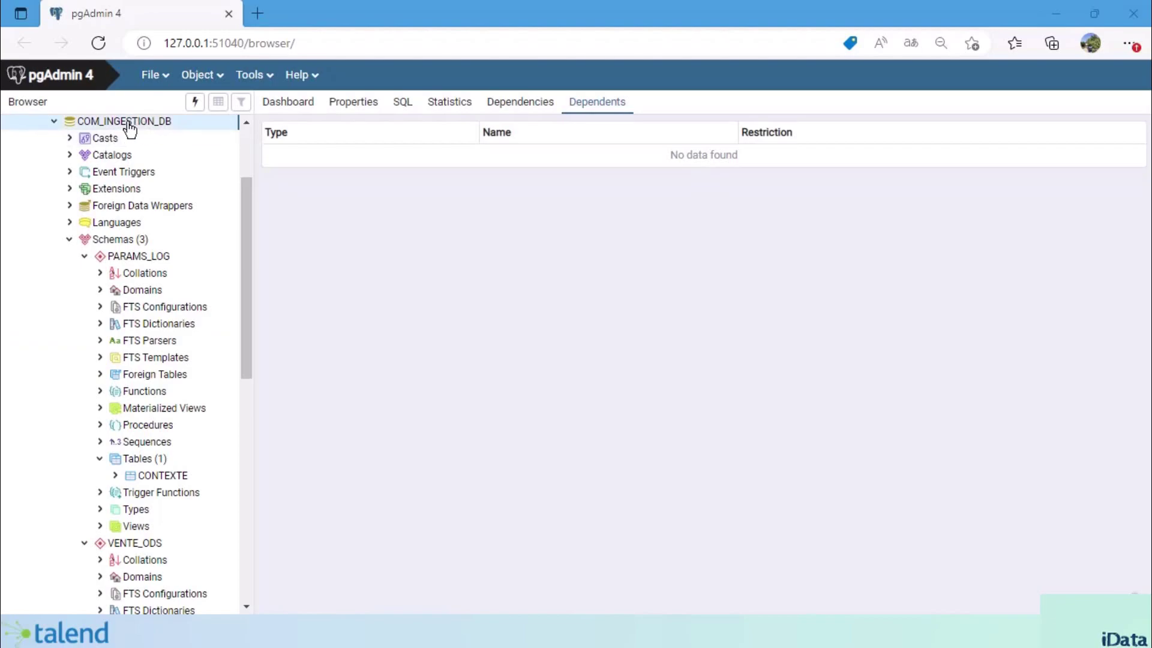
Step: Open a query editor on the COM_INGESTION_DB database and load the script 1-script_create_schema_dwh.sql
right_click(134, 127)
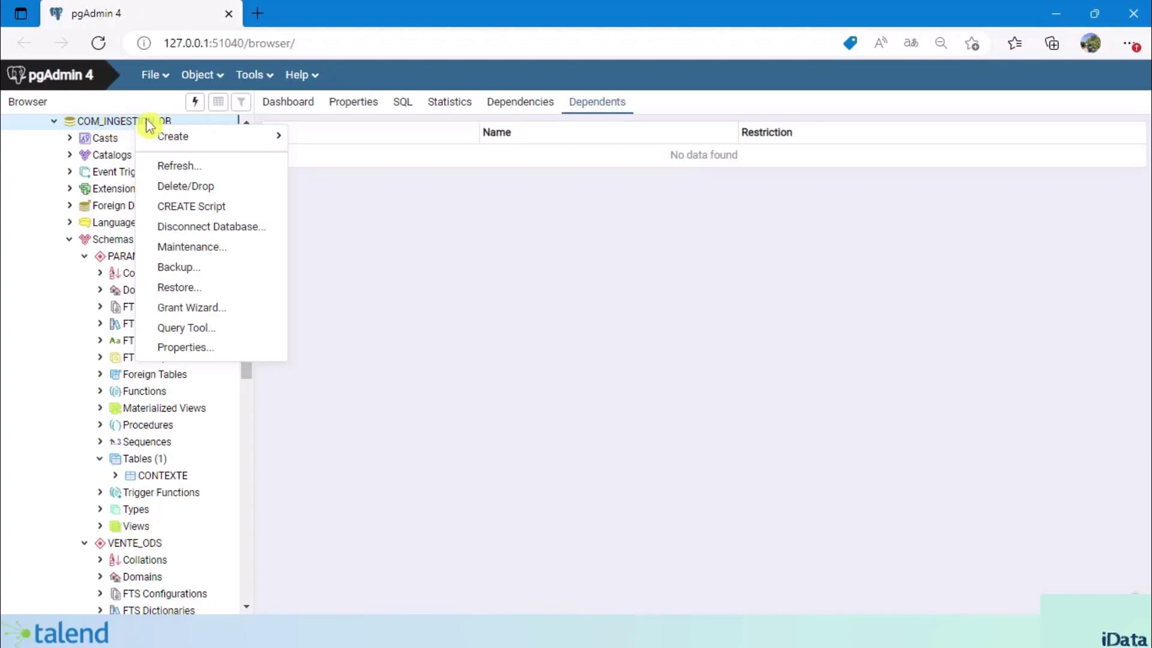
left_click(208, 333)
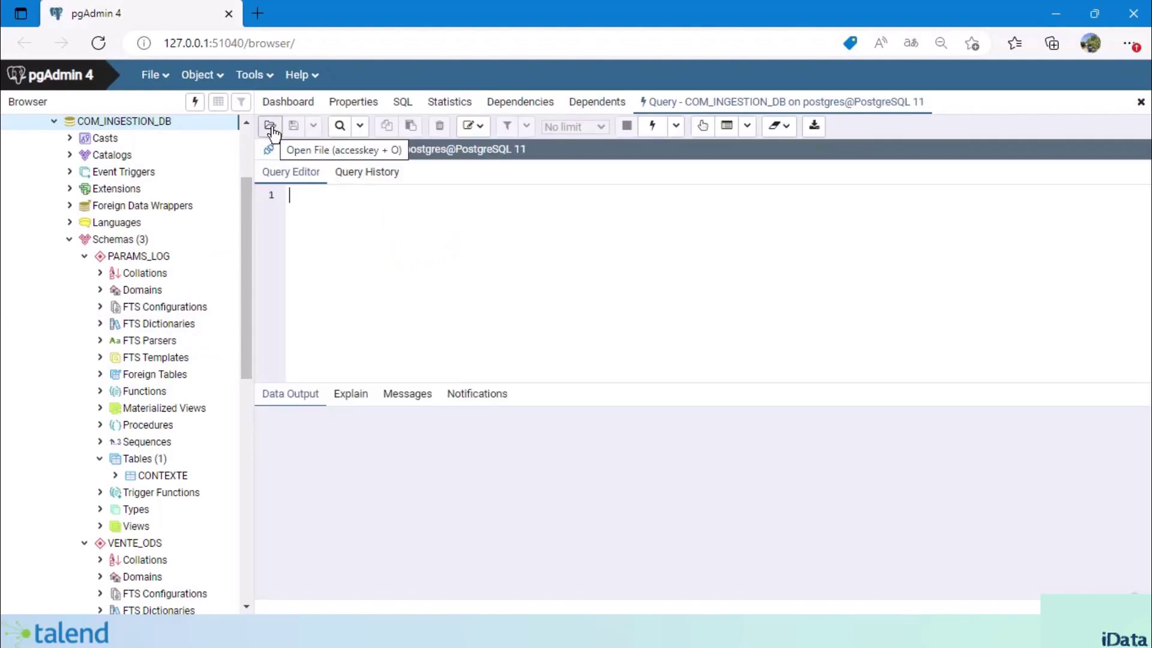
left_click(270, 127)
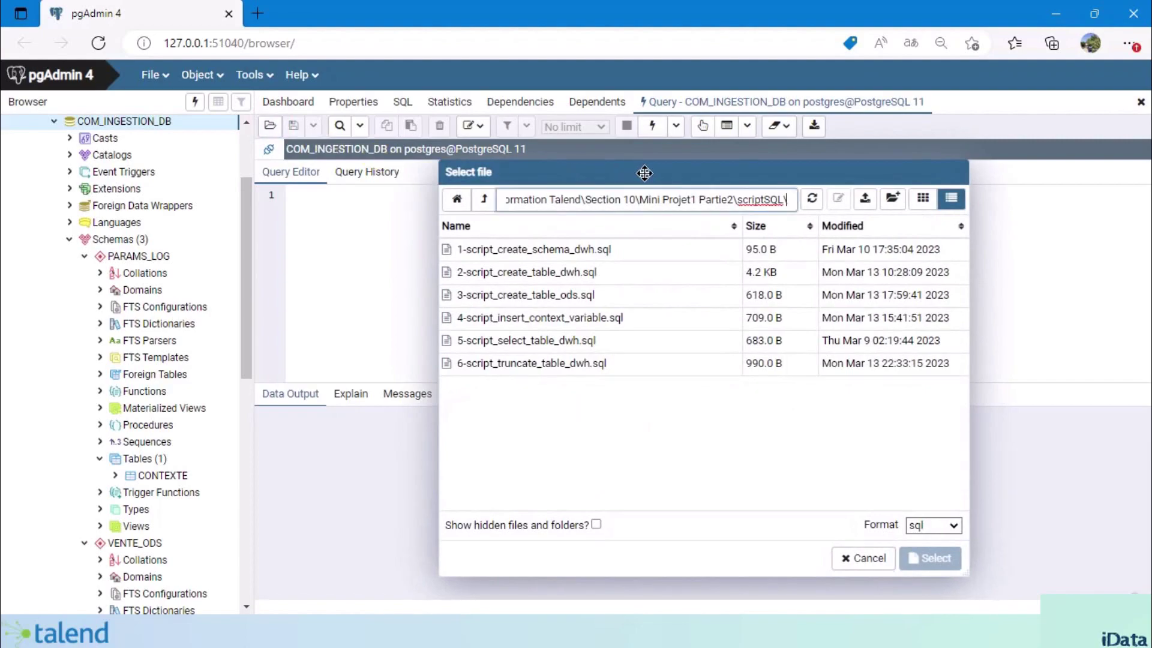
left_click_drag(644, 173, 527, 158)
left_click(531, 320)
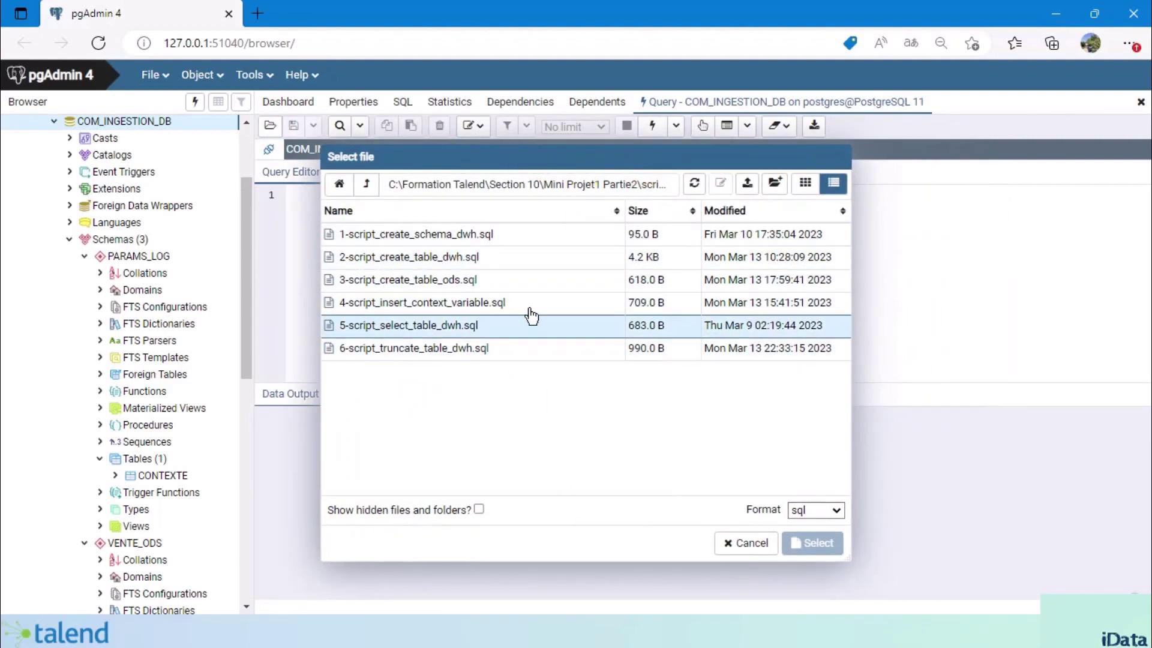
left_click(527, 398)
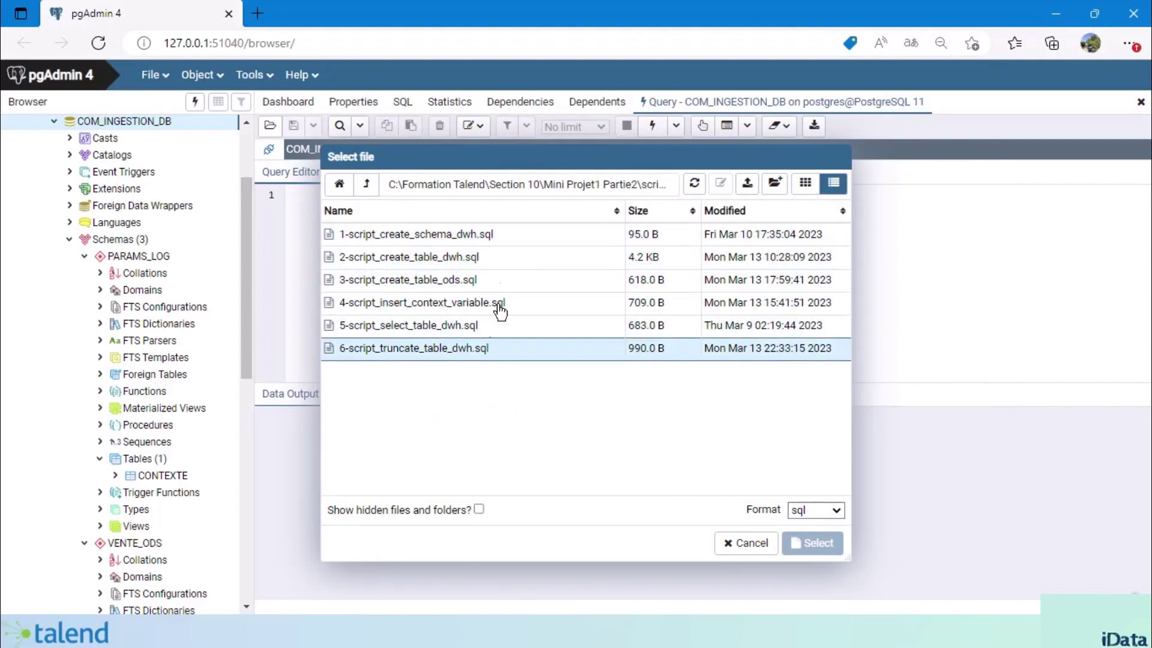
left_click(515, 414)
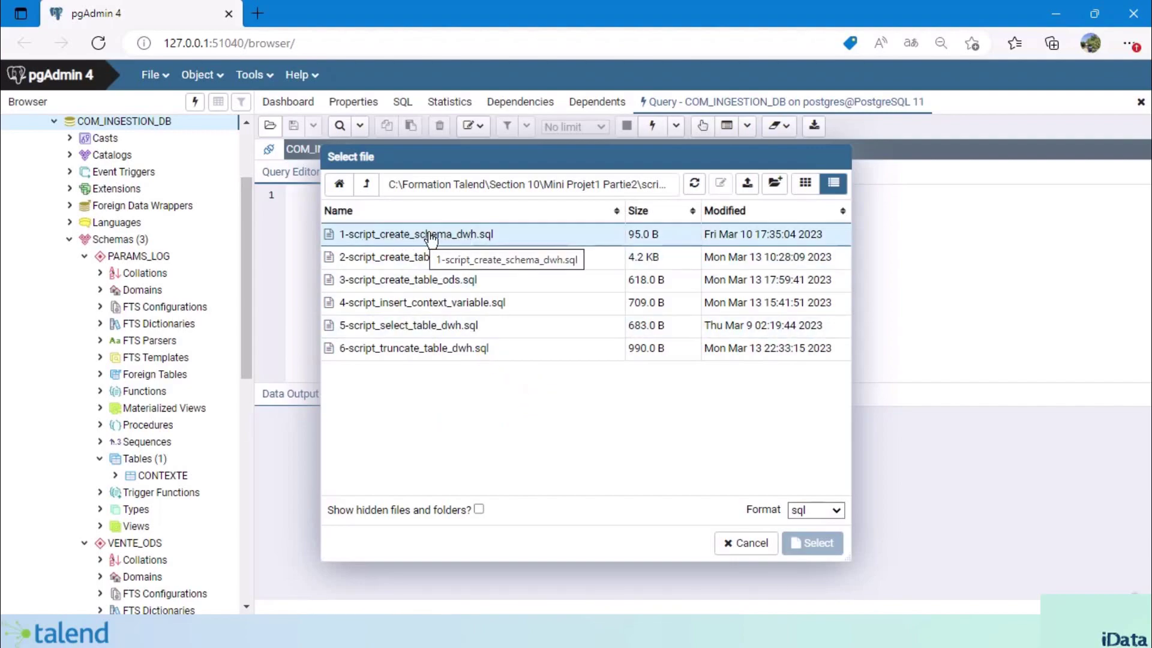
left_click(480, 237)
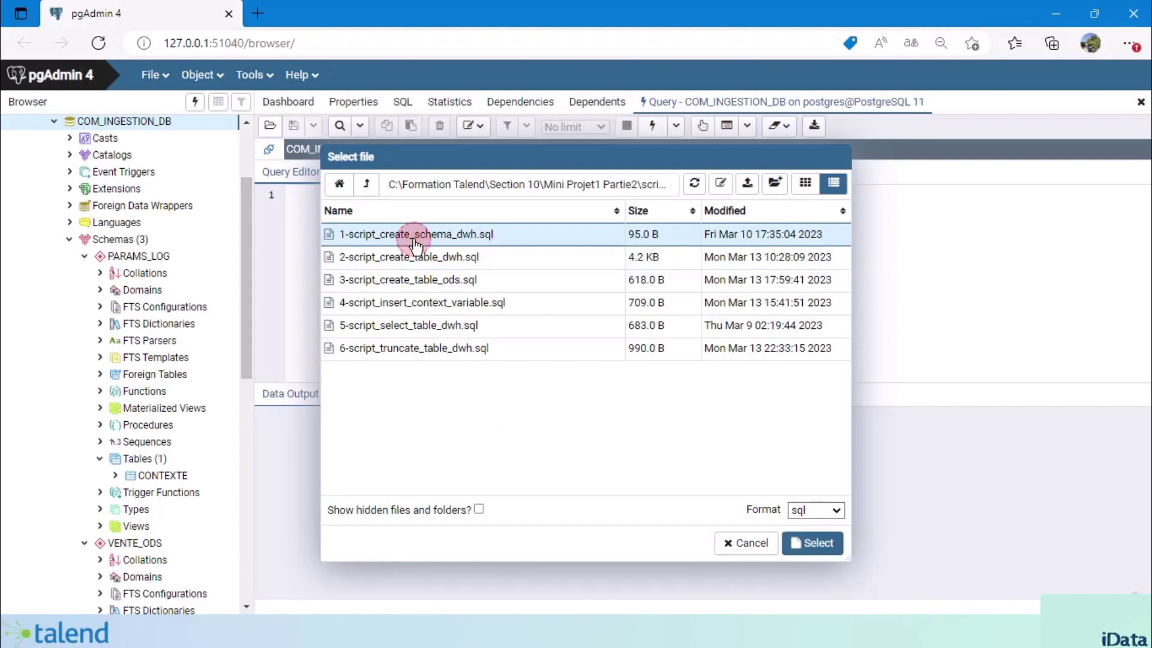
left_click(820, 544)
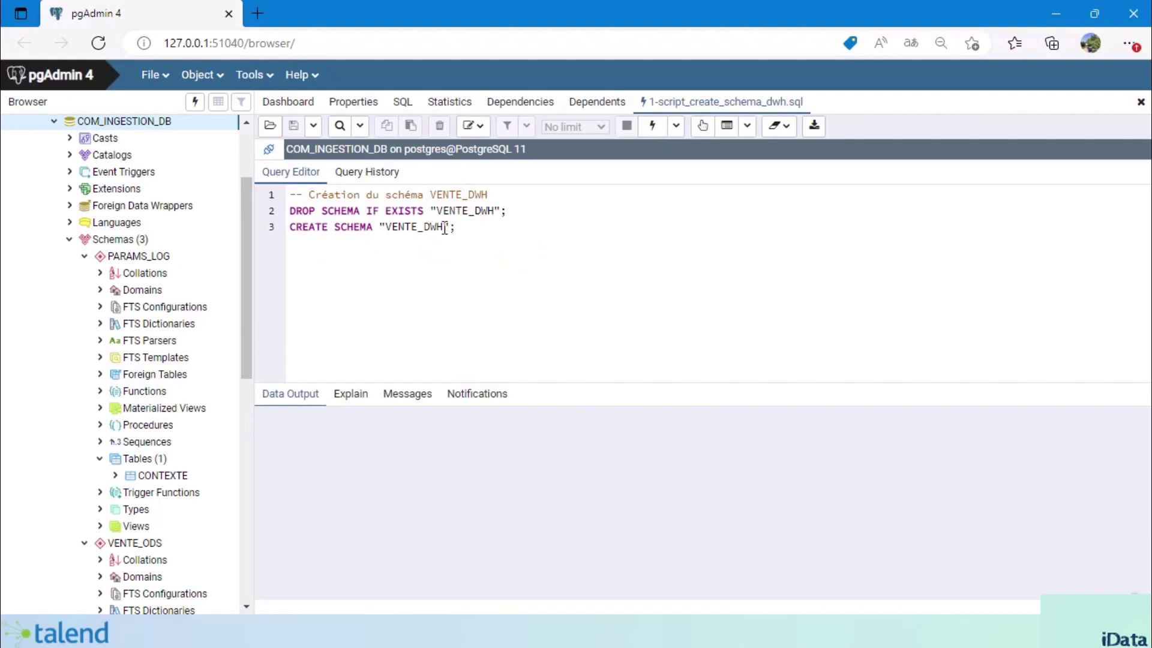
Step: Run only the CREATE SCHEMA "VENTE_DWH" statement of the loaded script
left_click(486, 238)
left_click_drag(290, 227, 471, 243)
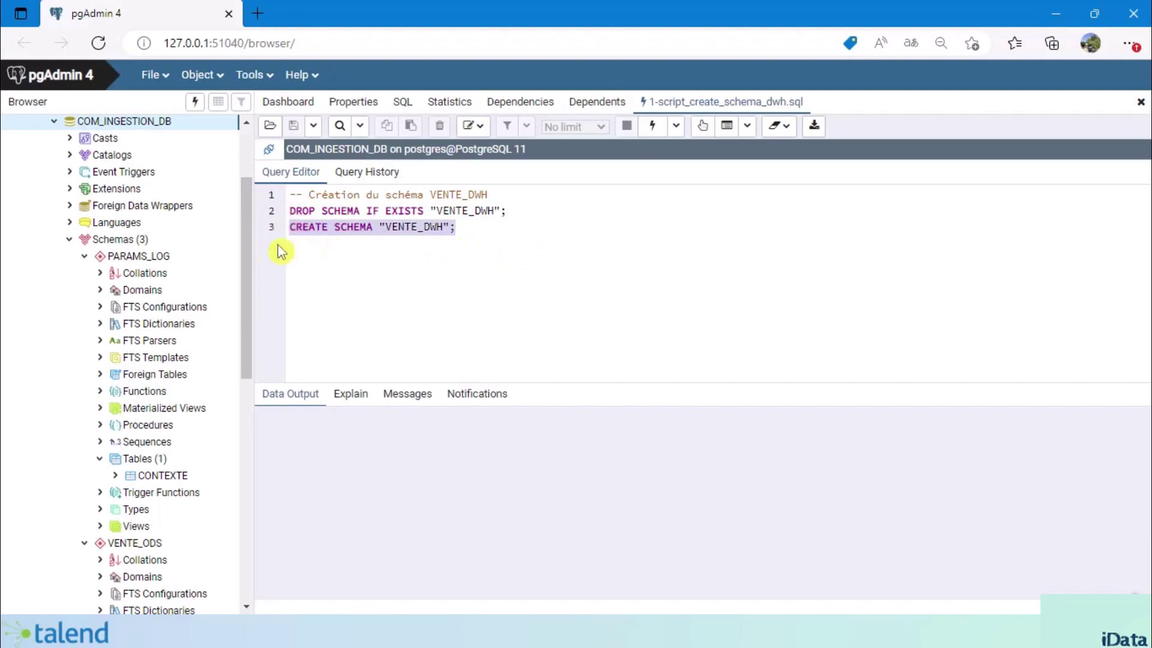
left_click(652, 125)
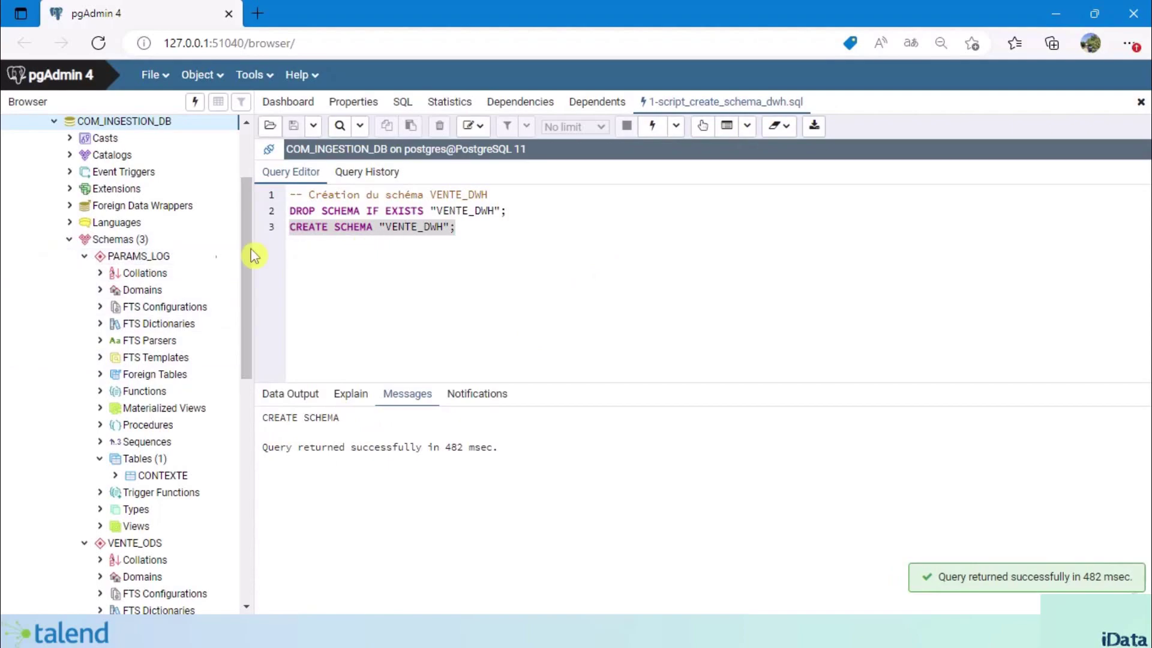
Step: Refresh the Schemas node of COM_INGESTION_DB and select the VENTE_DWH schema
left_click(123, 239)
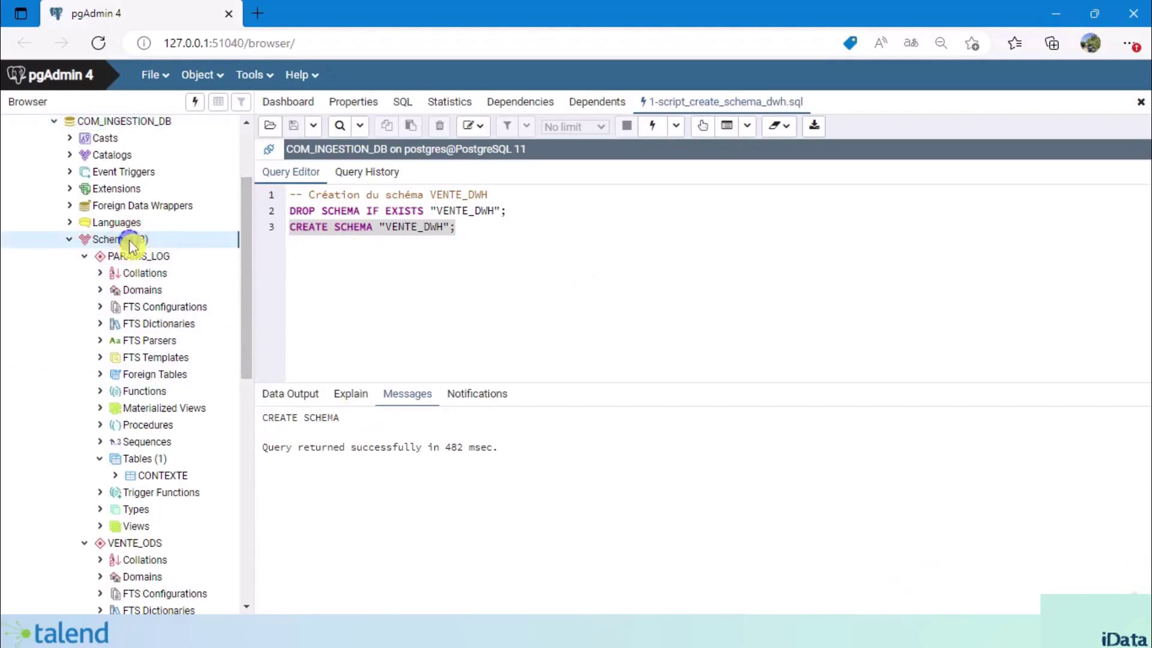
right_click(131, 240)
left_click(205, 285)
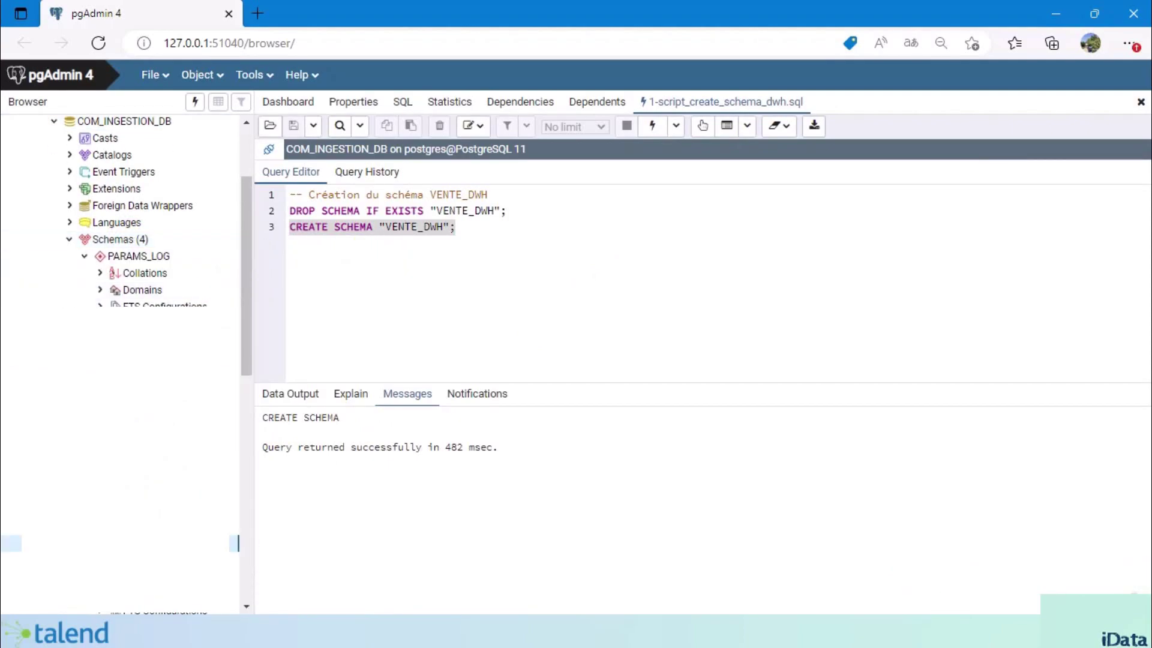
left_click(149, 546)
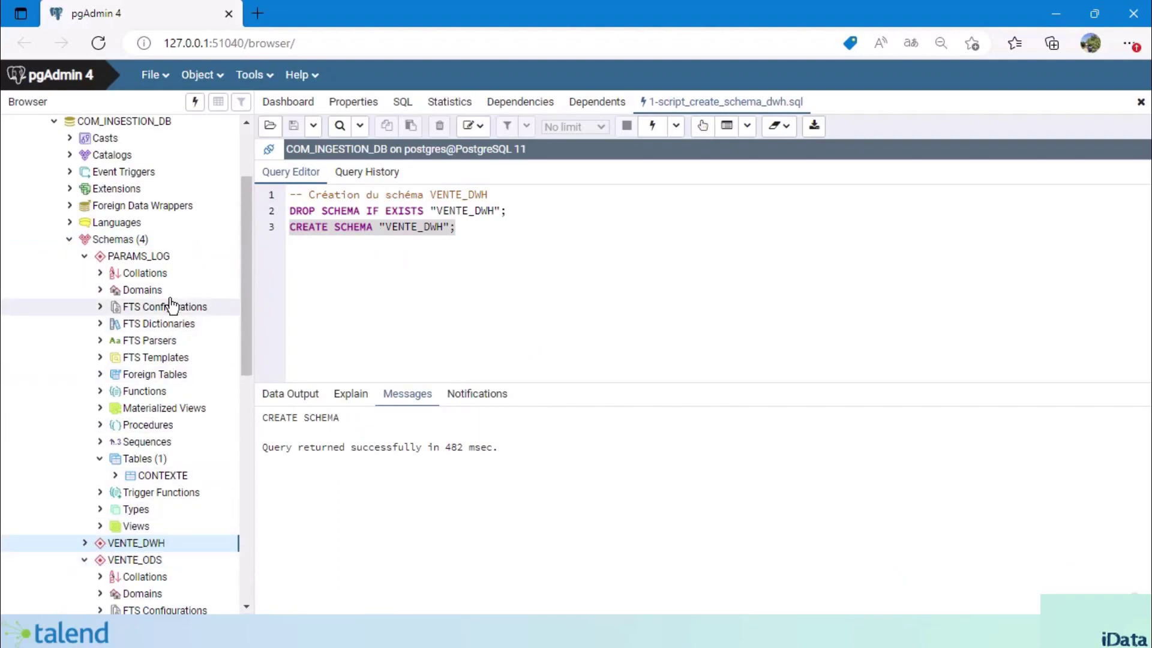
Step: Load the script 2-script_create_table_dwh.sql into the query editor
left_click(270, 127)
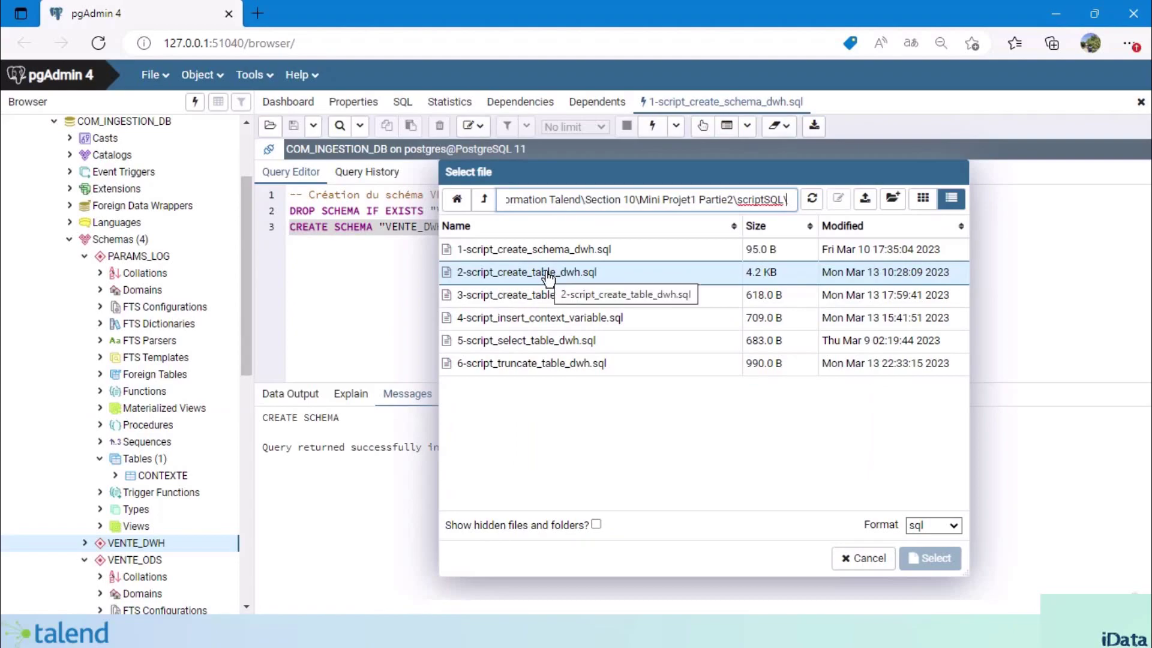
left_click(547, 275)
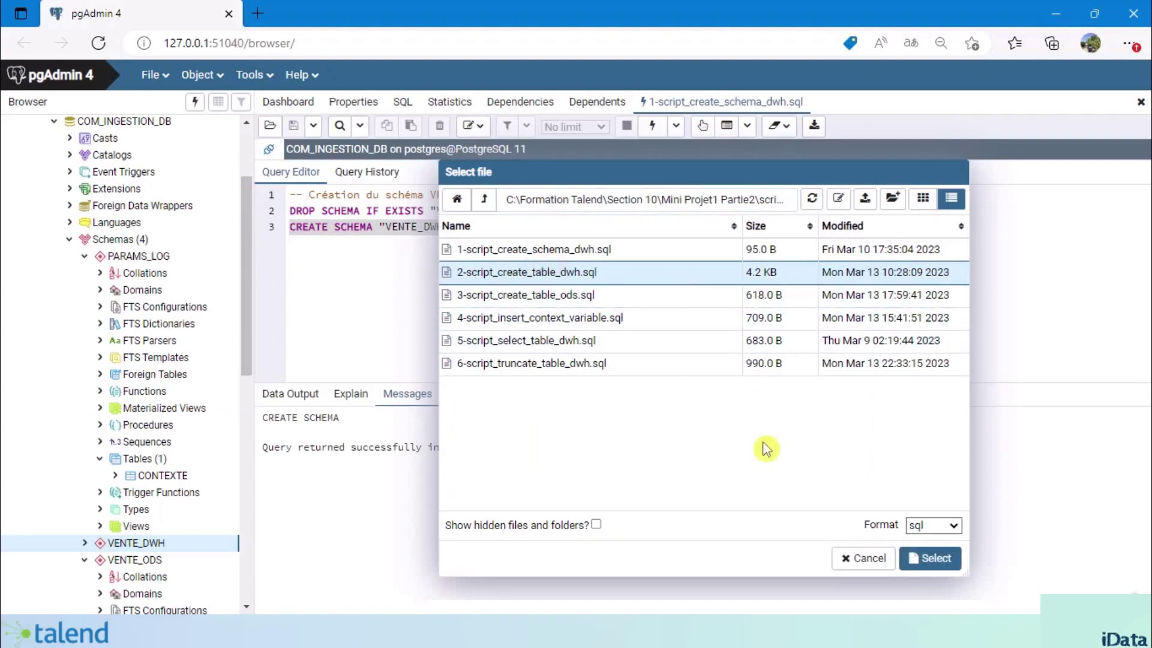
left_click(928, 558)
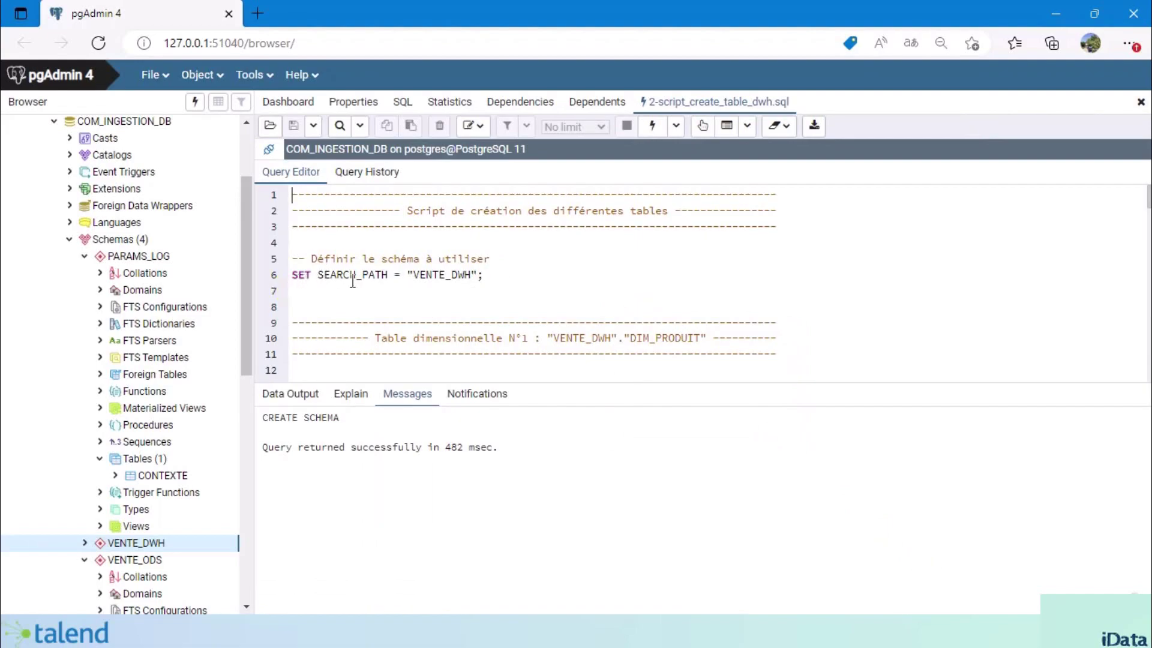
Step: Run only the SET SEARCH_PATH = "VENTE_DWH" statement to make that schema the active one
left_click(484, 277)
double_click(447, 276)
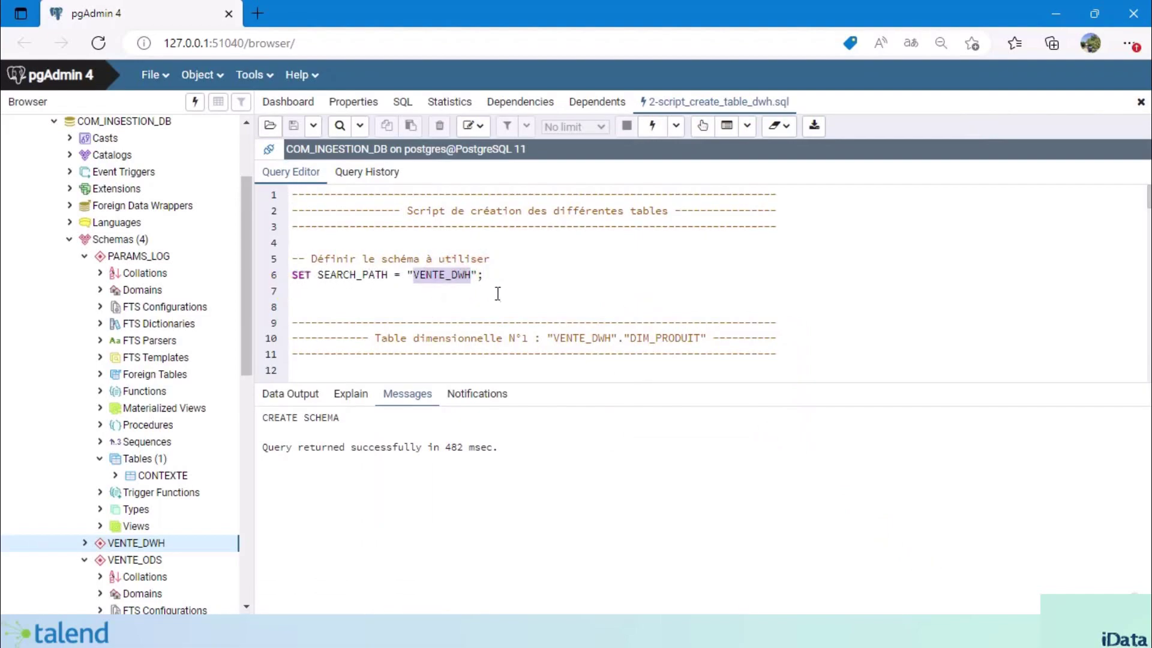
left_click(146, 543)
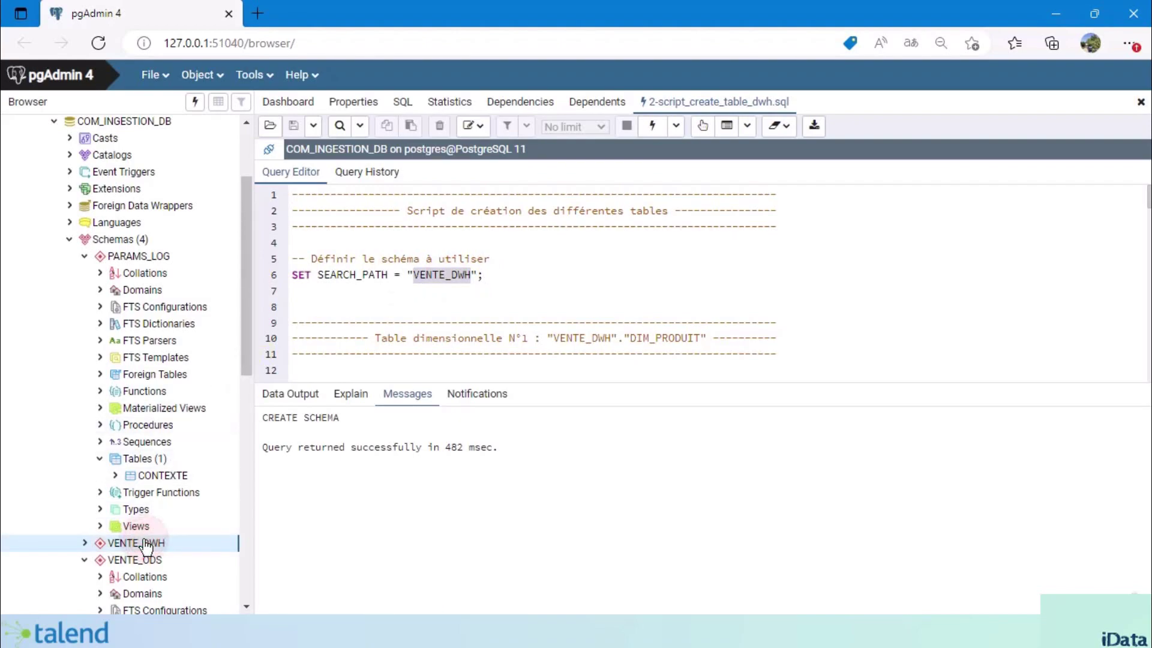
left_click(504, 281)
left_click(291, 275, "shift")
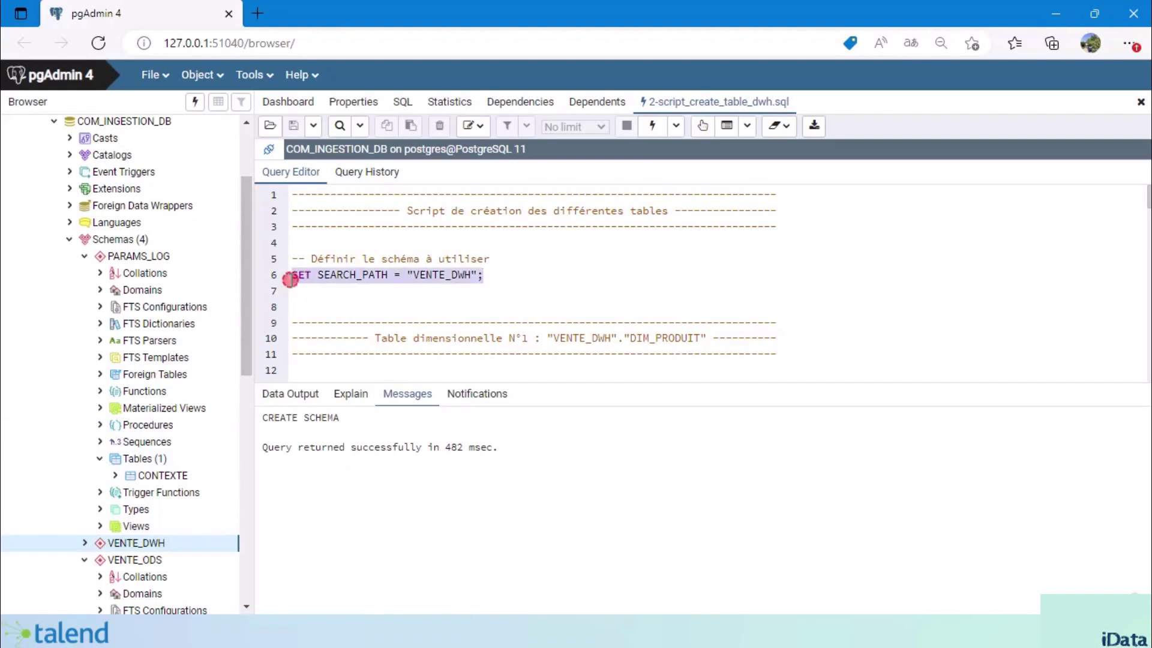
left_click(654, 127)
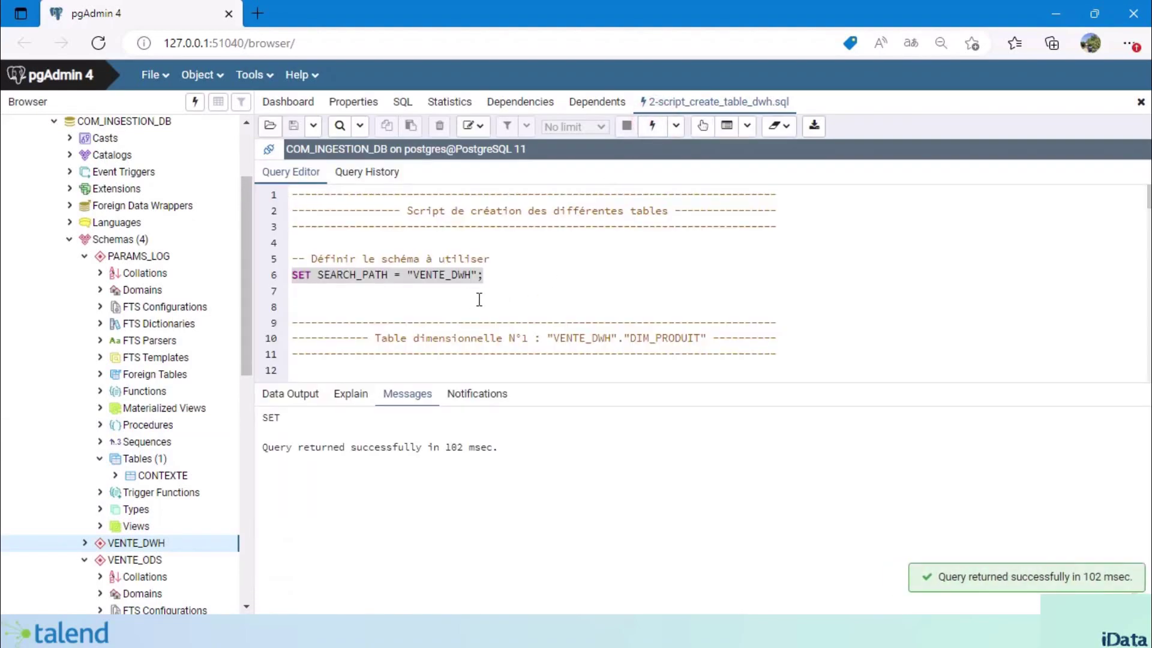
Step: Examine the DIM_PRODUIT section's heading, its commented DROP TABLE line and its CREATE TABLE line
double_click(438, 339)
scroll(628, 333, "down", 1)
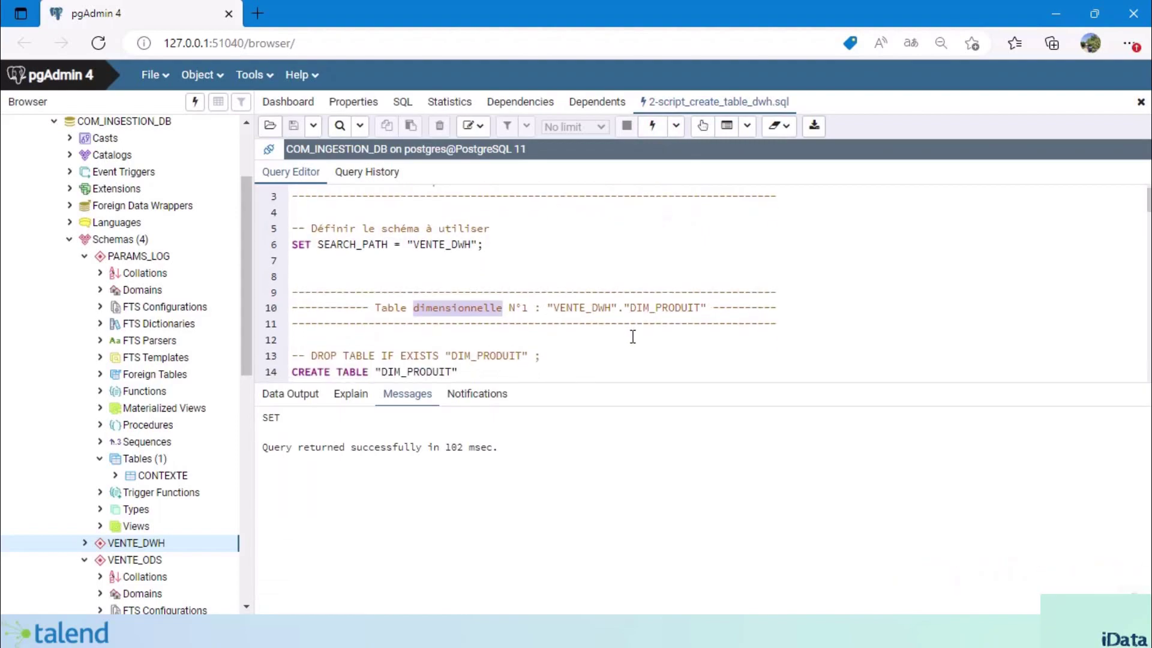
double_click(657, 309)
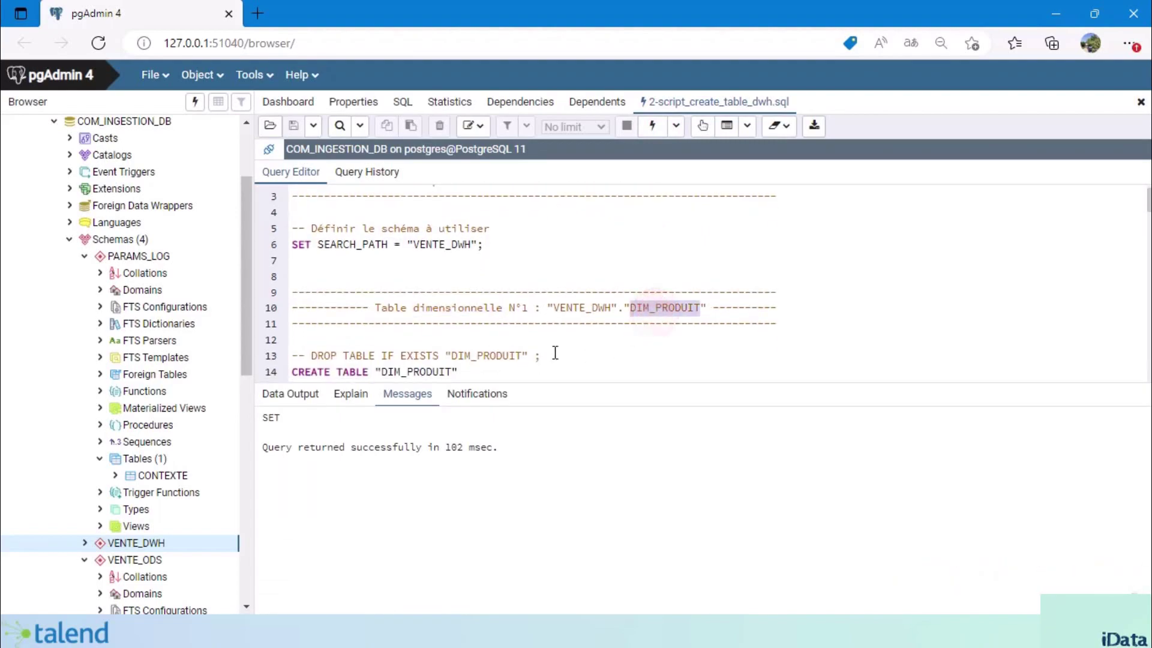
scroll(595, 301, "down", 3)
left_click(311, 262)
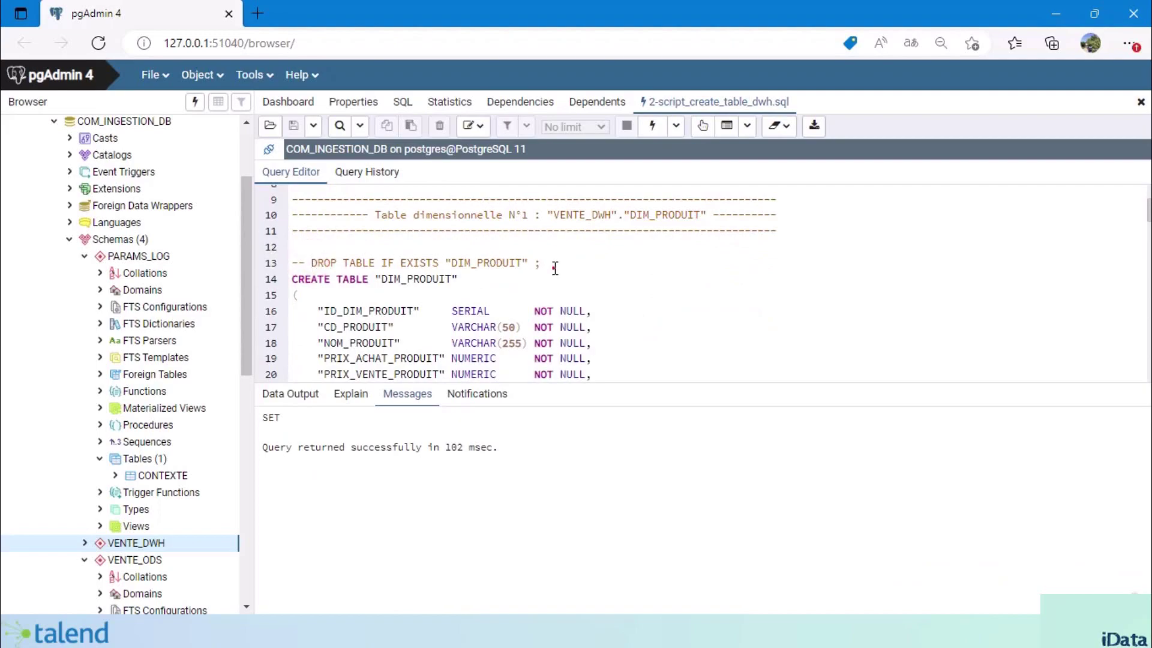
left_click(558, 267, "shift")
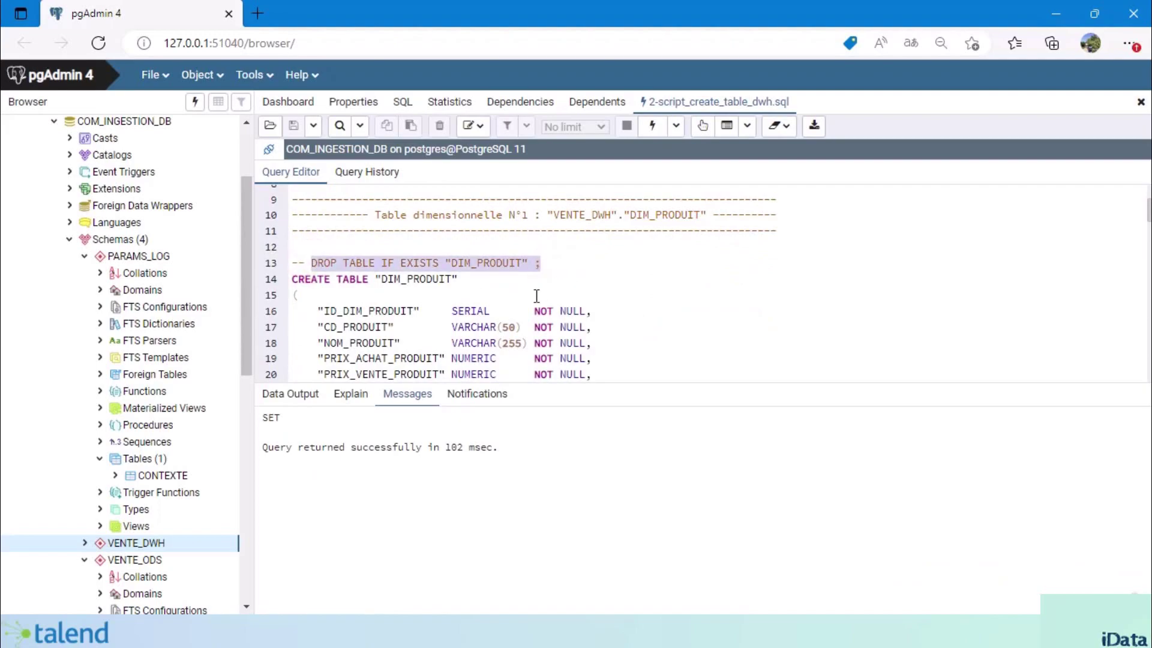
triple_click(430, 281)
scroll(395, 308, "down", 1)
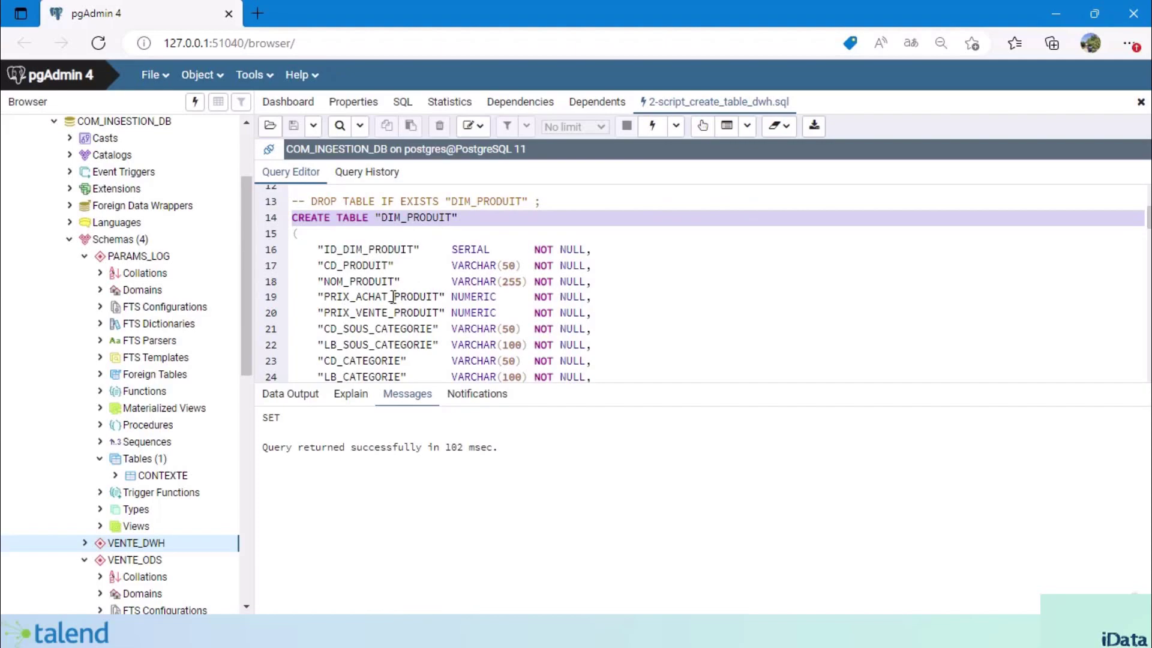
Step: Examine the DIM_PRODUIT column definitions, from the SERIAL key ID_DIM_PRODUIT through the product, price, subcategory and category columns
double_click(344, 249)
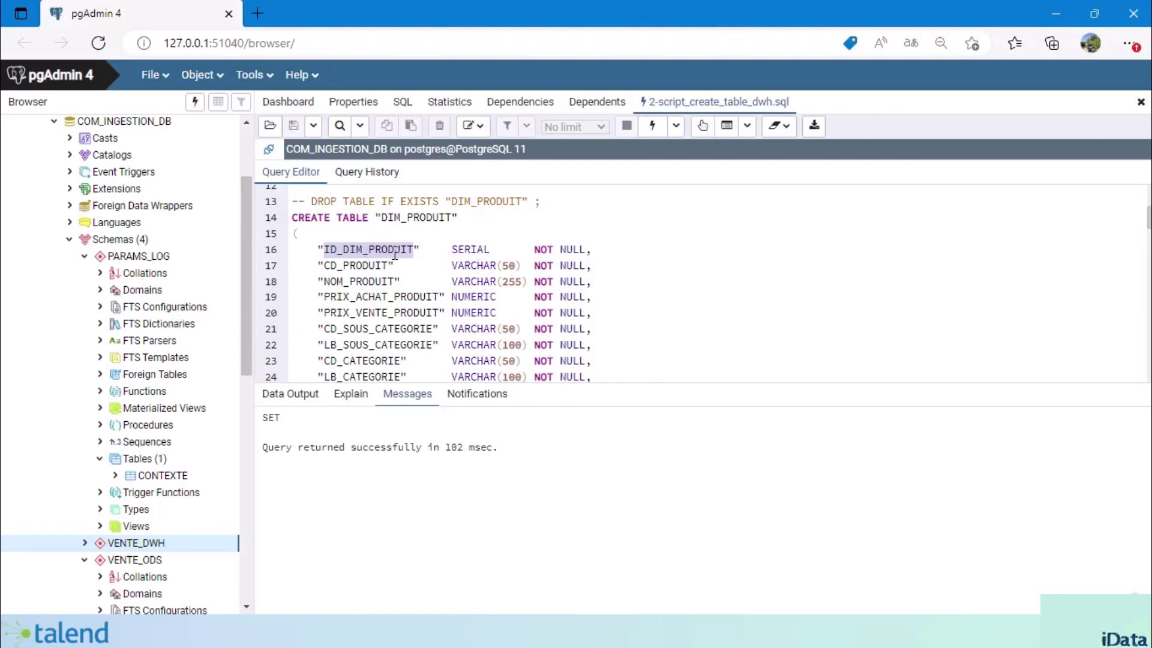
double_click(458, 250)
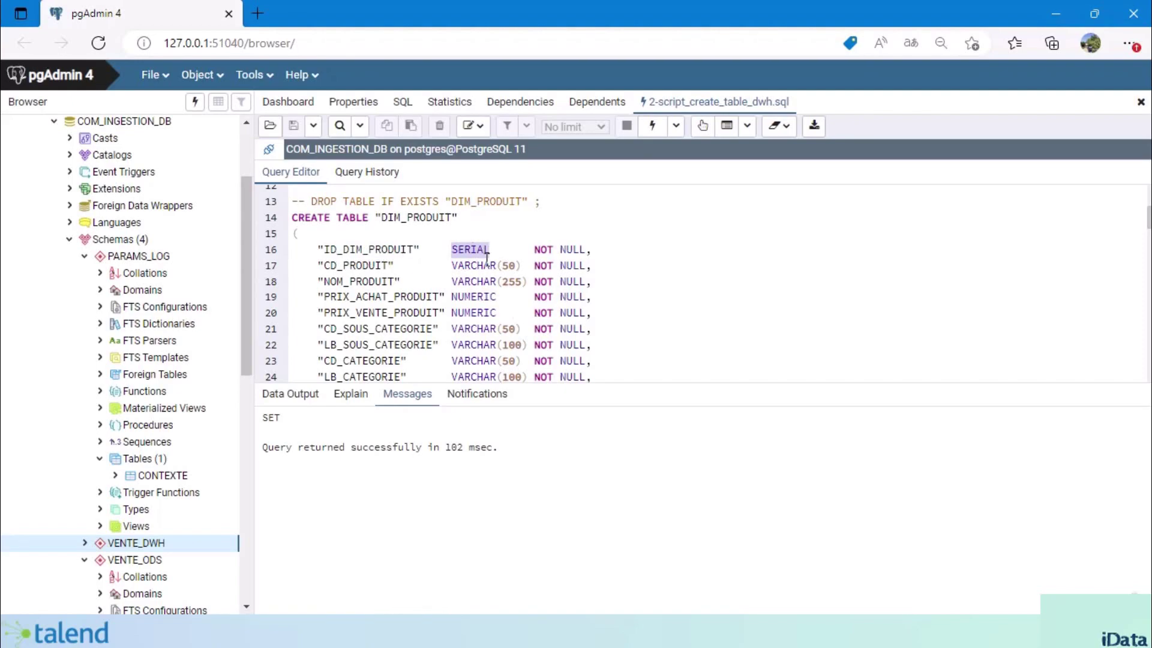
left_click(355, 269)
double_click(408, 217)
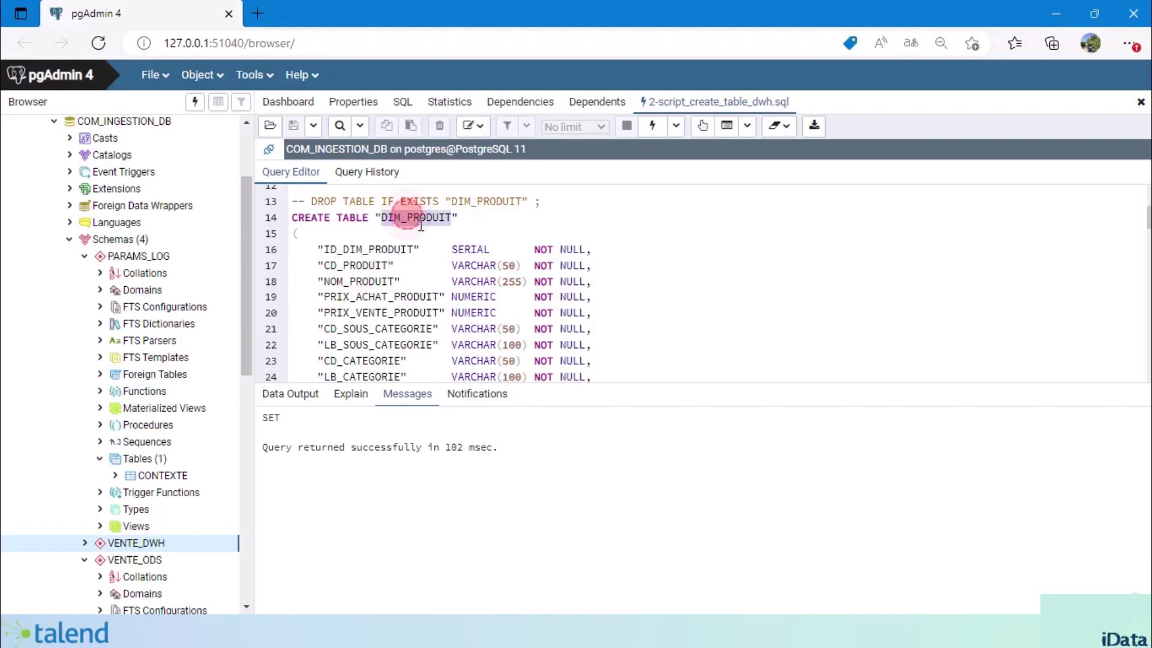
left_click(475, 249)
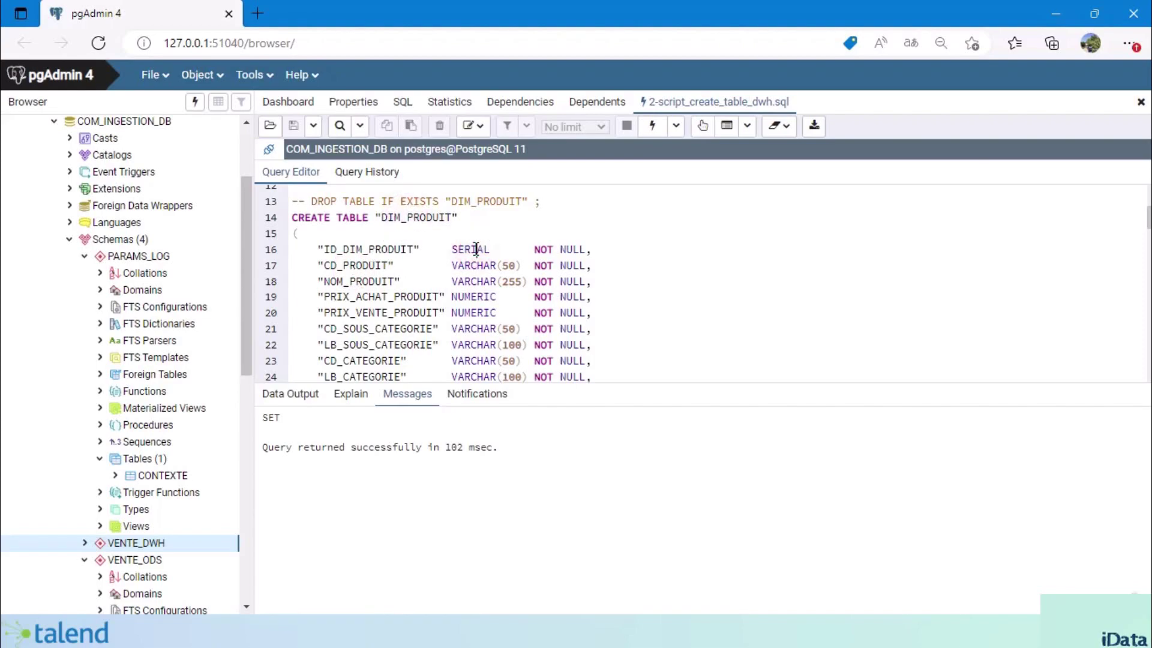
double_click(347, 281)
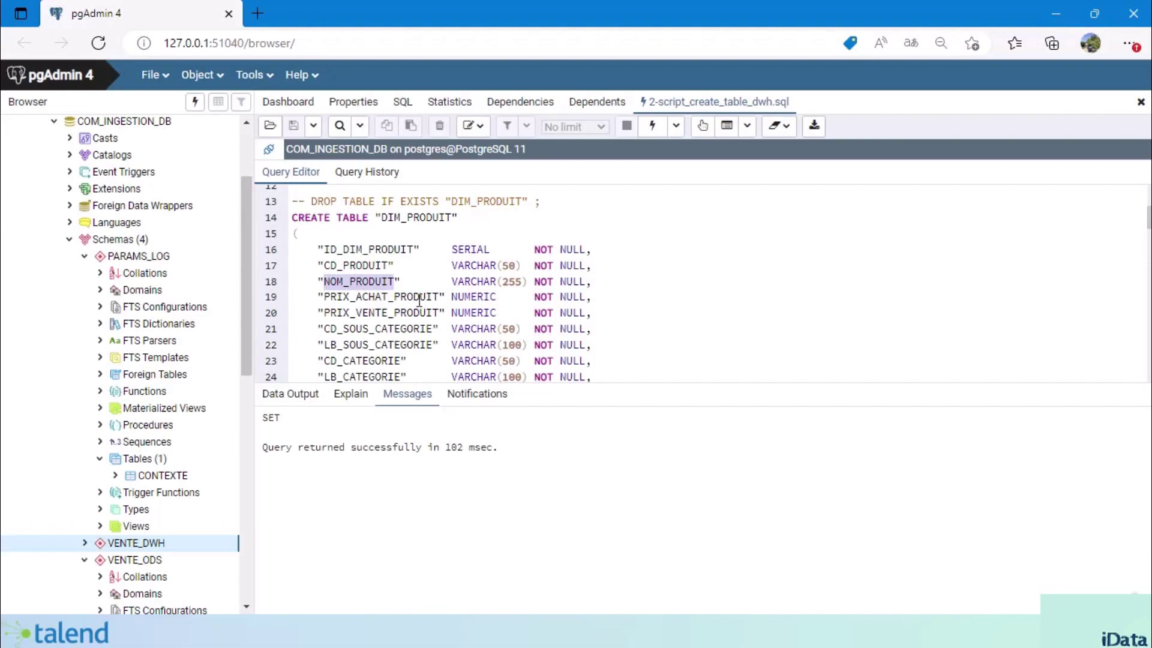
left_click(367, 313)
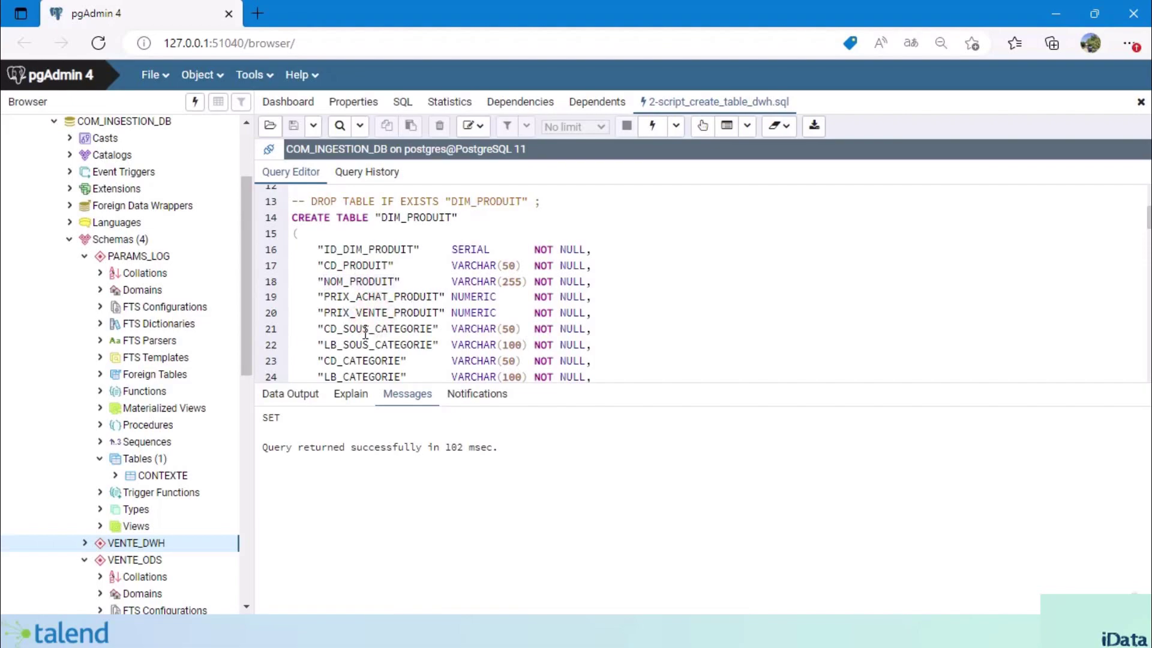
double_click(358, 329)
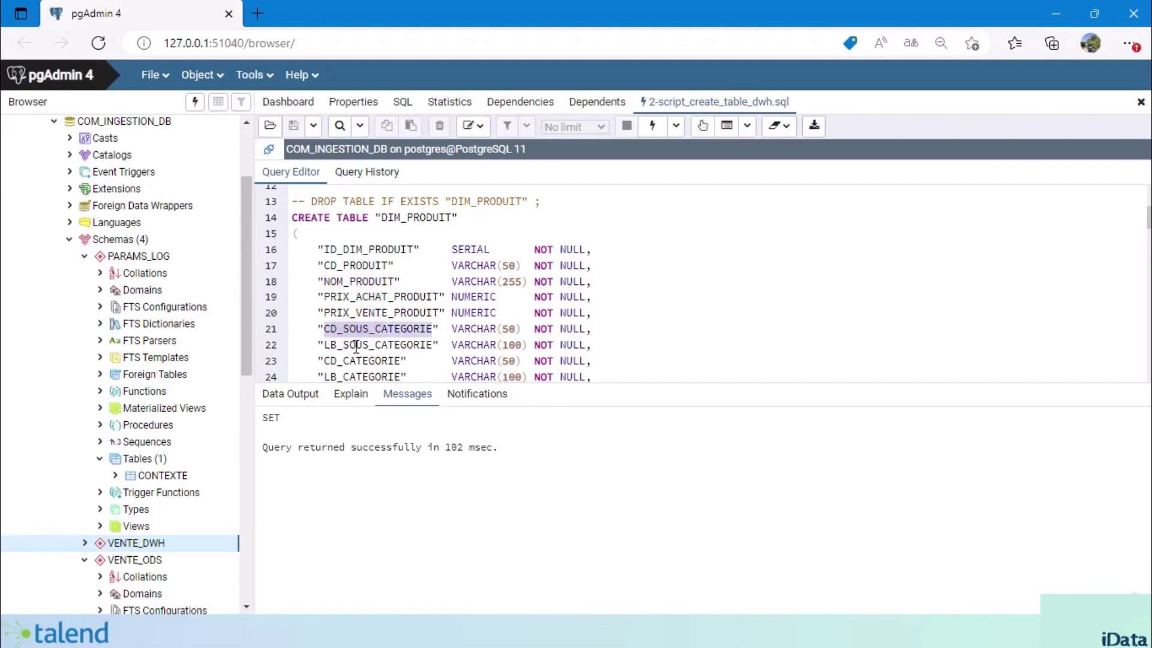
double_click(355, 344)
left_click(356, 363)
Step: Examine the technical columns of DIM_PRODUIT: DT_INSERTION, DT_MISE_A_JOUR, BL_LIGNE_ACTIVE and LB_JOB_NAME
scroll(377, 369, "down", 1)
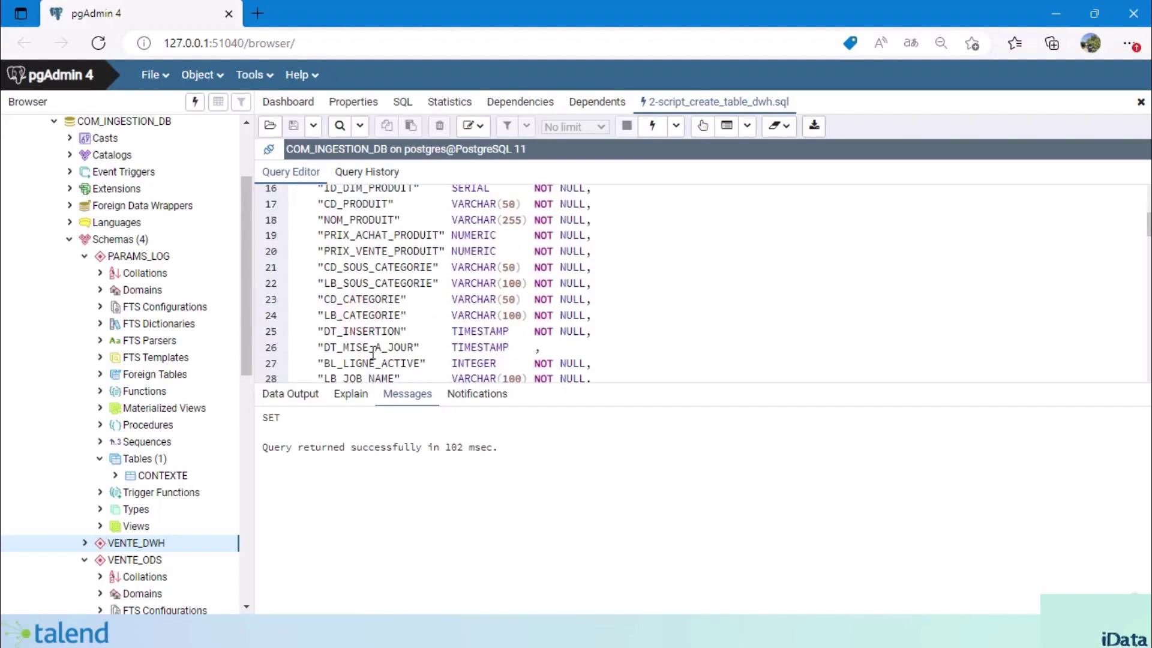
scroll(373, 354, "down", 1)
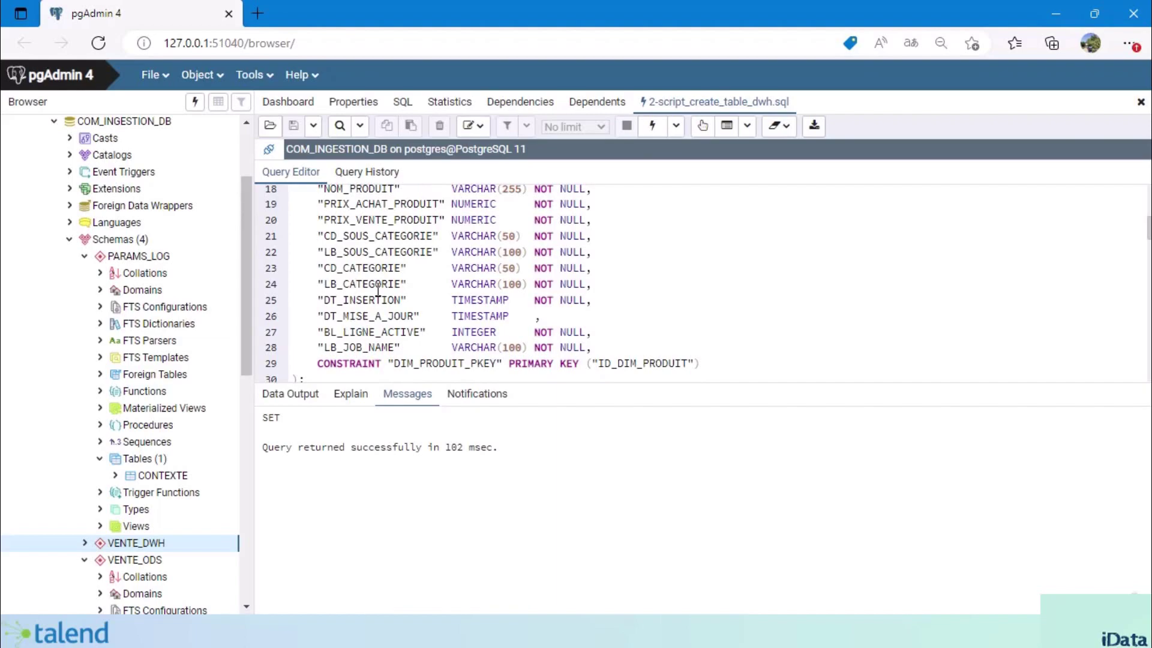
double_click(359, 300)
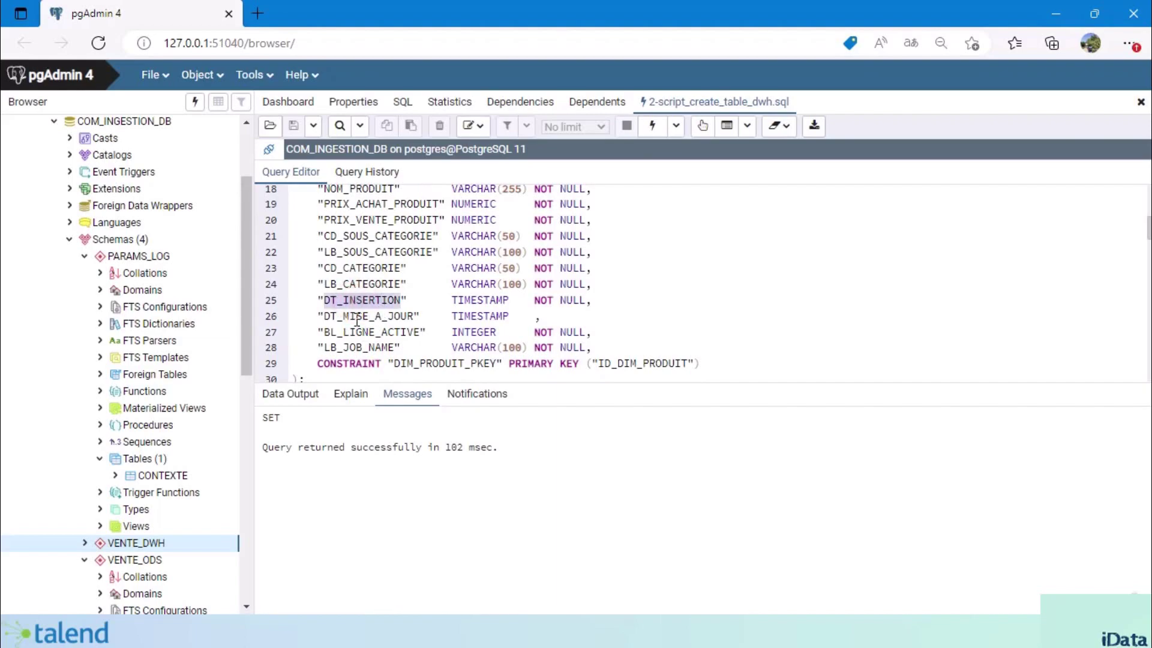
double_click(358, 316)
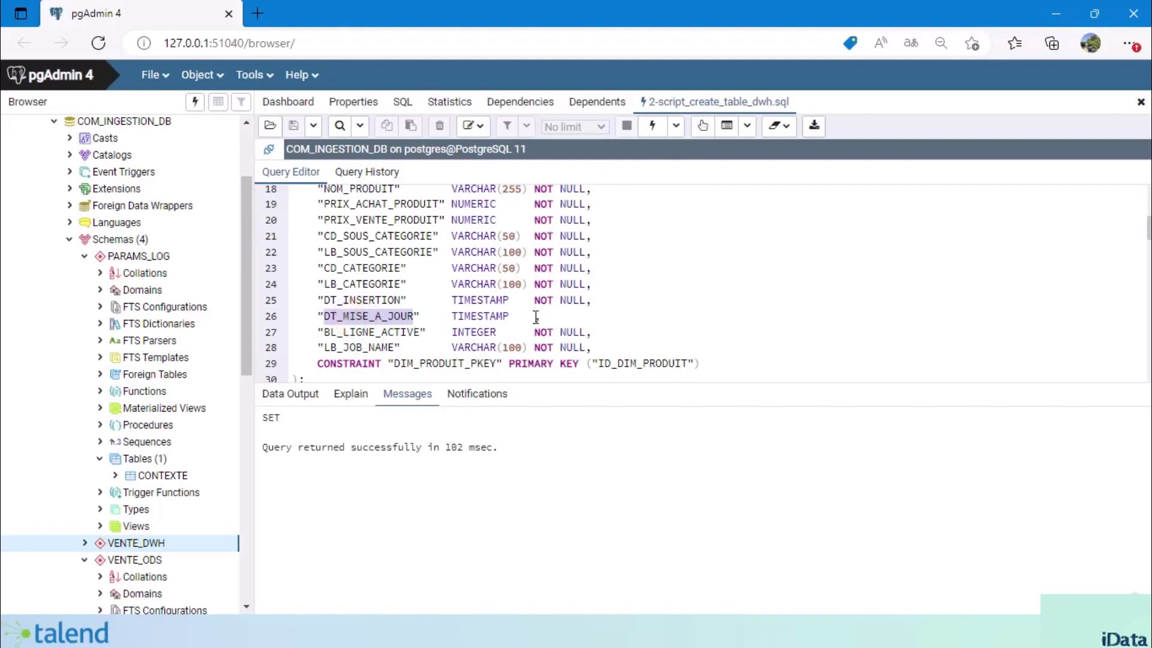
double_click(360, 316)
double_click(380, 332)
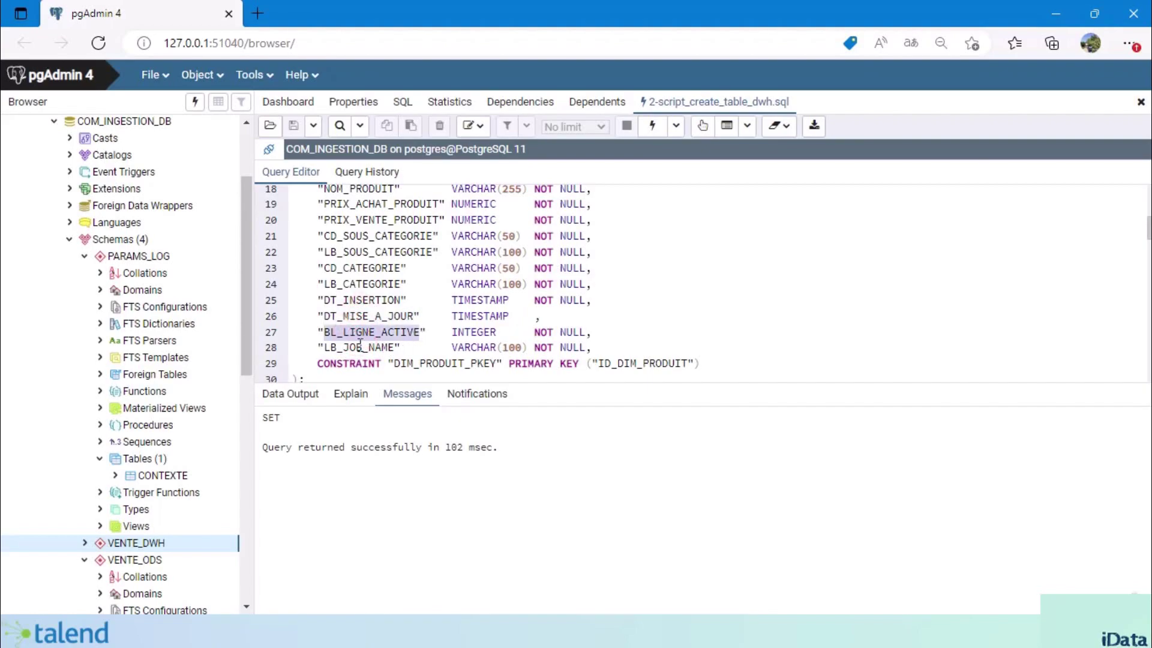
scroll(409, 354, "up", 1)
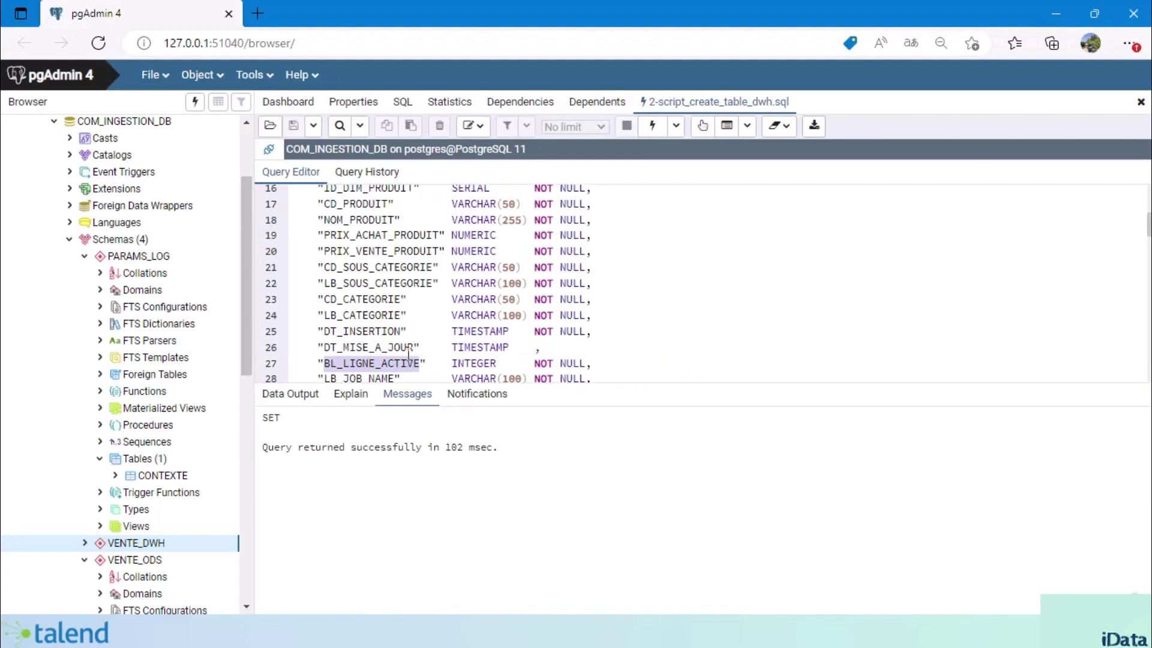
scroll(409, 354, "down", 1)
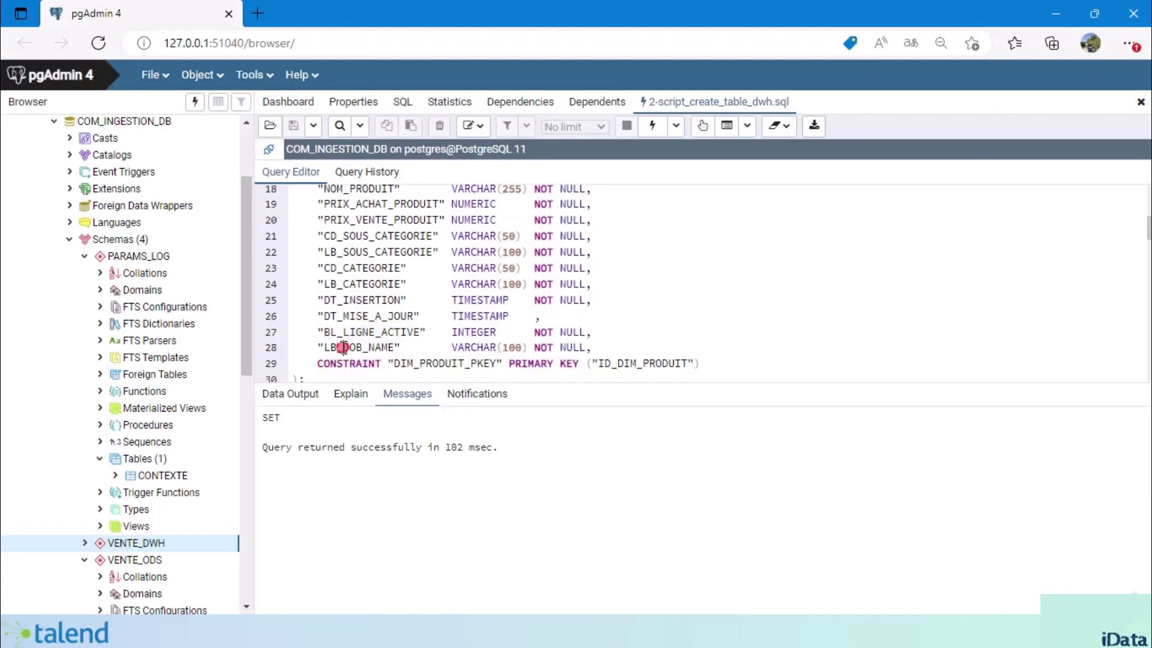
double_click(359, 347)
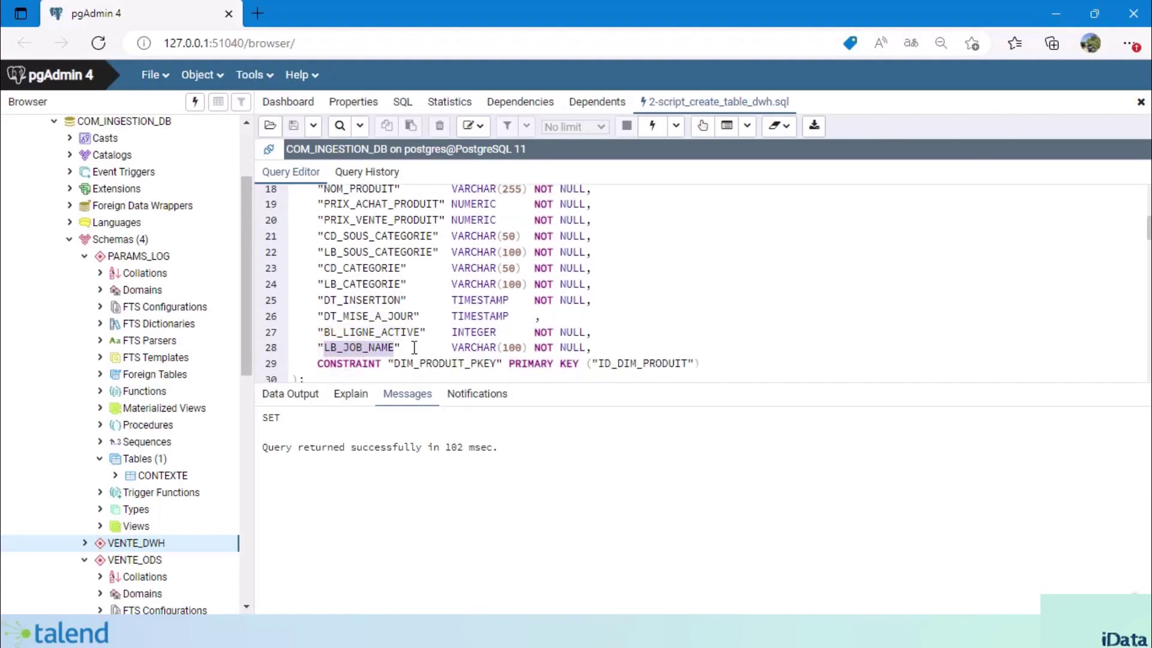
Step: Run only the complete CREATE TABLE "DIM_PRODUIT" statement, including its primary key constraint and closing parenthesis
scroll(414, 347, "down", 1)
scroll(414, 347, "up", 3)
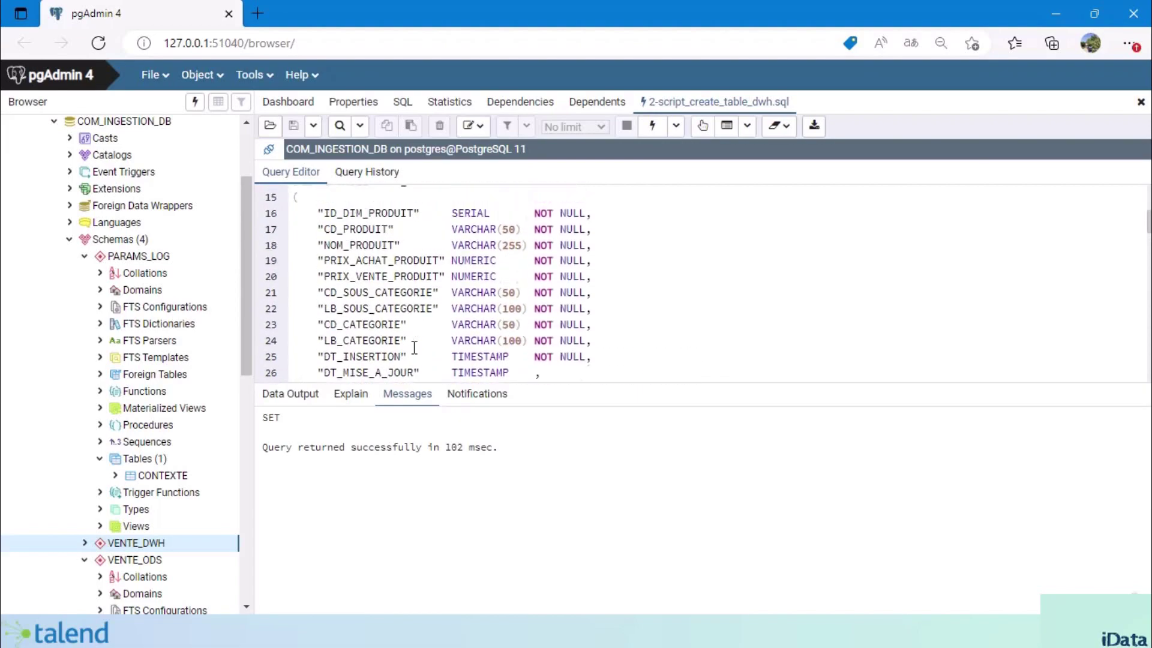
scroll(415, 255, "up", 2)
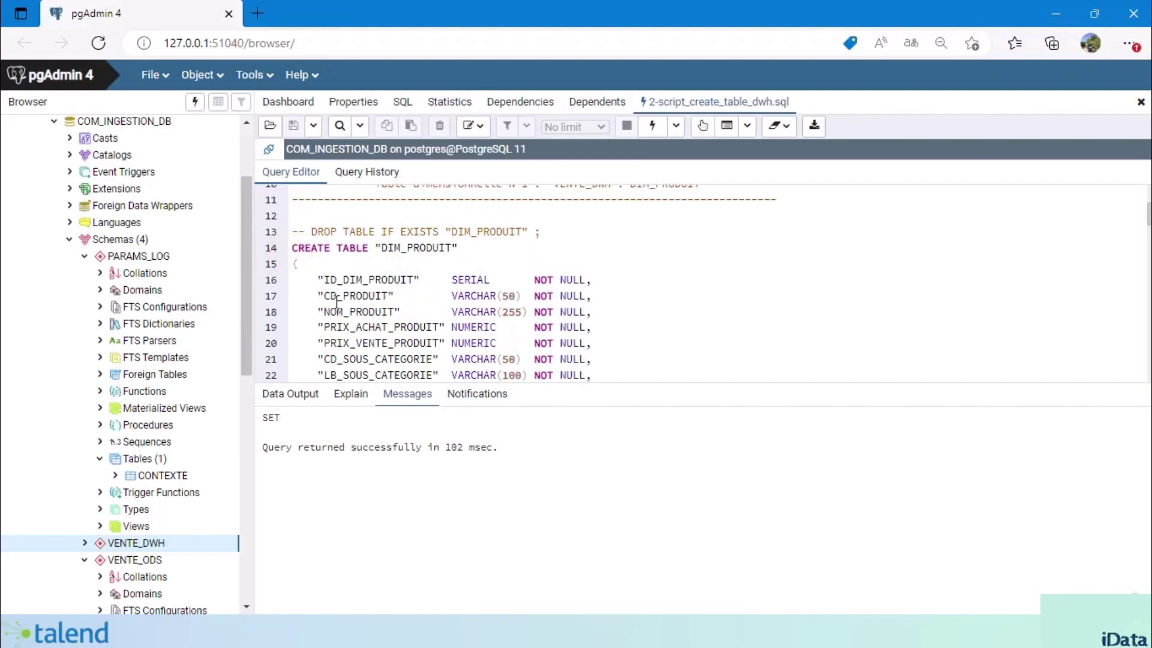
scroll(316, 357, "down", 3)
left_click(311, 349, "shift")
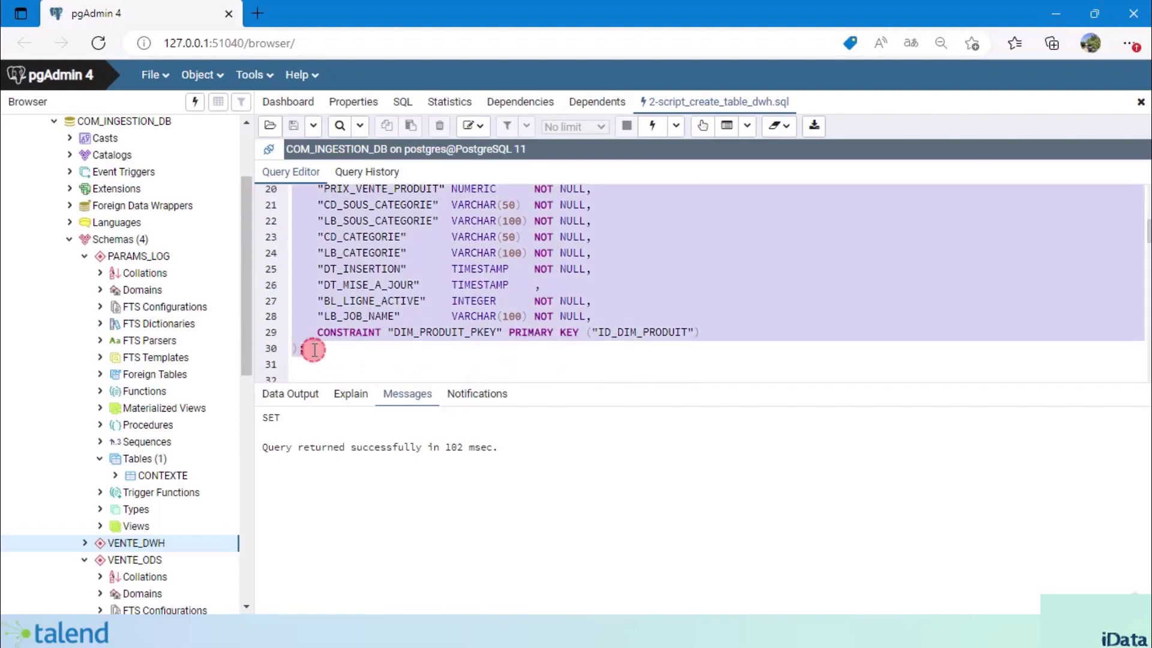
left_click(651, 129)
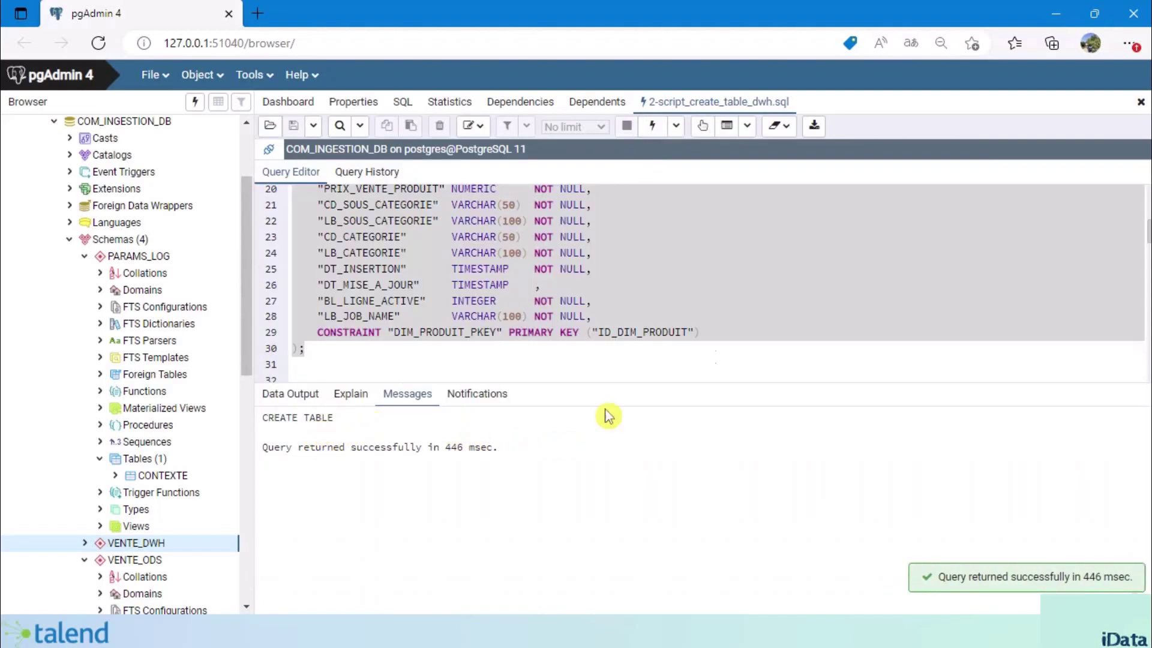
Step: Examine the DIM_CLIENT section's heading and its identifier columns, ID_DIM_CLIENT with the SERIAL type and ID_CLIENT
scroll(622, 298, "down", 3)
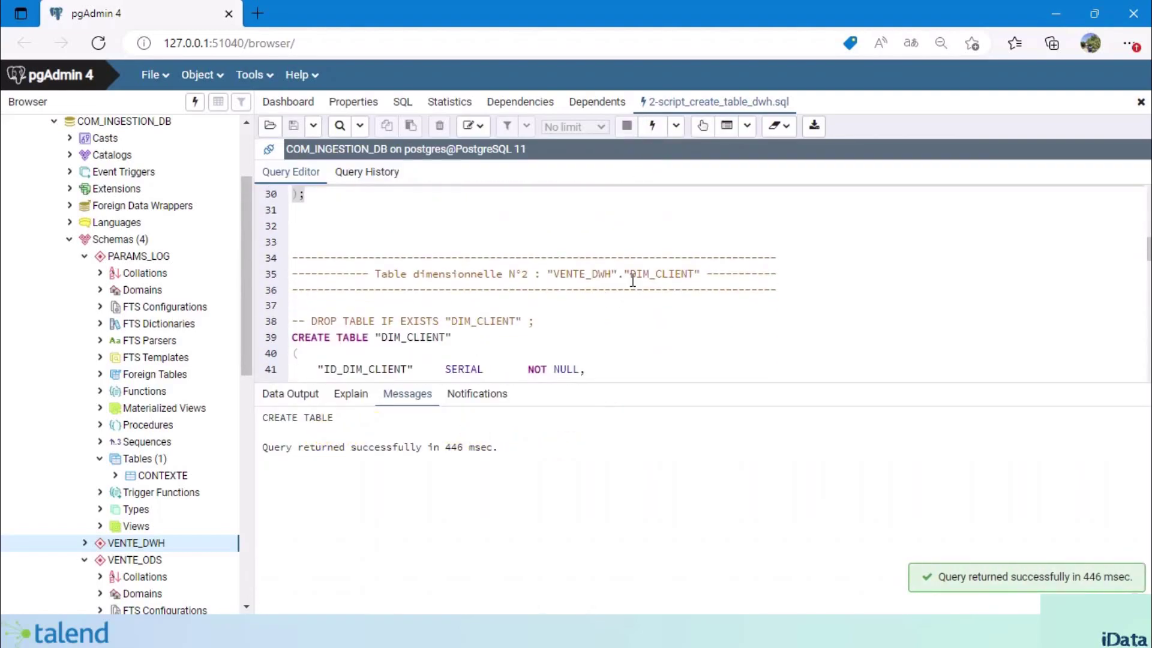
double_click(640, 274)
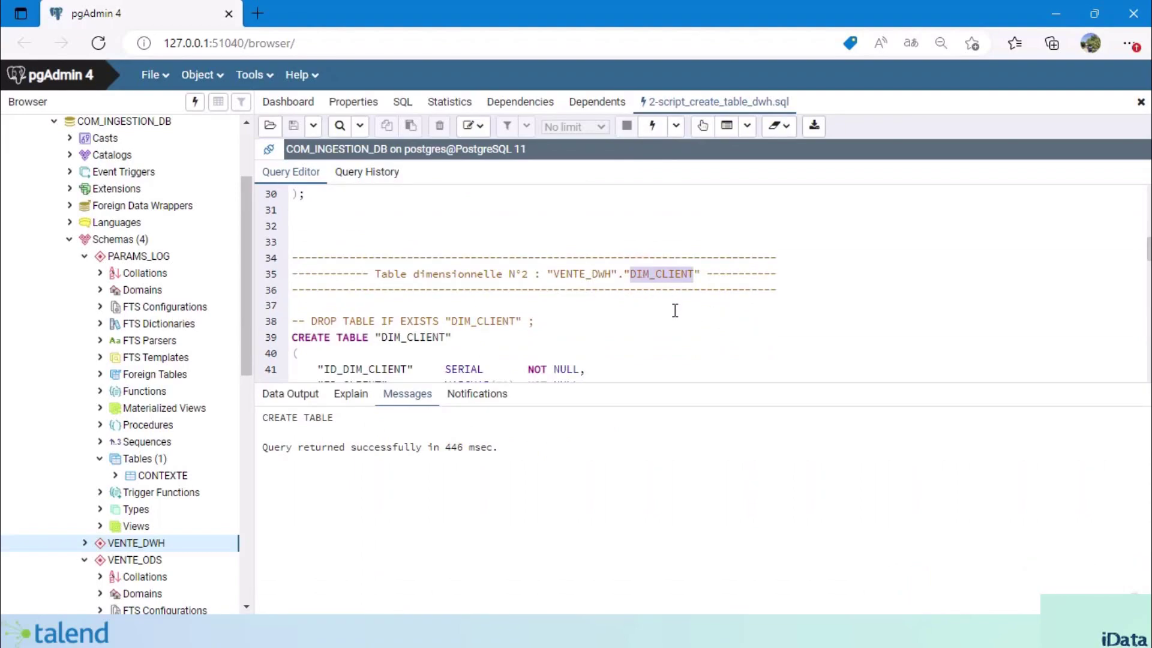
scroll(673, 306, "down", 1)
scroll(525, 341, "down", 1)
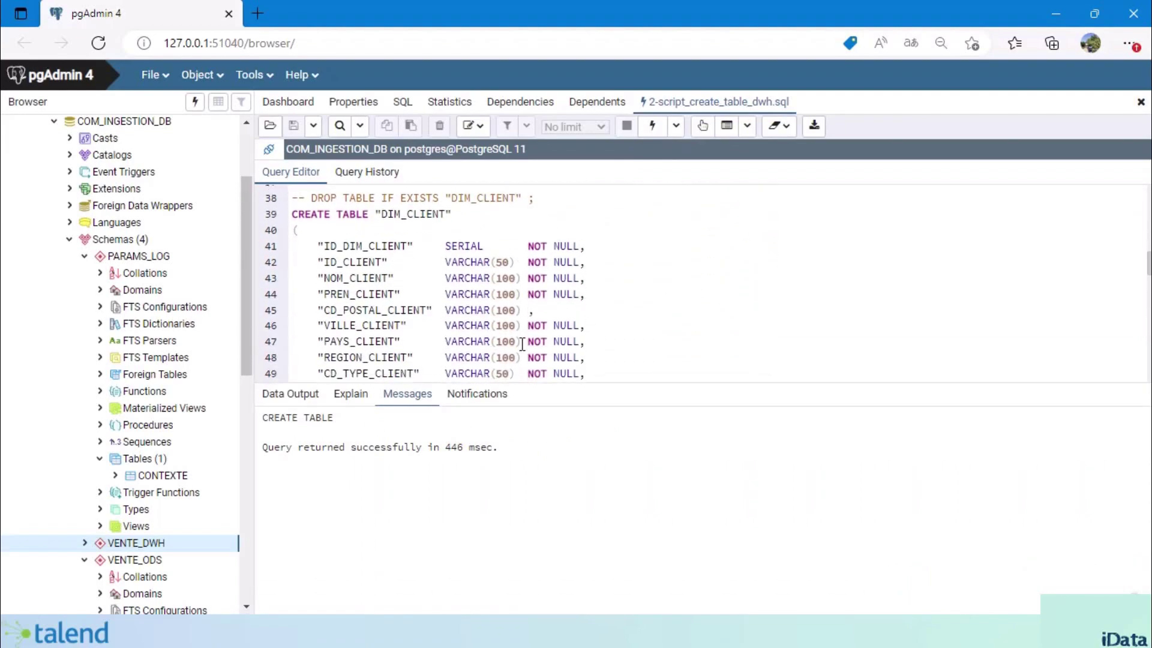
scroll(522, 343, "down", 1)
scroll(522, 344, "up", 1)
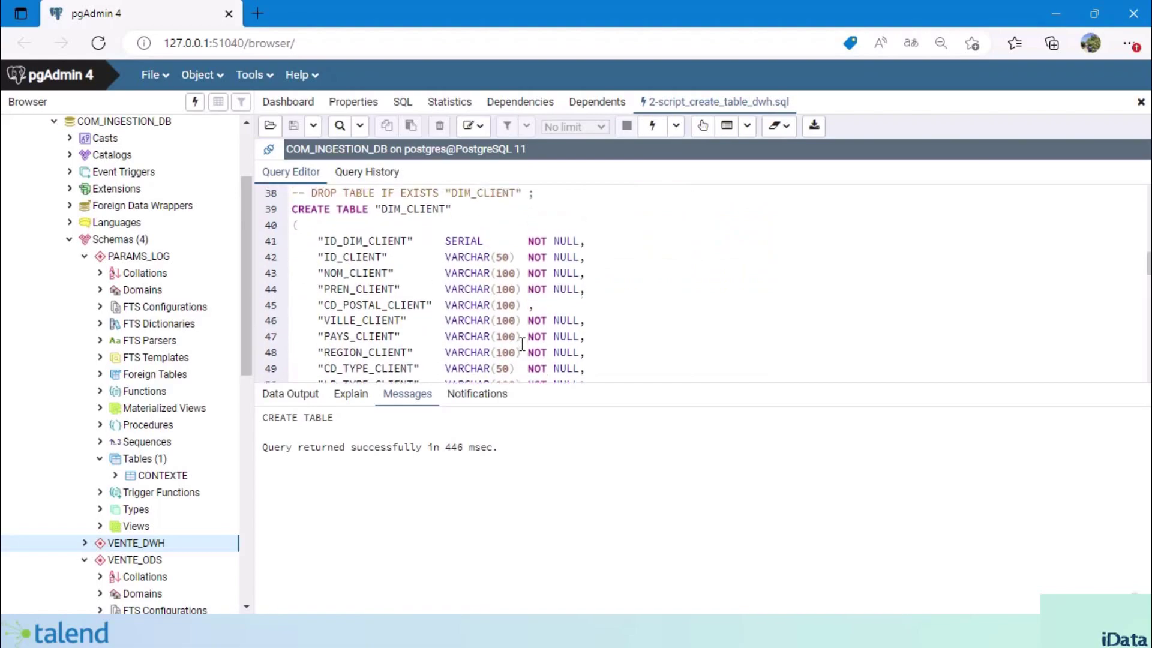
double_click(366, 250)
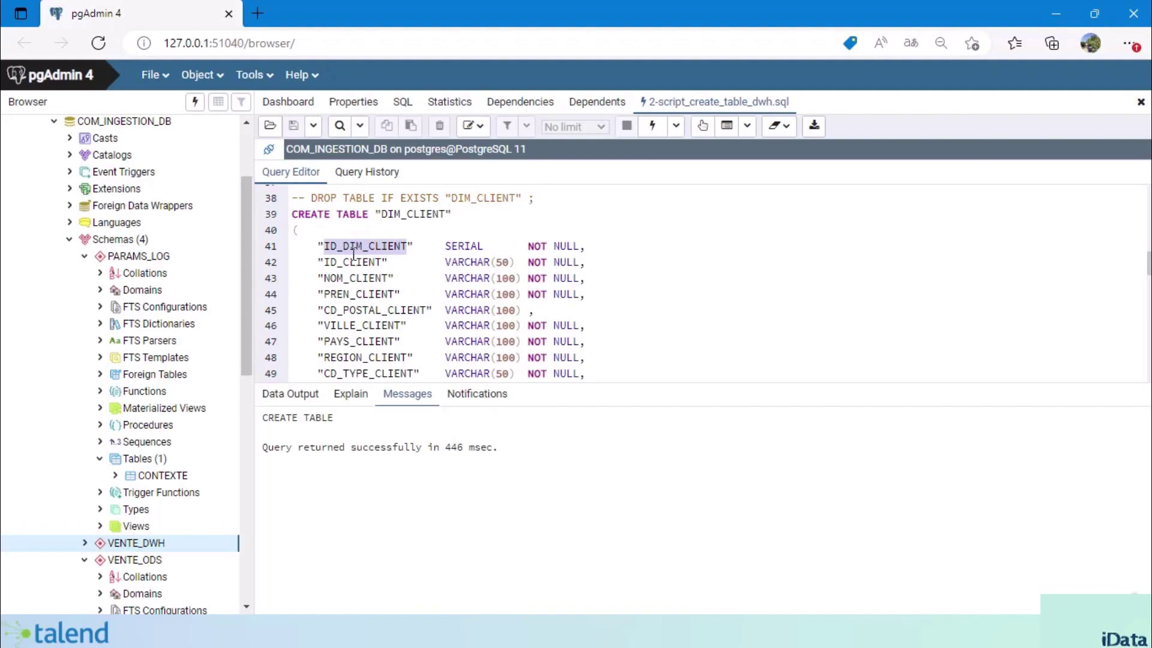
double_click(463, 246)
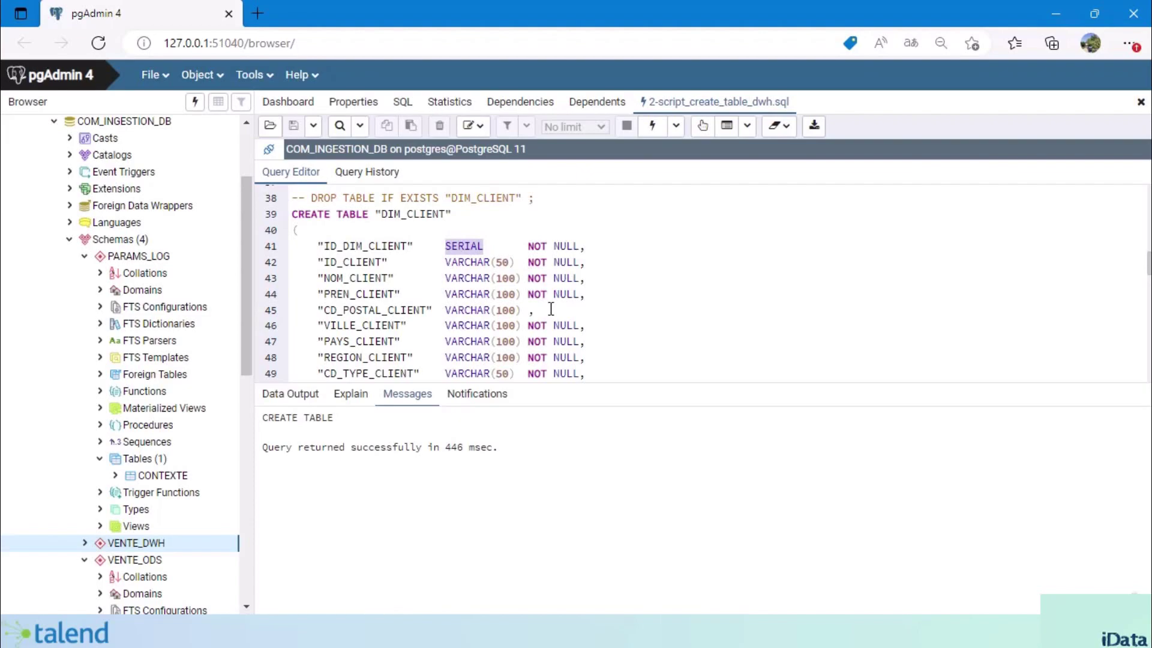
double_click(347, 262)
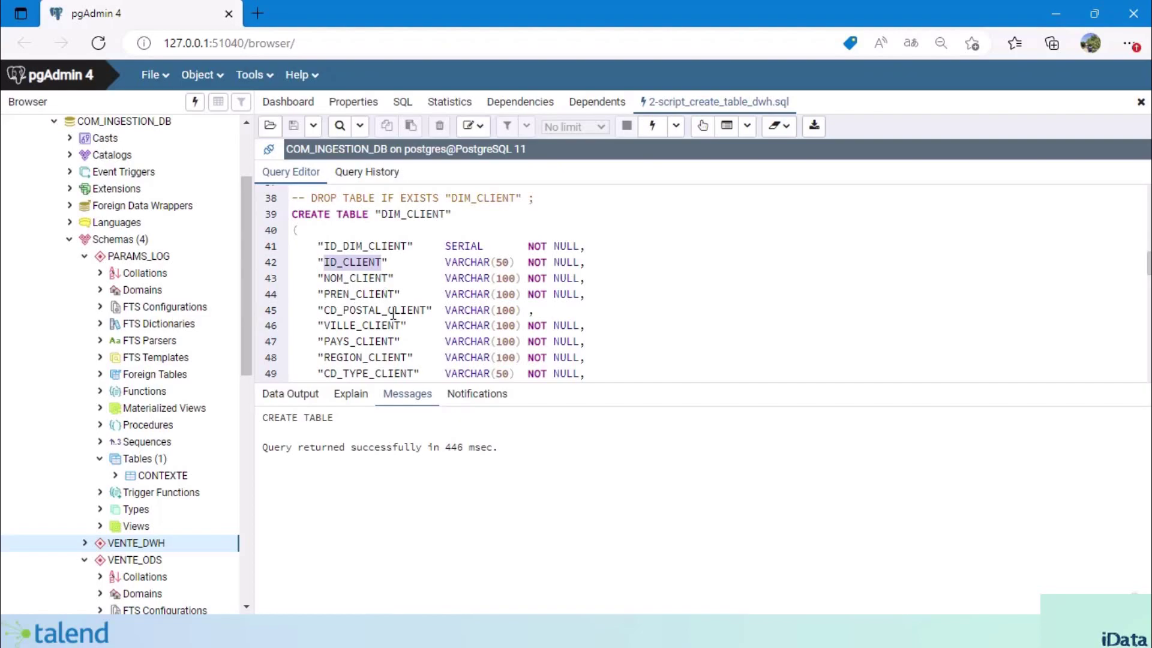
Step: Examine the remaining DIM_CLIENT definitions: the client type columns, the technical columns and the DIM_CLIENT_PKEY primary key constraint
scroll(372, 334, "down", 1)
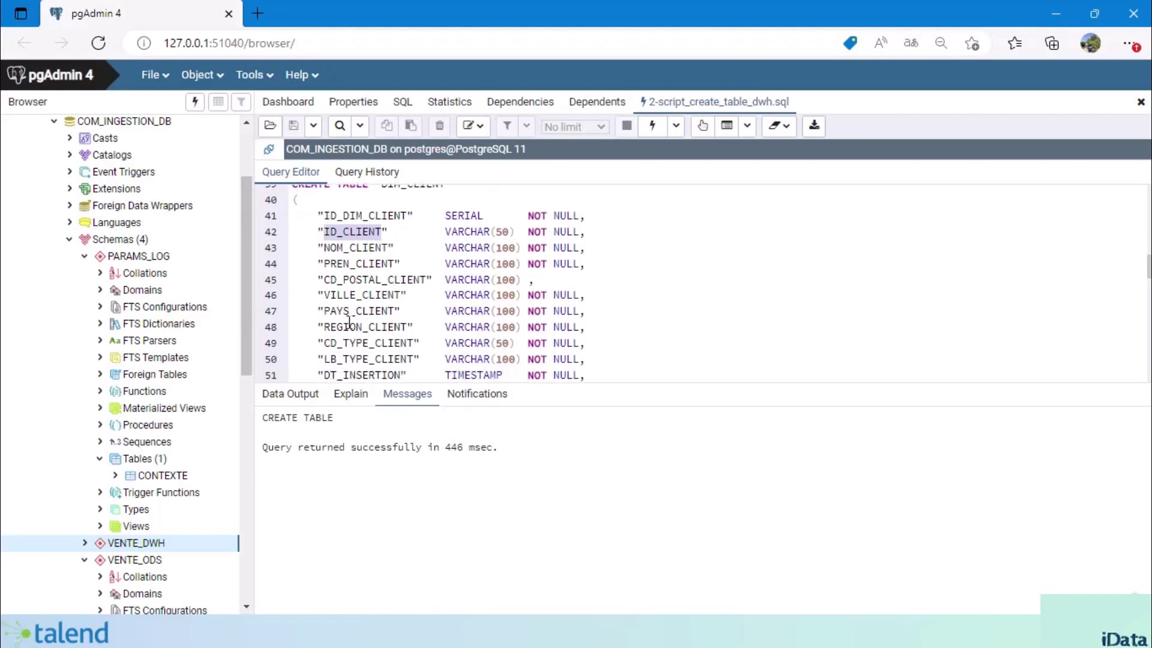
scroll(363, 316, "down", 1)
left_click(360, 313)
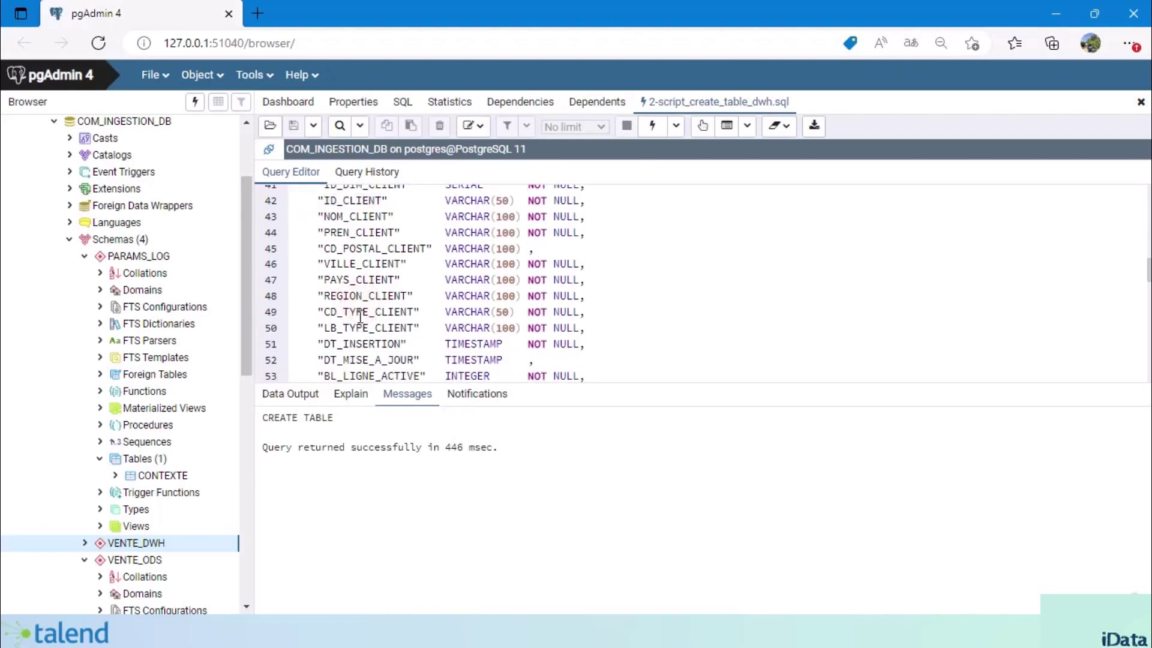
double_click(360, 312)
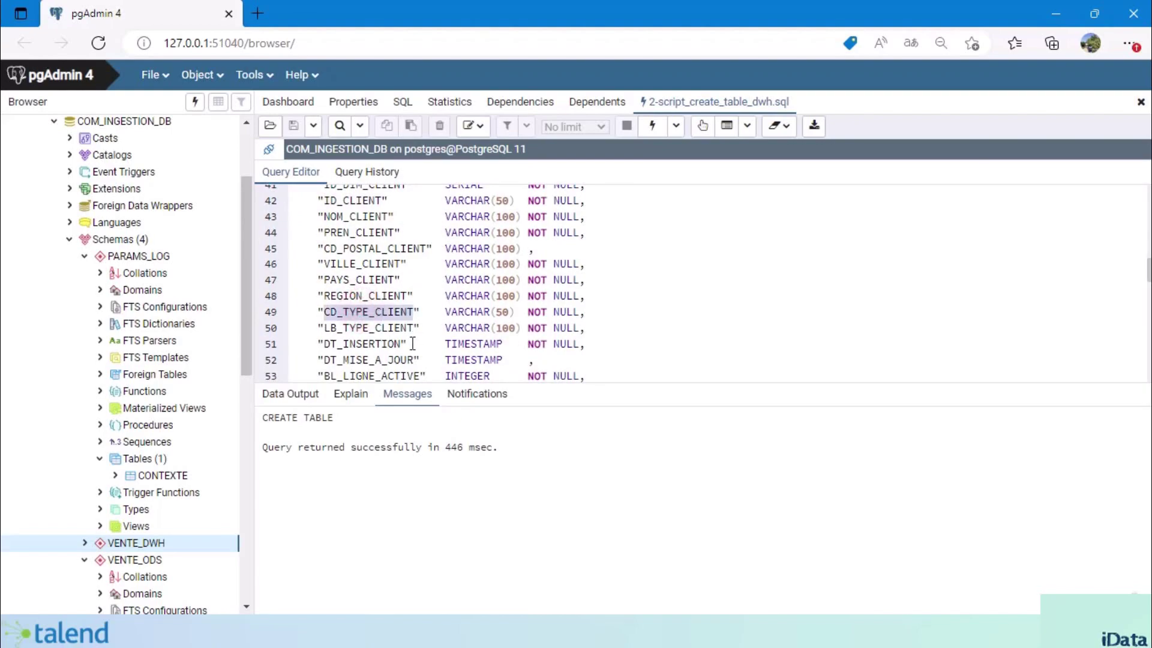
double_click(368, 328)
scroll(395, 363, "down", 2)
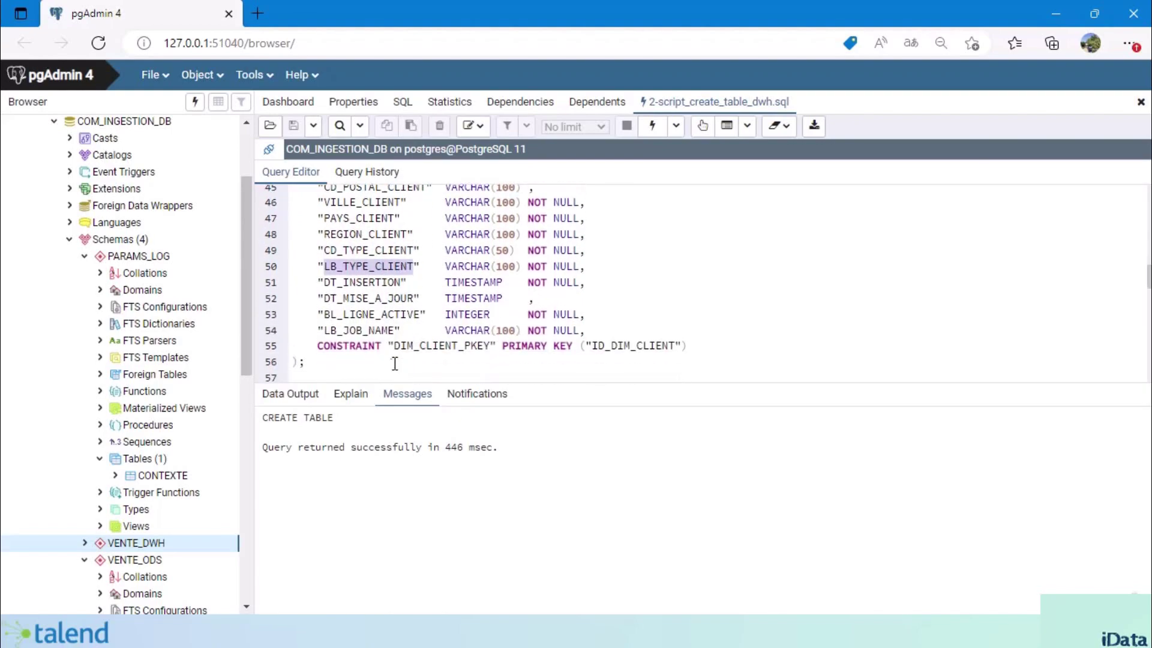
left_click(366, 281)
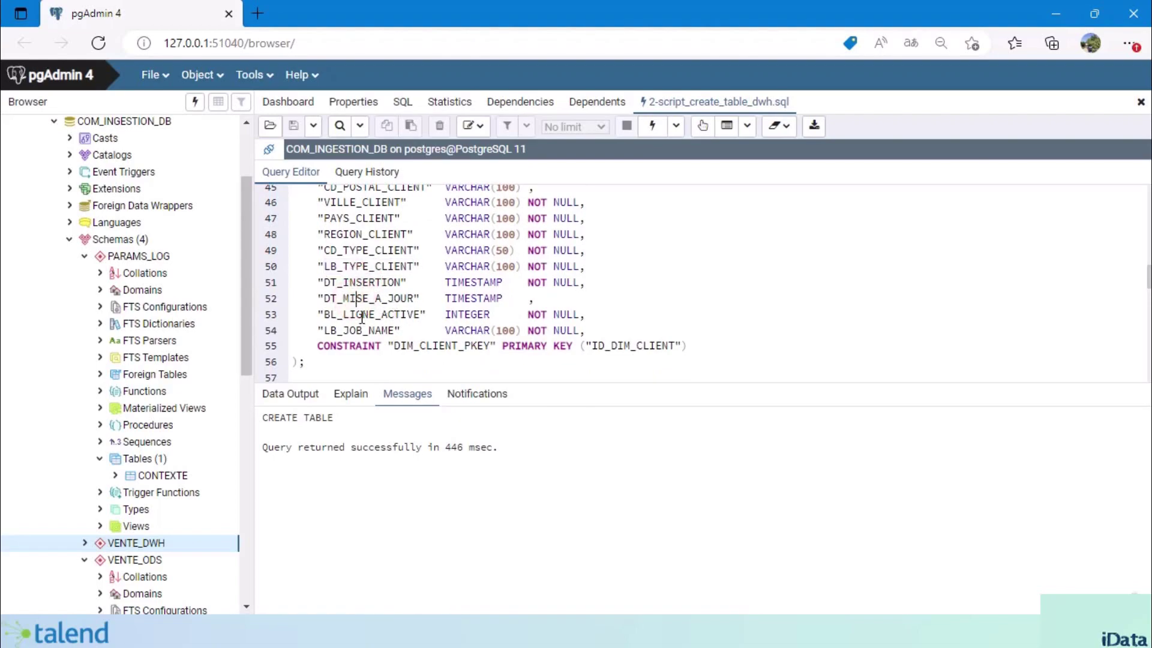
left_click(362, 317)
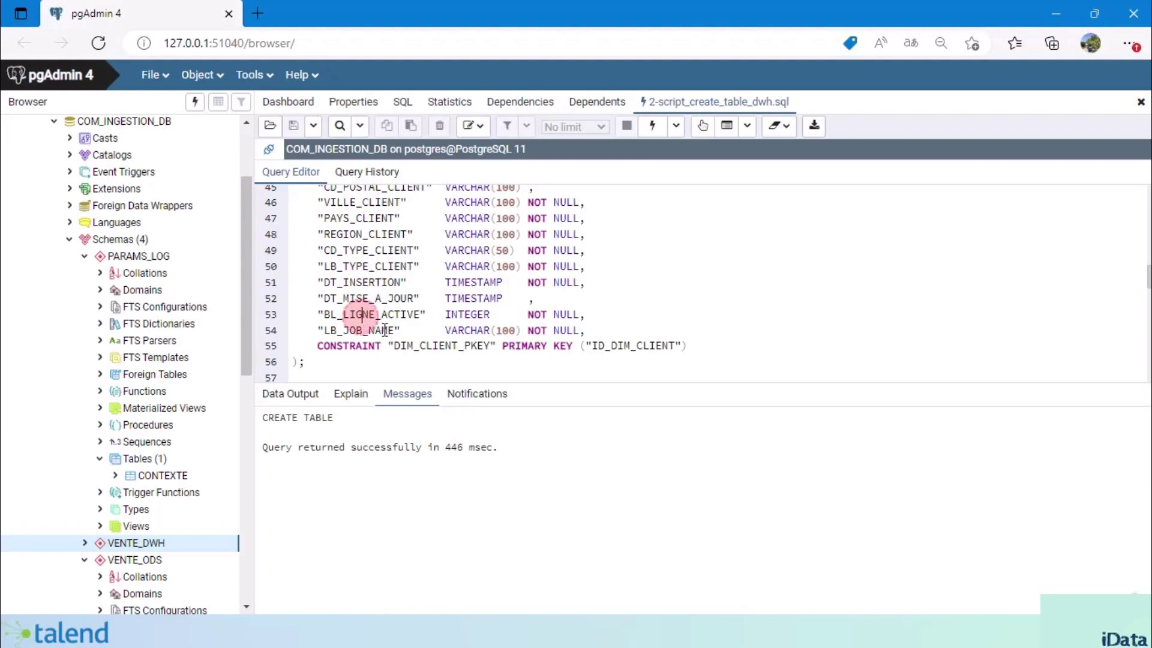
left_click(343, 330)
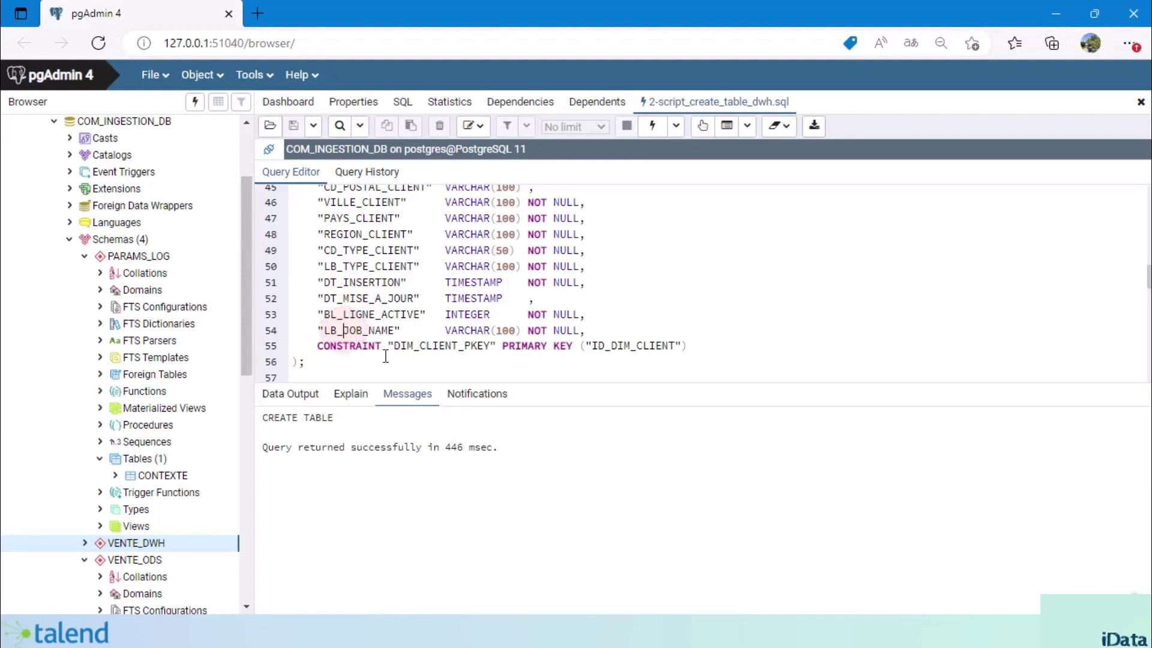
left_click(318, 346)
left_click(699, 346, "shift")
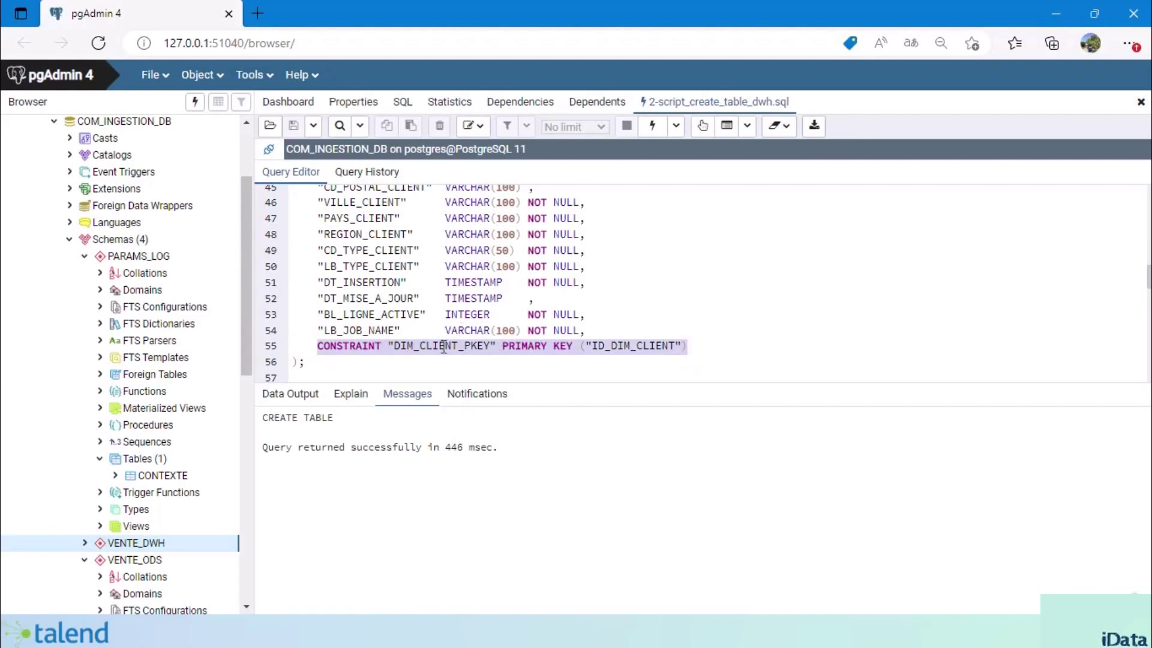
scroll(647, 340, "up", 2)
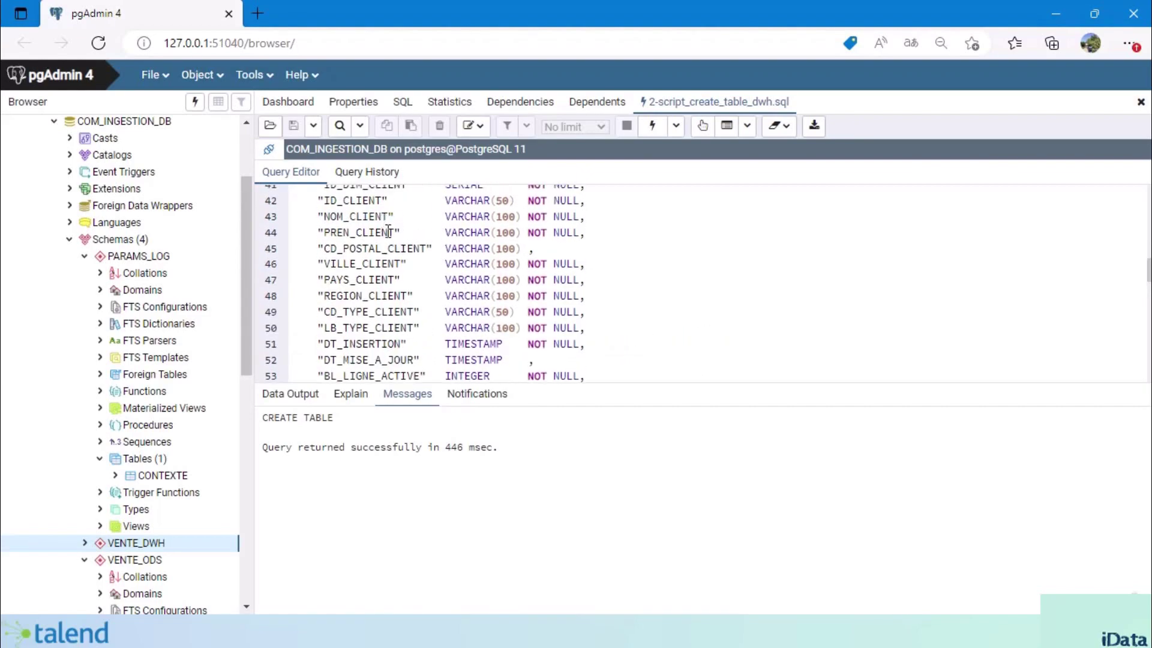
Step: Run only the complete CREATE TABLE "DIM_CLIENT" statement, from its first line through the closing parenthesis and semicolon
scroll(365, 216, "up", 1)
double_click(356, 216)
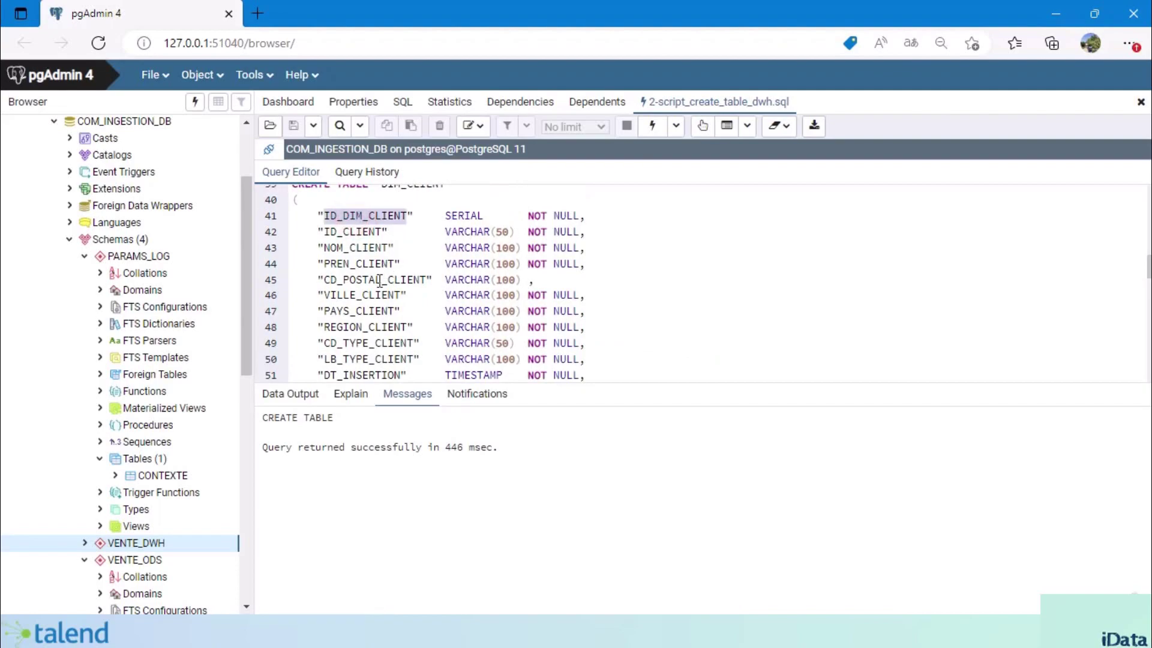
scroll(383, 288, "down", 2)
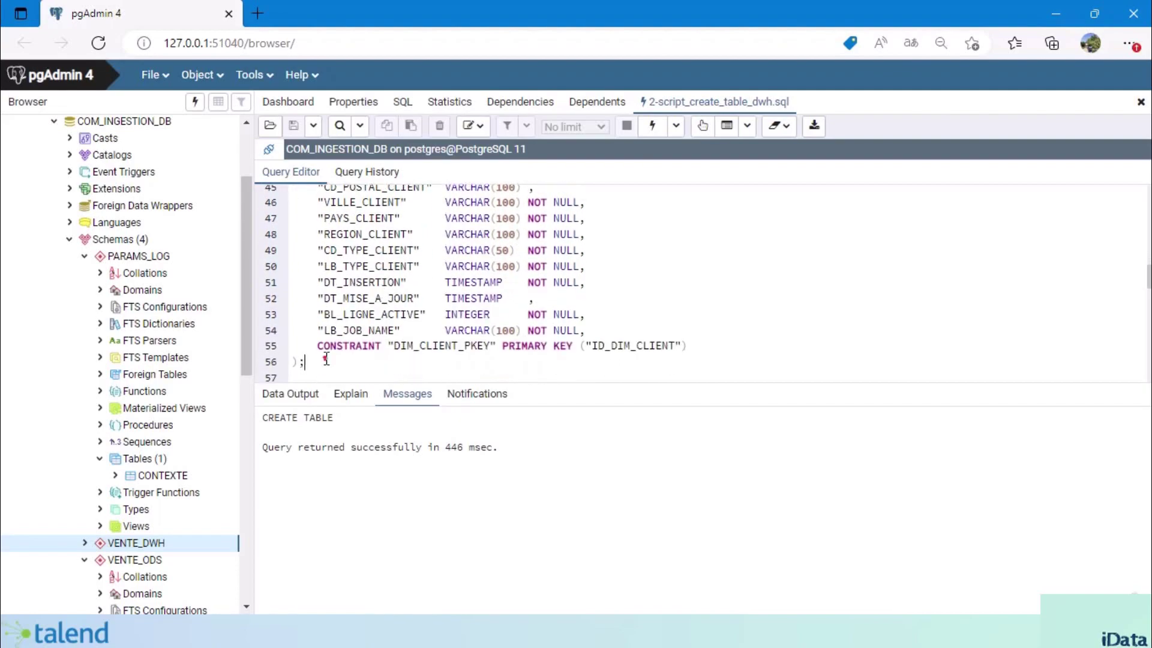
left_click(324, 362)
scroll(349, 344, "up", 4)
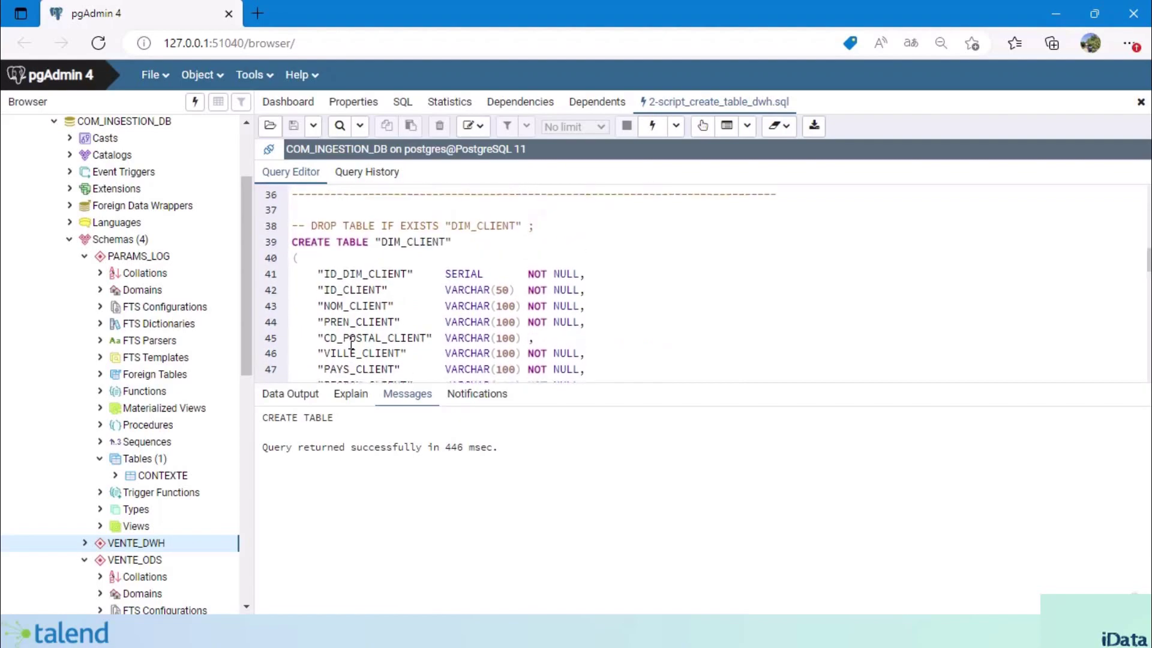
left_click(294, 246, "shift")
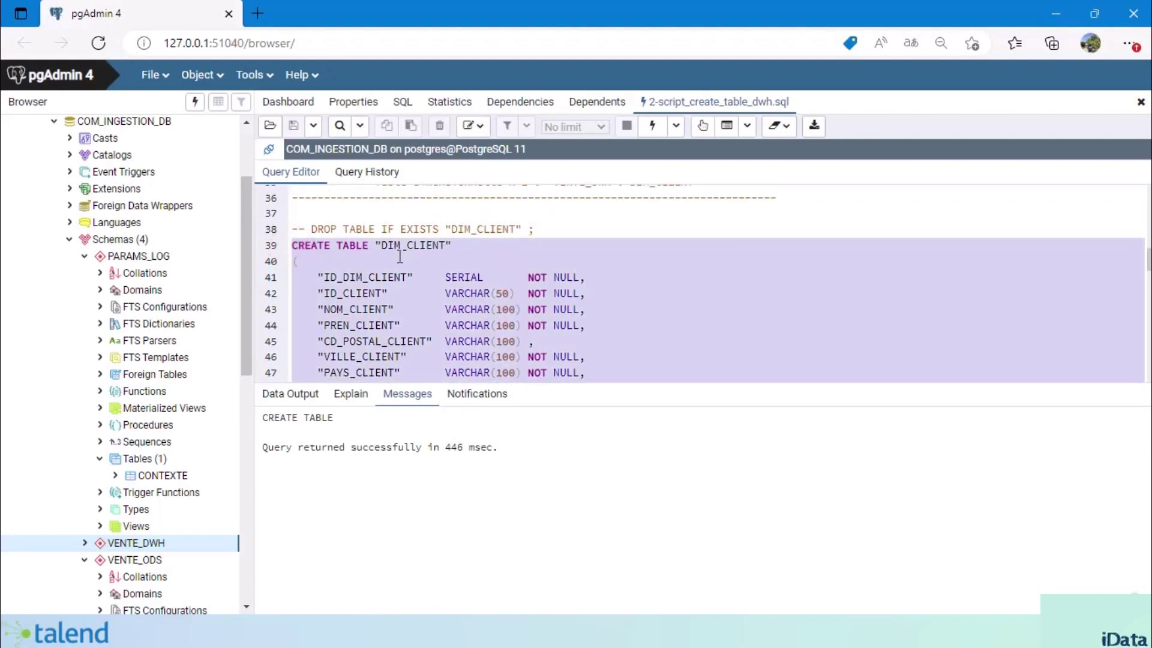
left_click(652, 125)
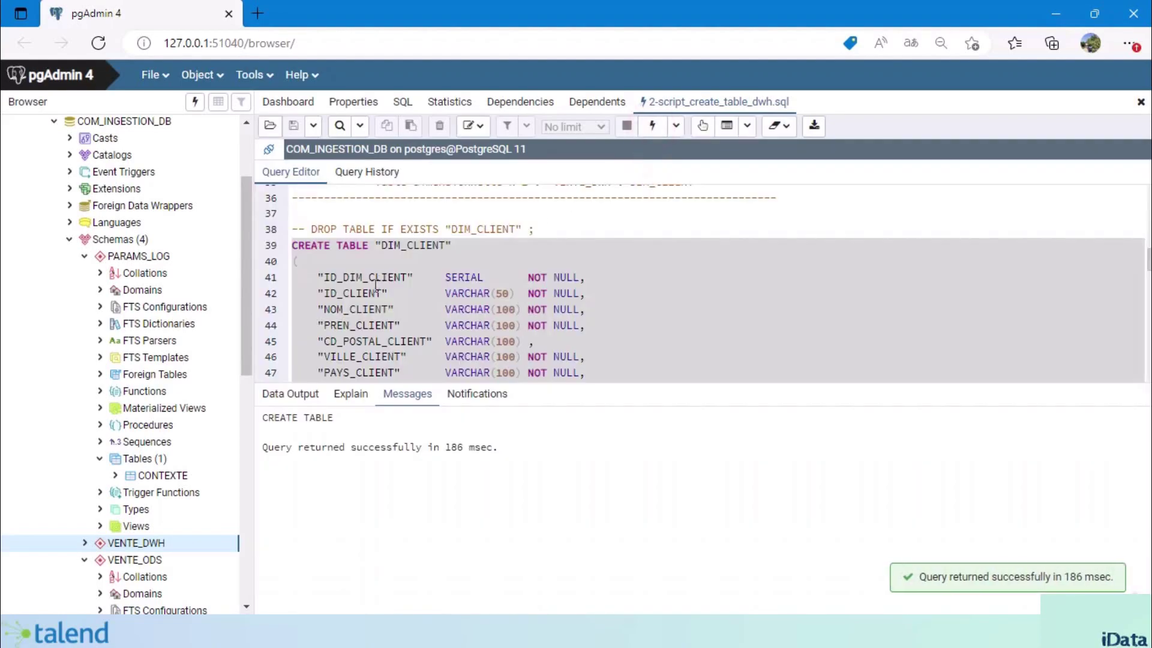
Step: Examine the heading of the third dimension table section, "VENTE_DWH"."DIM_CALENDRIER", and the start of its definition
scroll(383, 288, "down", 1)
scroll(383, 288, "down", 7)
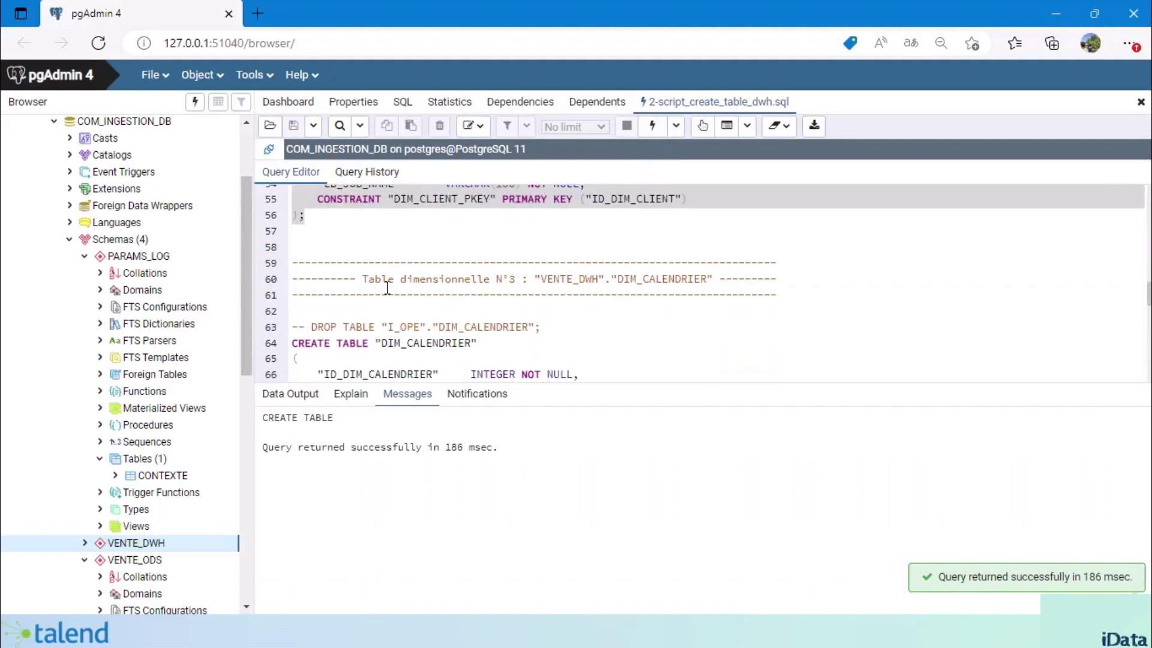
double_click(450, 240)
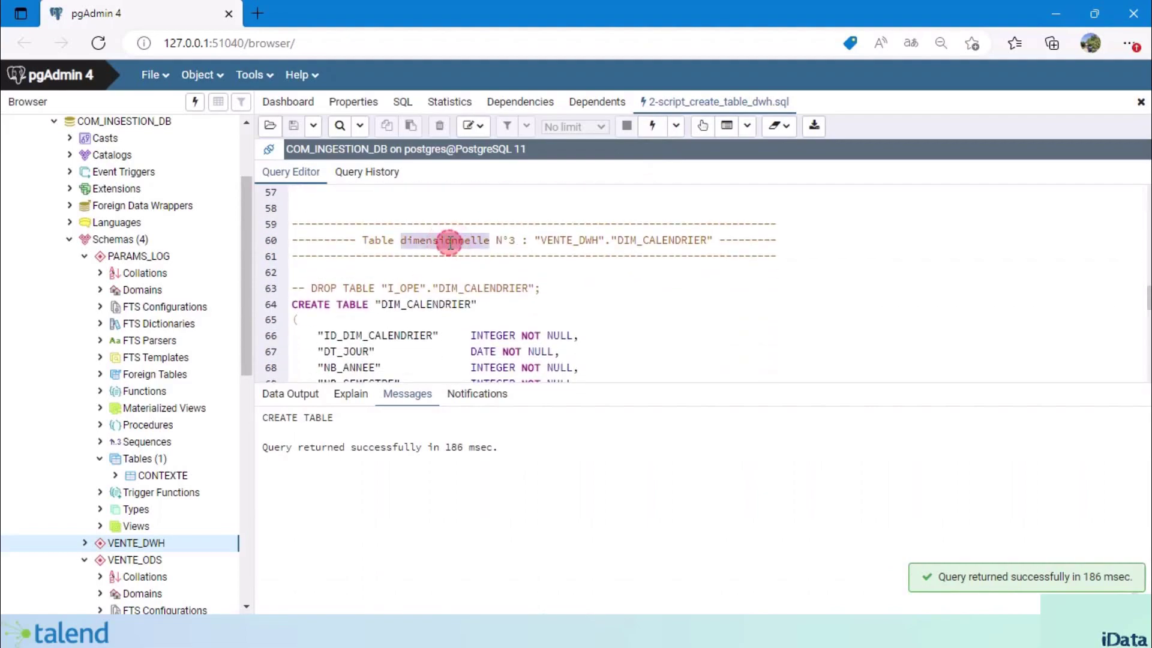
double_click(652, 240)
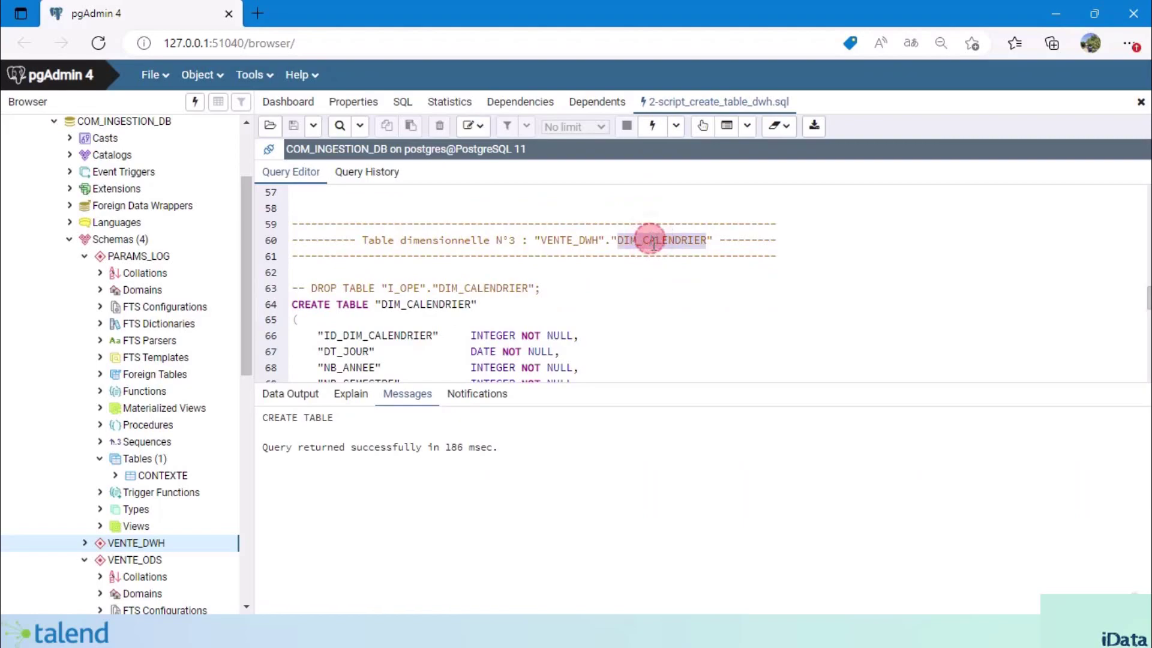
scroll(641, 339, "down", 1)
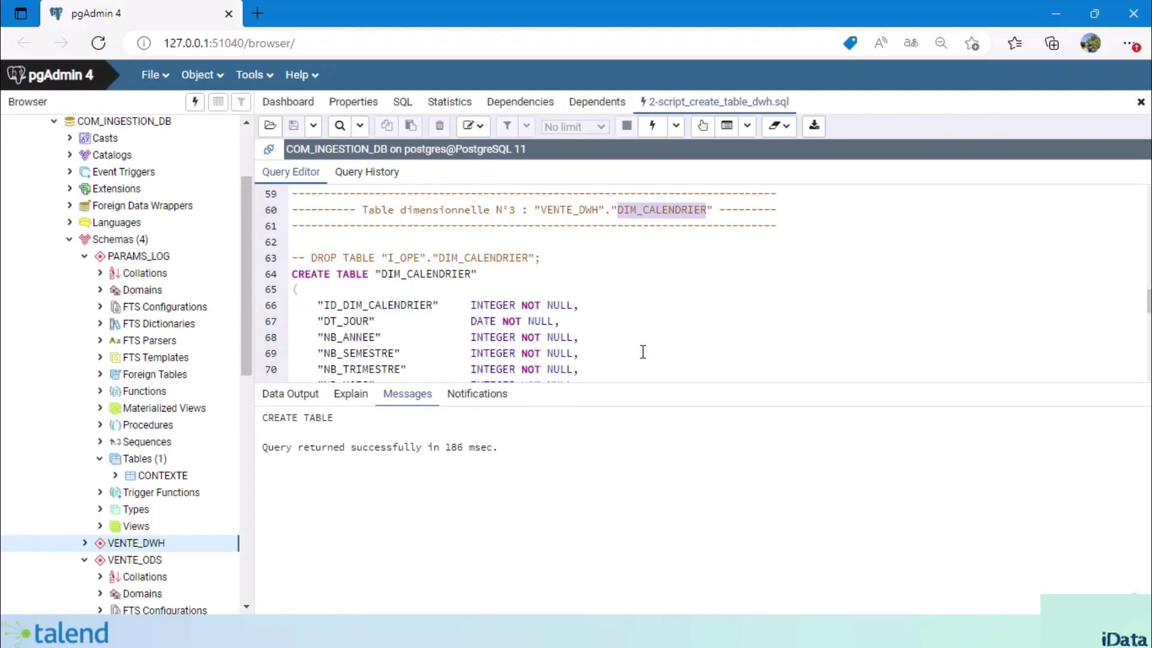
double_click(360, 321)
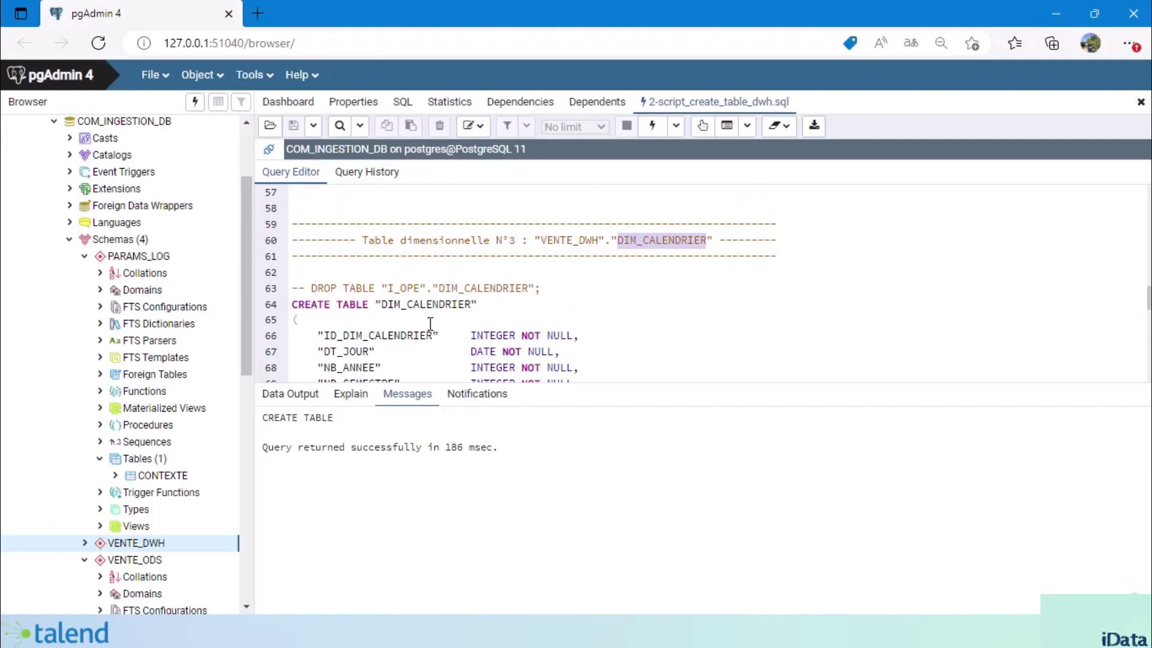
scroll(432, 327, "down", 2)
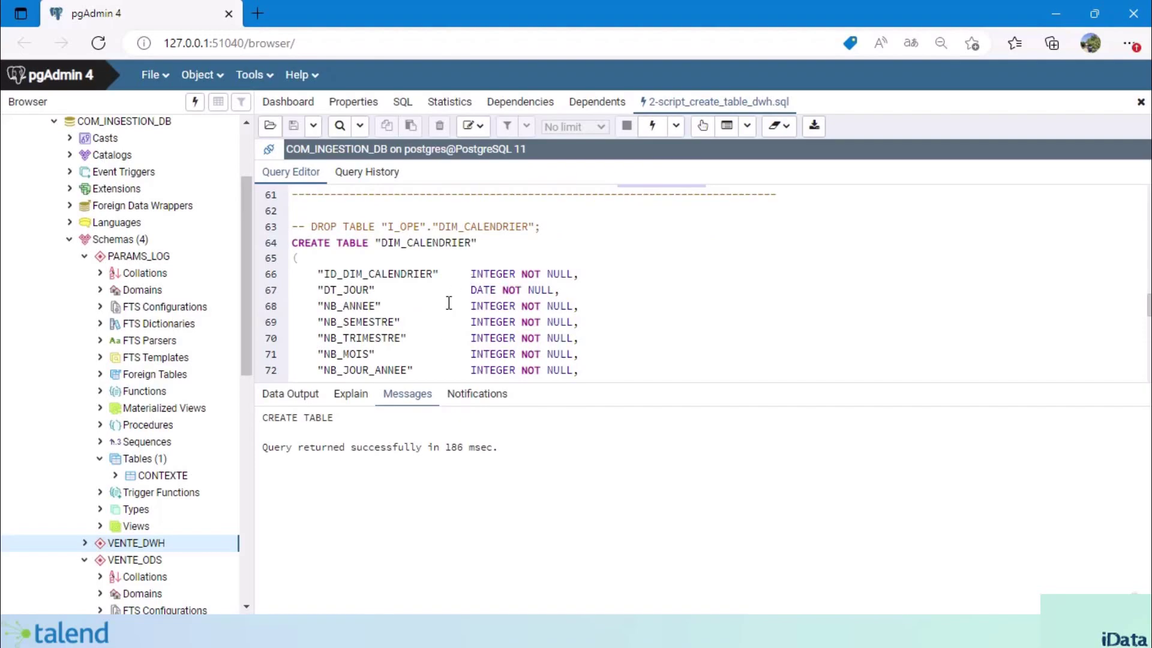
Step: Examine the DIM_CALENDRIER table name and its ID_DIM_CALENDRIER column with the INTEGER type
double_click(425, 243)
scroll(396, 325, "down", 1)
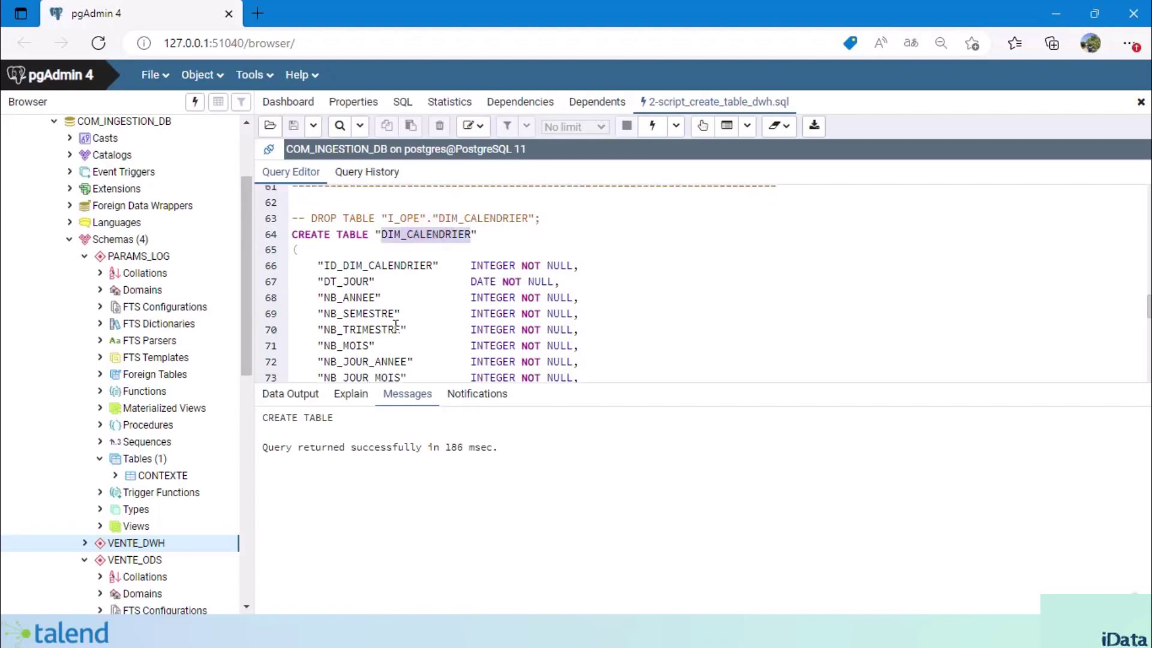
double_click(376, 242)
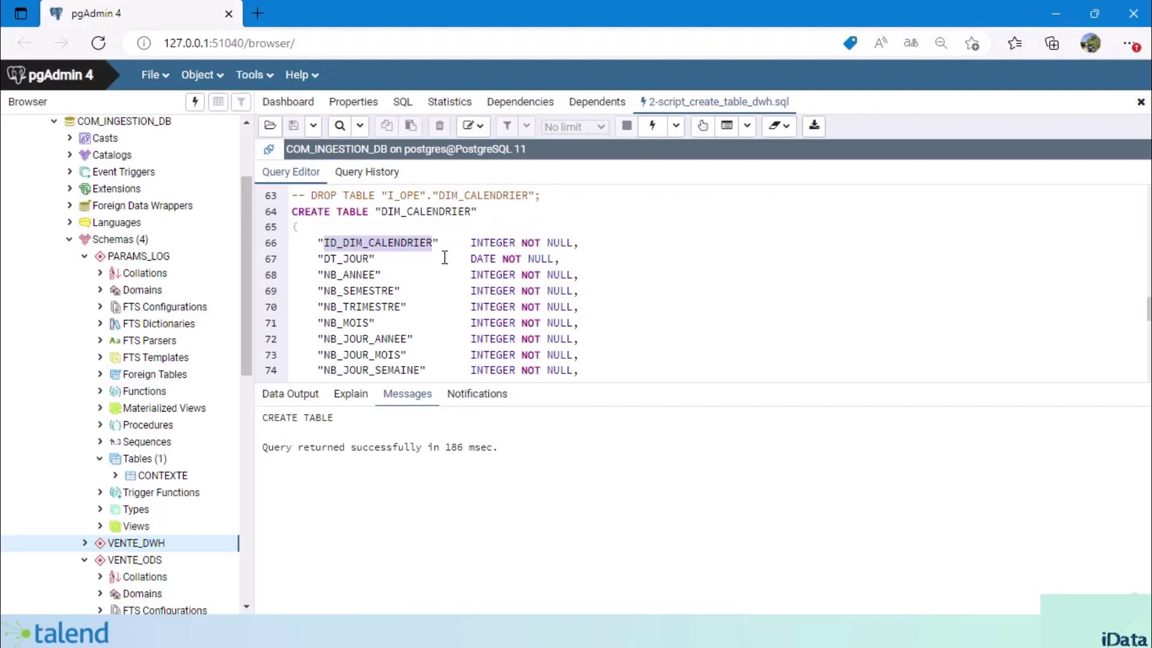
double_click(482, 242)
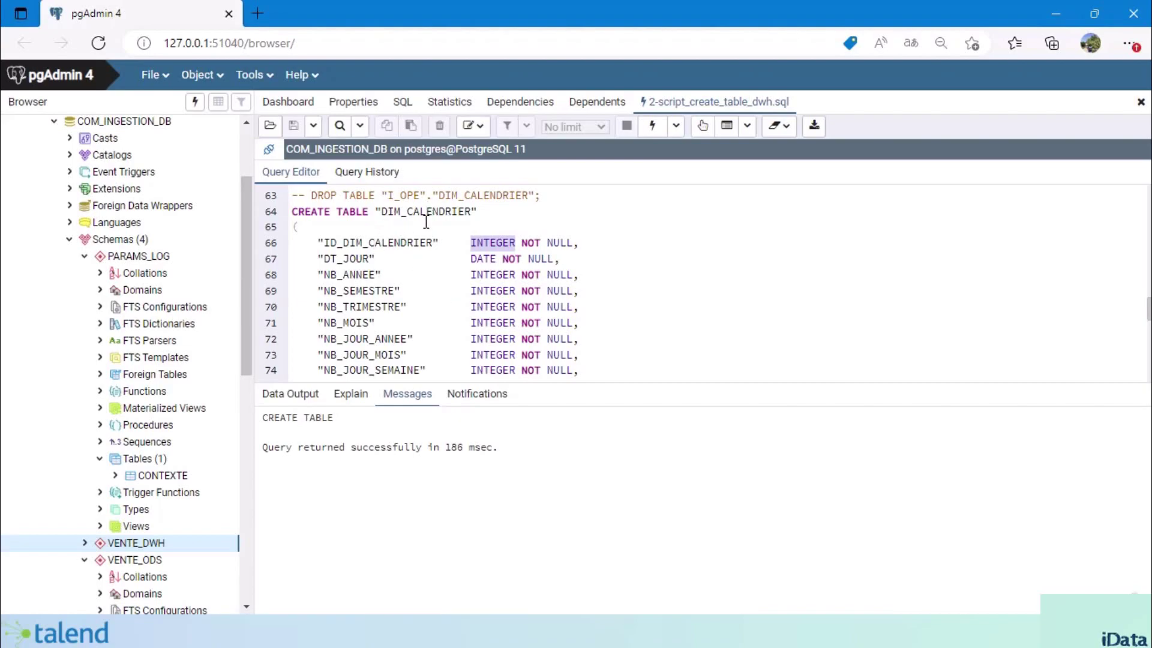
Step: Run only the complete CREATE TABLE "DIM_CALENDRIER" statement, including its primary key constraint
scroll(384, 270, "down", 1)
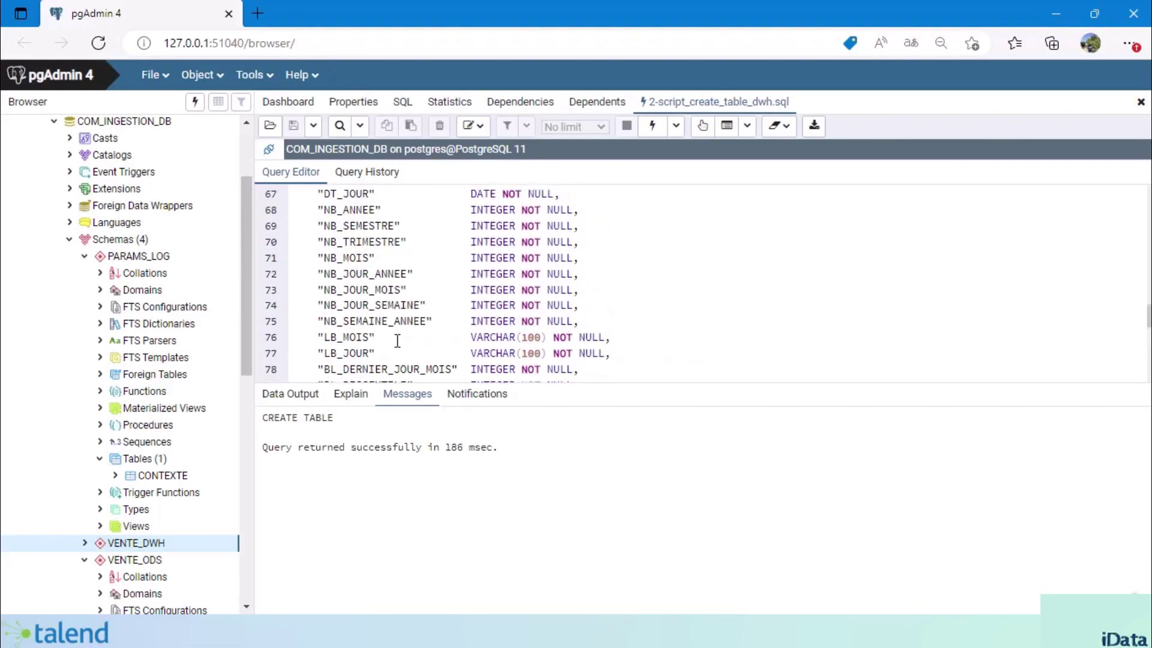
scroll(399, 300, "up", 1)
left_click(398, 341)
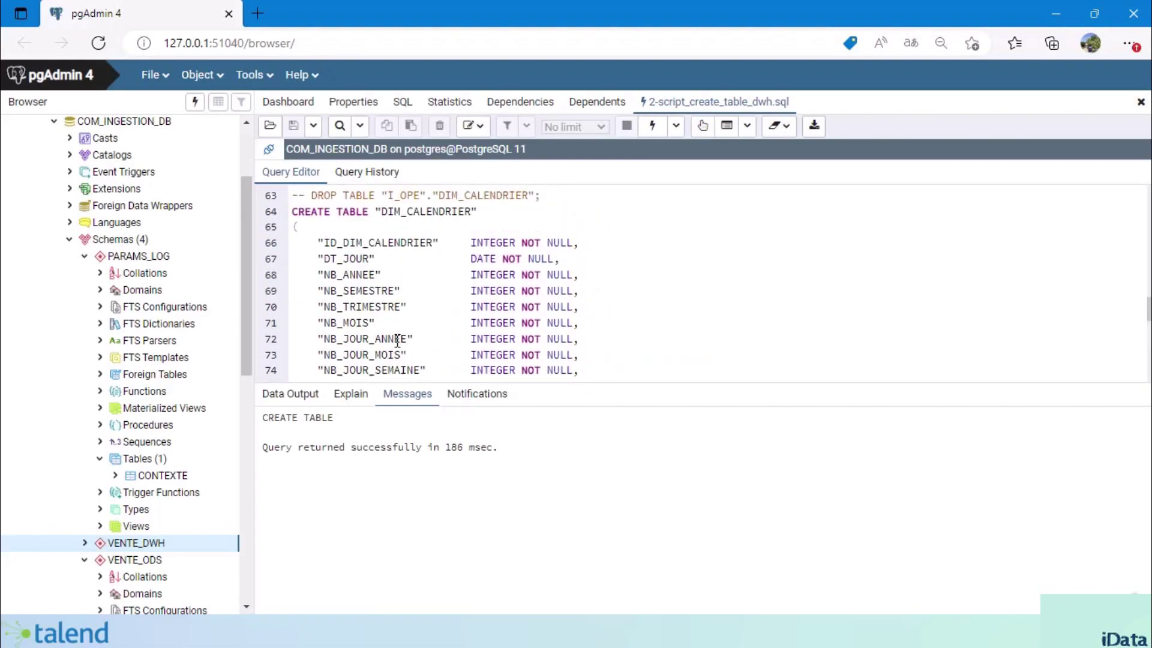
left_click(292, 212)
key("ctrl+shift+End")
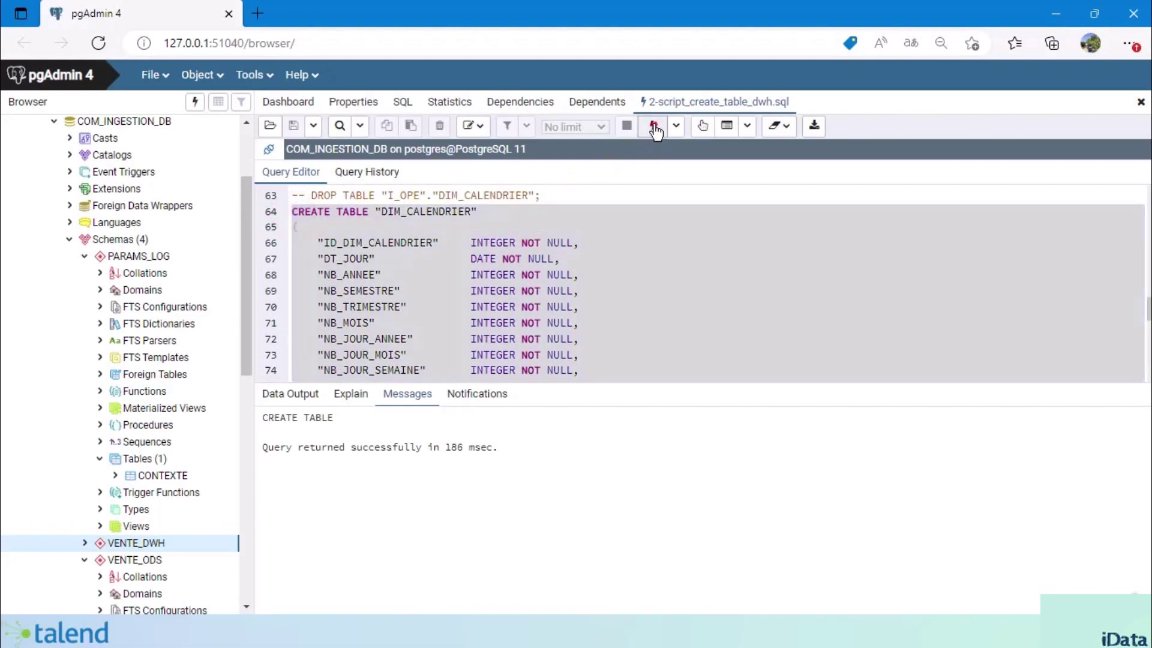
left_click(653, 127)
scroll(640, 270, "down", 3)
left_click(575, 343)
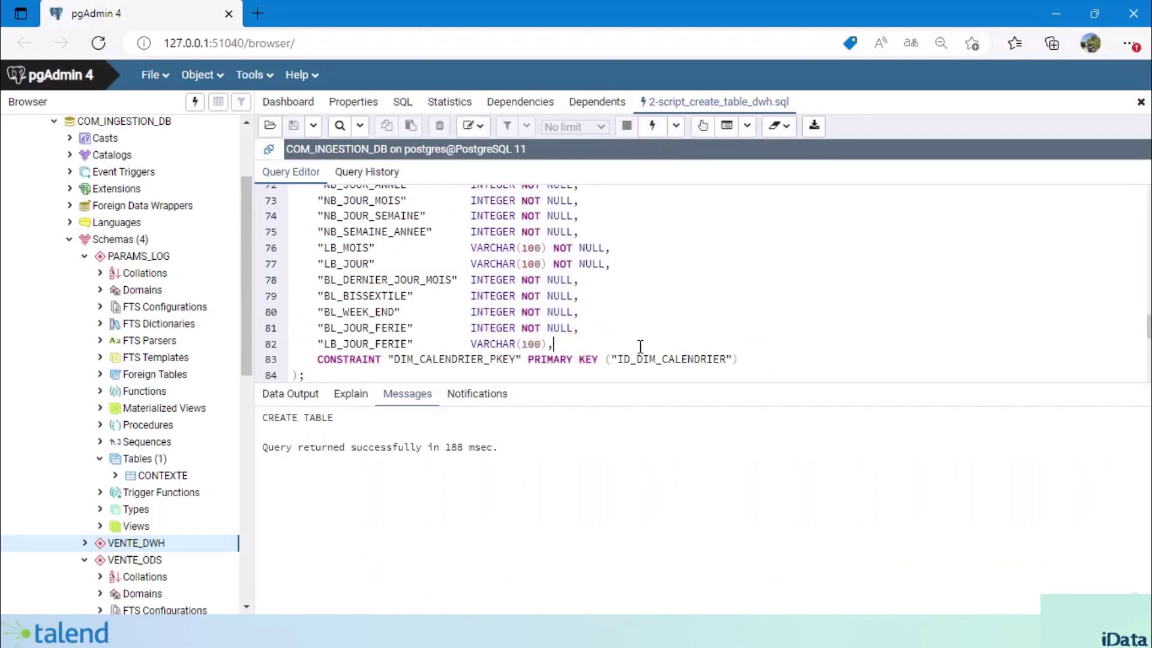
Step: Examine the fact table section's heading, "VENTE_DWH"."FAIT_VENTE", and skim its column list down to the constraints
scroll(643, 338, "down", 1)
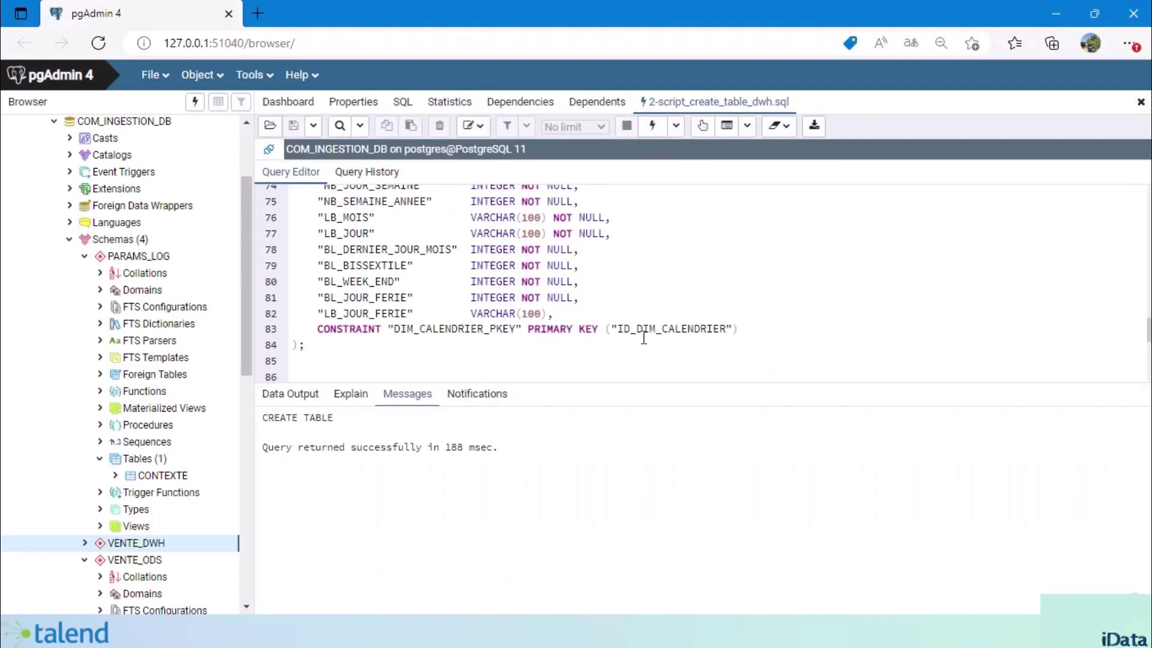
scroll(644, 338, "down", 2)
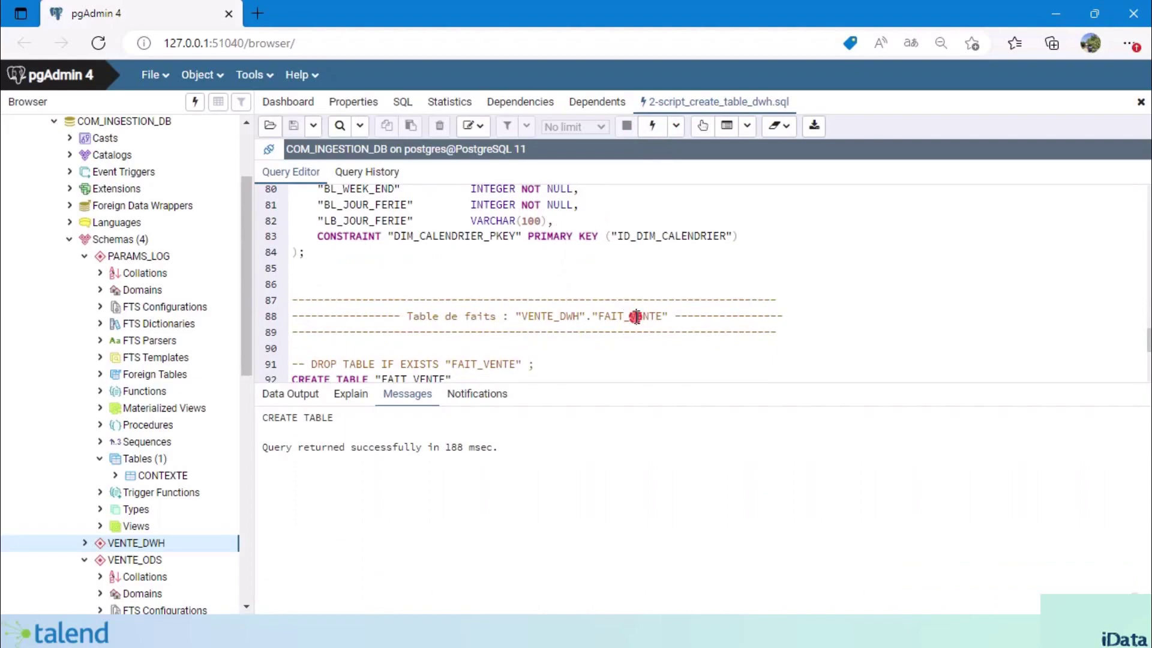
double_click(630, 316)
scroll(619, 350, "down", 1)
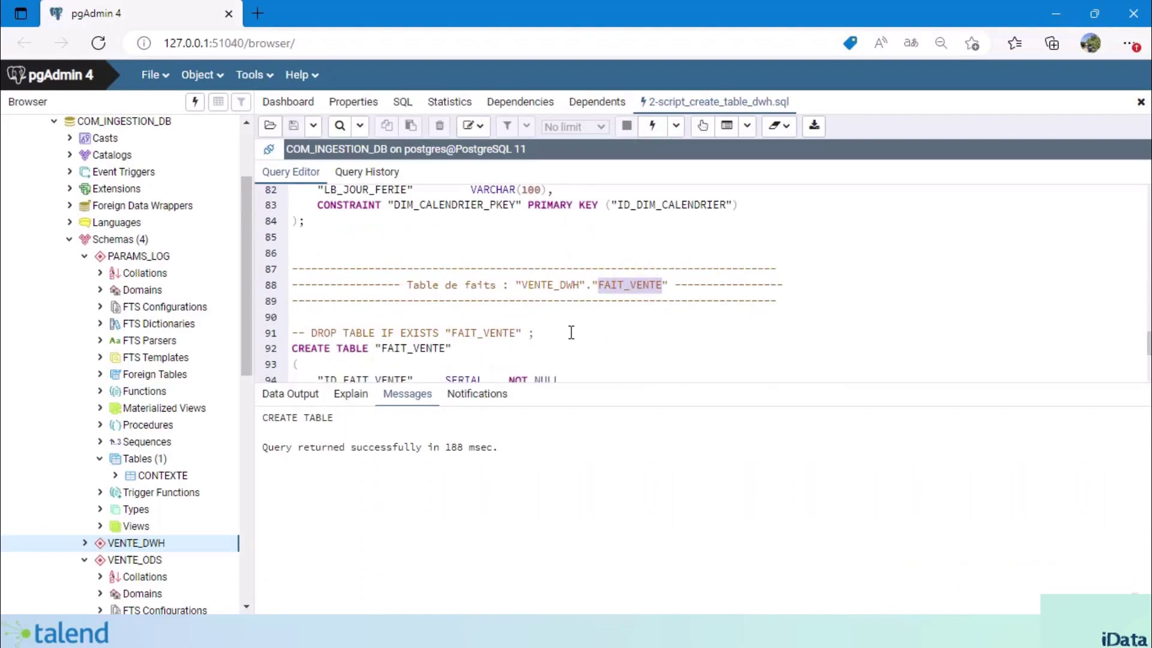
scroll(476, 340, "down", 2)
scroll(476, 342, "down", 1)
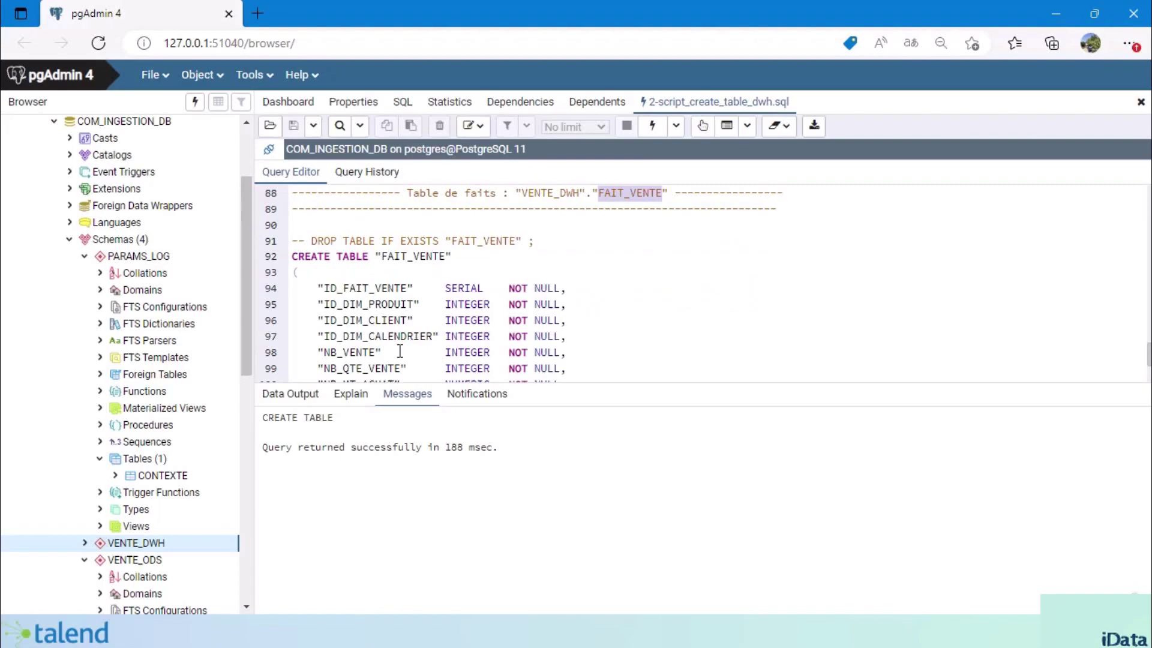
scroll(402, 361, "down", 2)
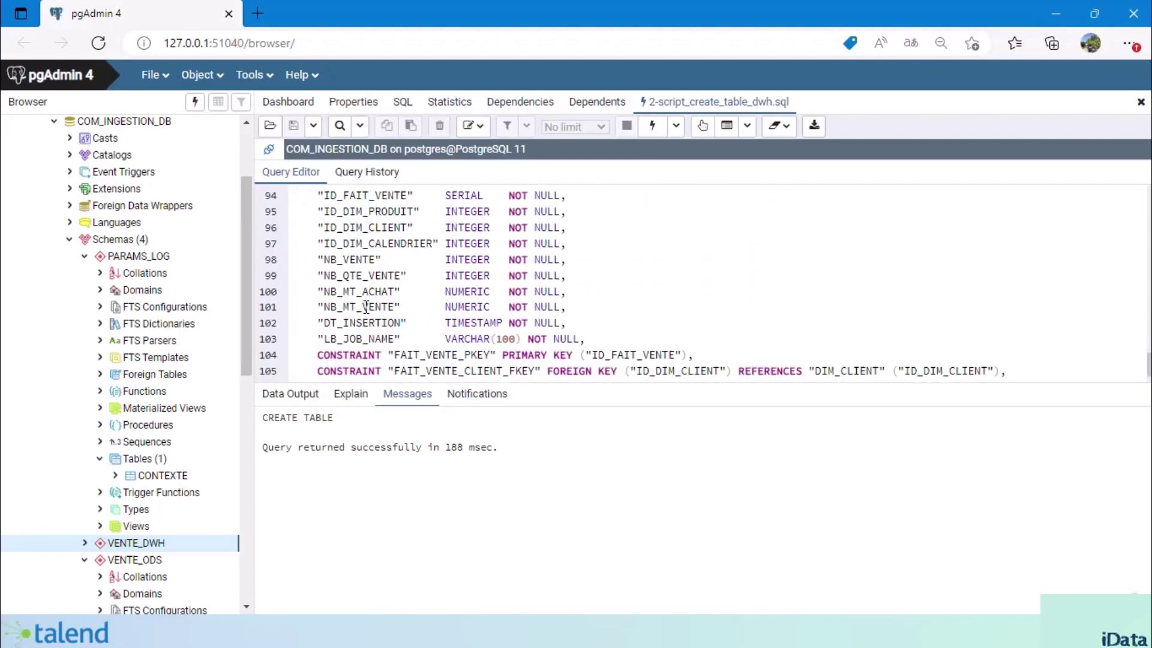
scroll(372, 312, "up", 2)
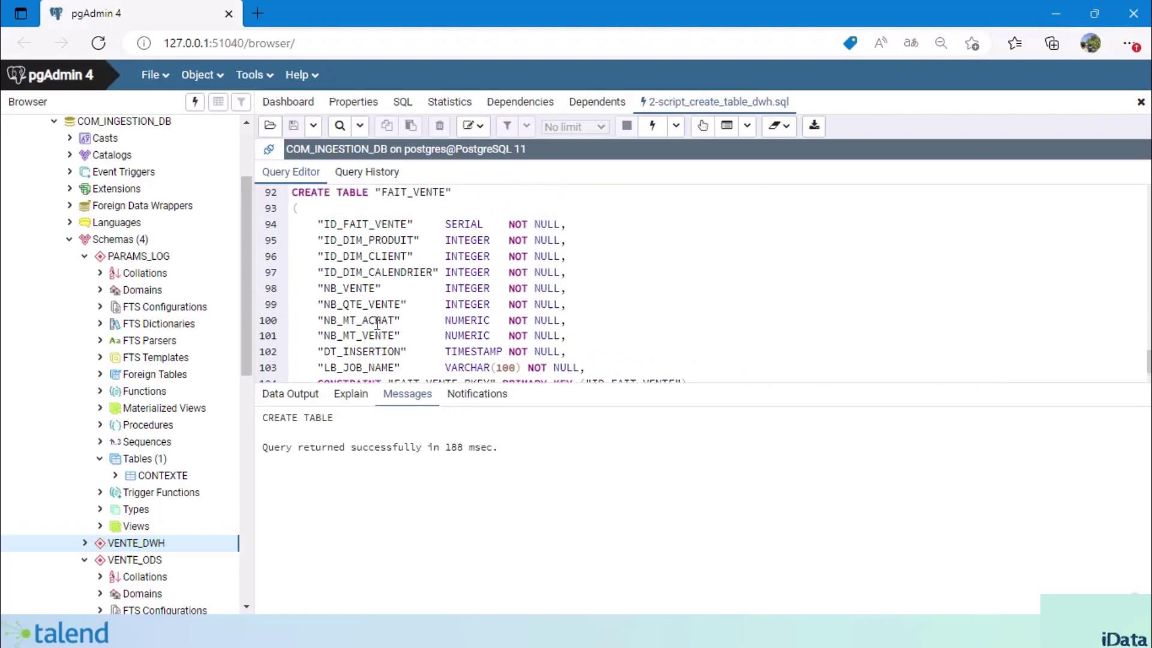
Step: Examine FAIT_VENTE's key columns: ID_FAIT_VENTE with the SERIAL type, ID_DIM_PRODUIT, ID_DIM_CLIENT and ID_DIM_CALENDRIER
left_click(371, 256)
double_click(371, 256)
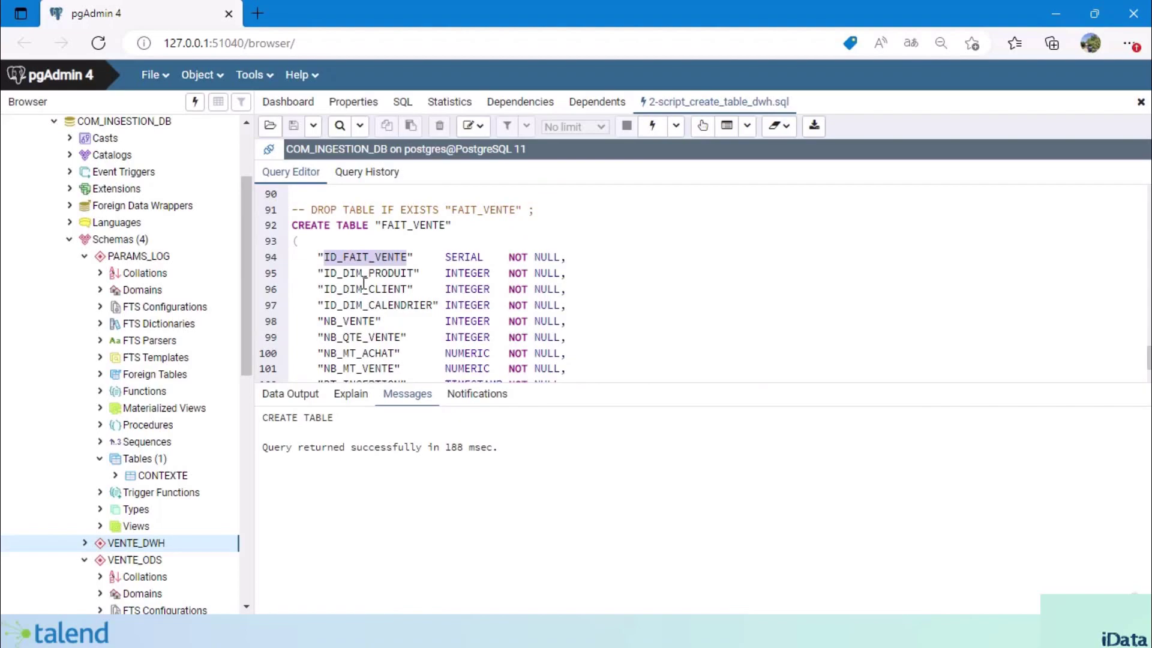
double_click(462, 256)
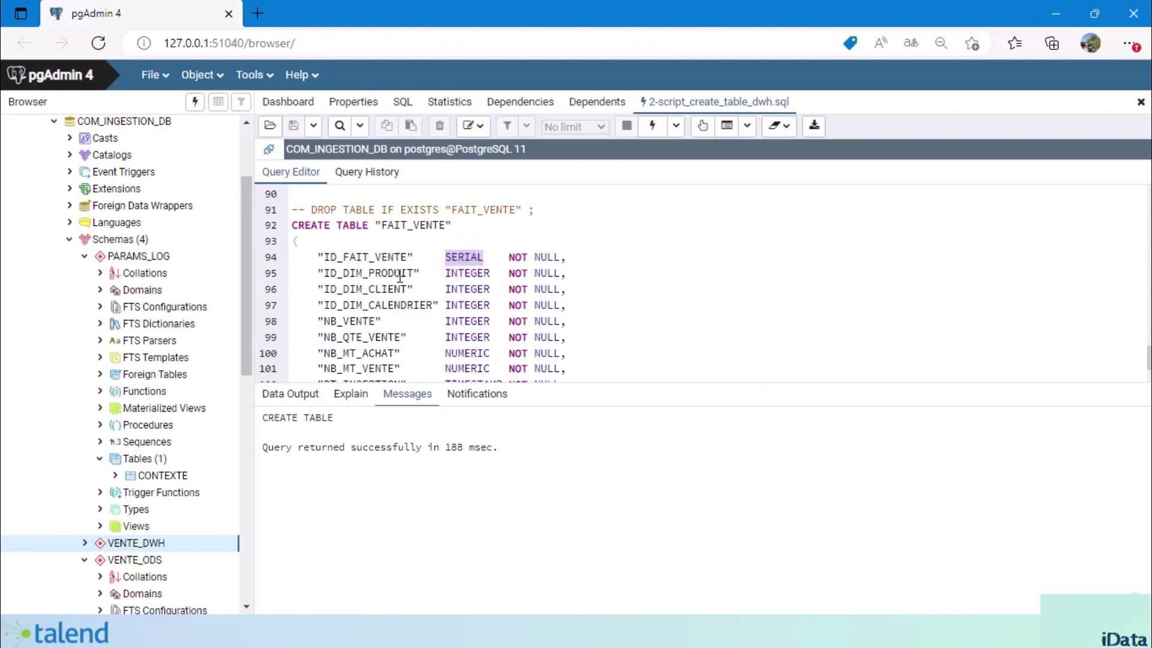
double_click(366, 257)
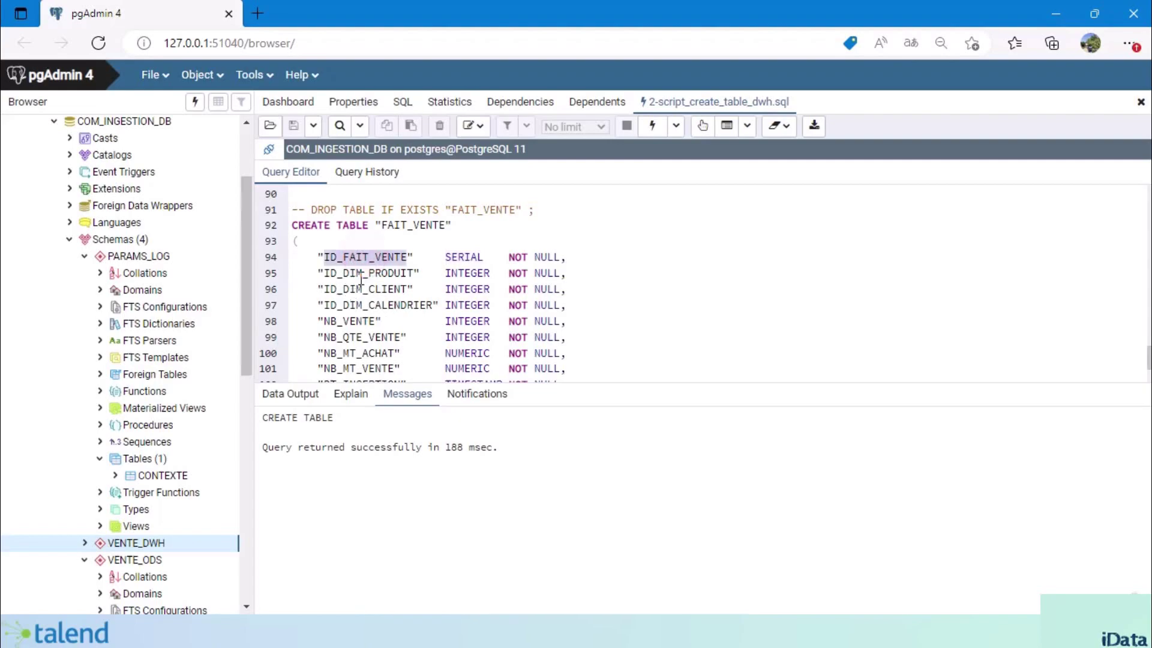
double_click(363, 273)
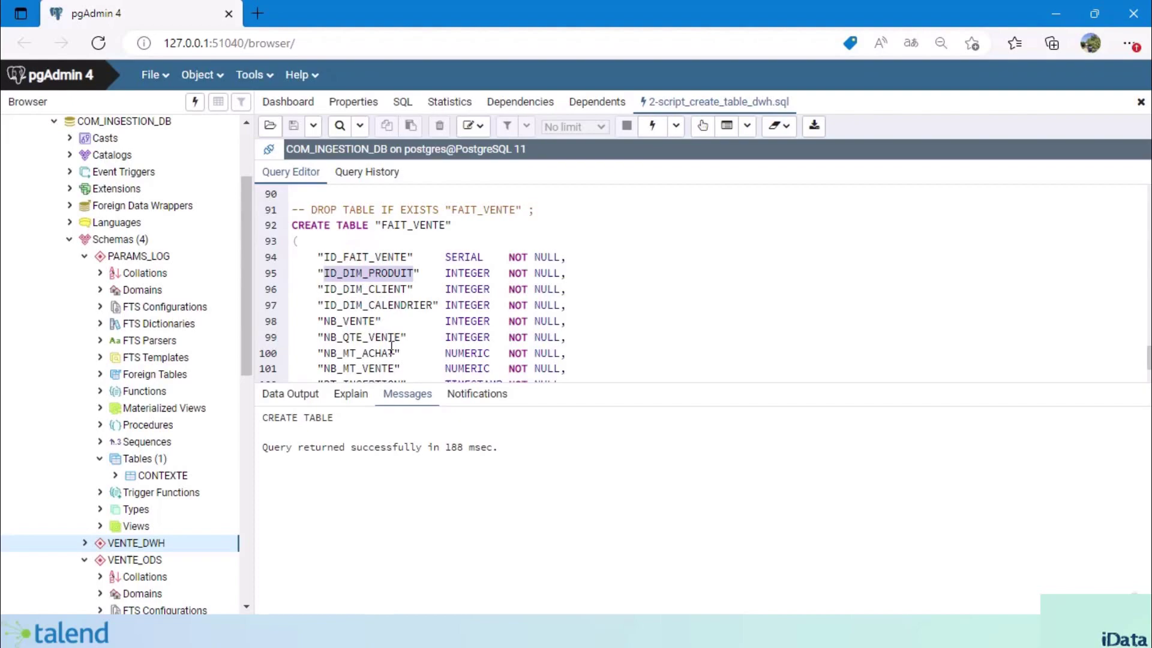
left_click(362, 289)
left_click(376, 305)
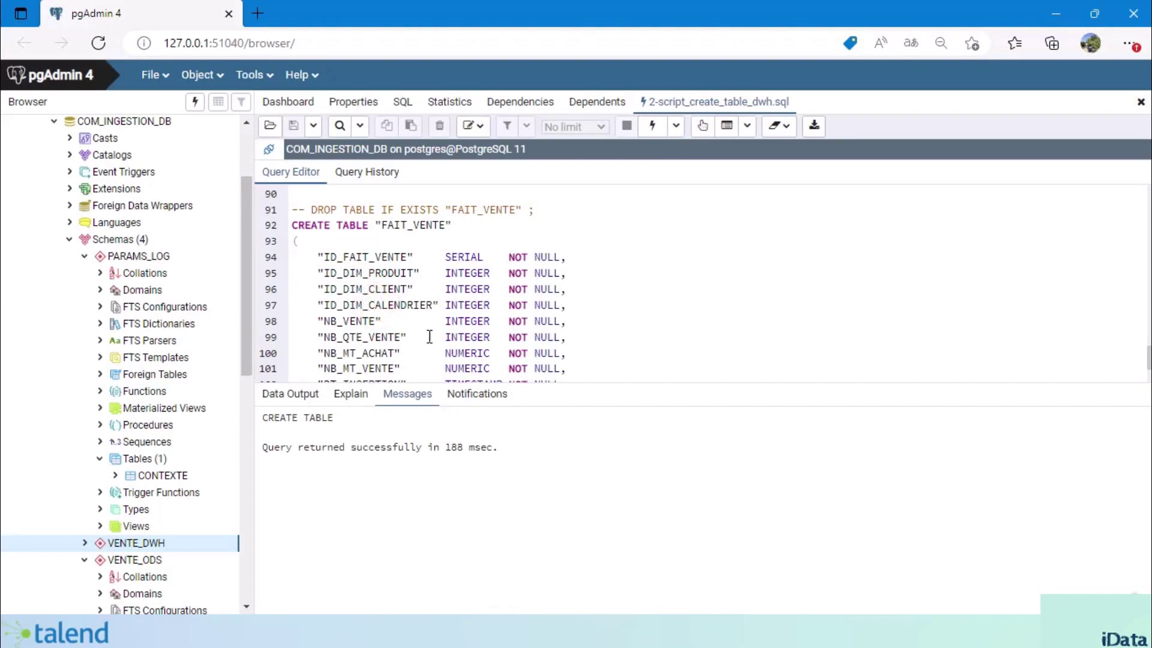
Step: Examine the measure columns of FAIT_VENTE: NB_VENTE, NB_QTE_VENTE, NB_MT_ACHAT and NB_MT_VENTE
double_click(360, 321)
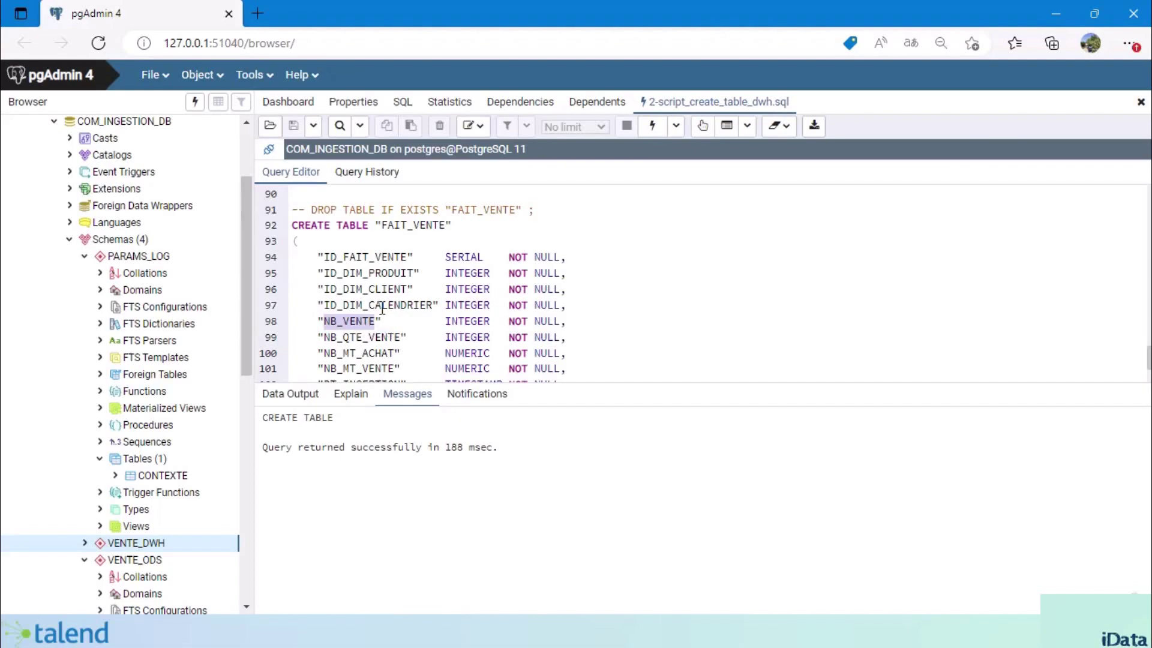
left_click(384, 290)
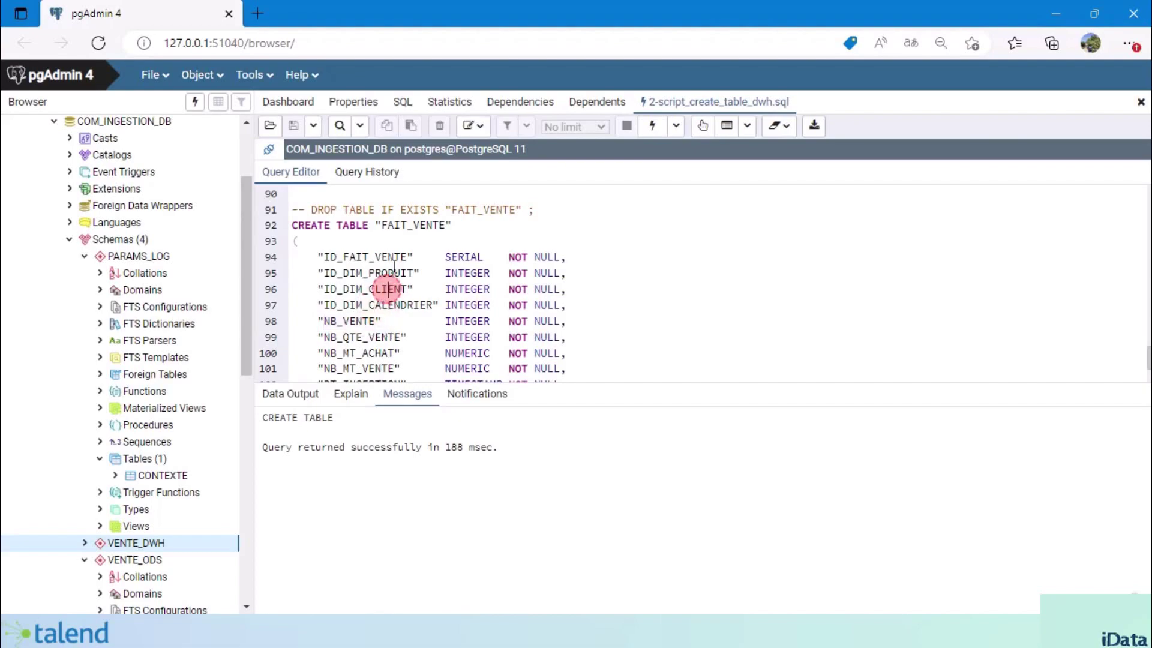
left_click(370, 337)
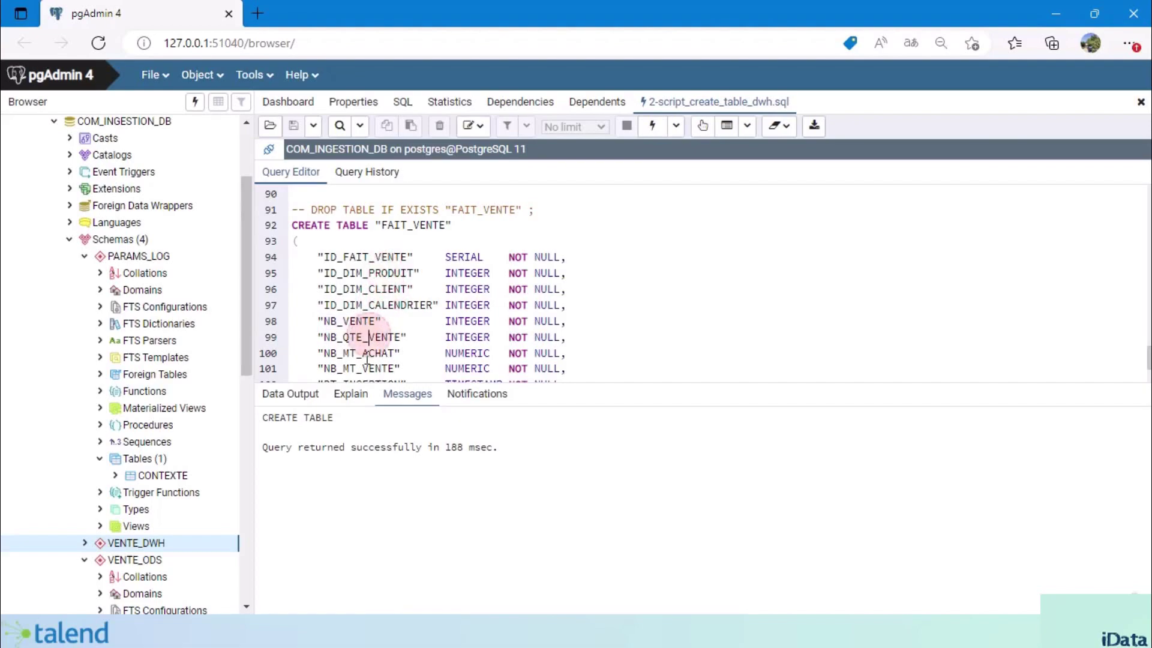
left_click(364, 348)
left_click(362, 370)
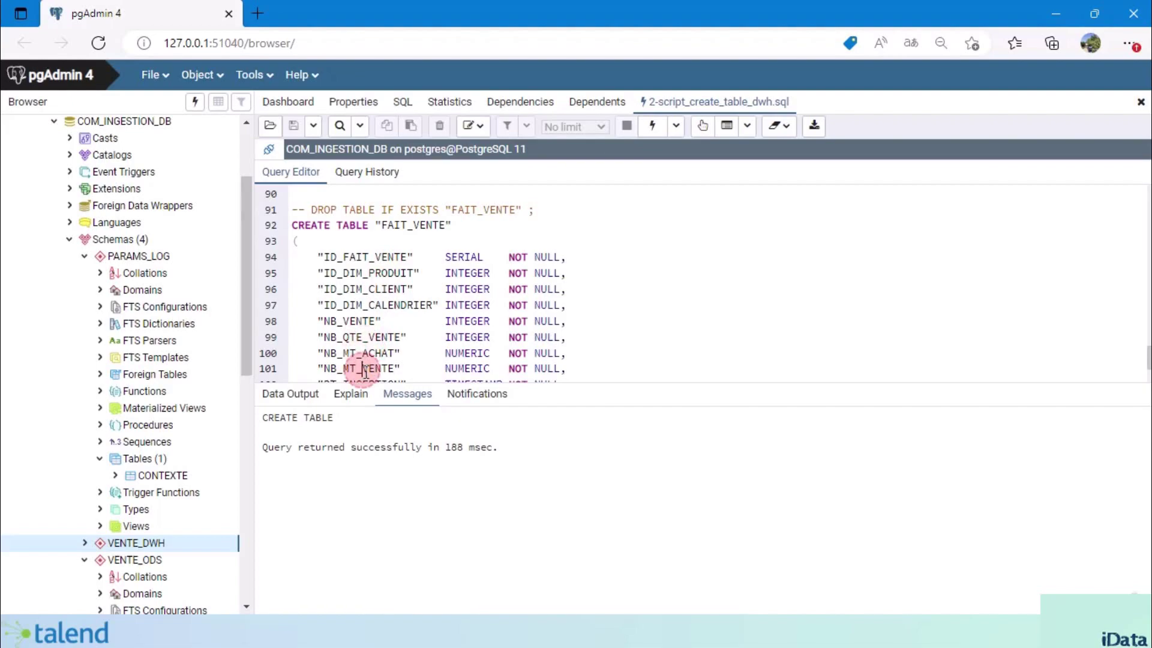
scroll(382, 373, "down", 2)
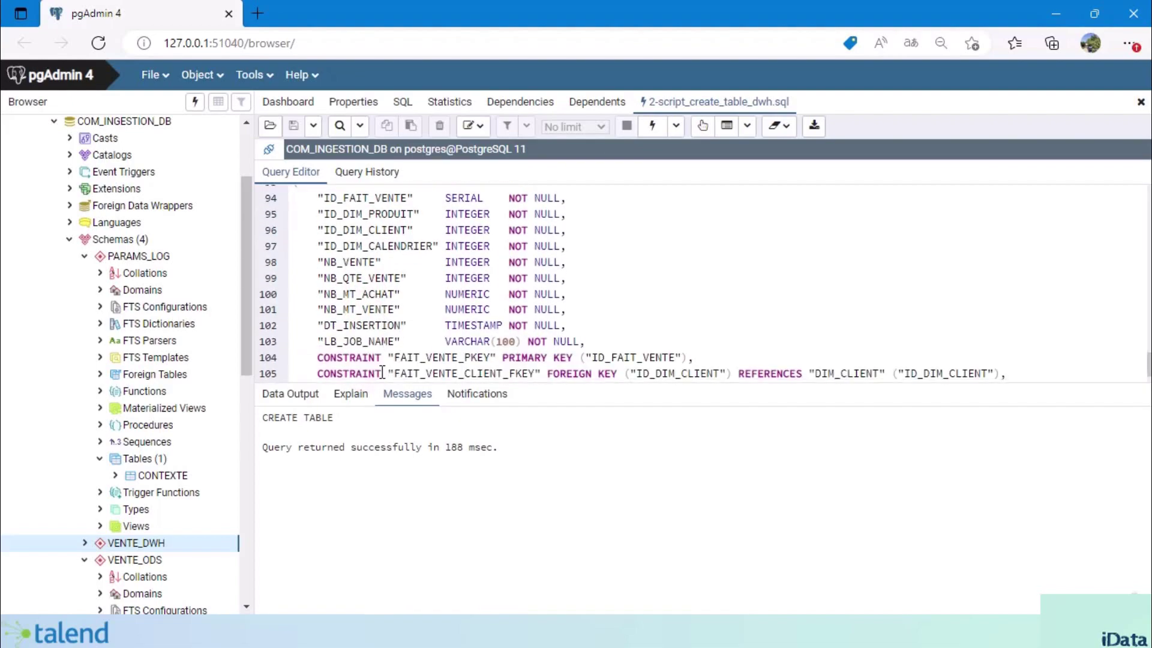
left_click(350, 296)
left_click(350, 310)
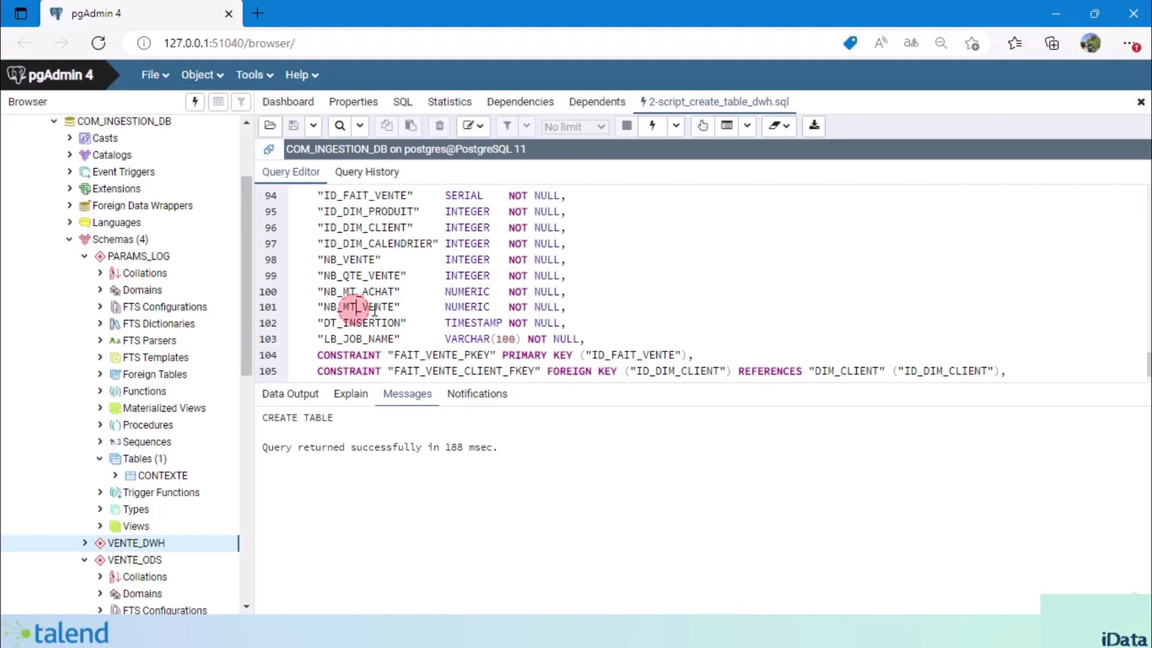
Step: Examine the audit columns of FAIT_VENTE: DT_INSERTION and LB_JOB_NAME
left_click(339, 324)
left_click(363, 325)
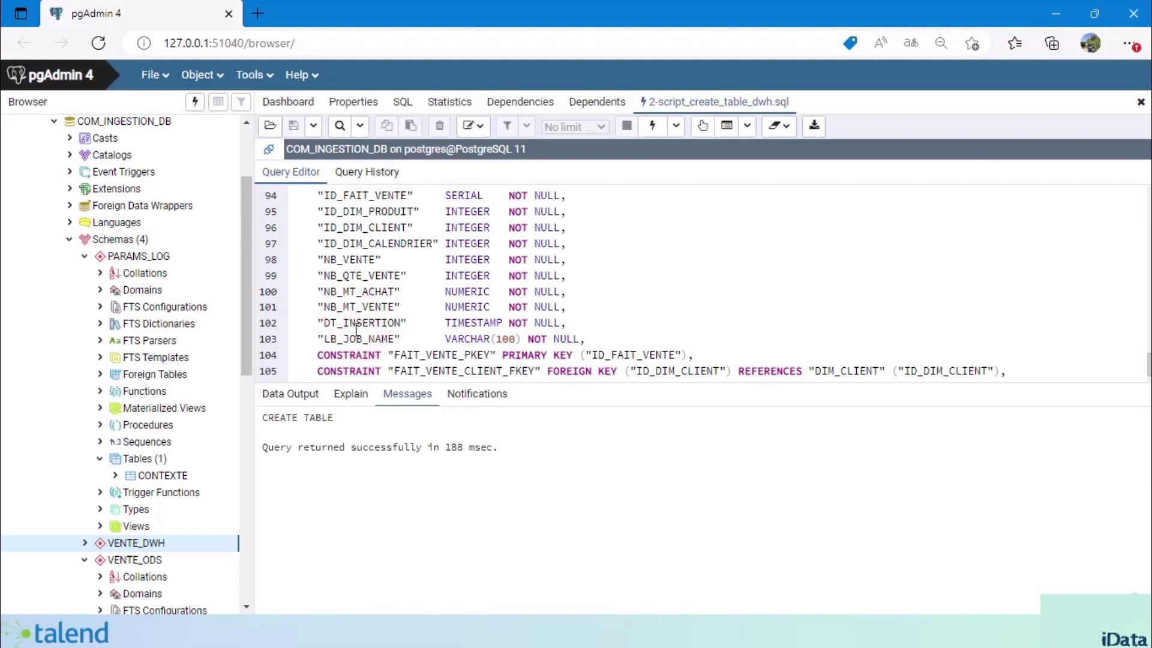
left_click(360, 331)
left_click(348, 337)
Step: Examine the FAIT_VENTE constraints: the primary key on ID_FAIT_VENTE and the foreign keys on ID_DIM_CLIENT, ID_DIM_PRODUIT and ID_DIM_CALENDRIER
scroll(474, 348, "down", 2)
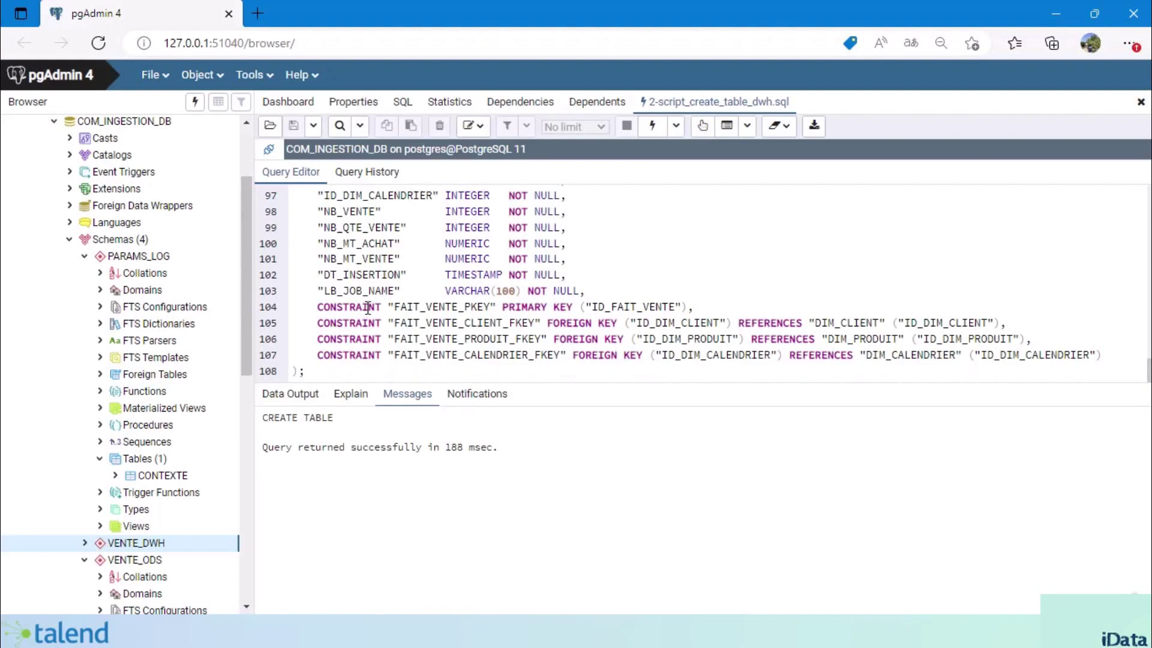
double_click(635, 307)
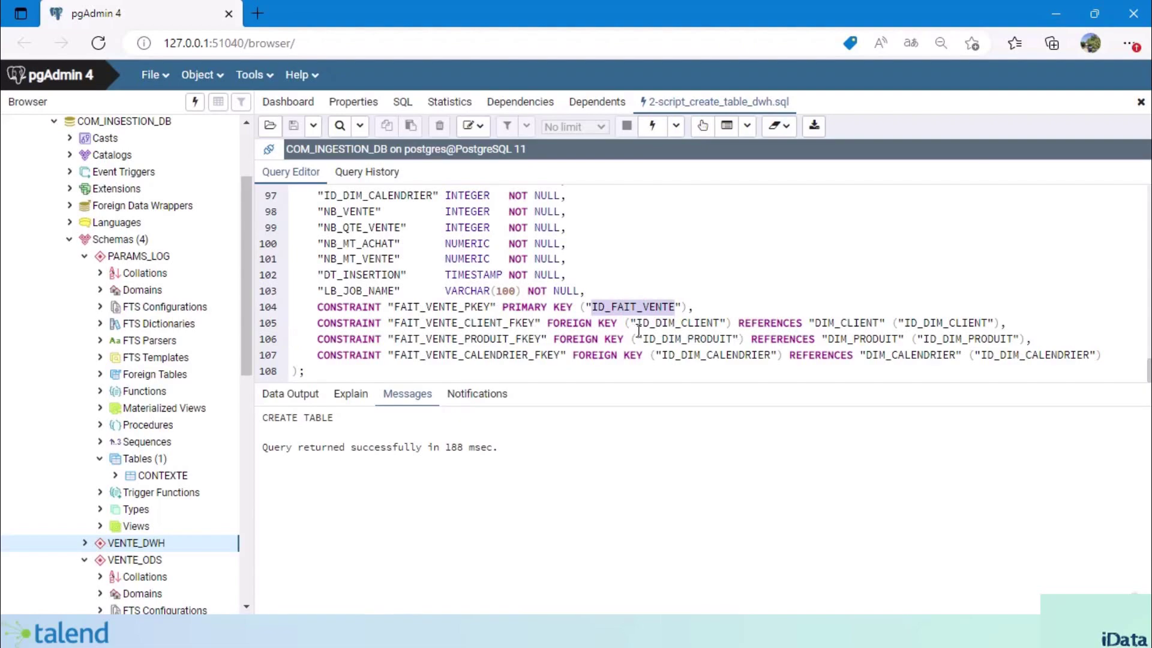
double_click(677, 322)
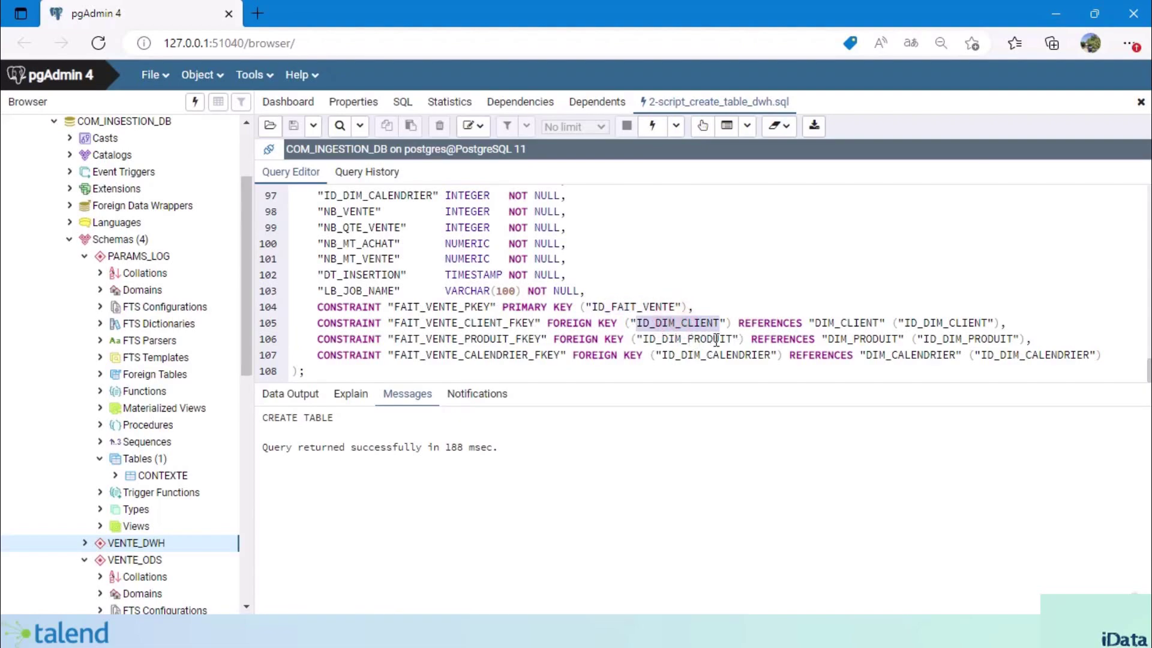
double_click(687, 339)
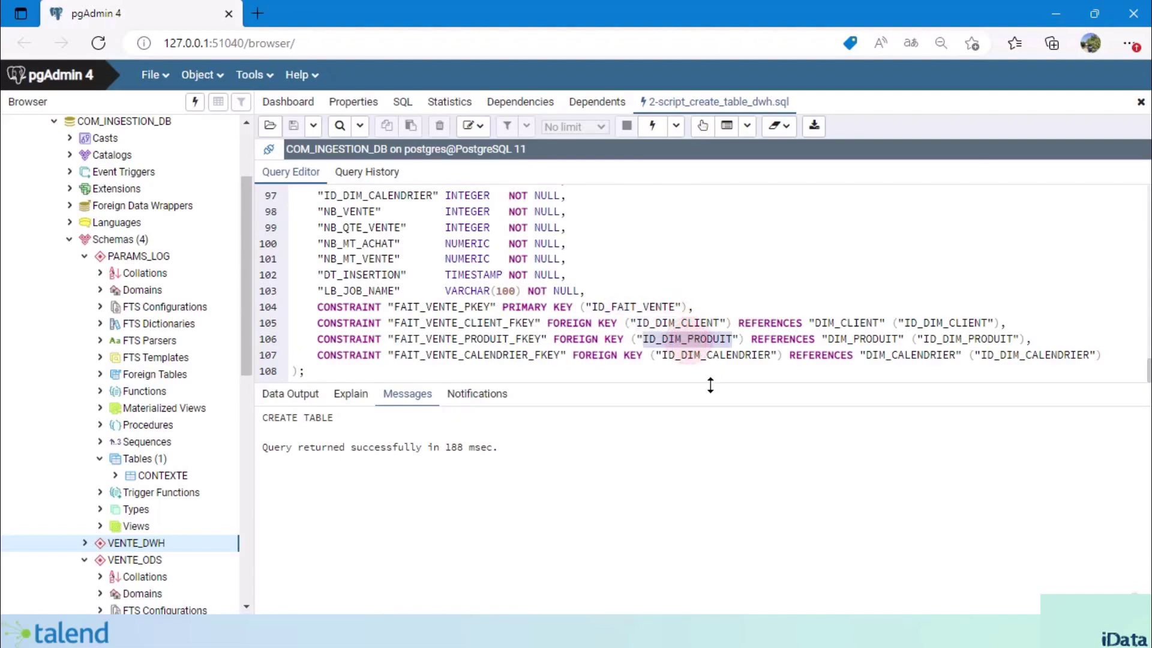
double_click(712, 355)
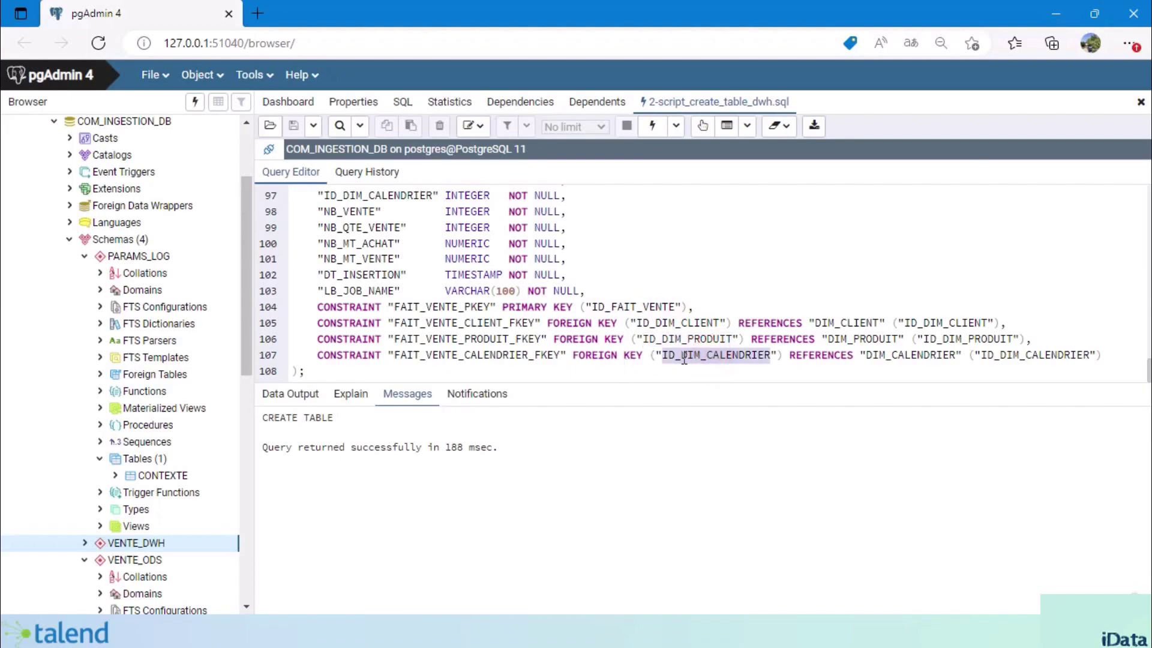
Step: Run only the complete CREATE TABLE "FAIT_VENTE" statement, including its primary key and foreign key constraints
left_click(317, 369)
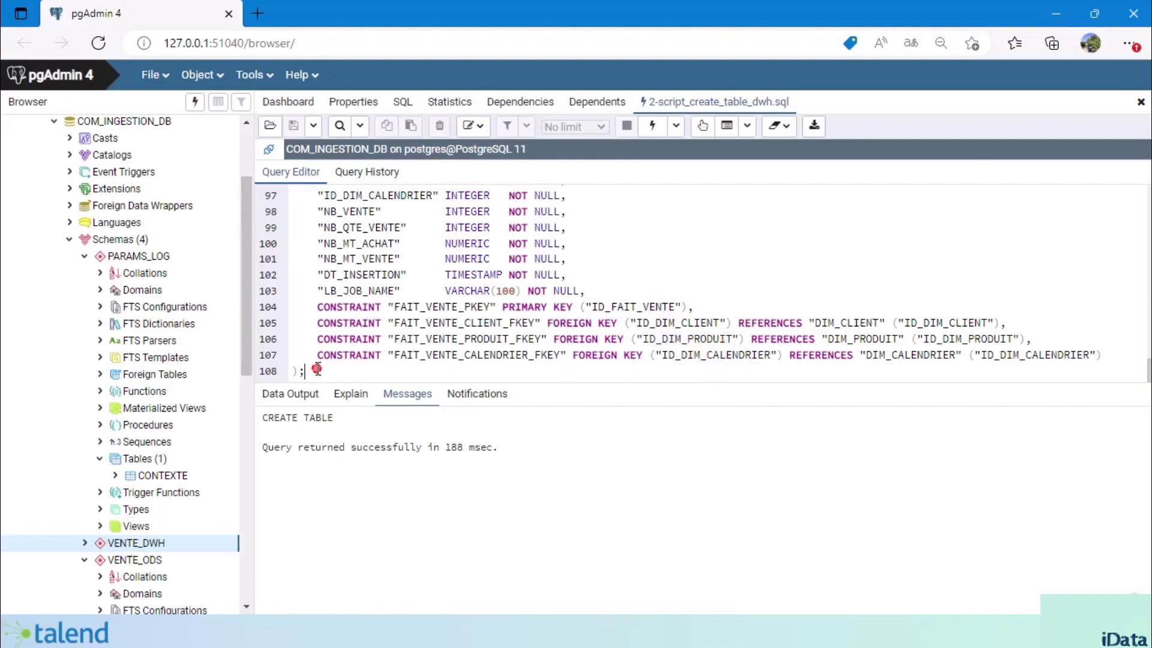
scroll(320, 368, "up", 6)
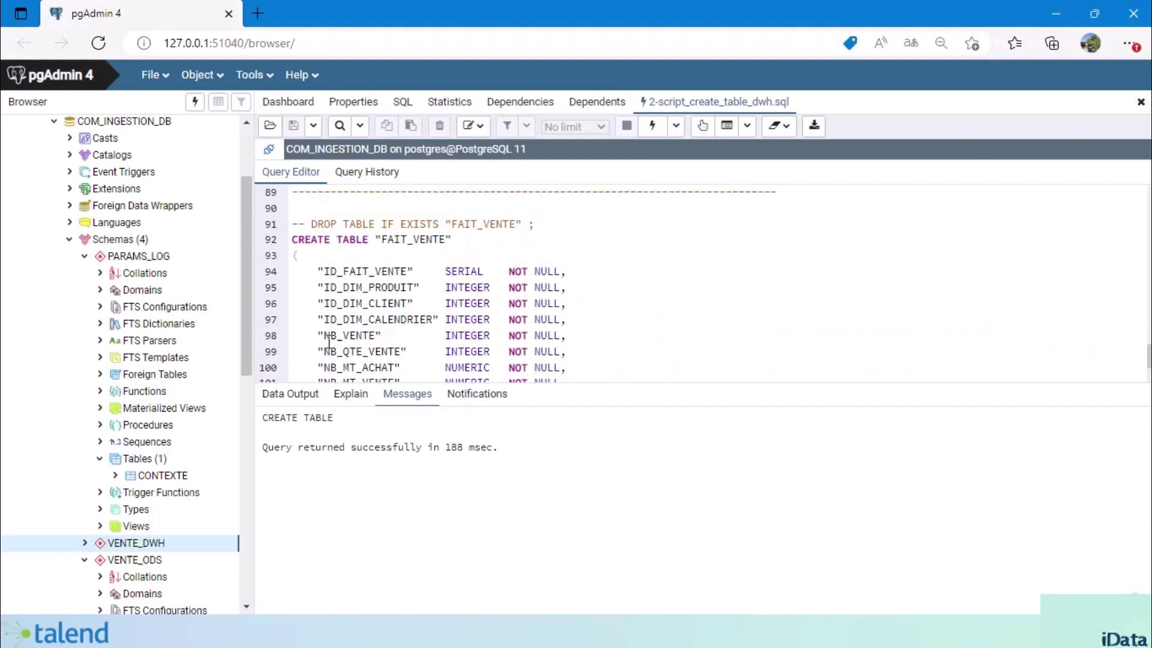
left_click(293, 270, "shift")
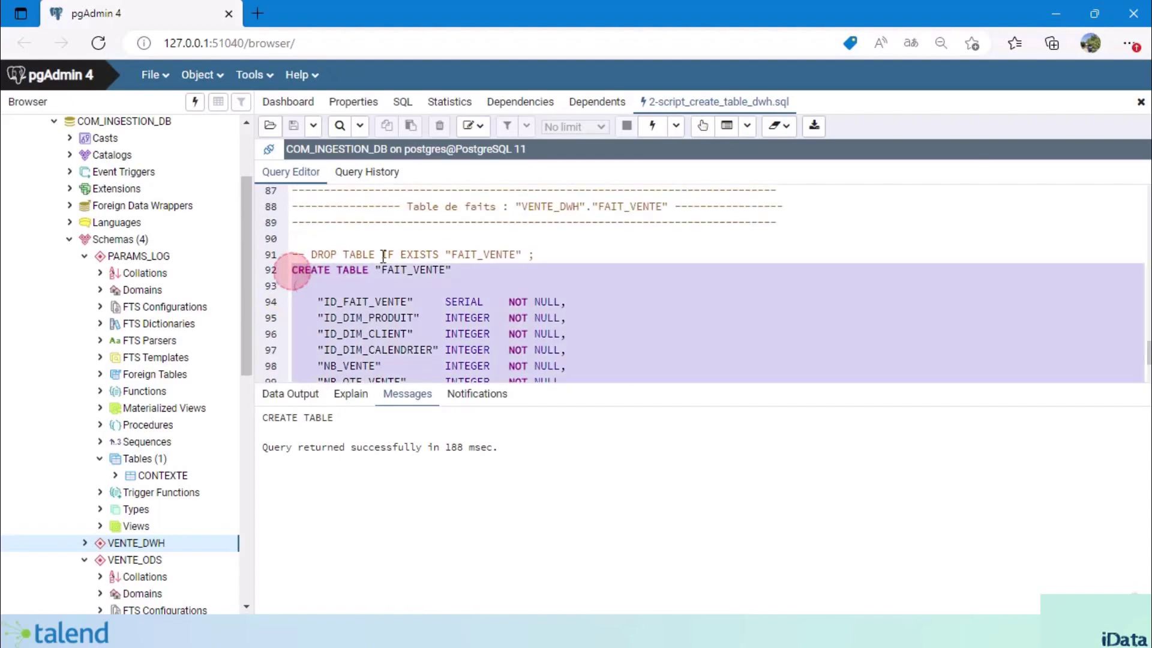
left_click(652, 125)
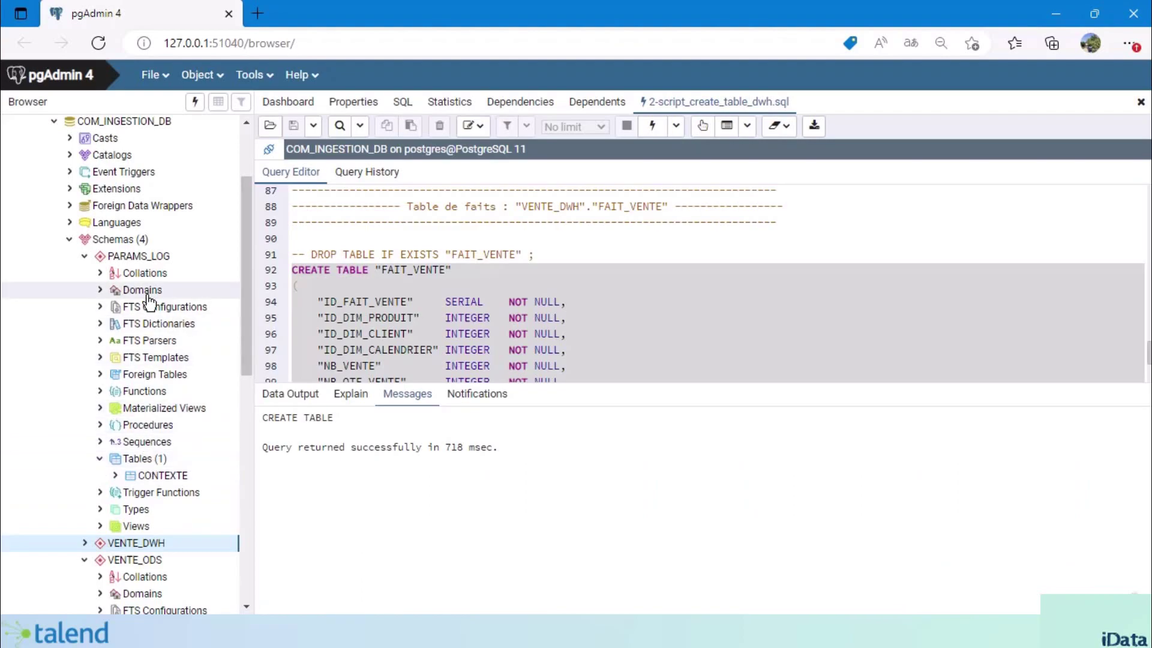
Step: Refresh the VENTE_DWH schema in the object tree and list its tables
left_click(132, 548)
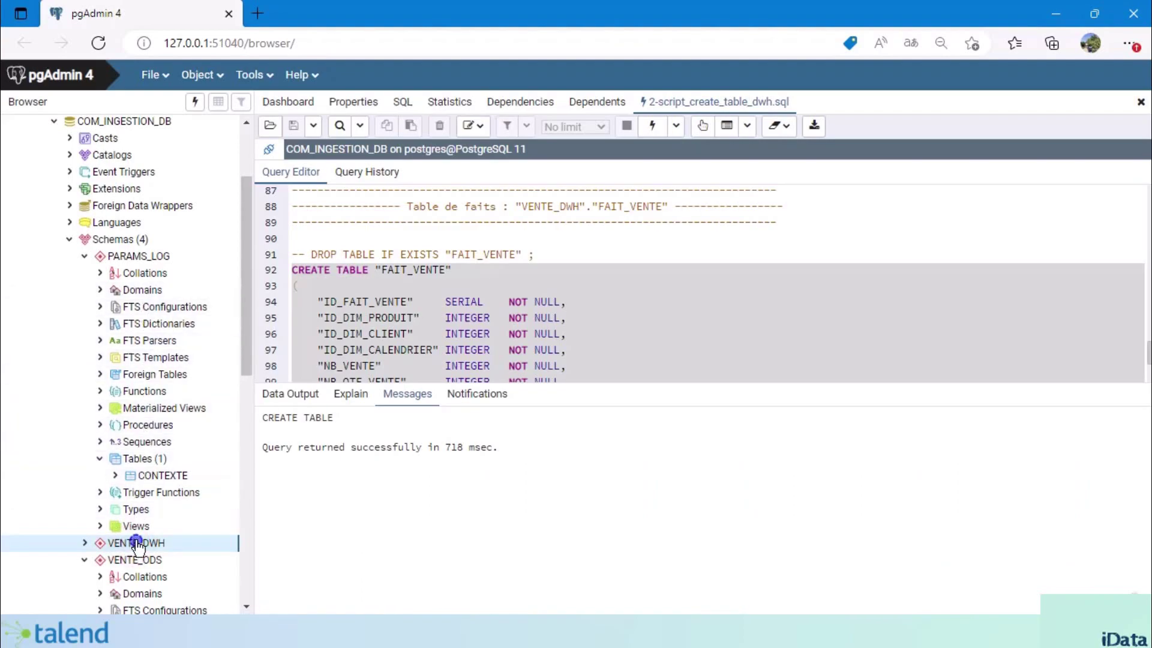
right_click(132, 549)
left_click(226, 505)
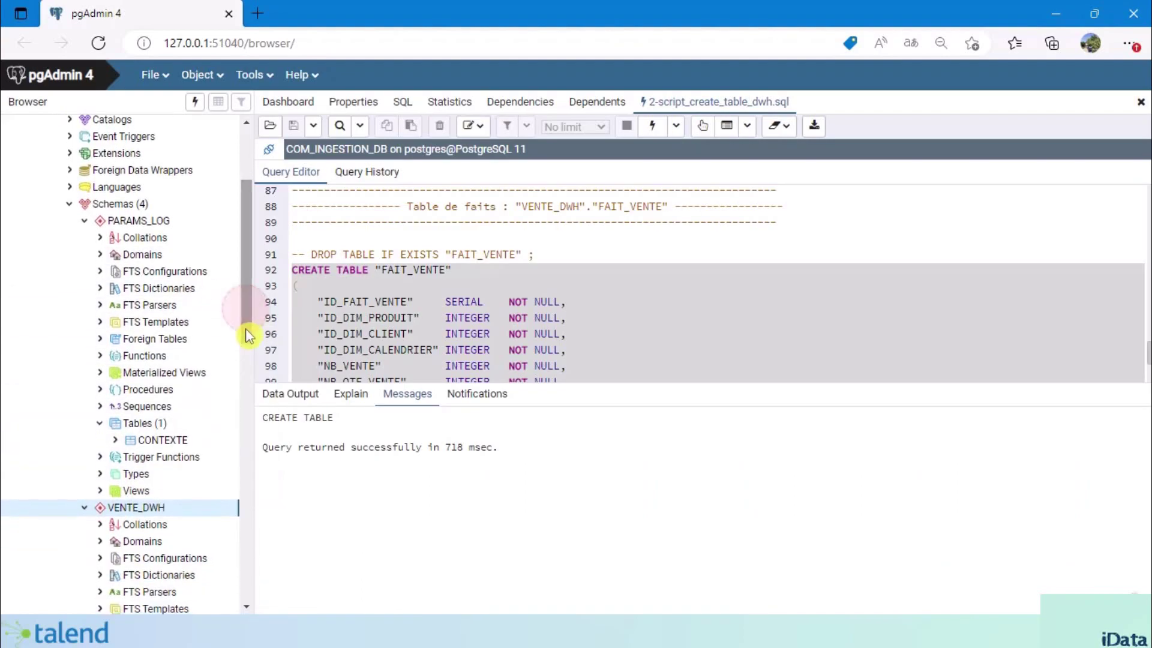
left_click_drag(249, 334, 246, 378)
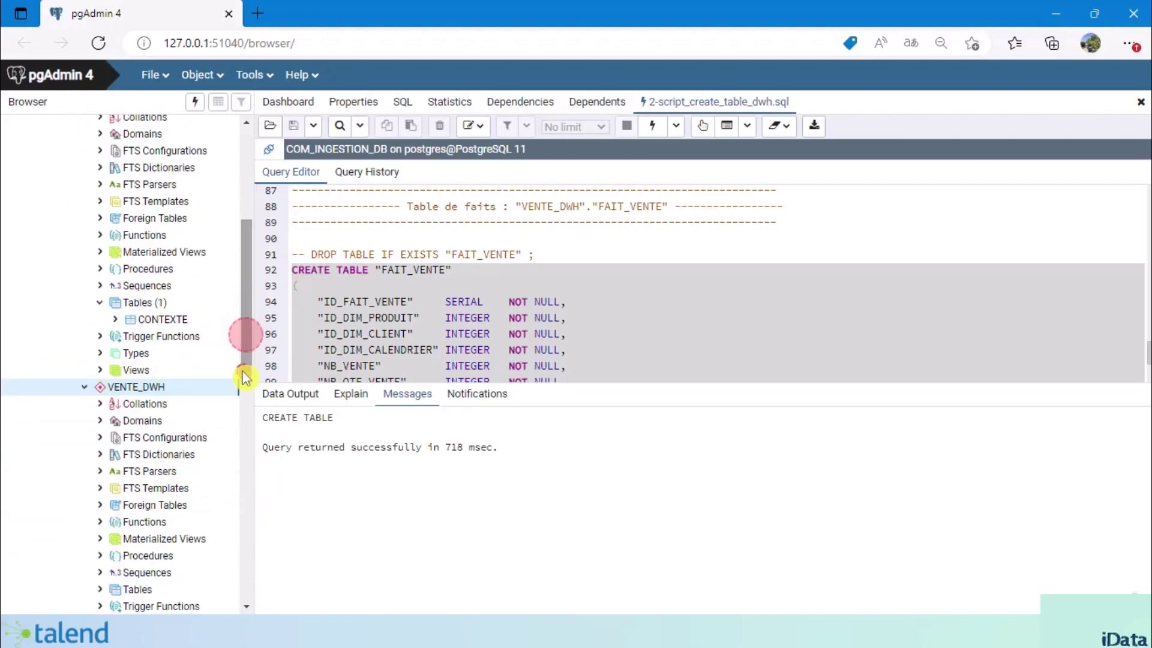
left_click(99, 589)
scroll(150, 551, "down", 4)
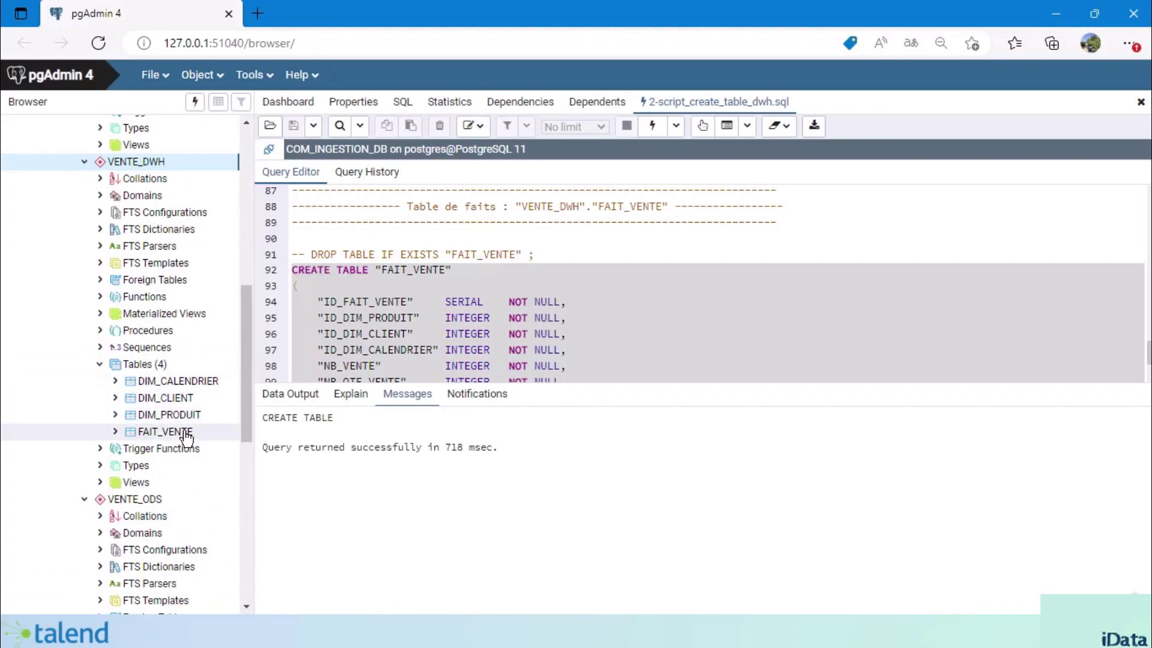
Step: Open the script 3-script_create_table_ods.sql and run only its SET SEARCH_PATH = "VENTE_ODS" statement
left_click(270, 125)
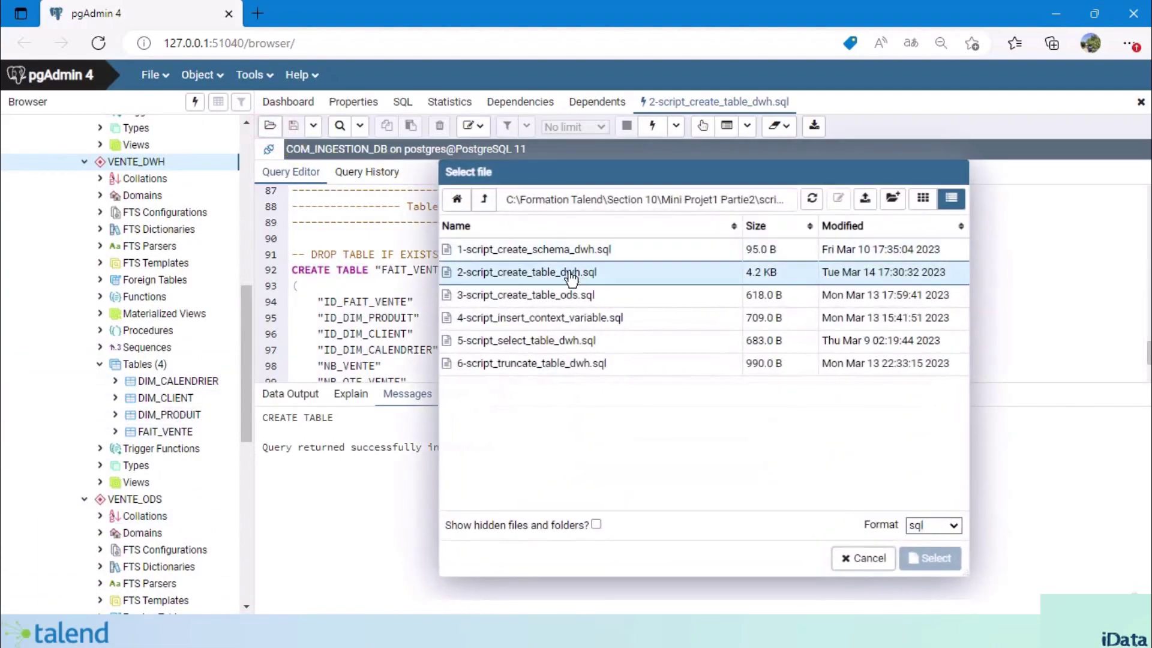
left_click(627, 300)
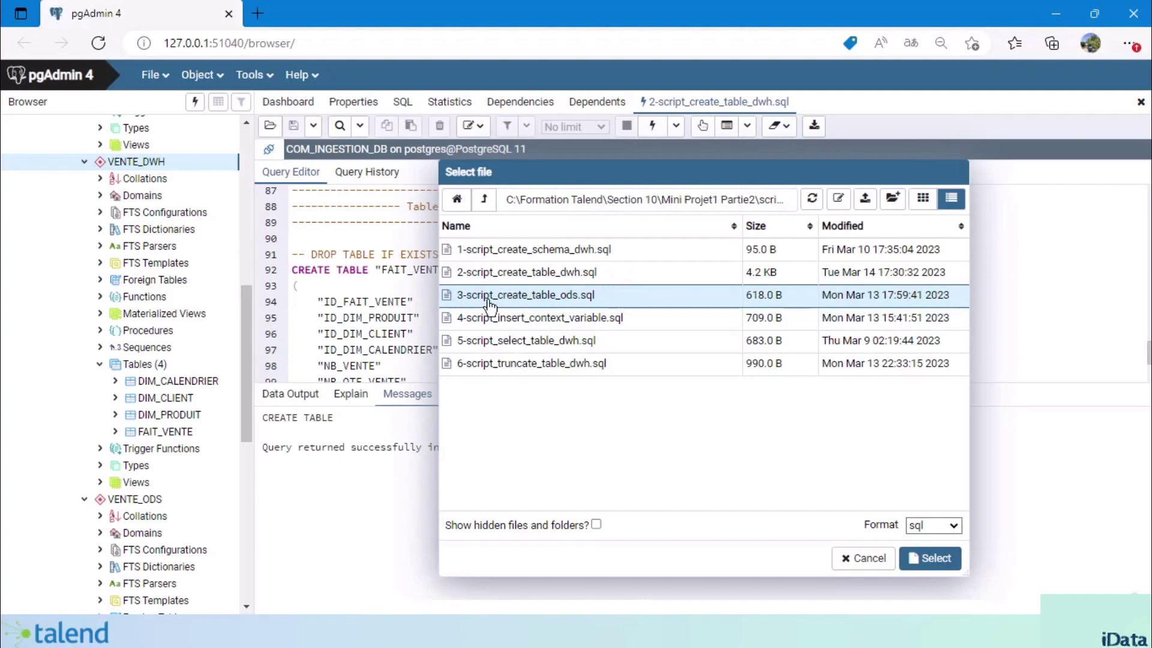
left_click(929, 559)
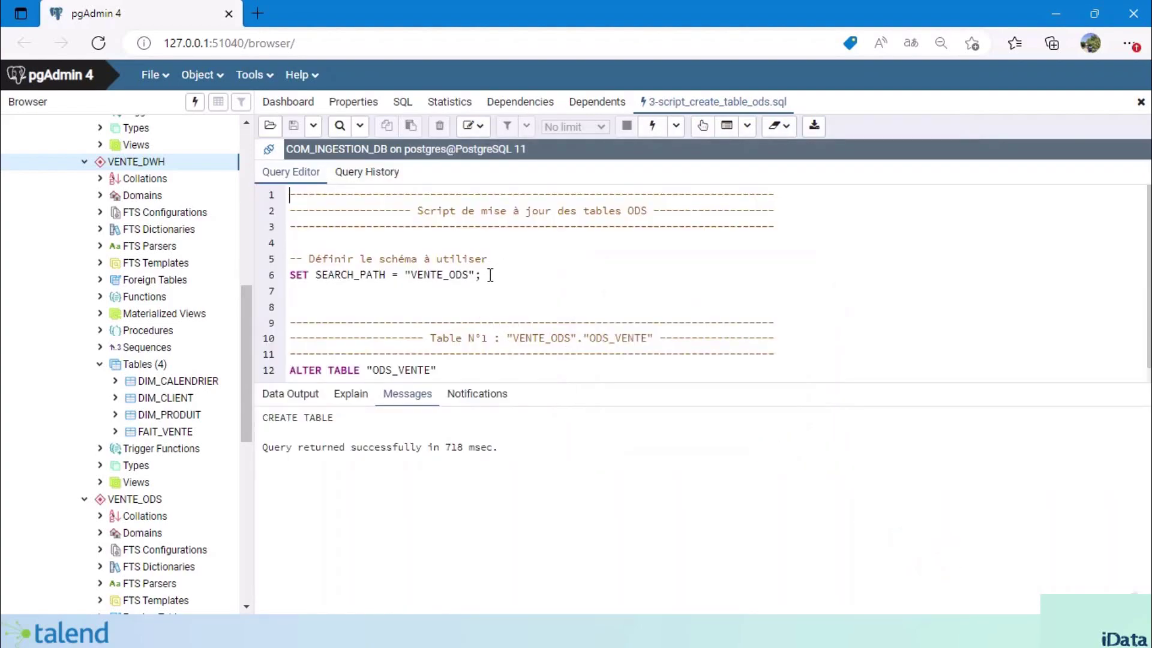
left_click(489, 278)
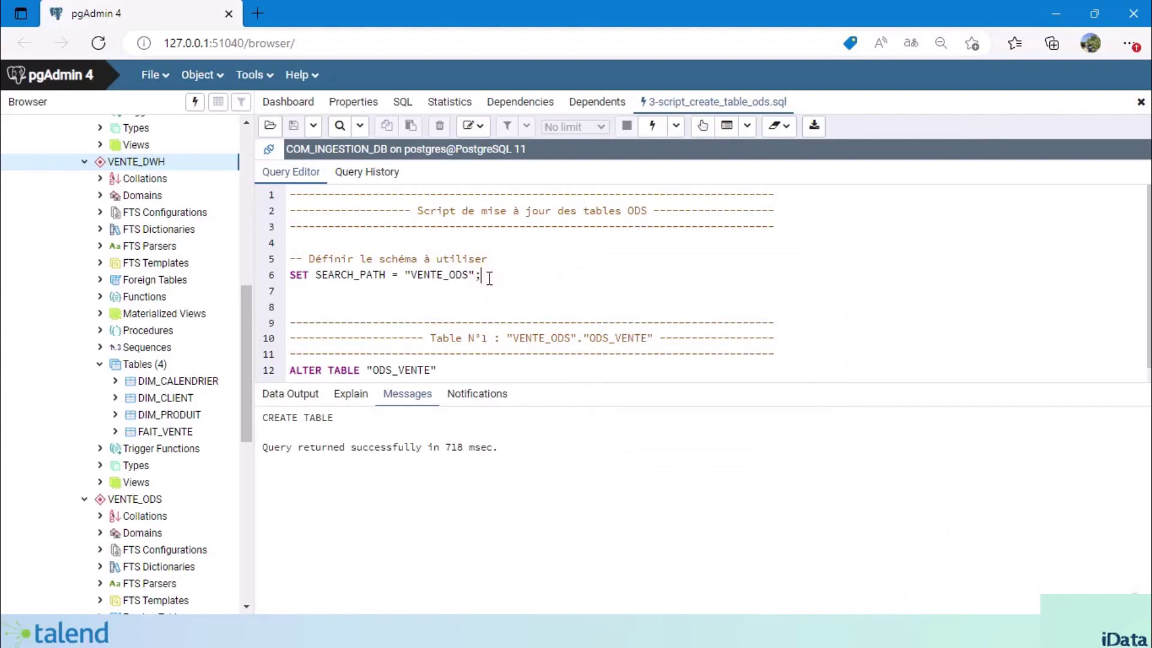
left_click(289, 274, "shift")
left_click(652, 125)
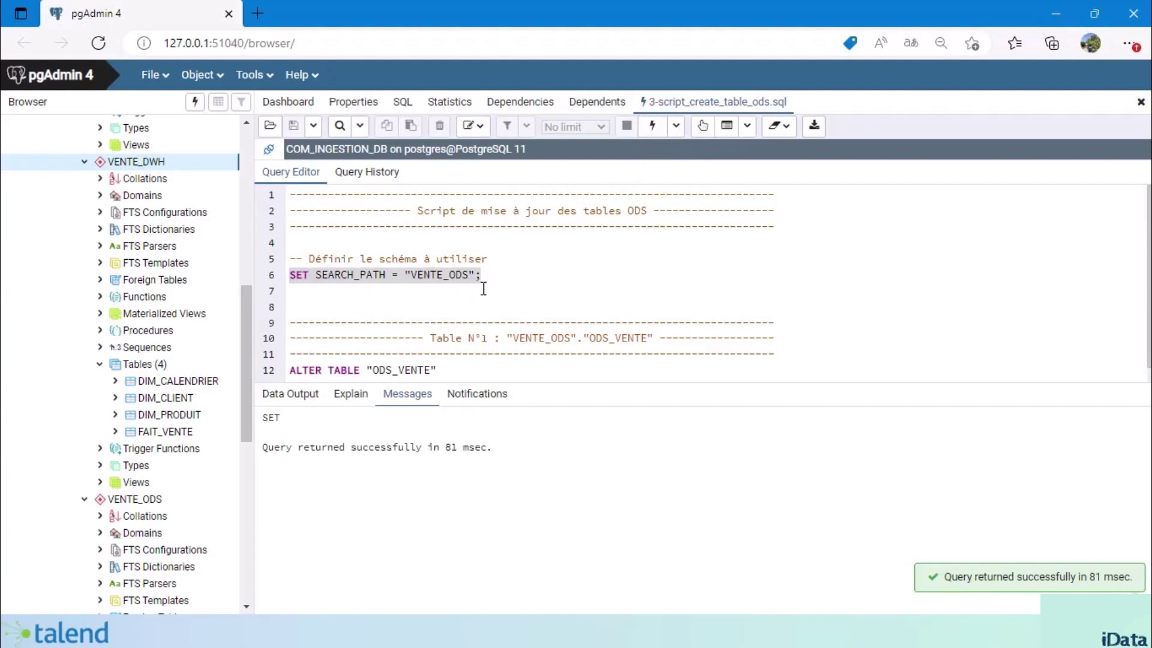
Step: Run only the ALTER TABLE "ODS_VENTE" statement that adds the column BL_LIGNE_IN_DWH as BOOLEAN NOT NULL DEFAULT False
scroll(441, 372, "down", 1)
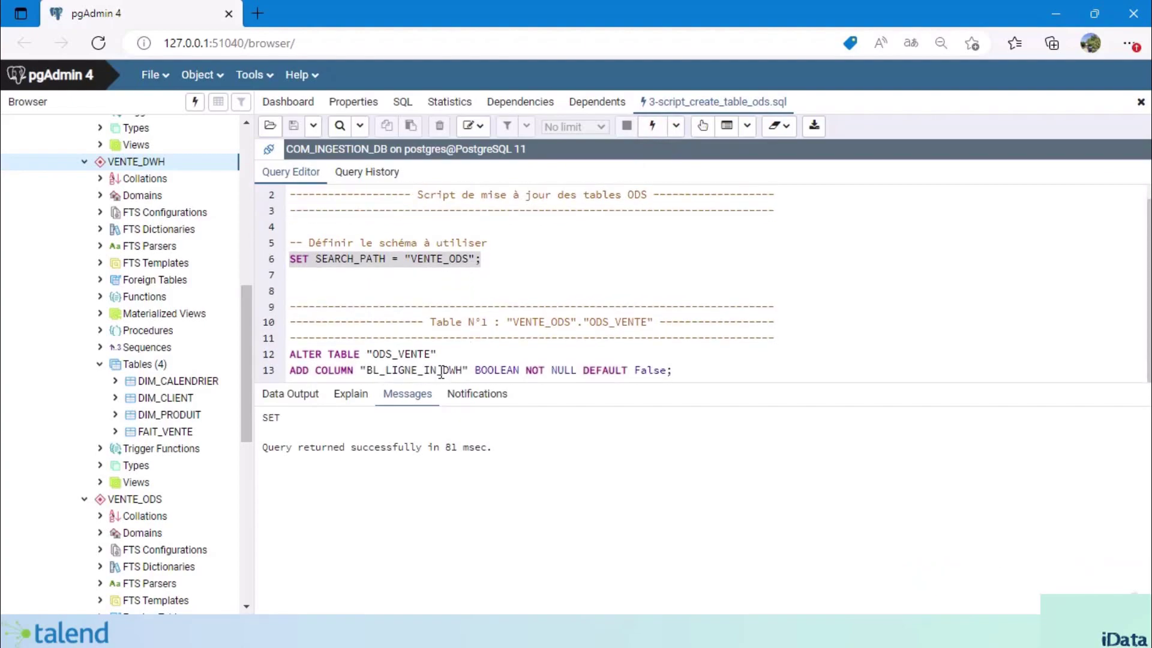
double_click(391, 369)
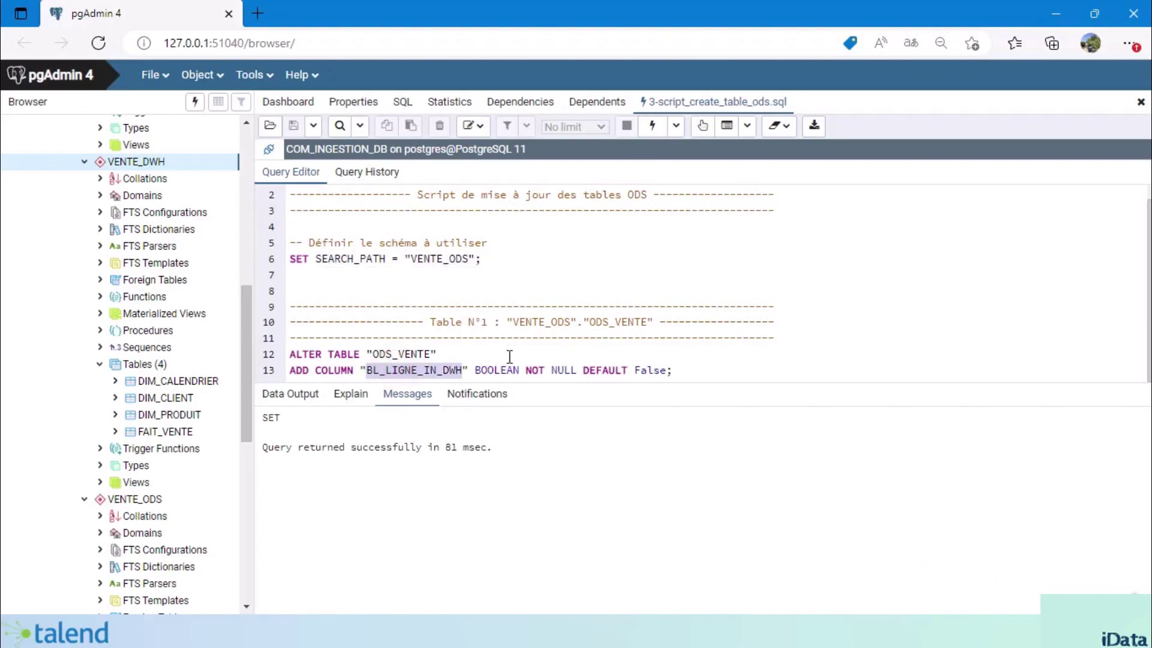
double_click(407, 354)
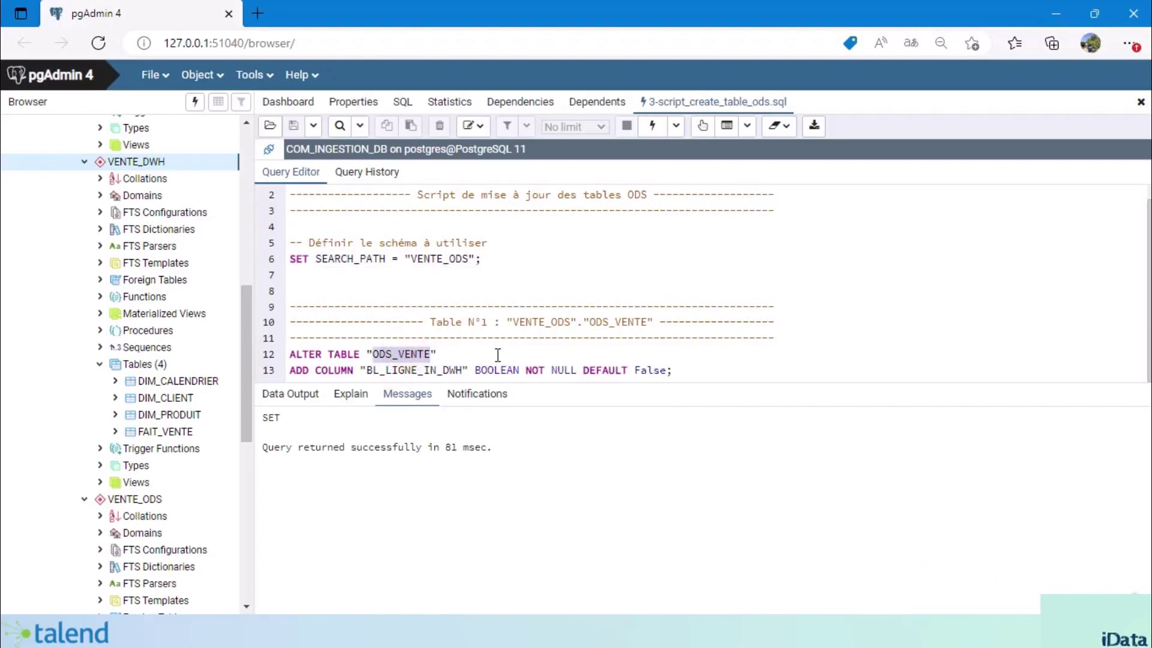
double_click(430, 370)
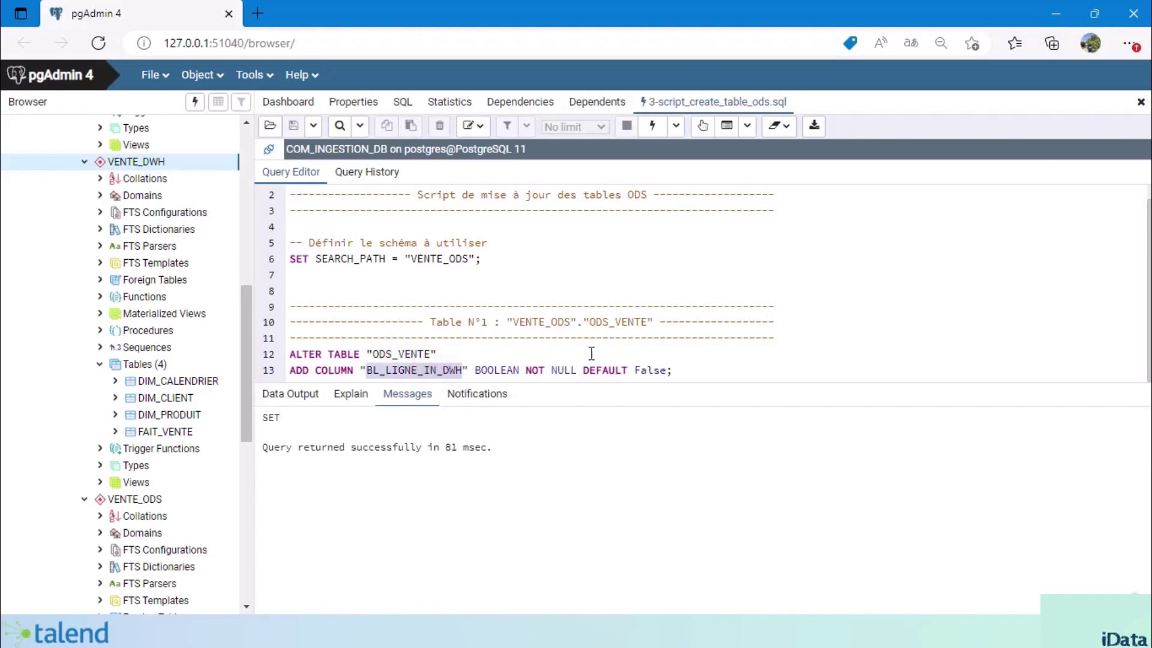
left_click(291, 354)
left_click(696, 372, "shift")
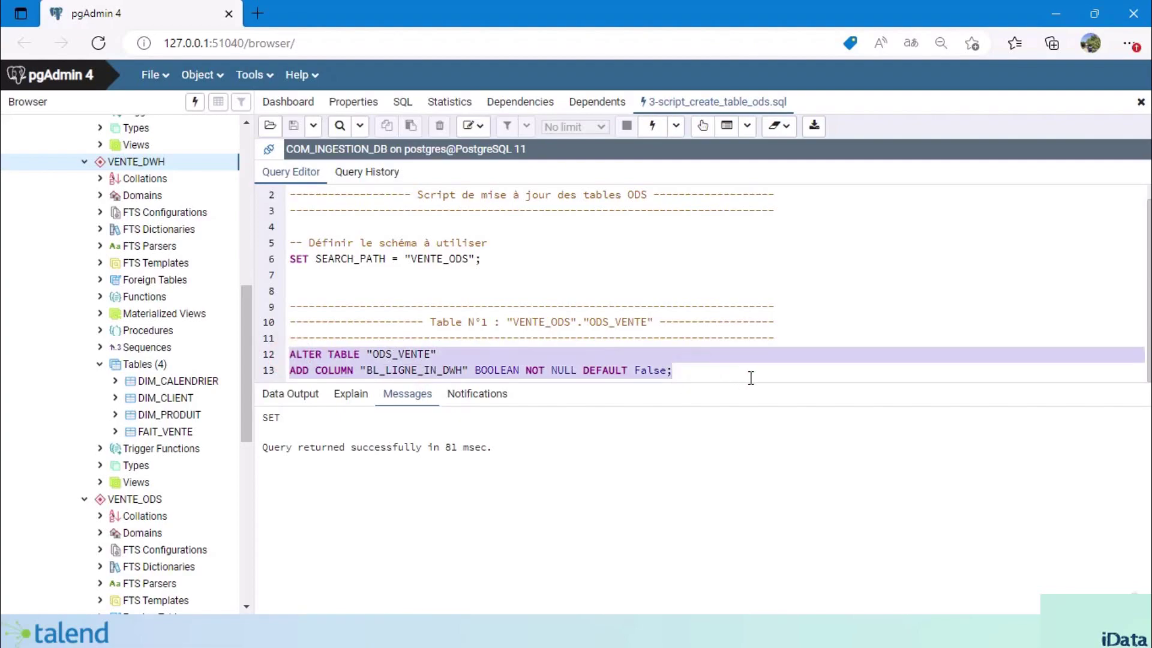
left_click(652, 125)
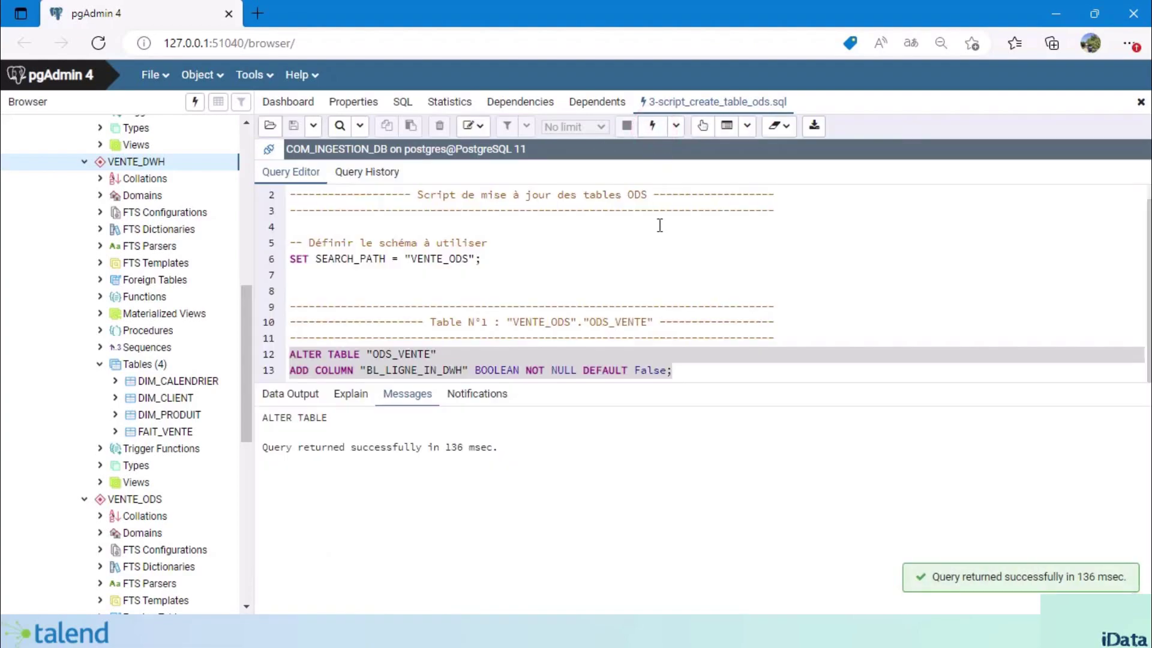
double_click(406, 370)
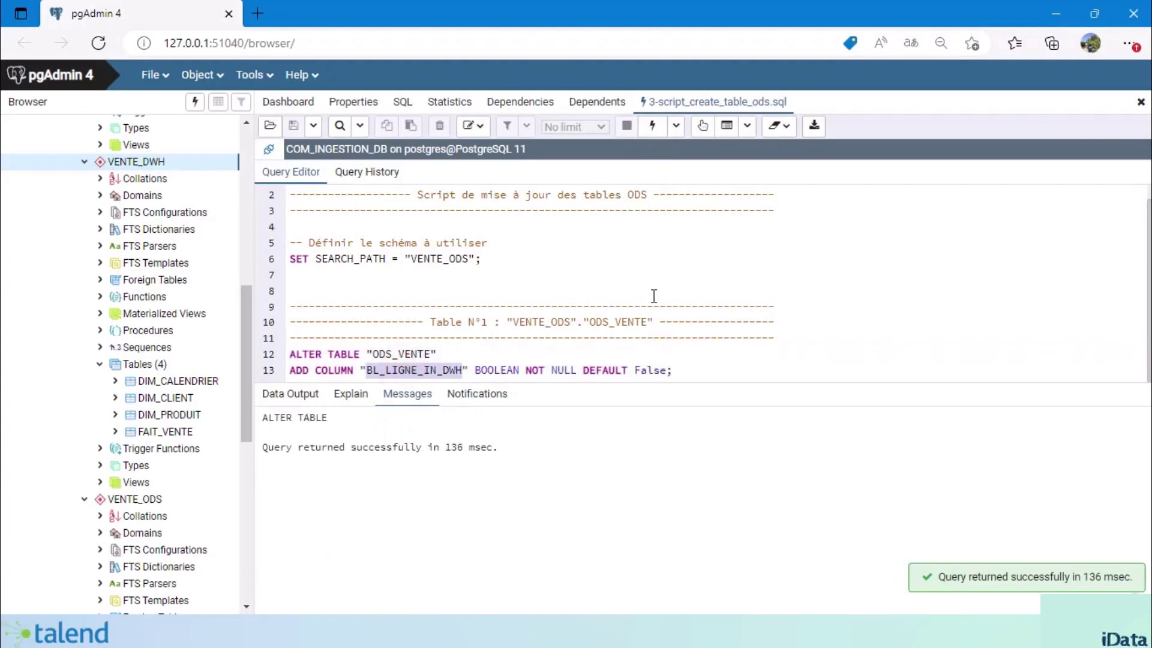
Step: Open the script 4-script_insert_context_variable.sql and run only its SET SEARCH_PATH = "PARAMS_LOG" statement
left_click(271, 127)
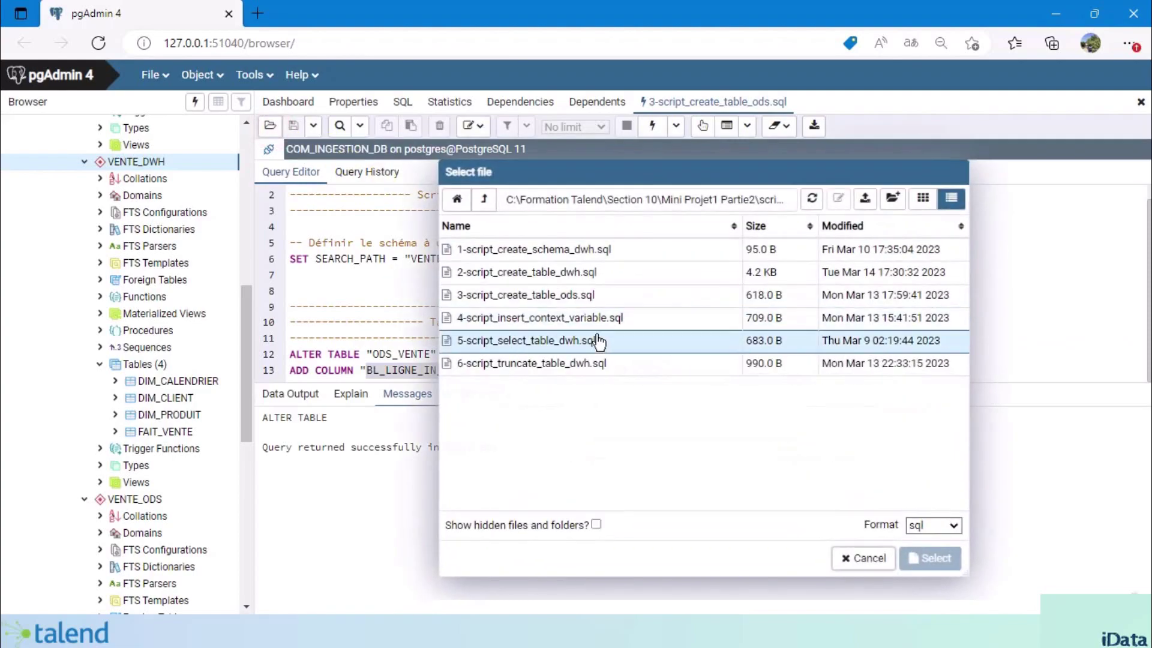
left_click(529, 325)
left_click(924, 557)
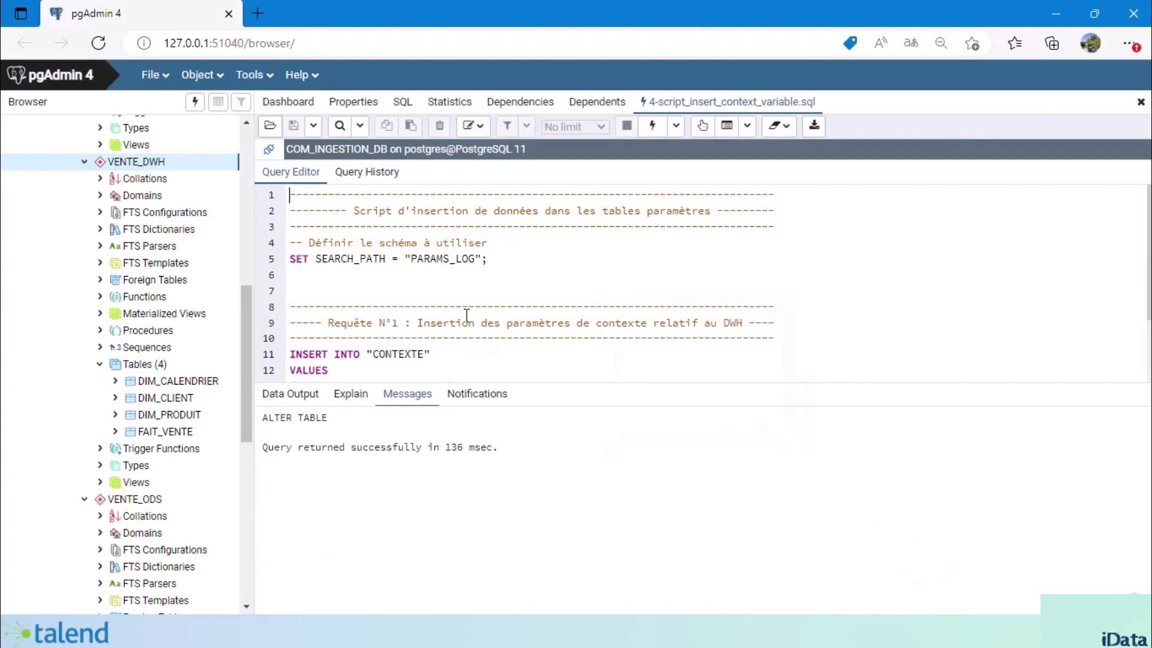
left_click(503, 257)
left_click(290, 258, "shift")
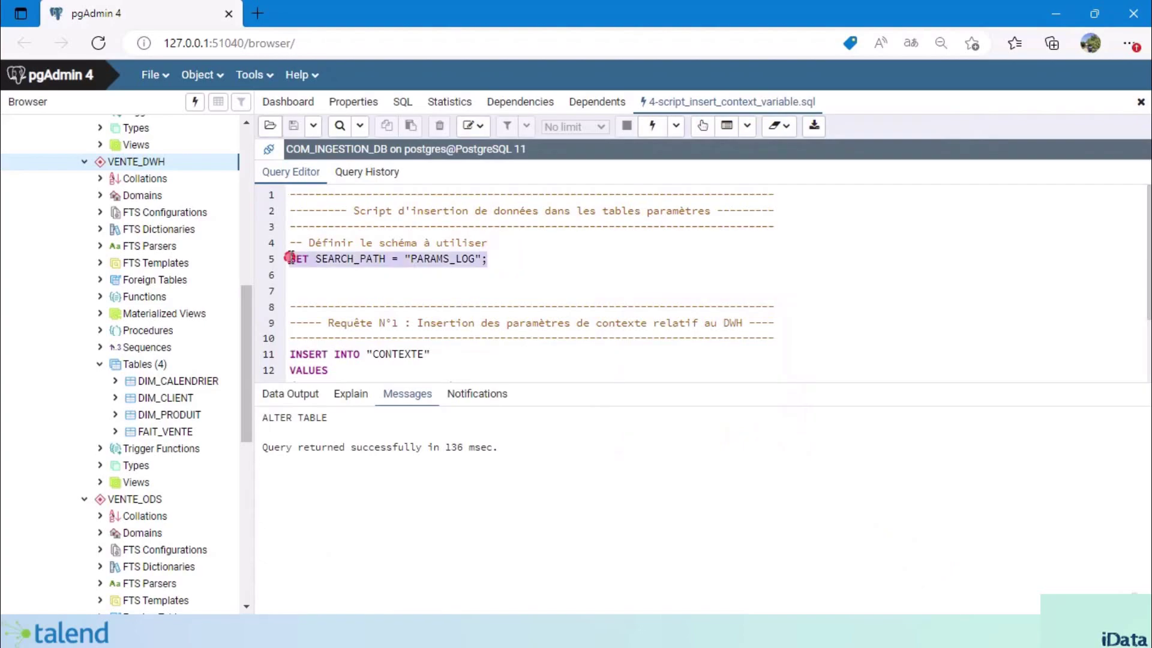
left_click(651, 126)
Step: Run only the INSERT INTO "CONTEXTE" statement that adds the DWH parameters schema_dwh, dtDebCalendrier, dtFinCalendrier and nbJoursCalendrier
scroll(474, 306, "down", 2)
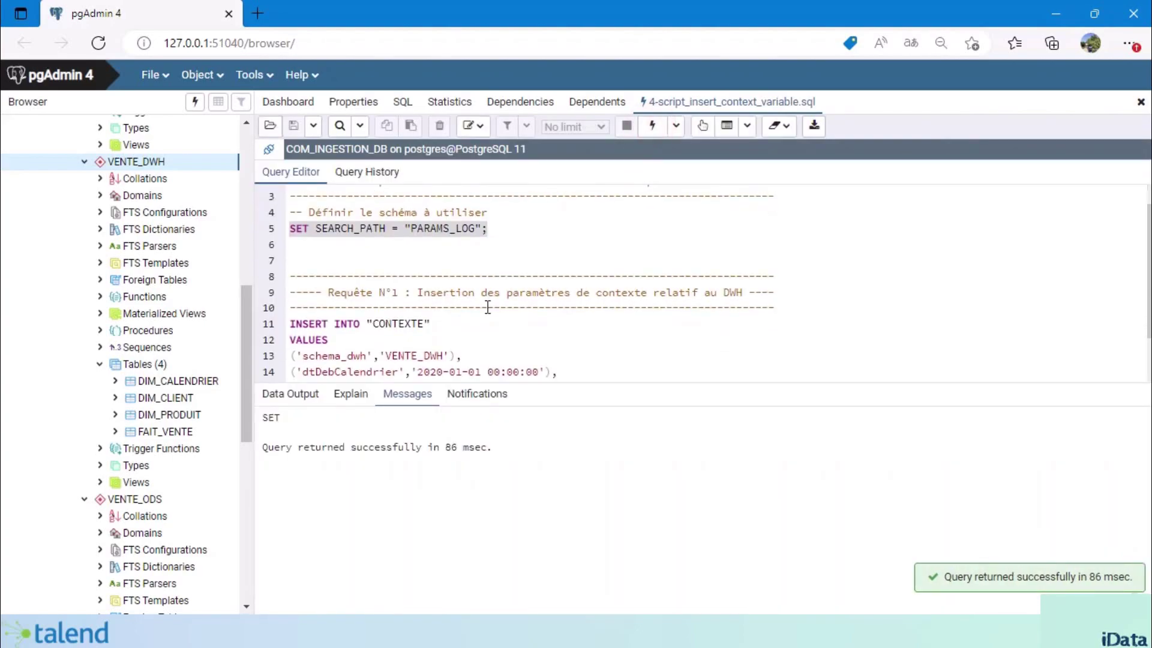
double_click(329, 294)
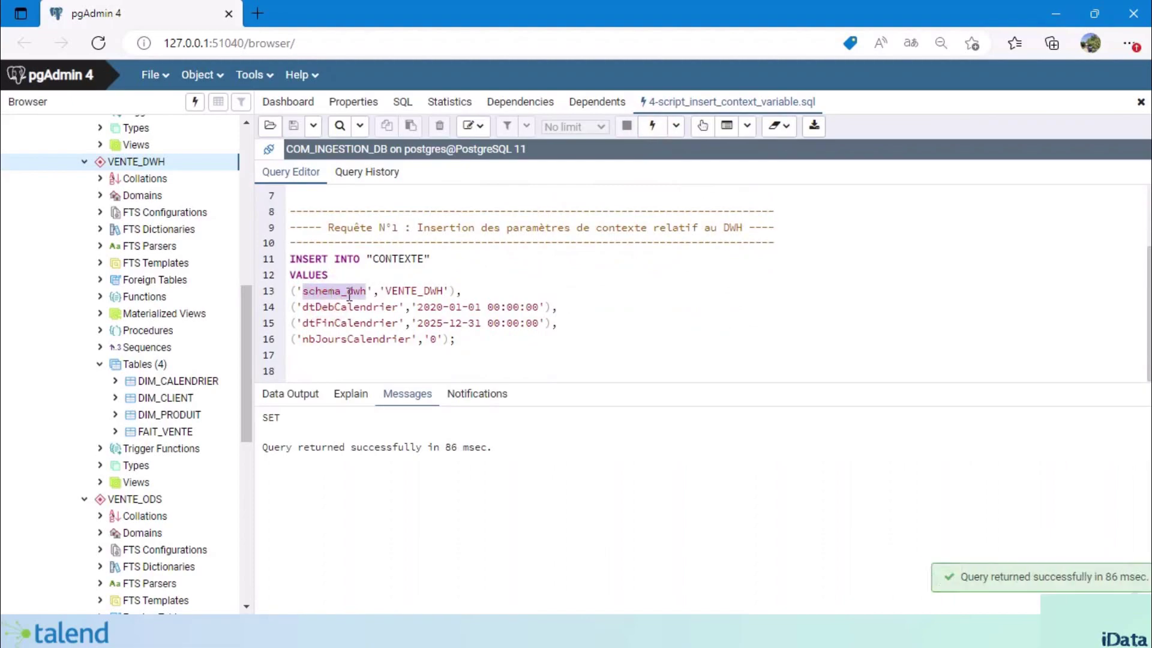
double_click(431, 293)
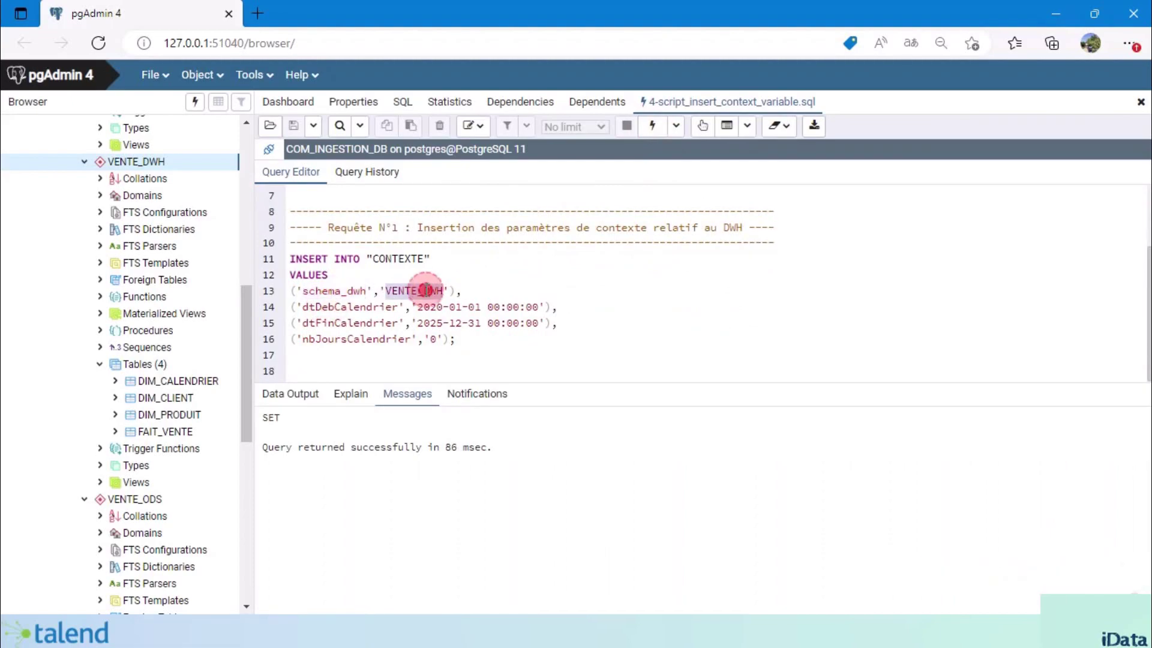
left_click(348, 309)
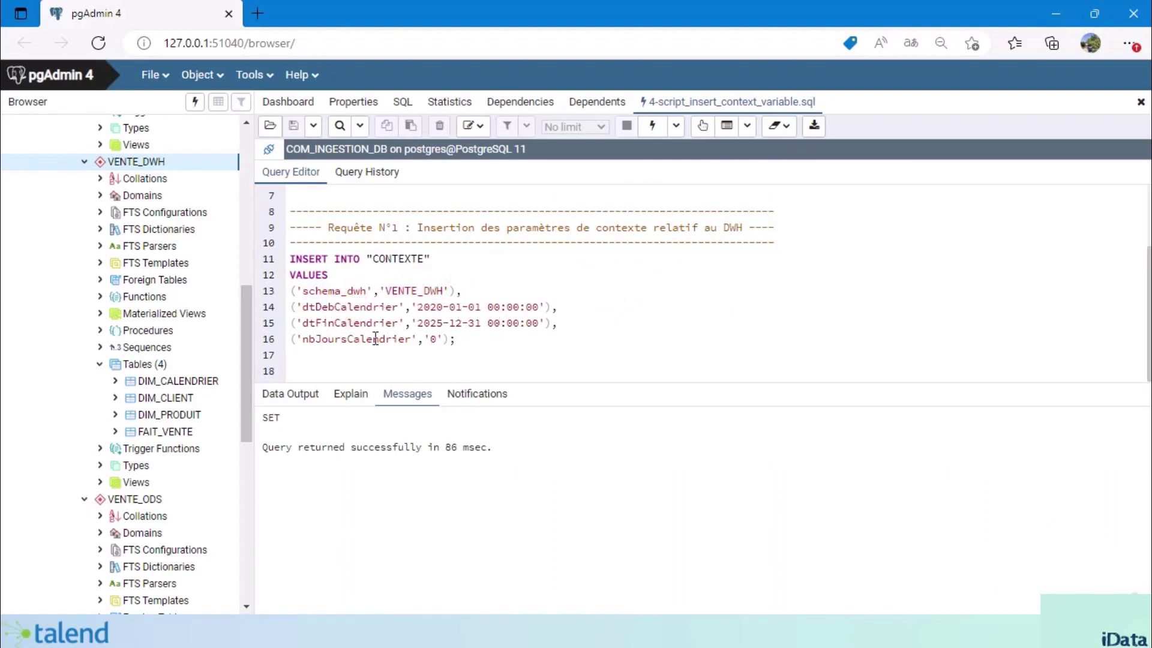
double_click(350, 308)
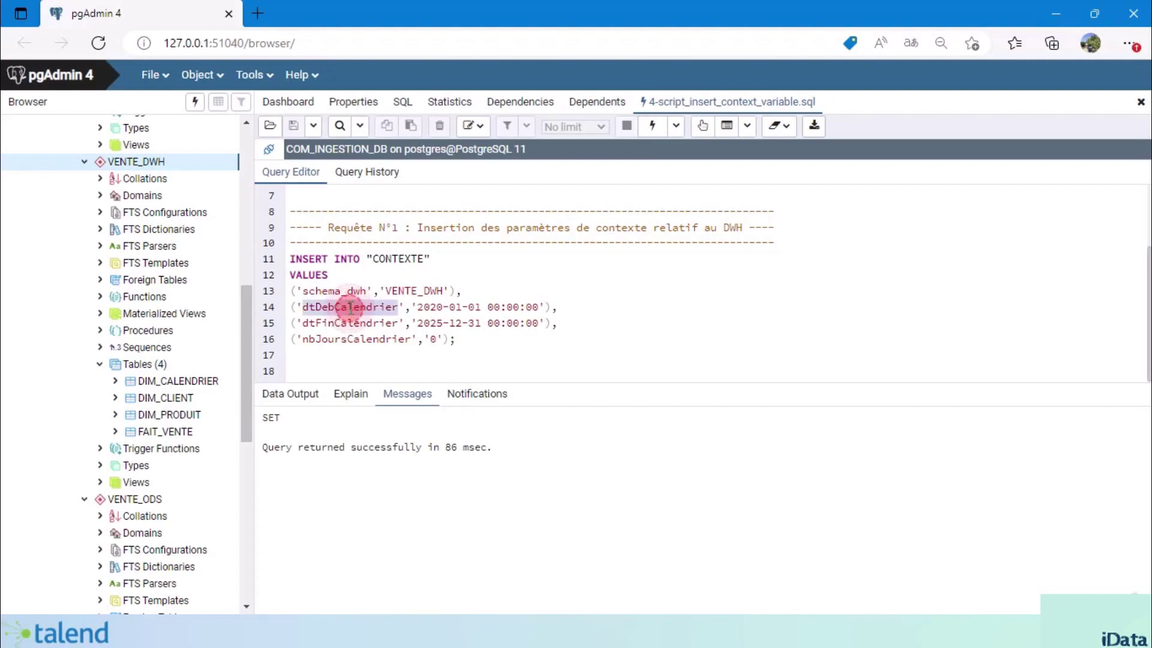
double_click(363, 324)
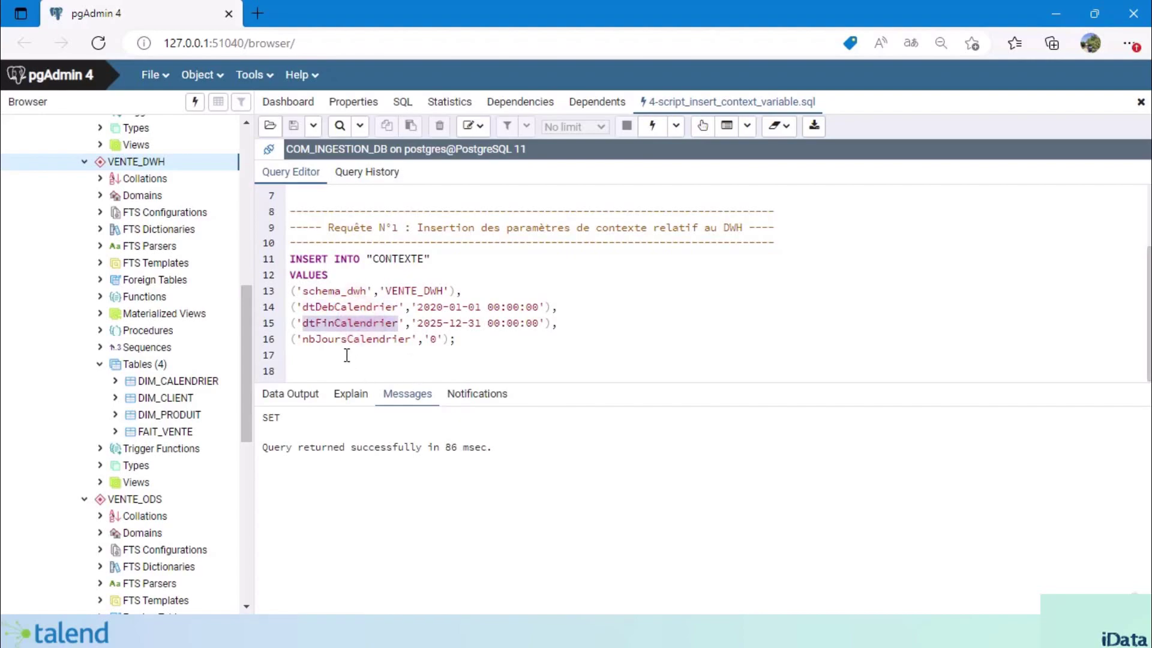
double_click(342, 340)
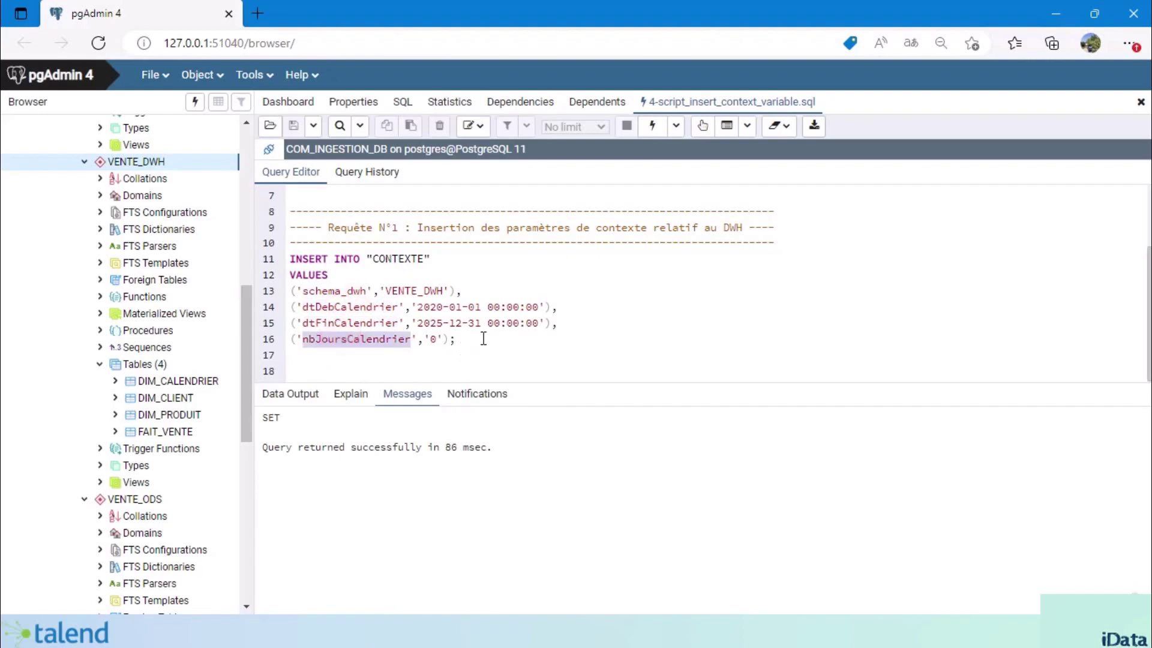
left_click(449, 337)
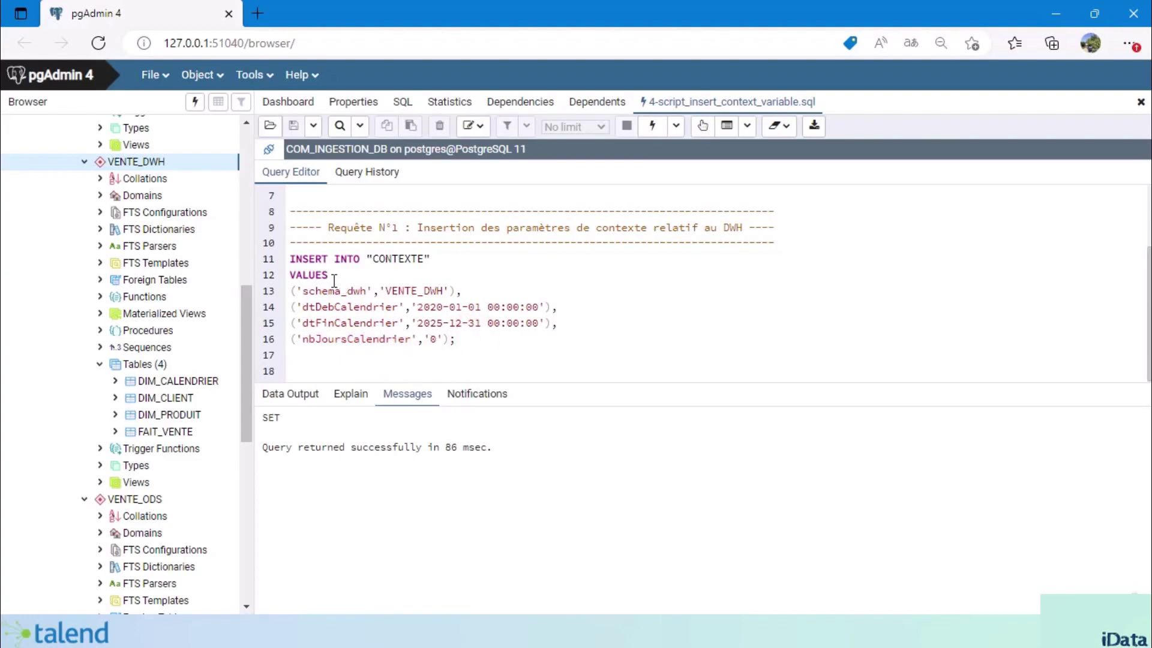
left_click(294, 260, "shift")
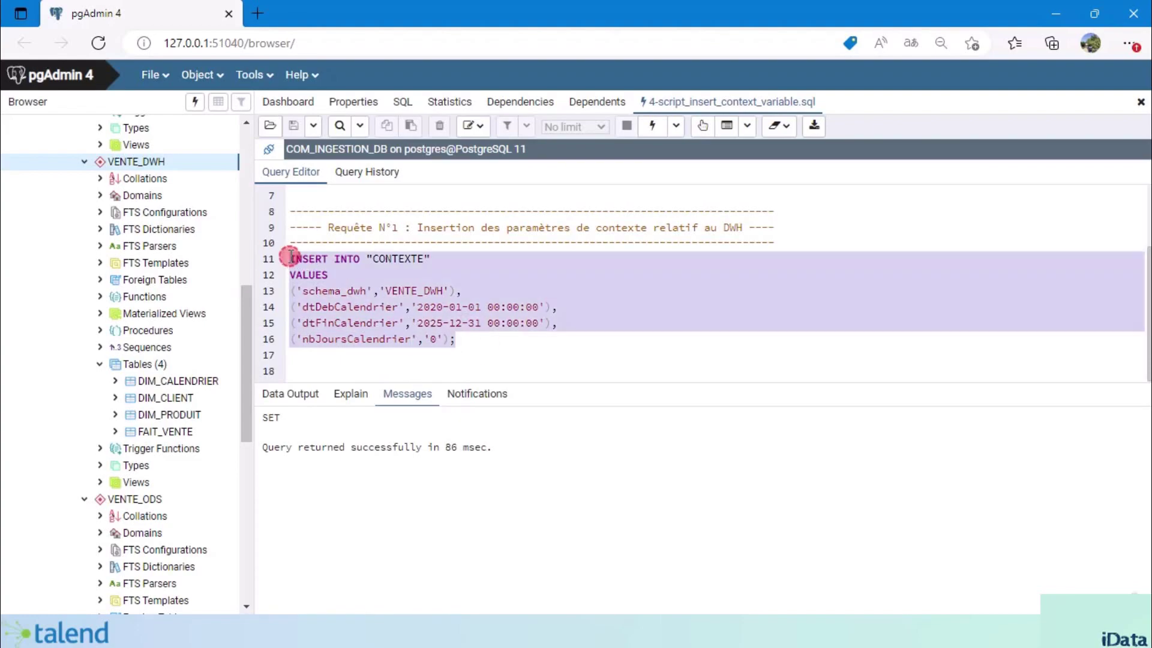
left_click(652, 126)
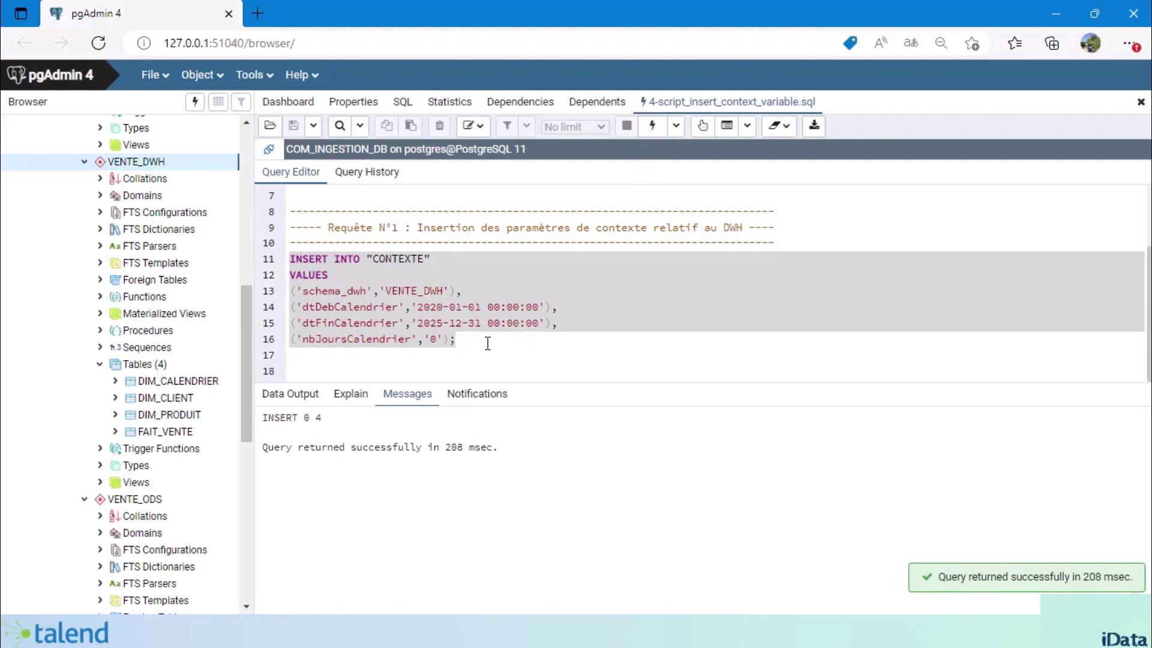
double_click(398, 259)
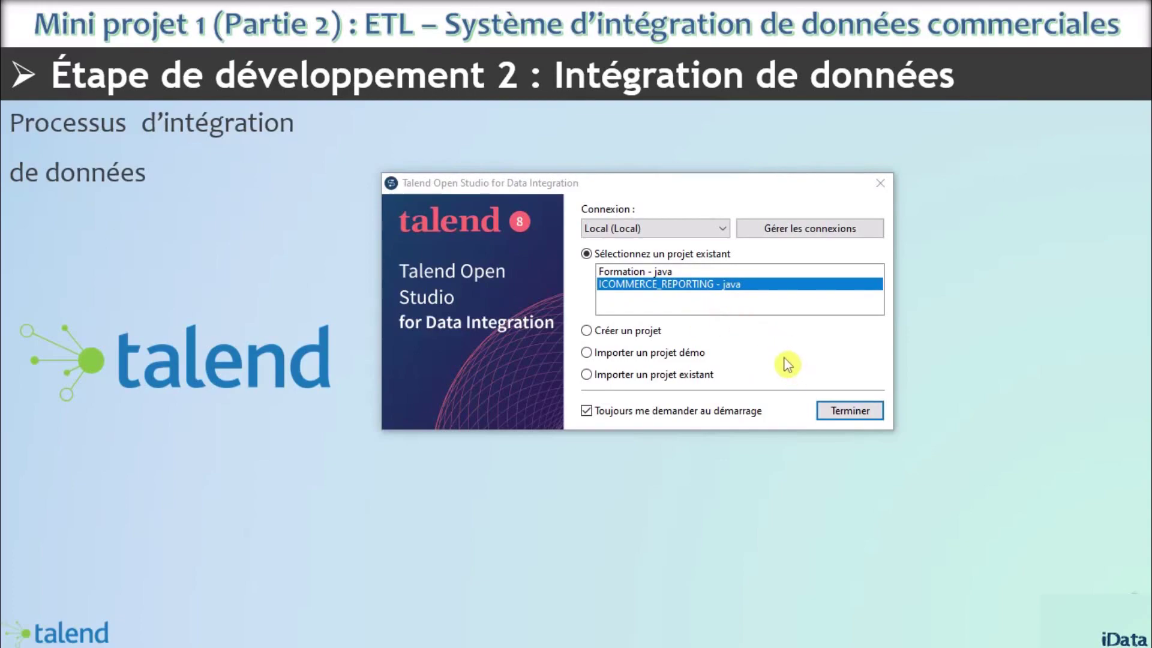
Step: Switch to Talend Open Studio for Data Integration and open the existing project ICOMMERCE_REPORTING
left_click(659, 285)
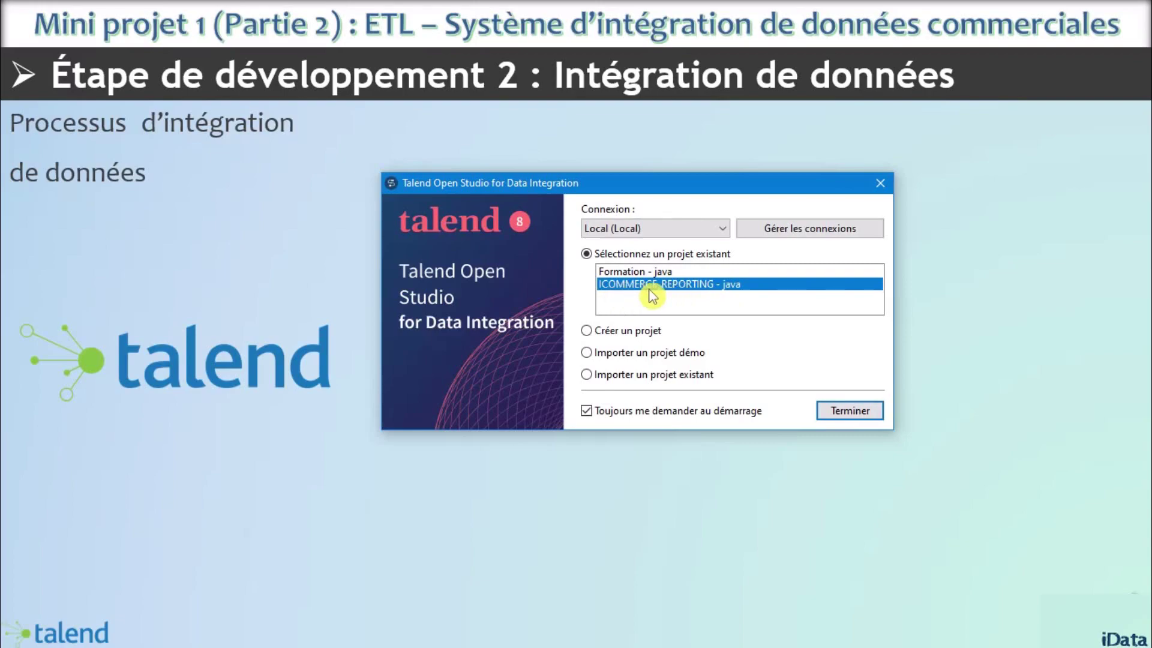
left_click(854, 415)
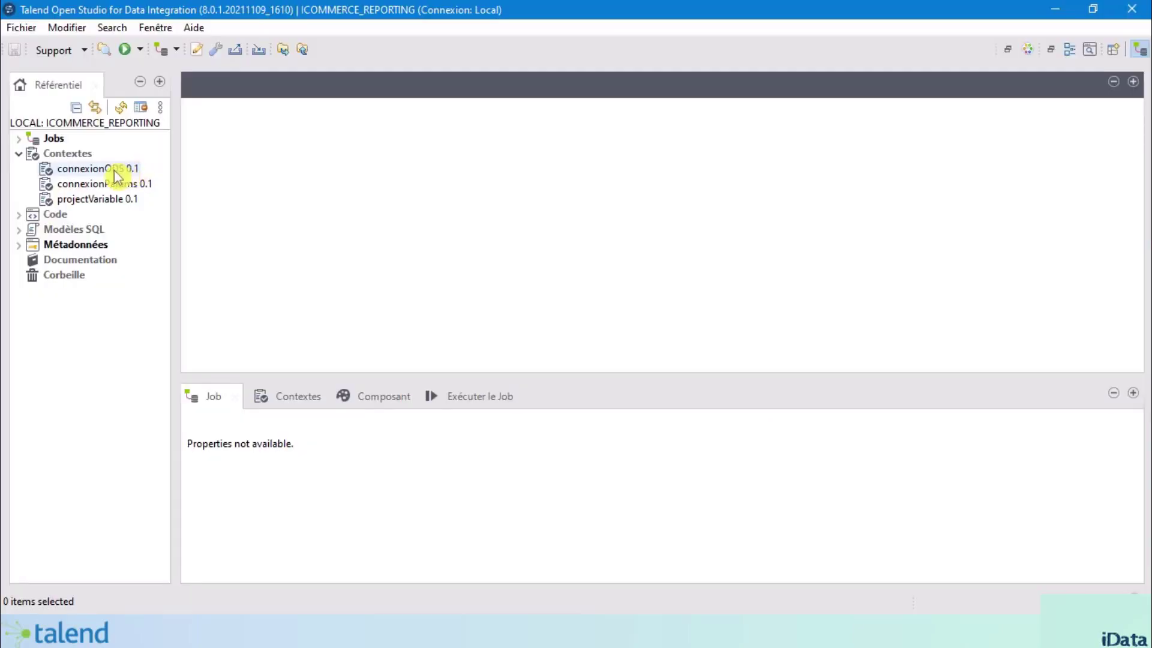
Step: Duplicate the context group connexionODS under the name connexionDWH
mouse_move(111, 179)
left_click(102, 174)
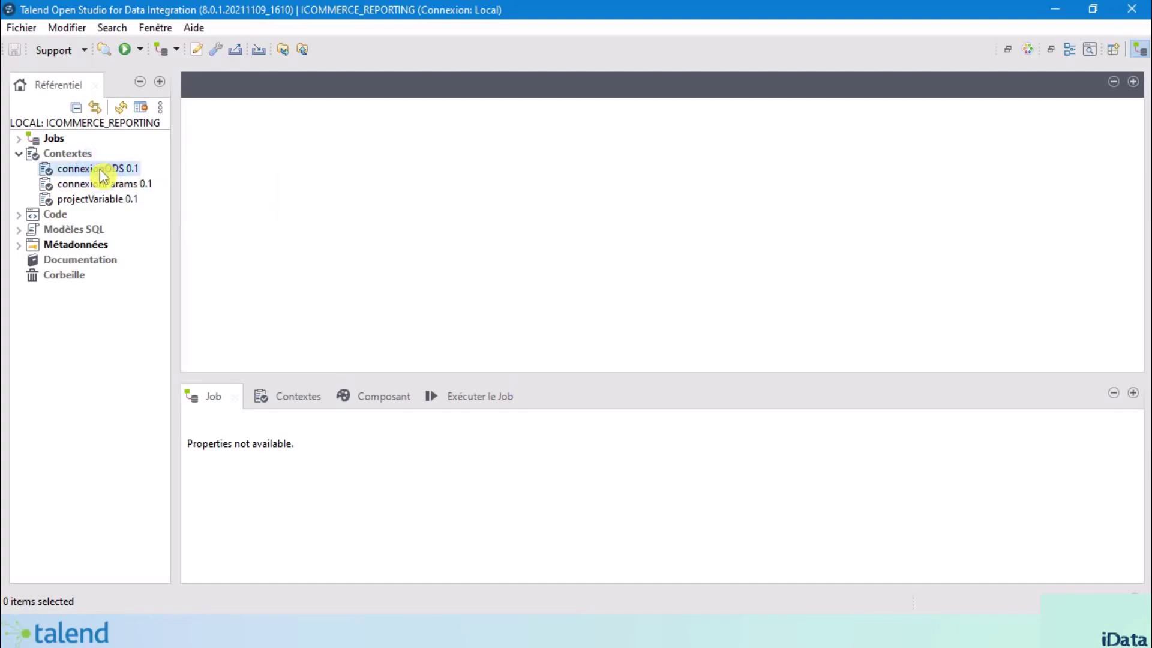
right_click(102, 174)
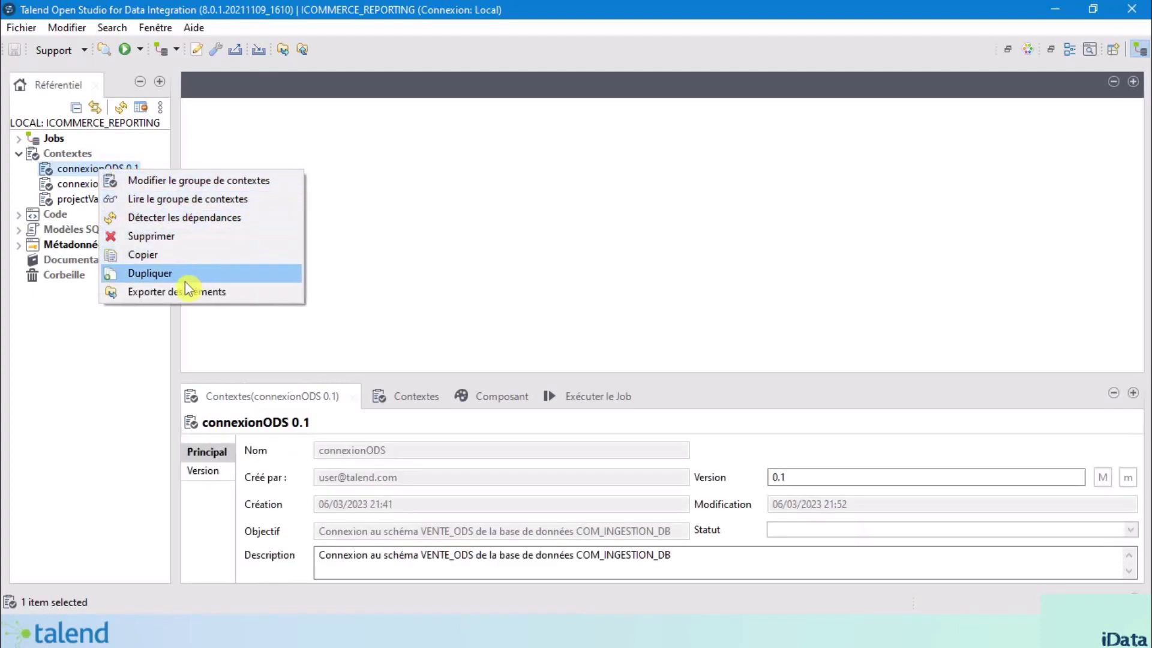
left_click(184, 275)
left_click_drag(391, 263, 434, 263)
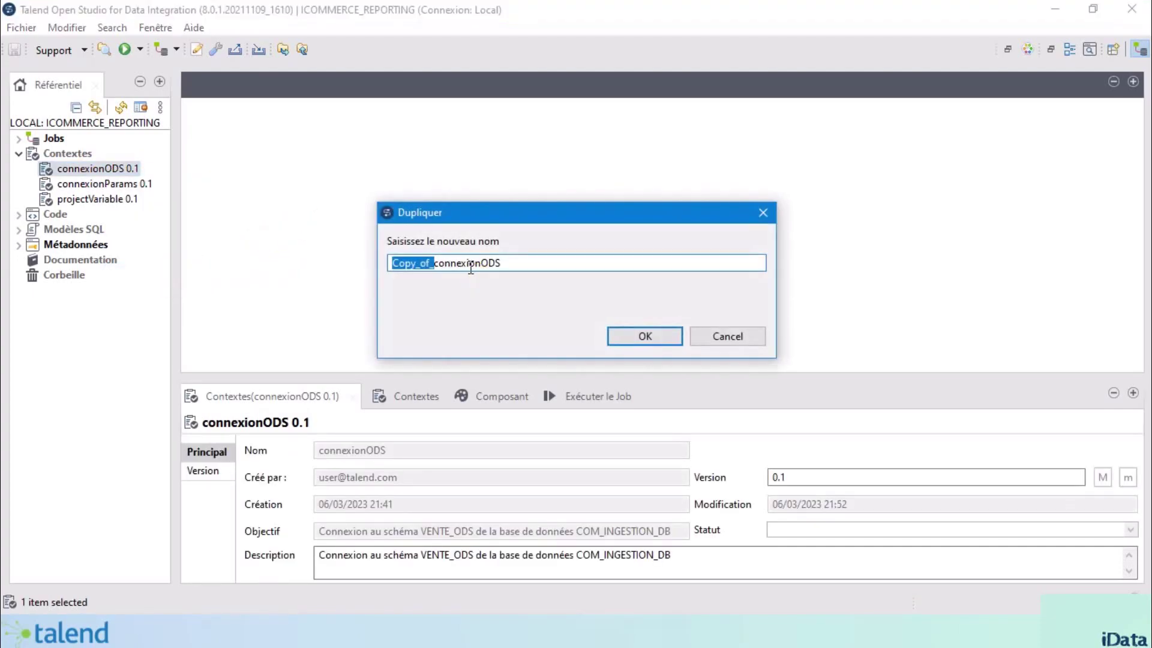
key("BackSpace")
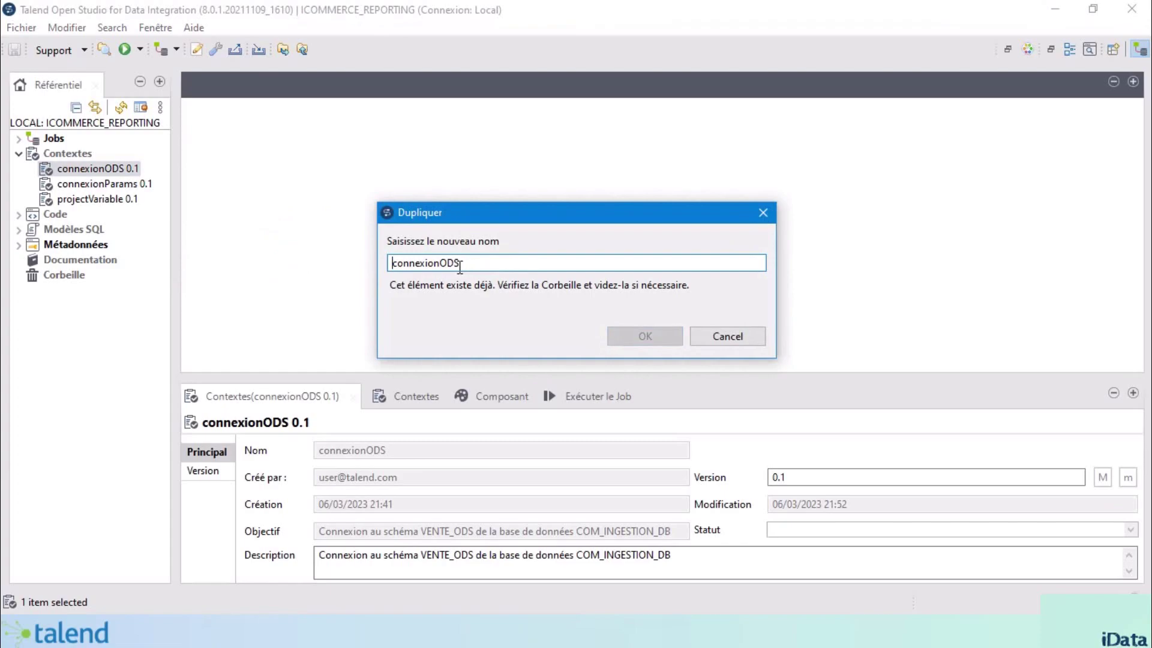
left_click_drag(443, 264, 477, 263)
type("DWH")
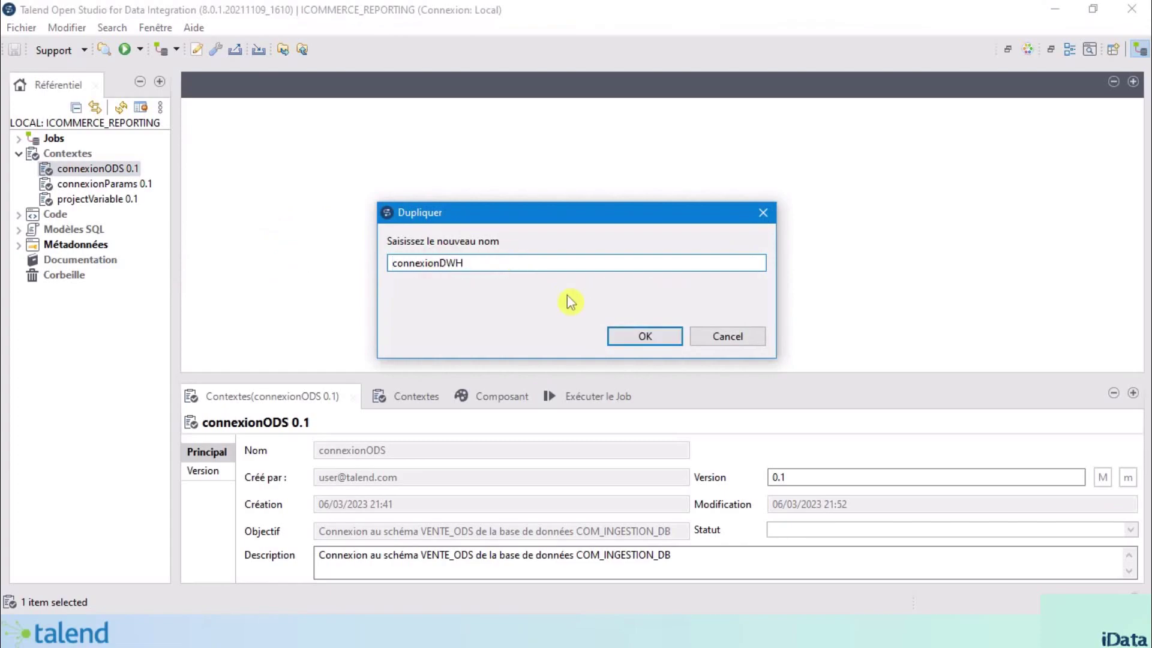
left_click(637, 336)
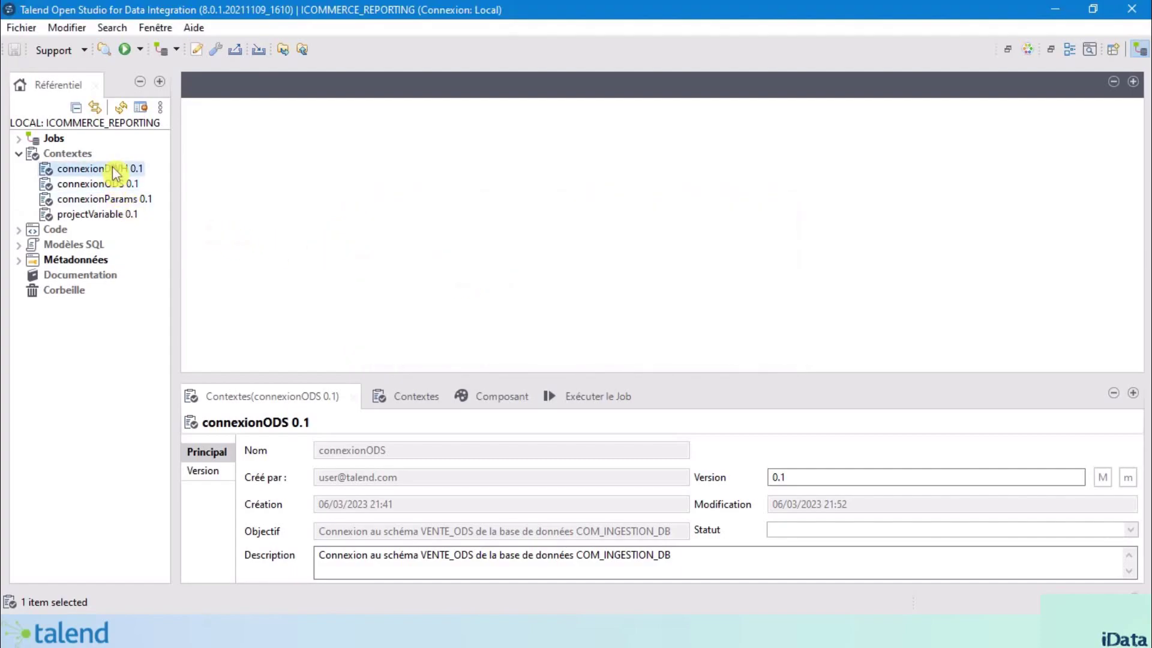
Step: Edit the connexionDWH context group, setting both its objective and description to "Connexion au schéma VENTE_DWH de la base de données COM_INGESTION_DB"
left_click(114, 170)
right_click(113, 169)
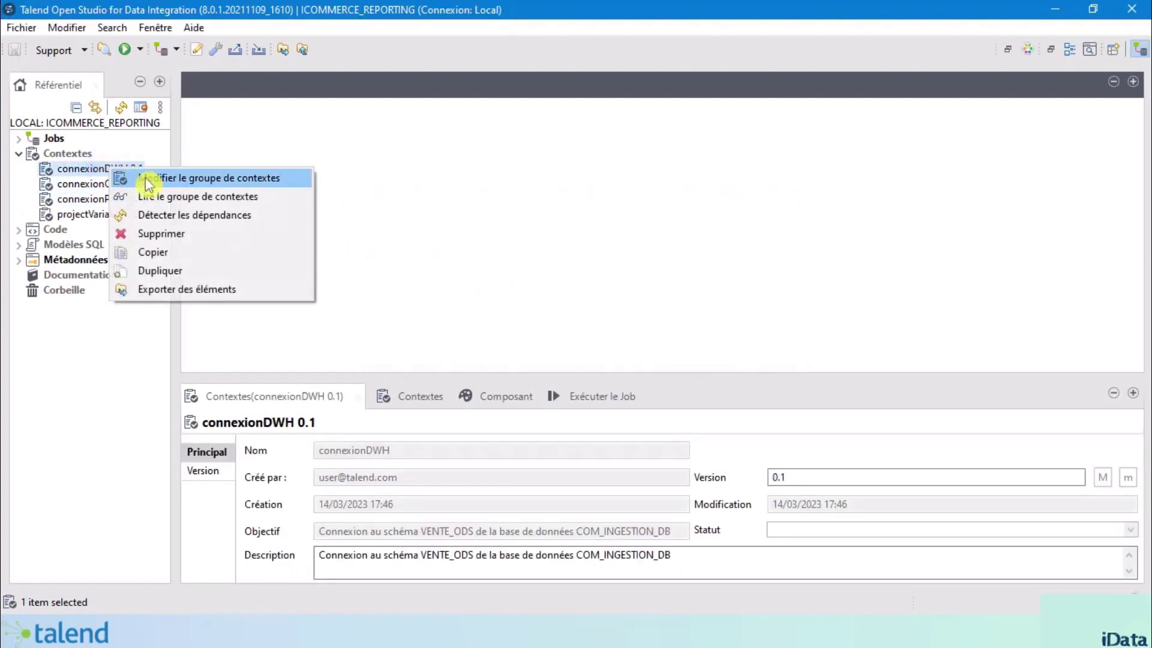
left_click(269, 179)
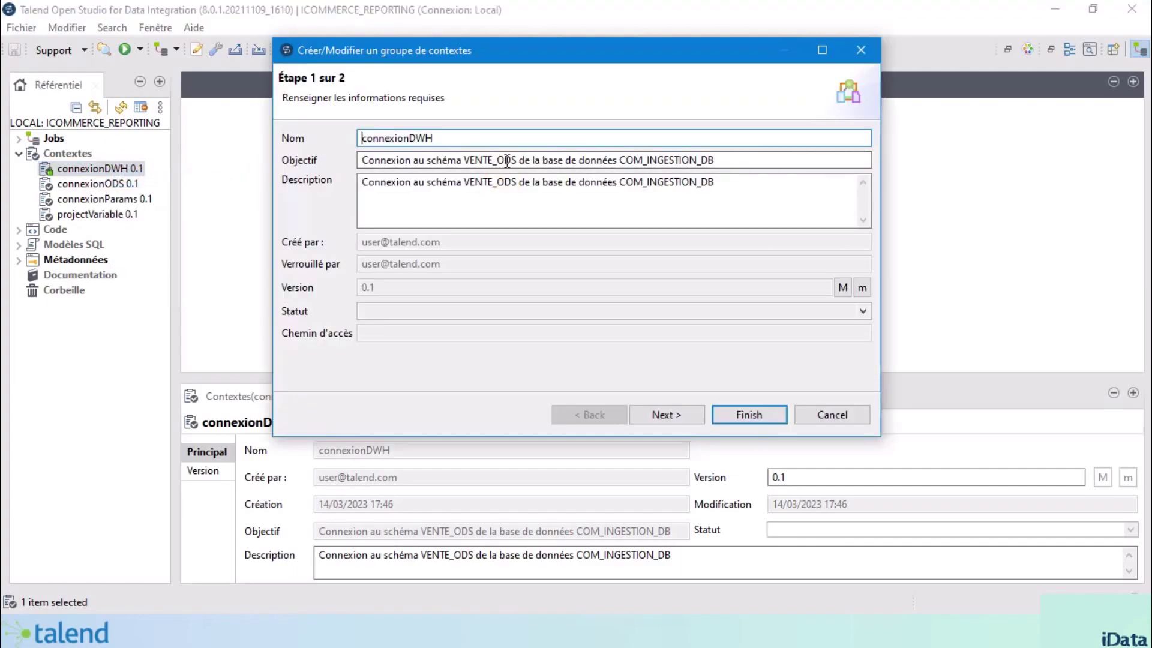
double_click(501, 159)
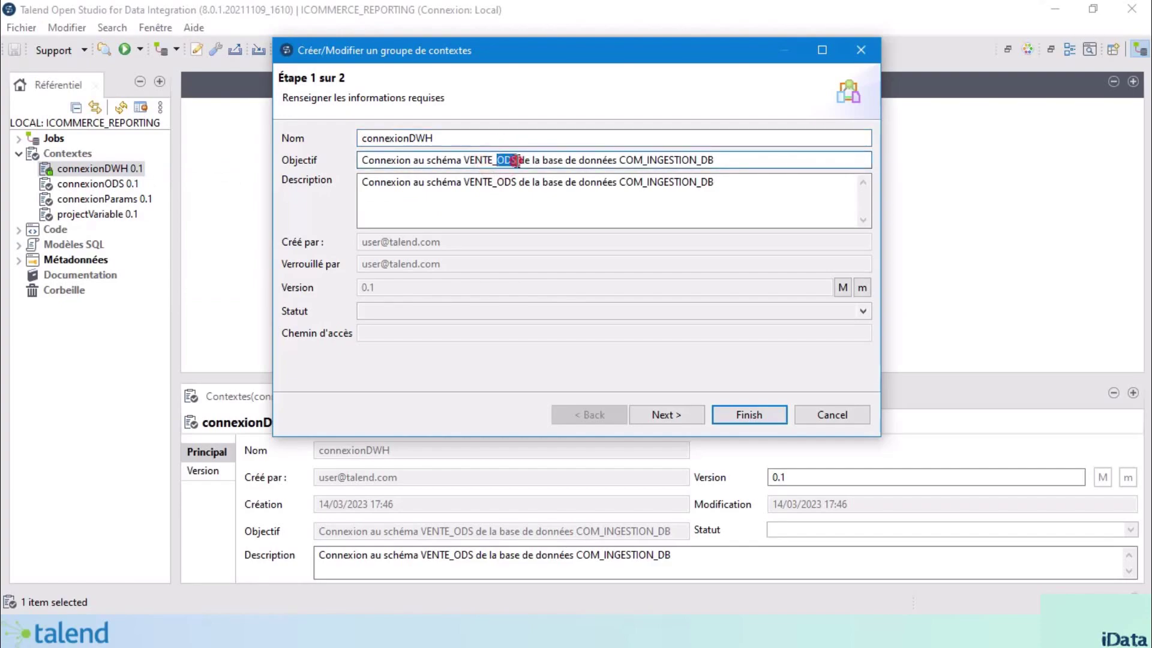
type("DWH")
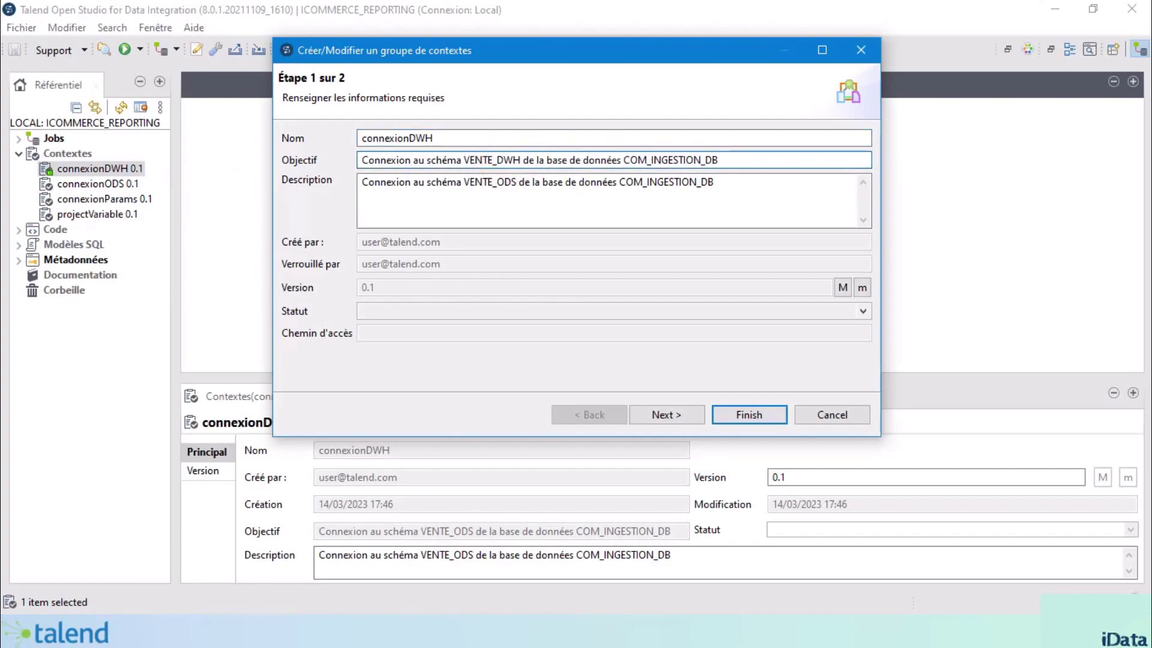
key("ctrl+a")
key("ctrl+c")
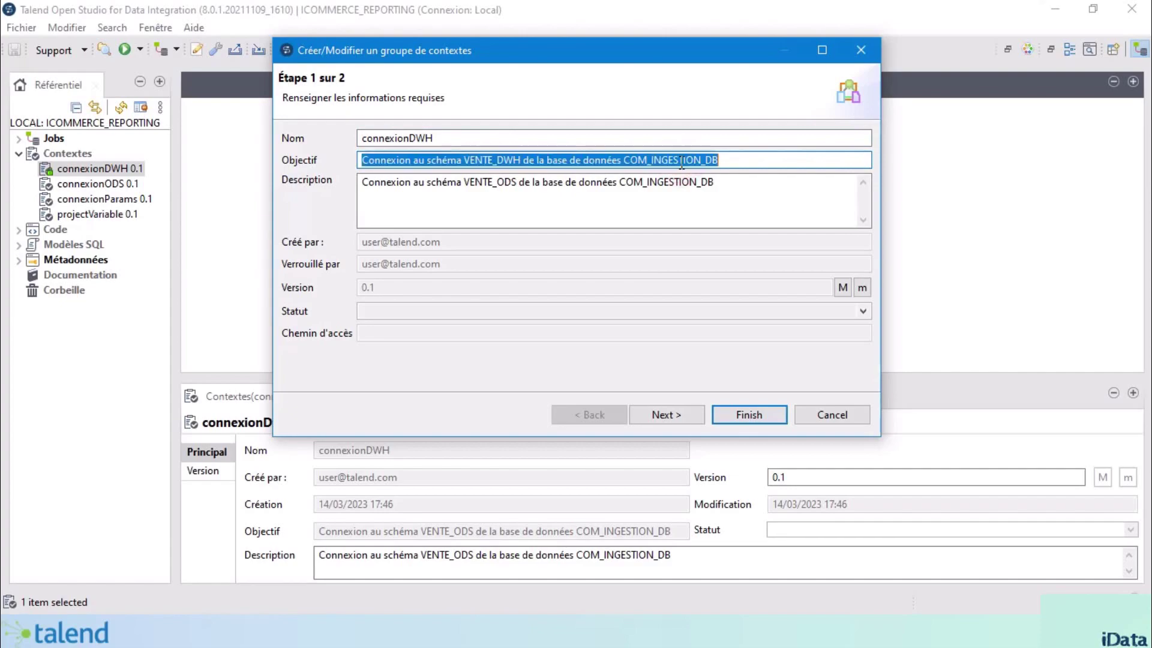
left_click(580, 192)
key("ctrl+a")
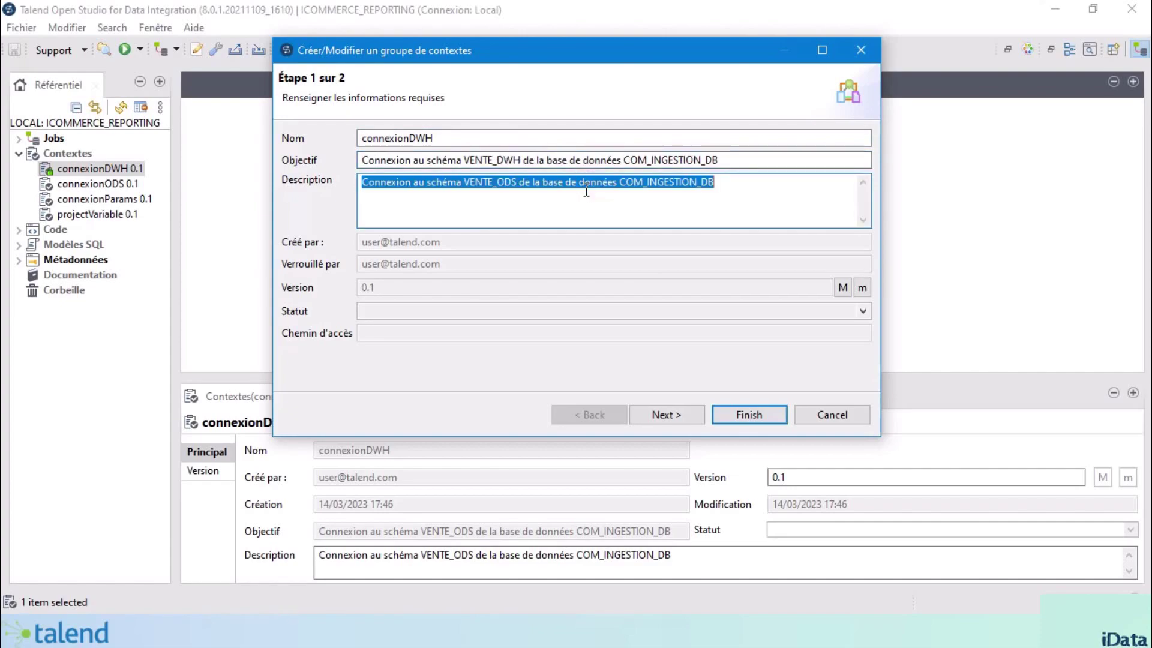
key("ctrl+v")
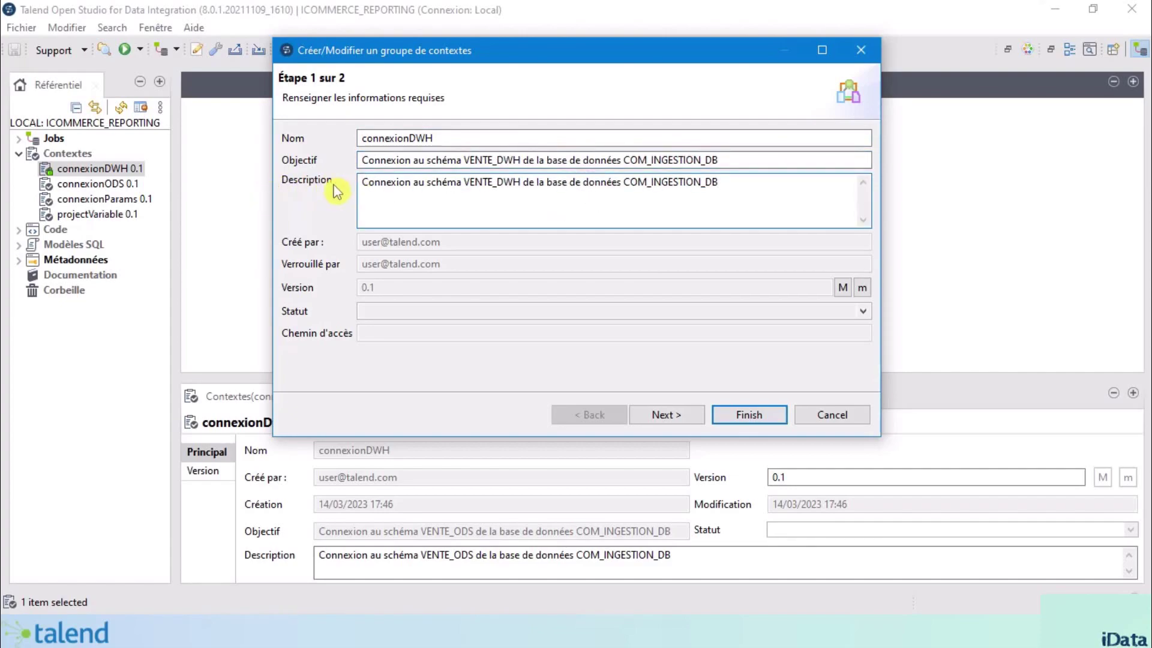
Step: In connexionDWH's context variables, set the schema variable's default value to VENTE_DWH and rename the variable schema_dwh
left_click(673, 417)
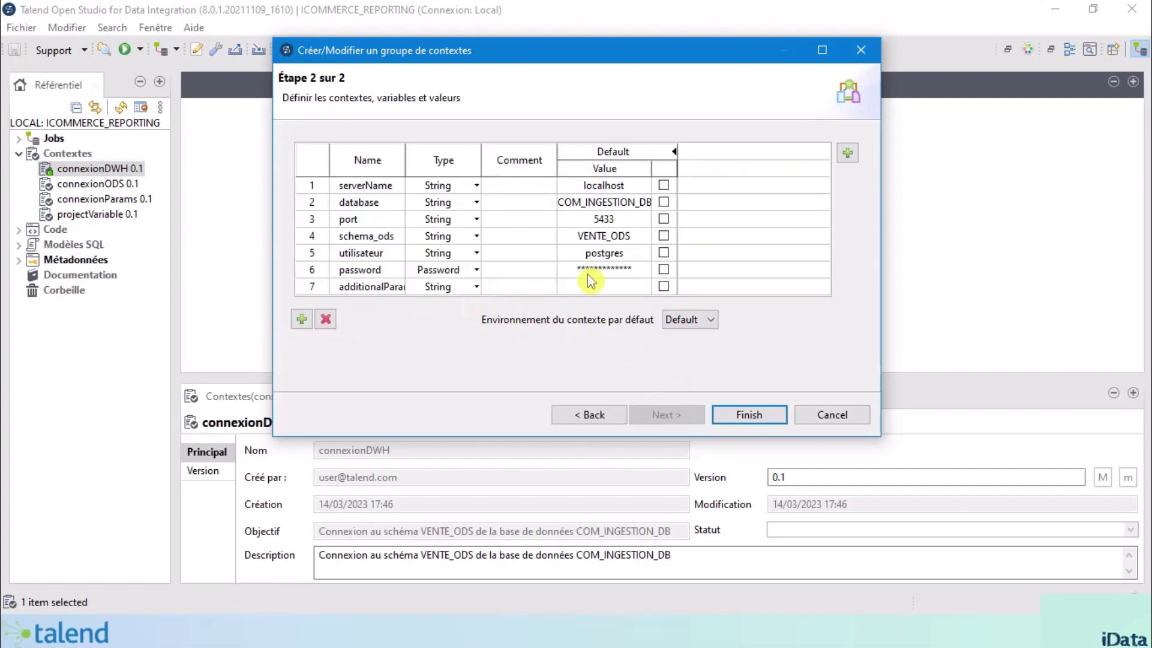
left_click(618, 237)
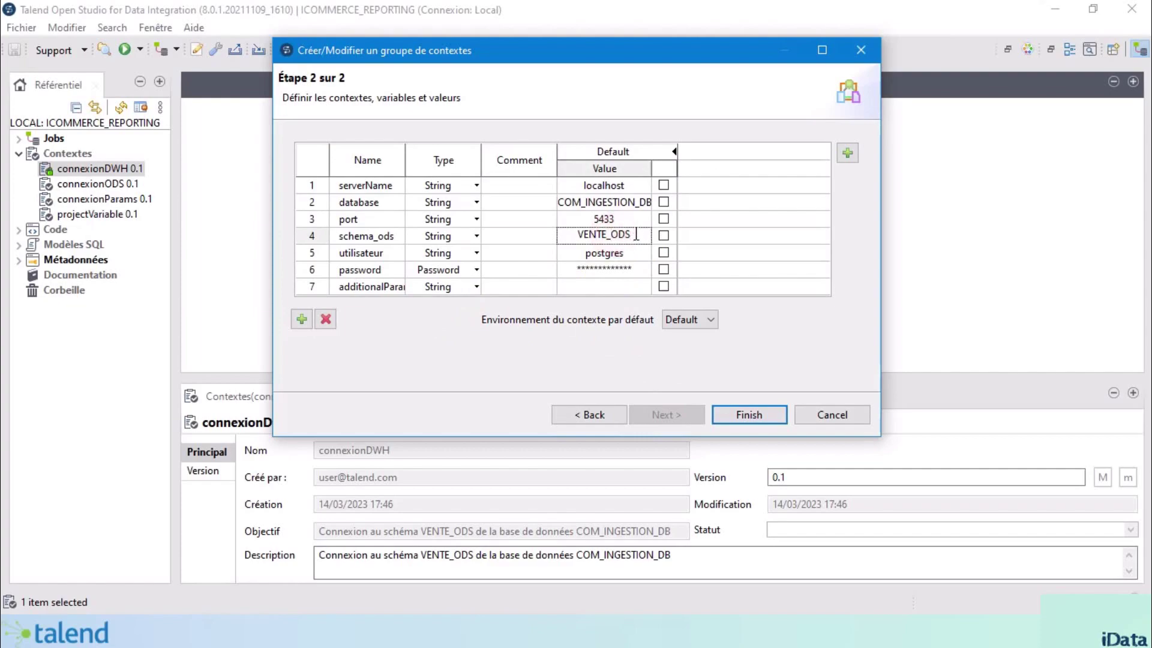
left_click_drag(611, 234, 631, 235)
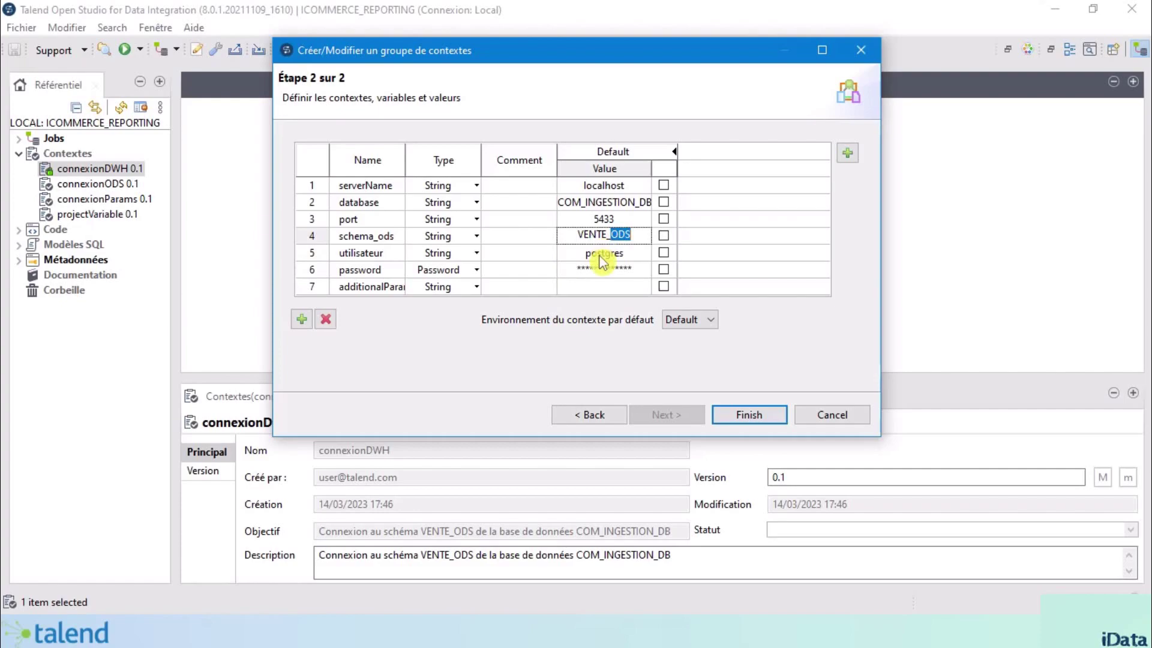
type("D")
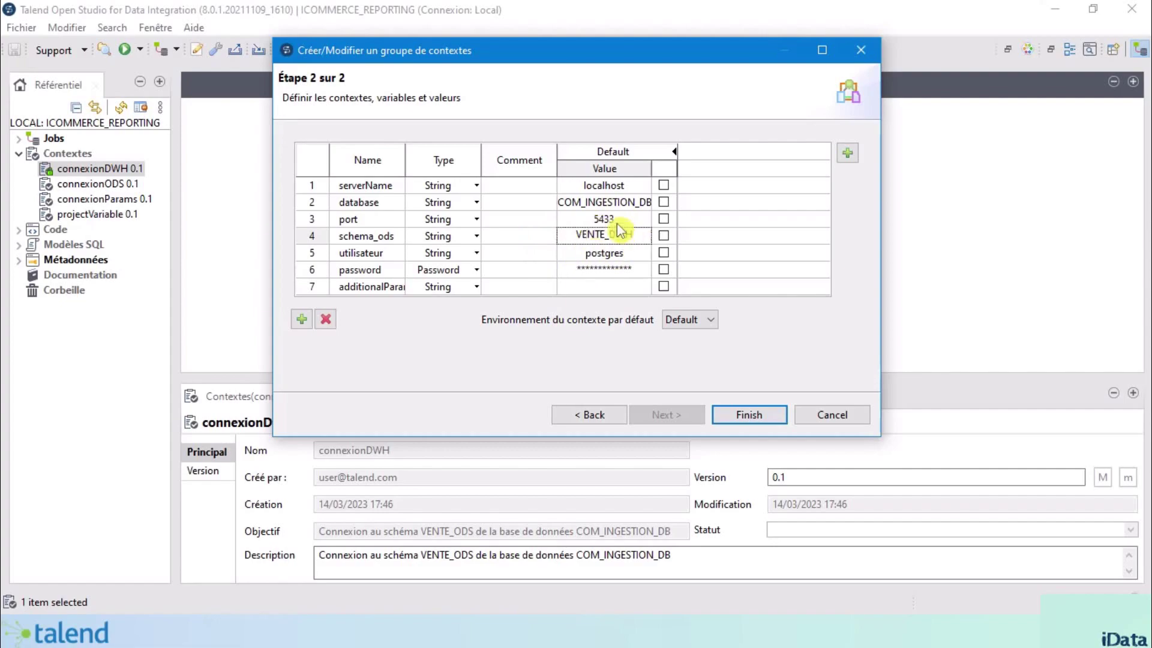
left_click(384, 237)
left_click(372, 236)
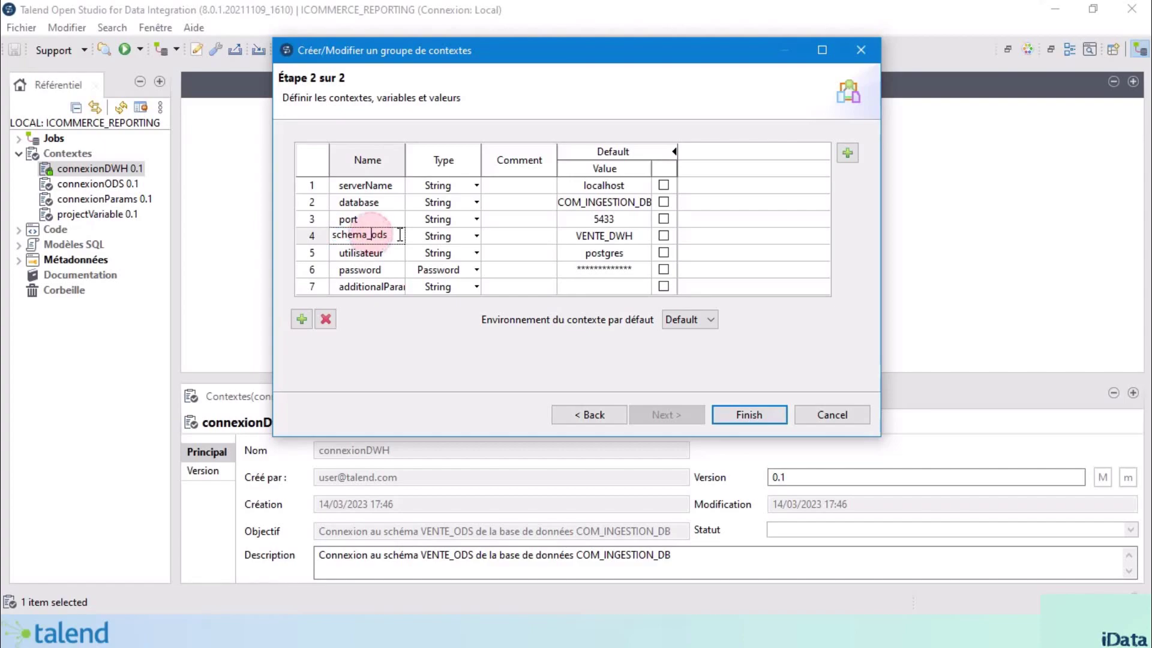
left_click_drag(389, 235, 371, 235)
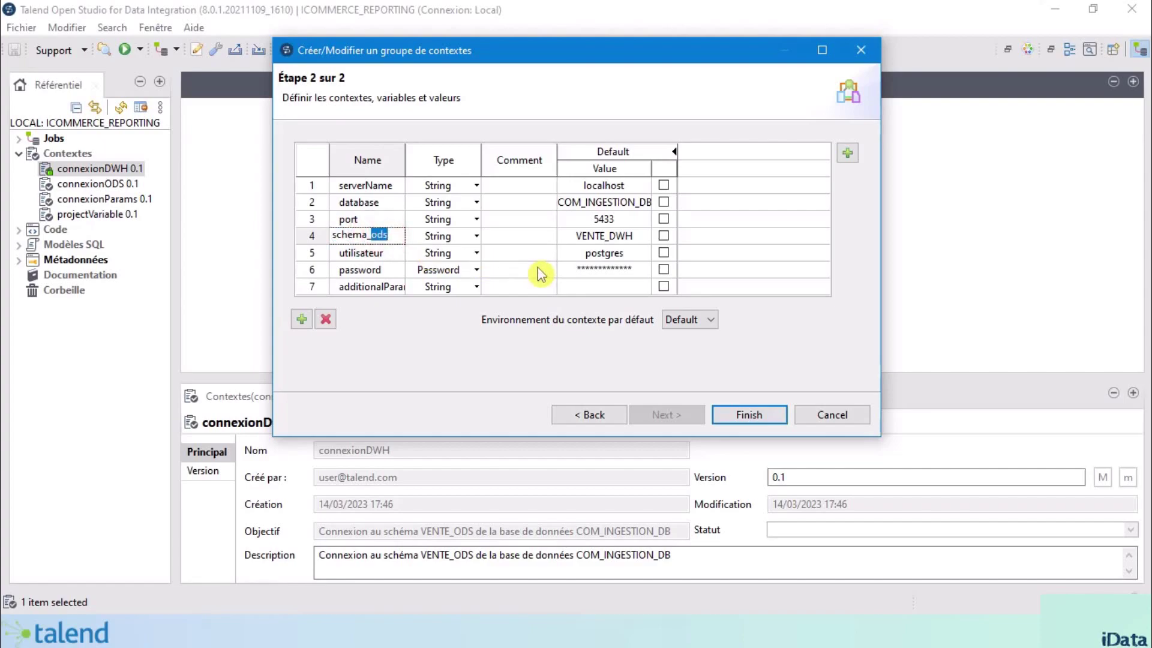
type("dwh")
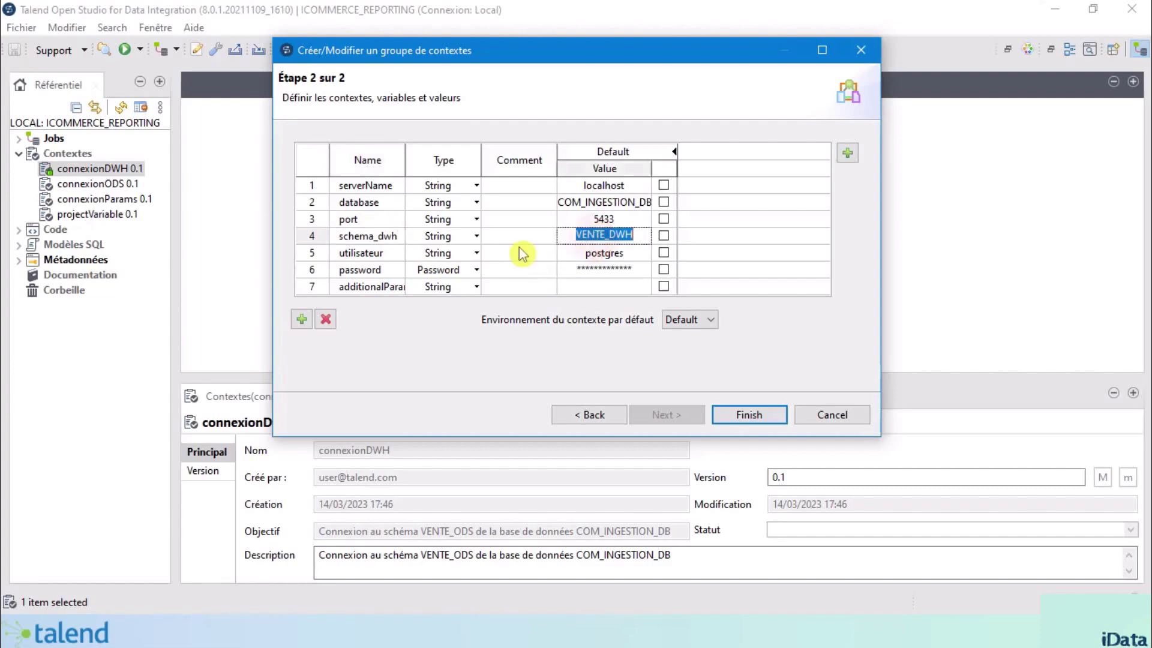
double_click(359, 236)
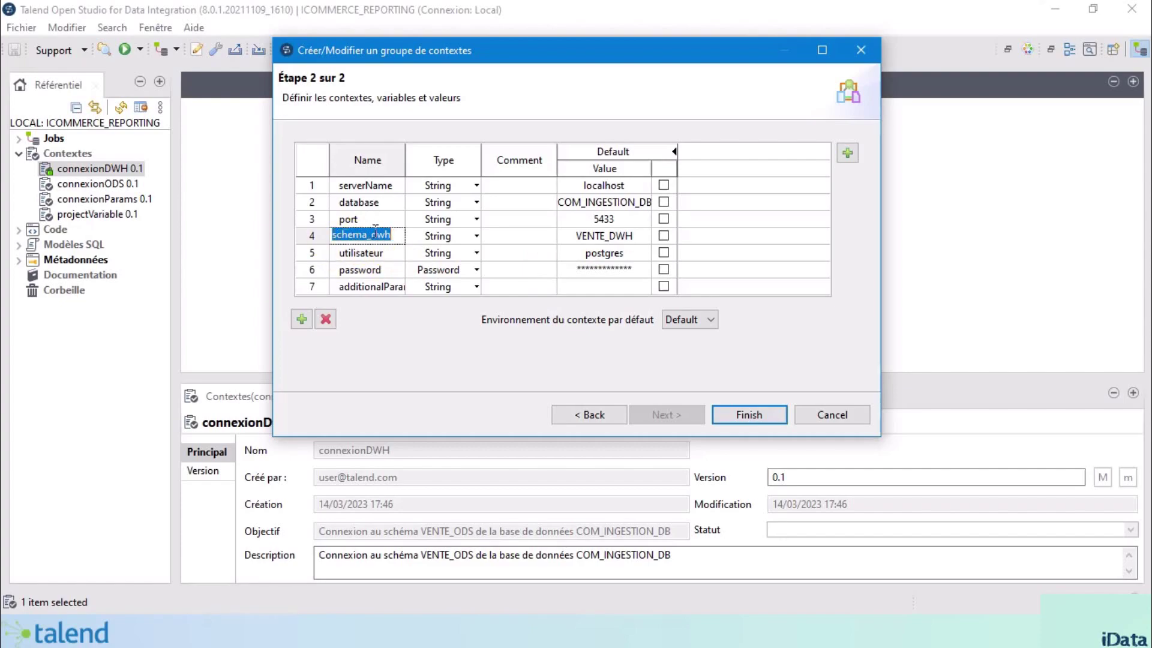
double_click(603, 235)
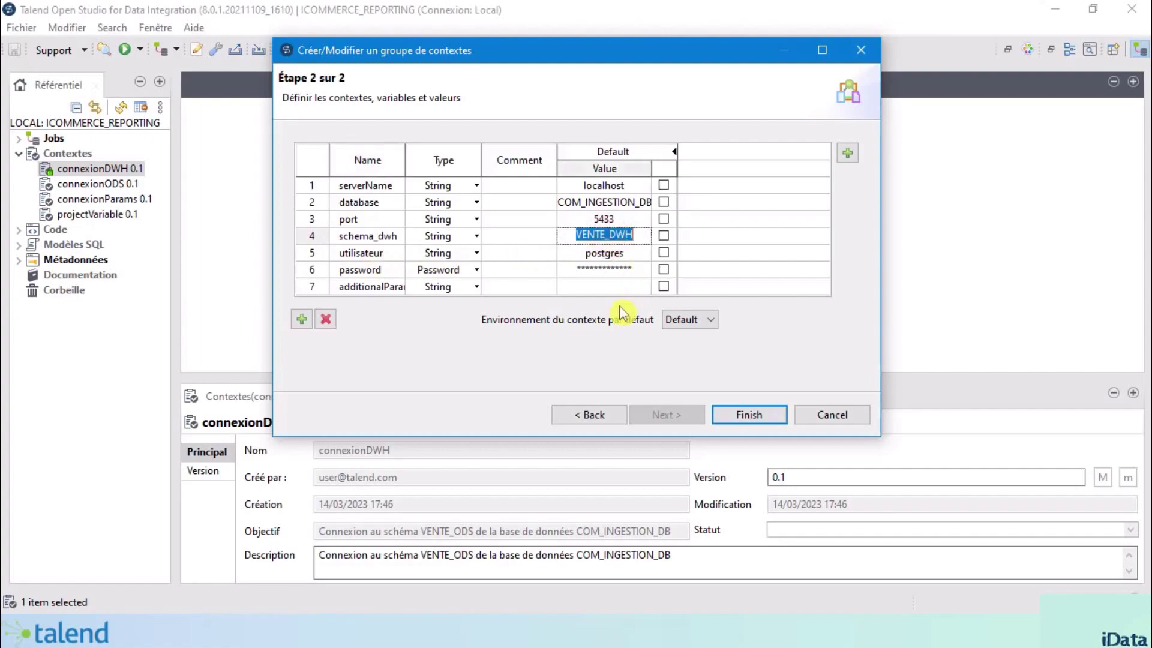
Step: Save the changes to the connexionDWH context group and propagate them to the project
left_click(732, 417)
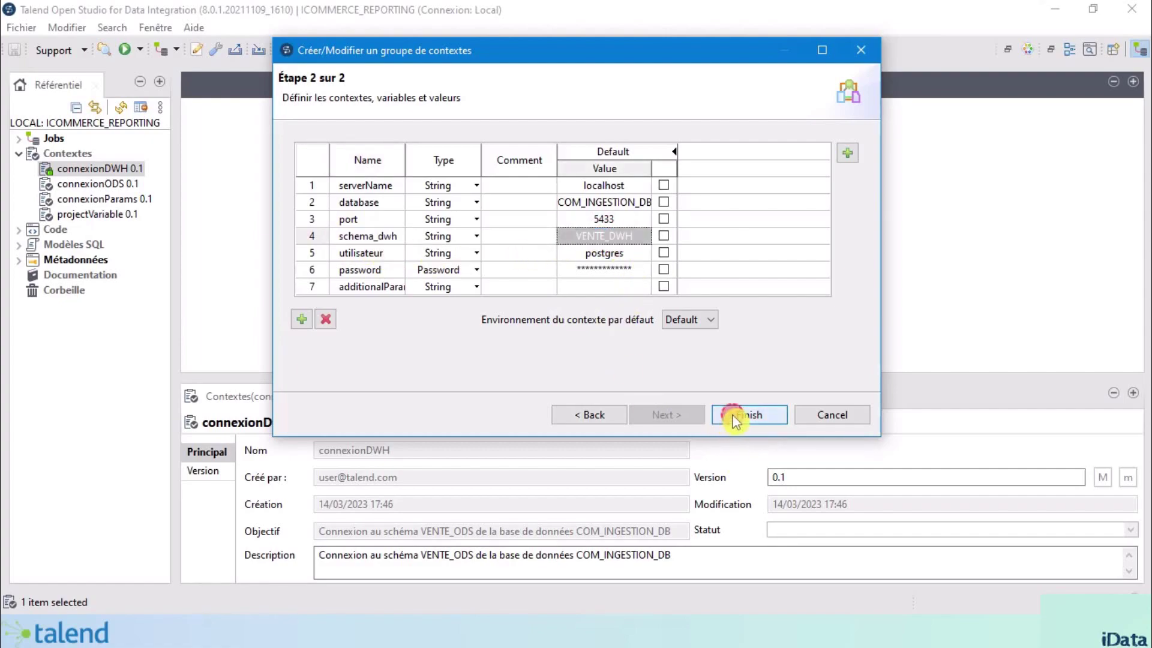
left_click(660, 262)
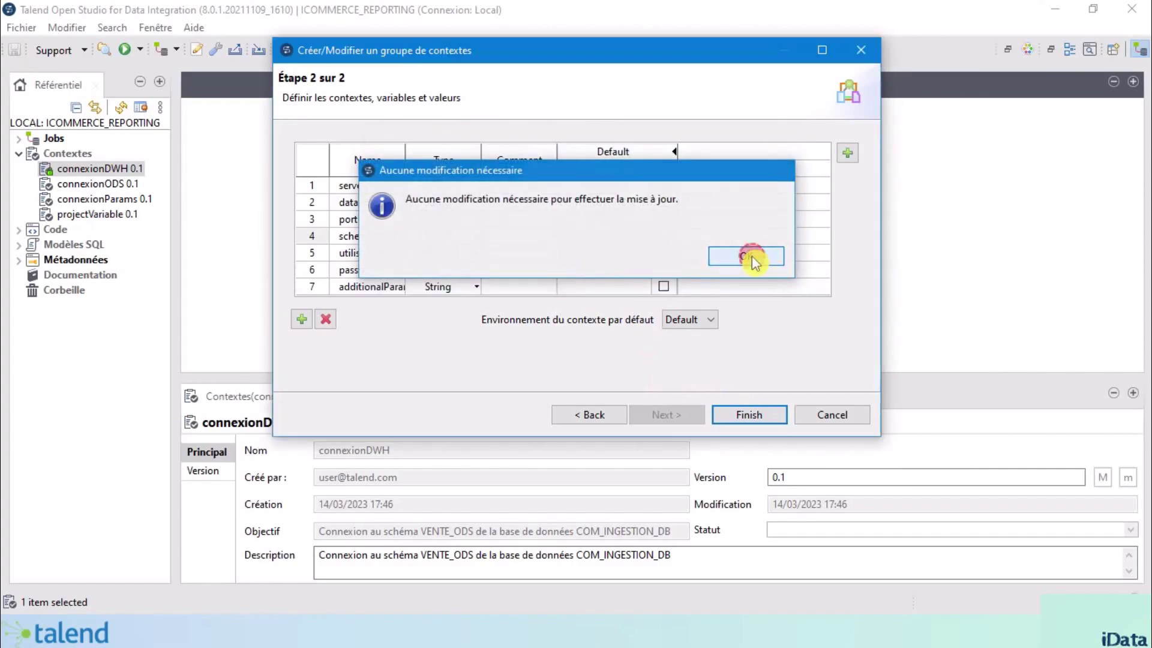
left_click(755, 257)
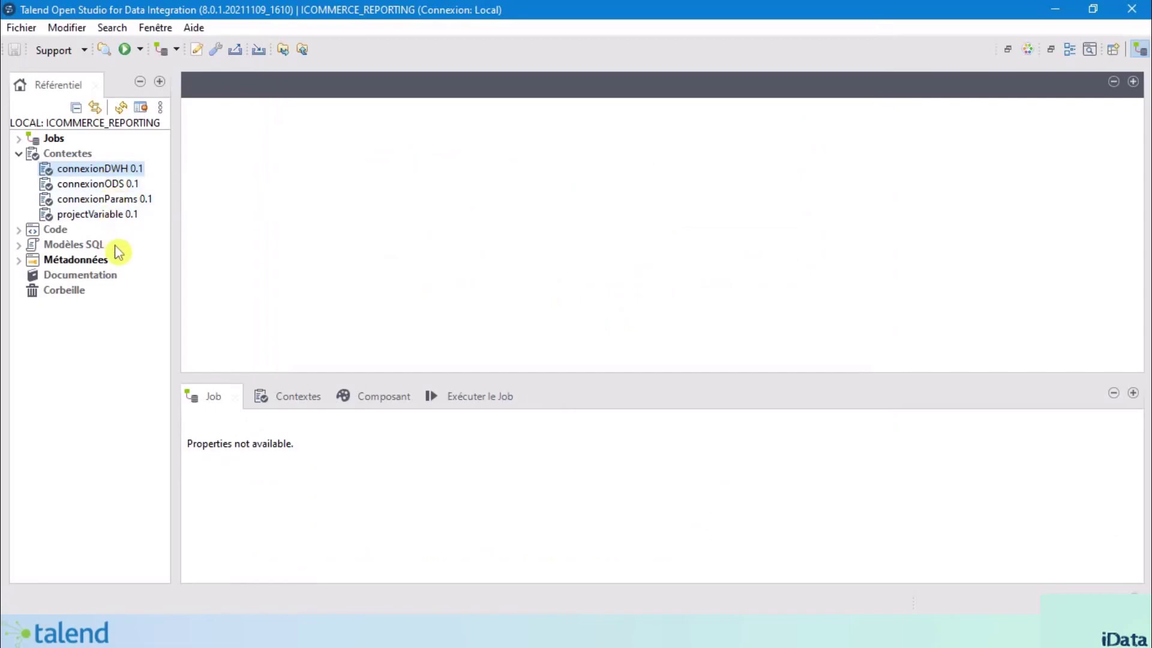
Step: Create a new database connection under the Métadonnées database connections and name it VENTE_DWH
left_click(19, 259)
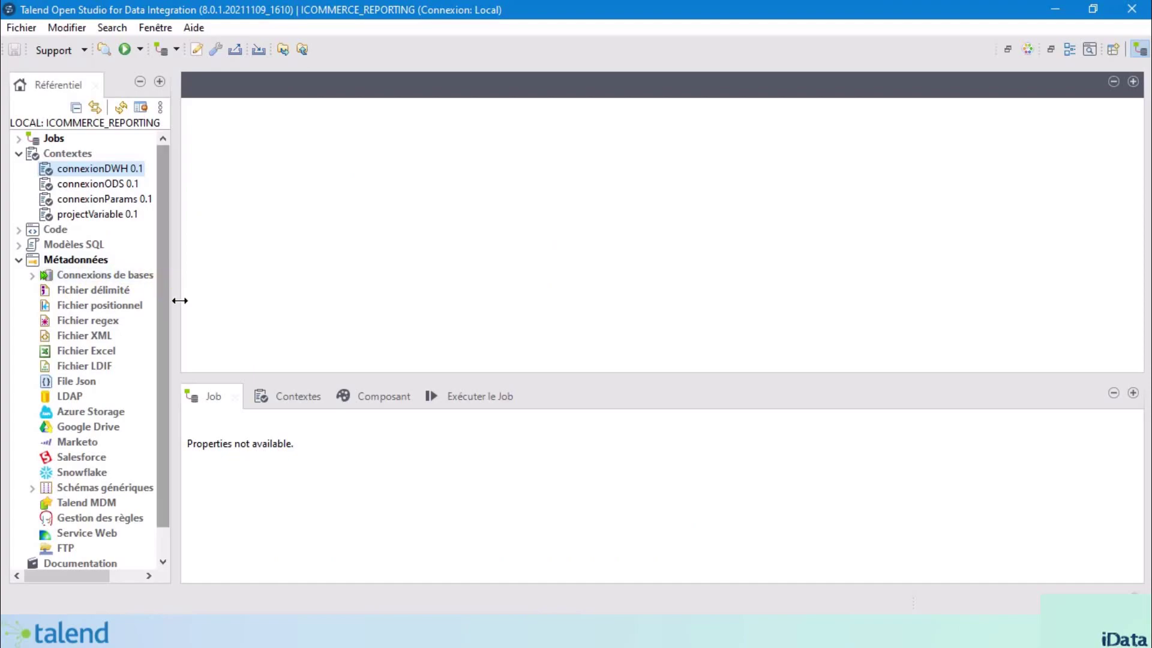
left_click_drag(177, 299, 228, 301)
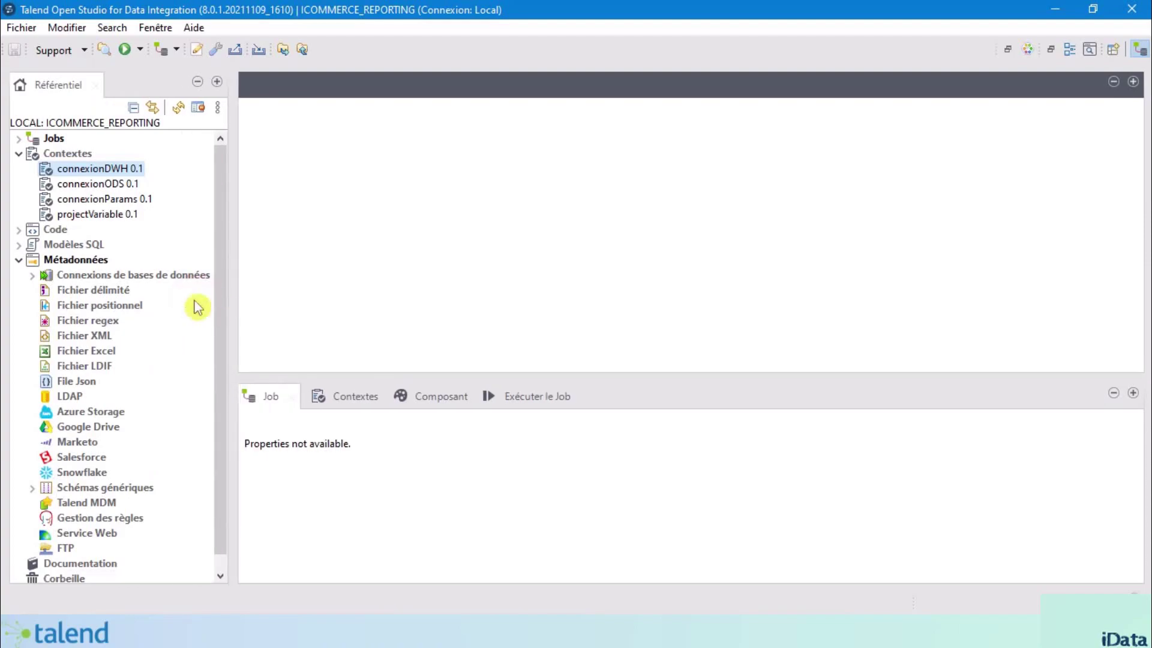
left_click(84, 274)
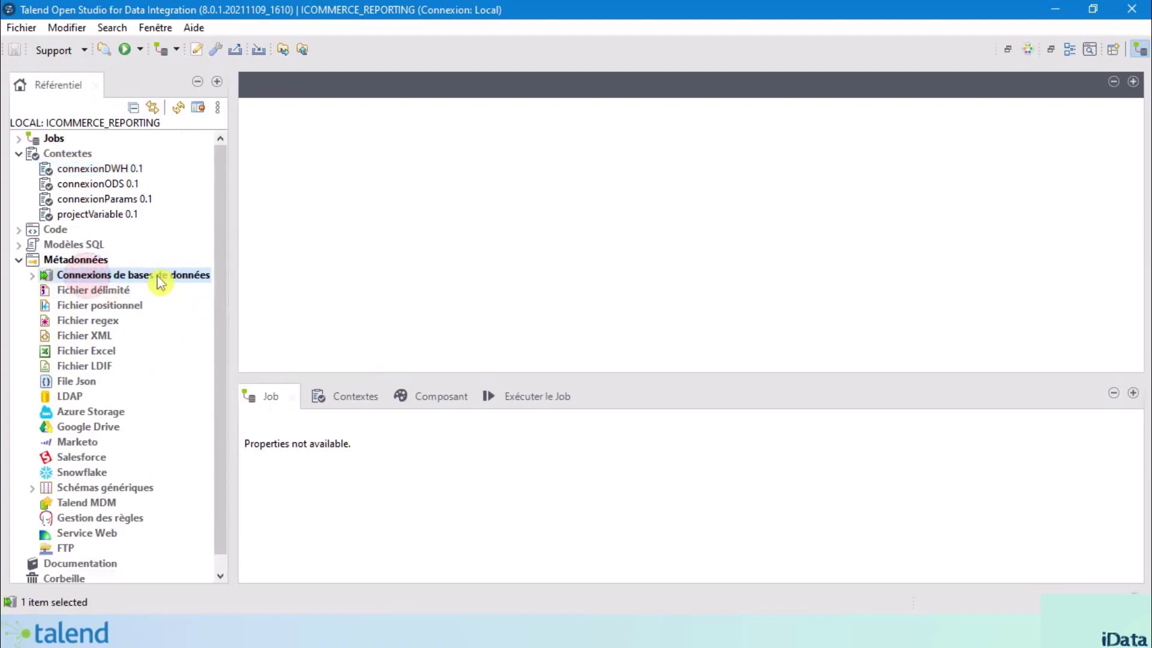
left_click(33, 276)
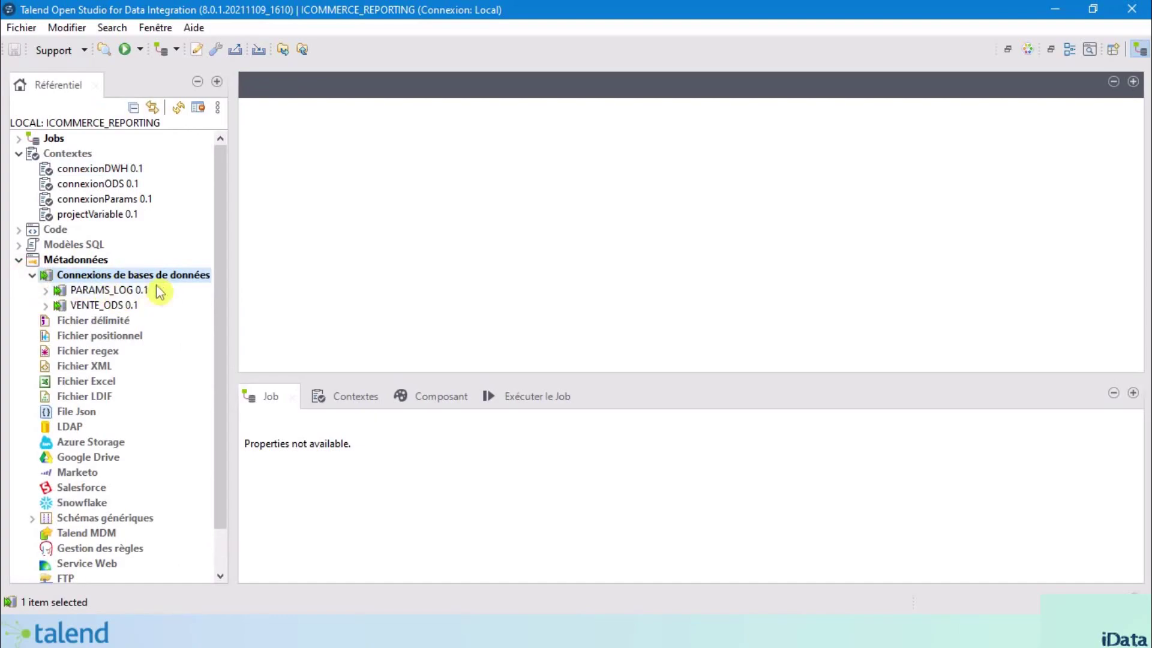
right_click(125, 278)
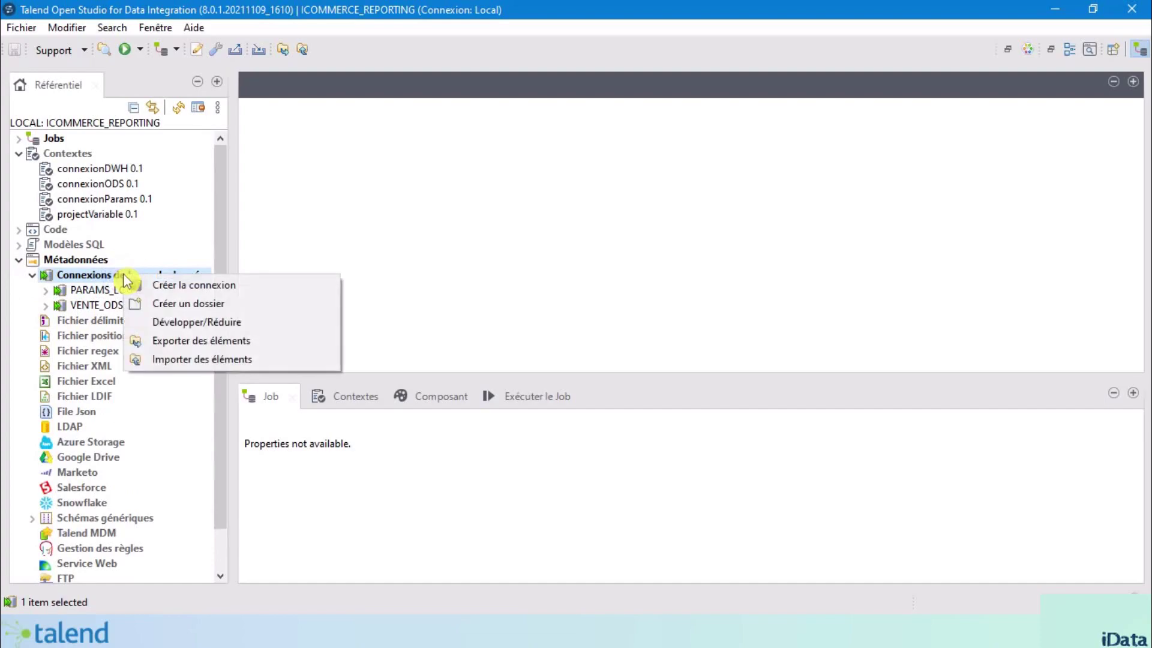
left_click(210, 287)
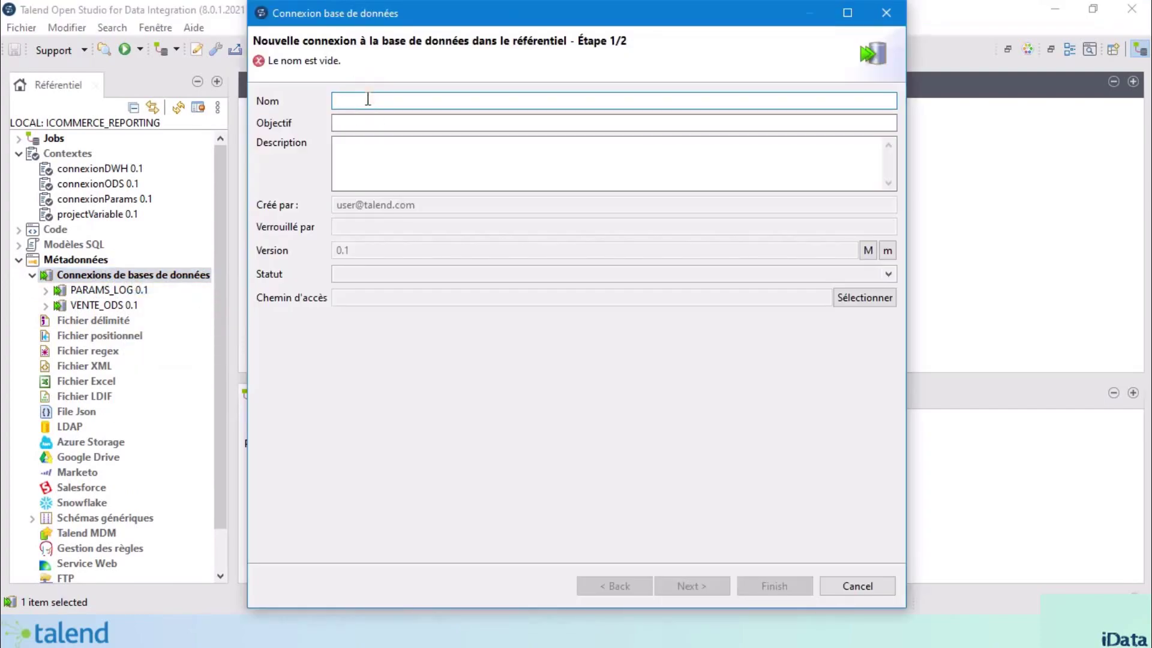
type("VE")
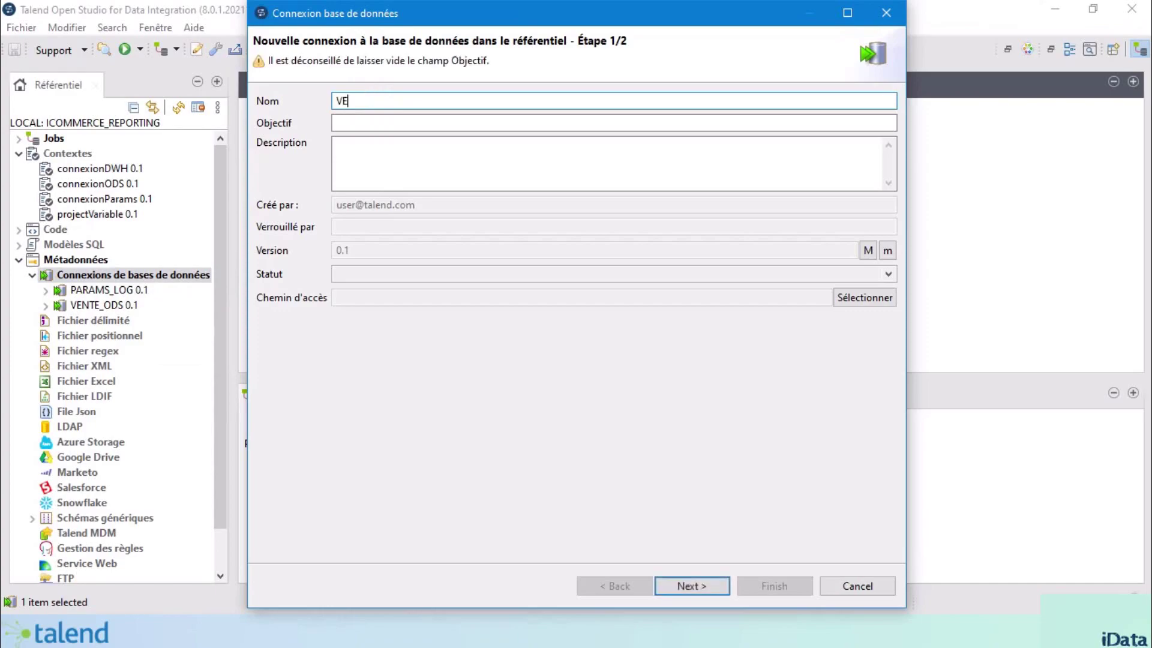
type("NTE_DWH")
Step: Set the new connection's objective and description both to "Connexion au schéma VENTE_DWH de la base de données COM_INGESTION_DB"
left_click(396, 124)
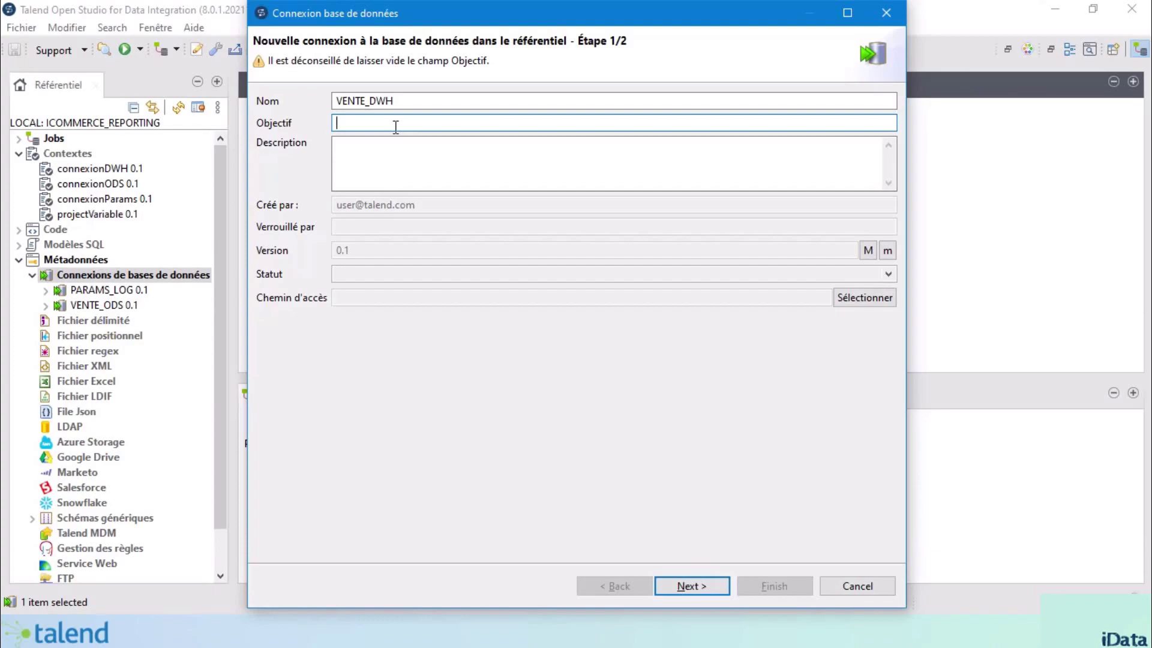
type("Connexion au schéma VENTE_DWH de la base de données COM_INGESTION_DB")
left_click(592, 166)
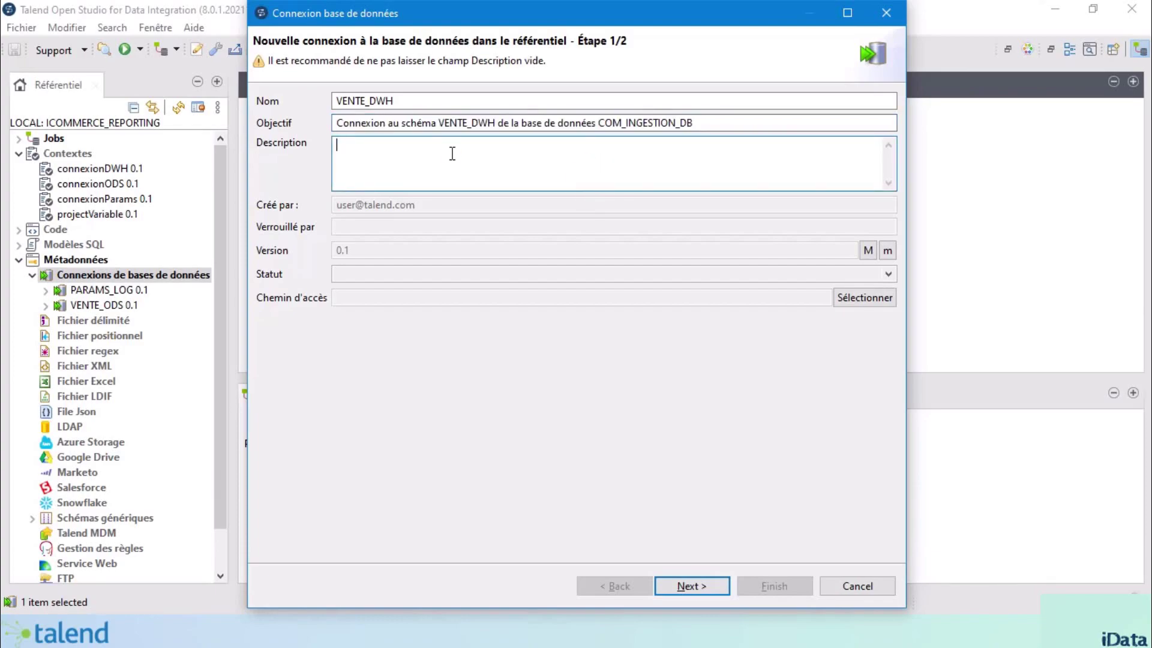
type("Connexion au schéma VENTE_DWH de la base de données COM_INGESTION_DB")
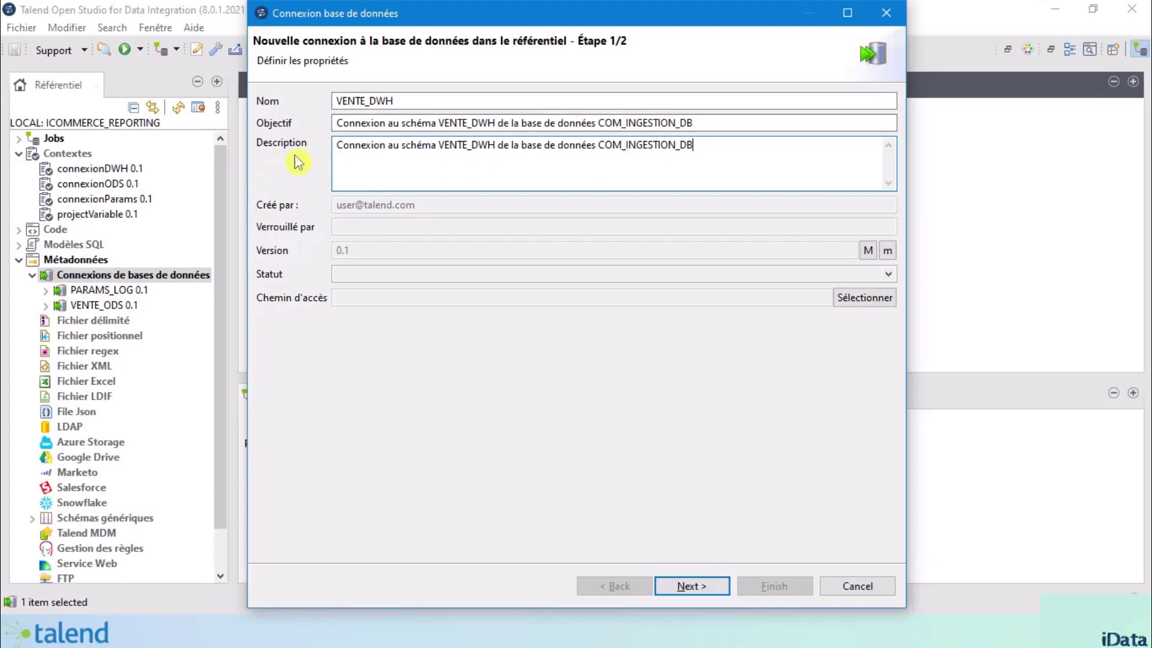
left_click(690, 586)
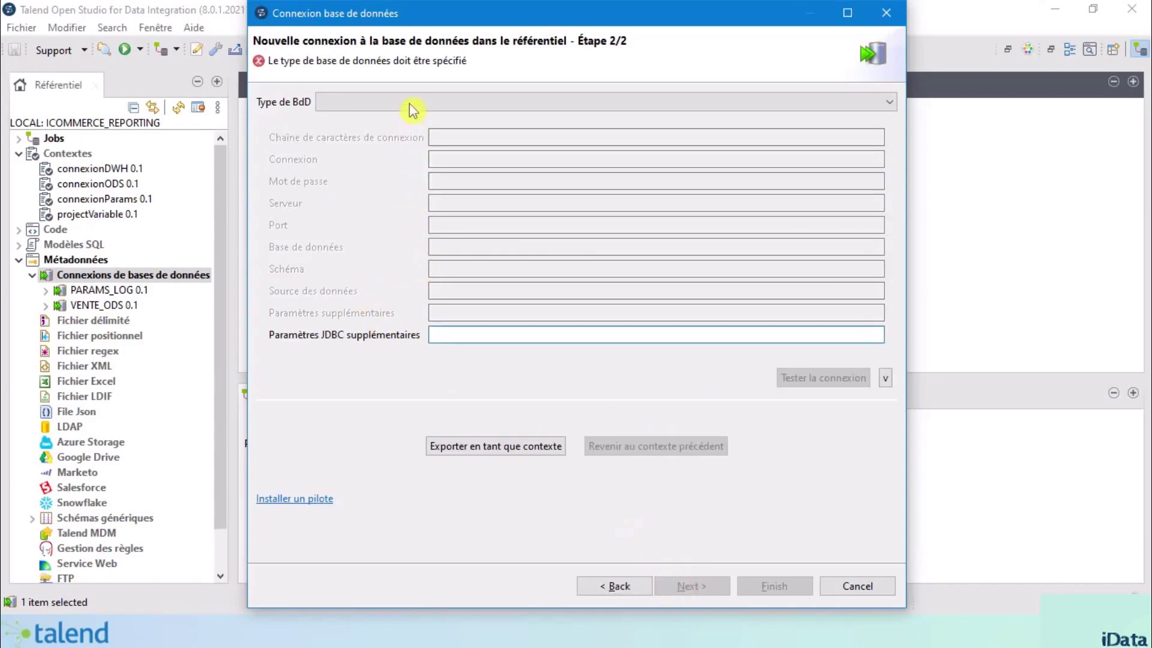
Step: Set the database type of the VENTE_DWH connection to PostgreSQL
left_click(410, 105)
key("p")
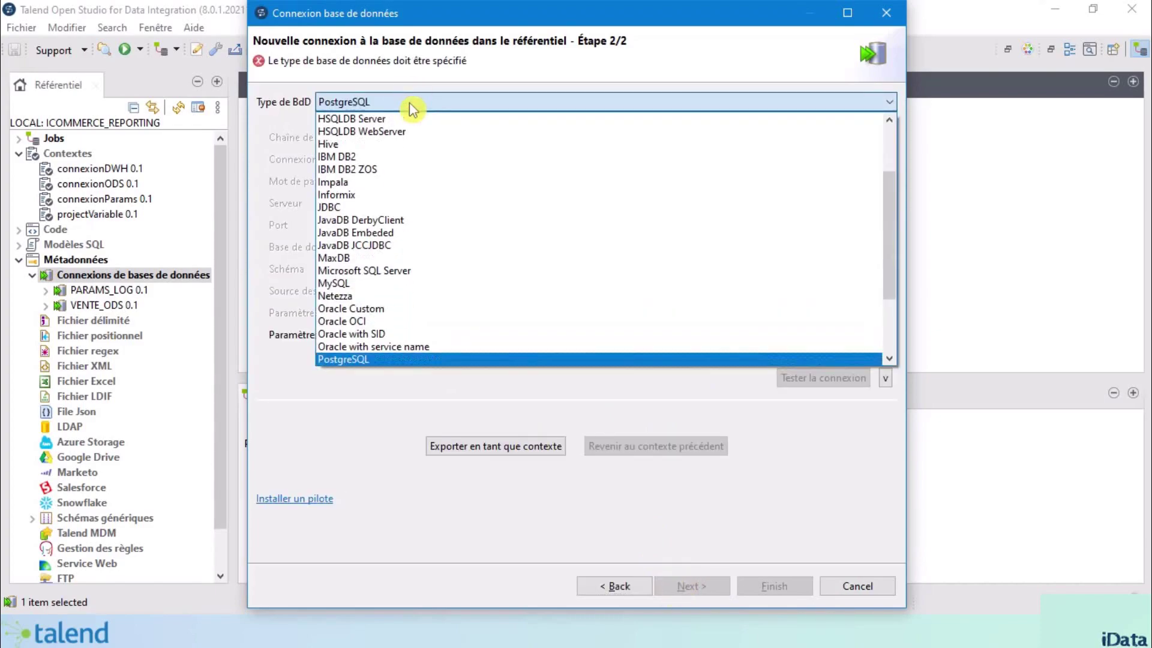
key("o")
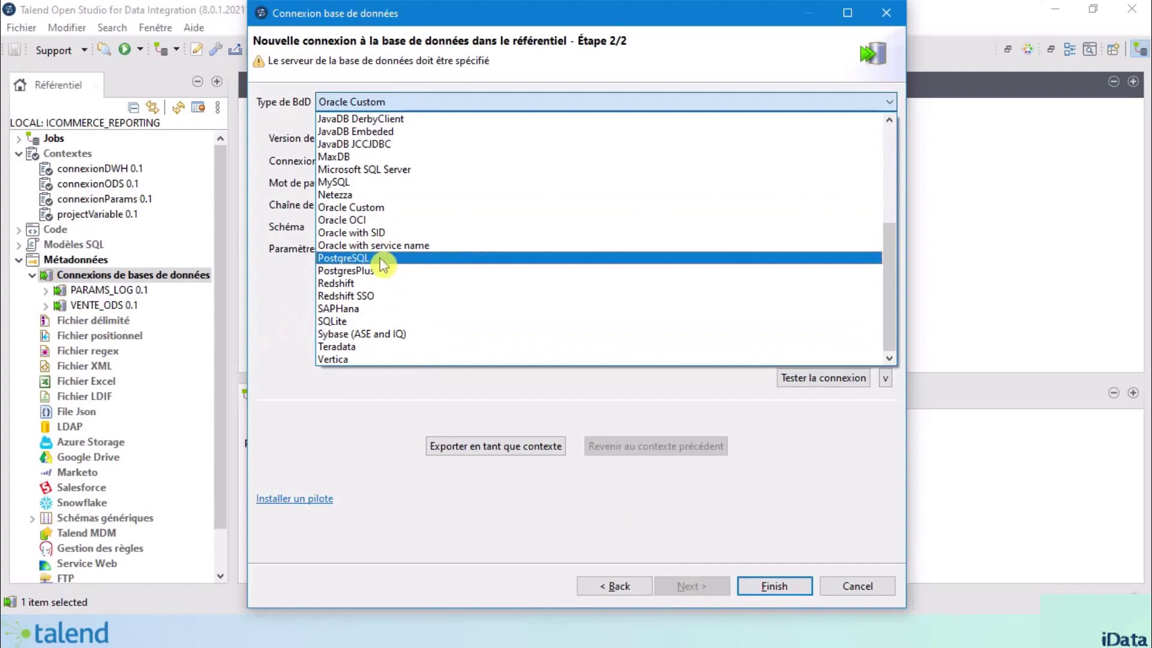
left_click(360, 258)
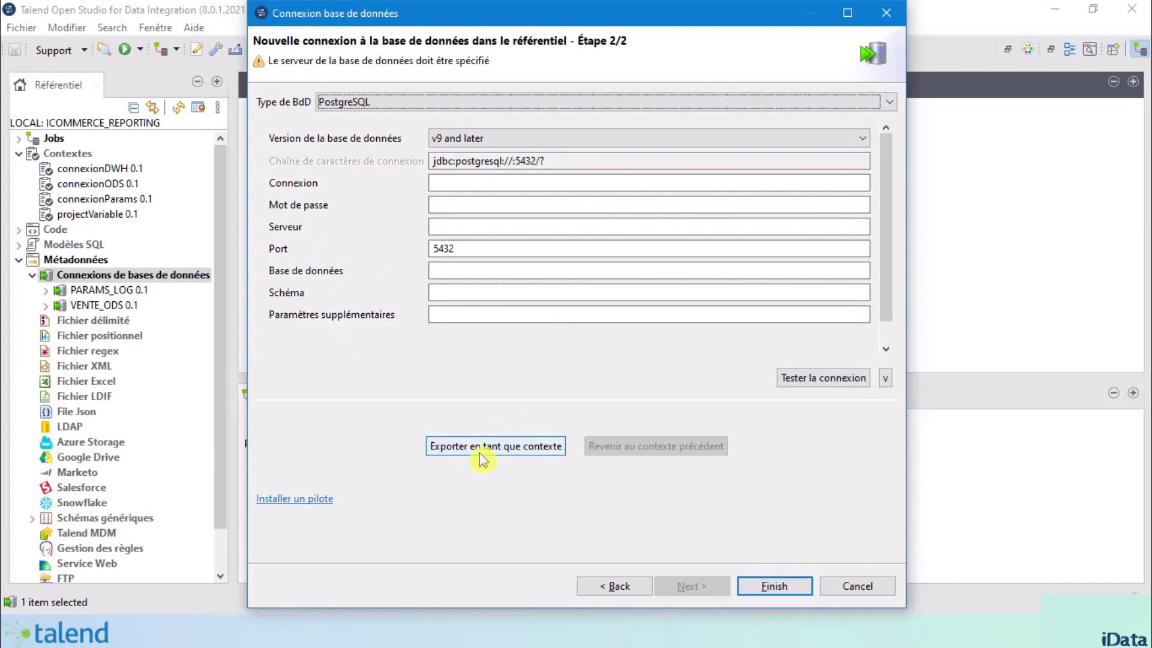
Step: Export the connection as a context, reusing the existing repository context group connexionDWH
left_click(491, 451)
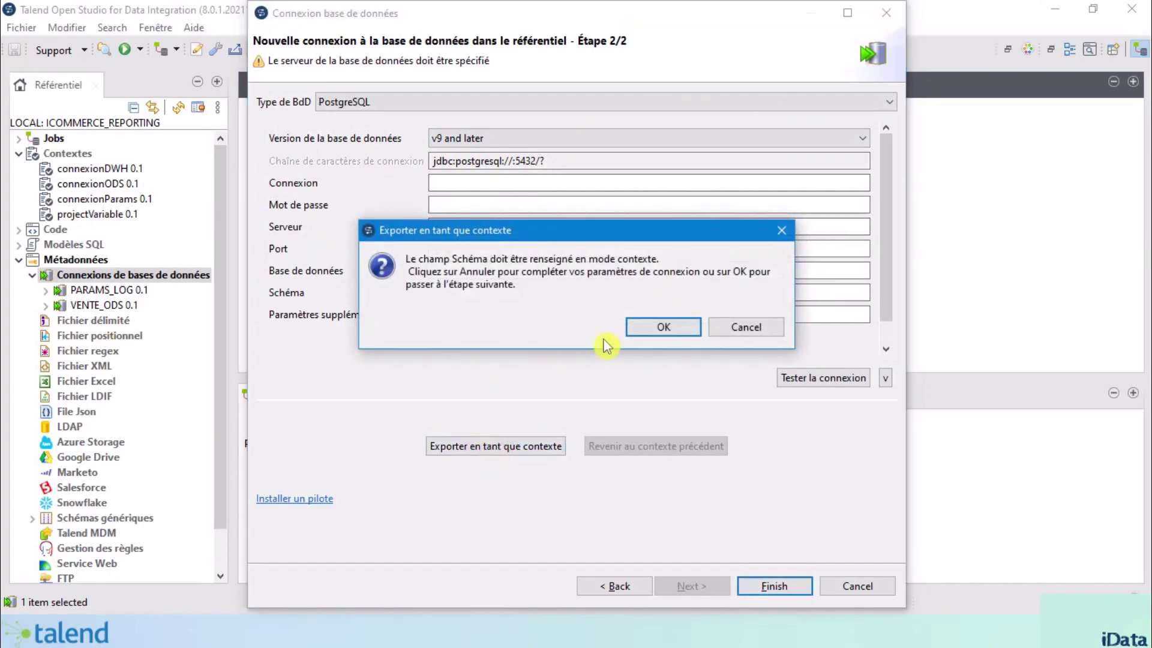
left_click(664, 329)
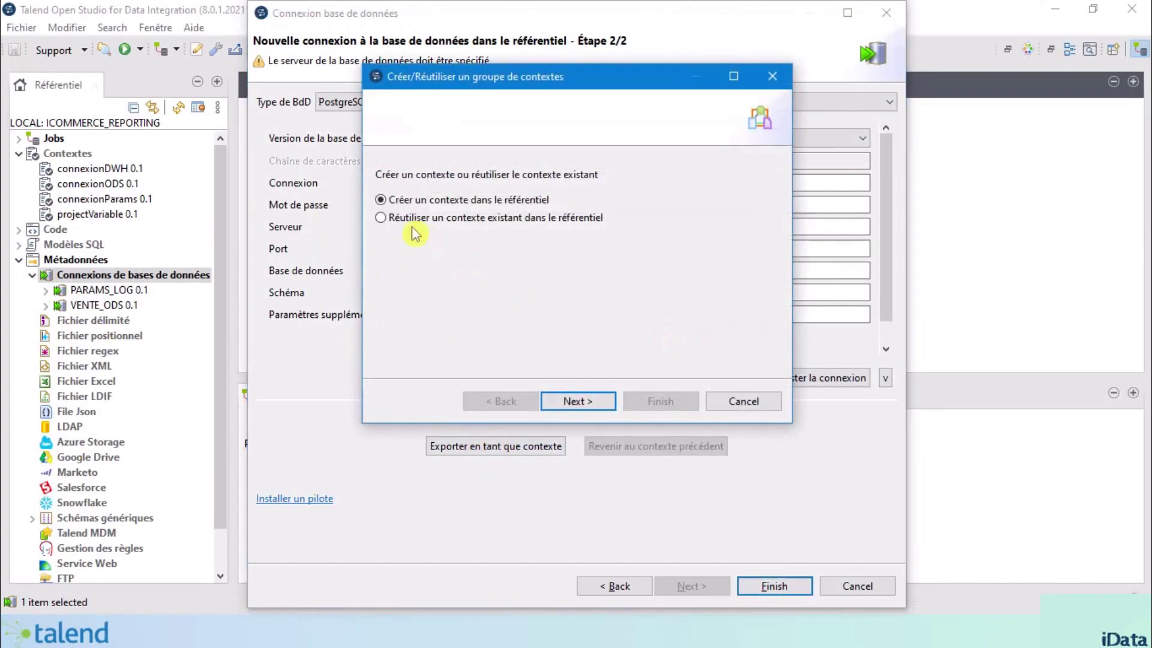
left_click(390, 221)
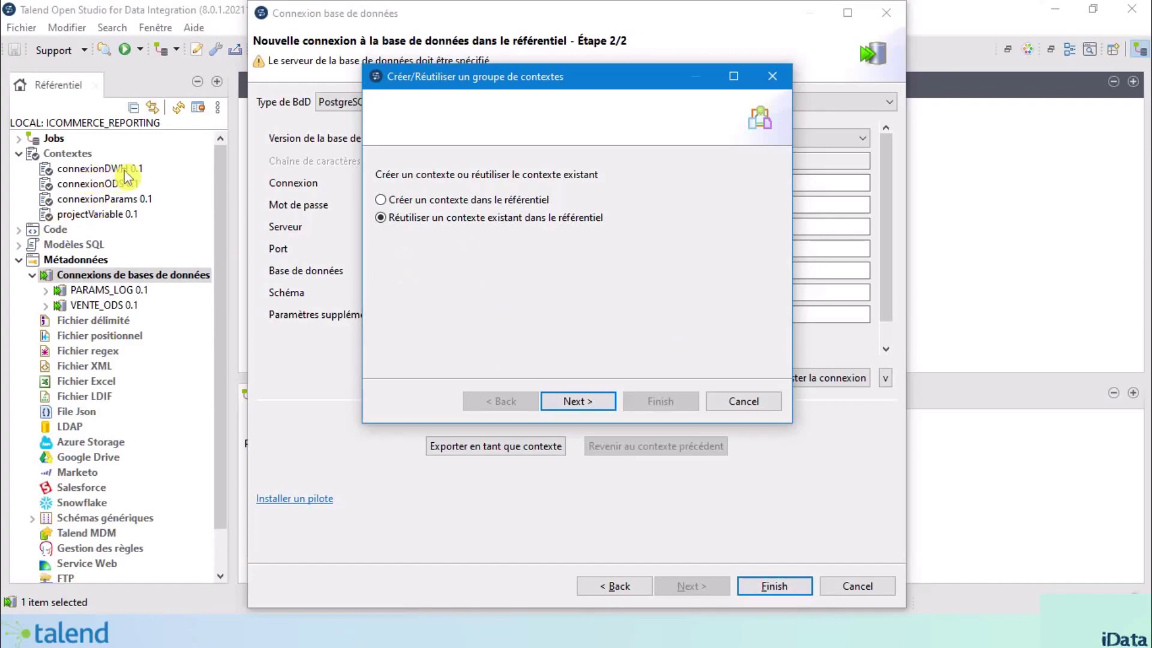
left_click(575, 403)
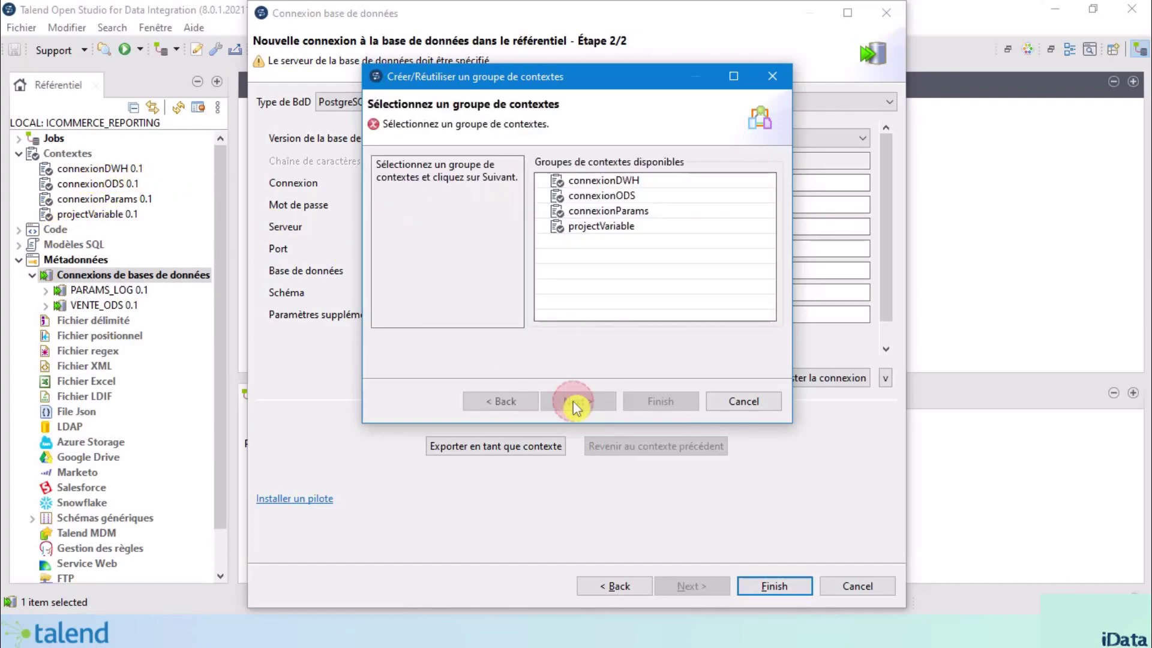
left_click(606, 184)
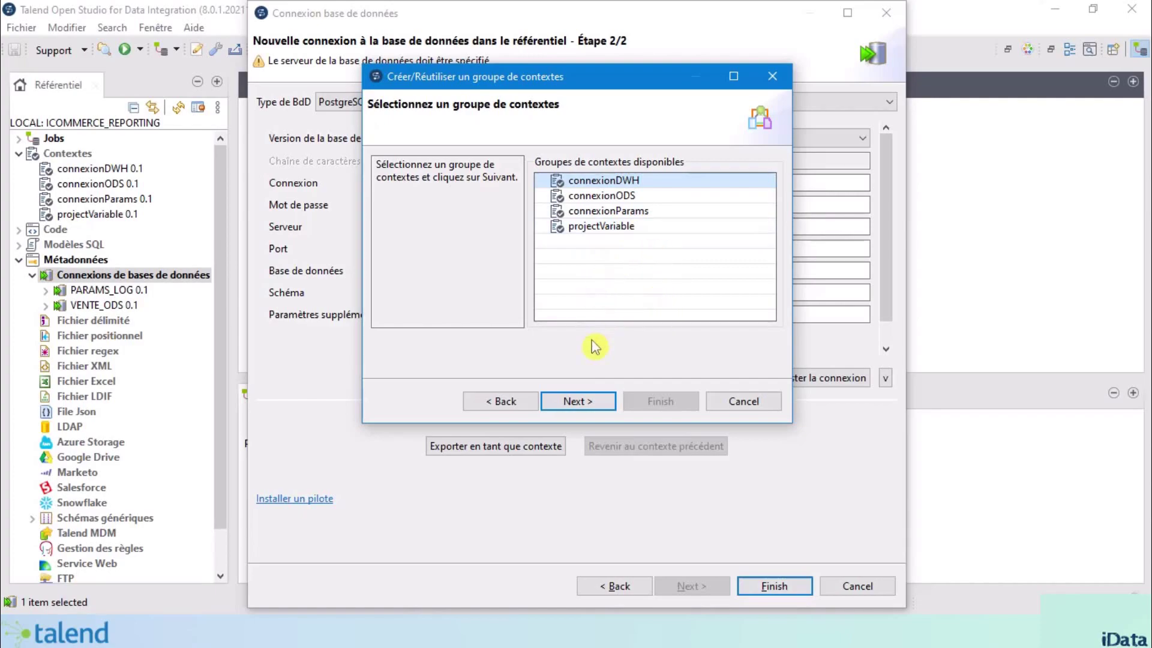
left_click(576, 403)
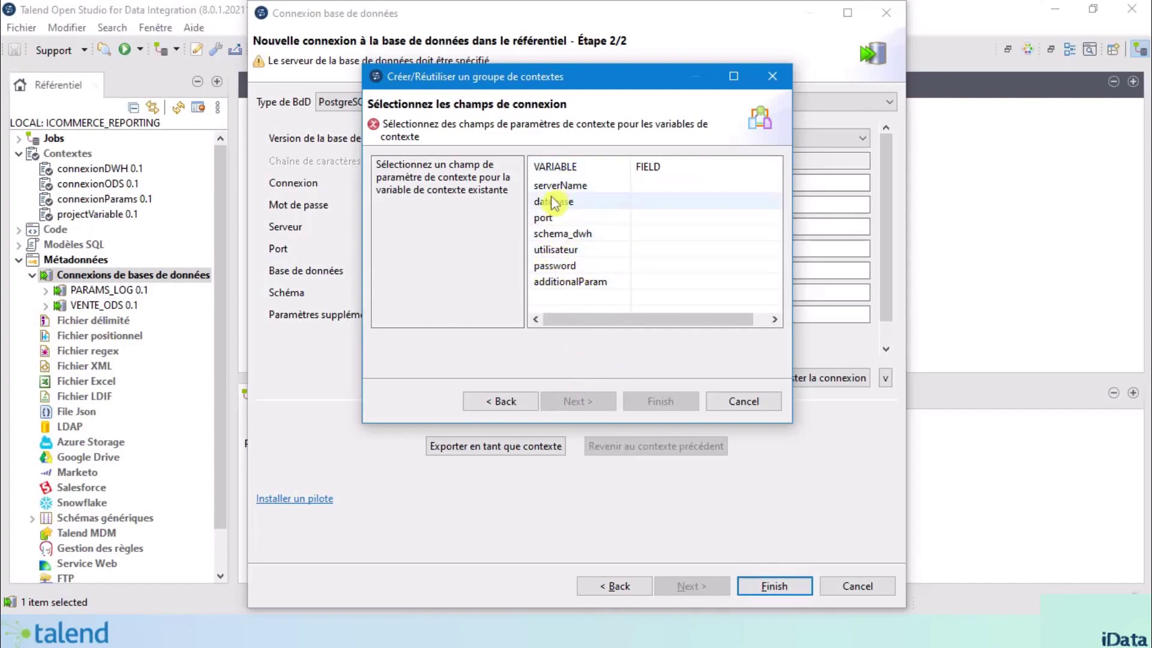
Step: Map the context variables serverName, database and port to the connection fields Server, Database and Port
left_click(680, 191)
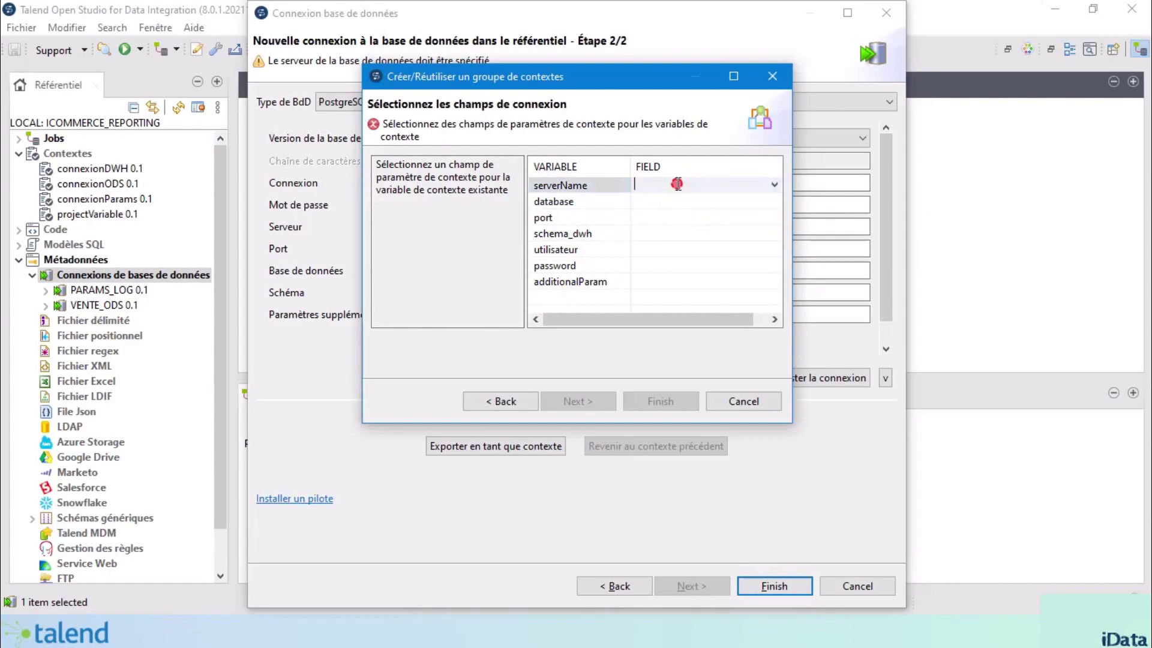
left_click(546, 188)
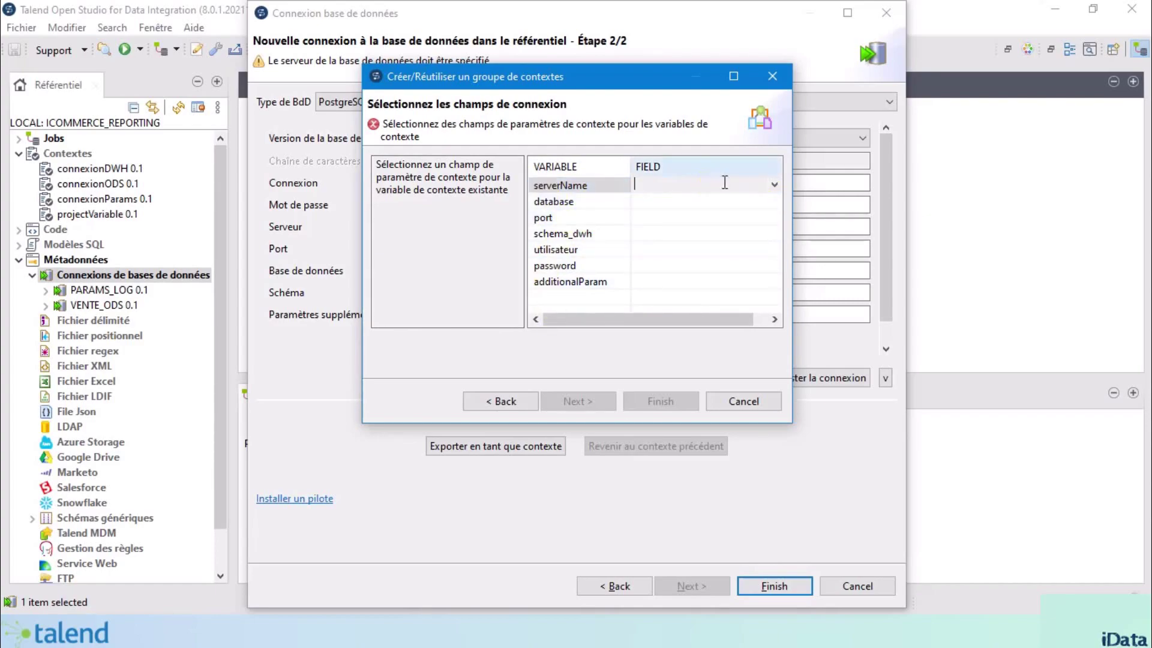
left_click(774, 186)
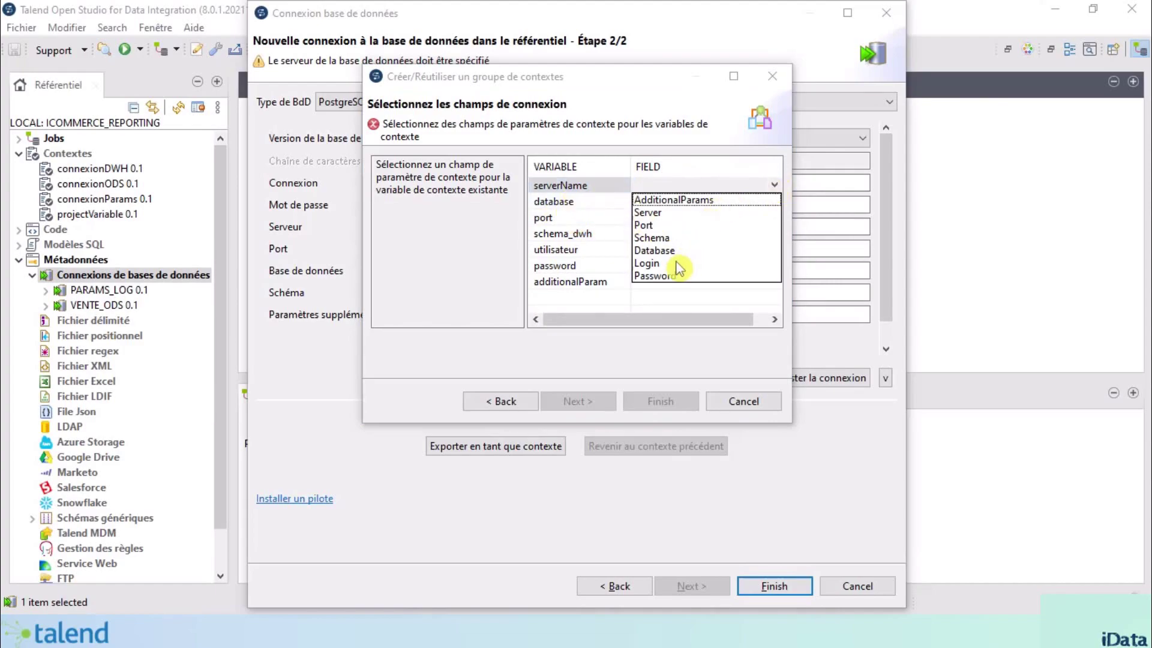
left_click(648, 213)
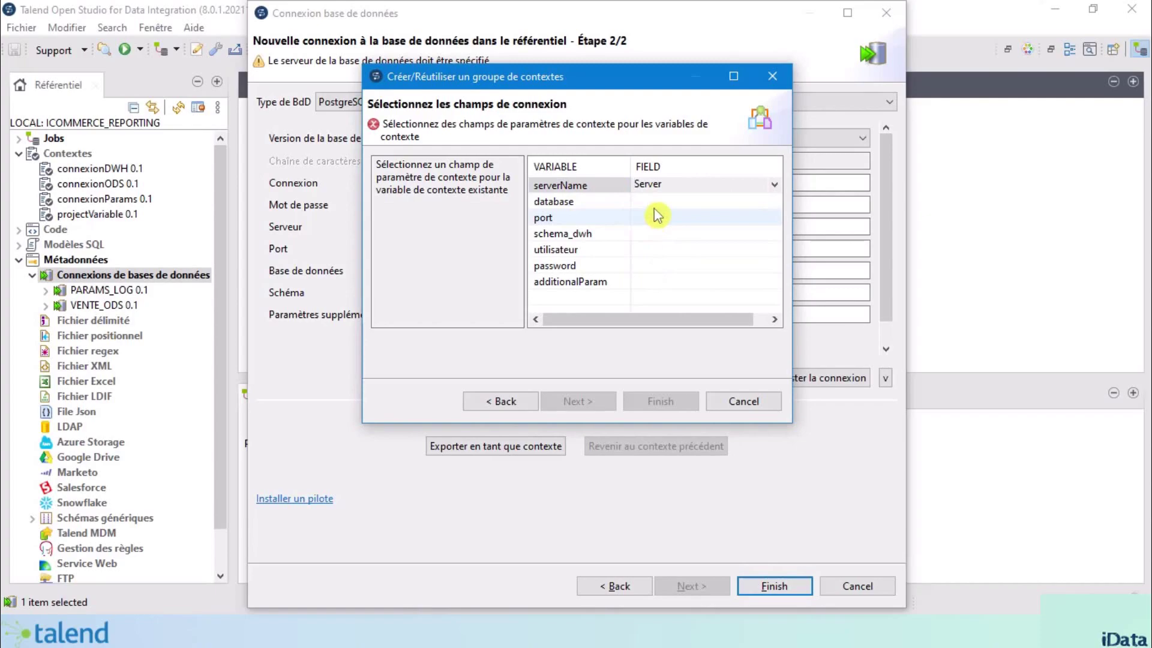
left_click(660, 202)
left_click(773, 202)
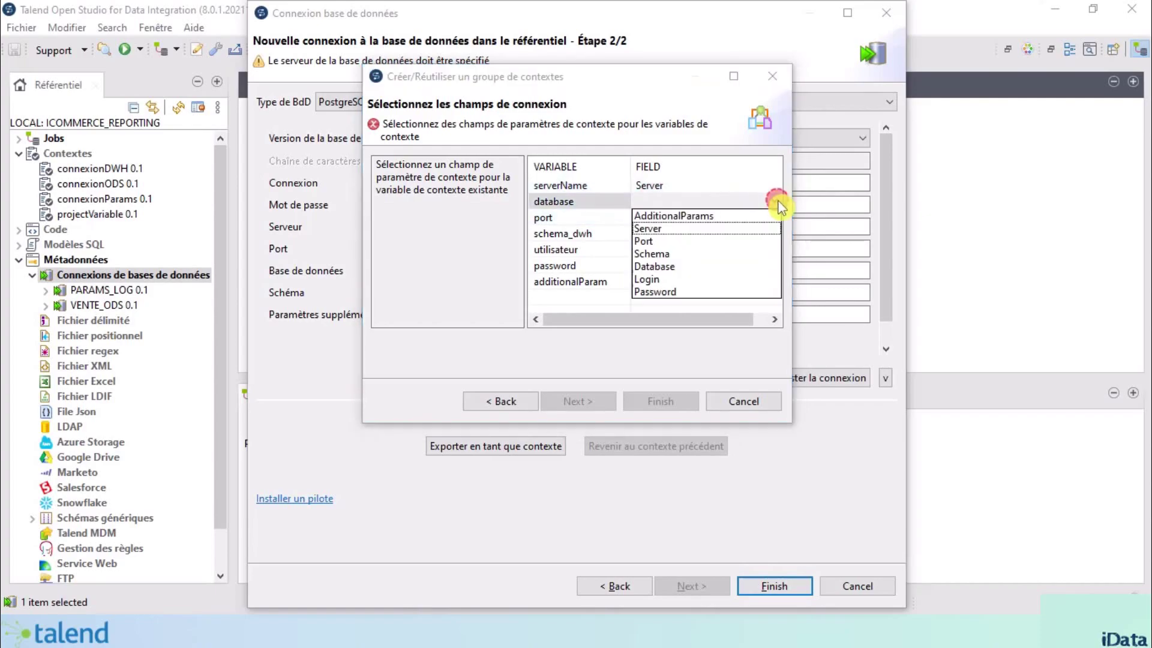
left_click(679, 268)
left_click(711, 218)
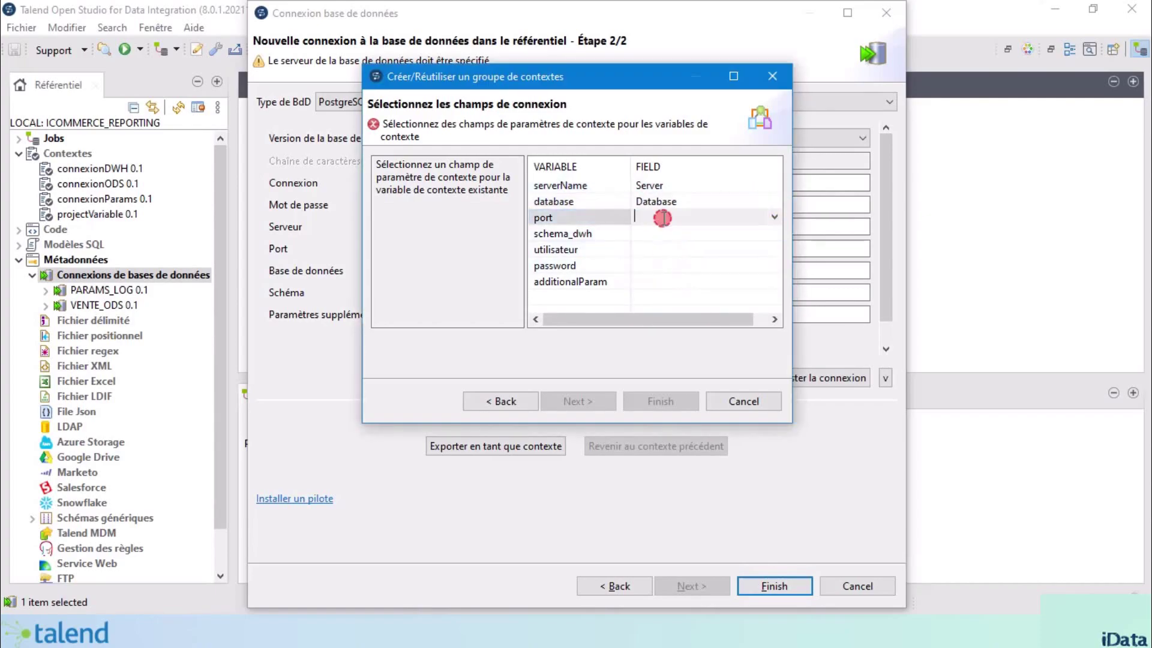
left_click(775, 218)
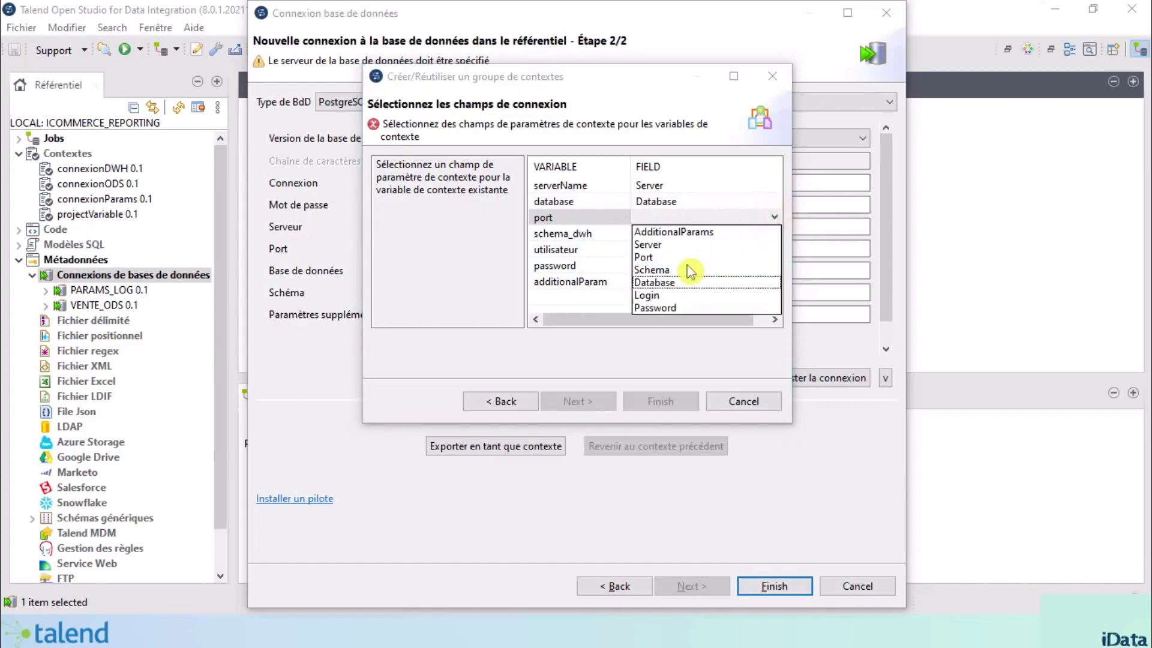
left_click(667, 258)
Step: Map the context variable schema_dwh to the Schema field and utilisateur to the Login field
left_click(667, 238)
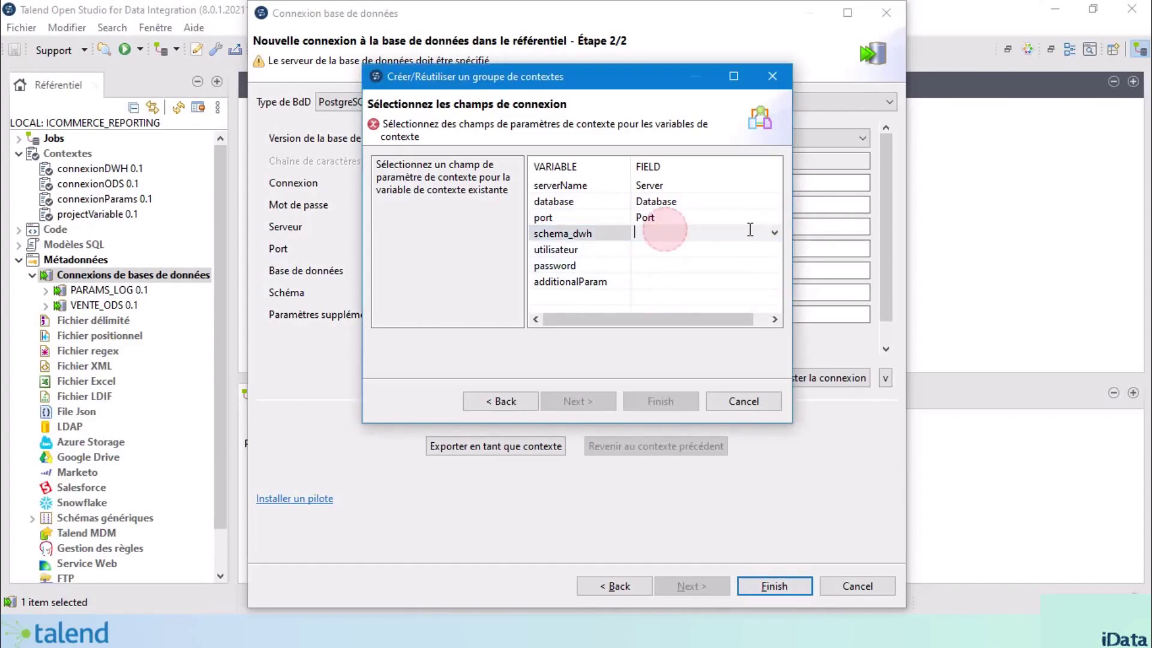
left_click(774, 232)
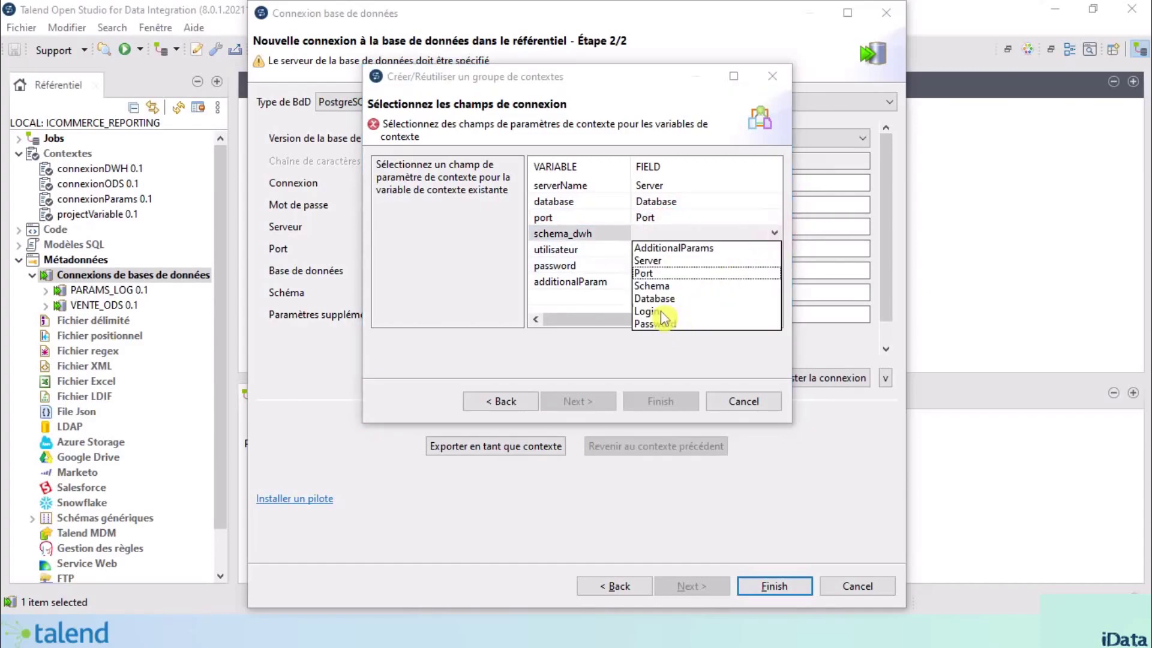
left_click(669, 284)
left_click(669, 250)
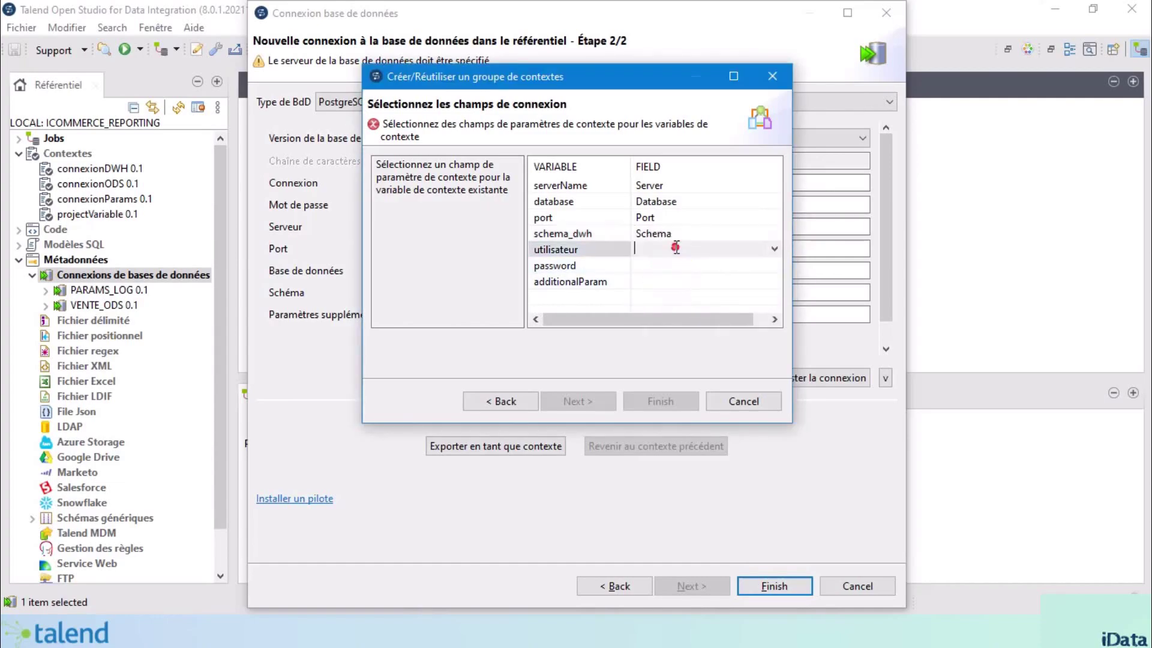
left_click(774, 249)
left_click(664, 327)
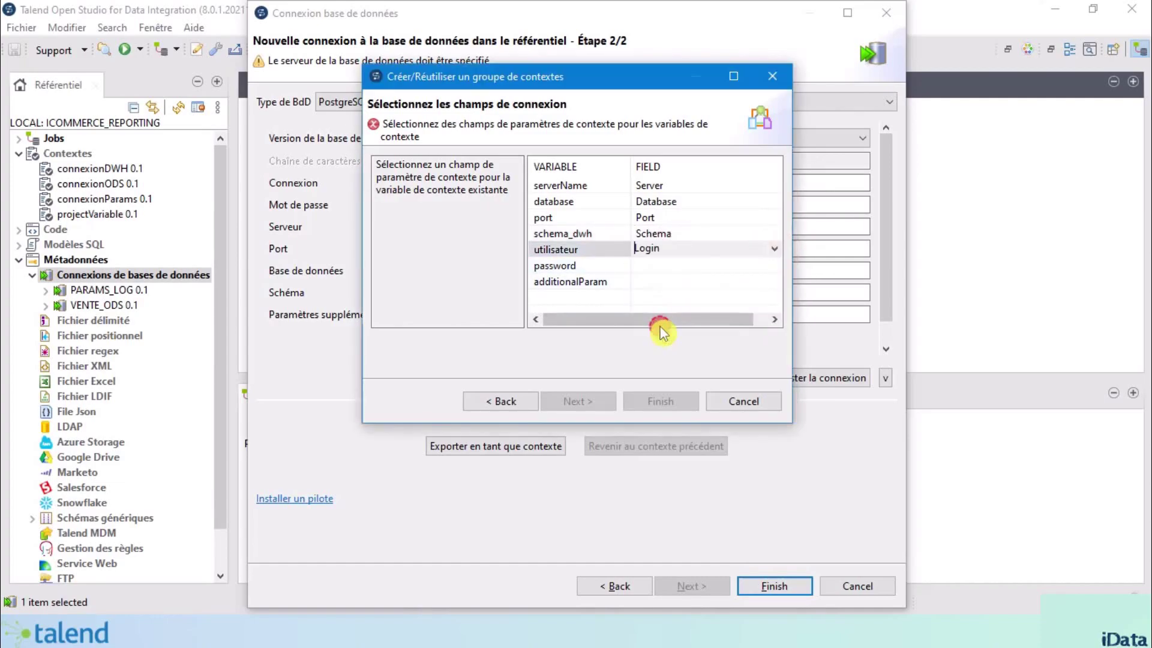
Step: Map password to the Password field and additionalParam to AdditionalParams, completing the connection's context mapping
left_click(676, 267)
left_click(776, 267)
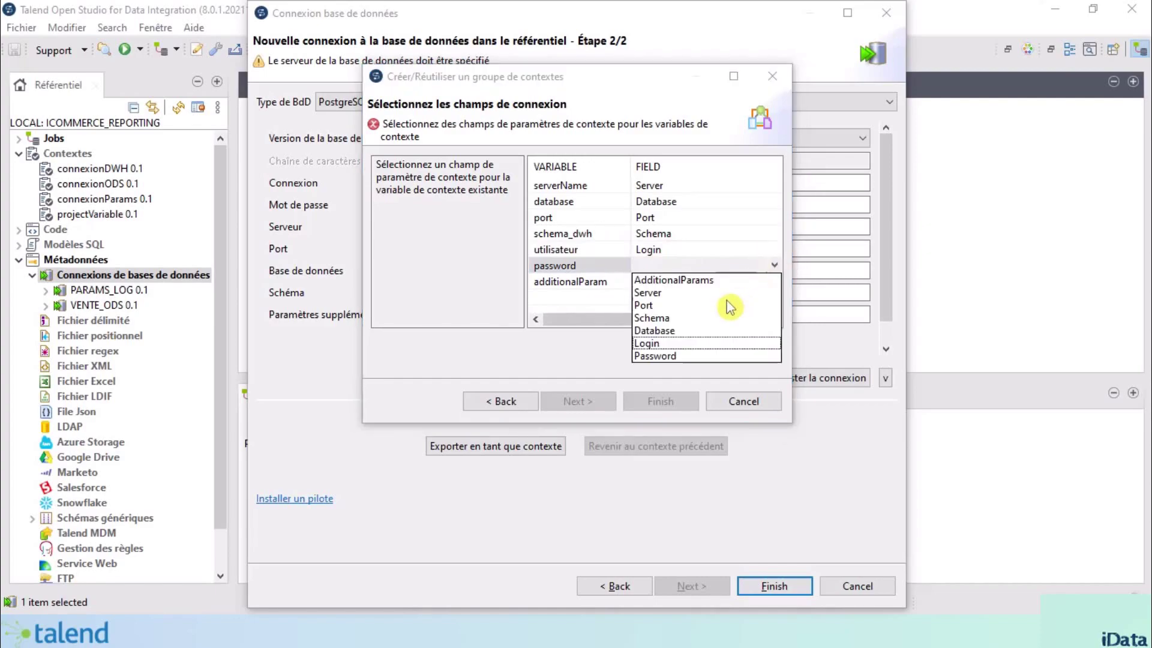
left_click(661, 360)
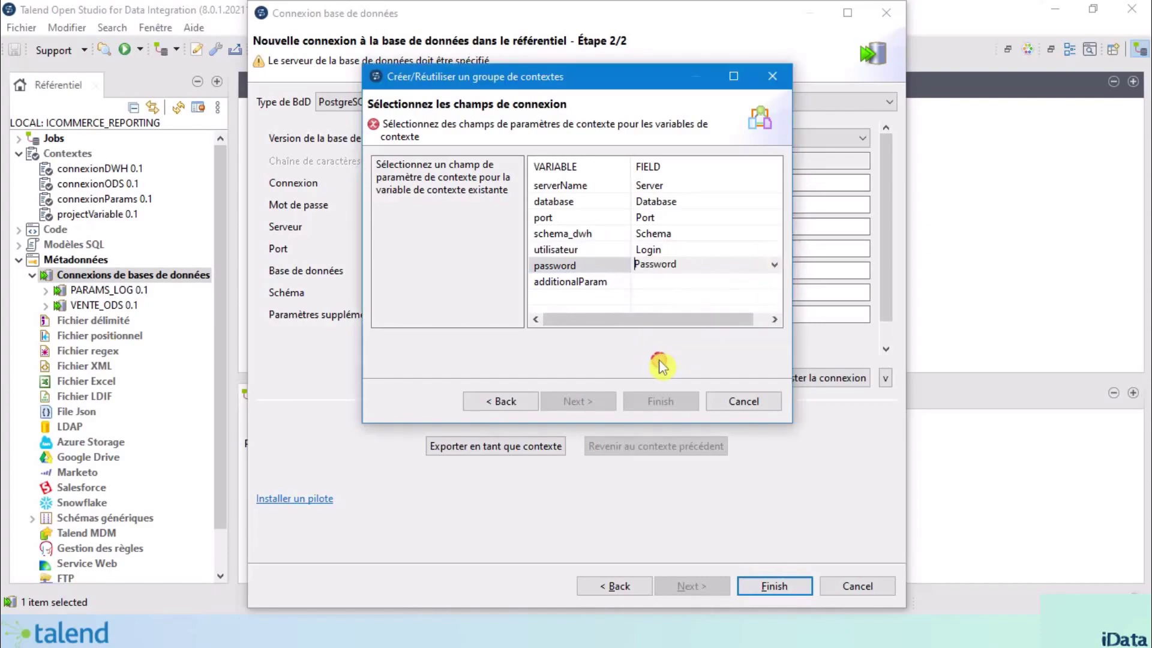
left_click(688, 287)
left_click(774, 282)
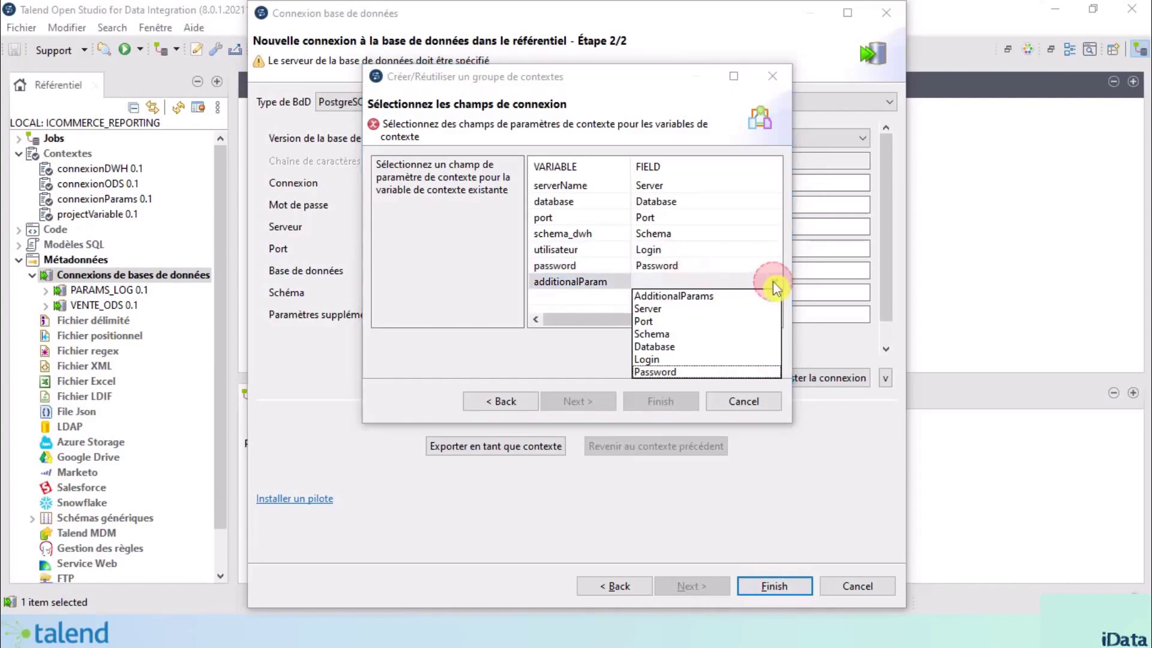
left_click(698, 297)
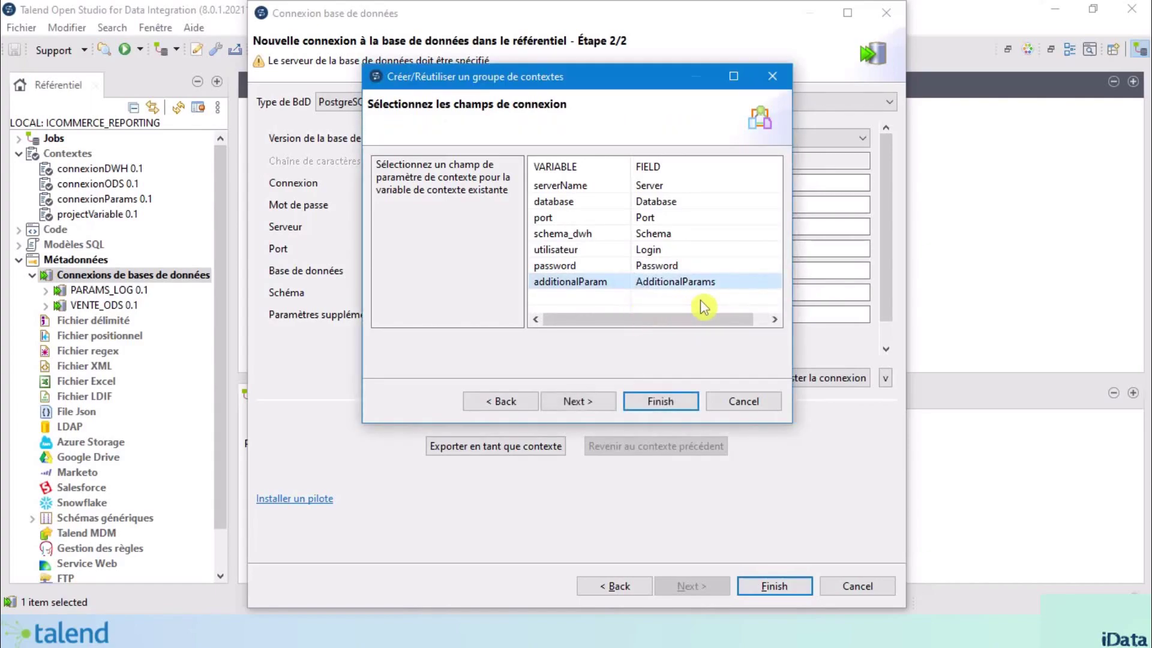
left_click(658, 402)
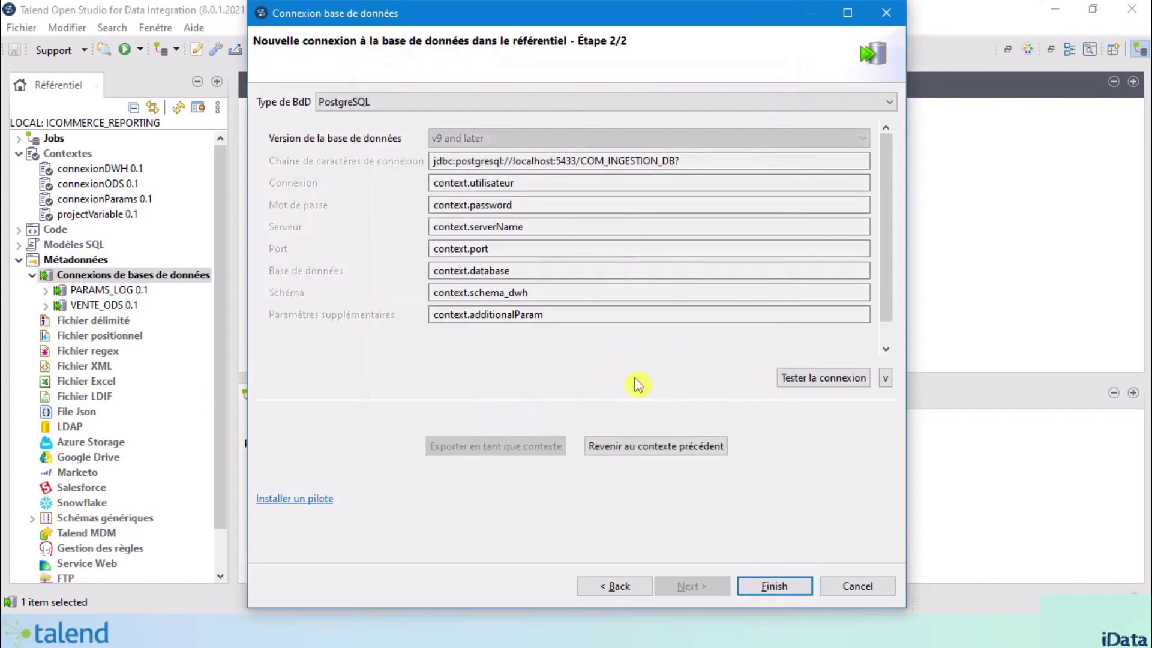
Step: Test the context-based VENTE_DWH connection and save it in the repository
left_click(826, 381)
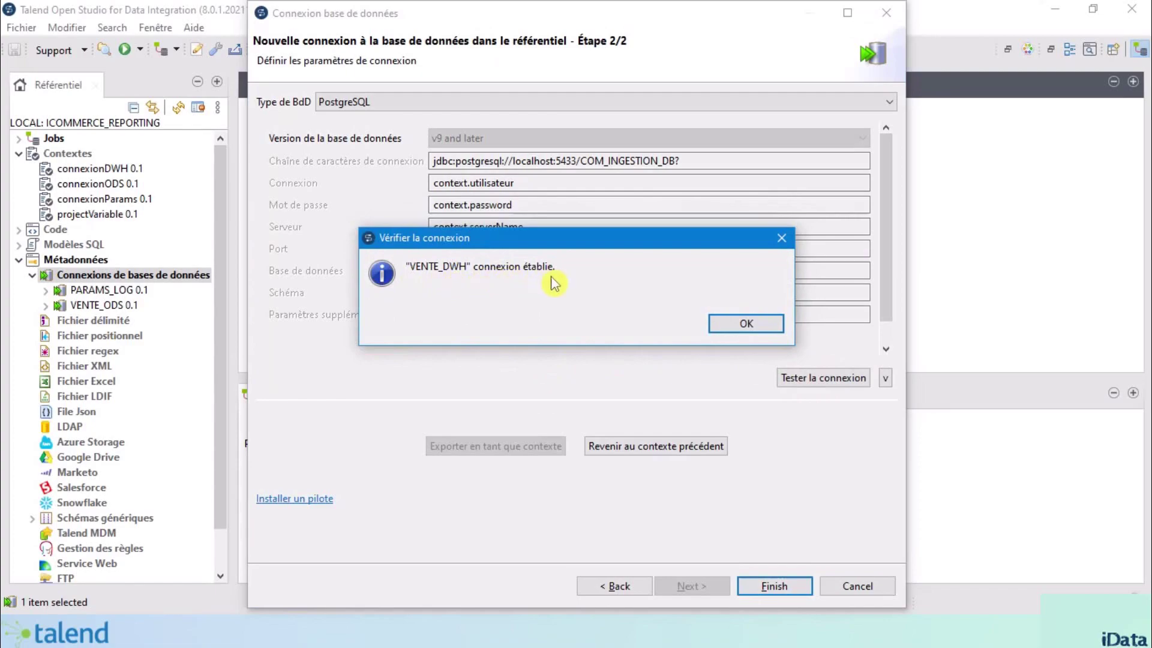
left_click(755, 326)
left_click(775, 587)
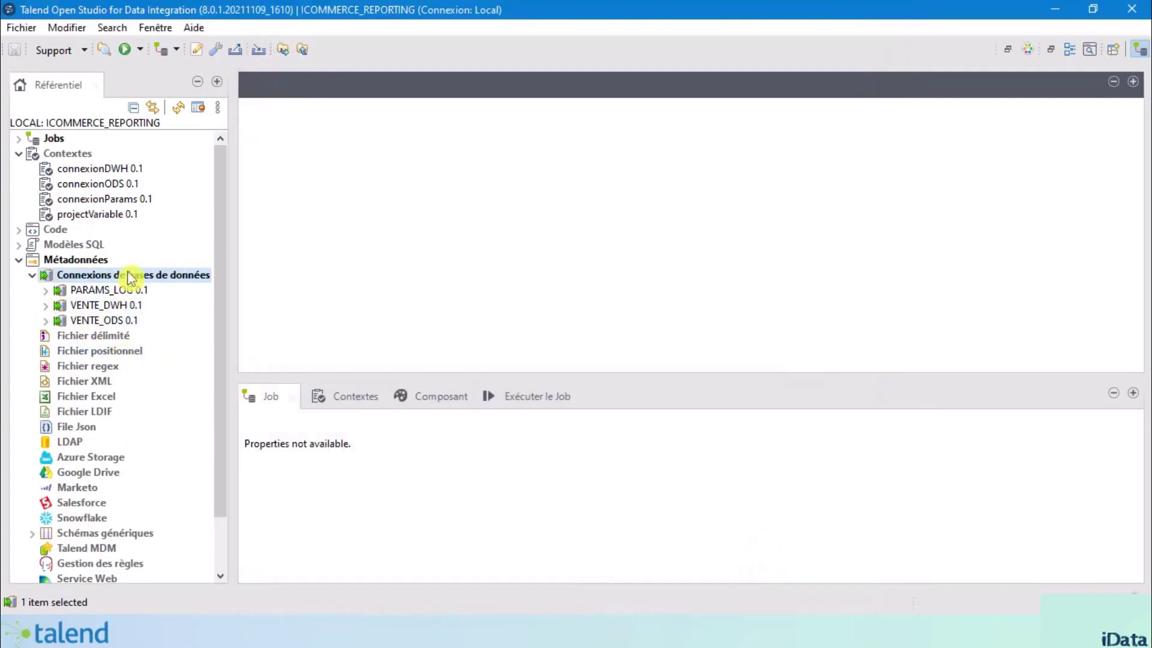
Step: Retrieve the VENTE_DWH table schemas from COM_INGESTION_DB, selecting DIM_CALENDRIER, DIM_CLIENT, DIM_PRODUIT and FAIT_VENTE
left_click(114, 306)
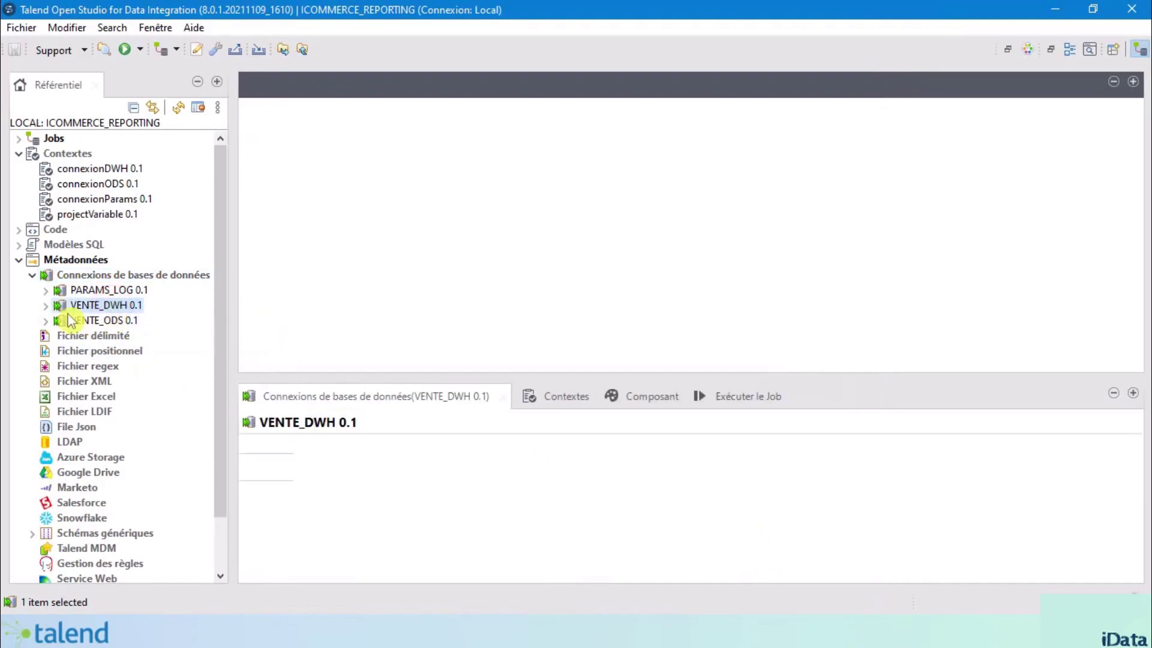
right_click(117, 310)
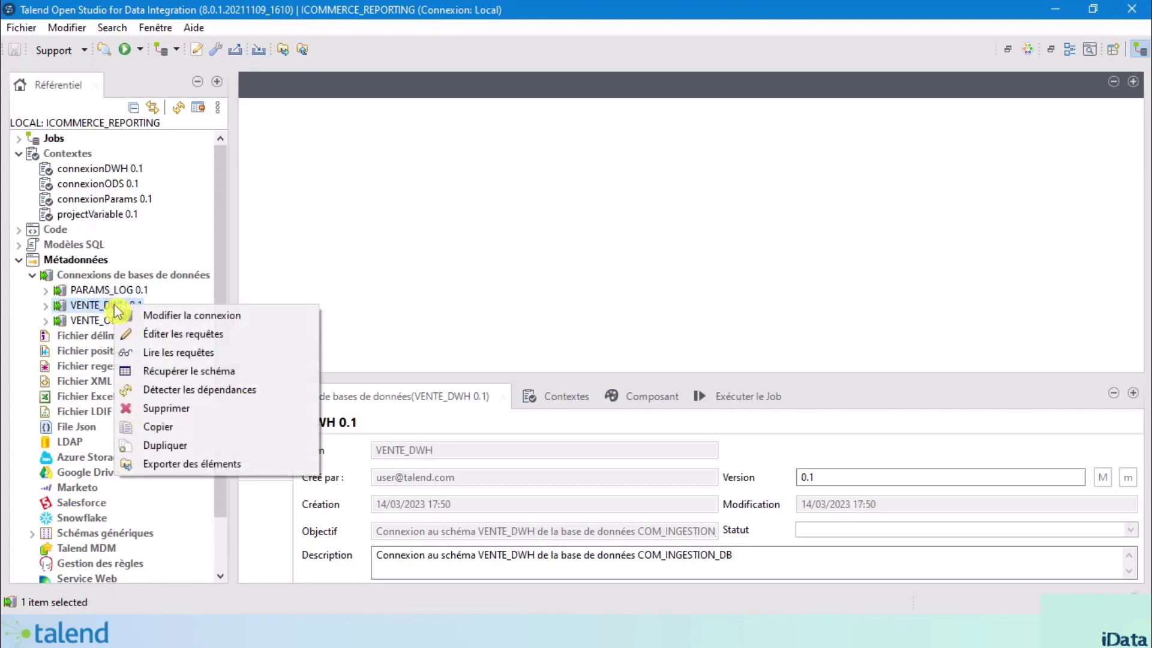
left_click(229, 376)
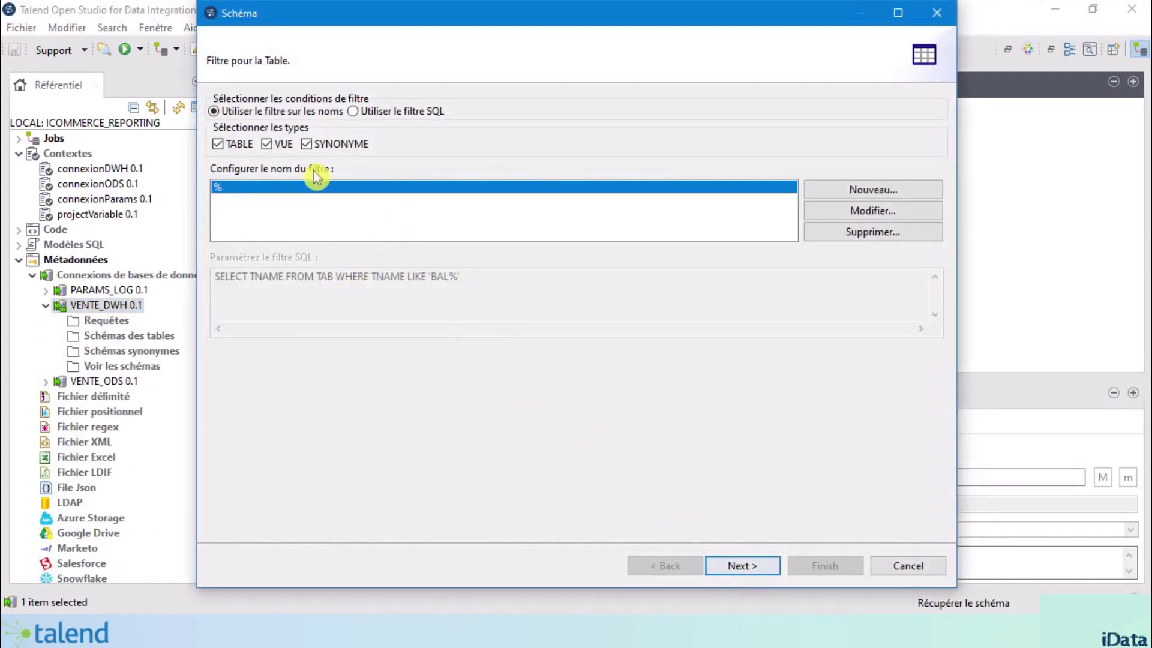
left_click(733, 567)
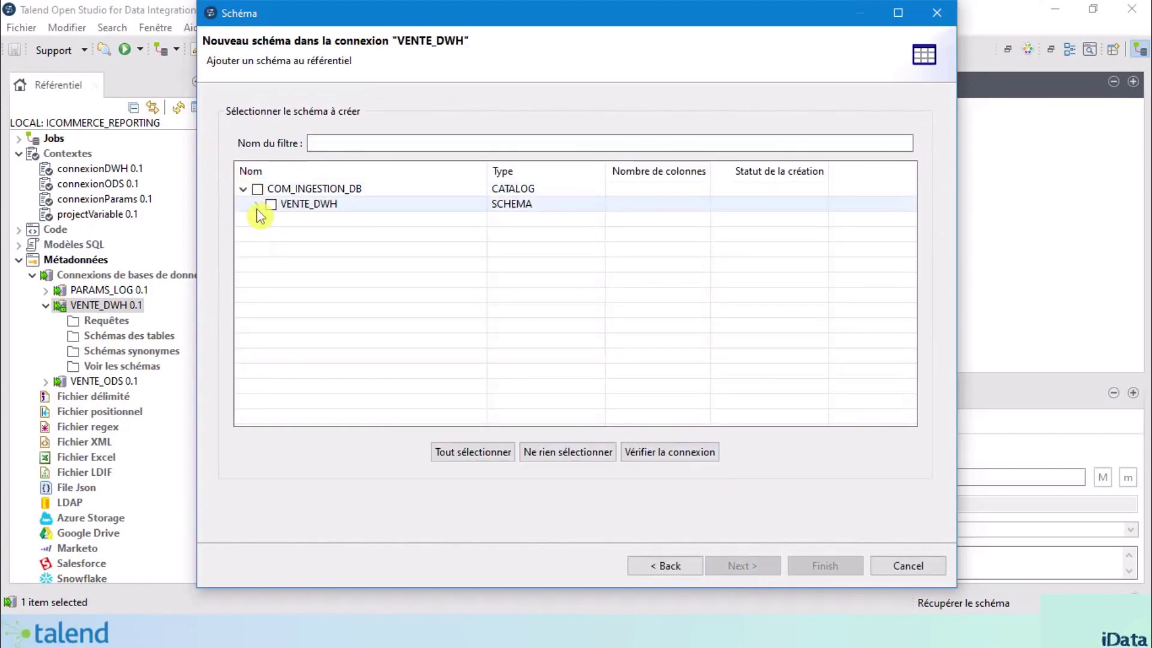
left_click(256, 204)
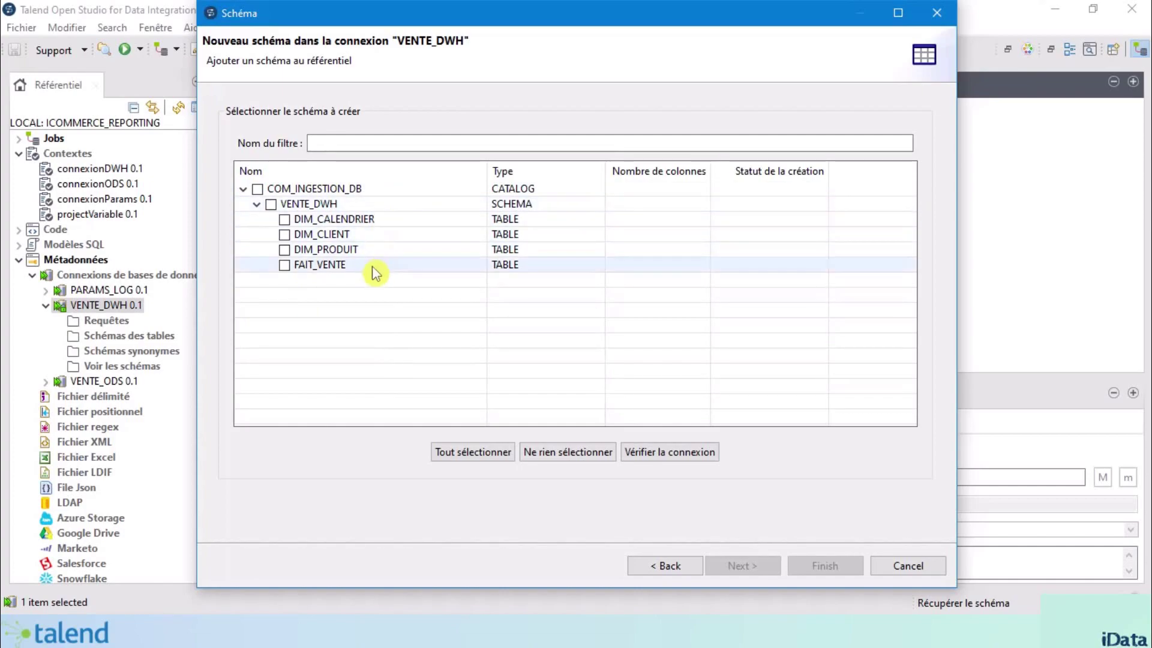
left_click(258, 189)
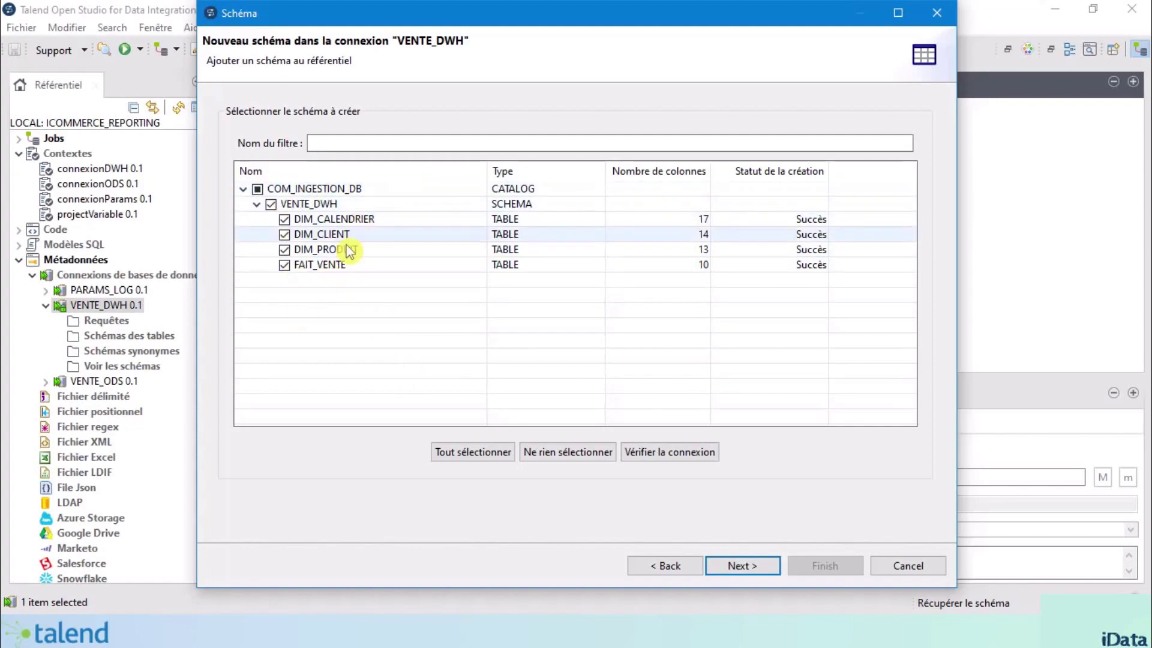
left_click(737, 565)
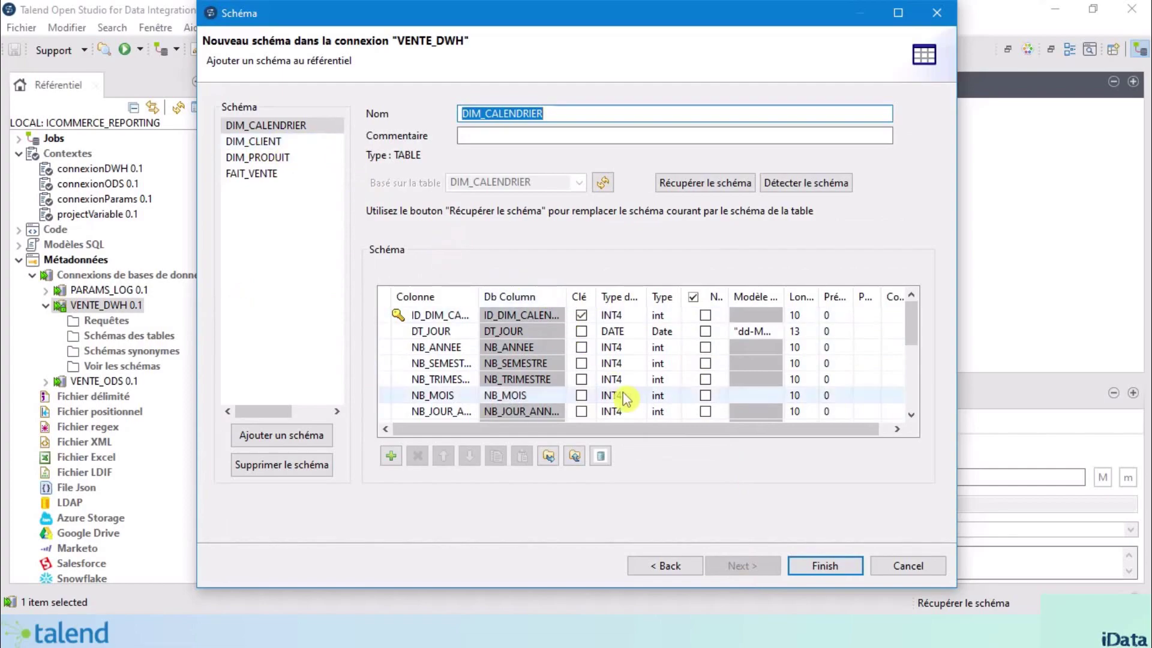
Step: Set the date pattern of DT_INSERTION and DT_MISE_A_JOUR in the DIM_CLIENT schema to "dd-MM-yyyy HH:mm:ss"
scroll(651, 378, "down", 5)
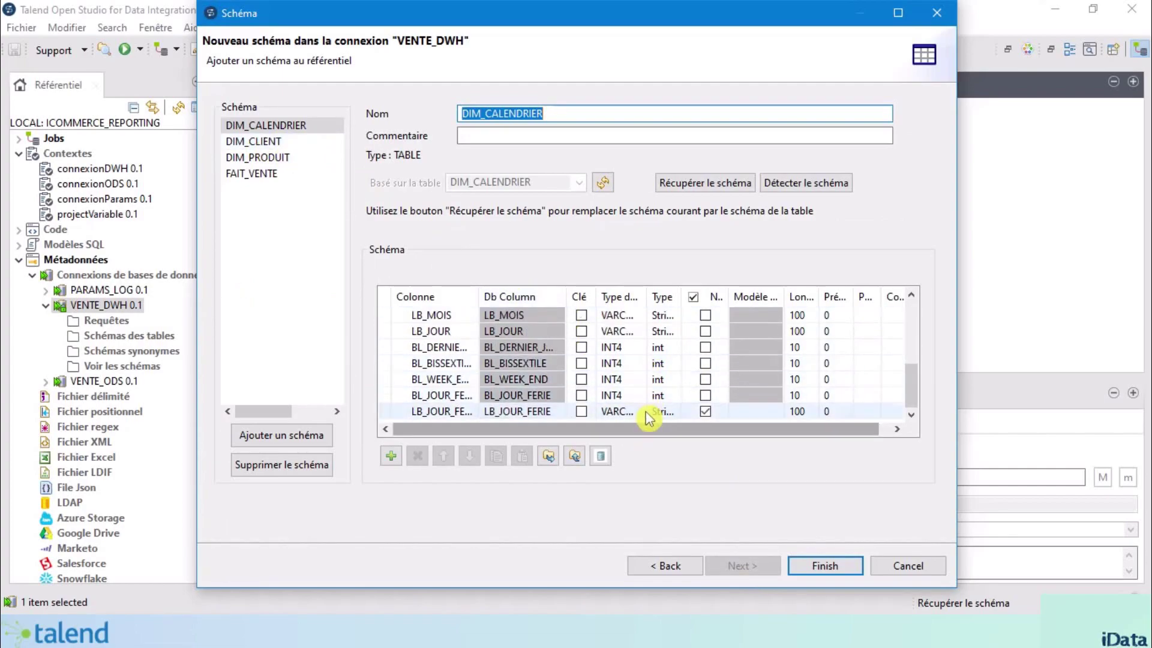
left_click(278, 144)
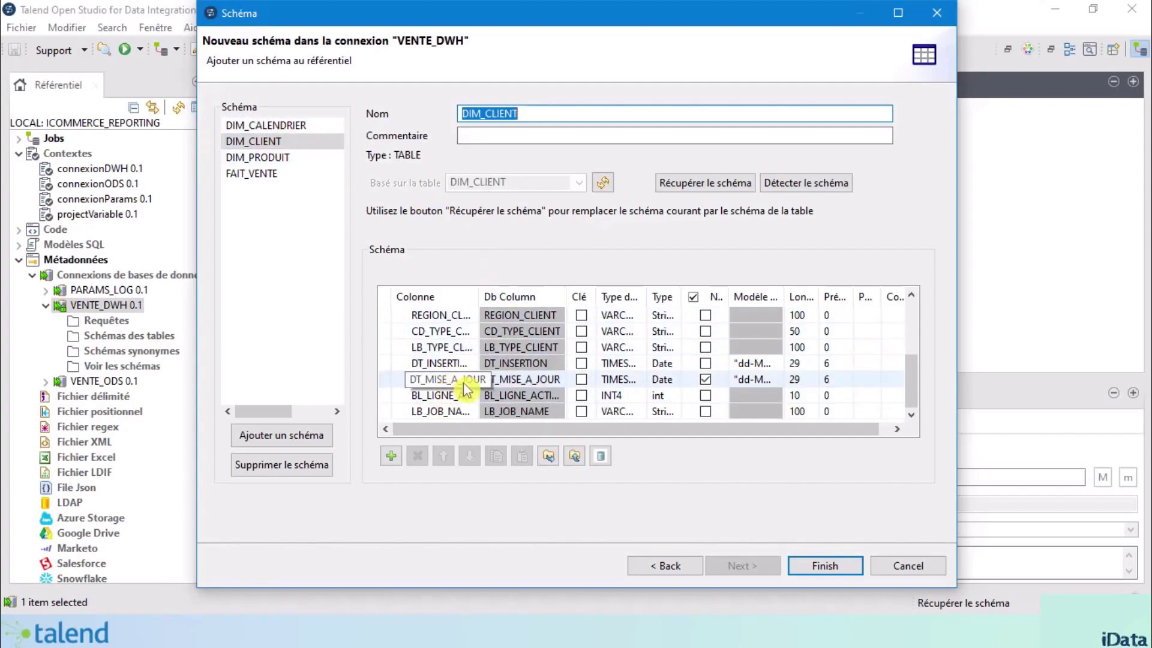
double_click(784, 296)
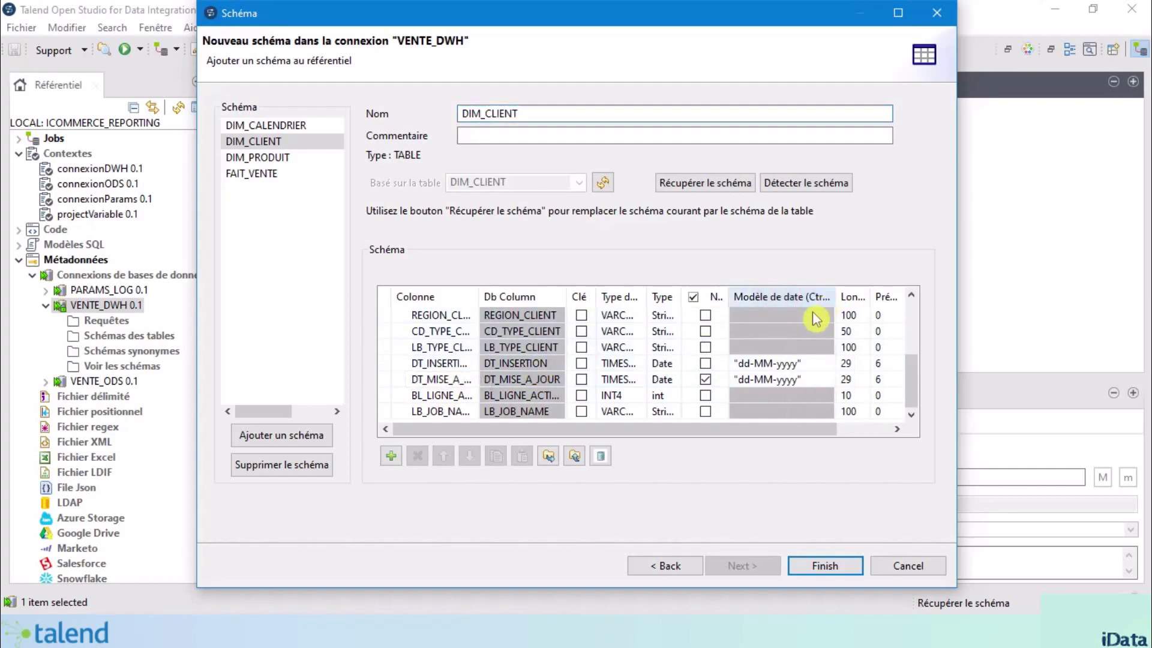
left_click(778, 363)
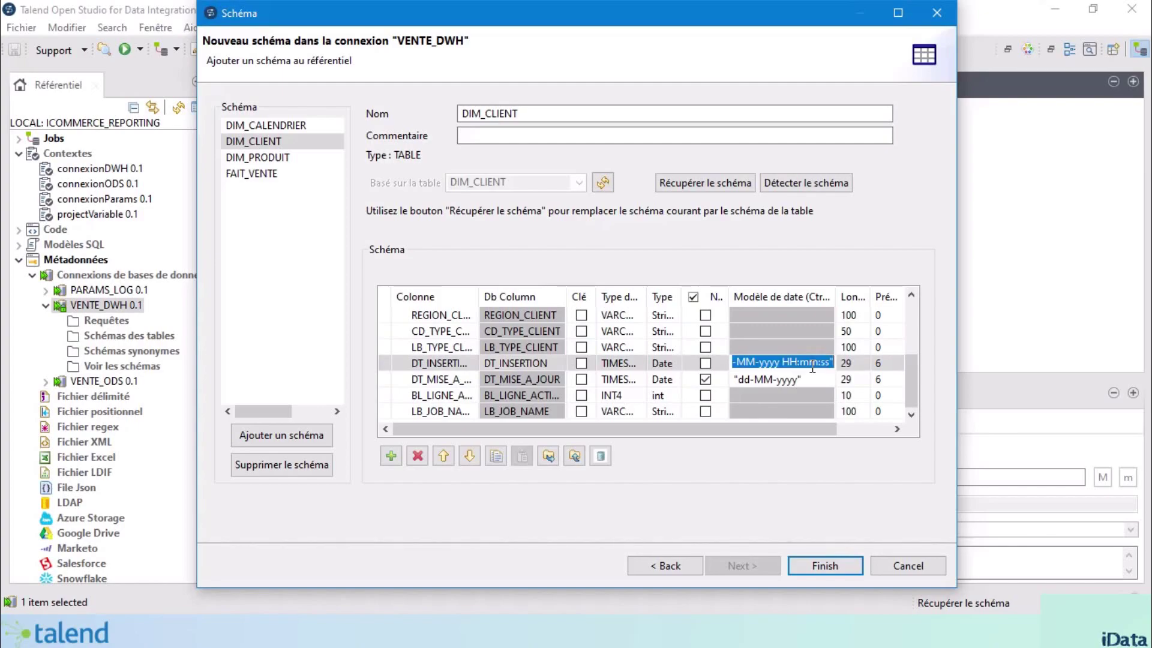
left_click(774, 379)
type("\"dd-MM-yyyy HH:mm:ss\"")
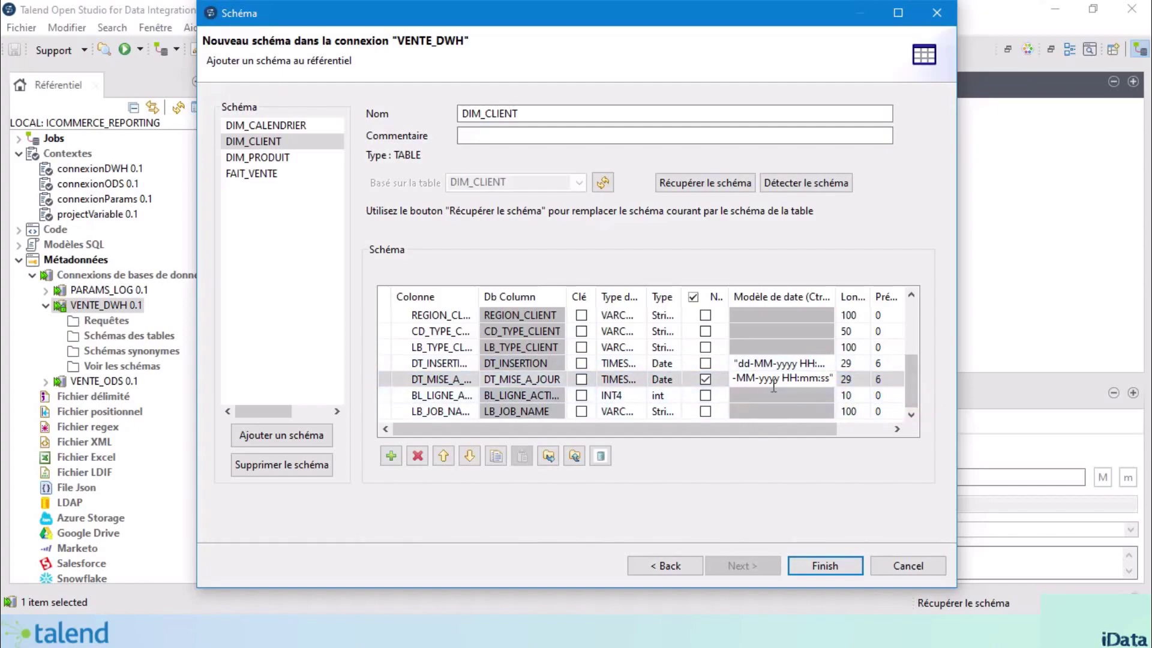
left_click(253, 141)
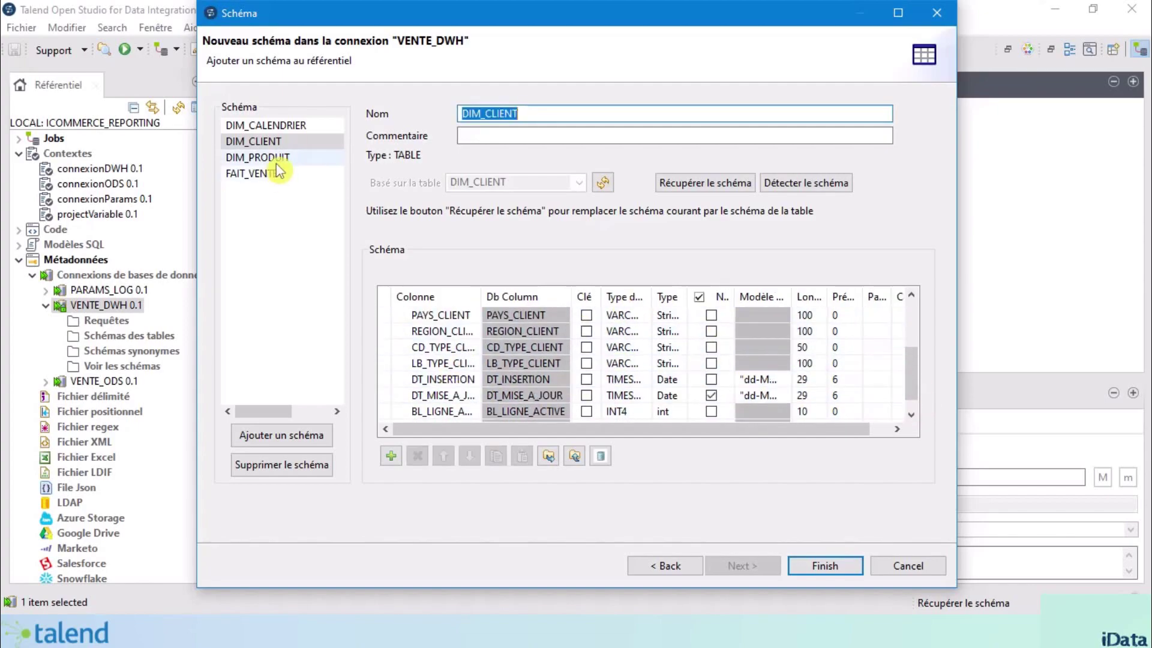
Step: Set the date pattern of DT_INSERTION and DT_MISE_A_JOUR in the DIM_PRODUIT schema to "dd-MM-yyyy HH:mm:ss"
left_click(281, 157)
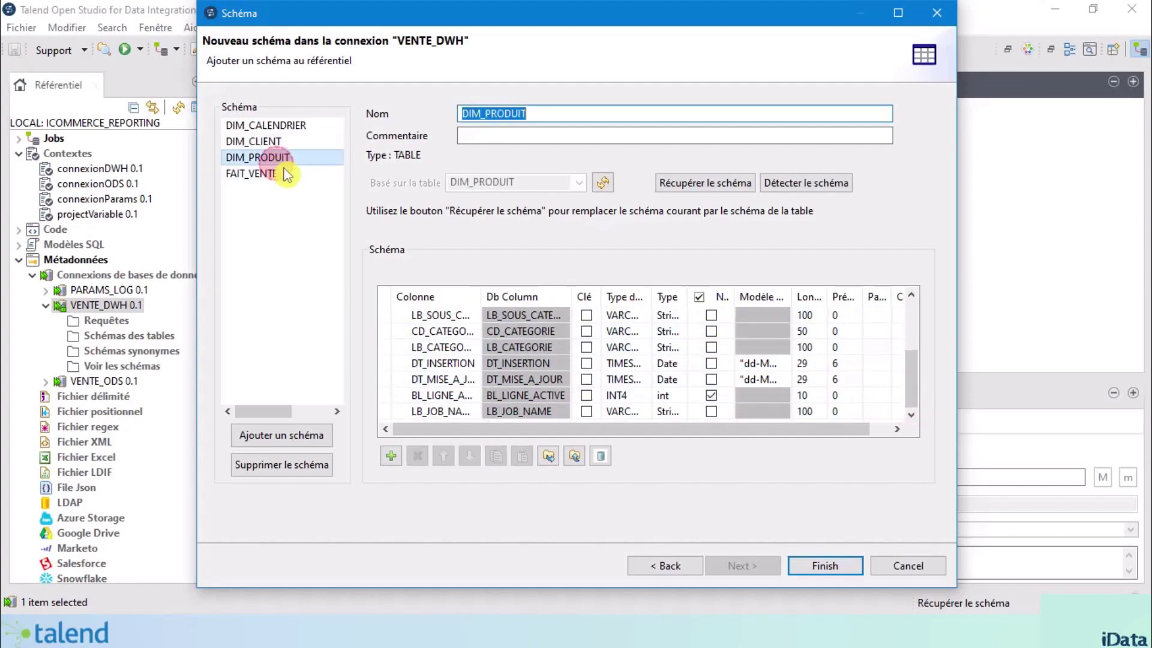
left_click(758, 363)
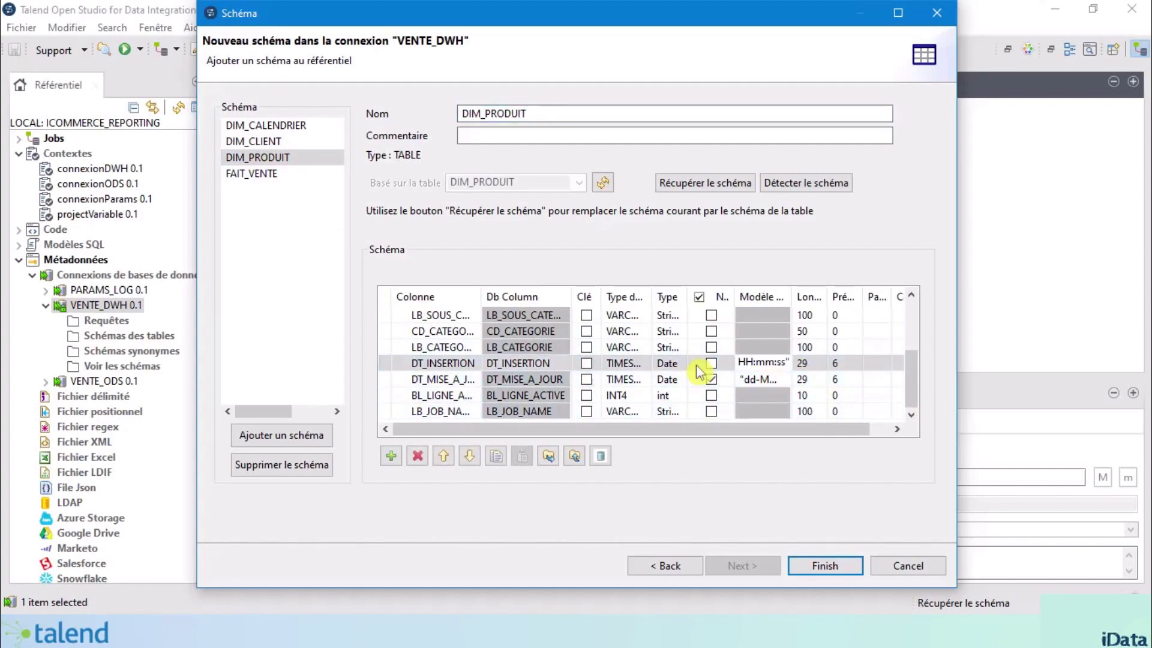
left_click(757, 378)
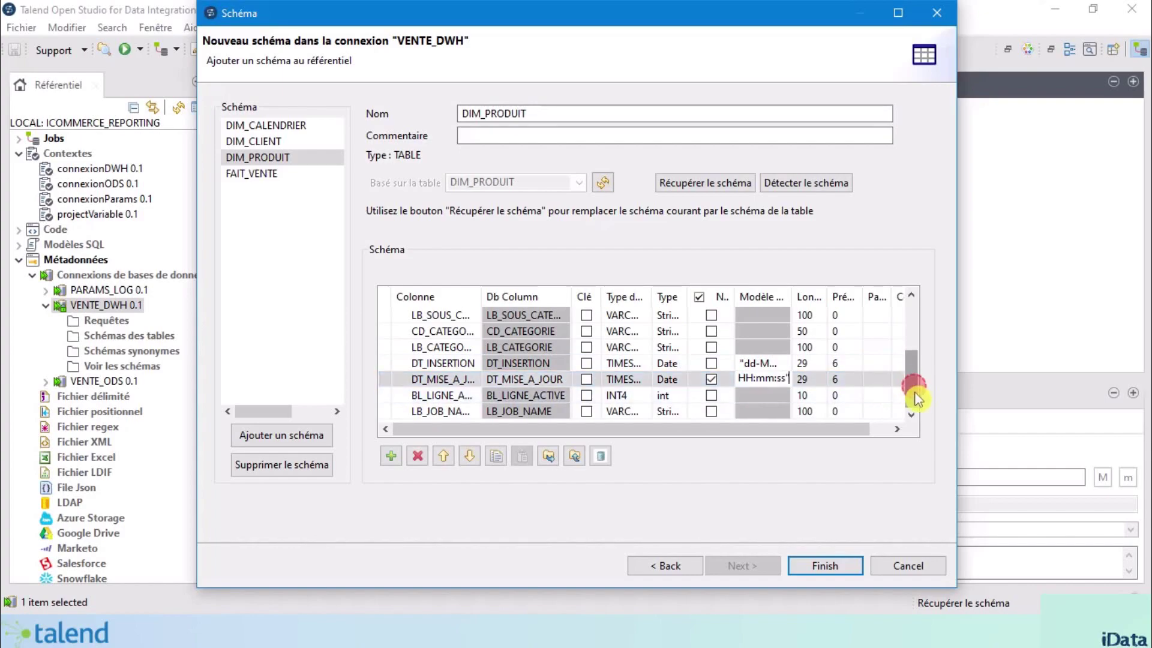
Step: Set the date pattern of DT_INSERTION in the FAIT_VENTE schema to "dd-MM-yyyy HH:mm:ss"
left_click(282, 174)
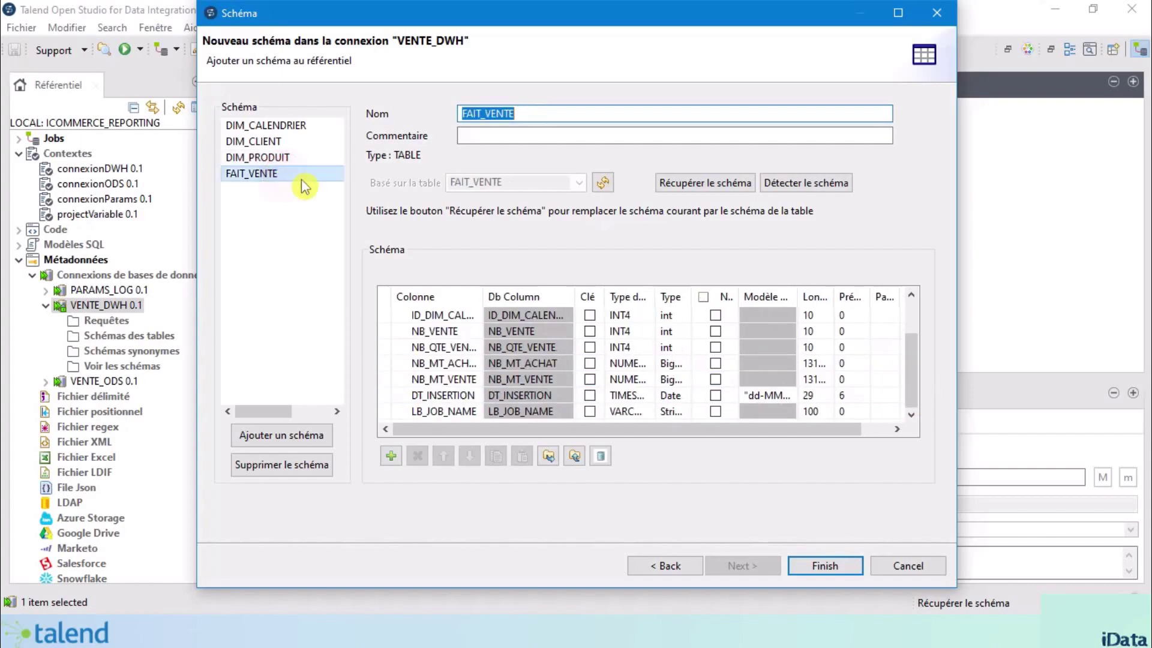
left_click(757, 393)
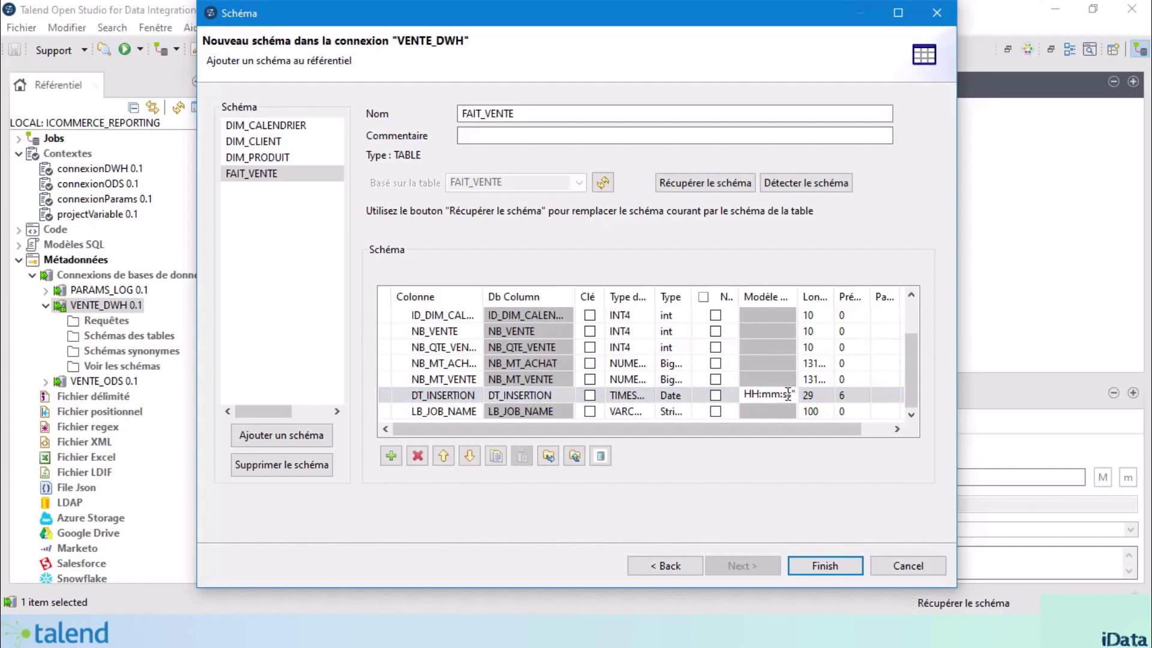
left_click(443, 363)
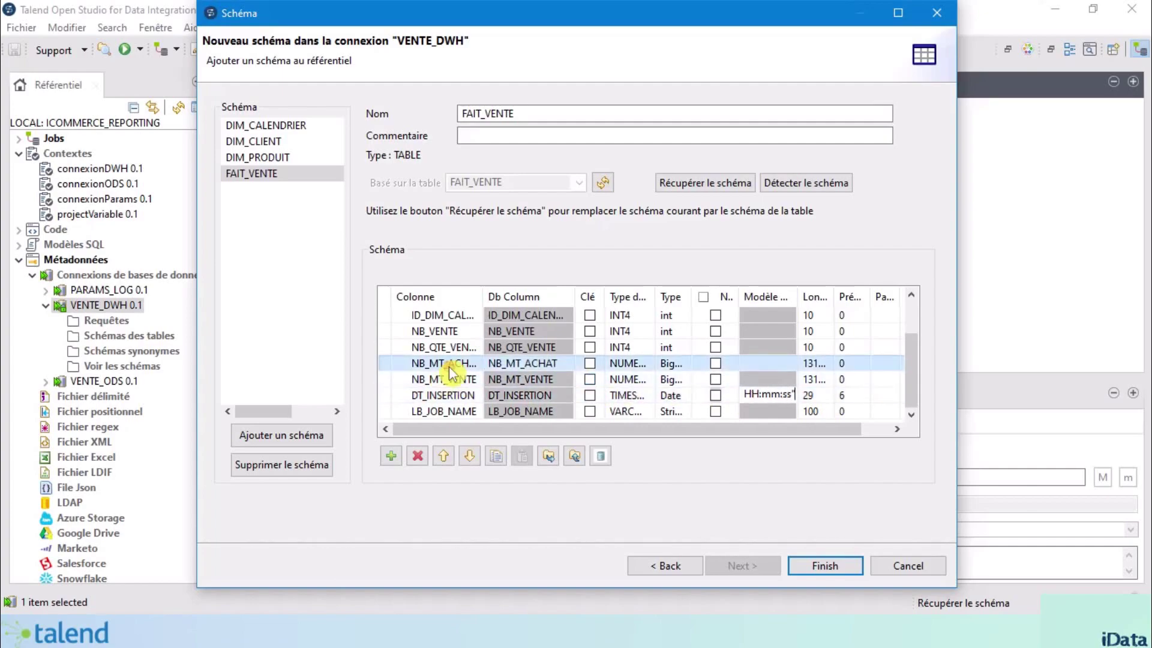
Step: Set the type of NB_MT_ACHAT and NB_MT_VENTE in the FAIT_VENTE schema to double | Double and save the retrieved schemas
left_click(446, 380)
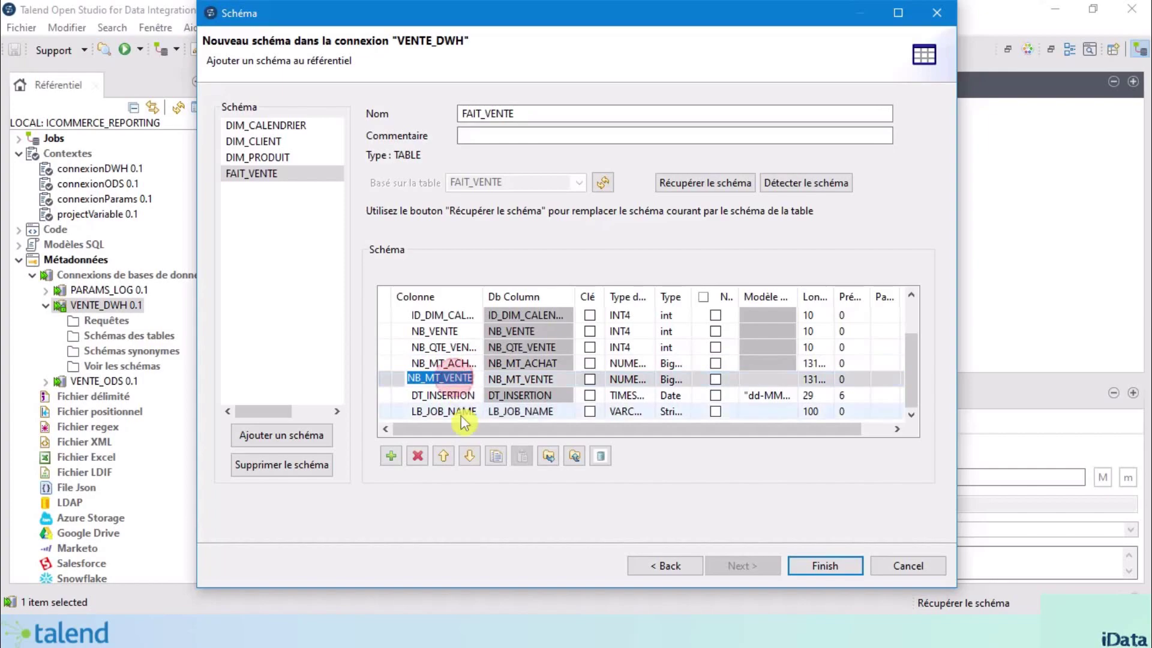
left_click(671, 363)
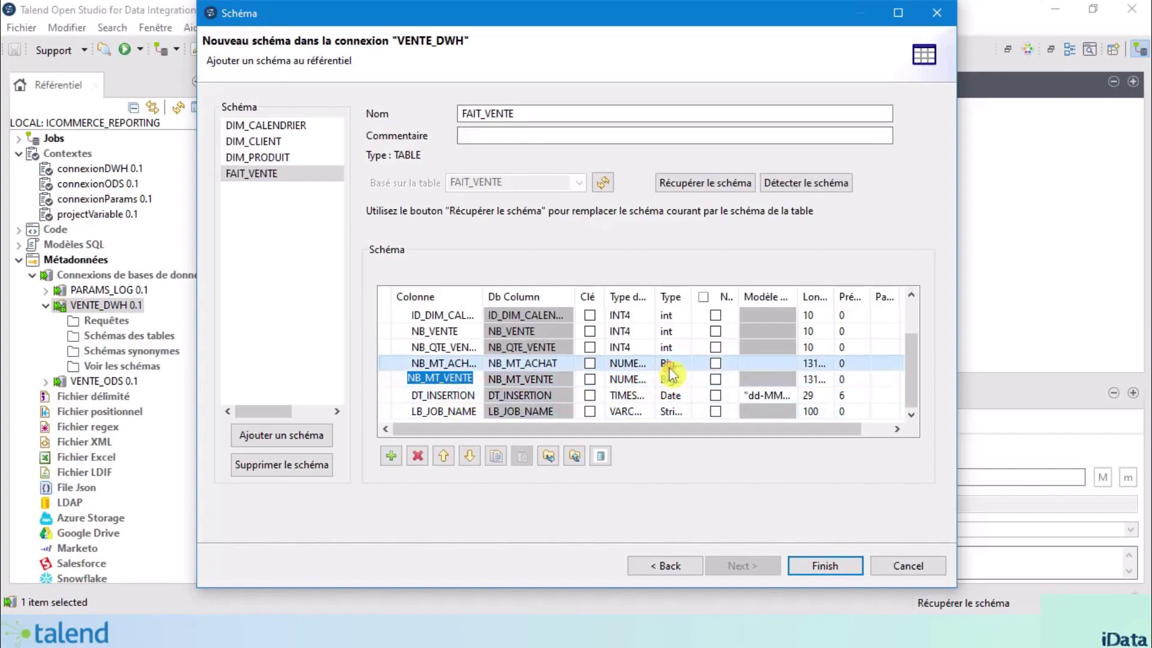
left_click(706, 362)
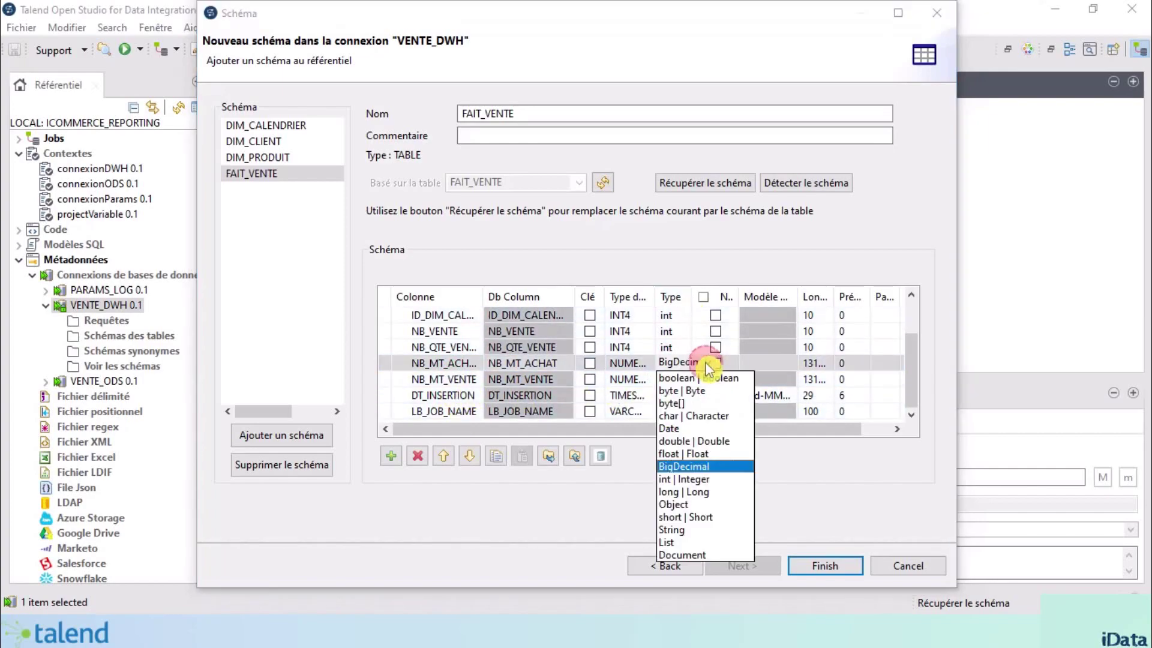
left_click(696, 441)
left_click(677, 379)
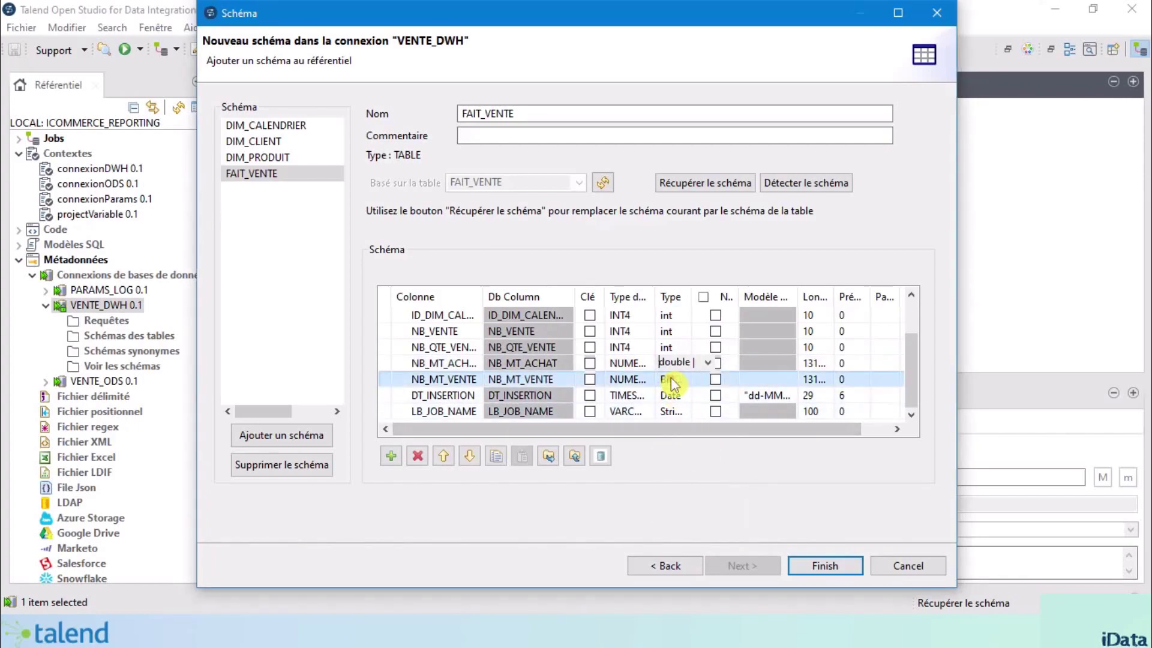
left_click(707, 379)
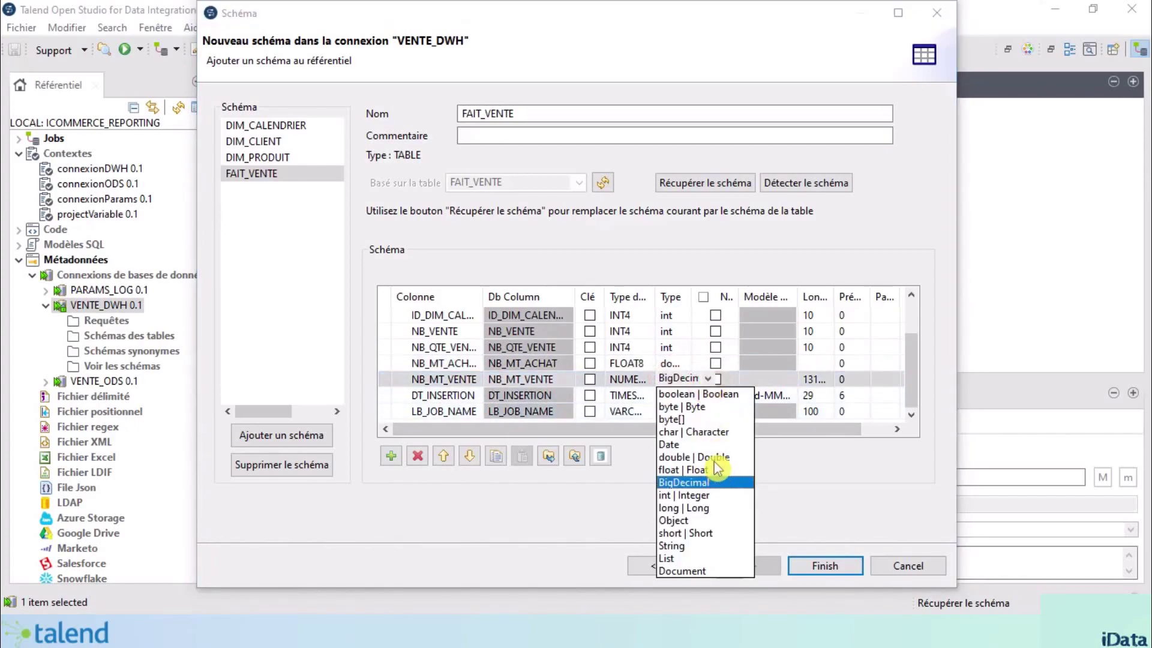
left_click(714, 458)
left_click(673, 363)
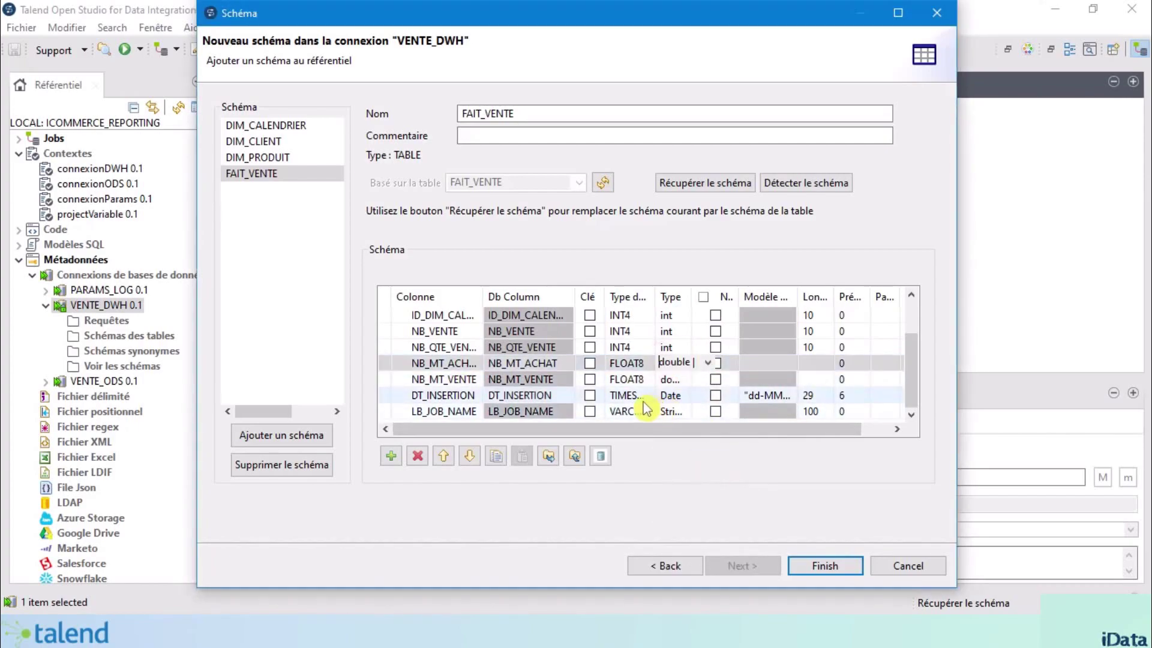
scroll(646, 409, "up", 1)
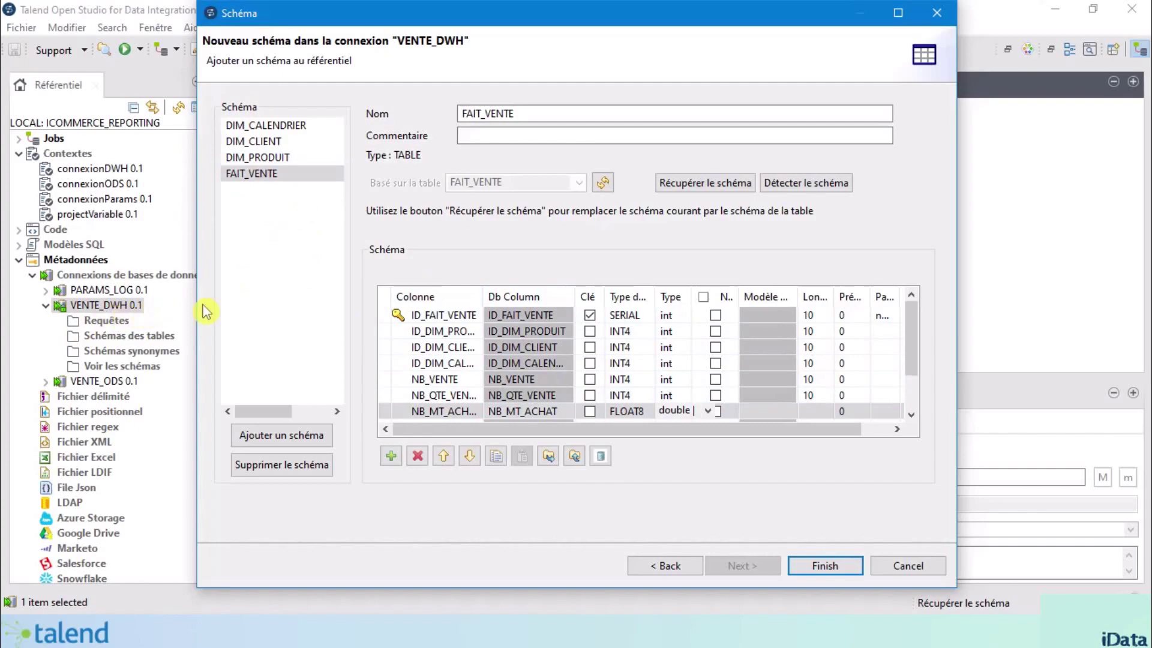
left_click(836, 574)
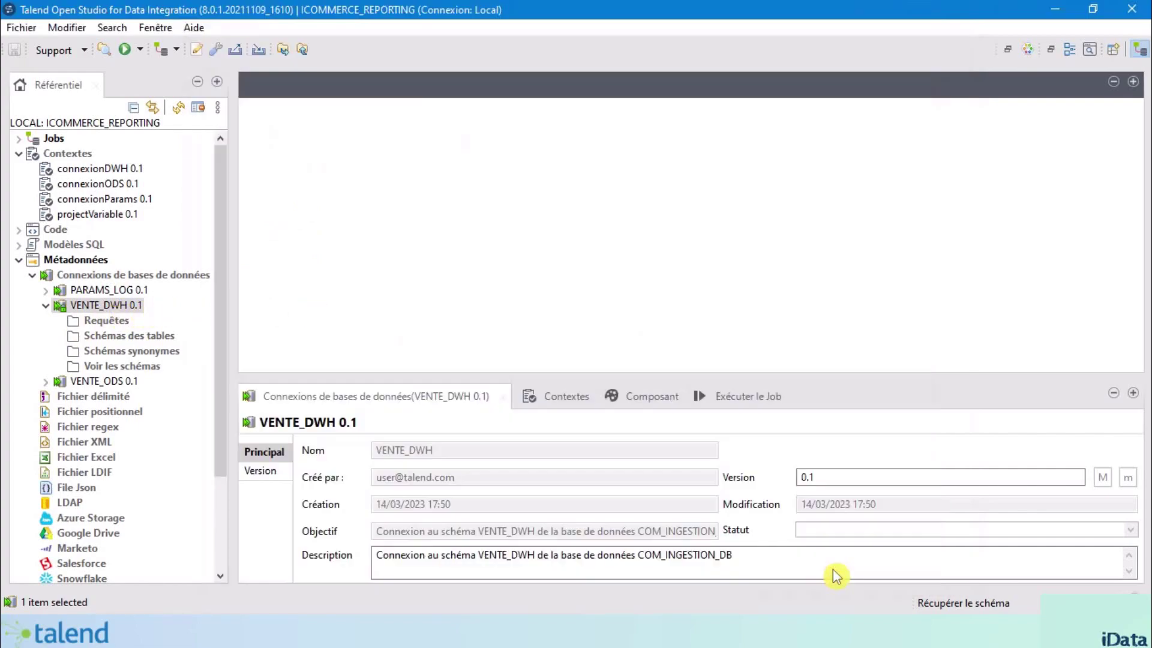
Step: Open the ODS_VENTE schema of the VENTE_ODS connection for modification and retrieve it again from the table, overwriting the current definition
left_click(44, 306)
left_click(41, 325)
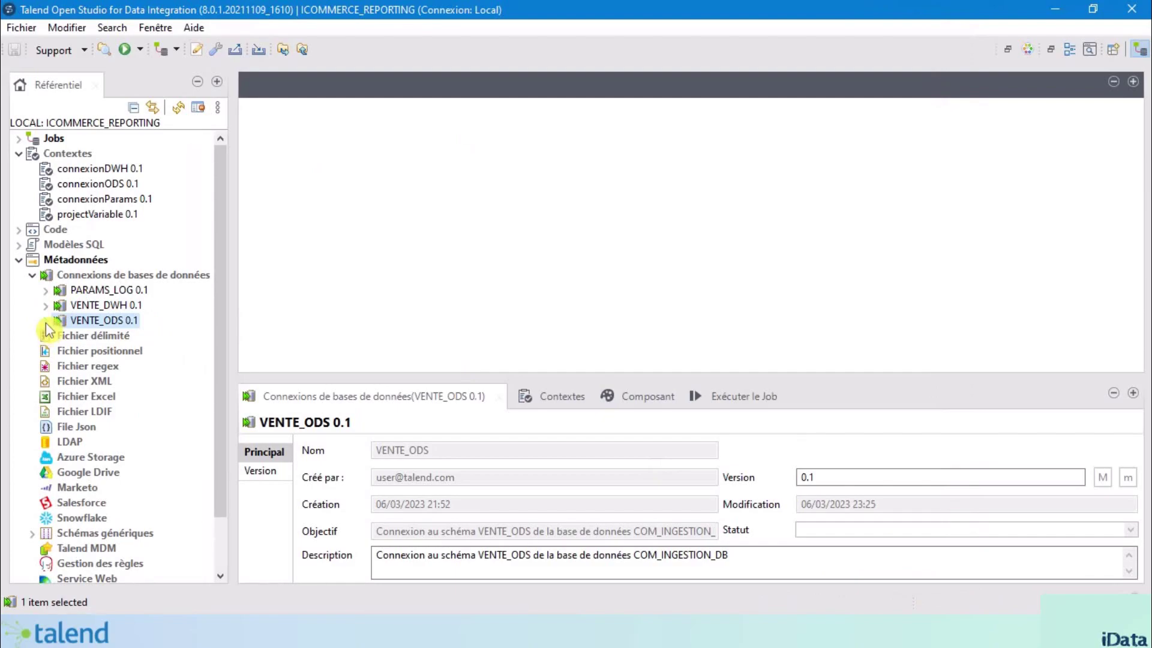
left_click(45, 321)
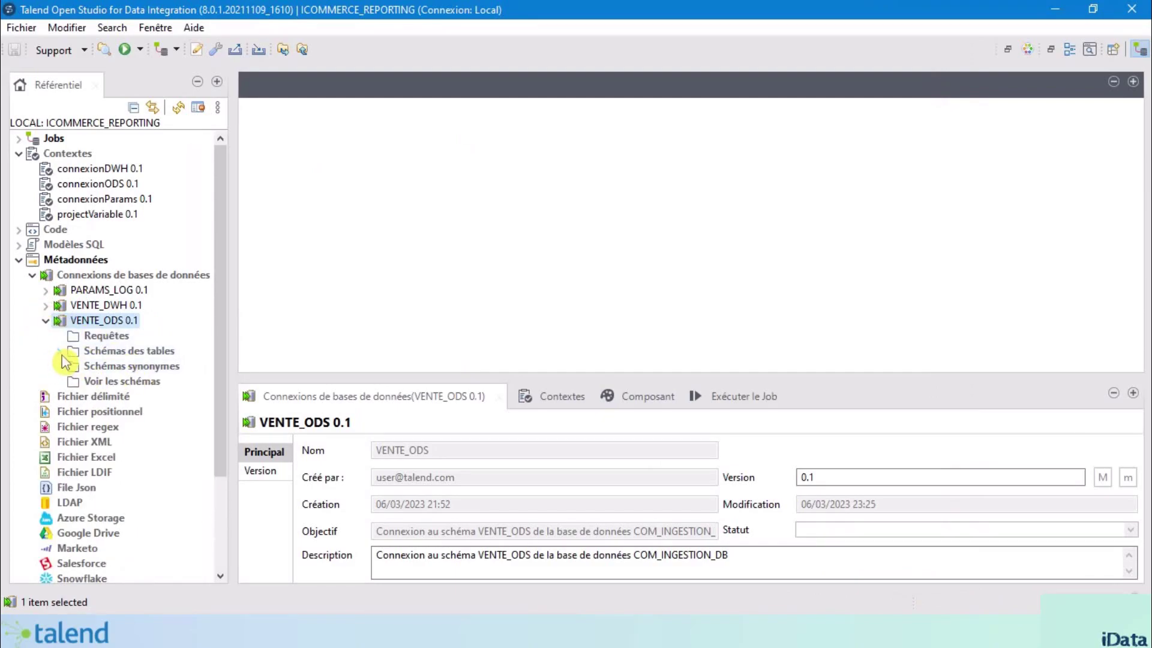
left_click(60, 352)
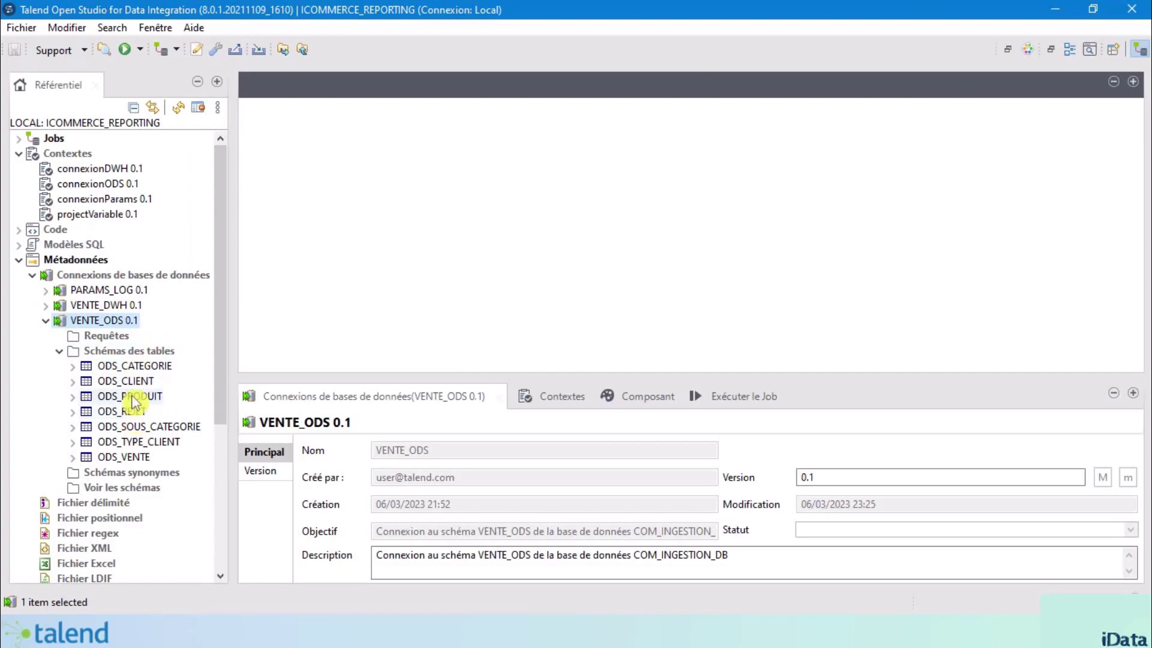
left_click(129, 459)
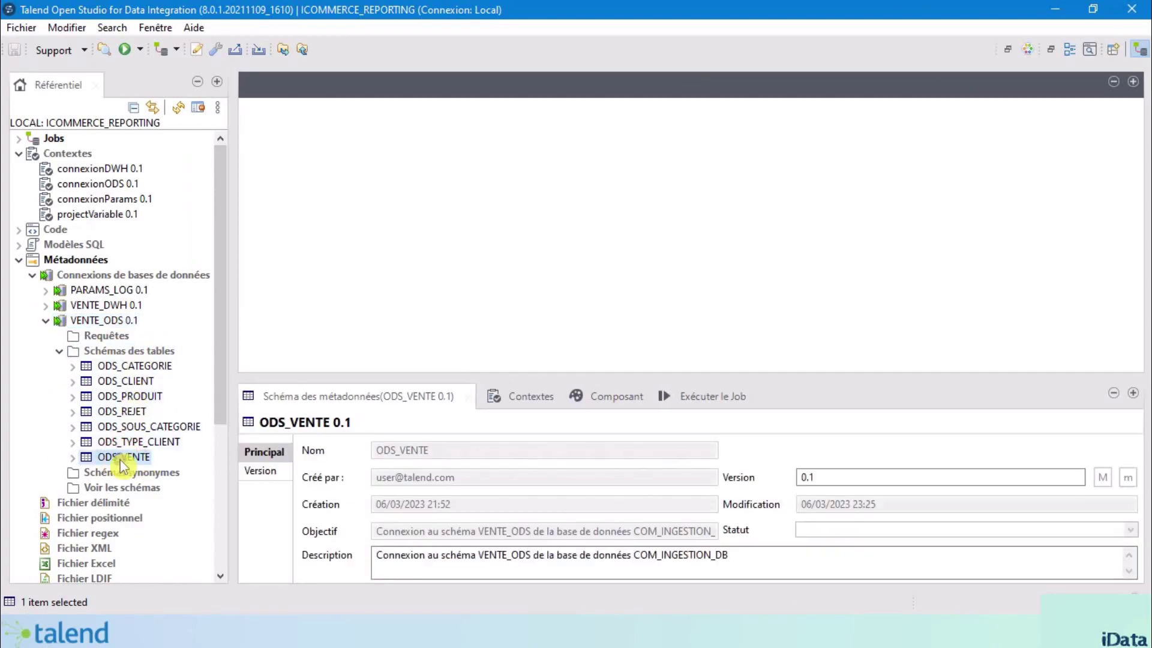
right_click(123, 466)
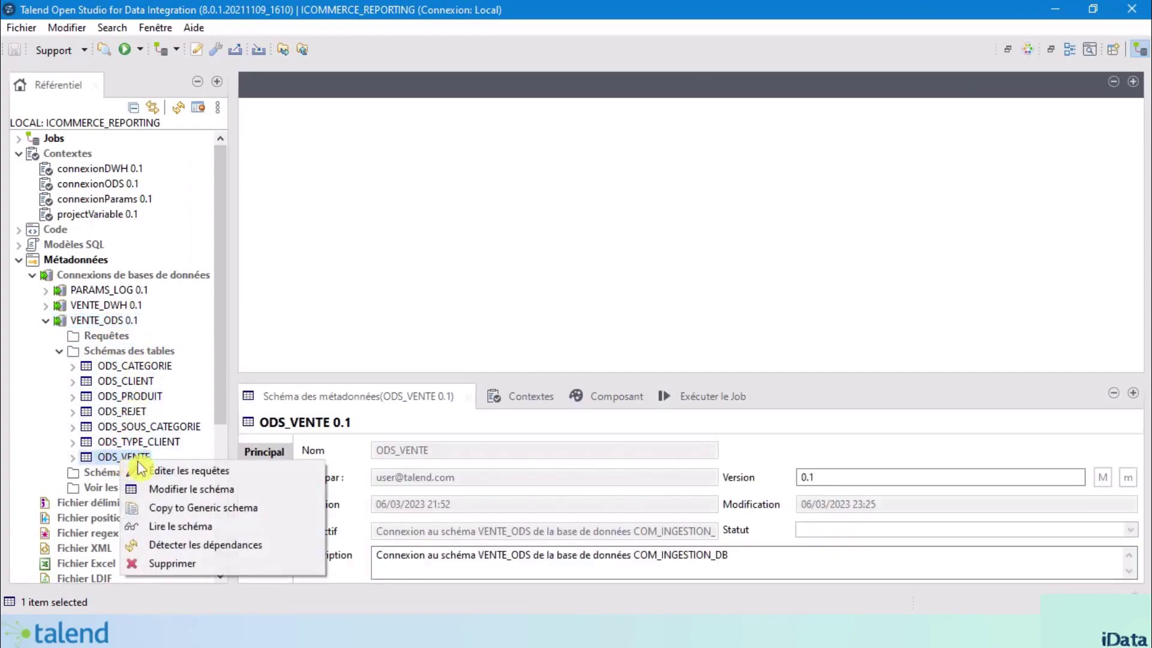
left_click(199, 491)
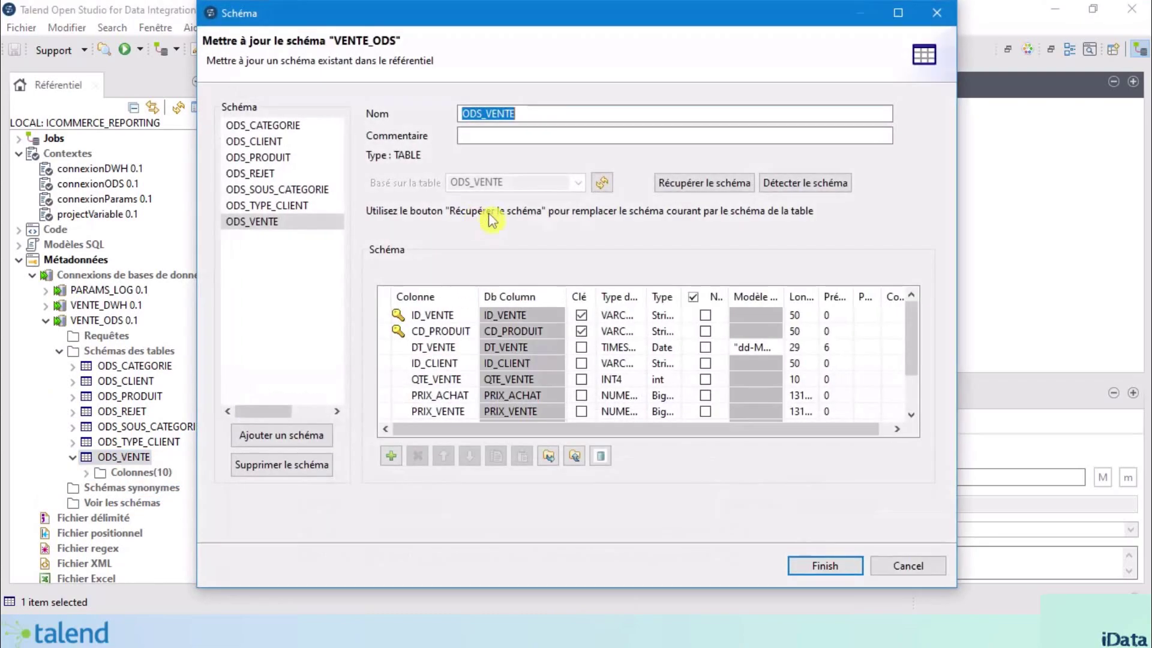
left_click(703, 186)
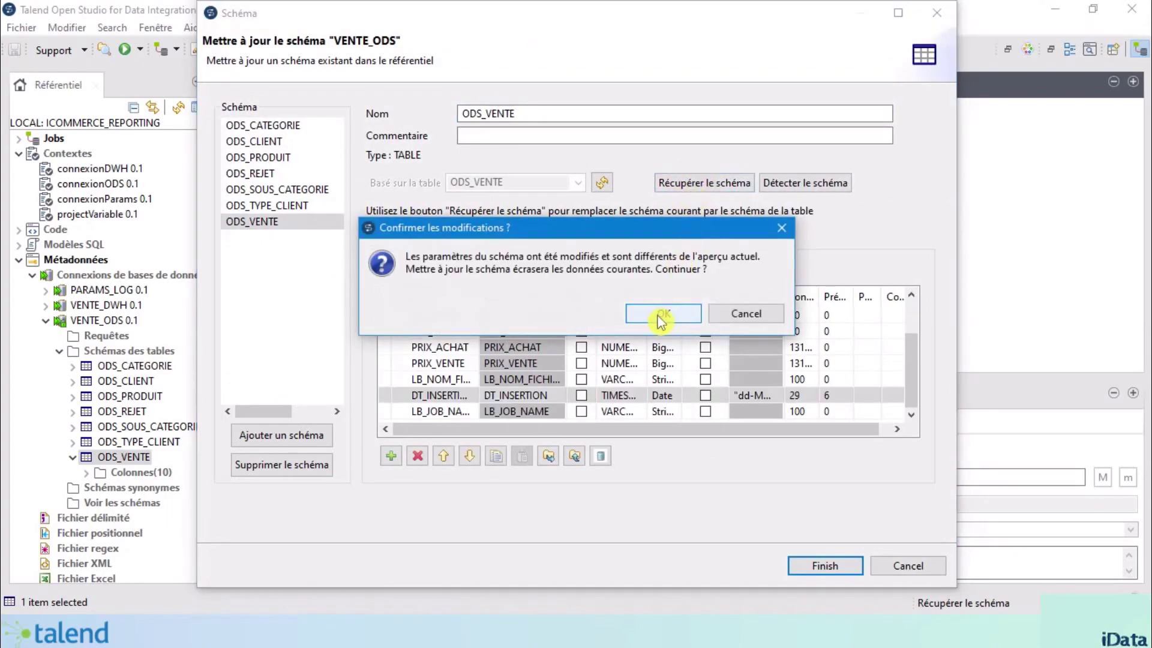
left_click(661, 318)
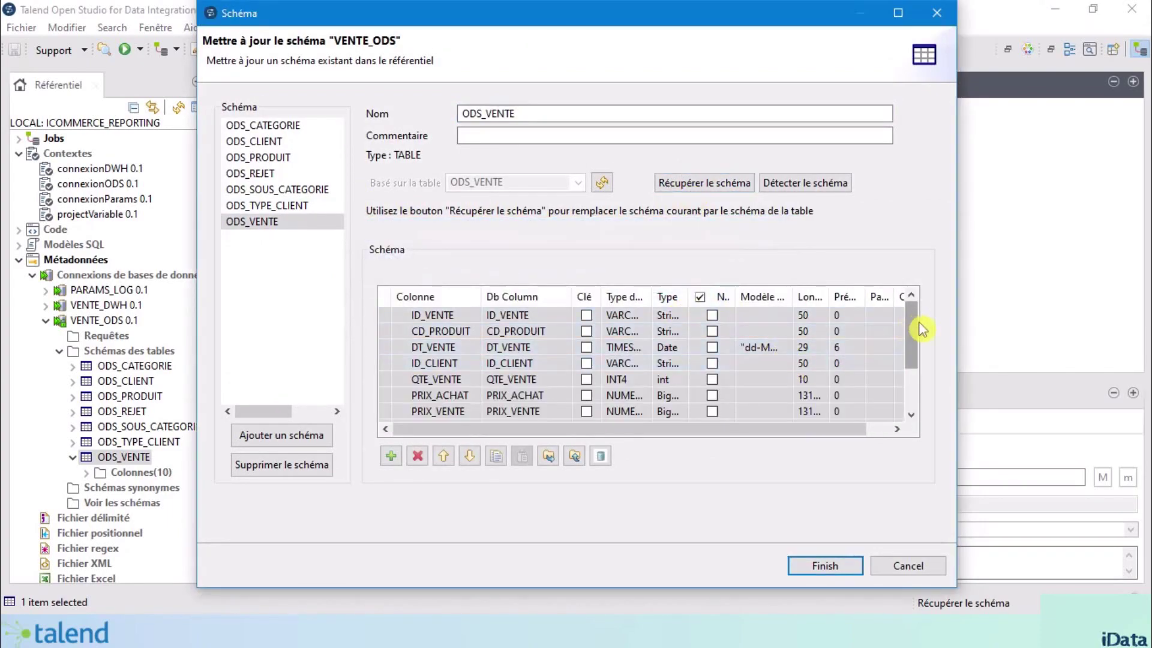
left_click_drag(922, 328, 908, 410)
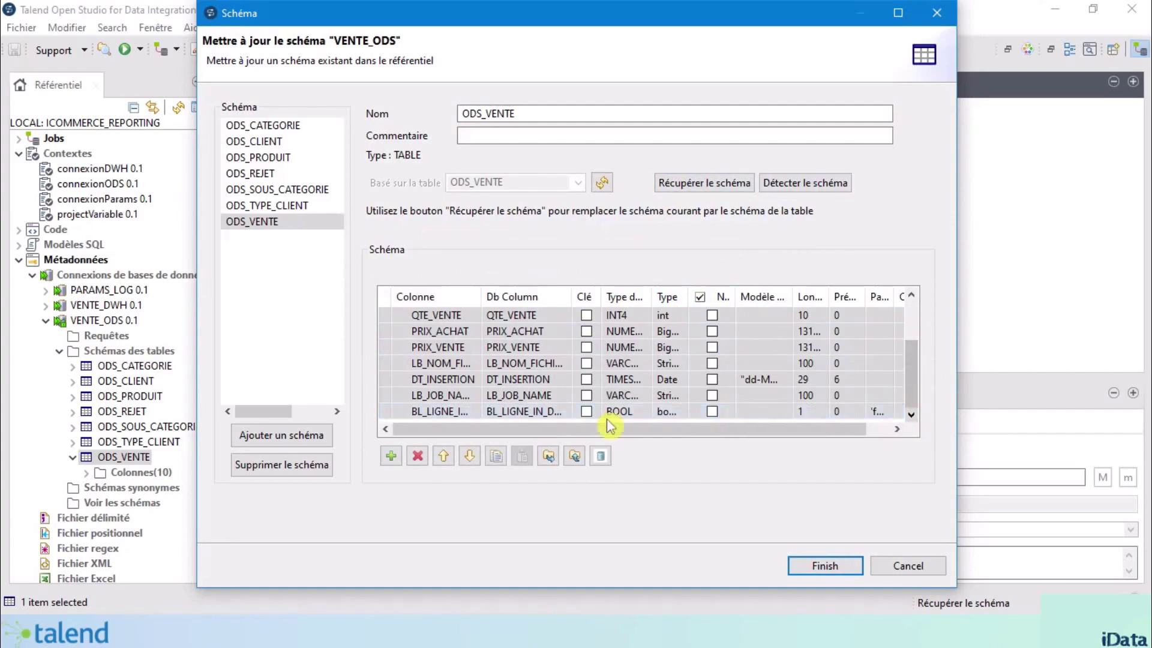
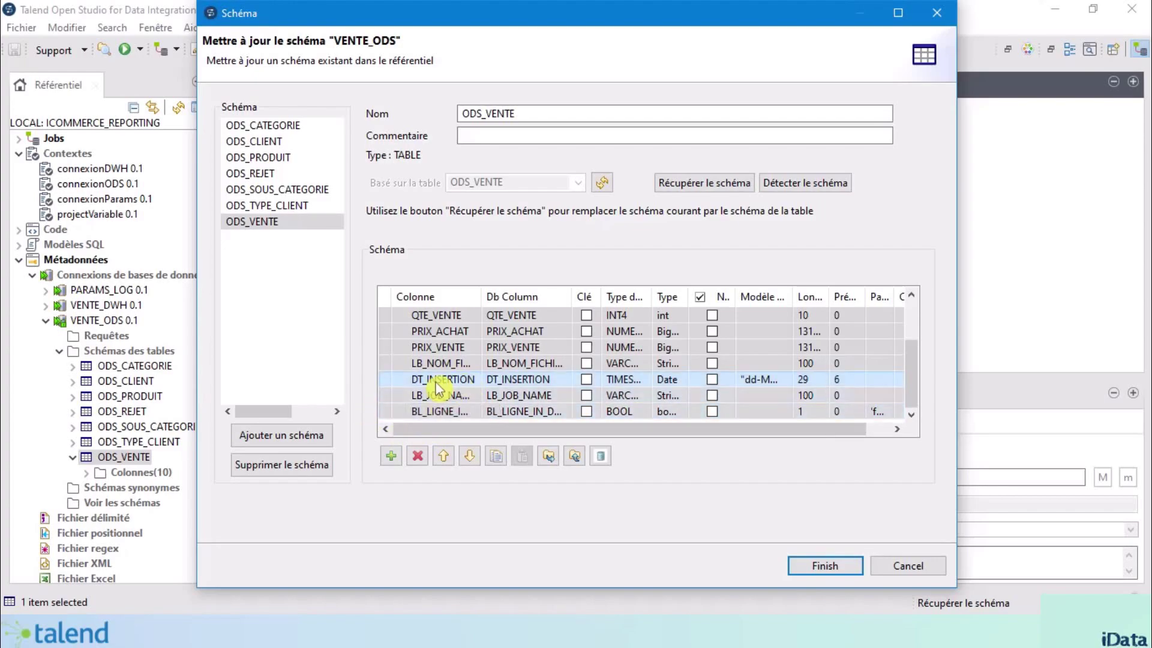
Step: Set the date pattern of DT_INSERTION in the ODS_VENTE schema to "dd-MM-yyyy HH:mm:ss", save it and propagate the modifications to all jobs
left_click(436, 384)
left_click(763, 379)
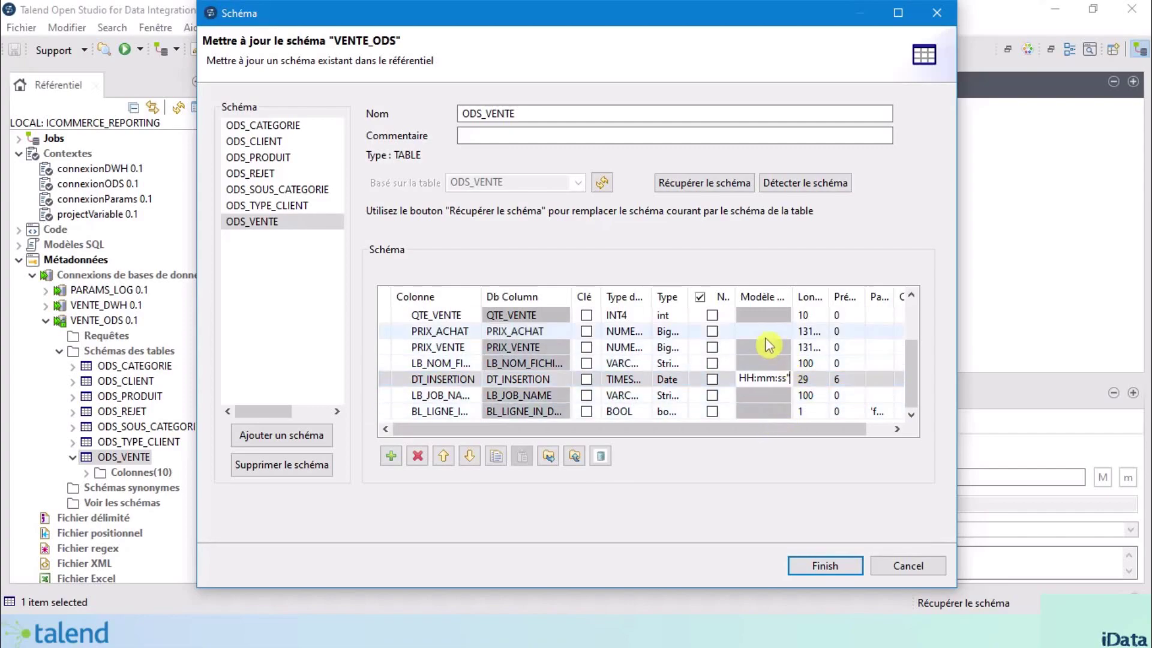
left_click(820, 366)
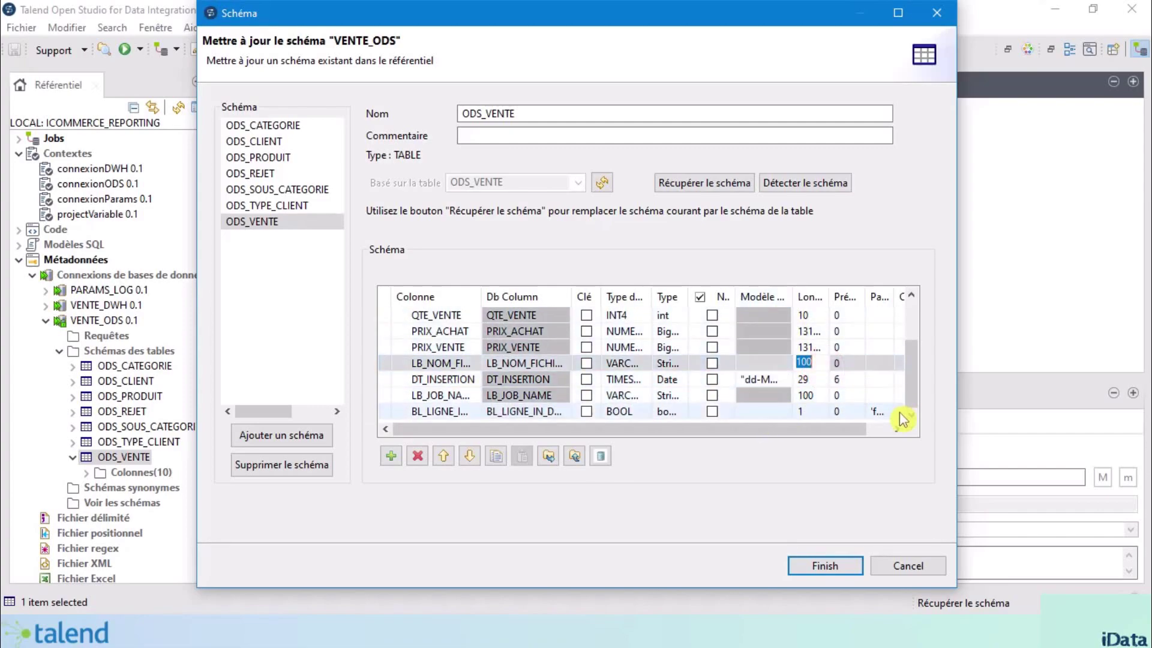
left_click_drag(918, 376, 913, 311)
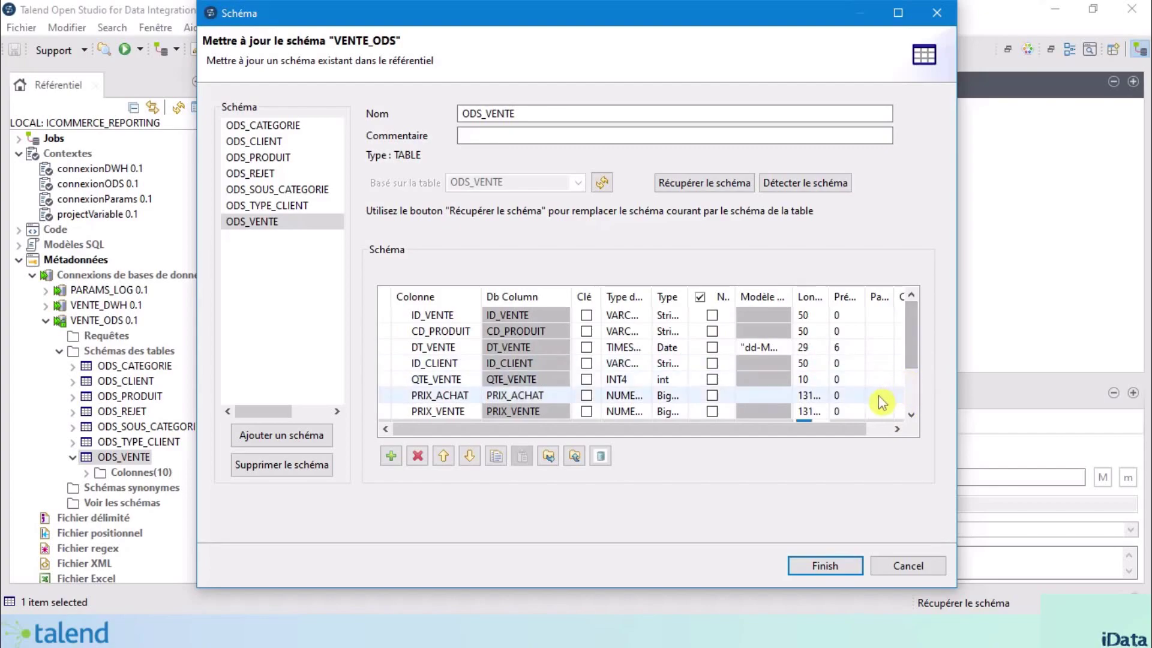
left_click(828, 567)
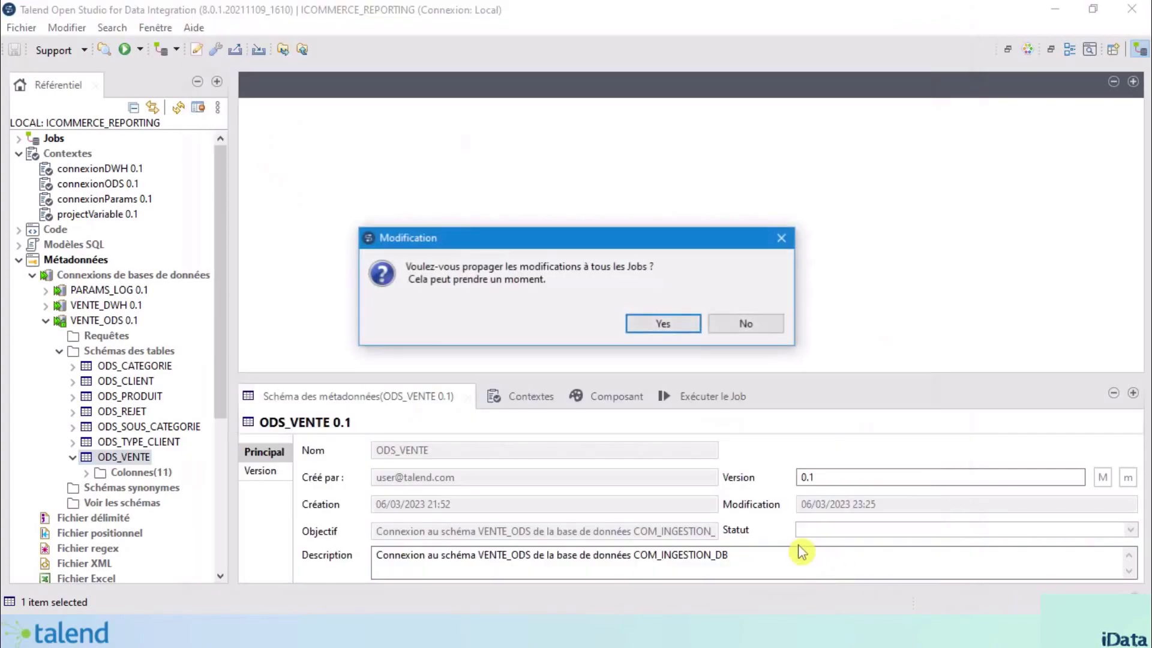
left_click(658, 326)
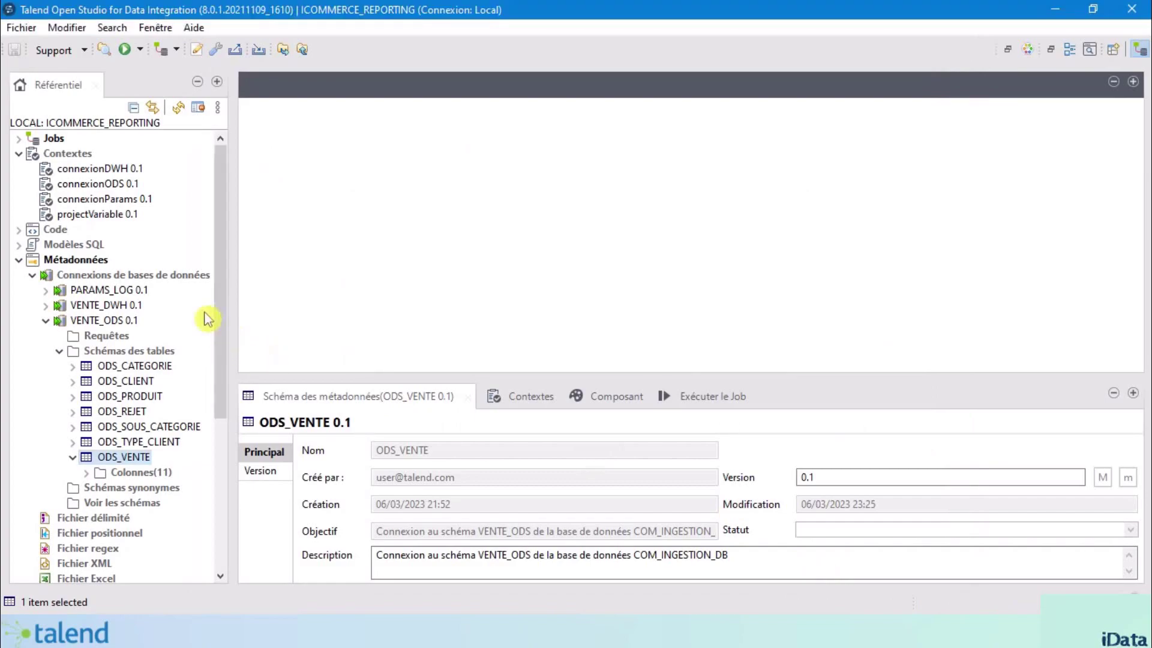
left_click(111, 171)
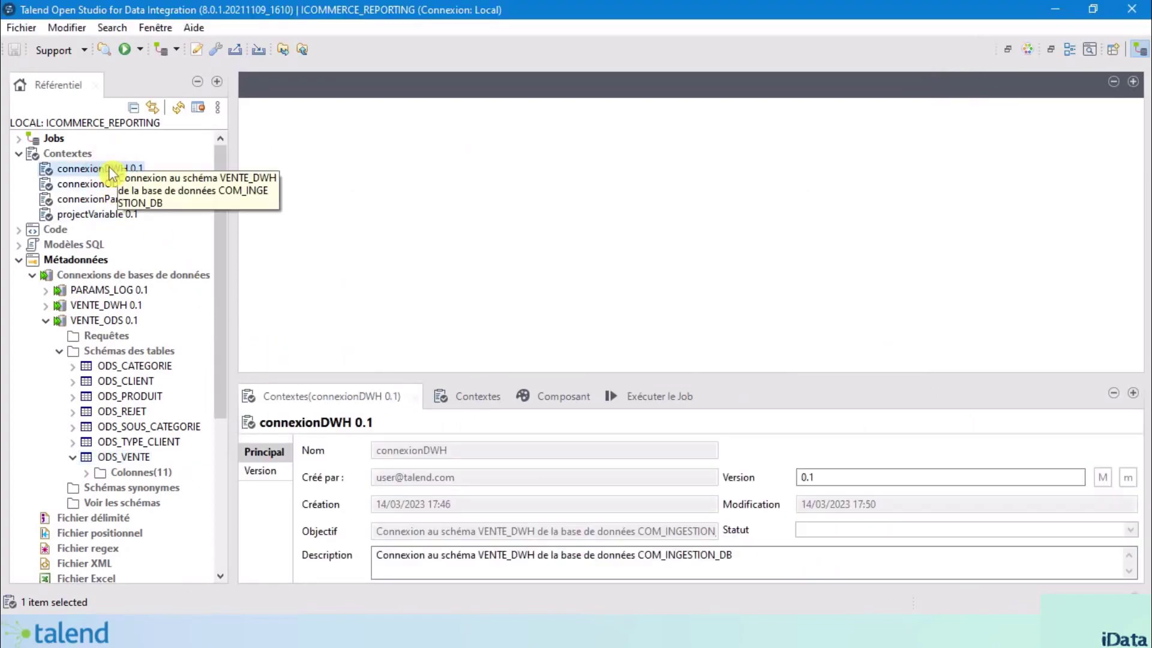
left_click(46, 320)
left_click(108, 305)
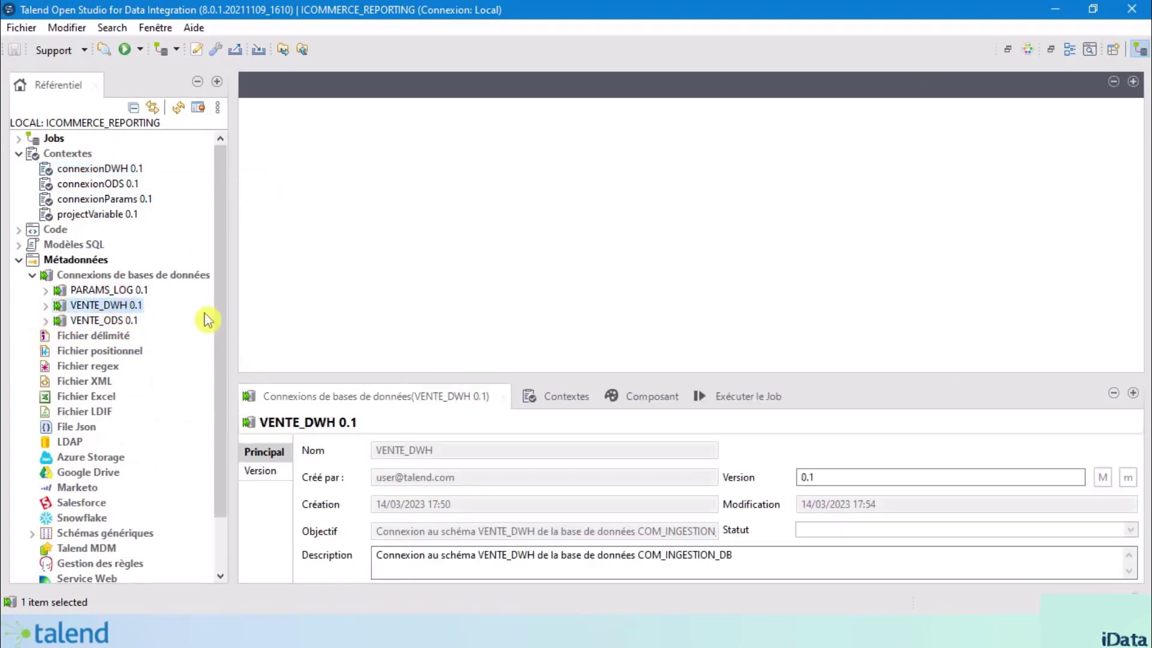
left_click(113, 322)
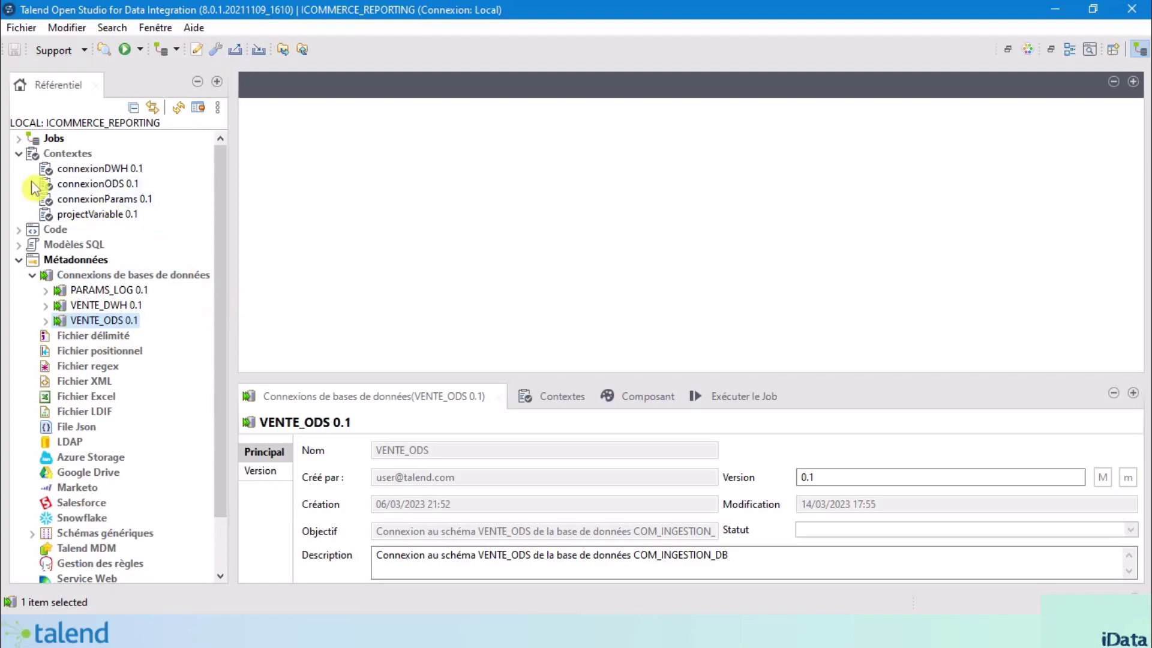
Step: Create a new folder named DWH under Jobs in the repository
left_click(20, 261)
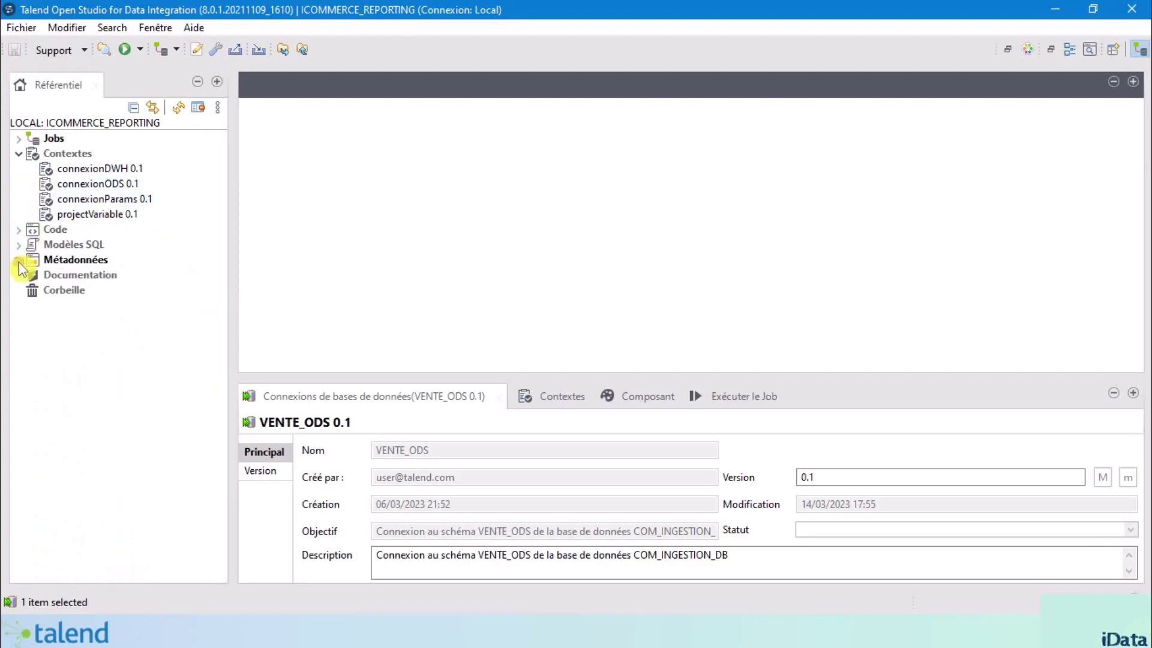
left_click(21, 155)
left_click(31, 139)
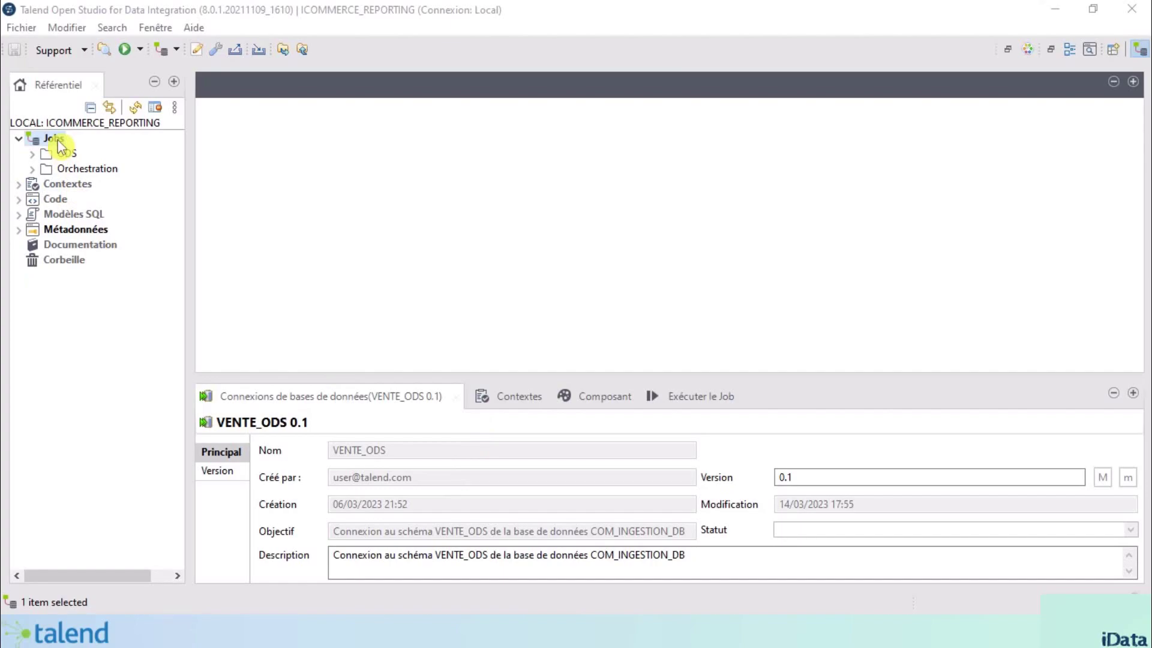
right_click(58, 143)
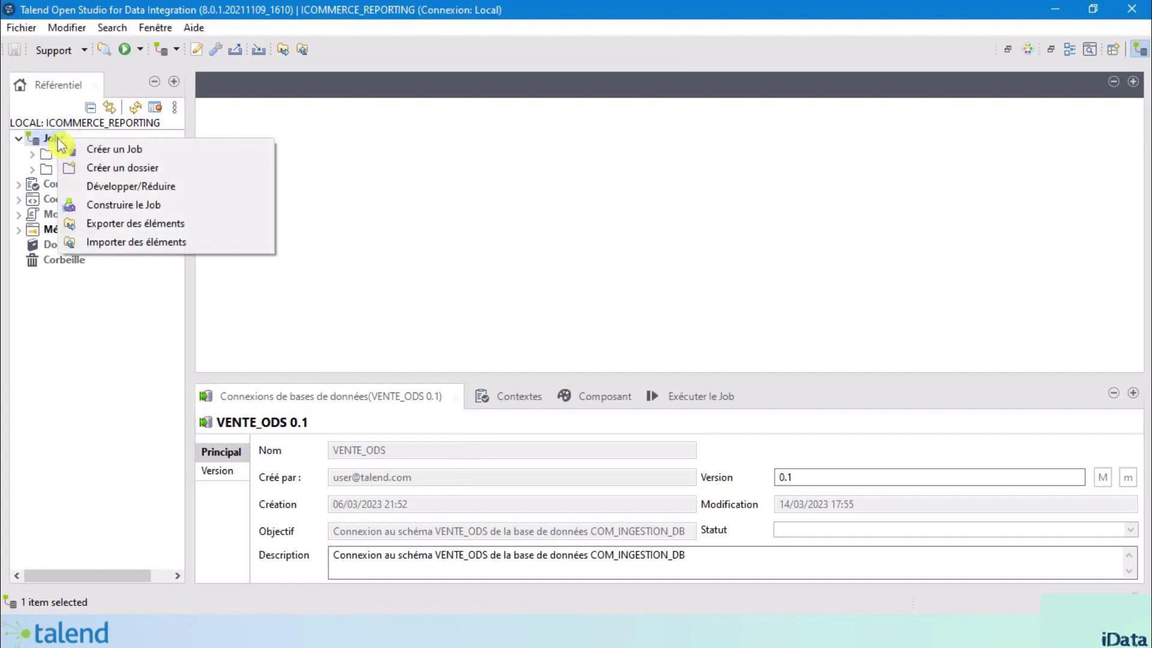
left_click(188, 173)
left_click(435, 254)
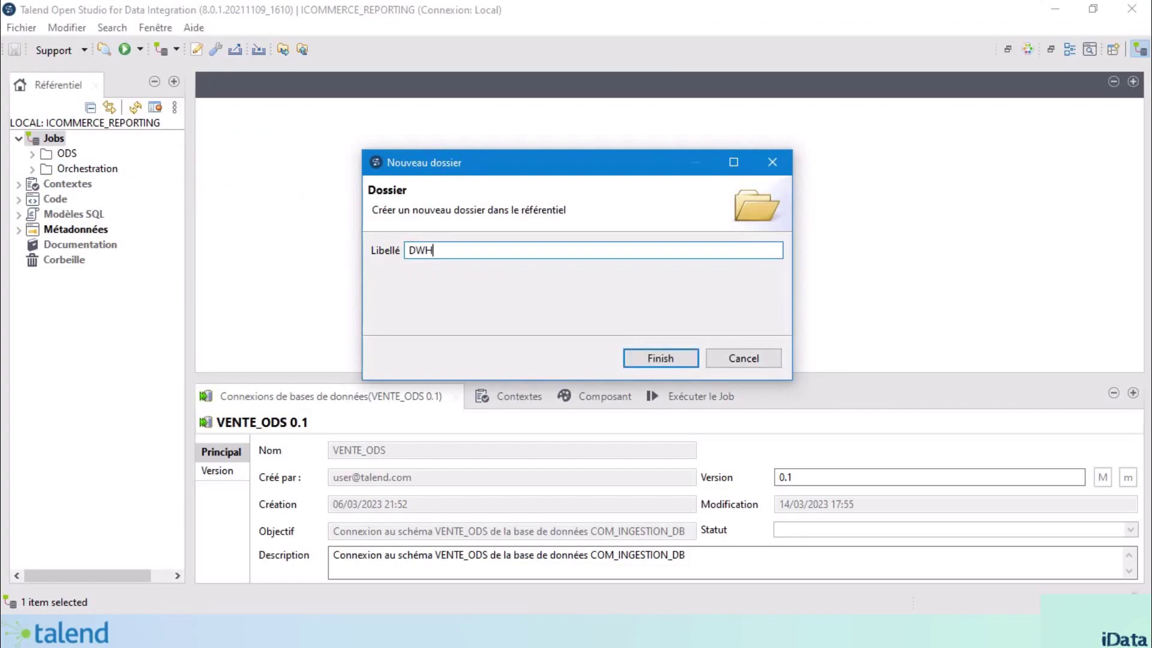
left_click(656, 358)
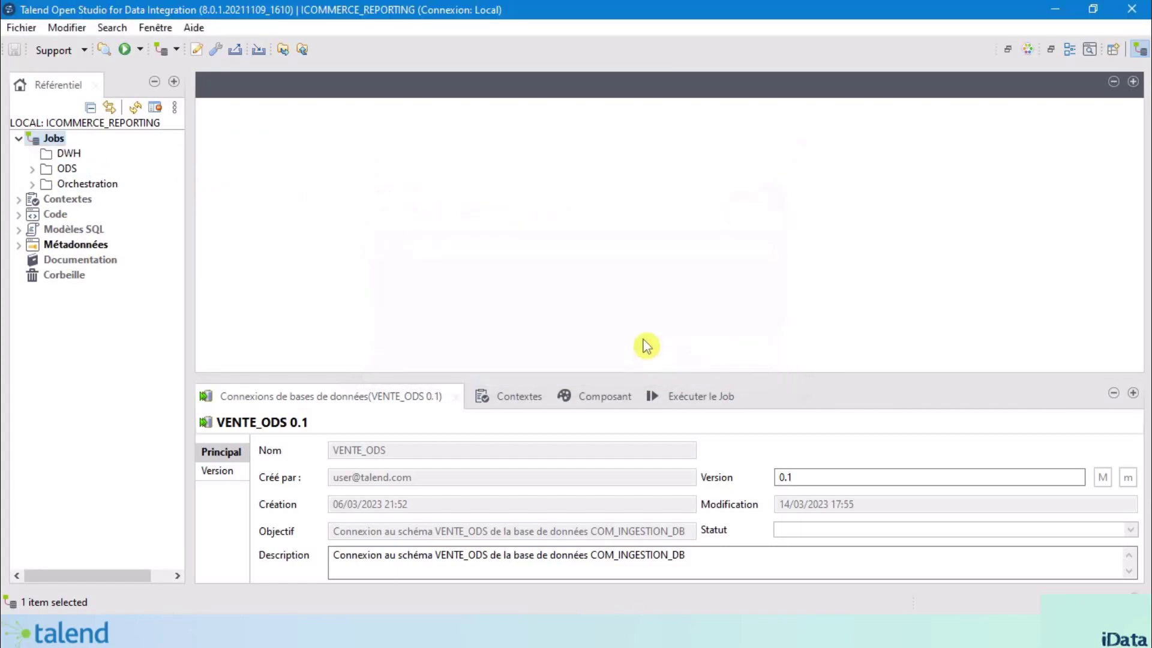
Step: Create a job named jDwhClient in the DWH folder, with "Alimentation de la table DIM_CLIENT" as both purpose and description
left_click(62, 157)
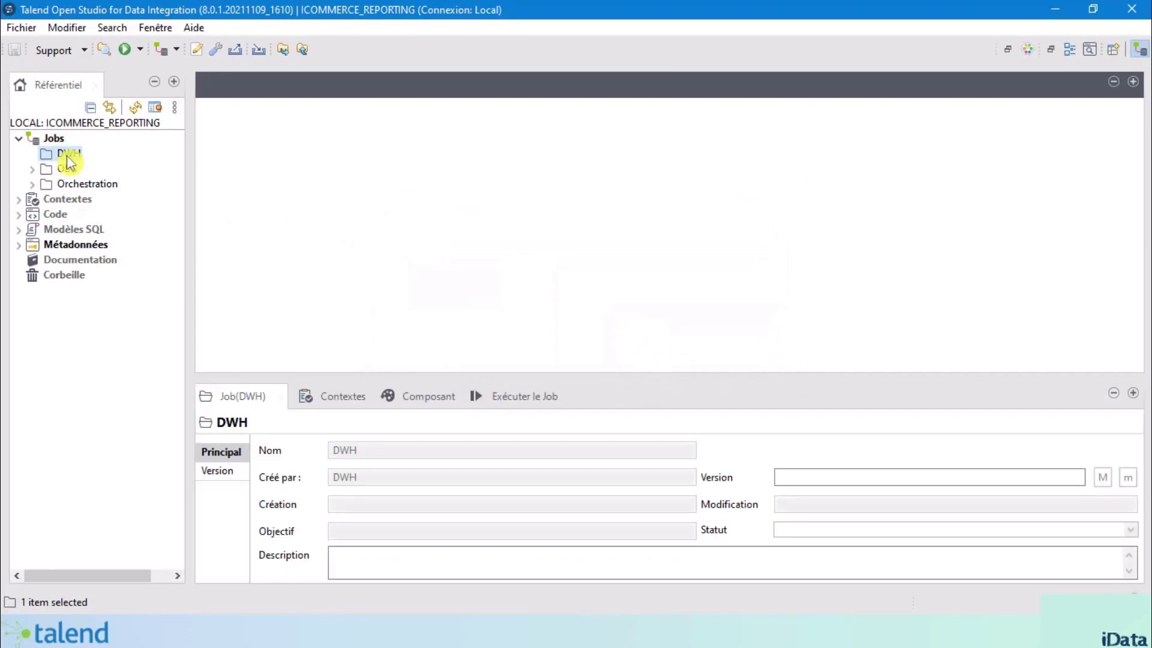
right_click(71, 157)
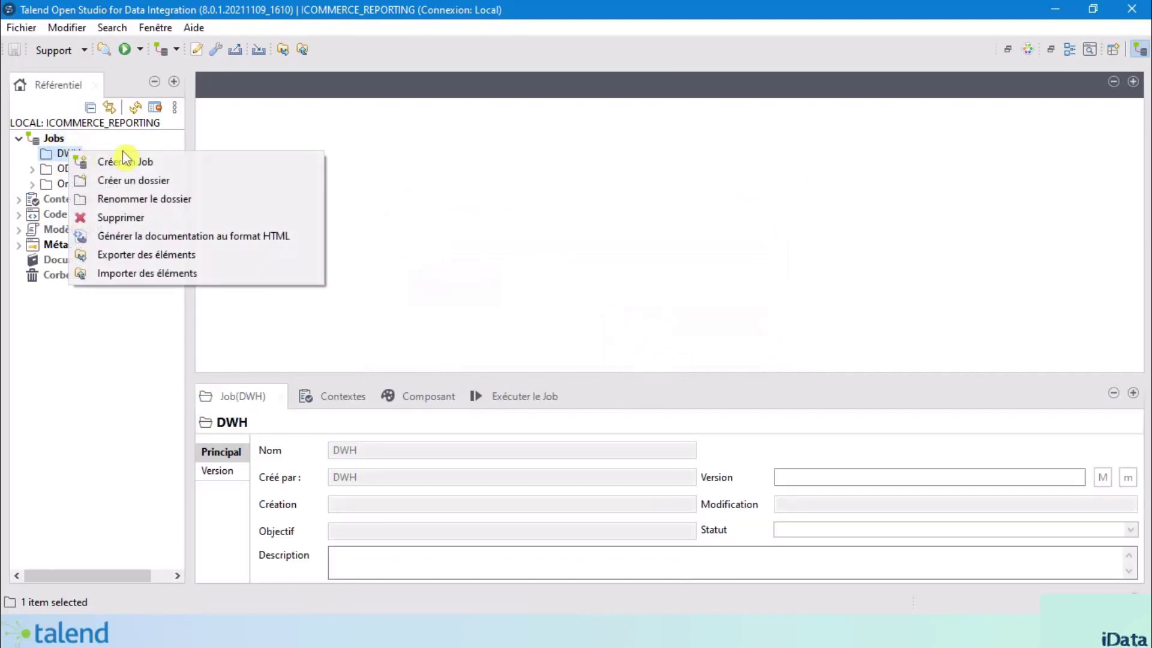
left_click(169, 162)
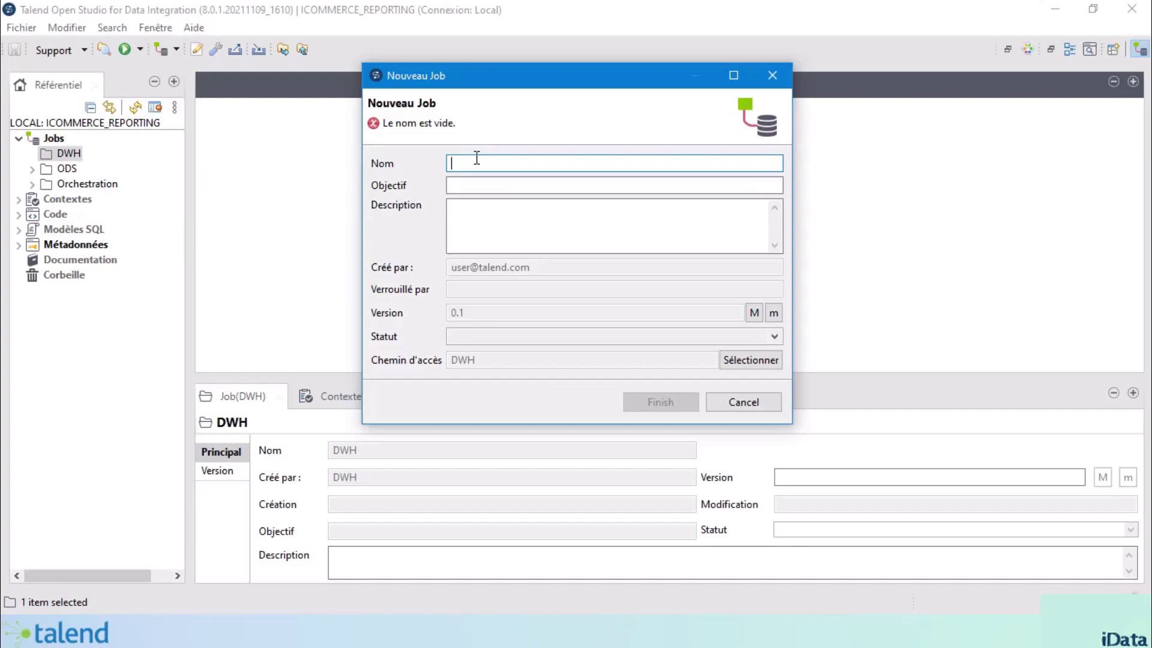
type("jDwhClient")
left_click(503, 188)
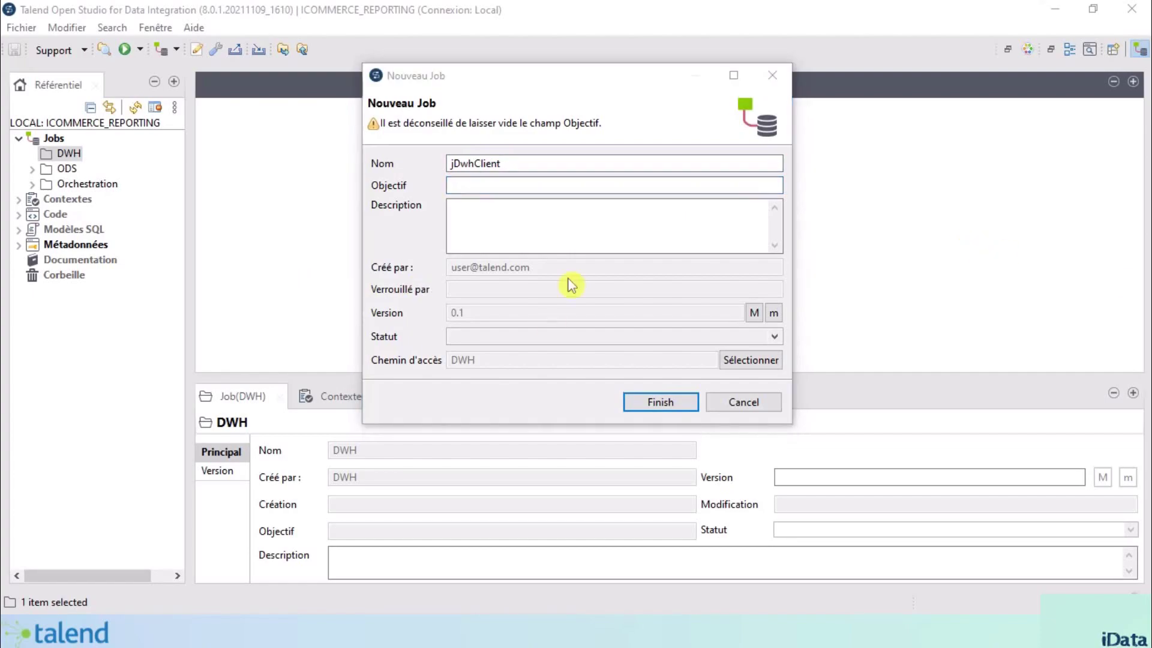
left_click(514, 198)
type("Alimentation de la table DIM_CLIENT")
left_click(504, 229)
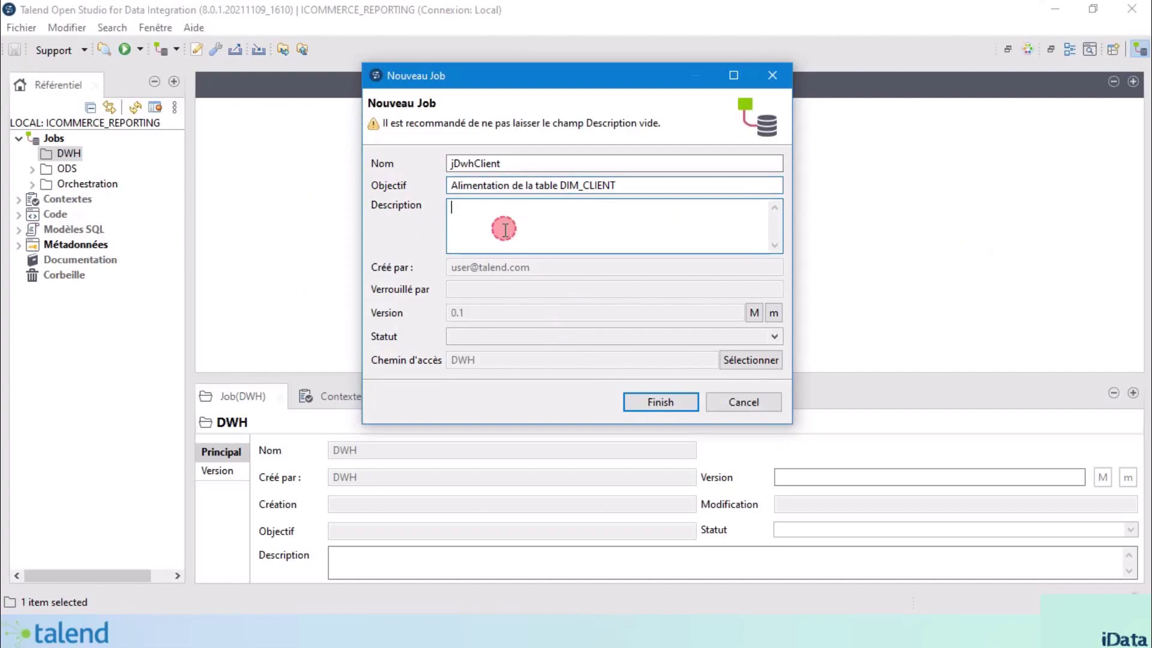
type("Alimentation de la table DIM_CLIENT")
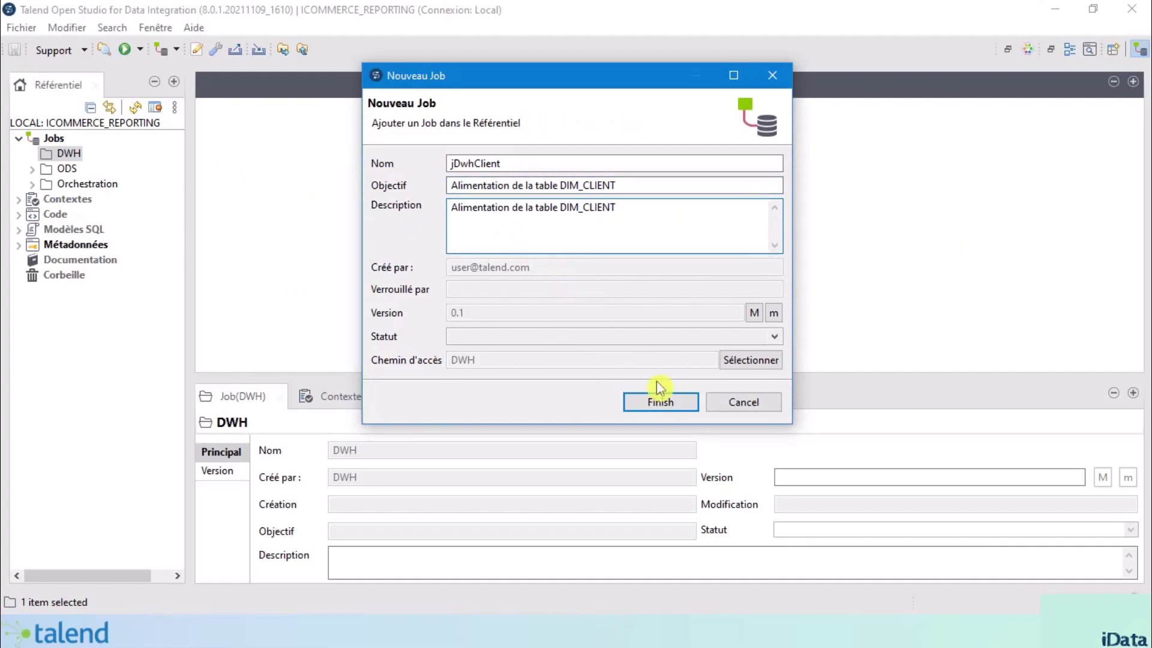
left_click(657, 401)
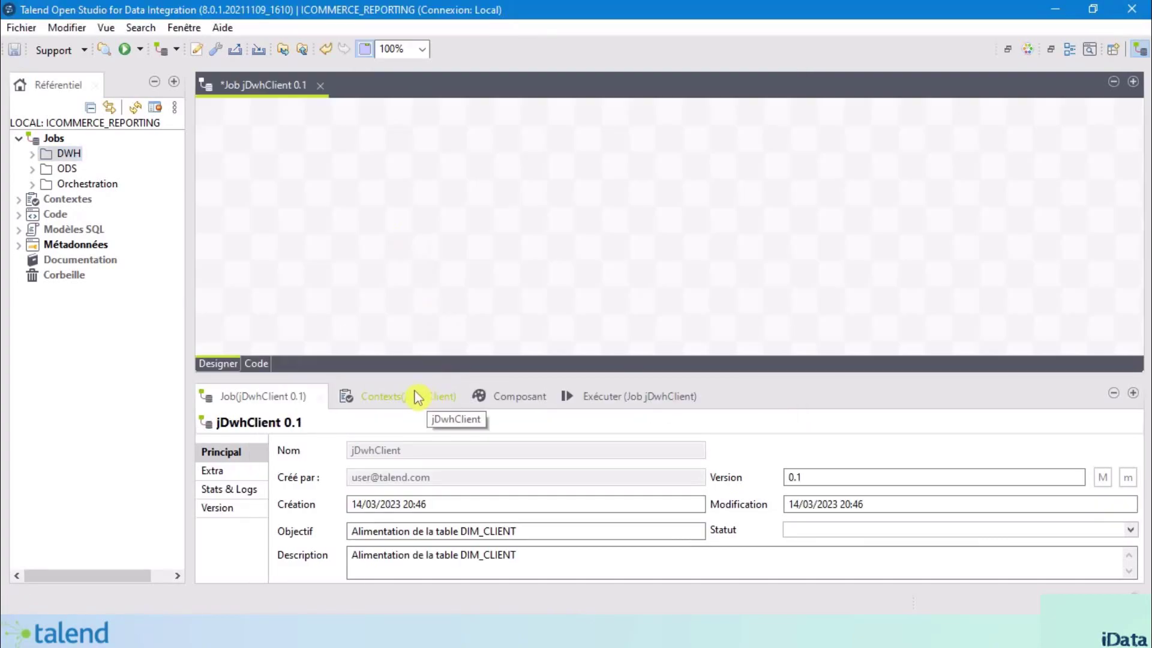
Step: Import the connexionDWH and connexionODS repository contexts into jDwhClient, keeping connexionParams selected
left_click(418, 398)
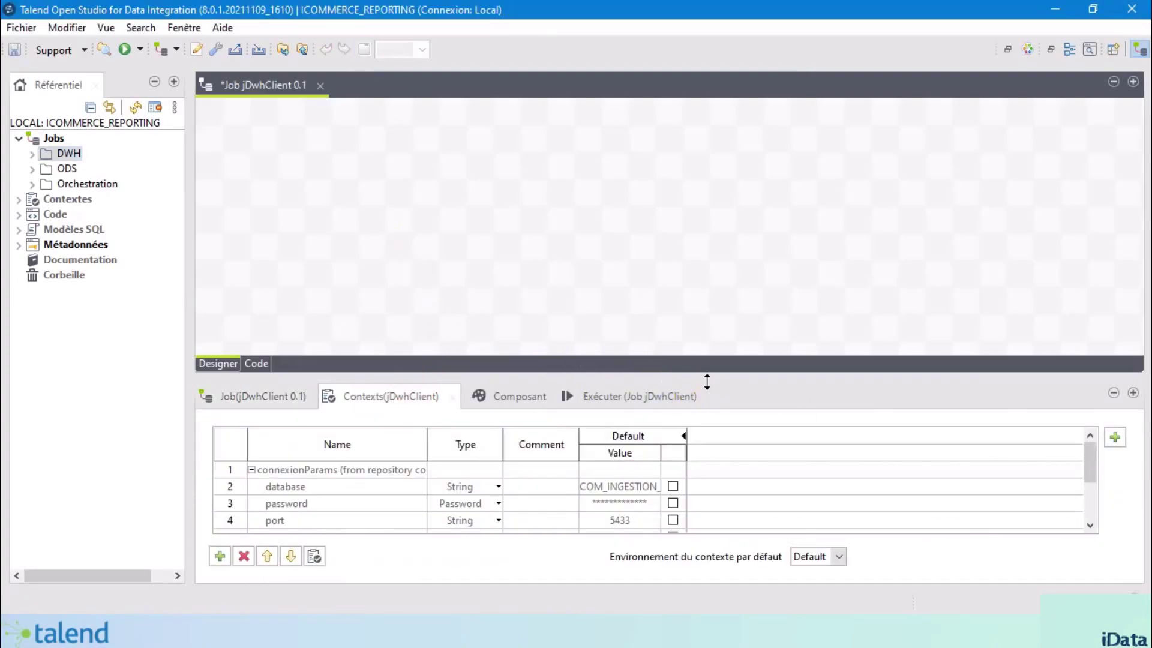
left_click_drag(707, 379, 509, 232)
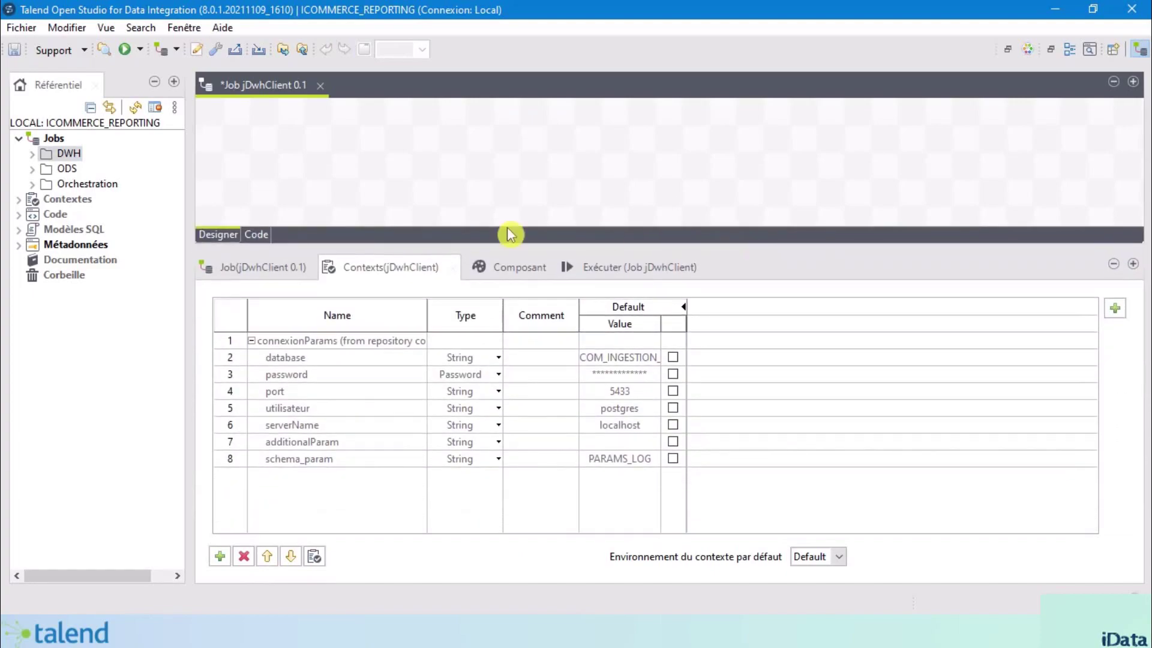
left_click(252, 341)
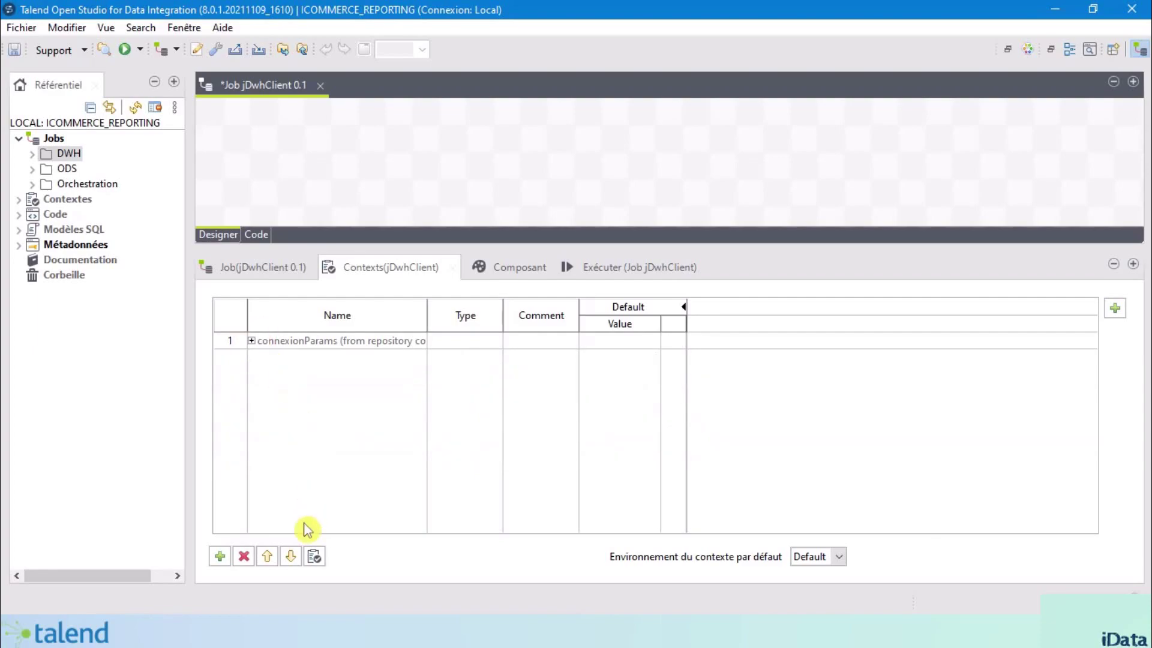
left_click(316, 557)
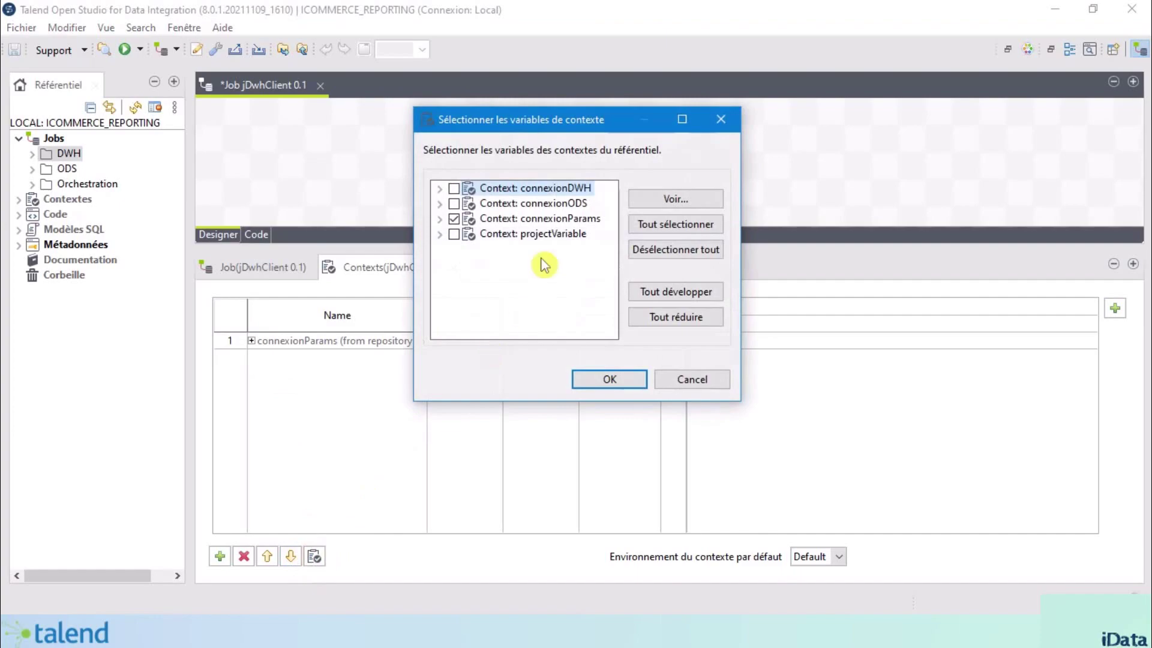
left_click(454, 218)
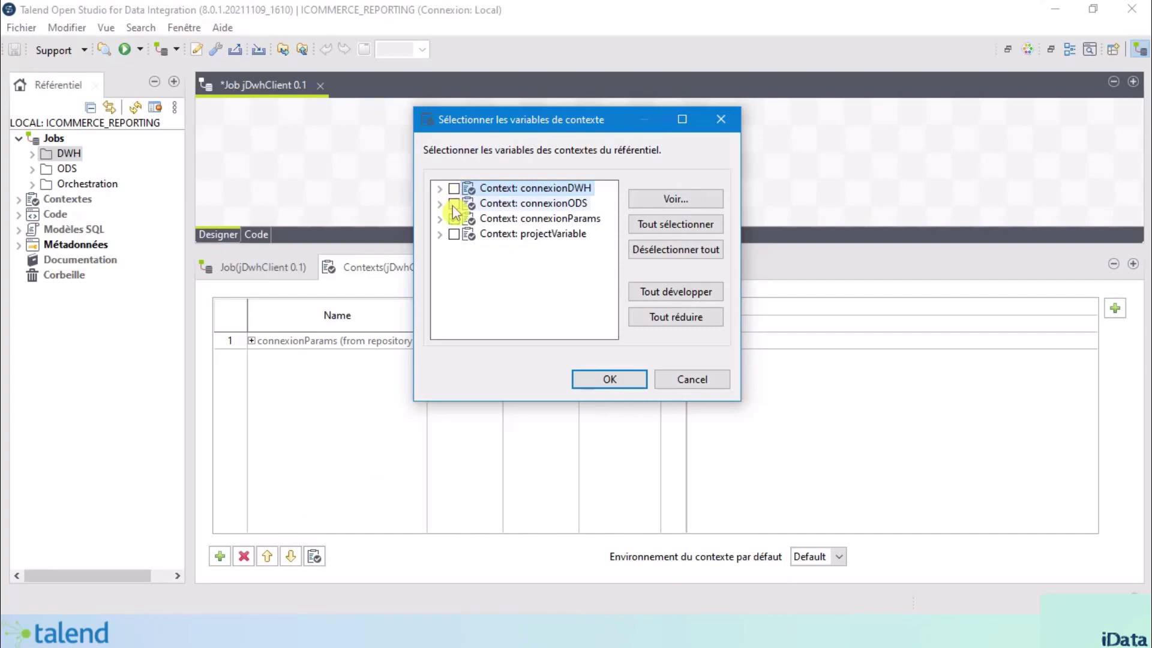
left_click(454, 203)
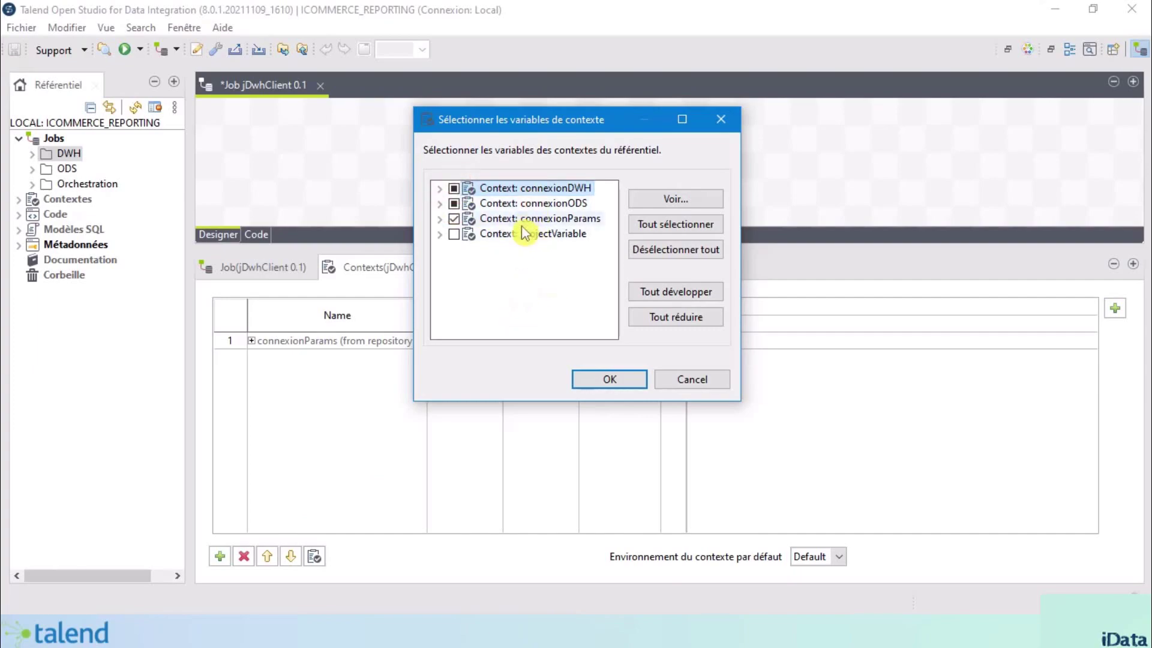
left_click(612, 381)
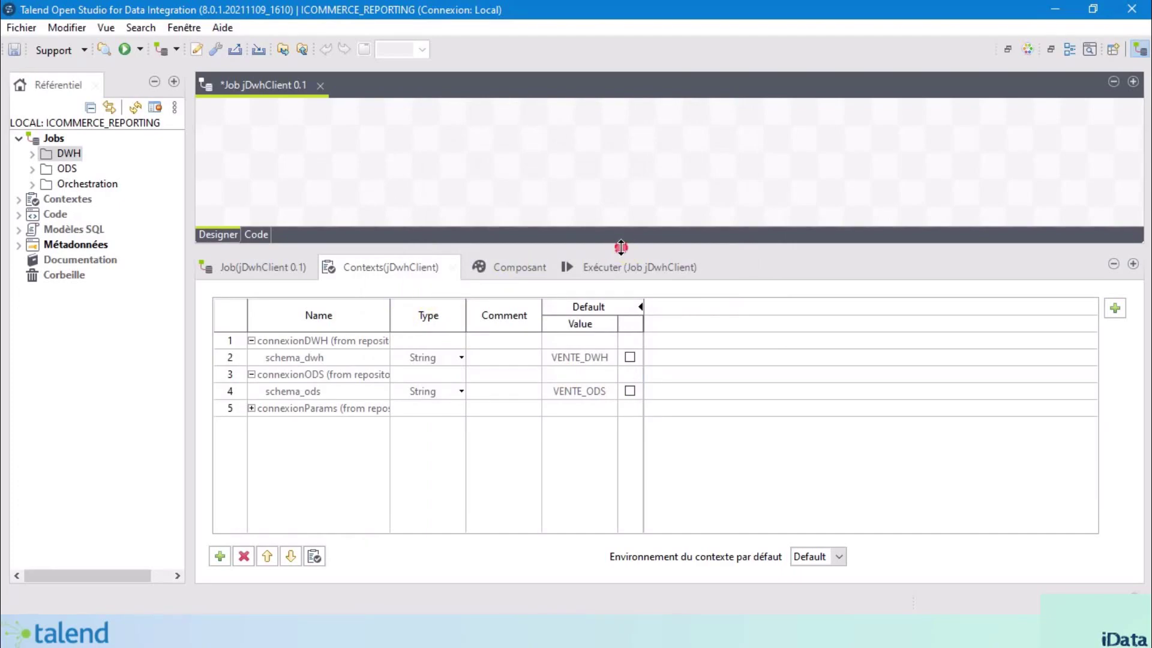
left_click_drag(621, 247, 614, 401)
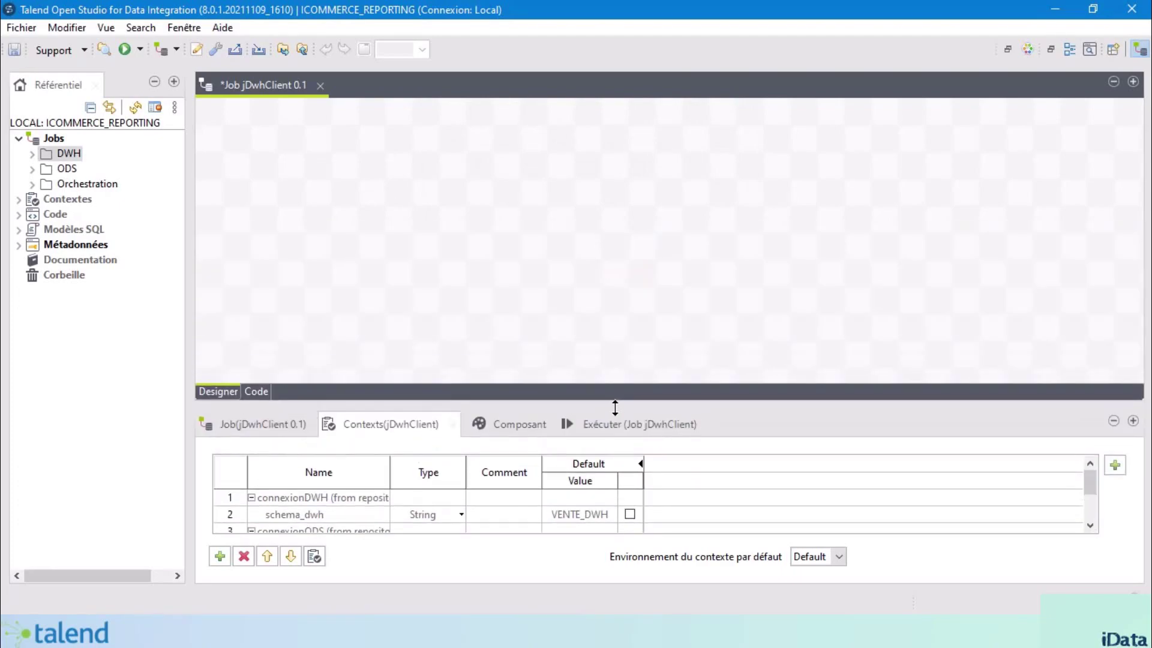
Step: Add a tPrejob component to the upper-left area of the job canvas and a tChronometerStart component beside it
left_click(340, 181)
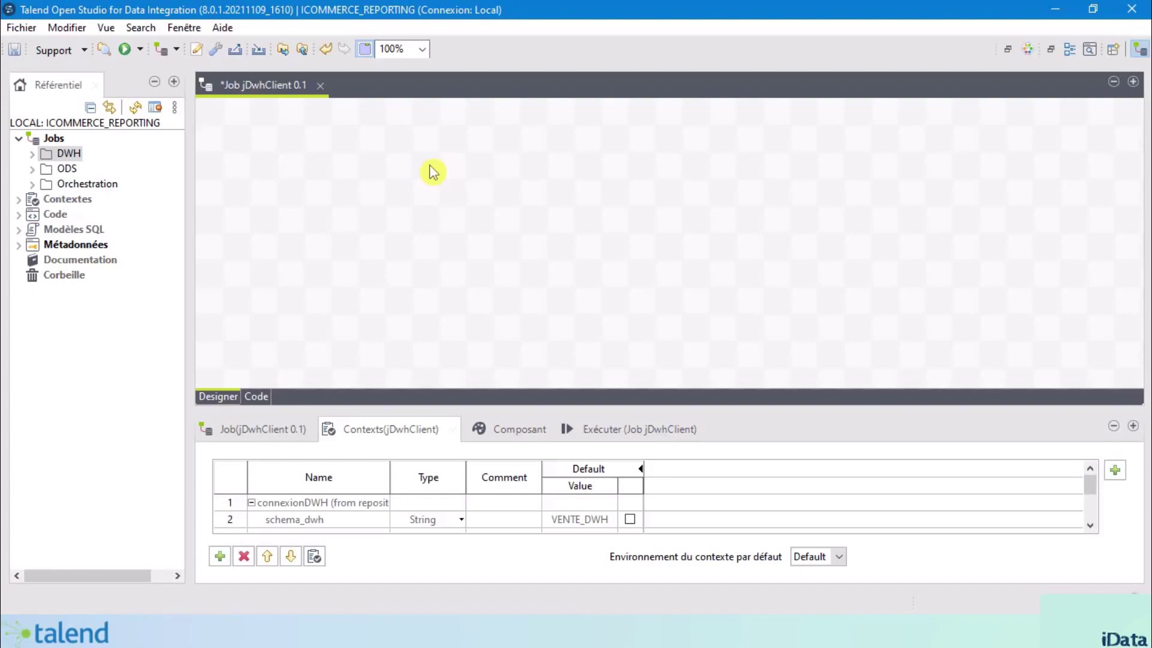
type("TPRE")
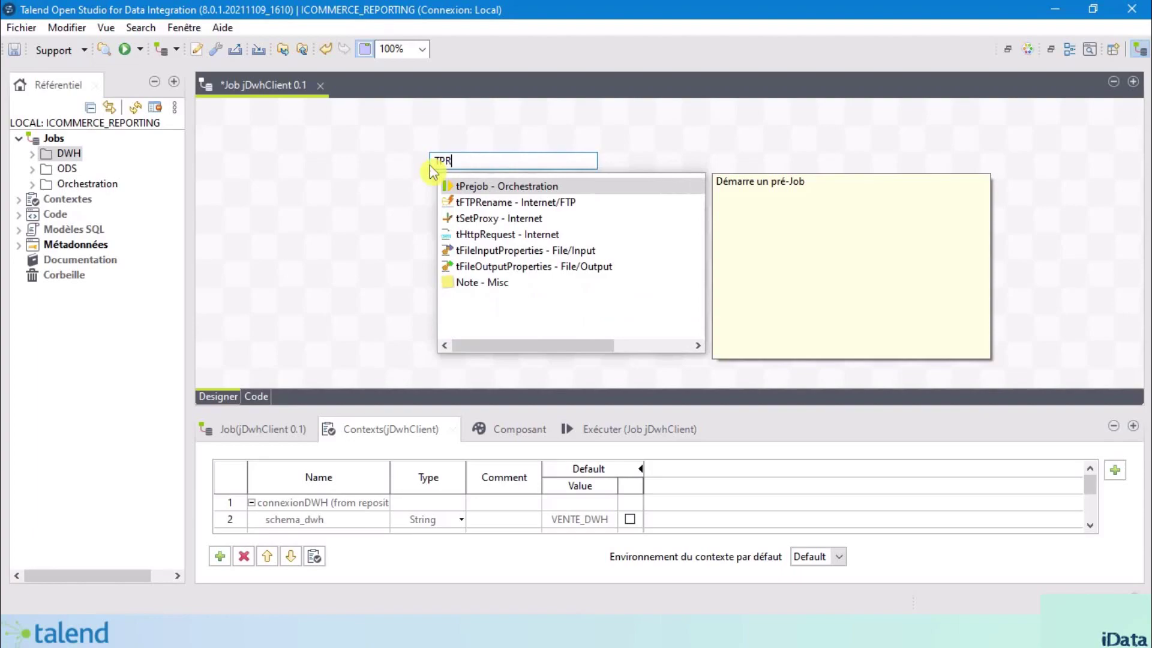
double_click(540, 187)
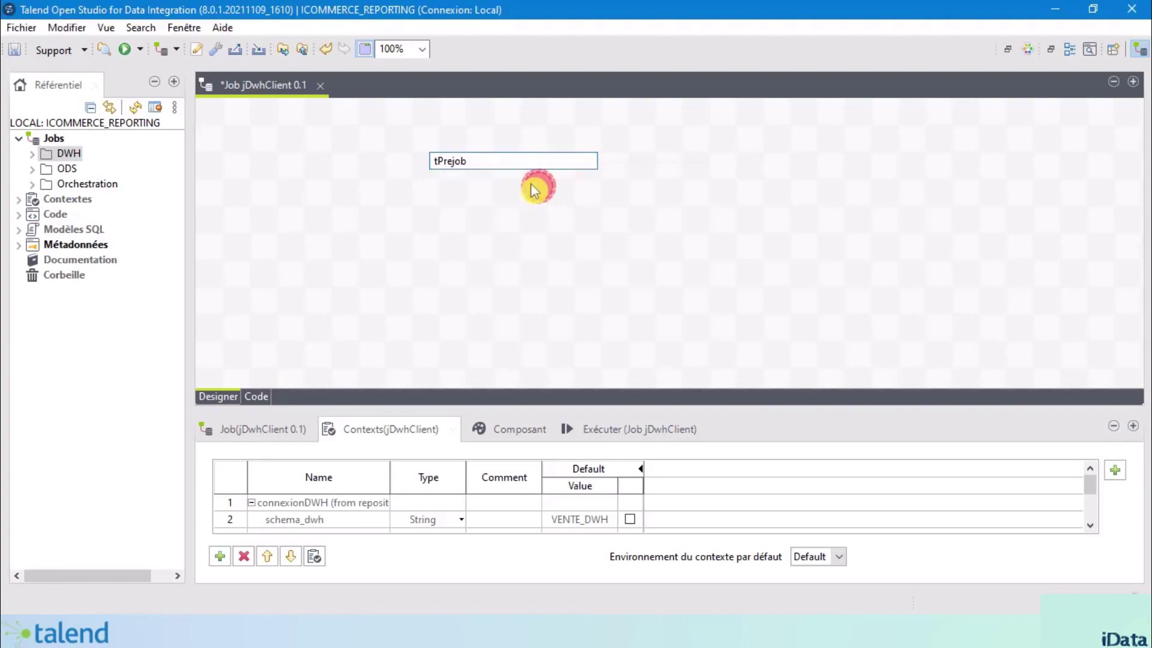
left_click_drag(429, 175, 268, 149)
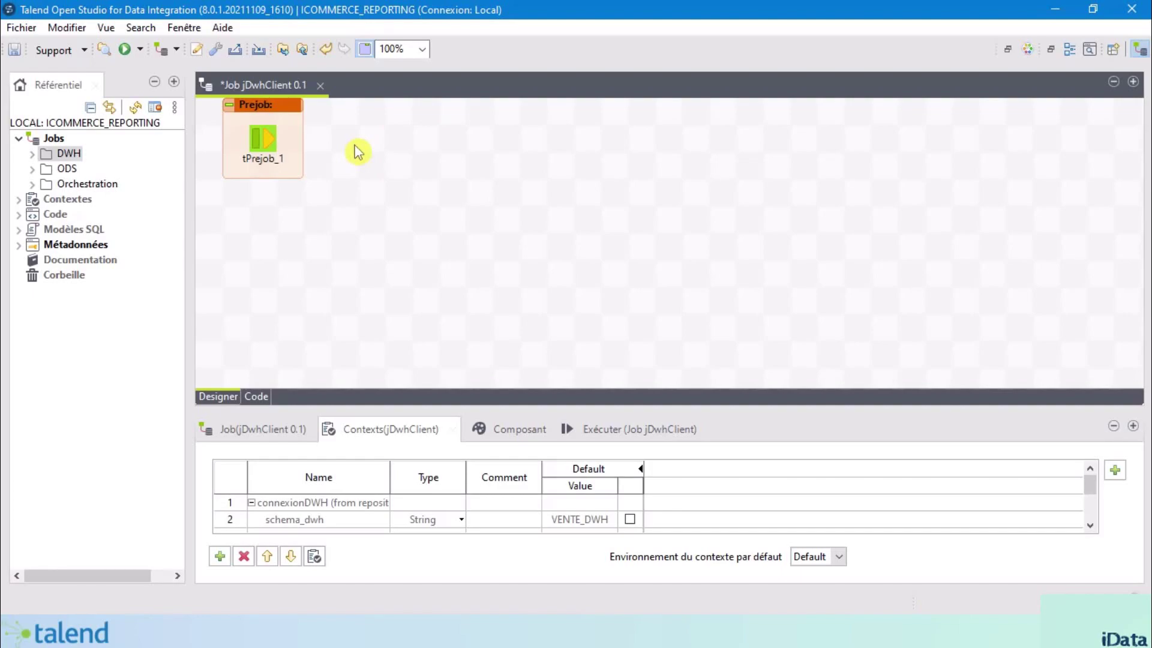
type("TCHRO")
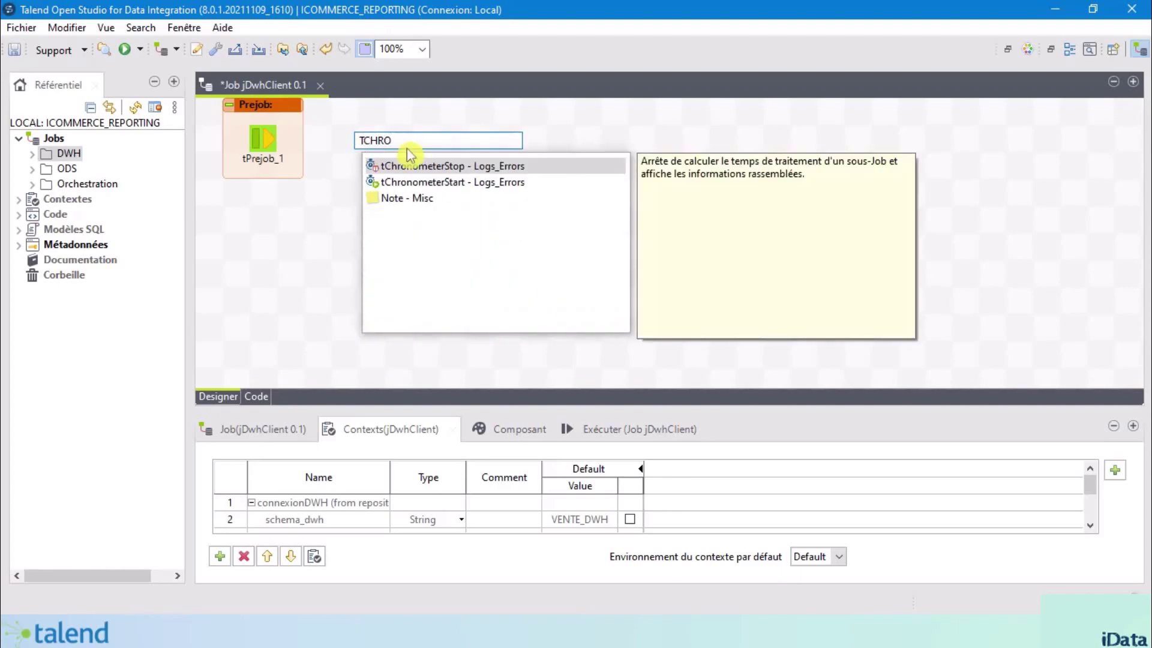
double_click(424, 182)
left_click_drag(354, 149, 393, 141)
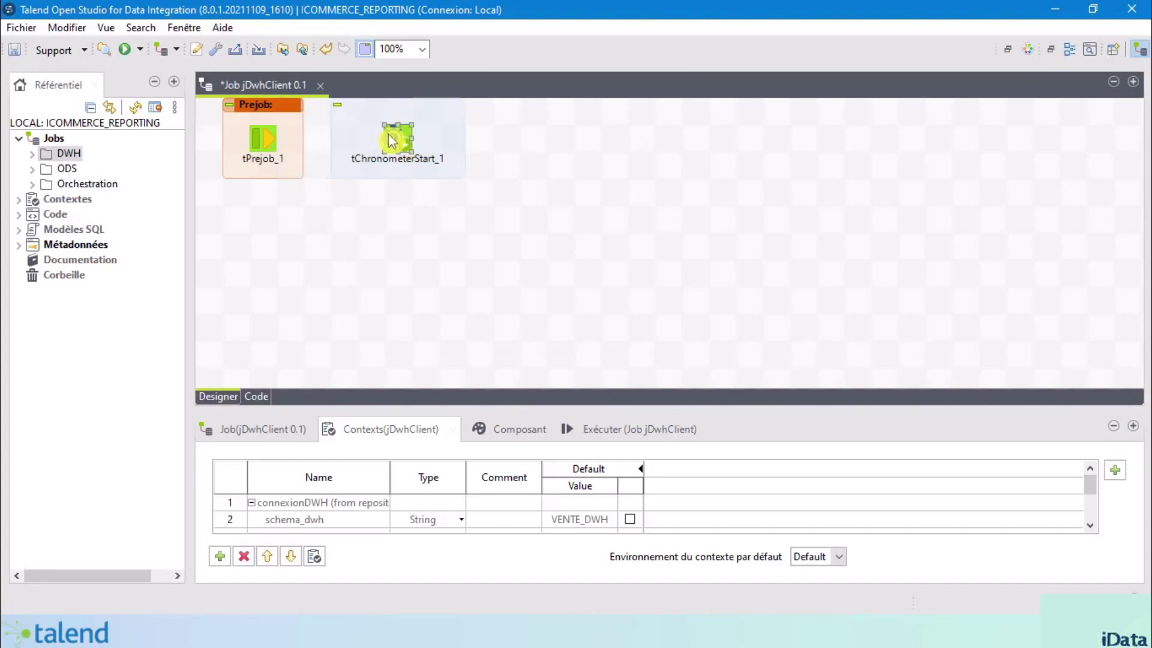
Step: Link tPrejob_1 to tChronometerStart_1 with an On Component Ok trigger
left_click(267, 147)
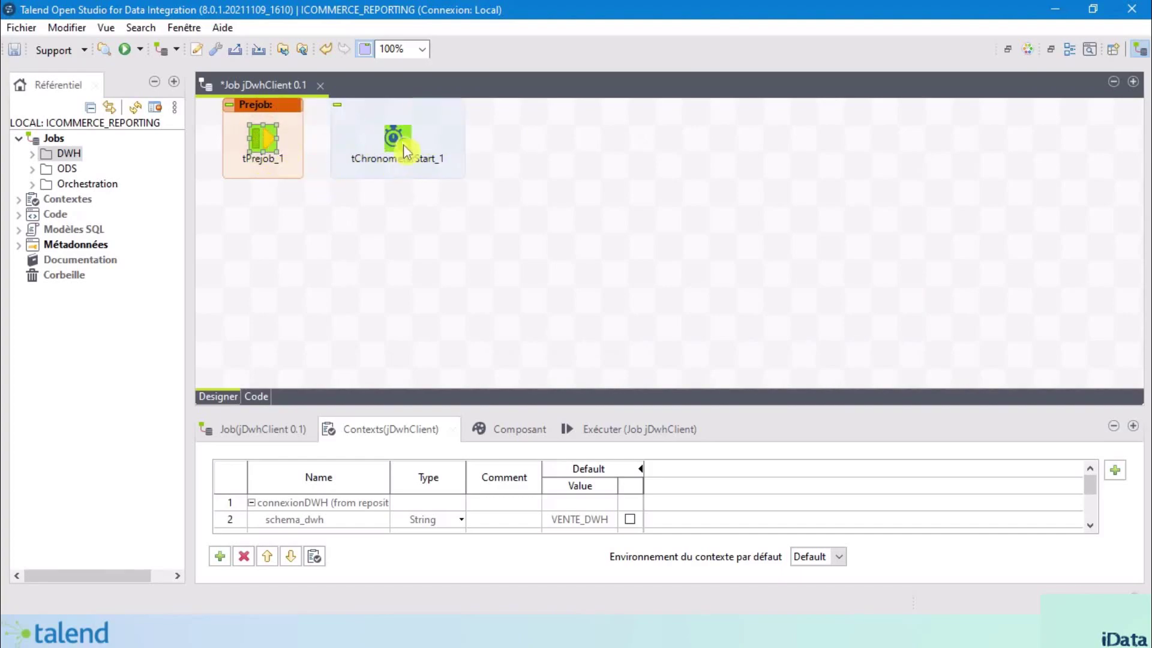
right_click(259, 137)
mouse_move(381, 144)
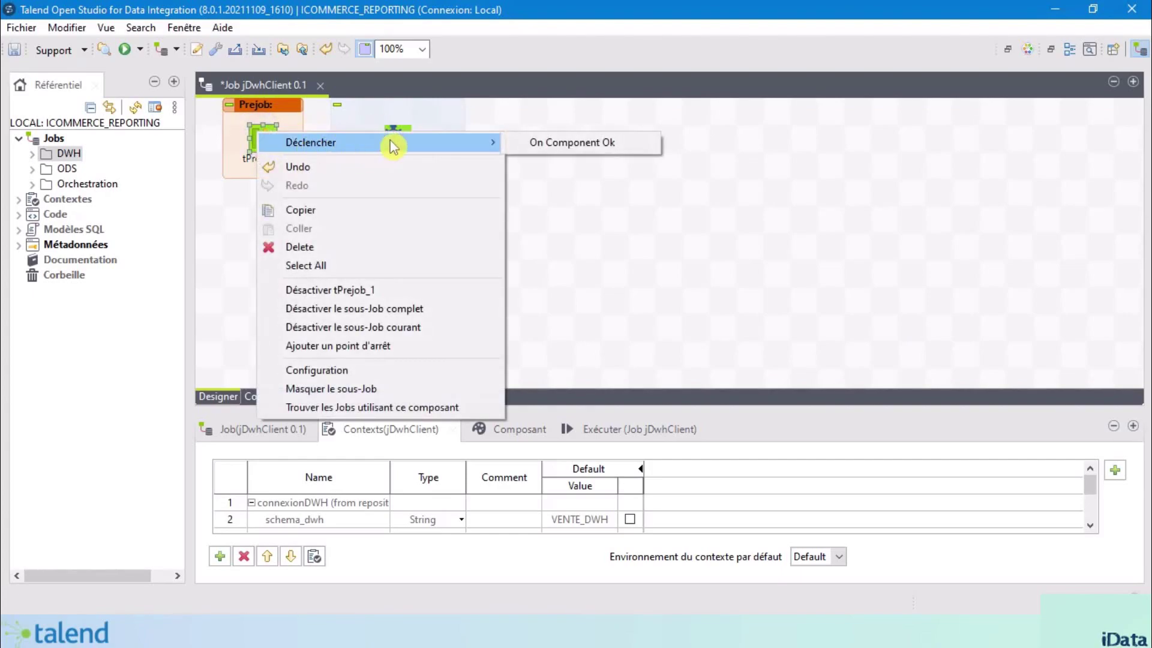
left_click(547, 143)
left_click(401, 142)
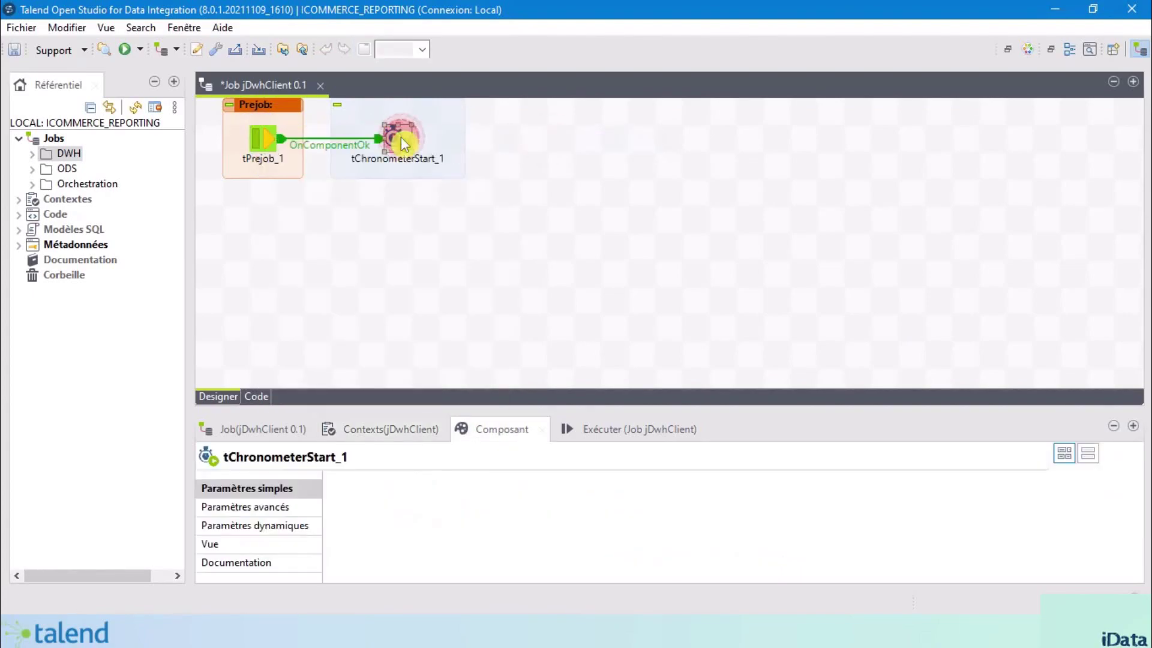
left_click(596, 155)
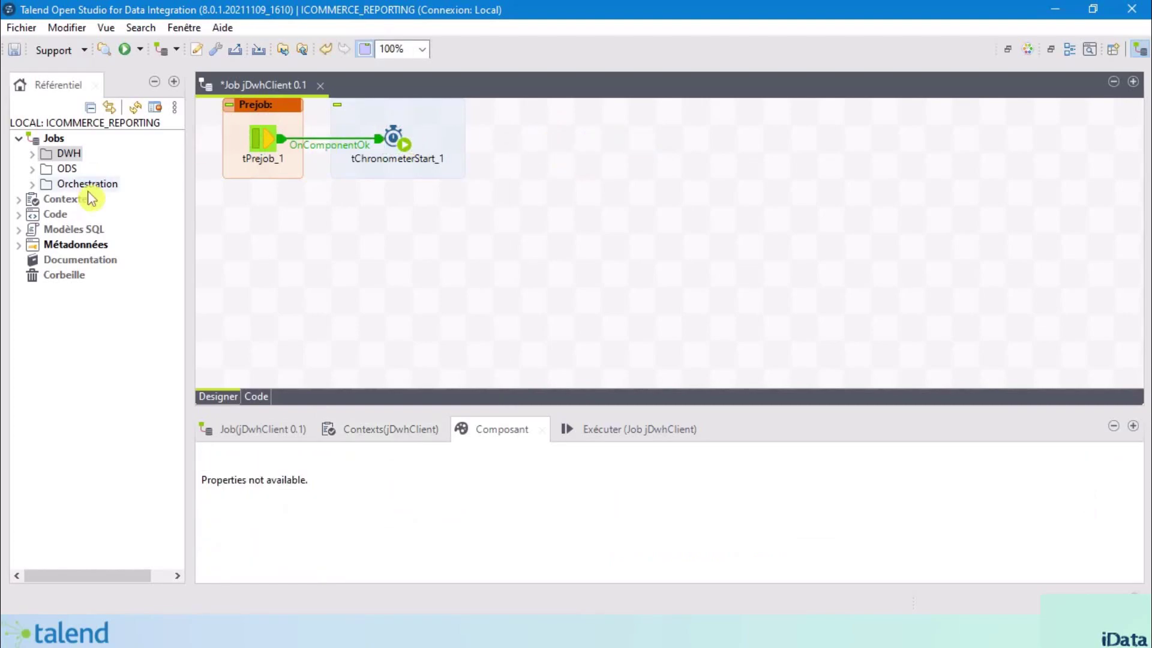
Step: Add the VENTE_ODS database connection to the canvas beside the chronometer as a tDBConnection(PostgreSQL) component
left_click(20, 246)
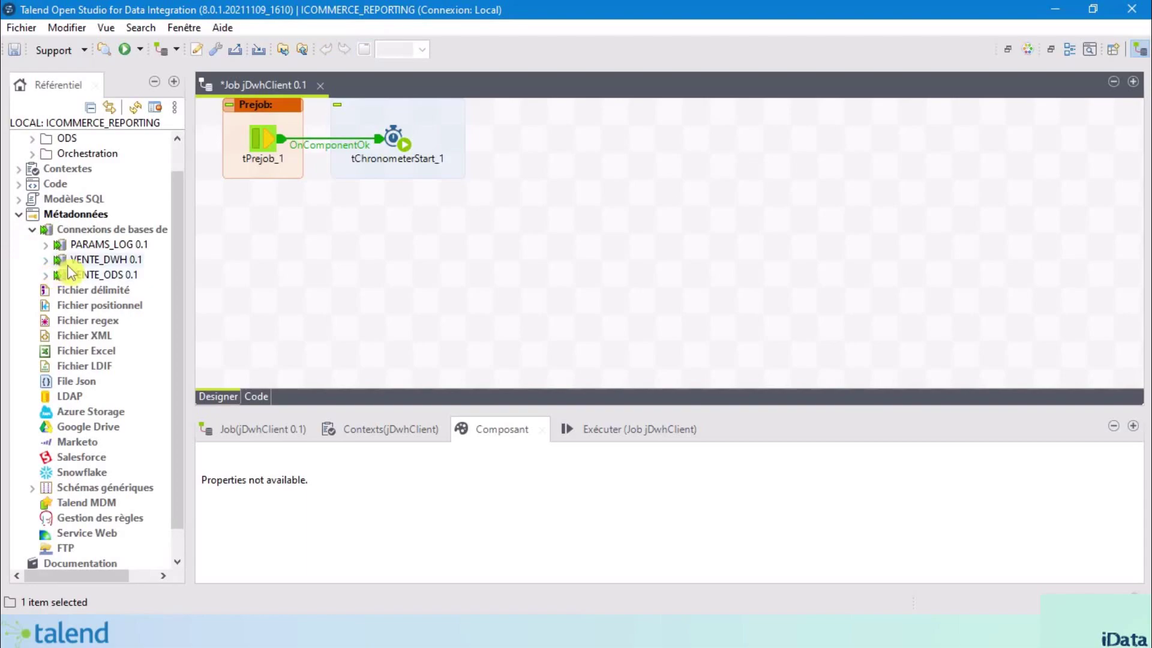
left_click(105, 274)
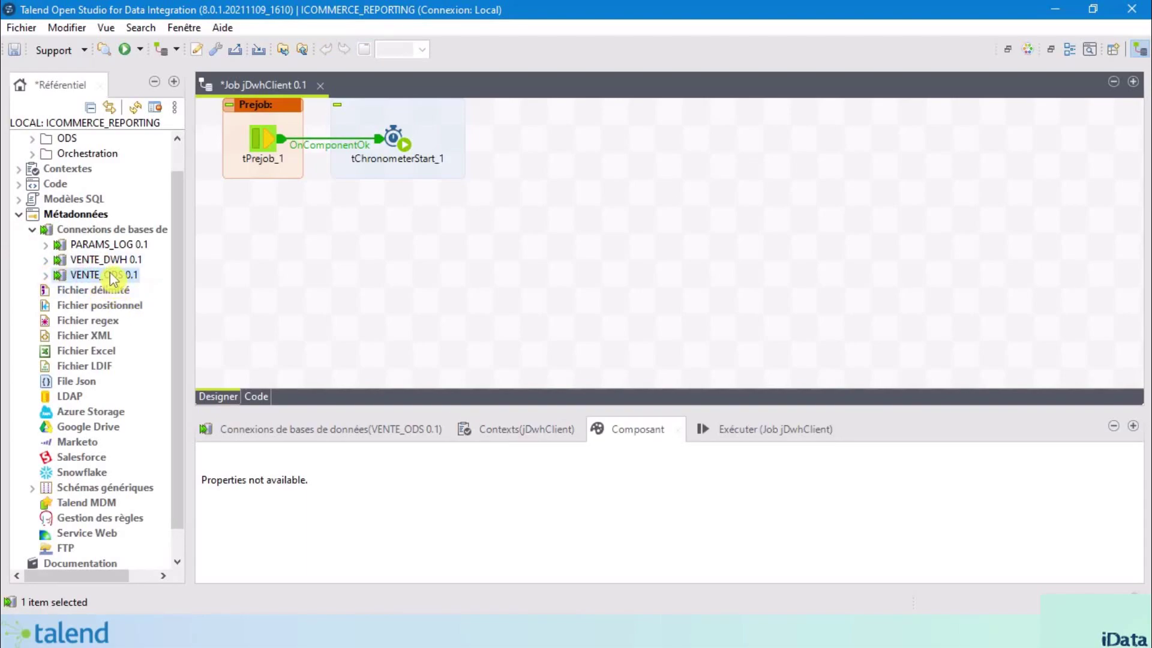
mouse_move(106, 278)
left_click_drag(102, 275, 249, 240)
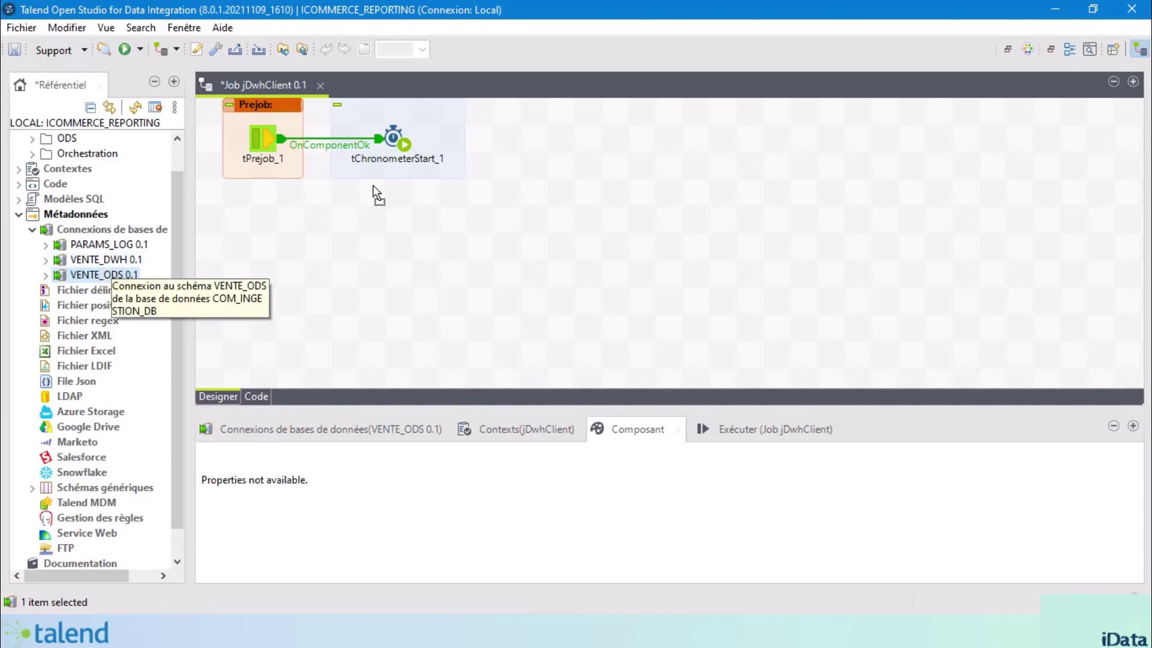
left_click_drag(549, 144, 554, 144)
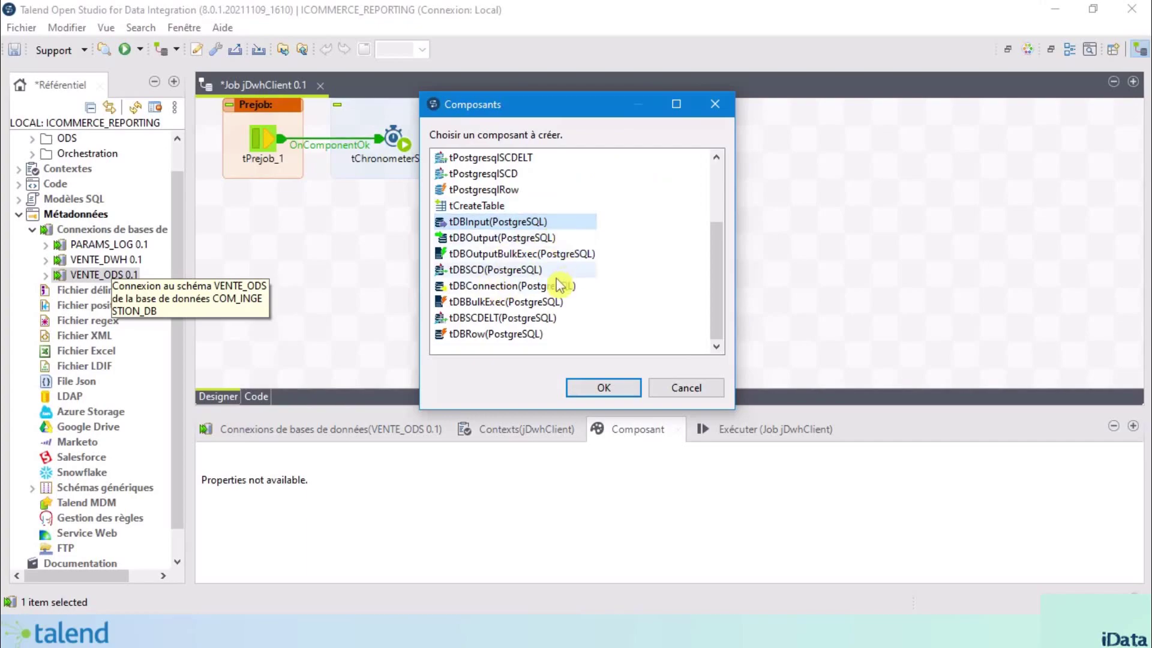
left_click(502, 288)
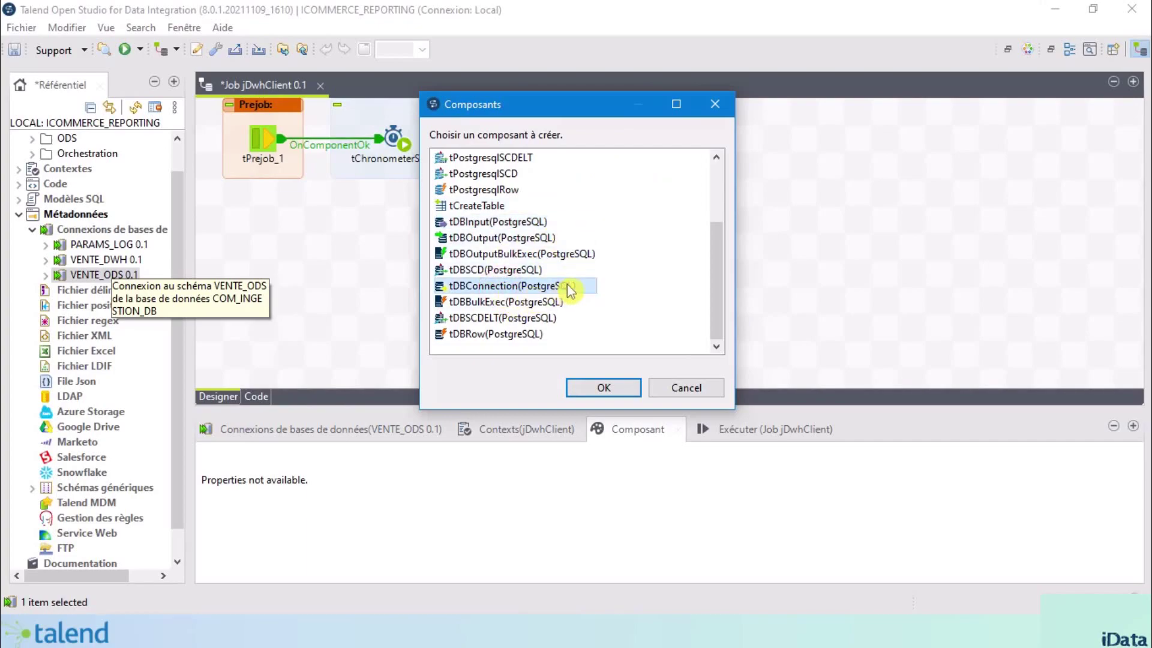
left_click(600, 390)
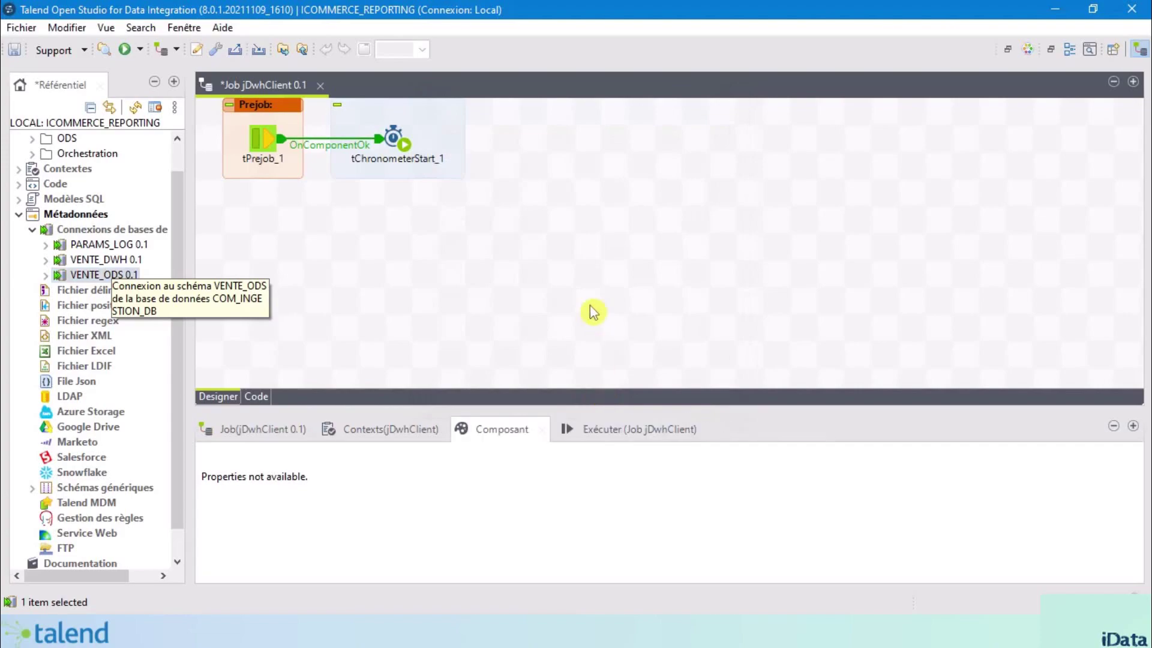
Step: Link tChronometerStart_1 to the VENTE_ODS connection with an On Component Ok trigger and move VENTE_ODS slightly closer to the chronometer
left_click(393, 139)
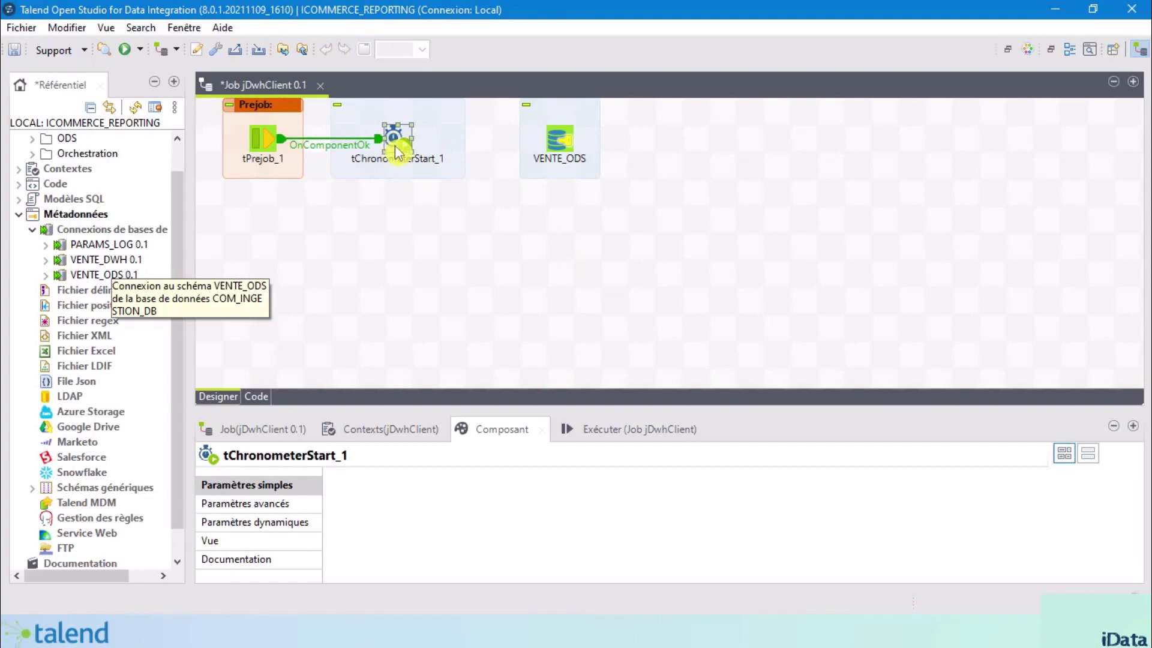
left_click(562, 147)
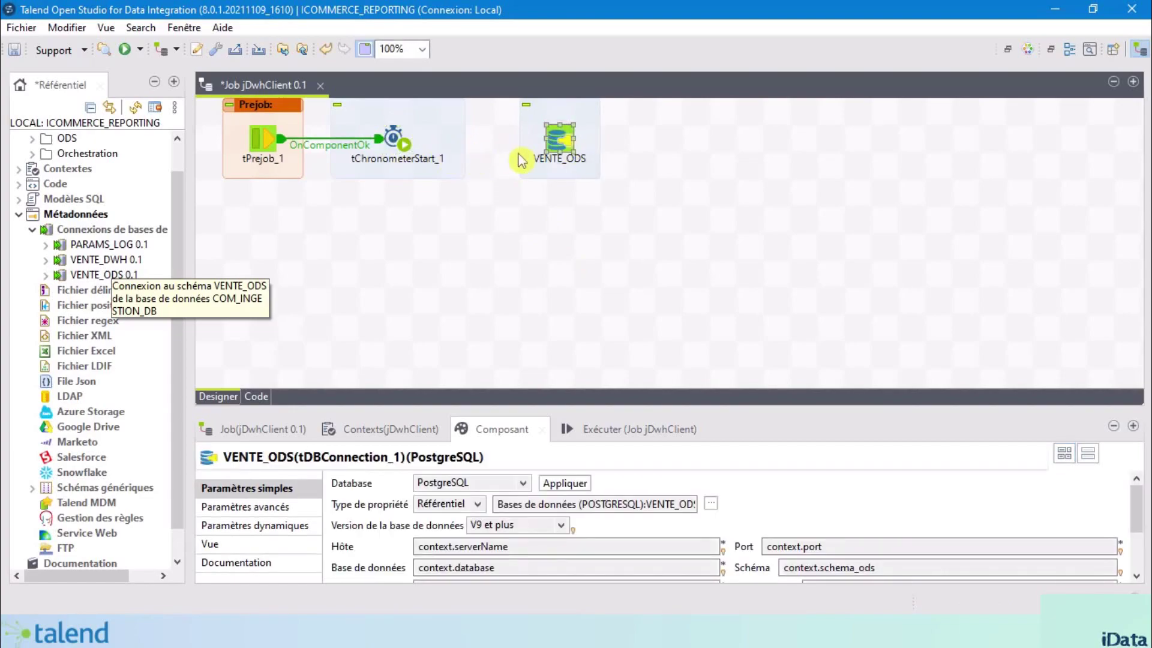
right_click(392, 140)
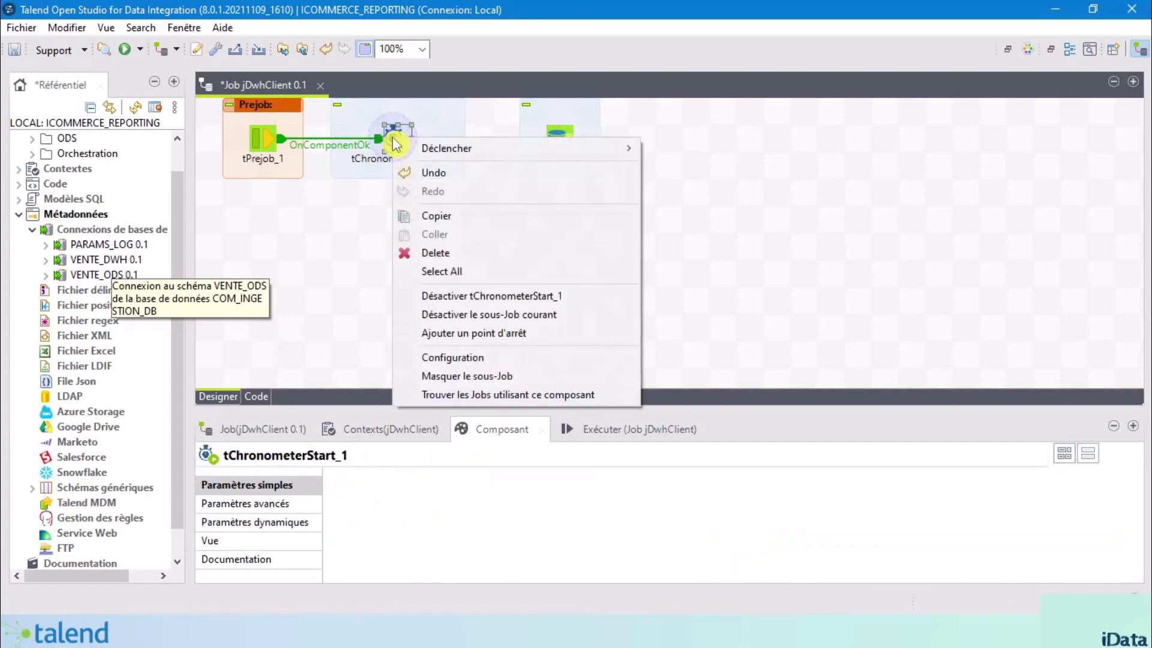
mouse_move(463, 150)
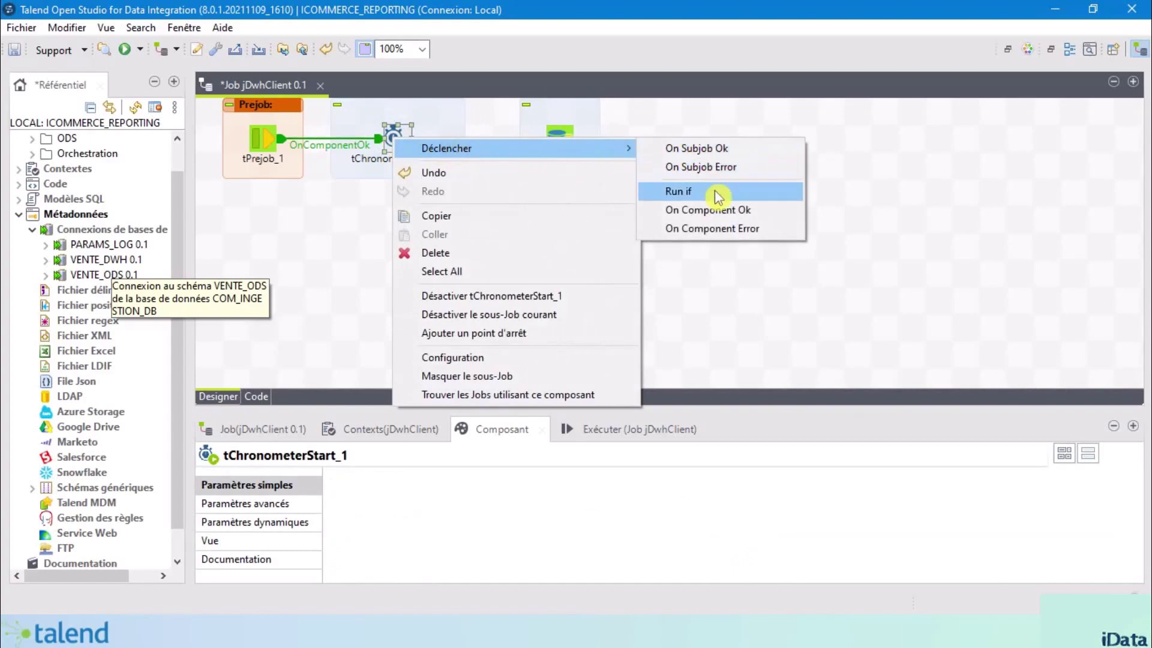
left_click(726, 208)
left_click(563, 140)
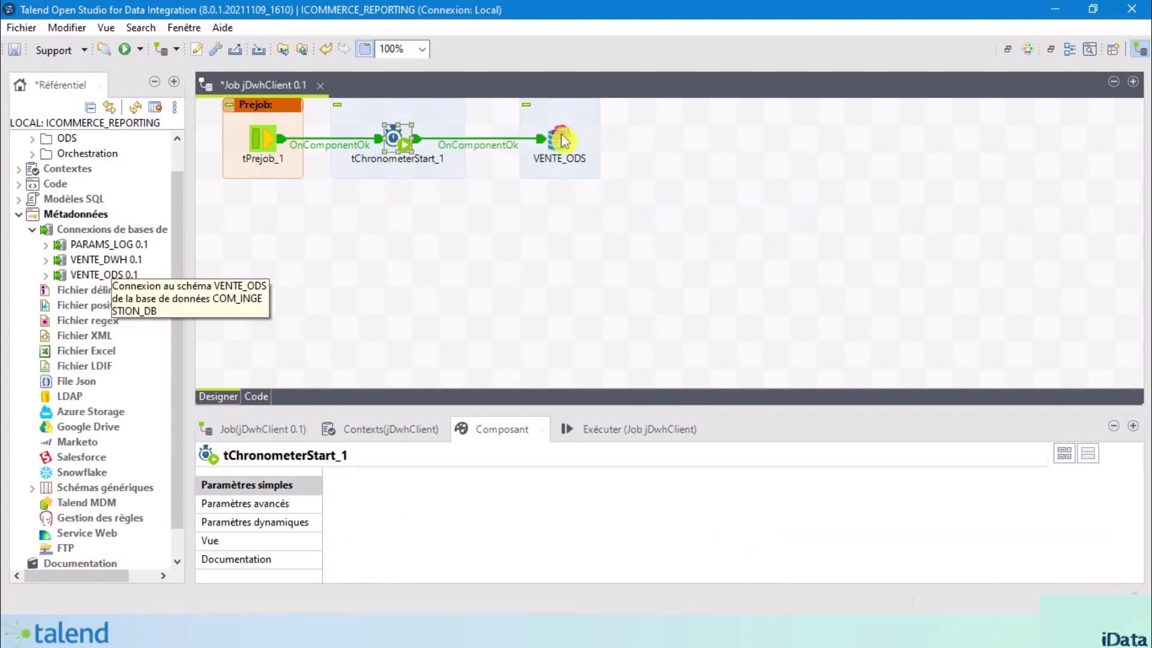
left_click_drag(561, 150, 553, 151)
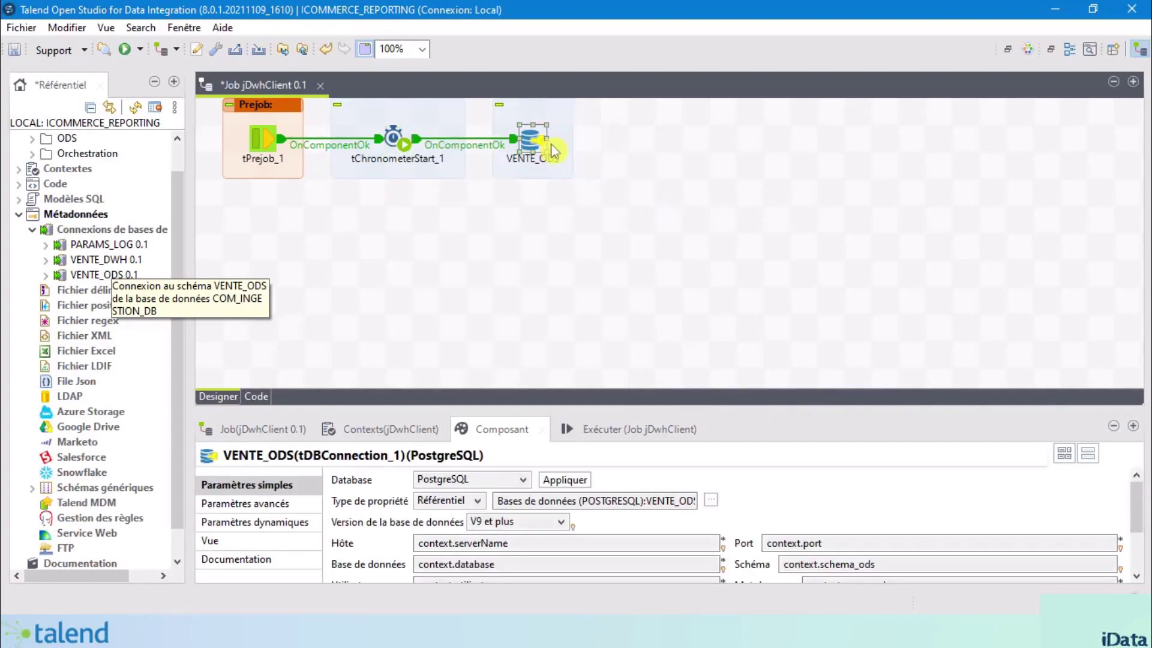
Step: Add the VENTE_DWH database connection to the canvas beyond VENTE_ODS as a tDBConnection(PostgreSQL) component
left_click(372, 259)
left_click(81, 259)
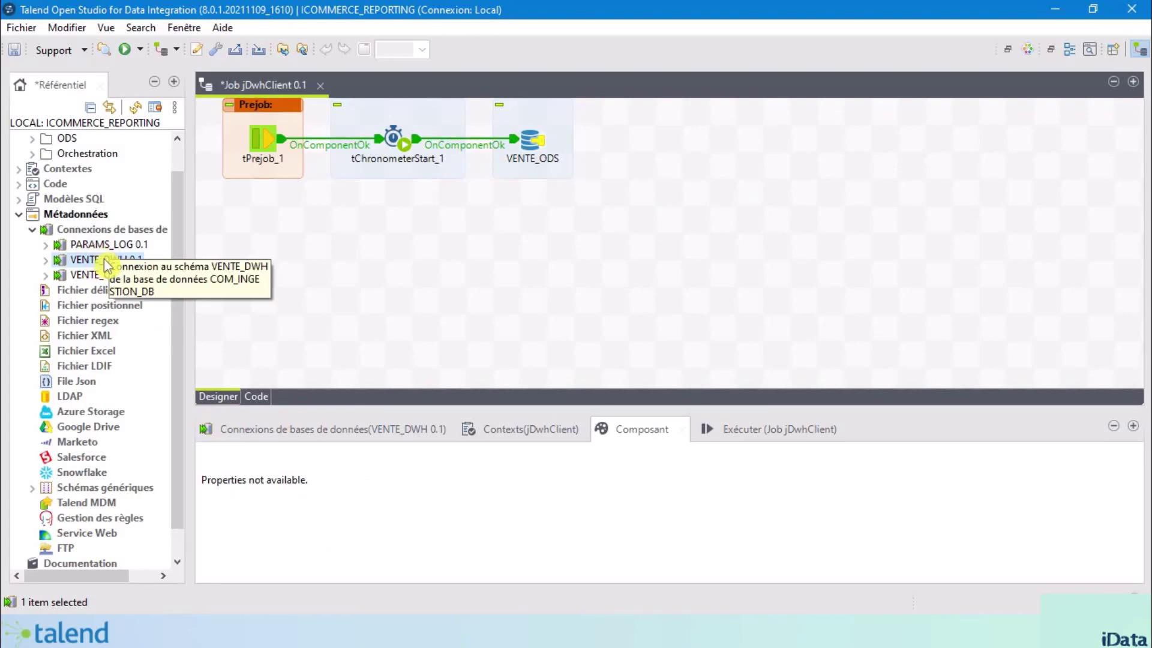
left_click_drag(107, 264, 139, 264)
left_click_drag(664, 135, 666, 139)
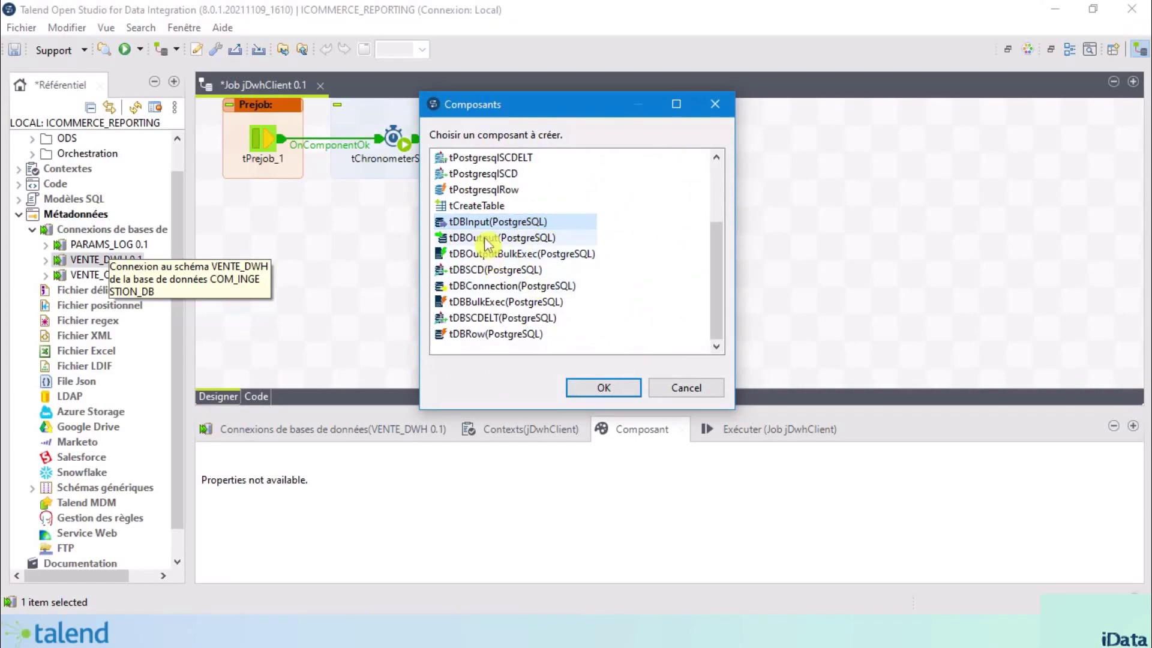
left_click(527, 286)
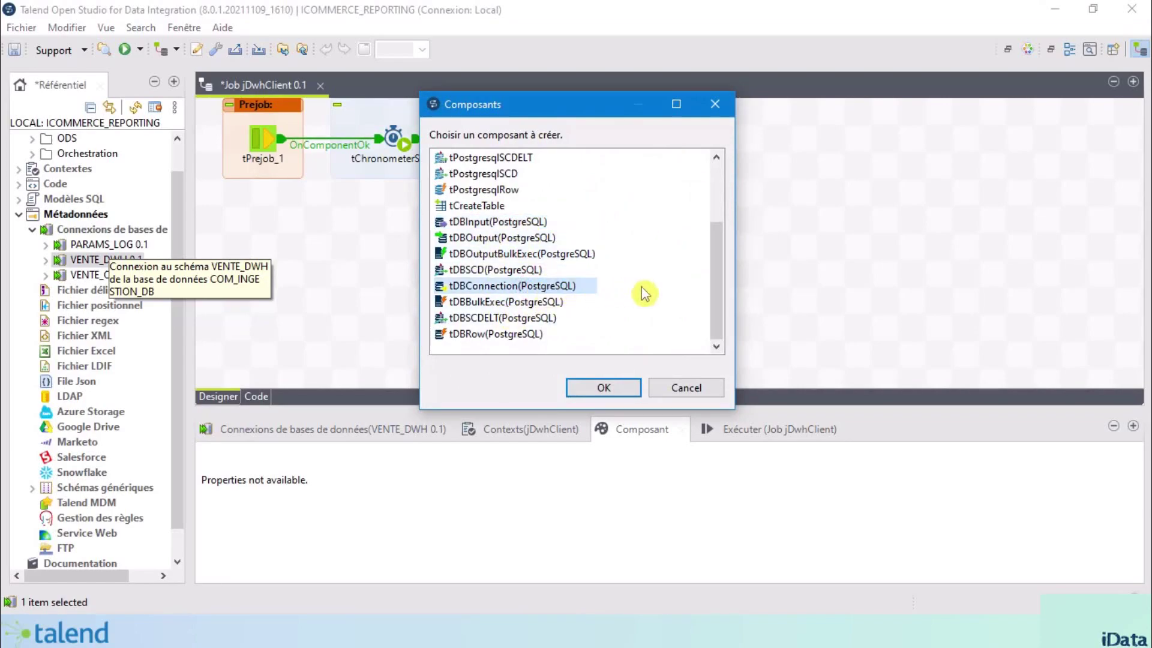
left_click(618, 390)
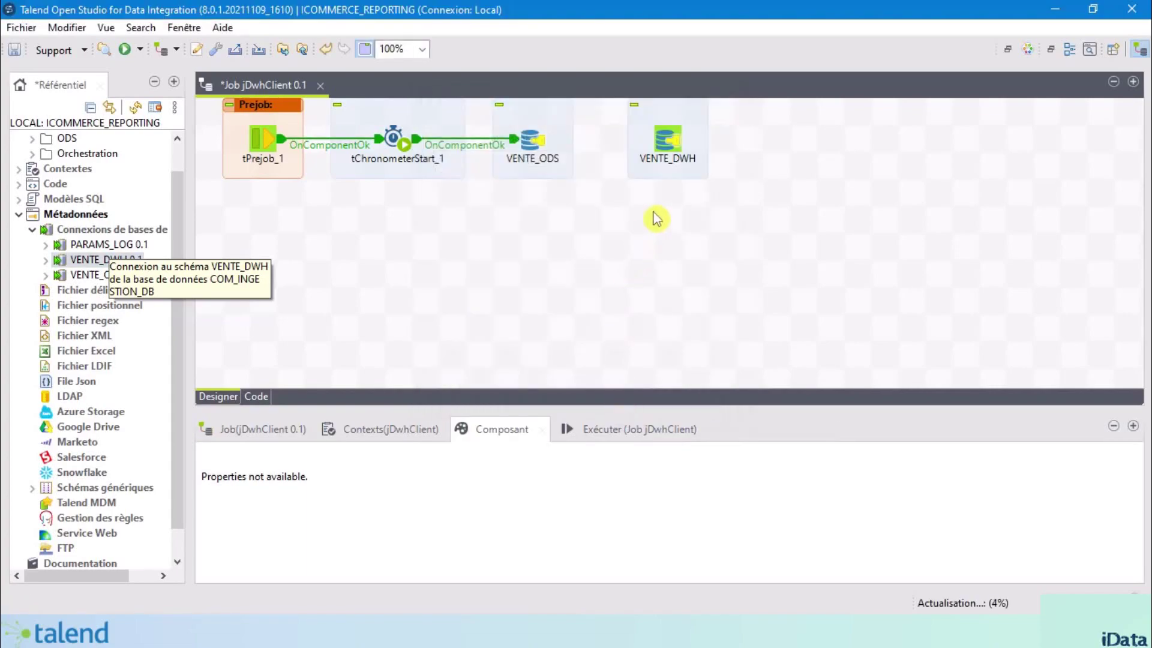
Step: Link VENTE_ODS to VENTE_DWH with an On Component Ok trigger and move VENTE_DWH slightly closer
left_click(534, 150)
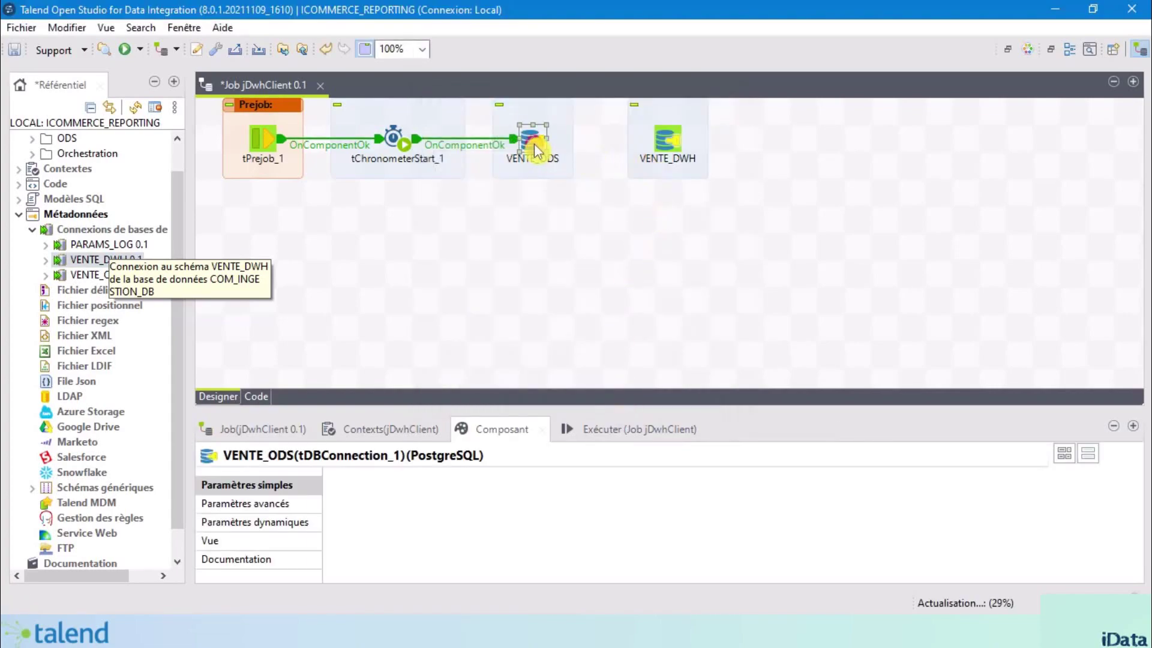
right_click(534, 150)
mouse_move(616, 161)
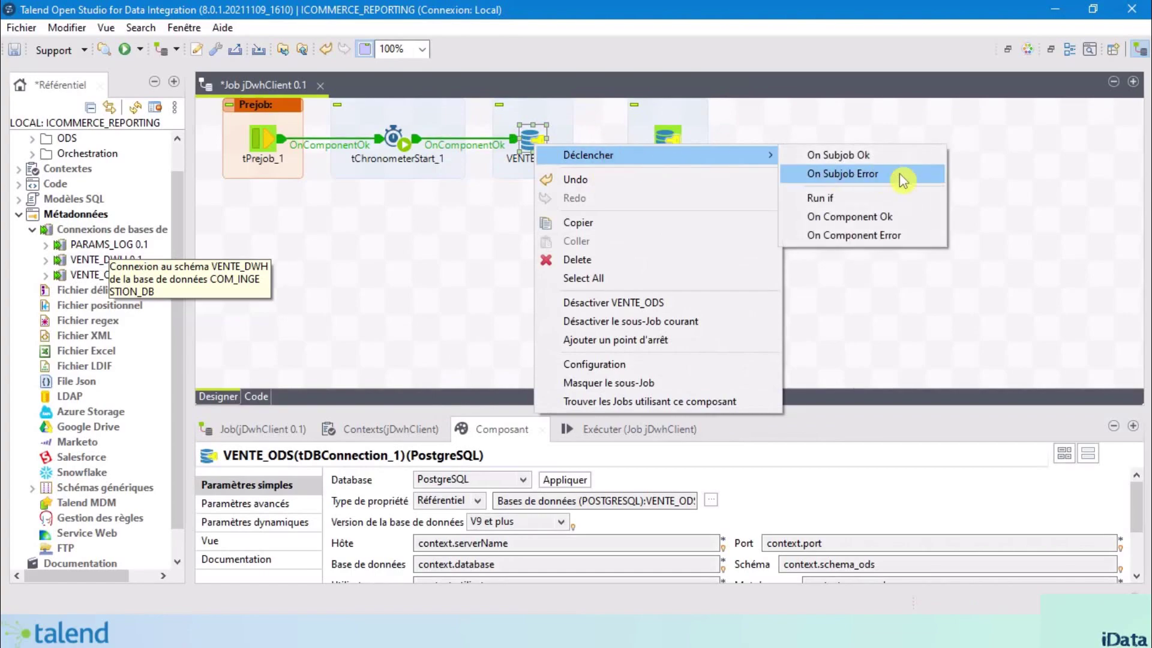
left_click(839, 217)
left_click(673, 145)
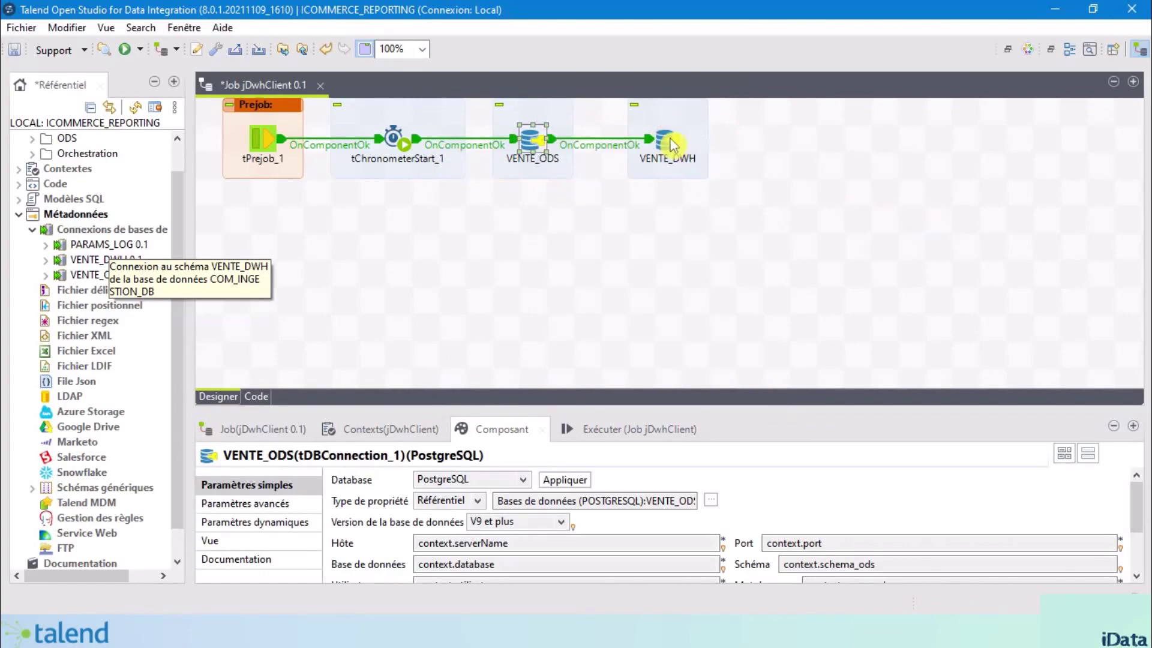
left_click_drag(673, 146, 646, 145)
Step: Make the VENTE_ODS component use a shared database connection named "VENTE_ODS"
left_click(531, 143)
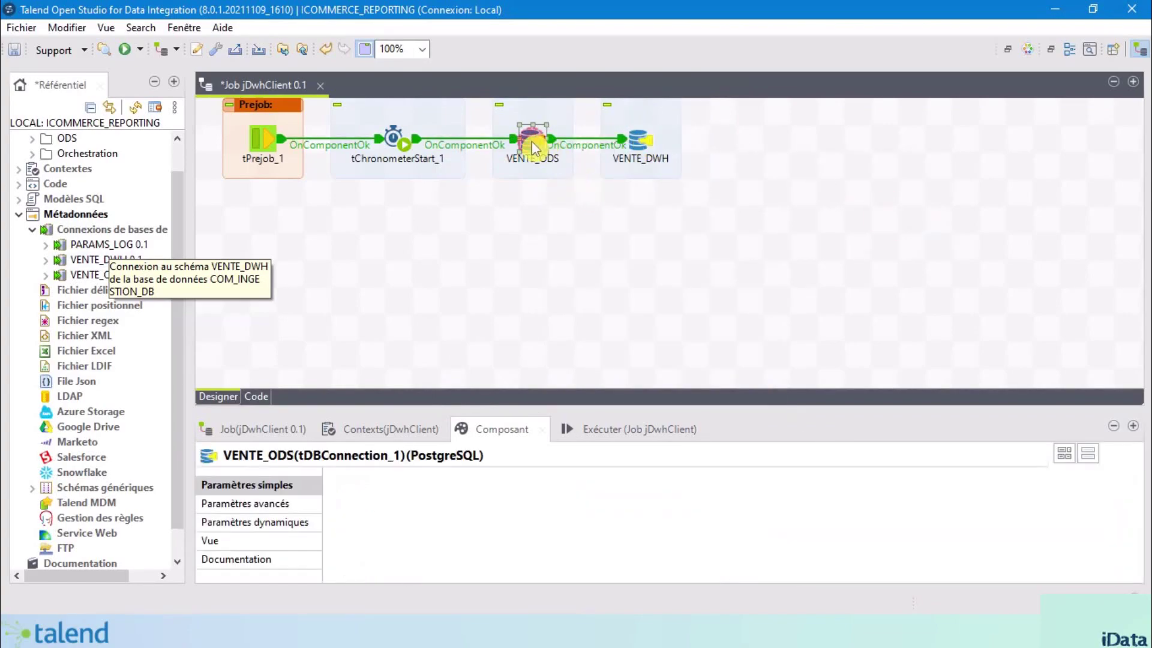
left_click_drag(779, 412, 822, 283)
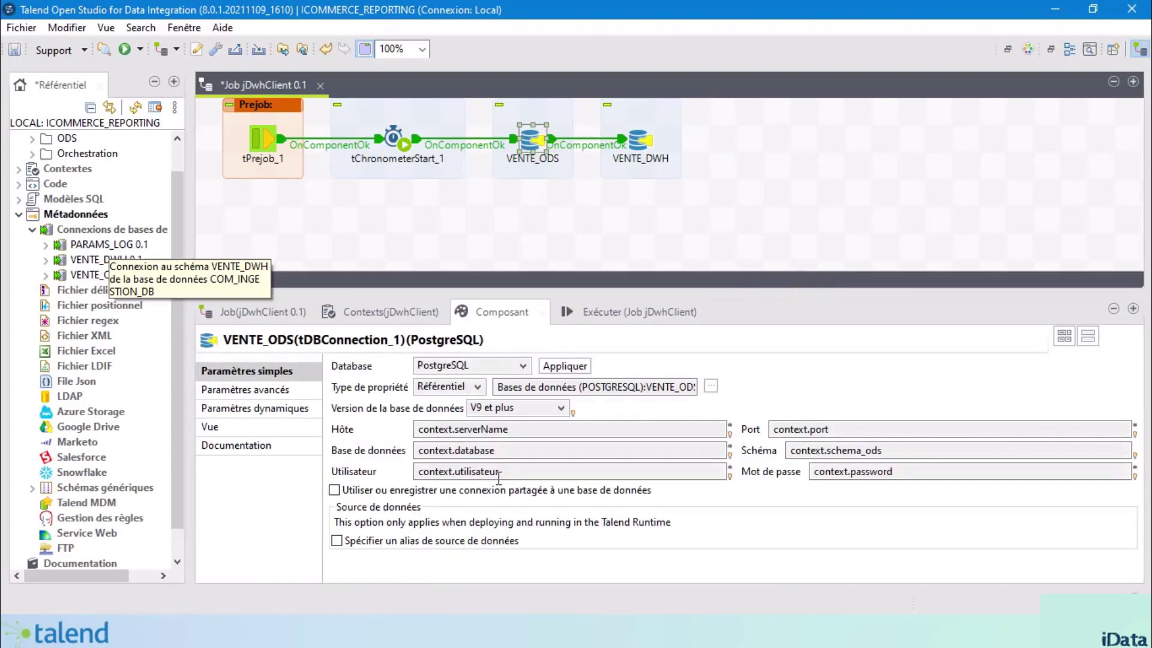
left_click(334, 490)
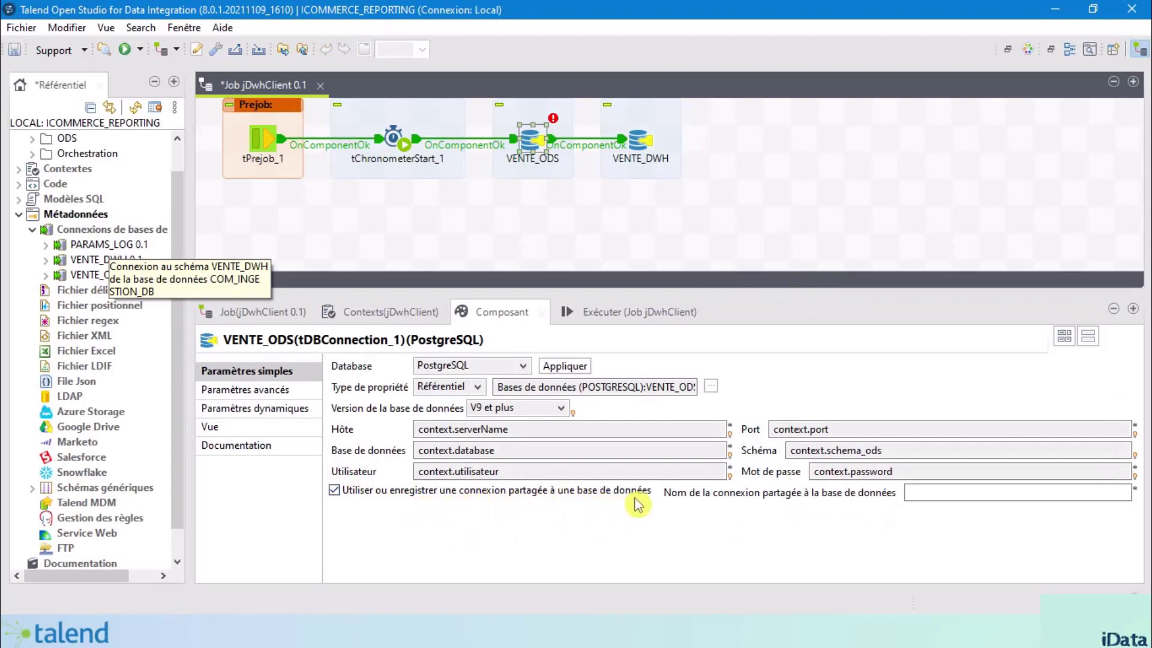
left_click(916, 493)
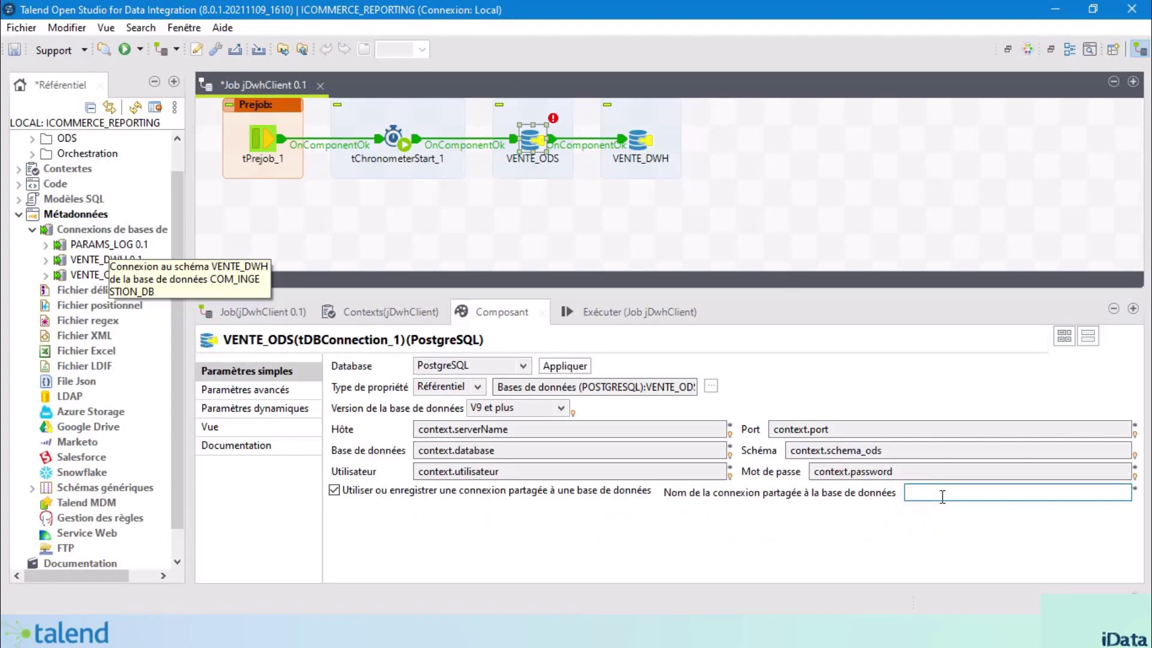
type("\"VENTE_ODS\"")
key("ctrl+a")
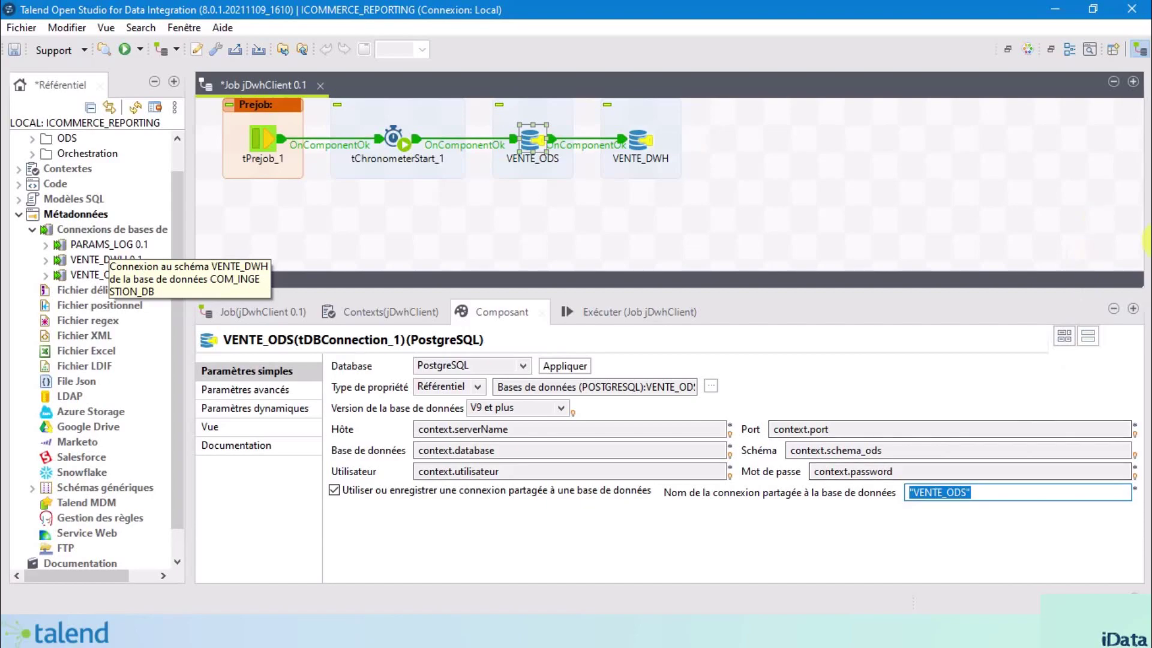
Step: Make the VENTE_DWH component register a shared database connection named "VENTE_DWH"
left_click(644, 144)
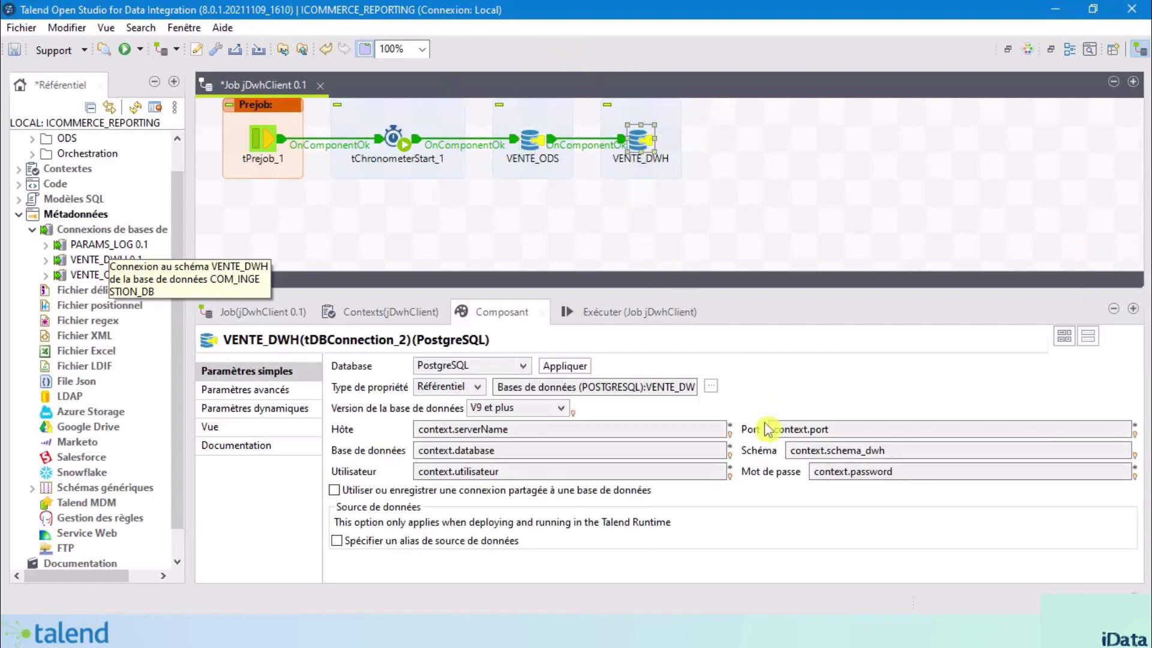
left_click(334, 491)
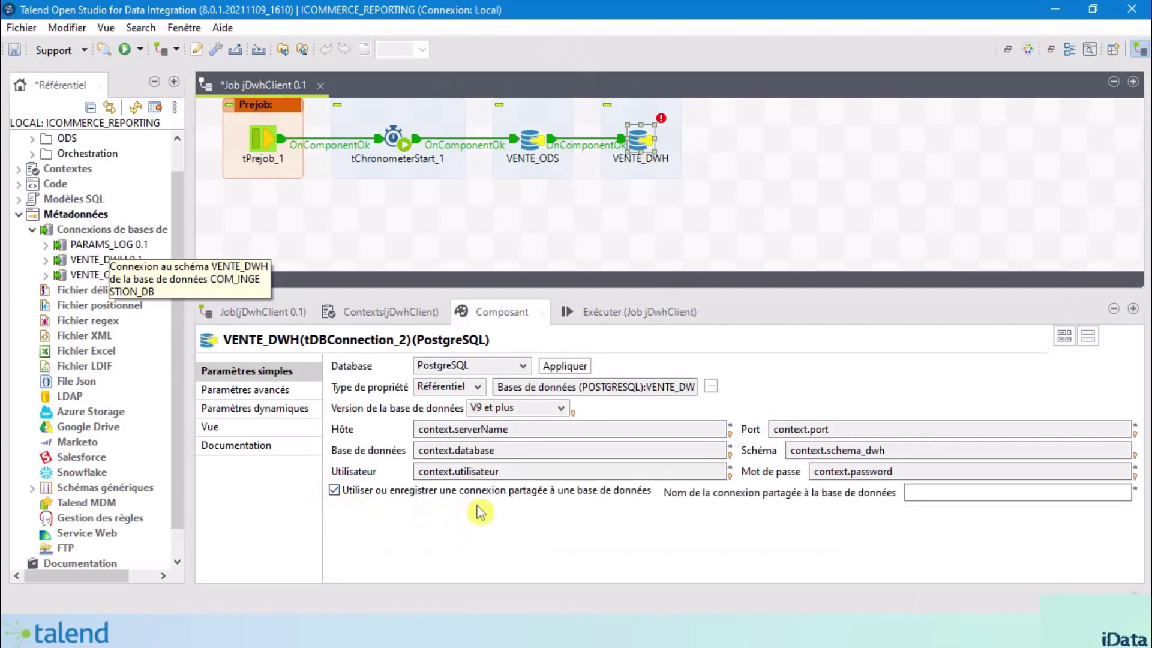
left_click(926, 493)
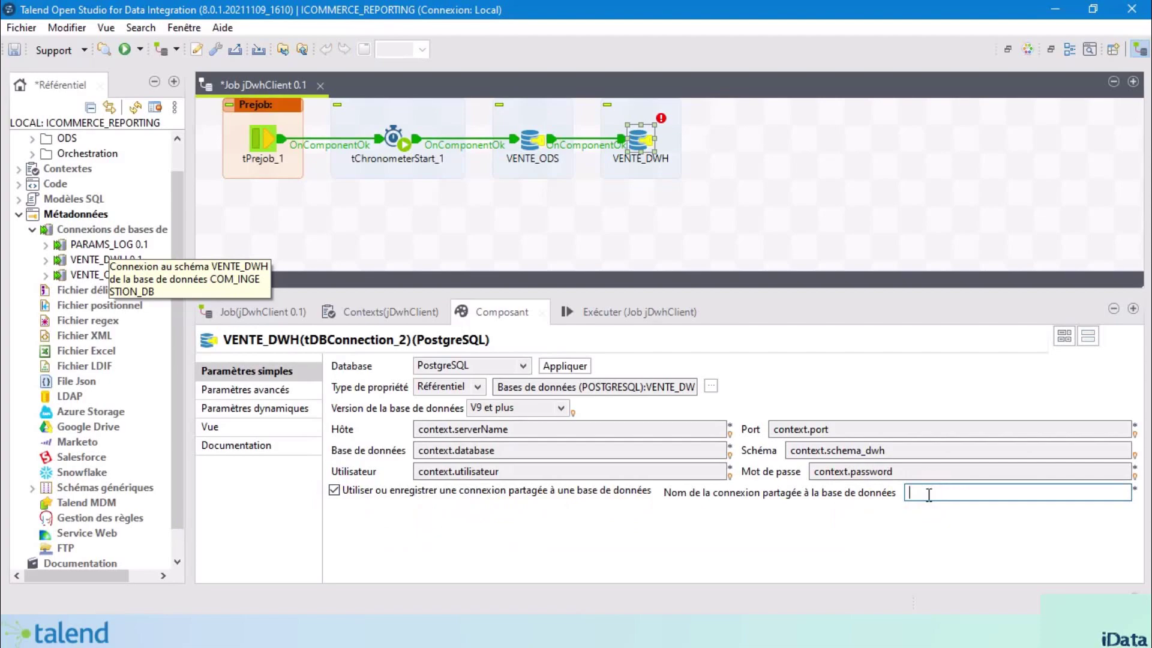
type("\"VENTE_ODS\"")
left_click_drag(946, 492, 976, 492)
left_click(739, 235)
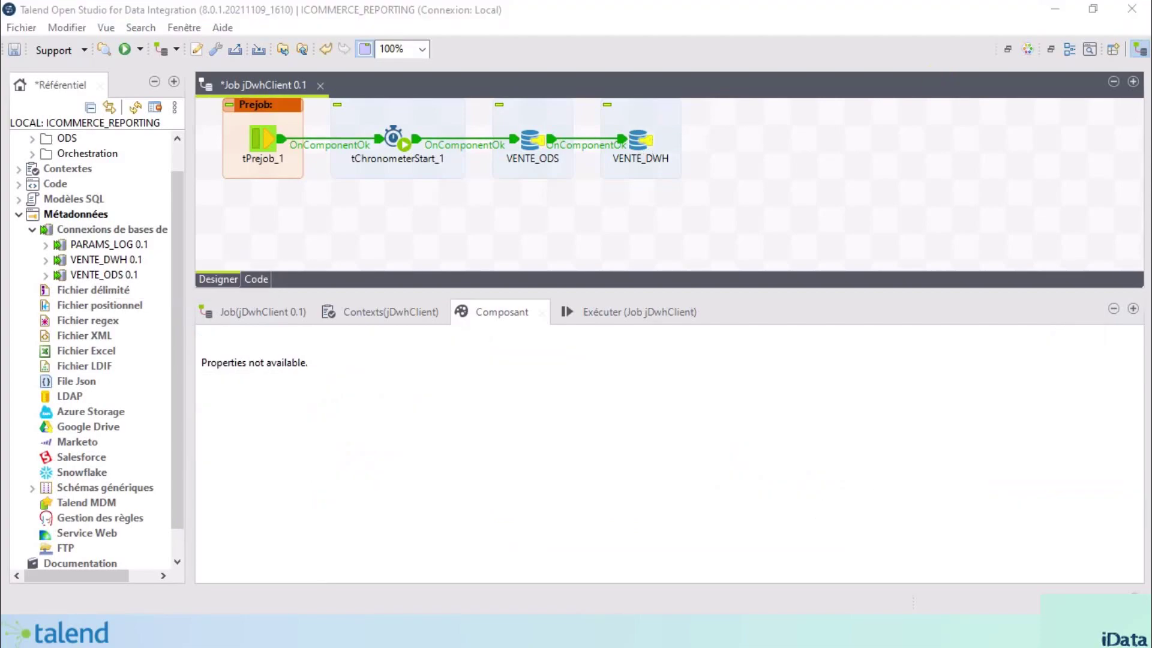
Step: Set the VENTE_ODS component's label format to "Connexion ODS<br><b> __UNIQUE_NAME__</b>"
left_click(532, 144)
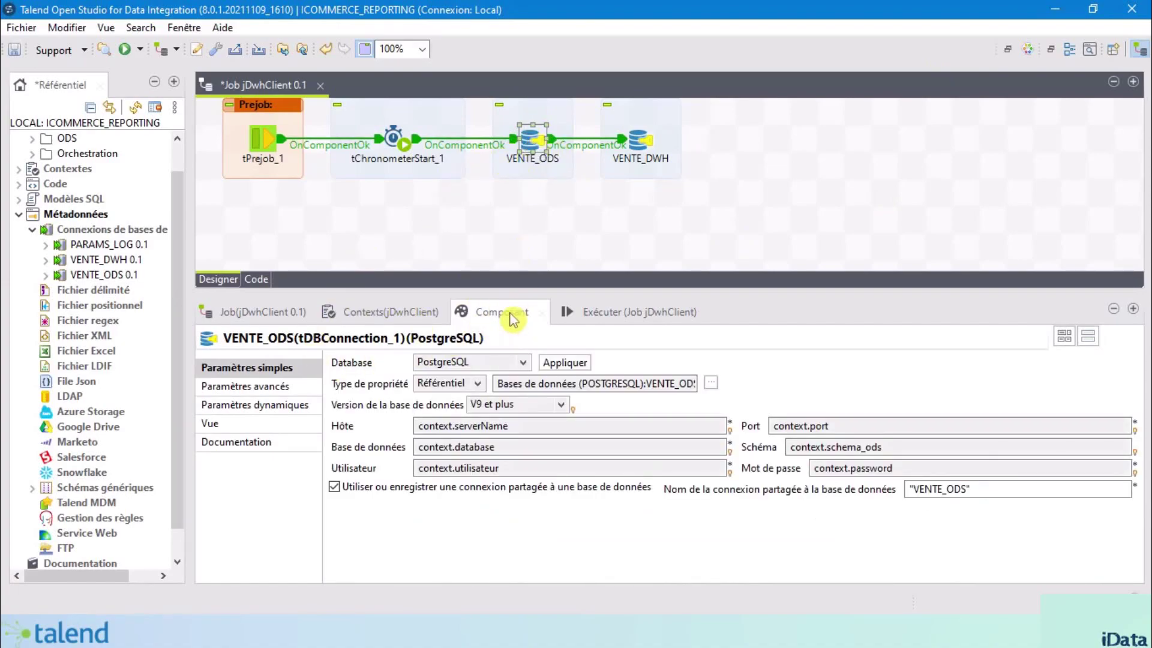
left_click(232, 424)
left_click(488, 362)
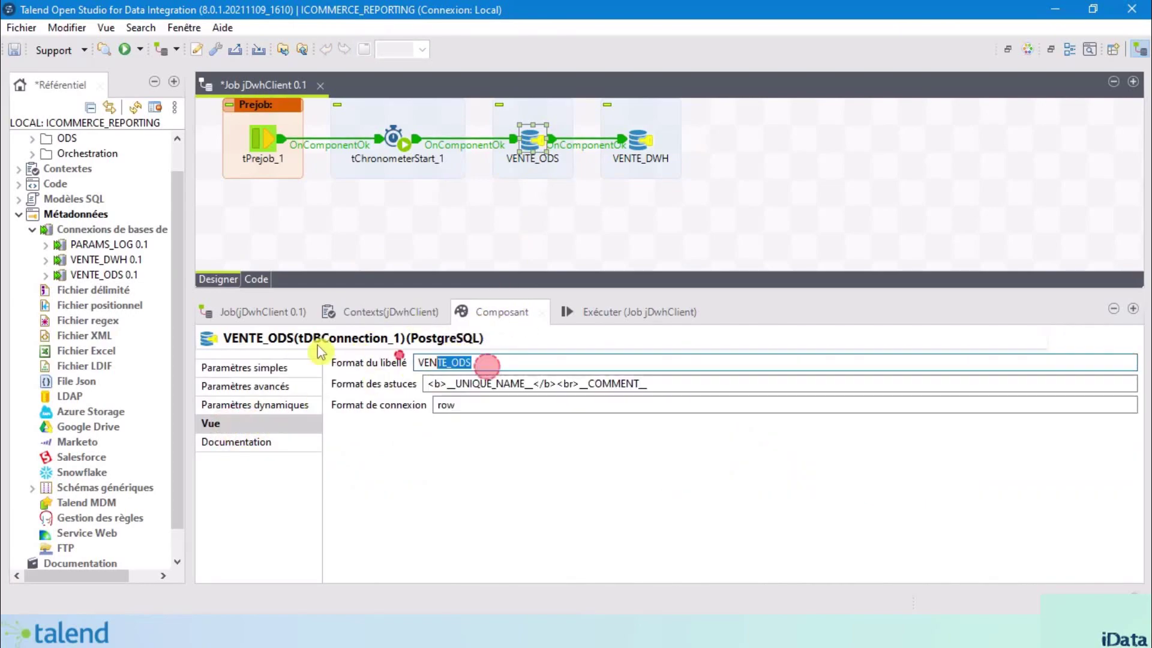
left_click(493, 362)
key("ctrl+a")
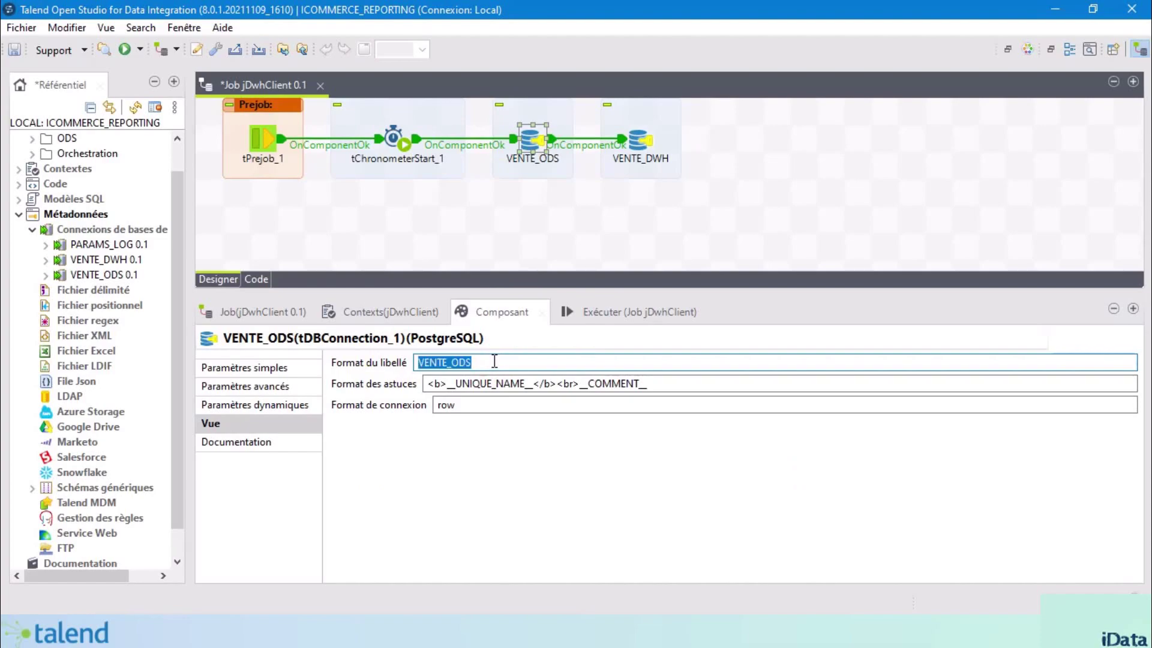
type("Connexion ODS<br><b> __UNIQUE_NAME__</b>")
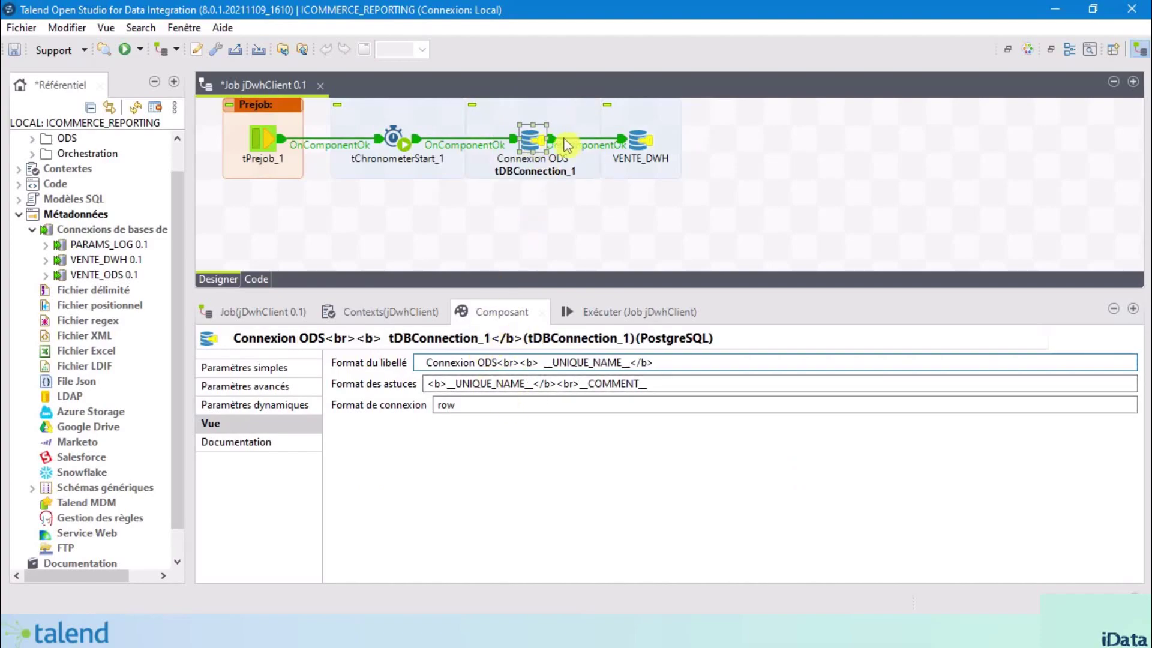
left_click(685, 186)
Step: Space out the ODS and DWH connection components along the prejob row so their labels have room
left_click_drag(648, 141, 674, 141)
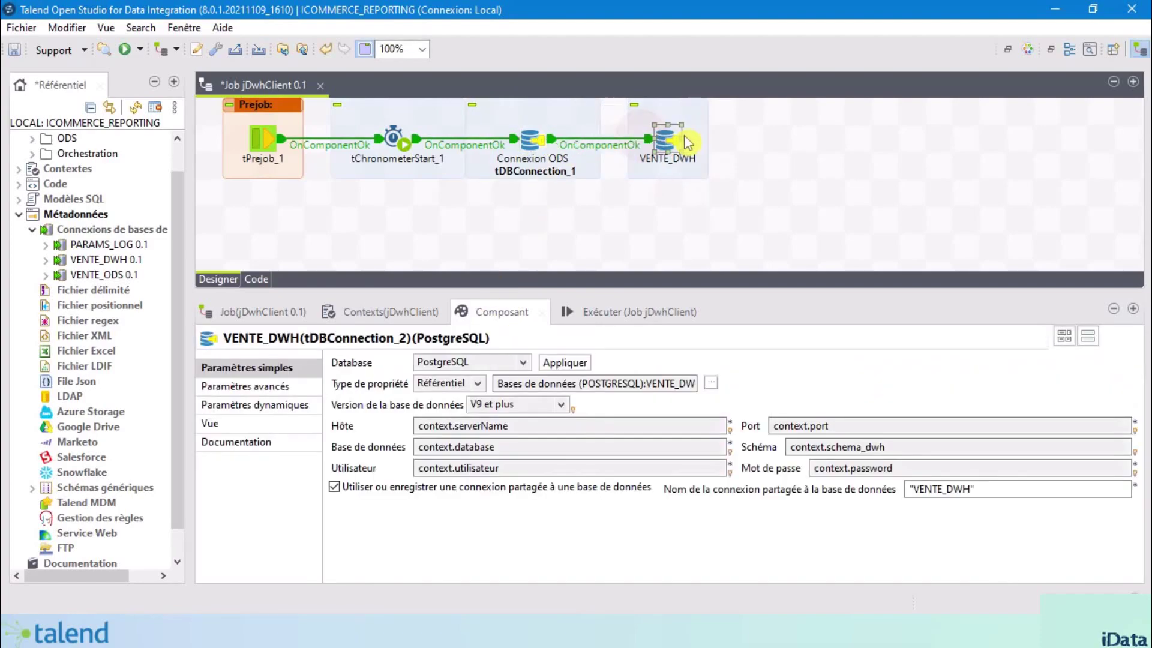
left_click_drag(531, 145, 557, 146)
left_click_drag(678, 143, 705, 141)
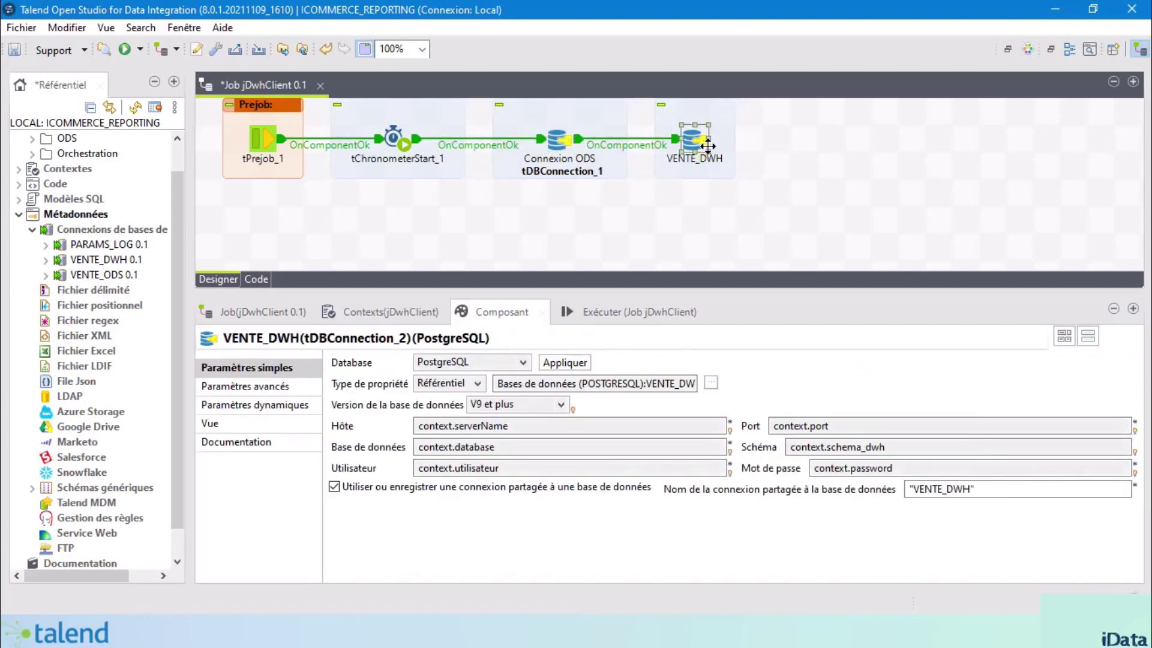
Step: Set the VENTE_DWH component's label format to "Connexion DWH<br><b> __UNIQUE_NAME__</b>"
left_click(240, 425)
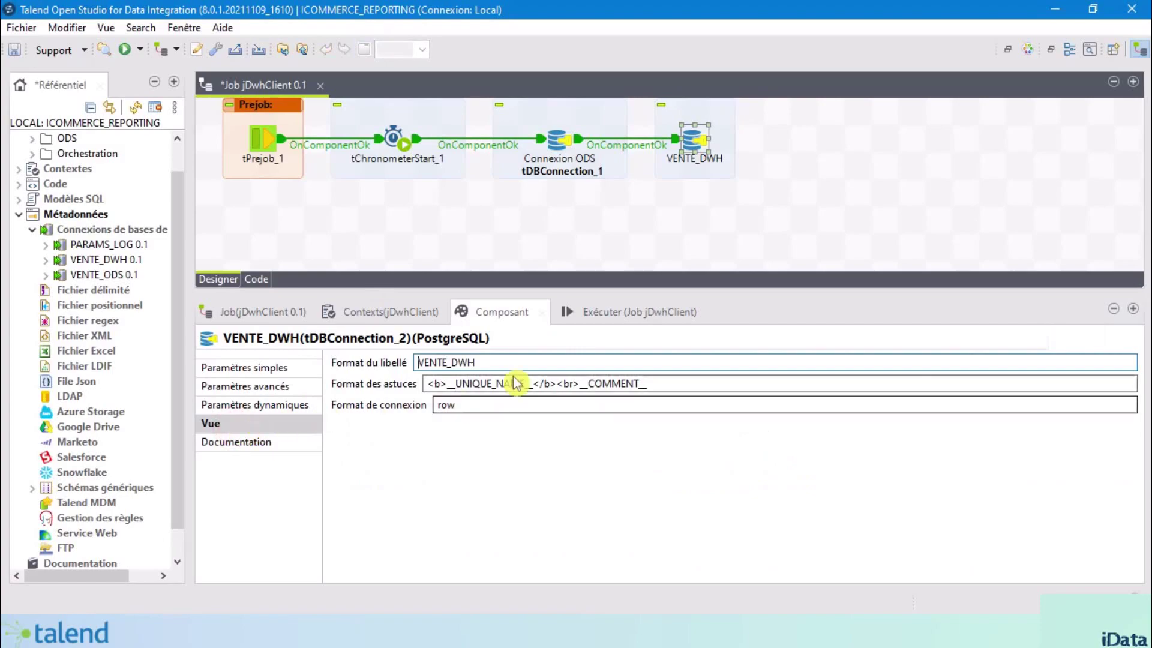
double_click(447, 362)
type("Connexion ODS<br><b>__UNIQUE_NAME__</b>")
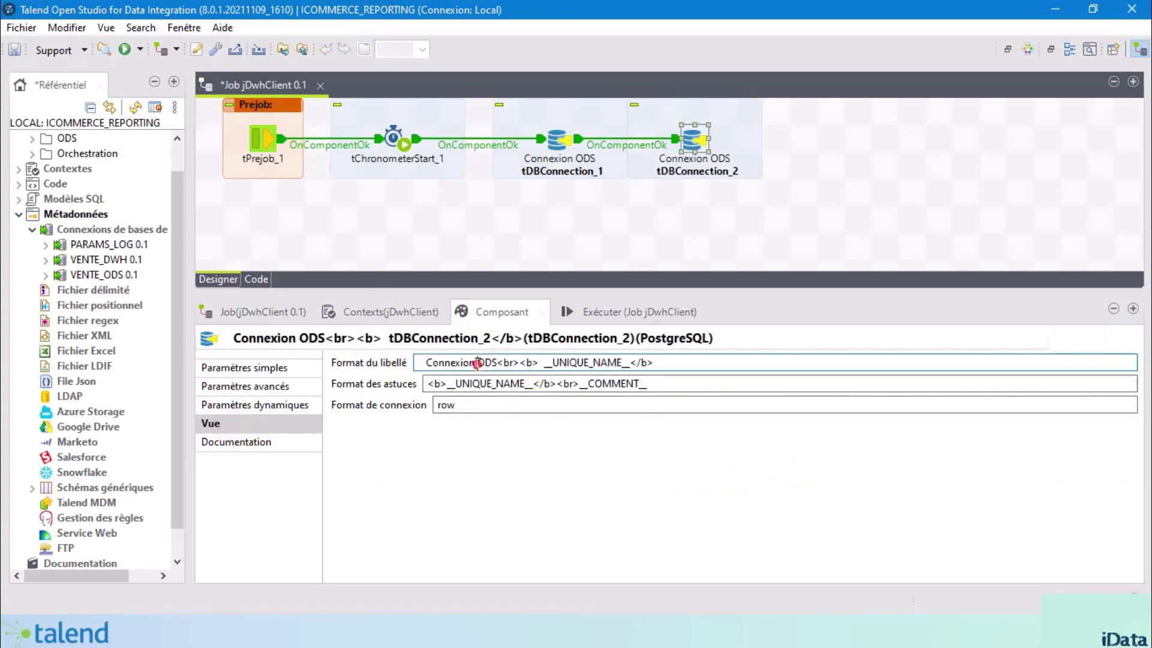
double_click(477, 363)
type("DWH")
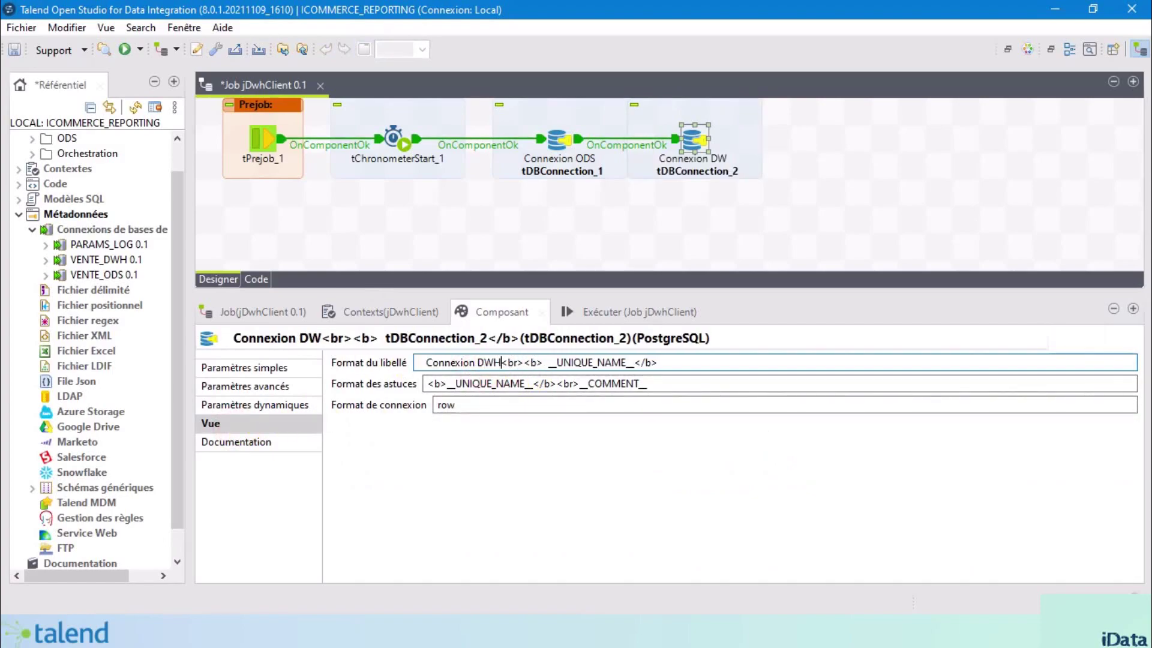
left_click(882, 196)
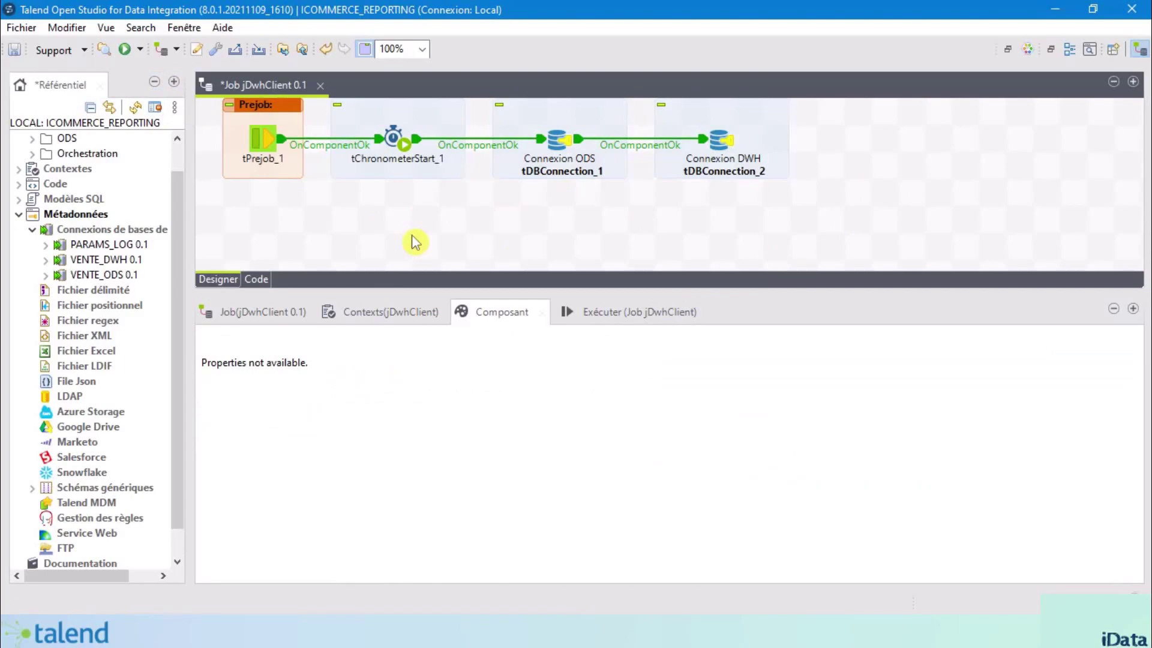
Step: Add a tJava component and place it at the end of the prejob row, beyond the DWH connection
type("TJA")
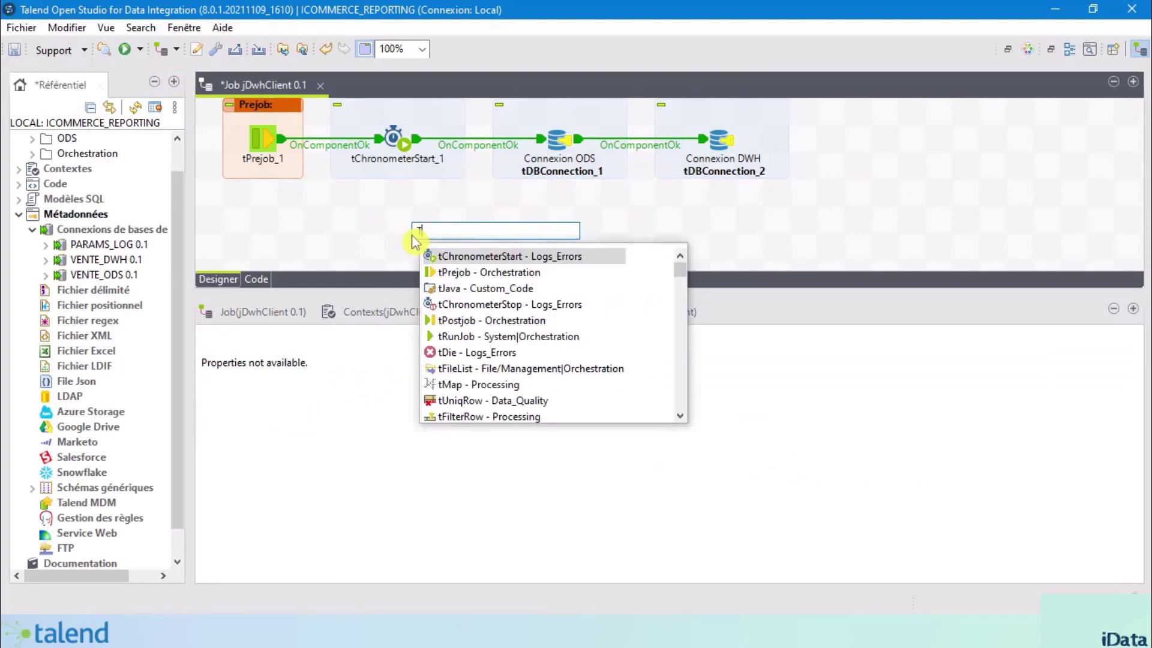
double_click(456, 256)
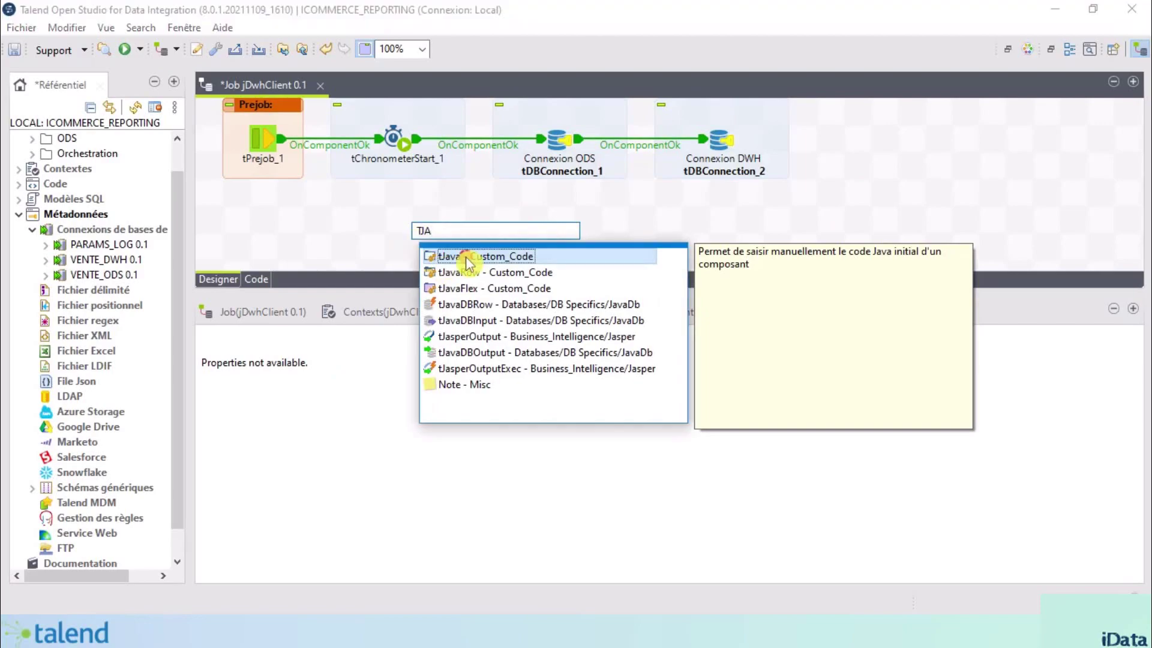
left_click(442, 249)
left_click_drag(442, 249, 877, 141)
Step: Link the Connexion DWH component to tJava_1 with an On Component Ok trigger
right_click(725, 141)
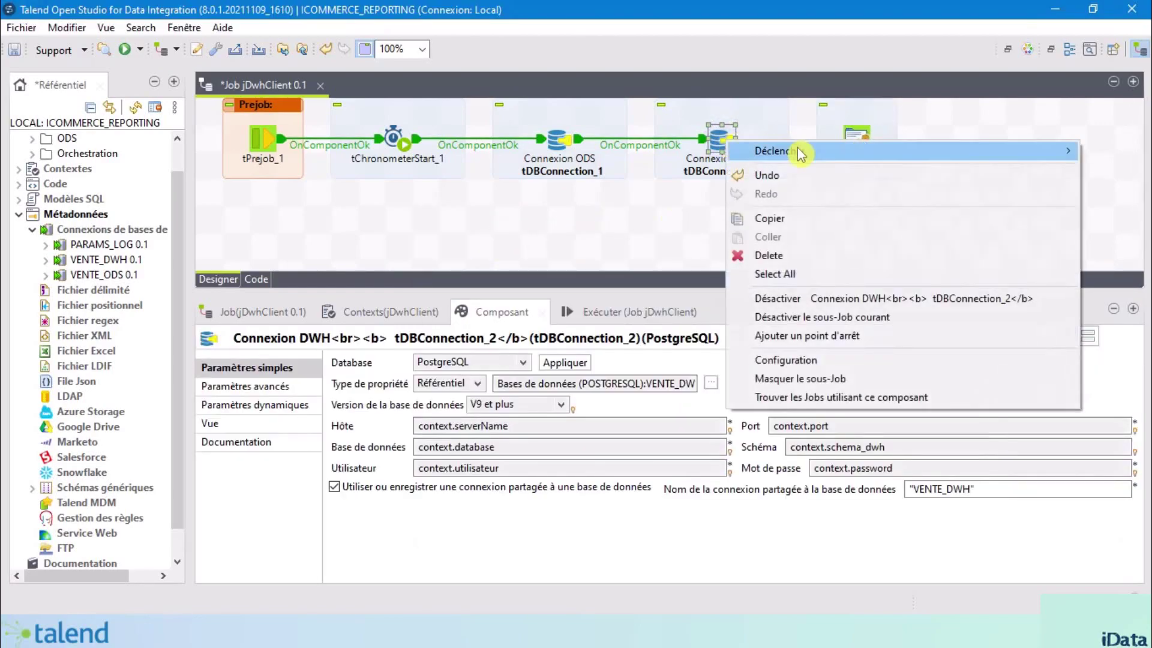
mouse_move(826, 153)
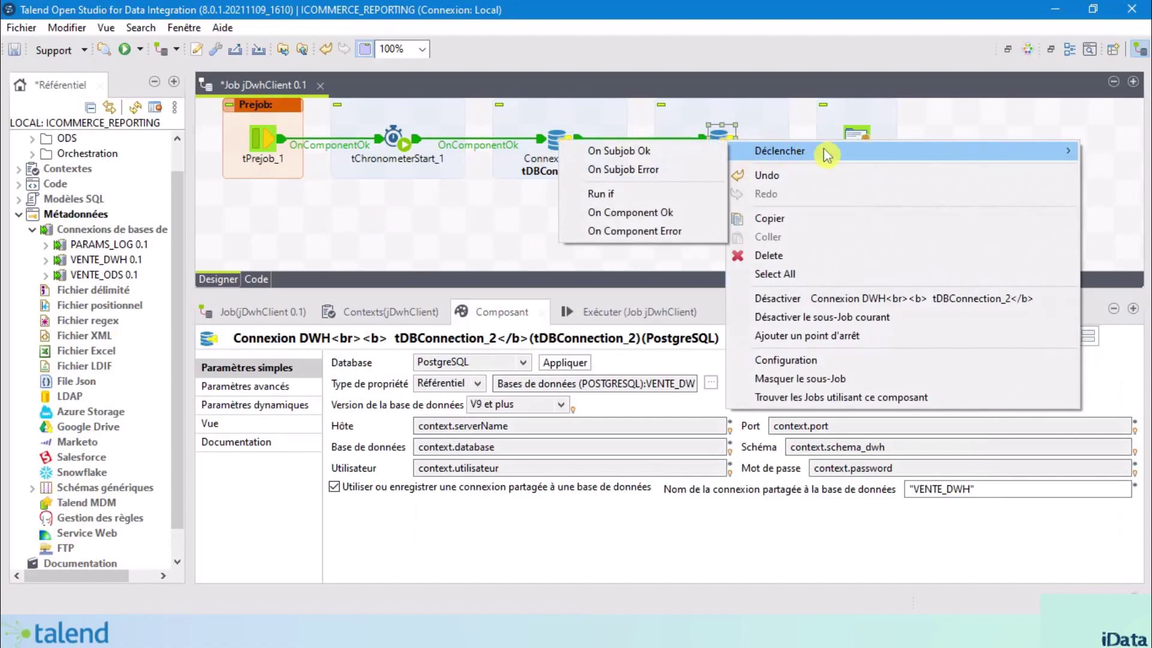
left_click(680, 213)
left_click(856, 139)
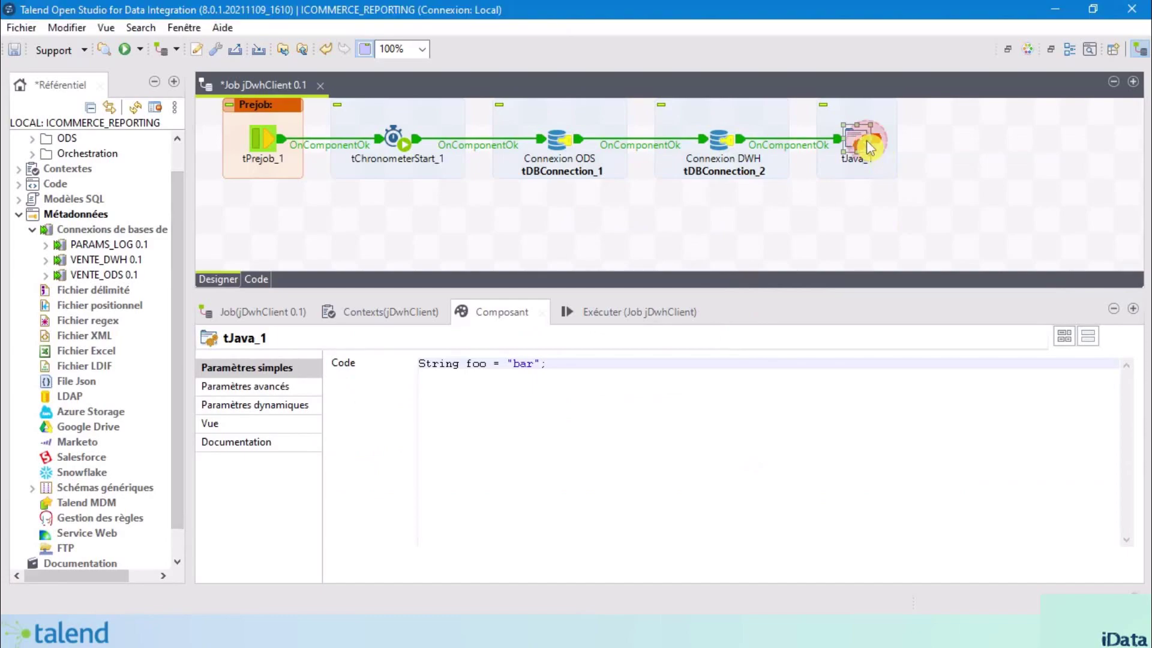
Step: Replace tJava_1's code with println statements for a dashed line and "Début d'exécution du job", jobName and the formatted tChronometerStart_1_STARTTIME, and collapse the repository
left_click(568, 367)
key("ctrl+a")
key("ctrl+v")
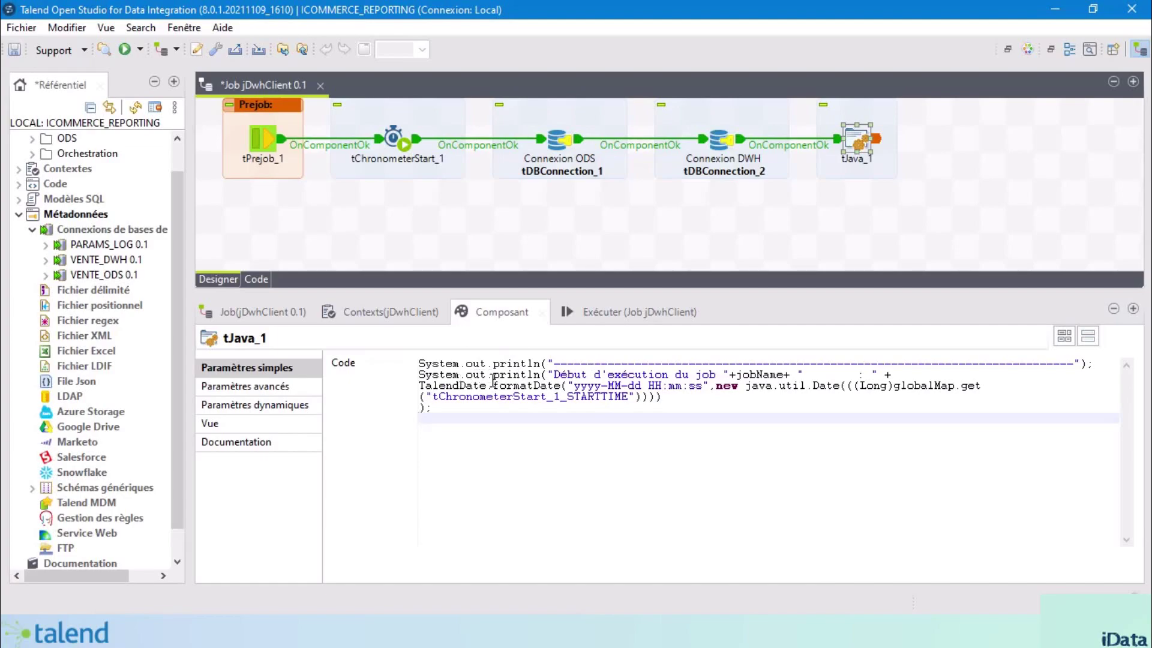
left_click(566, 375)
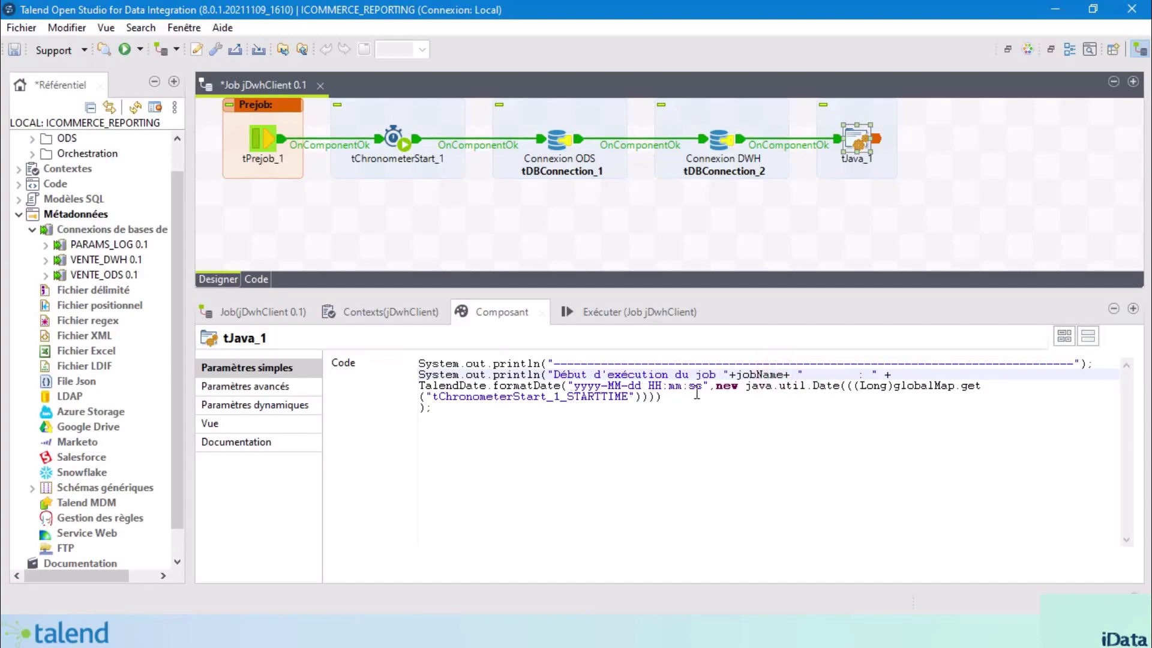
left_click(154, 82)
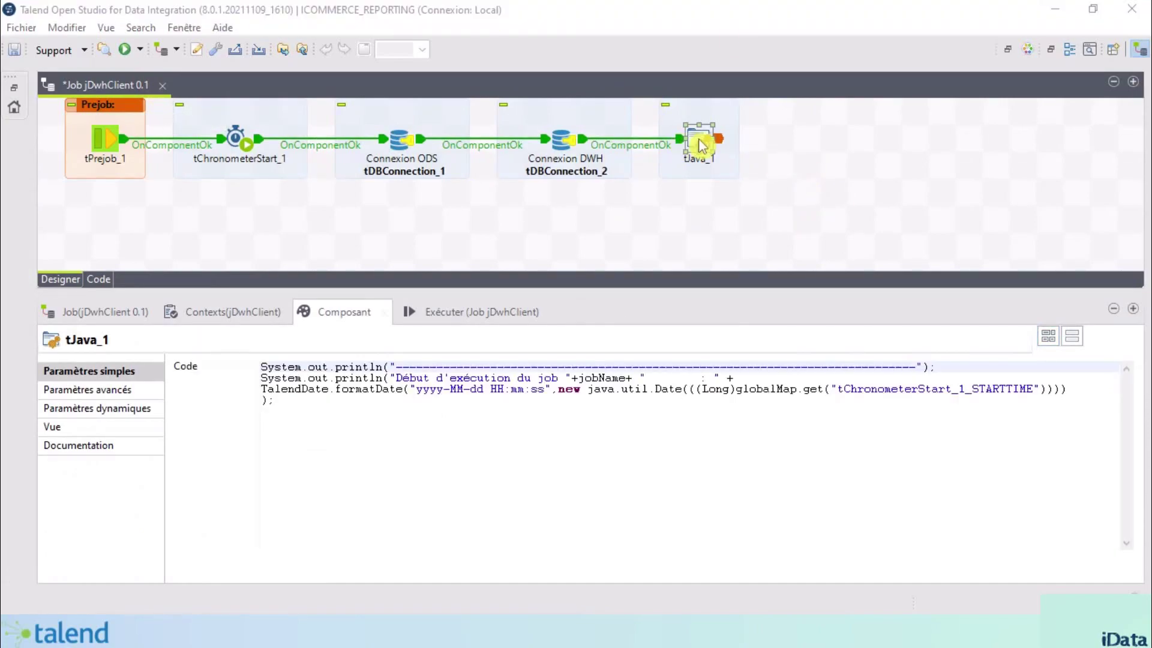
Step: Set tJava_1's label format to "Logs Début<br><b> __UNIQUE_NAME__</b>"
left_click(702, 146)
left_click(124, 431)
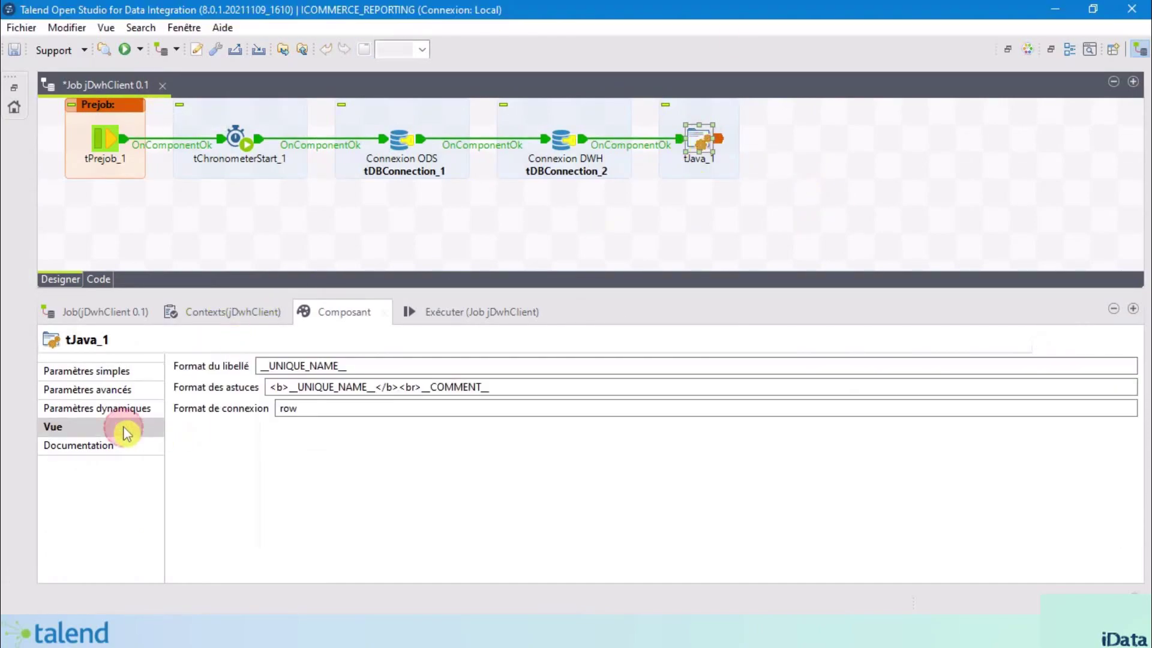
left_click(314, 366)
key("ctrl+a")
type("Logs Début<br><b>    __UNIQUE_NAME__</b>")
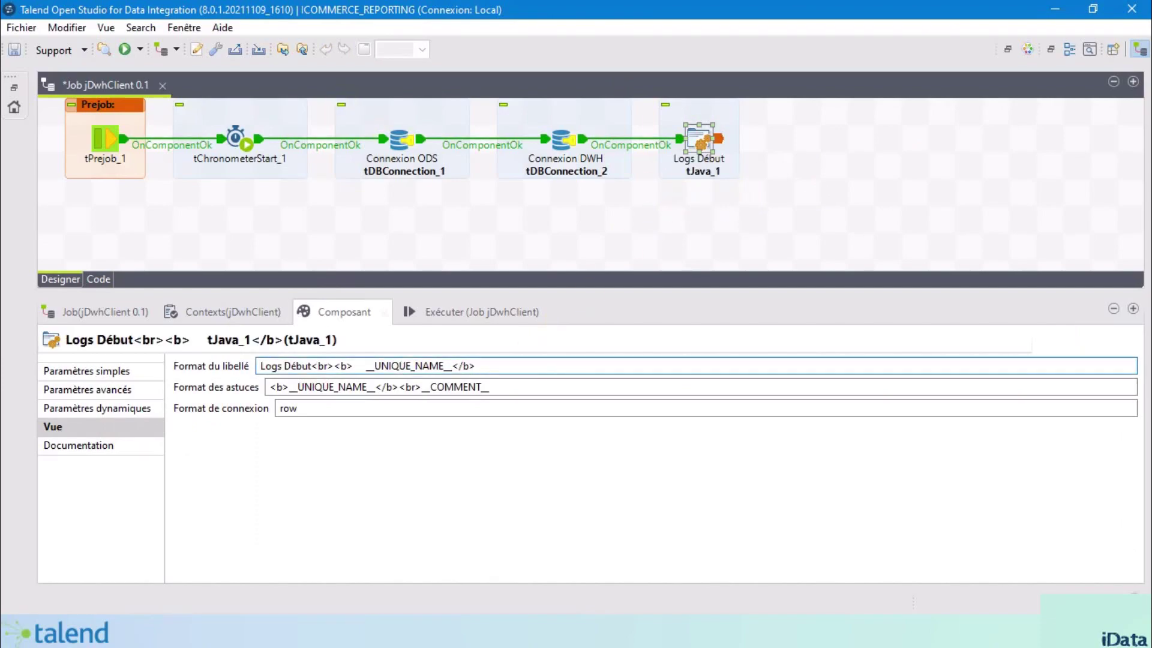
Step: Set tChronometerStart_1's label format to "Début d'exécution<br><b>__UNIQUE_NAME__</b>"
left_click(233, 137)
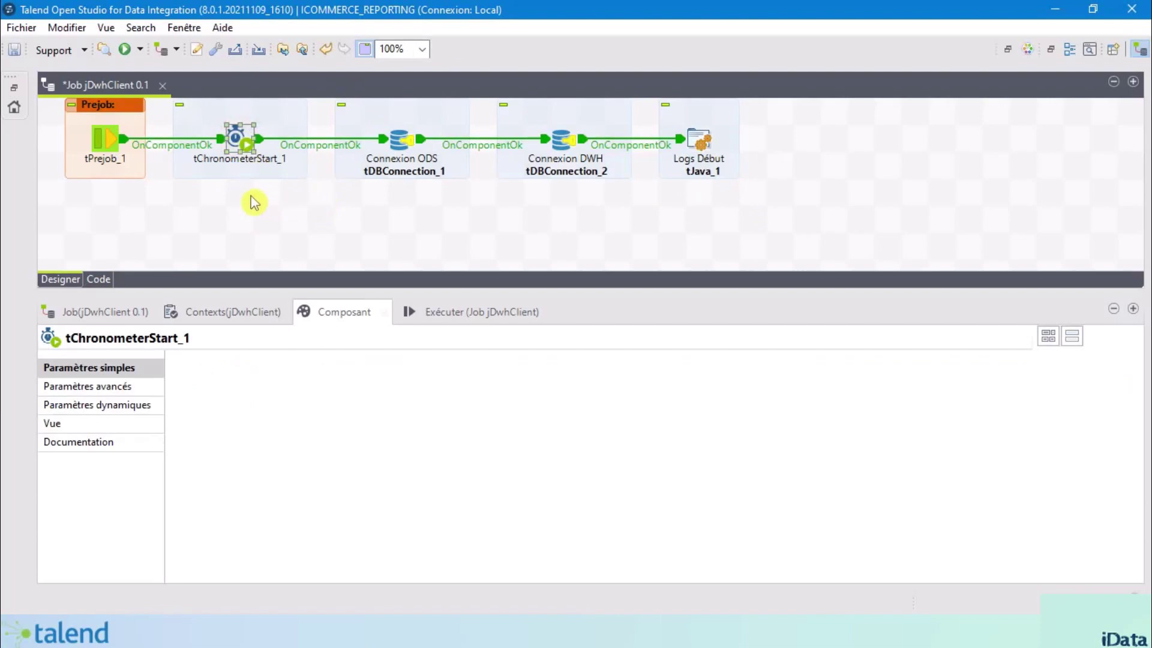
left_click(115, 427)
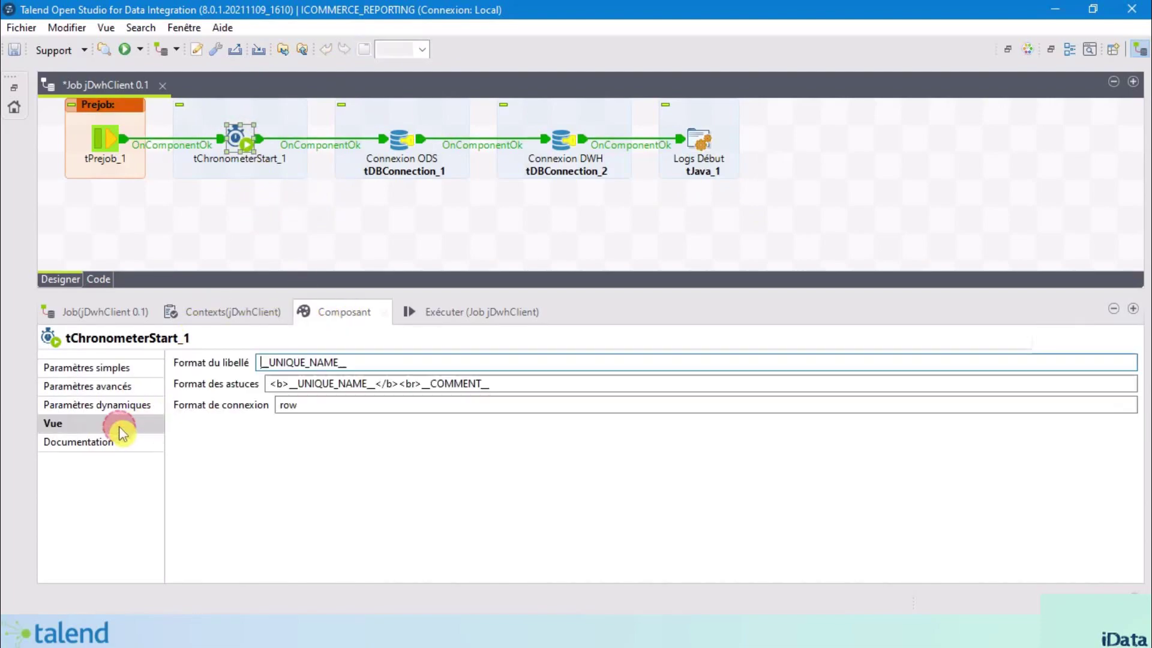
left_click(324, 360)
key("ctrl+a")
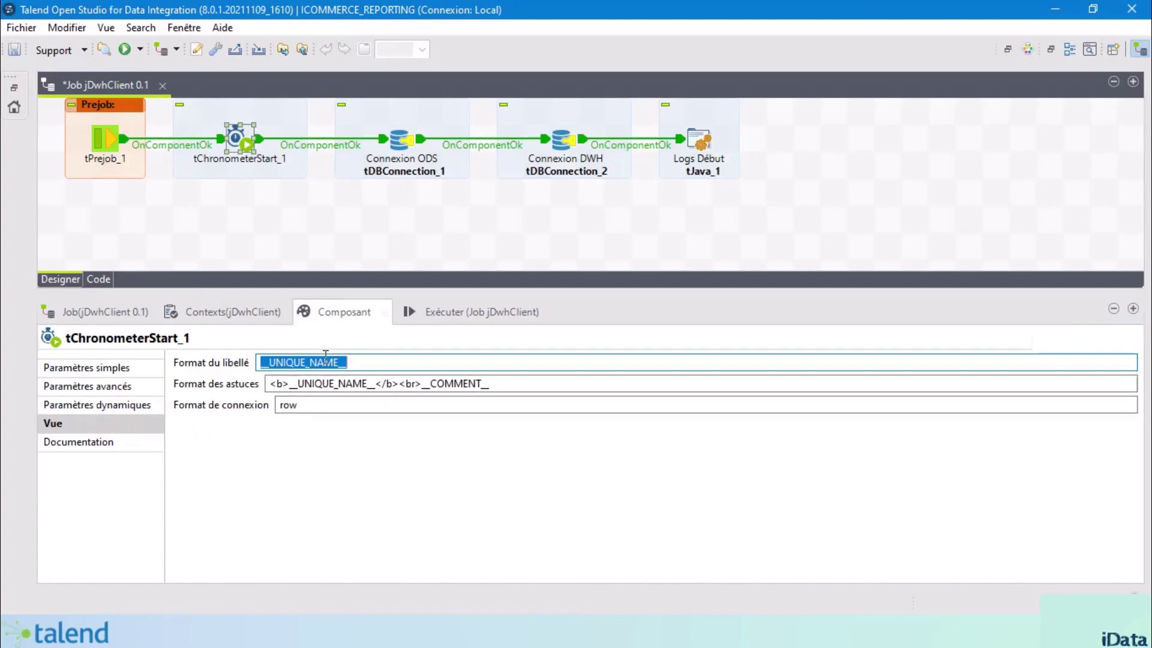
type("Début d'exécution<br><b>__UNIQUE_NAME__</b>")
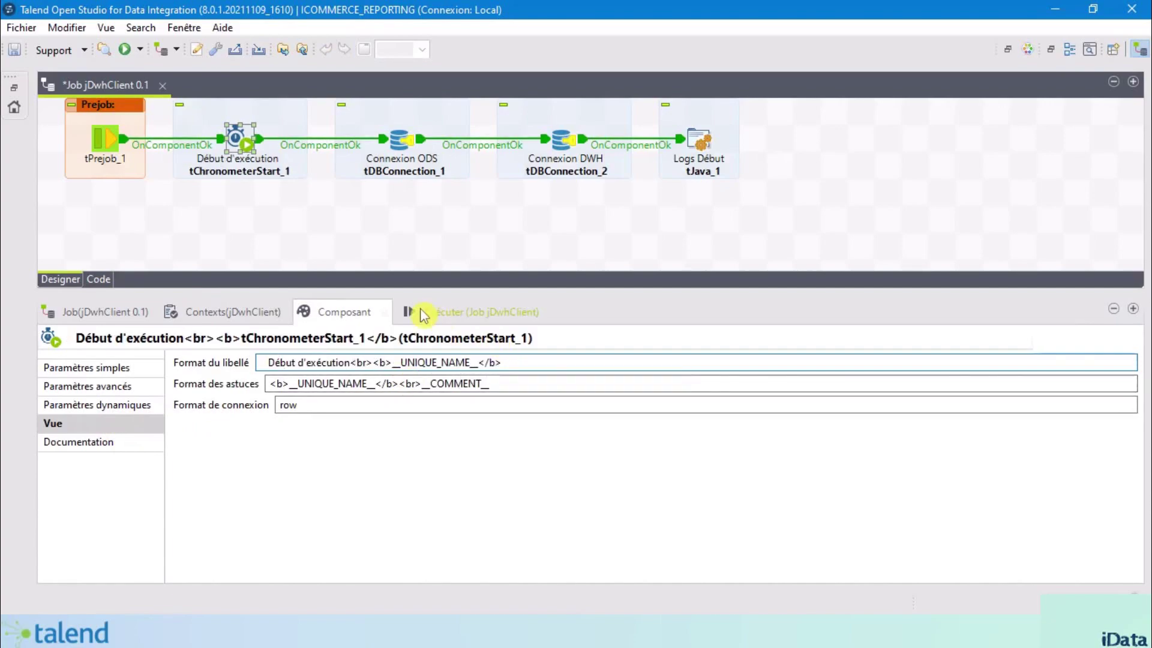
Step: Add a tPostjob component and place it on the prejob row, beyond the Logs Début component
left_click(281, 215)
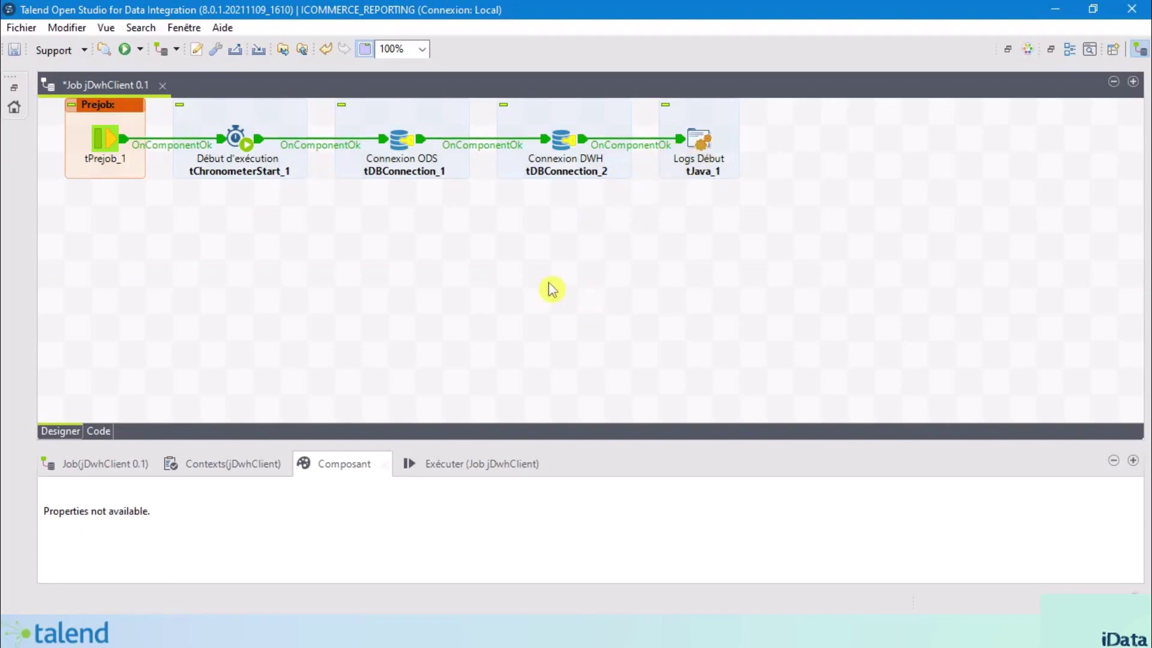
type("t")
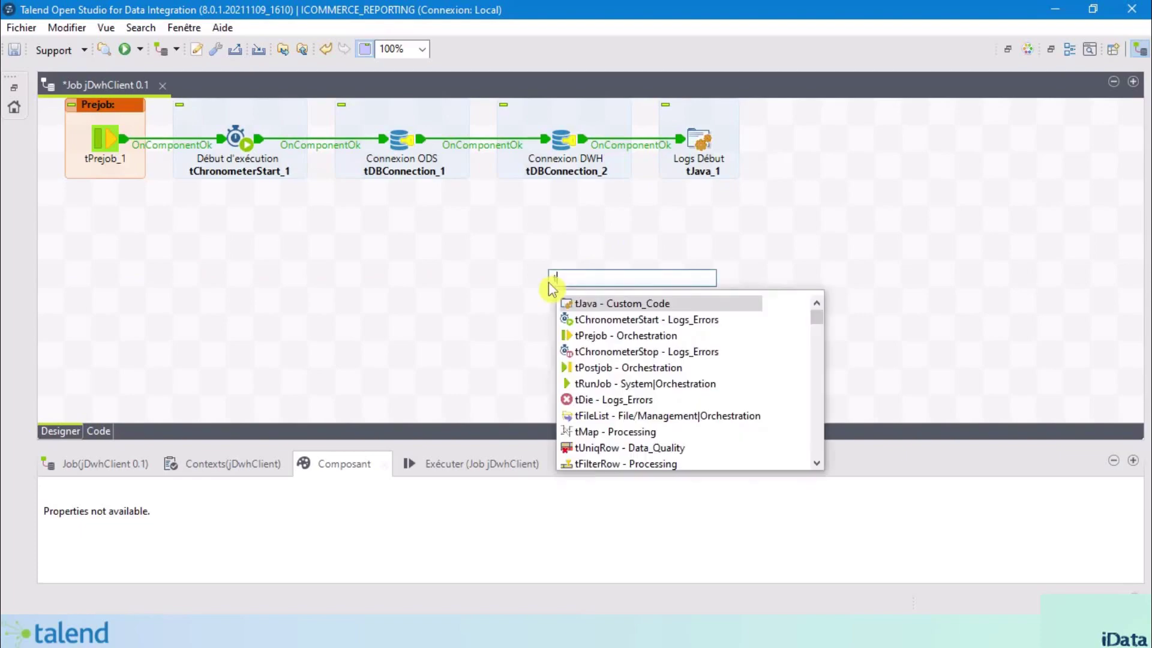
type("pos")
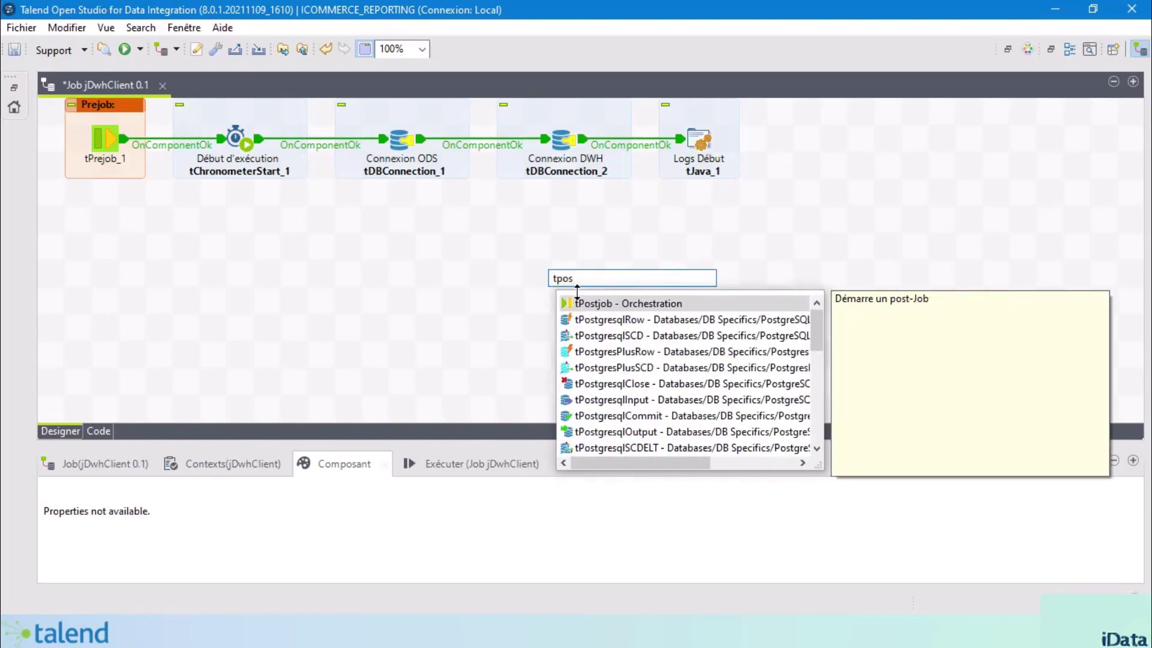
double_click(616, 303)
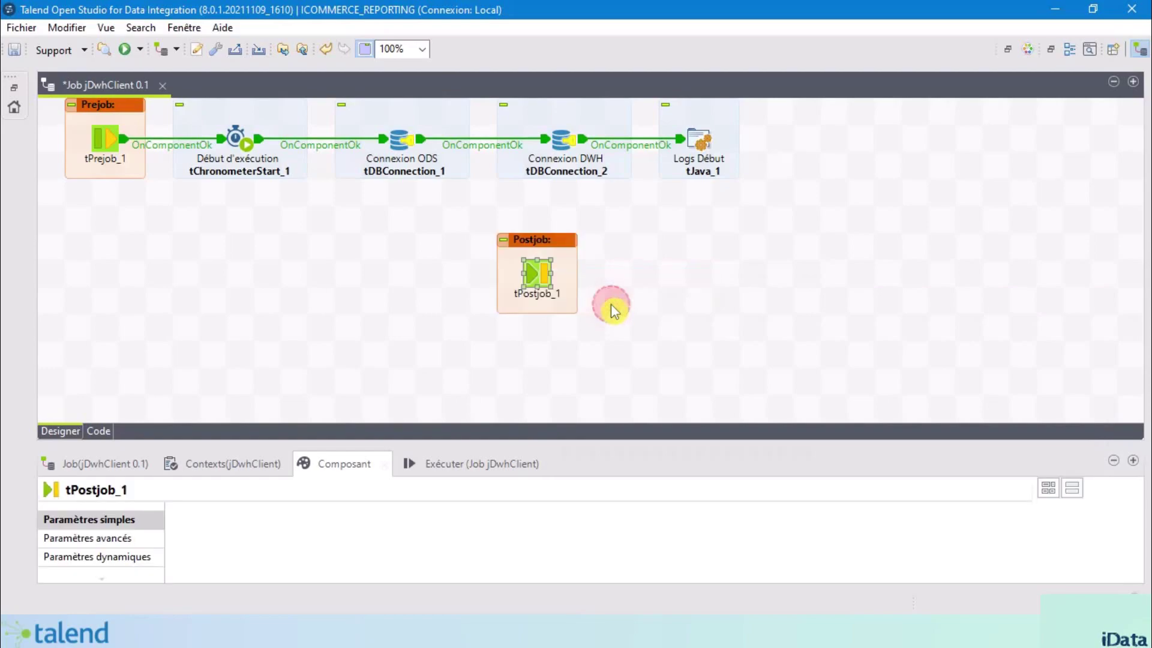
left_click_drag(523, 276, 811, 147)
left_click(527, 276)
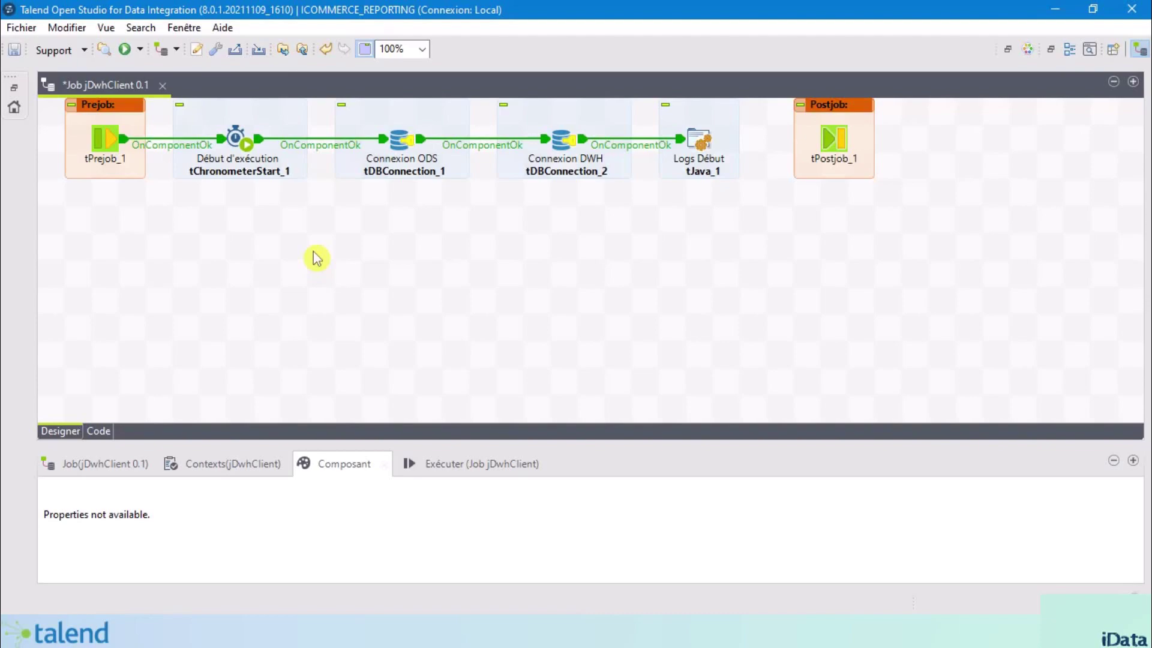
Step: Add a tDBCommit component and place it just after tPostjob_1 on the same row
type("tdb")
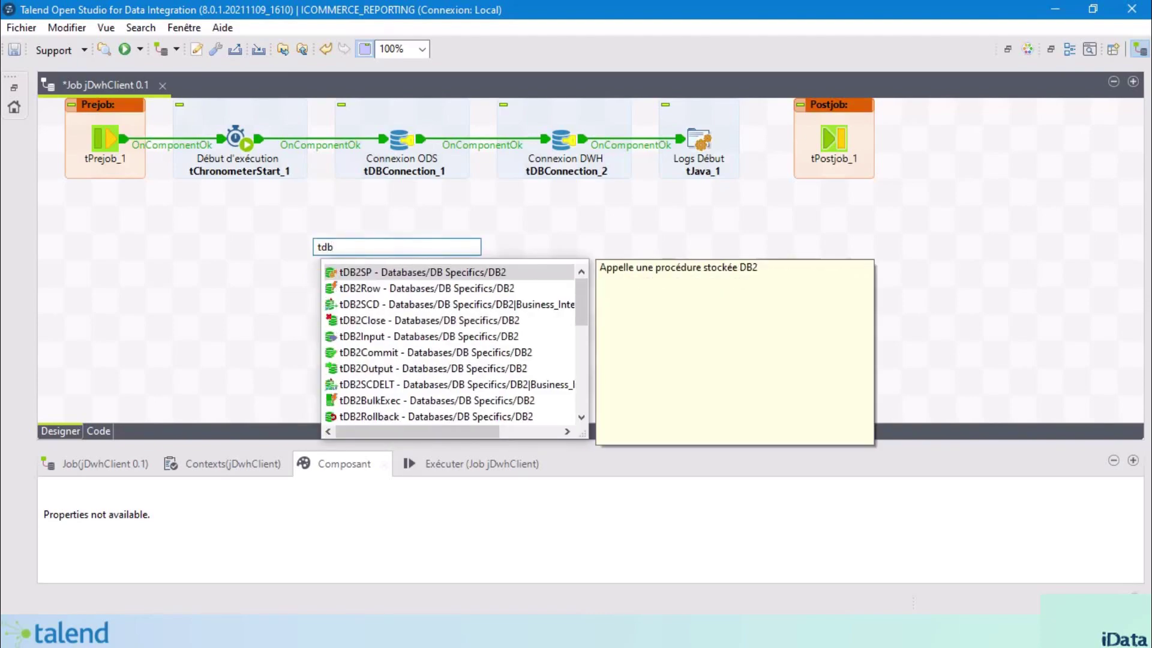
type("co")
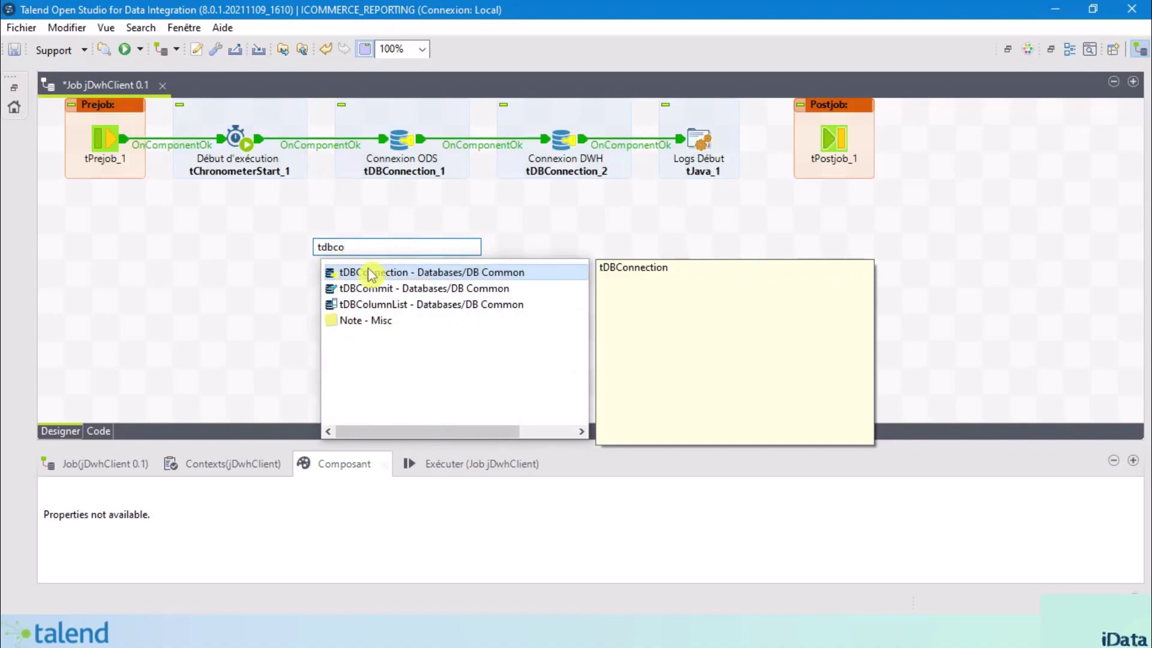
double_click(398, 289)
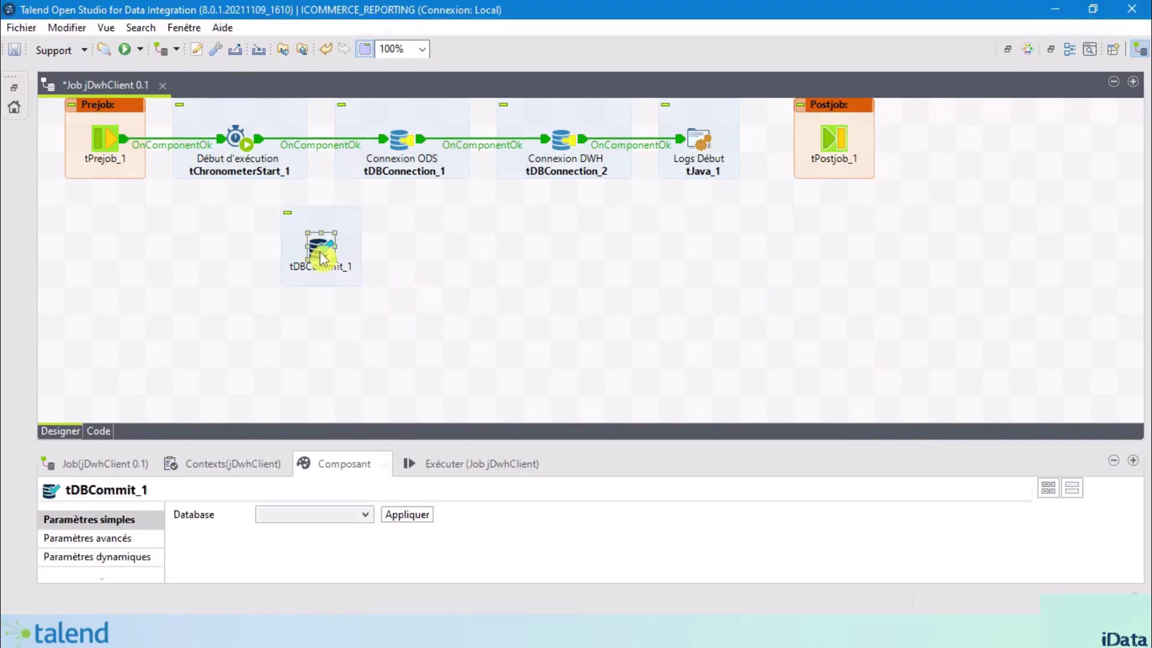
left_click_drag(318, 258, 942, 144)
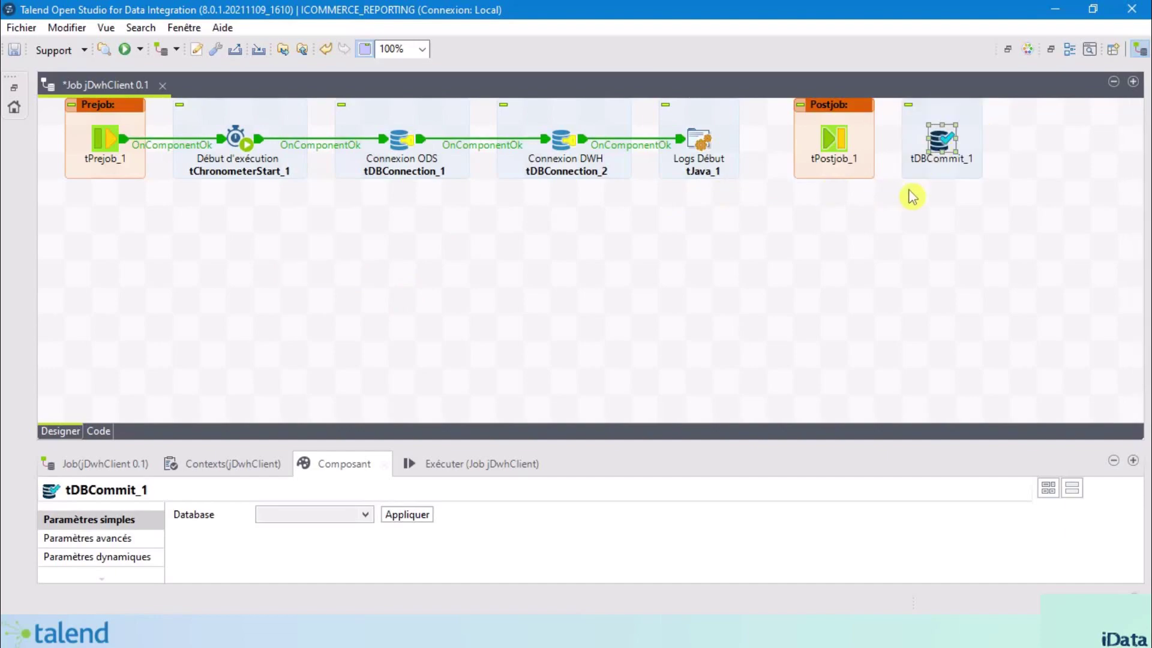
Step: Configure tDBCommit_1 for PostgreSQL using the tDBConnection_2 (Connexion DWH) component, with "Fermer la connexion" unchecked
left_click(365, 514)
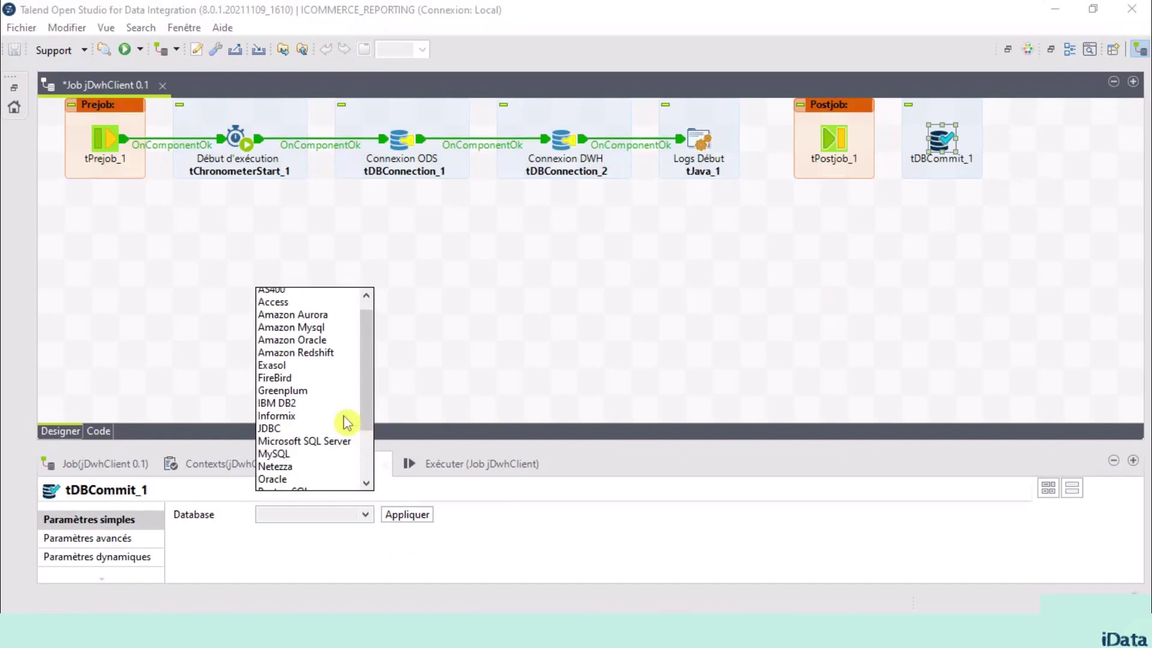
key("p")
left_click(310, 485)
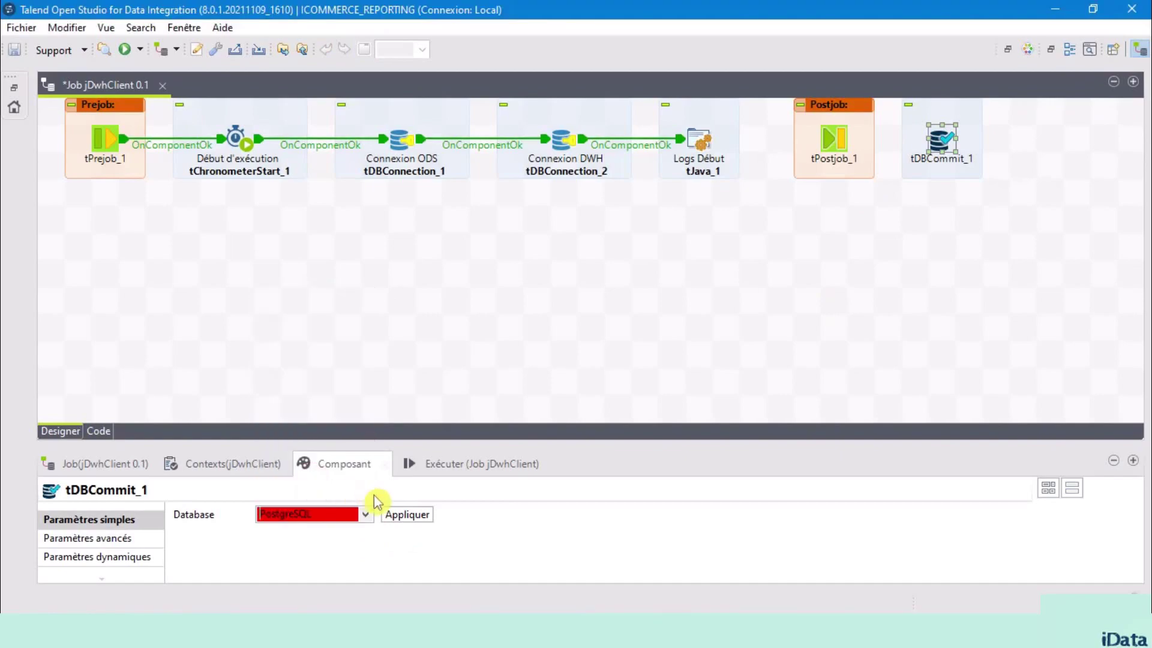
left_click(413, 517)
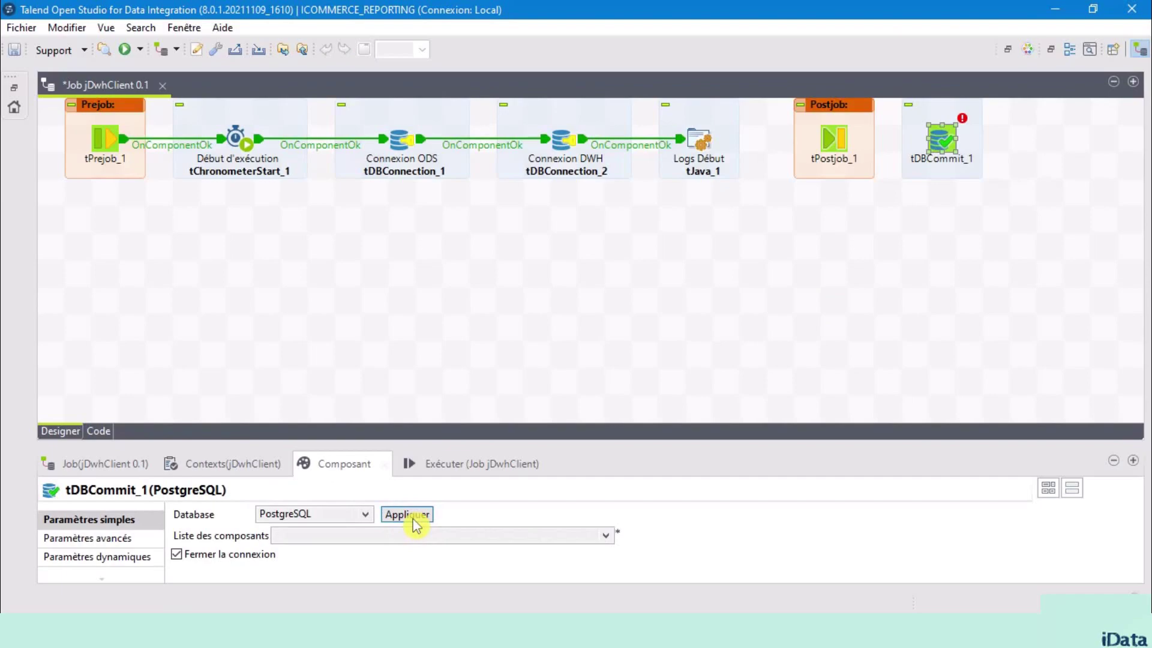
left_click(606, 536)
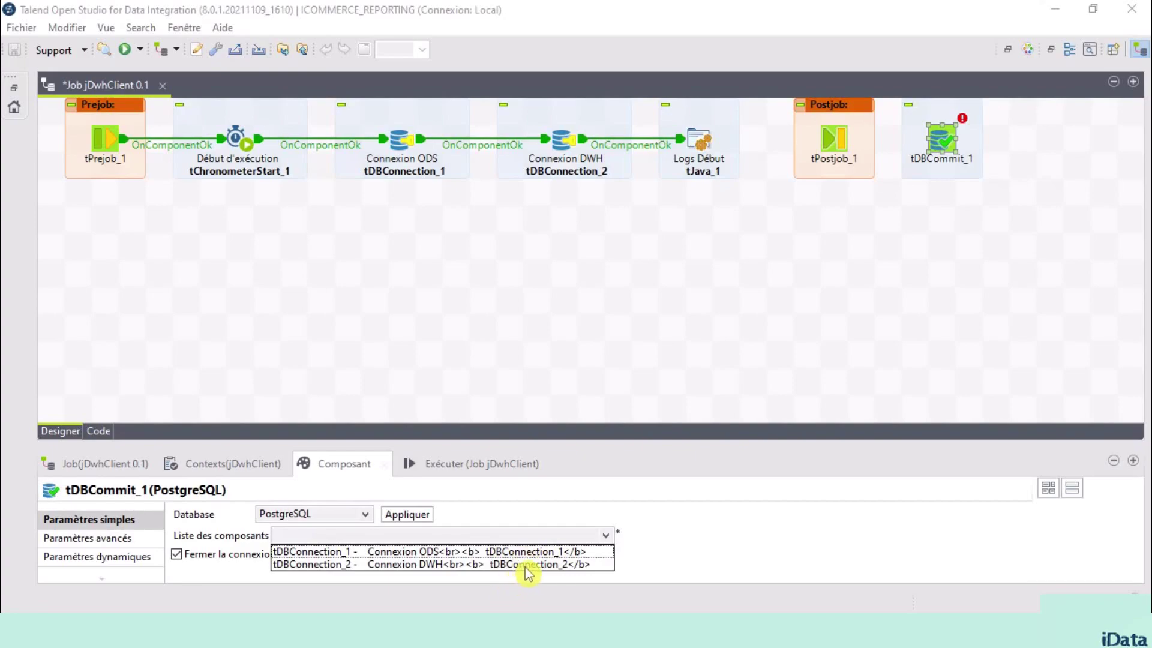
left_click(459, 565)
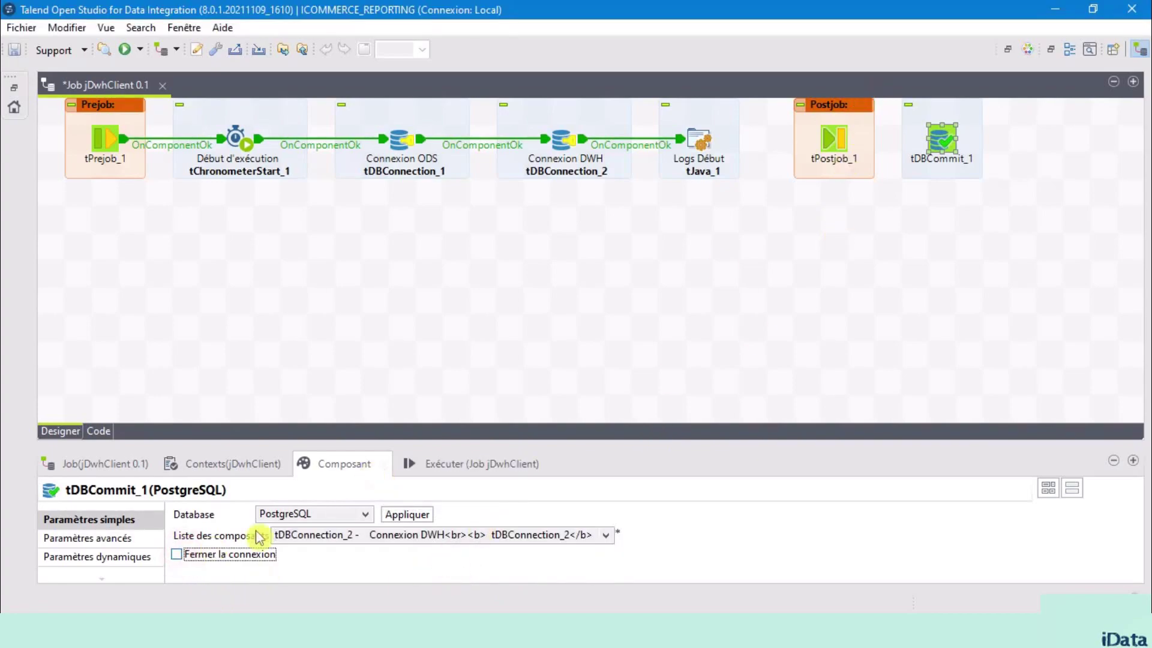
left_click(996, 133)
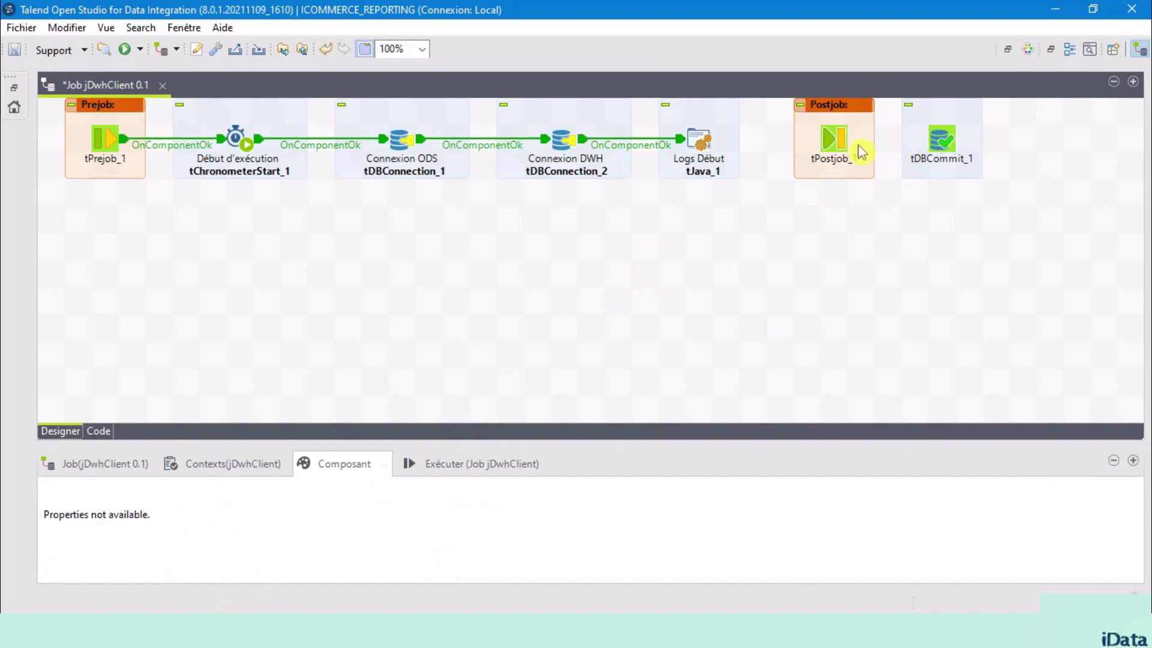
Step: Link tPostjob_1 to tDBCommit_1 with an On Component Ok trigger
left_click(835, 139)
right_click(839, 141)
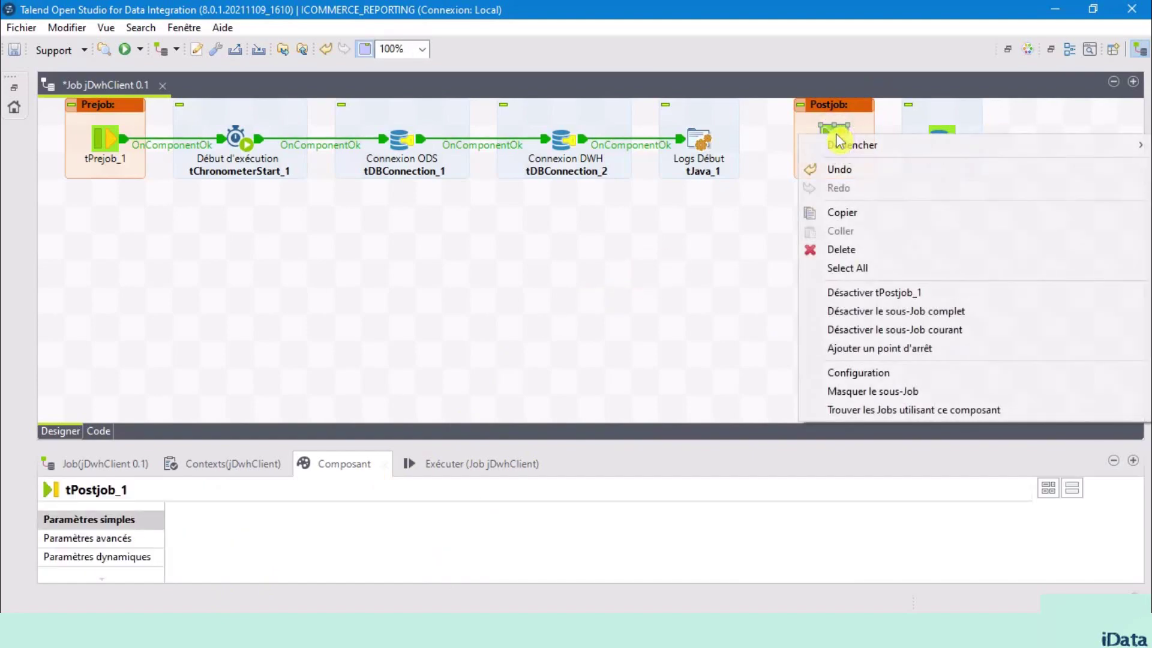
mouse_move(839, 146)
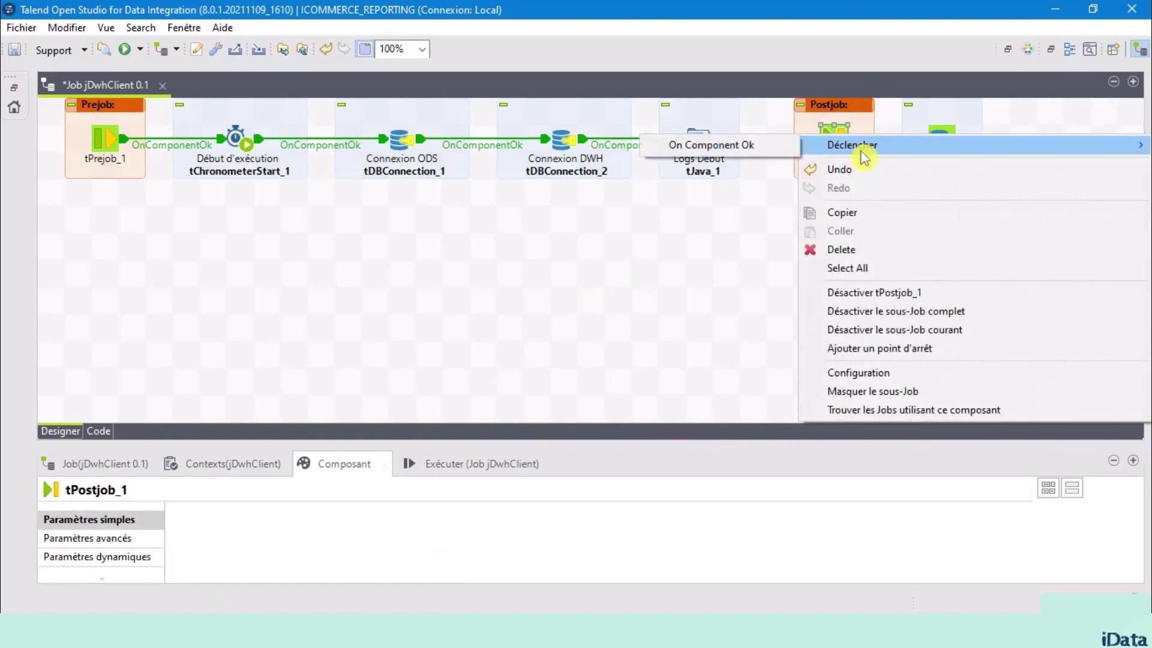
left_click(745, 148)
left_click(941, 139)
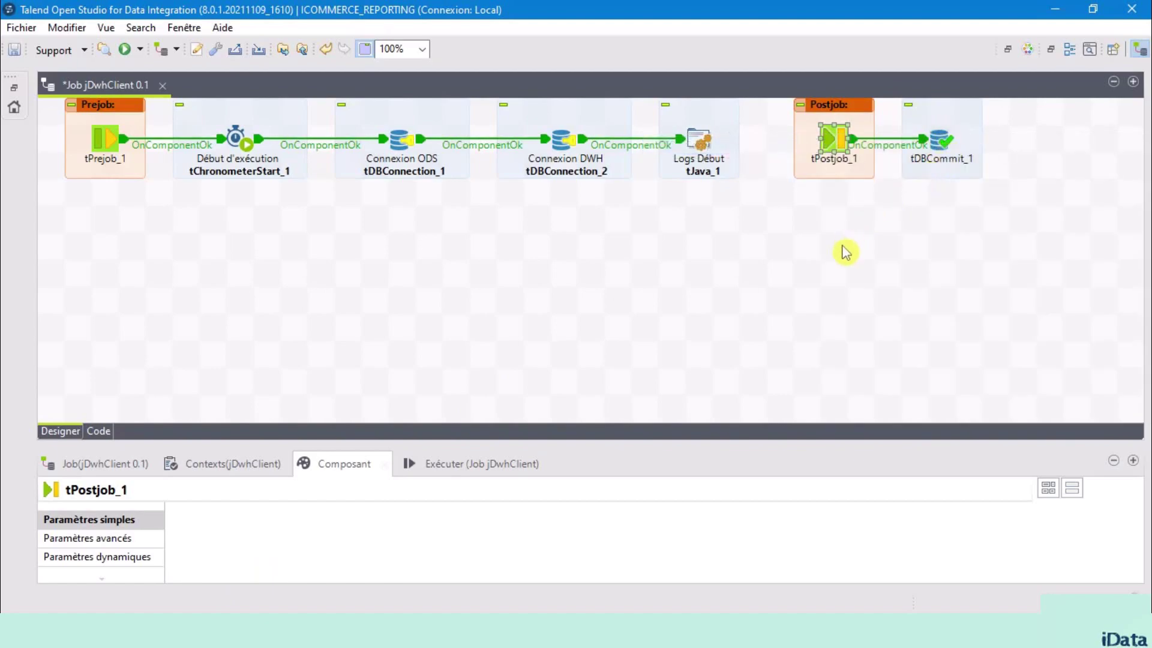
Step: Add a tChronometerStop component and place it after tDBCommit_1 on the postjob row
left_click(822, 288)
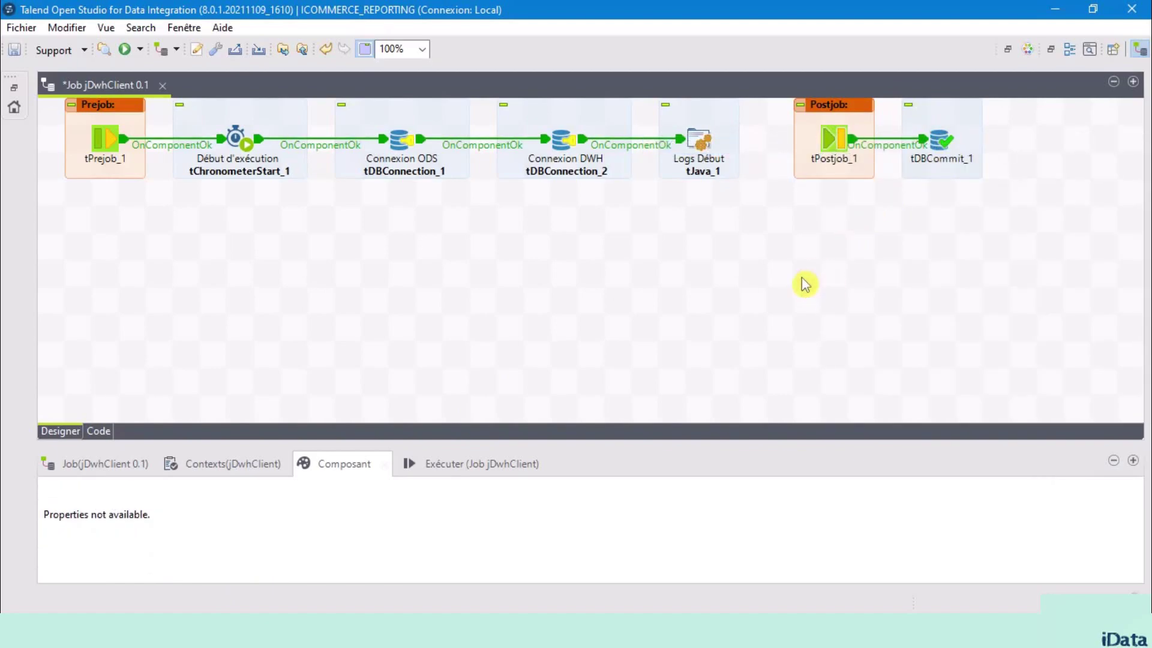
type("tchro")
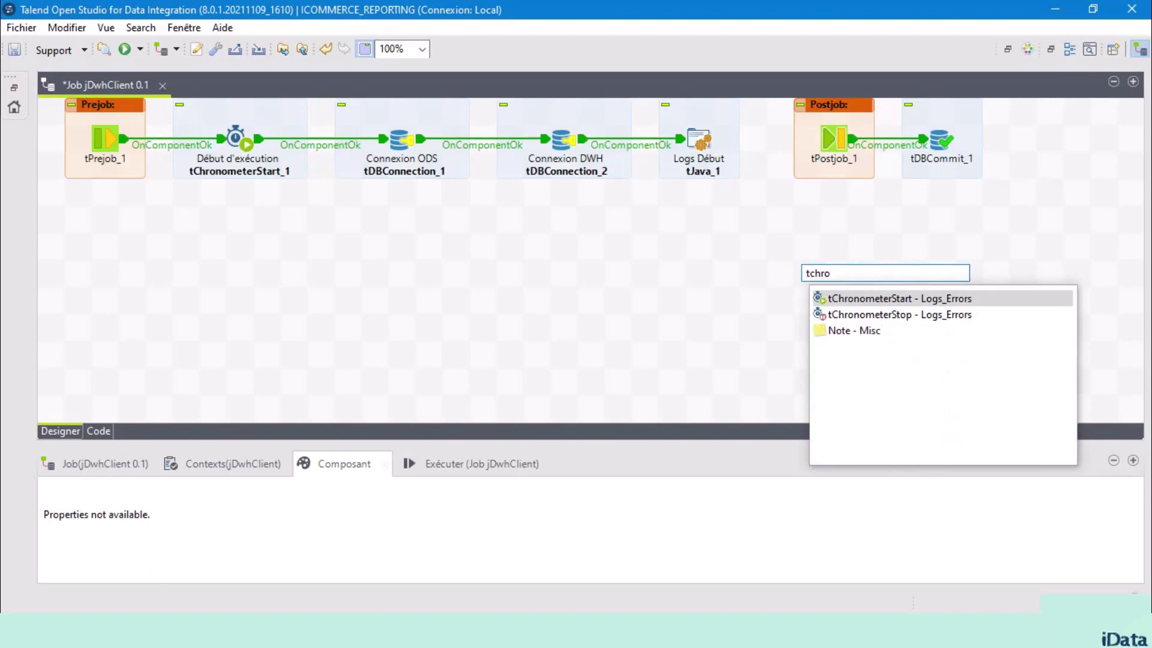
double_click(881, 314)
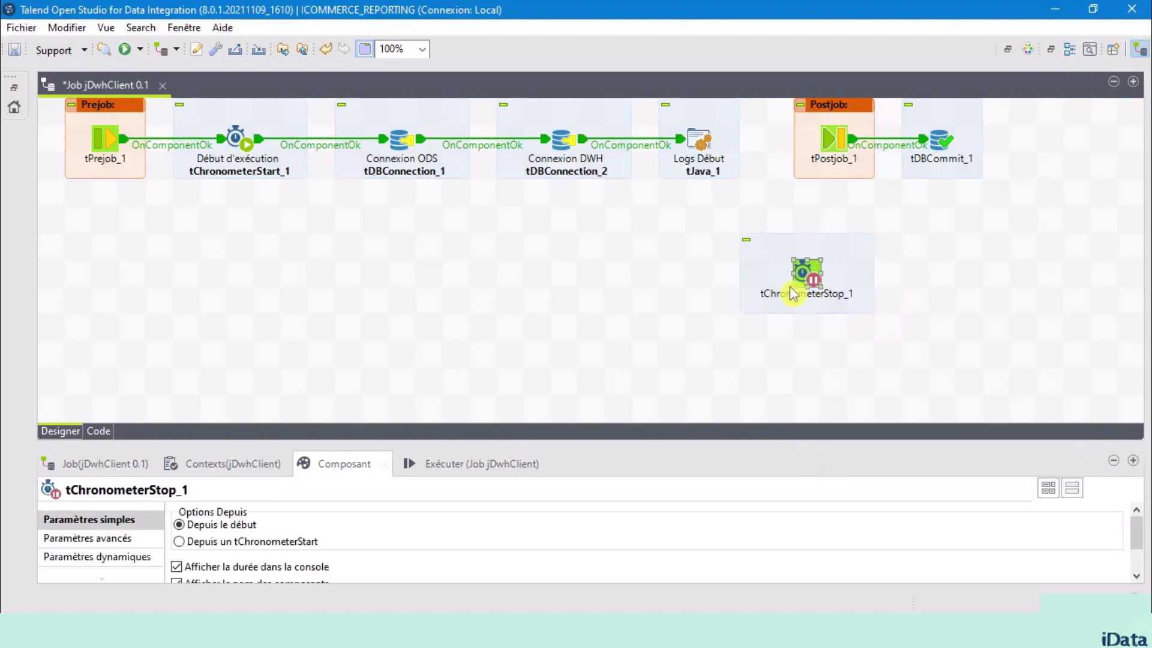
left_click_drag(795, 292, 1098, 145)
Step: Link tDBCommit_1 to tChronometerStop_1 with an On Component Ok trigger
left_click(950, 144)
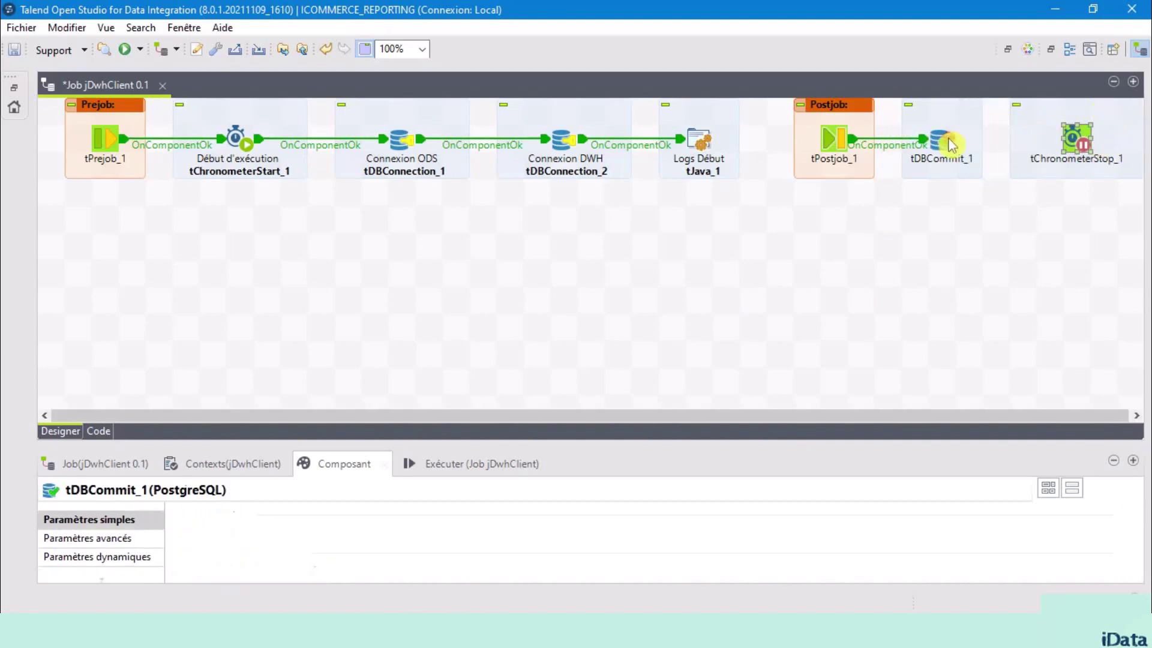
right_click(950, 144)
left_click(862, 172)
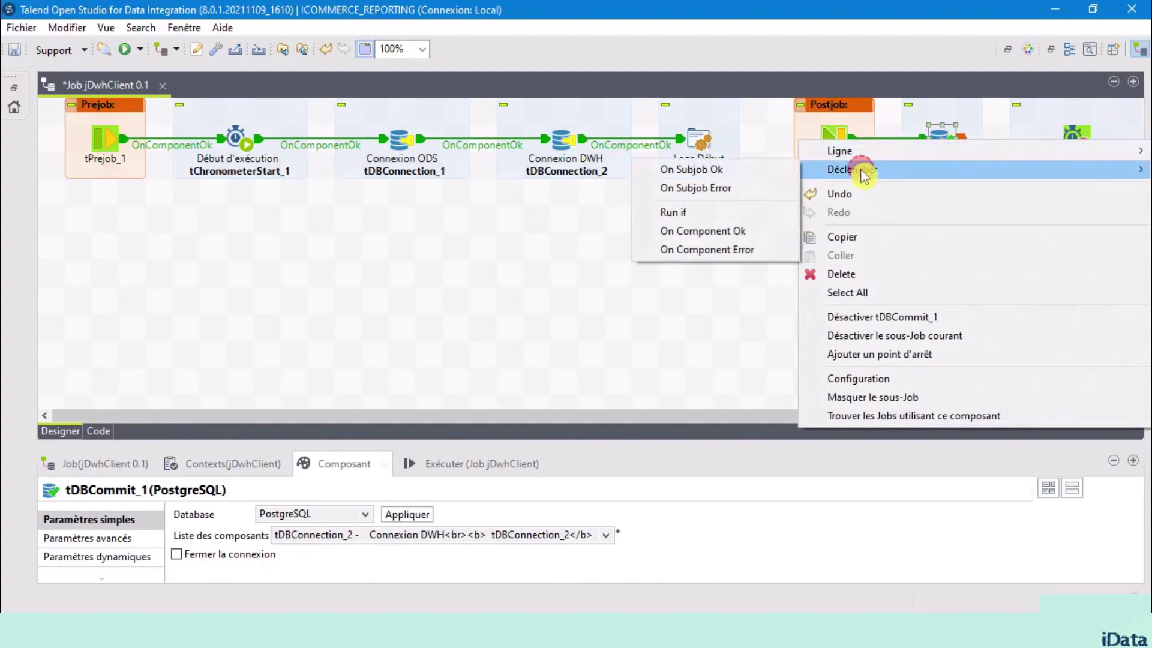
left_click(747, 231)
left_click(1084, 136)
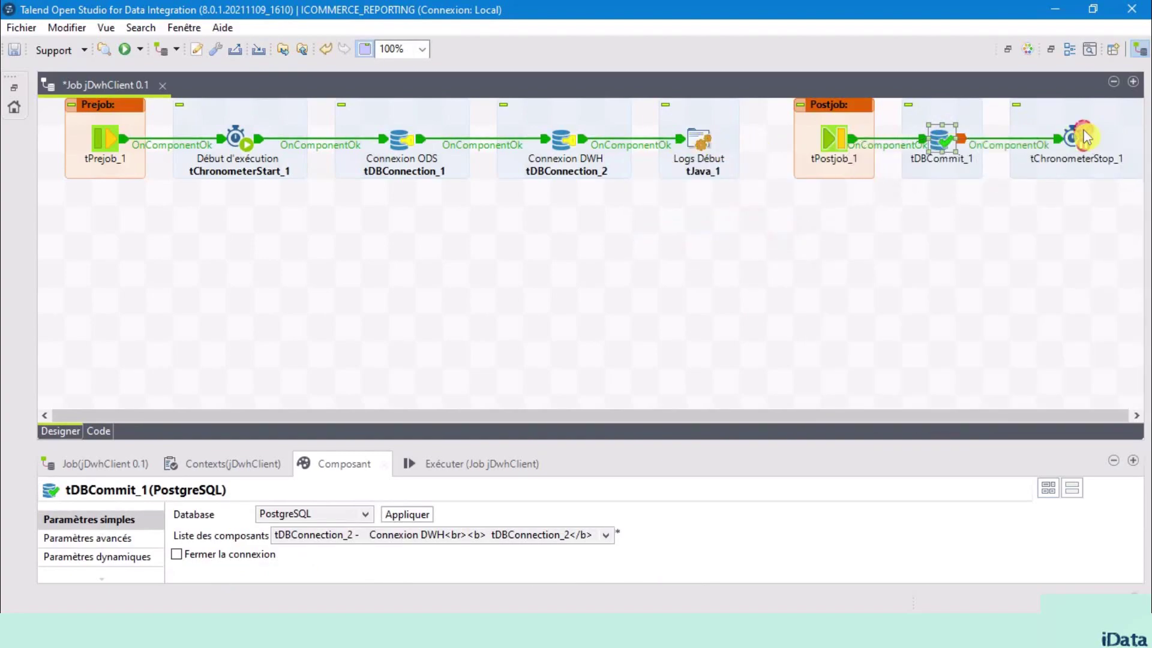
Step: Add a tJava component and place it just after tChronometerStop_1 on the postjob row
left_click(717, 258)
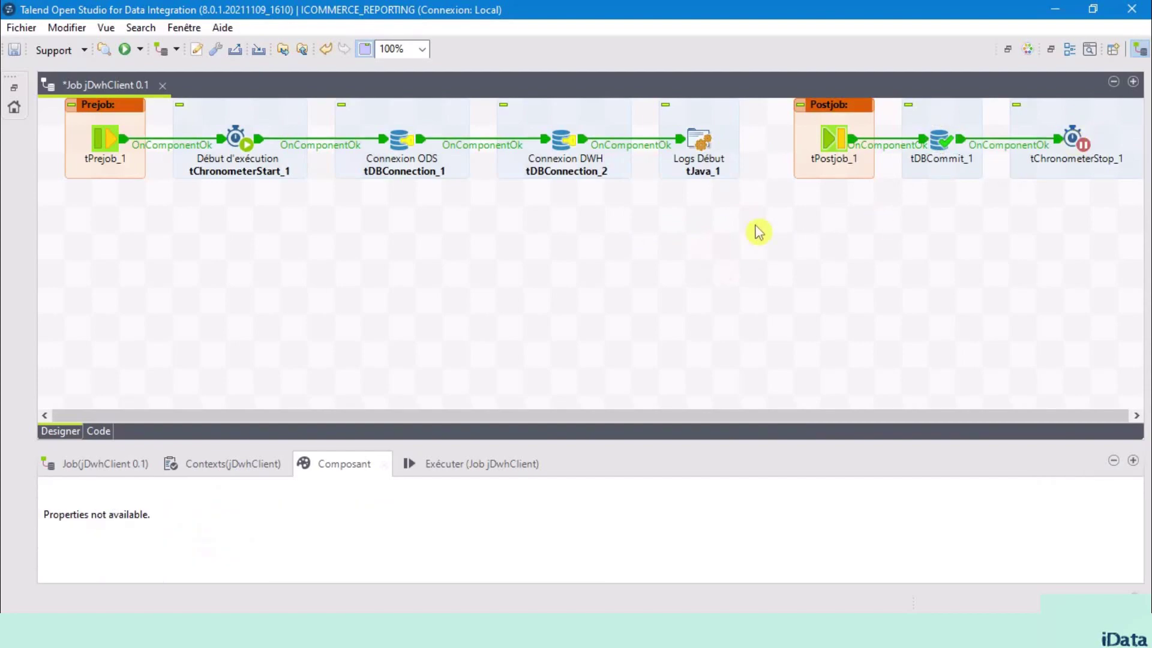
type("tja")
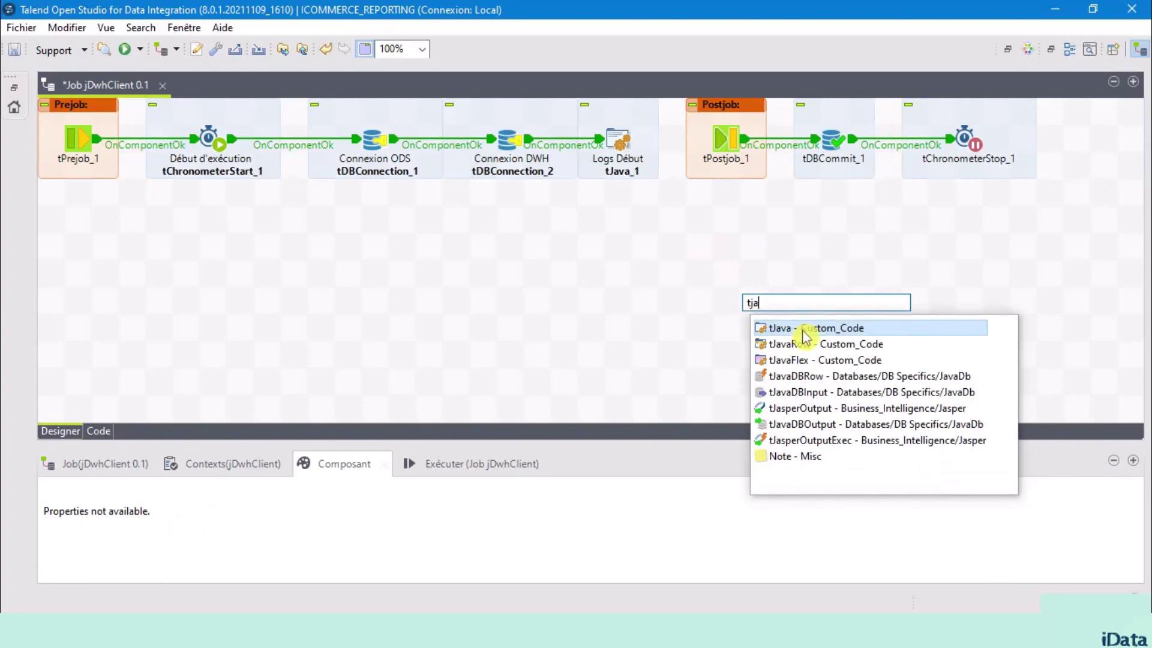
left_click(802, 330)
left_click_drag(760, 298, 1085, 136)
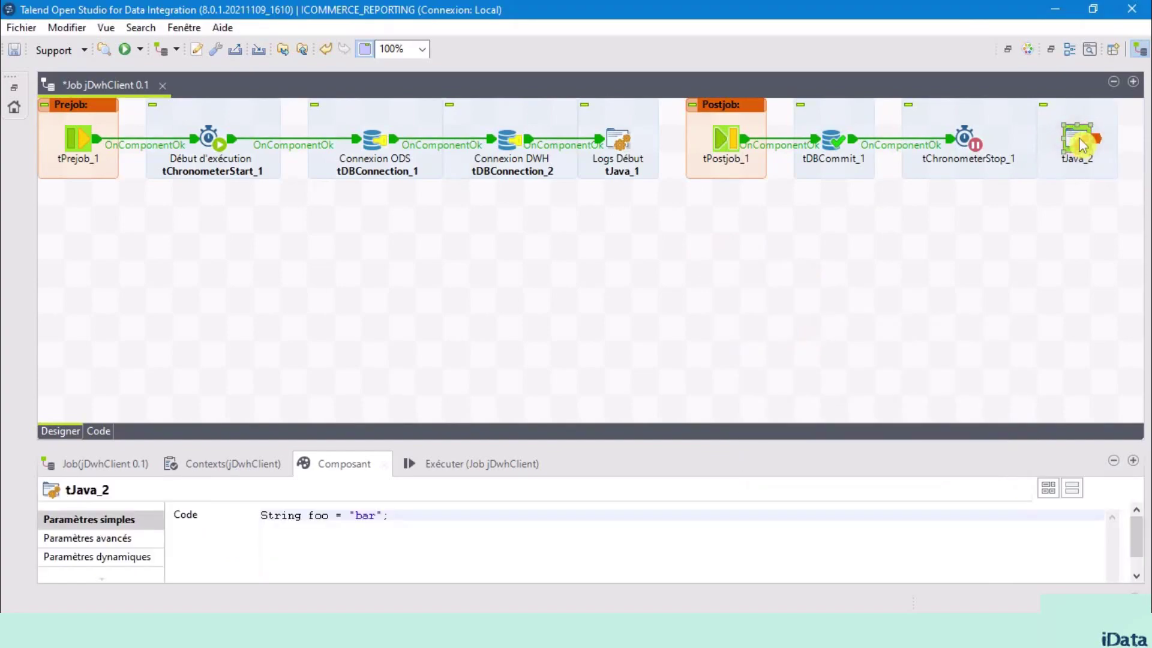
Step: Link tChronometerStop_1 to tJava_2 with an On Component Ok trigger
right_click(967, 139)
mouse_move(885, 147)
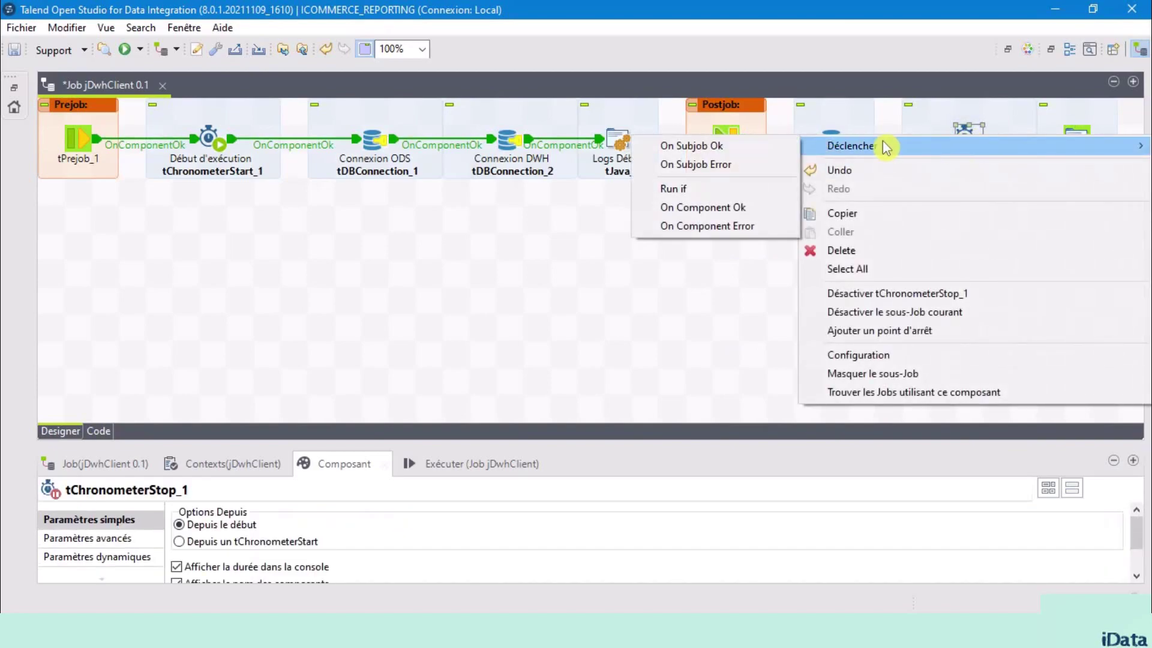
left_click(701, 207)
left_click(1083, 139)
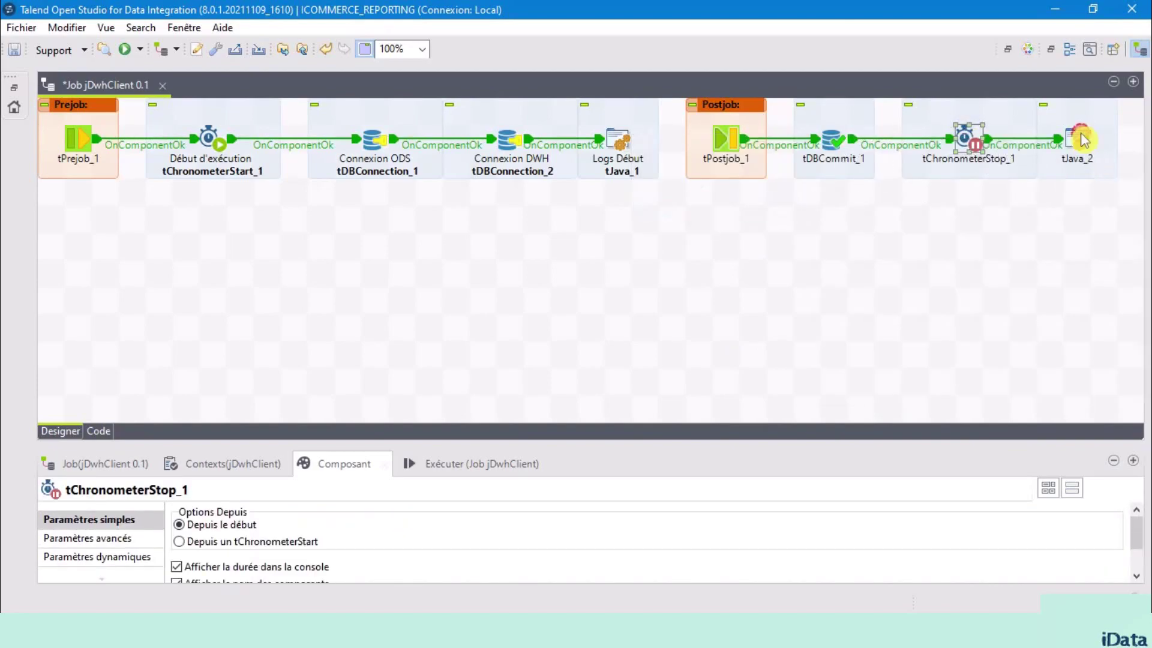
Step: Replace tJava_2's default code with the copied code printing the job's end time and total duration from tChronometerStop_1
left_click(1083, 139)
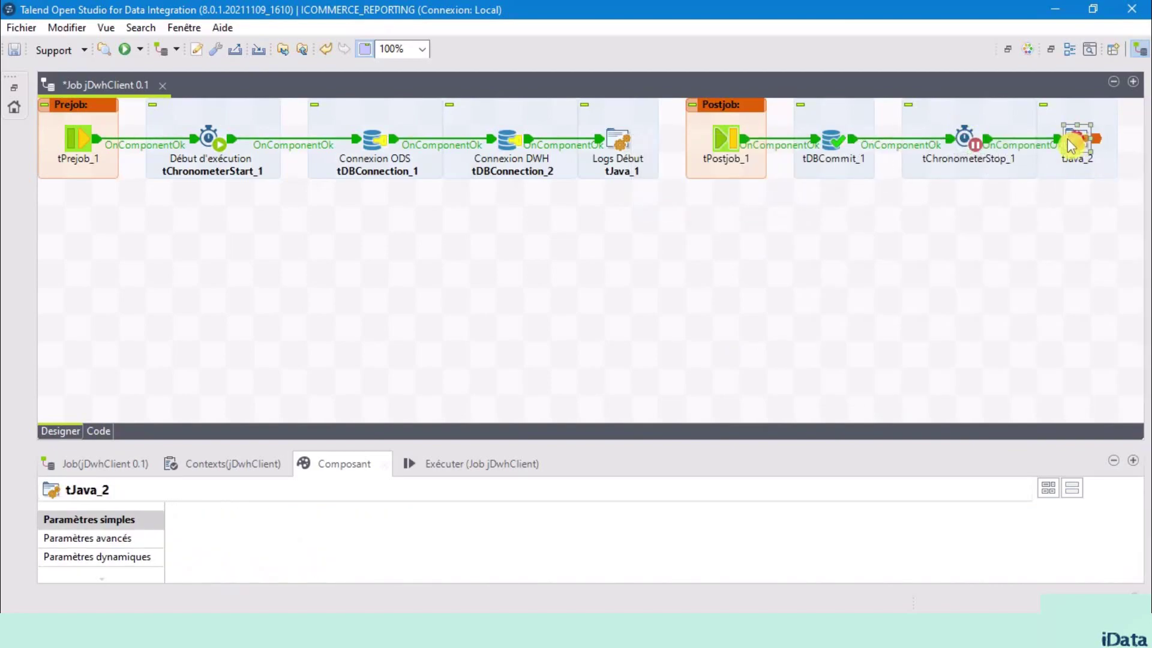
left_click(414, 560)
key("ctrl+a")
key("ctrl+v")
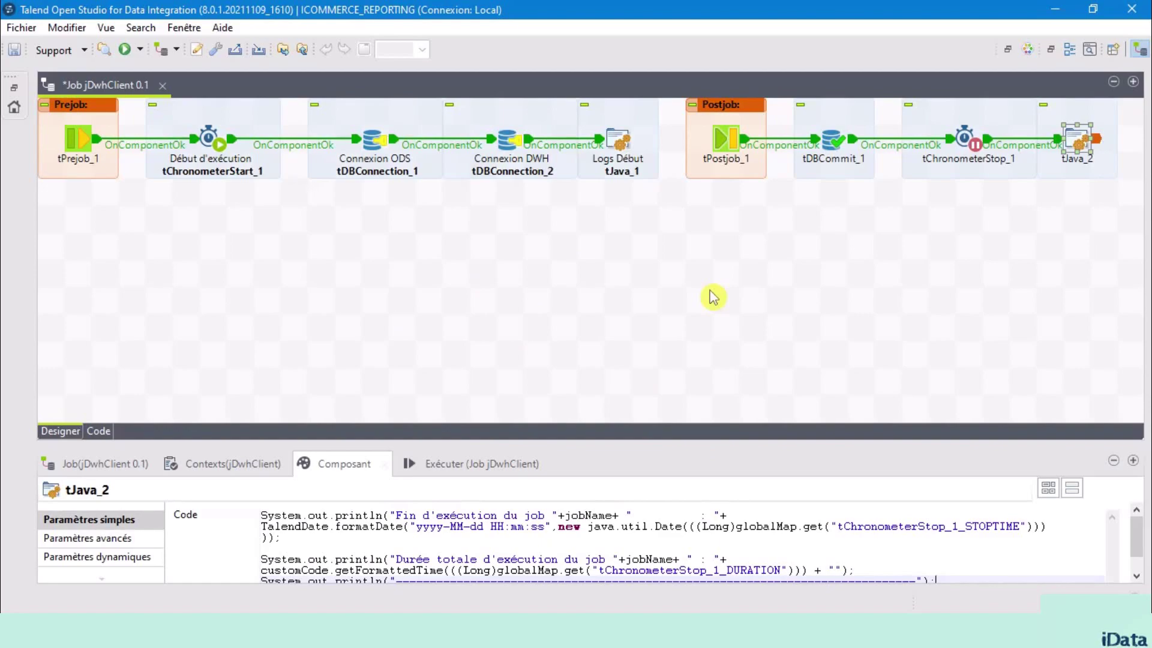
left_click(388, 256)
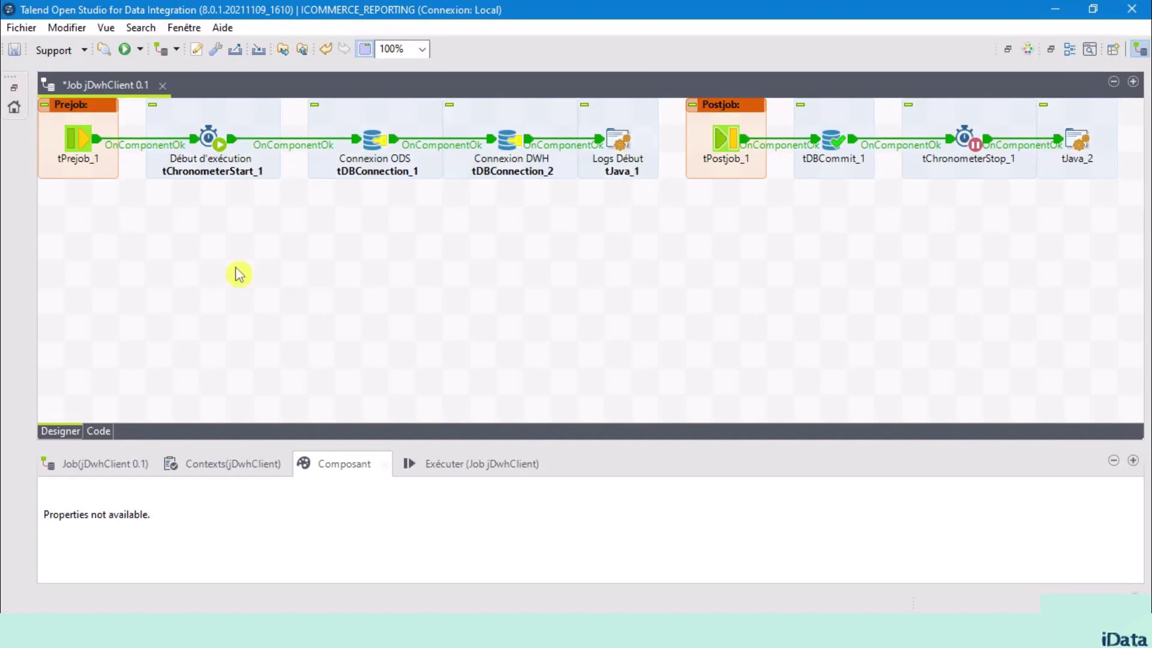
Step: Add the ODS_CLIENT table from the VENTE_ODS connection as a tDBInput(PostgreSQL) component below tPrejob_1
left_click(14, 87)
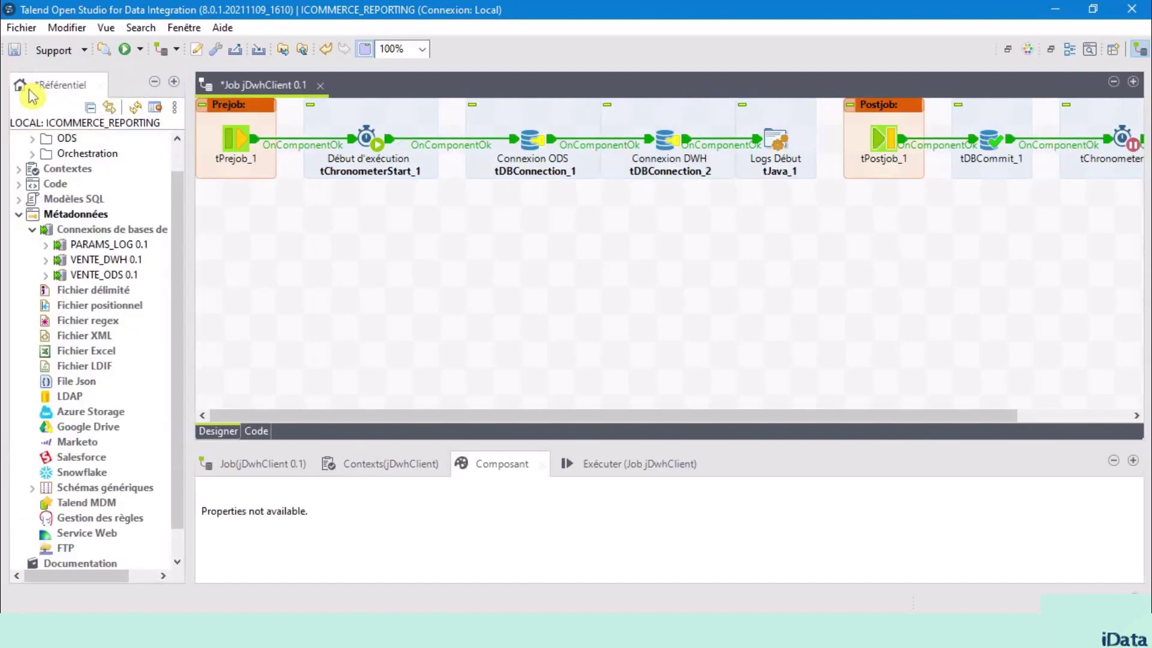
left_click_drag(193, 234, 232, 232)
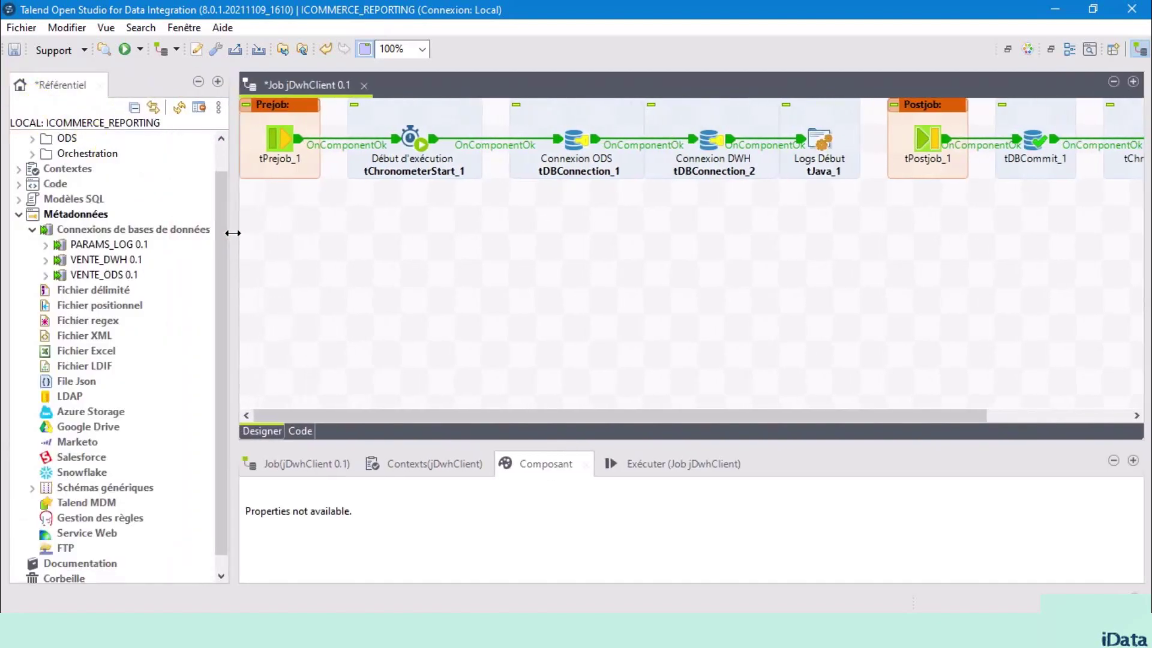
left_click(47, 276)
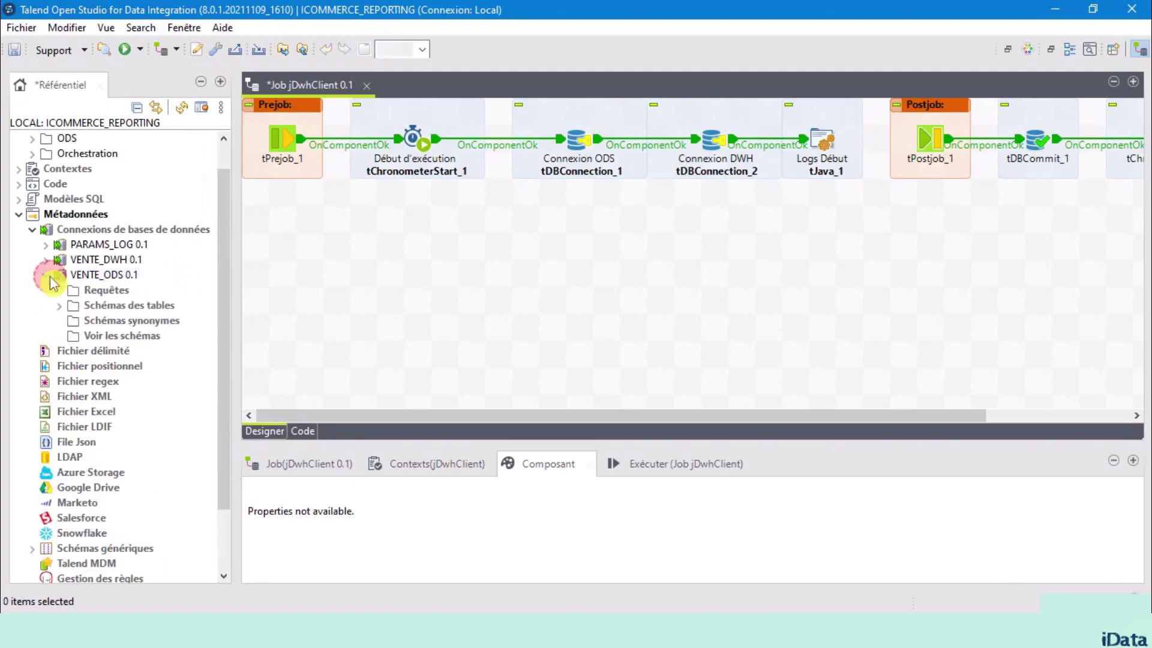
left_click(62, 308)
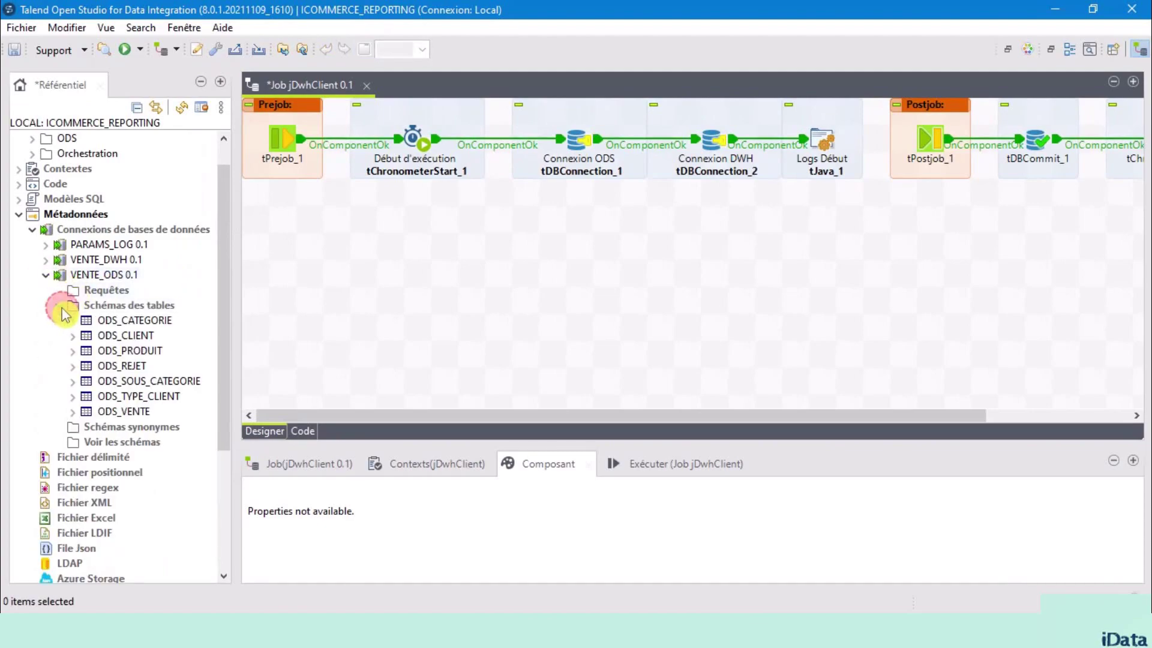
left_click(119, 339)
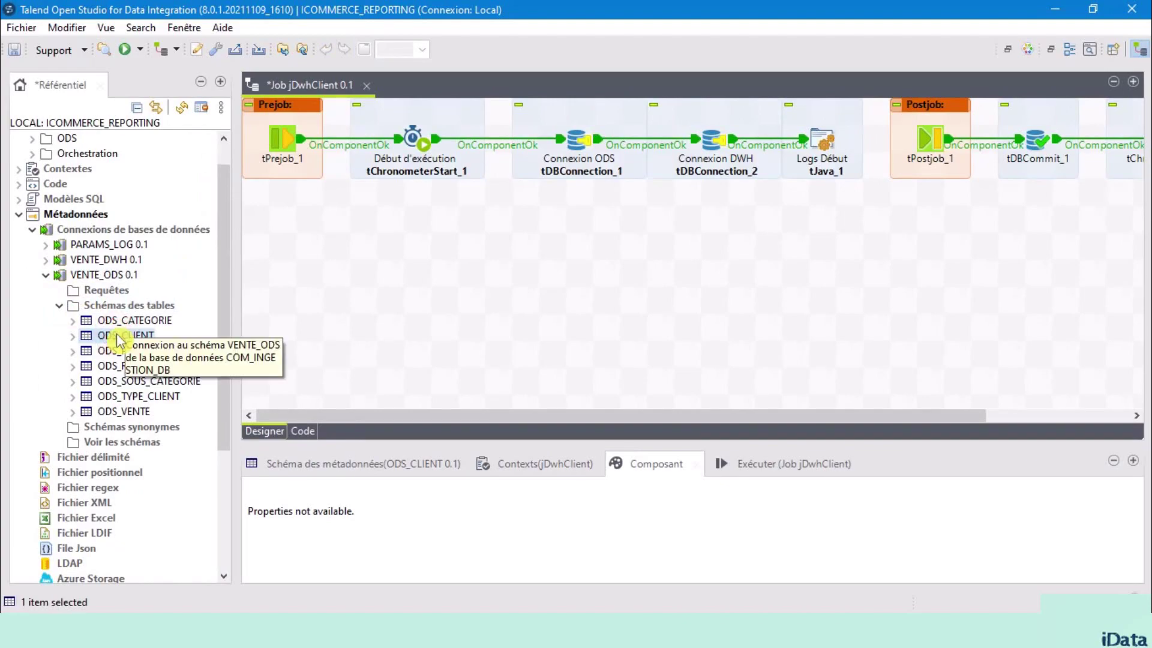
left_click(119, 341)
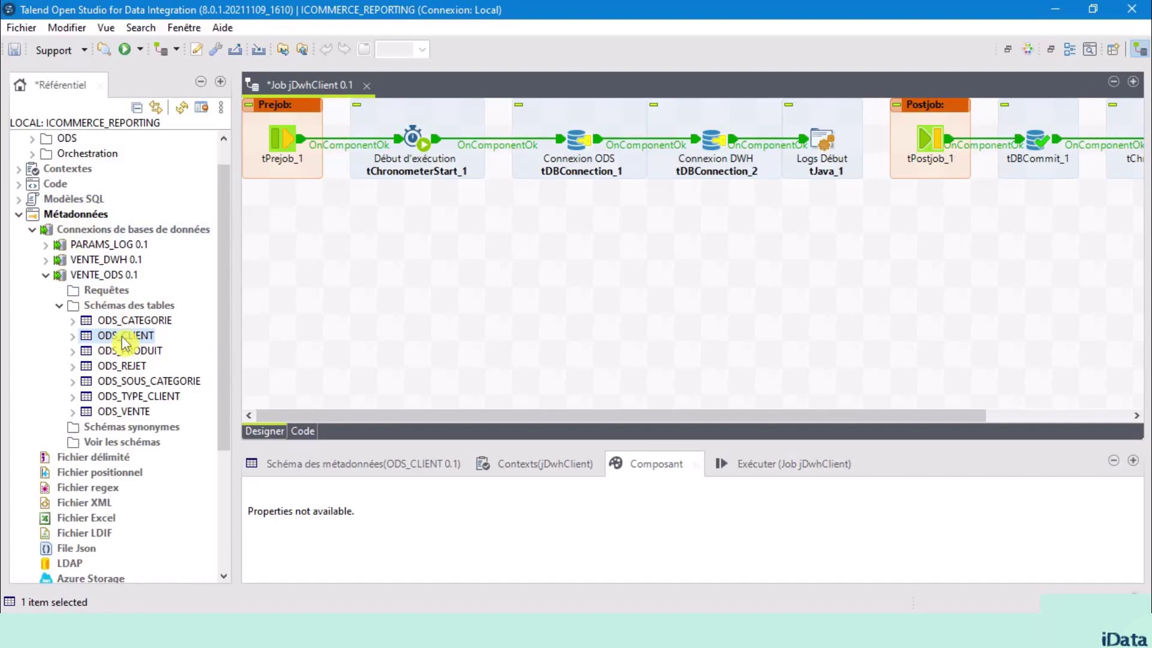
left_click_drag(124, 343, 289, 250)
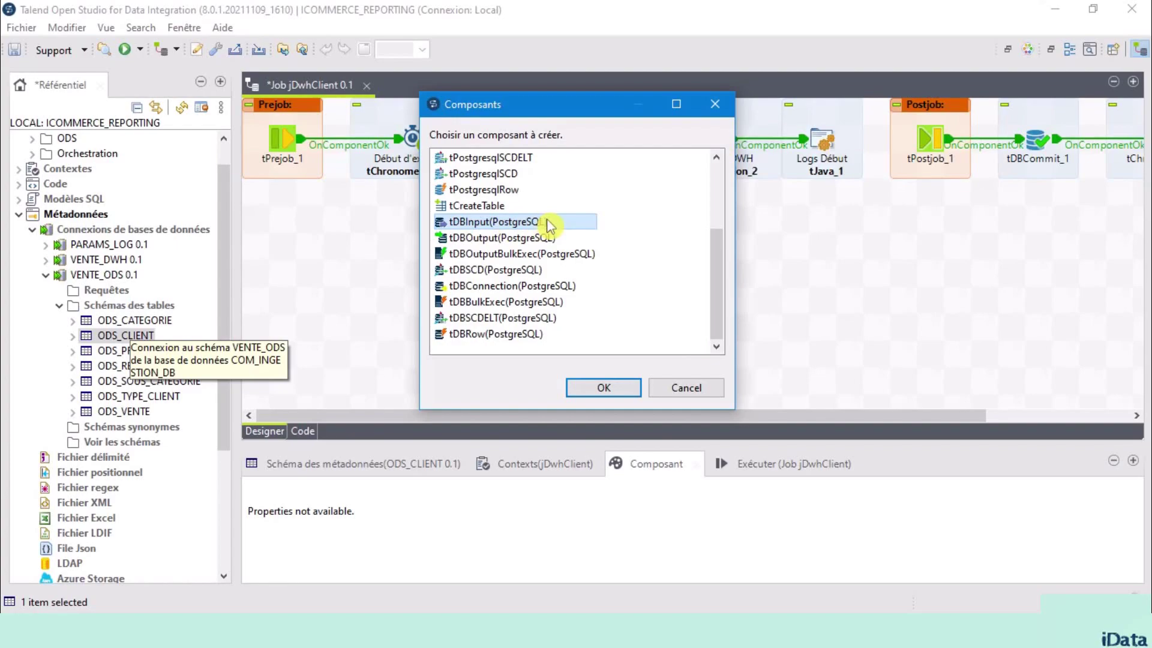
left_click(606, 387)
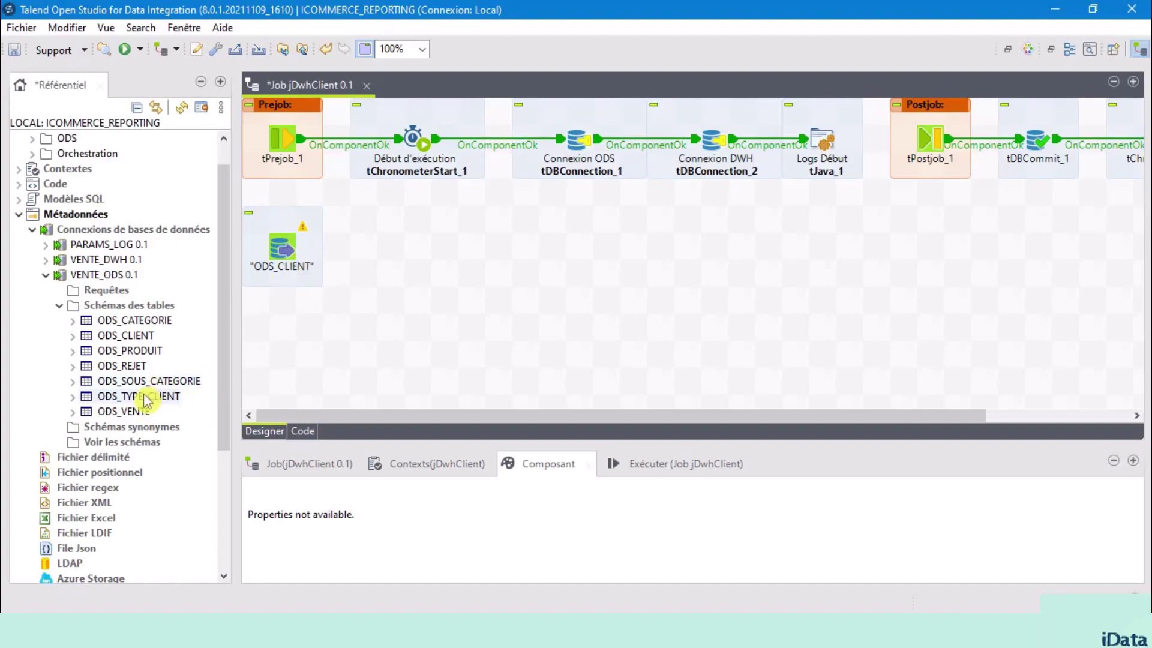
Step: Add the ODS_TYPE_CLIENT table from VENTE_ODS as a tDBInput(PostgreSQL) component, below and to the right of ODS_CLIENT
left_click(144, 402)
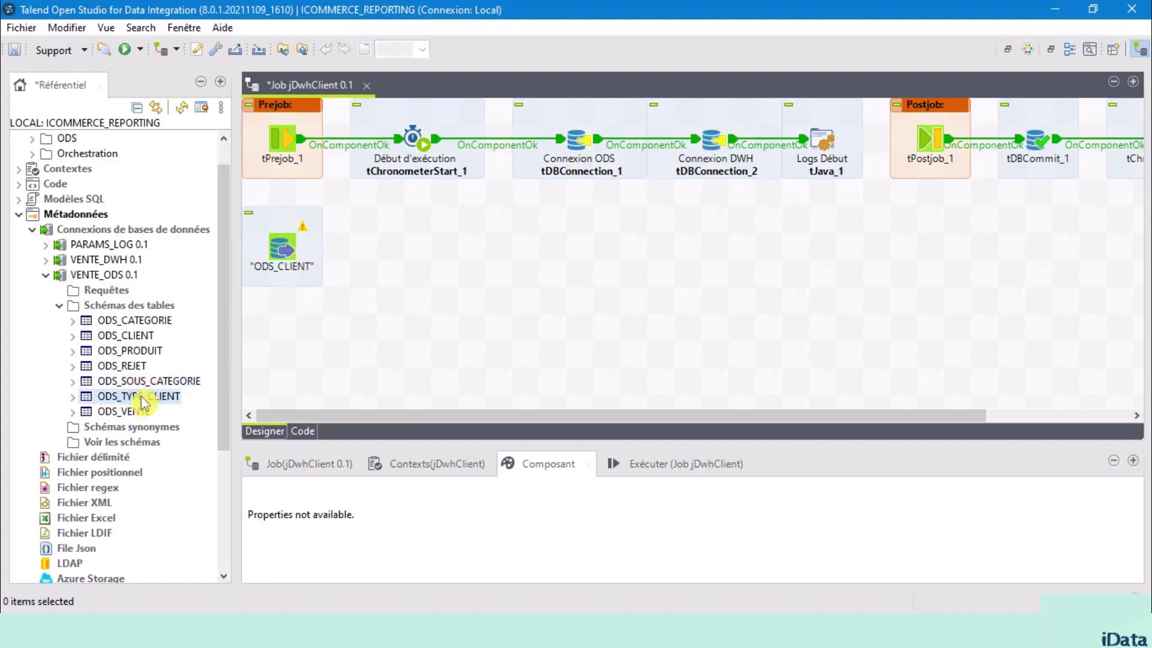
left_click_drag(144, 402, 249, 376)
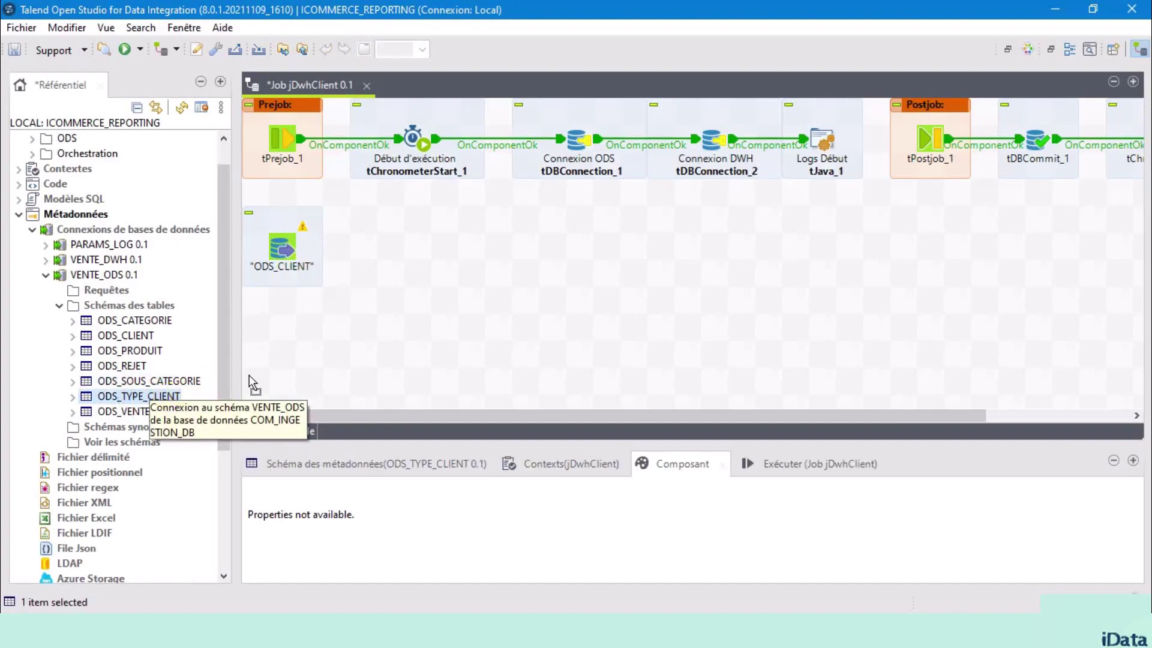
left_click_drag(398, 334, 398, 334)
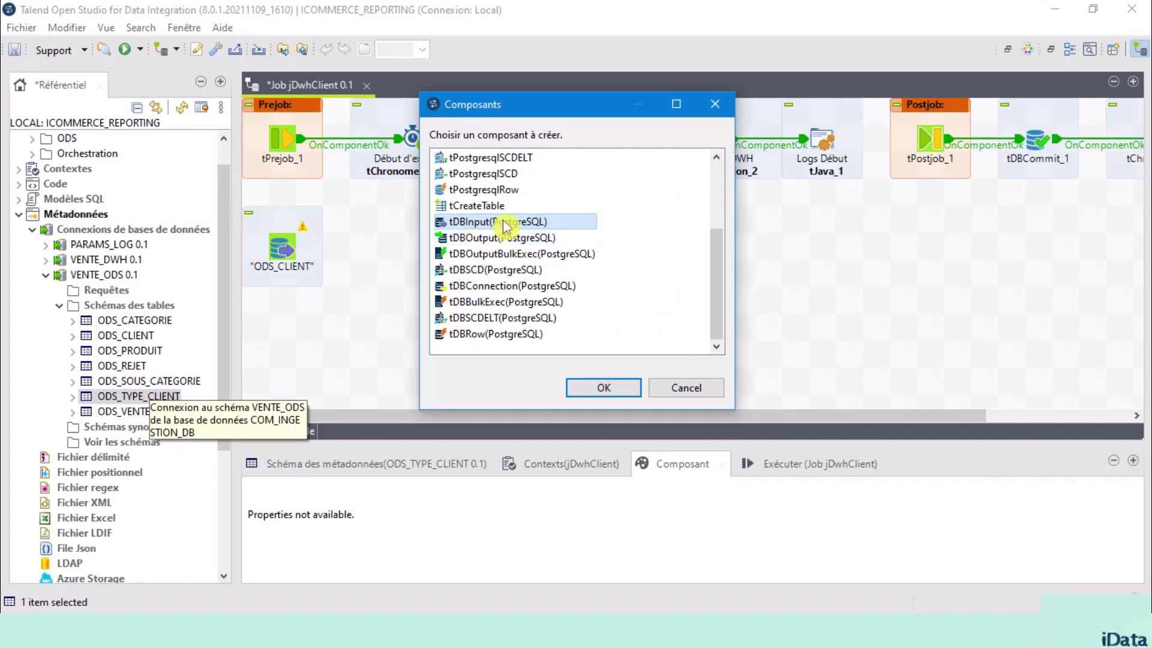
left_click(606, 388)
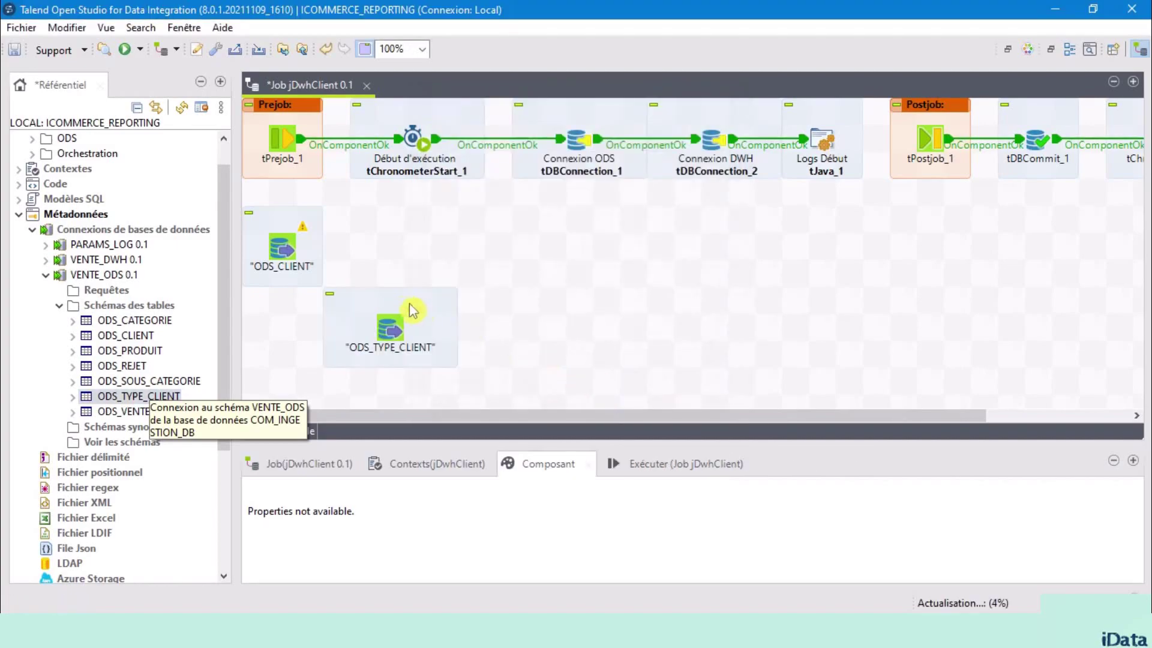
Step: Set the ODS_CLIENT input to use the existing connection tDBConnection_1 (Connexion ODS)
left_click(201, 83)
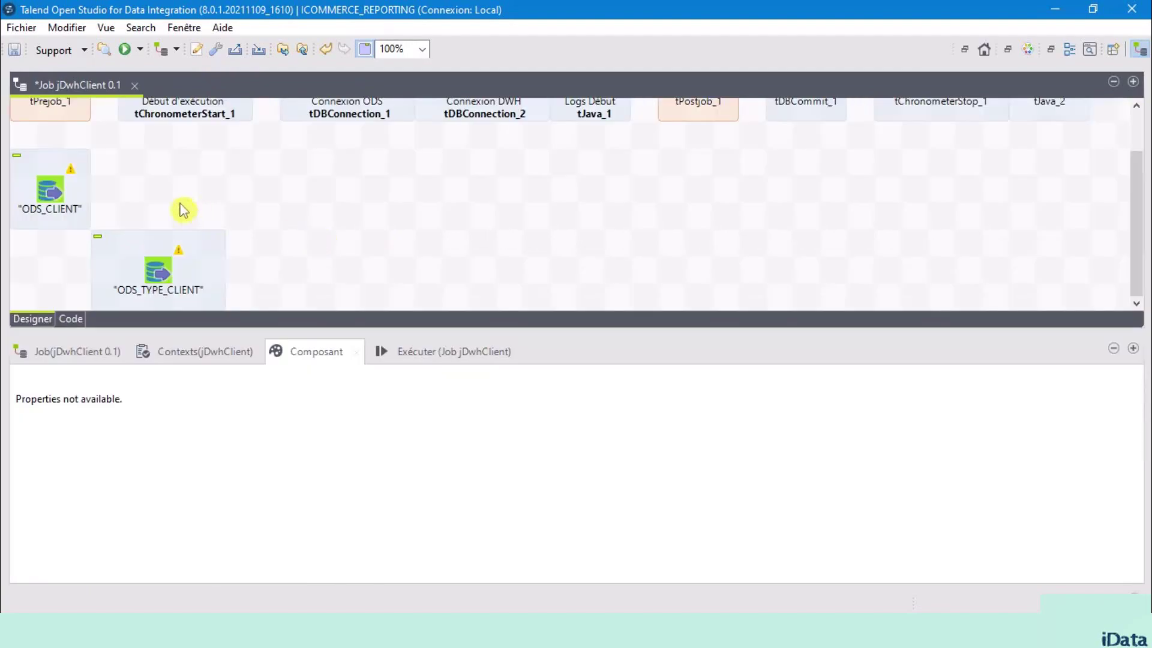
left_click(48, 189)
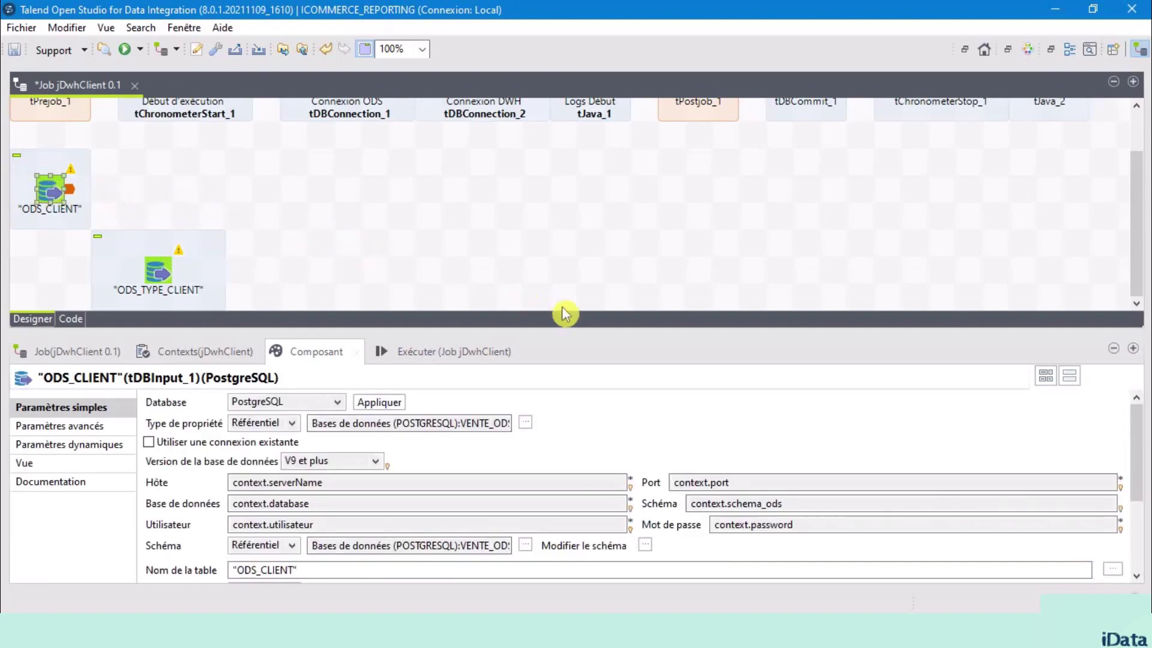
left_click_drag(576, 336, 582, 179)
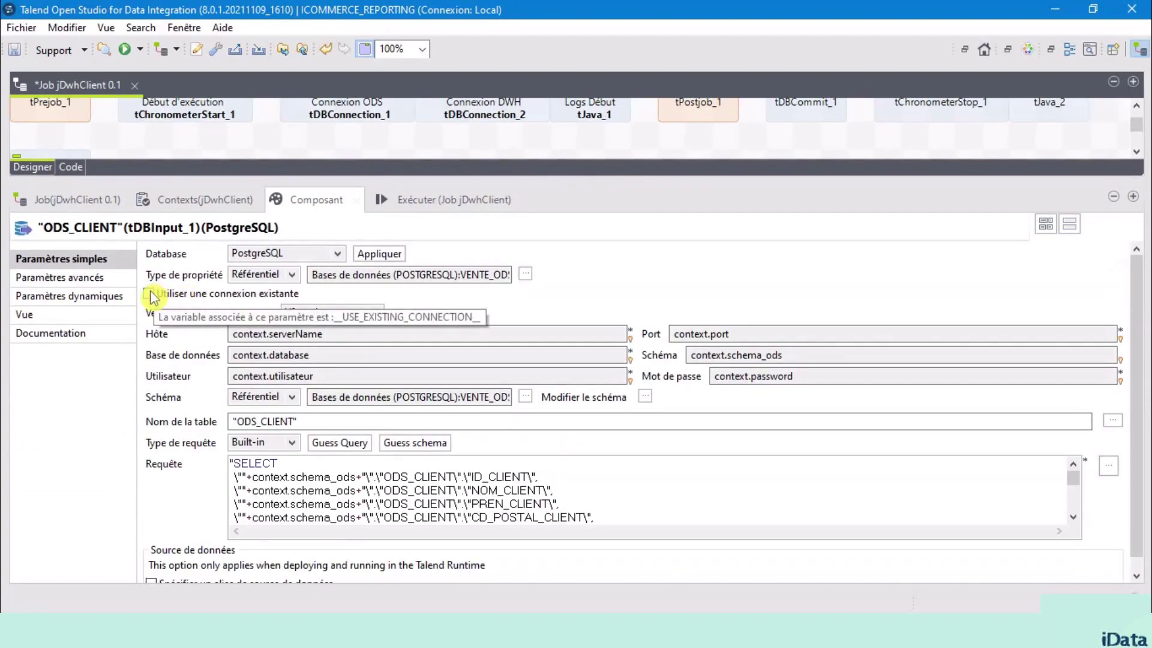
left_click(151, 290)
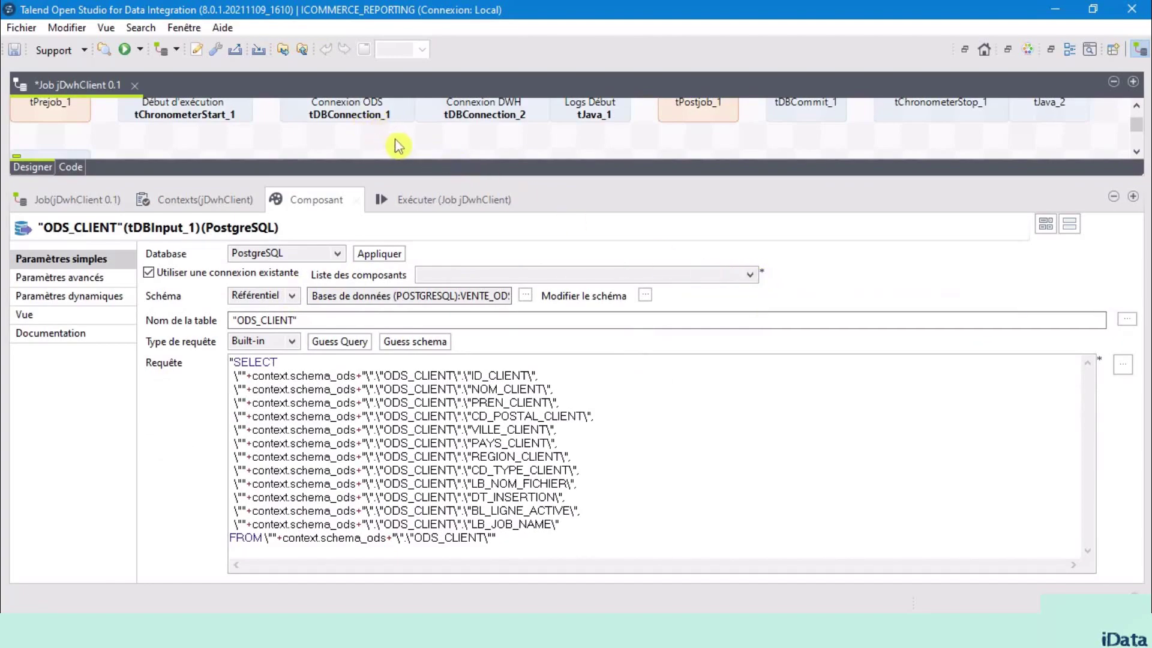
left_click(750, 275)
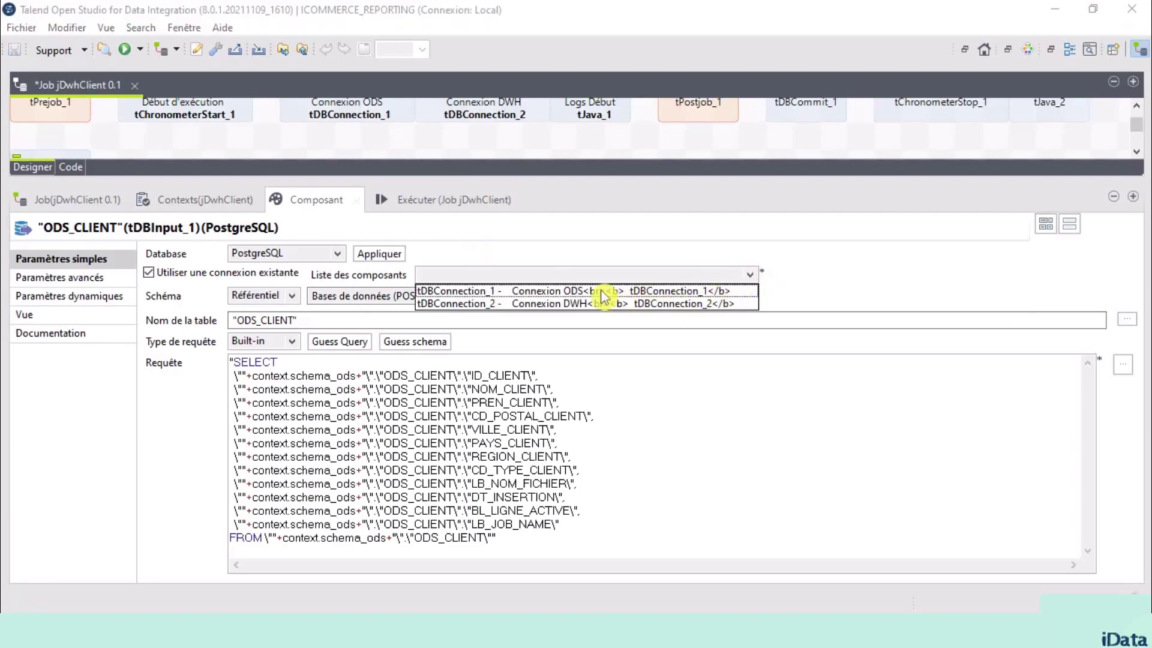
left_click(650, 293)
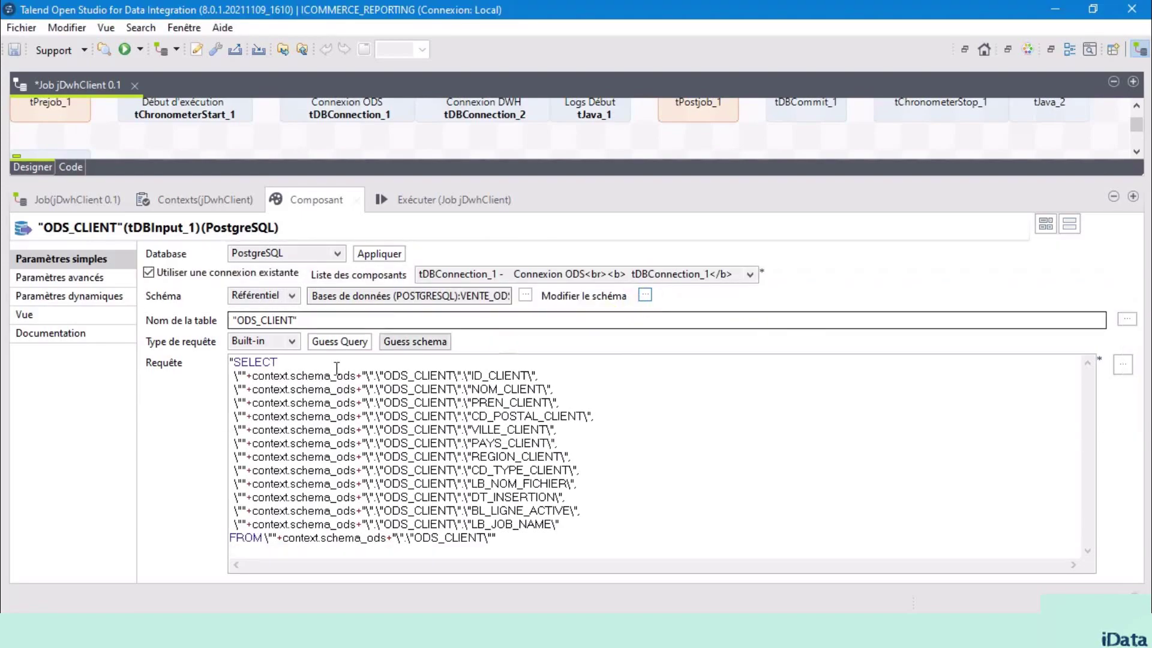
Step: Append WHERE \"BL_LIGNE_ACTIVE\"=1; on a new line of the ODS_CLIENT query, inside the closing quote, and copy that clause
left_click(493, 536)
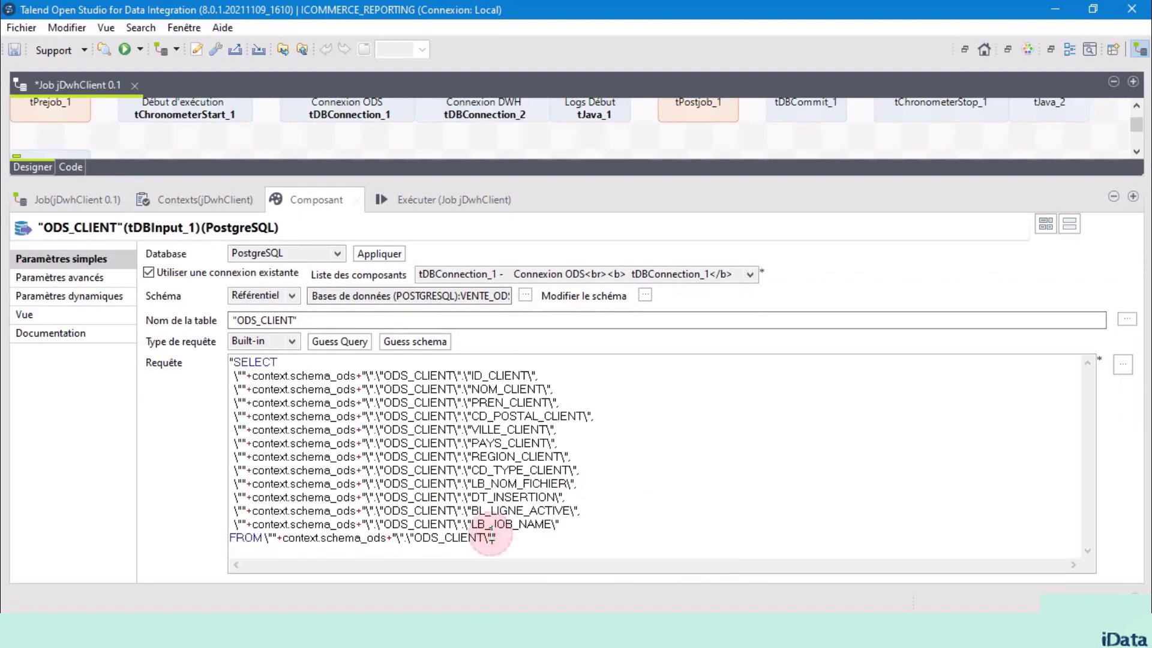
key("Return")
key("Return")
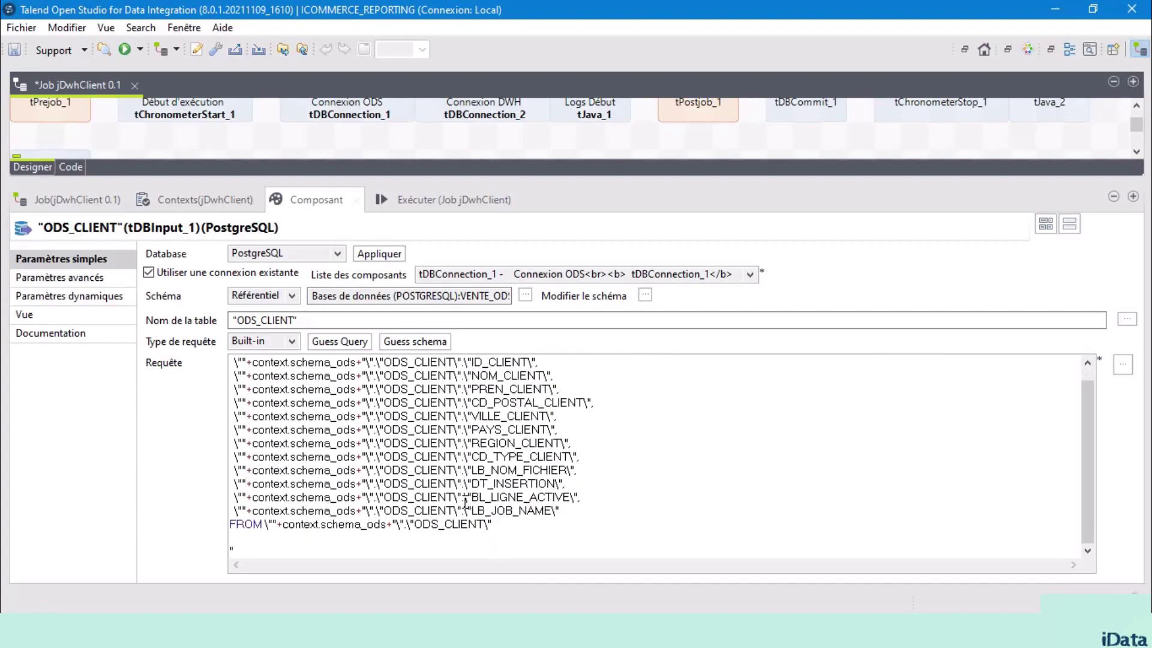
left_click_drag(465, 499, 577, 497)
key("ctrl+c")
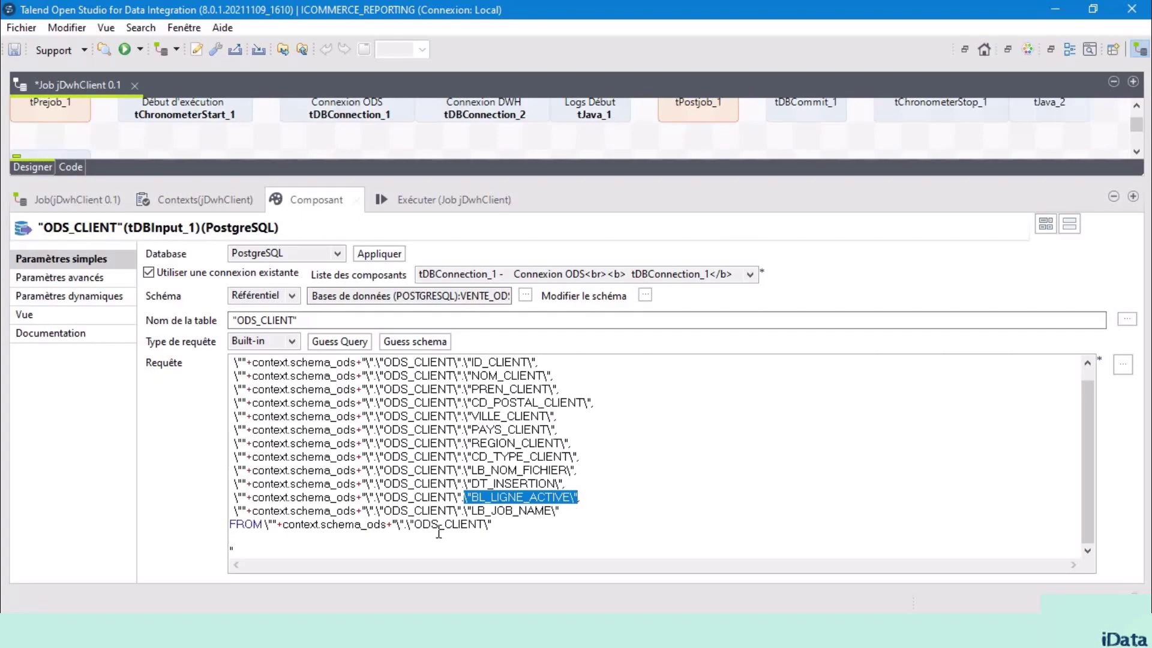
left_click(243, 535)
type("W")
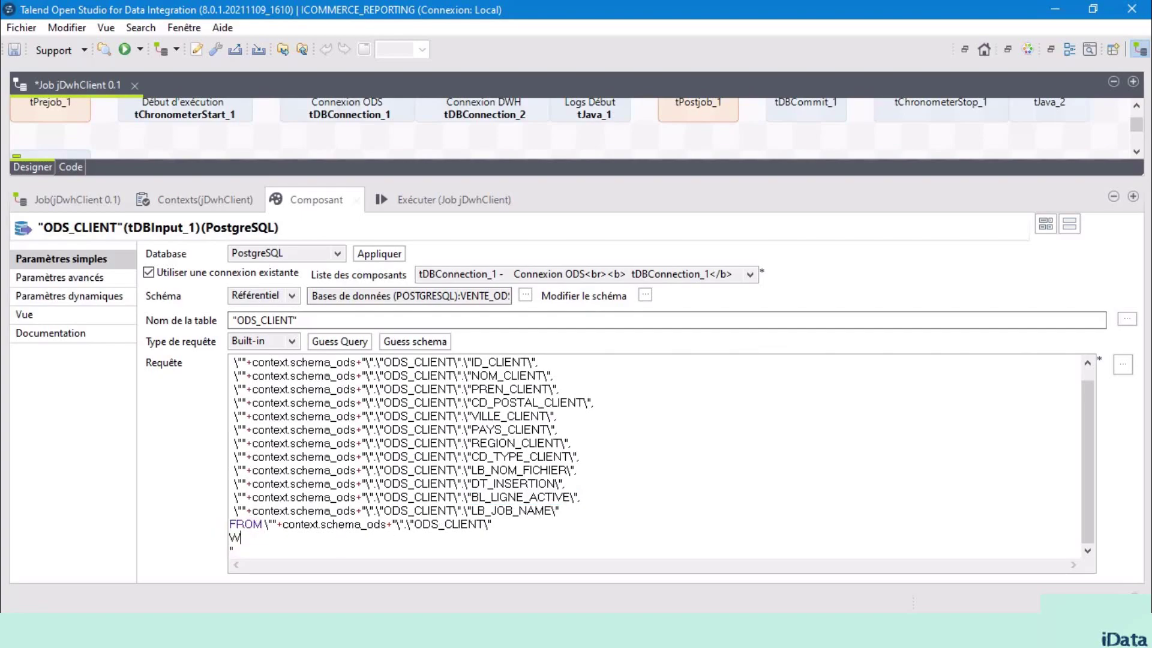
type("HERE")
key("ctrl+v")
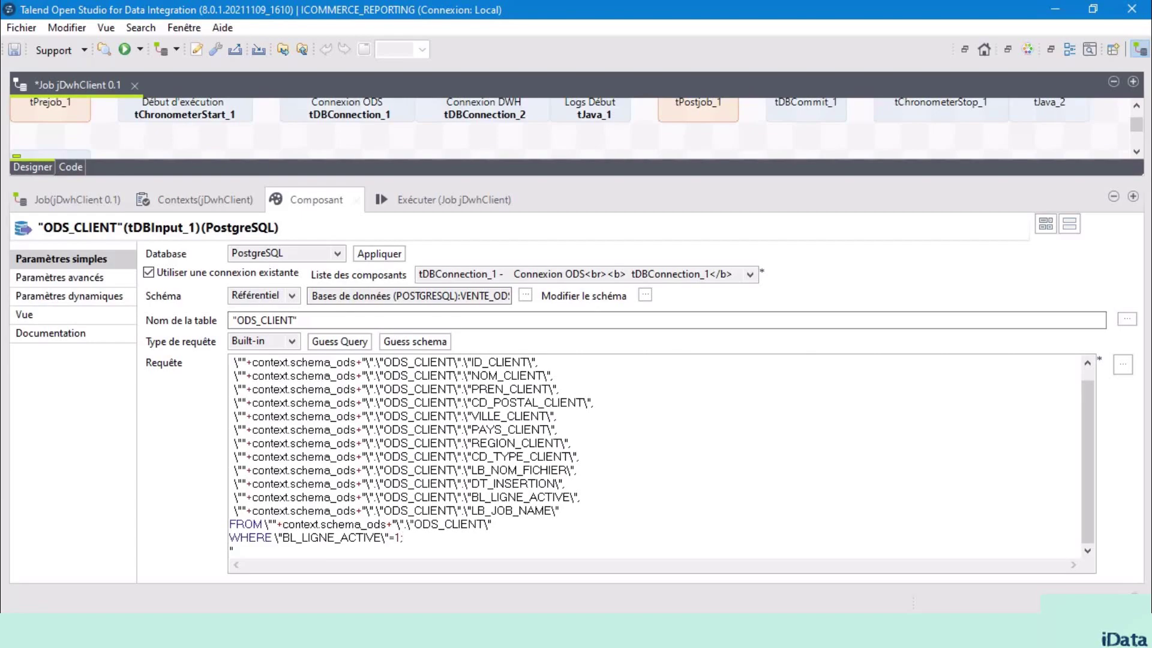
left_click(230, 535, "shift")
key("ctrl+c")
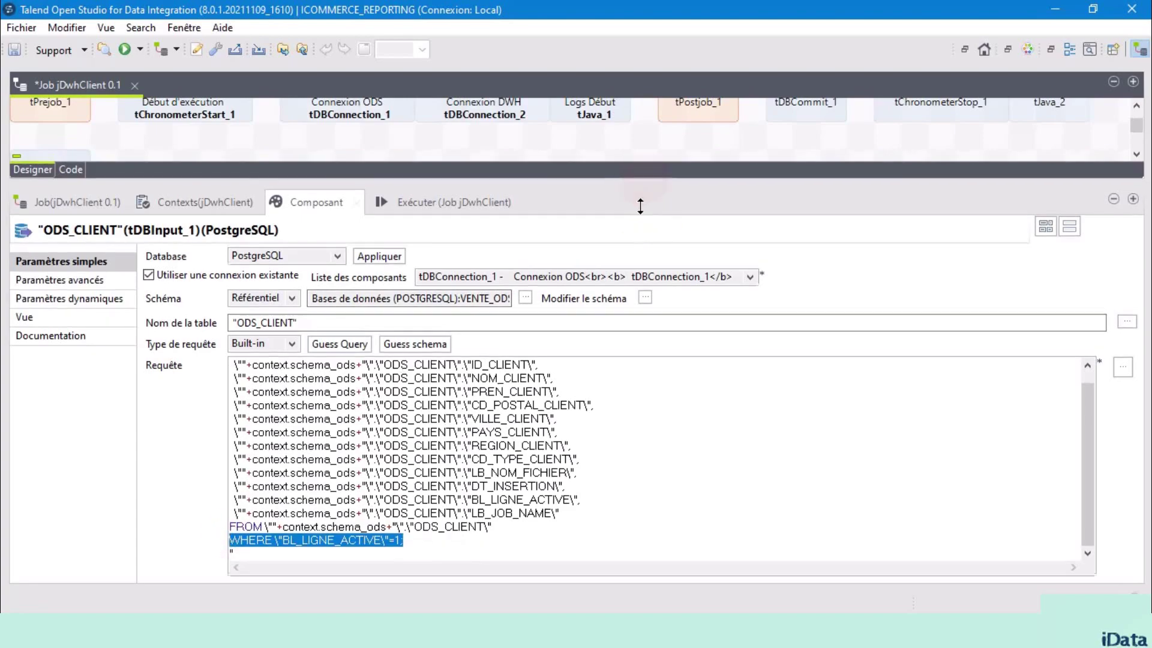
Step: Make the ODS_TYPE_CLIENT input use an existing connection, choosing tDBConnection_1 (Connexion ODS)
left_click_drag(643, 179, 612, 371)
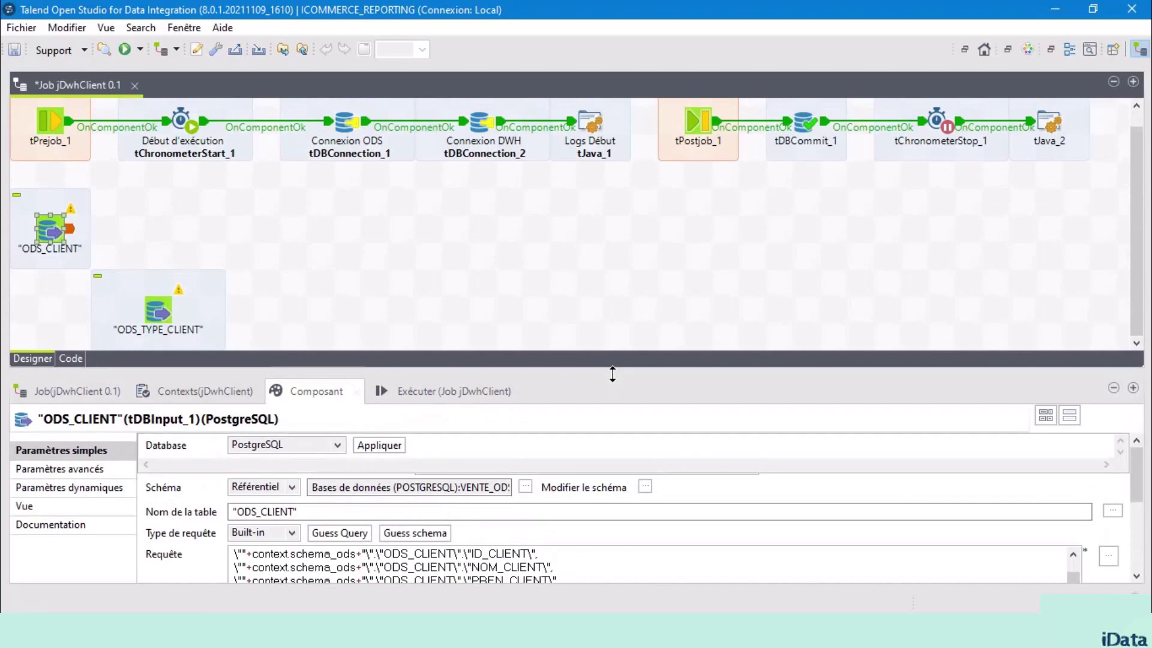
left_click(163, 314)
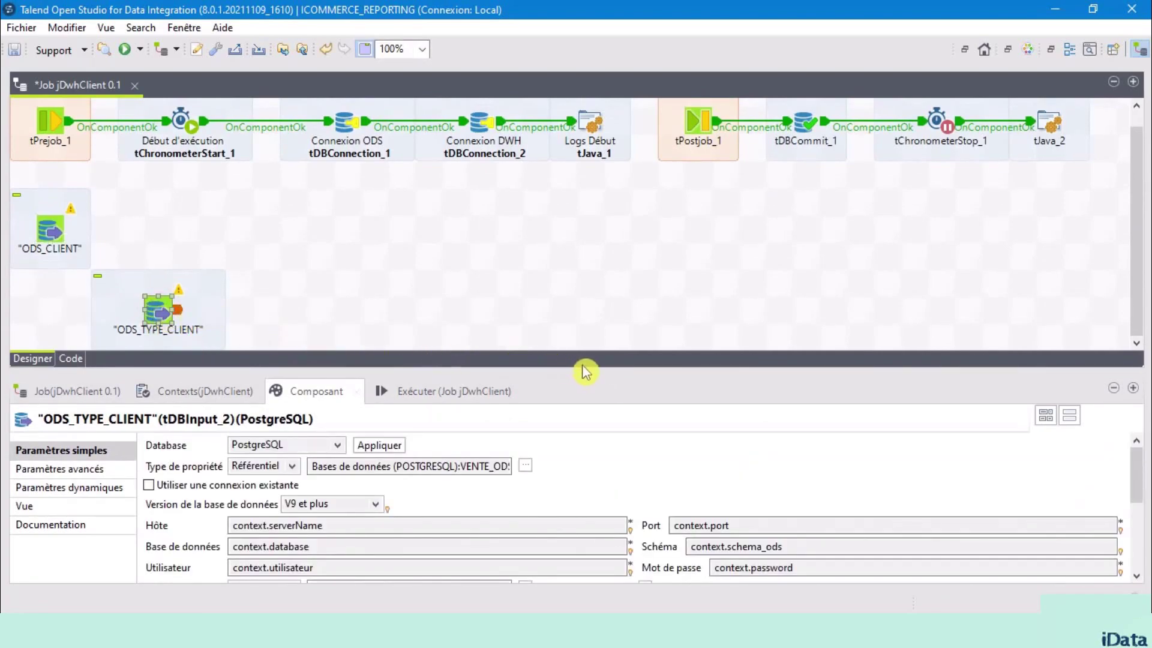
left_click_drag(582, 375, 597, 184)
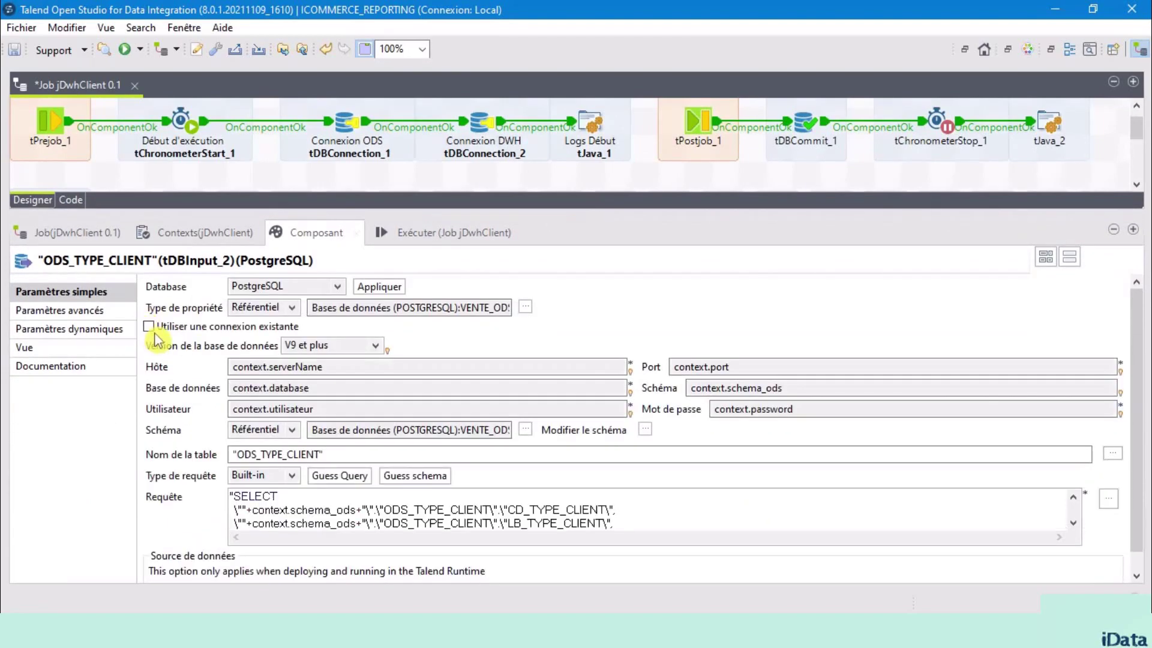
scroll(282, 146, "down", 3)
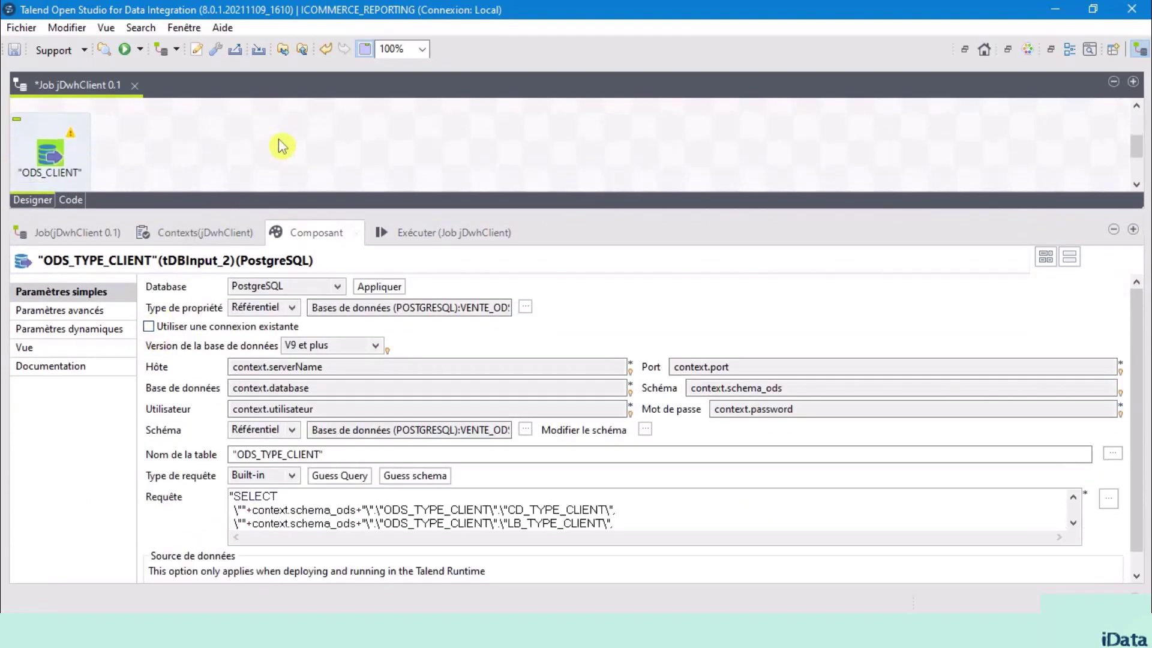
scroll(281, 146, "down", 3)
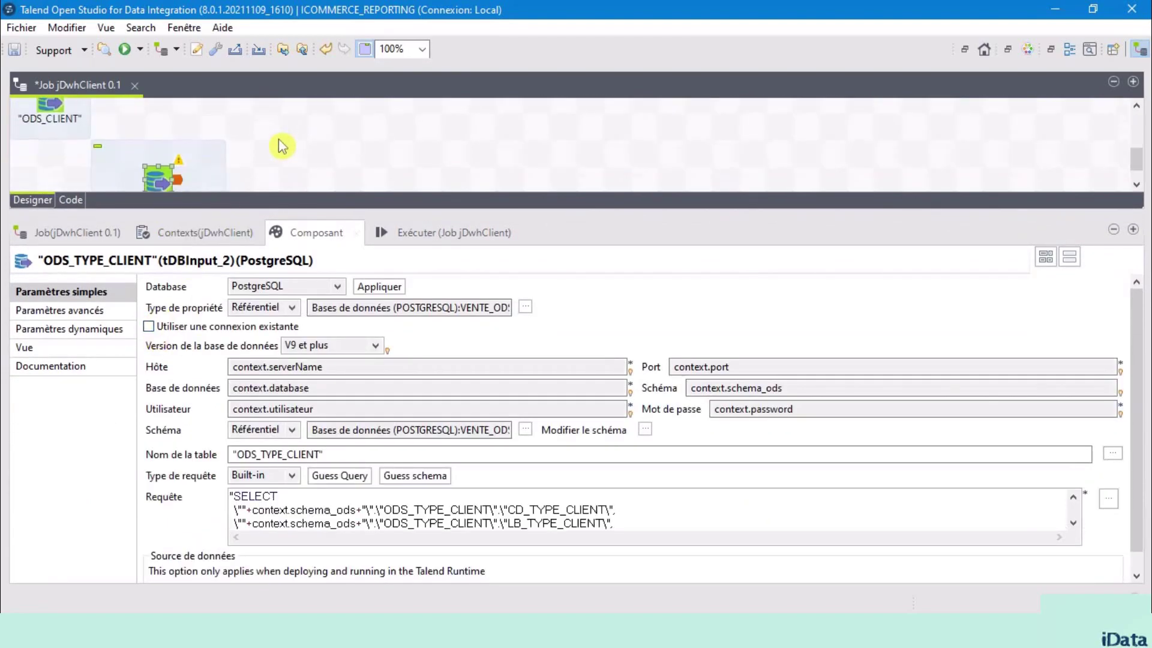
left_click(150, 327)
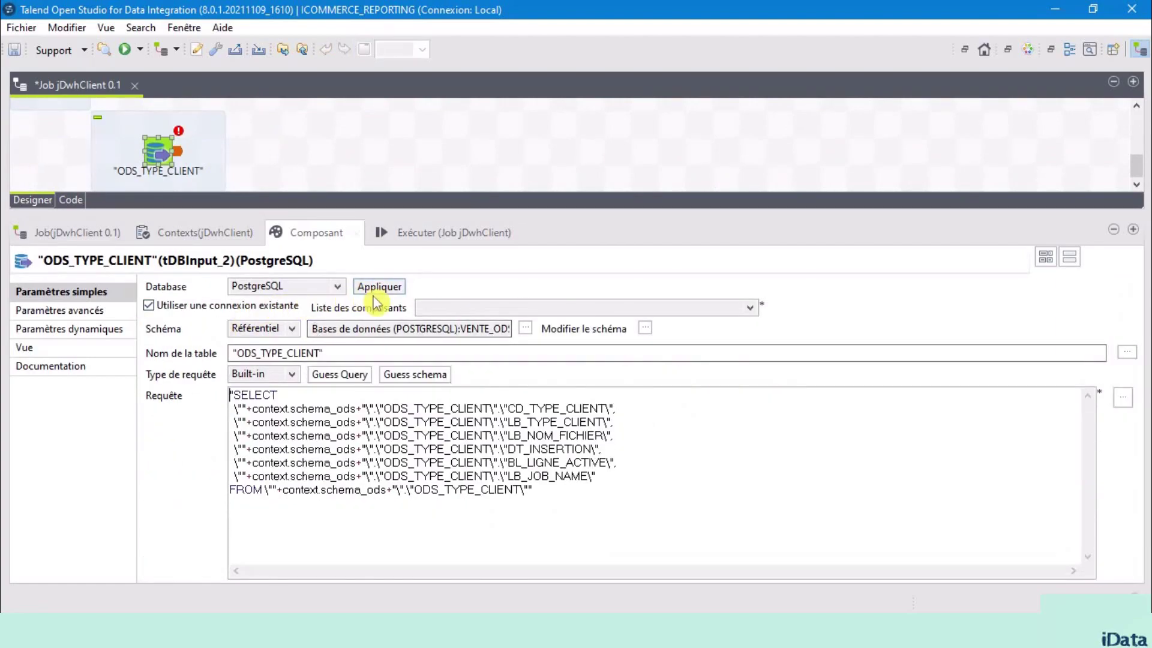
left_click(749, 308)
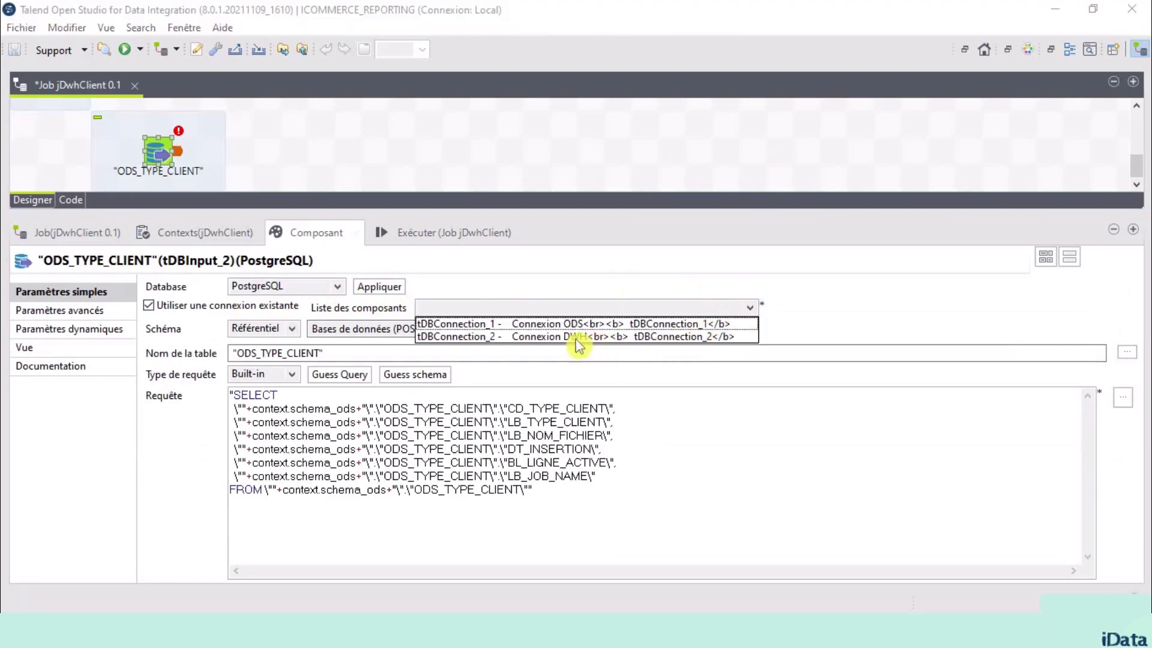
left_click(658, 324)
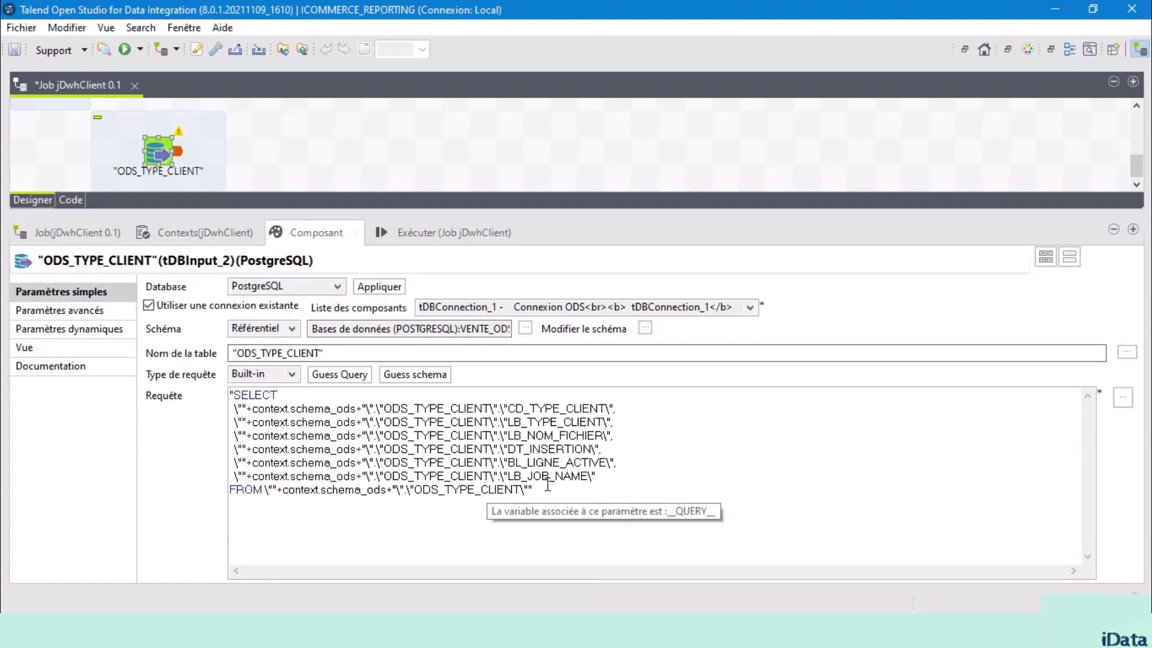
Step: Append the copied filter WHERE \"BL_LIGNE_ACTIVE\"=1; on a new line at the end of the ODS_TYPE_CLIENT query, inside the closing quote
left_click(529, 489)
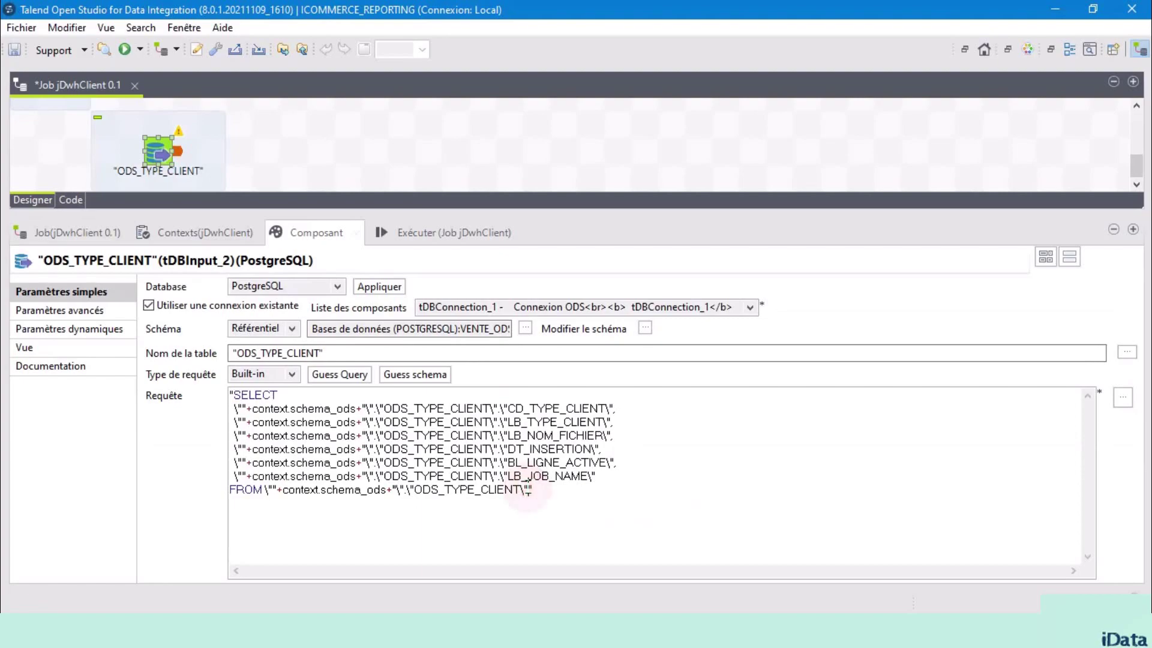
key("Return")
key("ctrl+v")
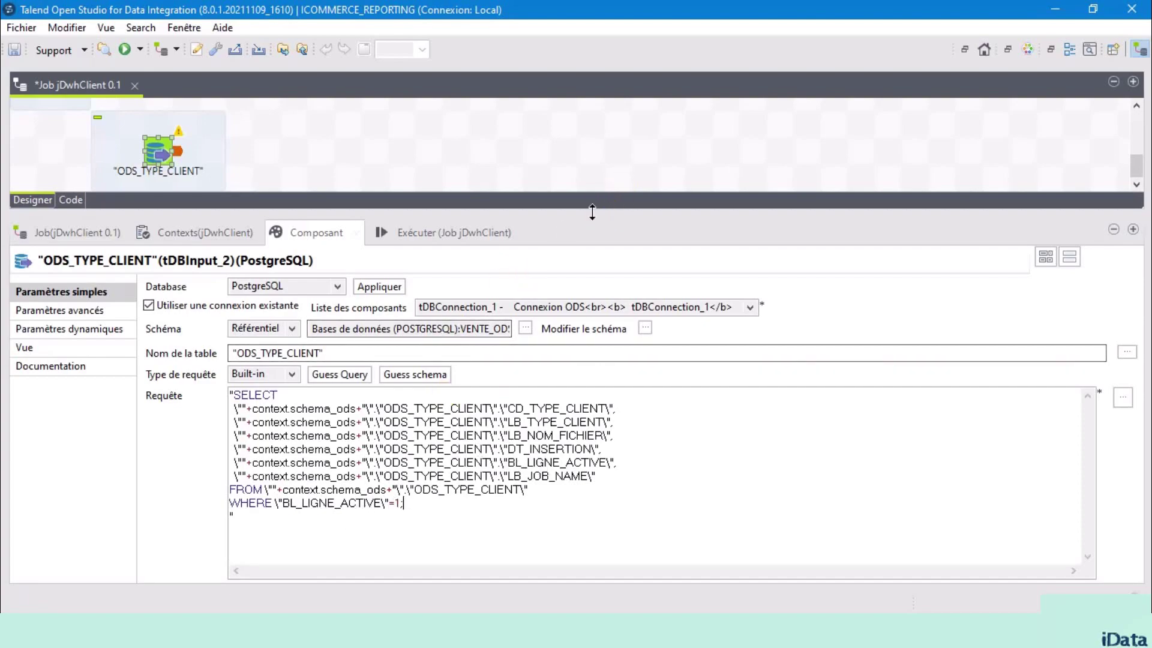
Step: Enlarge the design area and reposition ODS_TYPE_CLIENT lower and ODS_CLIENT slightly to the right, leaving room for a mapping component
left_click_drag(592, 212, 563, 522)
left_click(158, 342)
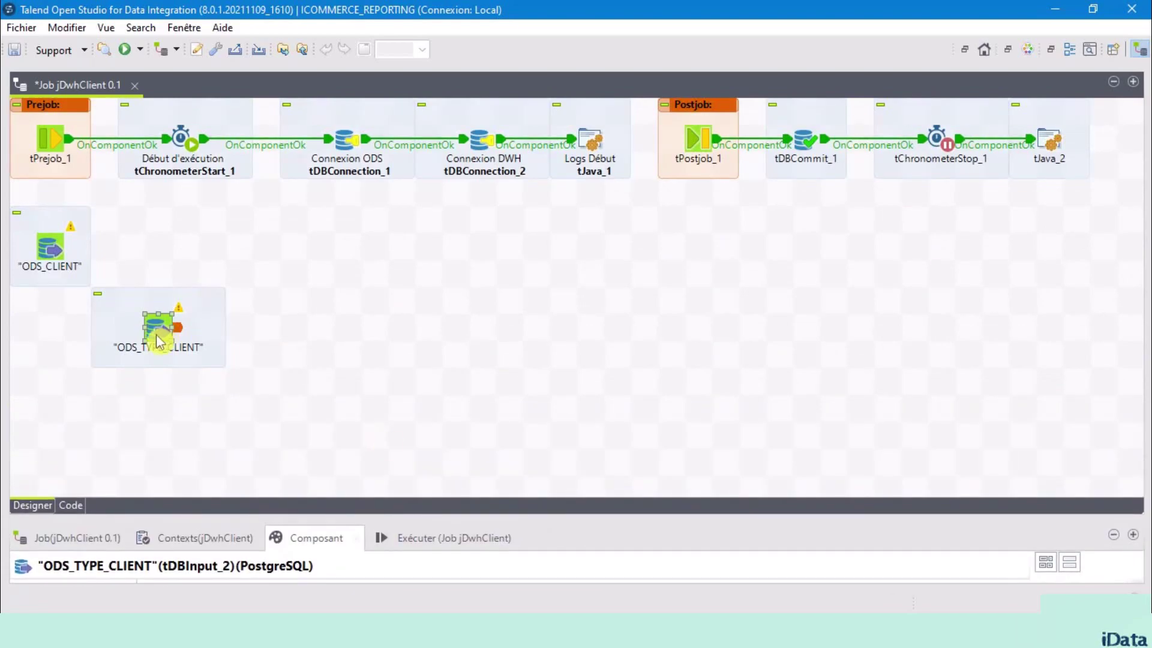
left_click_drag(157, 342, 220, 393)
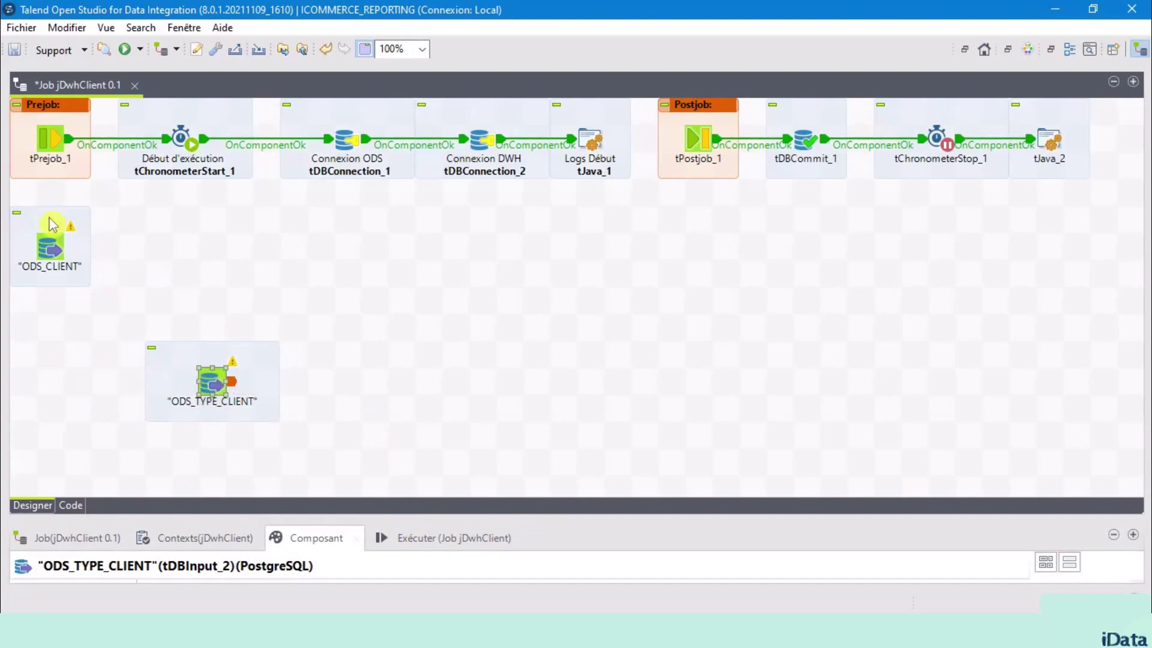
left_click_drag(51, 223, 66, 247)
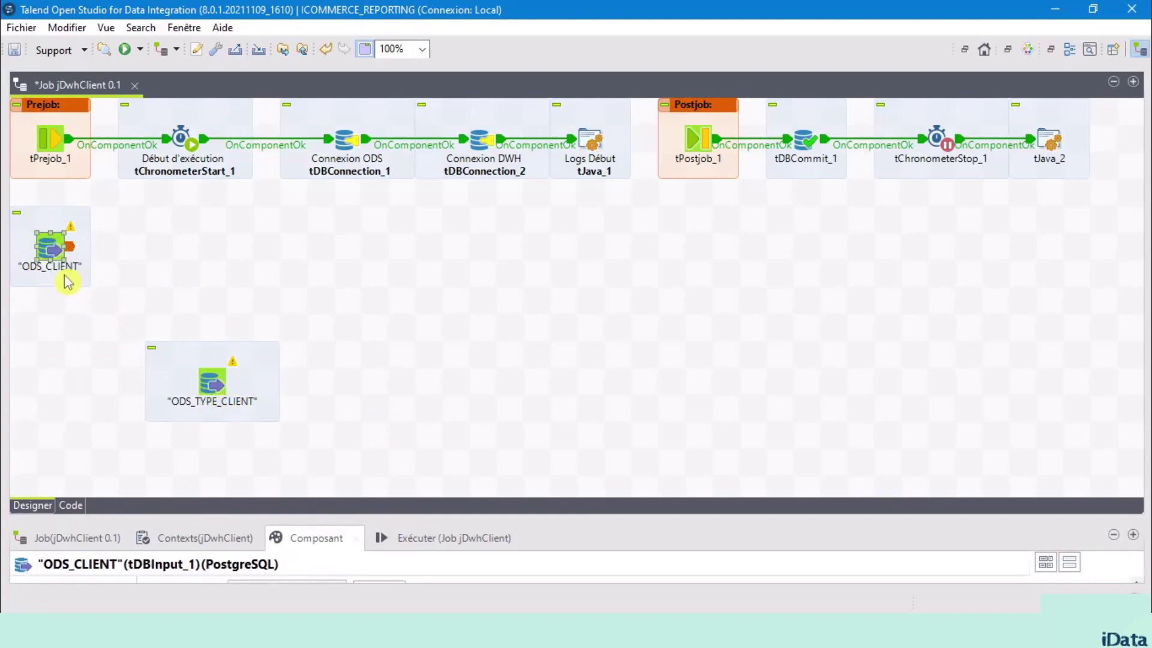
left_click_drag(60, 261, 87, 261)
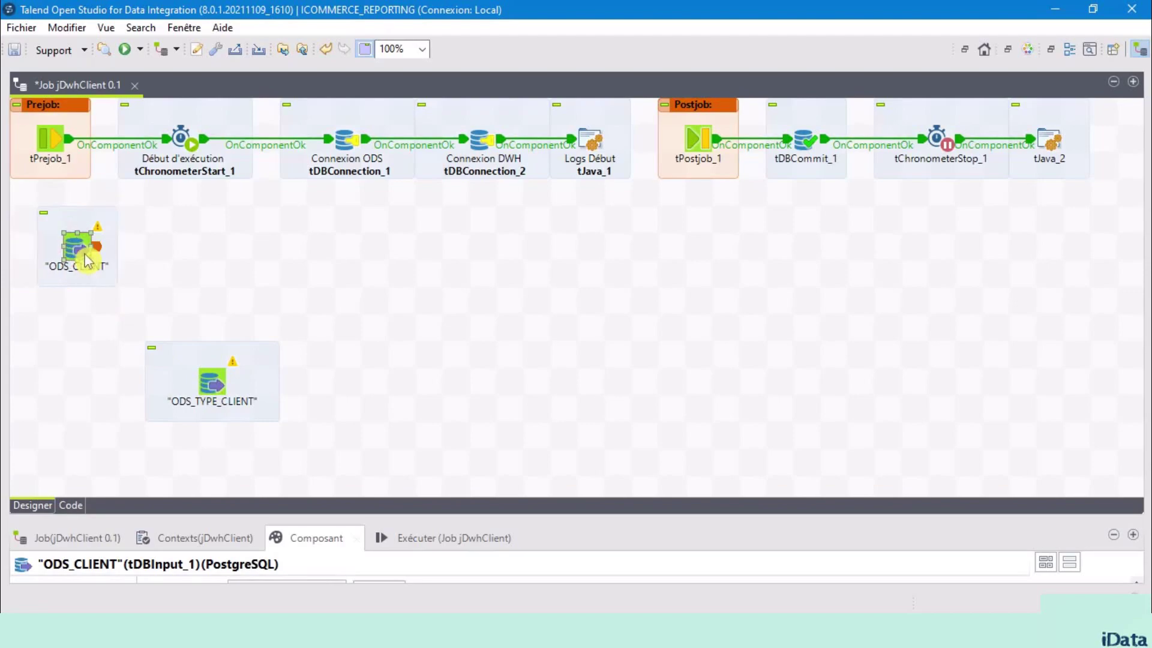
Step: Add a tMap component to the job and align it to the right of ODS_CLIENT
left_click(211, 282)
type("tmap")
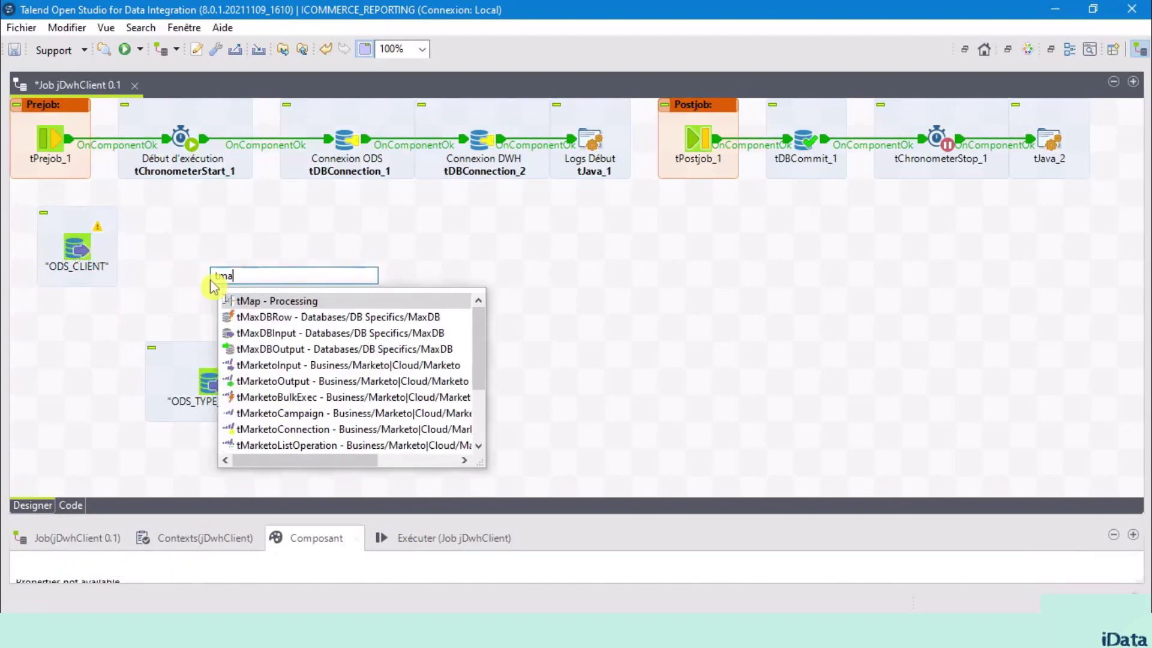
double_click(301, 302)
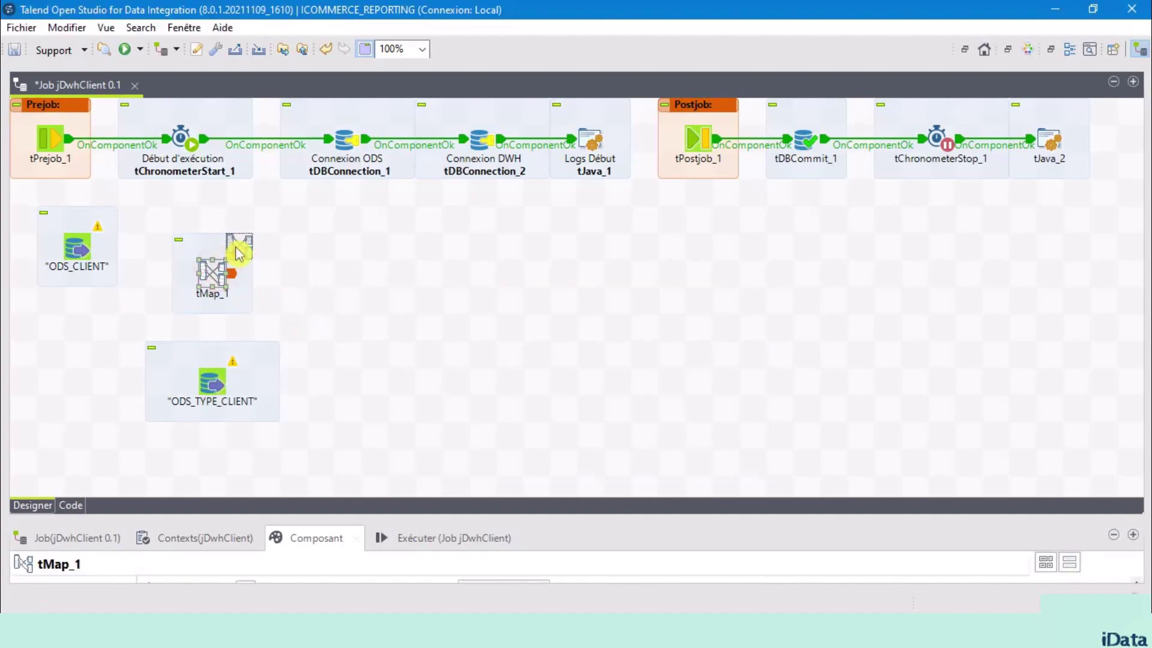
left_click_drag(222, 275, 248, 250)
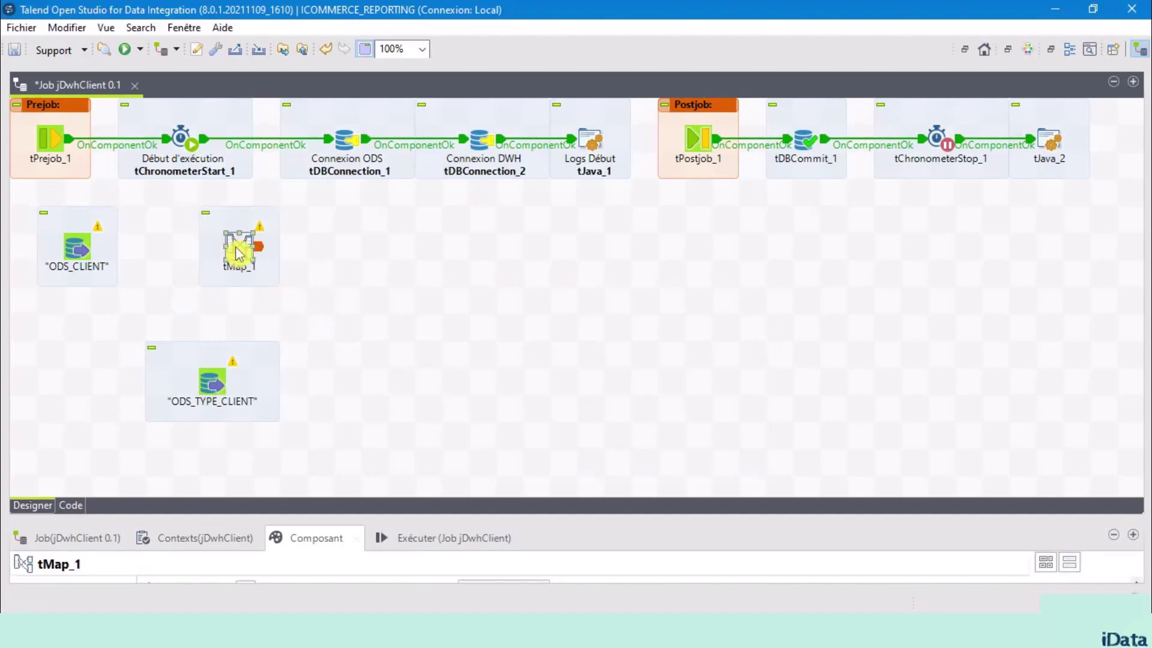
Step: Connect ODS_CLIENT to tMap_1 with a main (Principal) row link
left_click(75, 248)
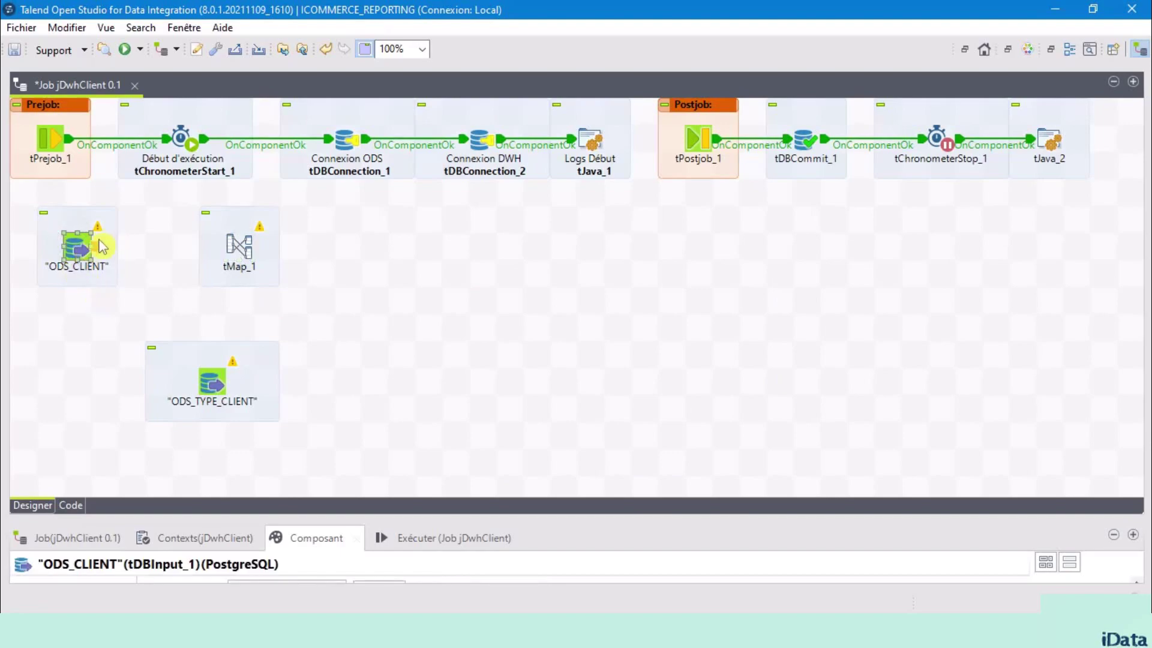
left_click(87, 252)
right_click(76, 246)
mouse_move(147, 259)
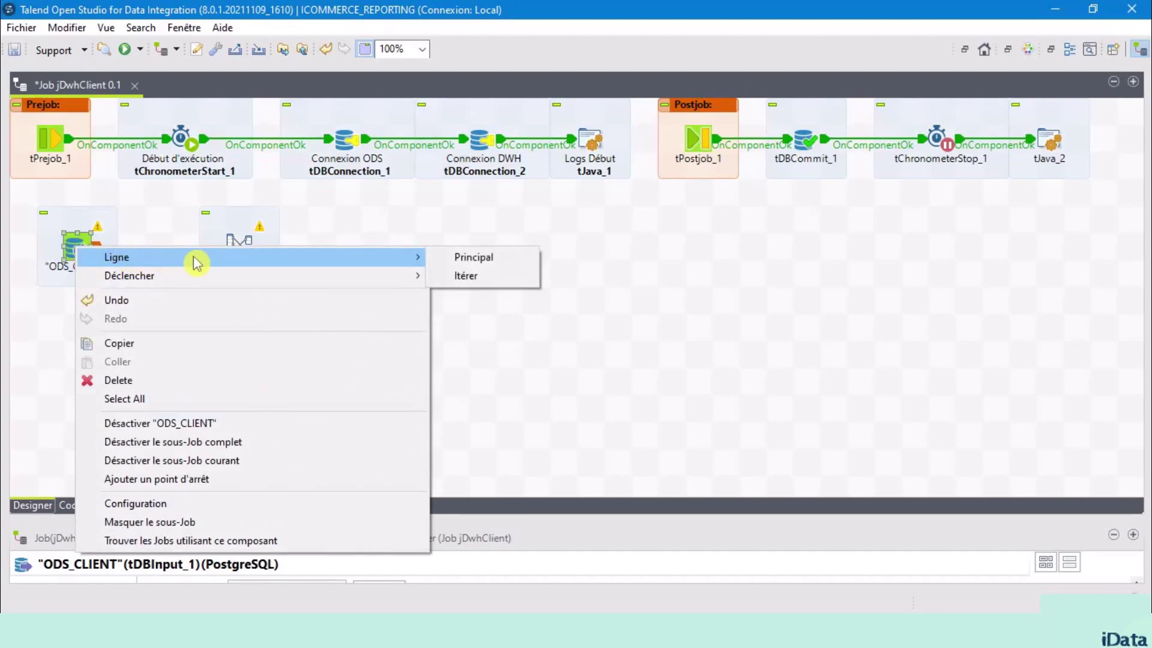
left_click(480, 258)
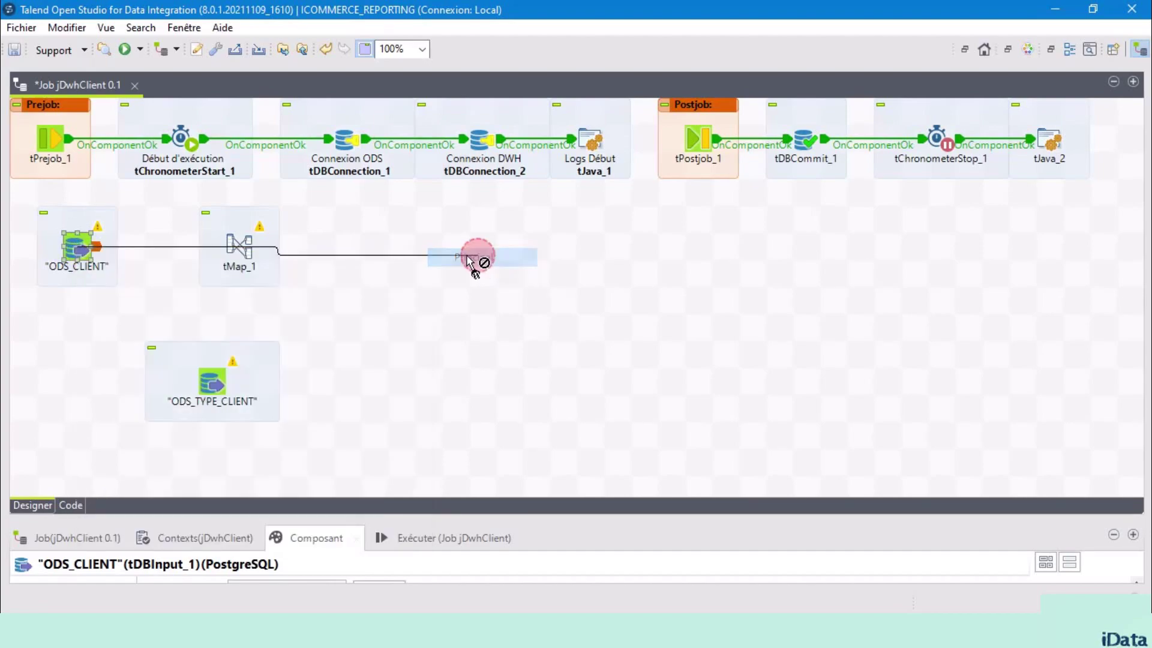
left_click(245, 249)
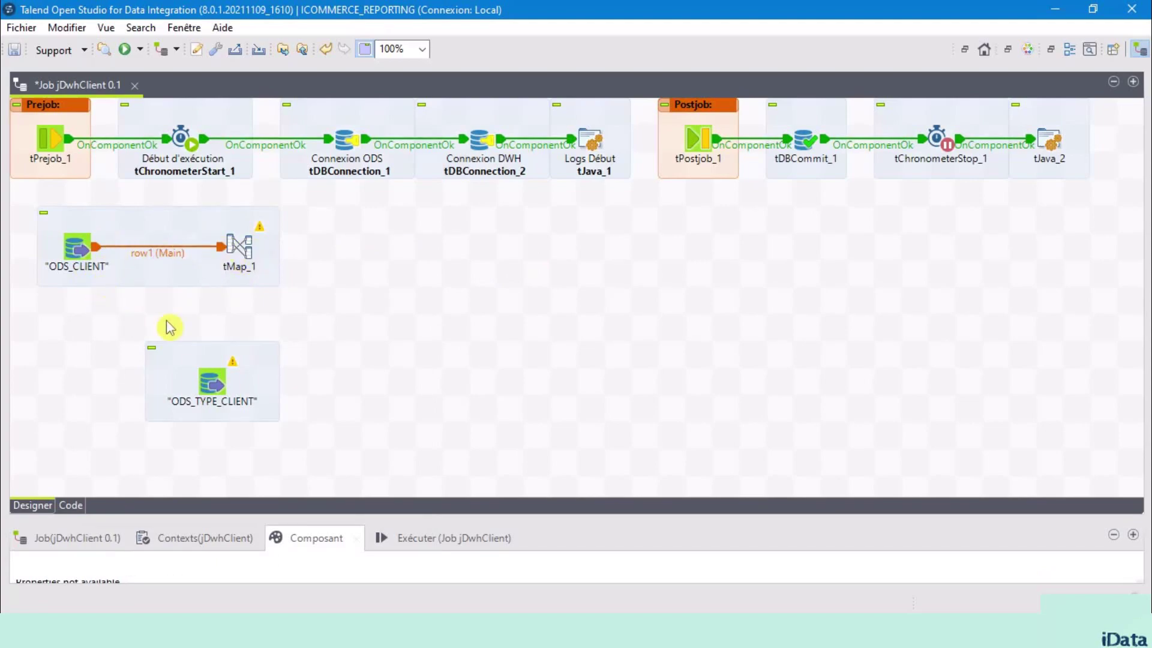
Step: Connect ODS_TYPE_CLIENT to tMap_1 with a Principal row as the lookup flow, and align it directly beneath tMap_1
left_click(222, 374)
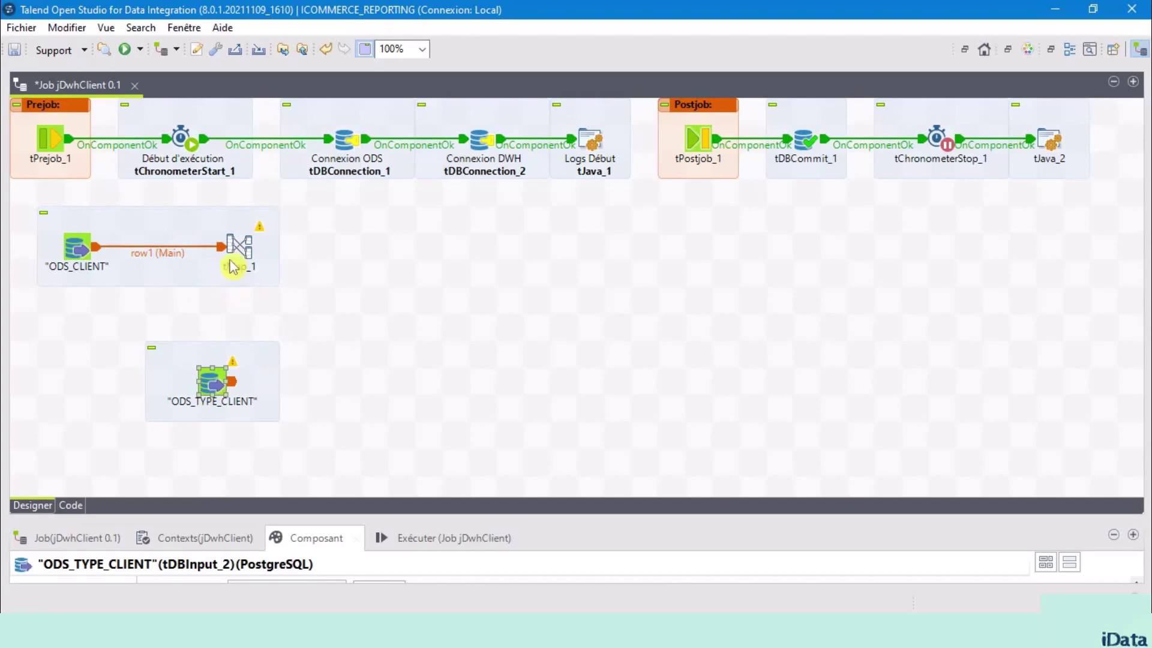
left_click(77, 246)
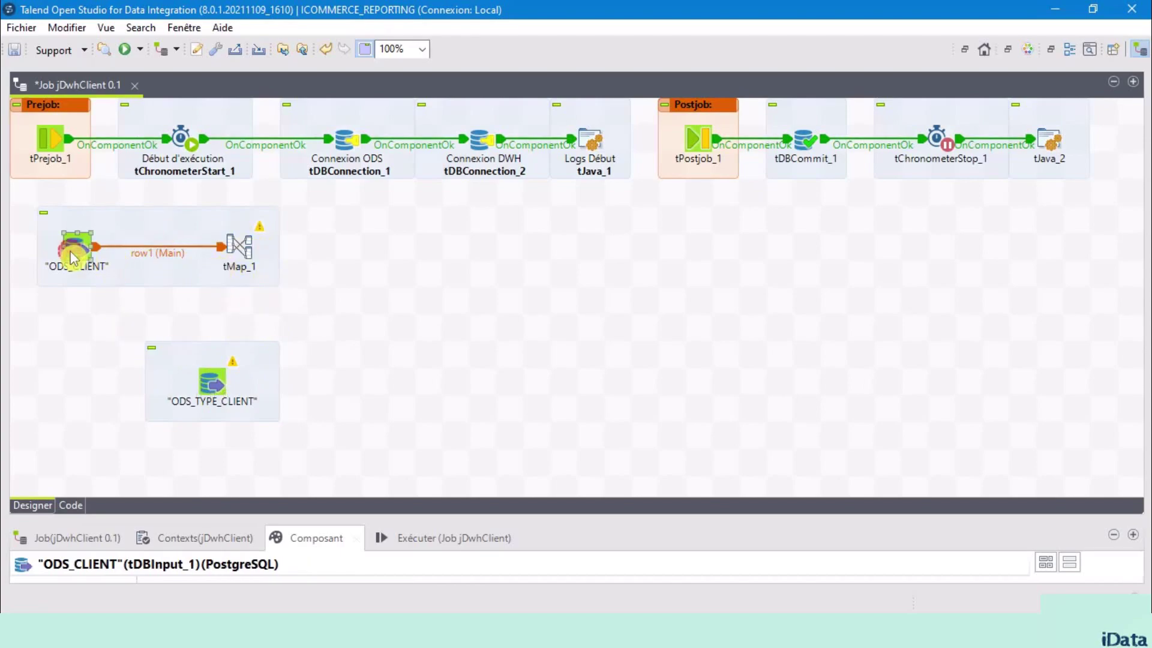
left_click(211, 385)
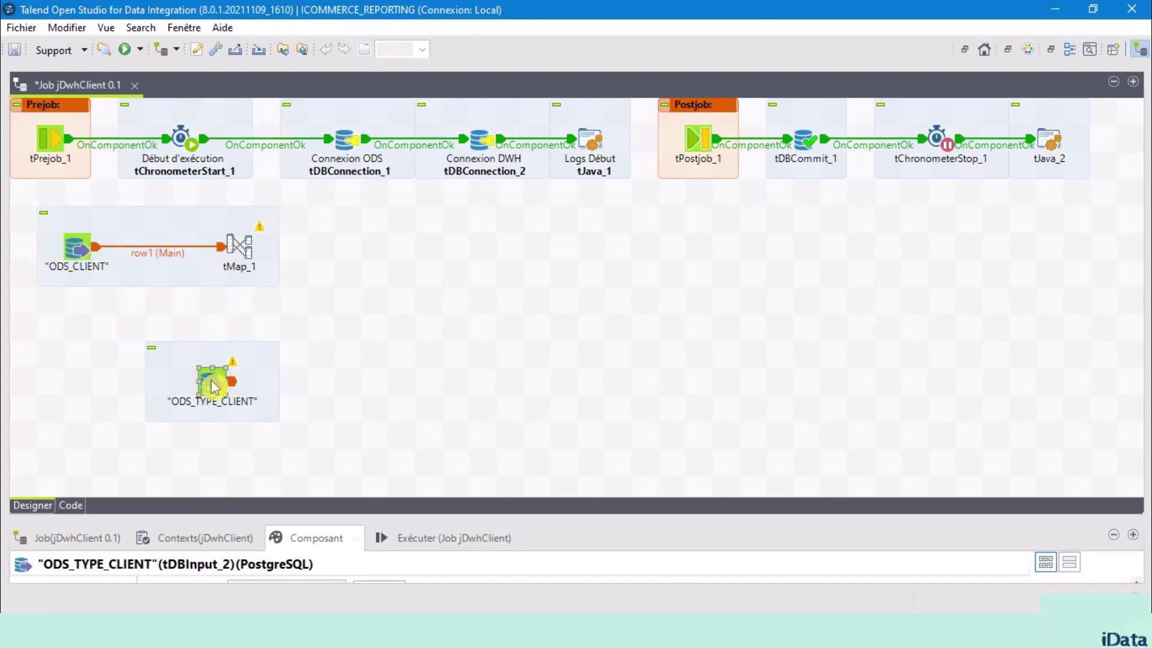
right_click(211, 386)
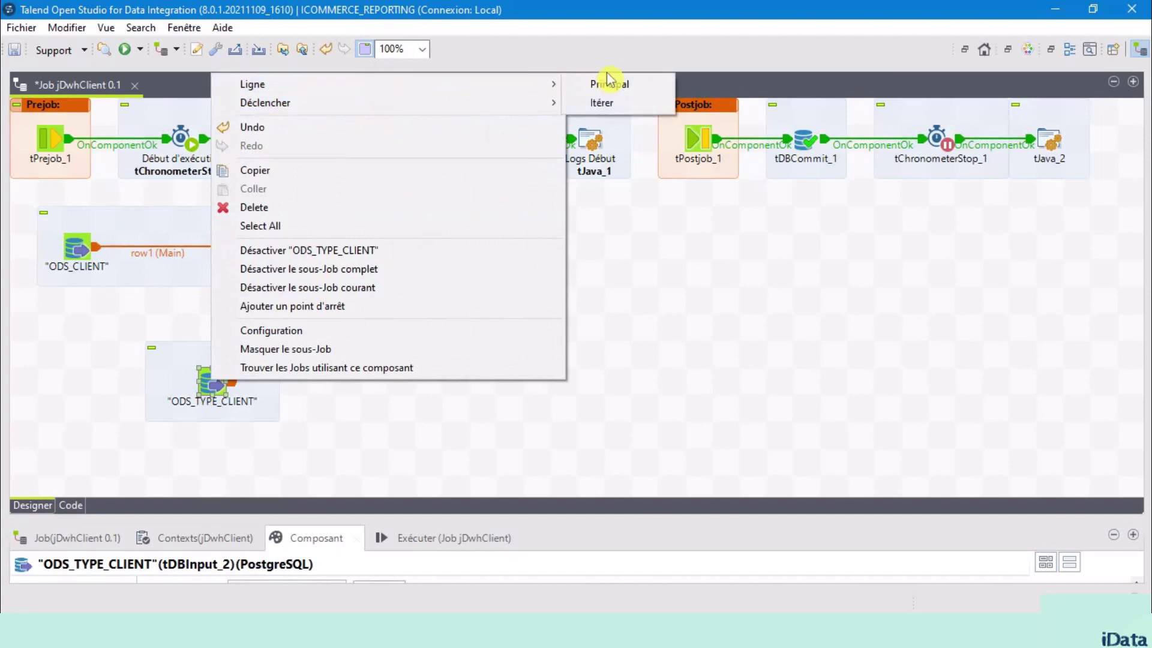
left_click(573, 89)
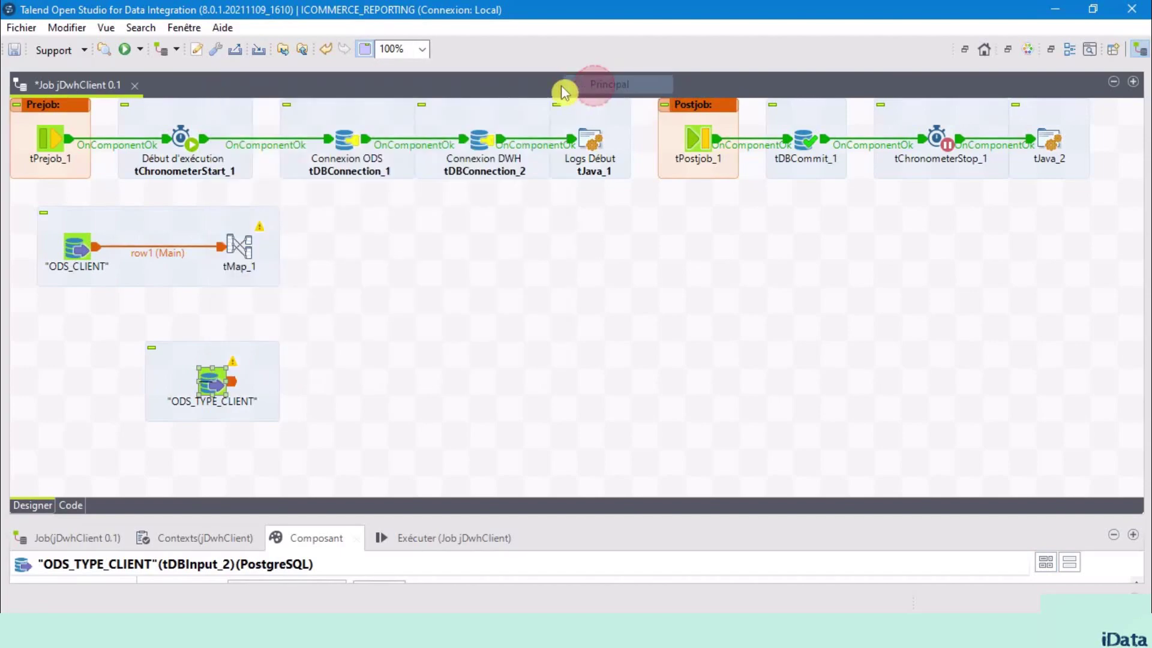
left_click(238, 253)
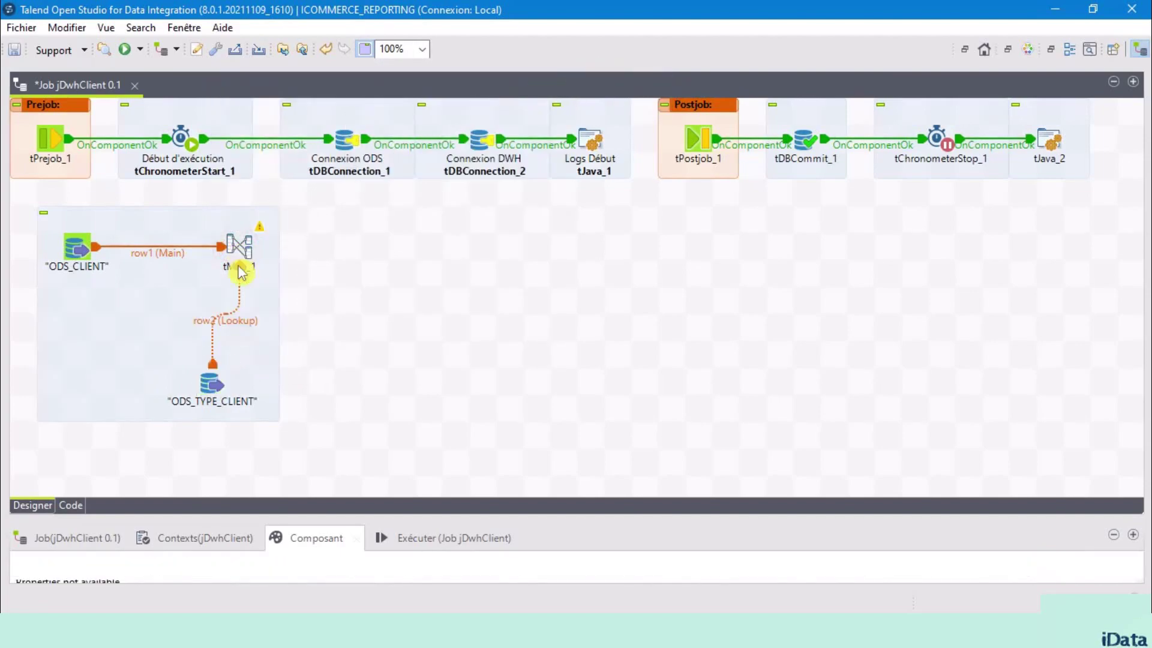
left_click_drag(222, 393, 251, 367)
Step: Open the tMap_1 editor and join row1's CD_TYPE_CLIENT to the CD_TYPE_CLIENT key of row2
left_click(248, 249)
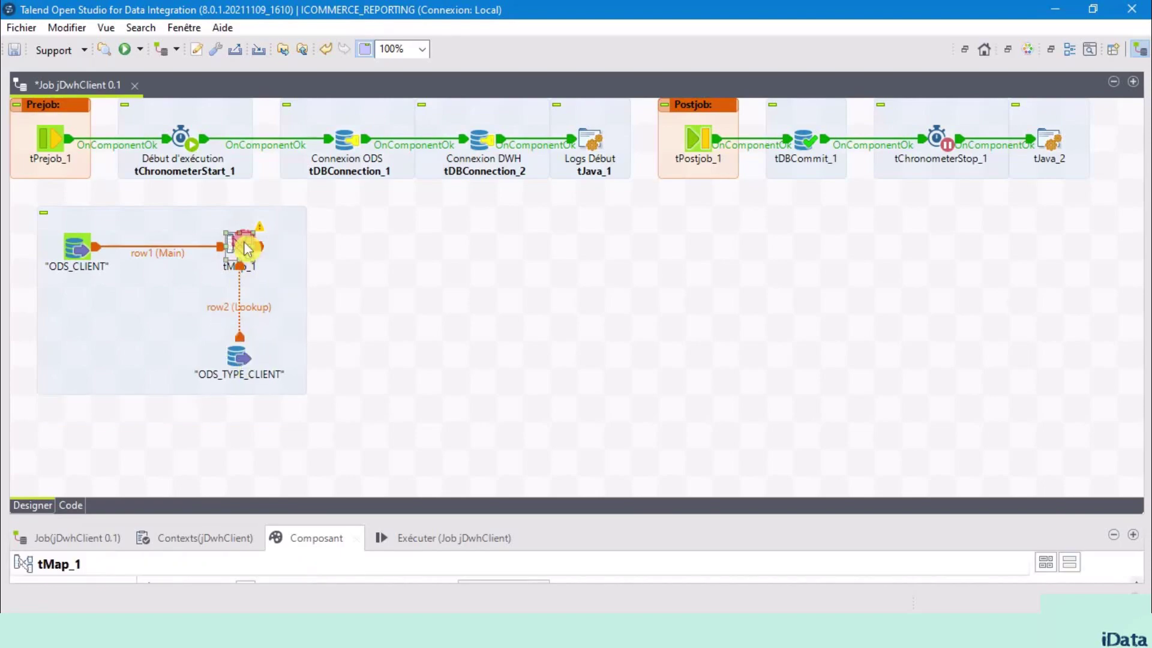
double_click(244, 243)
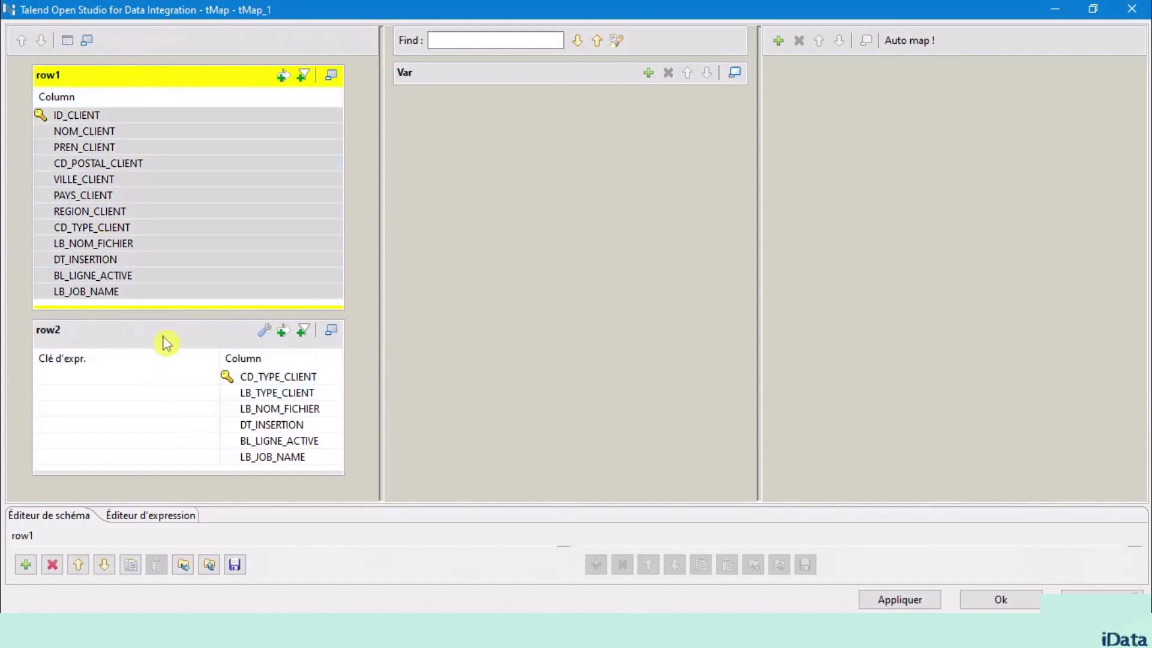
left_click(154, 359)
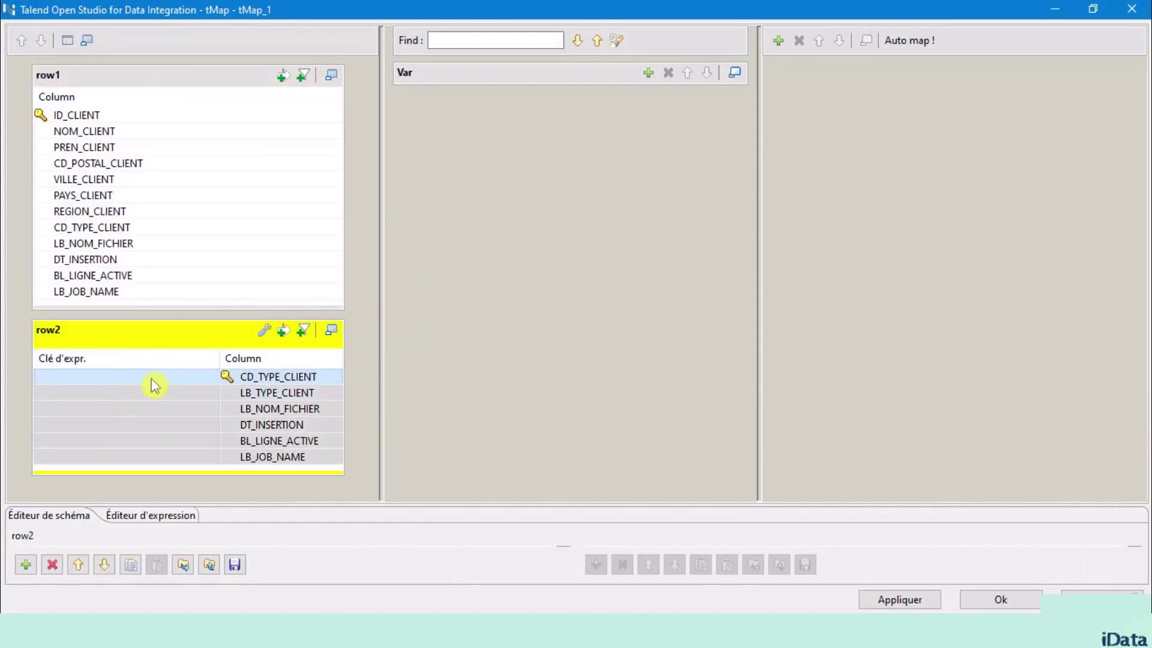
left_click(108, 227)
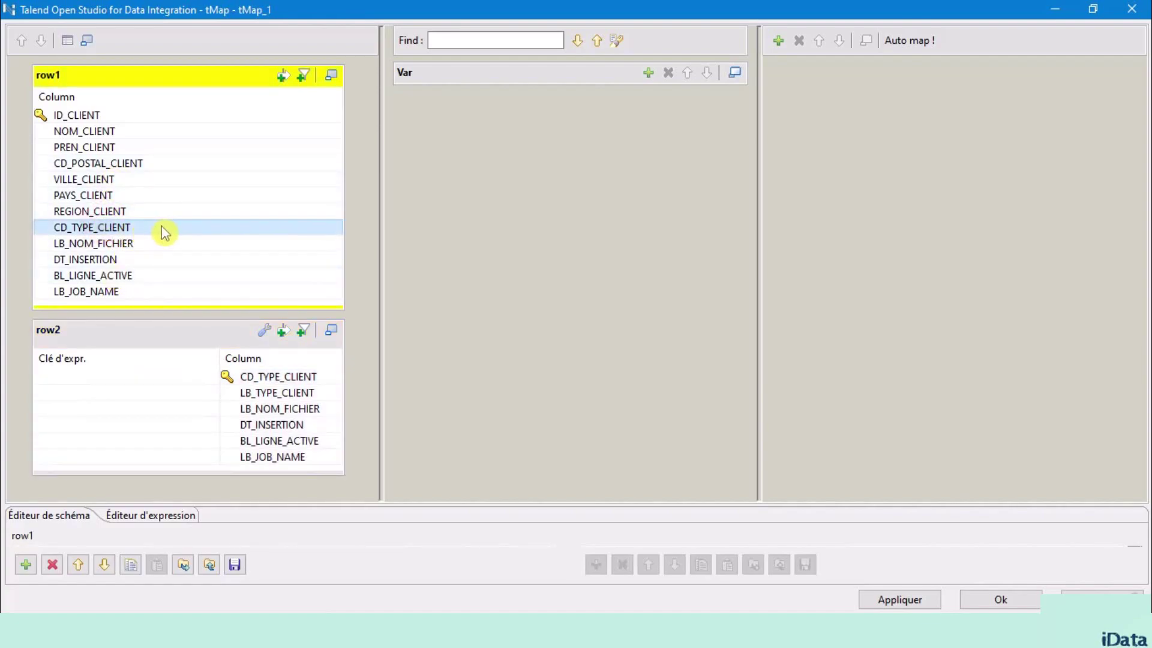
left_click_drag(165, 232, 172, 380)
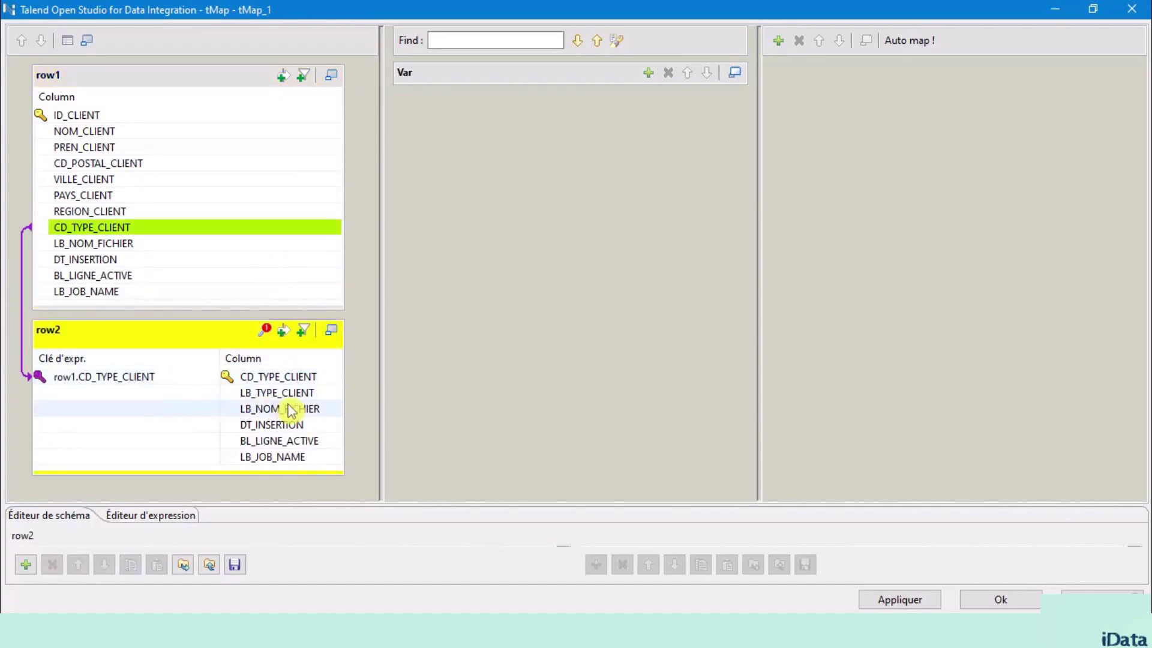
Step: Set the join model of the row2 lookup to Inner Join
left_click(266, 330)
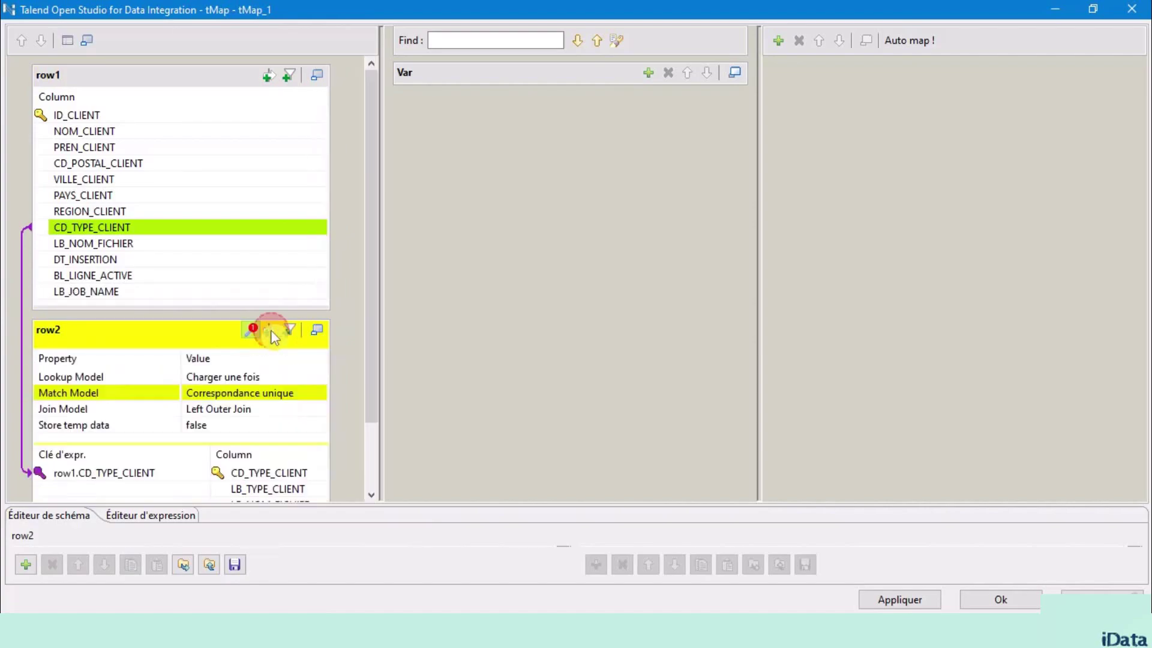
left_click(267, 411)
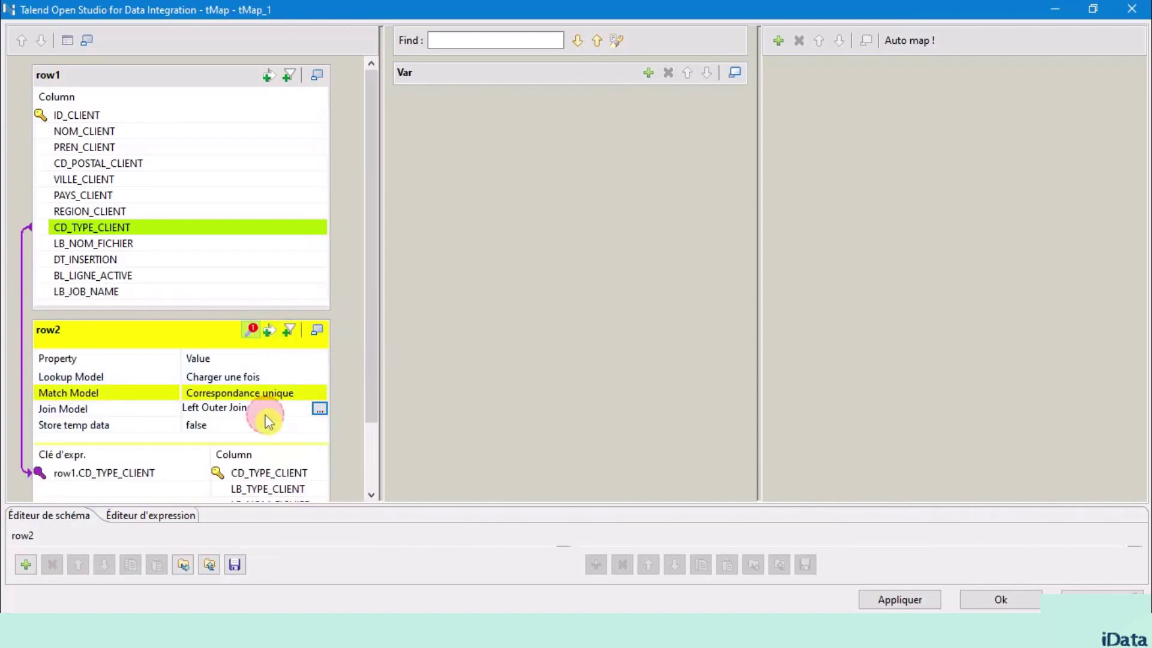
left_click(324, 413)
left_click(531, 258)
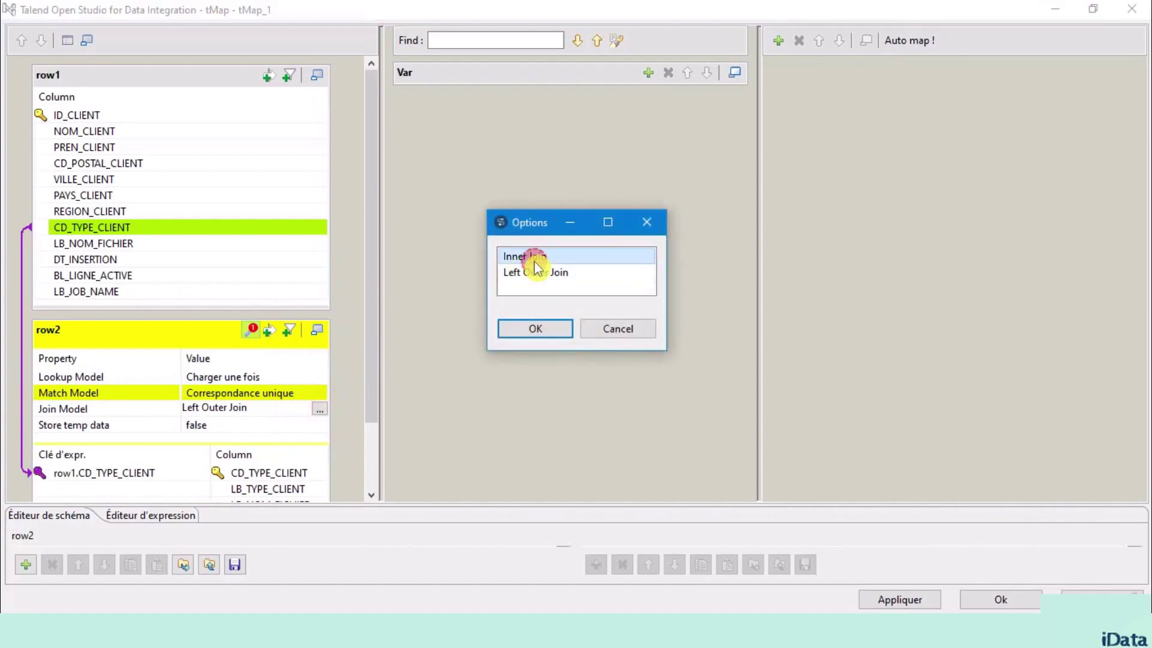
left_click(535, 327)
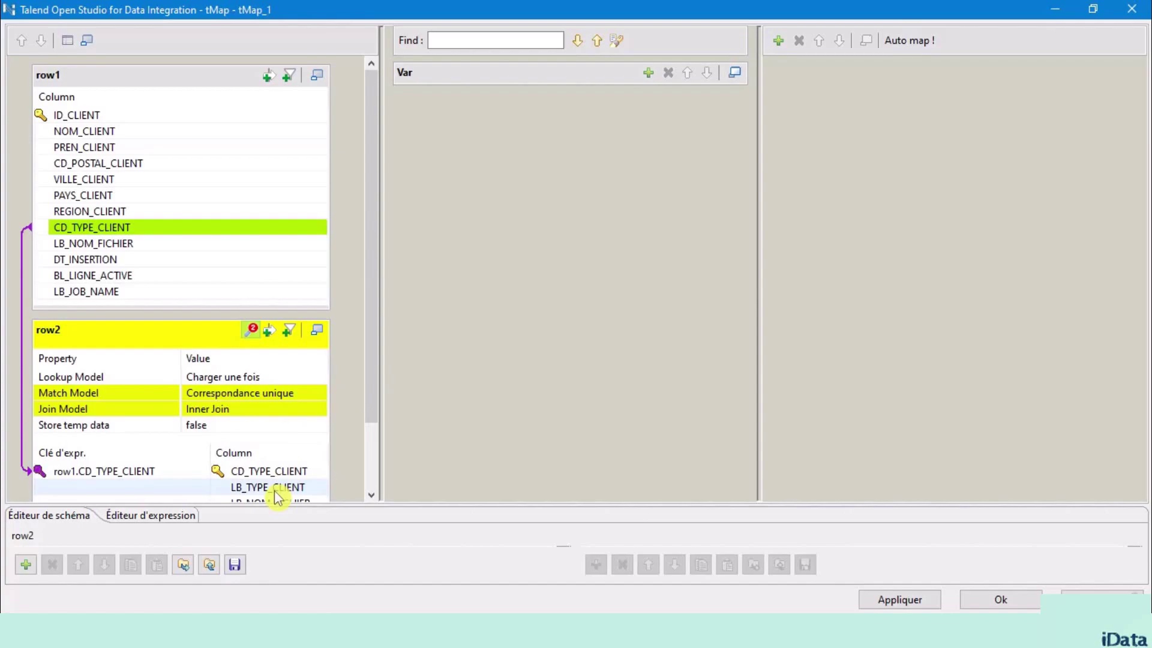
Step: Add a new tMap output named clients and enlarge its empty table to make room for columns
left_click(778, 41)
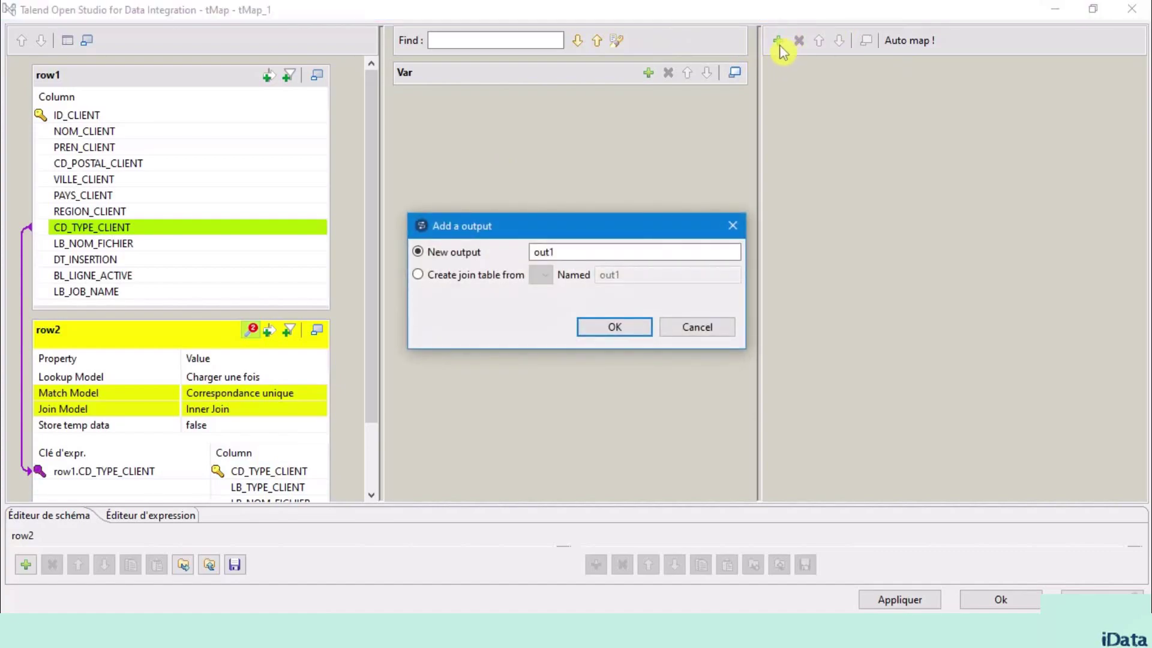
double_click(547, 252)
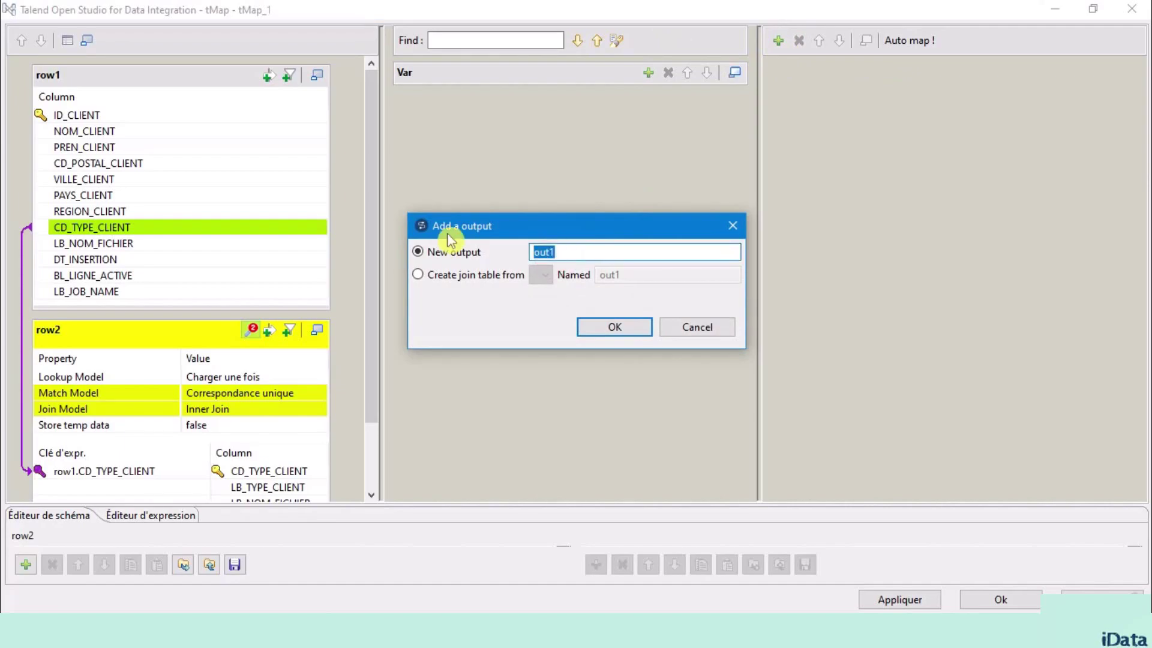
type("clients")
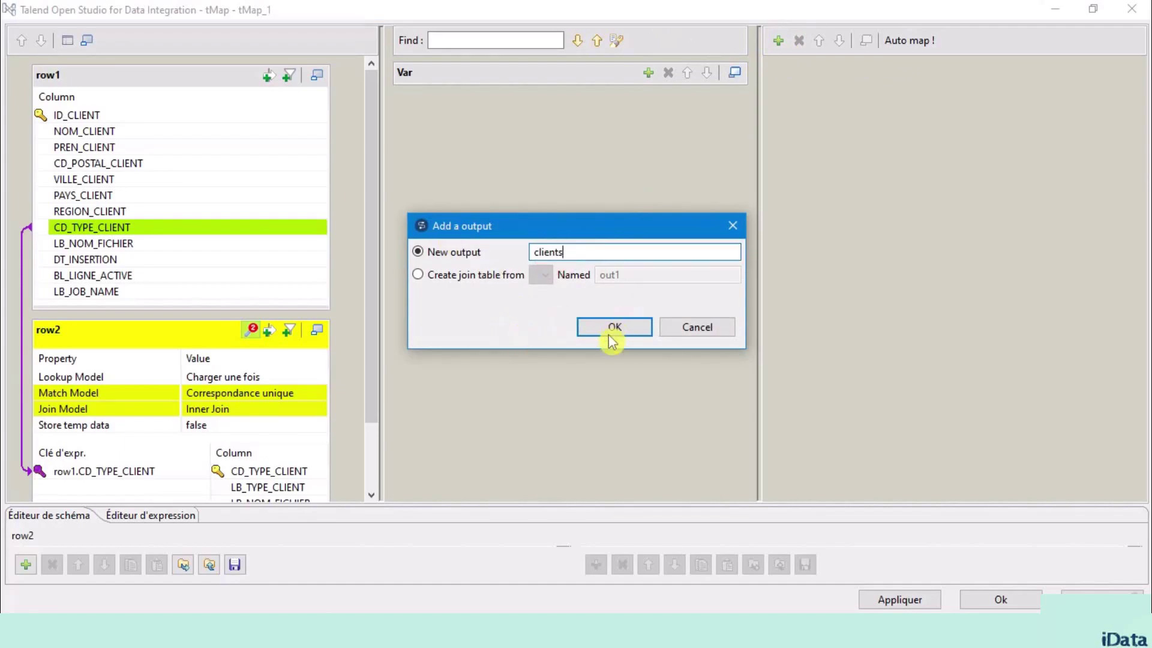
left_click(613, 327)
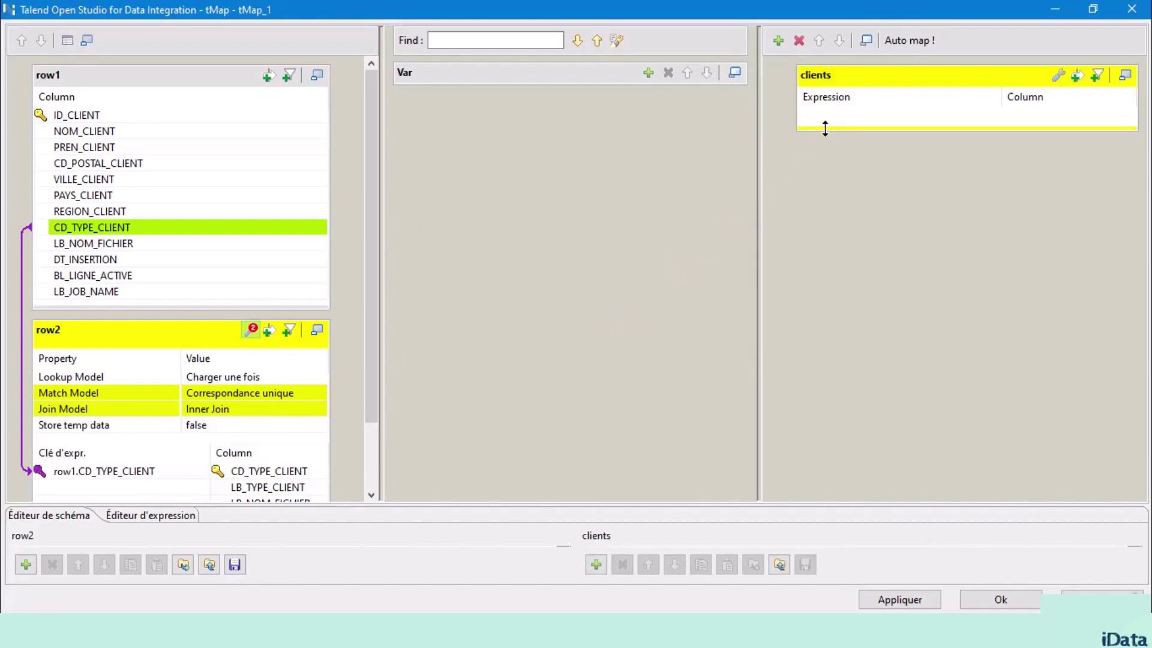
left_click(824, 128)
left_click_drag(823, 128, 848, 296)
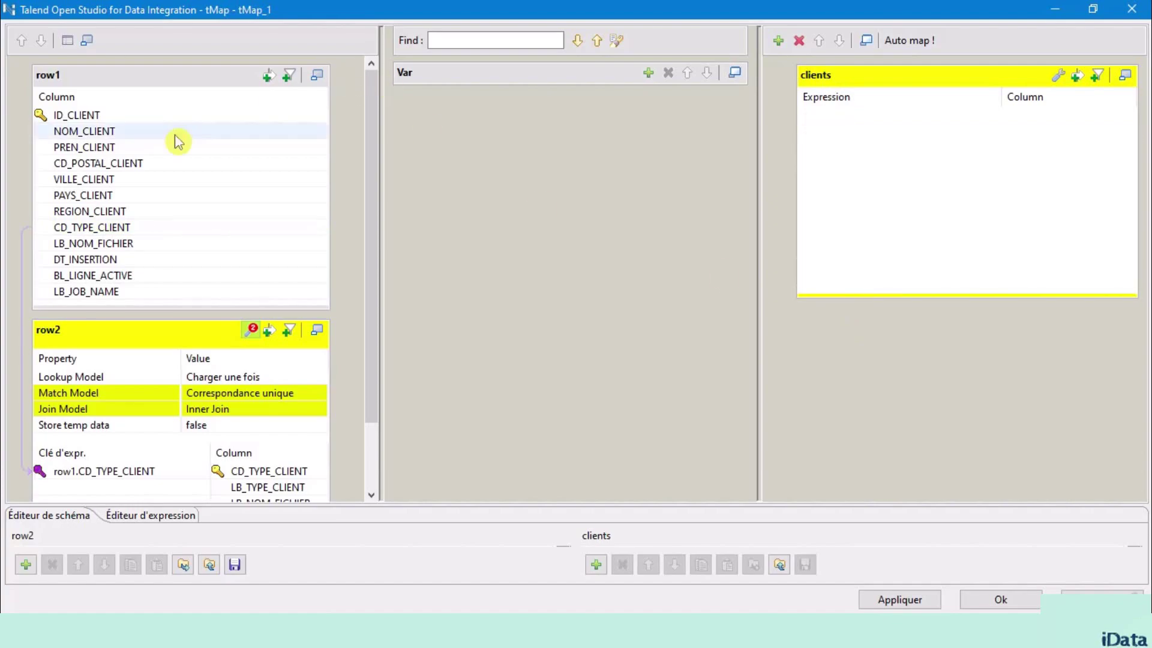
Step: Map row1's columns from ID_CLIENT through CD_TYPE_CLIENT, plus row2's LB_TYPE_CLIENT, to the clients output
left_click(139, 116)
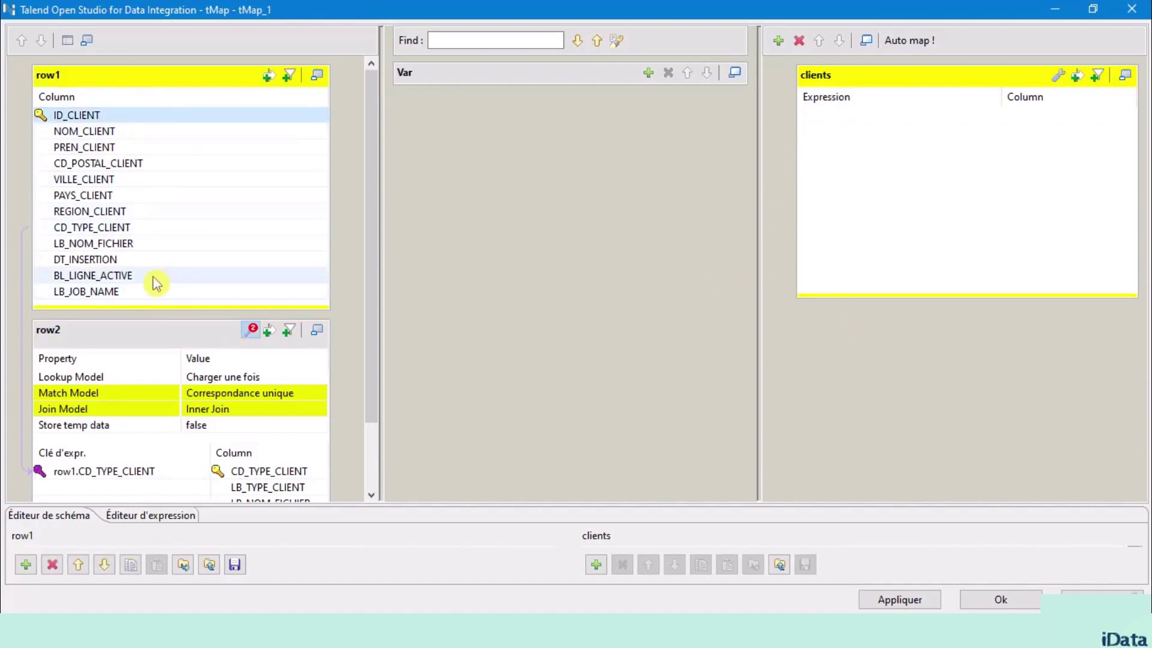
left_click(147, 230, "shift")
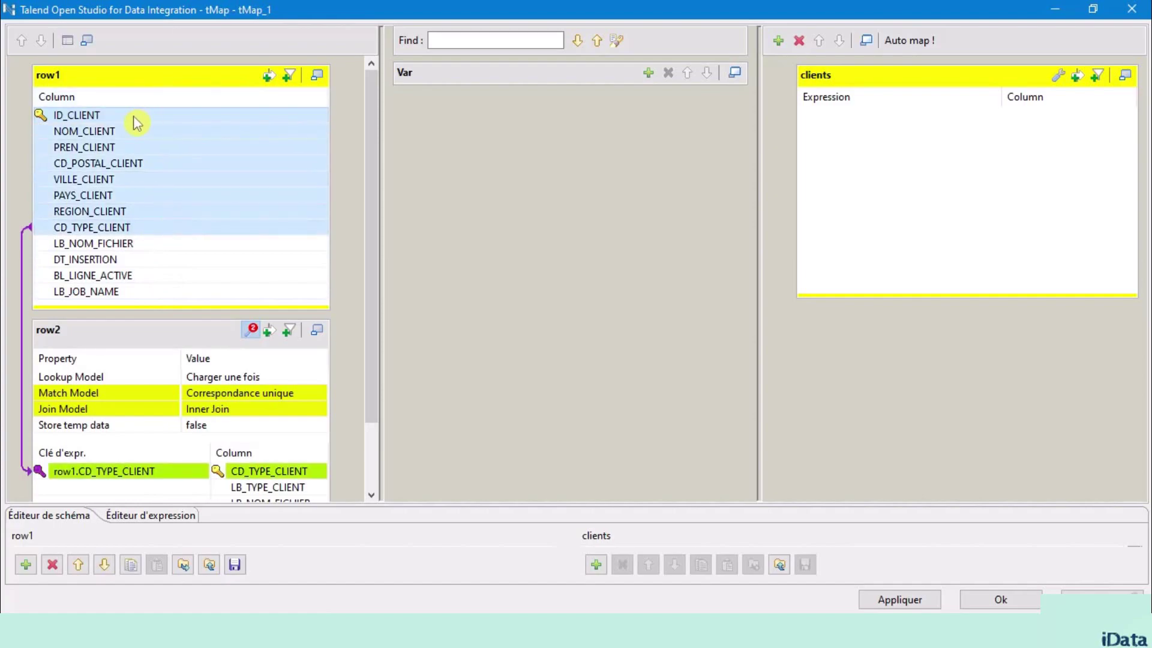
left_click_drag(139, 117, 903, 133)
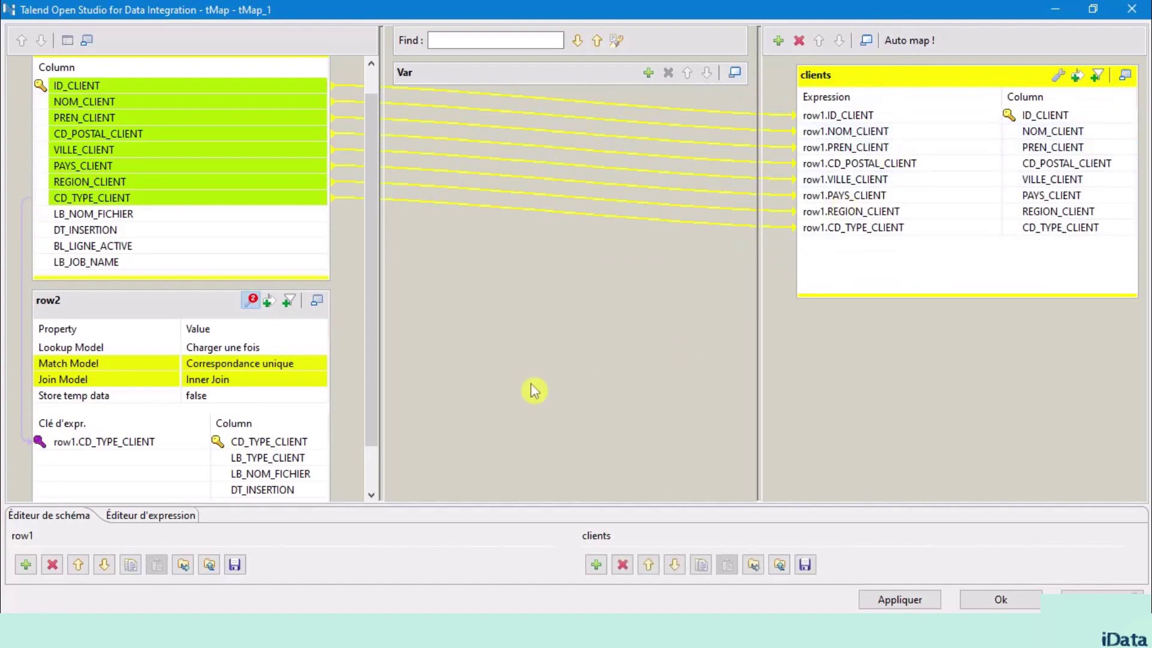
left_click(295, 461)
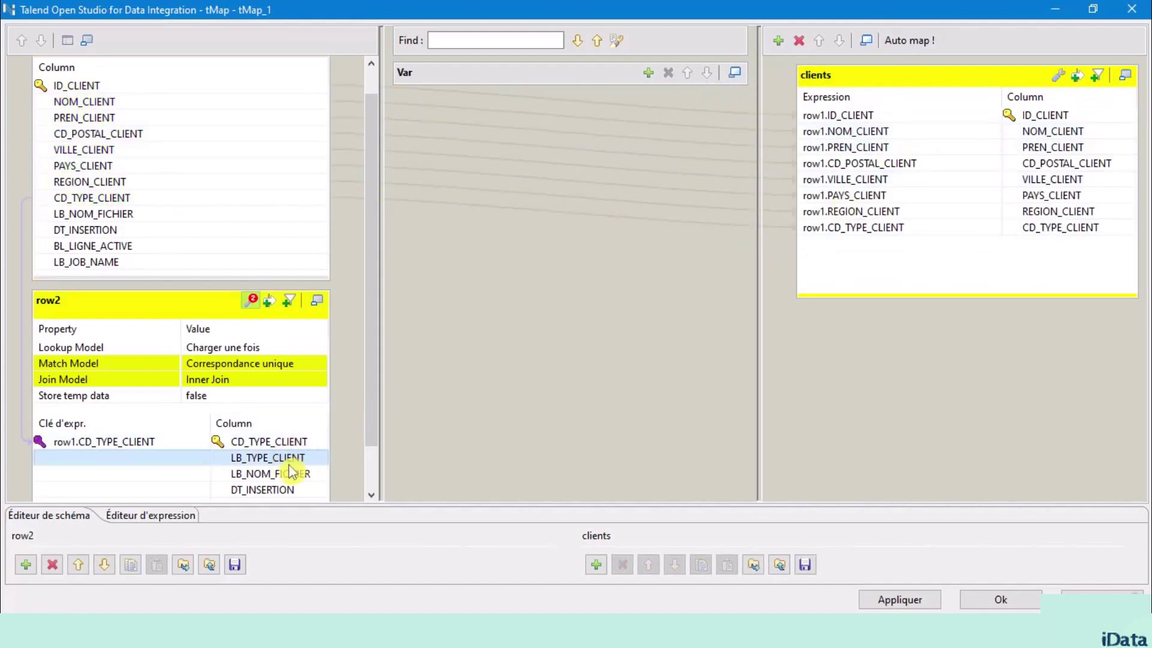
left_click_drag(277, 464, 883, 270)
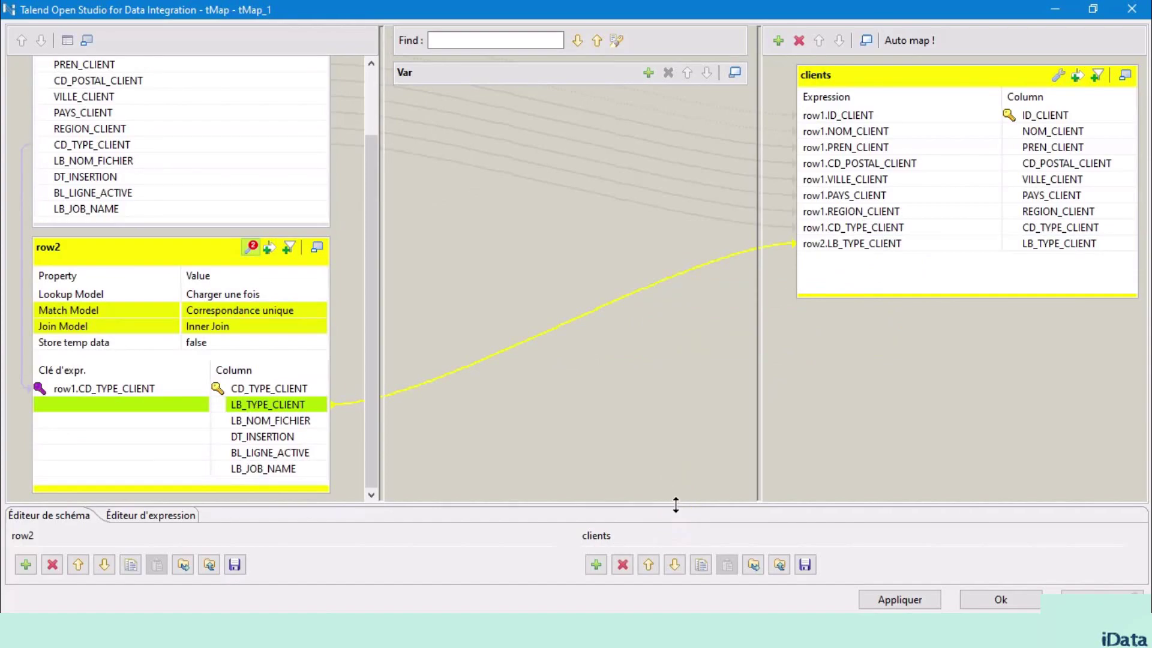
Step: Add an LB_JOB_NAME column to the clients output schema and set its expression to jobName
left_click_drag(675, 504, 740, 267)
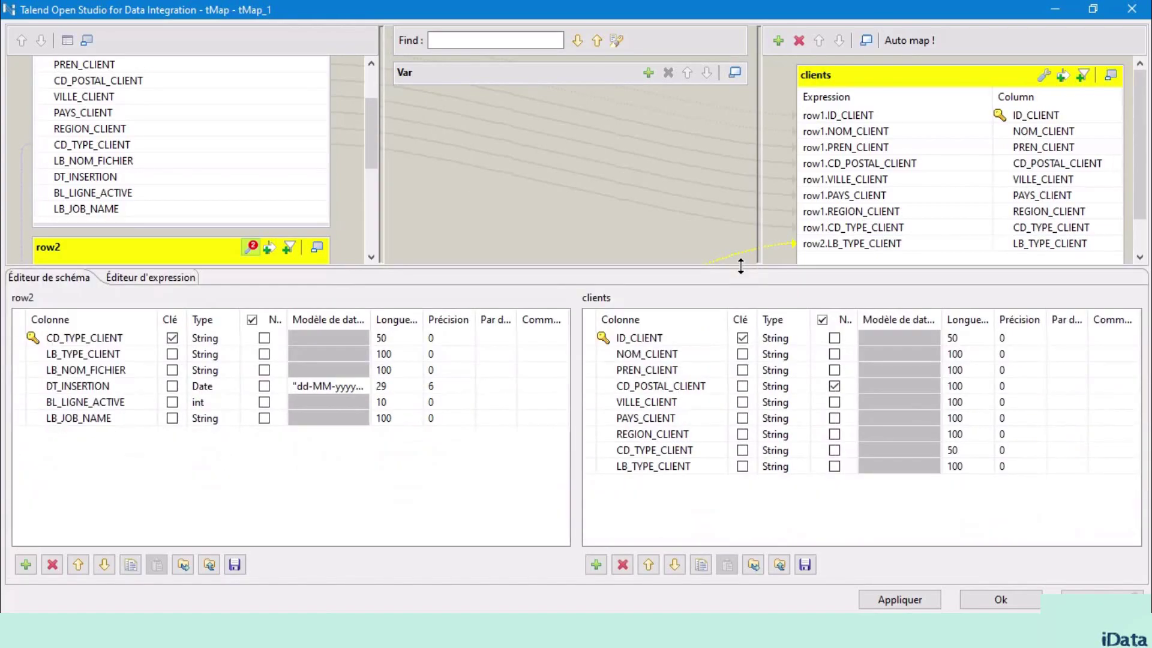
left_click(595, 564)
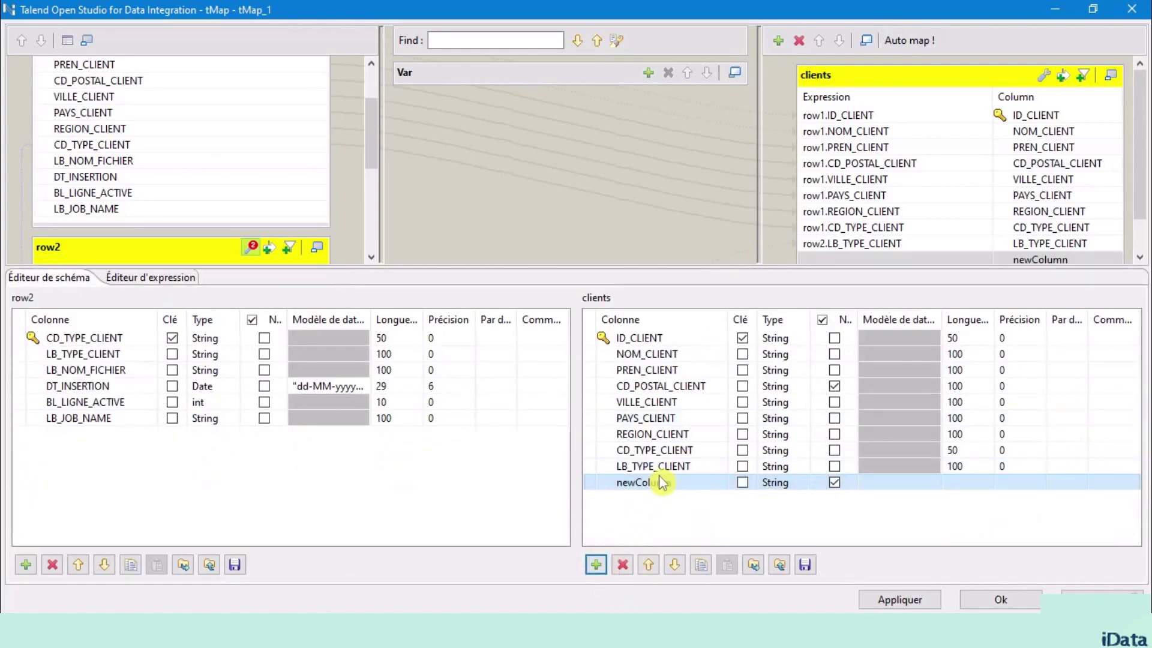
left_click(642, 487)
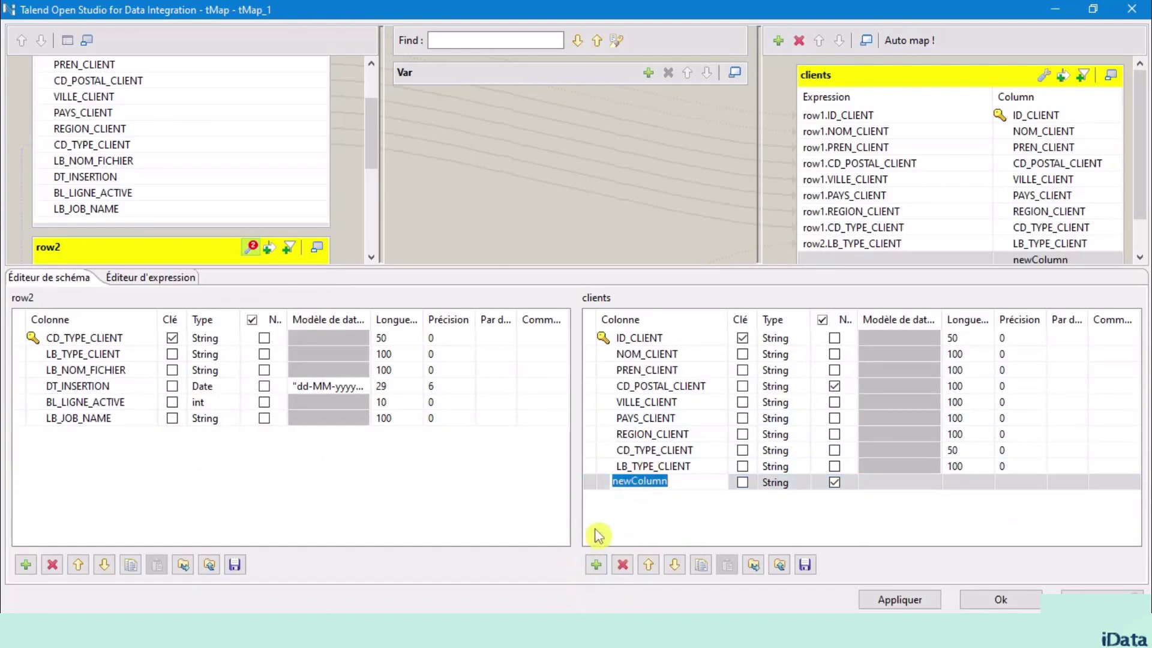
type("L")
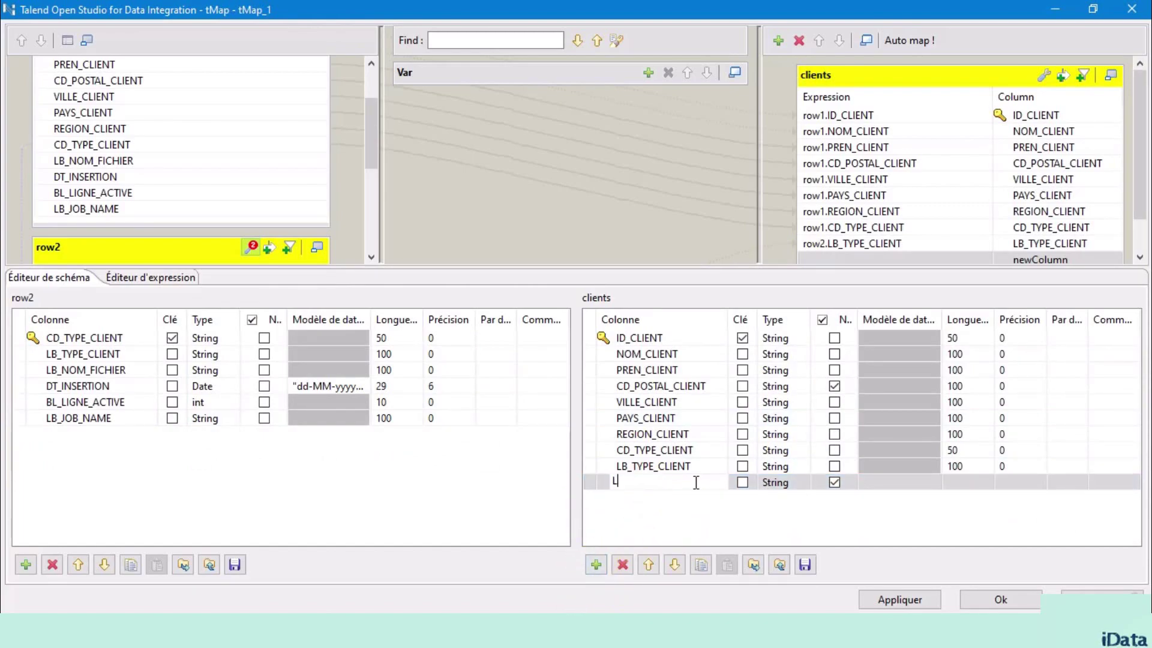
type("B_JOB_NAME")
key("Return")
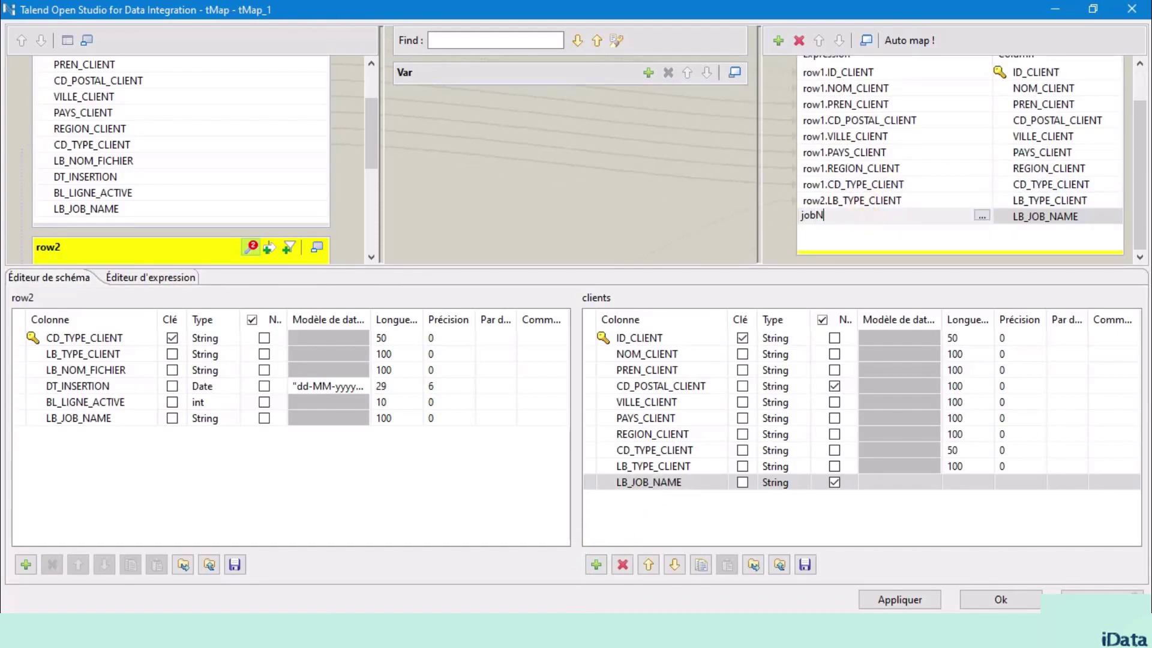
left_click(868, 198)
key("Return")
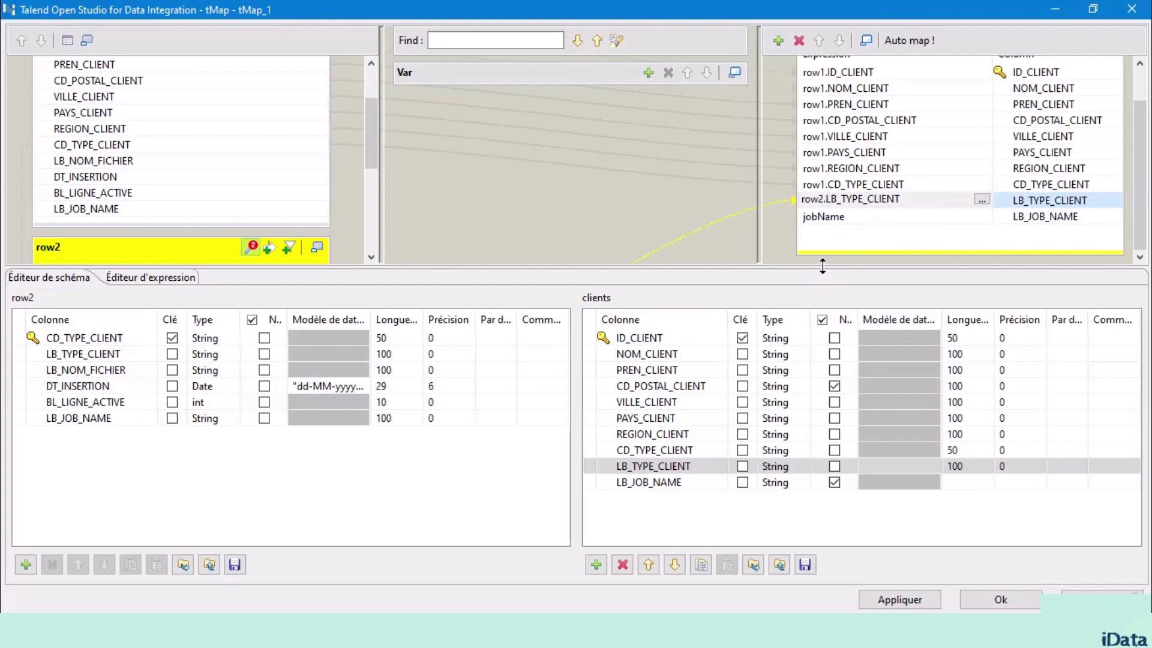
Step: Shrink the schema editor, check the row1 and row2 tables, and close the tMap_1 editor keeping the mapping
left_click_drag(822, 266, 734, 490)
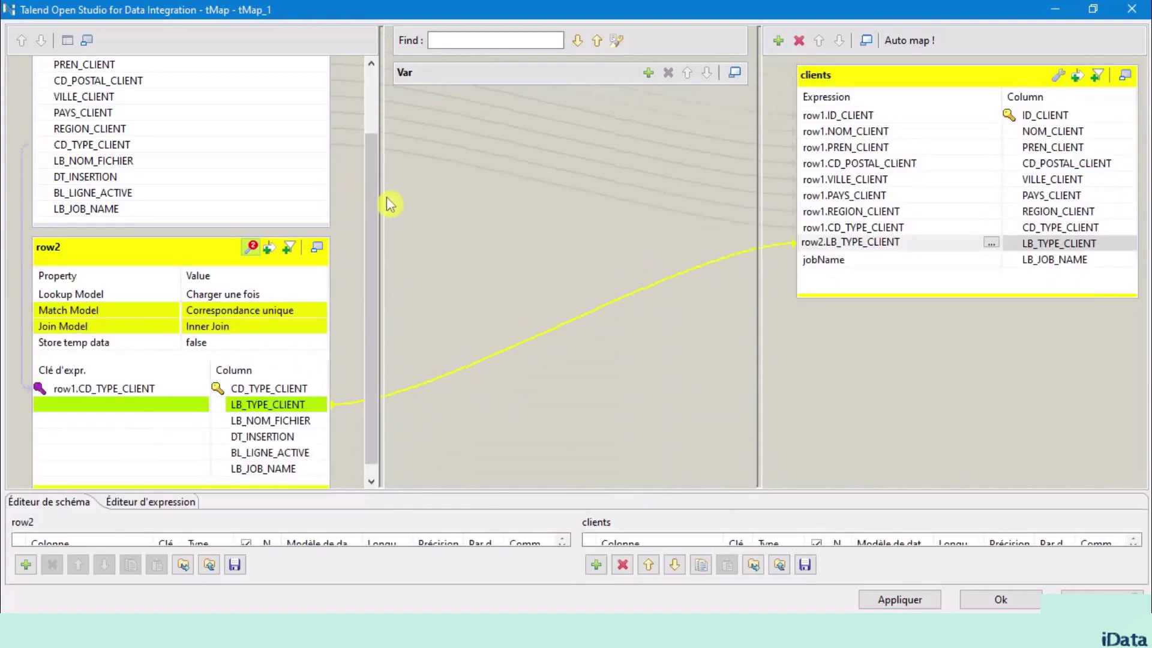
left_click_drag(376, 203, 354, 93)
left_click(200, 80)
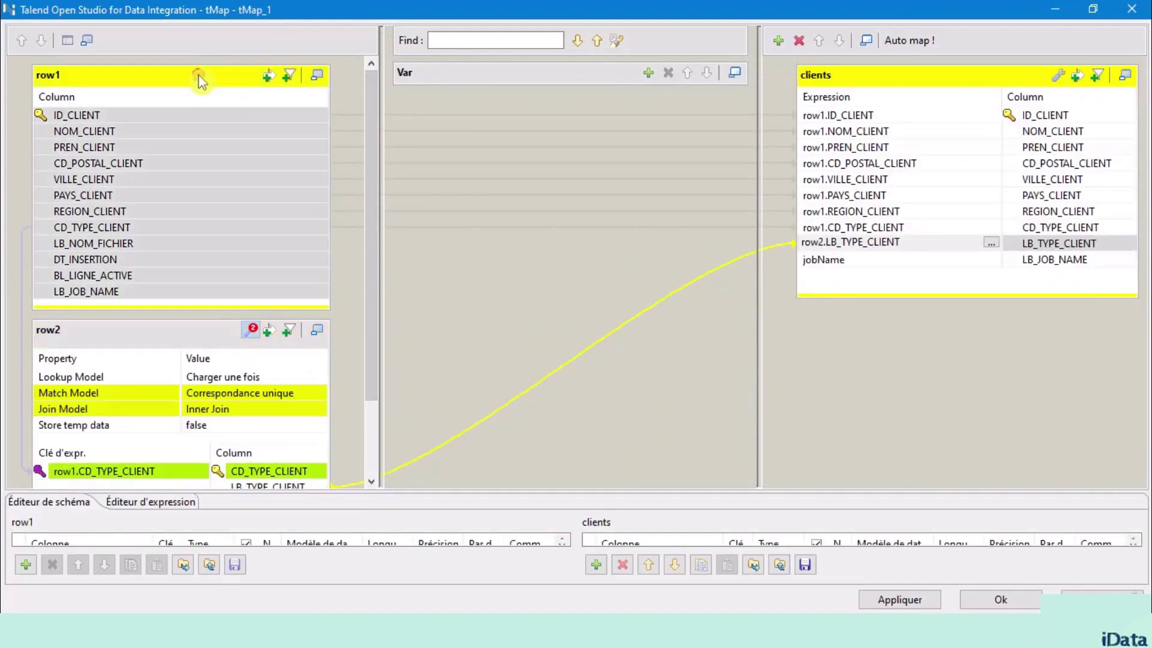
left_click(157, 333)
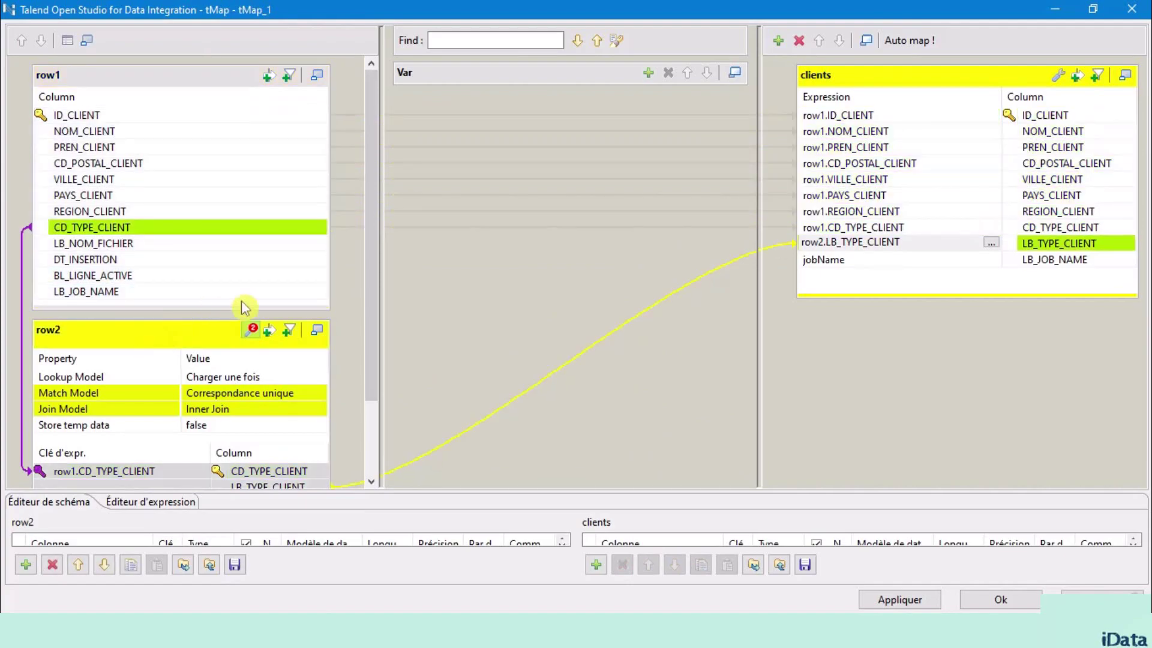
left_click_drag(377, 267, 354, 257)
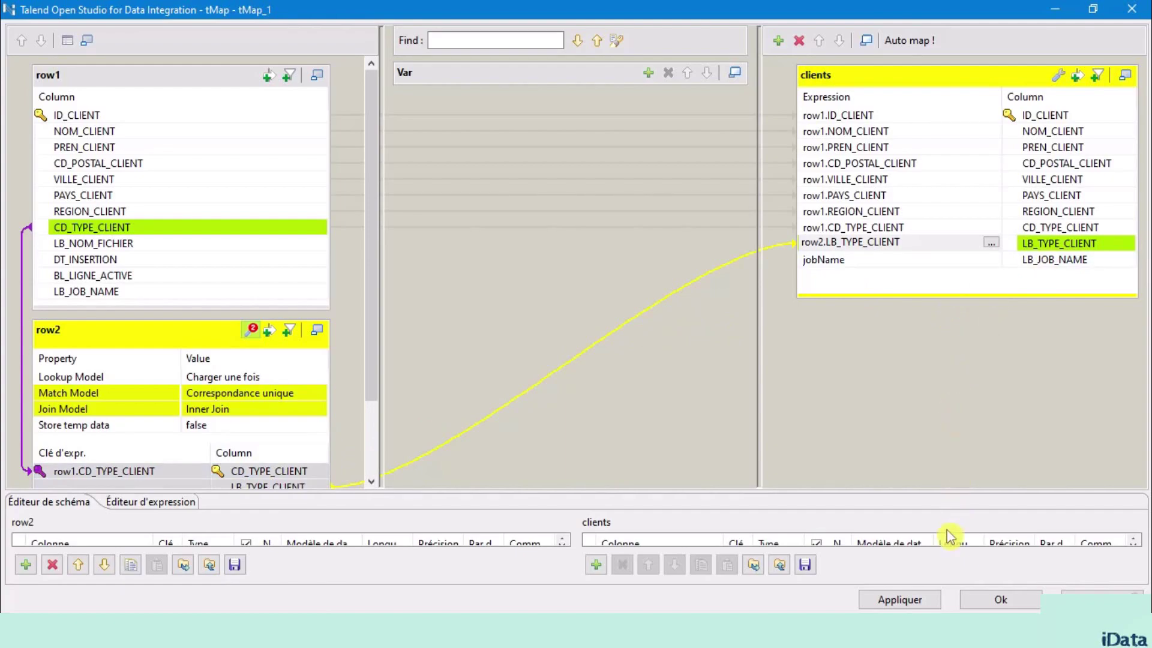
left_click(1000, 600)
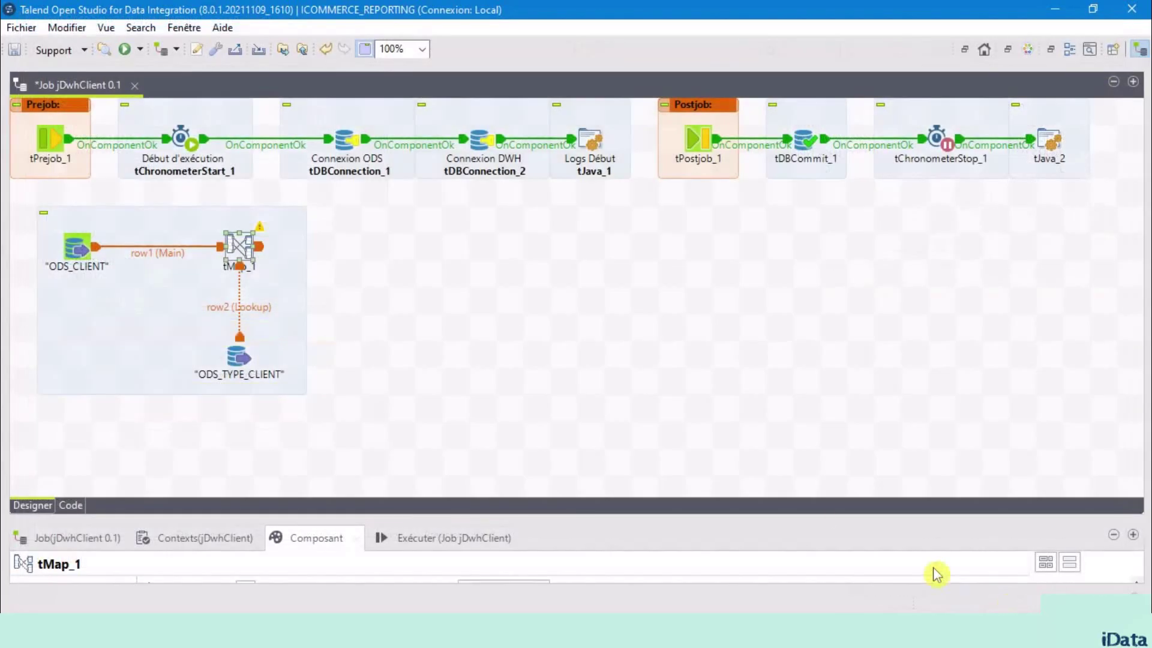
Step: Add a second tMap component to the job and align it to the right of tMap_1
left_click(470, 289)
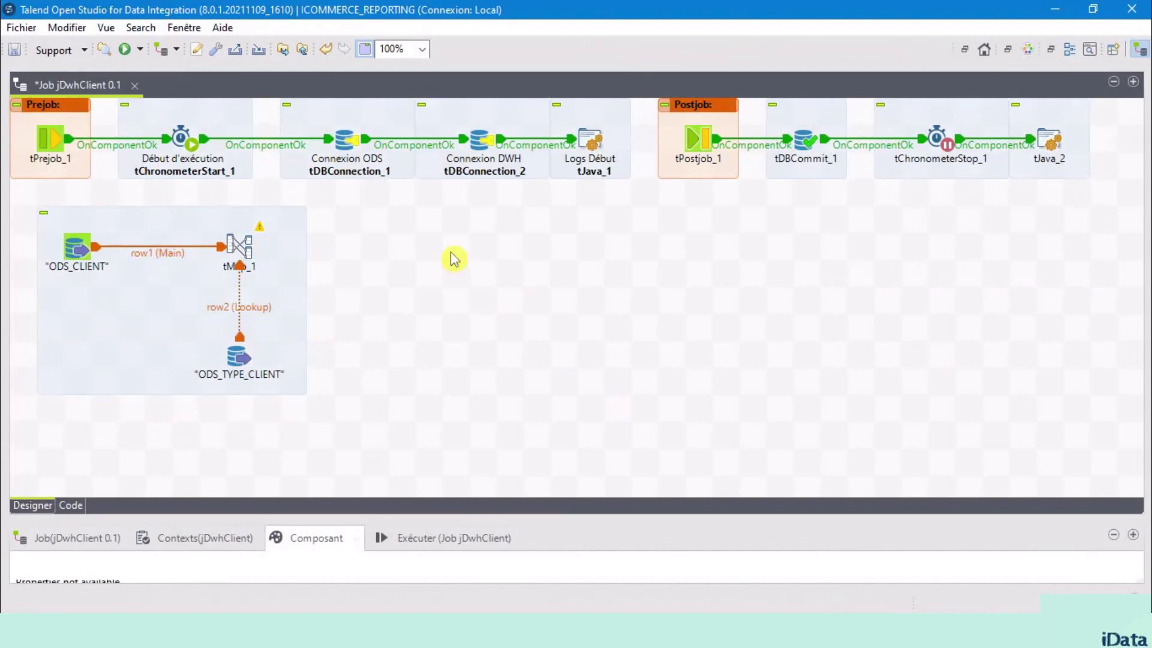
type("tma")
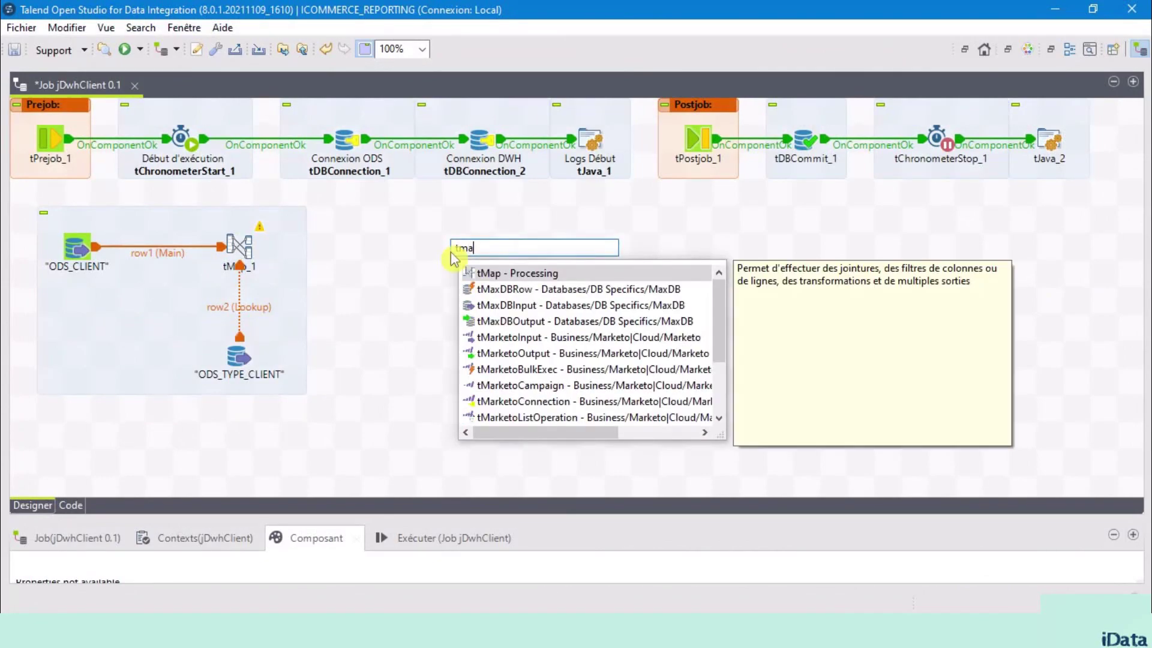
left_click_drag(465, 267, 369, 246)
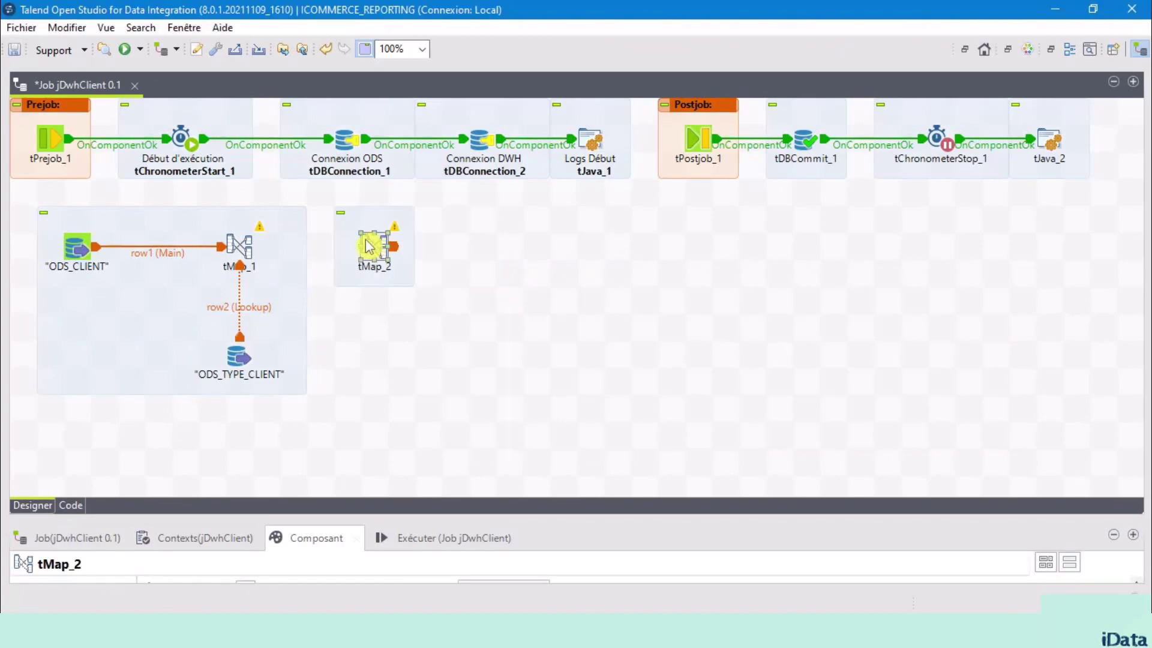
Step: Connect tMap_1 to tMap_2 with the clients output row
right_click(246, 245)
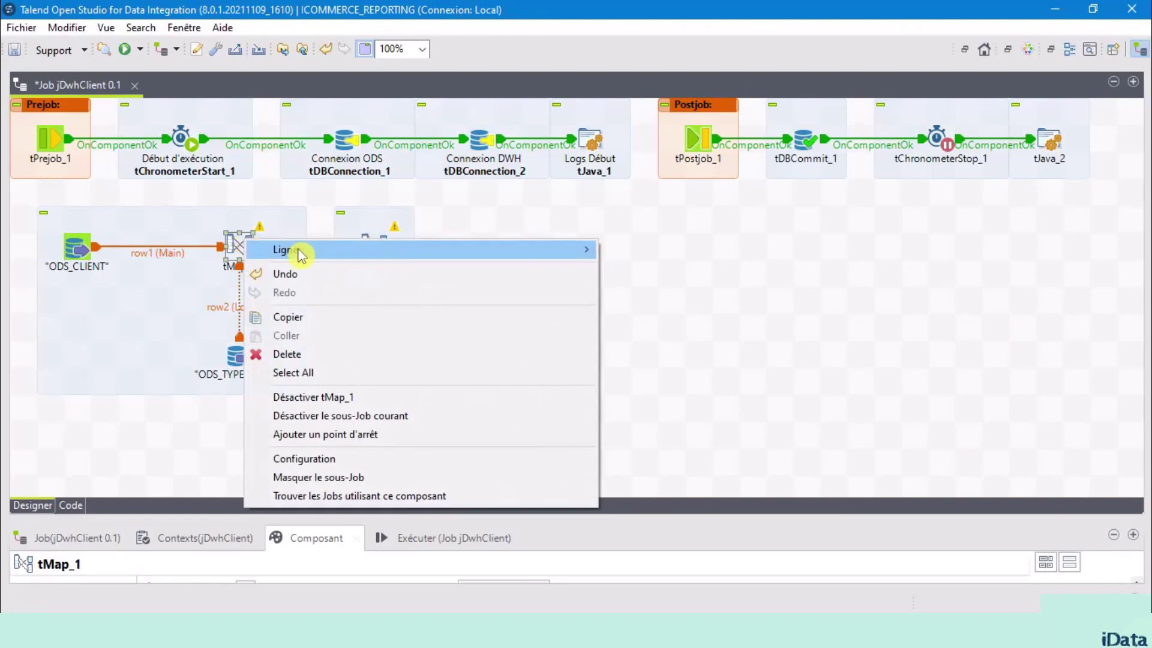
mouse_move(304, 253)
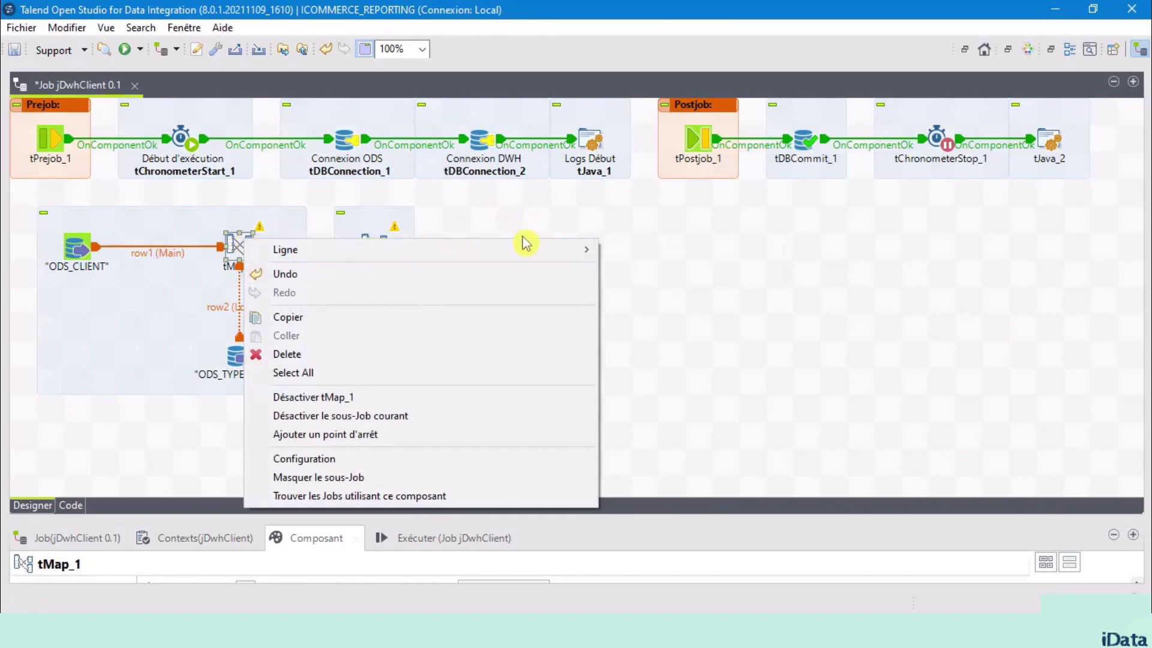
left_click(640, 250)
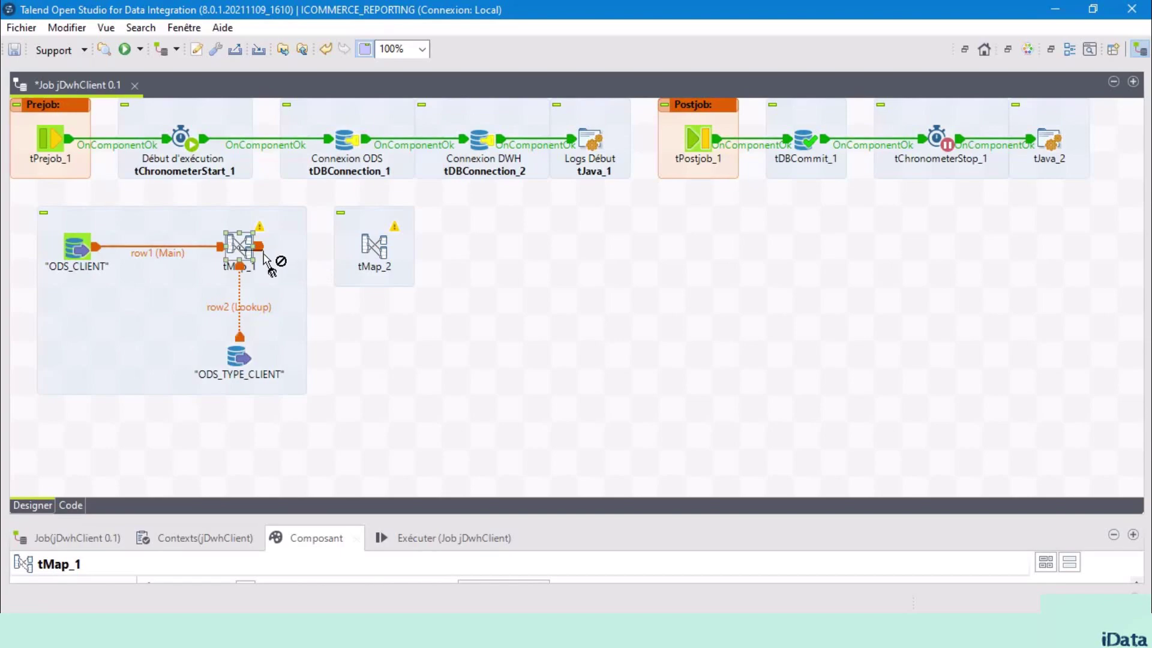
left_click(379, 247)
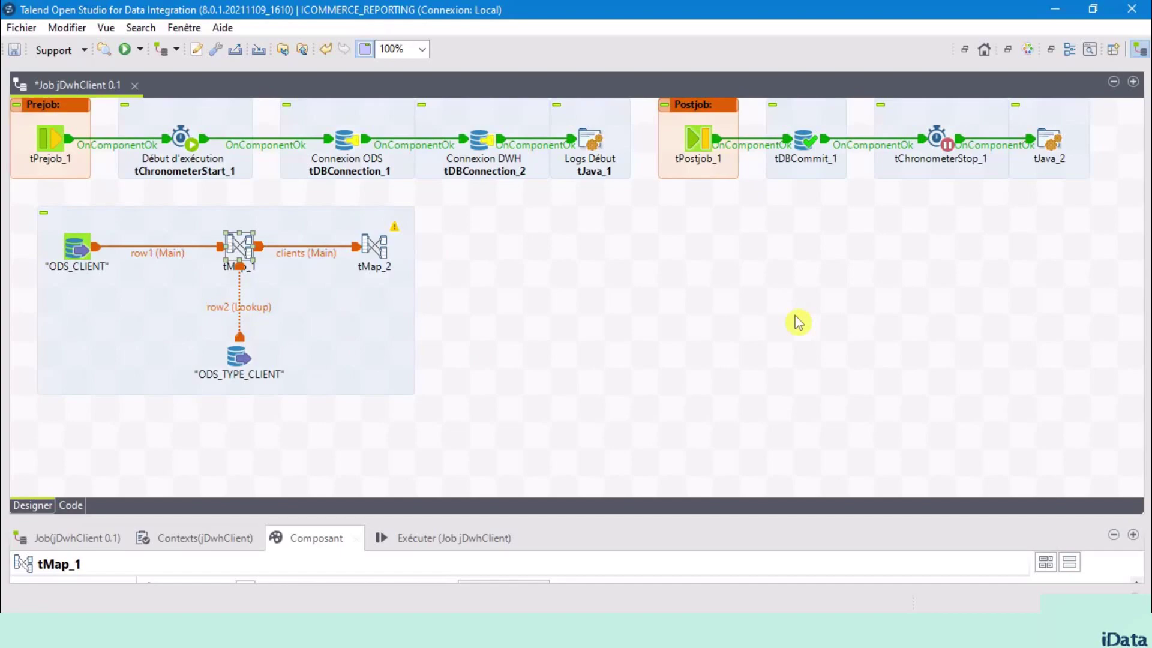
Step: Add the DIM_CLIENT table from the VENTE_DWH connection to the job as a tDBInput (PostgreSQL) component below tMap_2
left_click(963, 49)
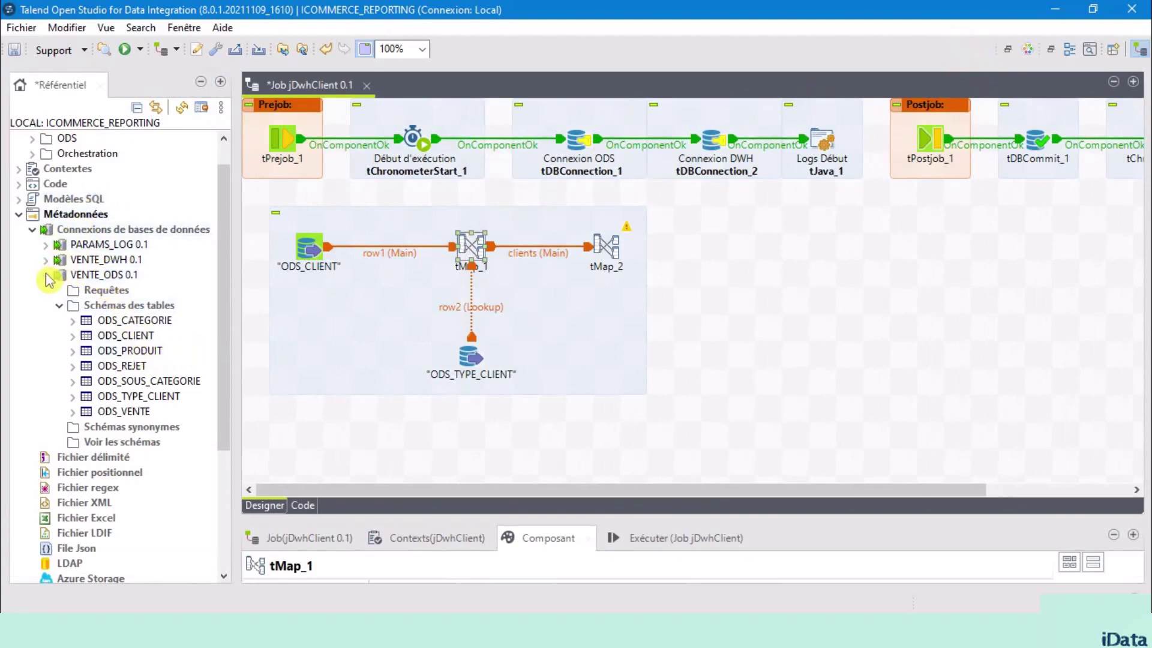
left_click(46, 259)
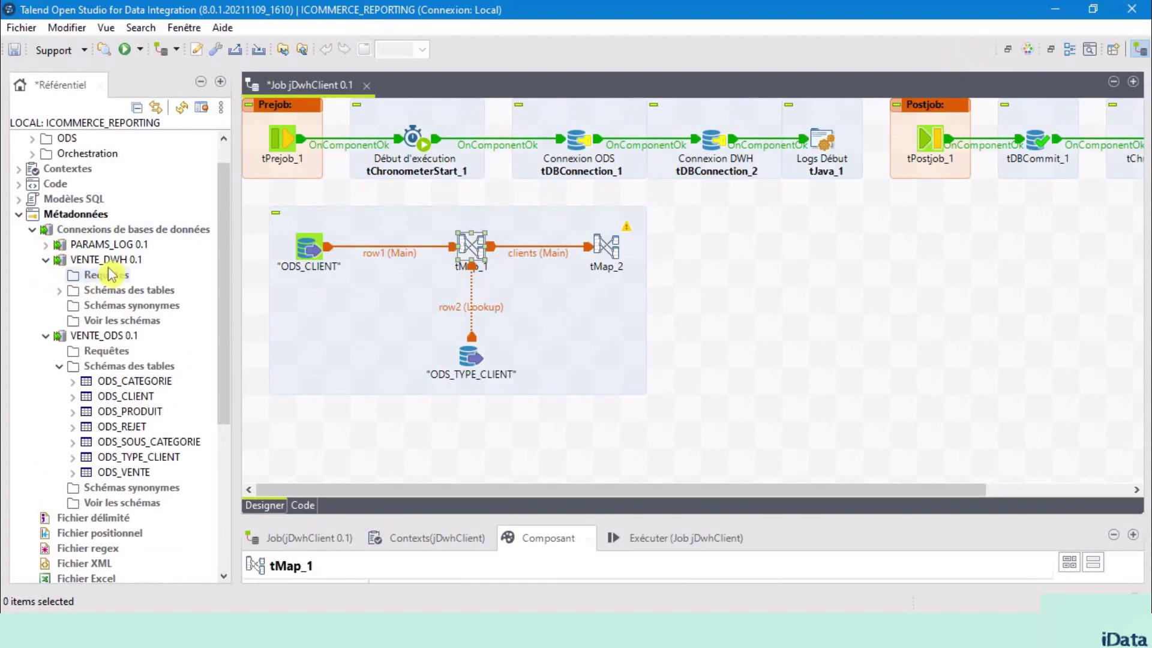
left_click(59, 291)
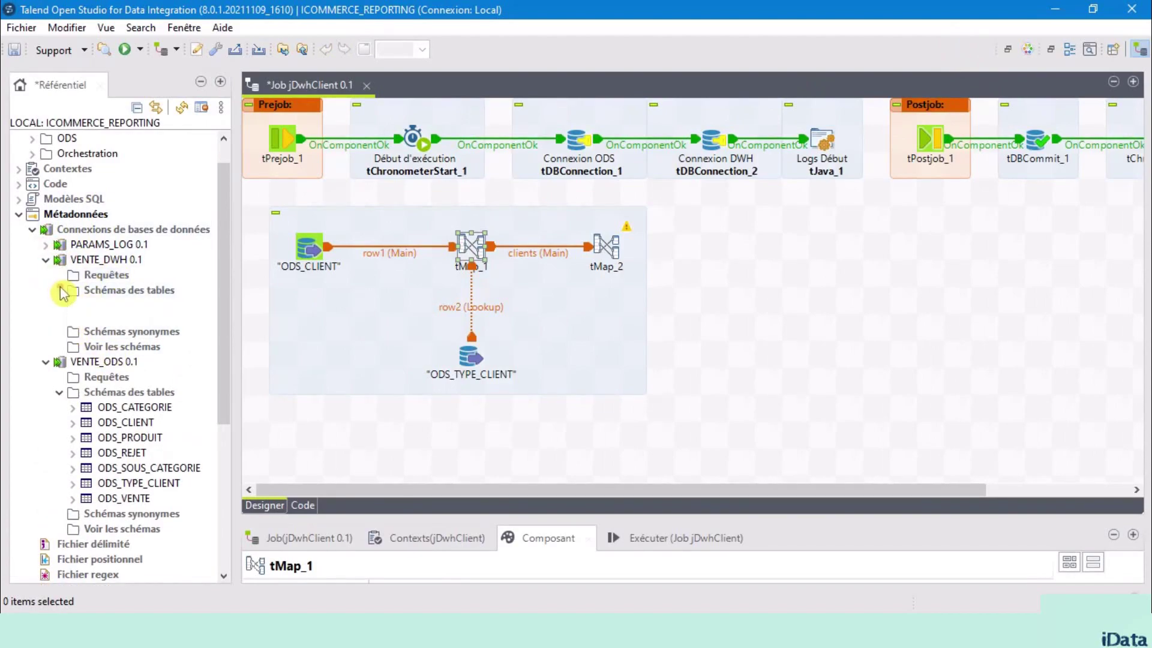
left_click(123, 324)
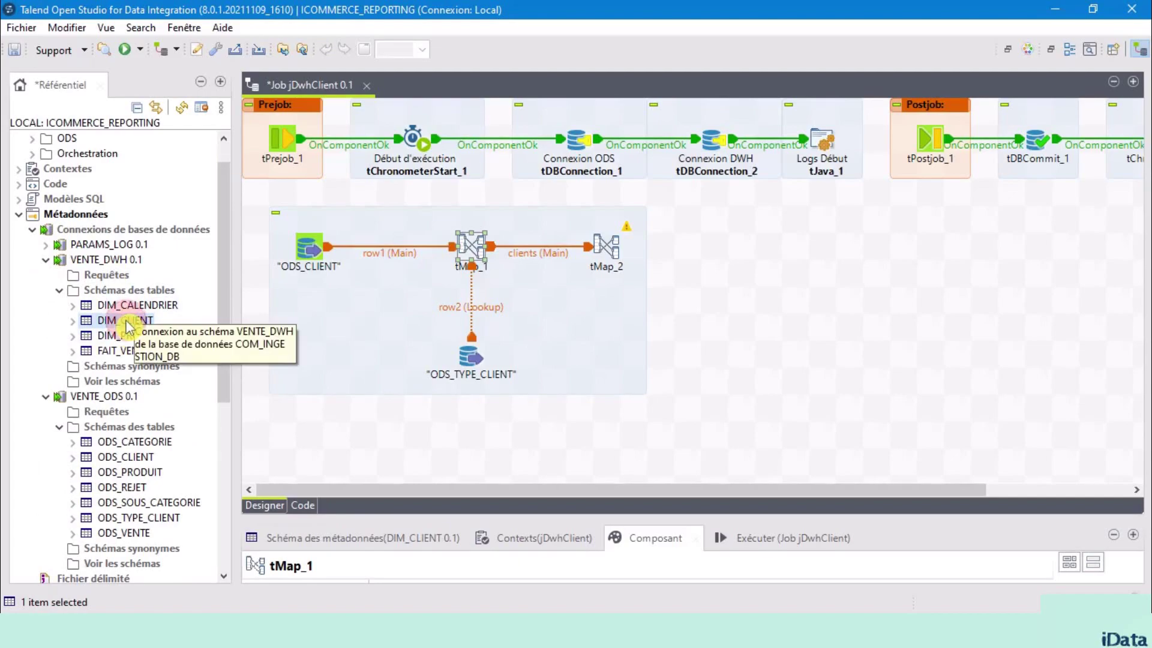
left_click_drag(127, 327, 336, 357)
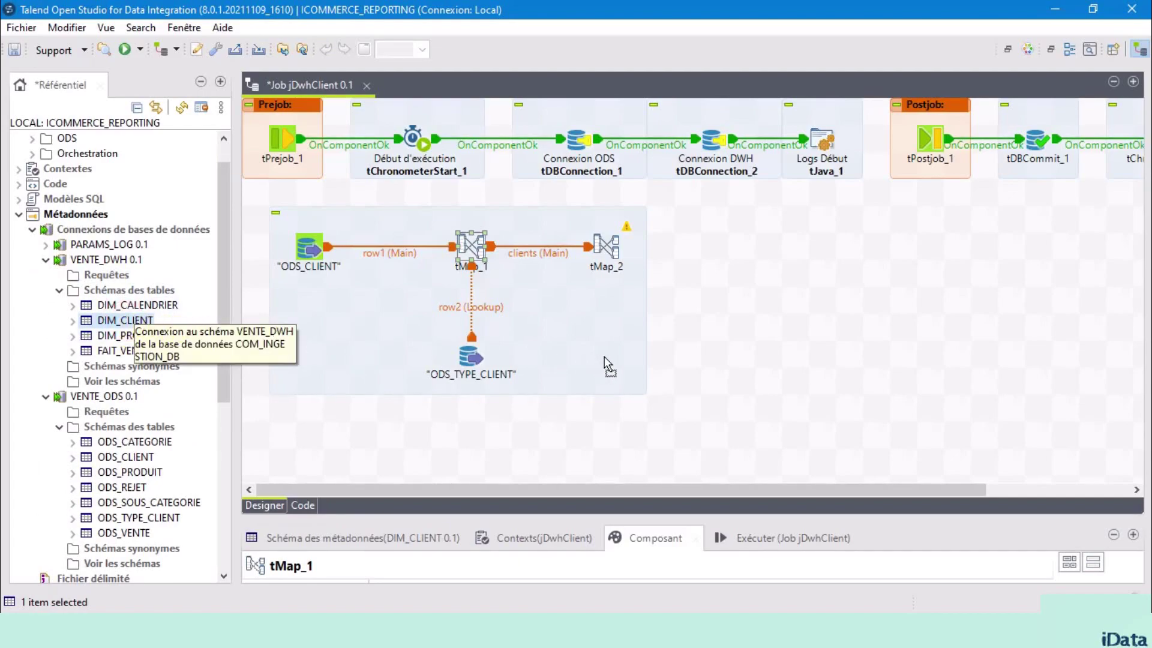
left_click_drag(606, 356, 607, 356)
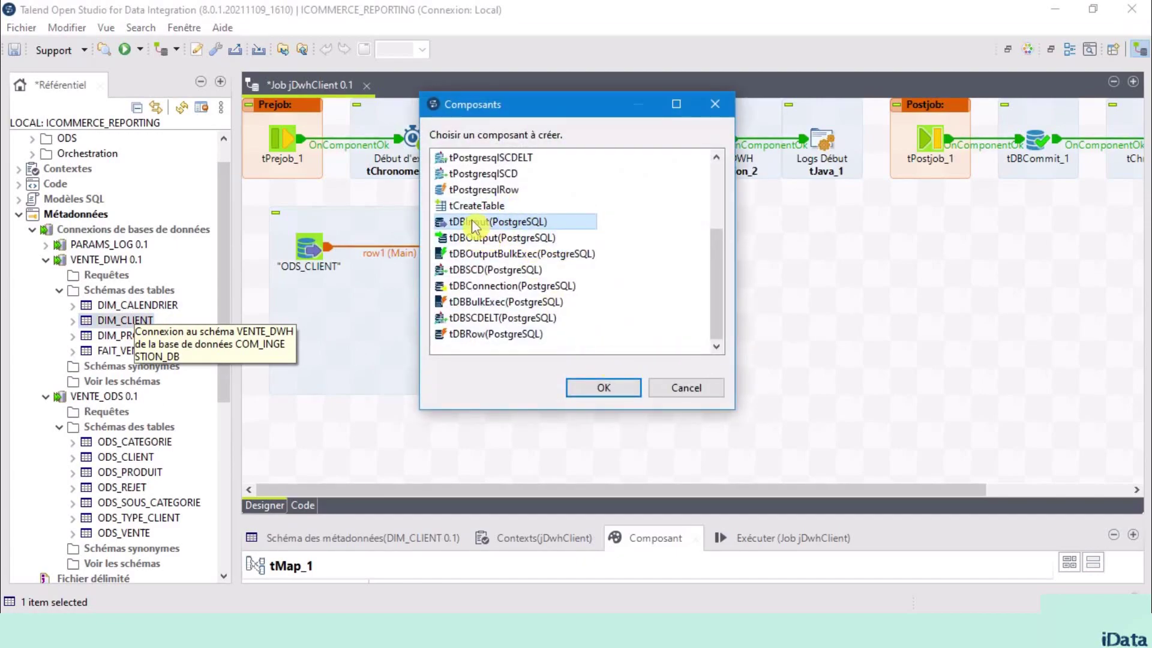
left_click(602, 392)
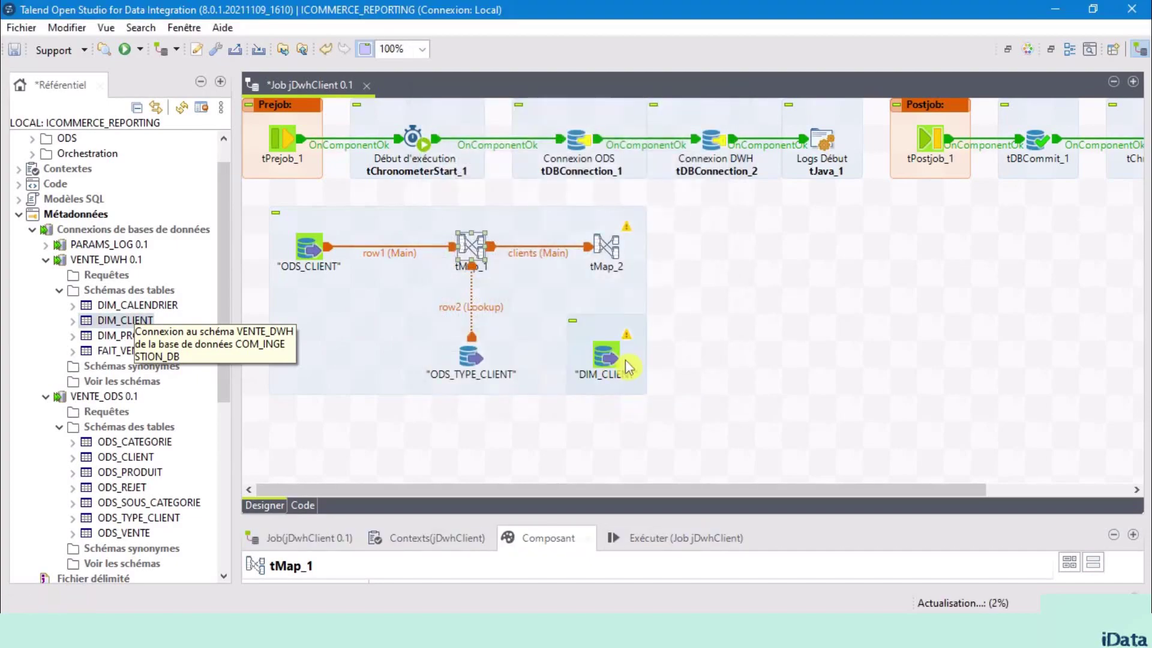
Step: Set the DIM_CLIENT input to use the existing connection tDBConnection_2 (Connexion DWH)
left_click(606, 360)
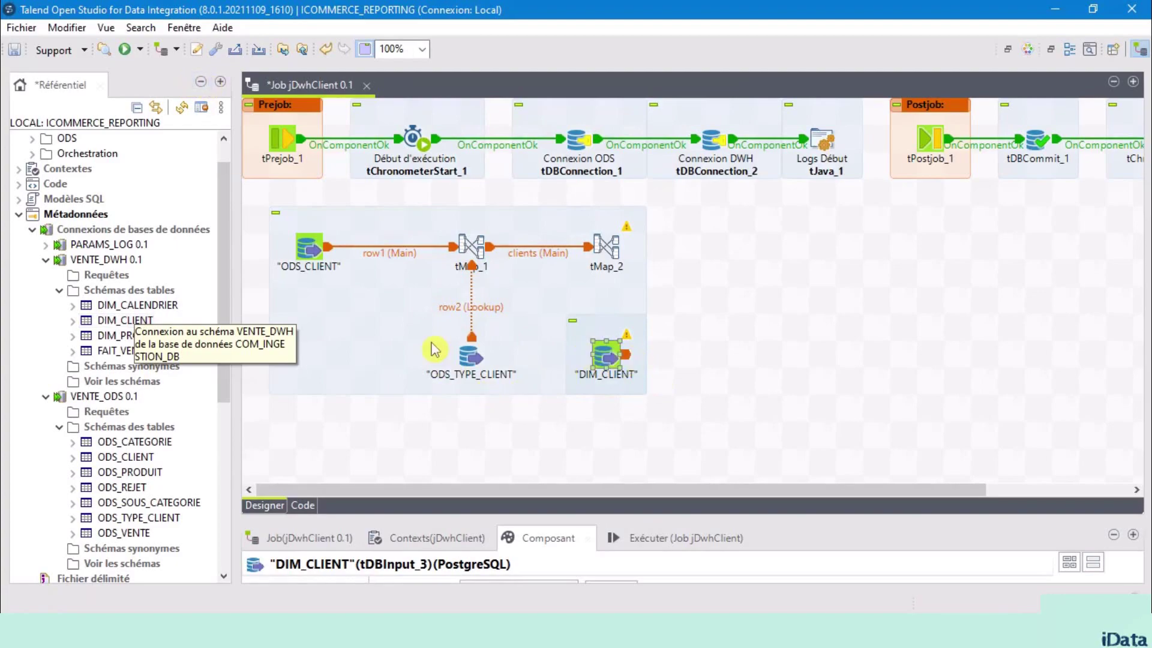
left_click(201, 82)
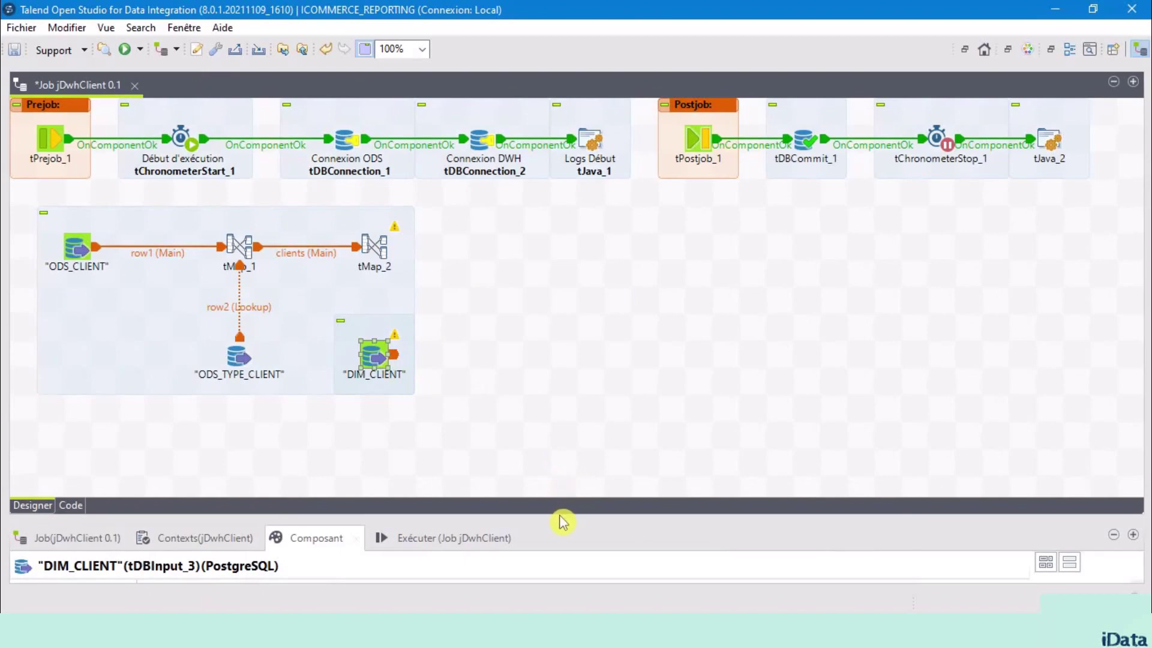
left_click_drag(559, 517, 565, 191)
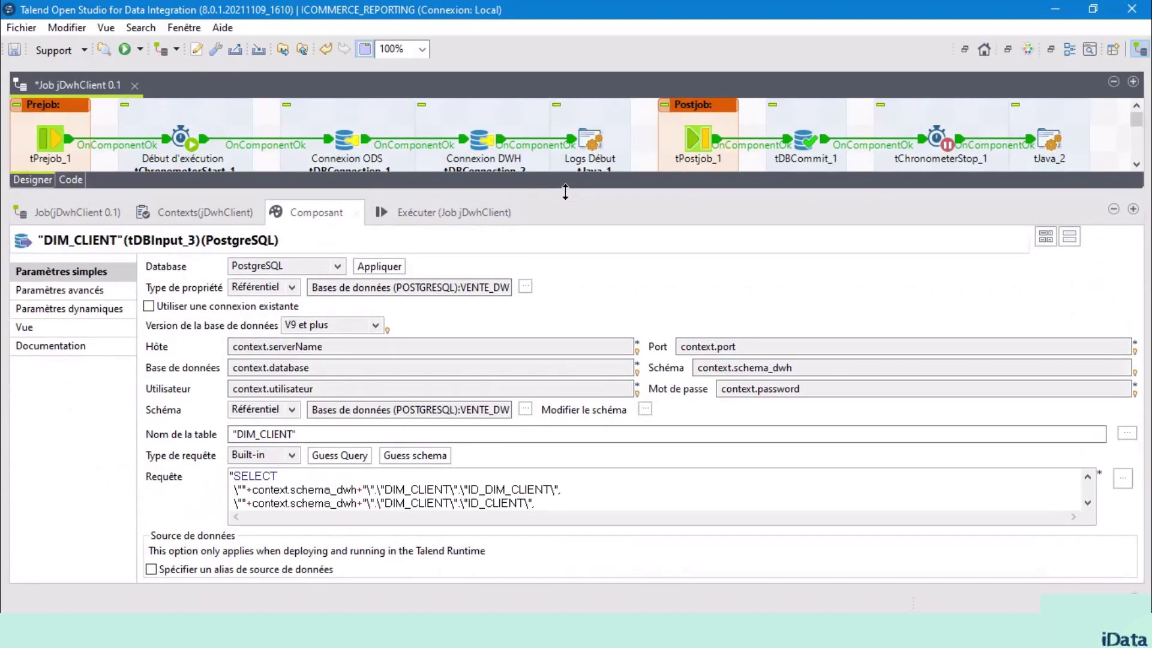
left_click(149, 306)
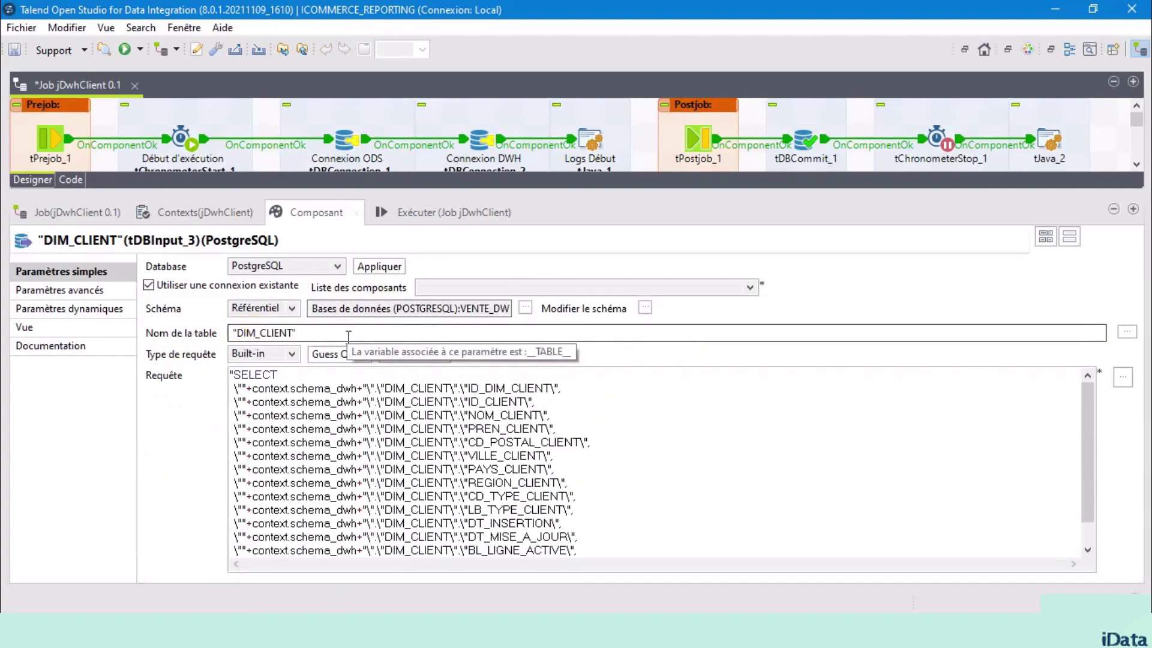
left_click(751, 288)
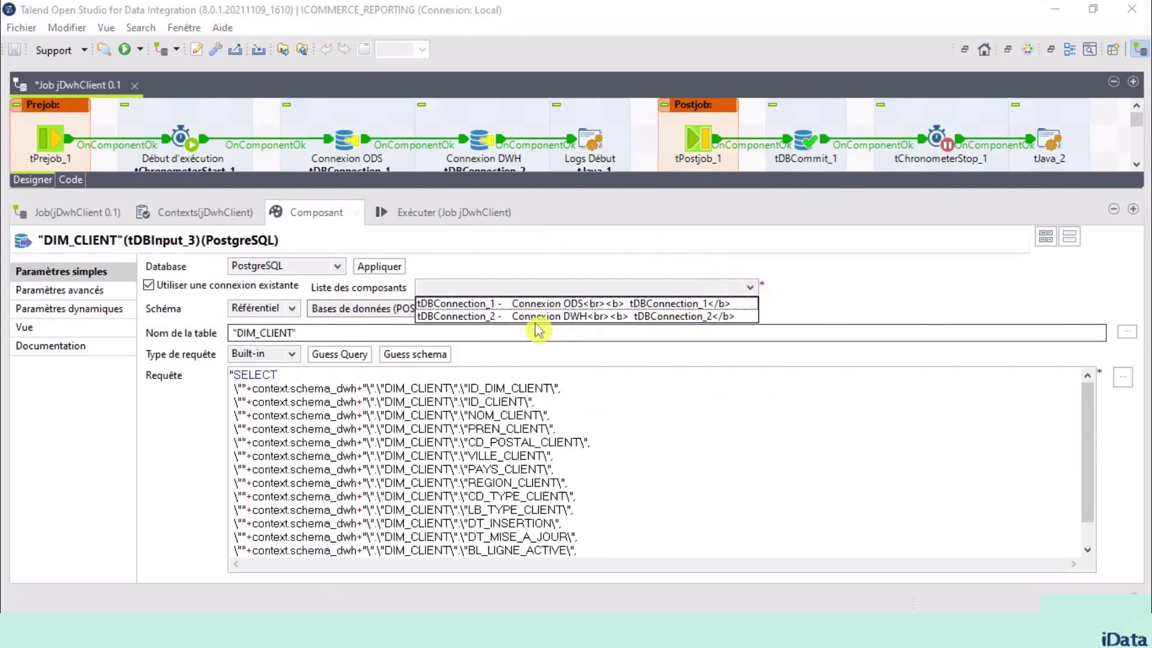
left_click(619, 316)
Step: Append the filter WHERE \"BL_LIGNE_ACTIVE\"=1; to the end of the DIM_CLIENT query, inside its closing quote
scroll(654, 384, "down", 1)
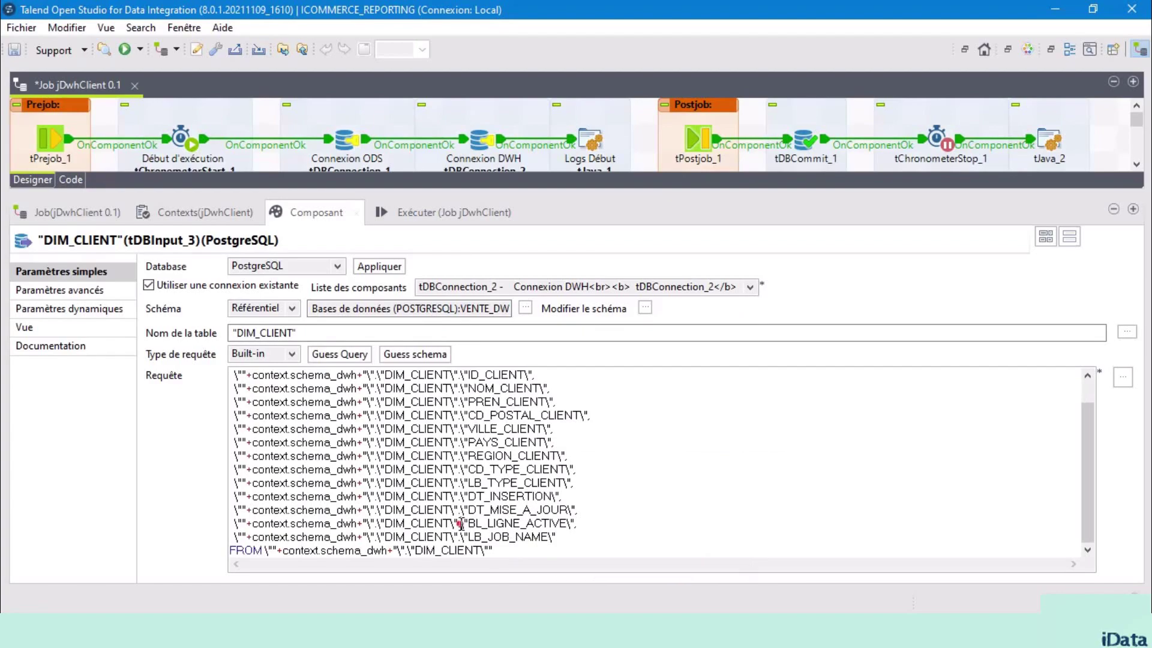
left_click_drag(461, 523, 576, 523)
key("ctrl+c")
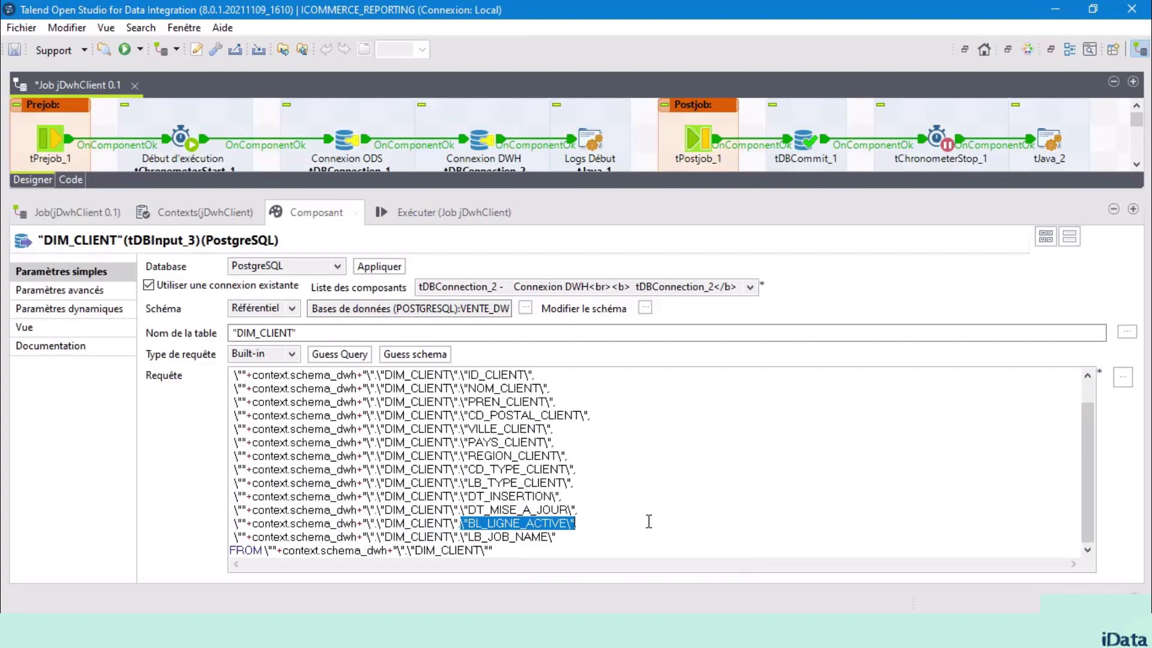
left_click(486, 550)
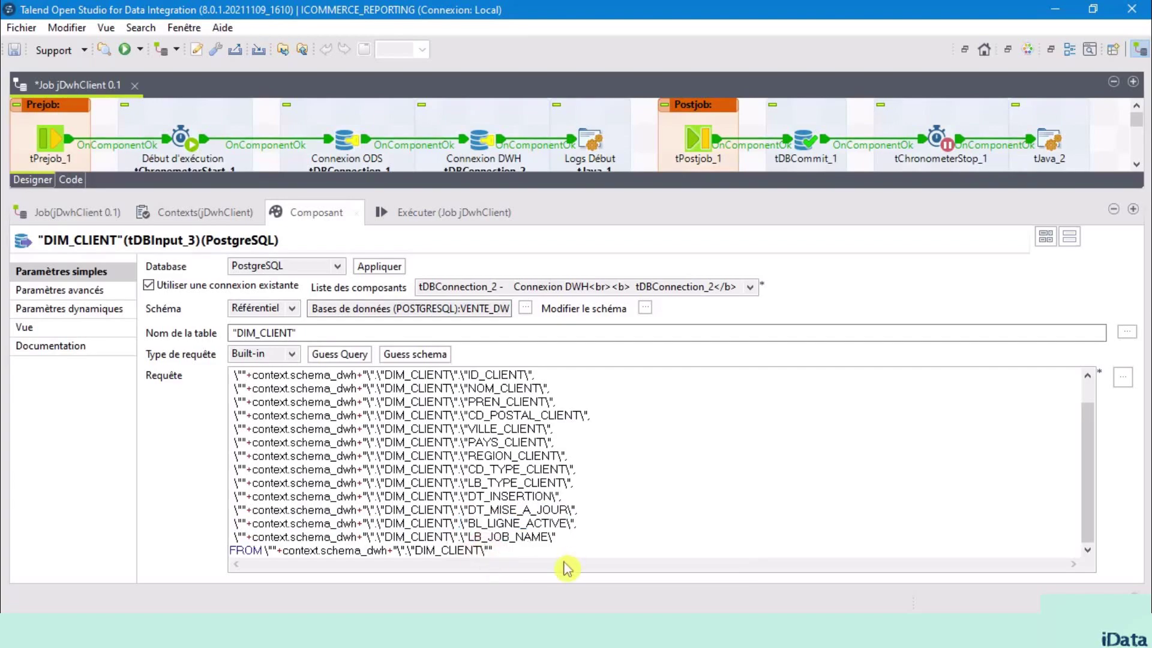
key("Return")
key("Return")
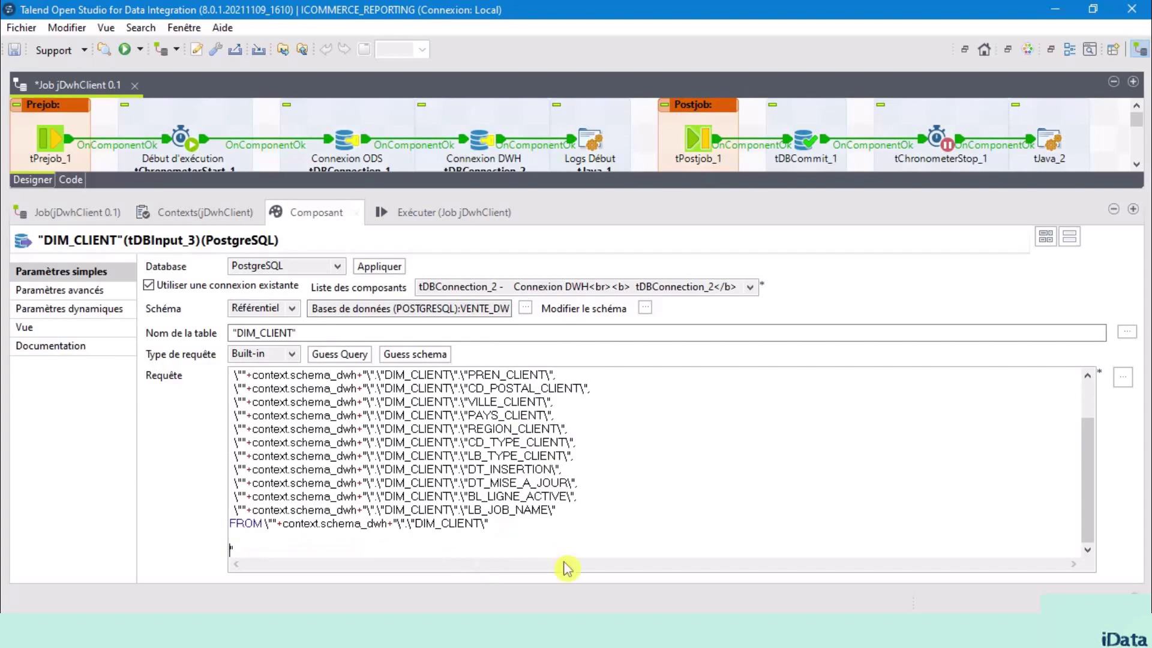
type("WHERE")
key("ctrl+v")
type("=")
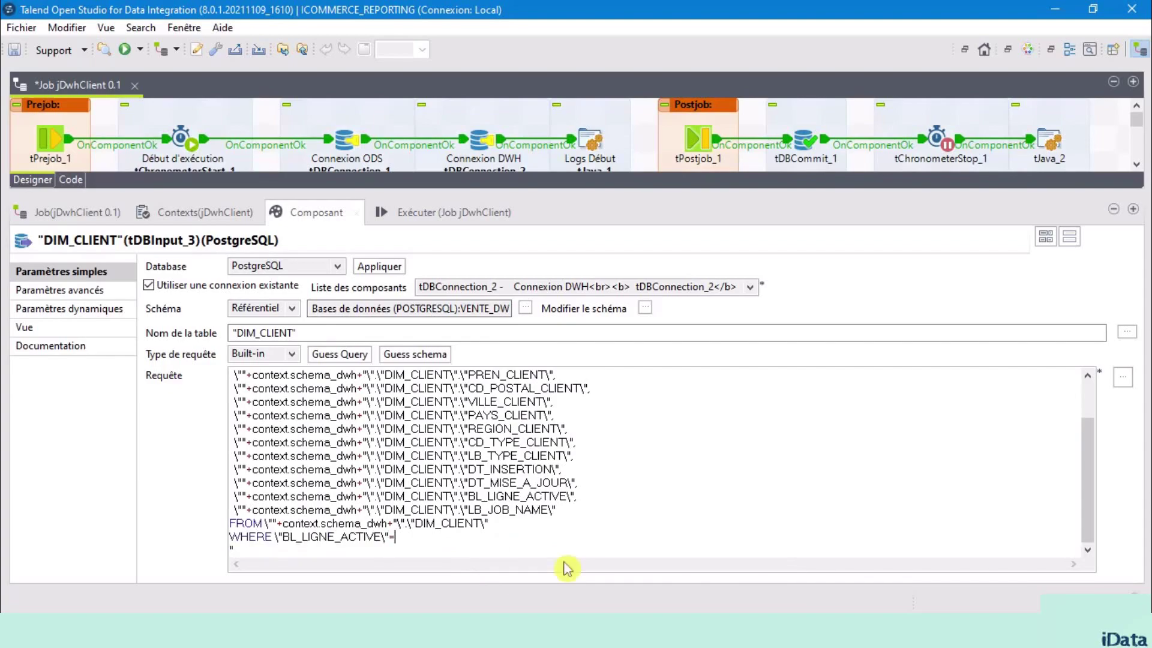
type("1;")
Step: Link DIM_CLIENT to tMap_2 with a Principal row so it serves as a lookup
left_click_drag(640, 191, 576, 489)
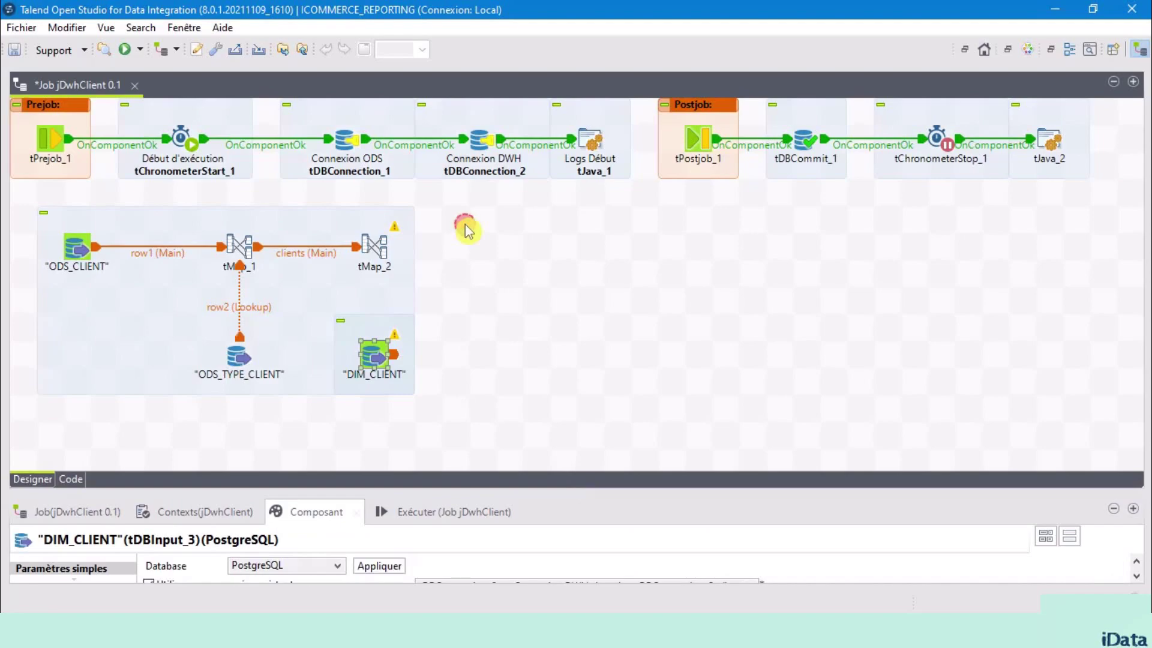
left_click(467, 229)
left_click(378, 357)
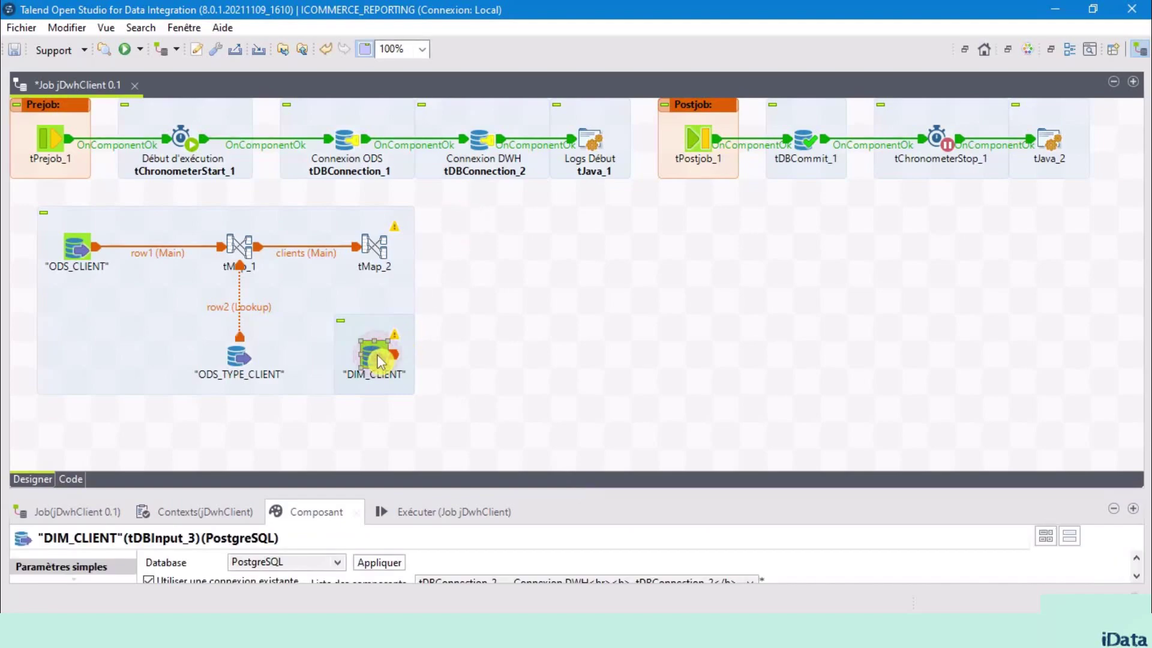
right_click(379, 360)
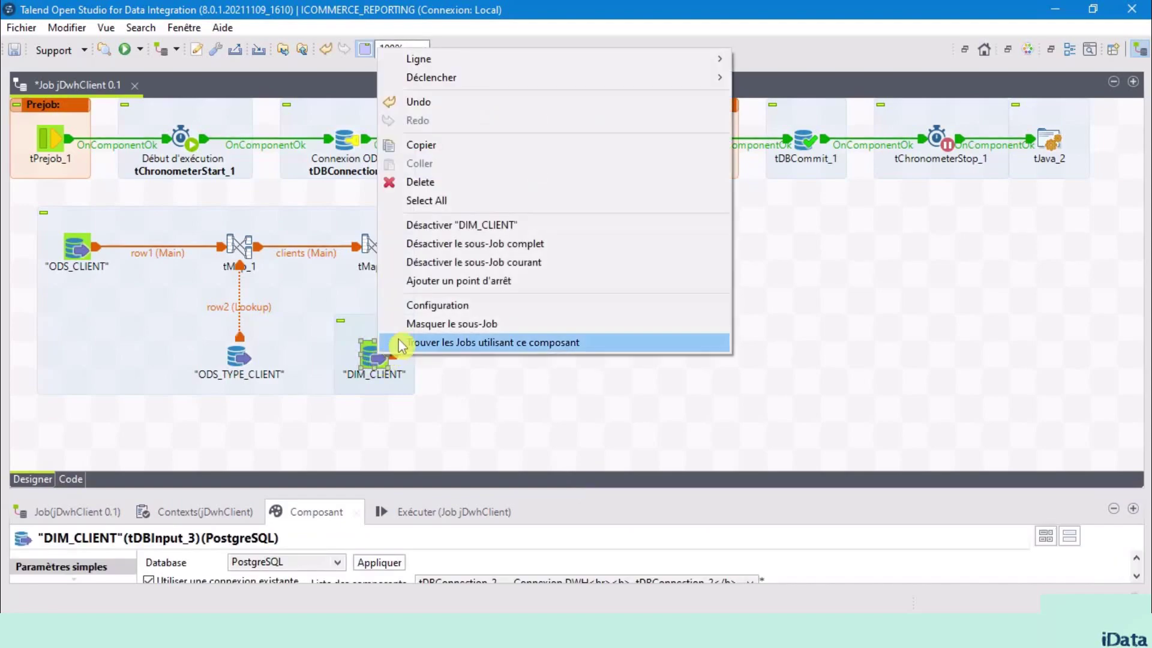
mouse_move(481, 65)
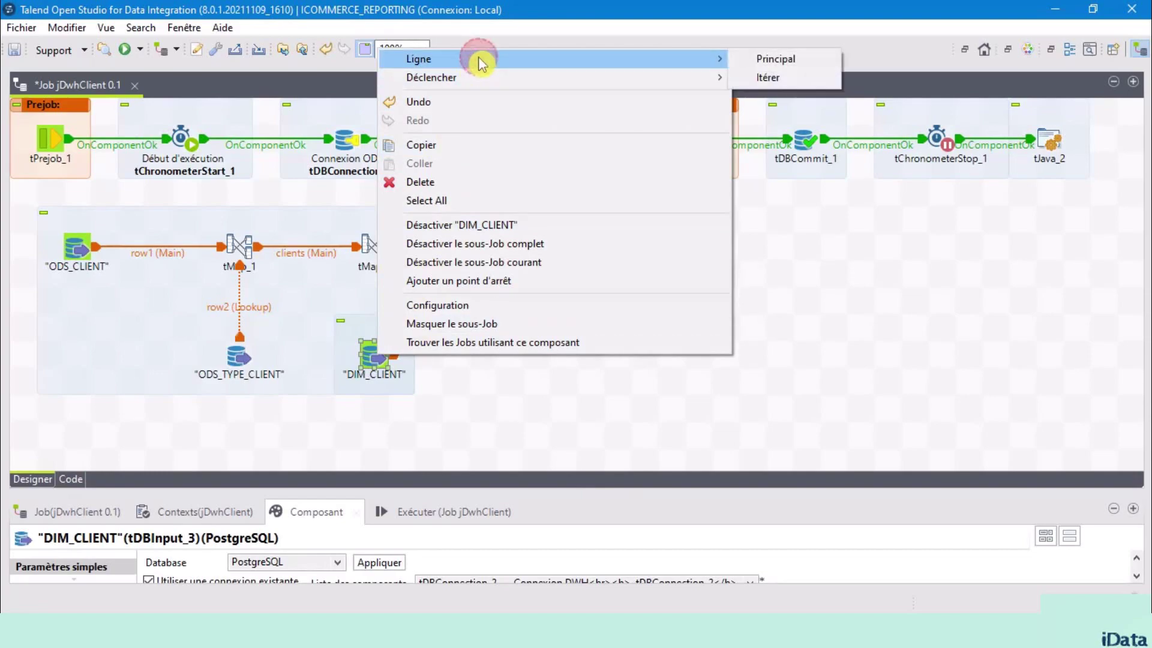
left_click(749, 58)
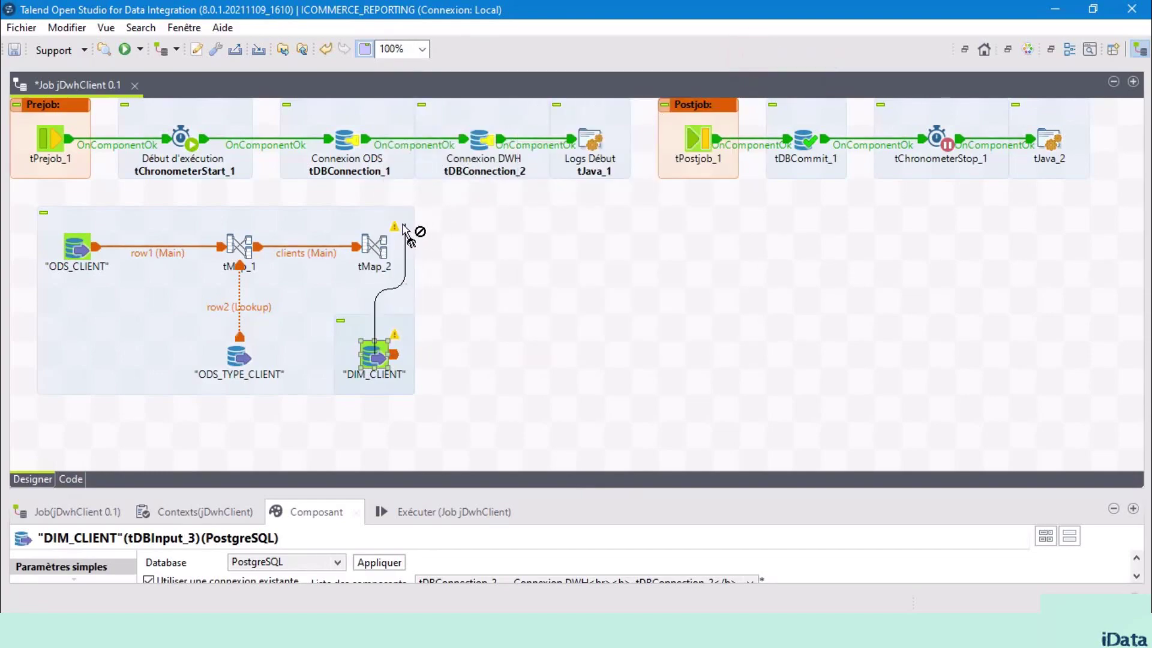
left_click(377, 255)
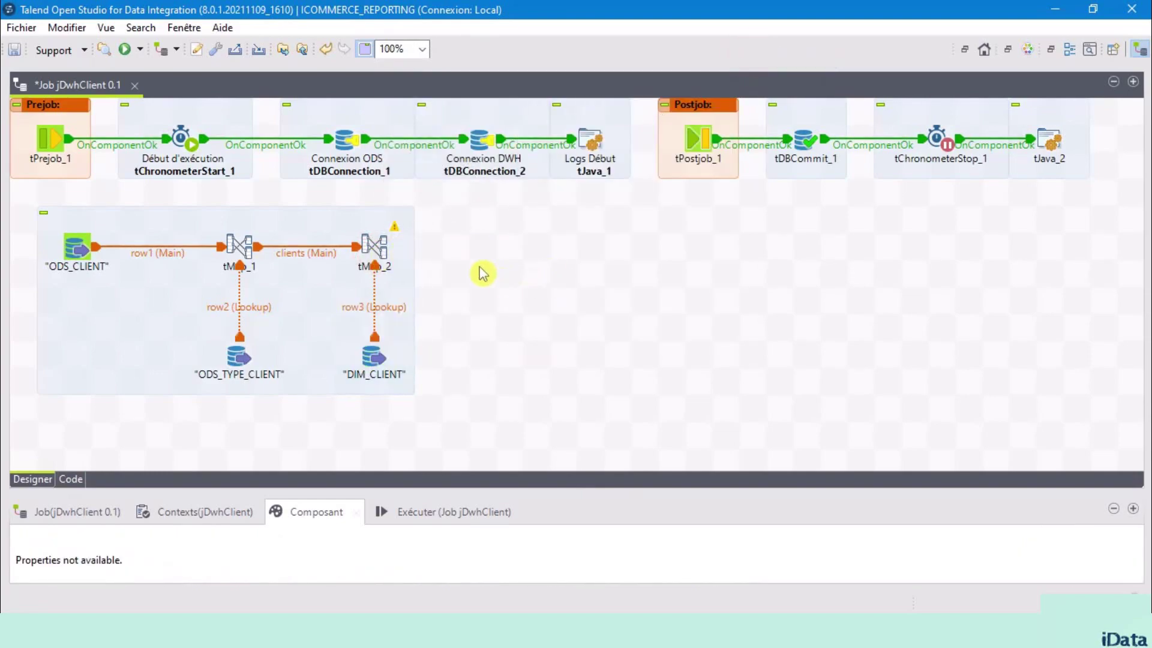
Step: In the tMap_2 mapping editor, join clients.ID_CLIENT to the ID_CLIENT column of row3 as its key expression
double_click(383, 245)
left_click(378, 246)
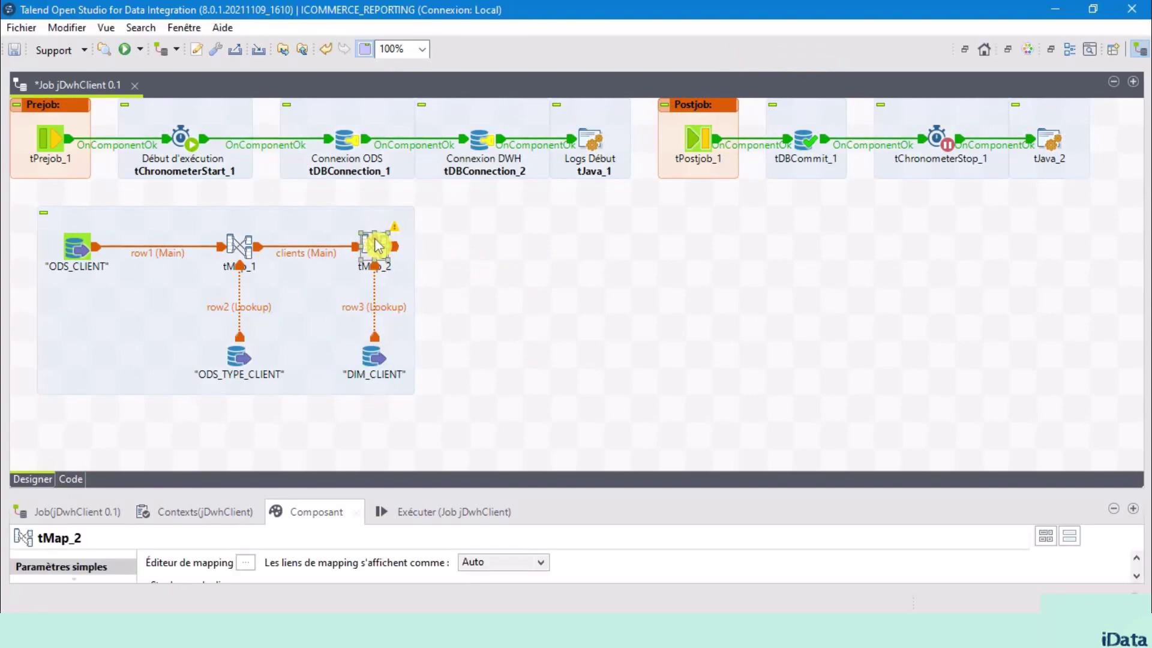
double_click(375, 245)
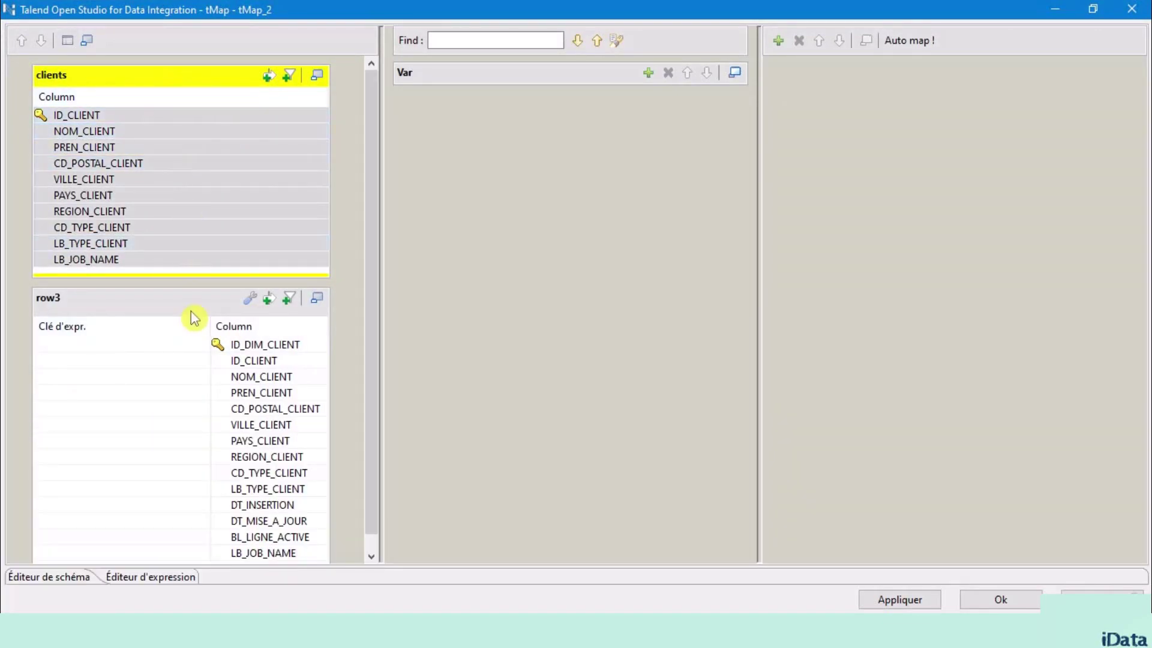
left_click(174, 303)
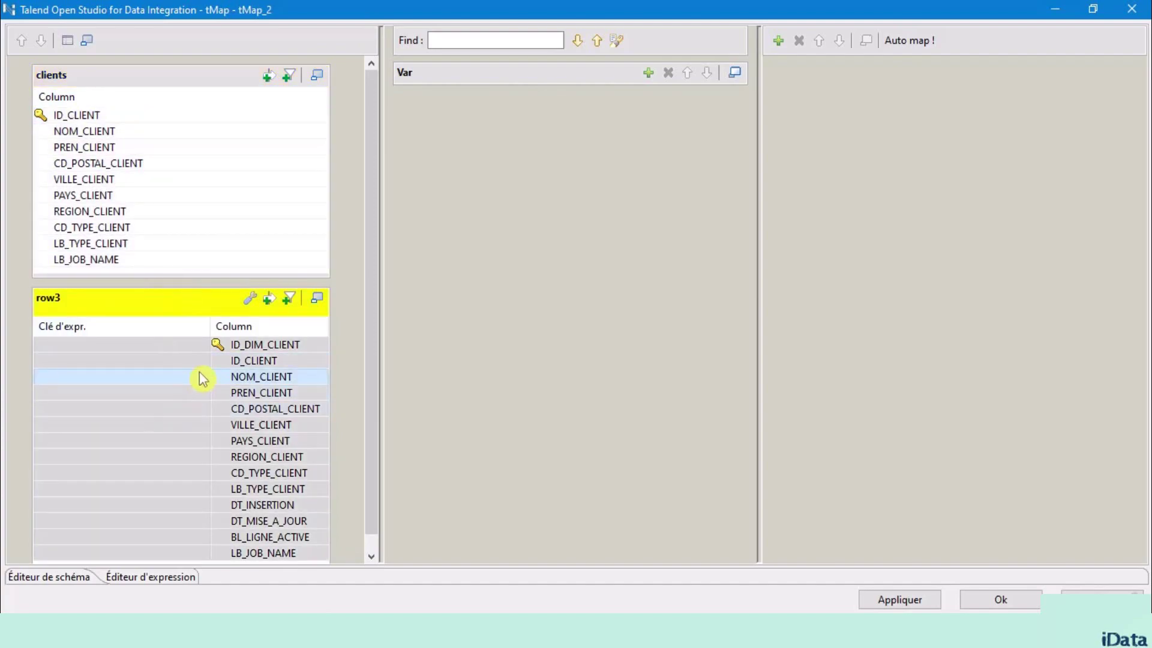
left_click(123, 116)
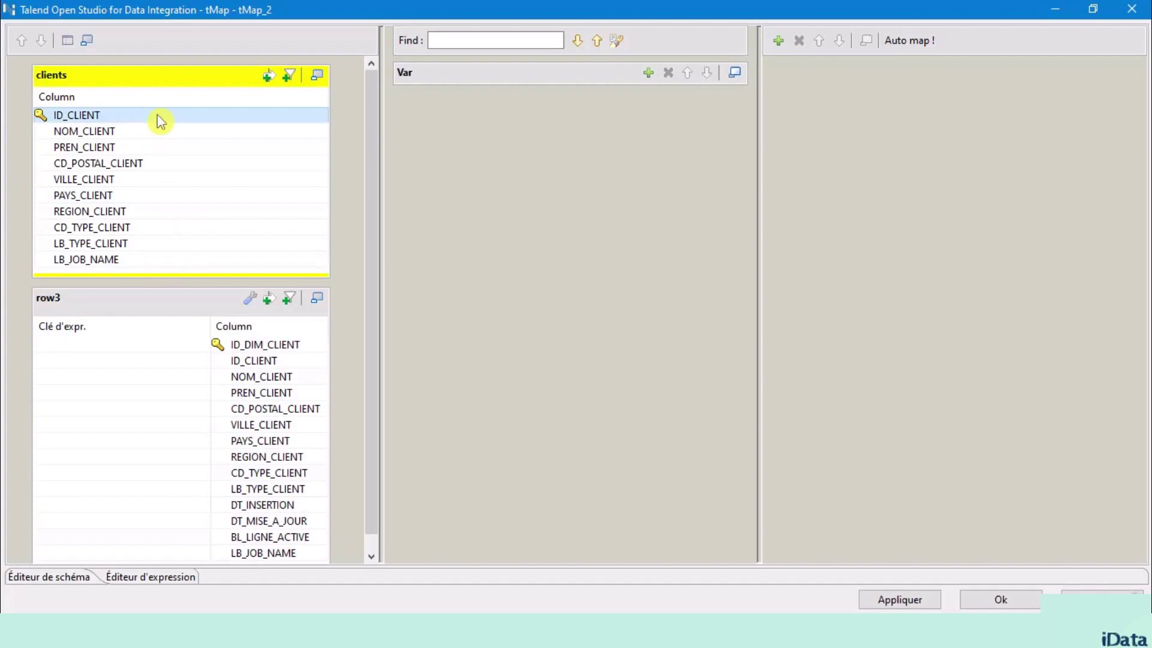
left_click_drag(164, 116, 185, 359)
left_click(154, 345)
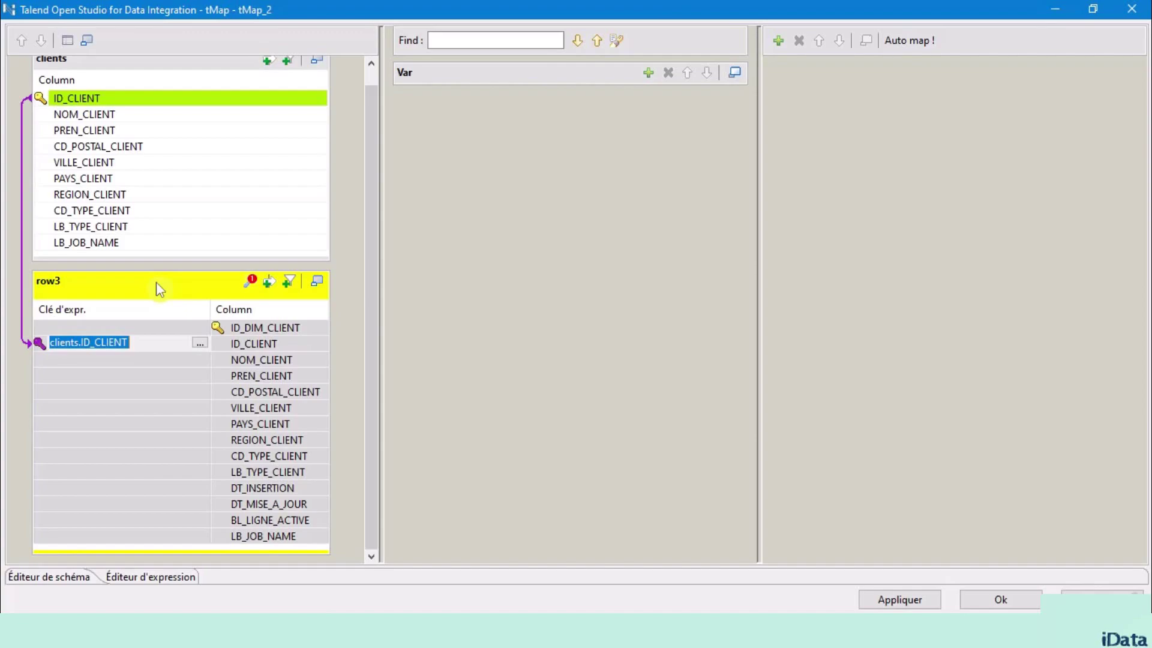
Step: Set the row3 lookup's join model to Inner Join
left_click(251, 282)
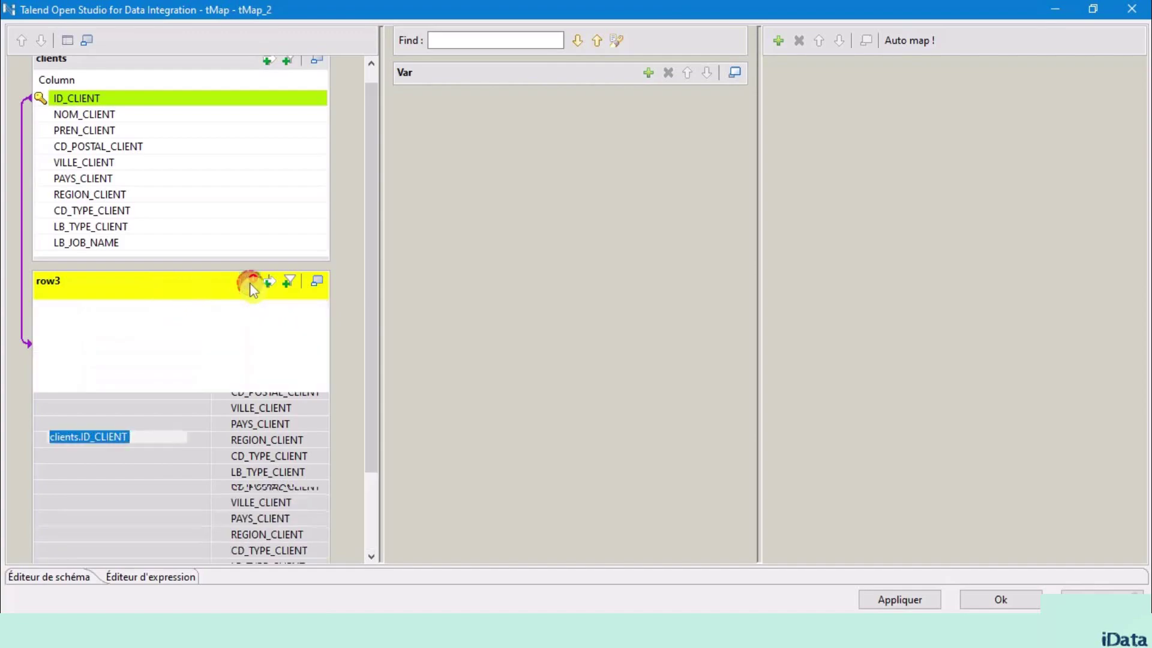
left_click(271, 360)
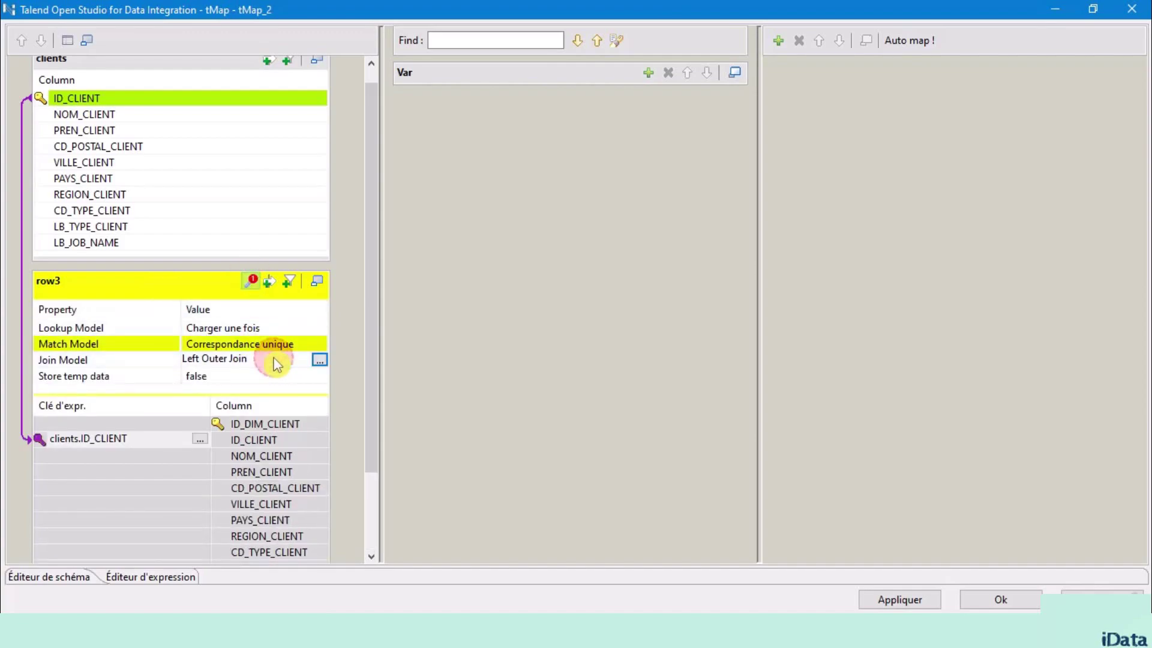
left_click(320, 360)
left_click(525, 256)
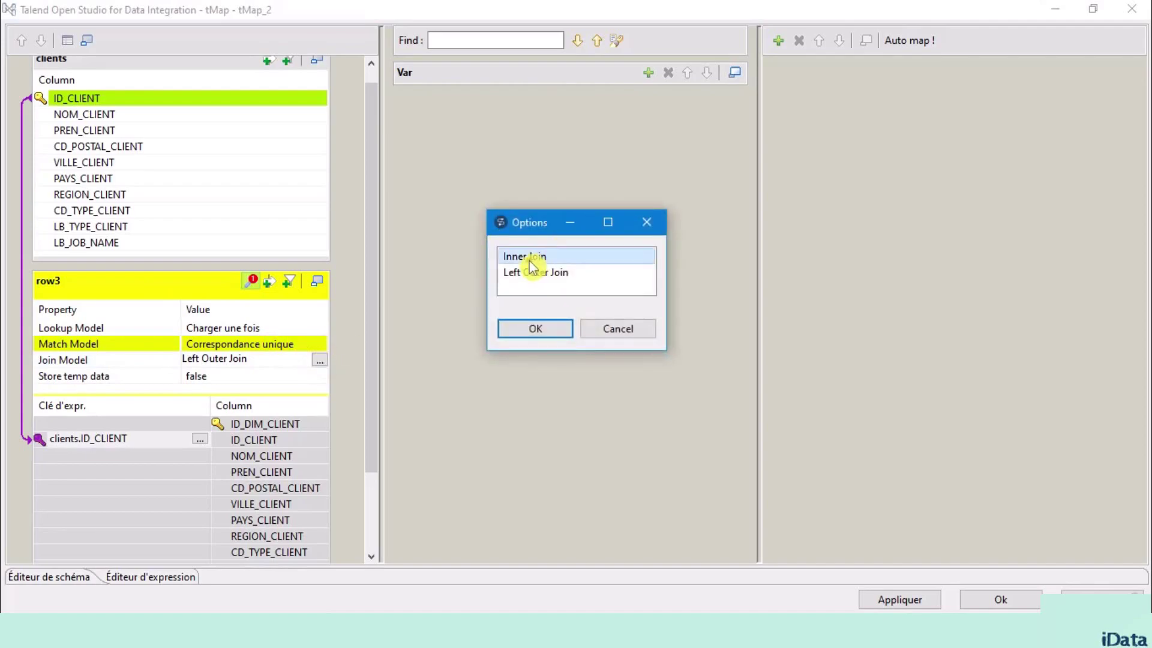
left_click(532, 336)
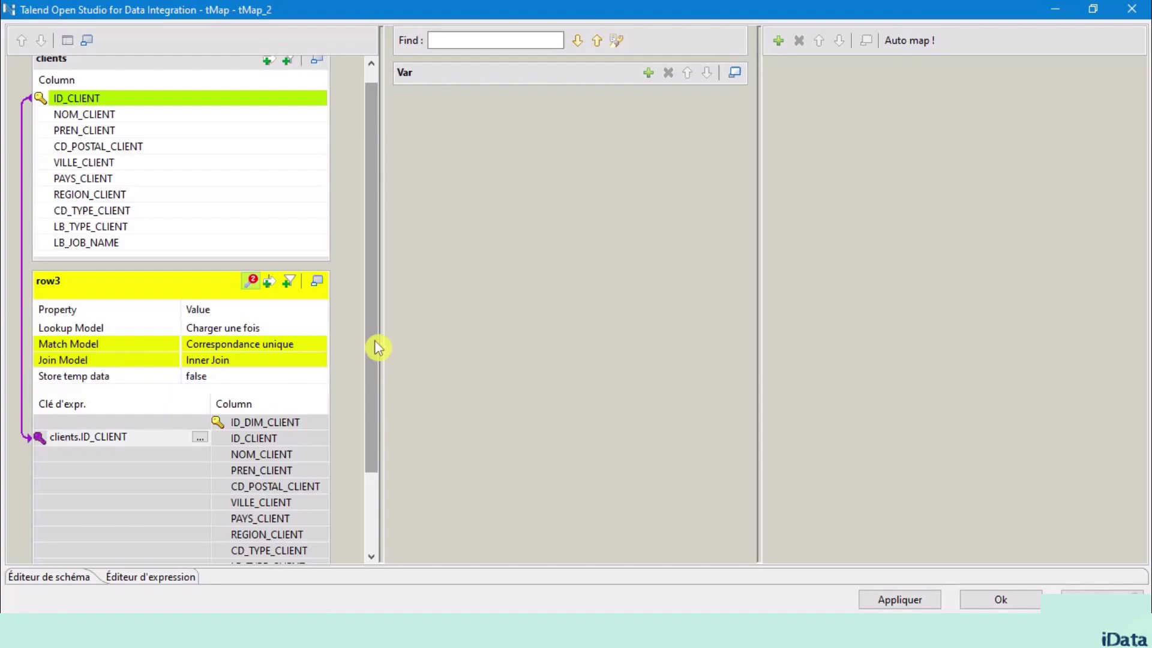
Step: Add a new output table named insertClient to tMap_2
left_click_drag(376, 343, 387, 284)
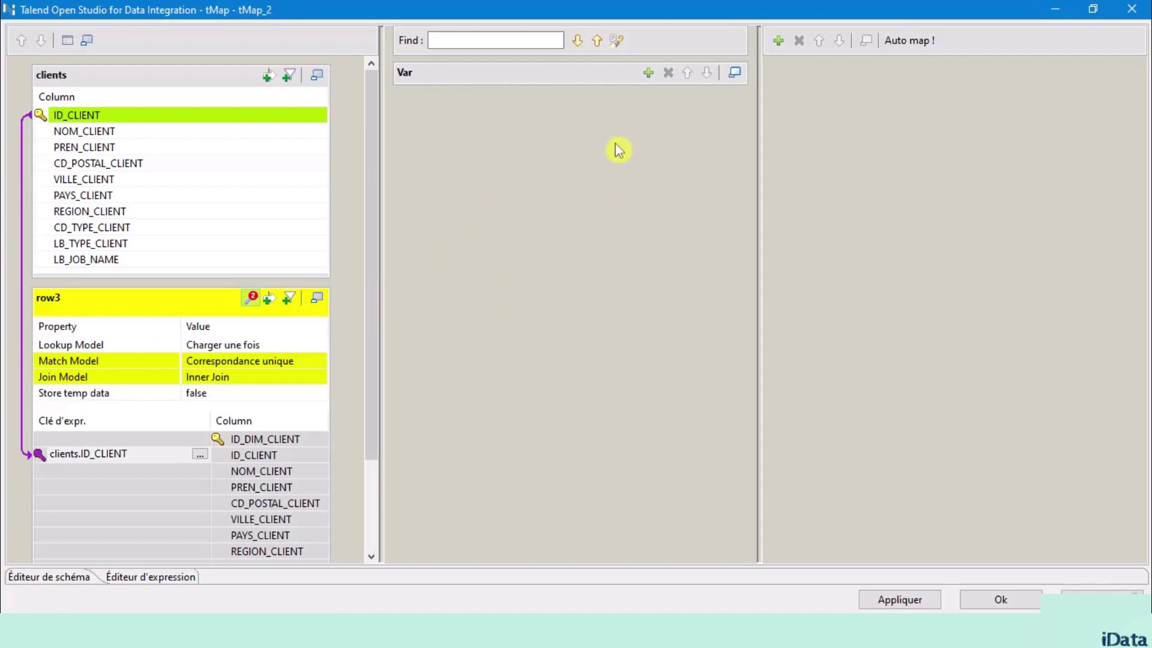
left_click(780, 43)
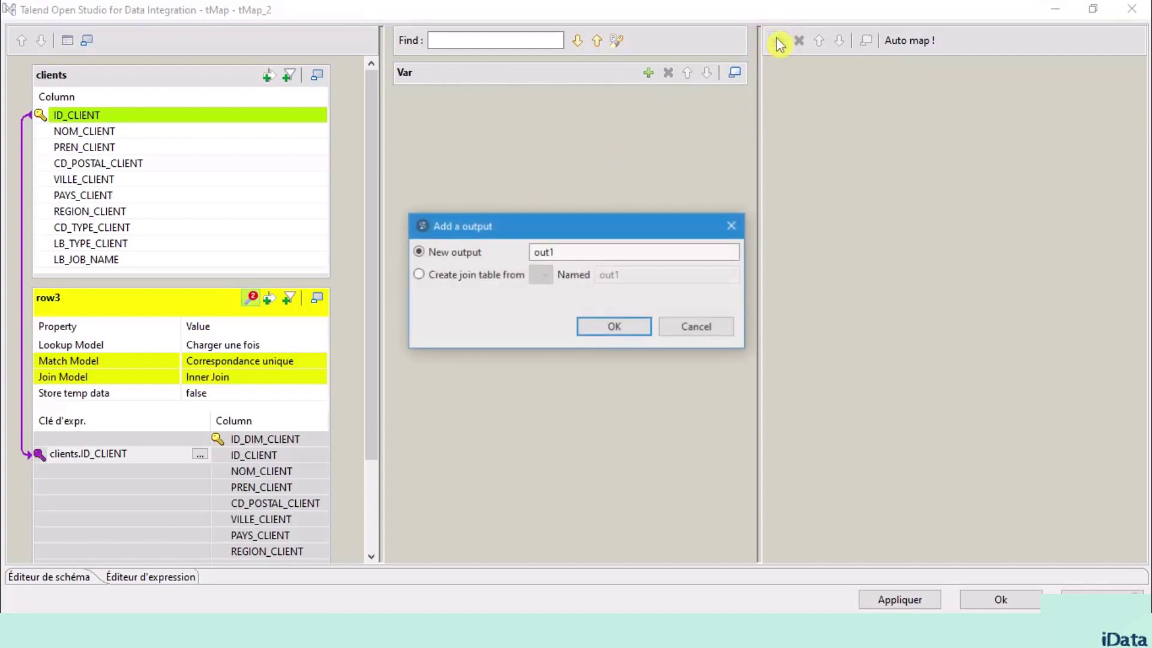
left_click(539, 253)
double_click(539, 253)
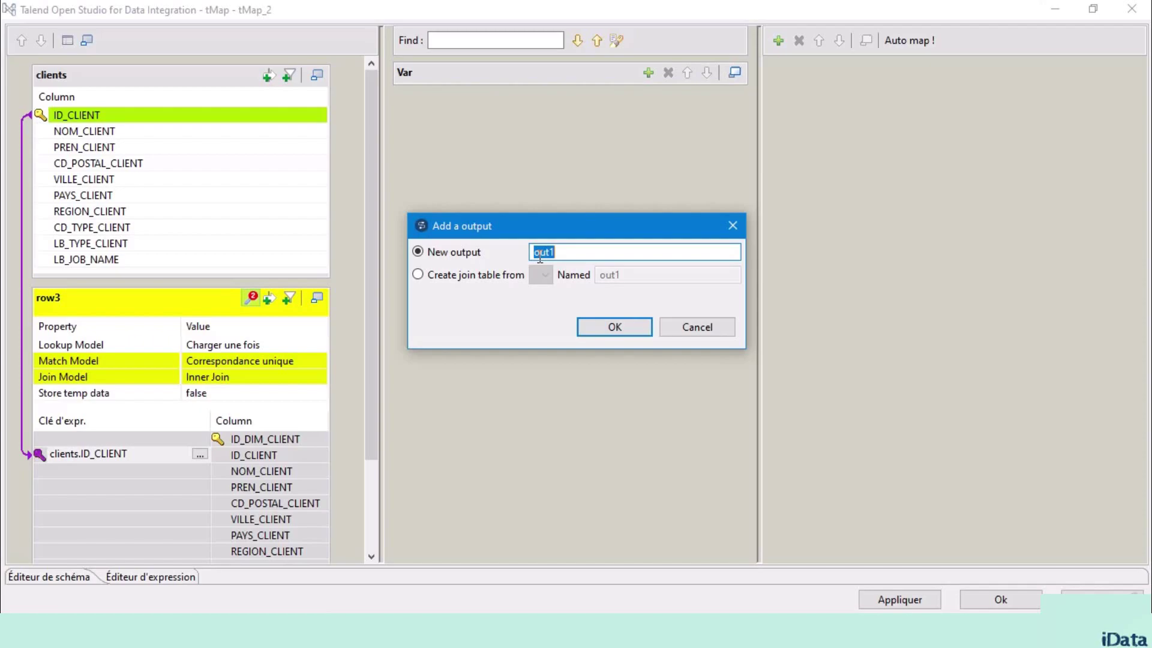
type("insert")
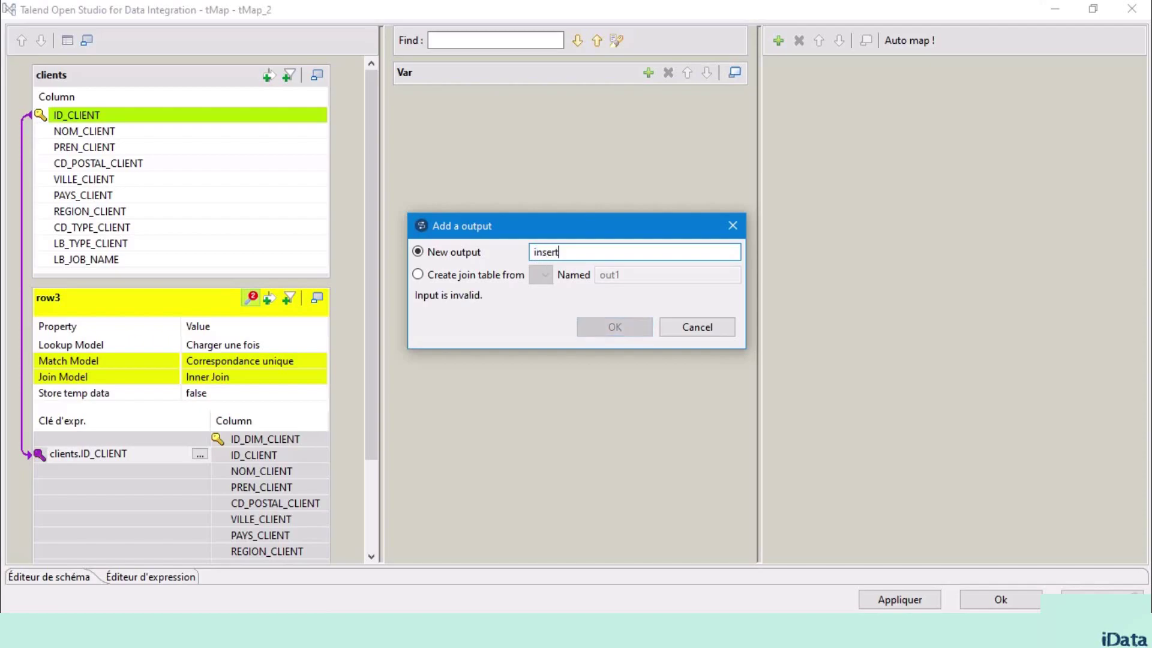
type("Client")
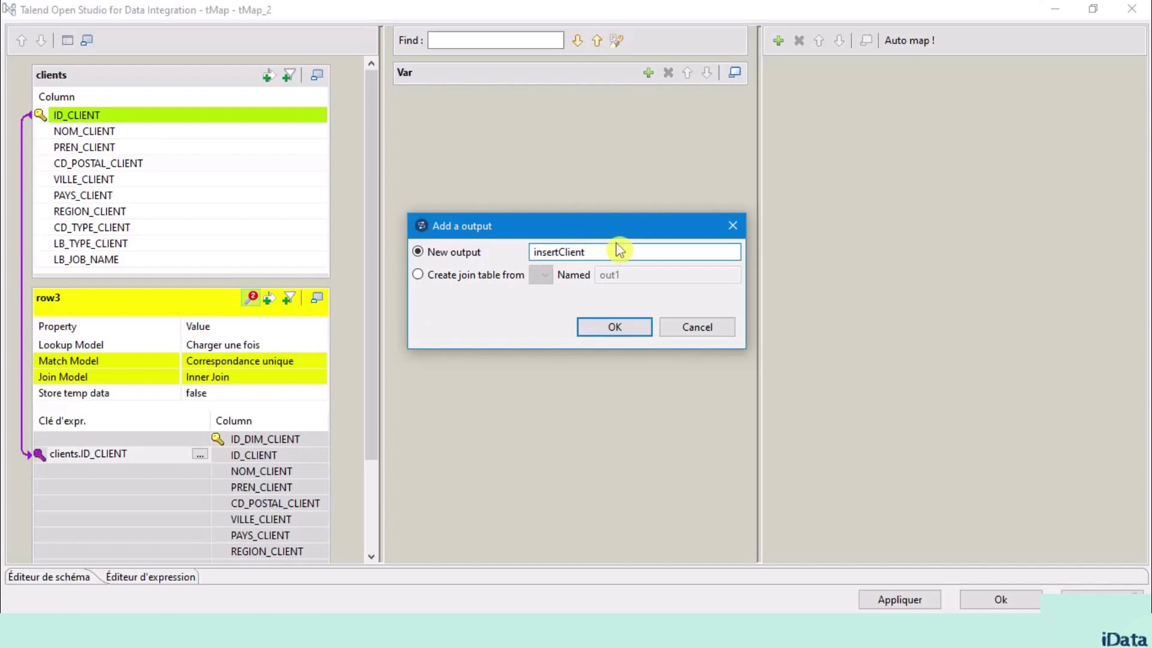
left_click(613, 327)
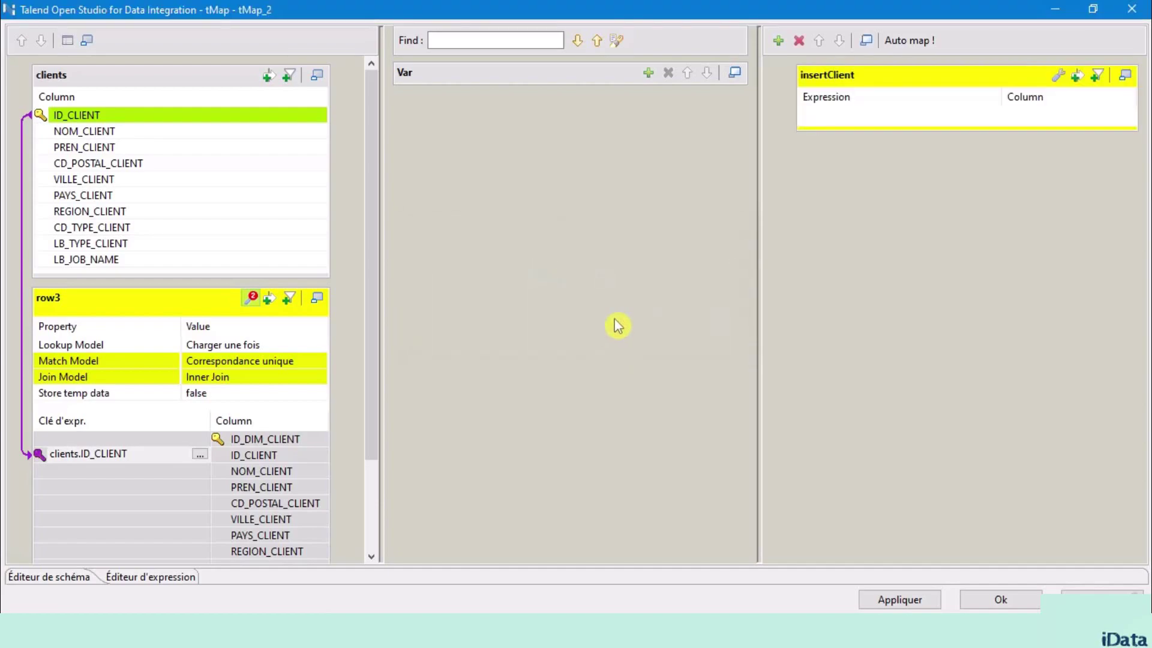
Step: Map all columns of the clients input, ID_CLIENT through LB_JOB_NAME, to the insertClient output
left_click_drag(814, 129, 819, 284)
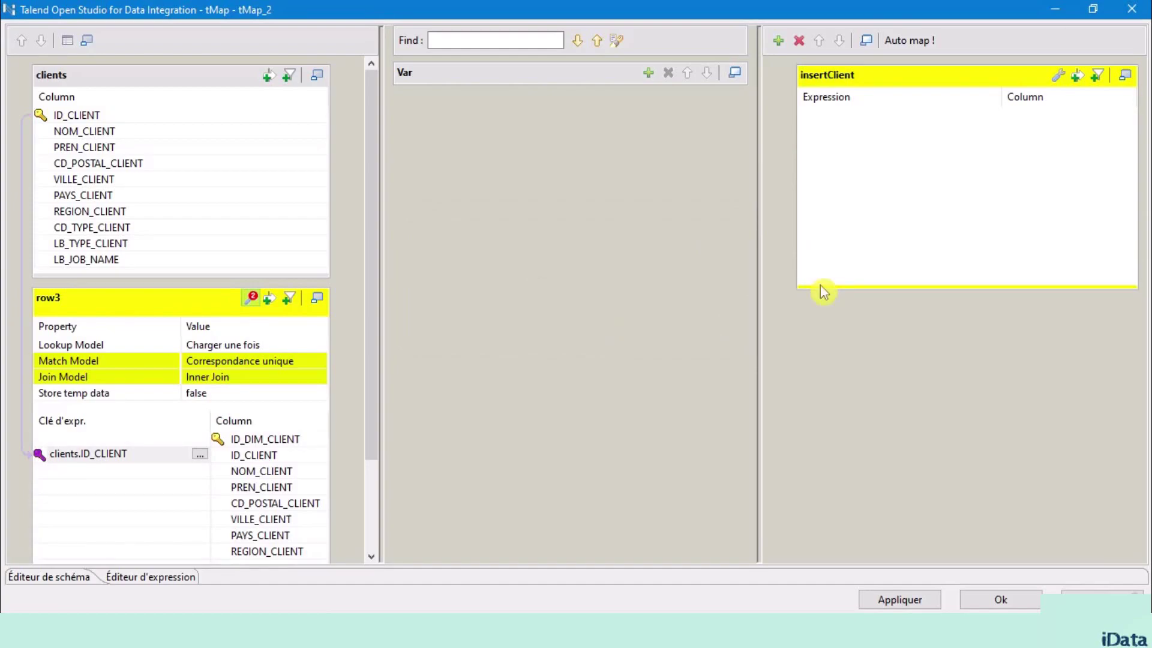
left_click(81, 115)
key("ctrl+a")
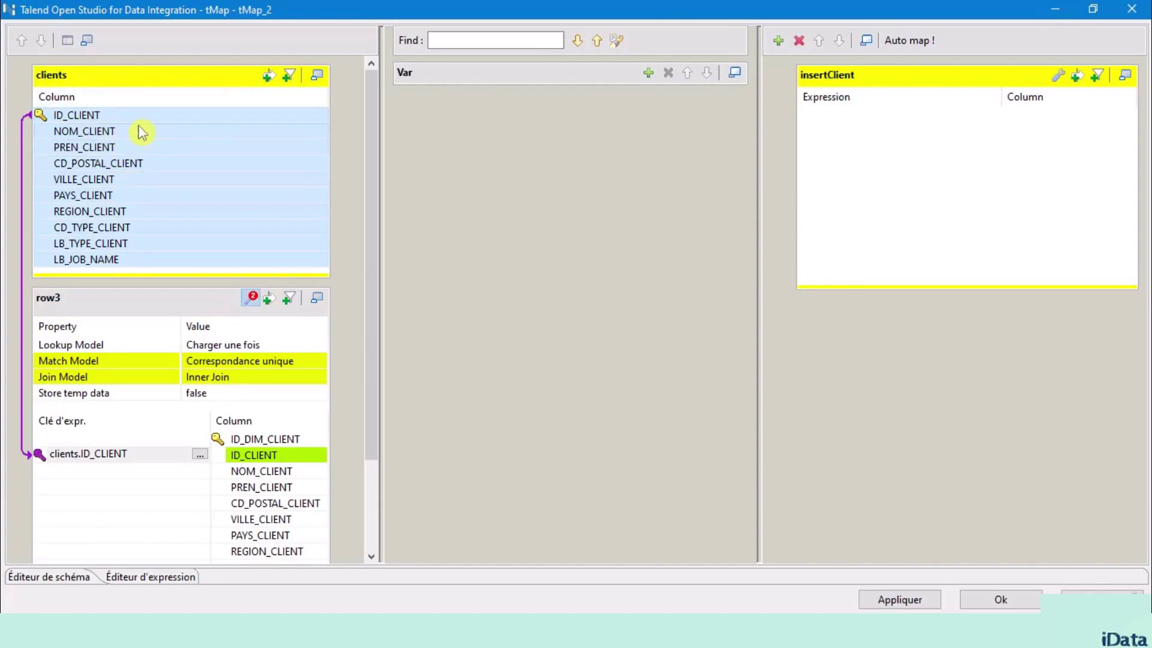
left_click_drag(110, 124, 887, 163)
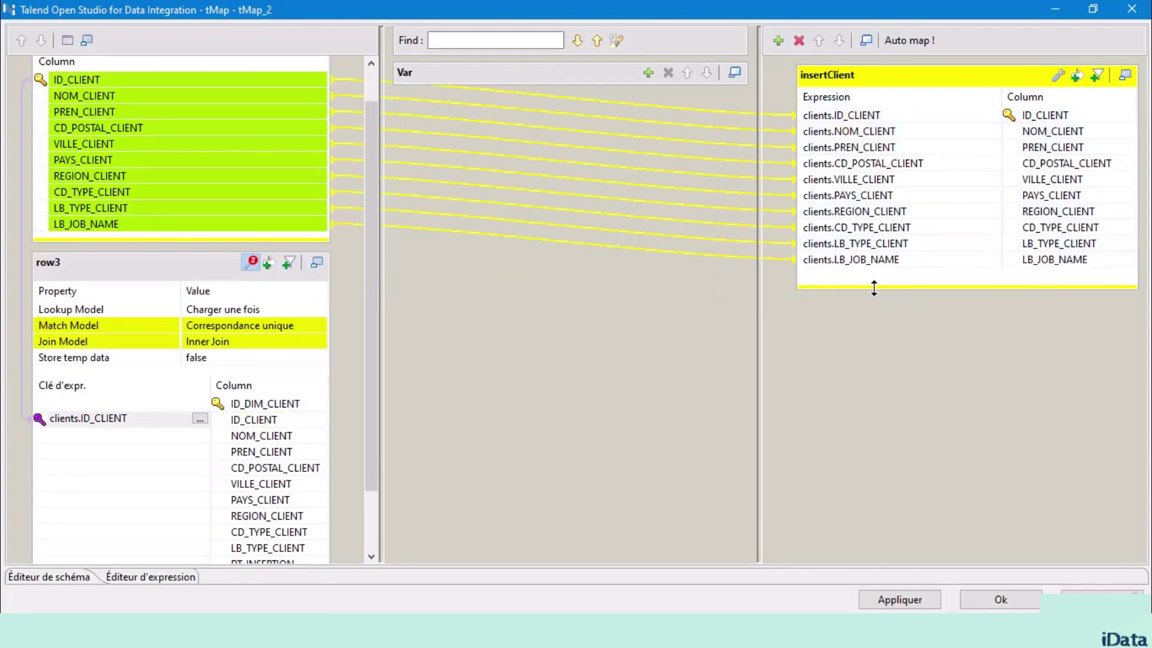
Step: Add a column named DT_INSERTION with type Date to the insertClient output schema
left_click_drag(872, 285, 884, 334)
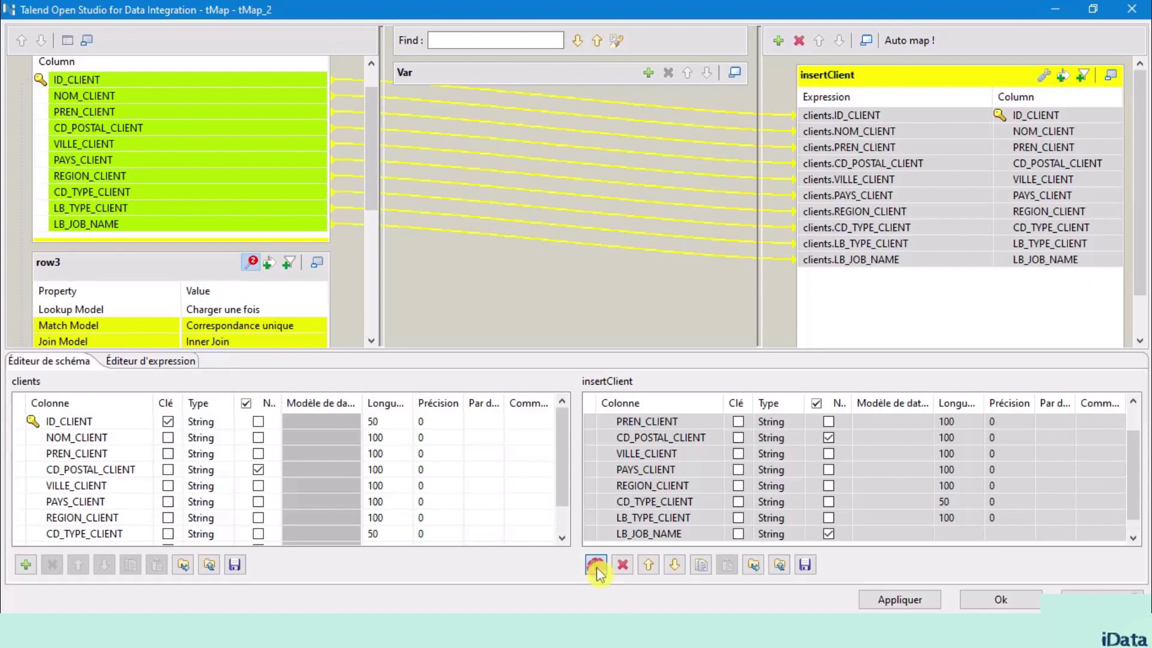
left_click(596, 565)
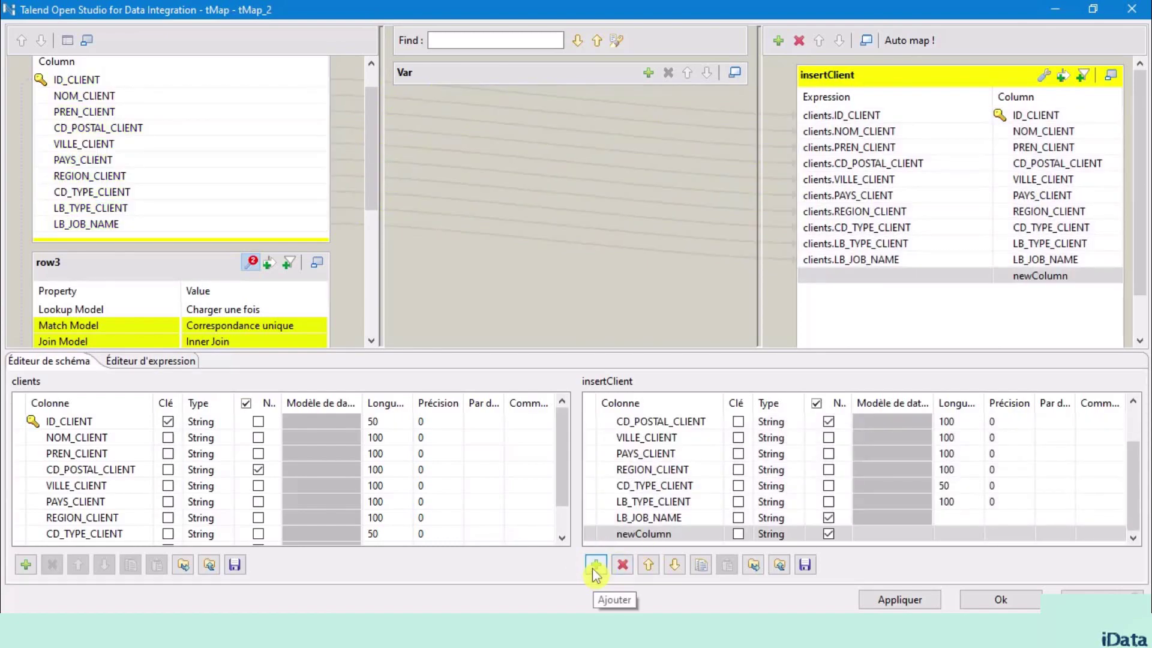
left_click(645, 533)
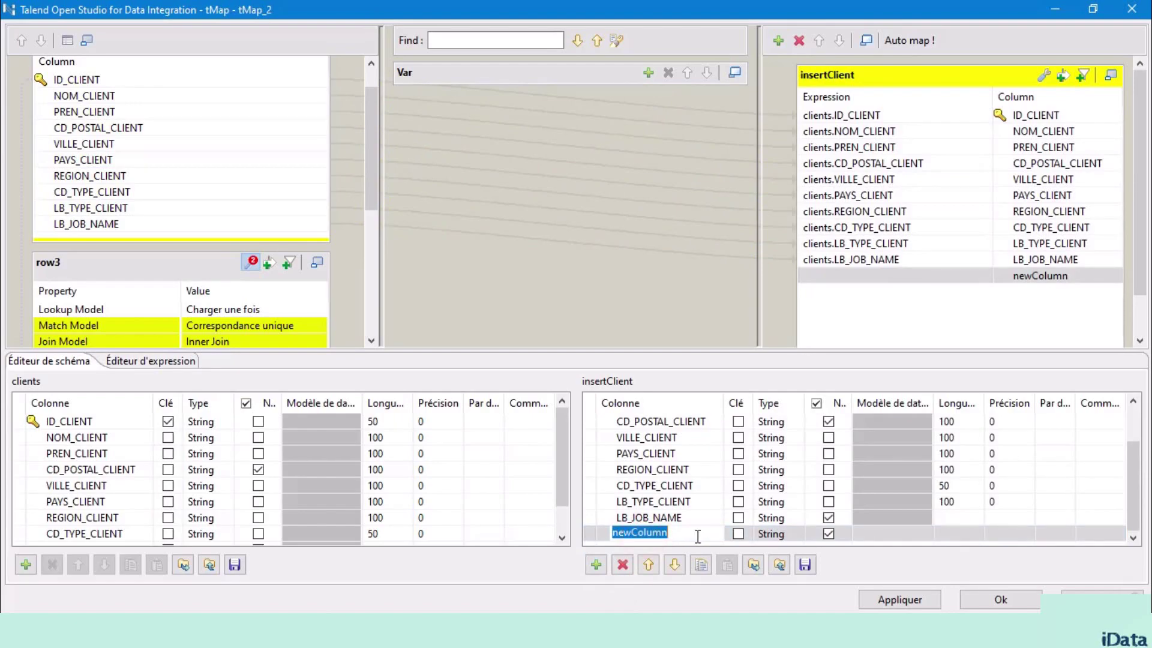
type("DT")
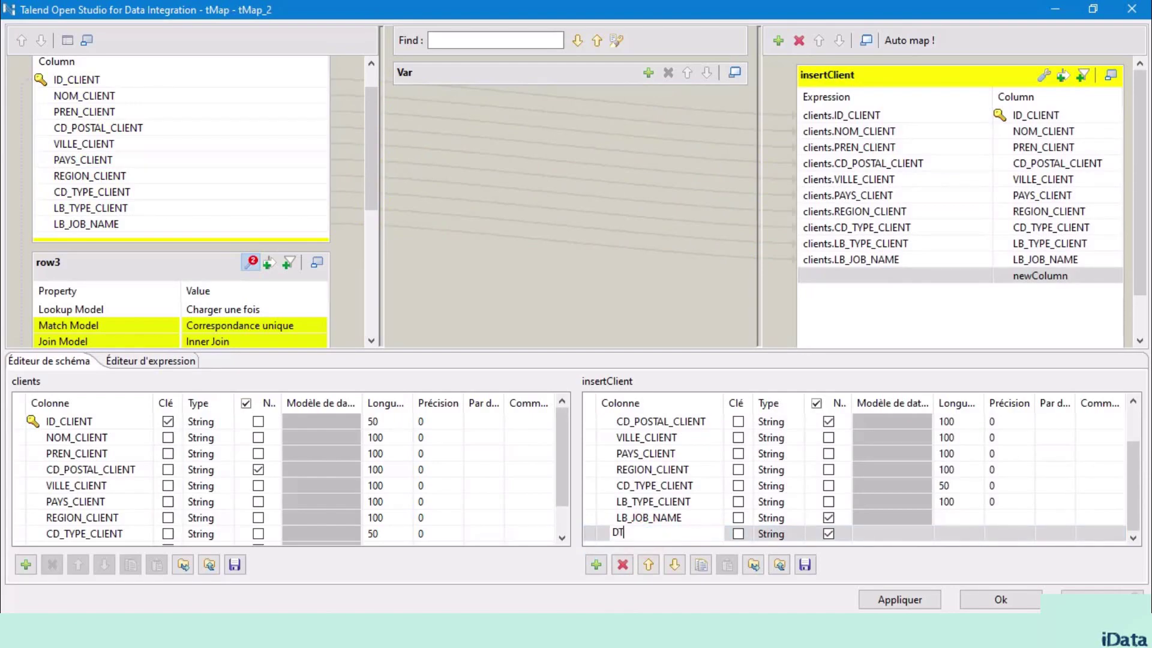
type("_INSERTION")
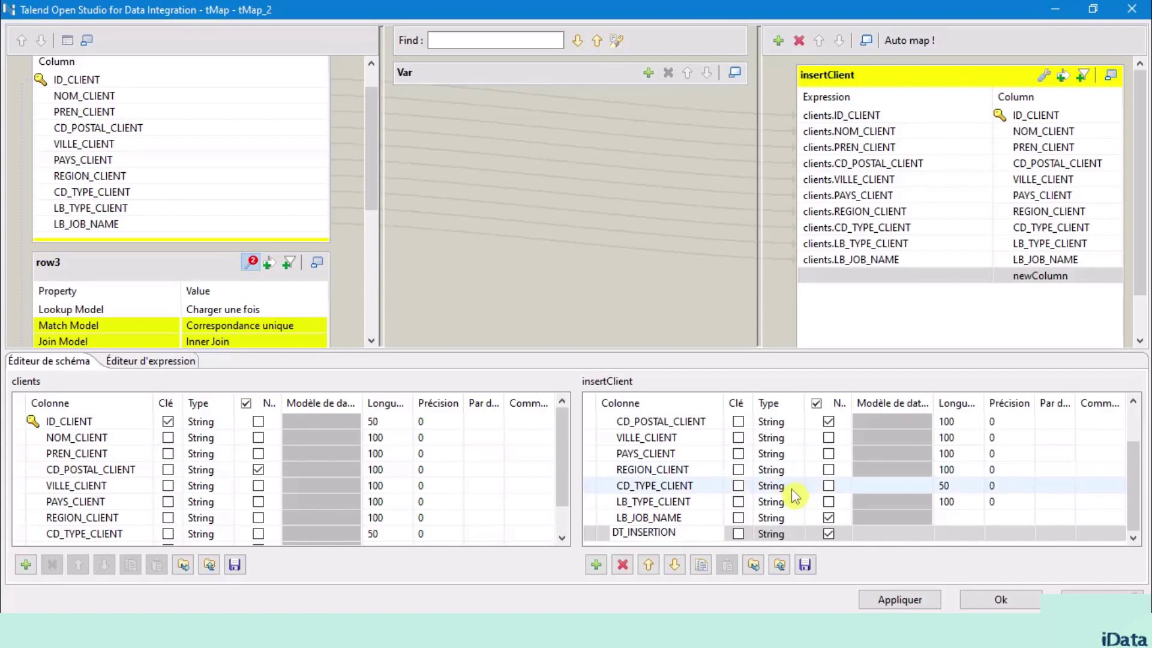
left_click(778, 536)
left_click(777, 540)
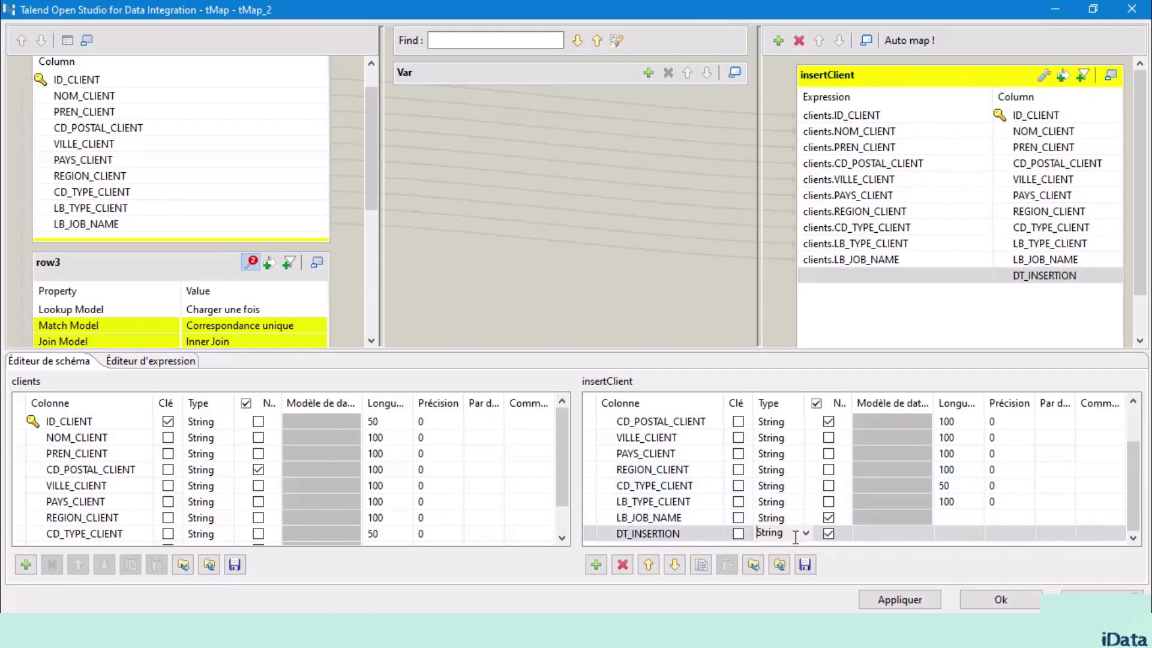
left_click(805, 534)
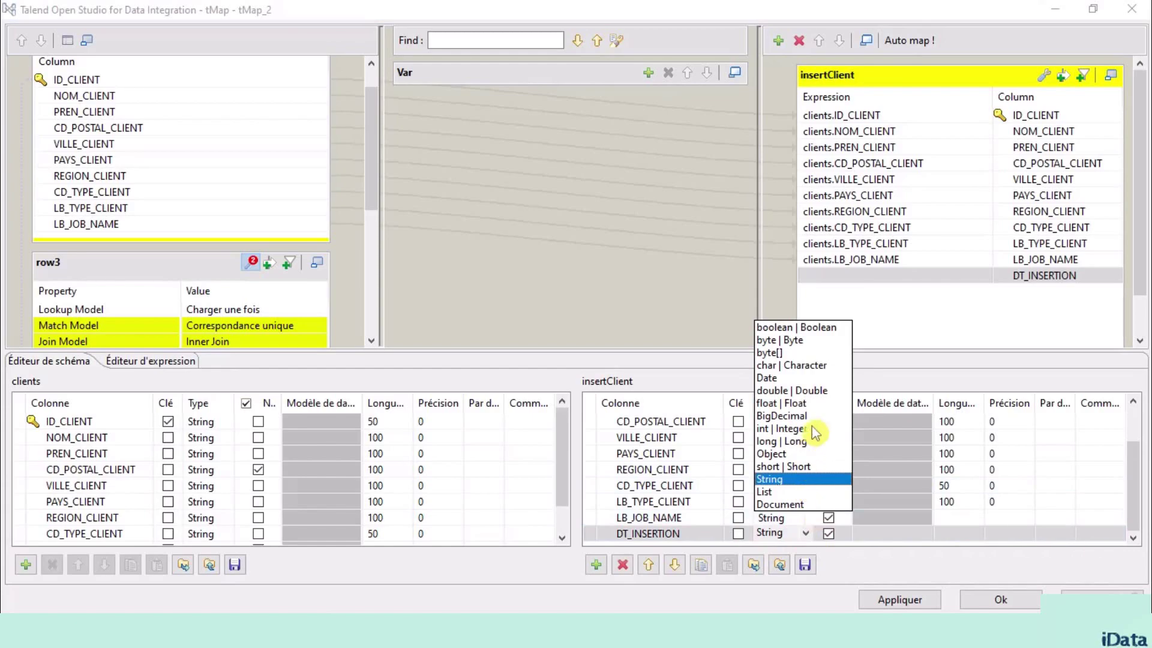
left_click(804, 377)
Step: Set the date pattern of DT_INSERTION in insertClient to "dd-MM-yyyy HH:mm:ss"
left_click(895, 534)
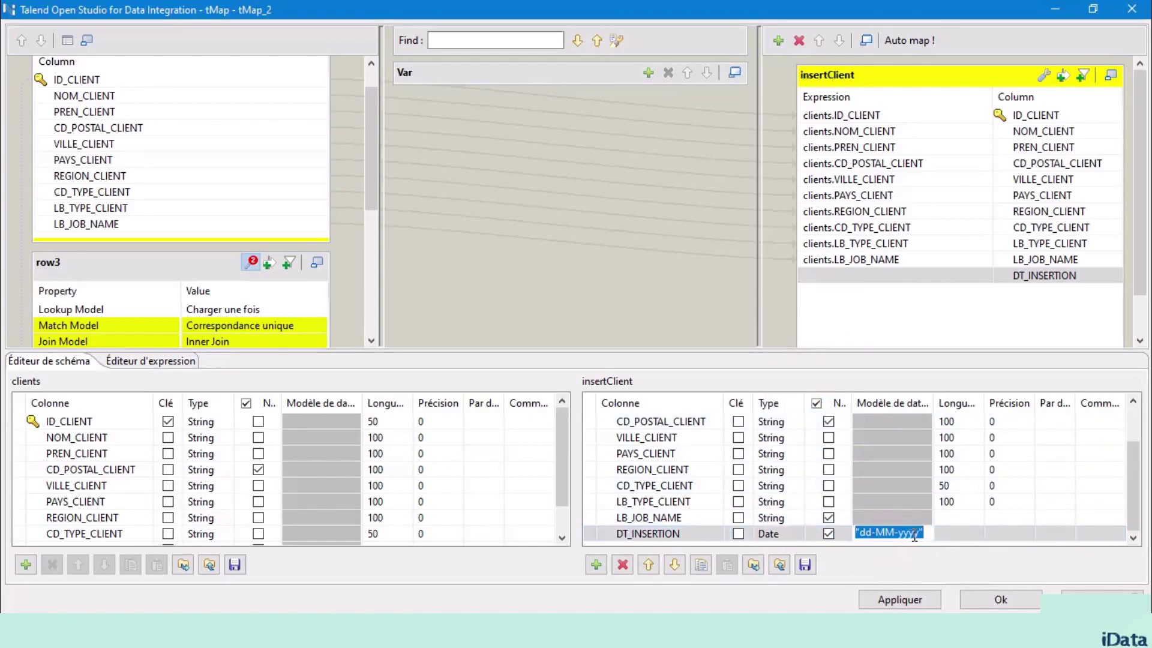
left_click(912, 532)
left_click(915, 535)
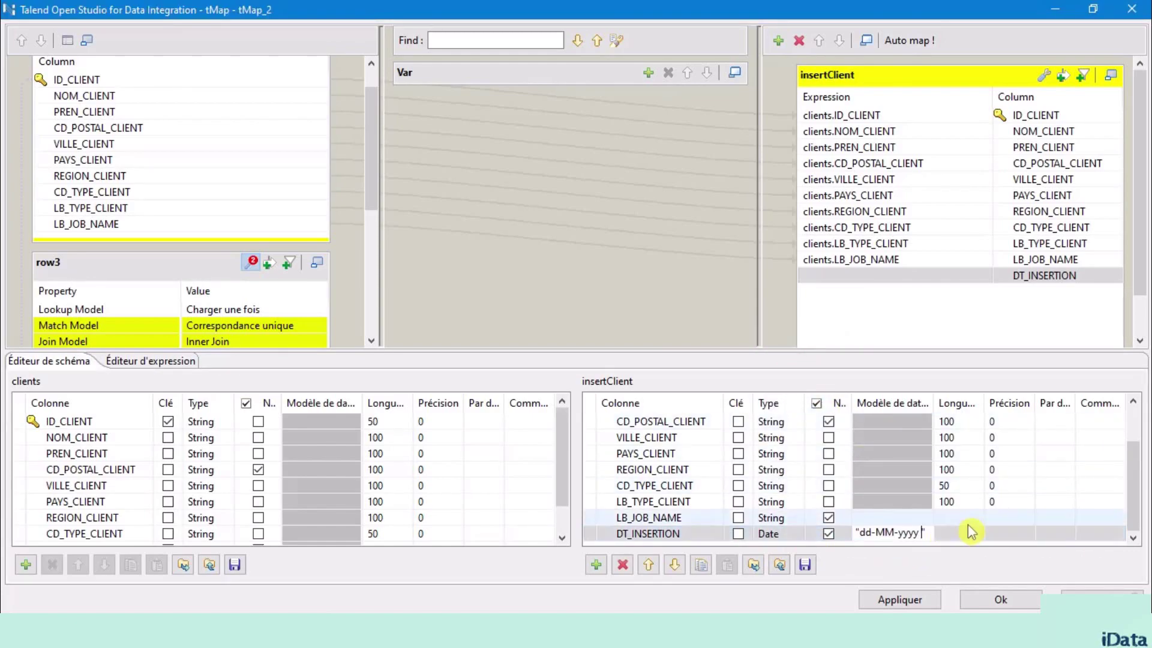
type("HH:m")
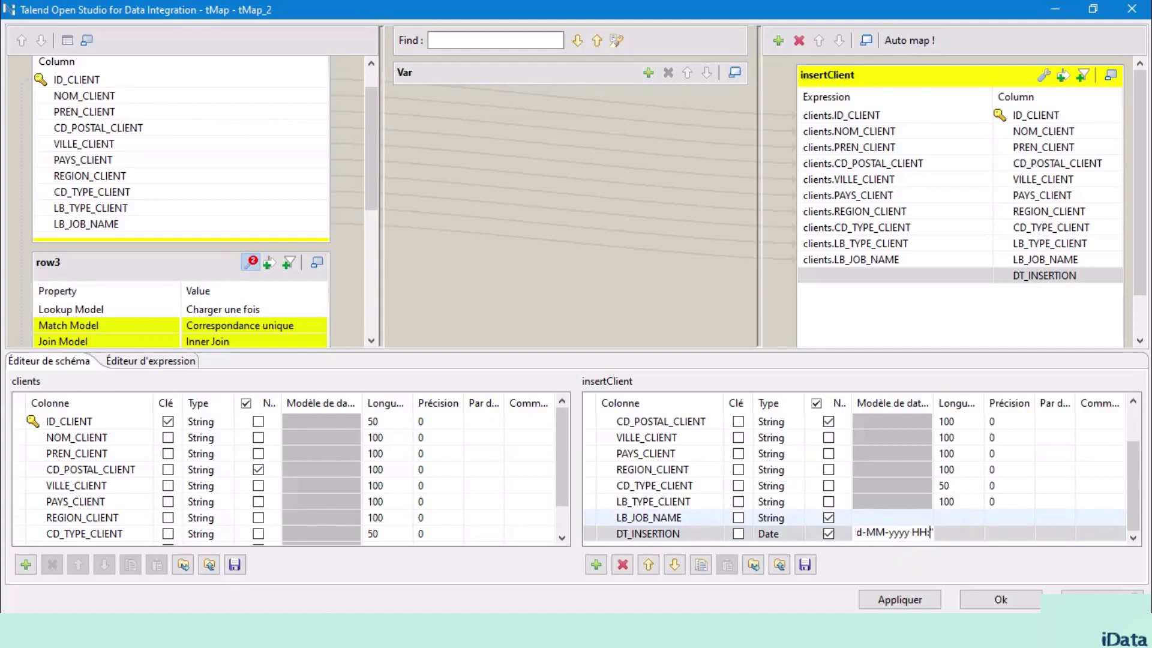
type("m:ss")
left_click(979, 516)
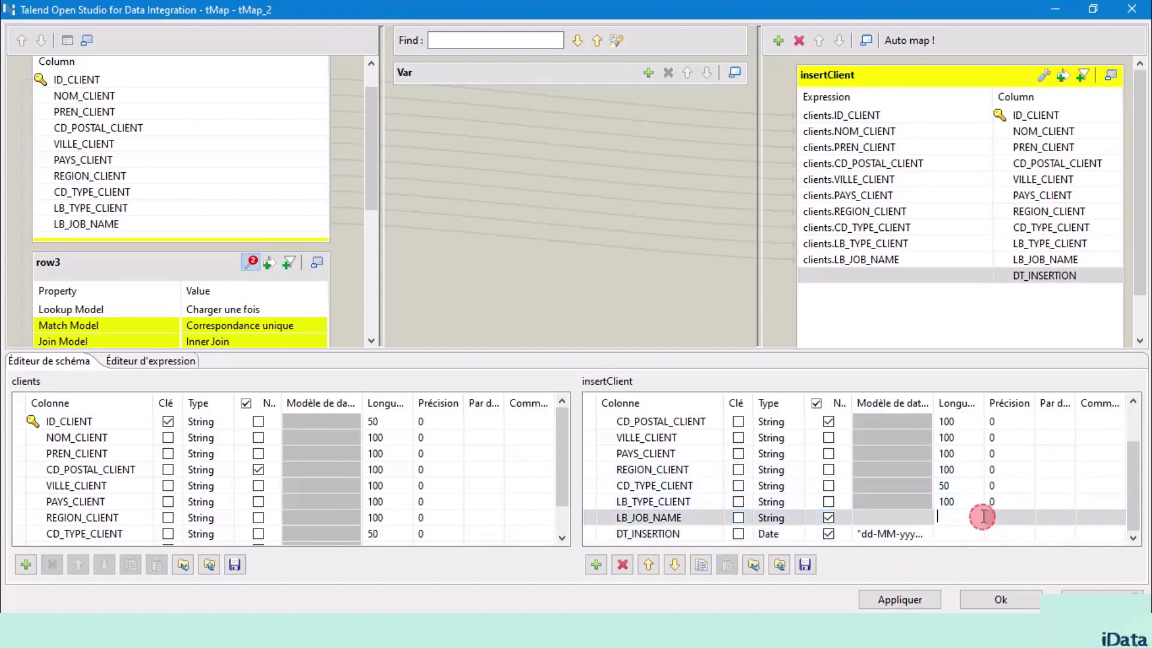
Step: Add a column named BL_LIGNE_ACTIVE with type Integer to the insertClient output schema
left_click(595, 569)
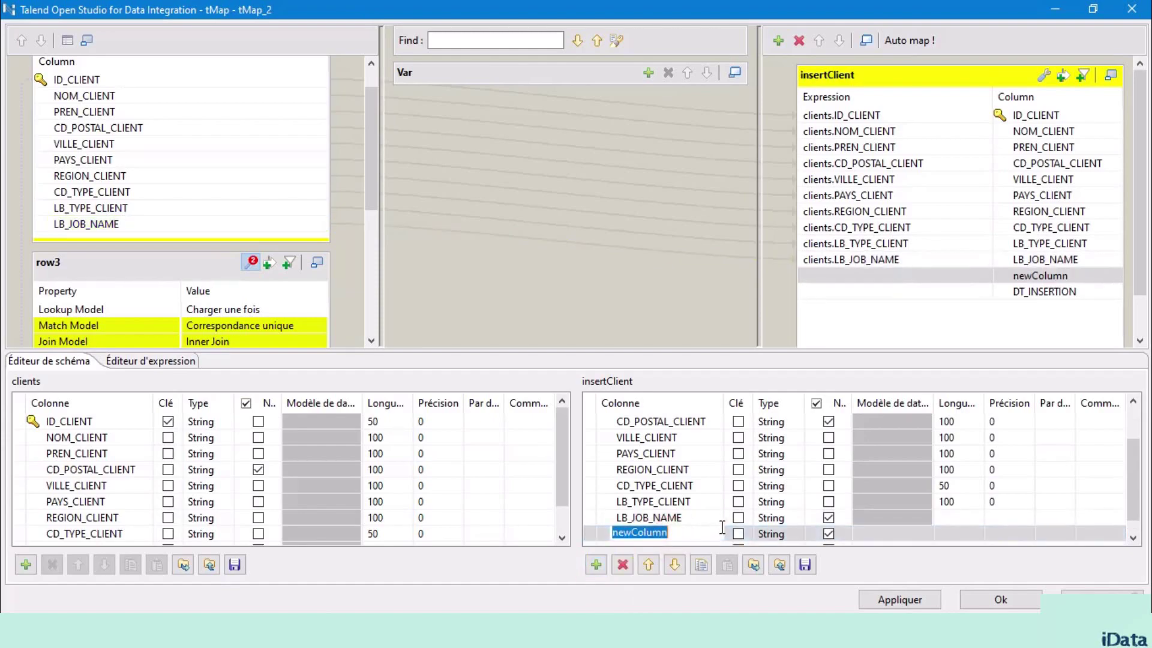
type("BL")
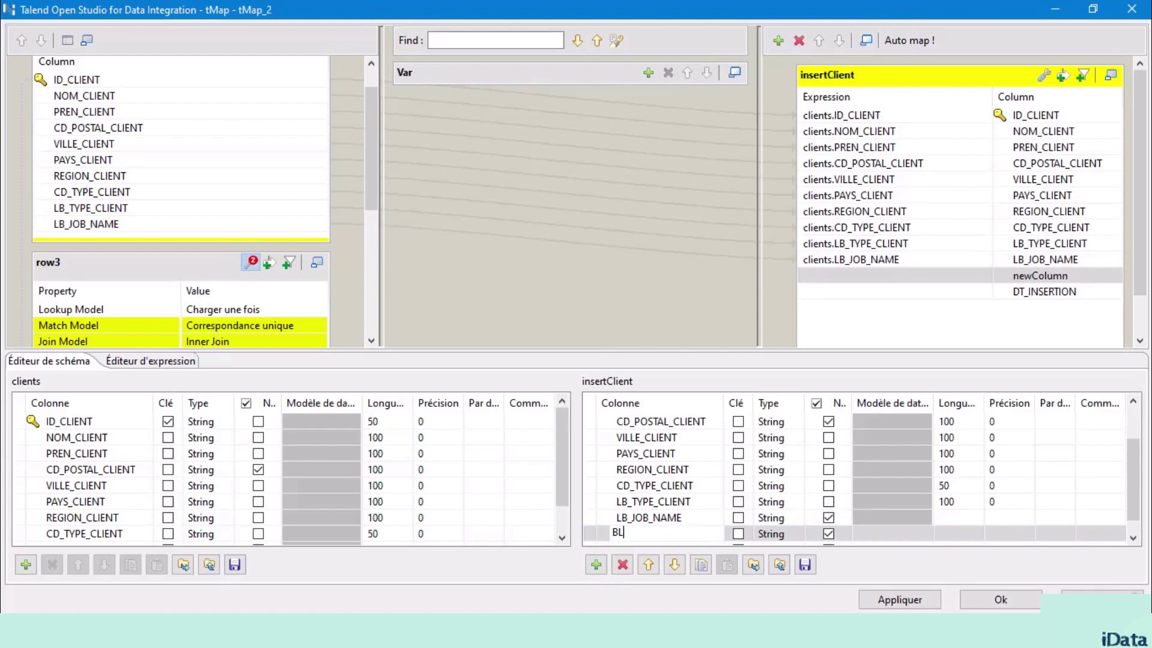
type("_LIGNE_ACTIVE")
left_click(782, 521)
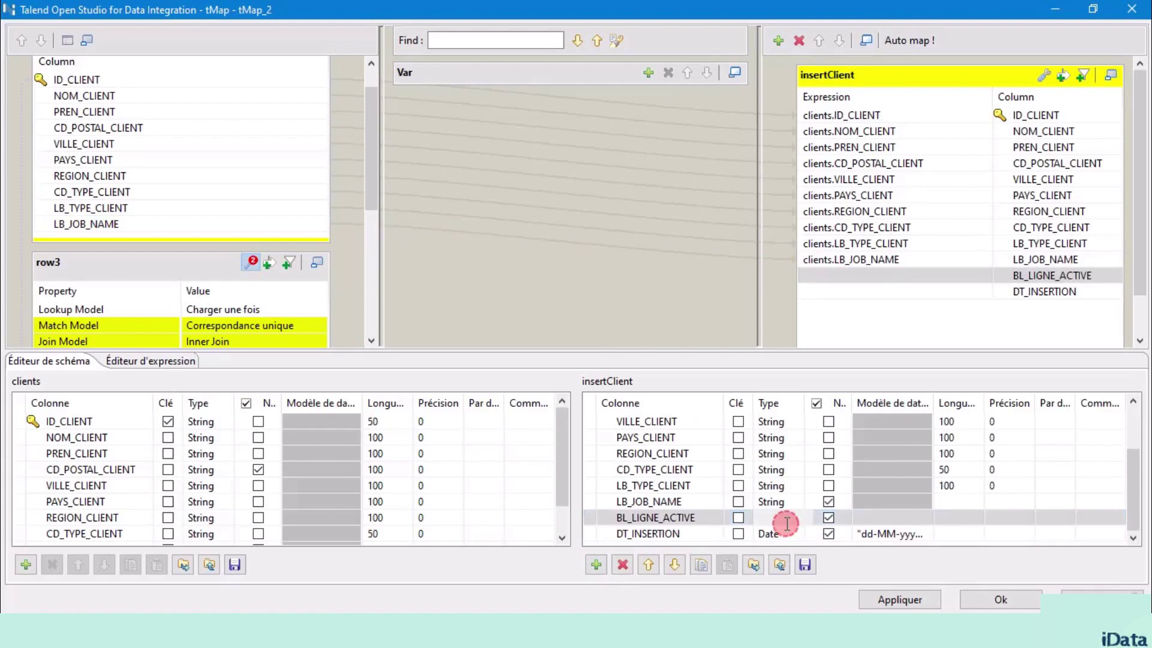
left_click(807, 522)
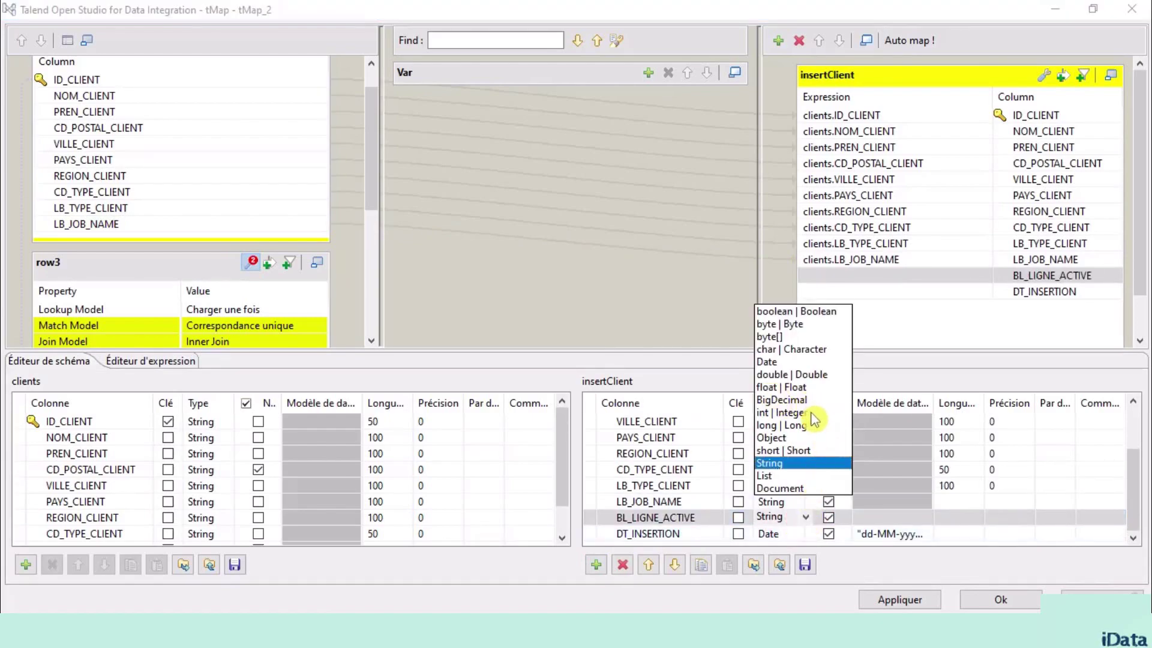
left_click(804, 413)
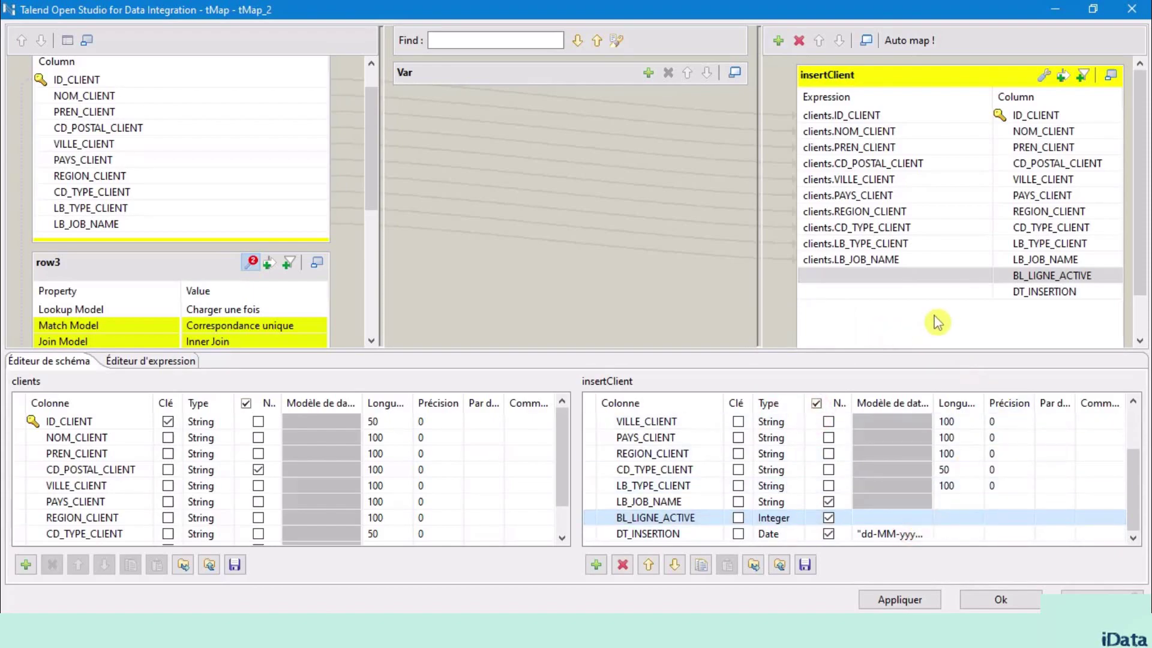
Step: In insertClient, set the BL_LIGNE_ACTIVE expression to 1 and the DT_INSERTION expression to TalendDate.getCurrentDate()
left_click(893, 261)
left_click(884, 276)
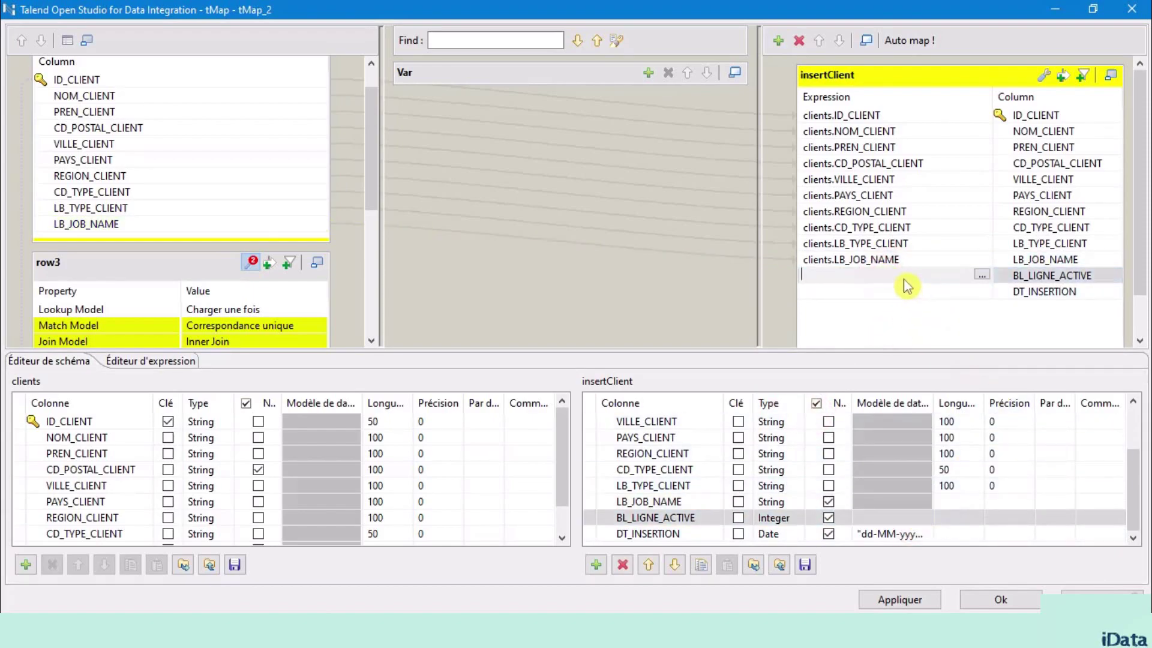
type("1")
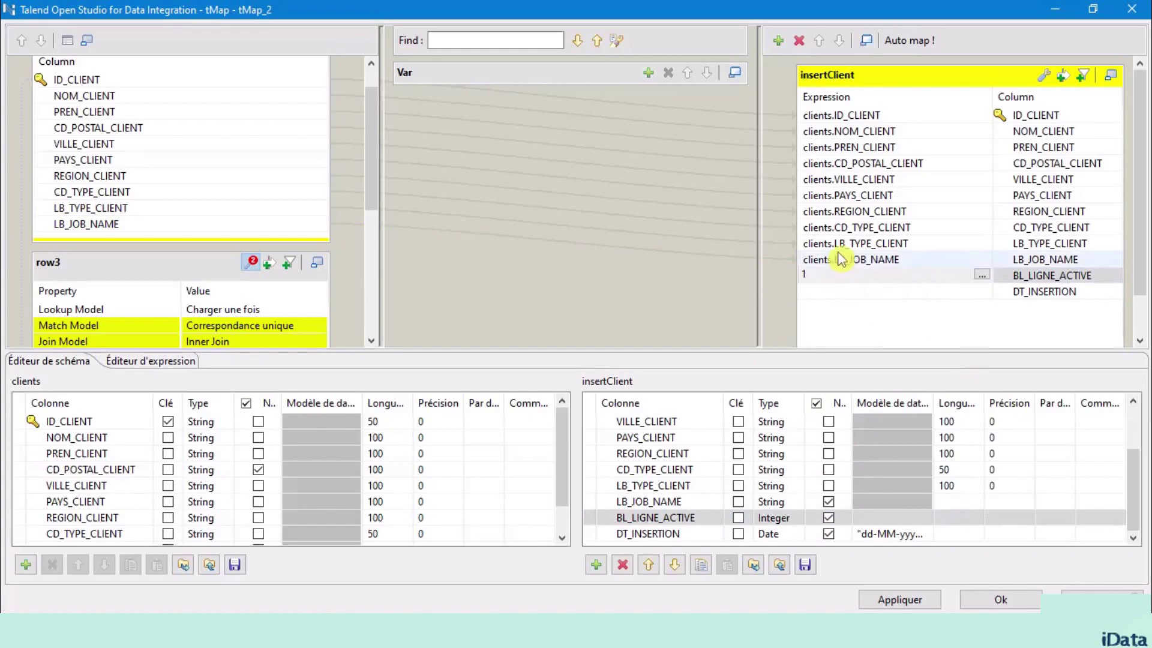
left_click(839, 291)
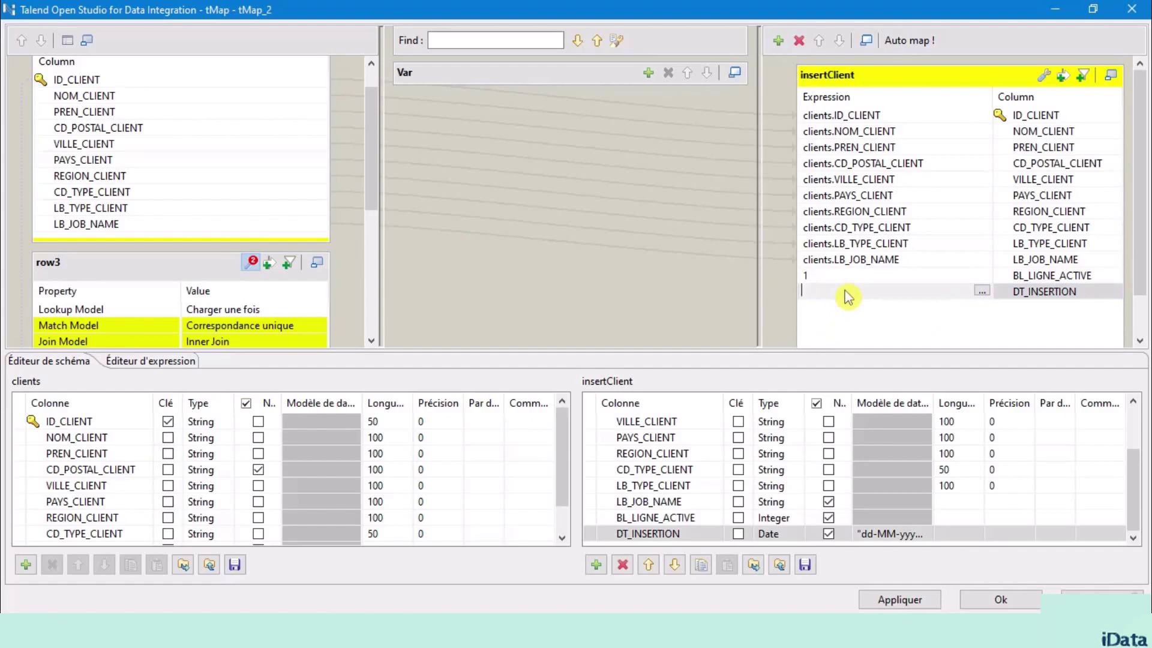
type("TalendDate.getCurrentDate()")
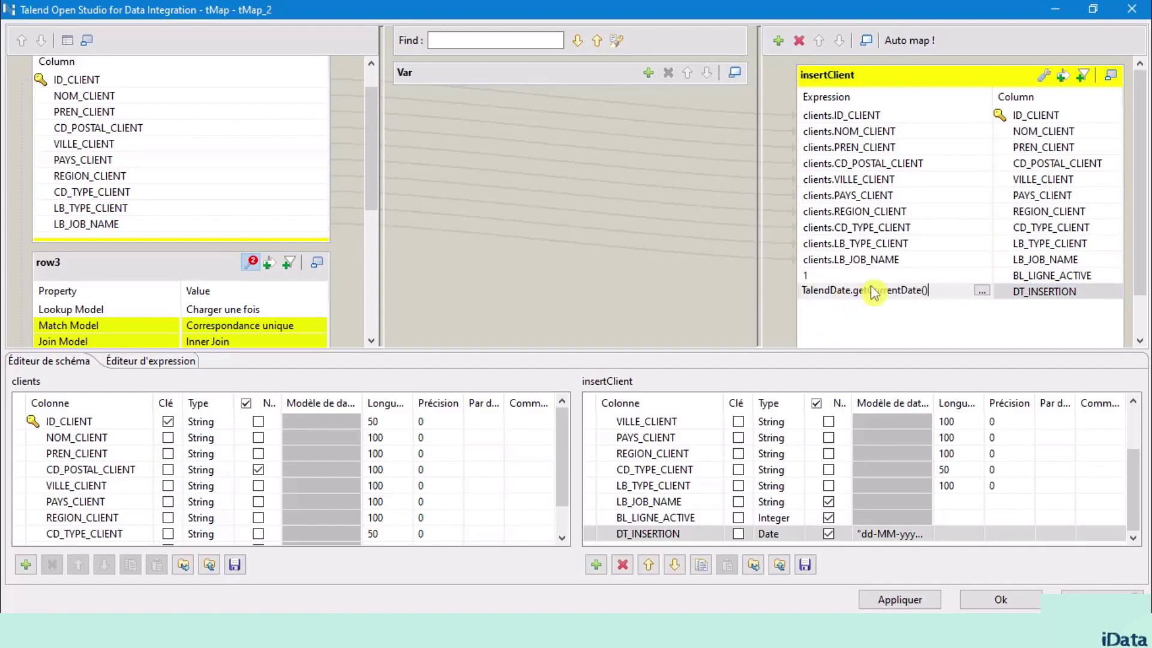
left_click(823, 101)
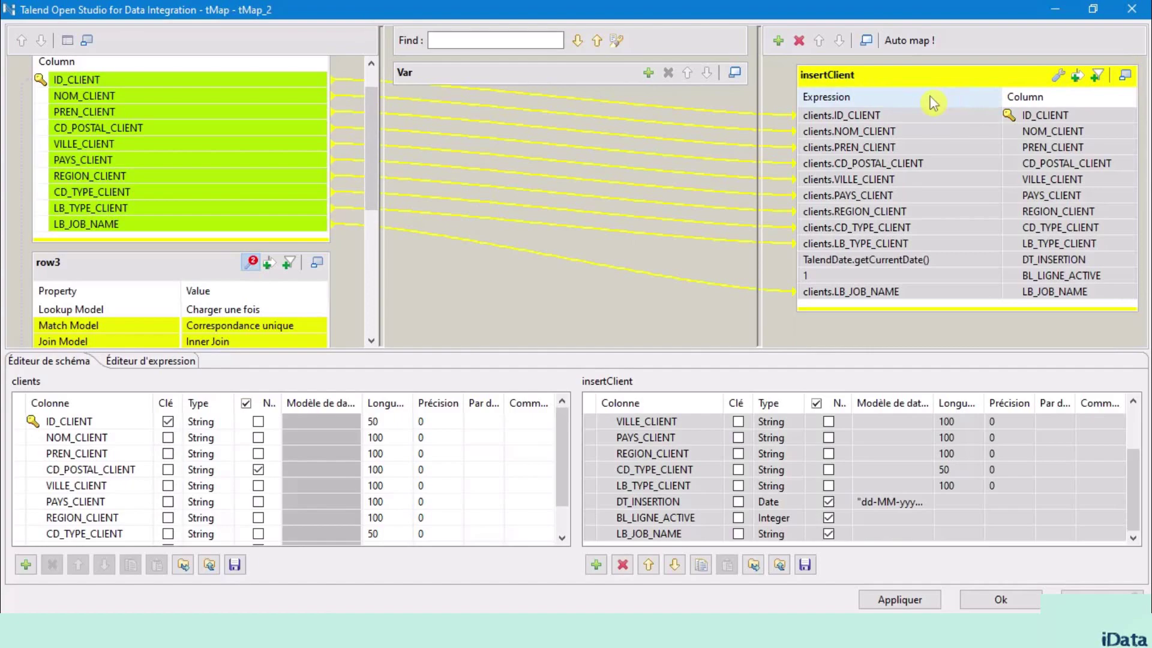
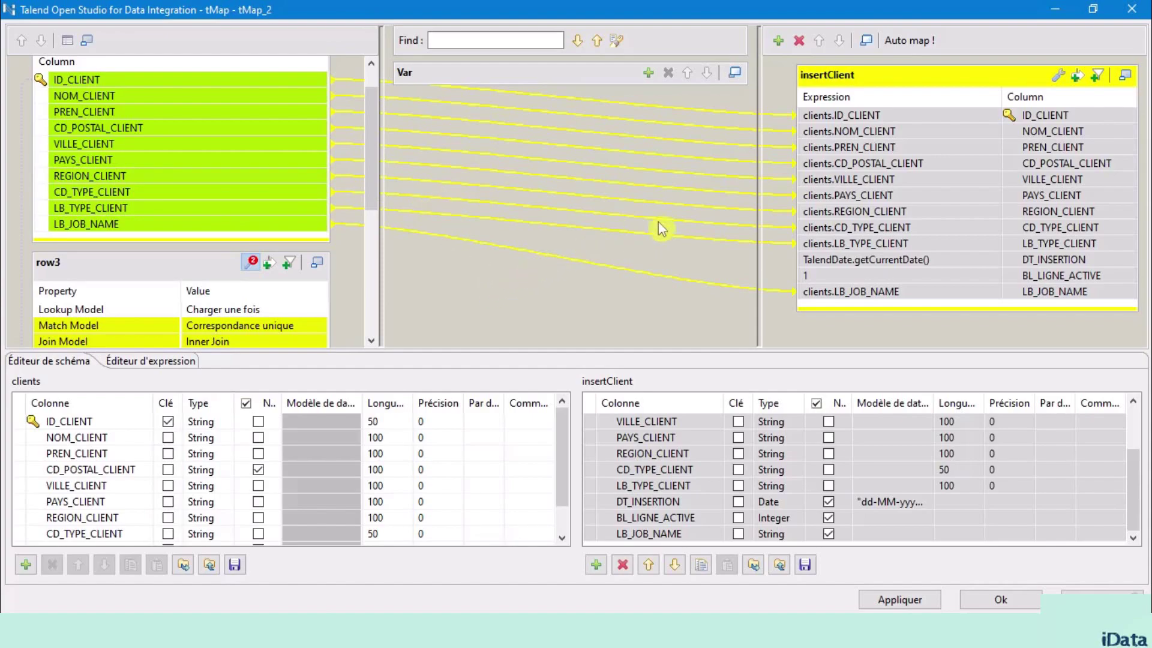
Step: Collapse the insertClient table and add a second output table named updateBICurrent
left_click(1126, 75)
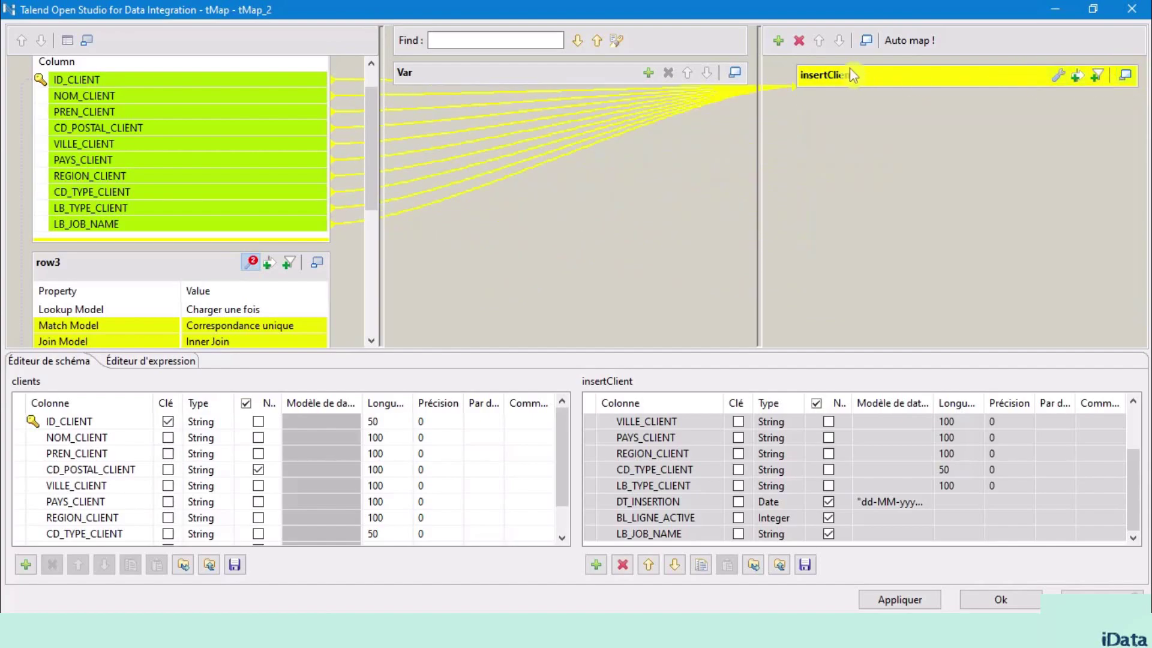
left_click(778, 40)
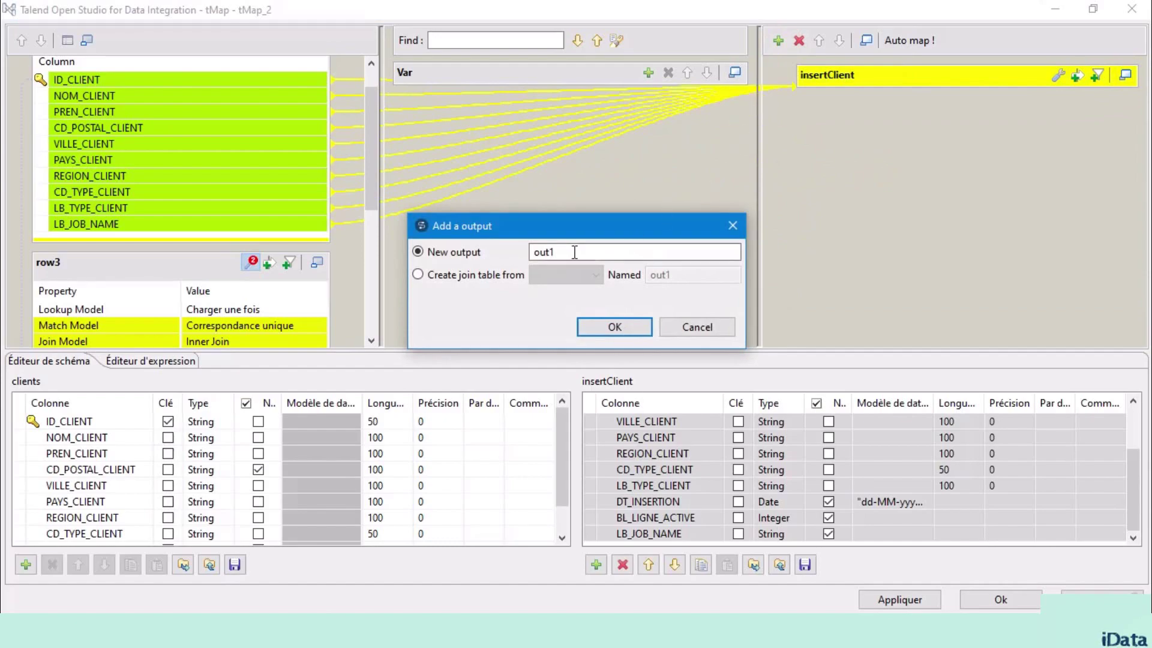
double_click(679, 251)
type("updateBICurrent")
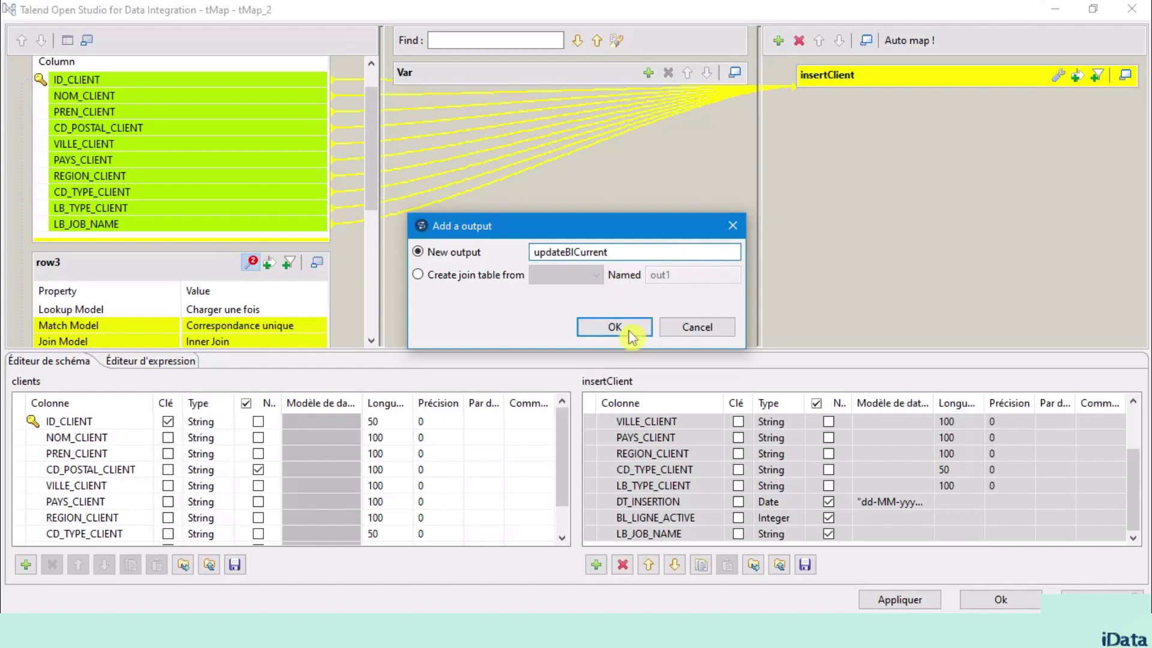
left_click(627, 331)
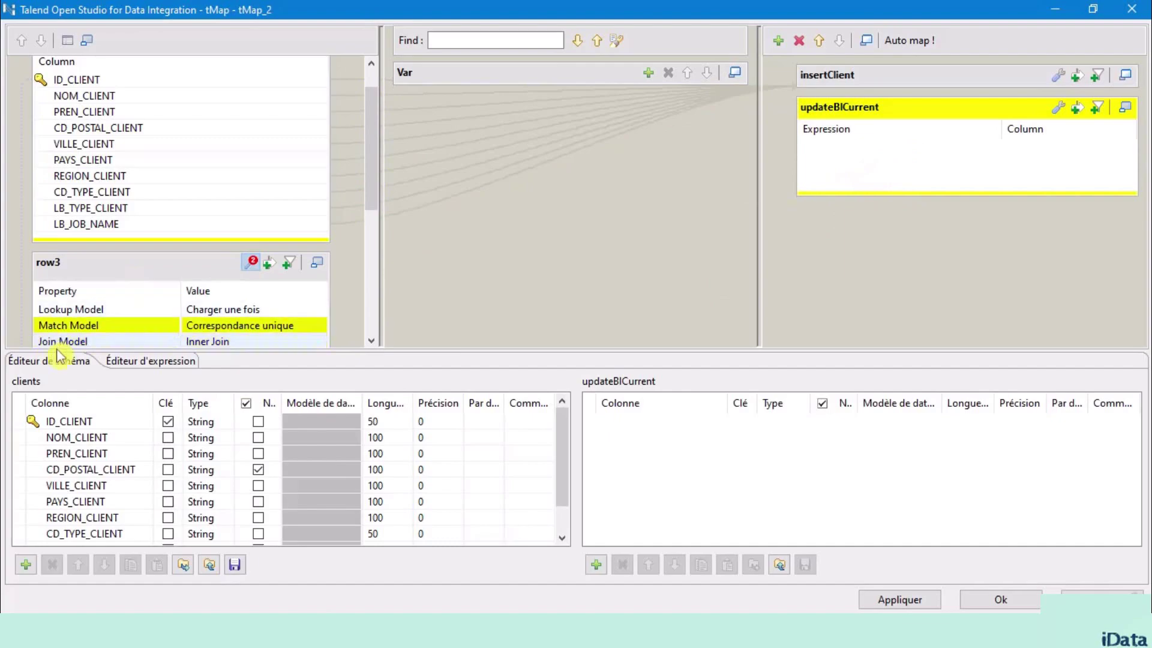
Step: Map the row3 columns ID_DIM_CLIENT, DT_MISE_A_JOUR and BL_LIGNE_ACTIVE into the updateBICurrent output table
scroll(351, 280, "down", 3)
left_click(297, 305)
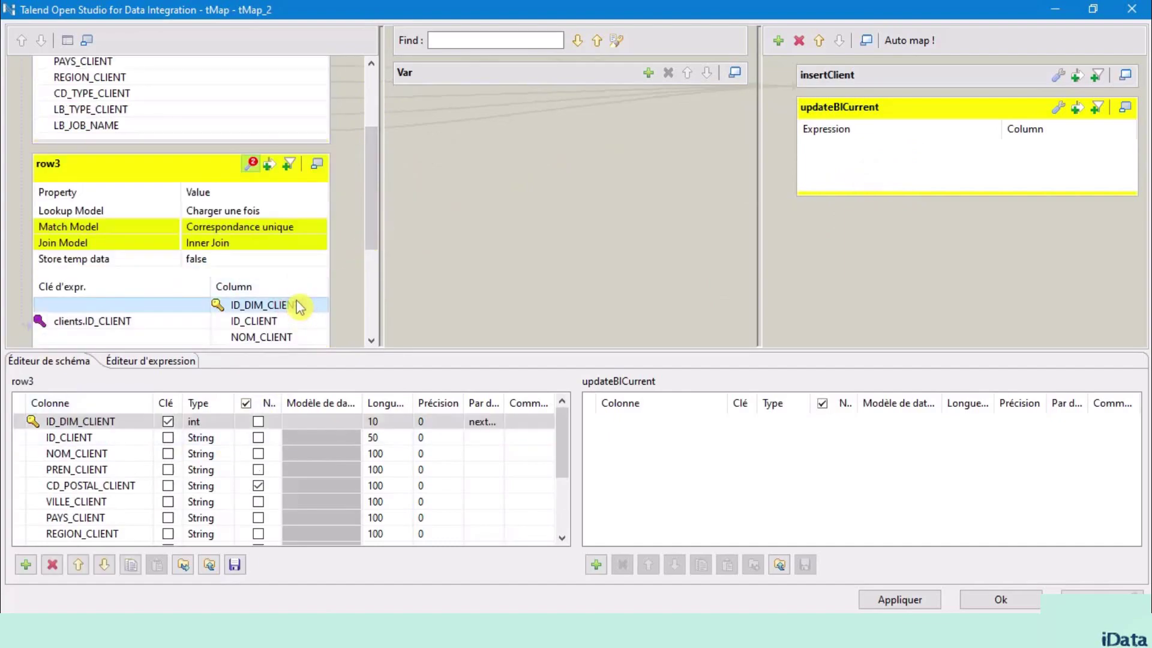
left_click_drag(297, 305, 933, 161)
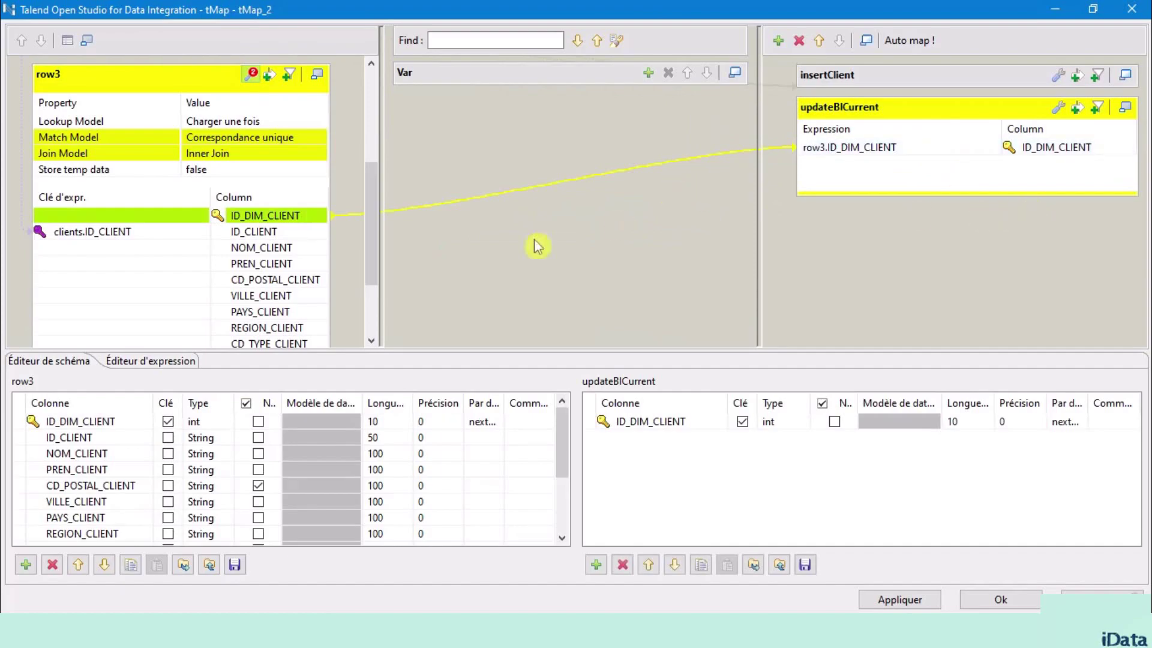
left_click_drag(373, 222, 381, 282)
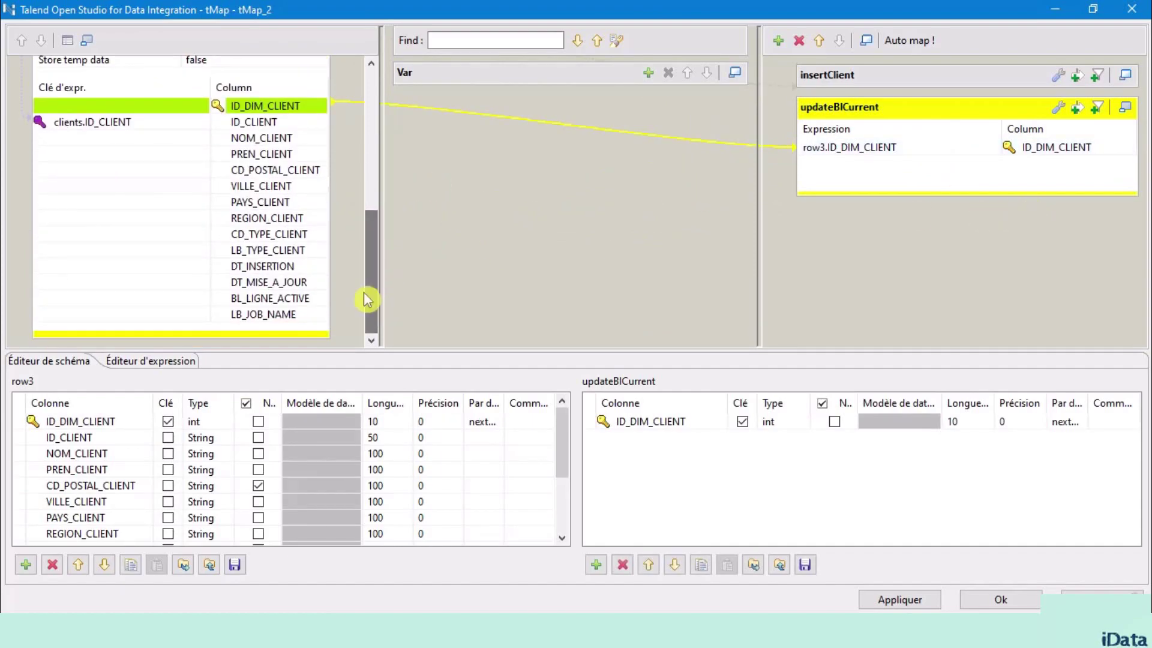
left_click_drag(293, 286, 931, 175)
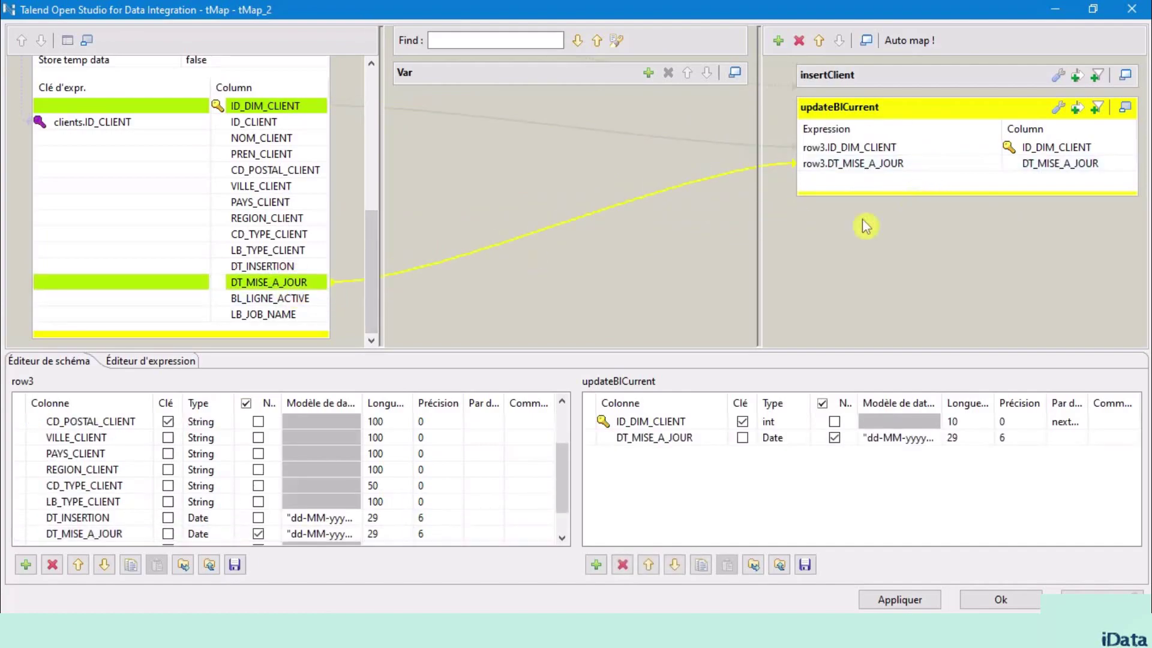
left_click_drag(290, 303, 887, 226)
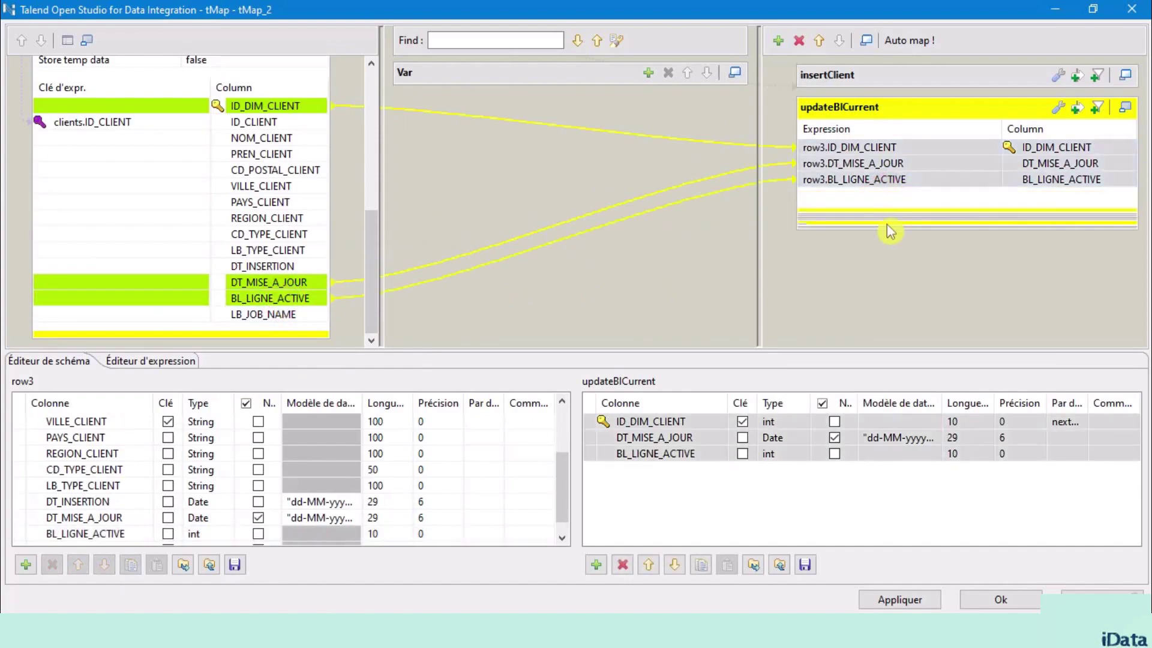
Step: In updateBICurrent, set the BL_LIGNE_ACTIVE expression to 0 and the DT_MISE_A_JOUR expression to TalendDate.getCurrentDate()
left_click(906, 180)
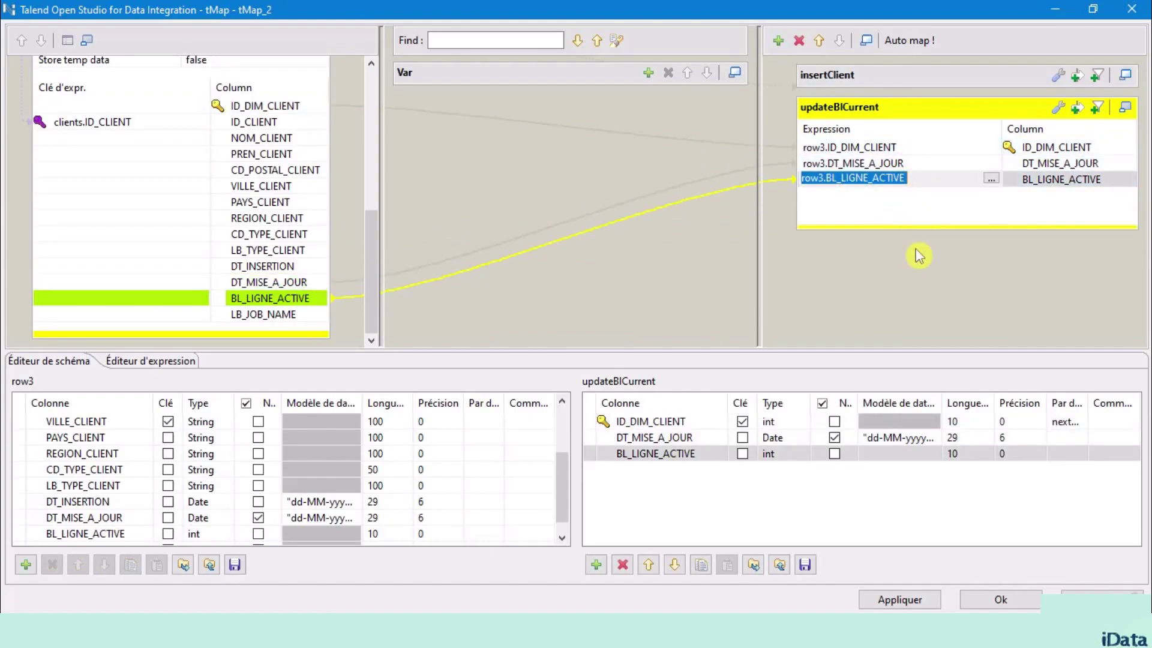
key("BackSpace")
type("0")
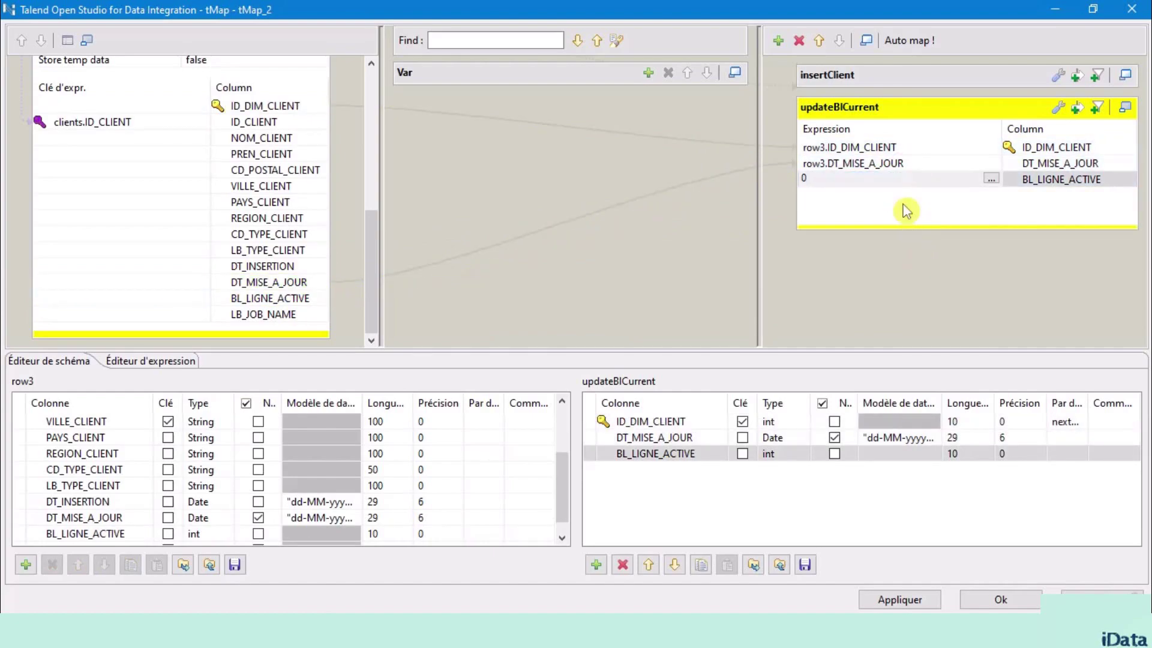
left_click(898, 166)
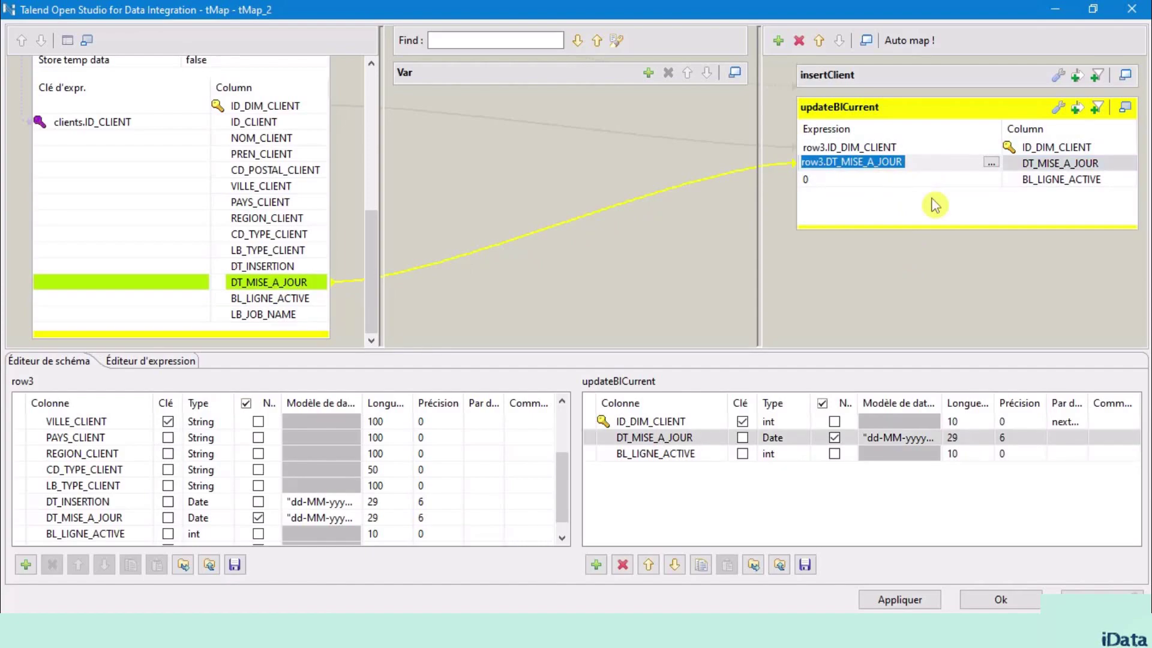
type("TalendDate.getCurrentDate()")
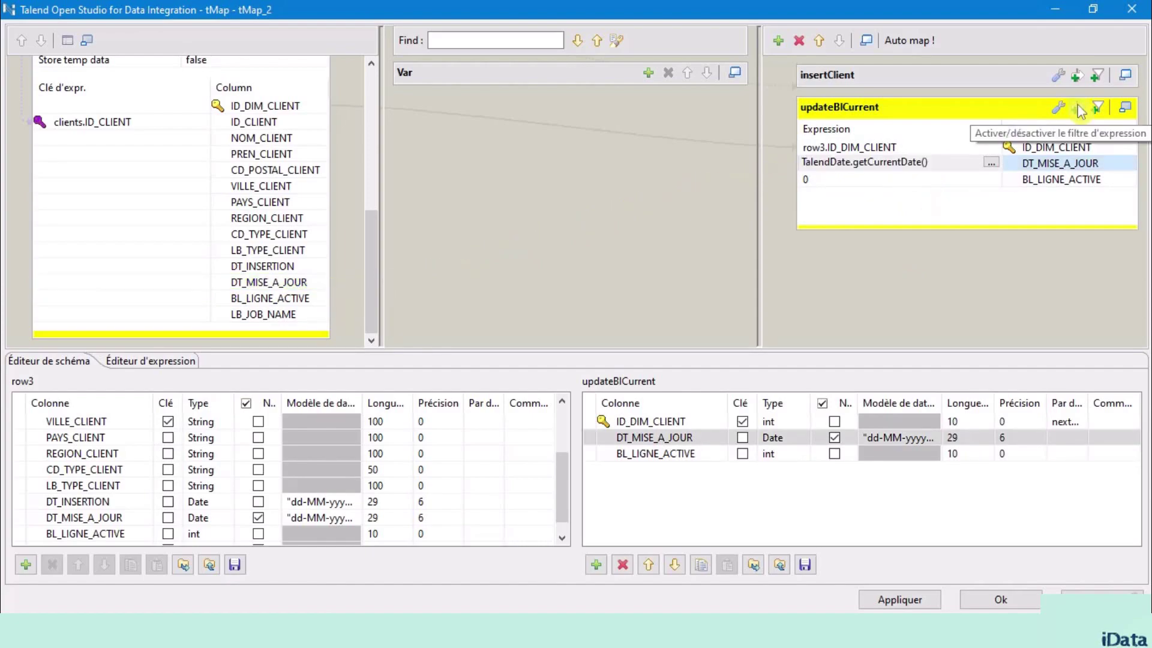
Step: Give updateBICurrent an expression filter joining !clients.X.equals(row3.X) tests with || for X = NOM_CLIENT, PREN_CLIENT, CD_POSTAL_CLIENT, VILLE_CLIENT, PAYS_CLIENT, REGION_CLIENT, CD_TYPE_CLIENT and LB_TYPE_CLIENT
left_click(1077, 106)
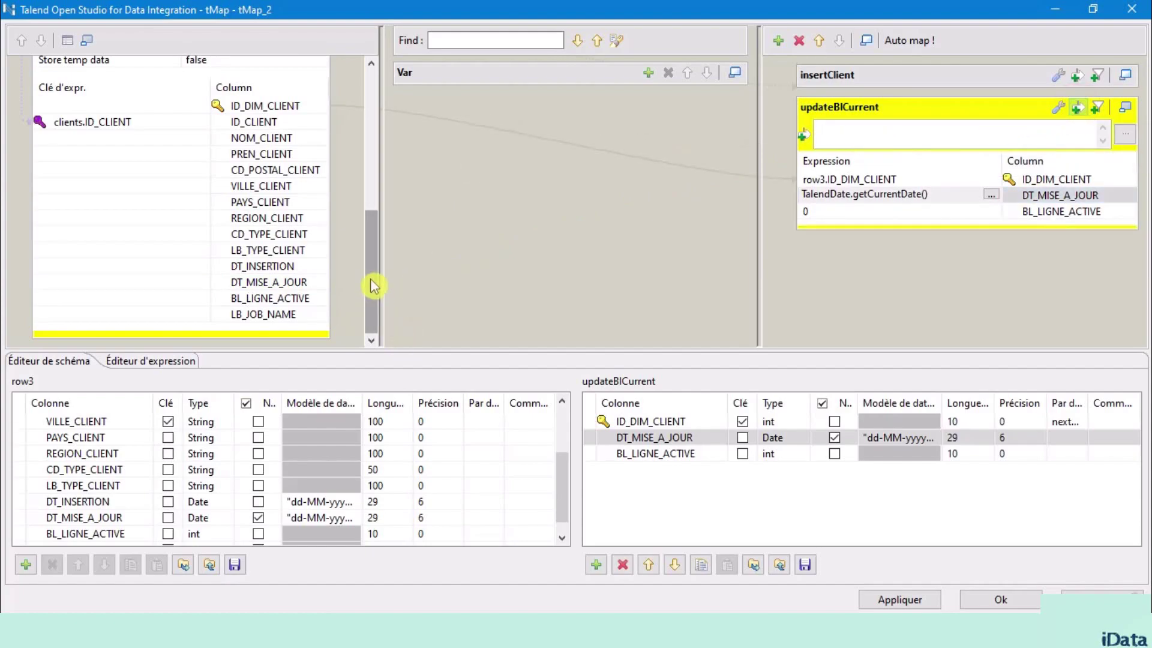
left_click_drag(372, 282, 394, 108)
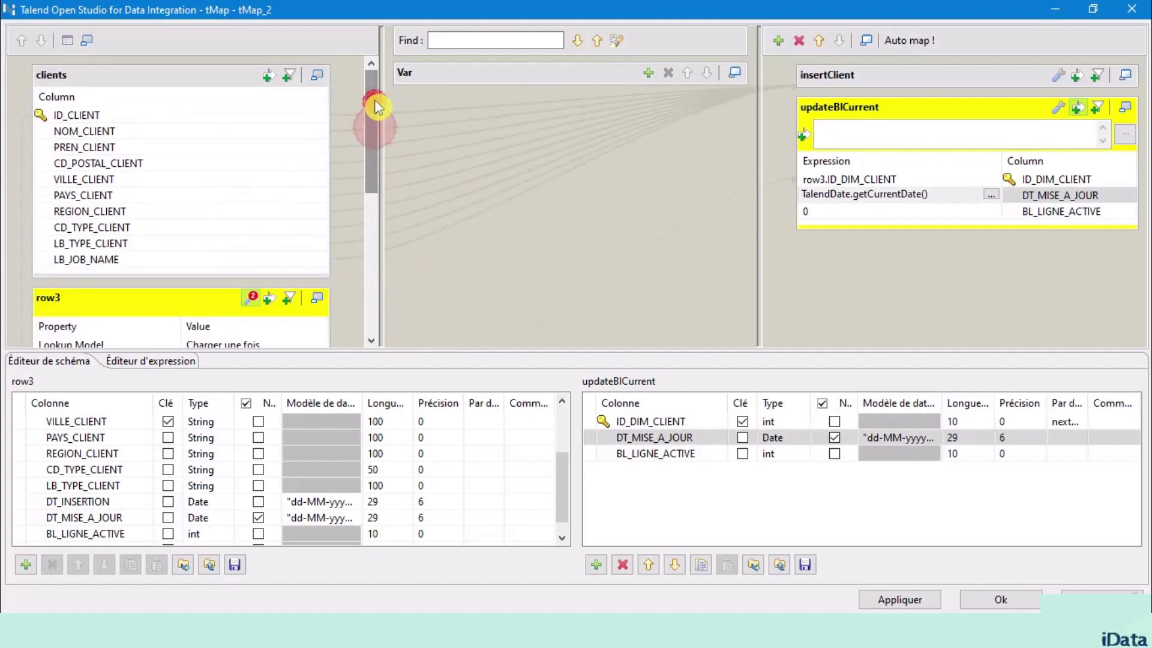
scroll(267, 329, "down", 5)
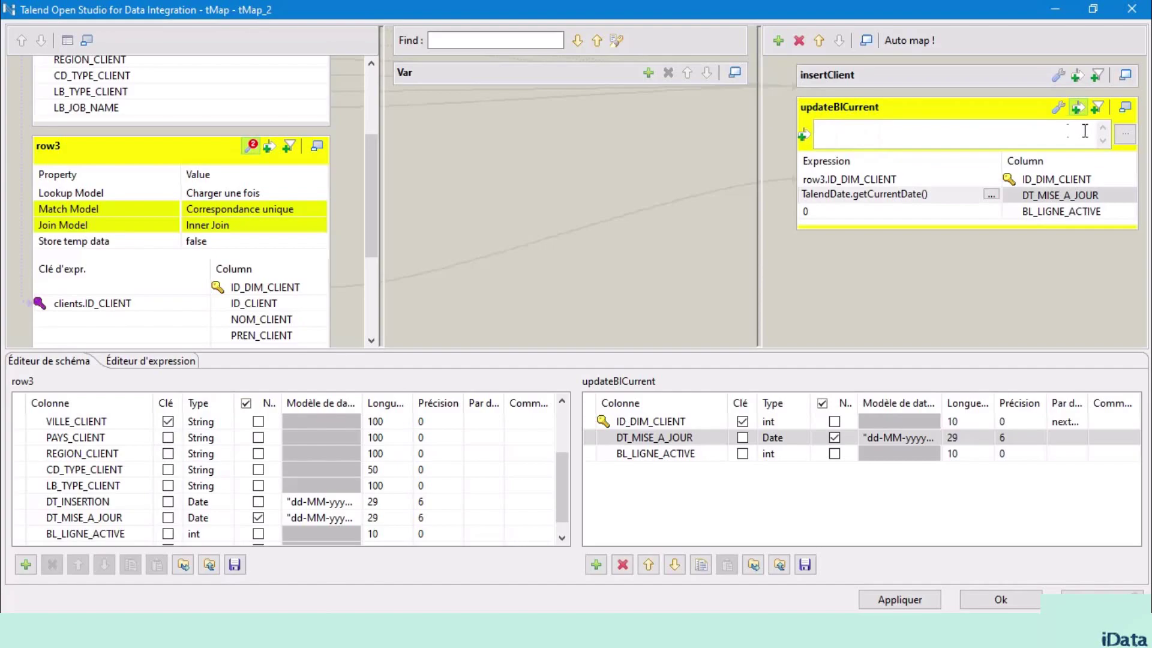
left_click(1130, 138)
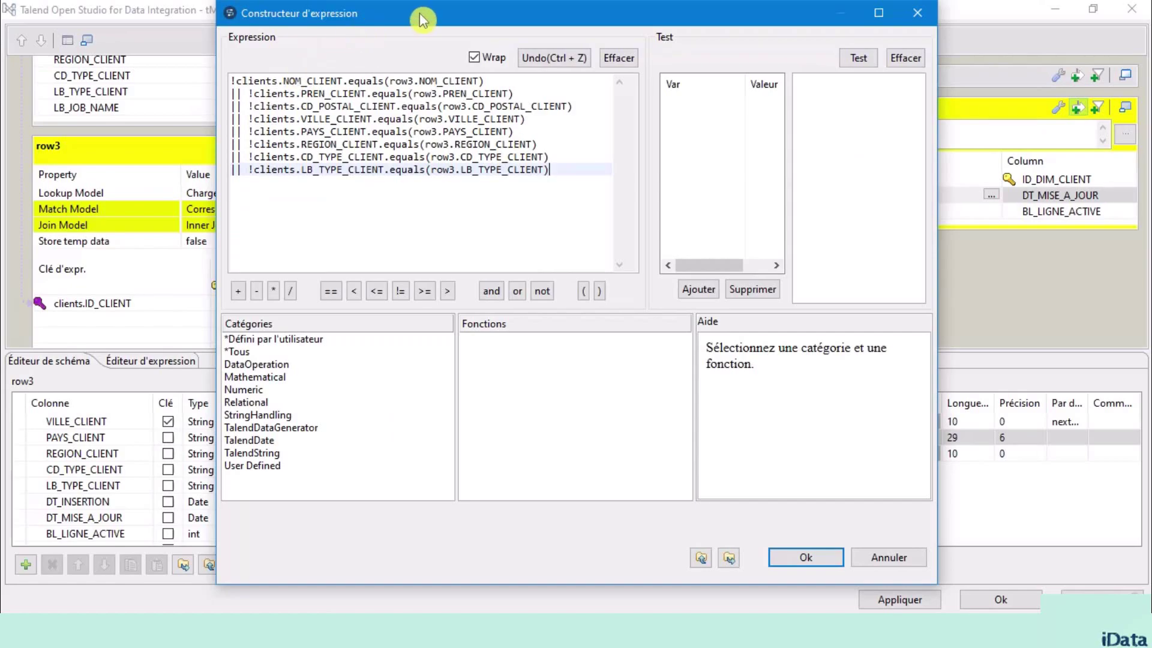
left_click_drag(420, 13, 470, 15)
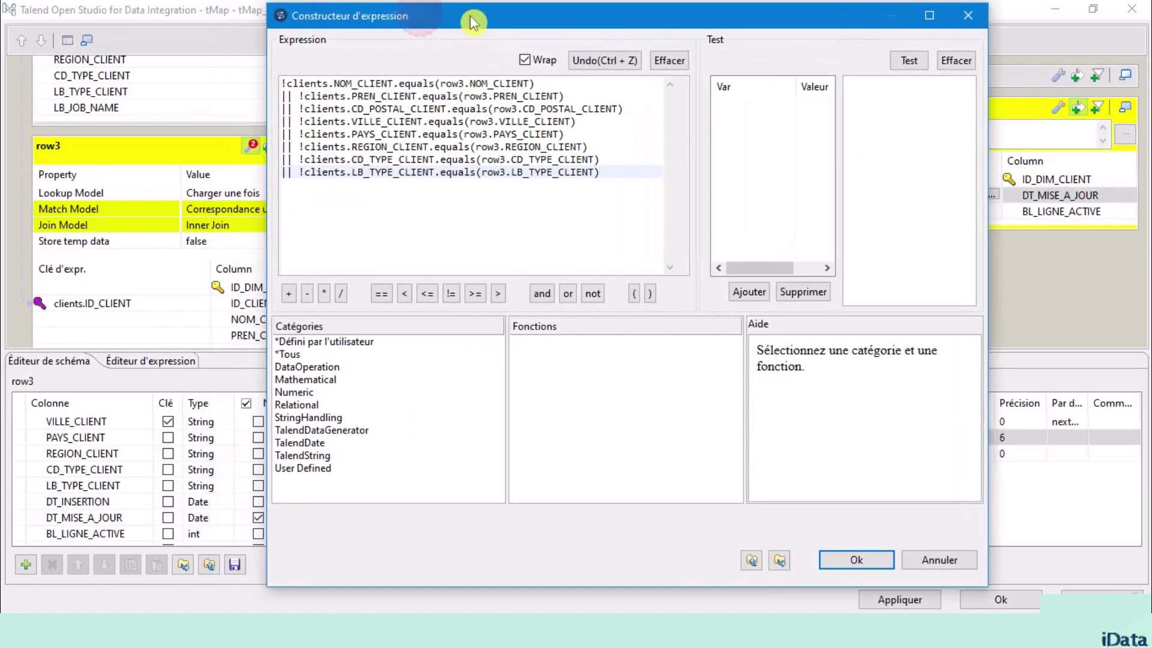
Step: Check the clients-to-row3 comparison of each column in the filter expression and accept the expression for updateBICurrent
double_click(308, 84)
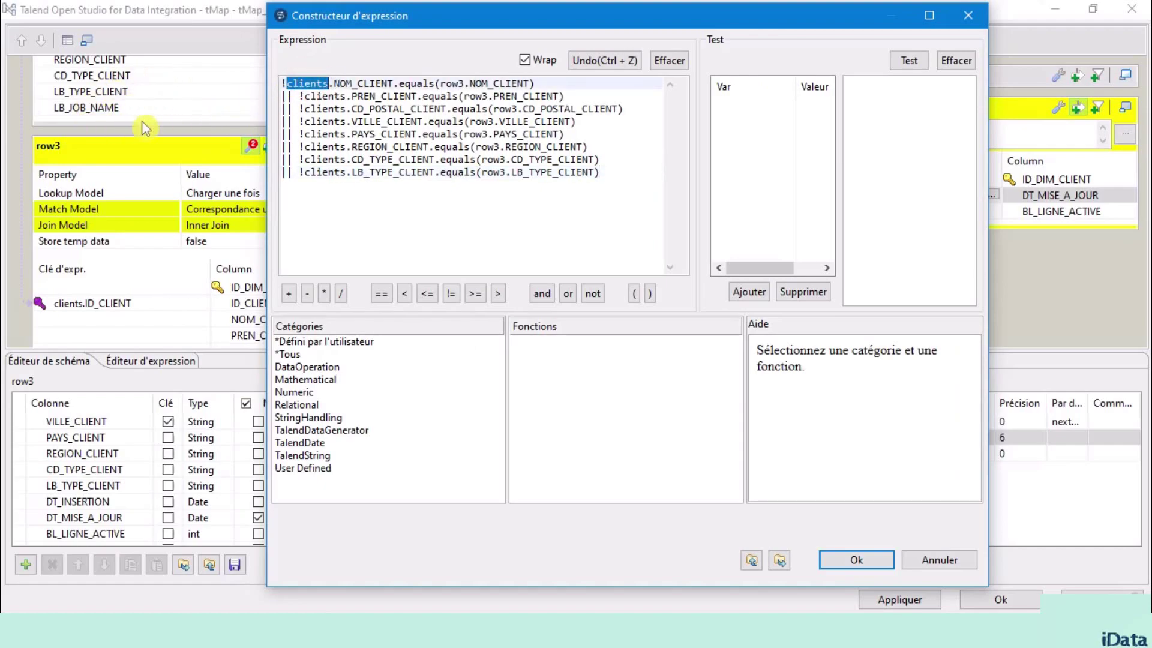
double_click(451, 83)
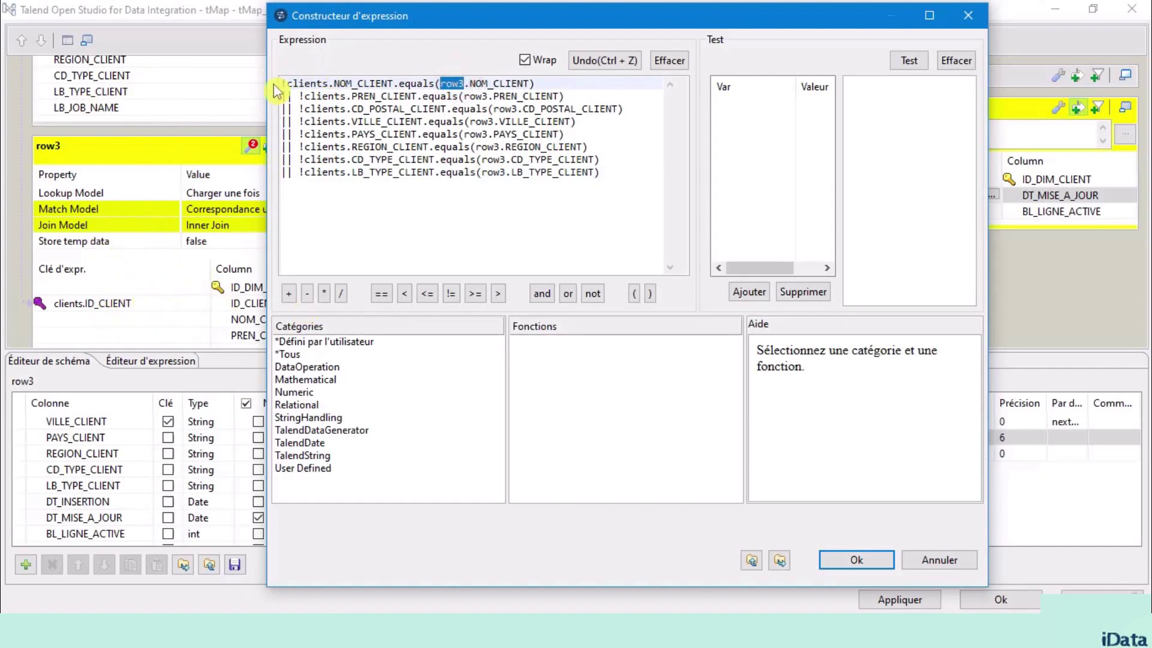
double_click(294, 84)
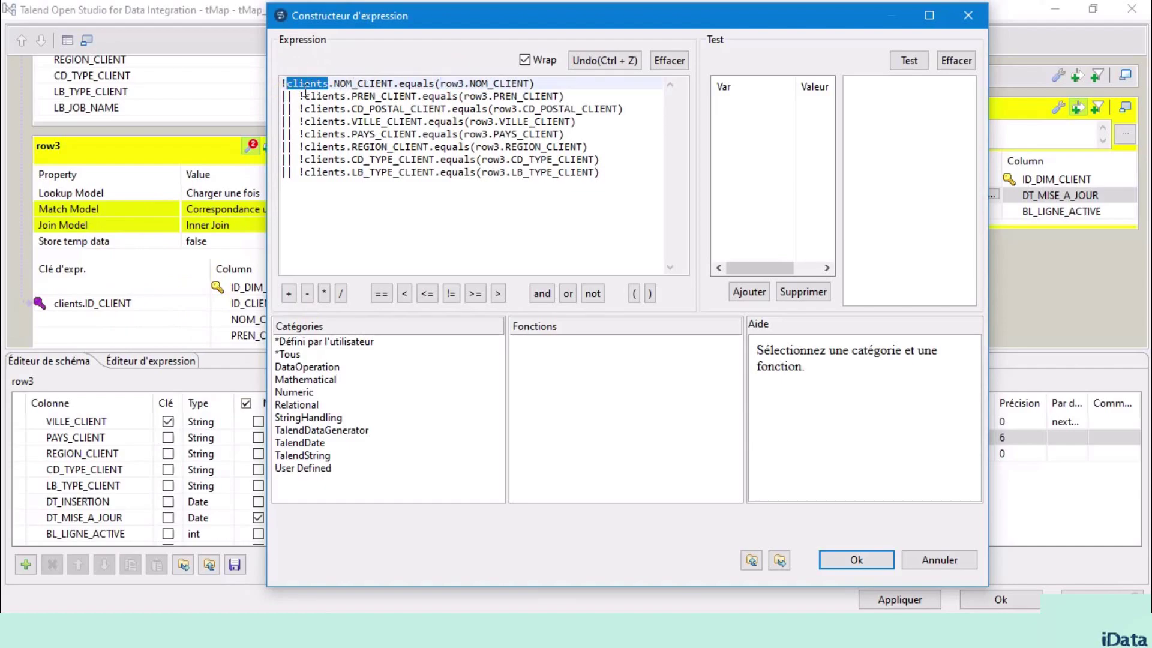
double_click(453, 83)
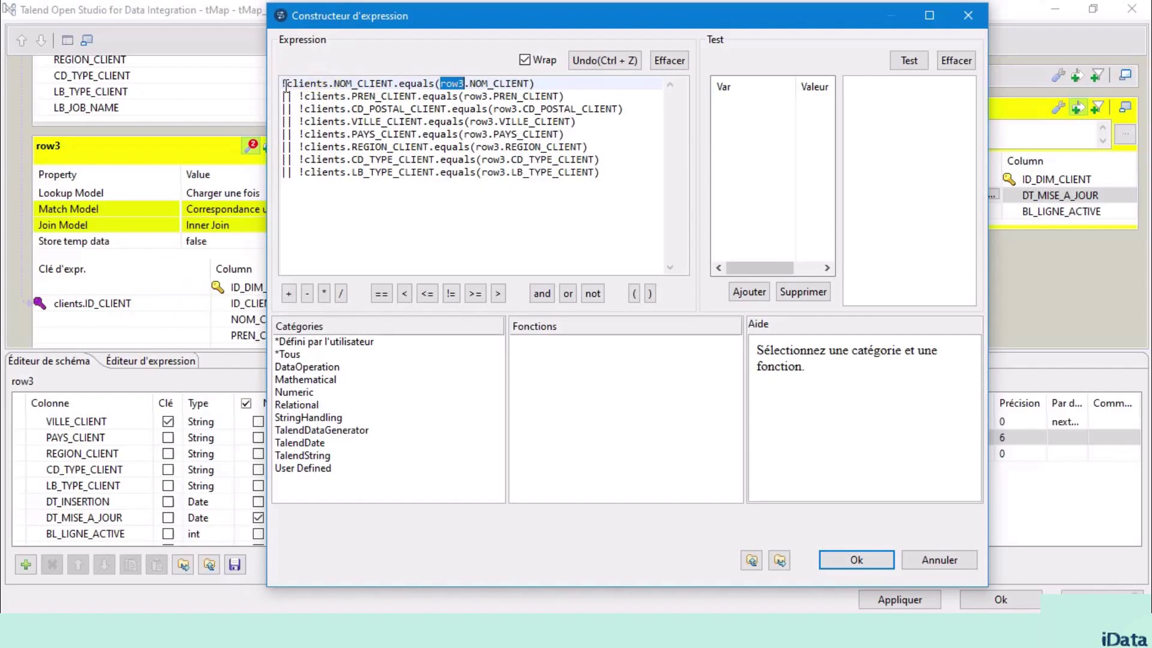
double_click(393, 97)
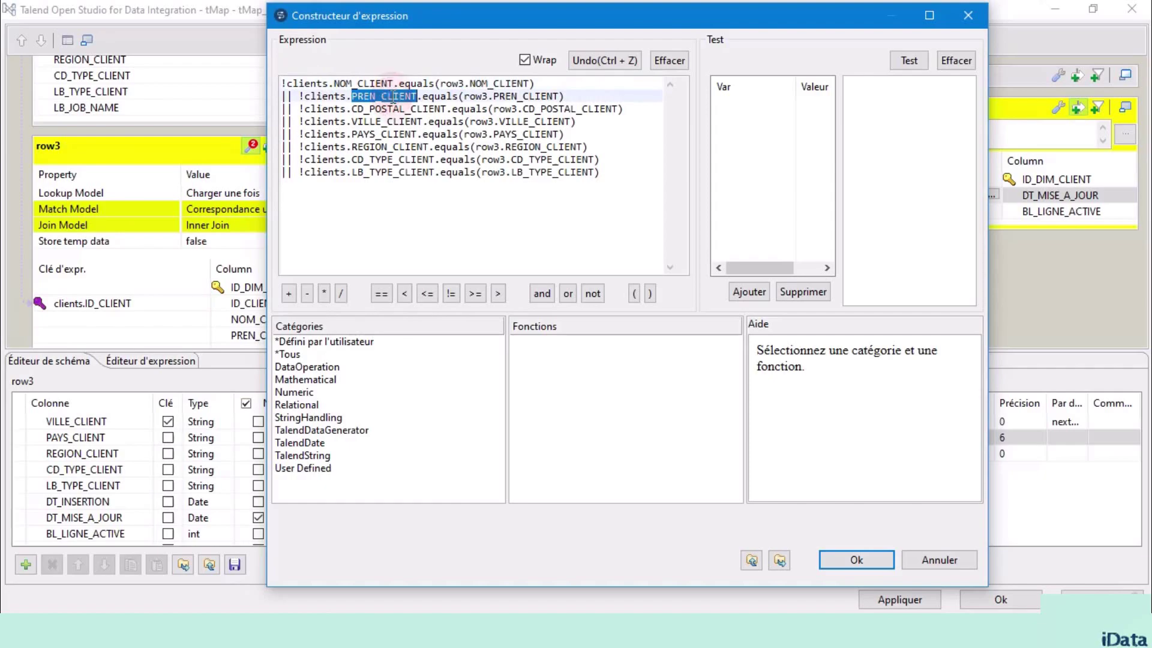
double_click(362, 109)
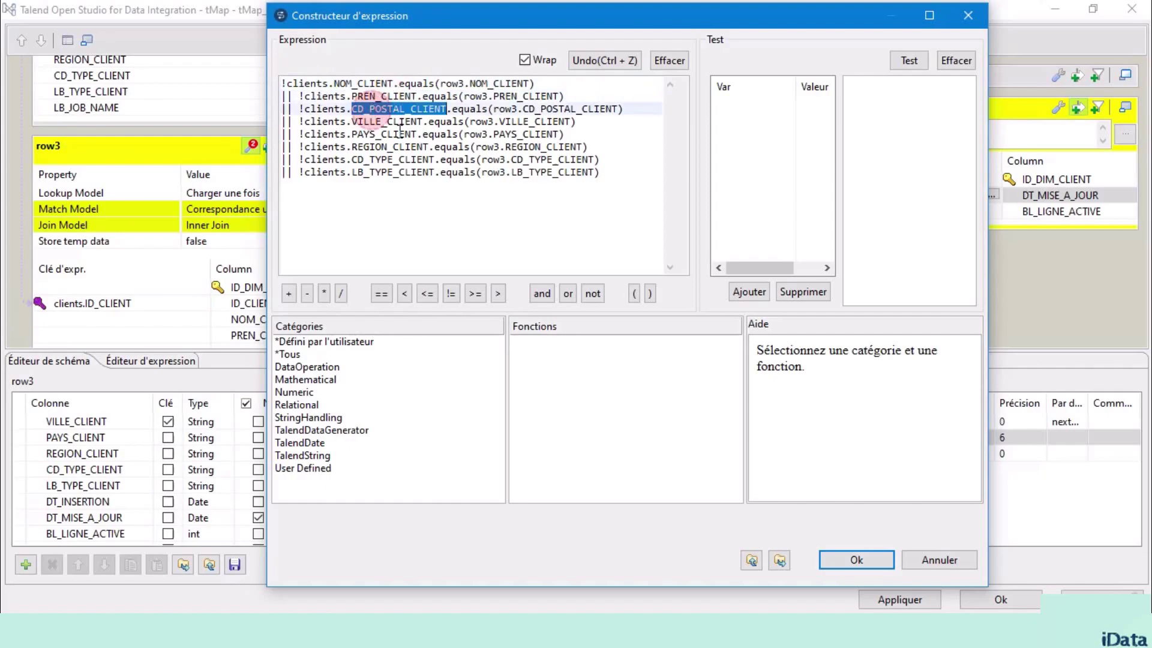
left_click(372, 127)
left_click(373, 134)
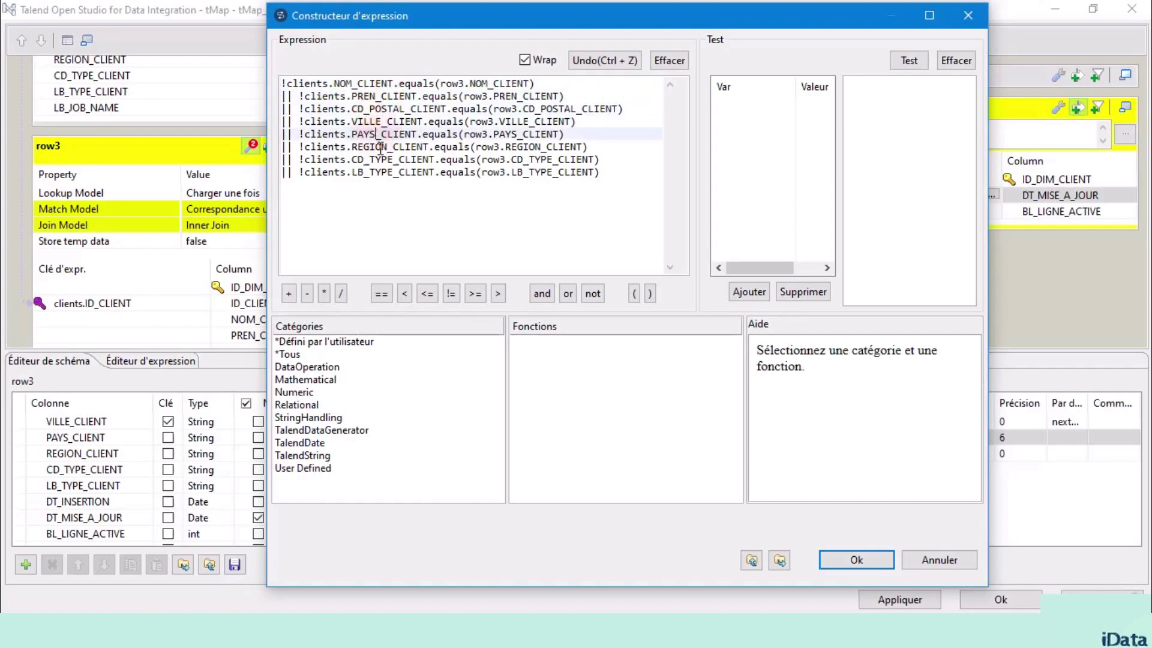
left_click(376, 147)
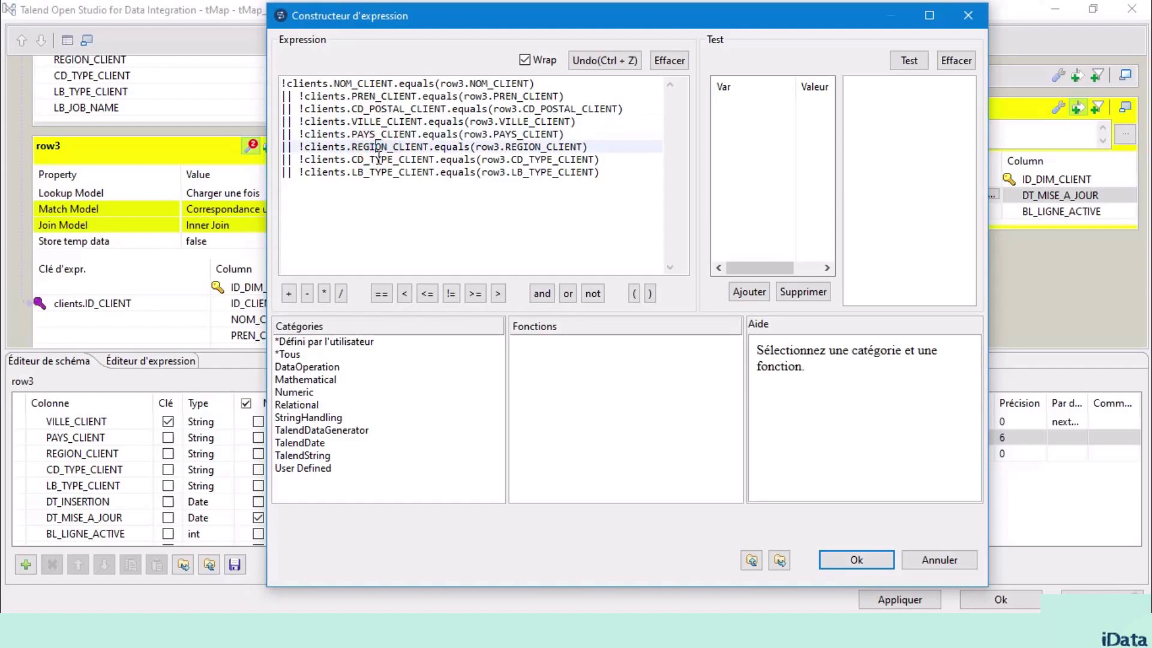
left_click(374, 159)
left_click(391, 170)
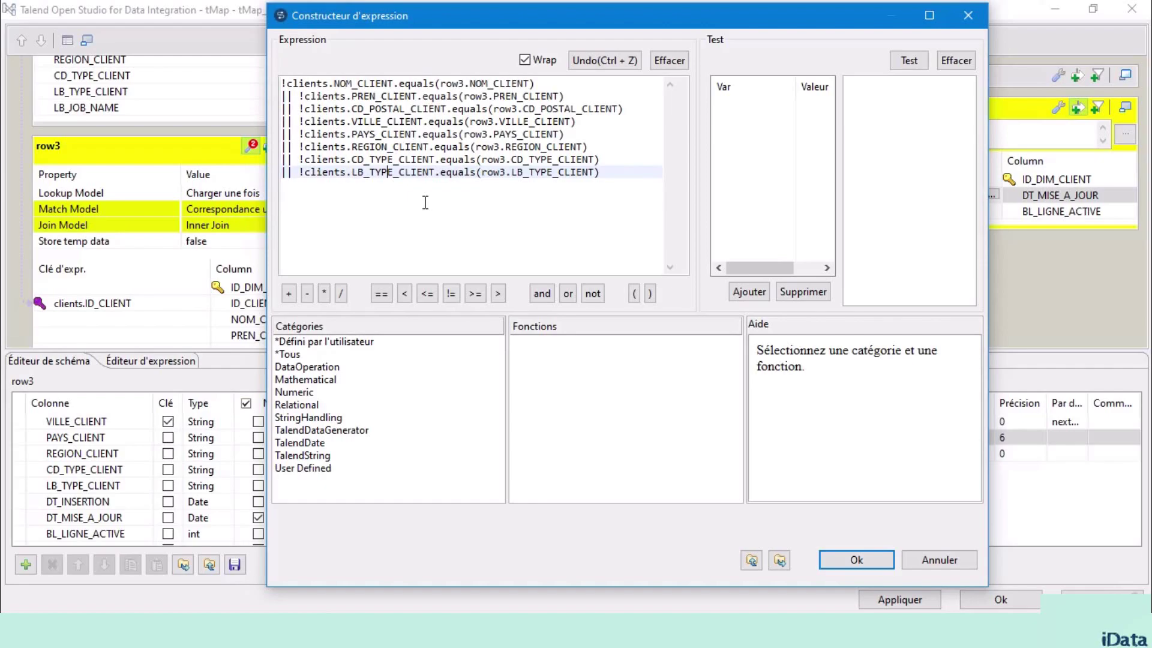
left_click(875, 552)
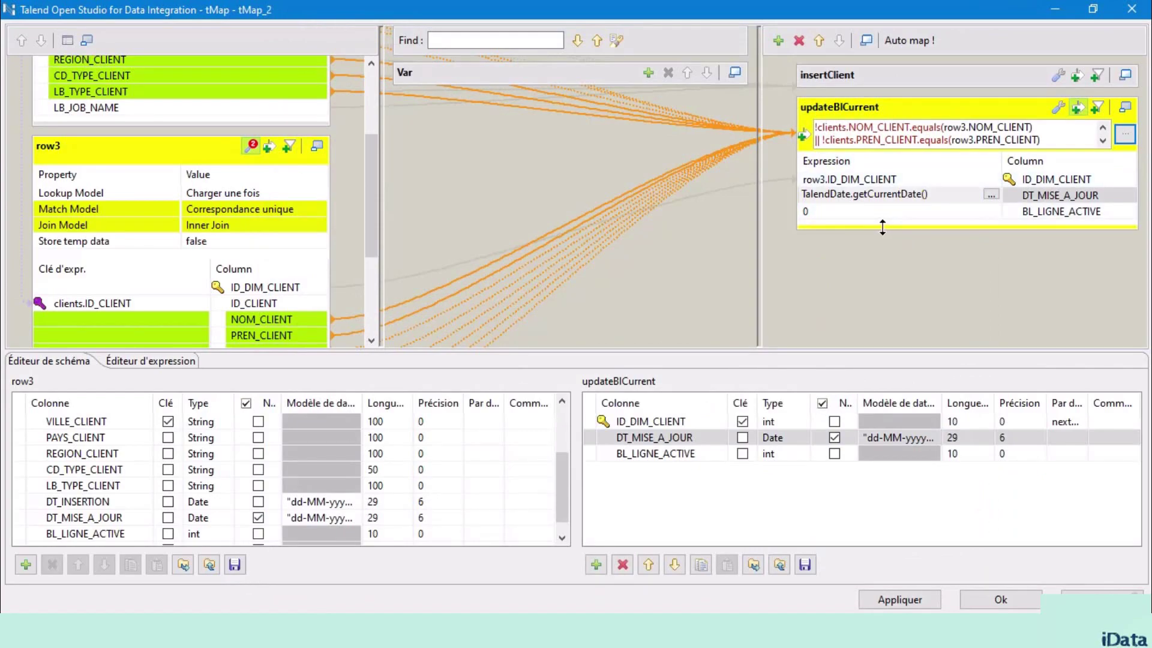
key("ctrl+a")
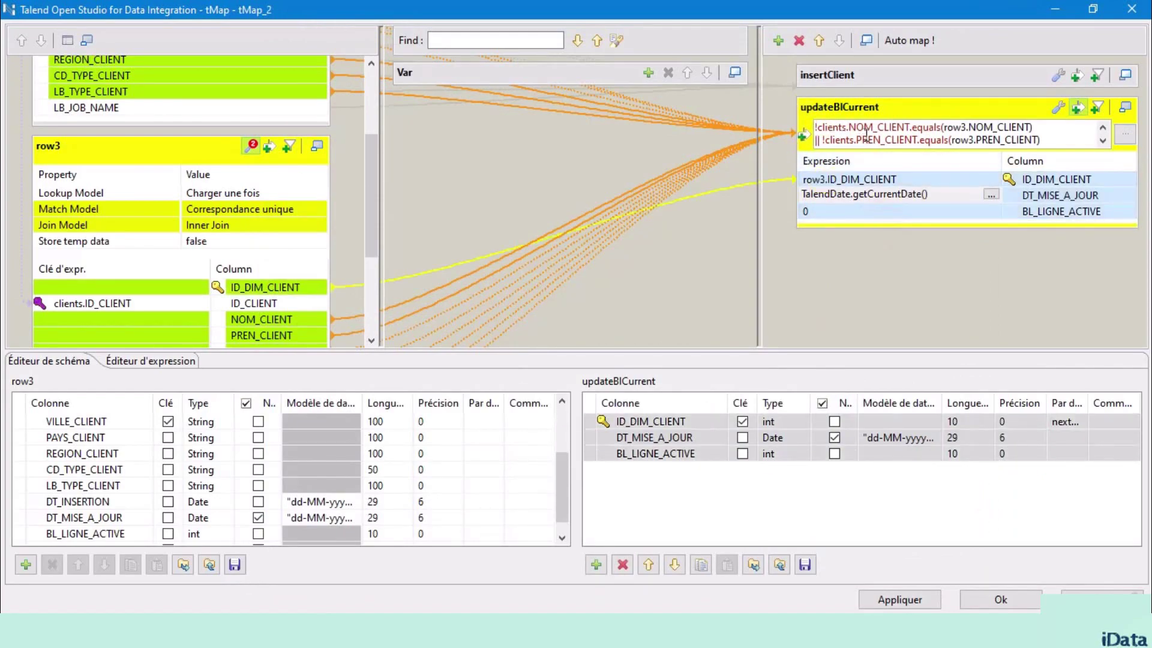
left_click(859, 127)
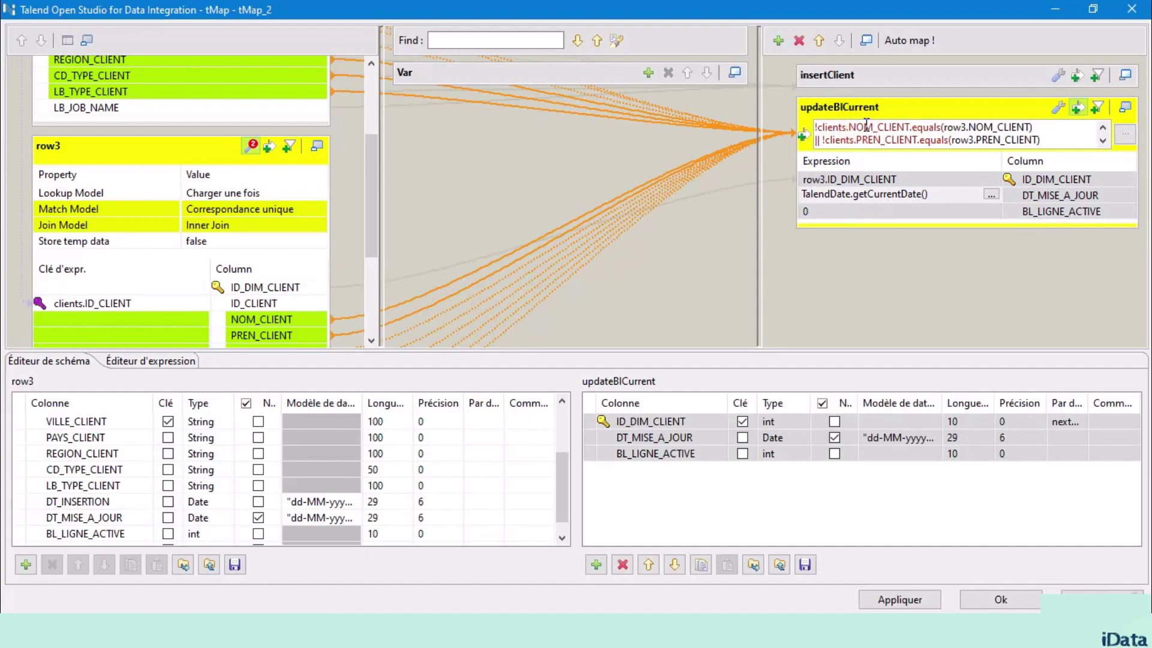
Step: Add a third output table named insertNewClients to the mapping
left_click(779, 41)
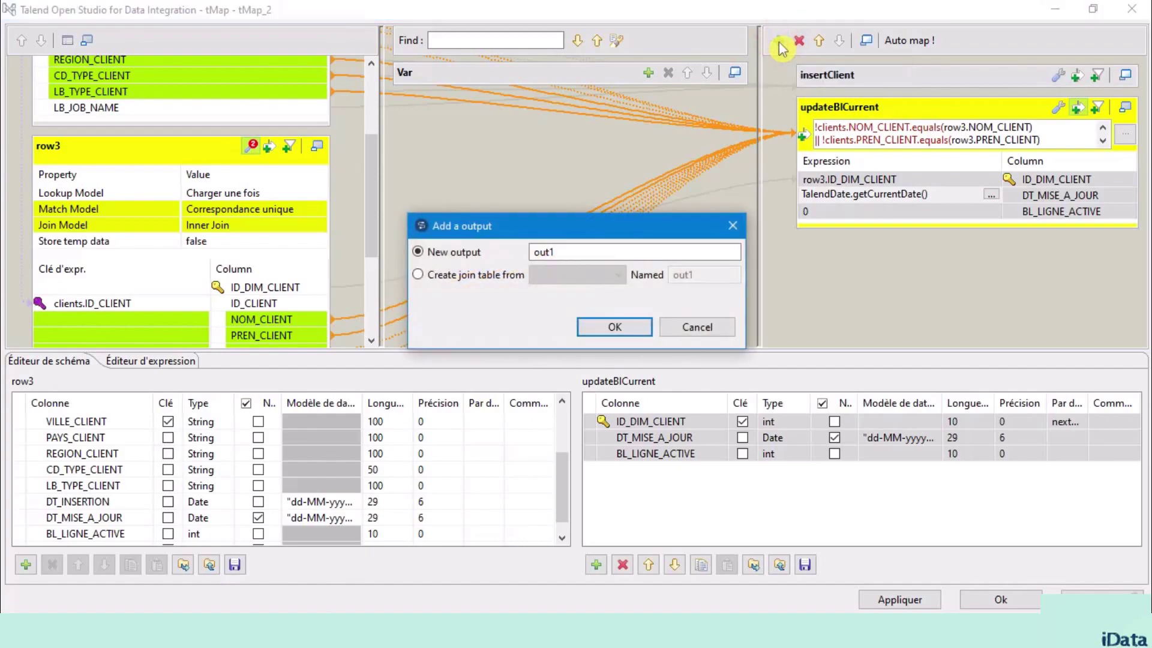
double_click(539, 254)
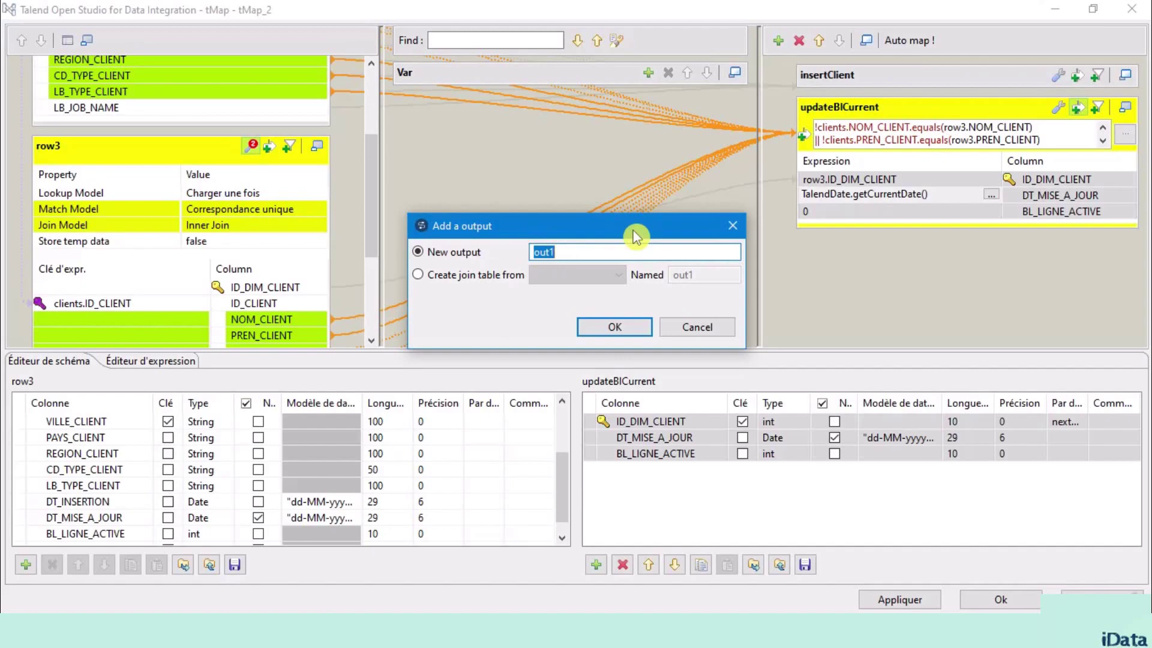
type("insertNewClients")
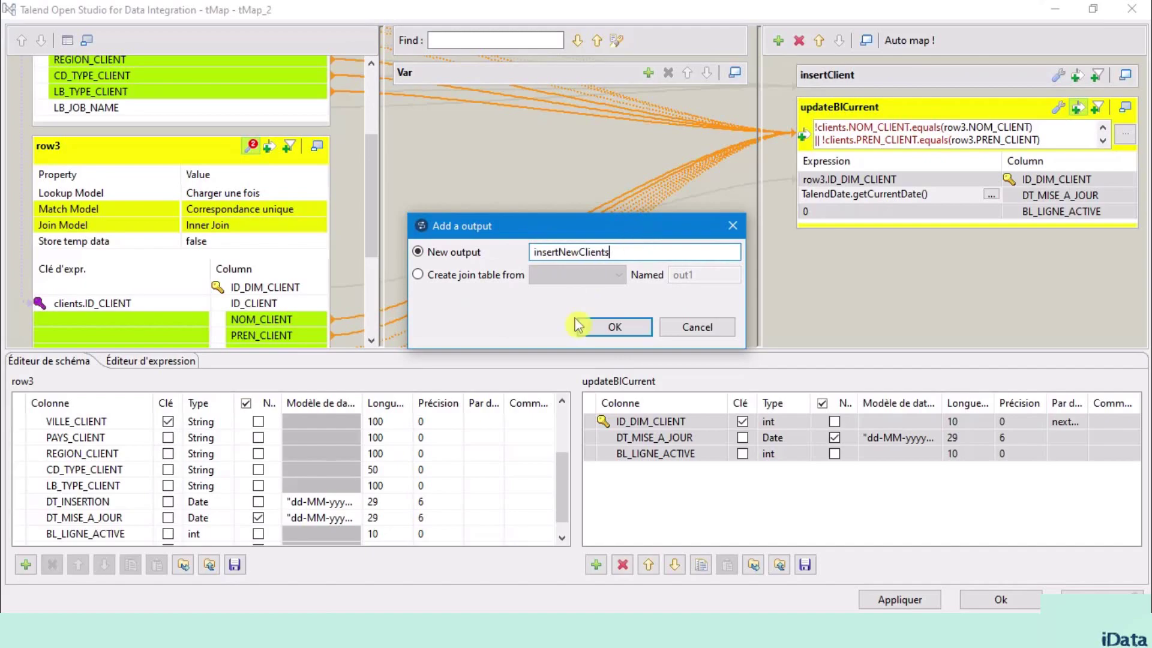
left_click(615, 327)
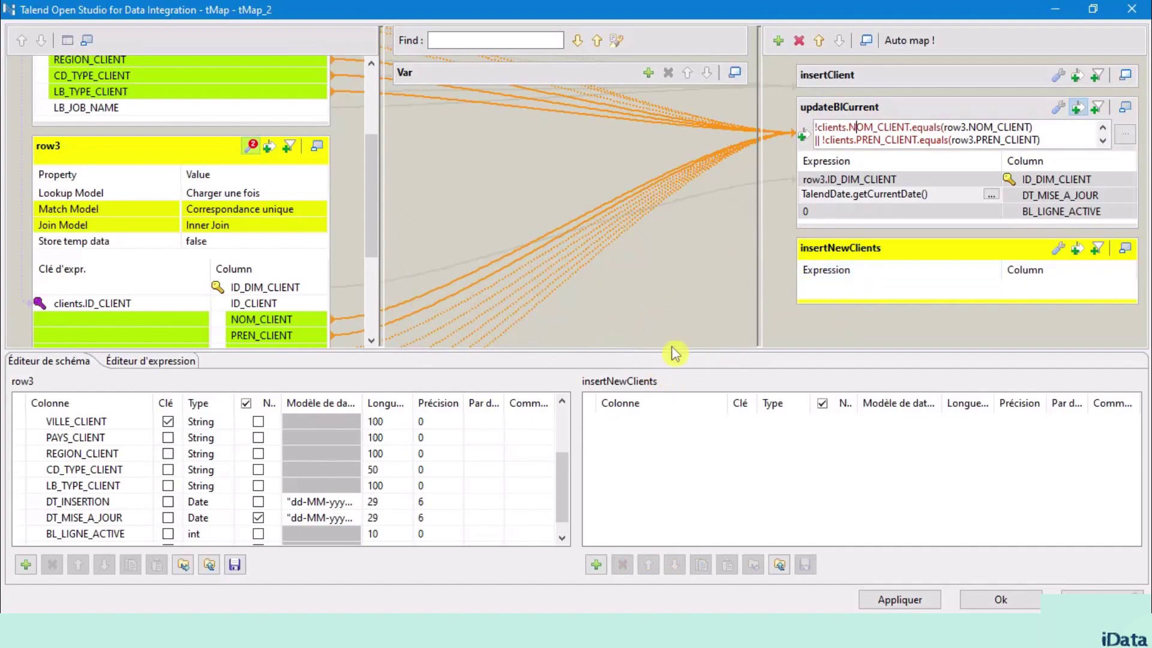
Step: Enlarge the mapping area, expand insertClient and copy all its columns from ID_CLIENT to LB_JOB_NAME into insertNewClients
left_click_drag(669, 351, 773, 525)
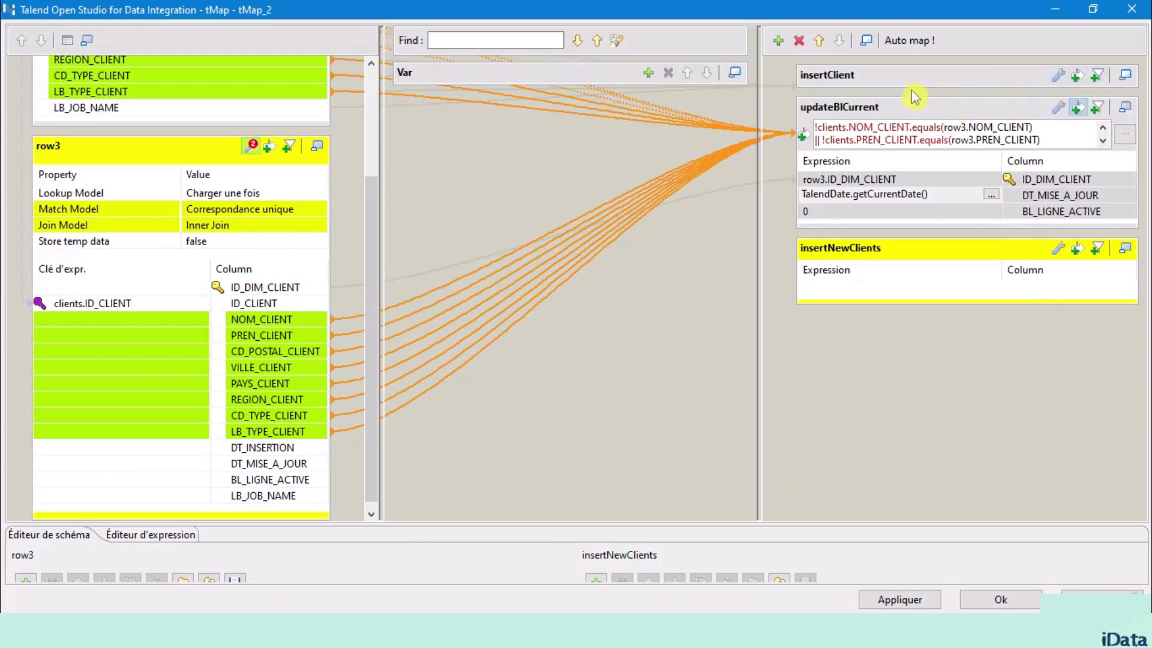
left_click(924, 76)
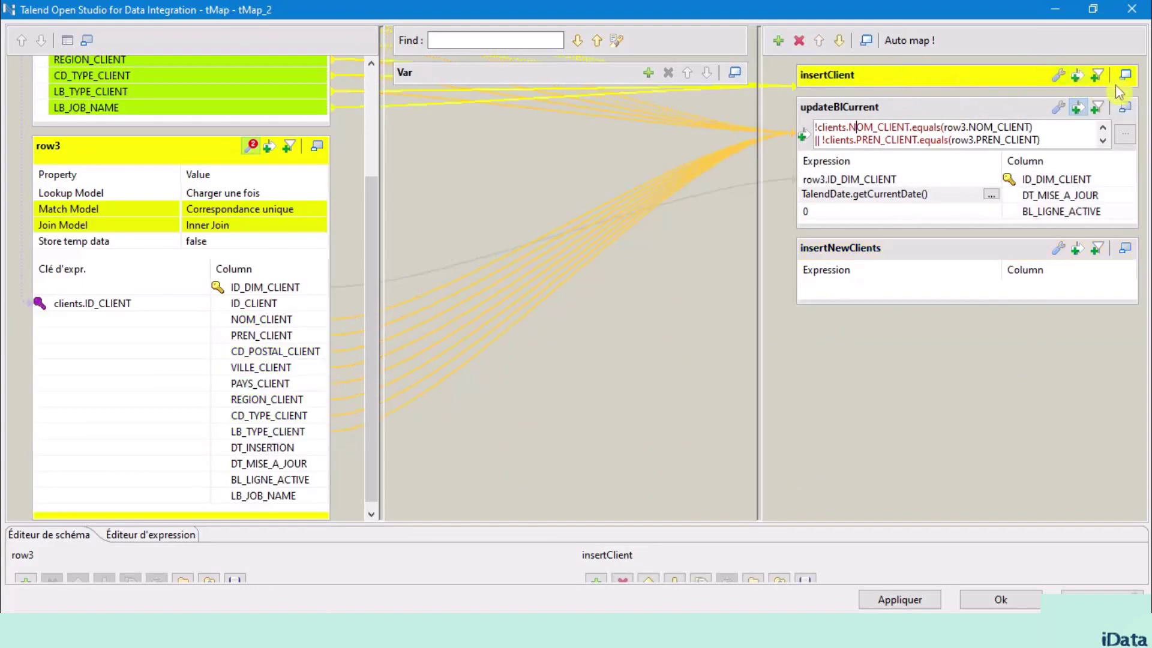
left_click(1130, 73)
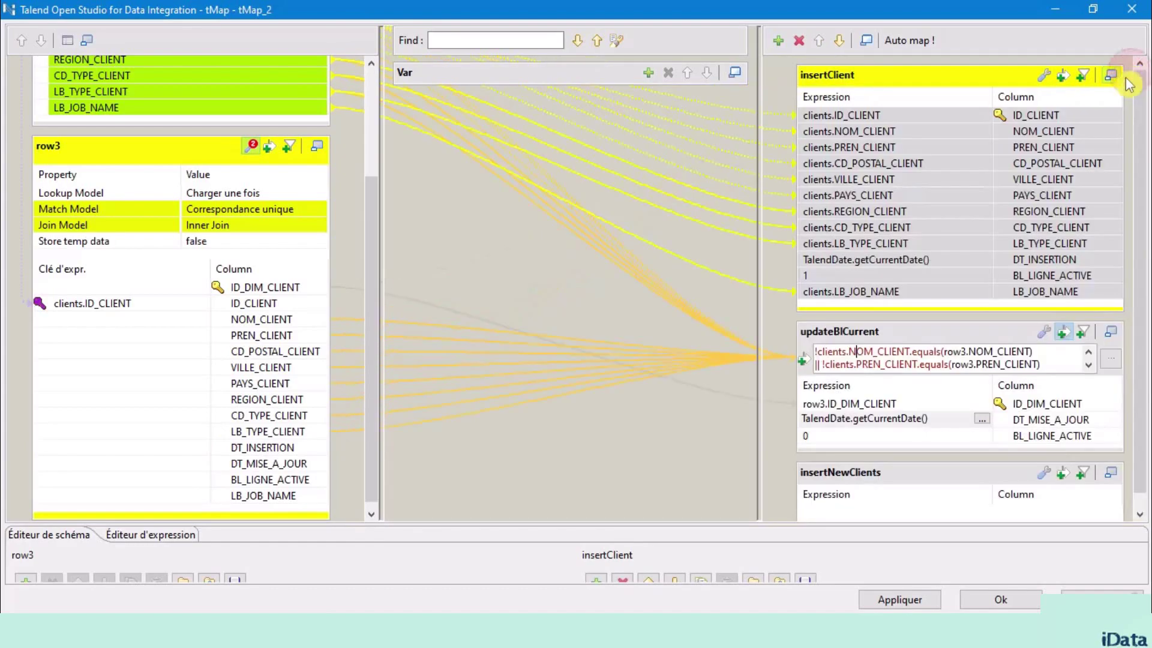
left_click_drag(1053, 114, 1068, 293)
left_click(1068, 292, "shift")
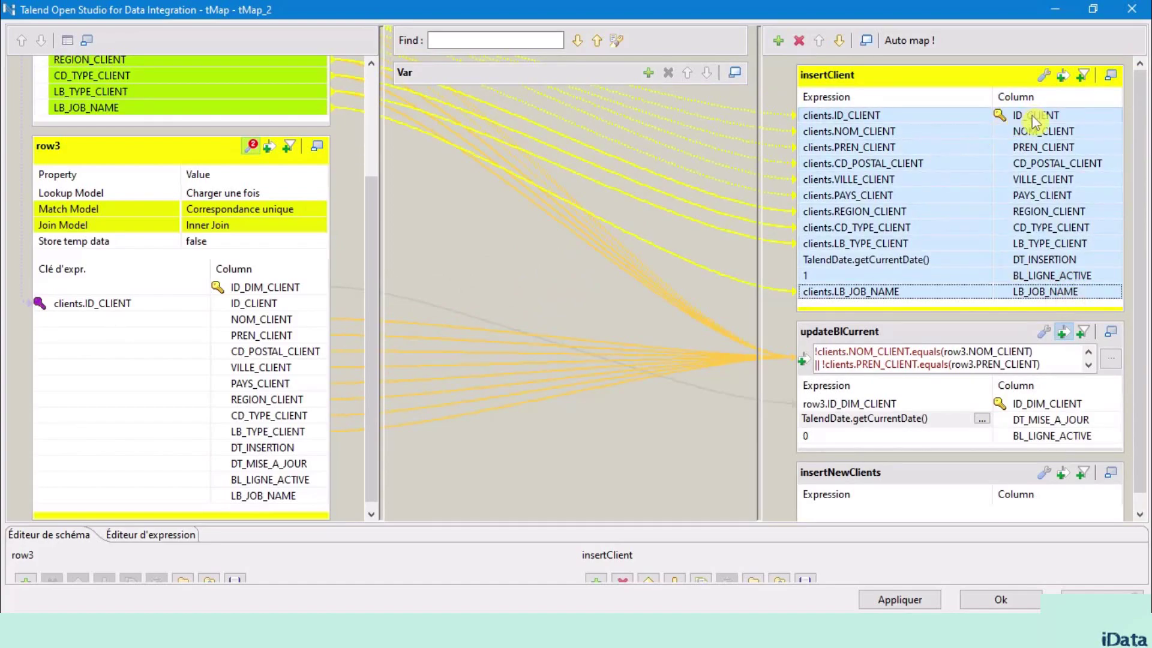
mouse_move(1034, 123)
left_mouse_down()
mouse_move(949, 401)
mouse_move(971, 456)
mouse_move(923, 477)
mouse_move(924, 493)
left_mouse_up()
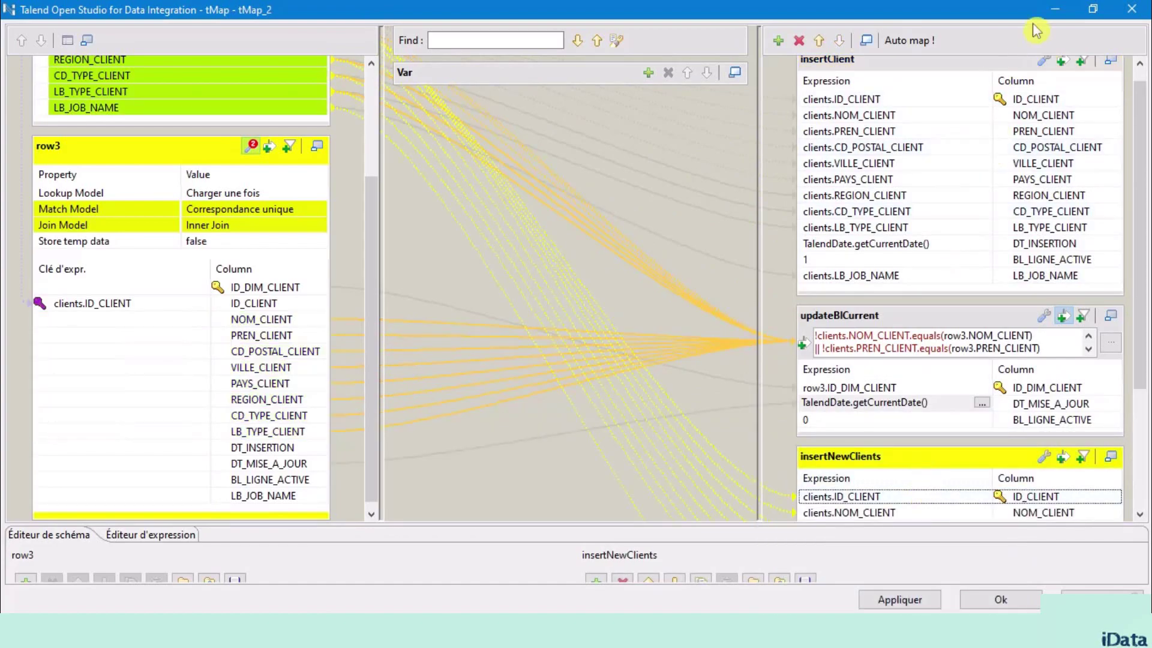
Step: Collapse the insertClient column list and copy updateBICurrent's complete filter expression into a new expression filter on insertNewClients
left_click(1117, 66)
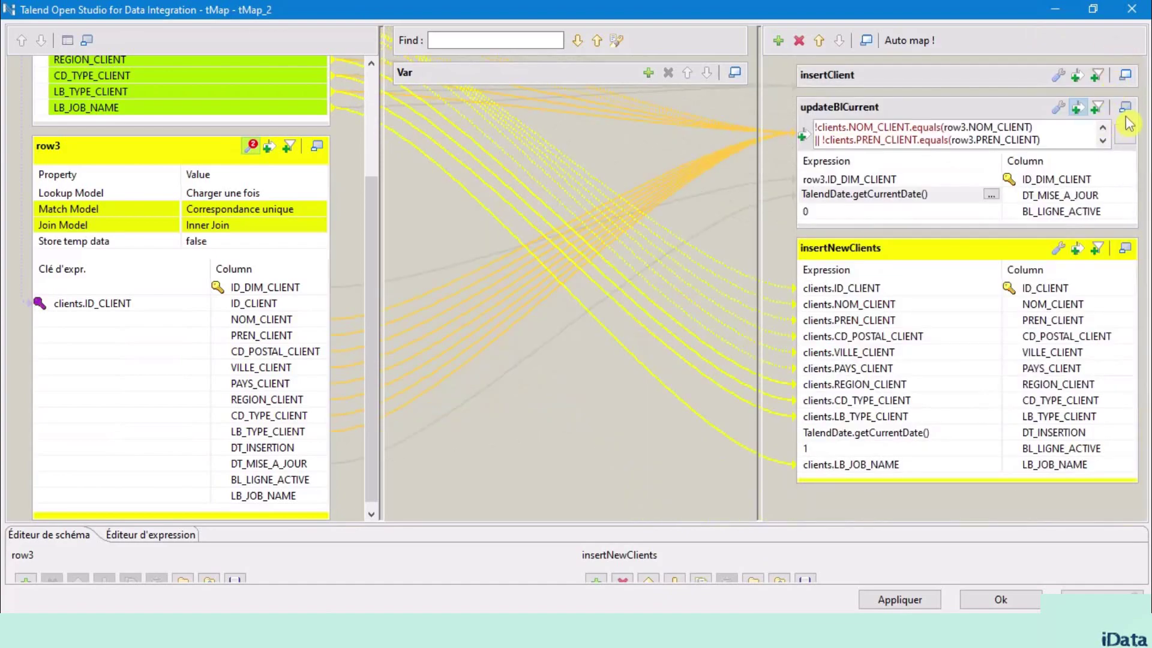
left_click(1125, 108)
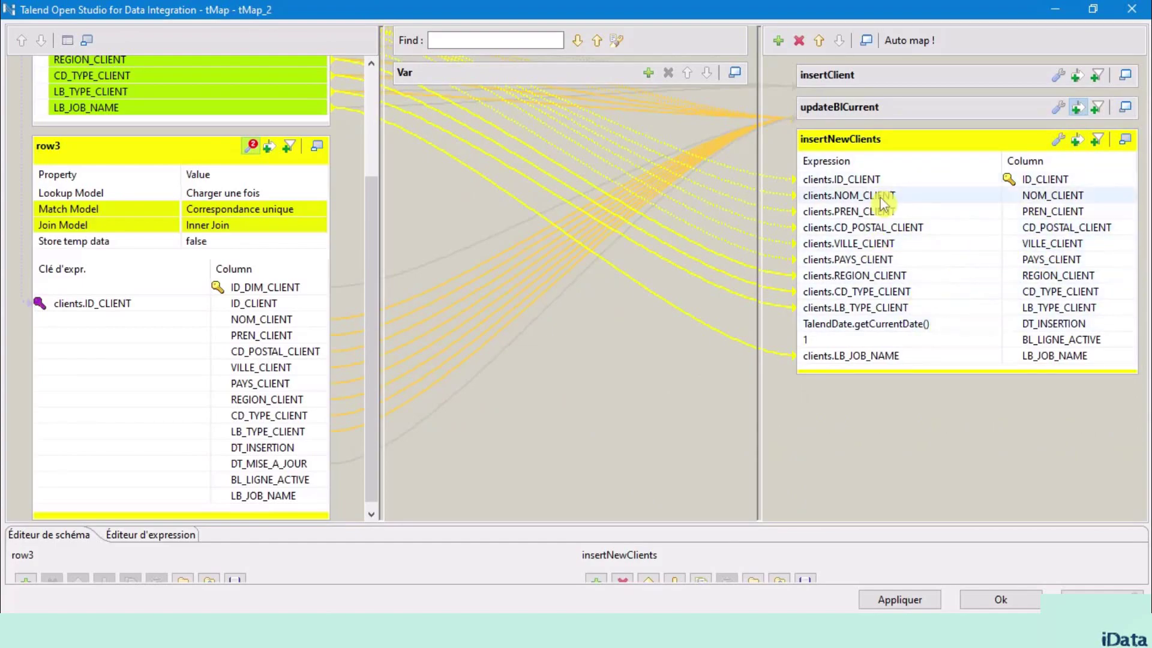
left_click(1081, 108)
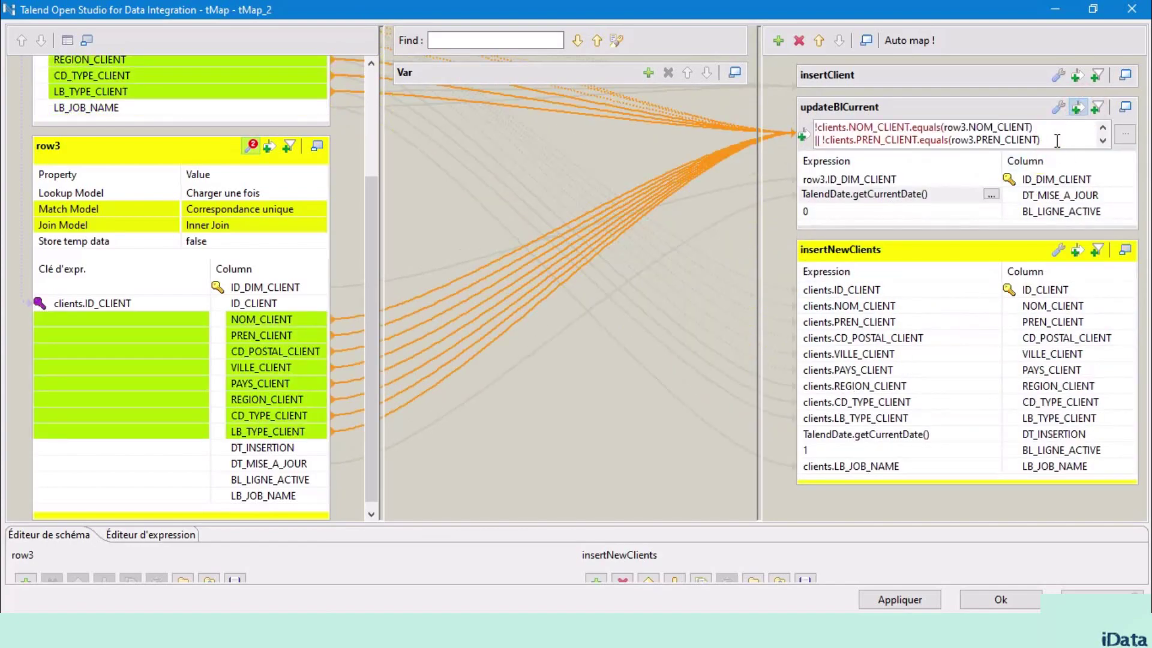
key("ctrl+a")
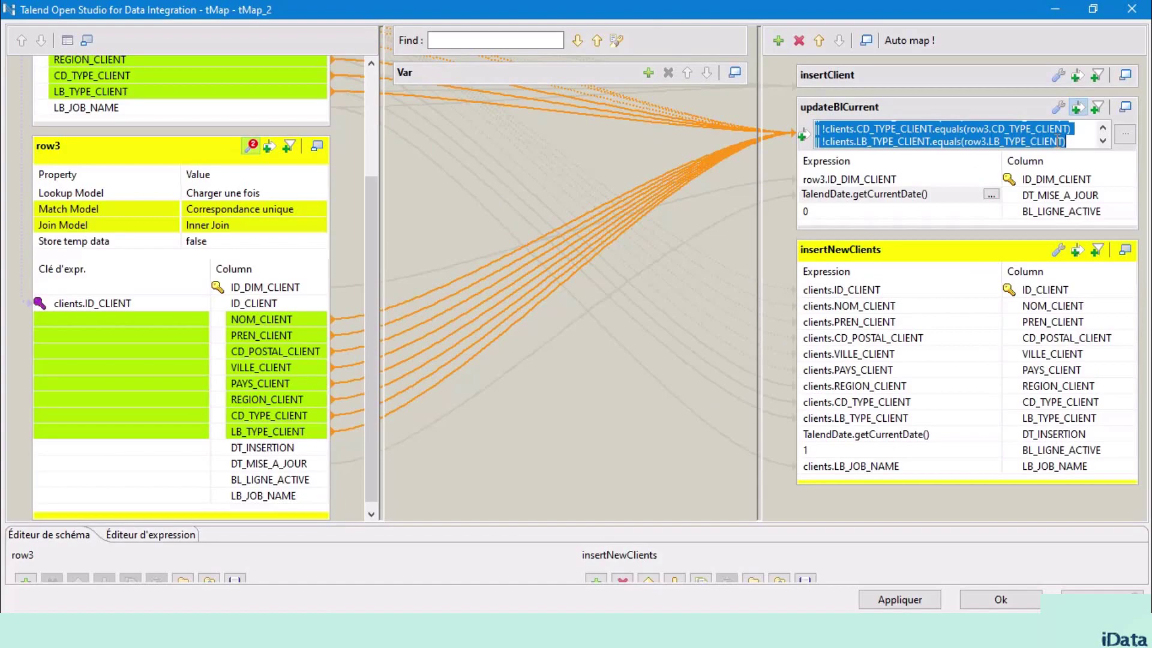
left_click(1079, 249)
left_click(982, 282)
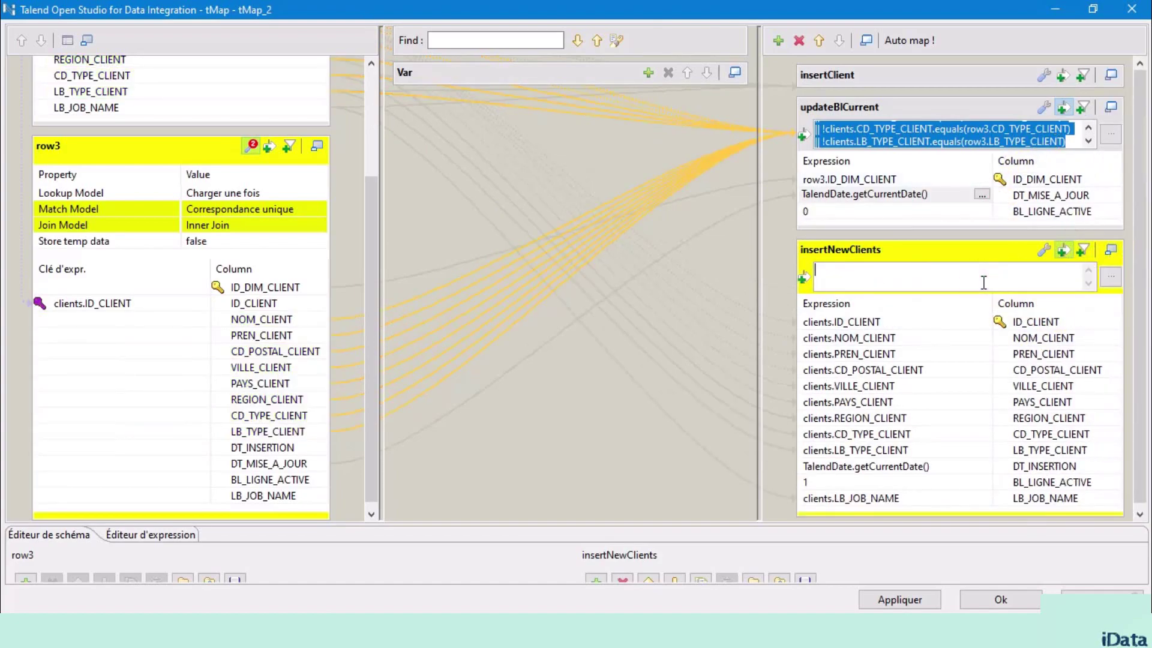
key("ctrl+v")
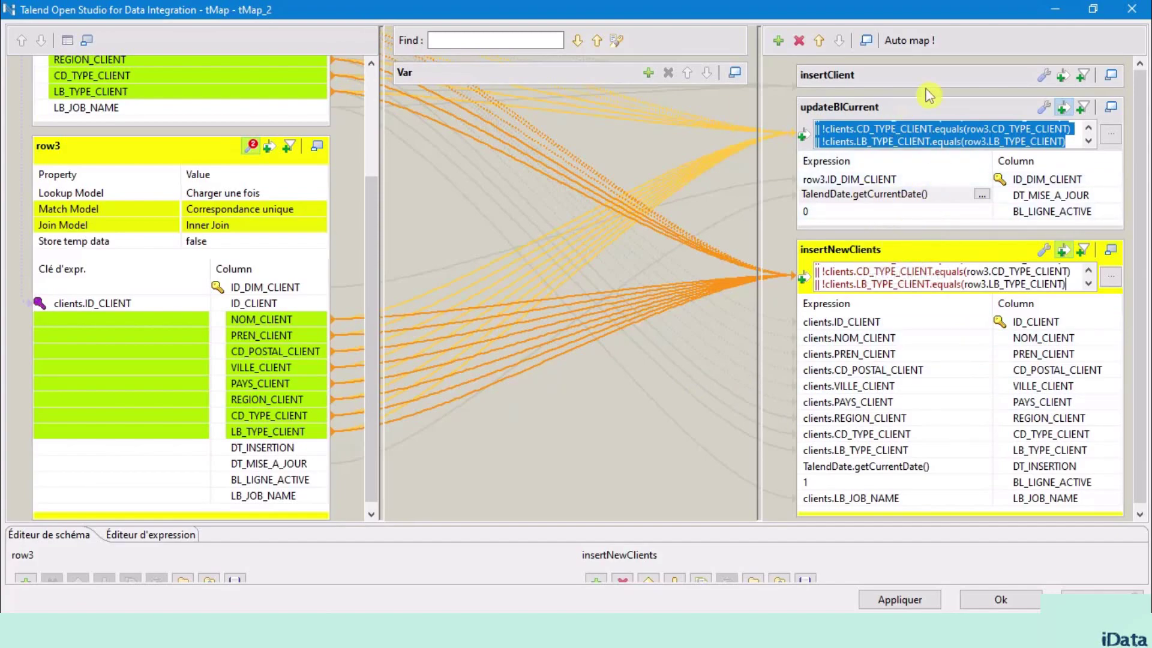
Step: Set Catch lookup inner join reject to true for the insertClient output table
left_click(943, 77)
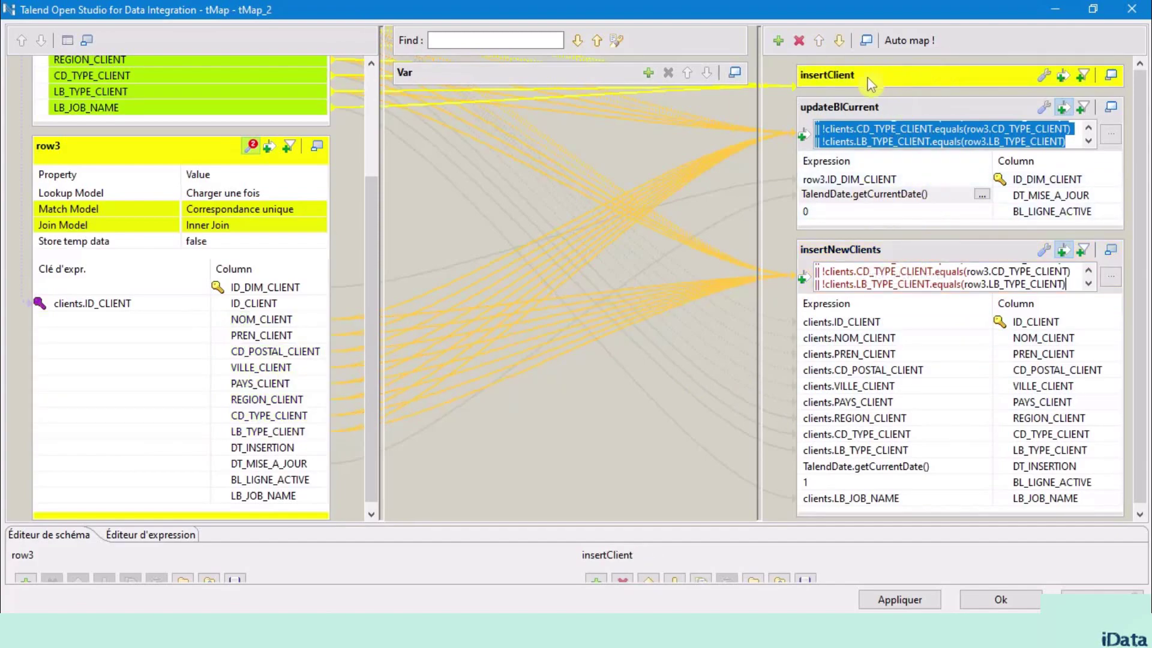
left_click(1045, 74)
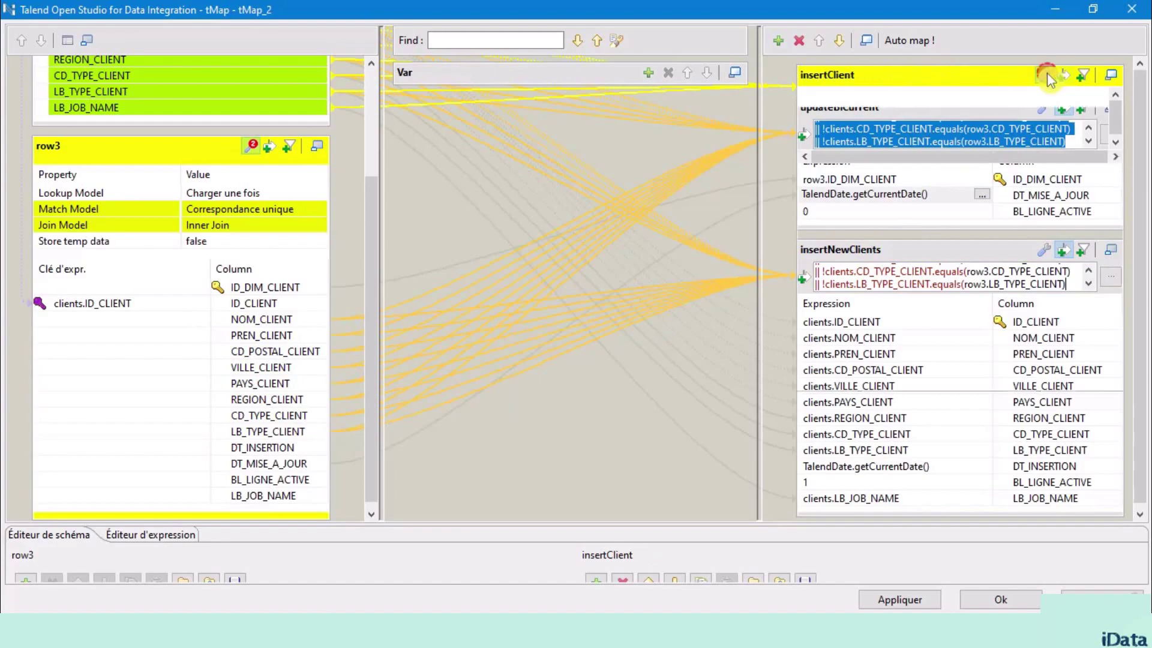
left_click(993, 132)
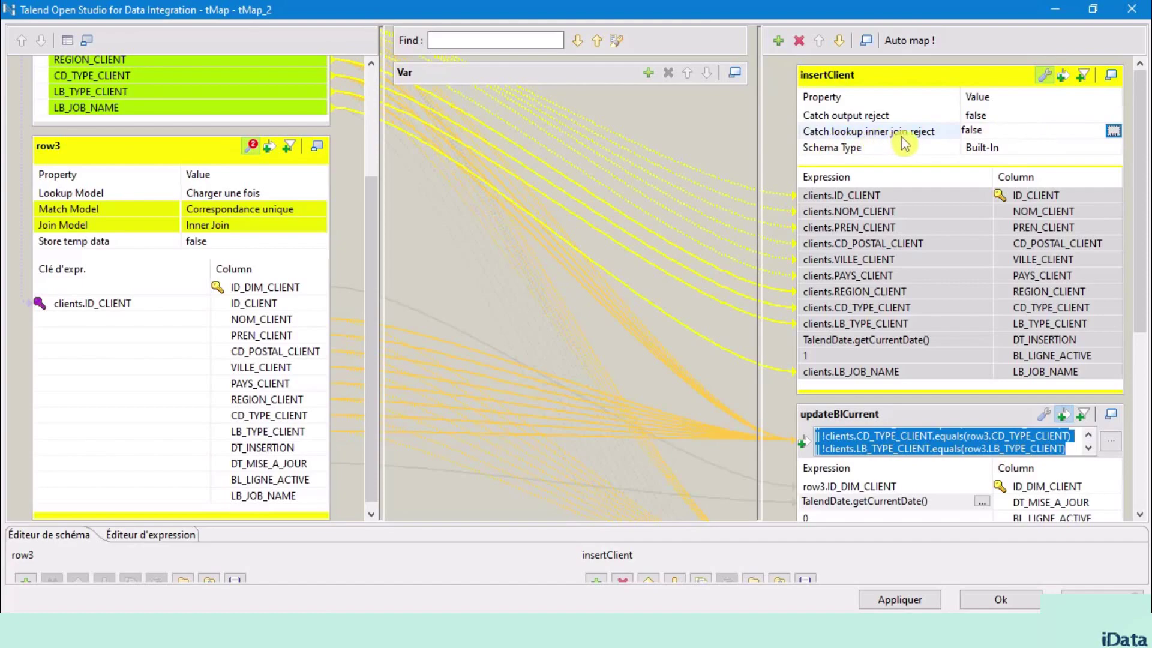
left_click(1114, 132)
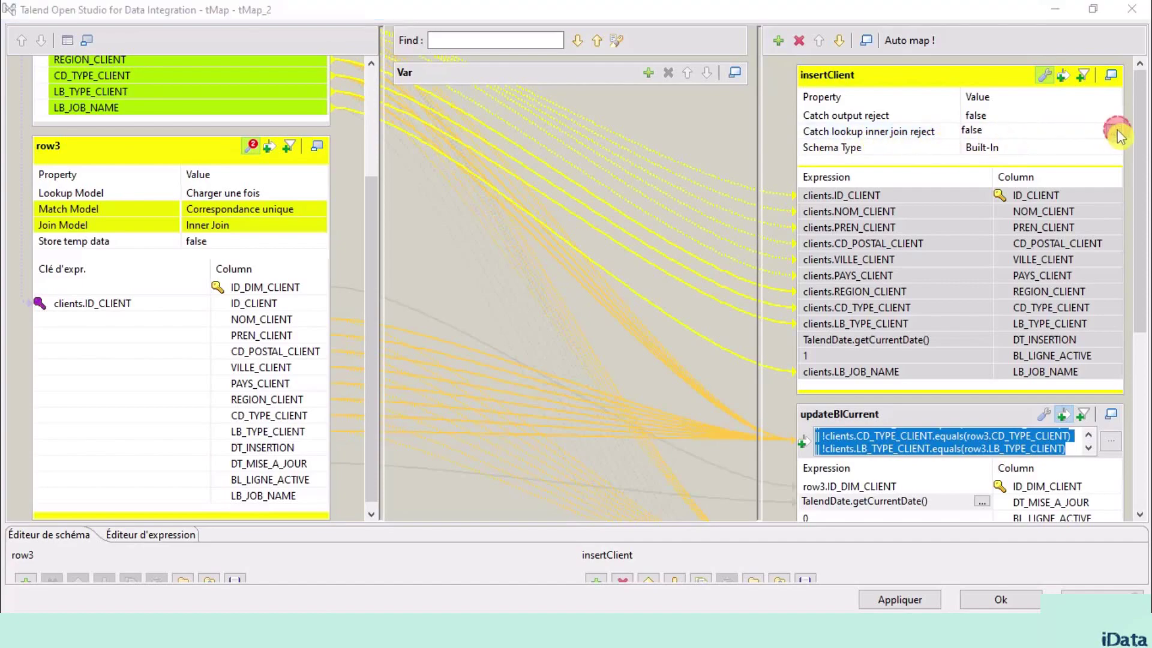
left_click(533, 258)
left_click(536, 330)
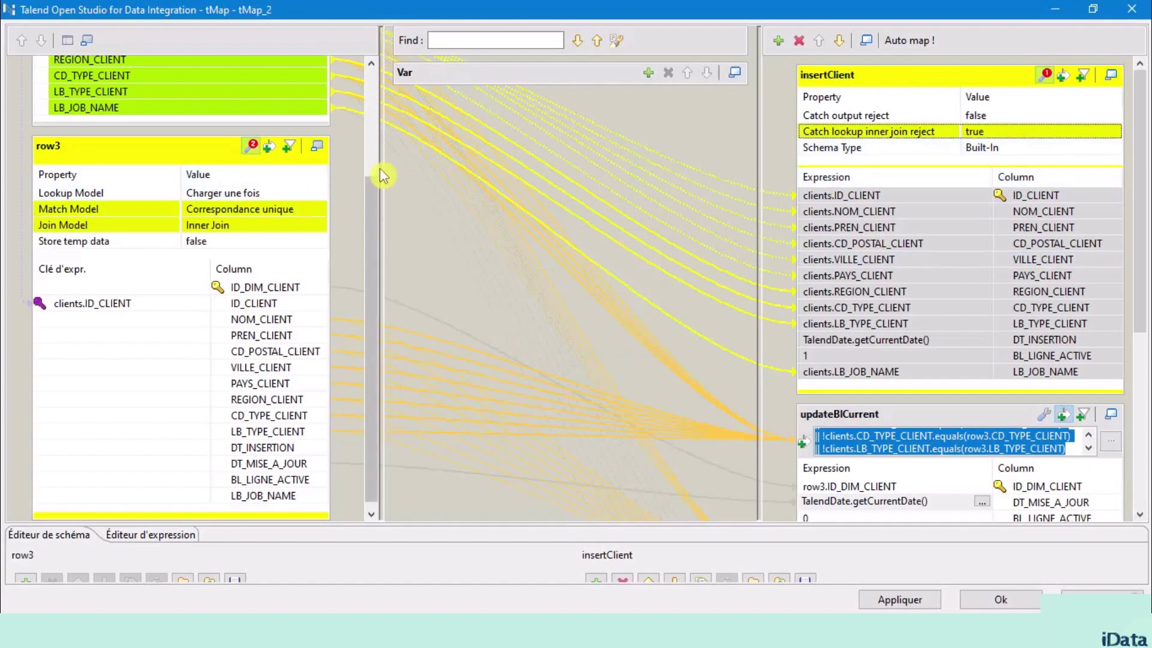
Step: Review the column mappings of insertClient, updateBICurrent and insertNewClients, and accept the tMap_2 configuration
scroll(191, 163, "up", 3)
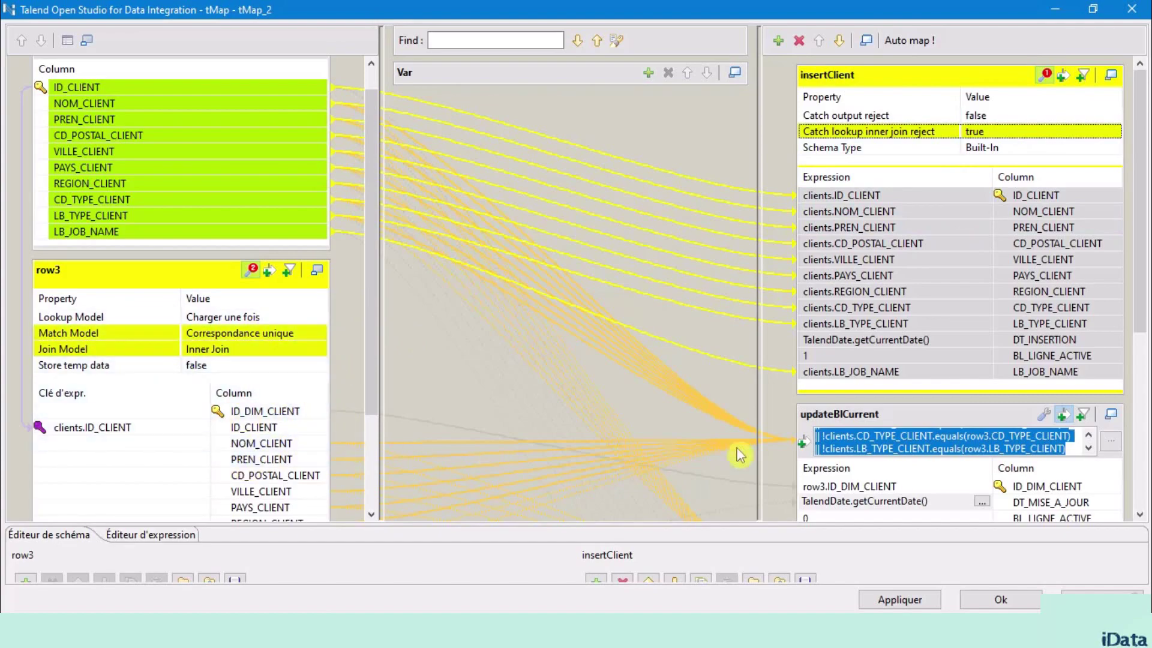
left_click(955, 413)
scroll(977, 405, "down", 5)
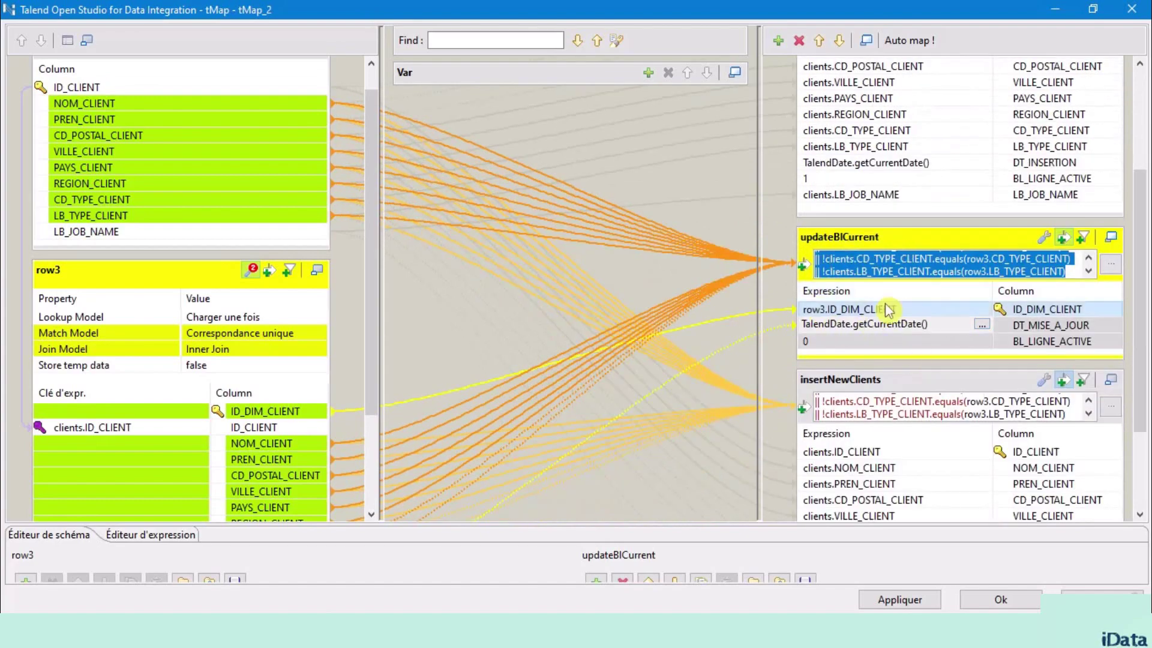
left_click(1052, 344)
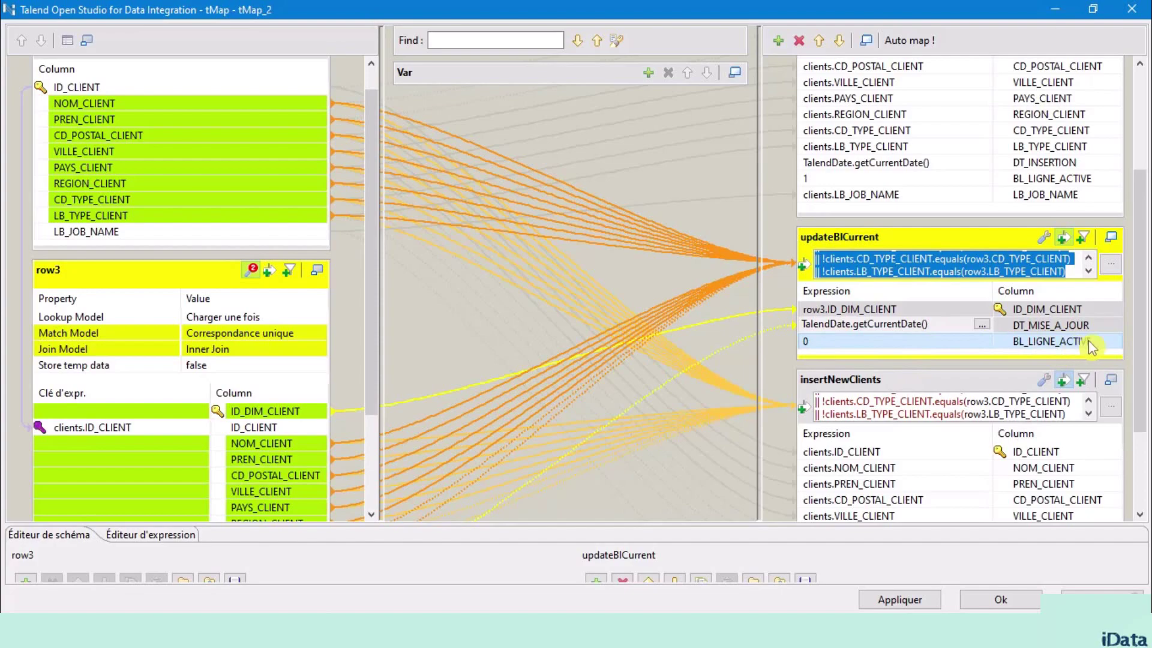
left_click(940, 329)
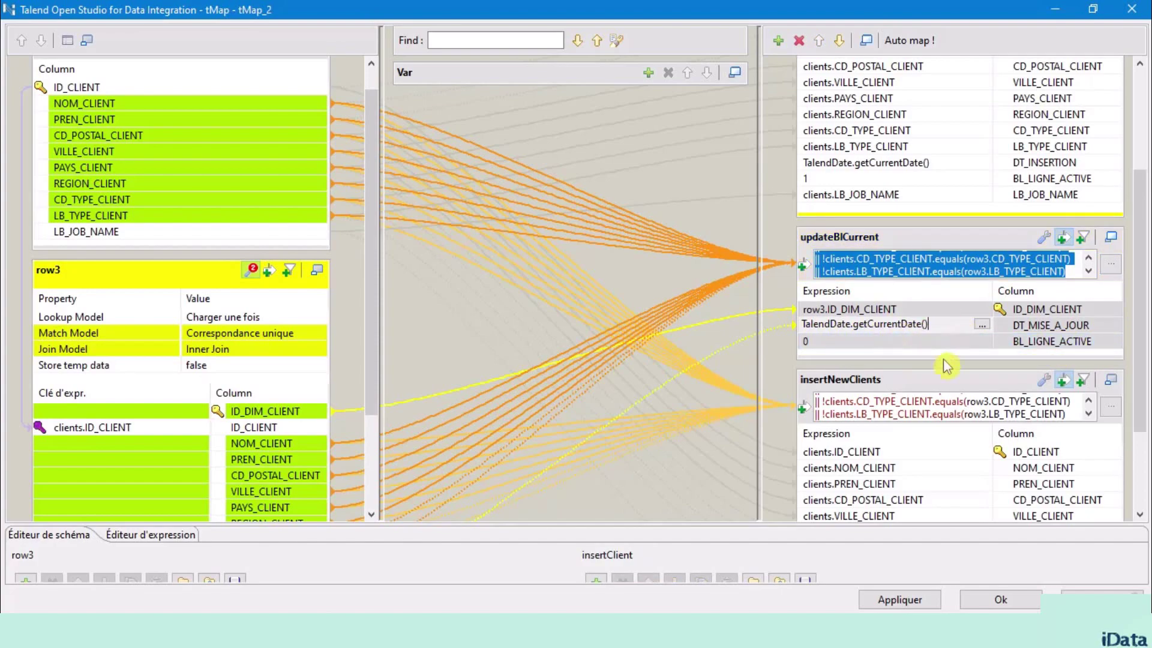
scroll(945, 429, "down", 2)
left_click(928, 313)
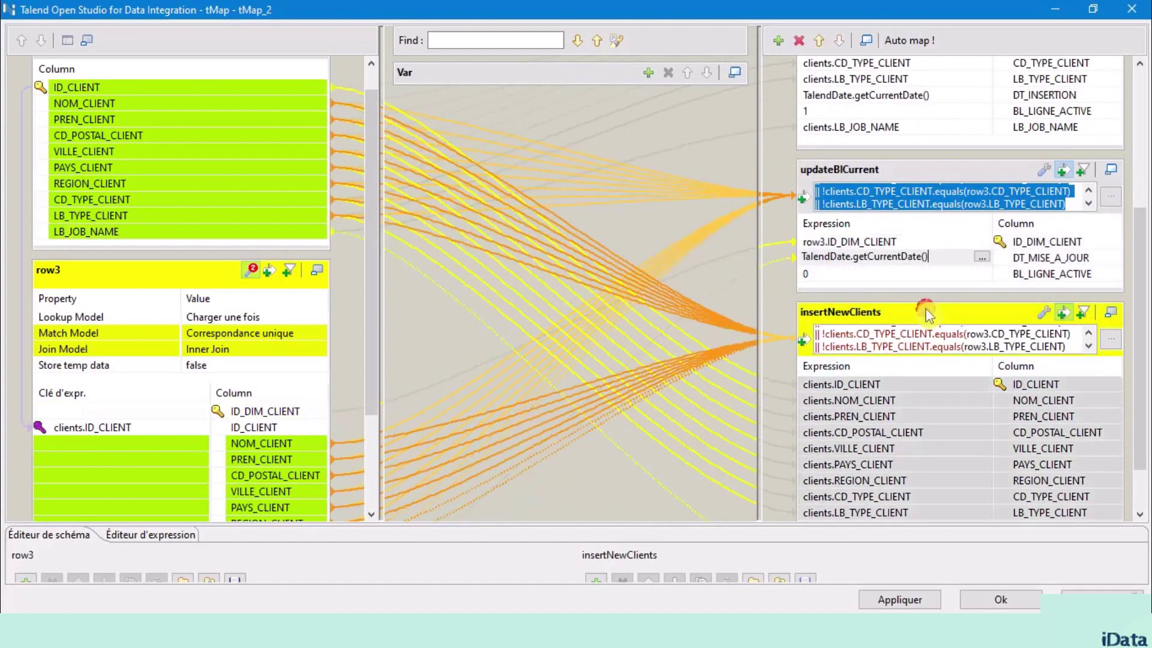
scroll(900, 463, "down", 2)
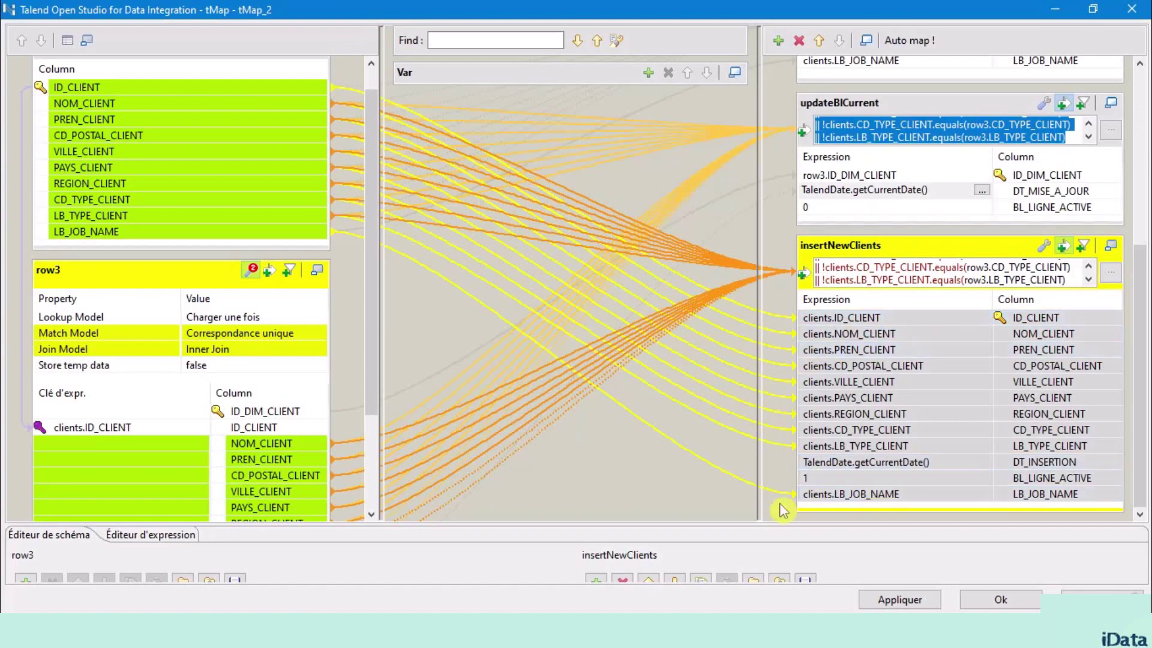
left_click(1000, 600)
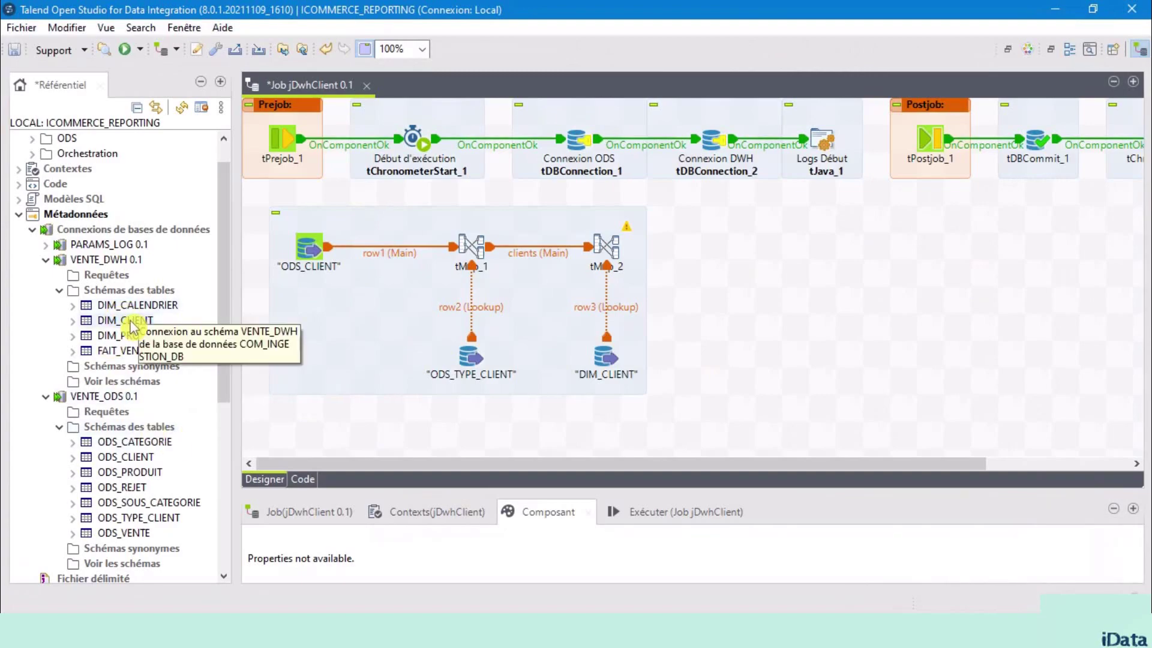
Step: Add the DIM_CLIENT table from the VENTE_DWH connection to the job as a tDBOutput(PostgreSQL) component beside tMap_2
left_click_drag(130, 325, 137, 319)
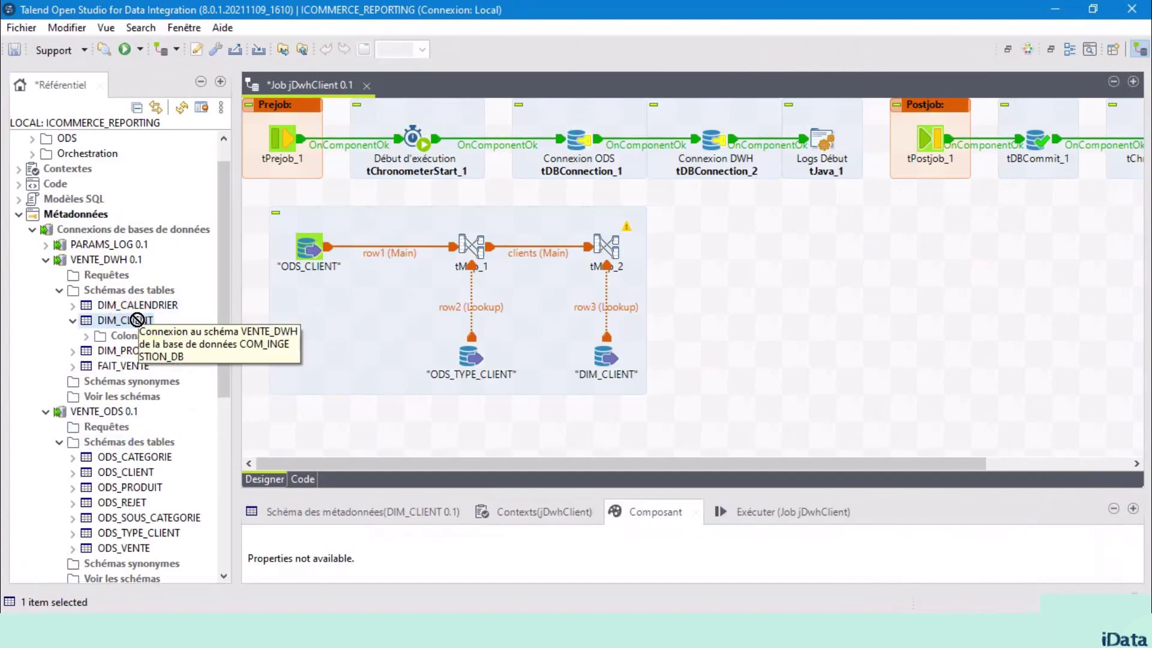
left_click_drag(765, 242, 764, 241)
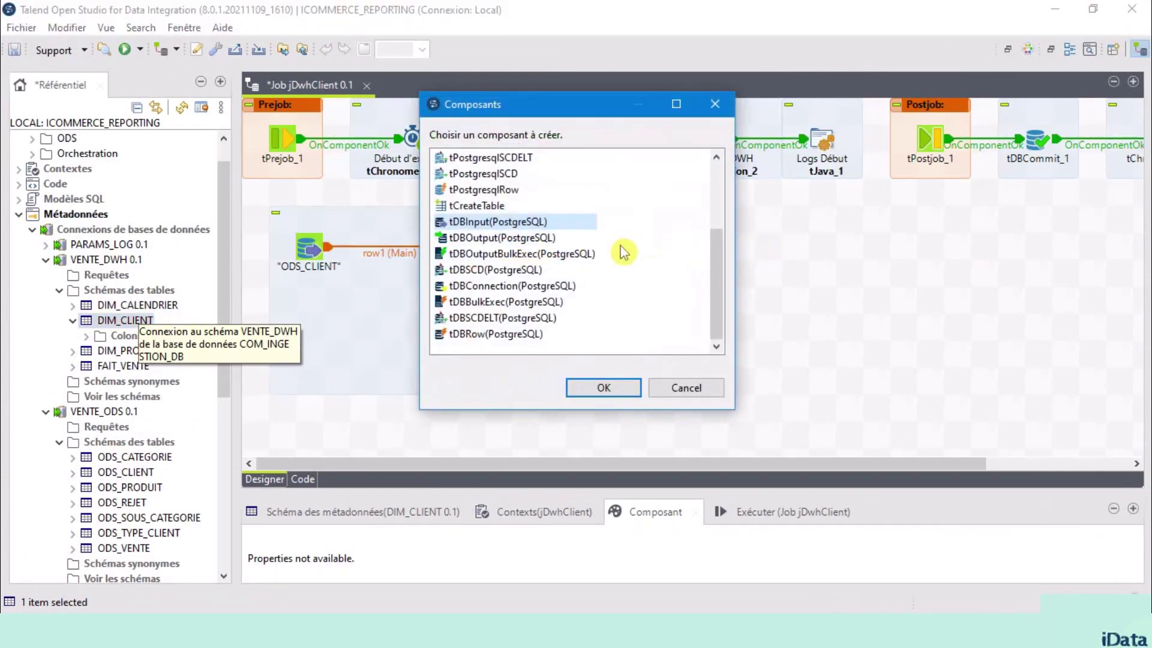
left_click(513, 238)
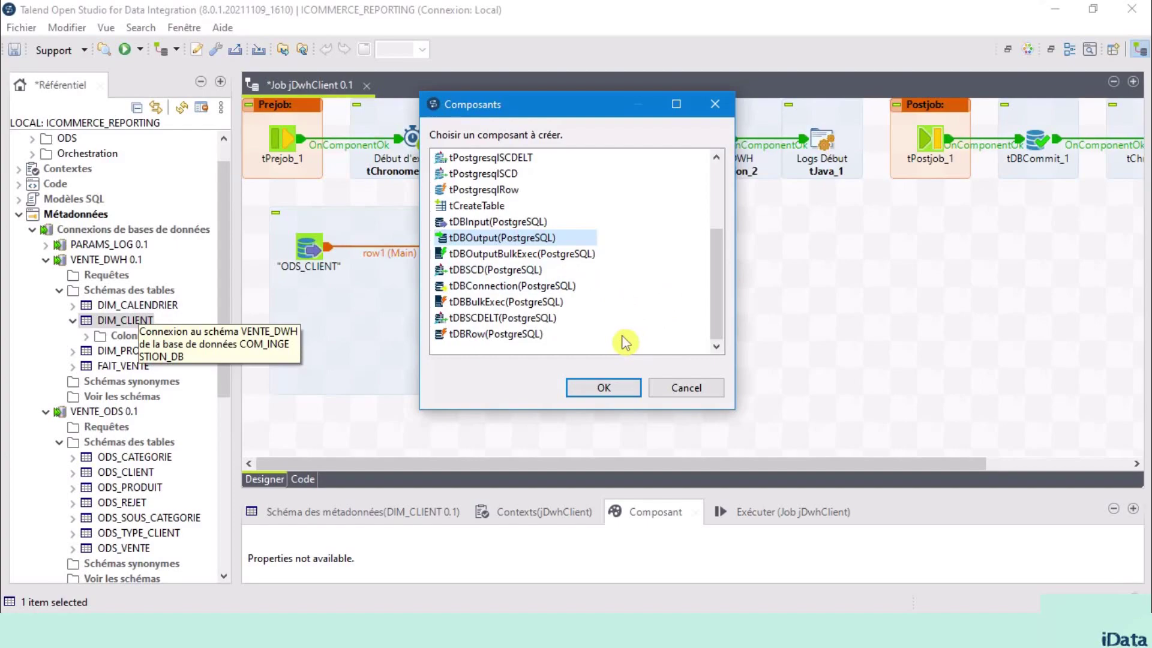
left_click(611, 389)
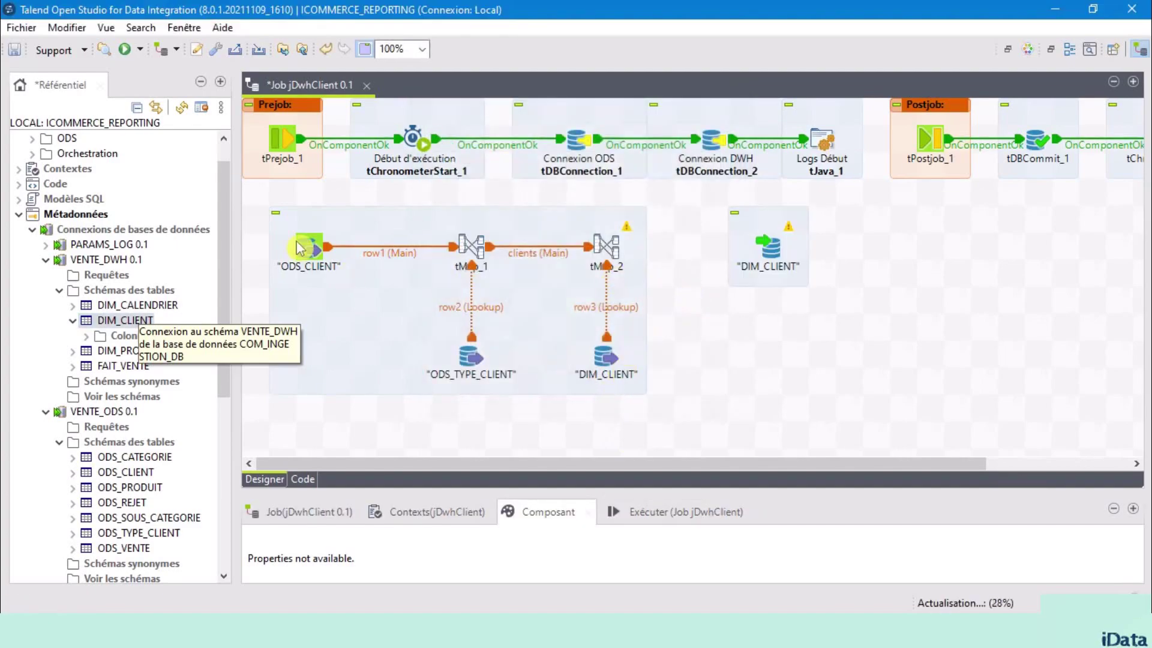
Step: Make room for the component settings and have the DIM_CLIENT output use the existing connection tDBConnection_2 (Connexion DWH)
left_click(208, 81)
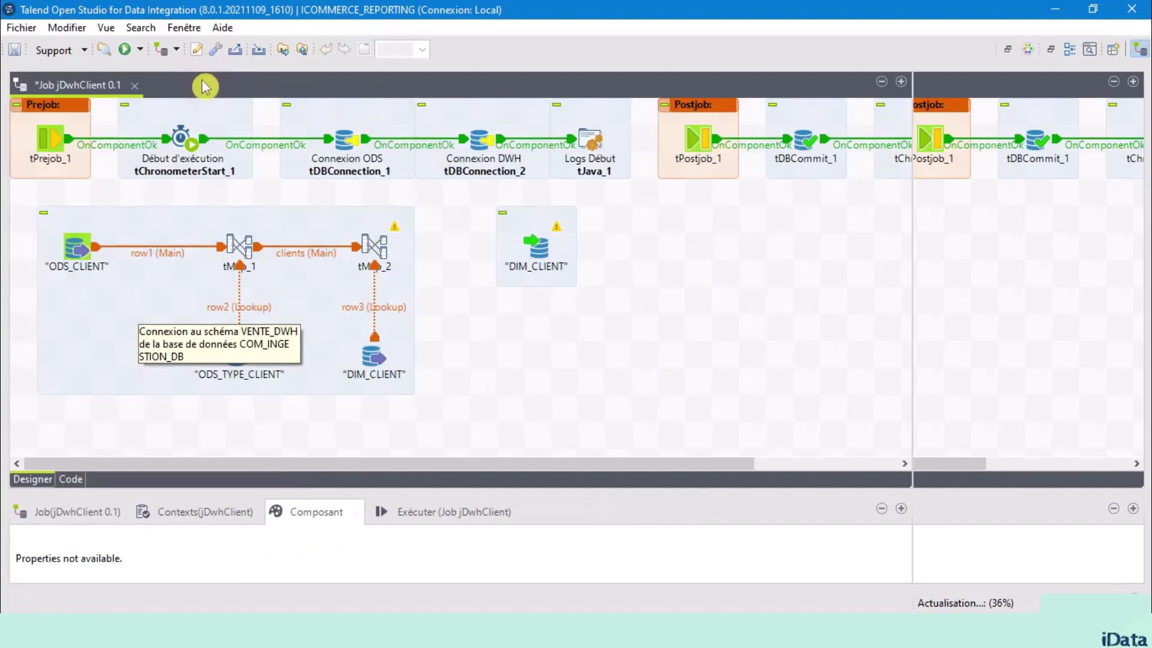
left_click_drag(600, 496, 628, 315)
left_click(542, 250)
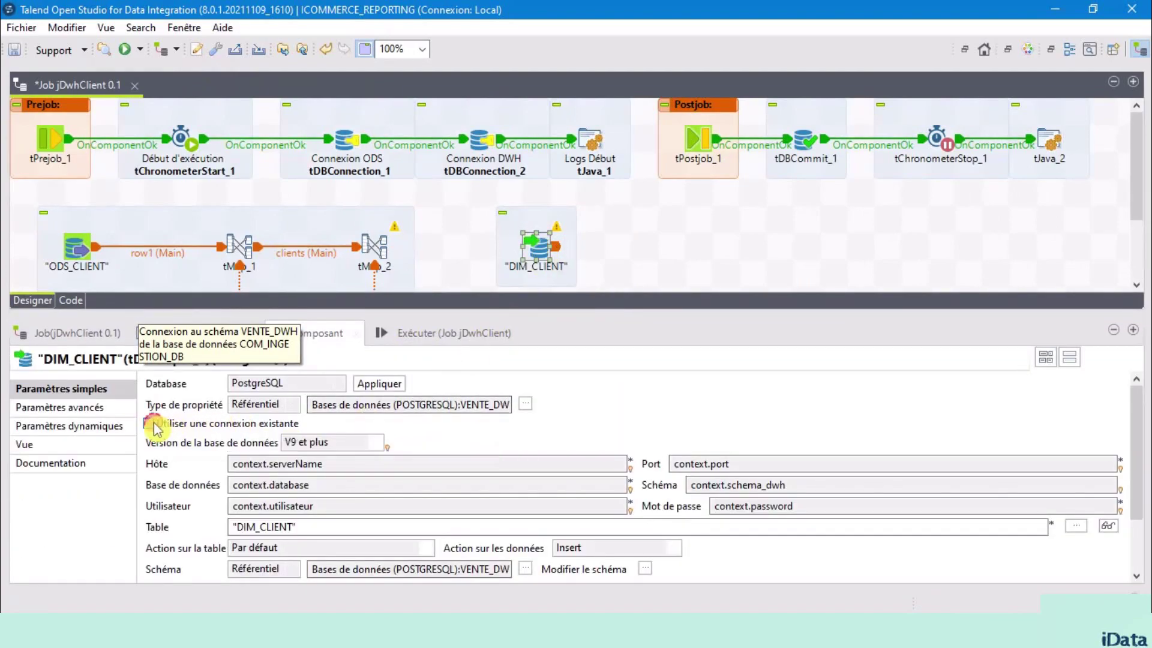
left_click(221, 425)
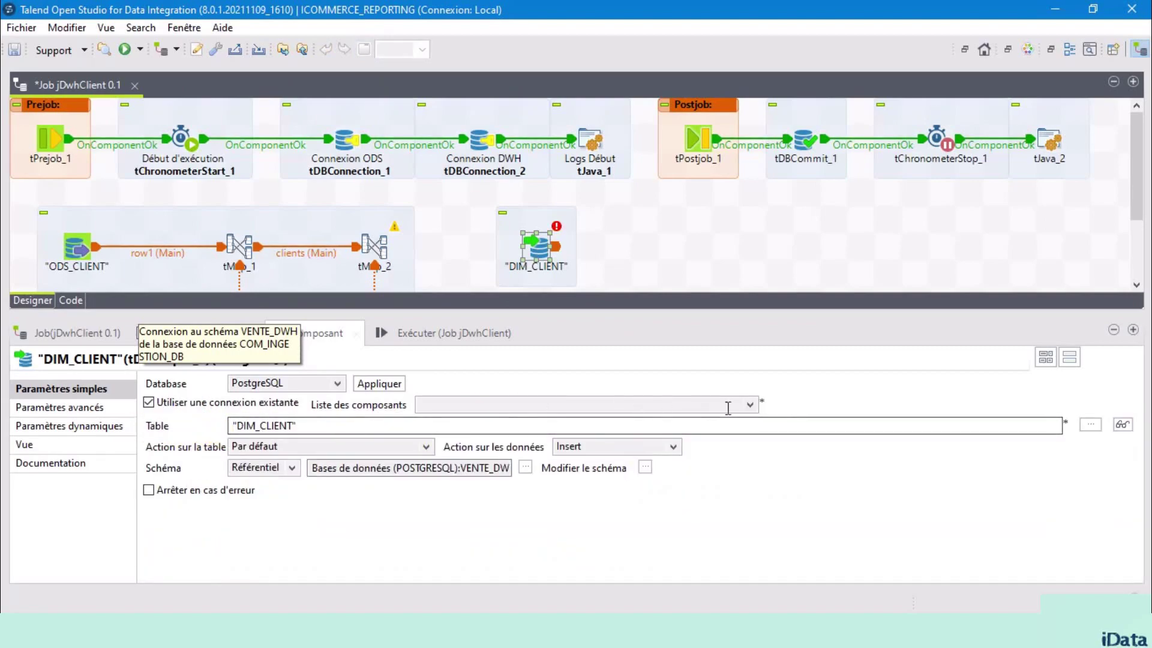
left_click(750, 405)
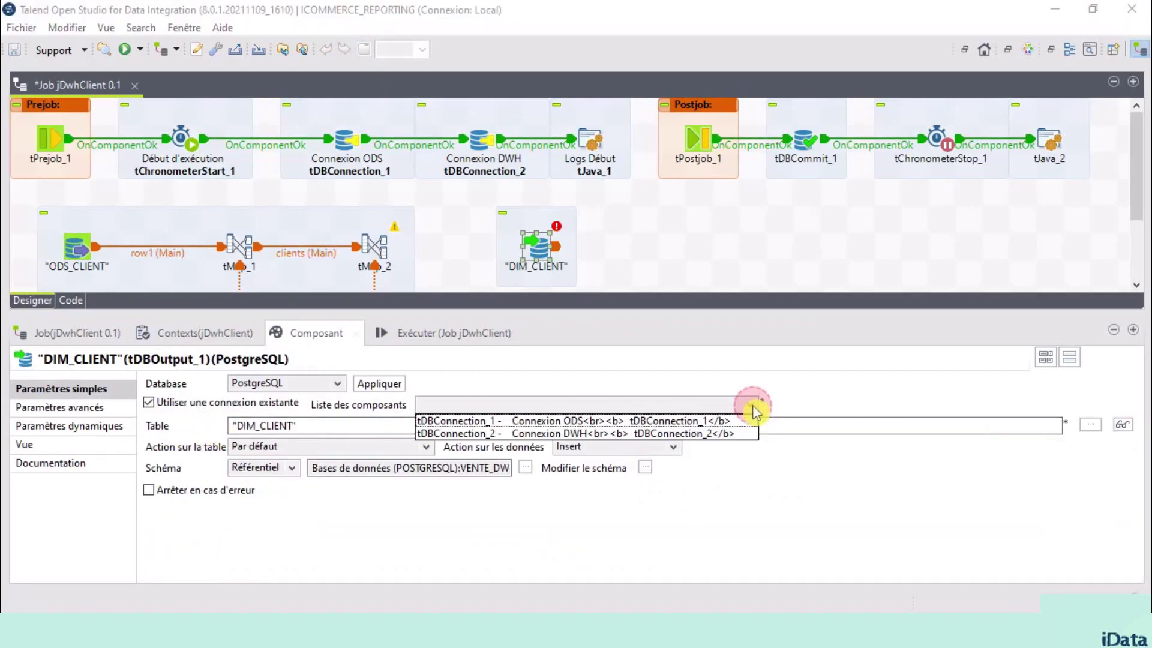
left_click(667, 437)
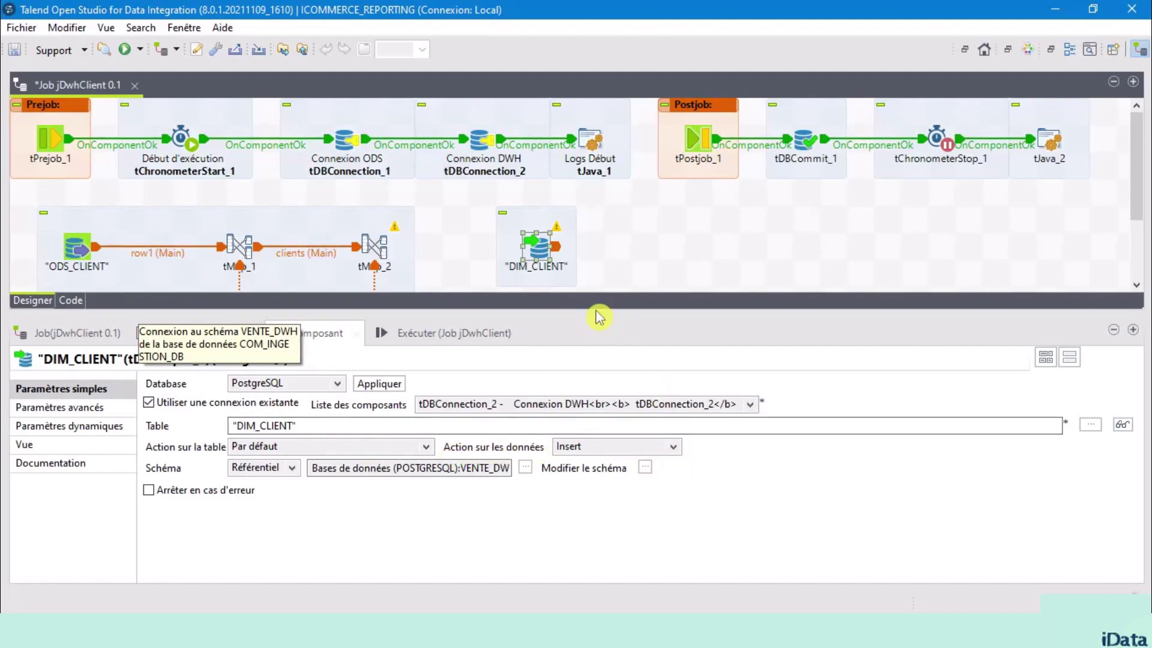
Step: Duplicate the DIM_CLIENT output, place the copy directly below the original and set its action on data to Update
left_click_drag(596, 312, 595, 433)
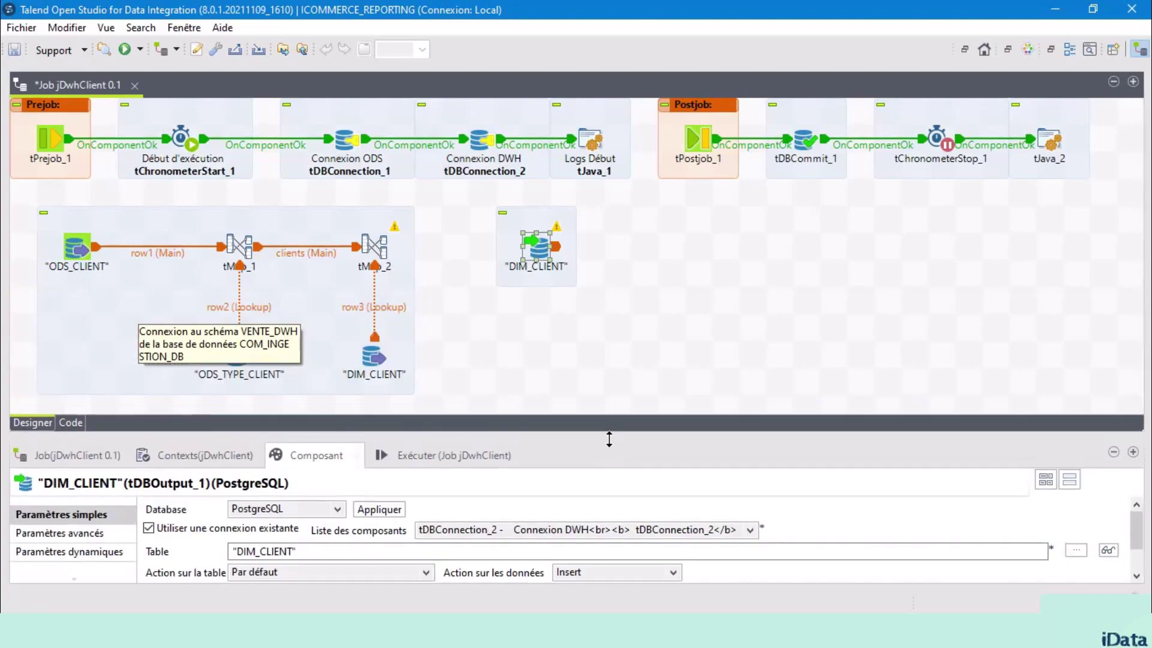
left_click(574, 317)
left_click(549, 262)
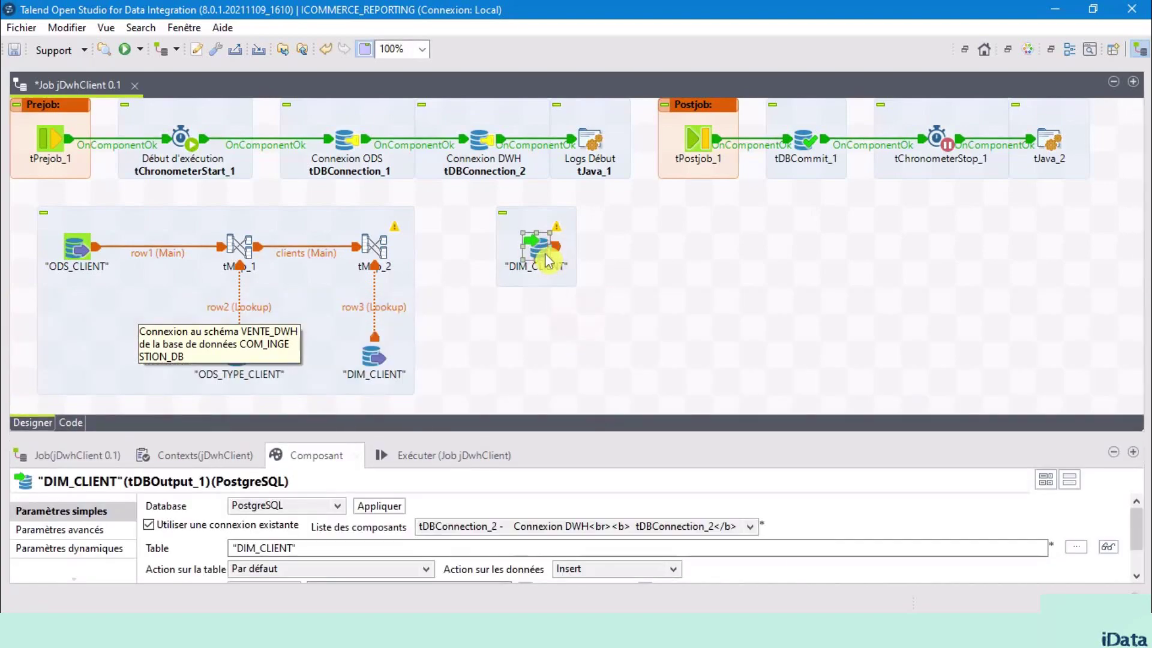
key("ctrl+c")
key("ctrl+v")
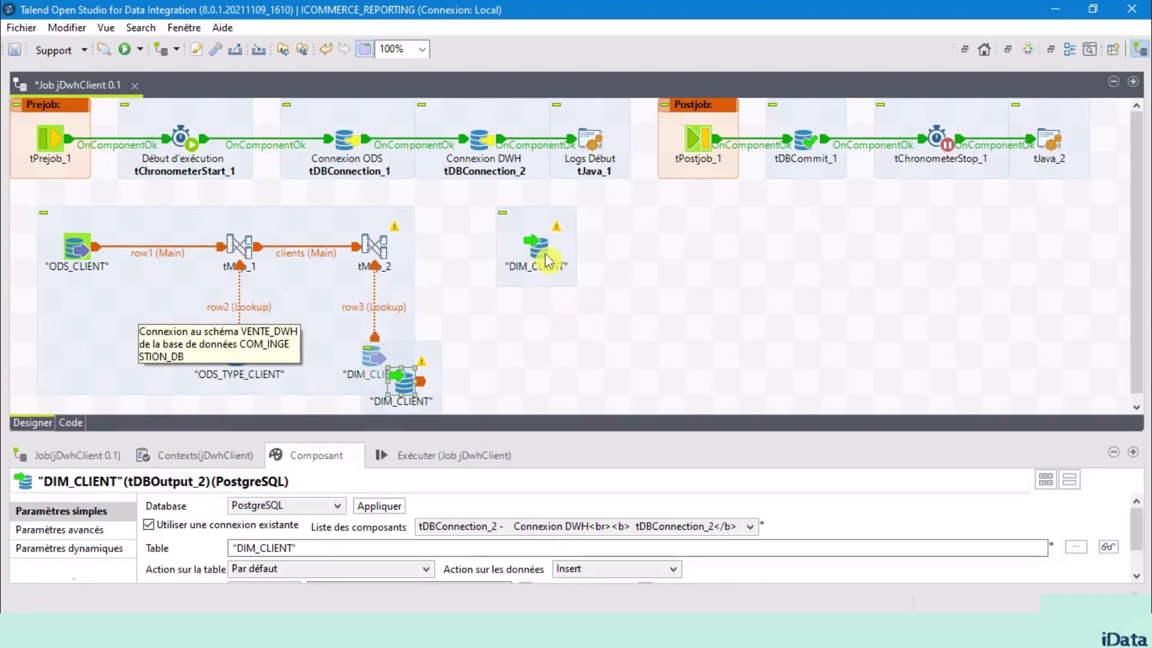
left_click_drag(403, 387, 540, 324)
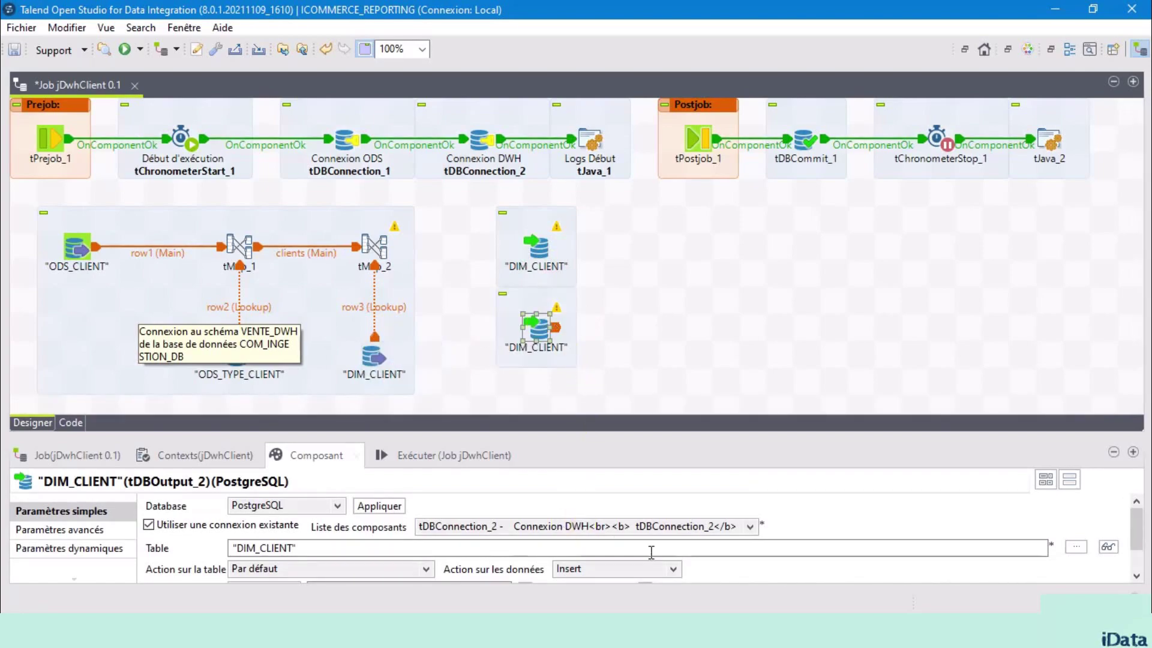
left_click(672, 569)
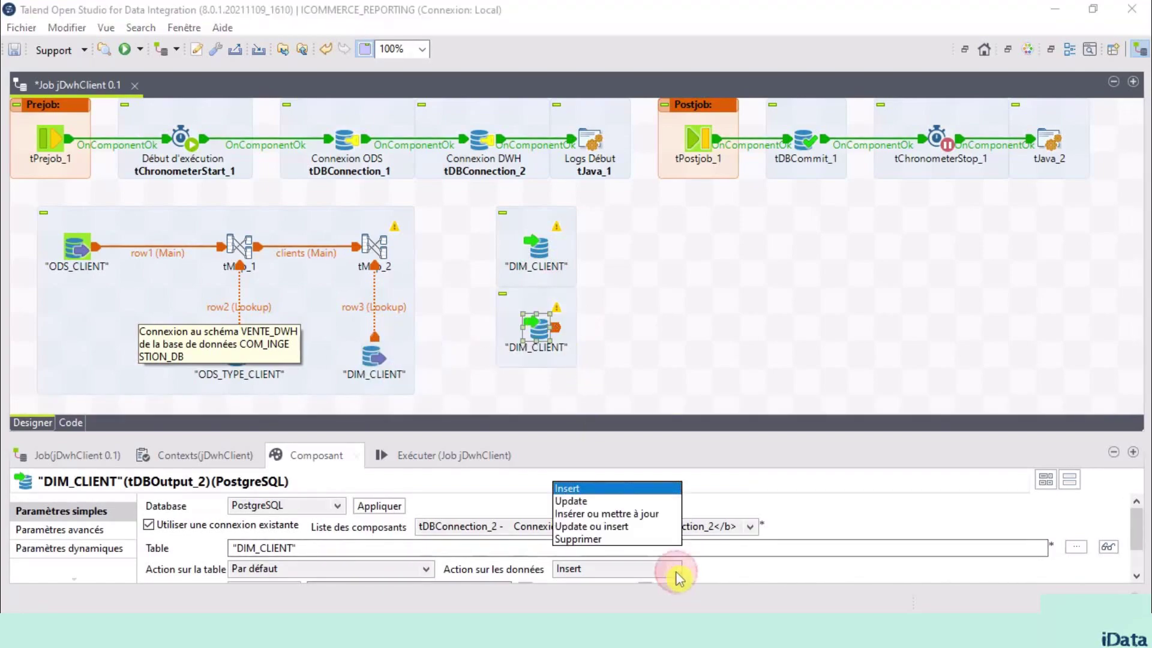
left_click(617, 501)
Step: Duplicate the second DIM_CLIENT output and place this third copy directly beneath it
left_click(612, 303)
left_click(546, 336)
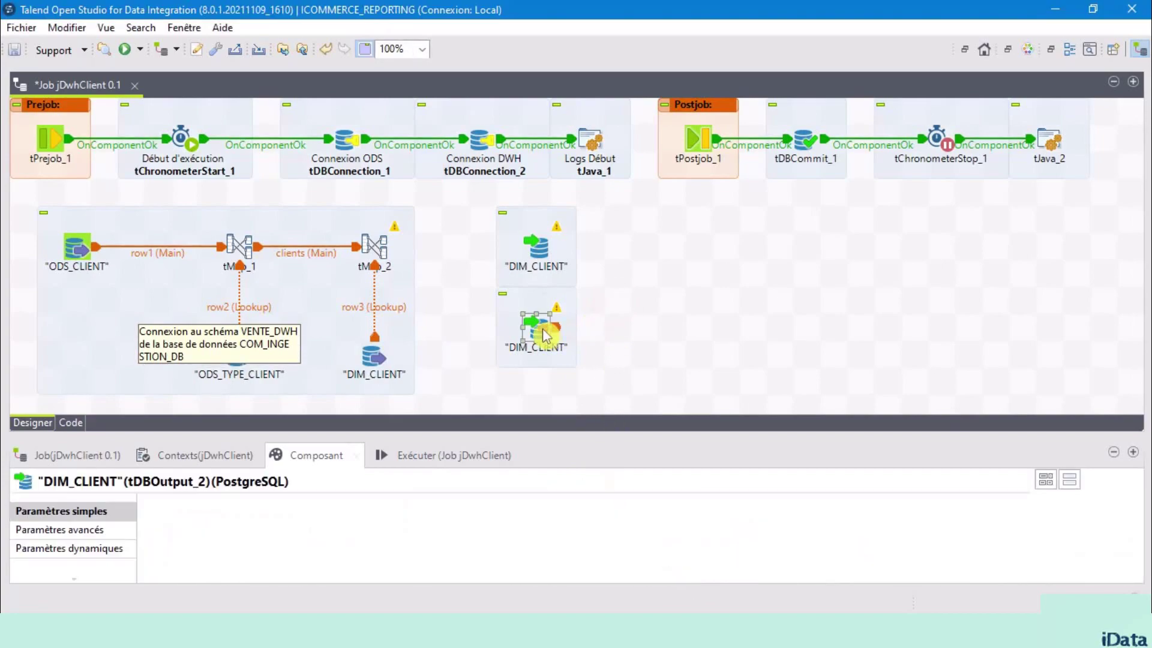
key("ctrl+v")
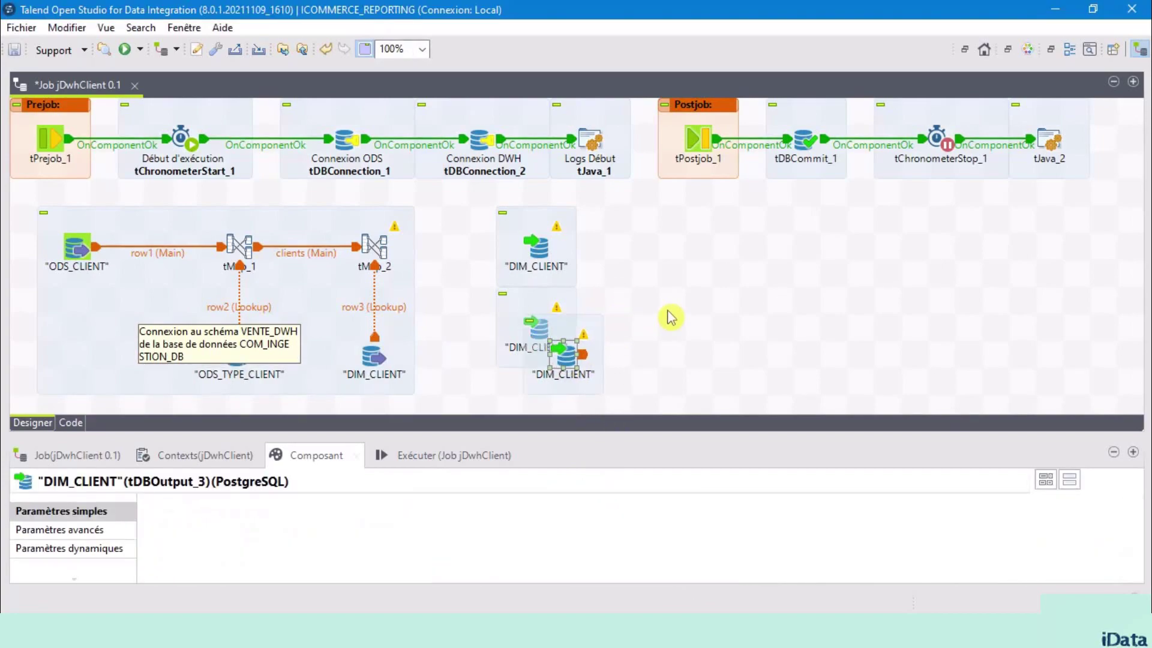
left_click_drag(566, 370, 531, 399)
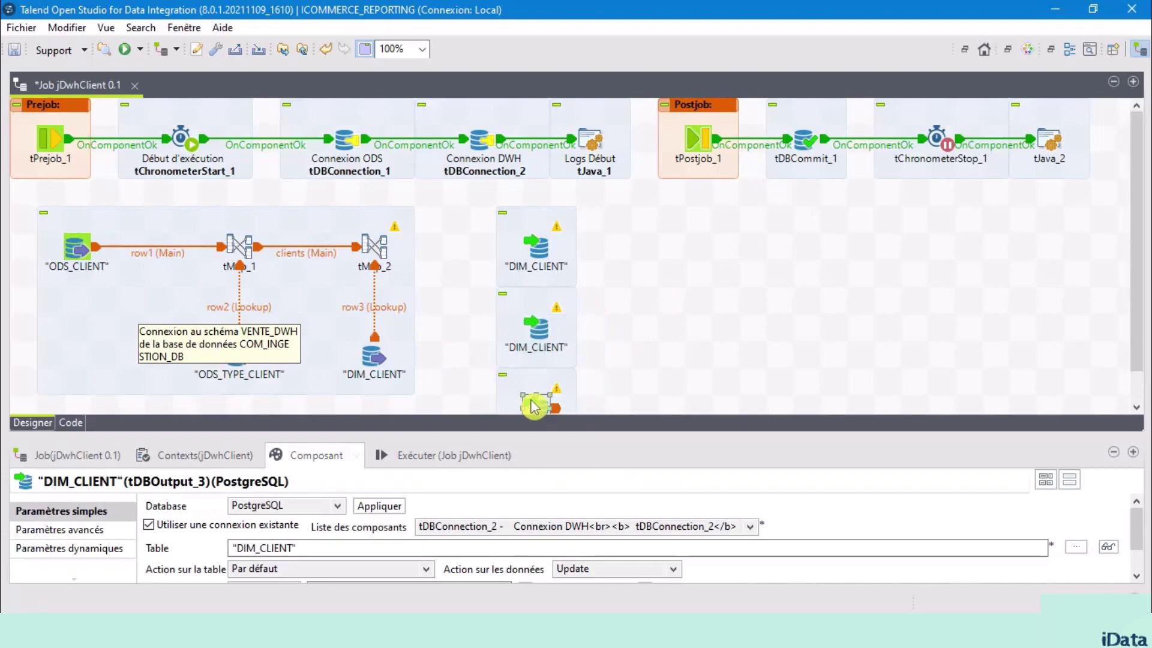
Step: Set the action on data of the third DIM_CLIENT output to Insert
left_click(674, 571)
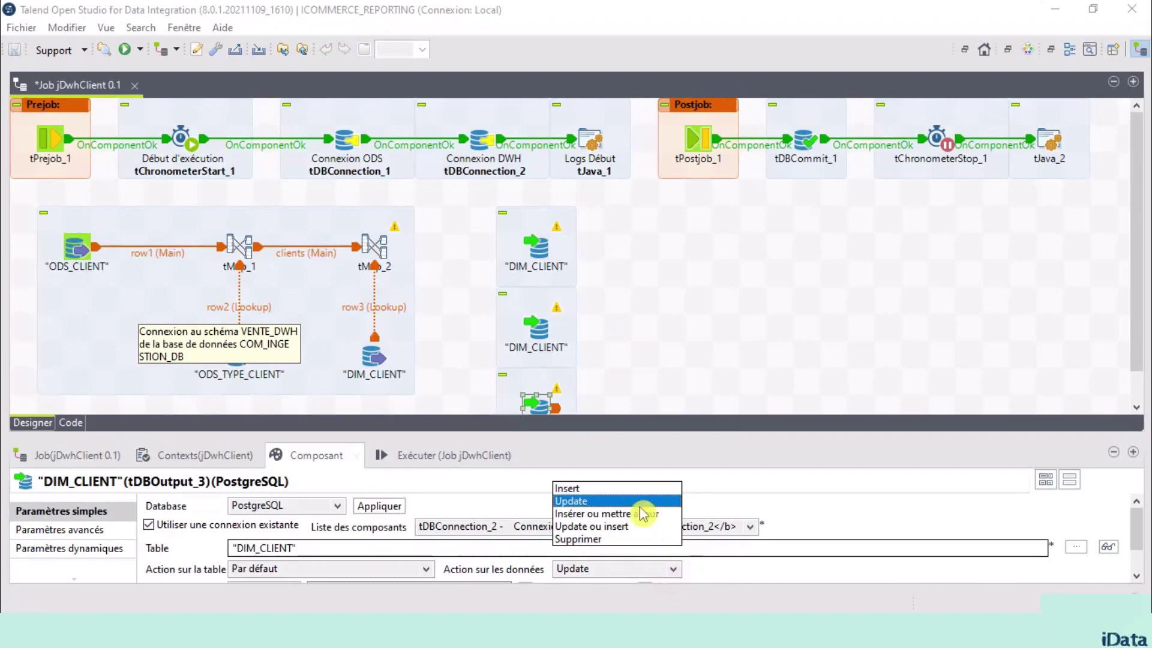
left_click(593, 494)
left_click(655, 232)
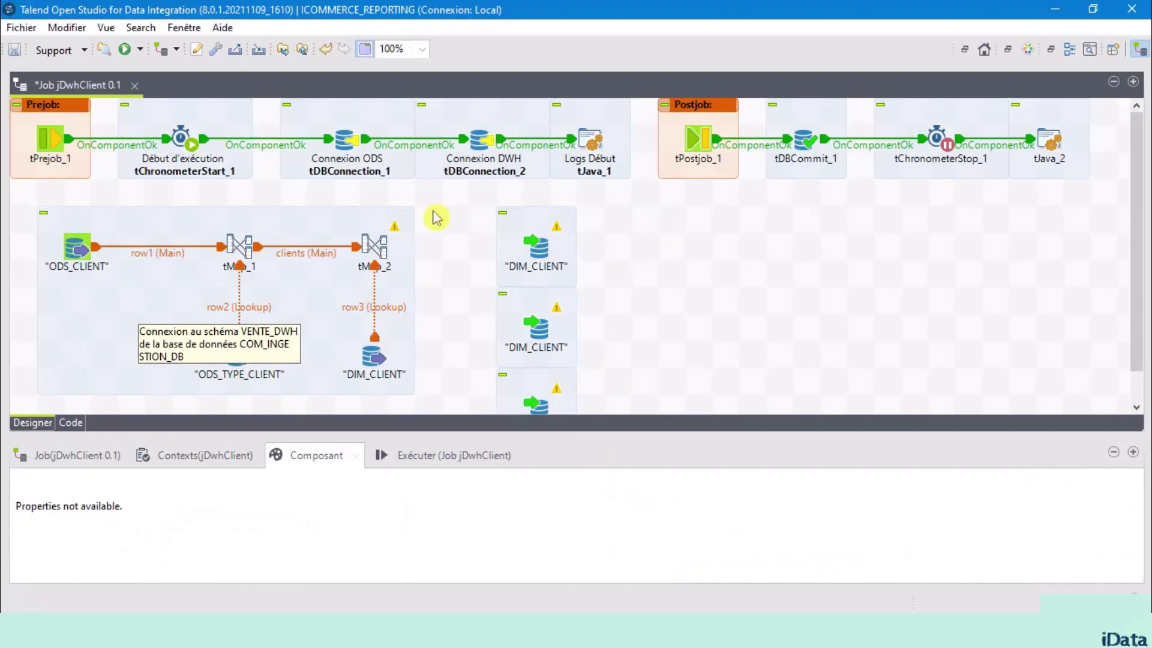
Step: Link tMap_2's insertClient flow to the first DIM_CLIENT output, declining the target component's schema and accepting the listed columns
left_click(380, 234)
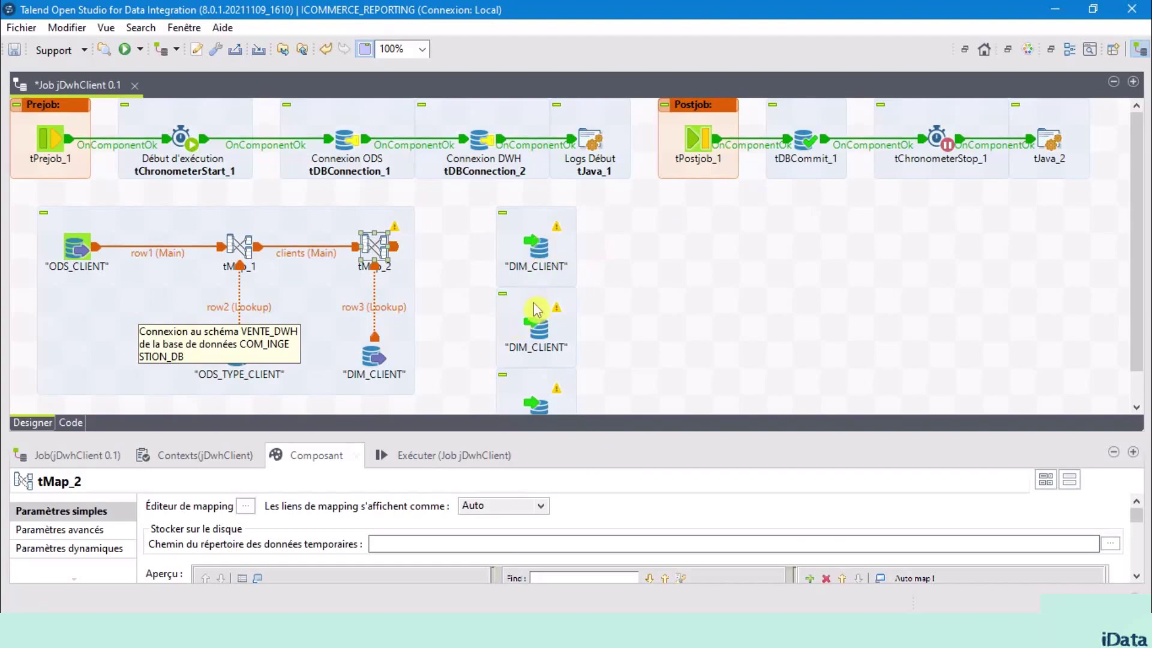
left_click(463, 238)
left_click(377, 246)
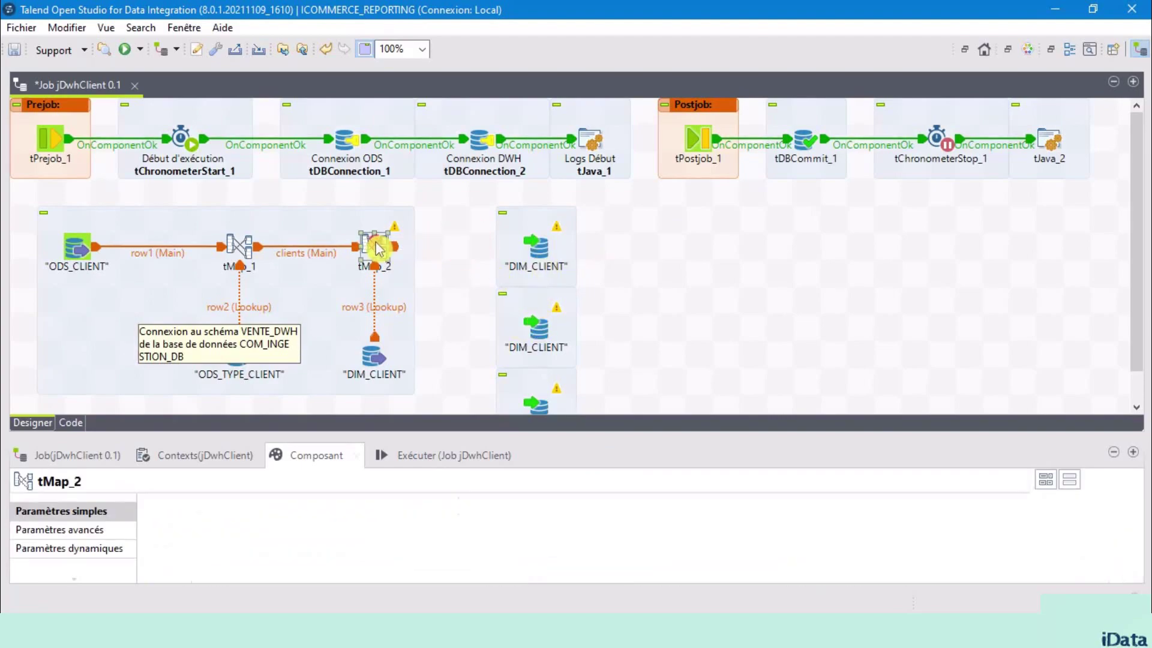
right_click(375, 246)
mouse_move(467, 259)
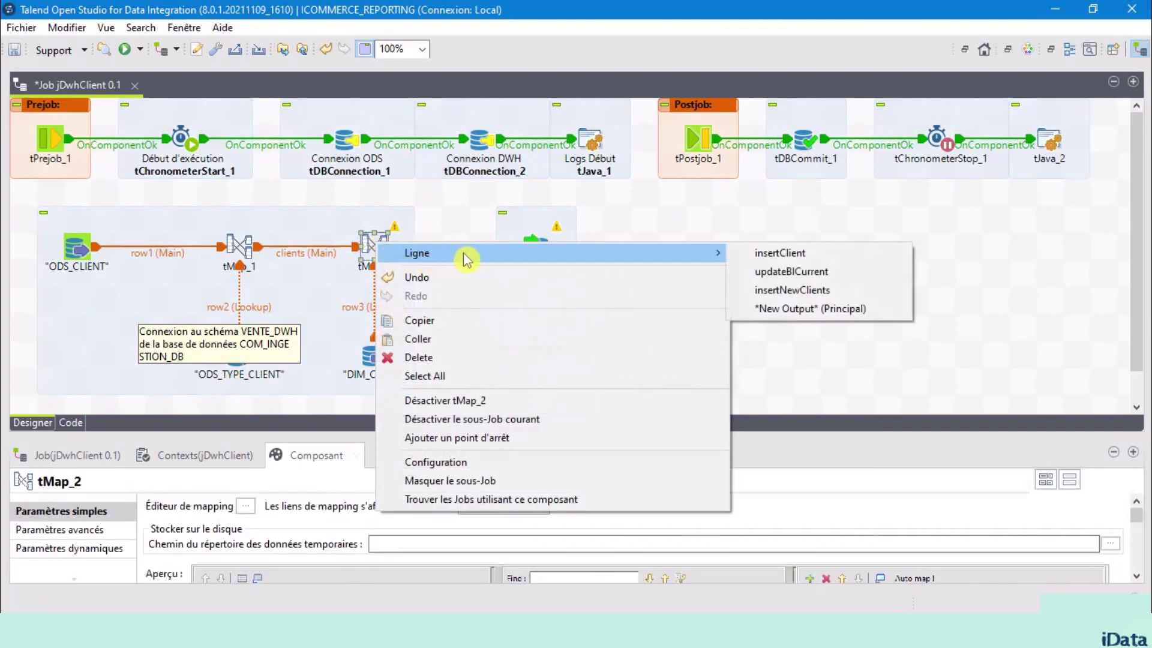
left_click(834, 258)
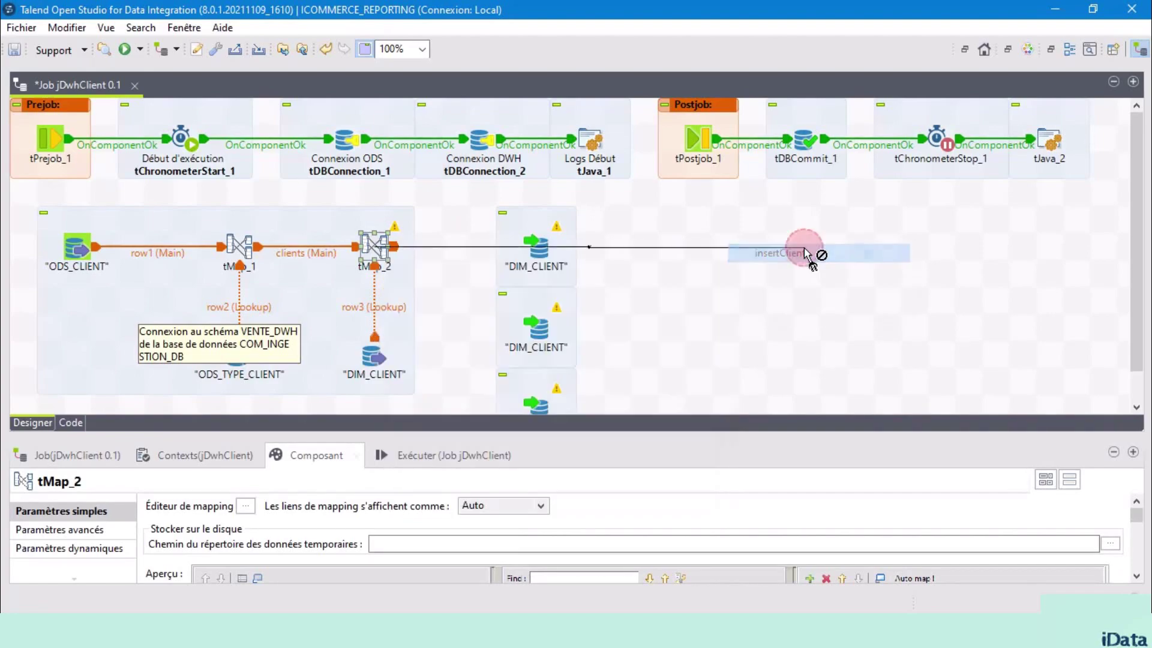
left_click(537, 246)
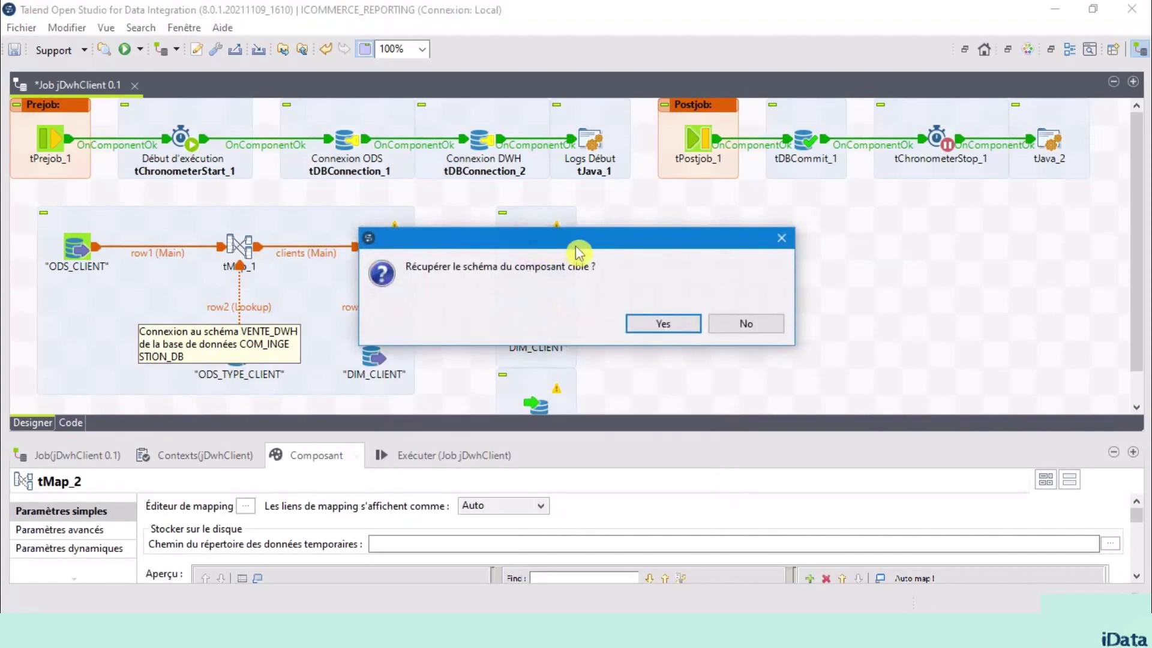
left_click(744, 325)
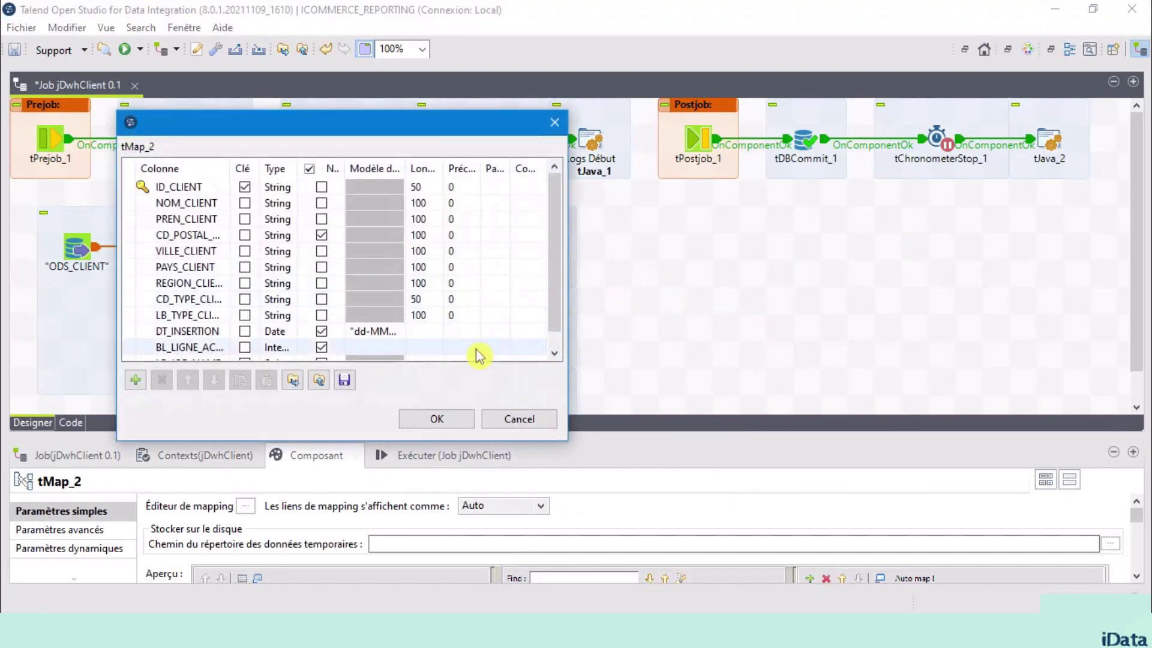
scroll(522, 360, "down", 1)
left_click(447, 418)
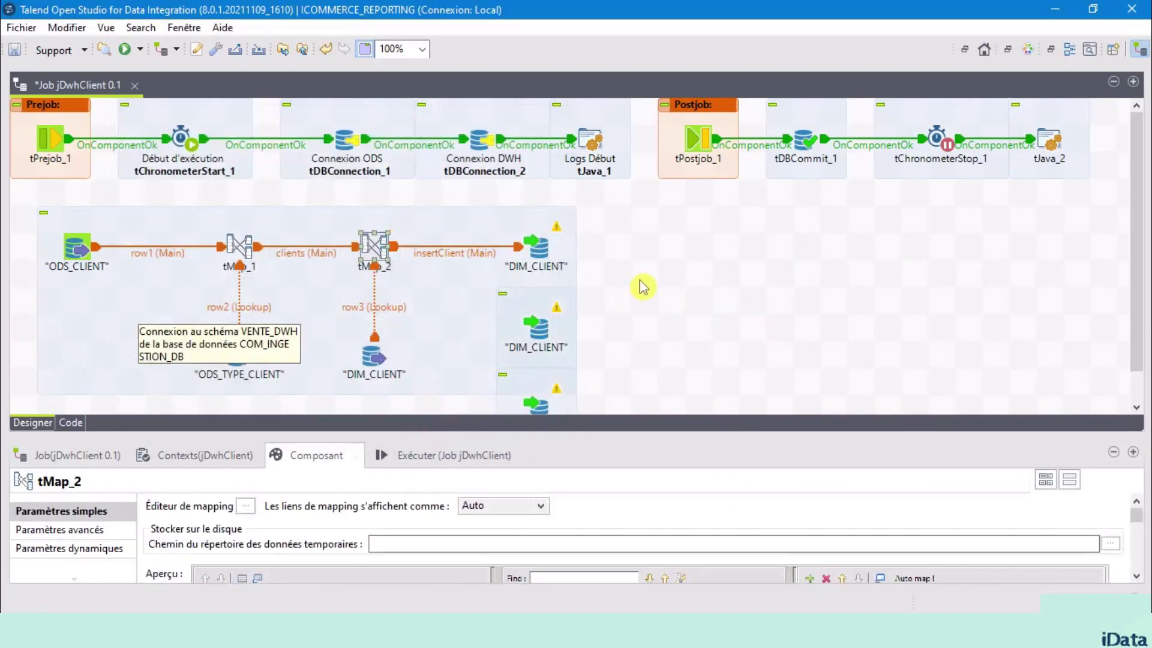
Step: Link tMap_2's updateBlCurrent flow to the second DIM_CLIENT output, keeping the flow's own schema instead of the target's
right_click(375, 246)
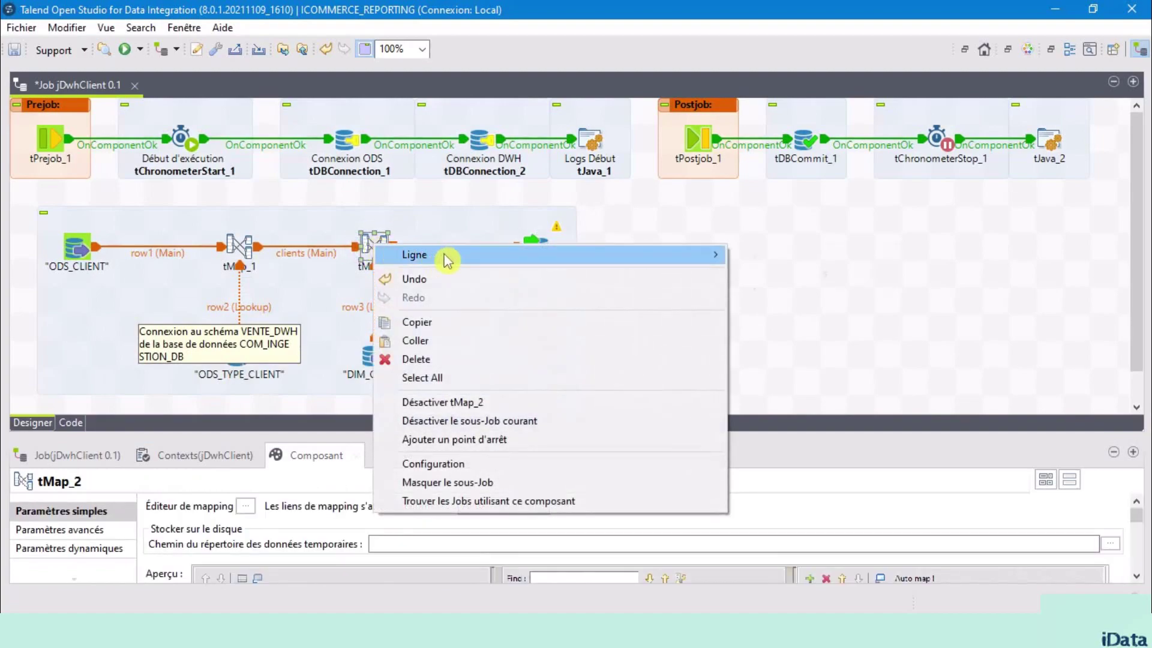
mouse_move(681, 254)
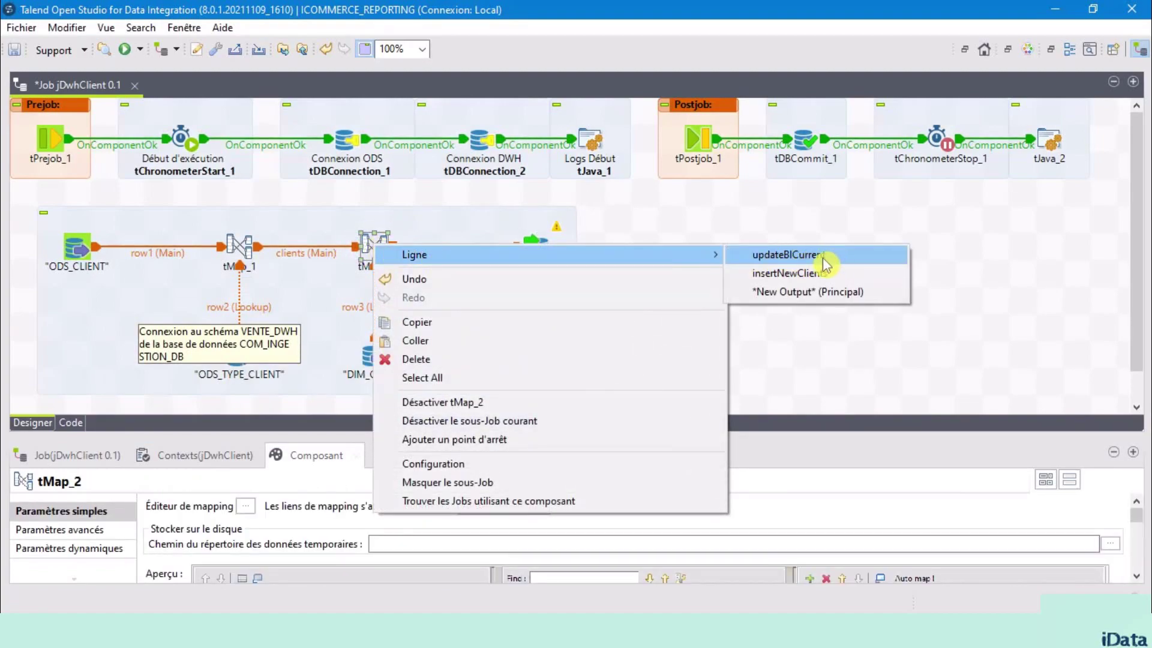
left_click(819, 262)
left_click(537, 329)
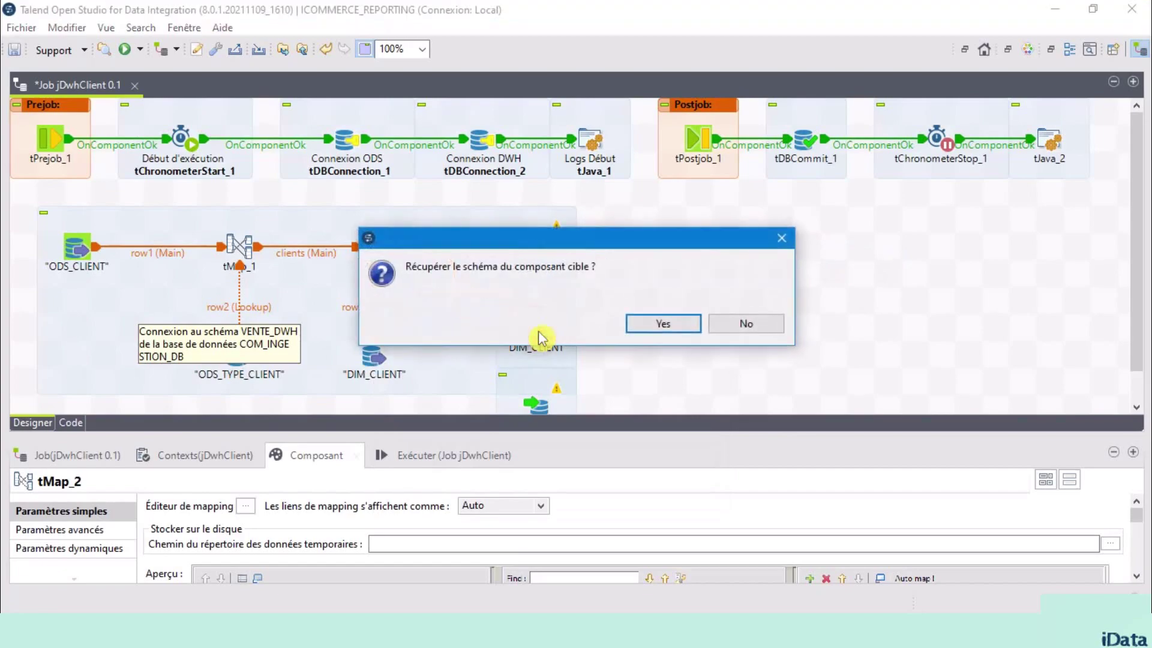
left_click(749, 327)
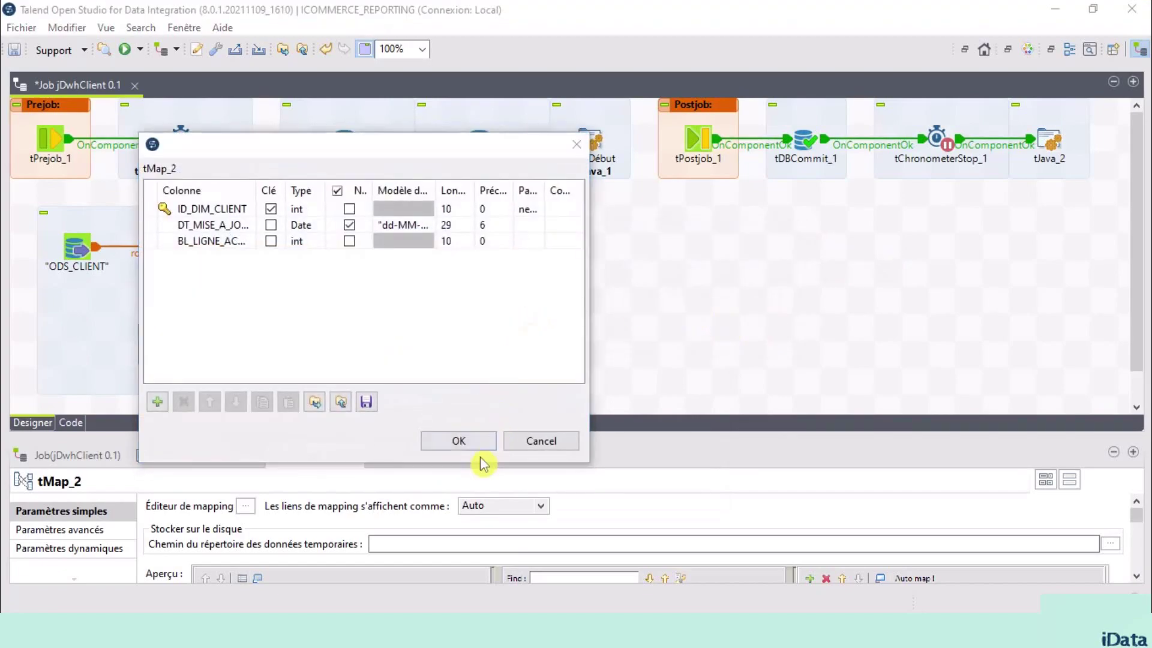
left_click(477, 444)
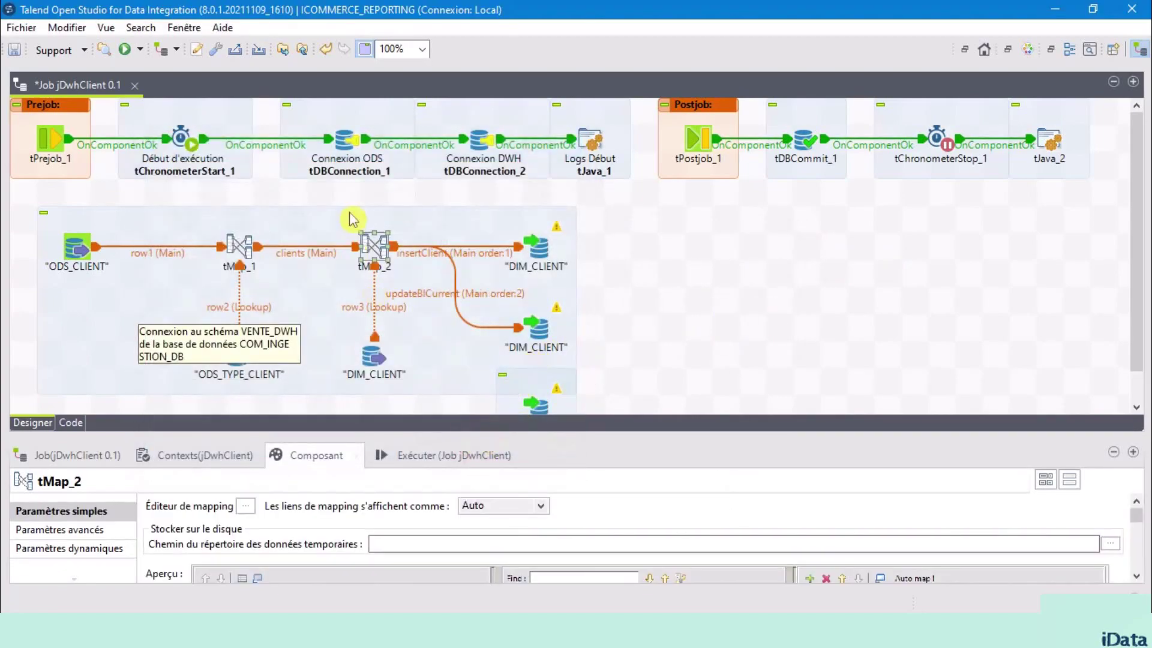
Step: Link tMap_2's insertNewClients flow to the third DIM_CLIENT output without retrieving the target component's schema
right_click(370, 249)
mouse_move(547, 252)
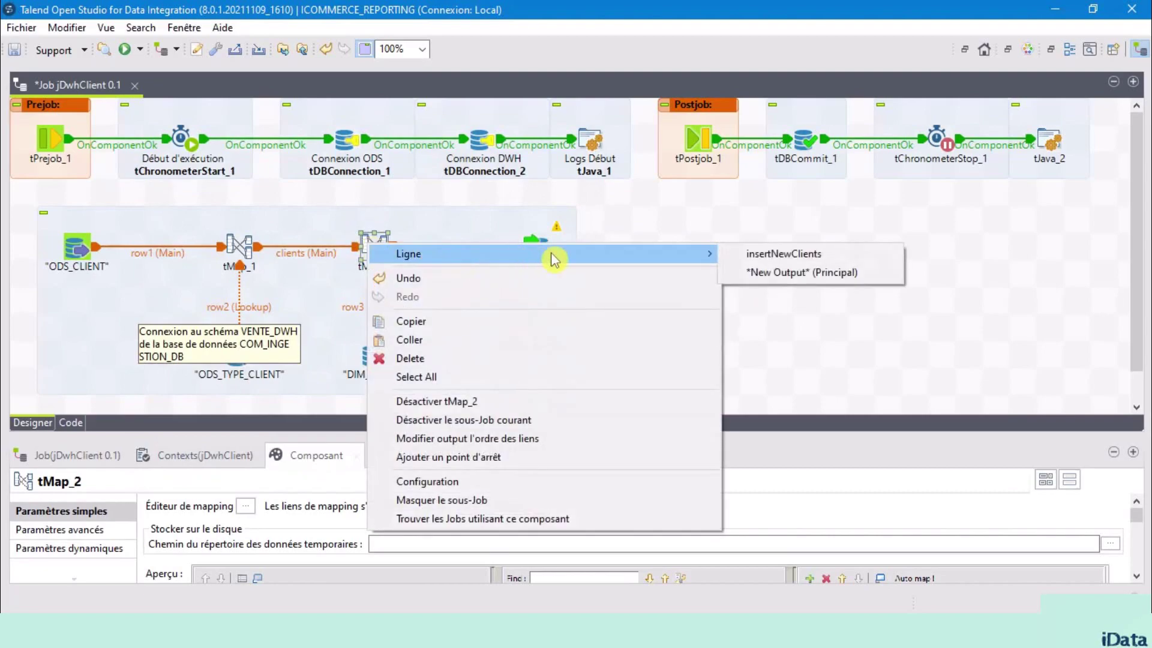
left_click(822, 262)
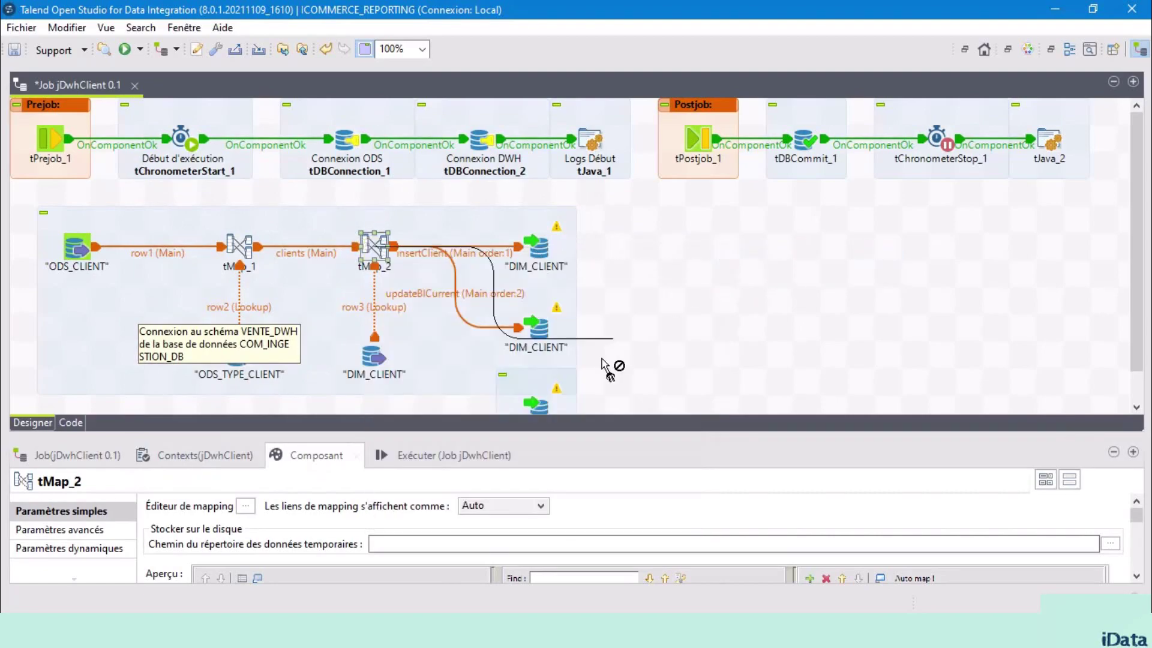
left_click(535, 408)
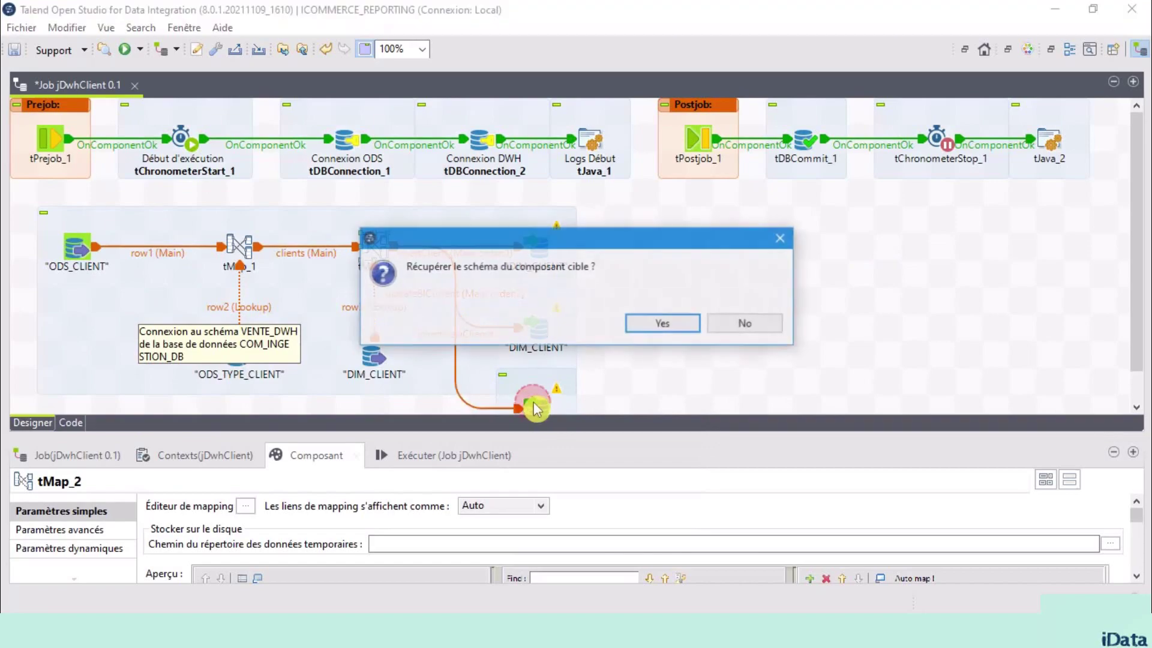
left_click(769, 328)
left_click(455, 417)
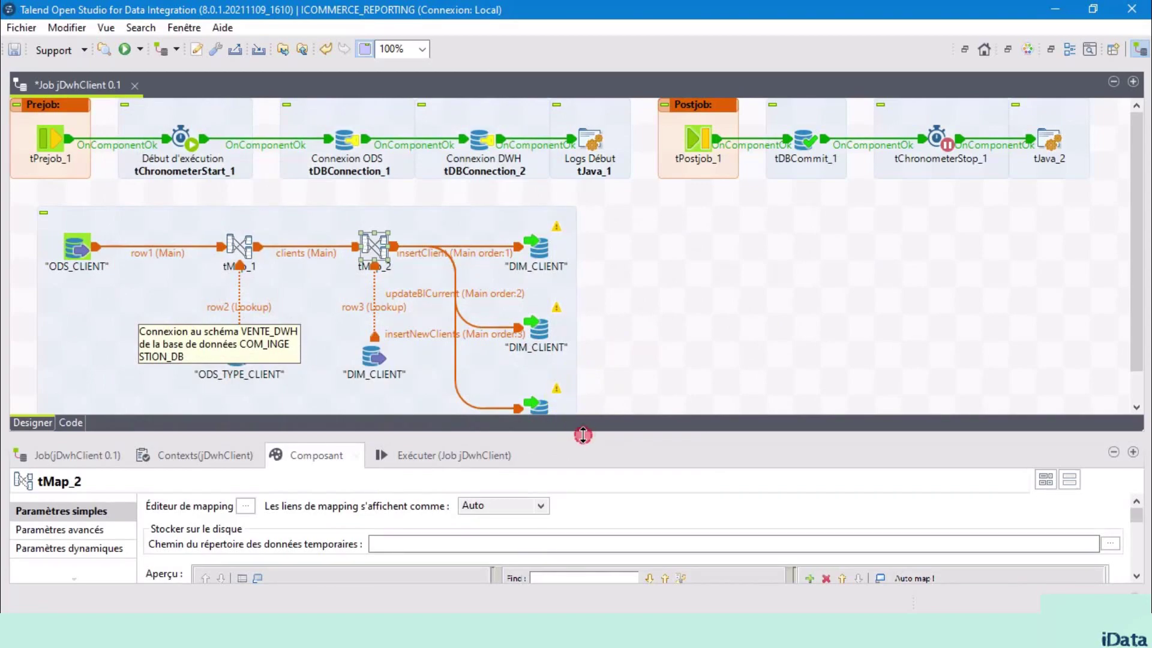
Step: Synchronize the columns of all three DIM_CLIENT outputs with their incoming flows, and restore the enlarged job canvas
left_click_drag(583, 435, 558, 293)
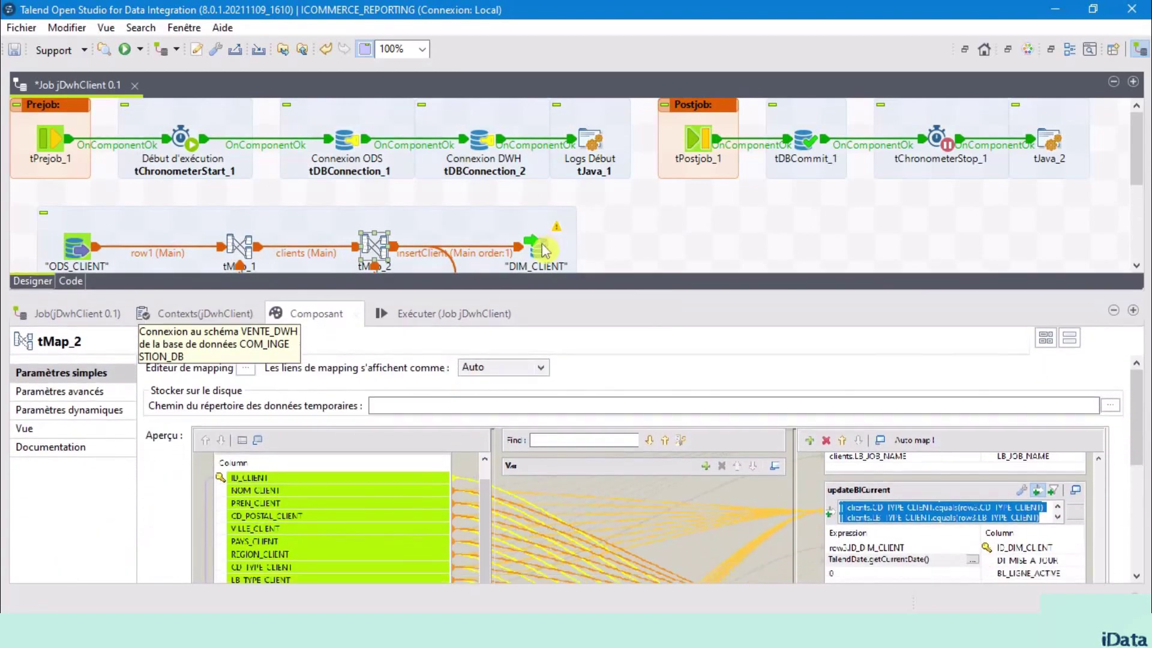
left_click(543, 249)
left_click(691, 451)
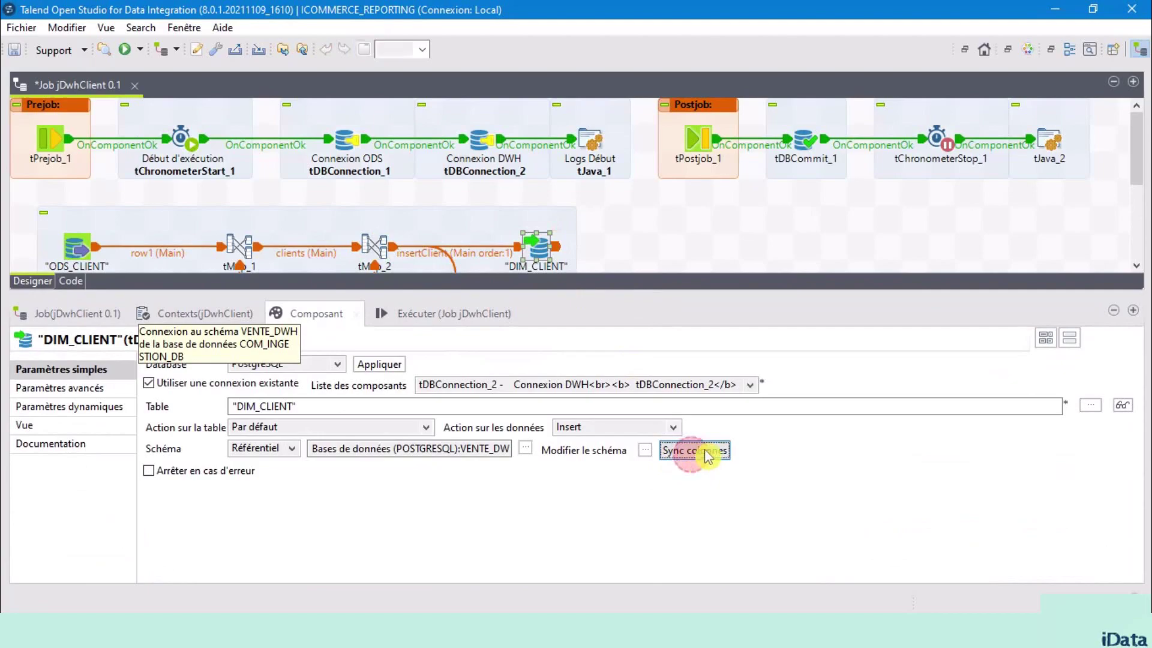
scroll(648, 249, "down", 3)
left_click(543, 255)
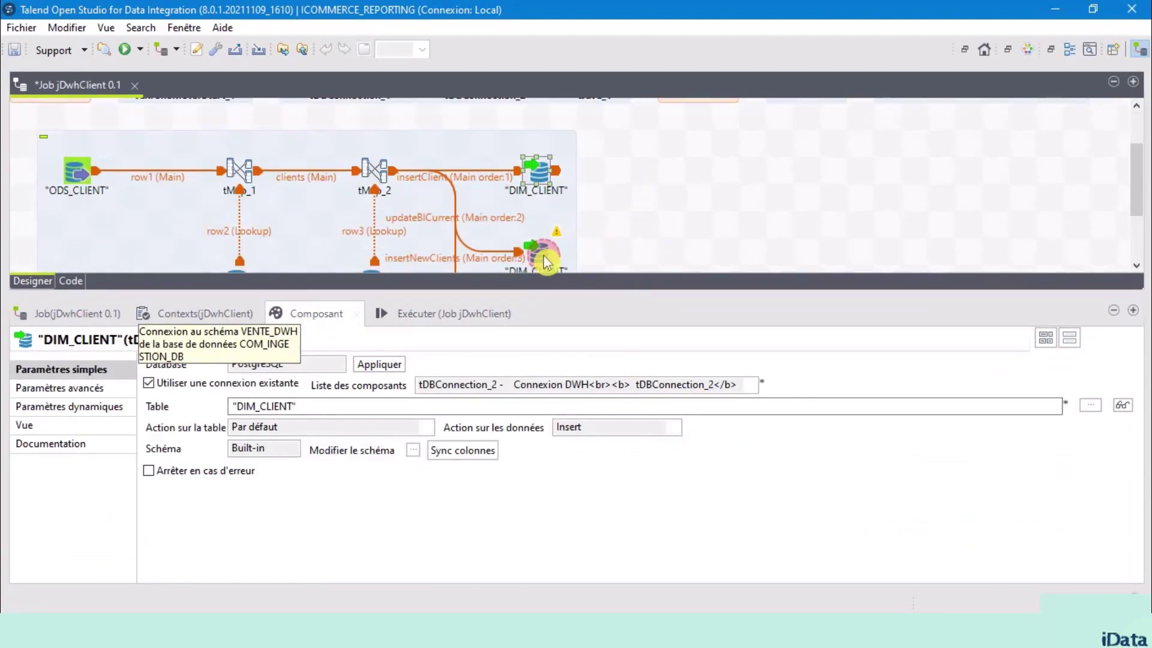
left_click(684, 454)
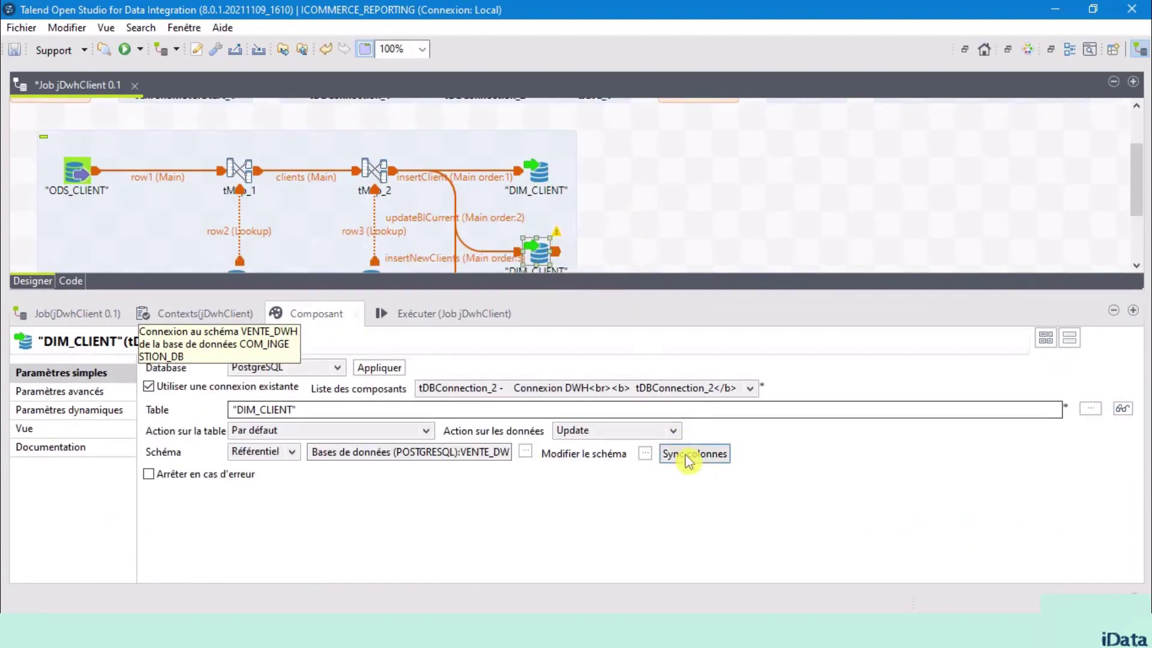
scroll(594, 222, "down", 2)
scroll(579, 240, "down", 3)
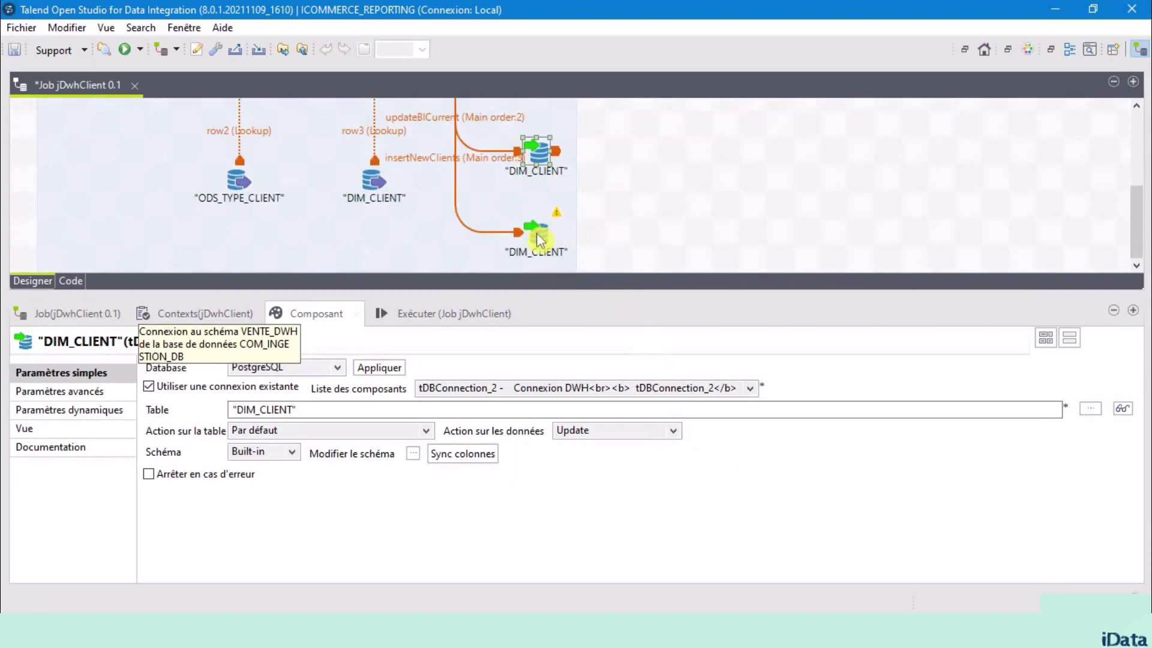
left_click(539, 233)
left_click(694, 456)
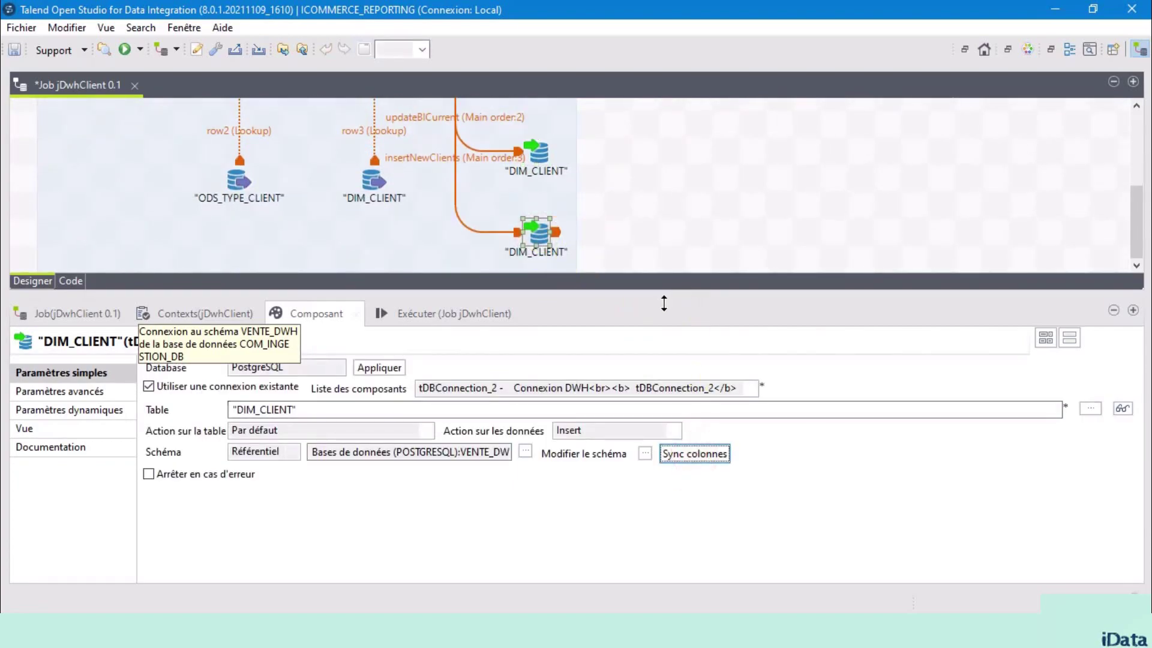
left_click_drag(663, 296, 636, 523)
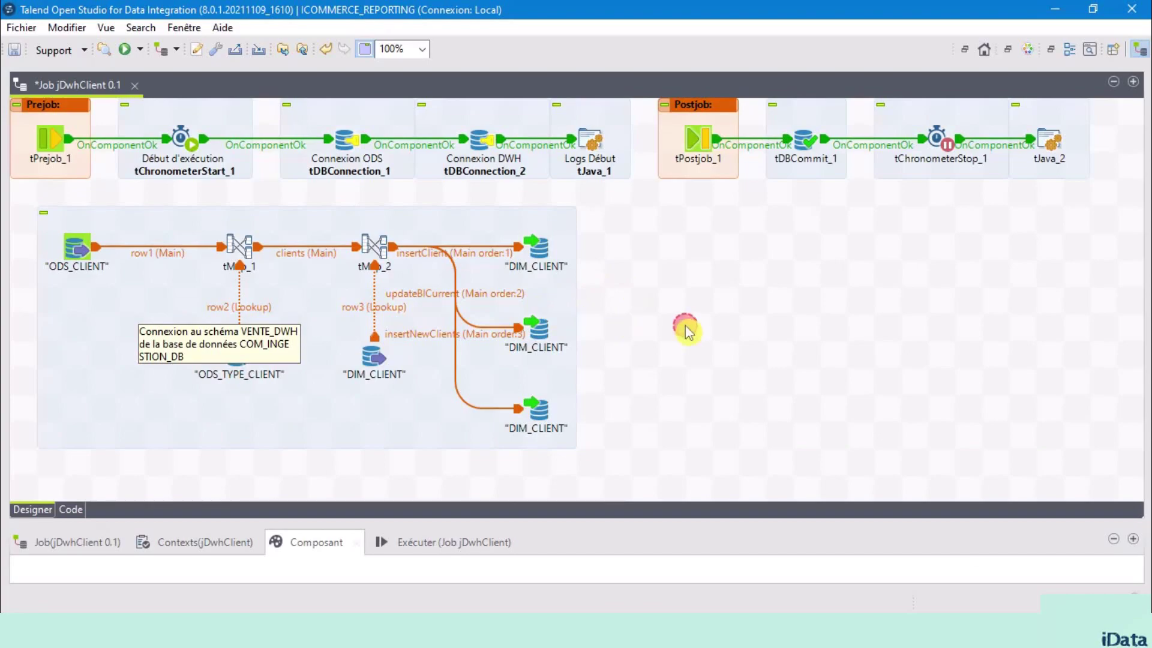
Step: Review the ODS_CLIENT and ODS_TYPE_CLIENT inputs and how tMap_1 joins them into the clients flow
left_click(78, 249)
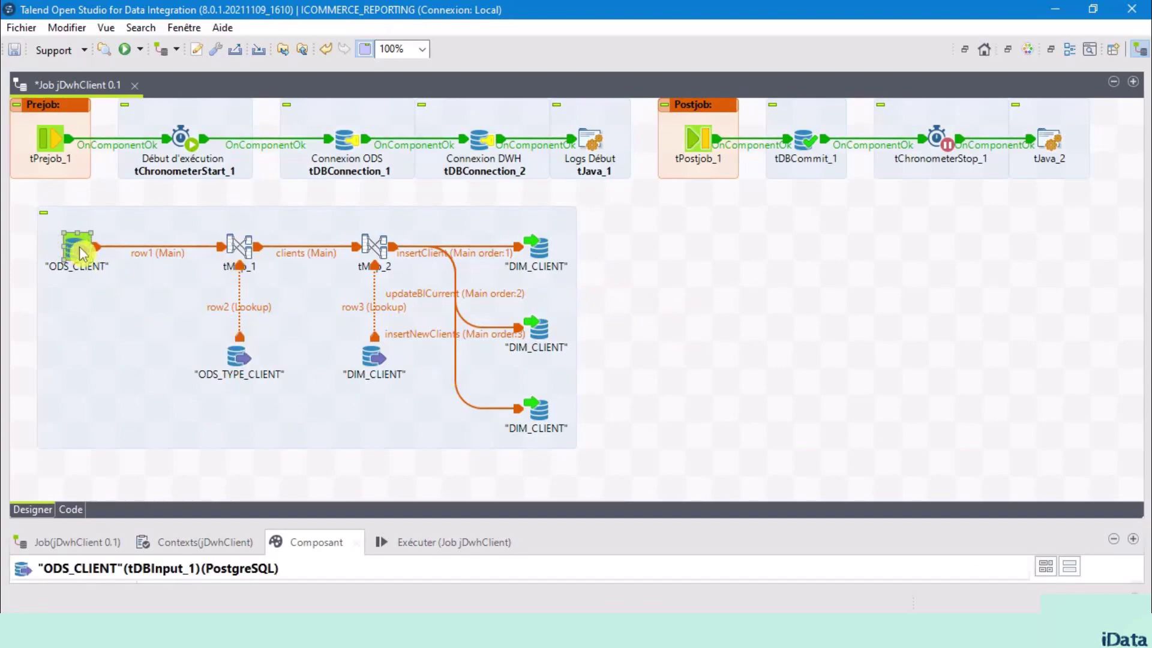
left_click(239, 358)
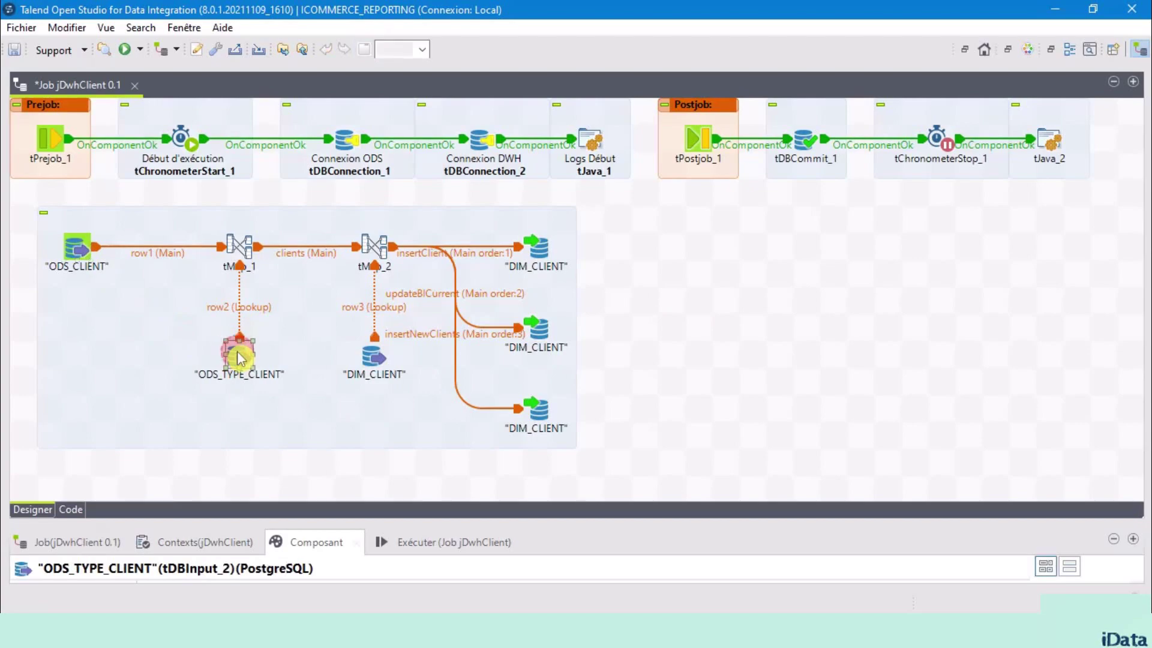
double_click(244, 247)
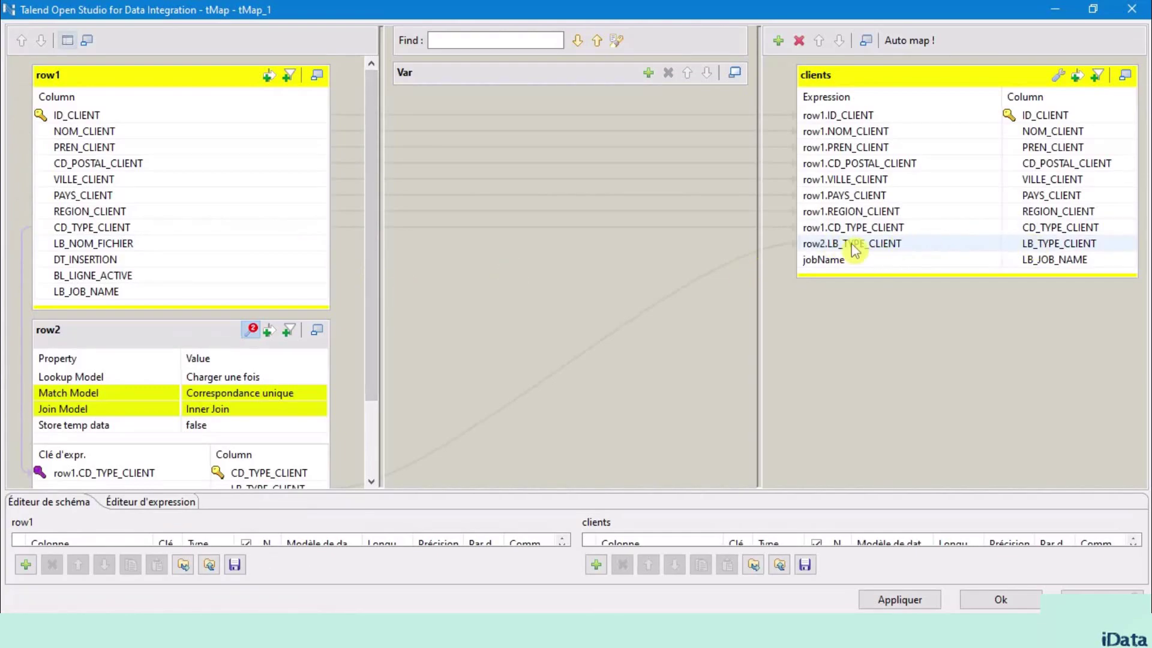
left_click_drag(375, 324, 377, 419)
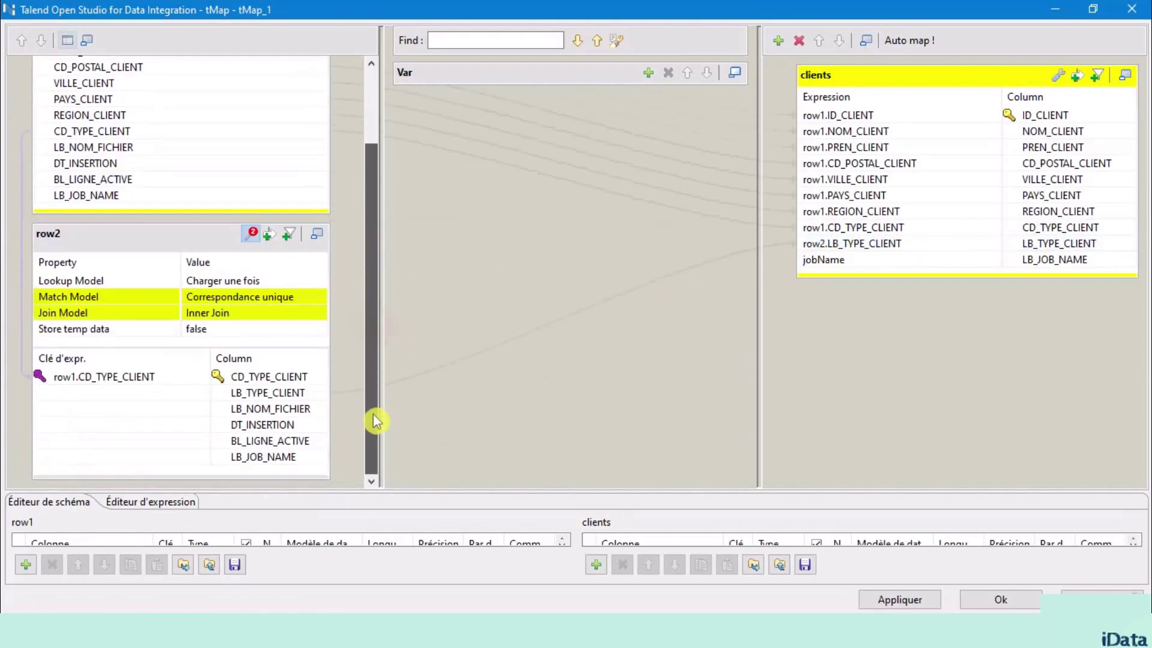
left_click(167, 236)
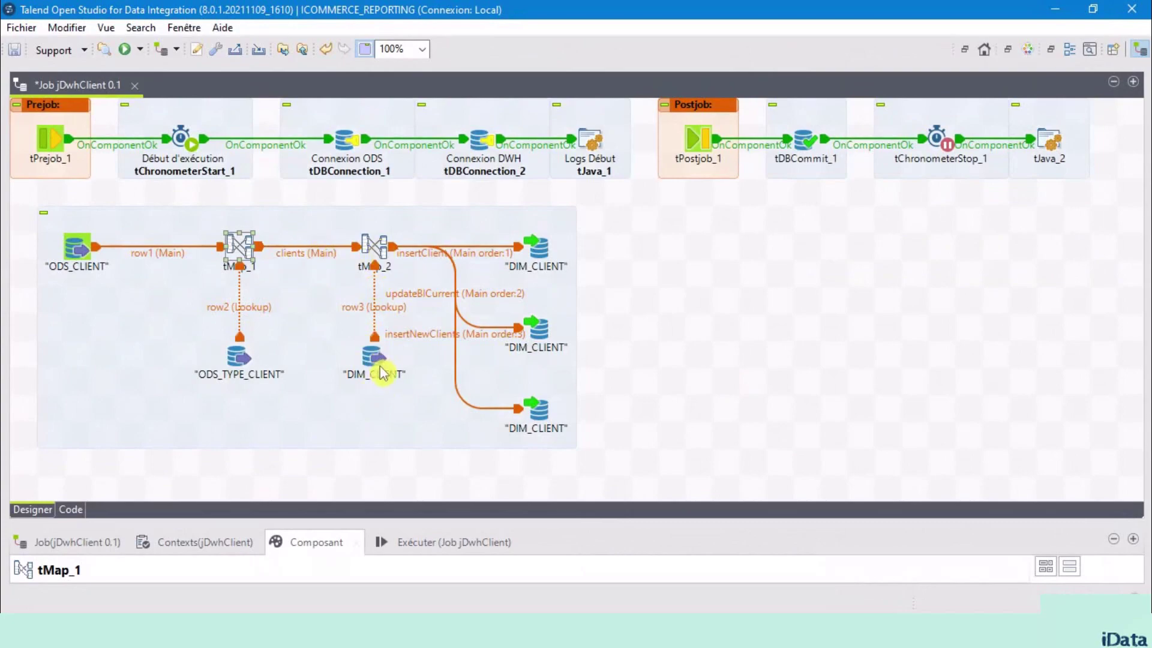
Step: Examine the insertClient output in tMap_2, including its column mappings and its Catch lookup inner join reject setting
double_click(373, 249)
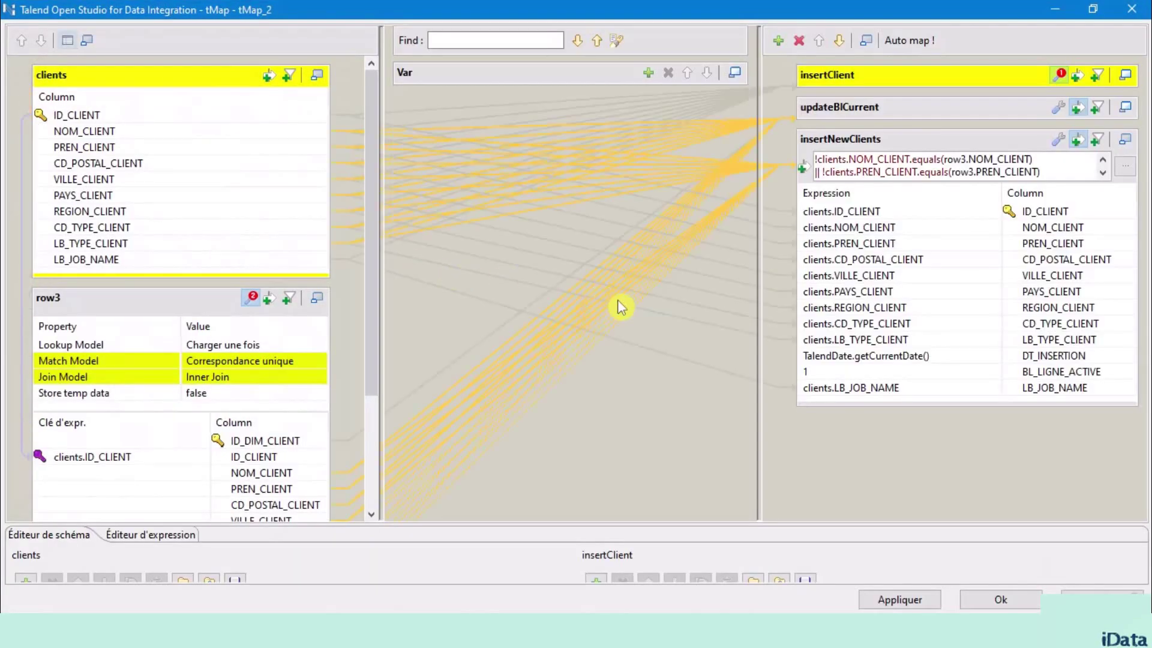
left_click(890, 73)
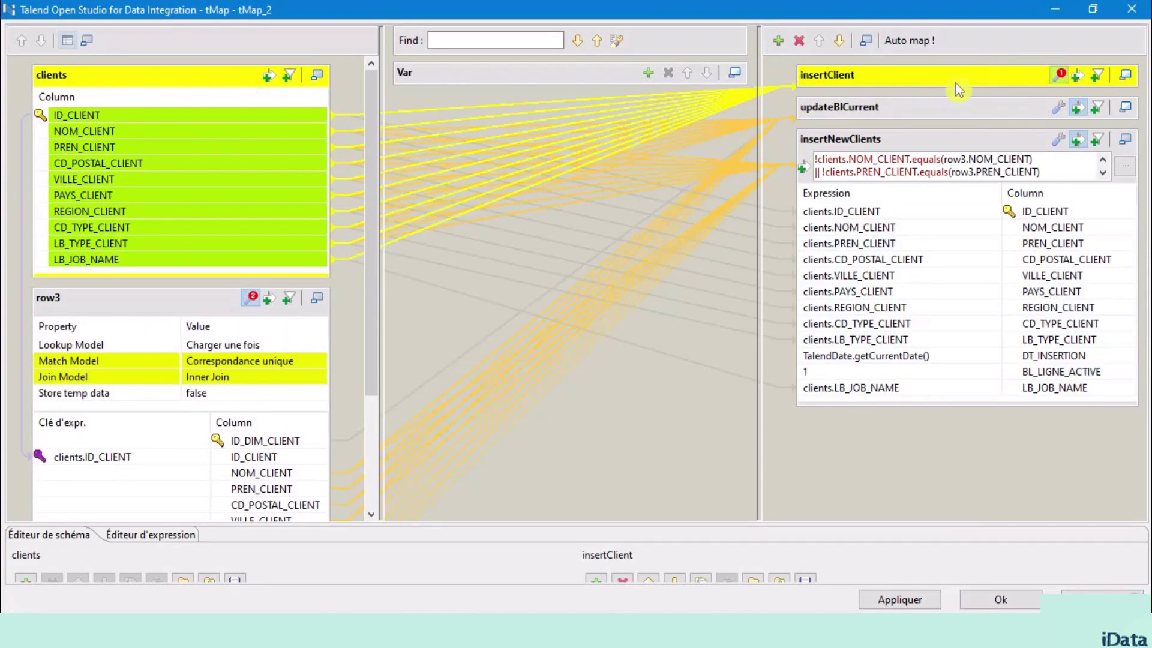
left_click(1065, 74)
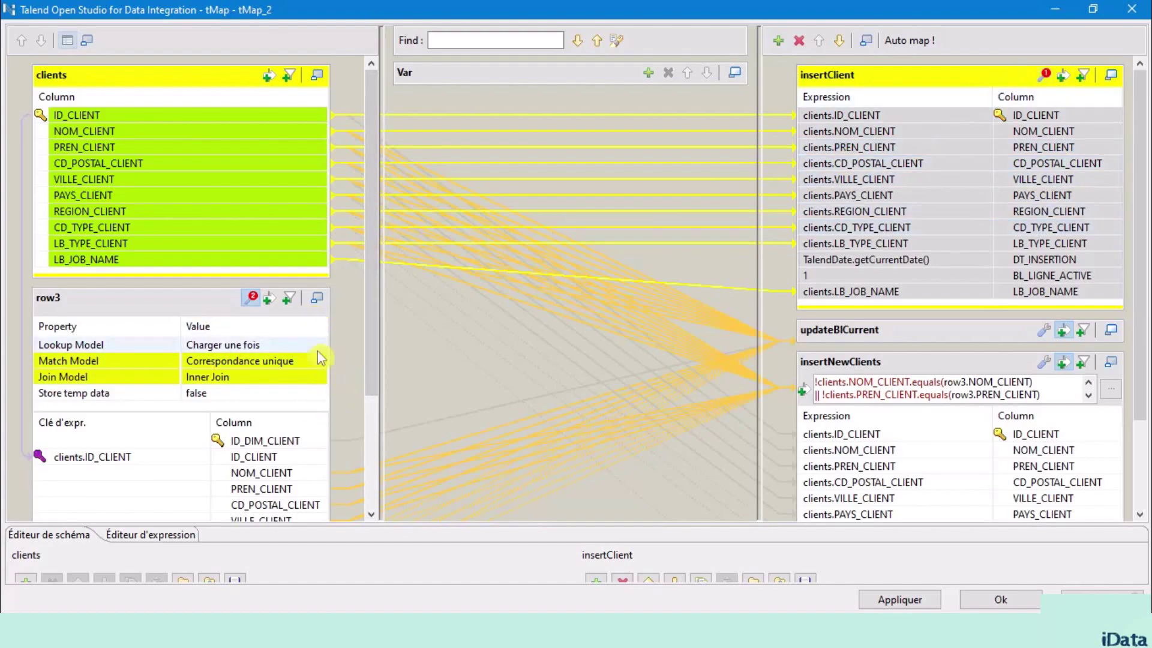
left_click(1045, 74)
left_click(1002, 131)
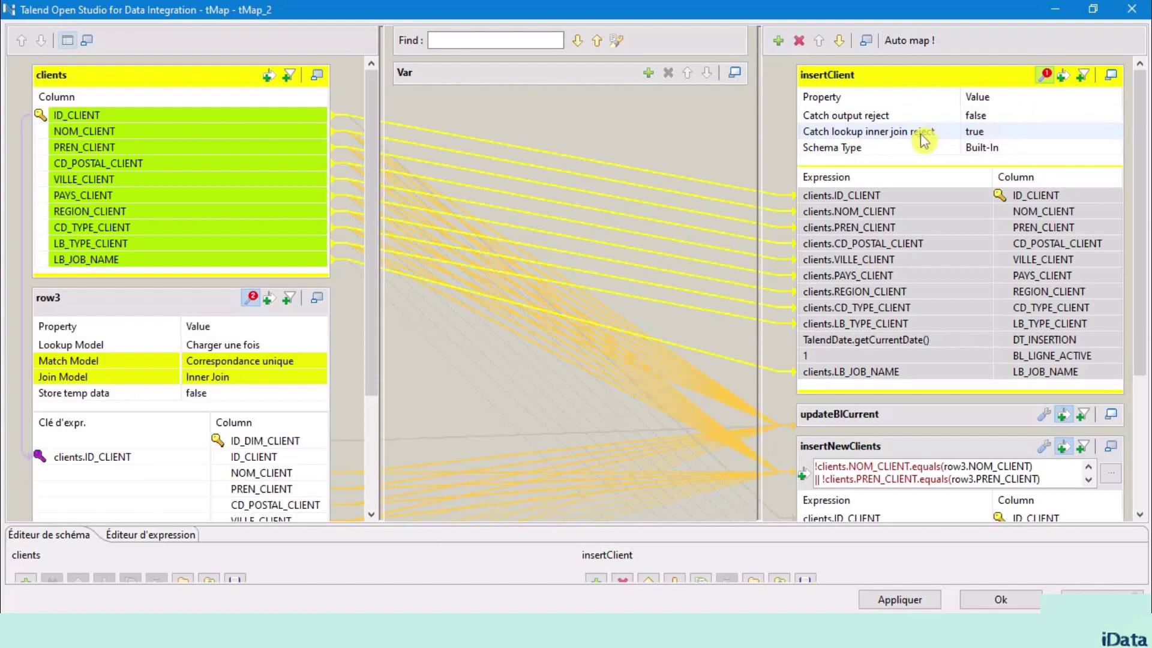
left_click(975, 132)
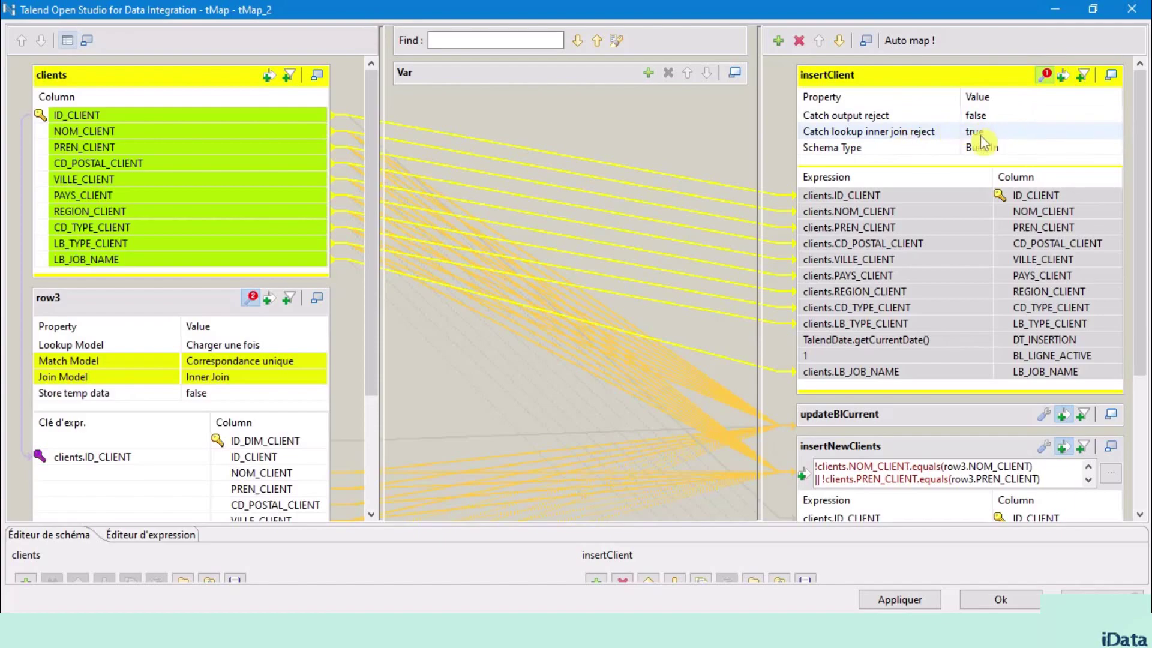
Step: Review the updateBlCurrent and insertNewClients outputs in tMap_2, and leave the mapping editor without applying changes
left_click(1045, 74)
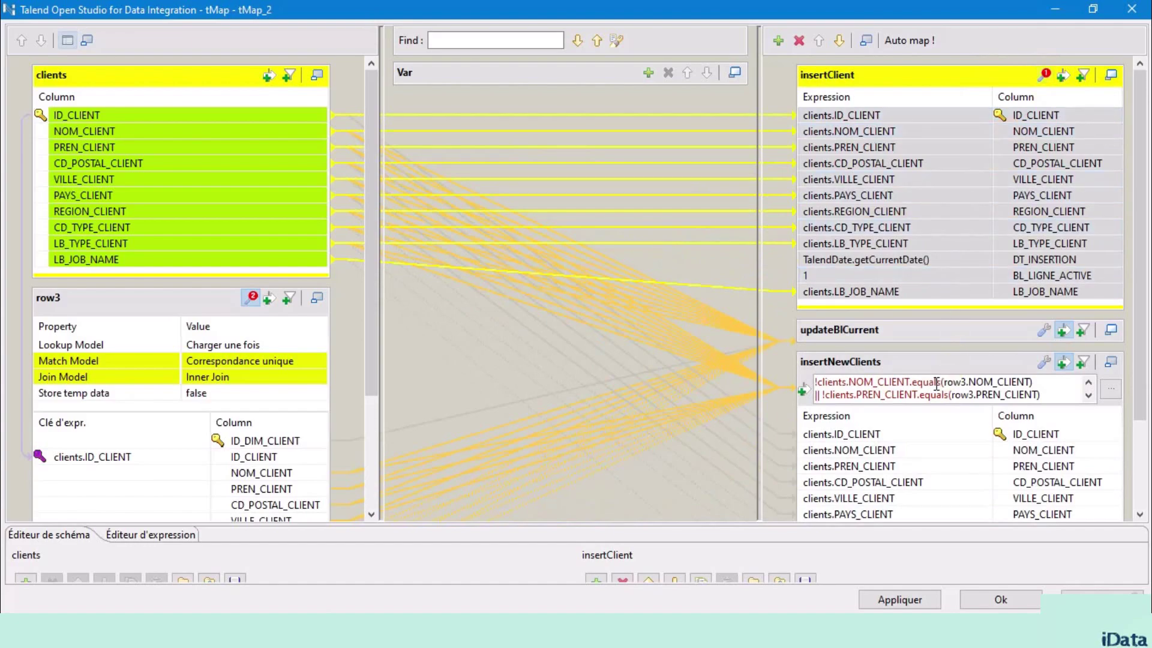
left_click(929, 341)
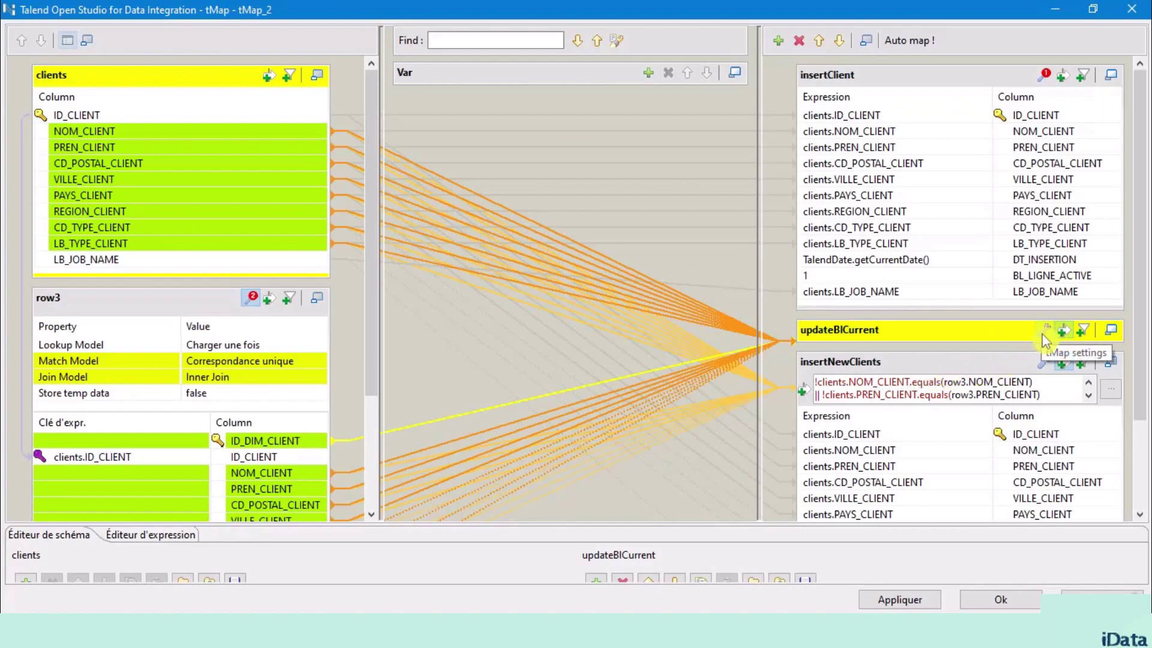
left_click(888, 363)
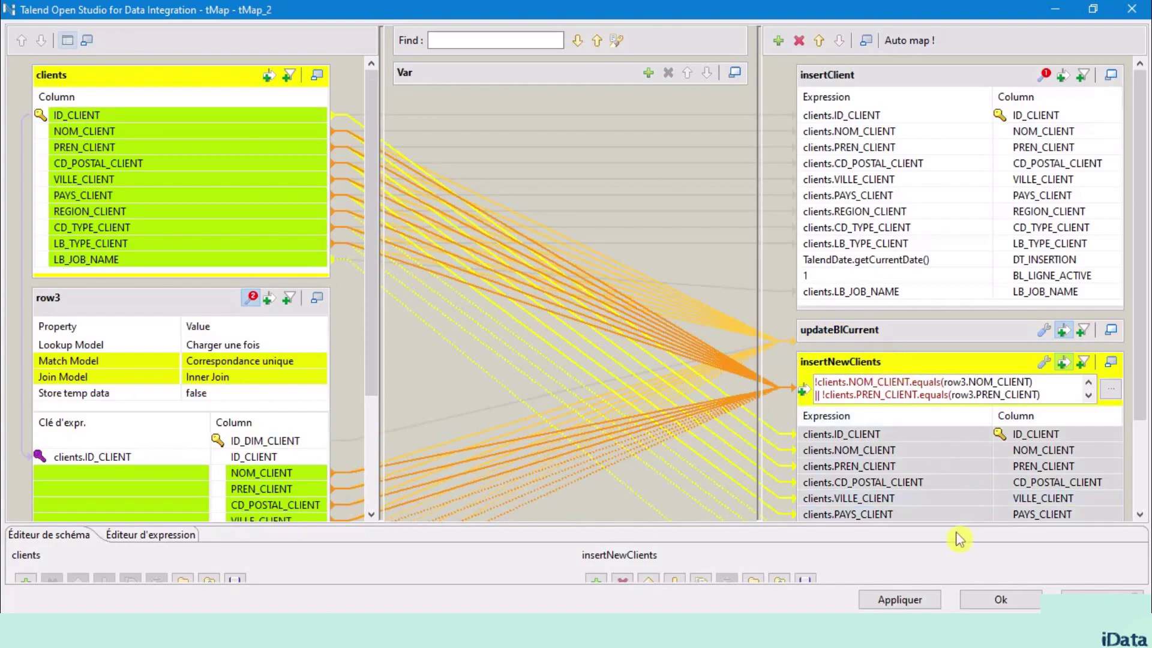
left_click(1101, 600)
left_click(660, 322)
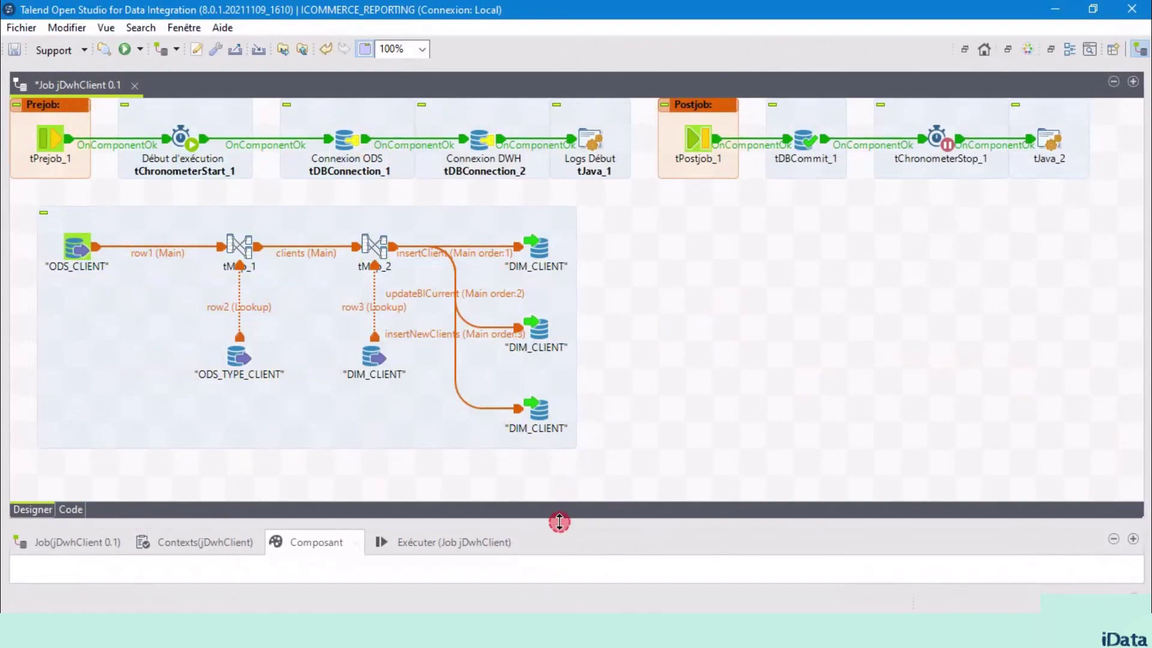
Step: Run the job jDwhClient with the Default context and check the row statistics on its flows in the enlarged canvas
left_click_drag(560, 522, 590, 258)
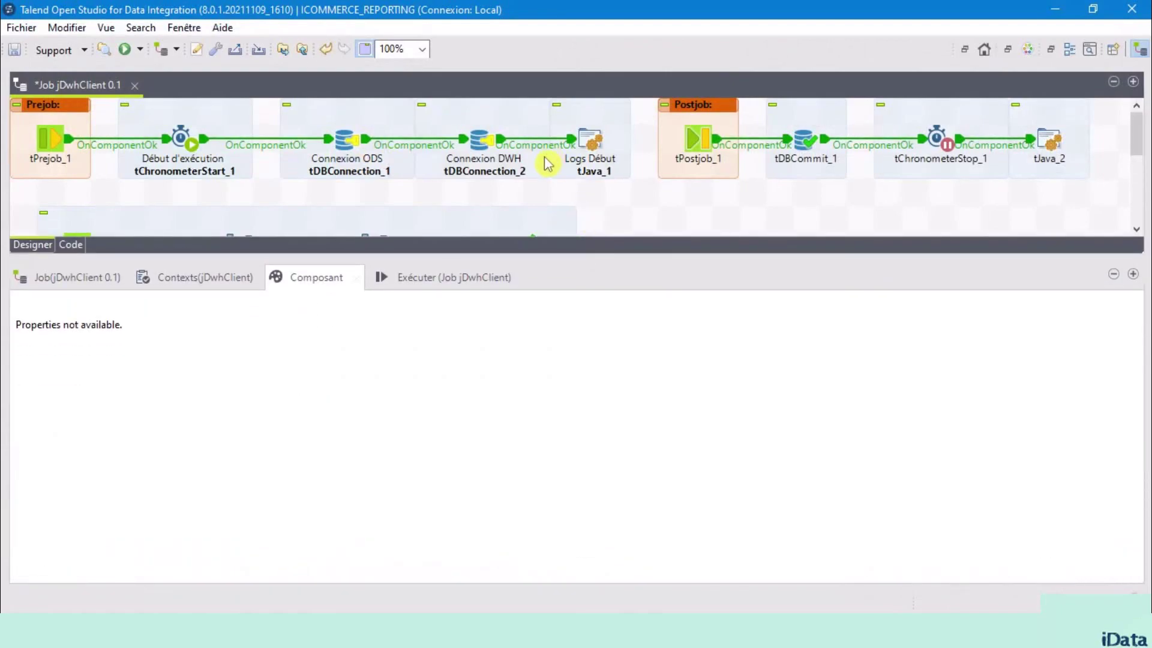
left_click(424, 278)
left_click(232, 351)
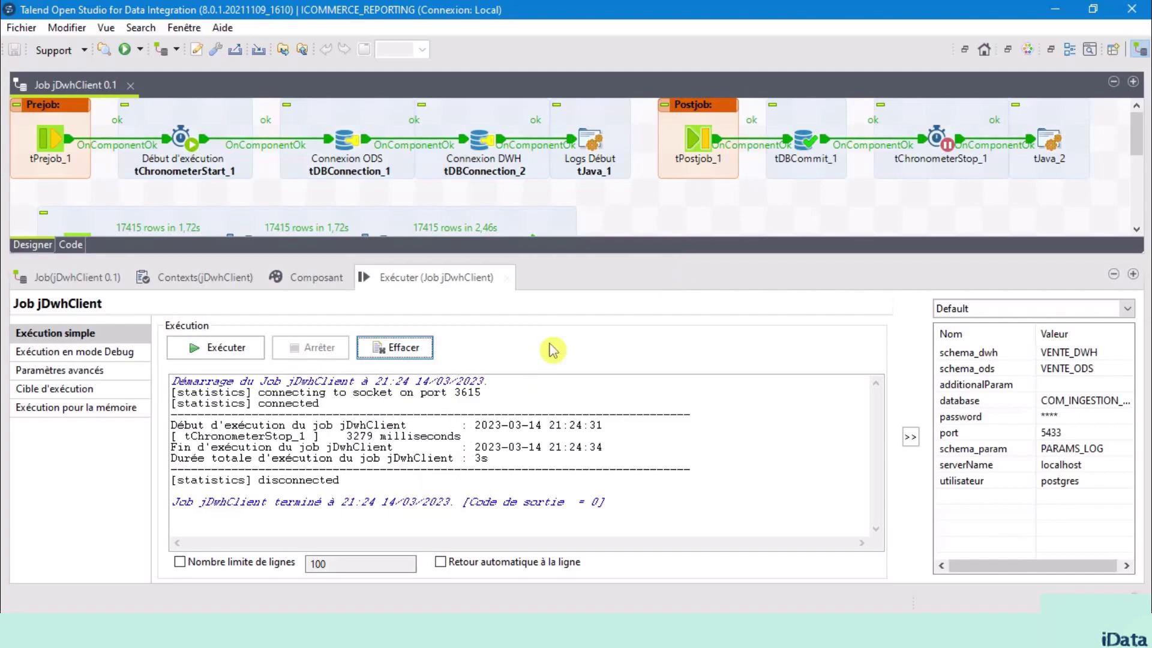
left_click_drag(611, 258, 544, 519)
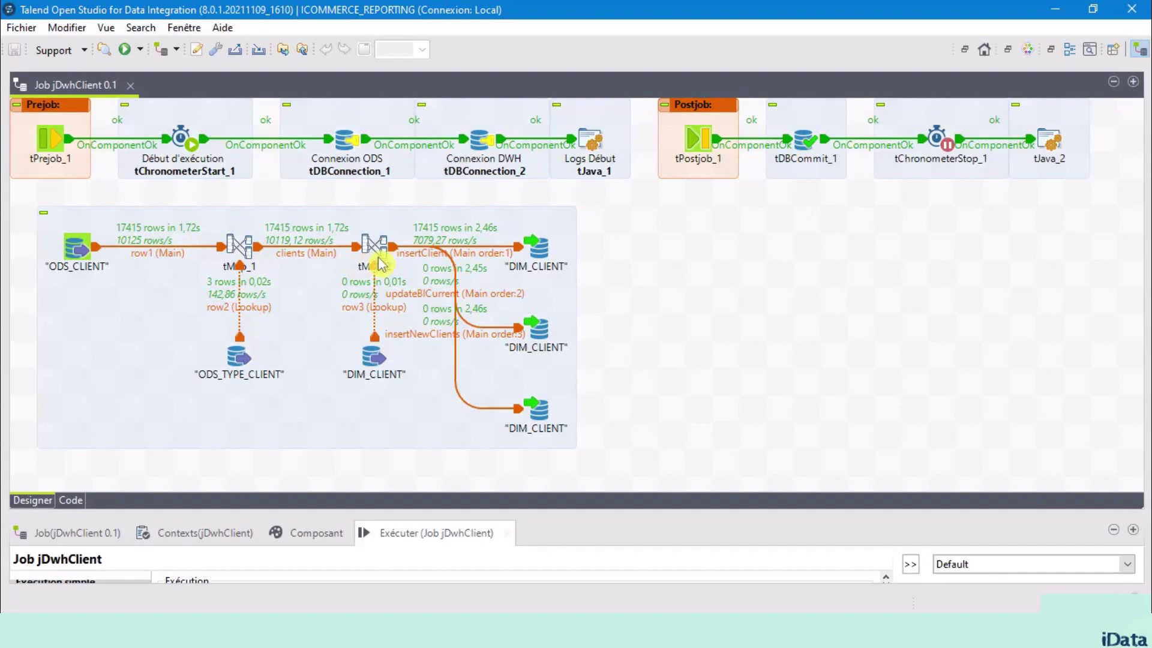
left_click(539, 246)
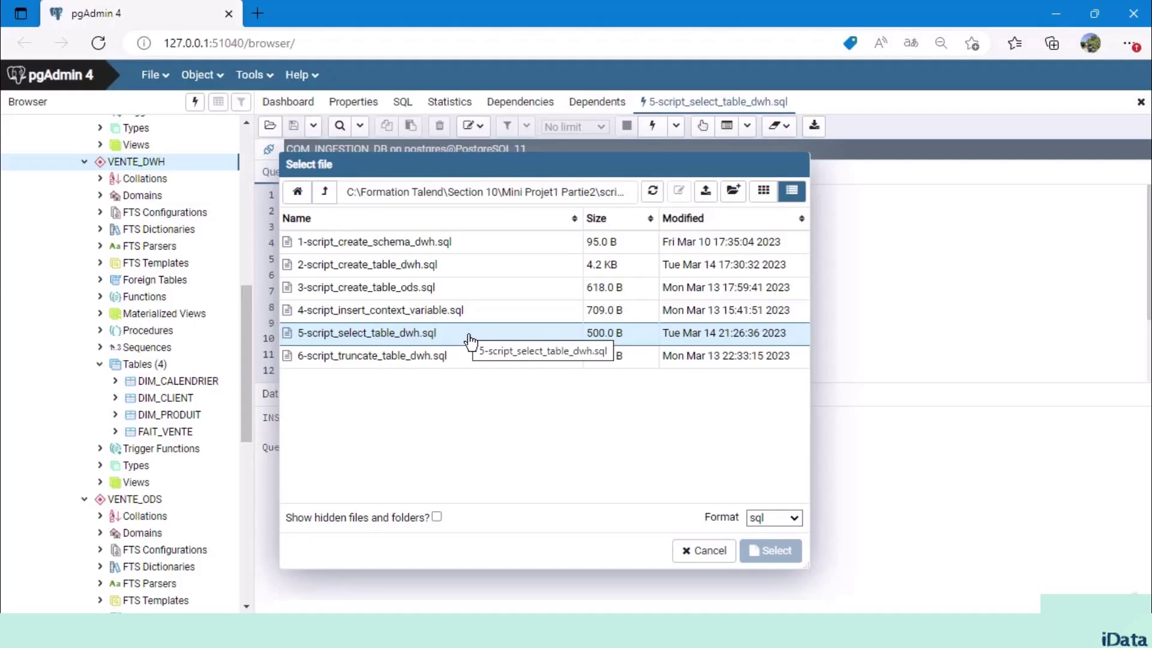
Step: In pgAdmin, open 5-script_select_table_dwh.sql and execute only its statement setting the search path to "VENTE_DWH"
left_click(470, 335)
left_click(773, 550)
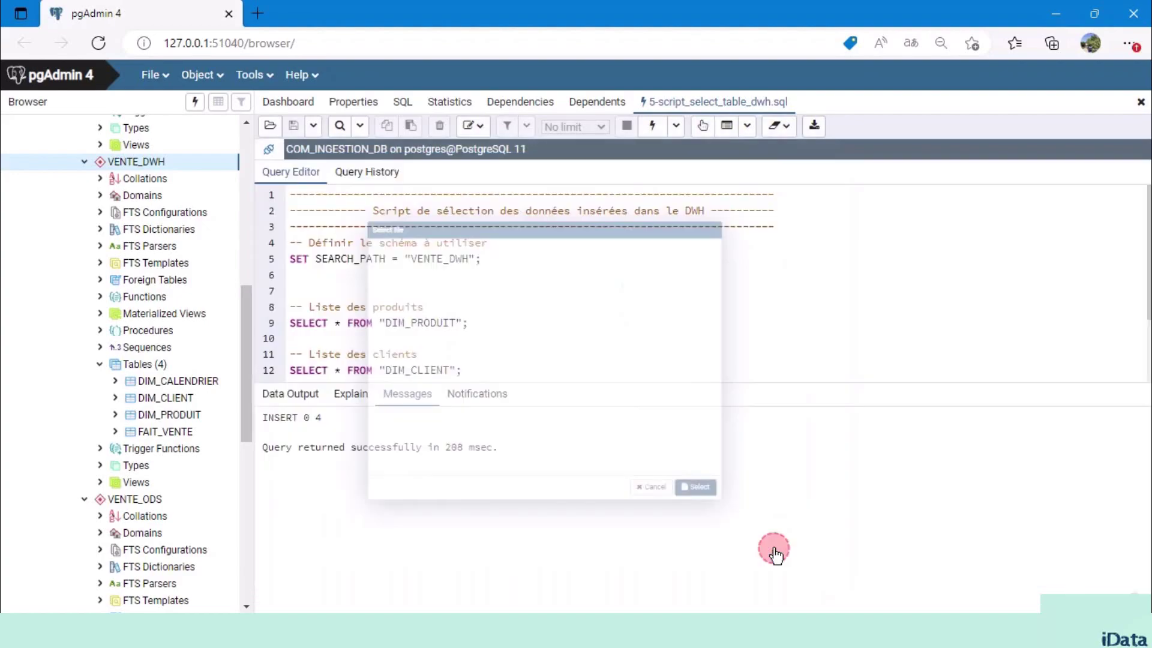
left_click_drag(485, 258, 286, 258)
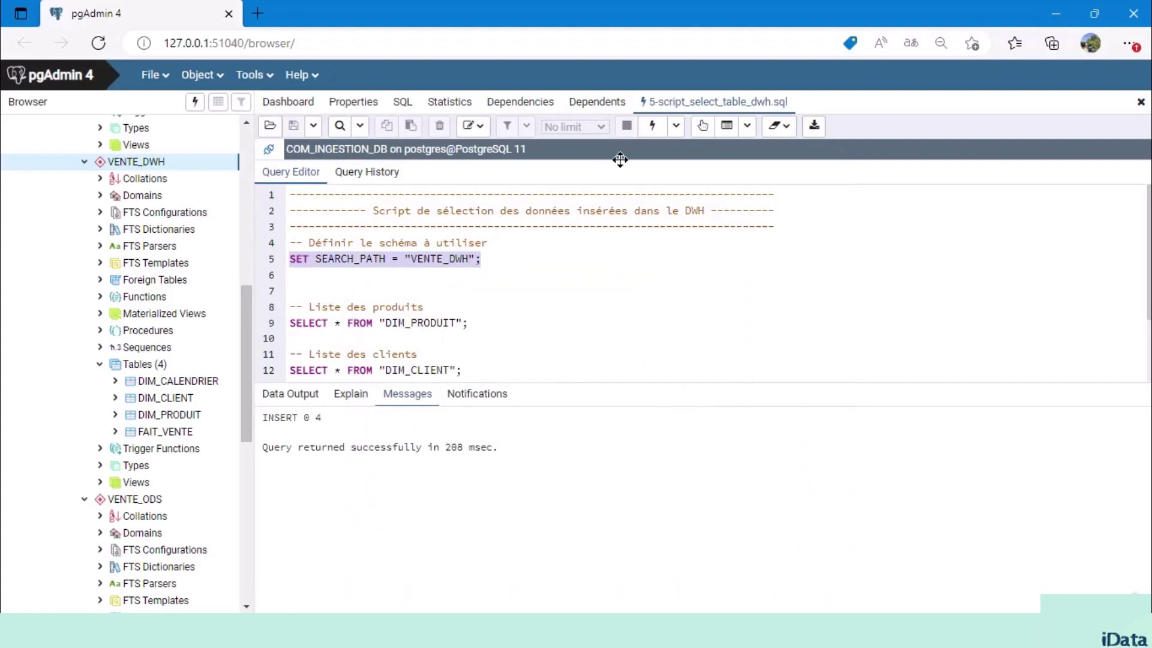
left_click(652, 126)
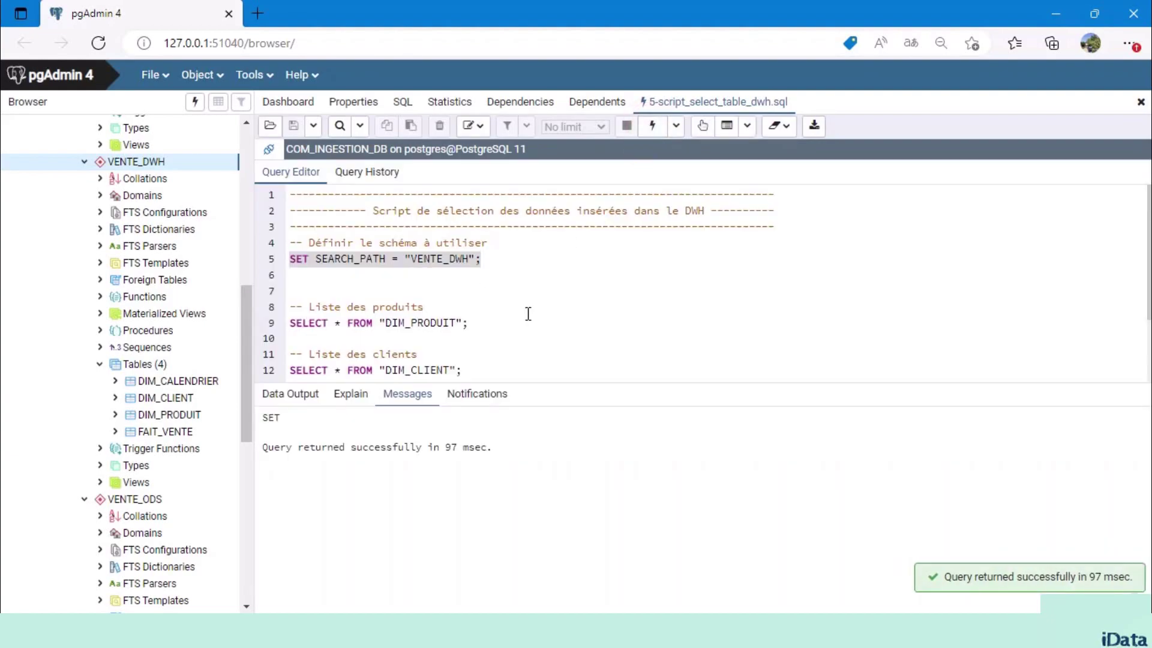
Step: Execute only the SELECT on "DIM_CLIENT" and inspect all the columns of the loaded client rows
scroll(496, 330, "down", 2)
left_click_drag(483, 312, 266, 322)
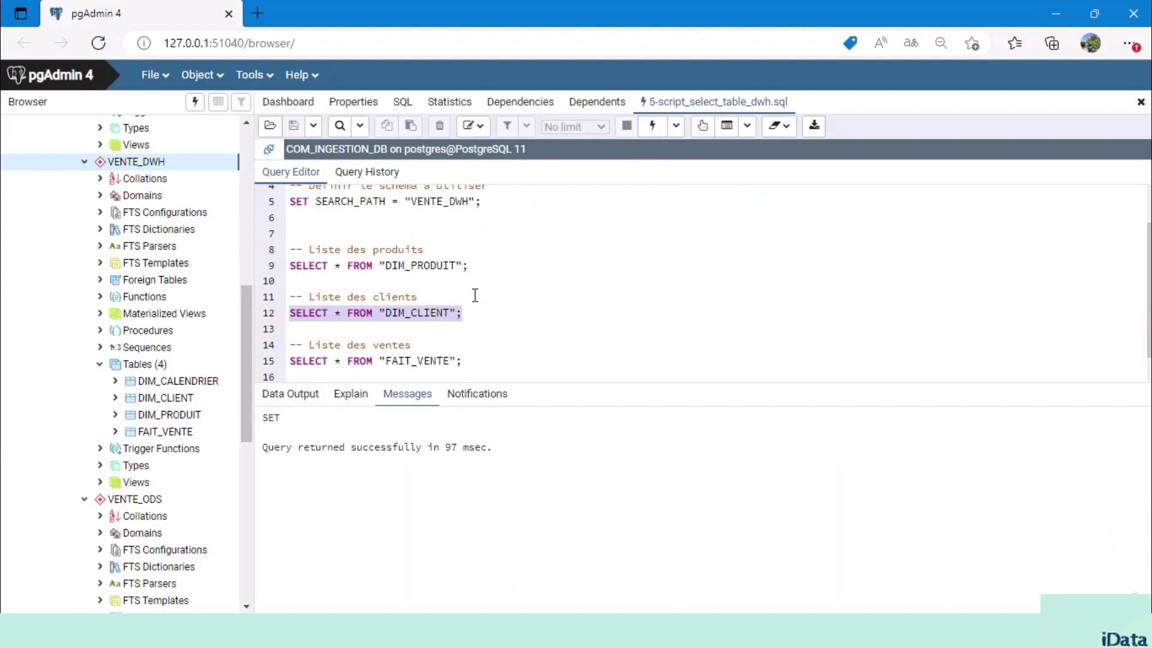
left_click(653, 127)
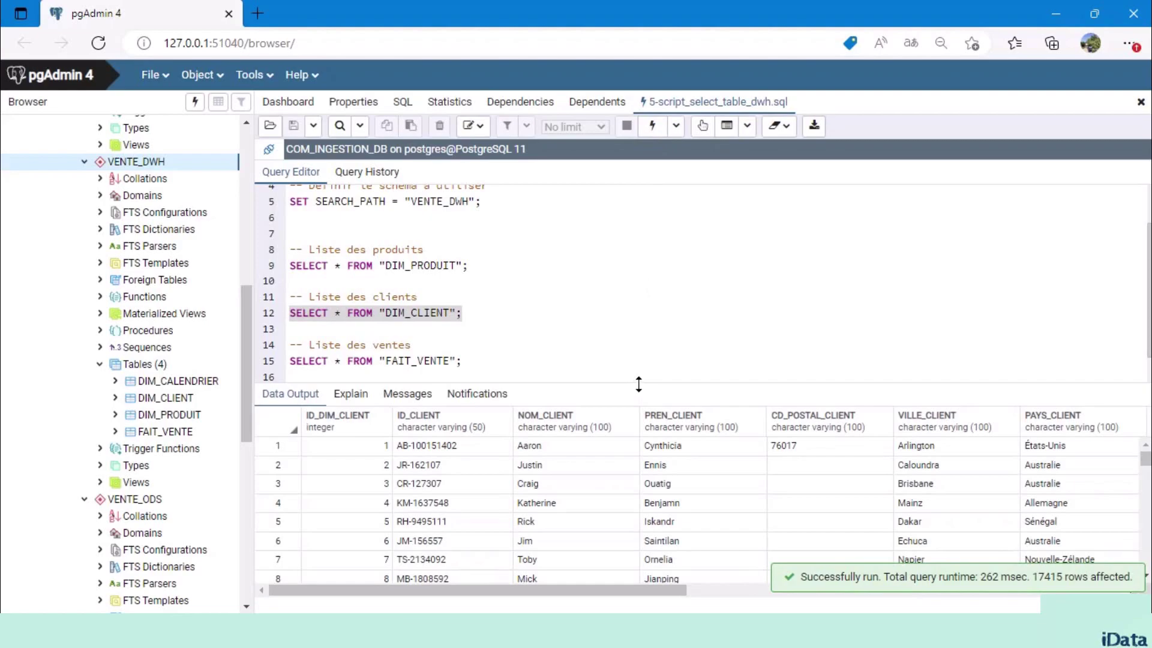
left_click_drag(639, 382, 658, 241)
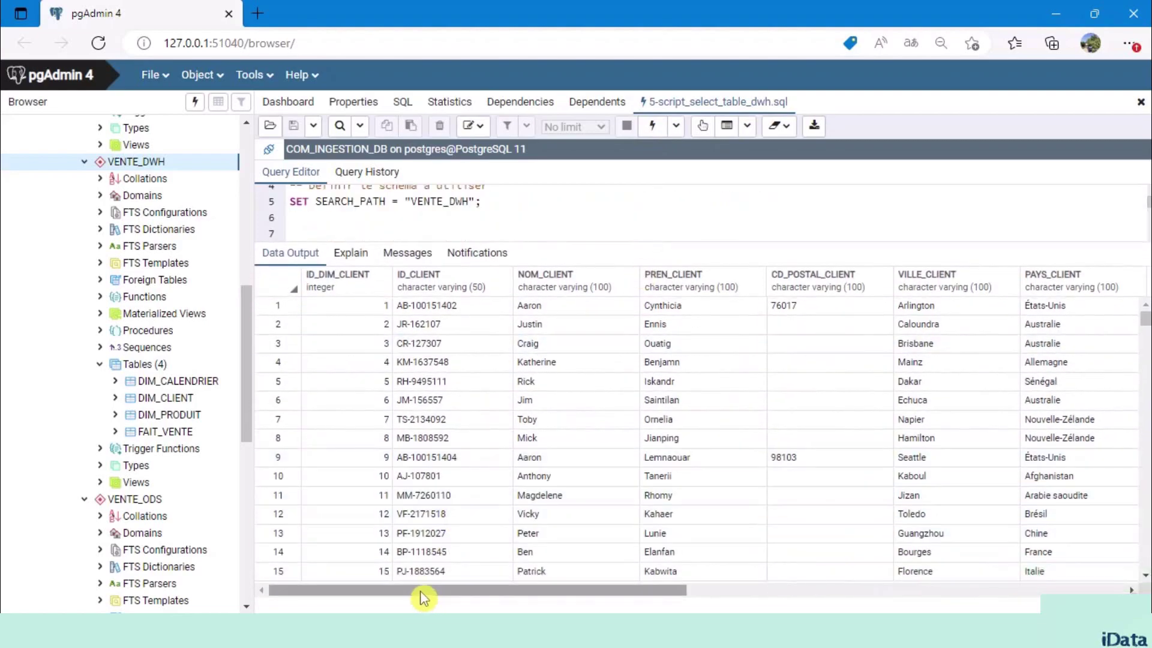
left_click_drag(423, 594, 832, 598)
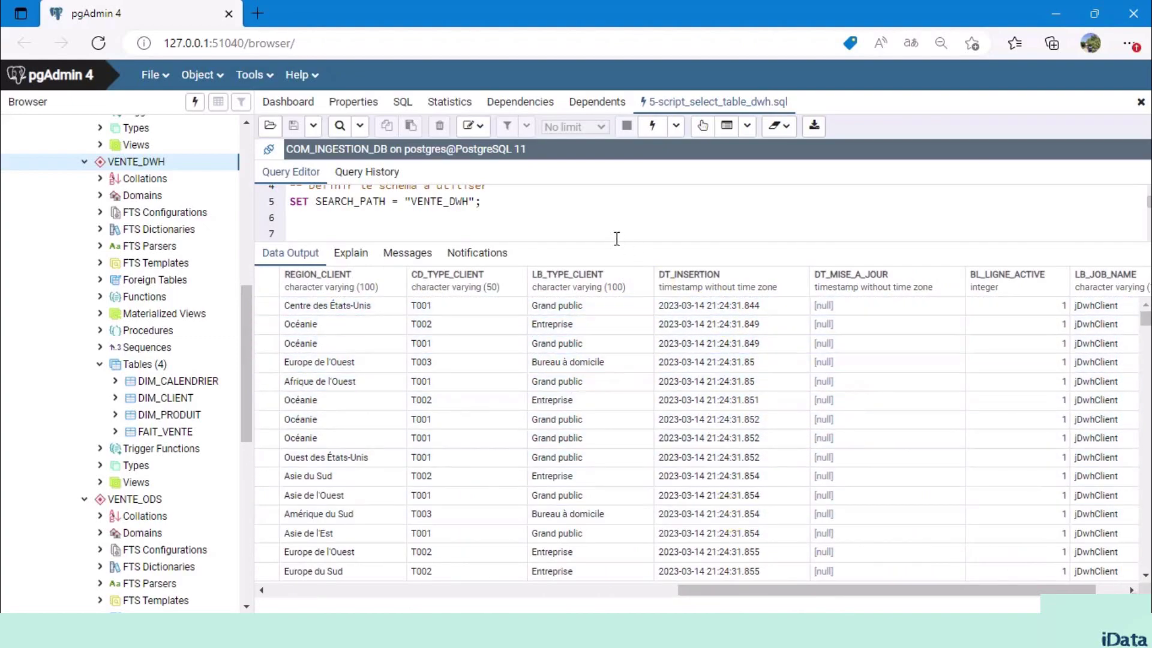
left_click_drag(606, 242, 605, 417)
left_click(566, 317)
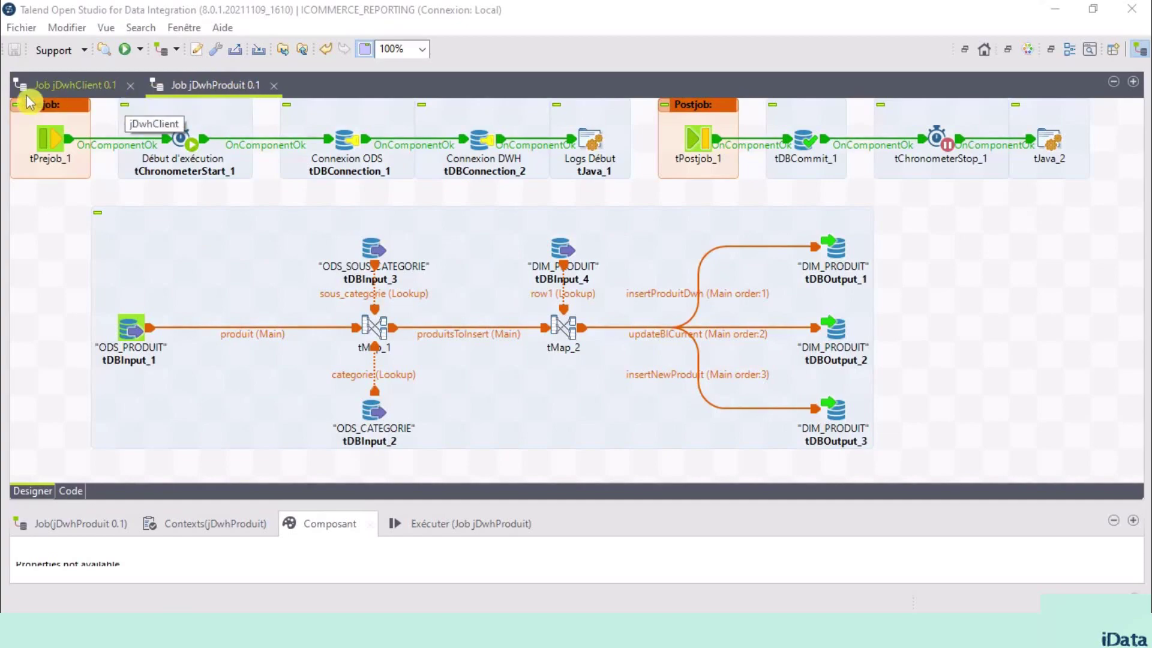
Step: In Talend, look at the jobs in the repository's DWH folder and the actions available for that folder
left_click(967, 49)
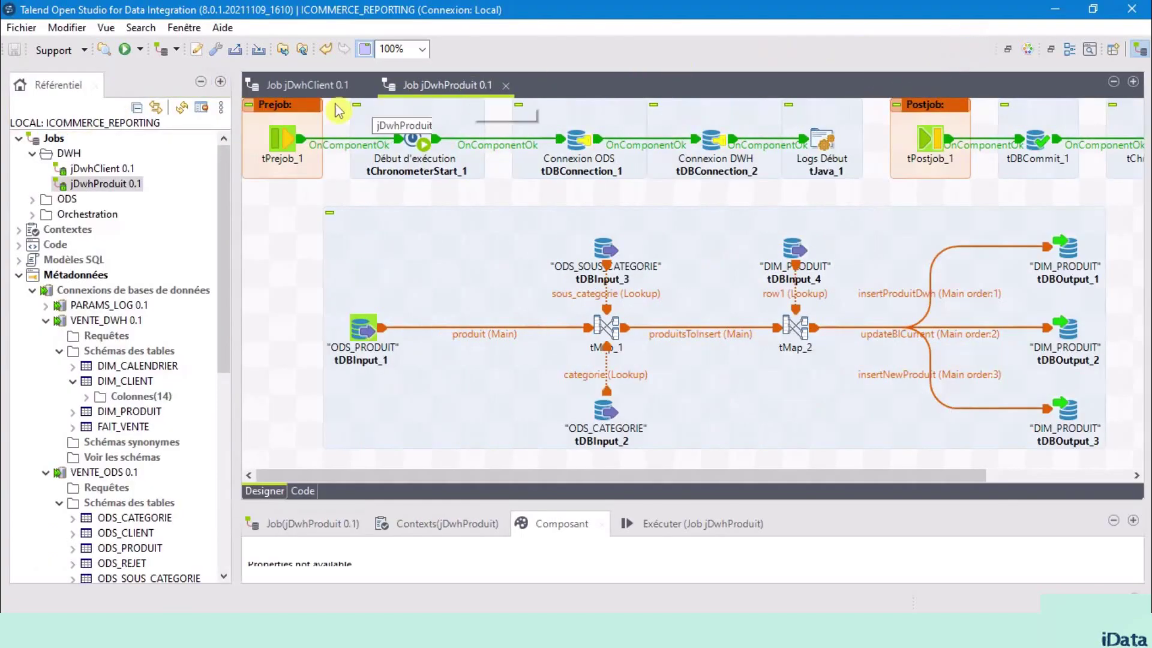
left_click(66, 155)
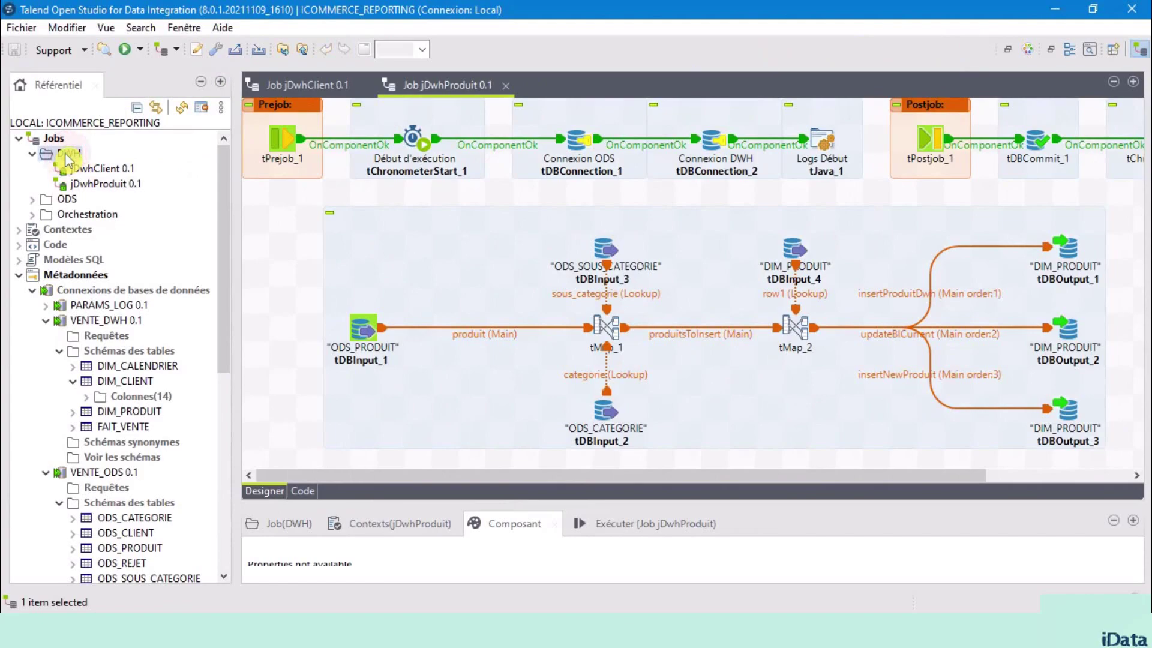
right_click(67, 159)
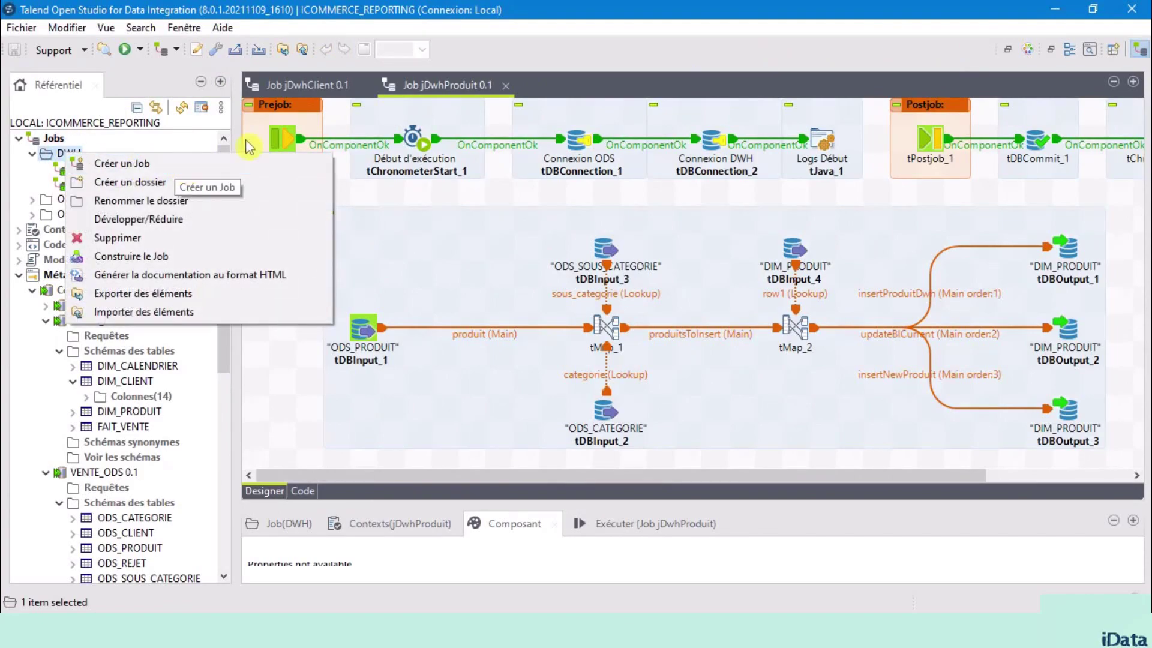
left_click(553, 98)
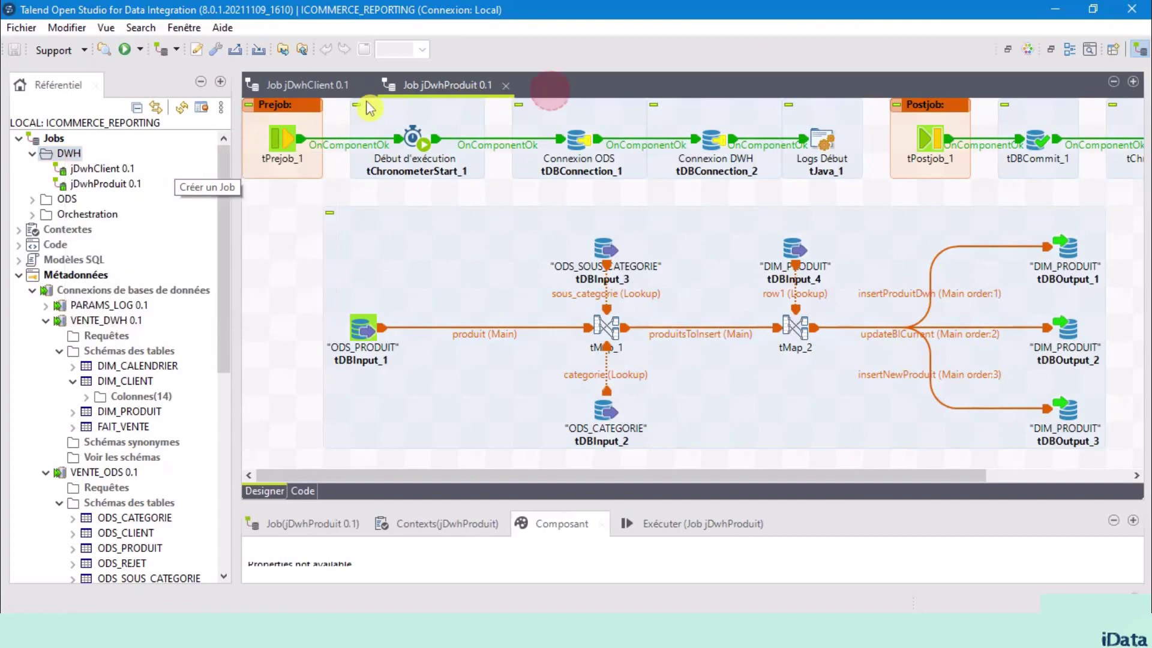
left_click(199, 82)
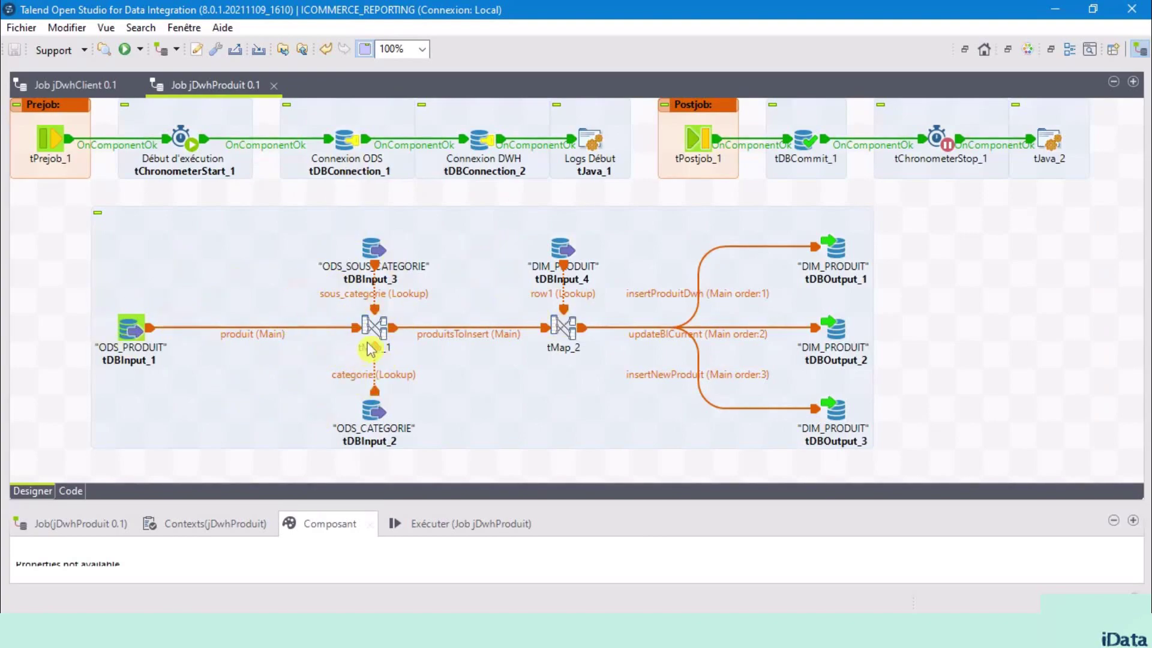
Step: Compare the layouts of jDwhClient and jDwhProduit, checking jDwhProduit's first DIM_PRODUIT output and its ODS_PRODUIT input
left_click(77, 85)
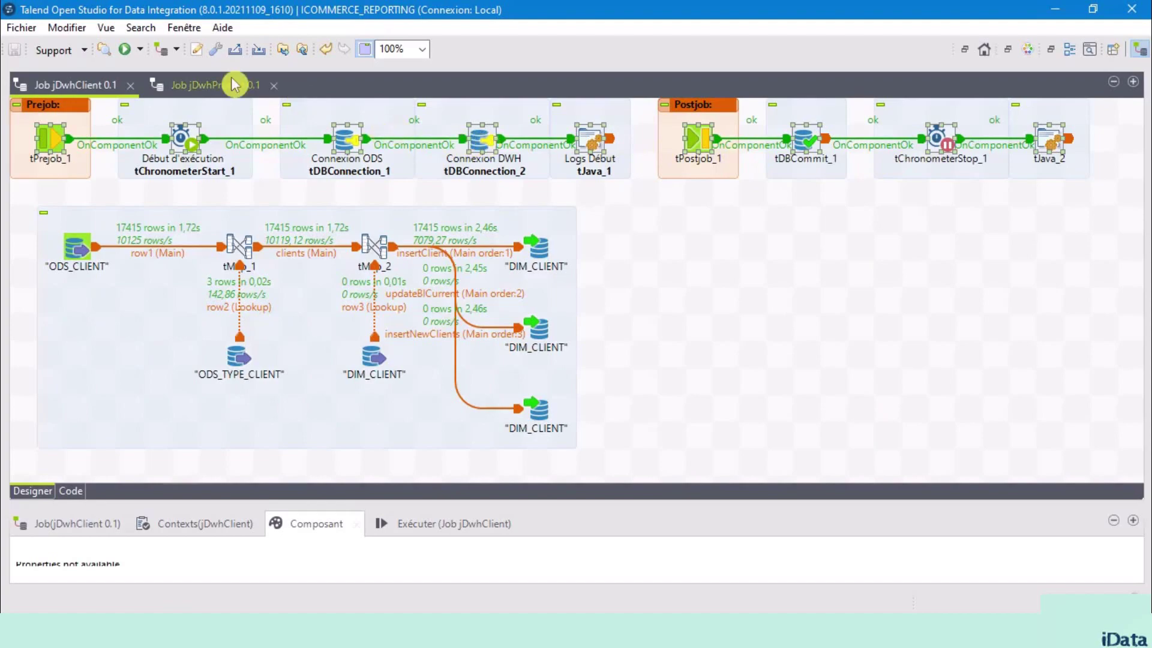
left_click(206, 85)
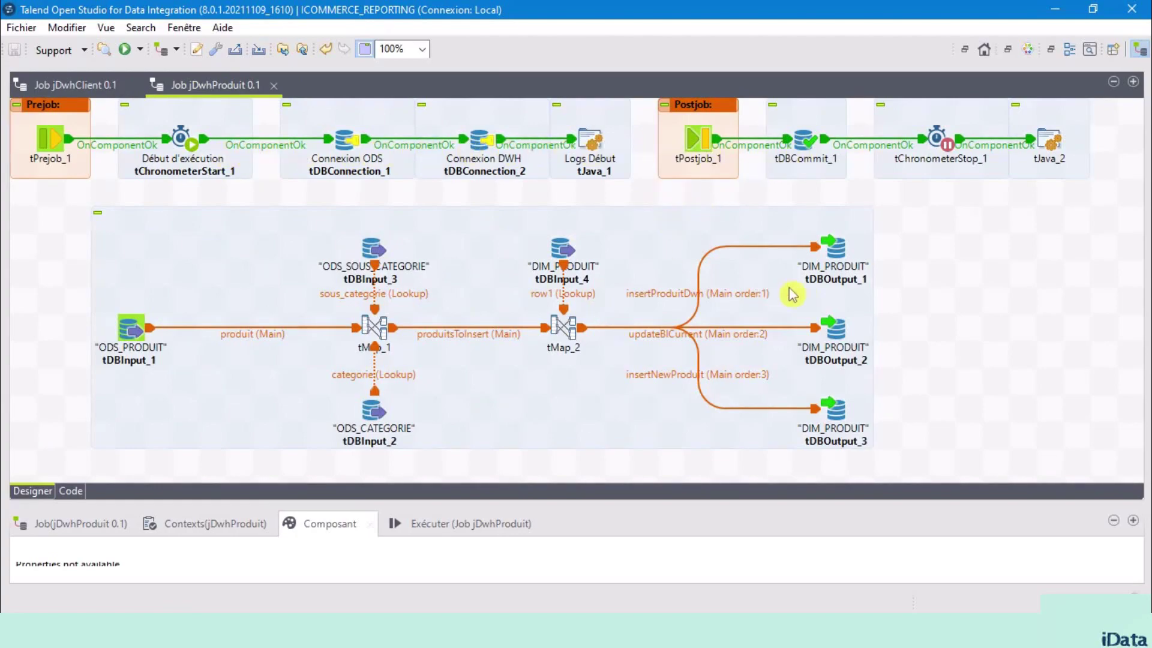
left_click(834, 247)
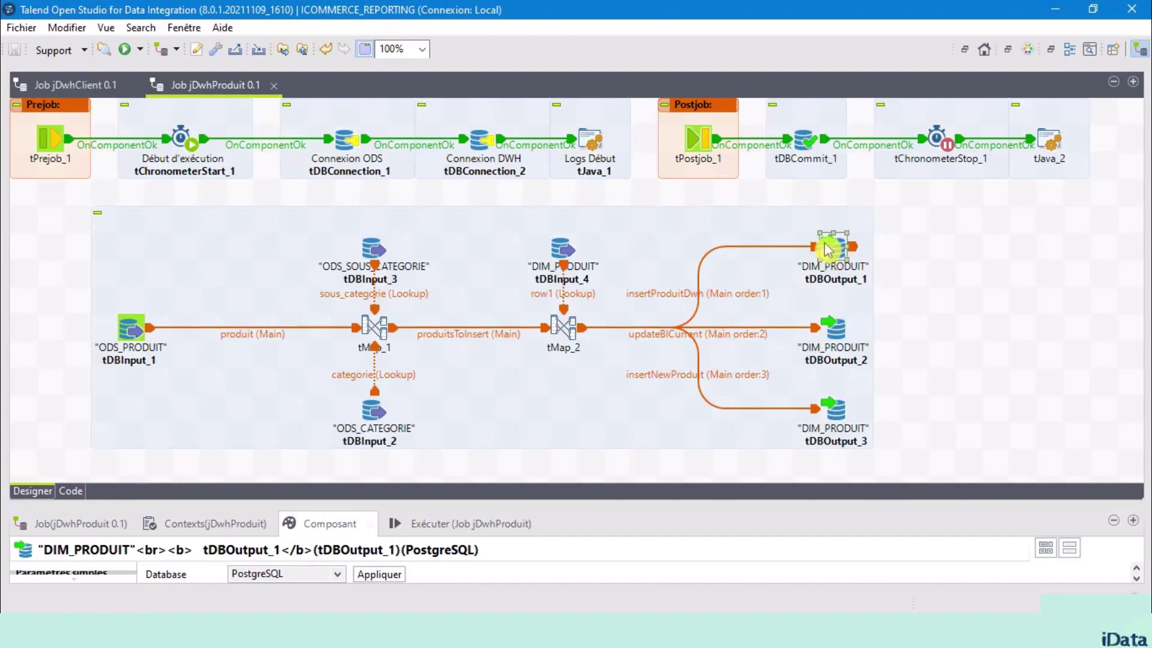
left_click(131, 329)
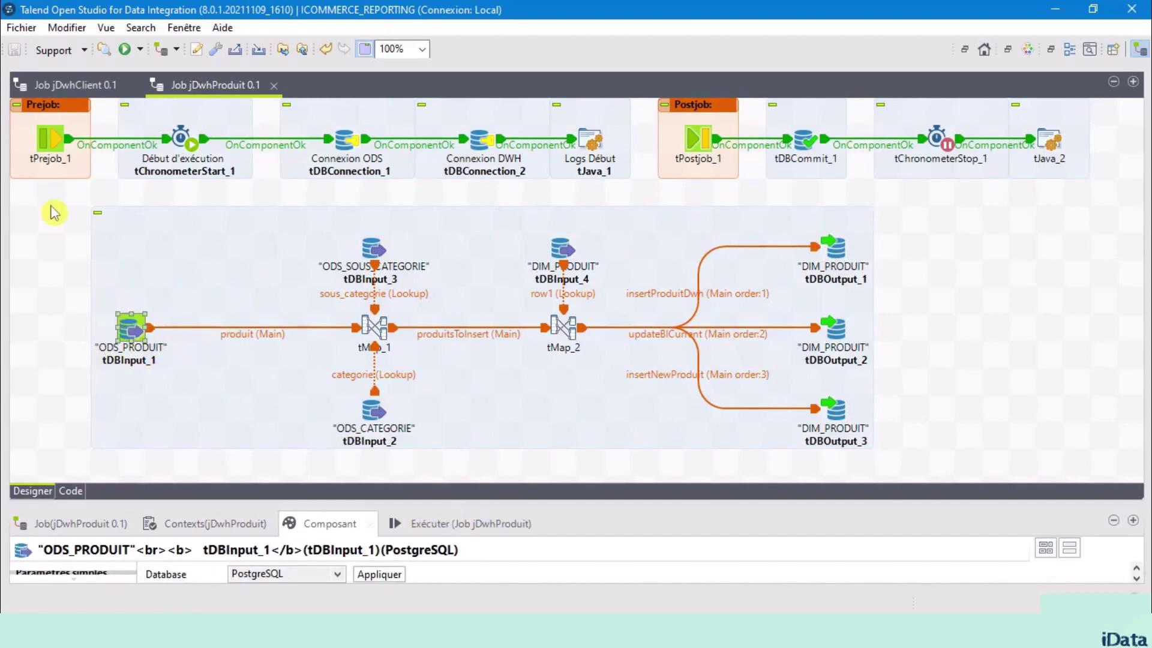
Step: Check the VENTE_ODS table schemas in the repository against jDwhProduit's ODS_PRODUIT, ODS_SOUS_CATEGORIE and ODS_CATEGORIE inputs
left_click(964, 48)
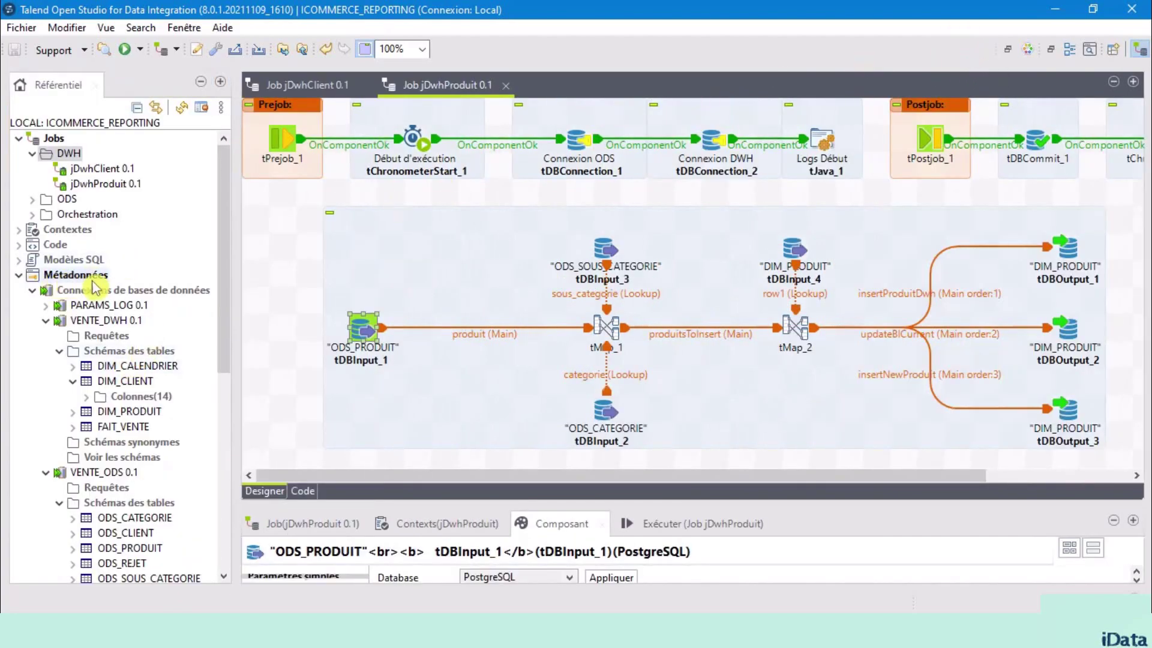
scroll(100, 468, "down", 2)
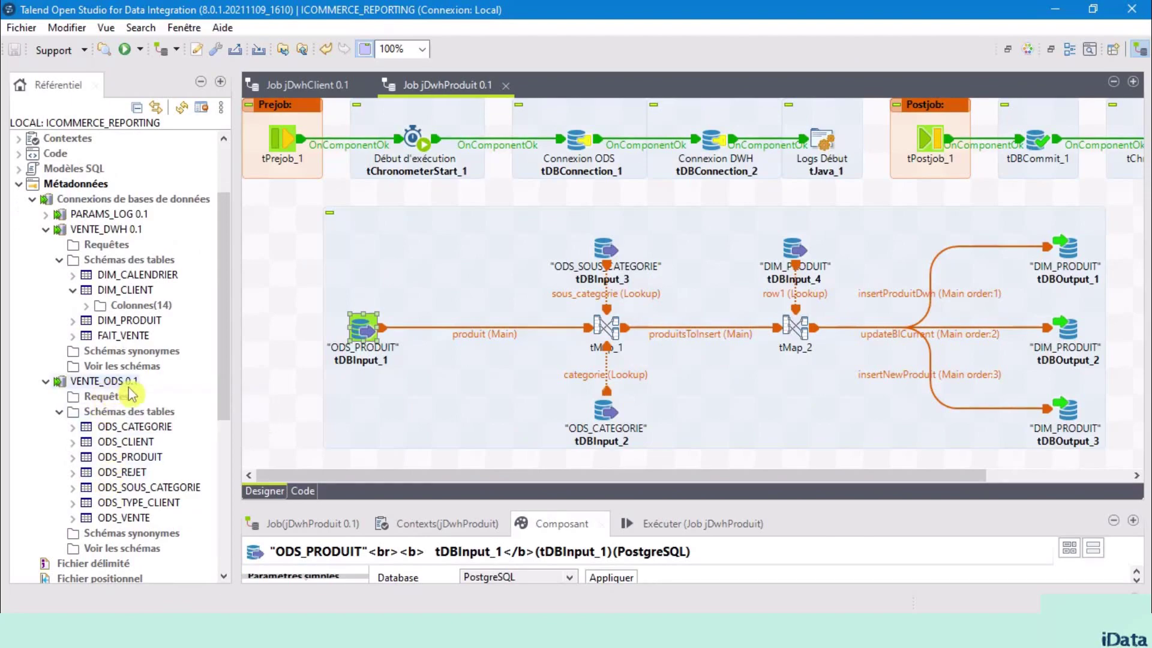
left_click(126, 459)
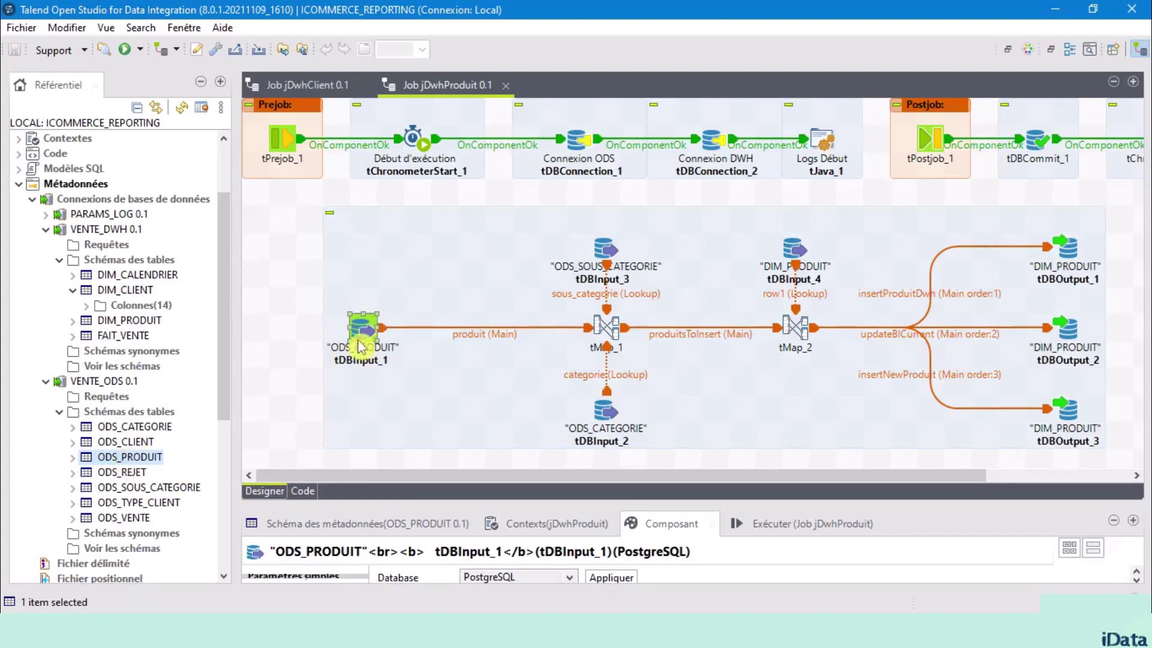
left_click(605, 254)
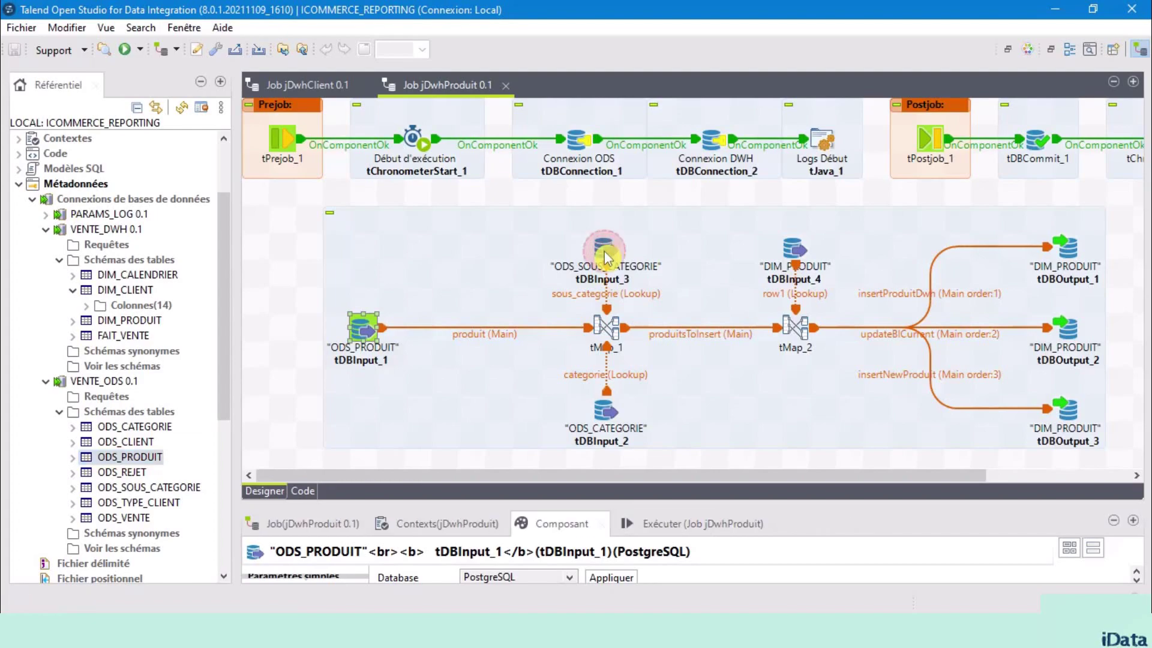
left_click(605, 413)
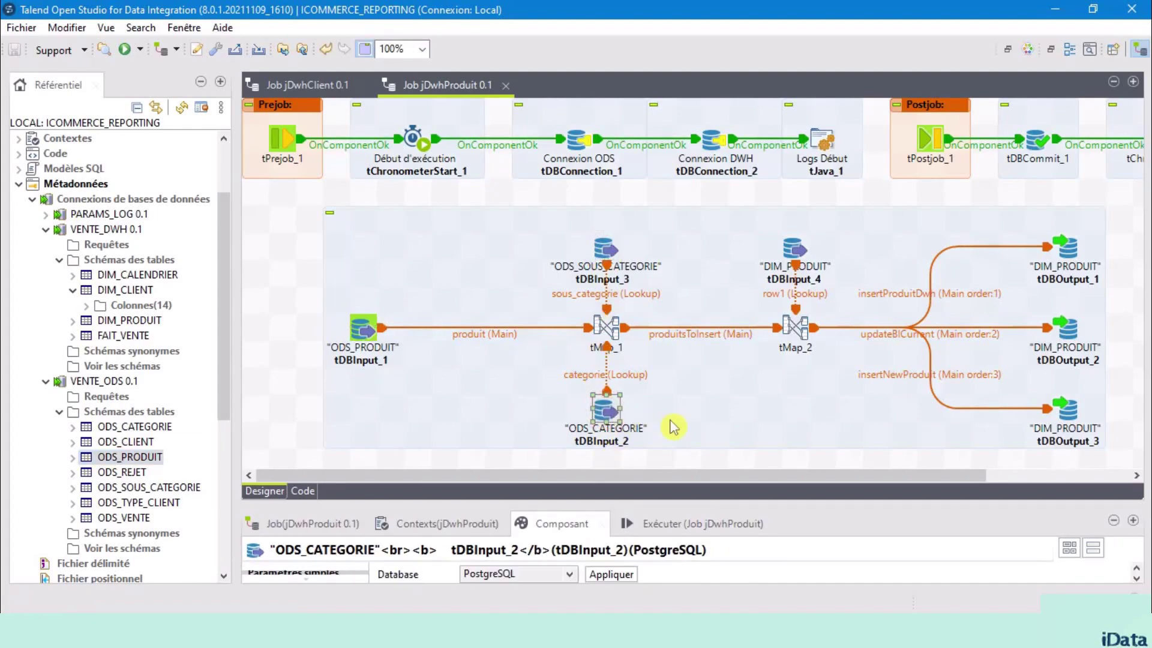
left_click(202, 81)
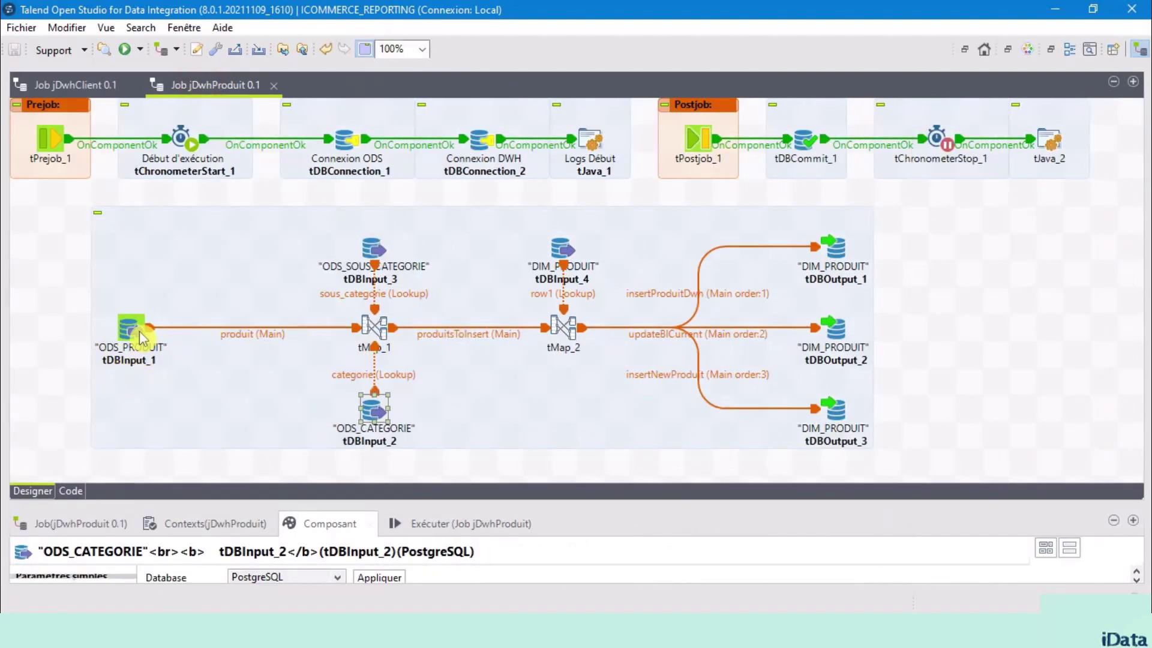
Step: Review jDwhProduit's sous_categorie and categorie lookup inputs, and open the tMap_1 mapping that joins them with produit
left_click(376, 255)
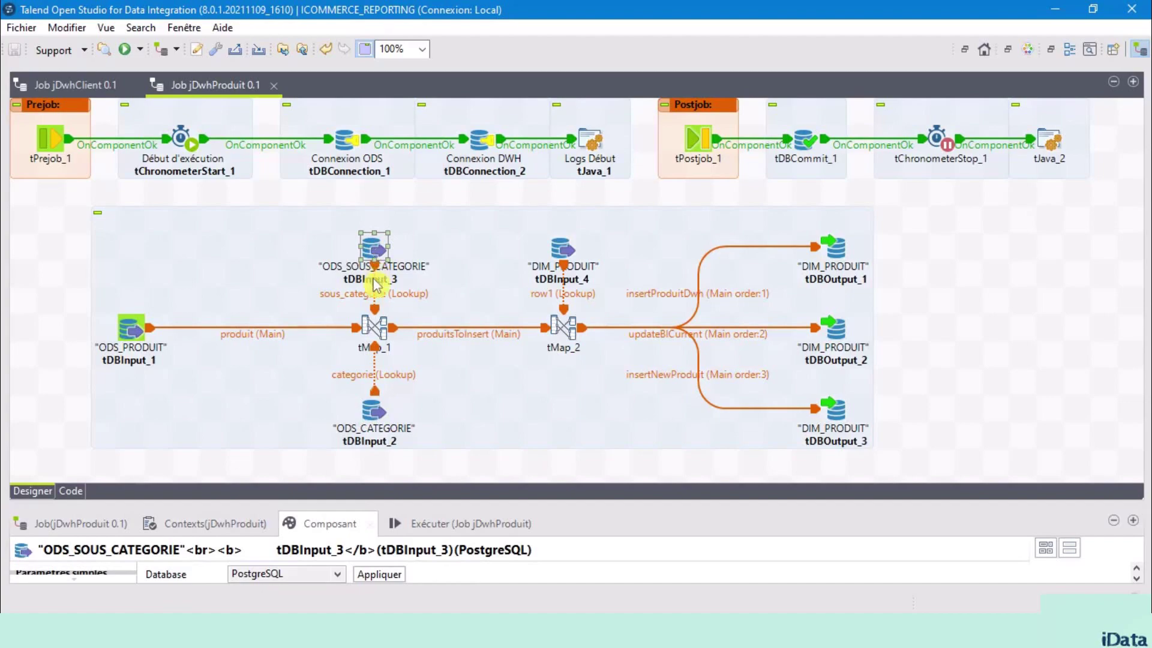
left_click(374, 411)
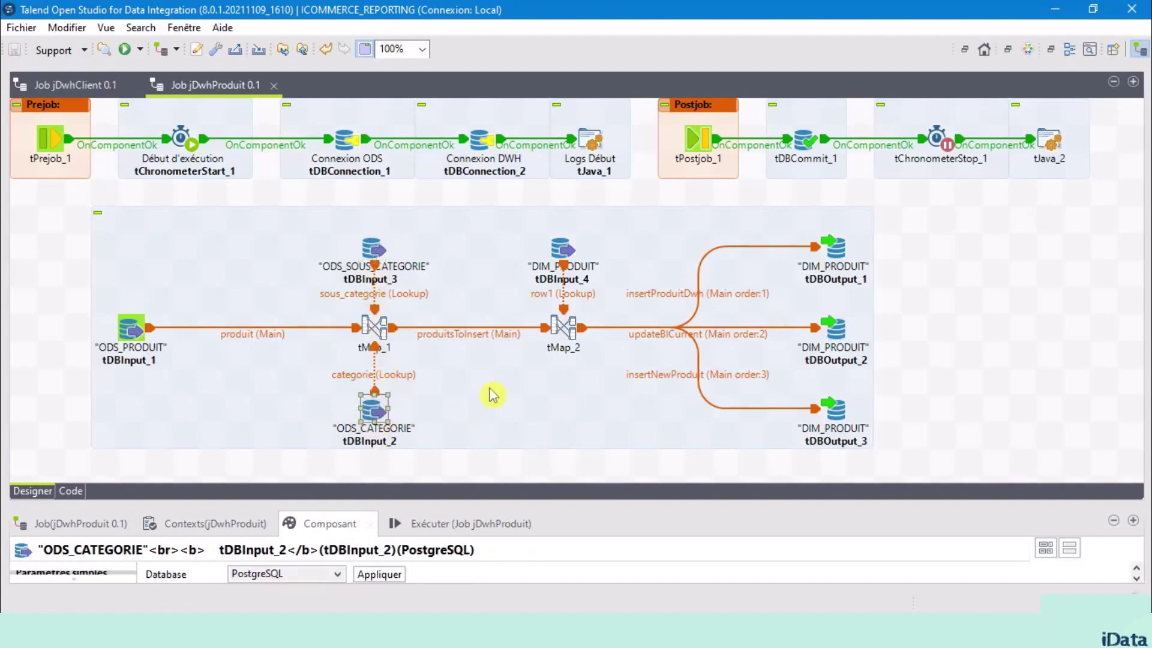
left_click(393, 326)
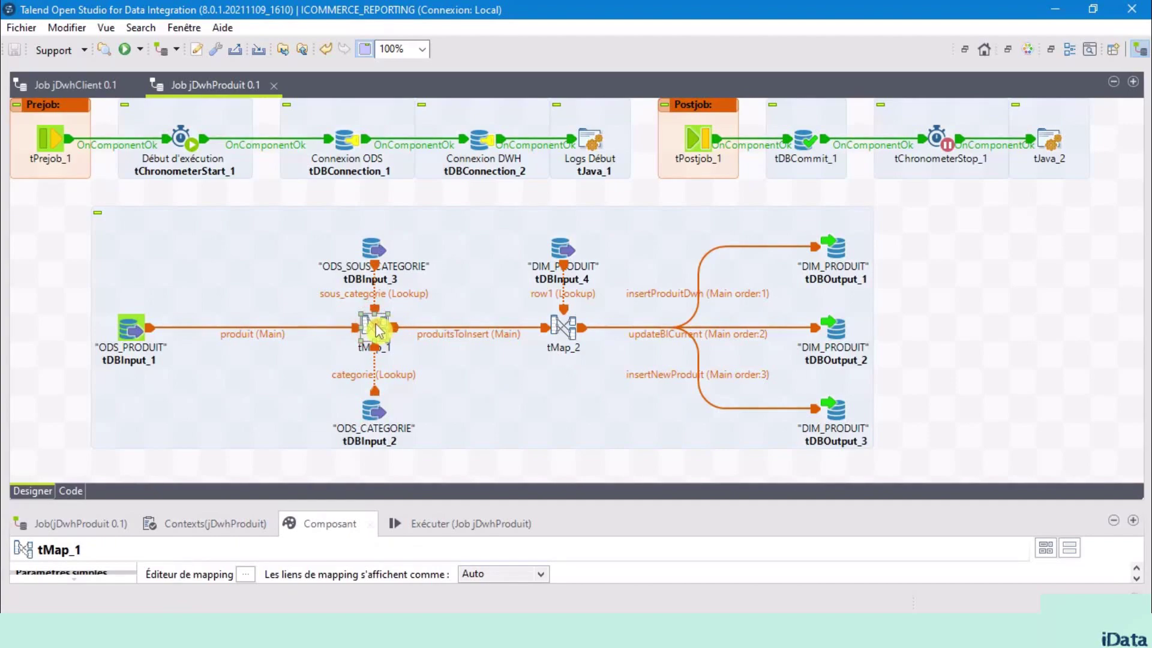
double_click(376, 330)
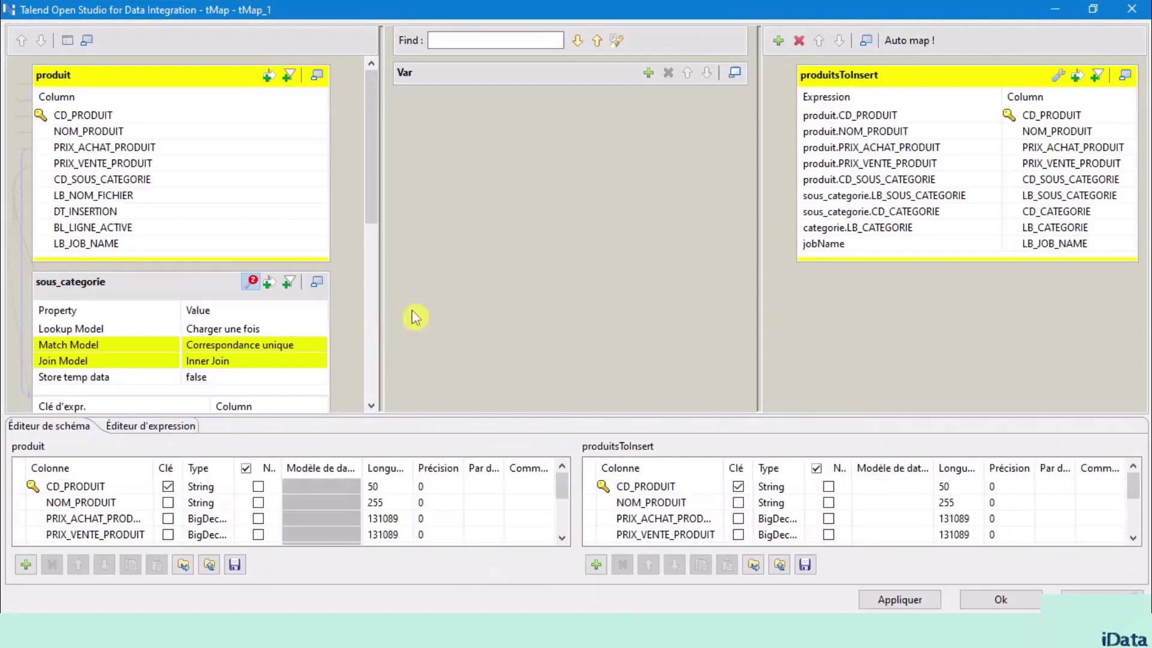
Step: Enlarge tMap_1's mapping area and trace which produitsToInsert columns come from the produit, sous_categorie and categorie inputs
left_click_drag(501, 415, 512, 522)
left_click(194, 88)
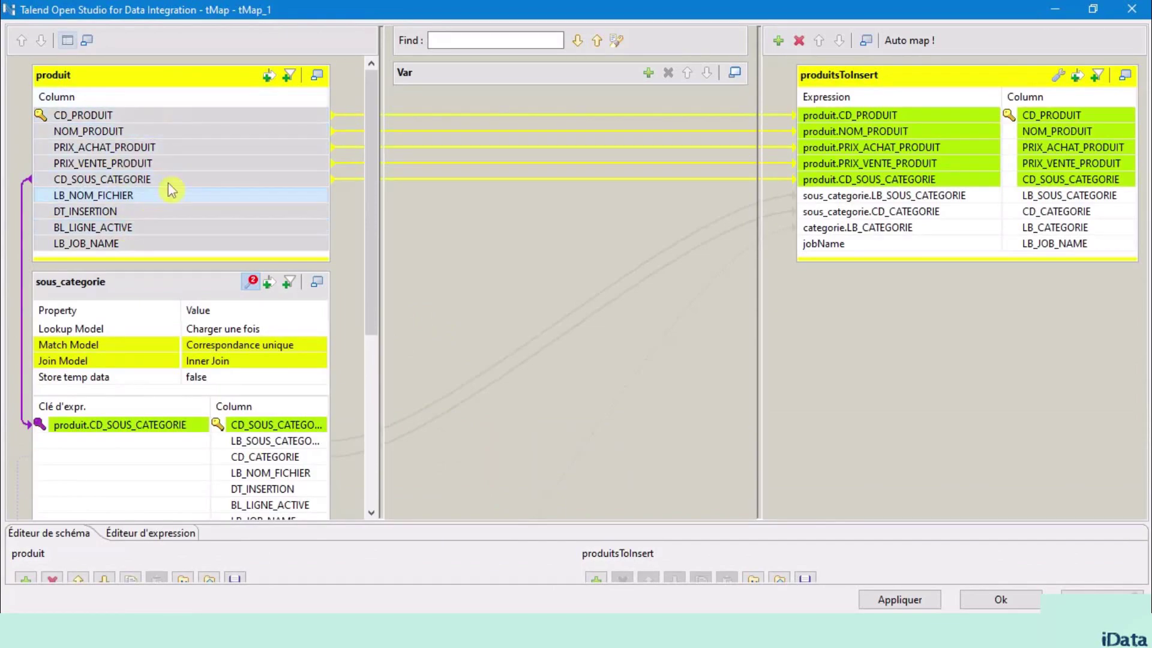
left_click(172, 289)
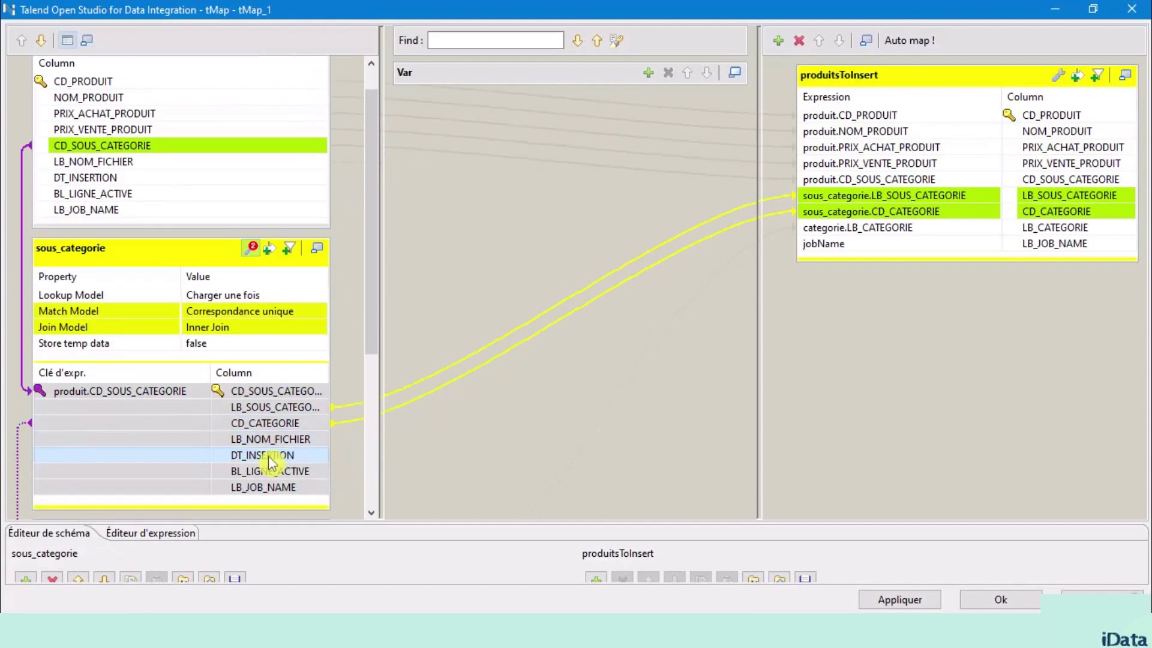
scroll(270, 465, "down", 3)
scroll(276, 444, "down", 8)
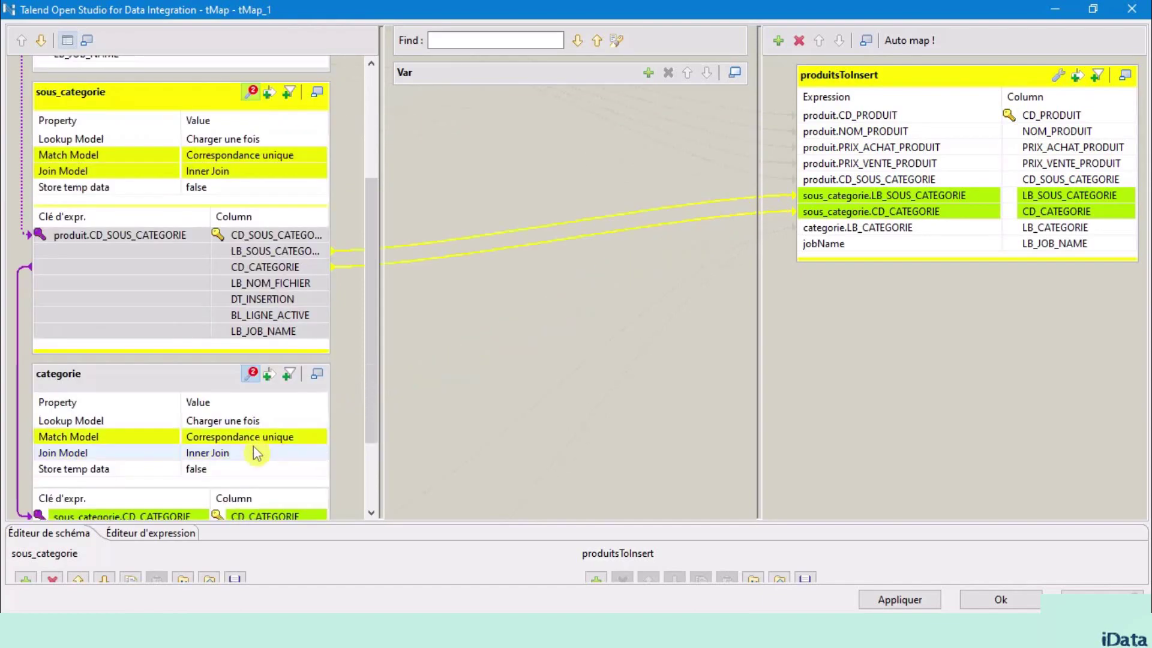
left_click(149, 371)
scroll(174, 434, "down", 1)
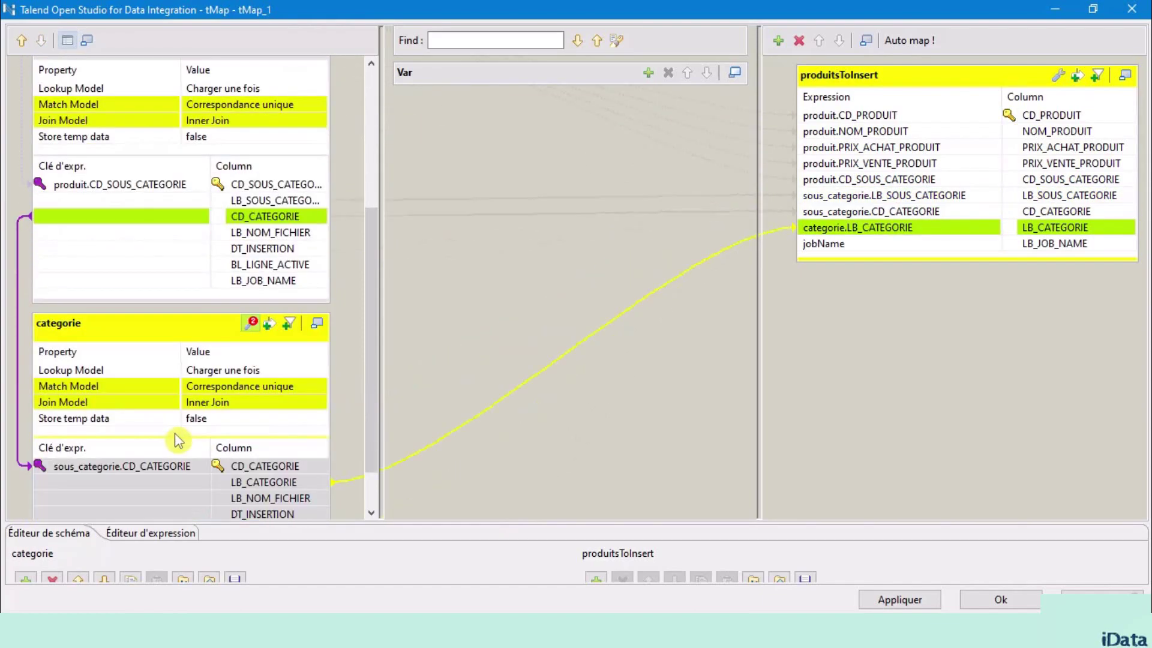
scroll(174, 433, "up", 12)
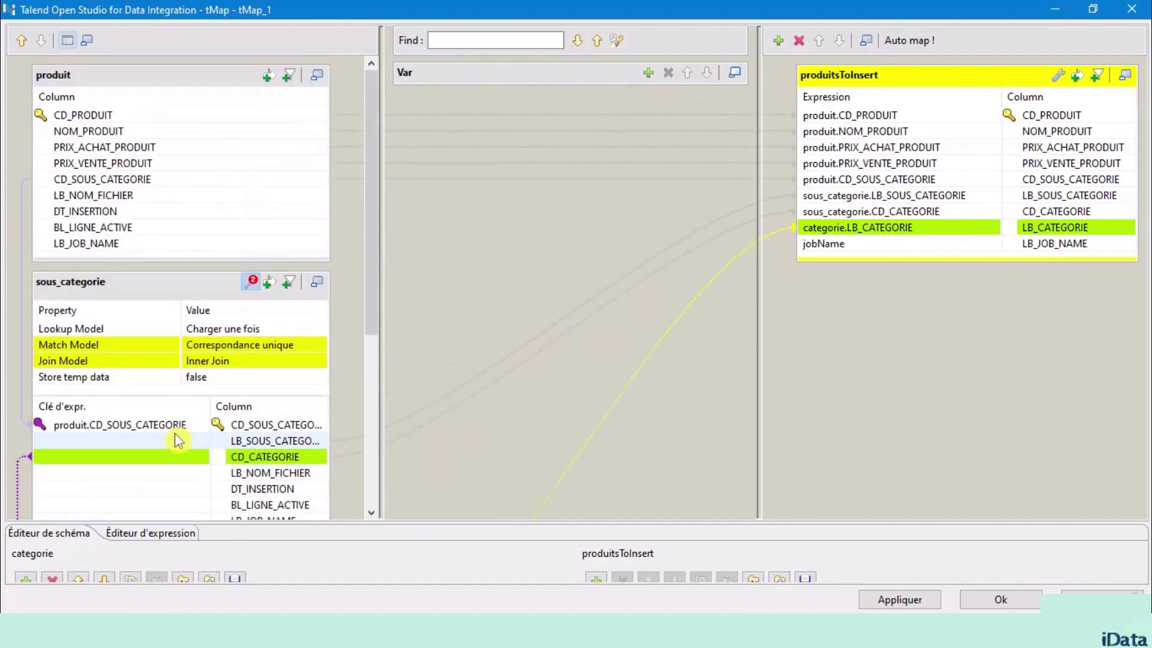
Step: Examine tMap_1's join keys and join models linking produit to sous_categorie and sous_categorie to categorie
left_click(109, 179)
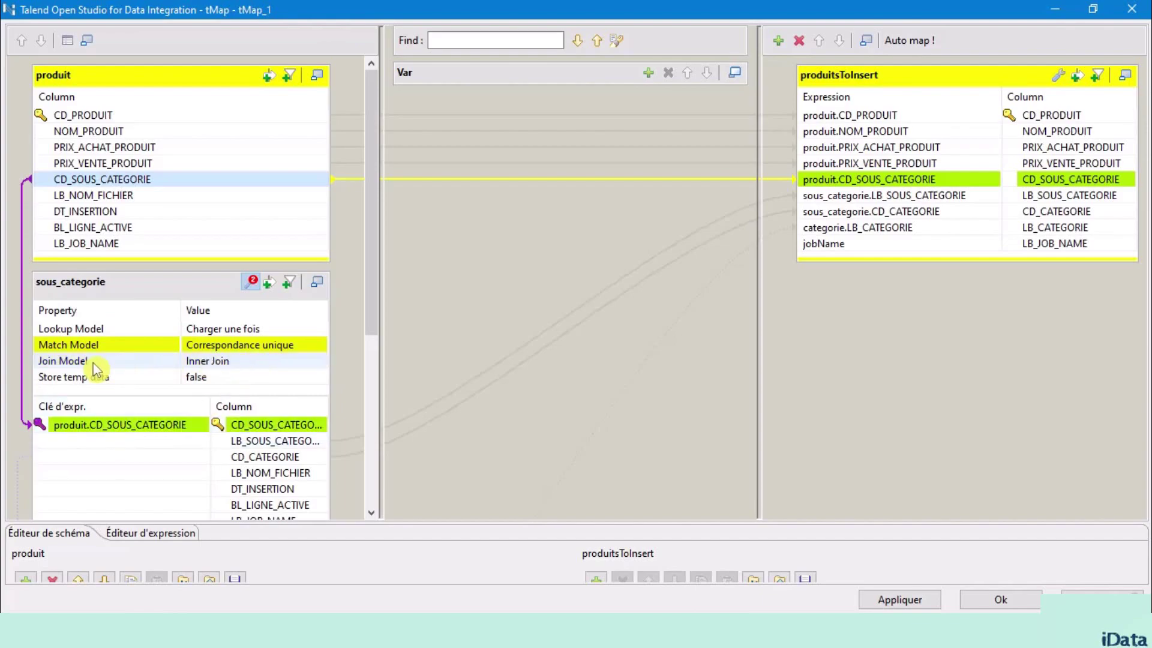
left_click(224, 361)
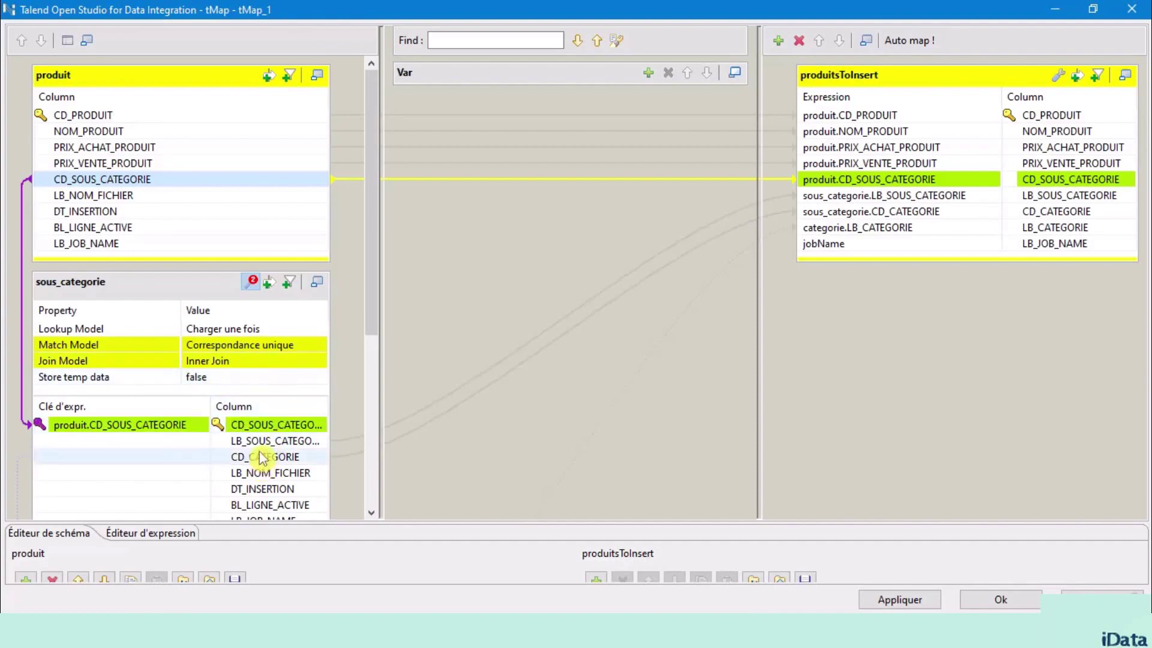
left_click(135, 292)
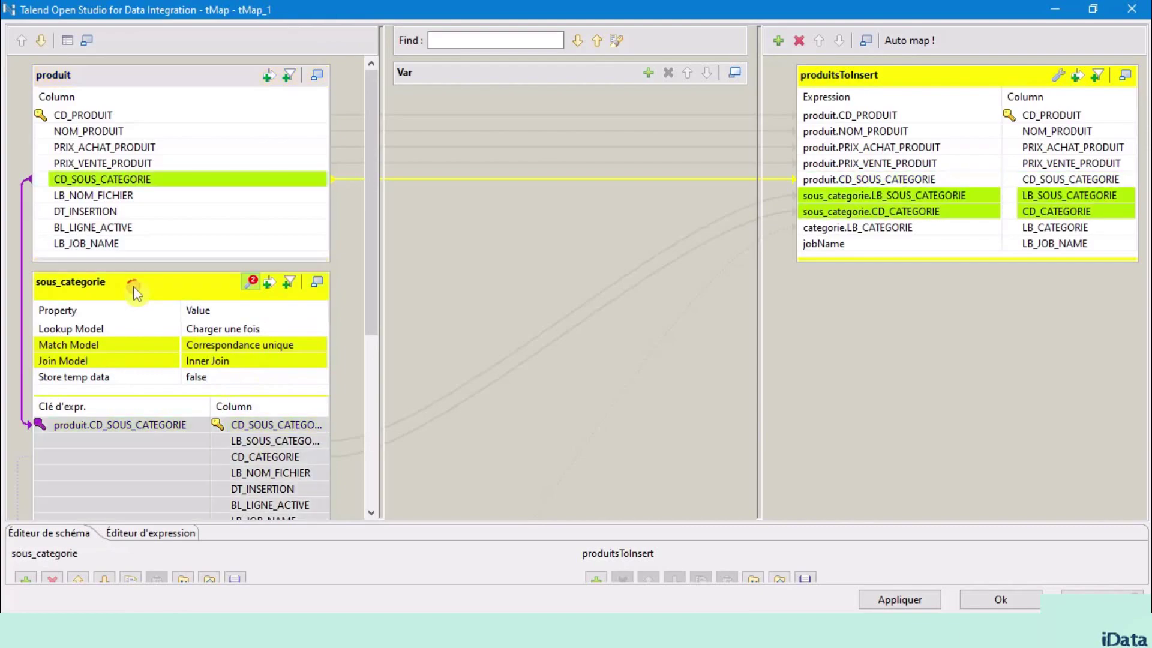
scroll(172, 429, "down", 5)
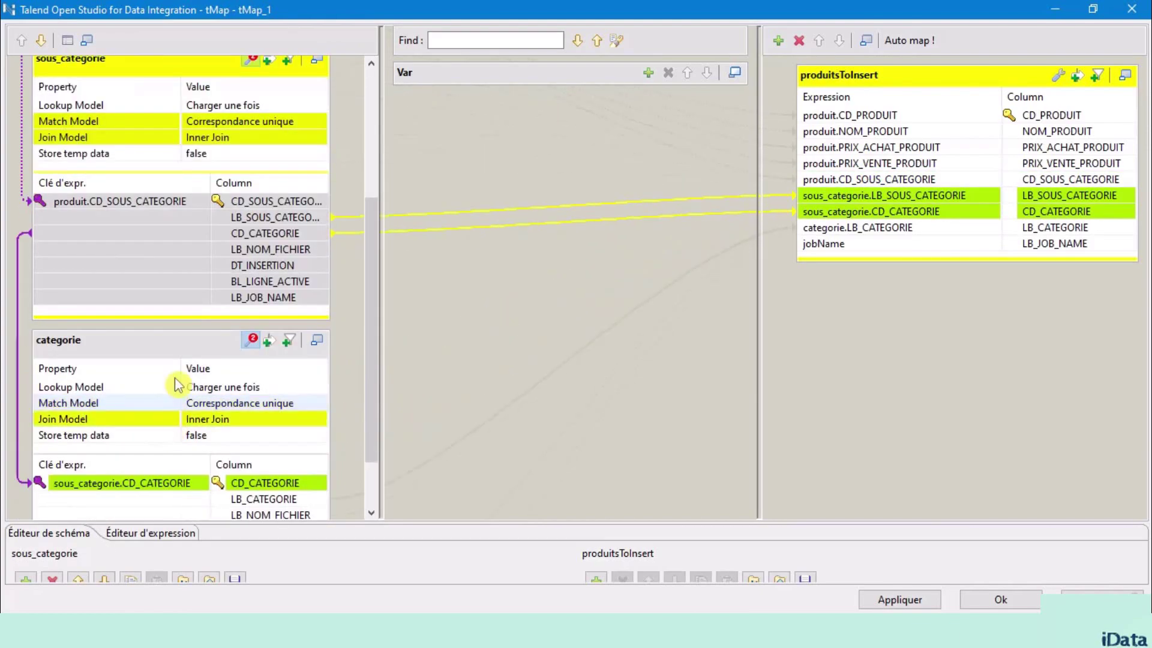
left_click(151, 88)
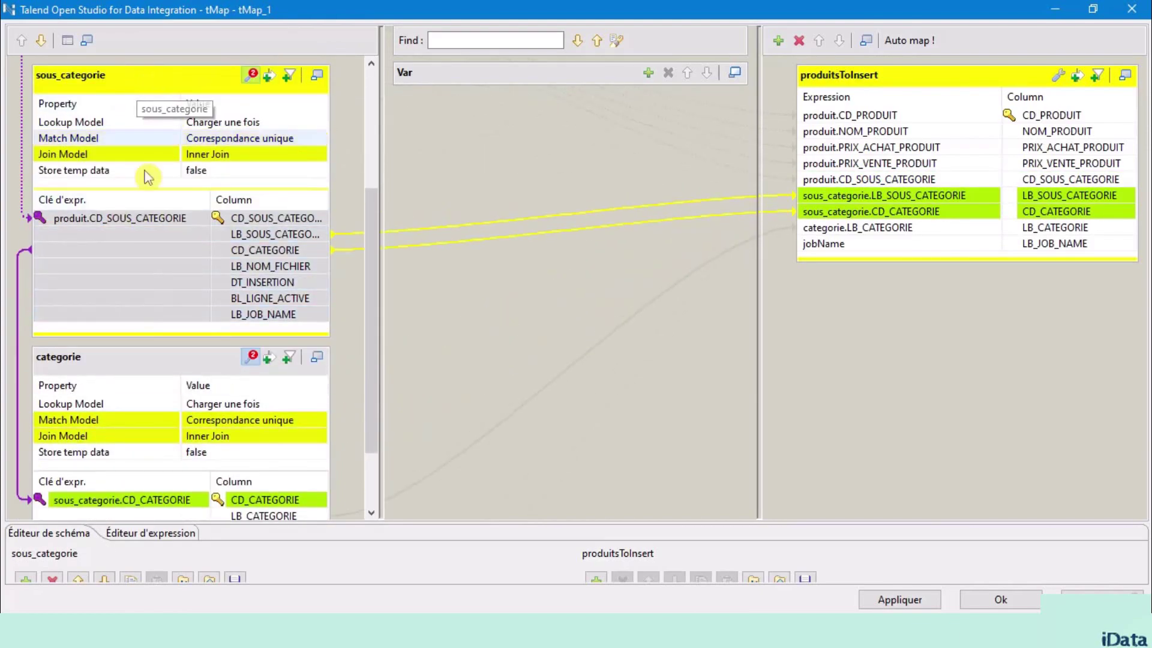
left_click(133, 364)
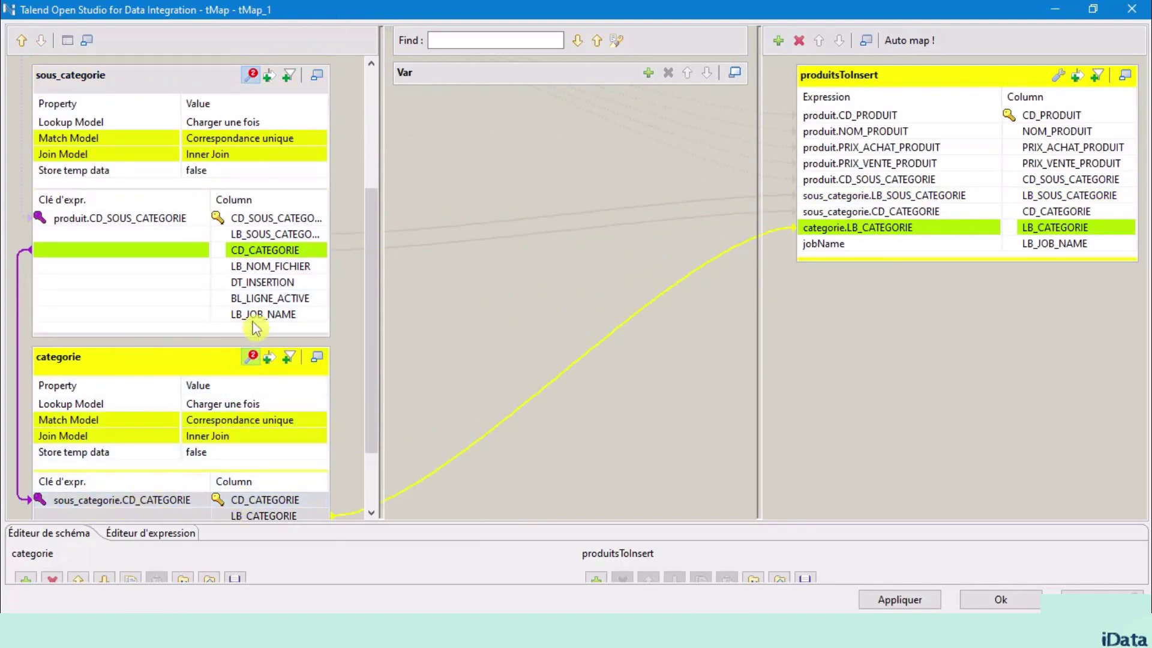
left_click(267, 258)
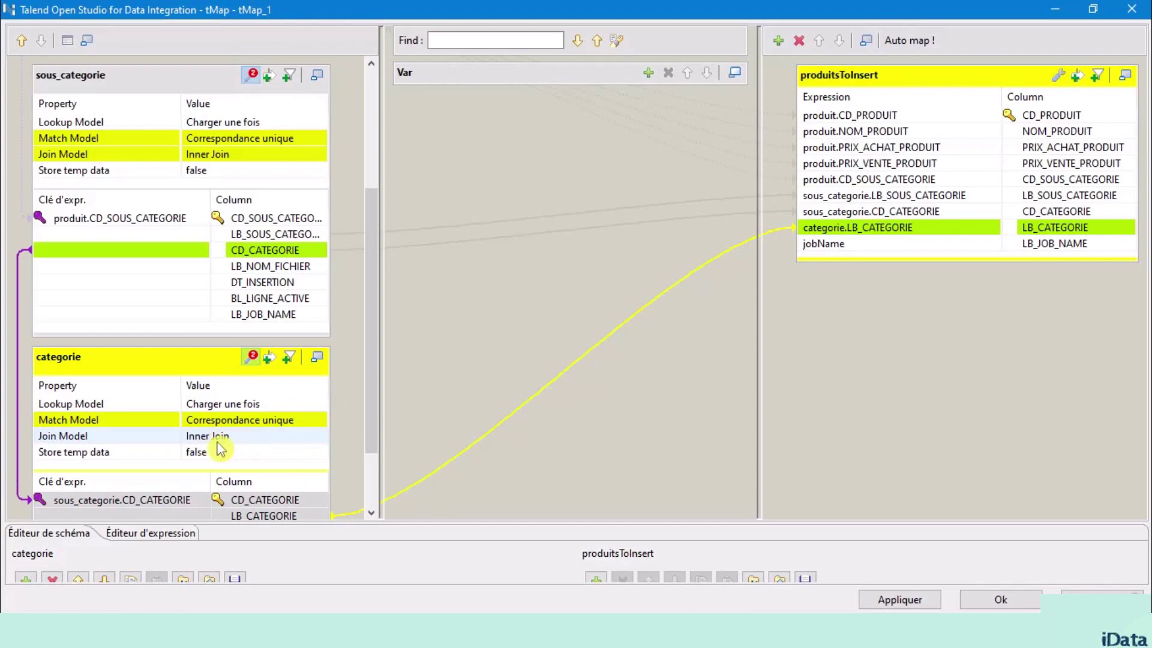
Step: Review the produitsToInsert output, tracing its LB_SOUS_CATEGORIE, CD_CATEGORIE and LB_CATEGORIE columns back to their lookup sources
left_click_drag(372, 396, 372, 297)
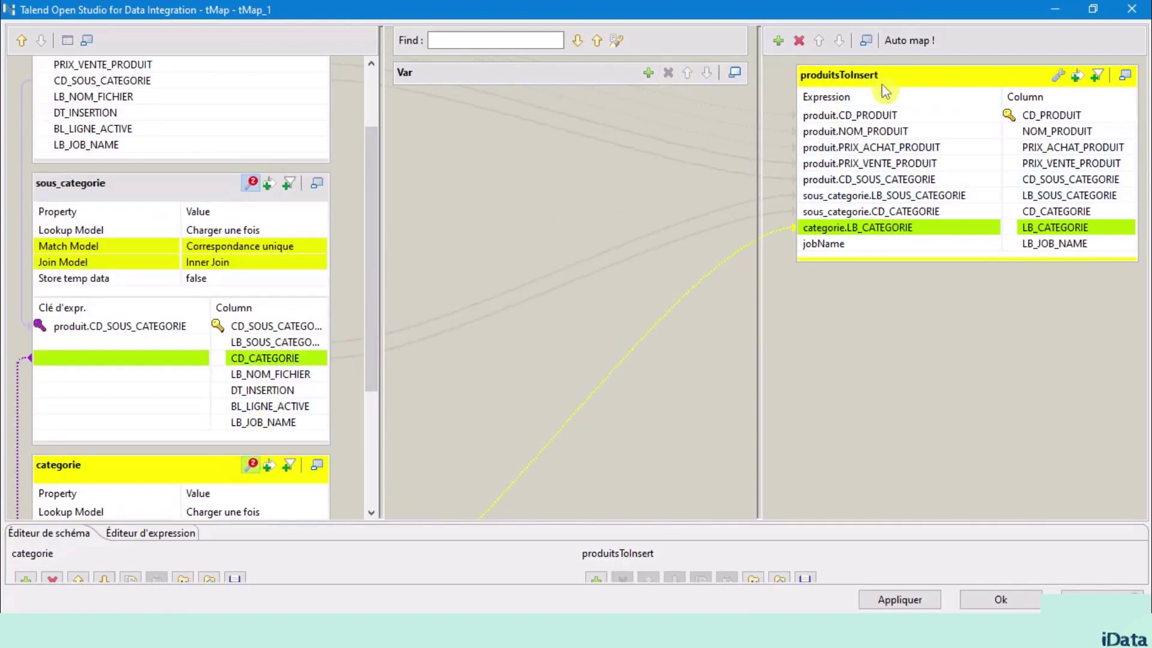
left_click(855, 69)
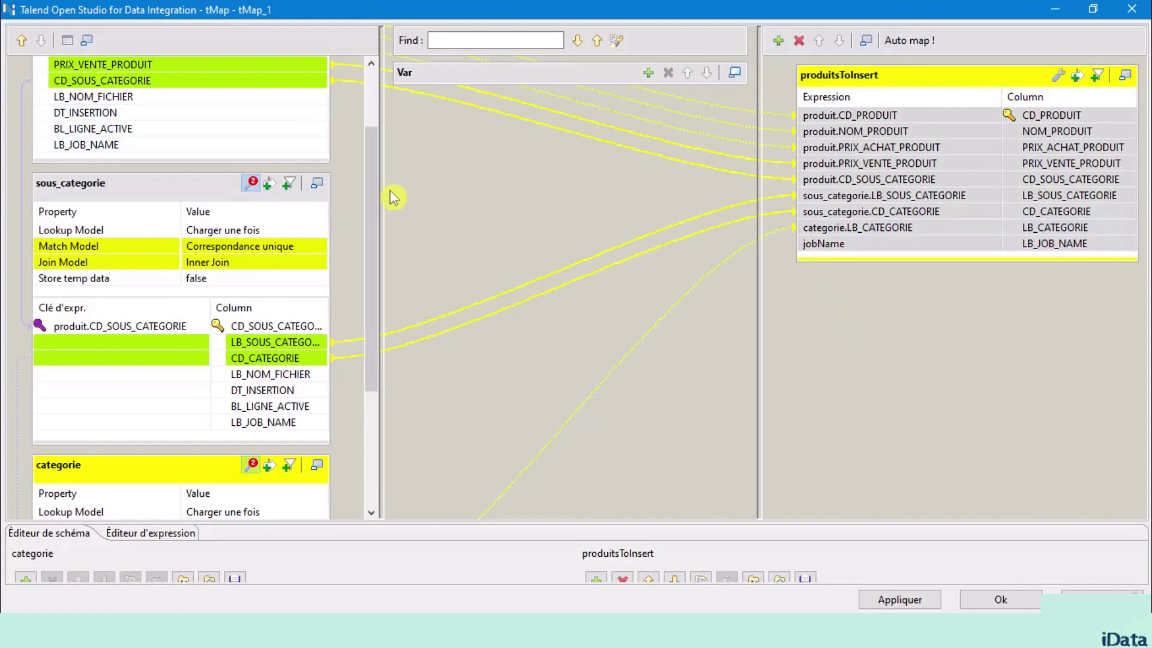
left_click_drag(376, 196, 380, 111)
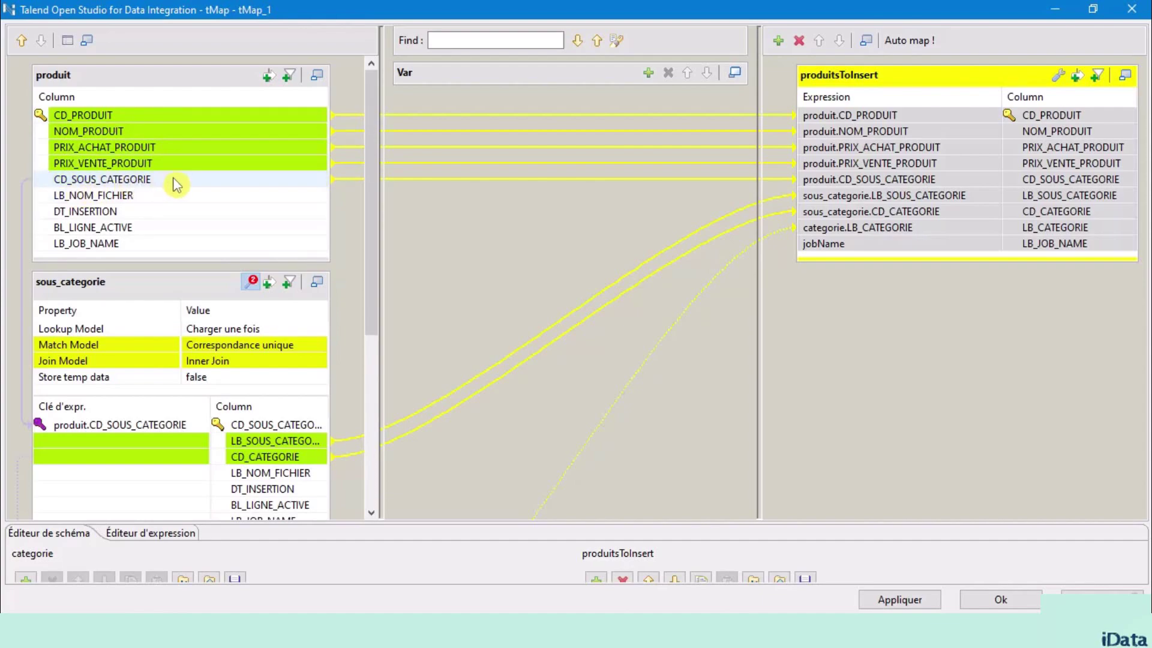
left_click(1060, 203)
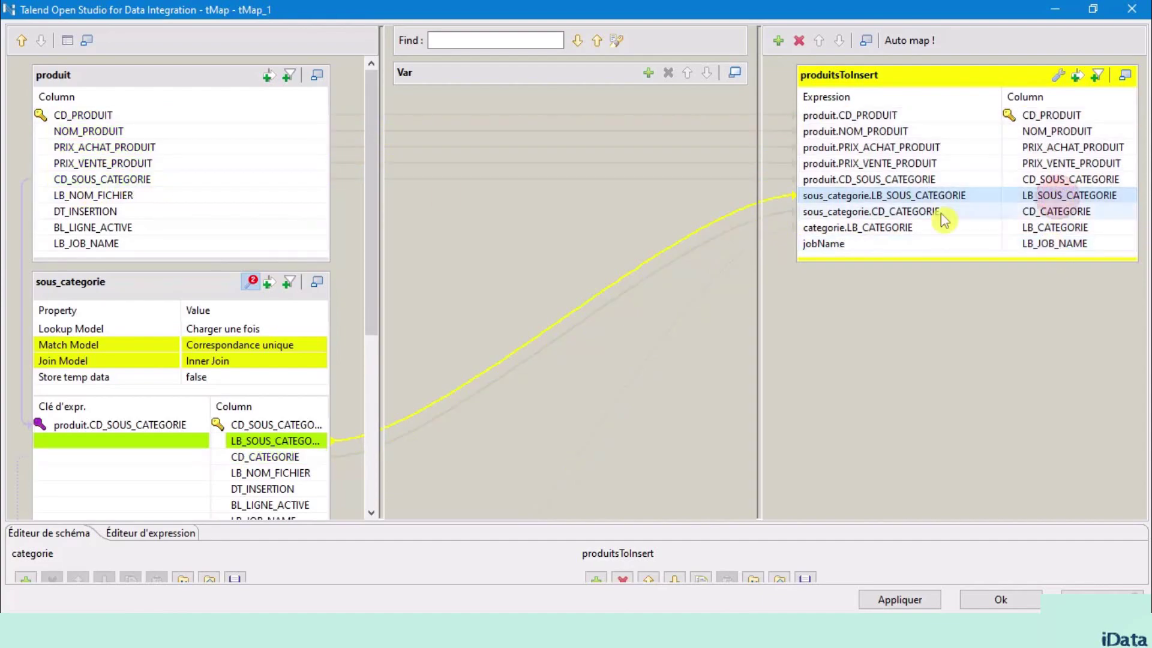
left_click(287, 441)
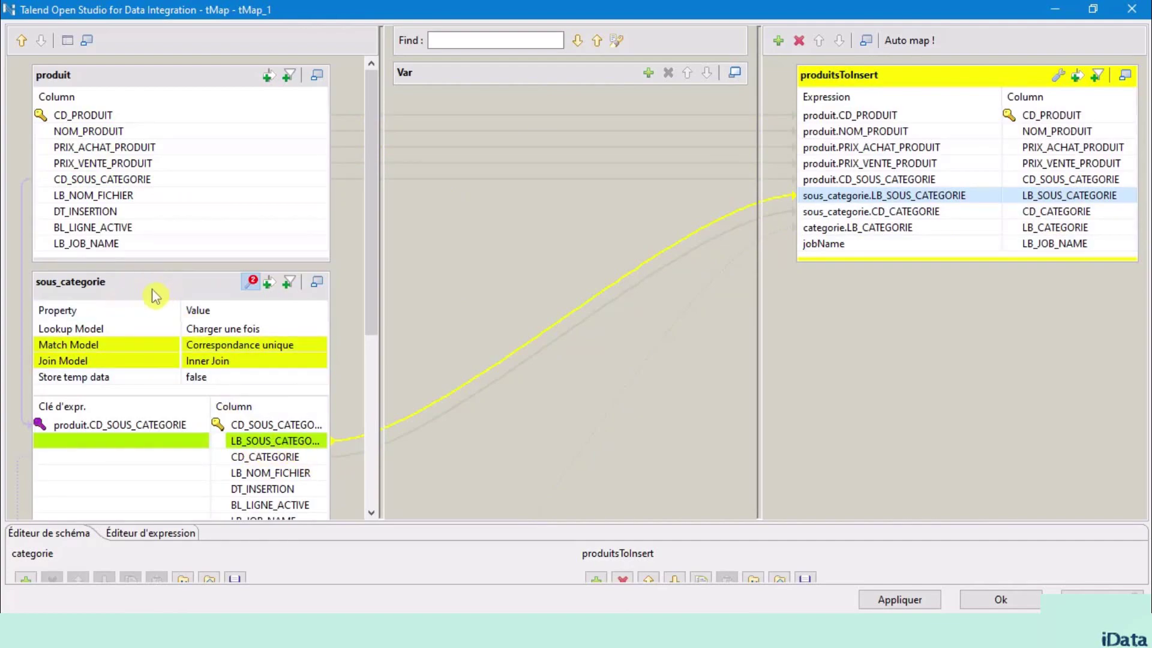
left_click(277, 459)
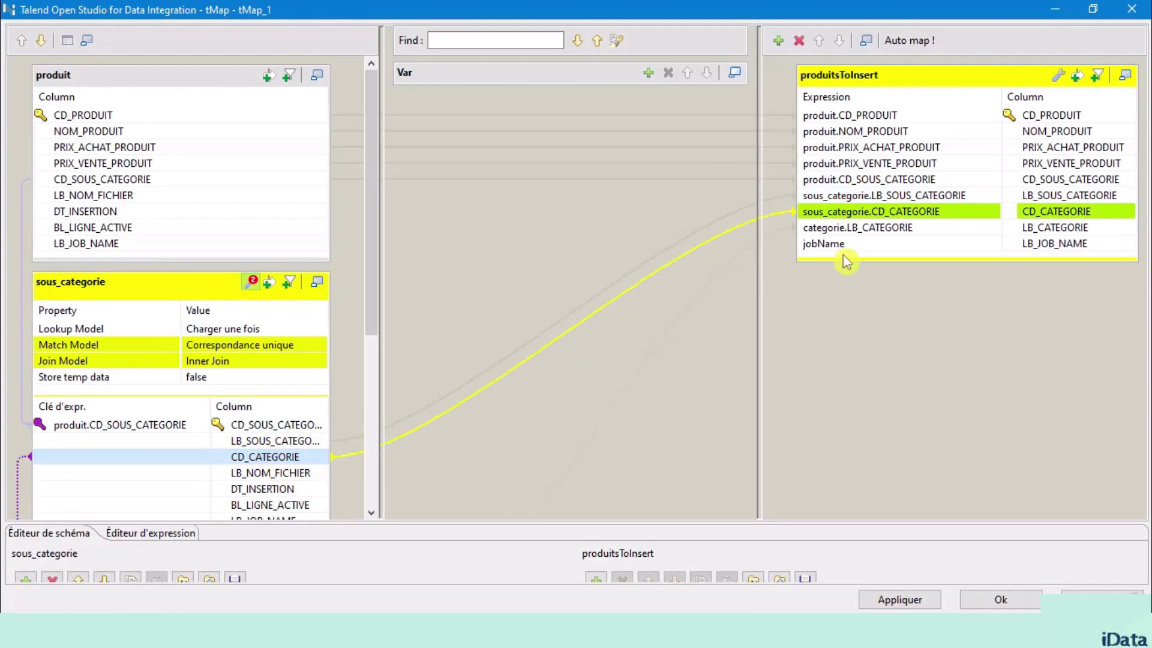
scroll(282, 450, "down", 3)
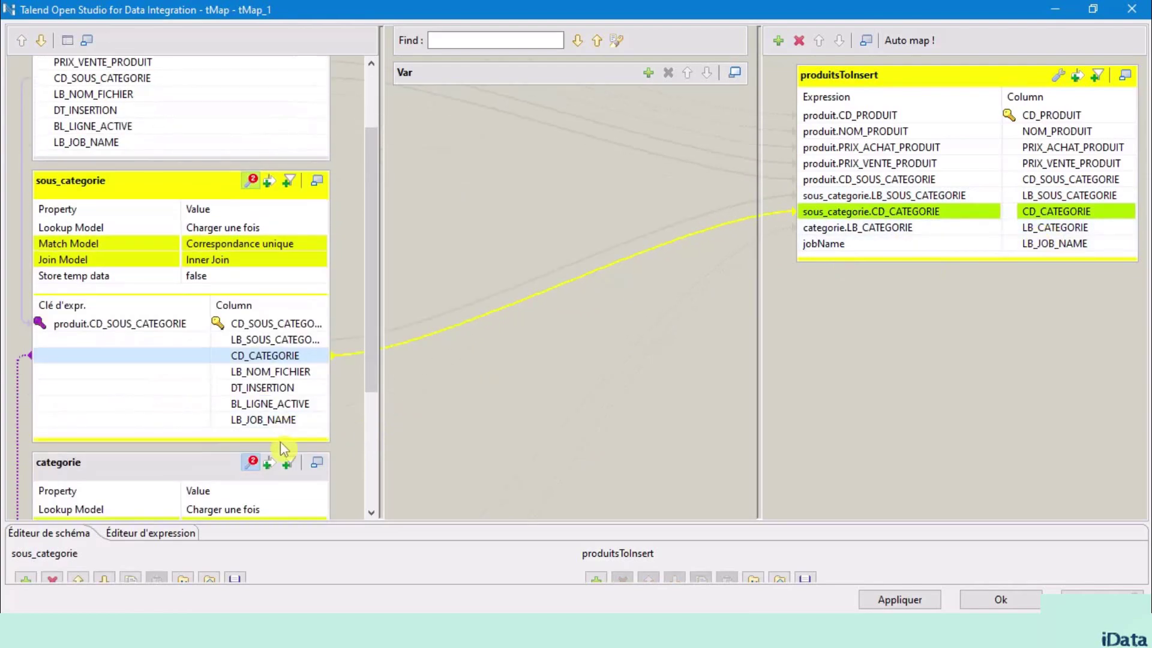
scroll(283, 449, "down", 5)
left_click(270, 464)
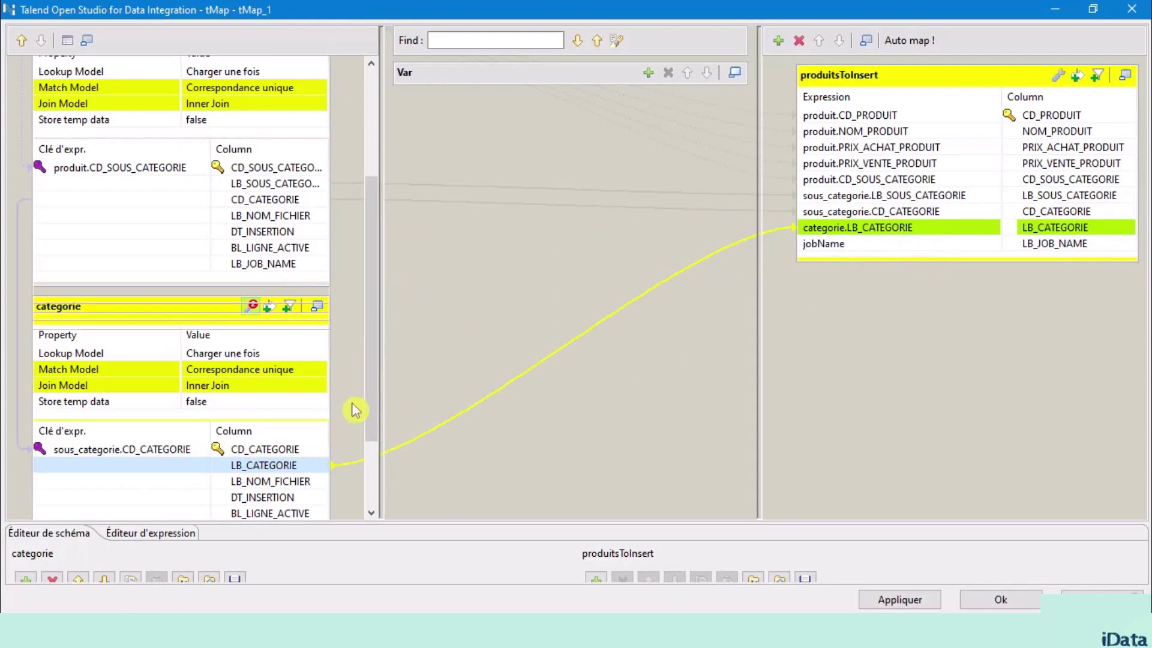
Step: Recheck the LB_SOUS_CATEGORIE and LB_CATEGORIE lookup columns, and close the tMap_1 mapping with its settings accepted
scroll(357, 406, "up", 8)
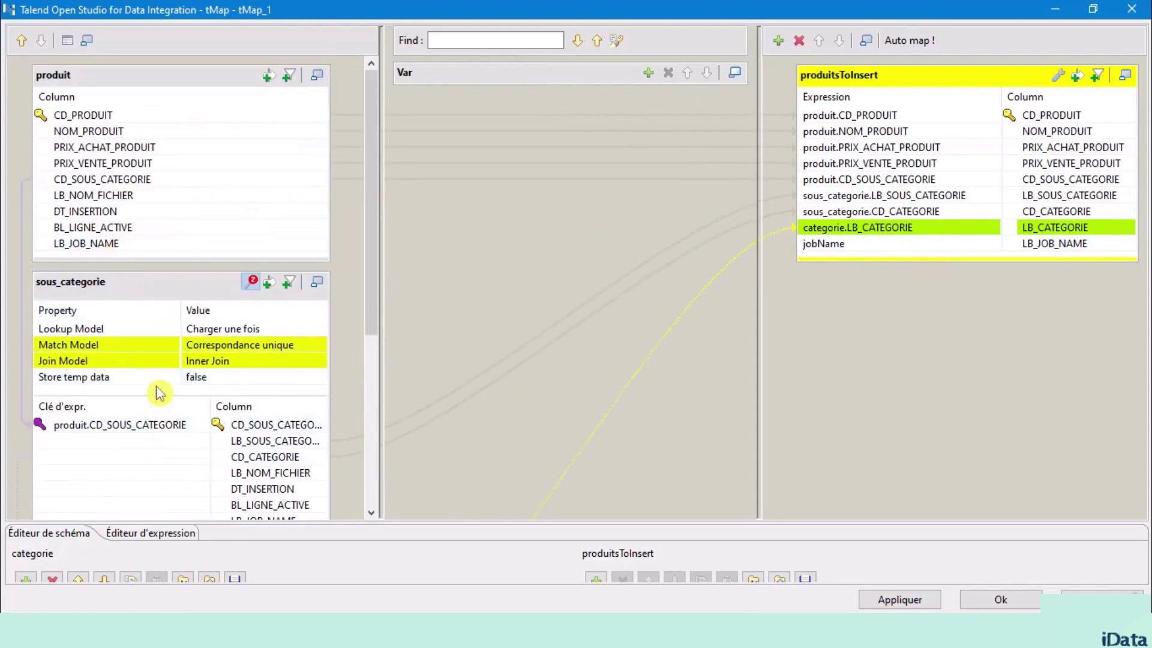
scroll(252, 420, "down", 1)
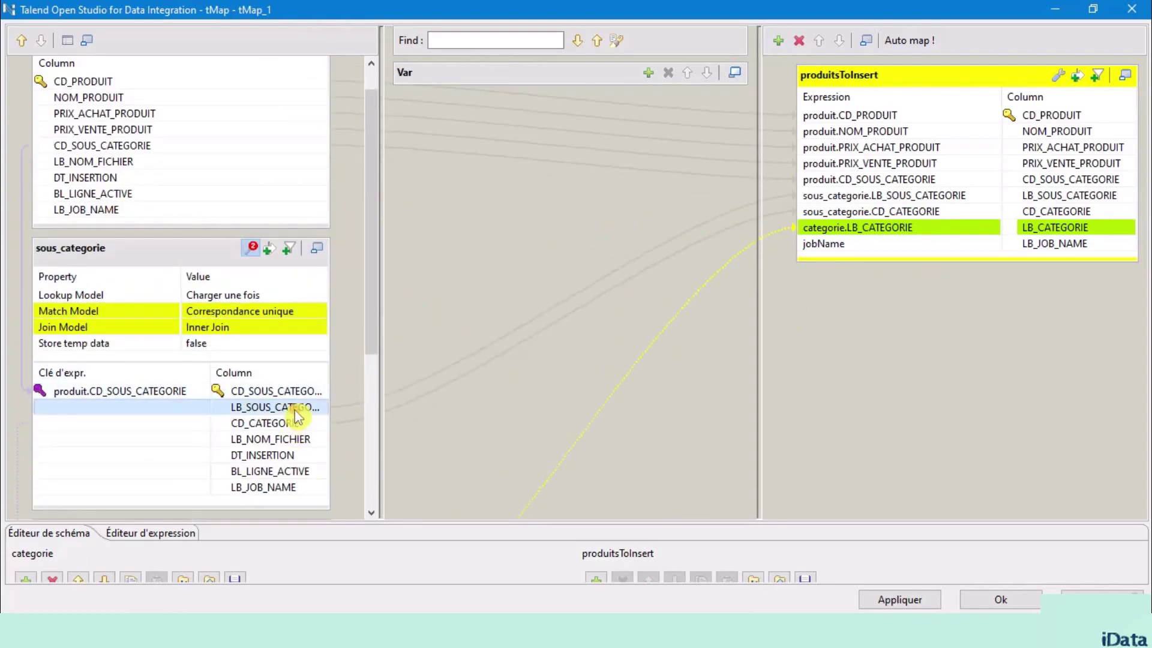
left_click(296, 409)
scroll(303, 413, "down", 7)
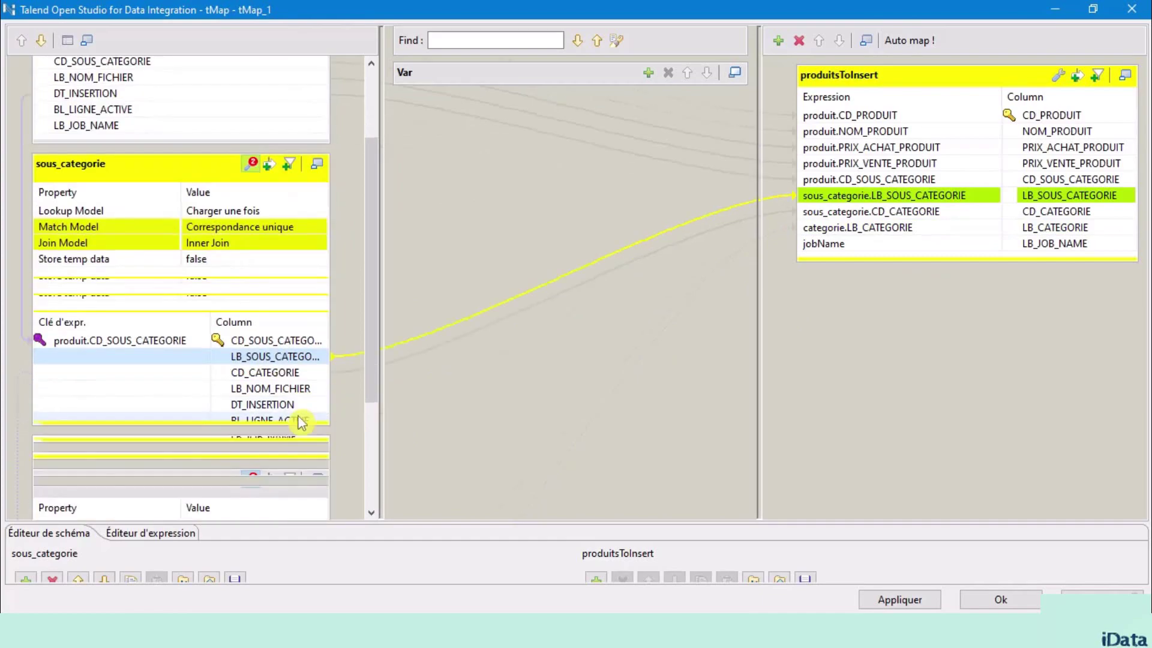
left_click(273, 466)
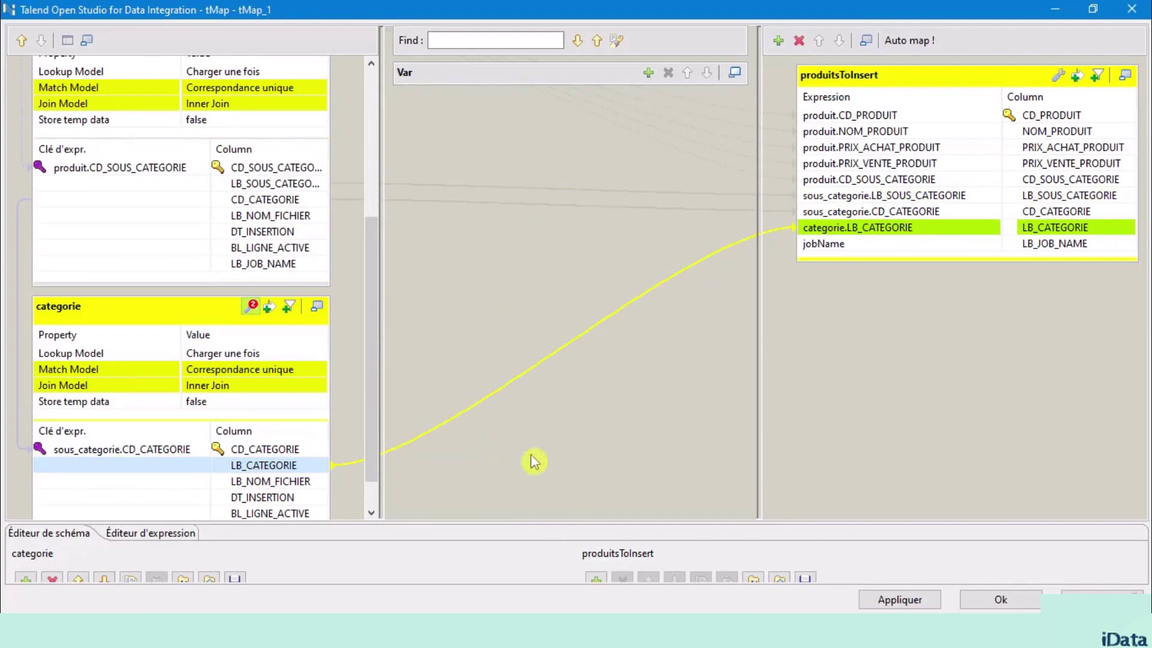
left_click(1001, 600)
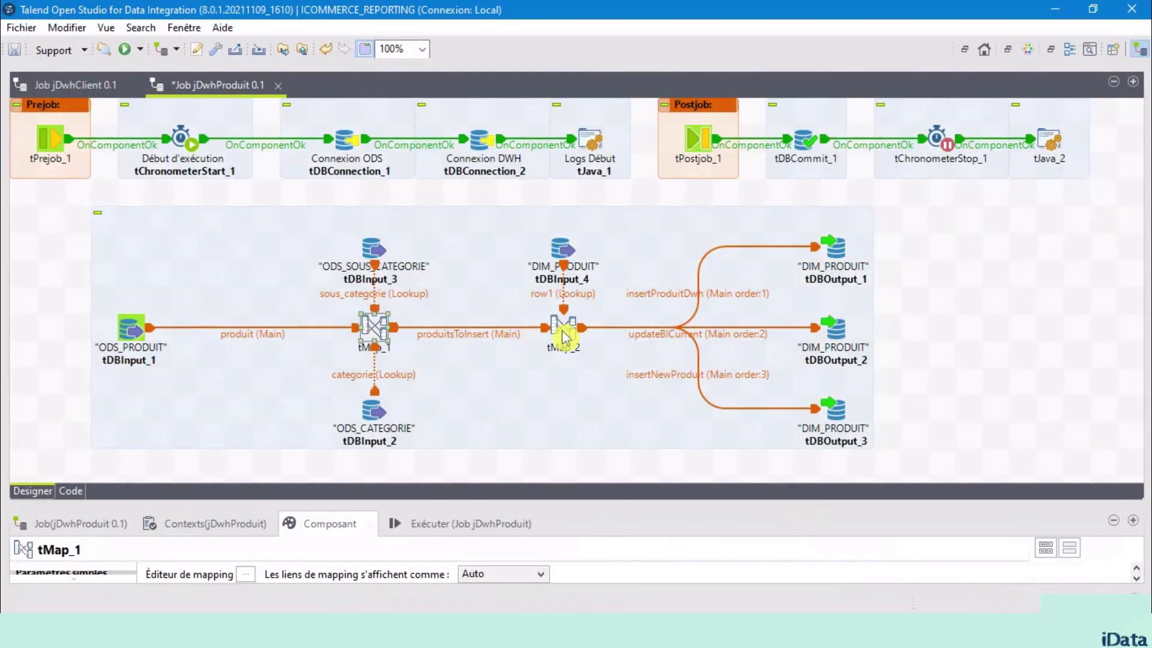
Step: Open jDwhProduit's tMap_2 mapping and check where the produitsToInsert input columns are sent
left_click(563, 334)
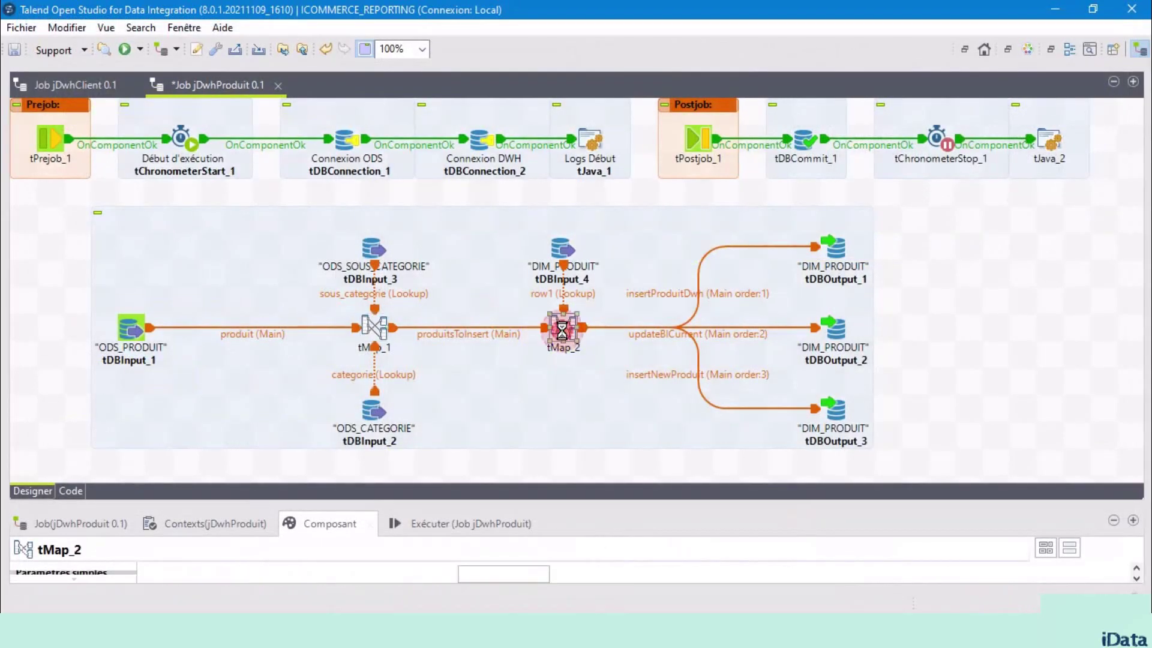
double_click(568, 327)
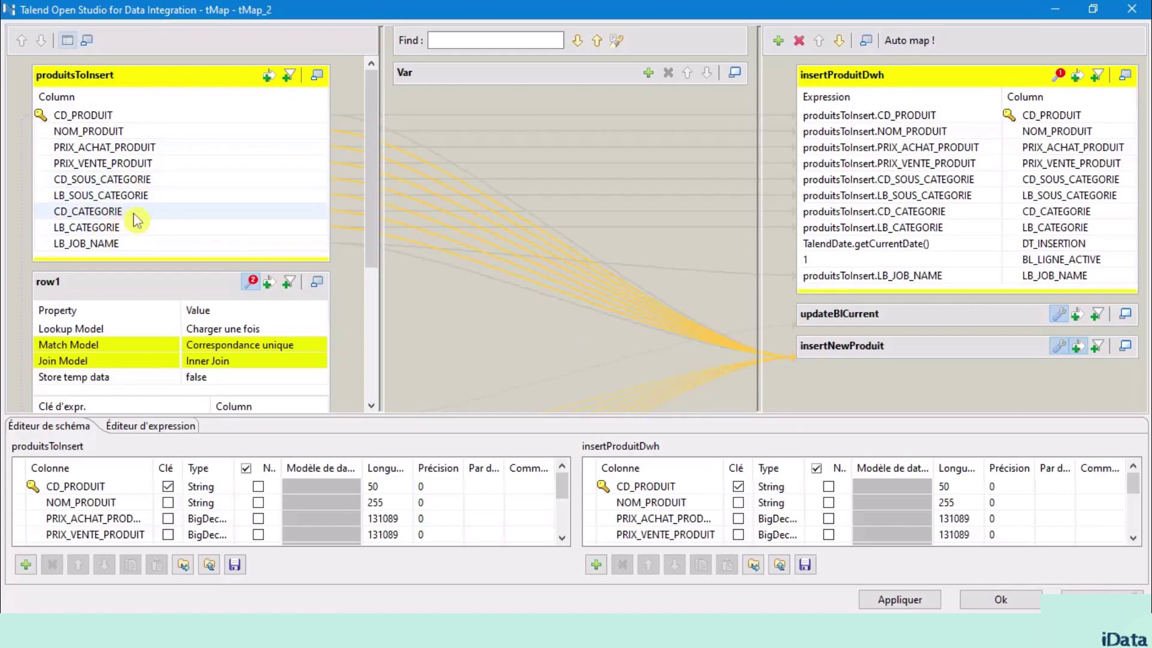
left_click(142, 77)
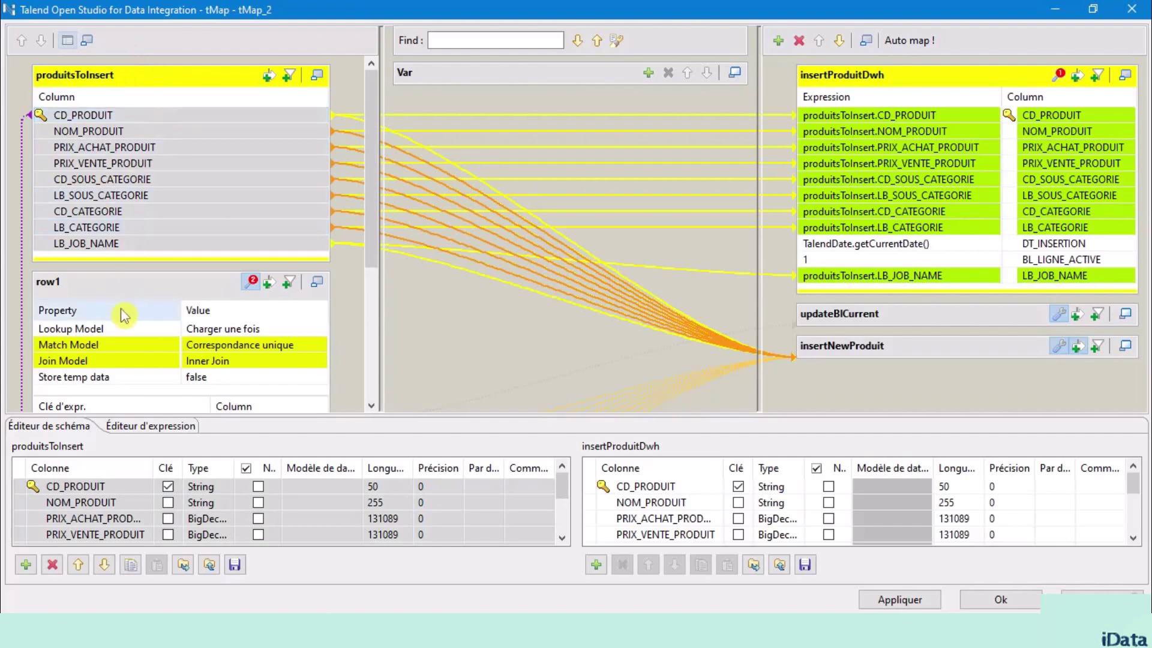
Step: Examine the row1 lookup in tMap_2: its match model, join model and join on produitsToInsert's CD_PRODUIT
left_click(138, 323)
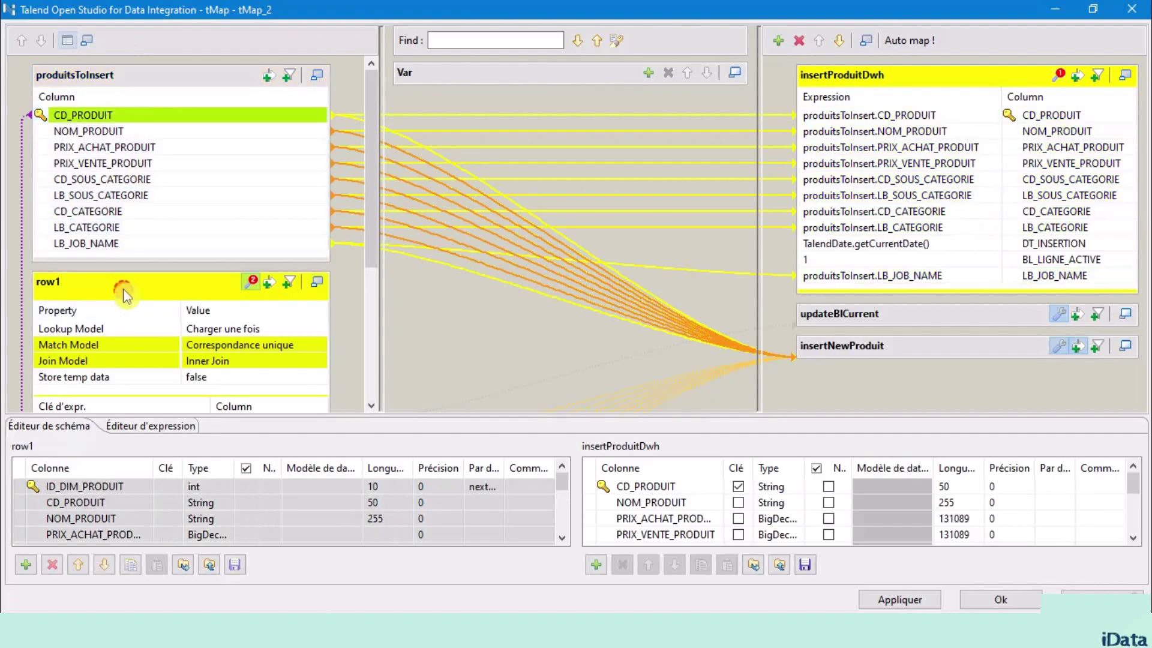
left_click(200, 344)
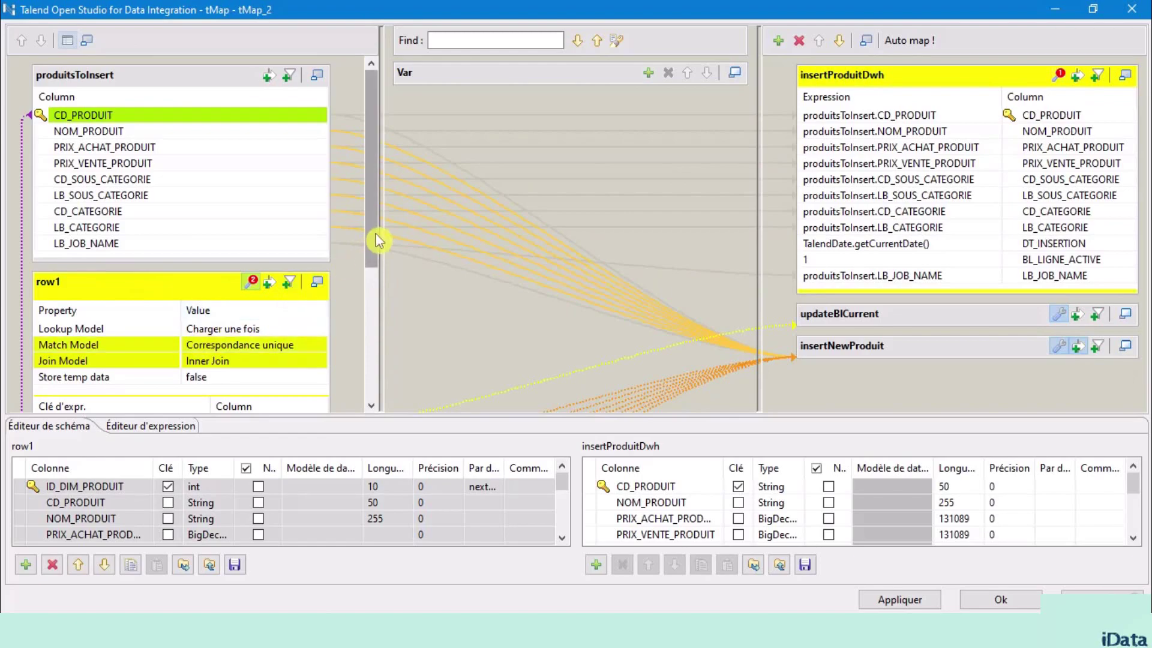
left_click(219, 362, "ctrl")
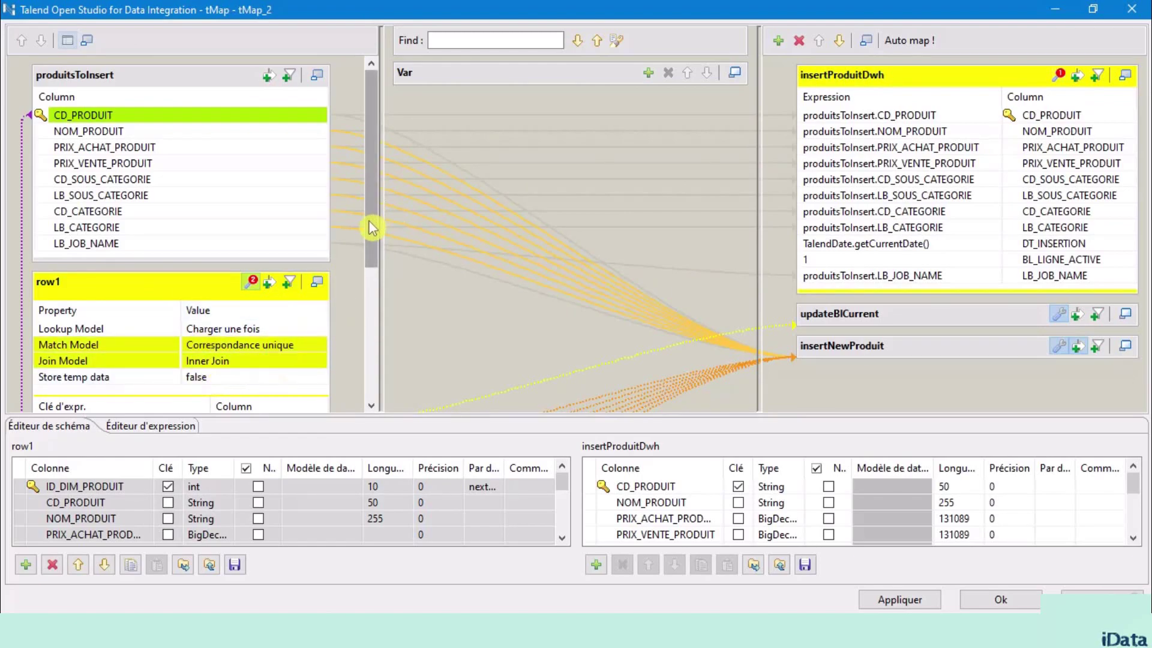
left_click(129, 122)
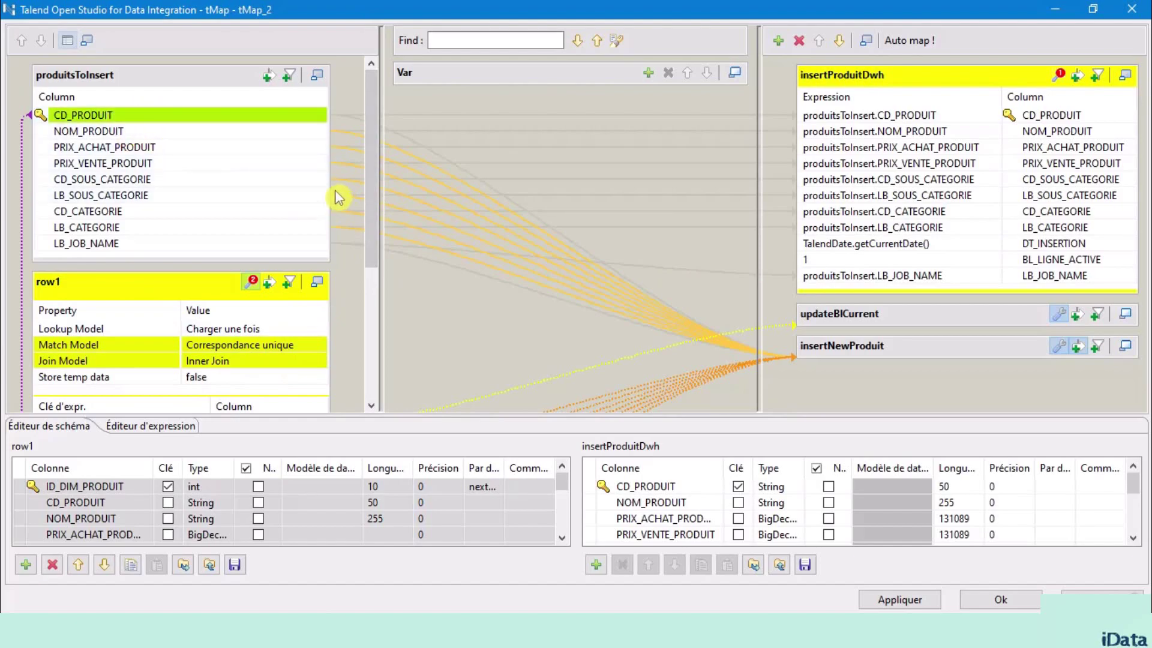
mouse_move(372, 187)
left_mouse_down()
mouse_move(375, 248)
mouse_move(375, 188)
left_mouse_up()
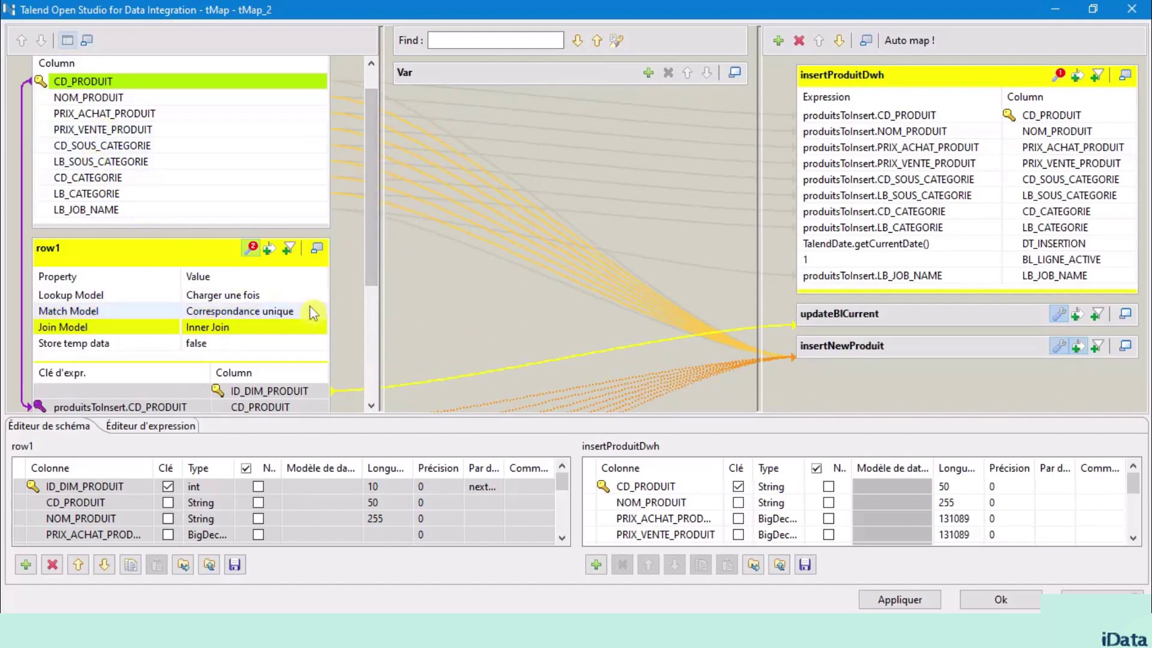
scroll(299, 323, "up", 1)
left_click(191, 328)
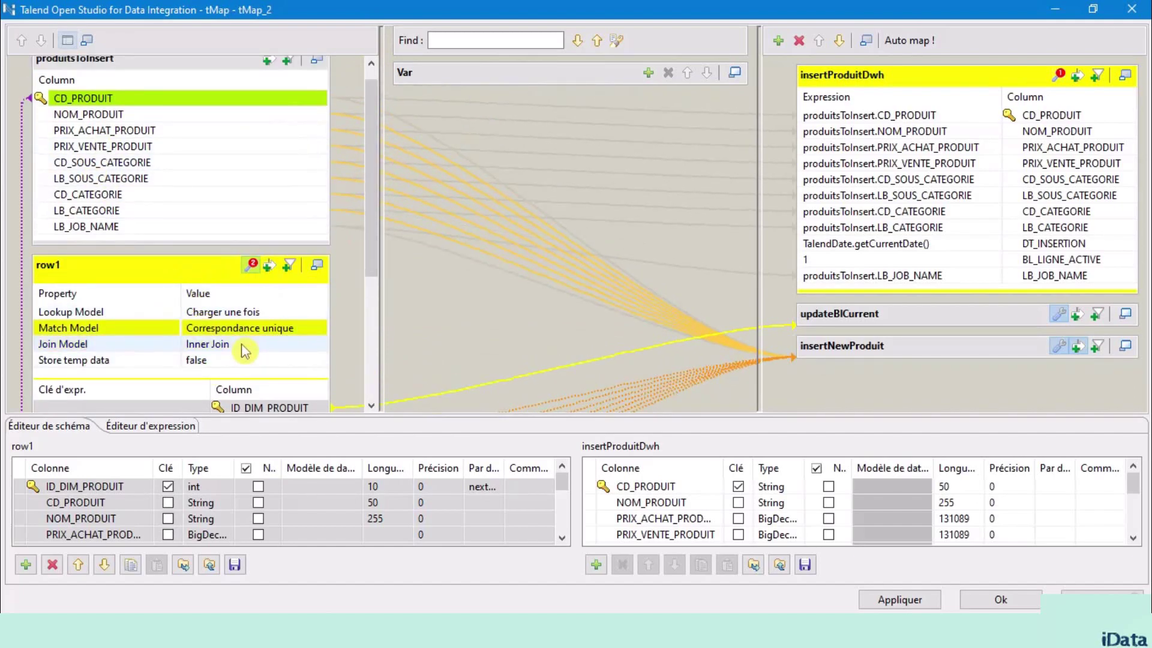
left_click(242, 344)
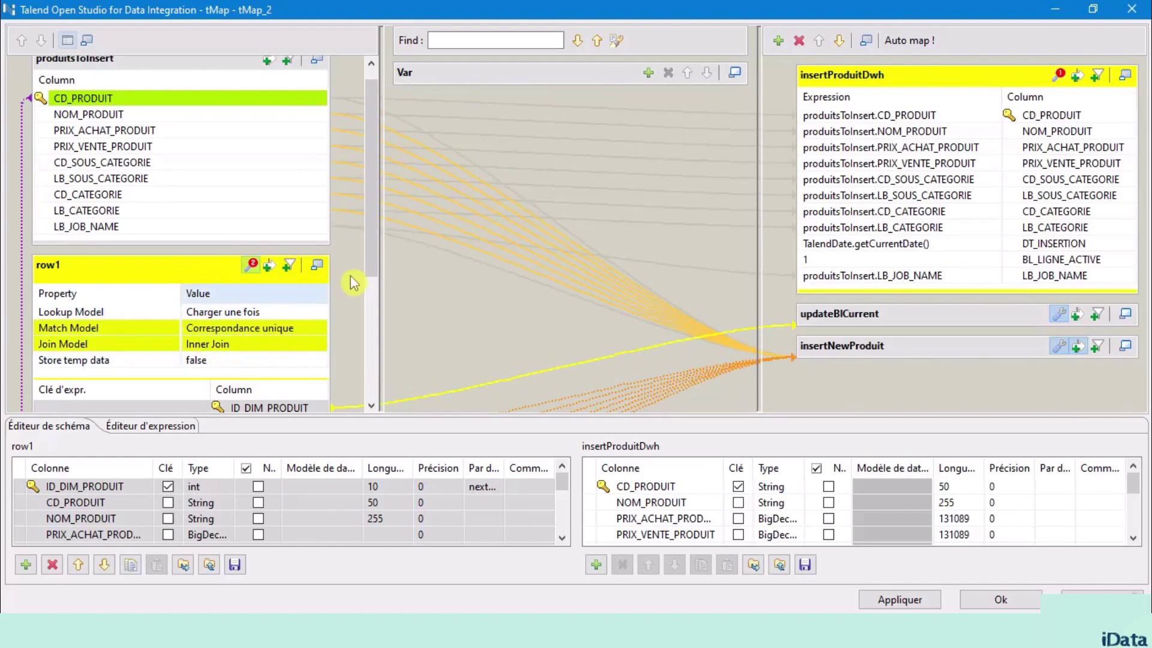
Step: Review the insertProduitDwh mappings, then expand the updateBlCurrent output to show its columns and filter expression
left_click_drag(371, 226, 373, 200)
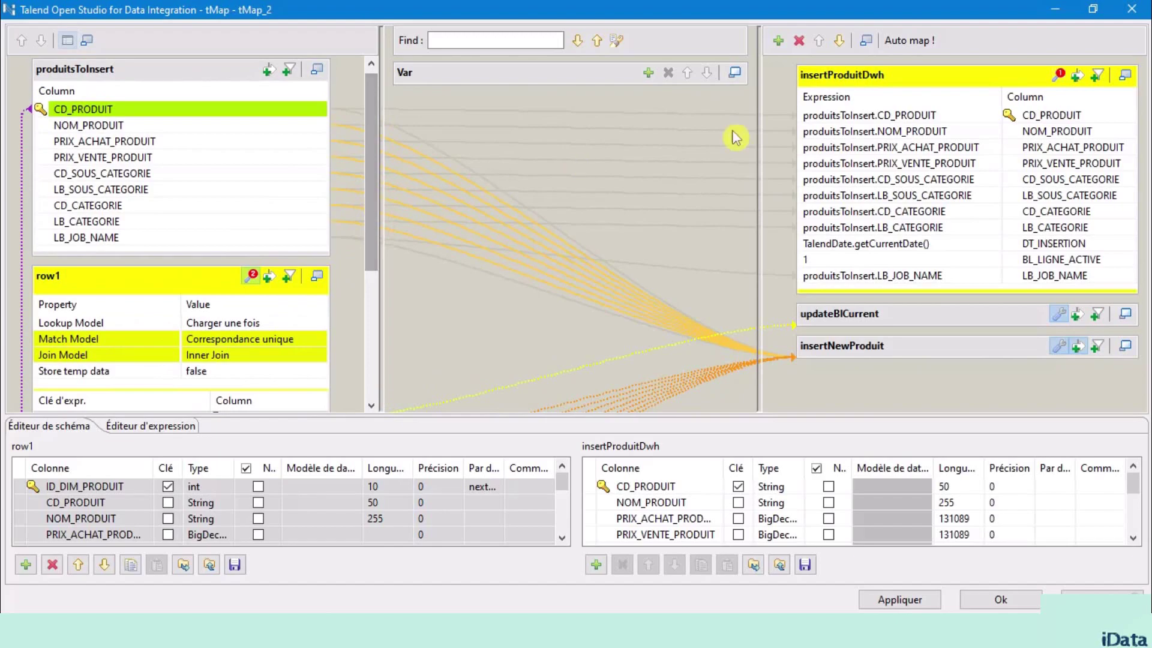
left_click(921, 83)
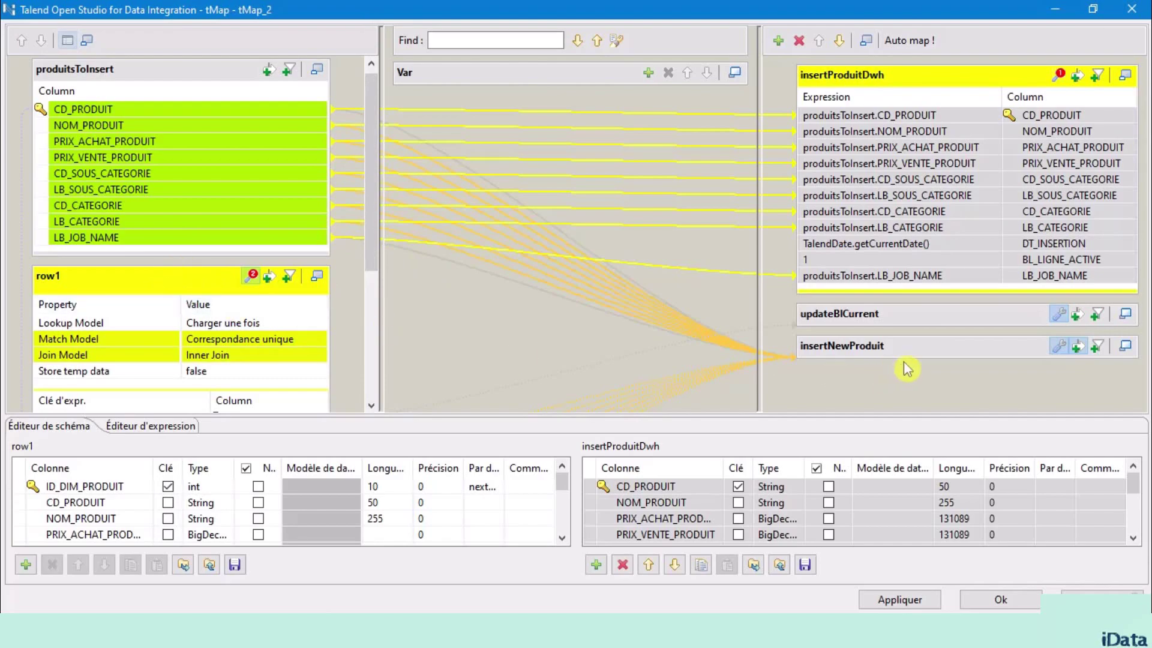
left_click(1061, 318)
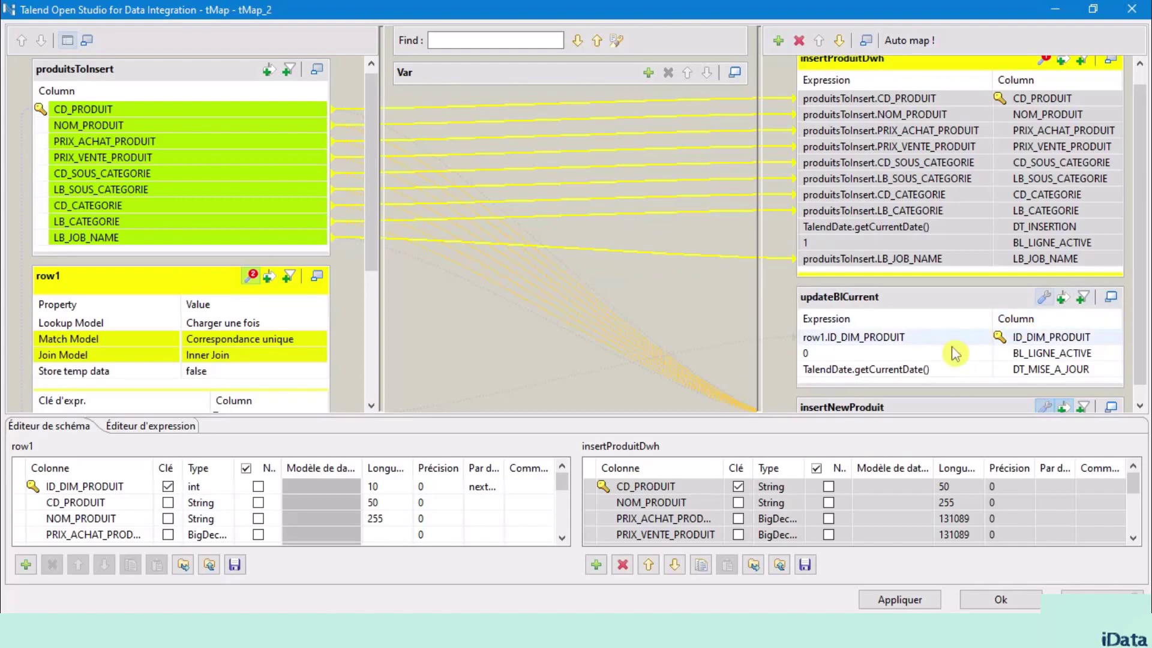
left_click(1063, 299)
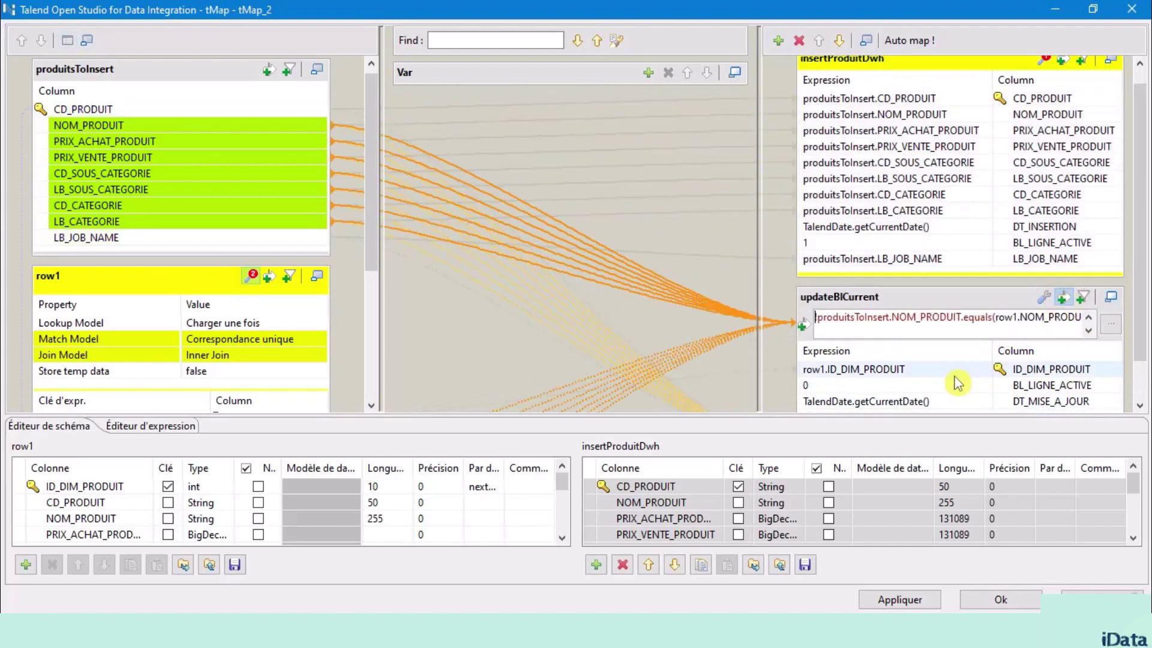
left_click(945, 368)
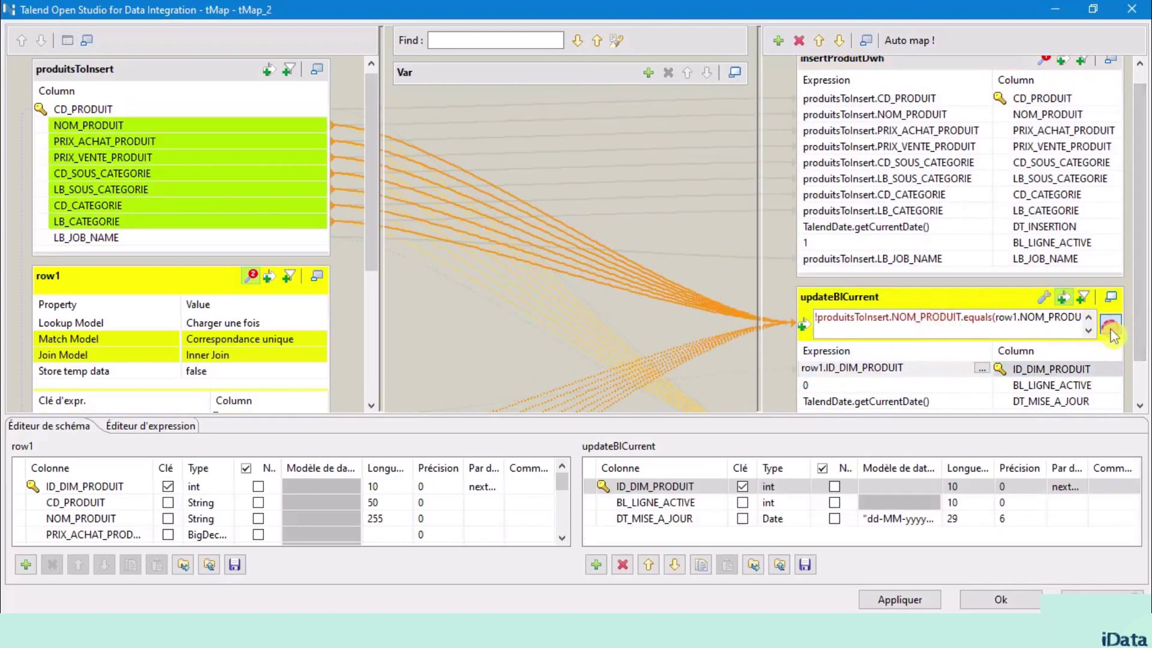
Step: Open updateBlCurrent's filter in the expression builder and remove the blank lines after the NOM_PRODUIT and PRIX_VENTE_PRODUIT comparisons
left_click(1110, 327)
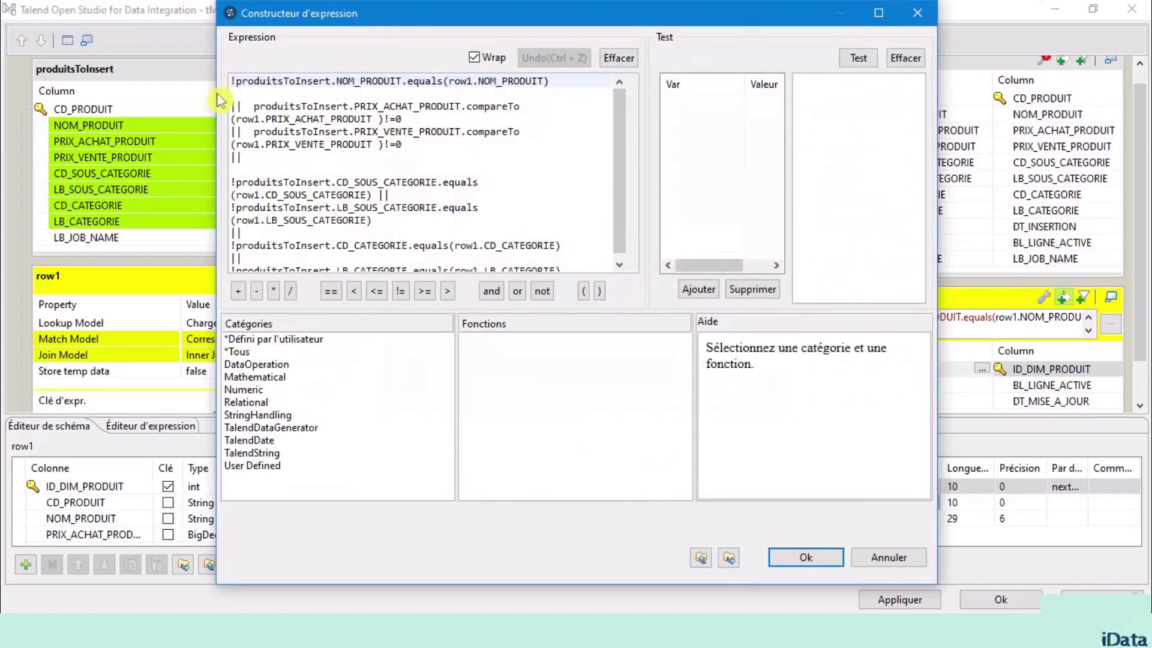
left_click(236, 98)
key("BackSpace")
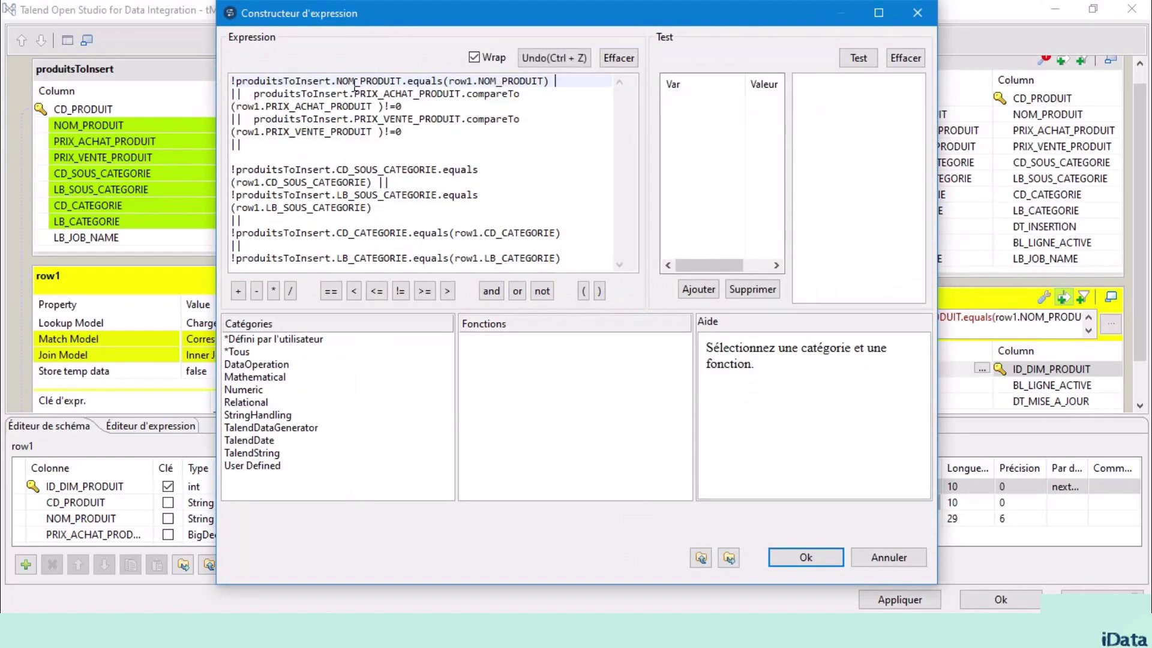
left_click(275, 157)
key("BackSpace")
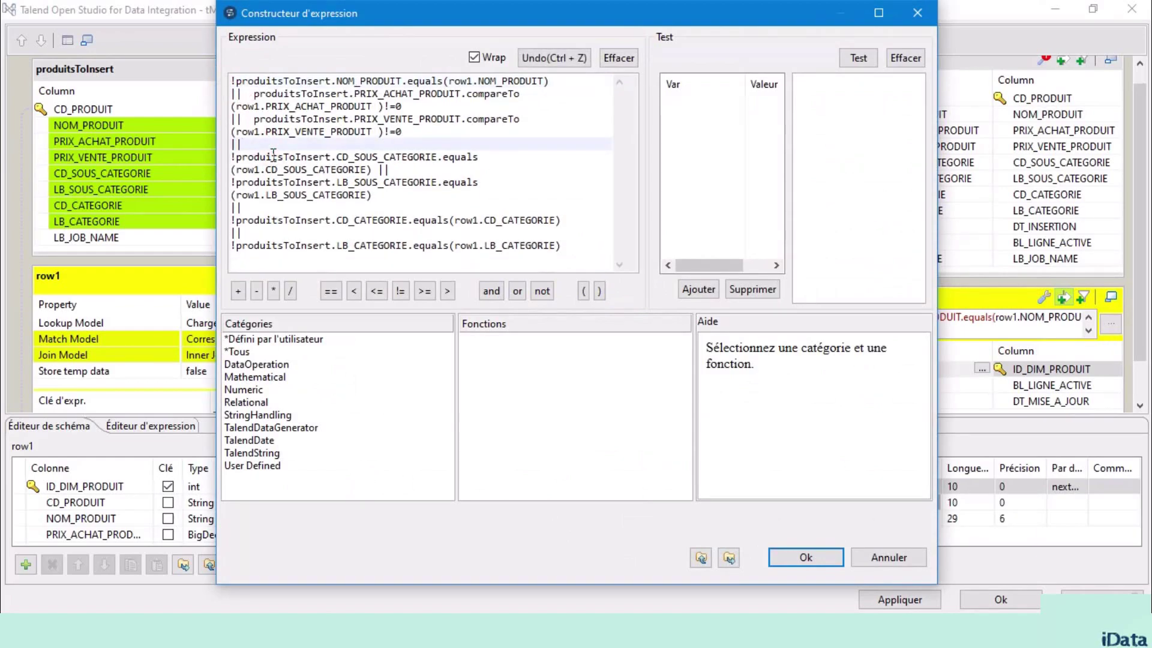
Step: Examine how the filter compares produitsToInsert with row1 on NOM_PRODUIT and PRIX_ACHAT_PRODUIT, and accept the expression
double_click(309, 81)
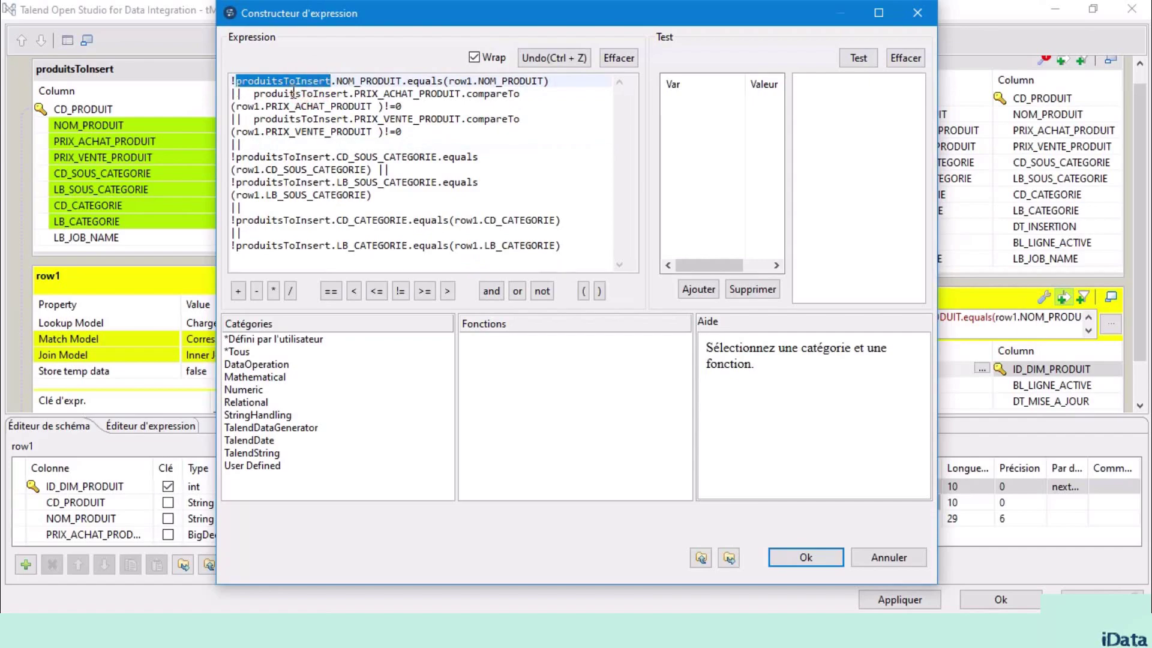
left_click_drag(416, 20, 512, 26)
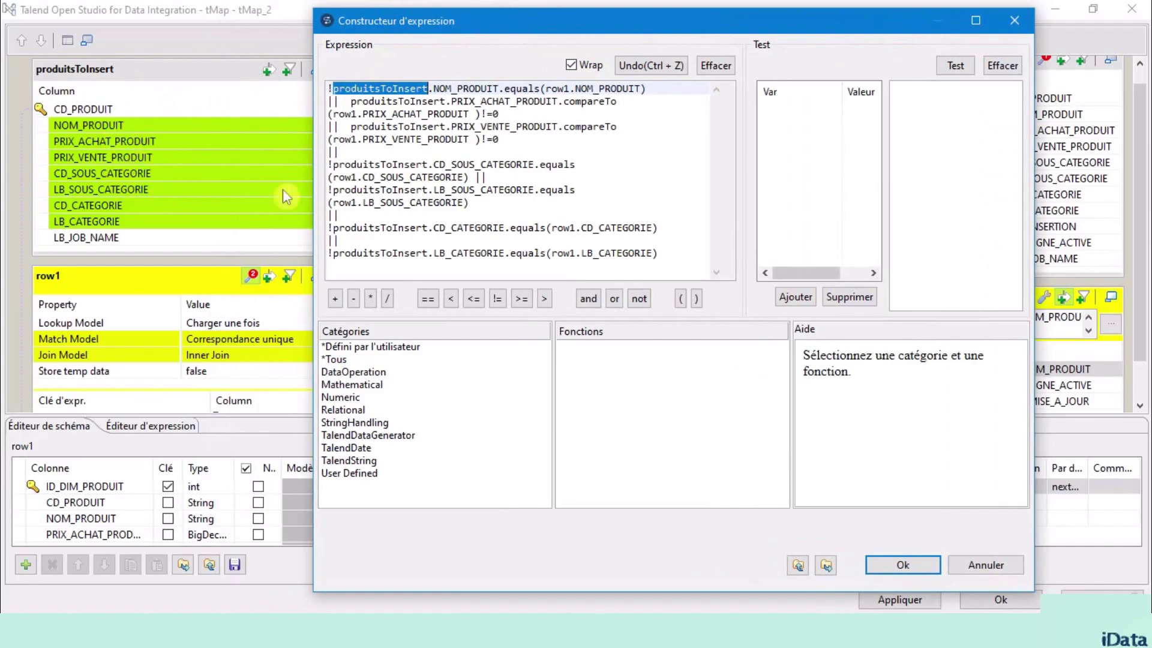
double_click(552, 89)
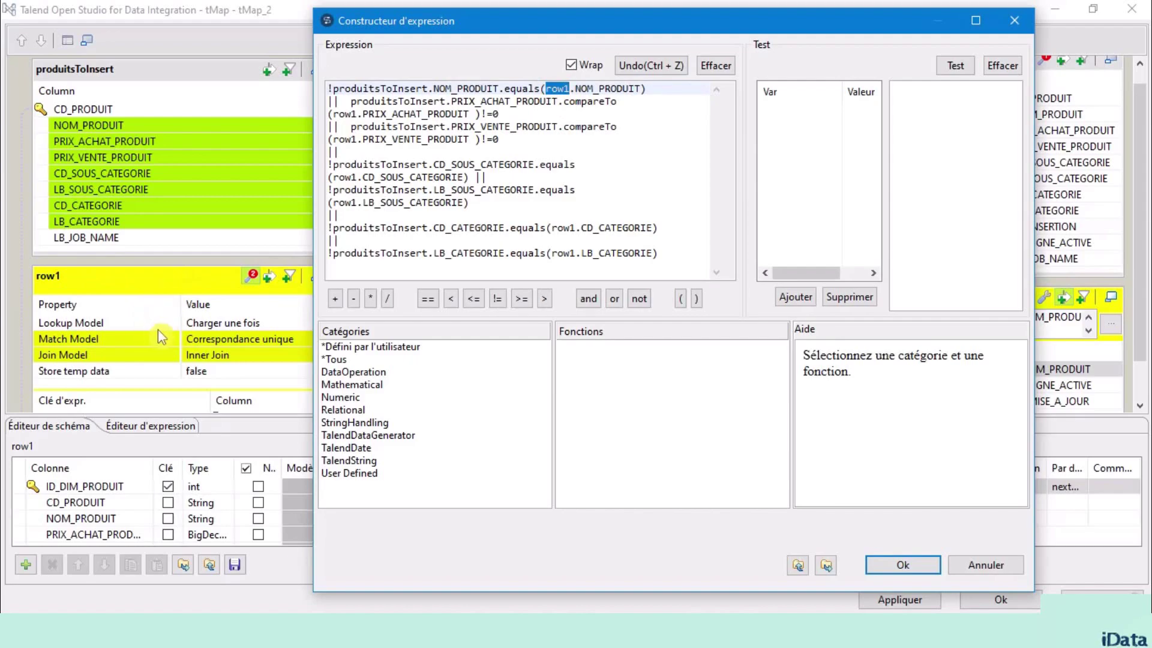
double_click(460, 88)
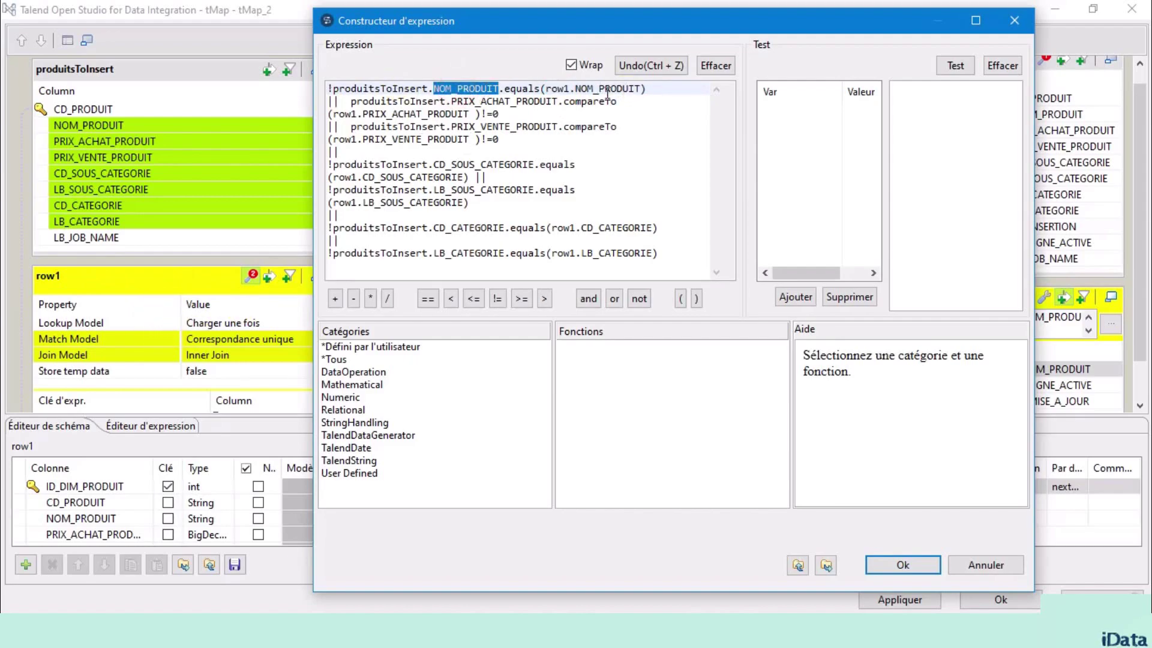
left_click(467, 101)
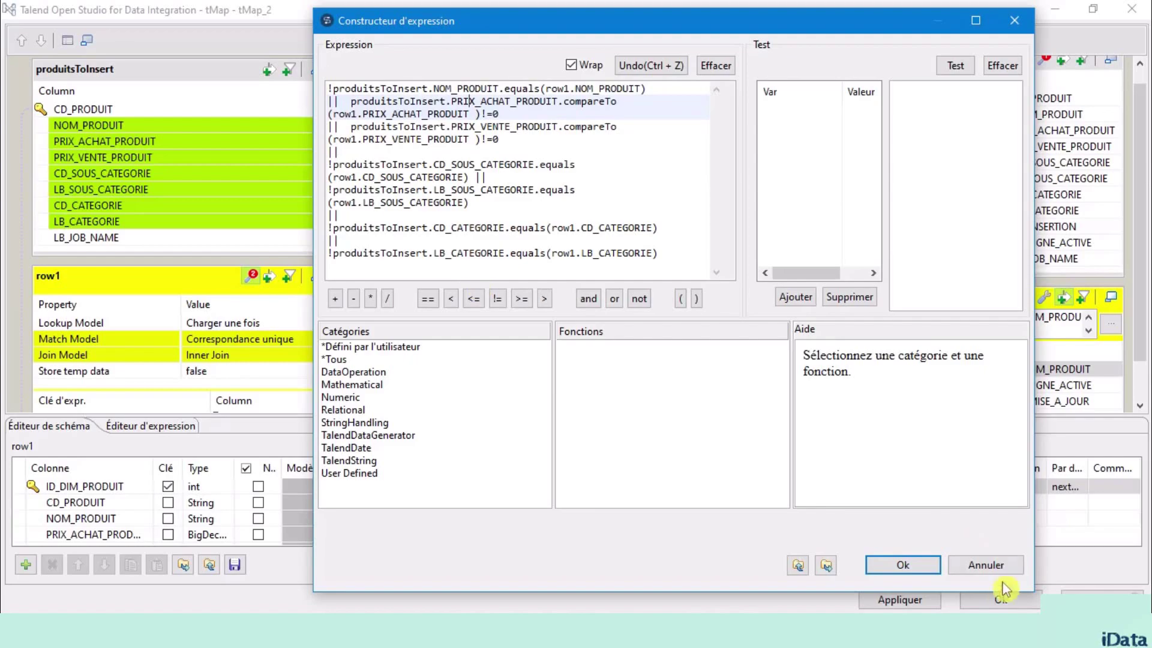
left_click(903, 565)
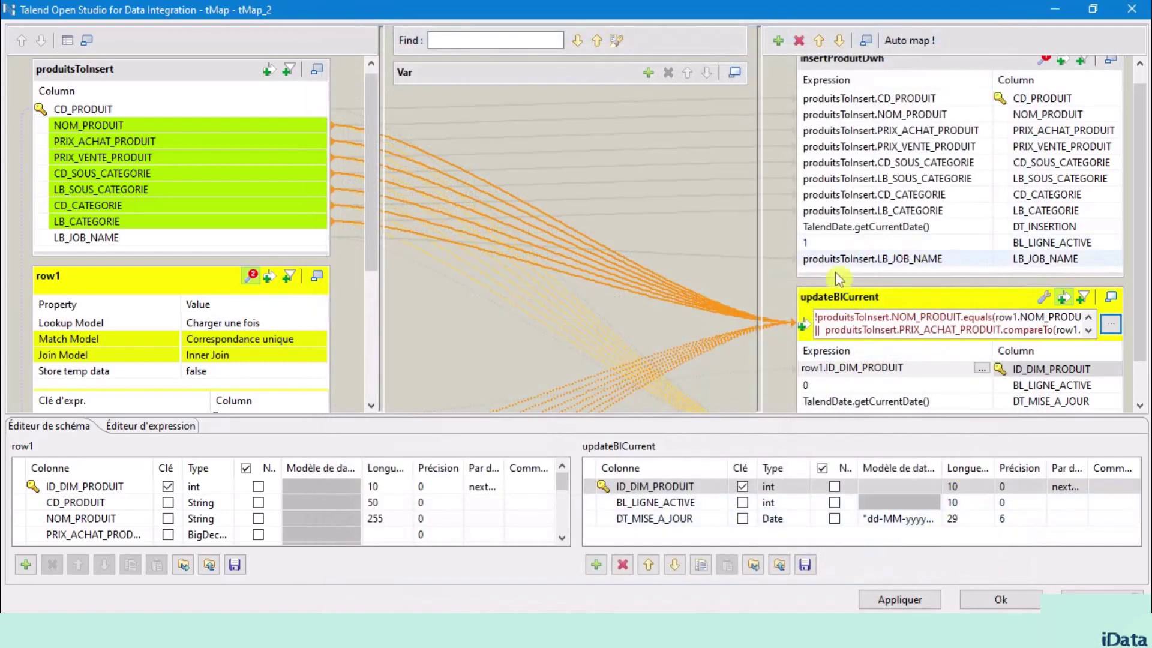
Step: Check the expressions that feed BL_LIGNE_ACTIVE and DT_MISE_A_JOUR in the updateBlCurrent output
scroll(922, 322, "down", 5)
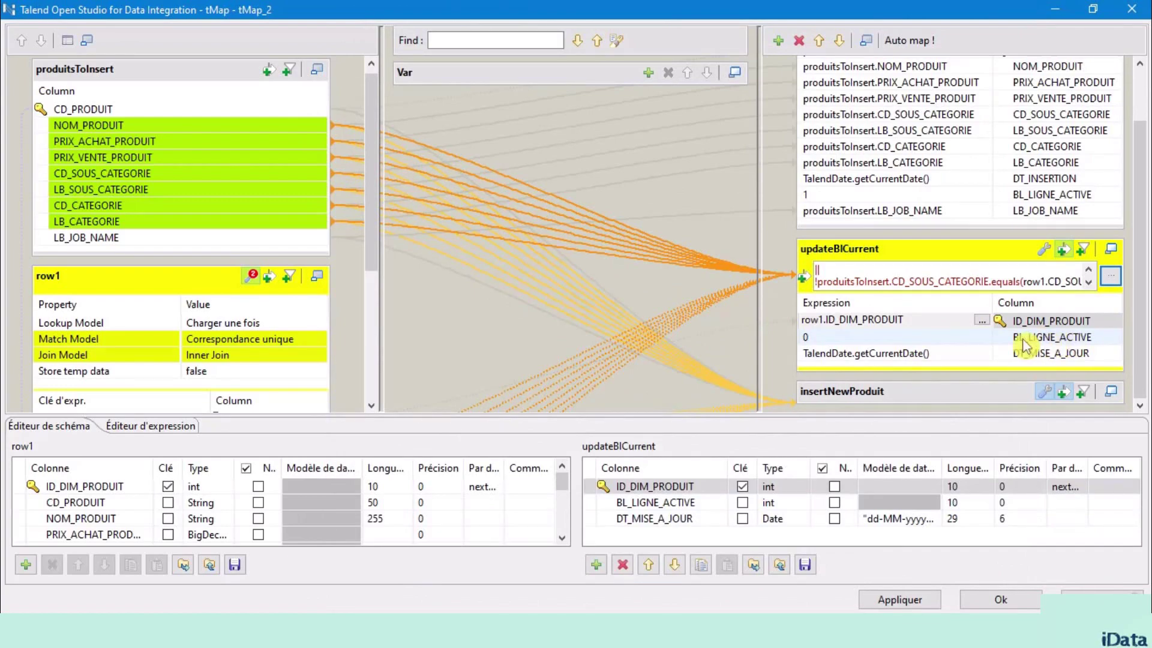
left_click(873, 338)
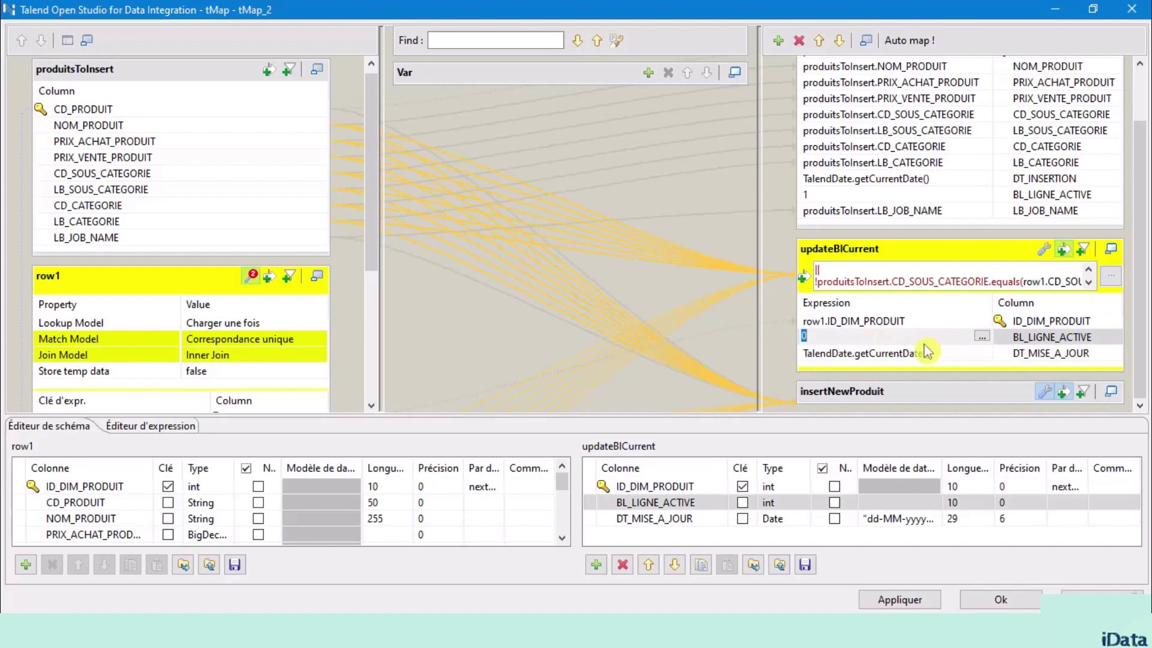
left_click(895, 355)
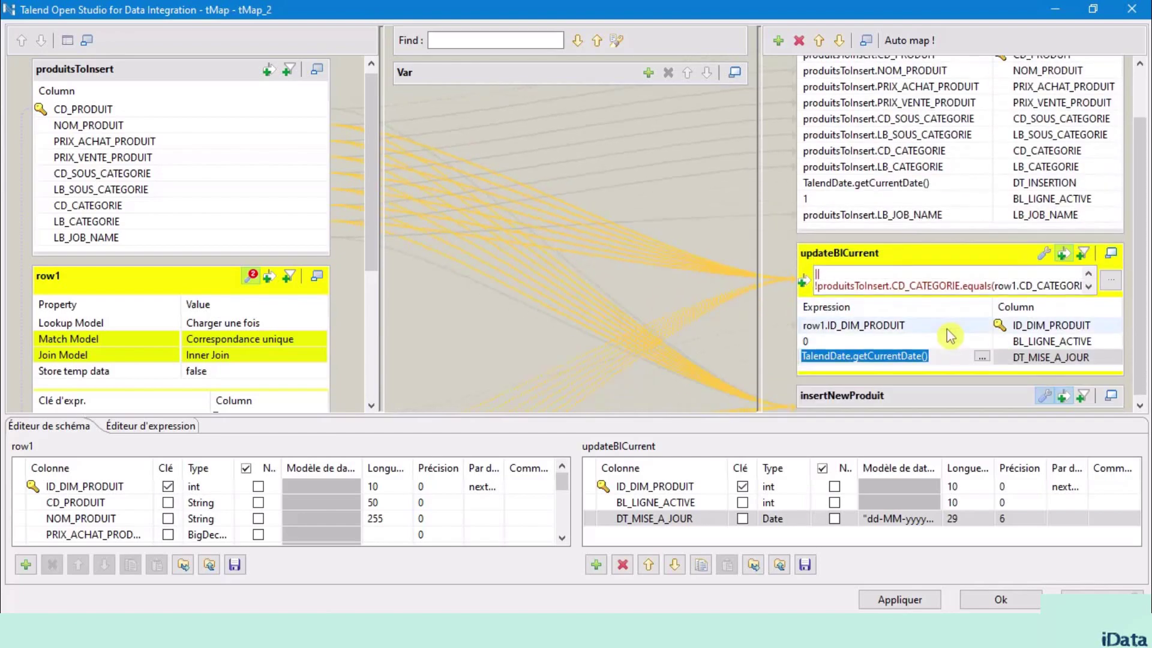
Step: Expand the insertNewProduit output, review its filter and column expressions, and close the tMap_2 mapping with its settings accepted
left_click(908, 391)
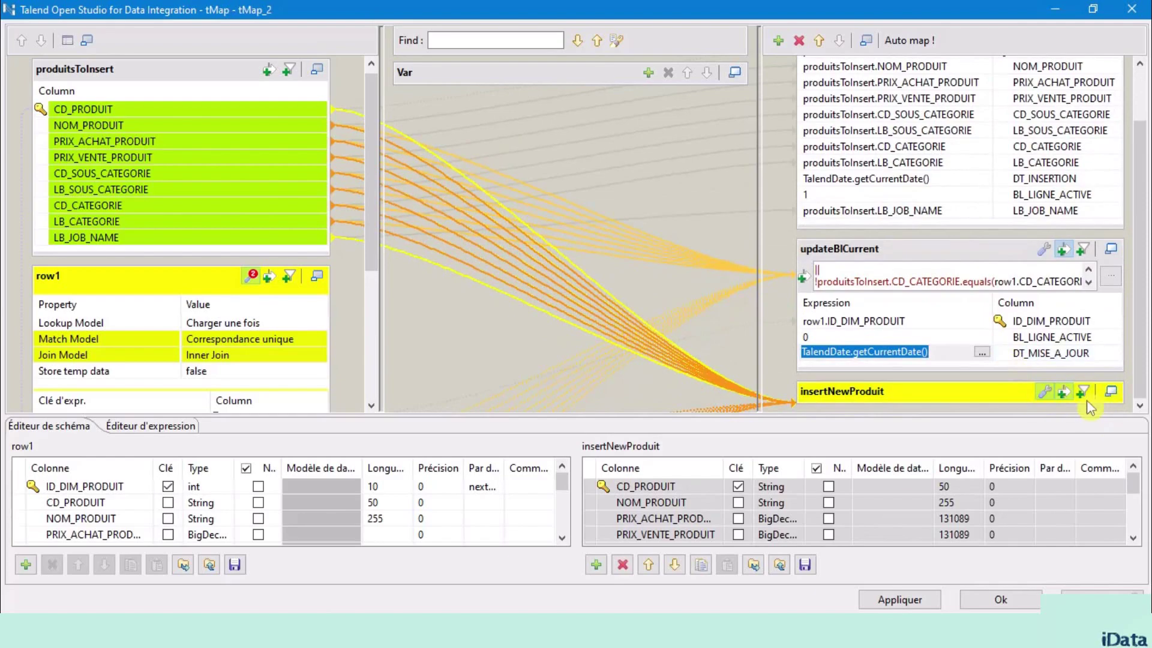
left_click(1063, 391)
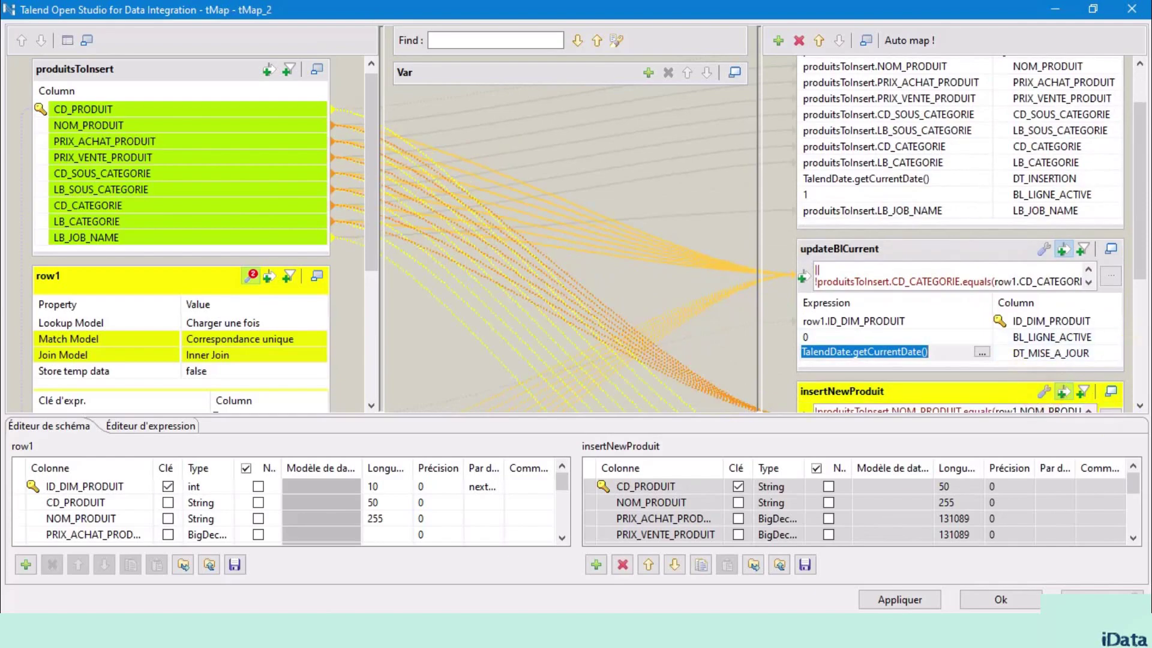
scroll(1146, 236, "down", 5)
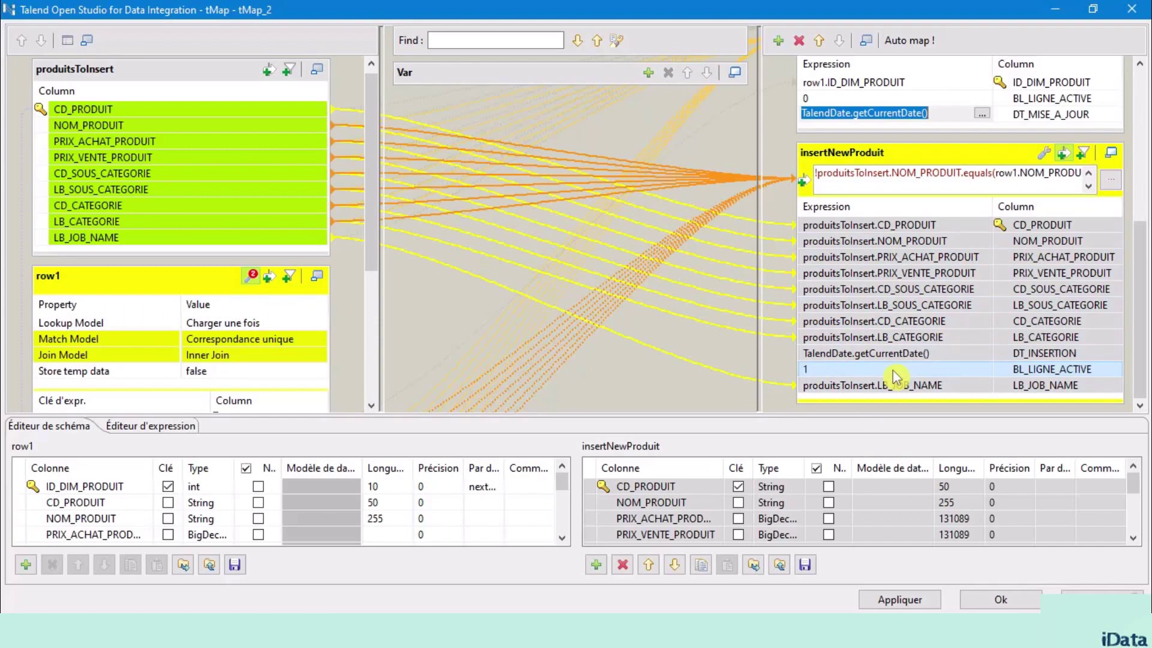
left_click(1018, 602)
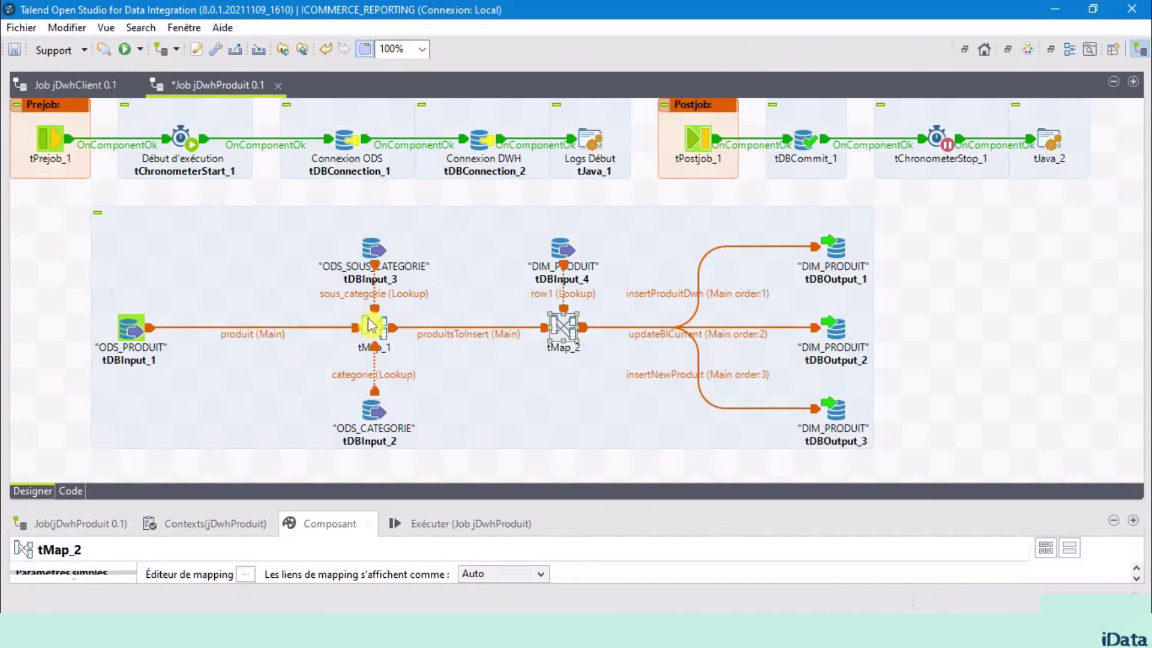
Step: Compare jDwhProduit's tMap_1 and its lookups with tMap_1 in jDwhClient, and return to jDwhProduit
left_click(377, 323)
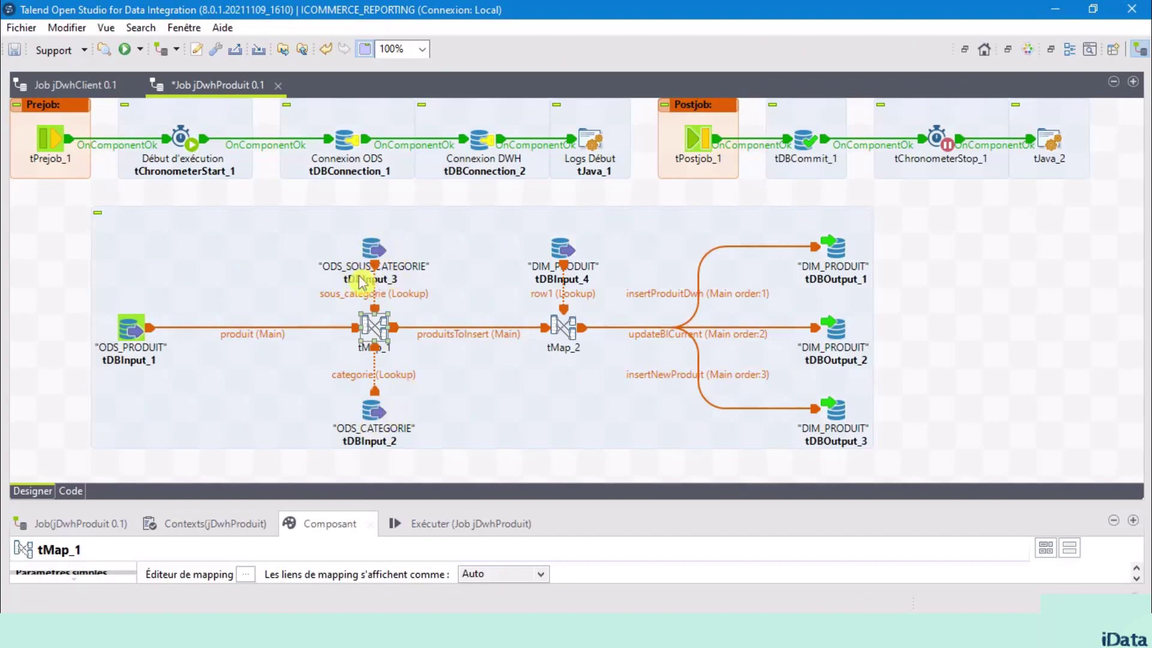
left_click(58, 95)
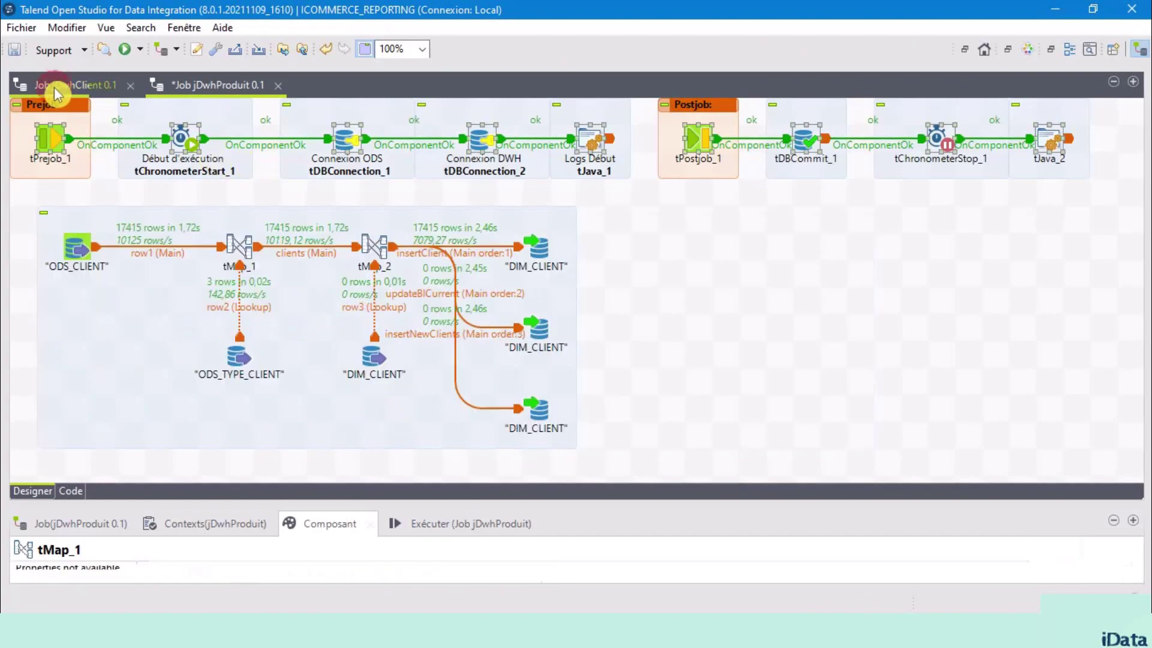
left_click(238, 249)
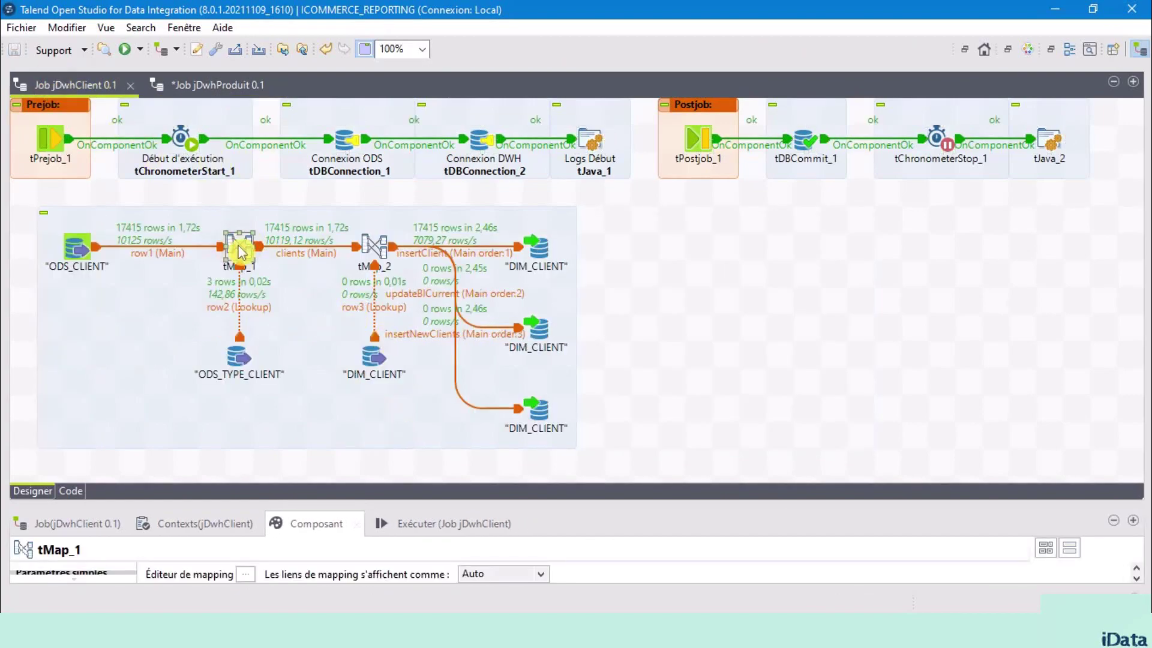
left_click(206, 93)
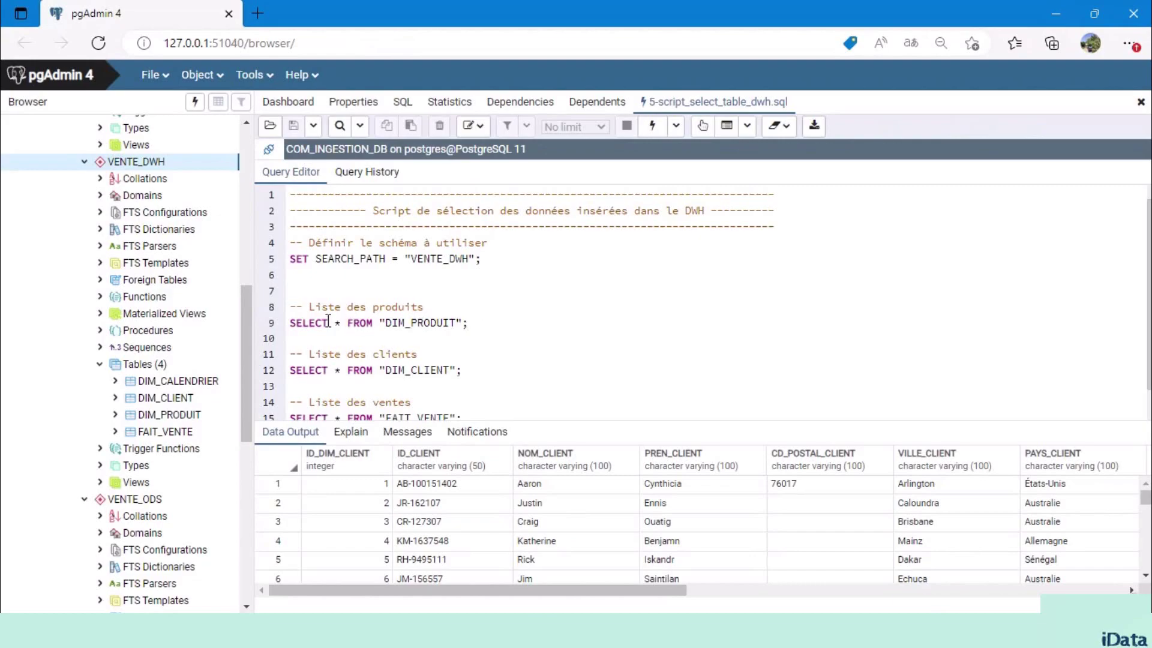
Step: In pgAdmin, run only the SELECT * FROM "DIM_PRODUIT" query to check the table before the load
left_click(291, 323)
key("shift+End")
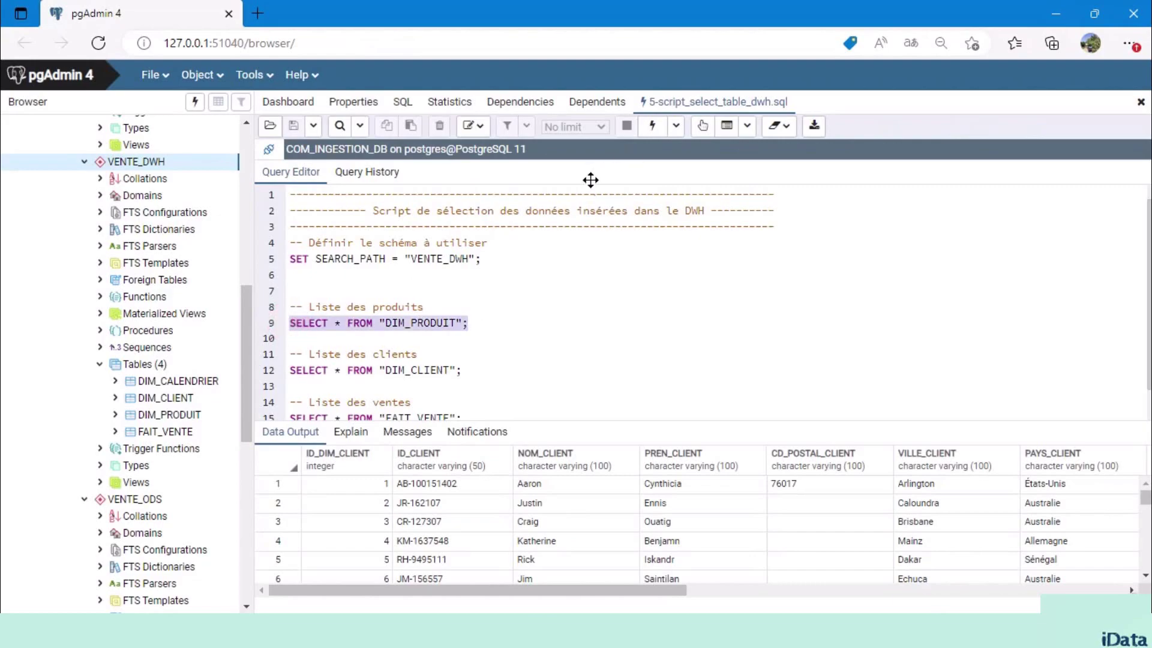
left_click(652, 125)
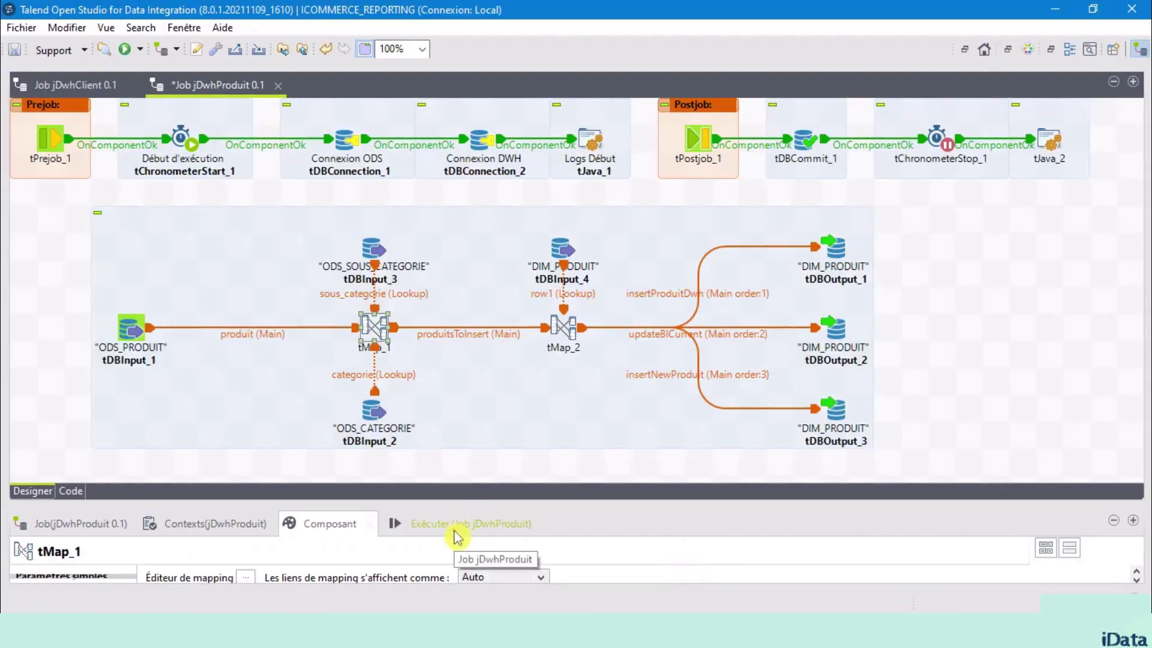
Step: Switch to Talend, enlarge the run view of jDwhProduit and execute the job
left_click(509, 532)
left_click_drag(633, 505, 630, 329)
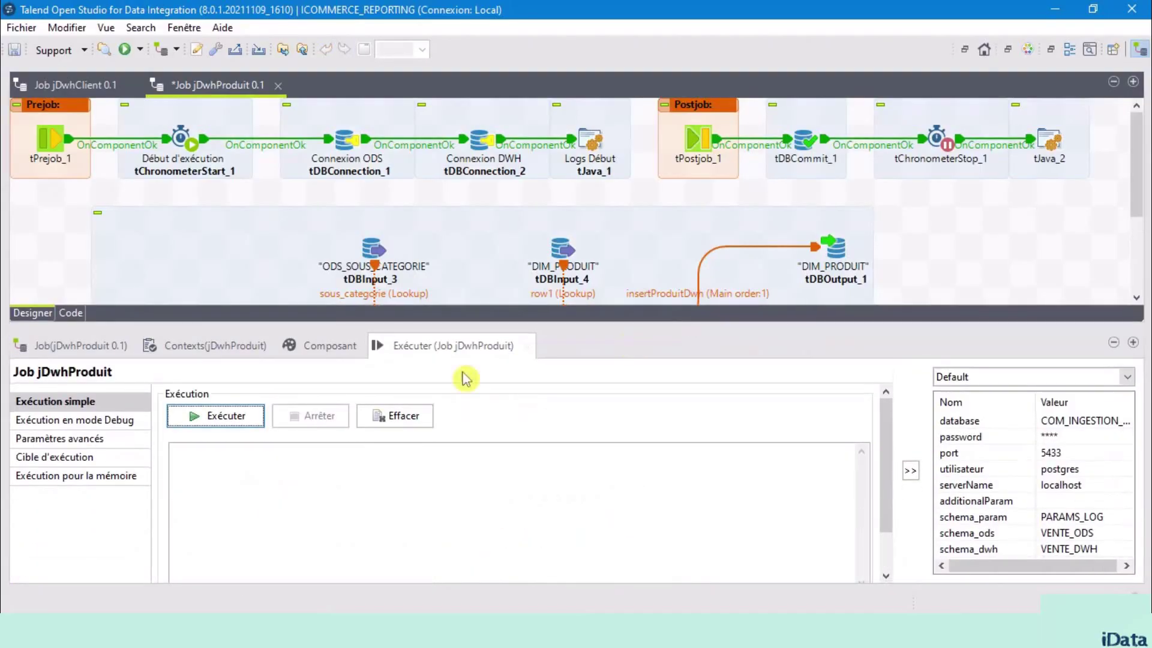
left_click(223, 415)
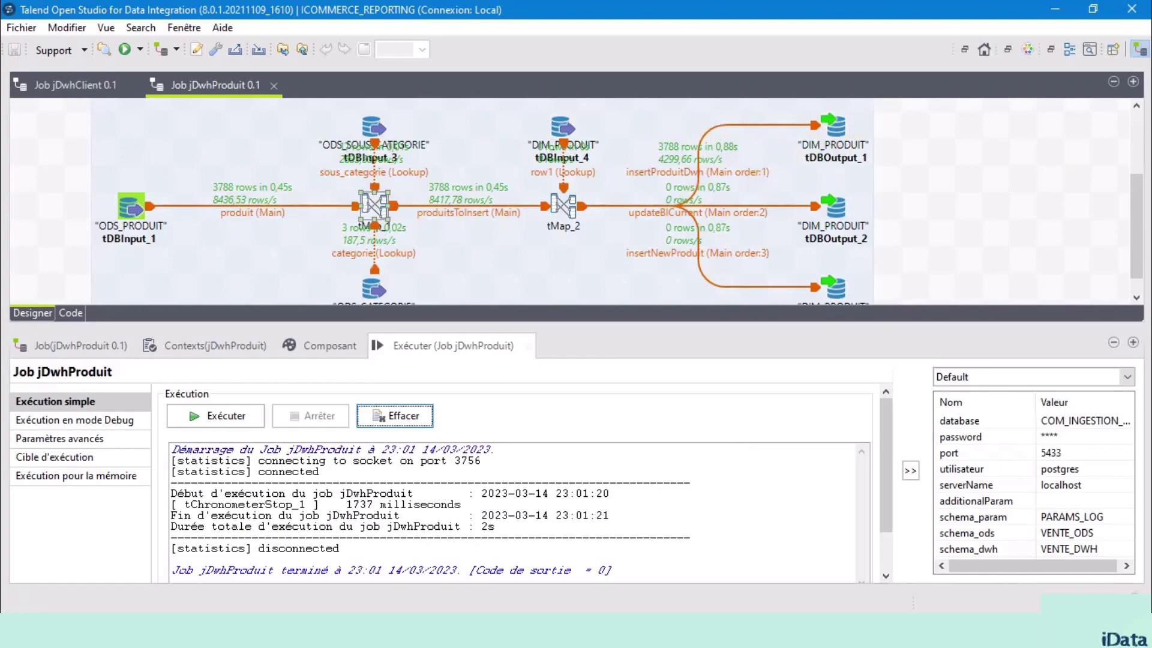
Step: Switch to pgAdmin and rerun the DIM_PRODUIT query to inspect the loaded product rows
key("alt+Tab")
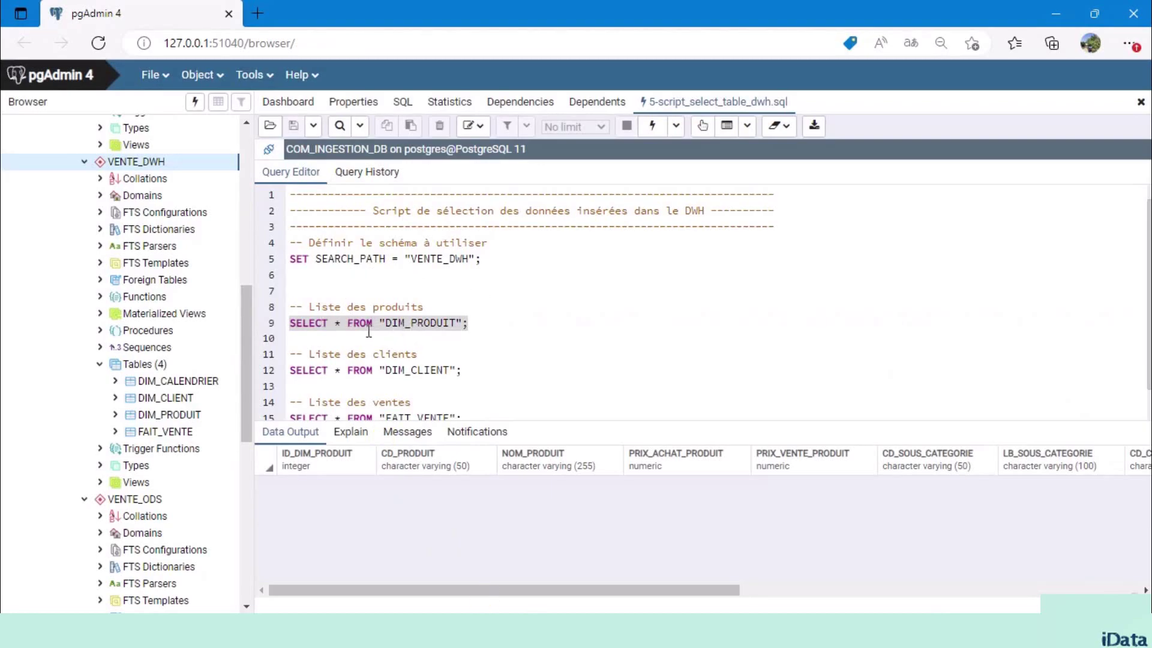
left_click(654, 127)
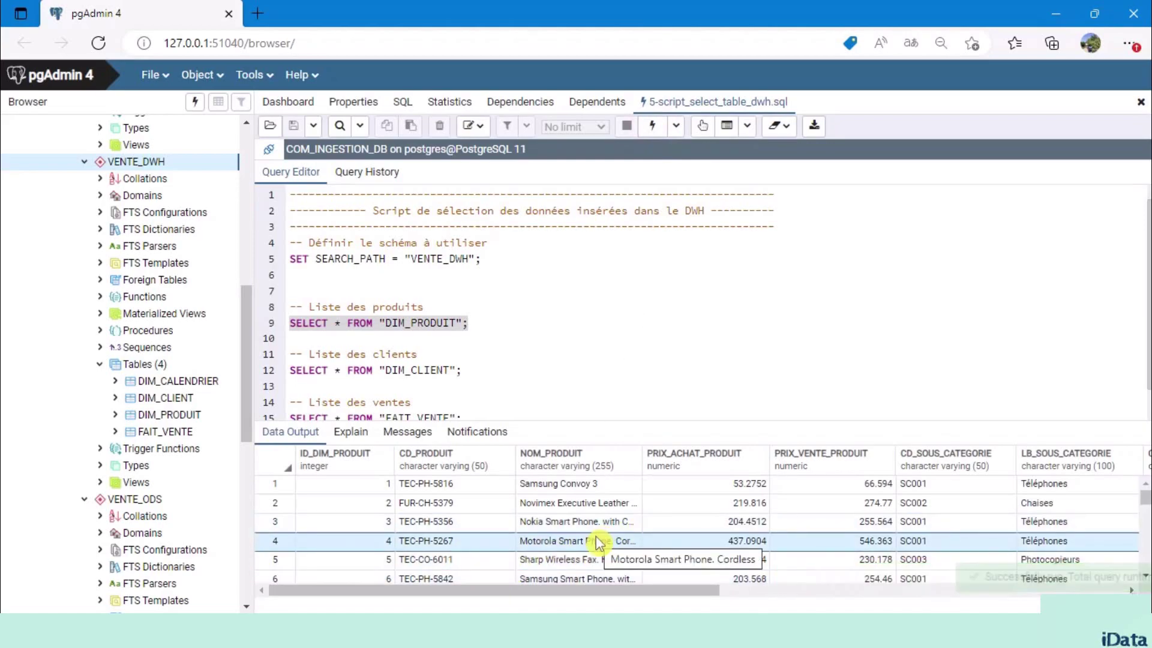
double_click(432, 324)
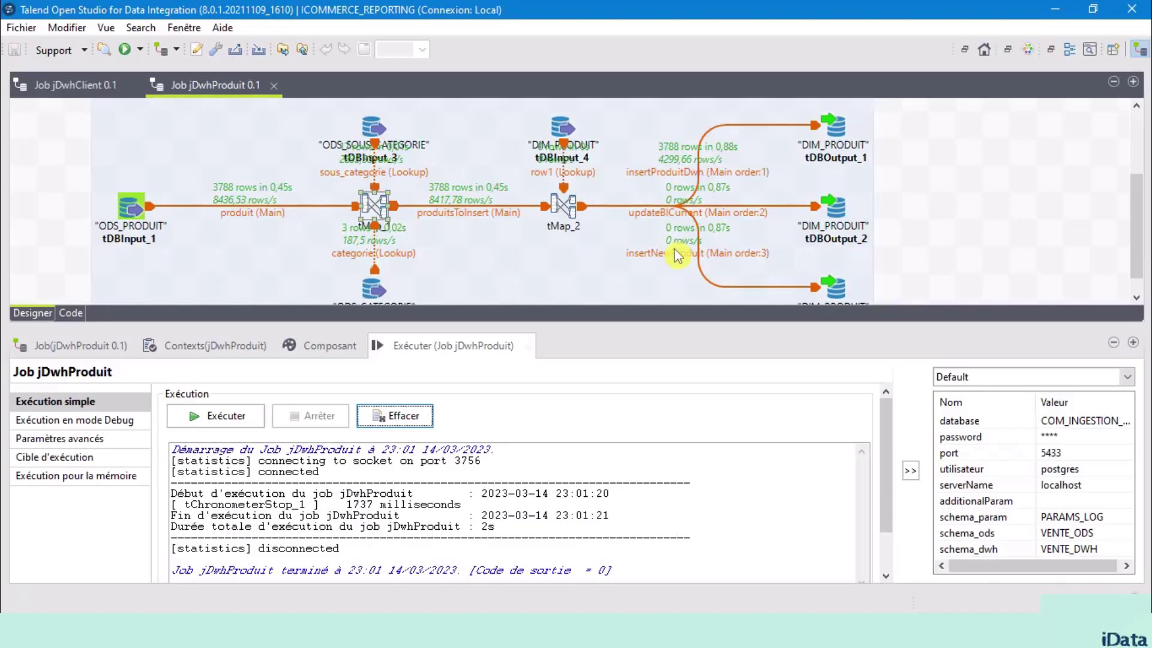
Step: Import the jGenerateCalendar 0.2 job with its dependencies into the DWH jobs folder from the archive jGenerateCalendar.zip
left_click(965, 51)
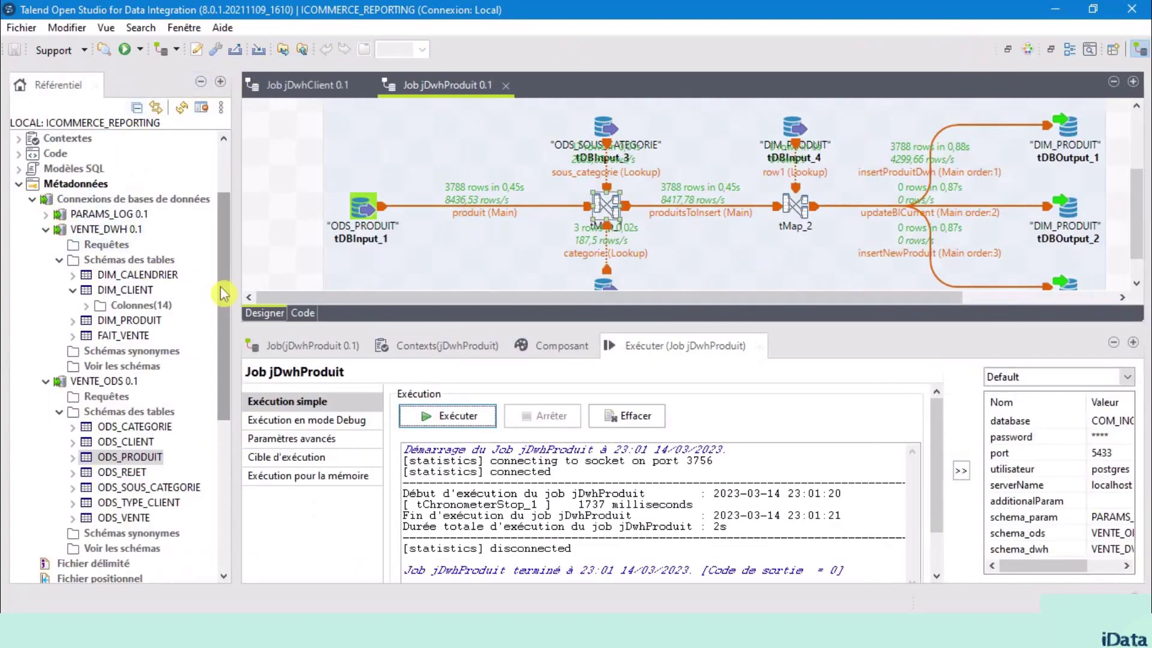
scroll(225, 252, "up", 2)
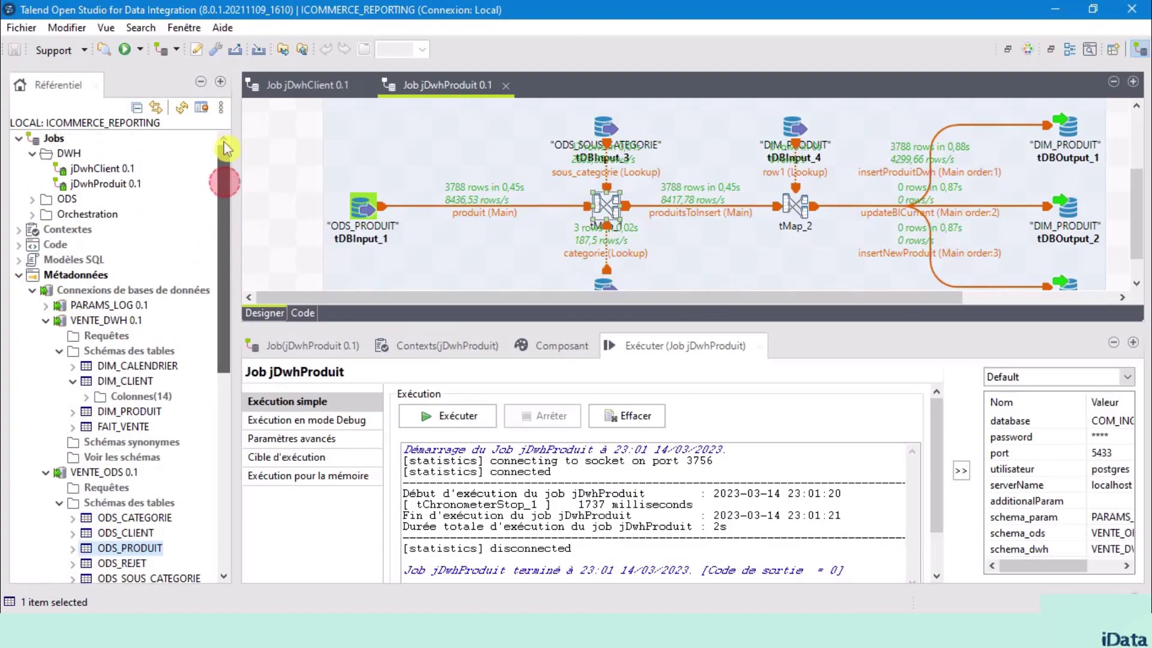
left_click(68, 155)
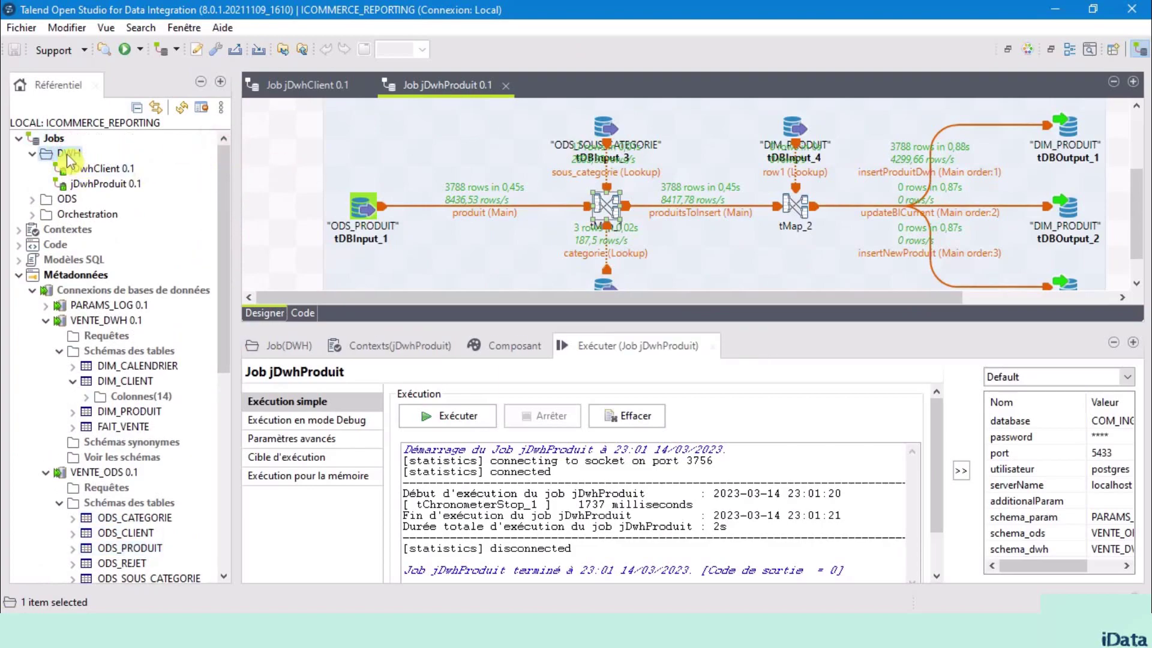
right_click(72, 157)
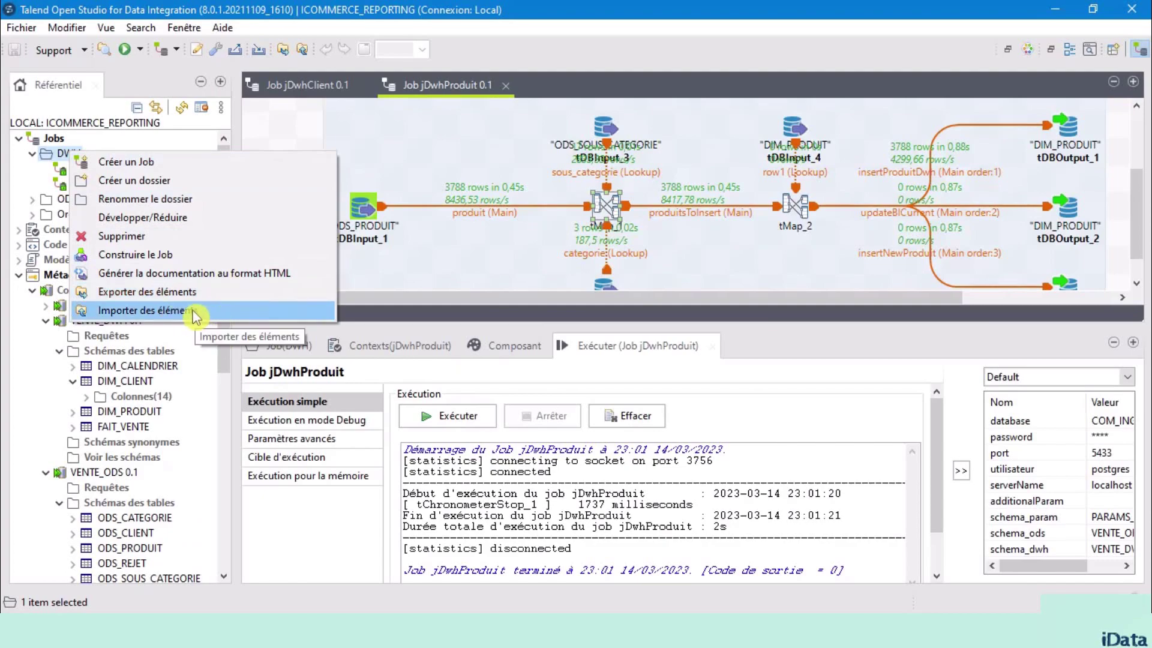
left_click(220, 314)
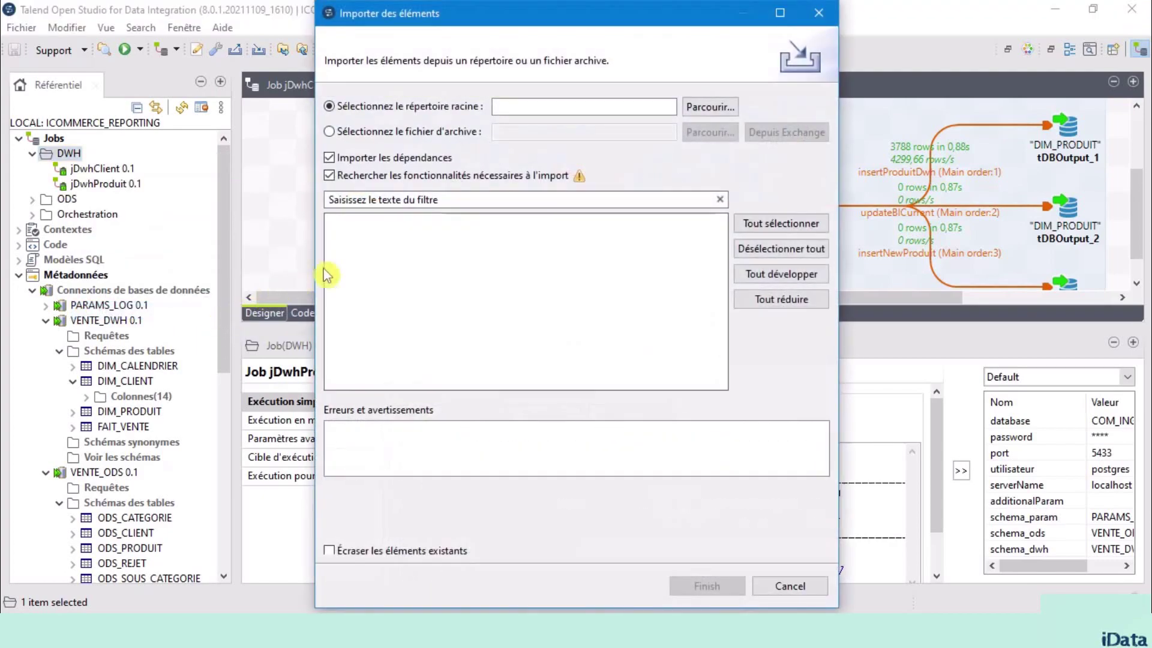
left_click(332, 133)
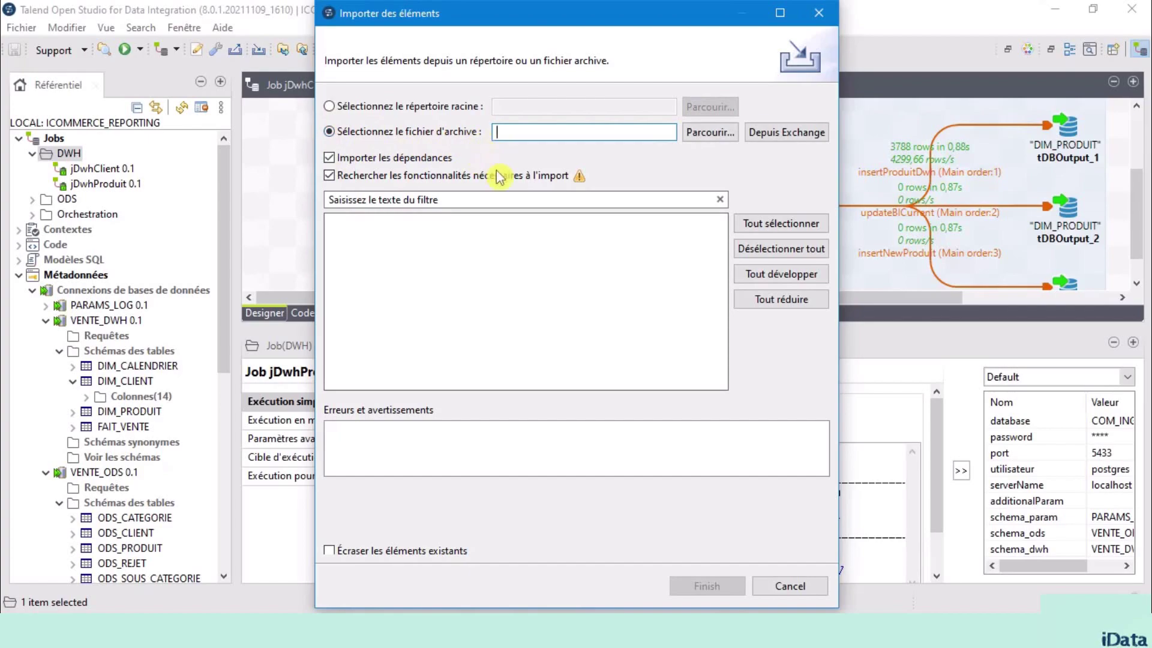
left_click(710, 133)
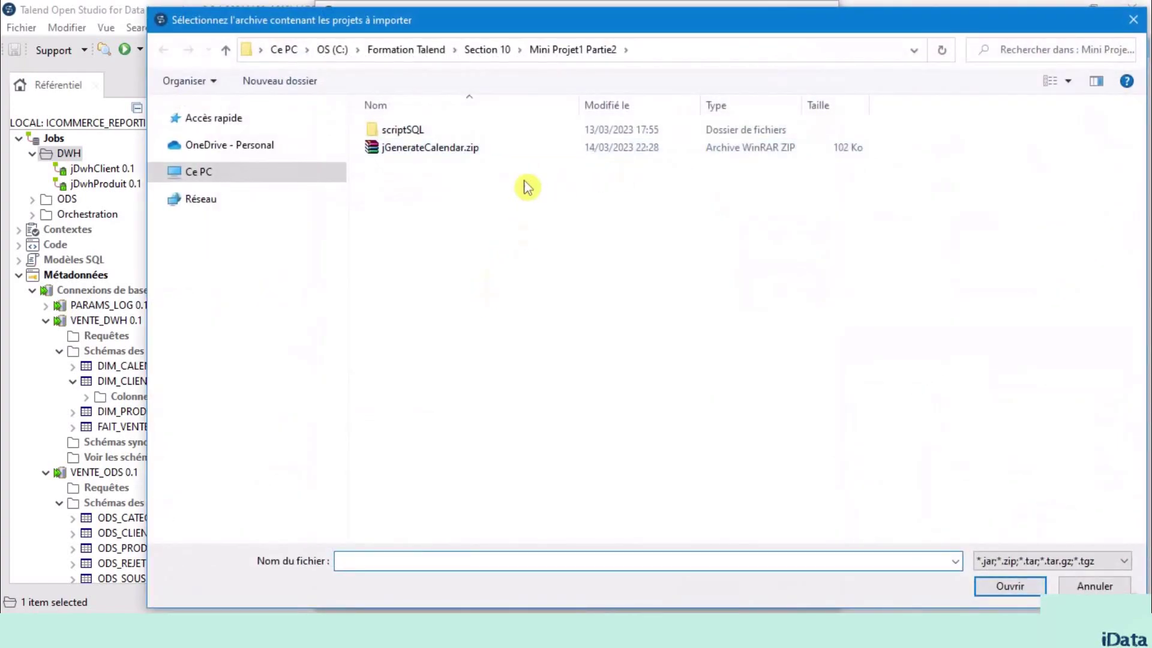
left_click(507, 148)
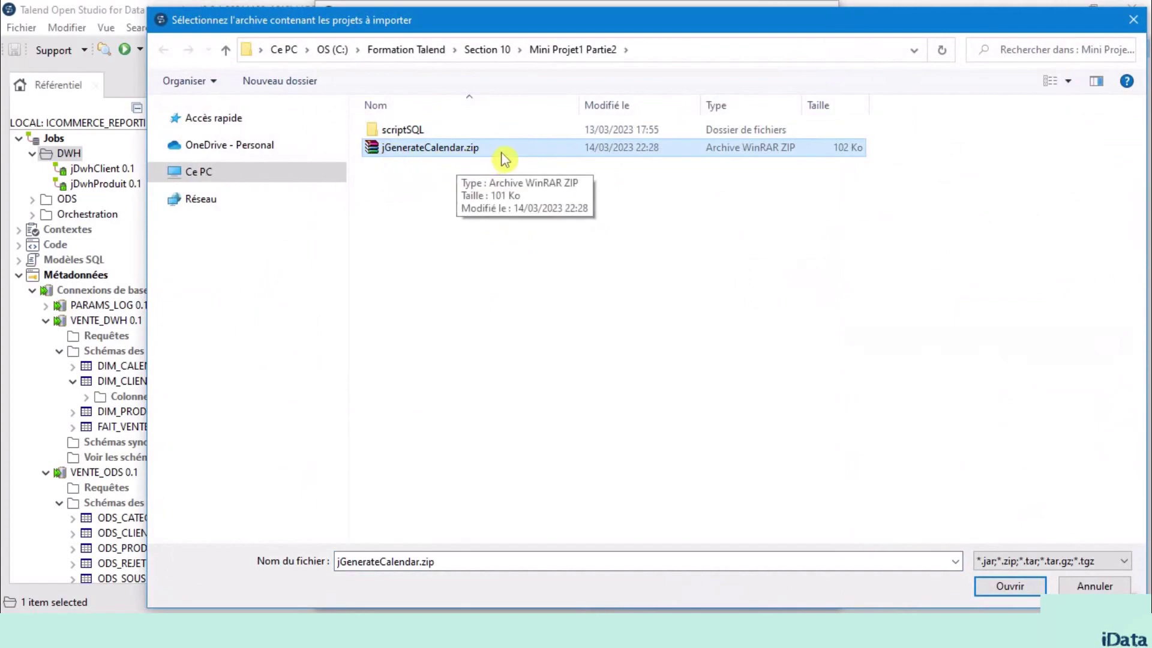
left_click(1016, 588)
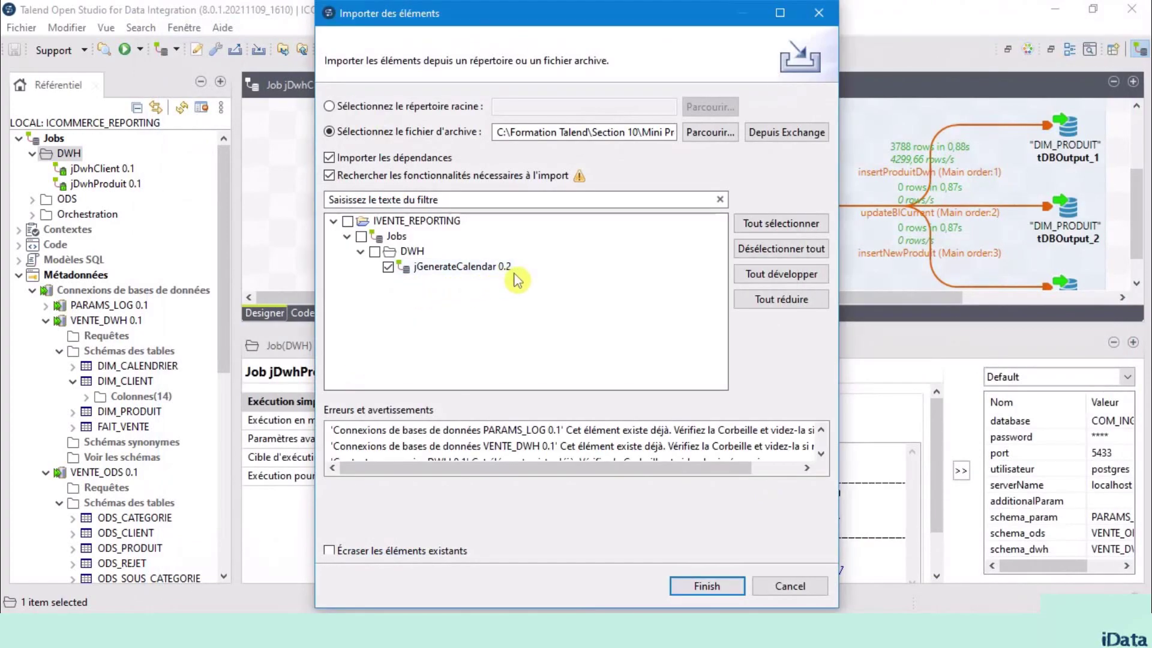
left_click(707, 586)
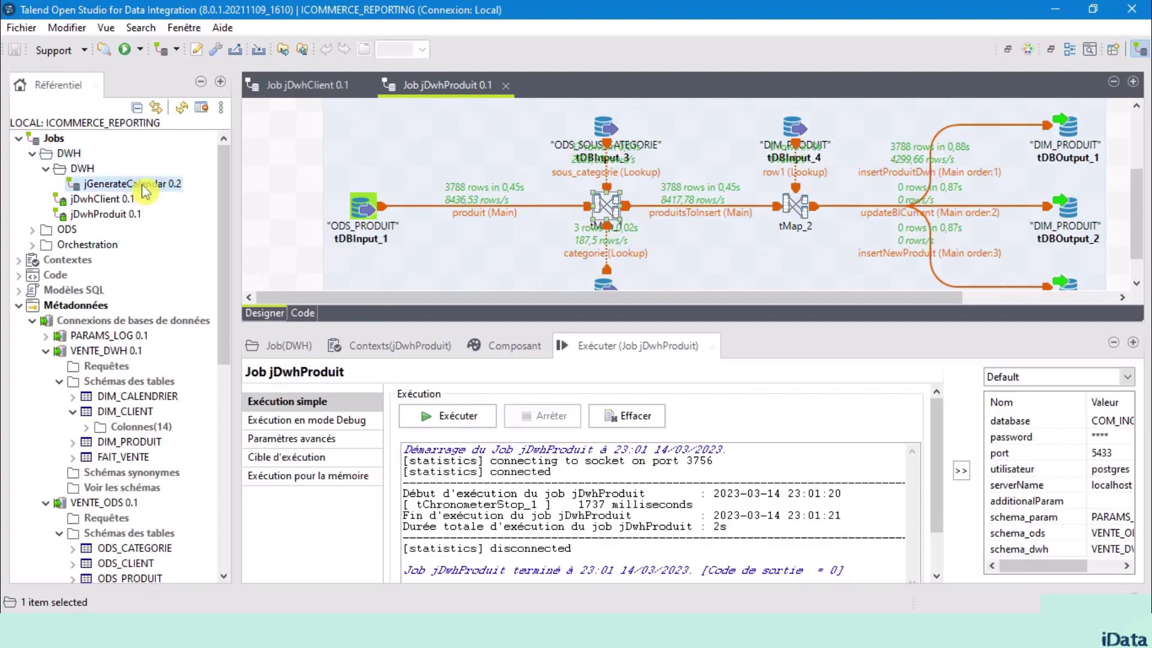
Step: Move jGenerateCalendar into the parent DWH jobs folder and delete the emptied nested DWH folder
left_click_drag(146, 187, 87, 152)
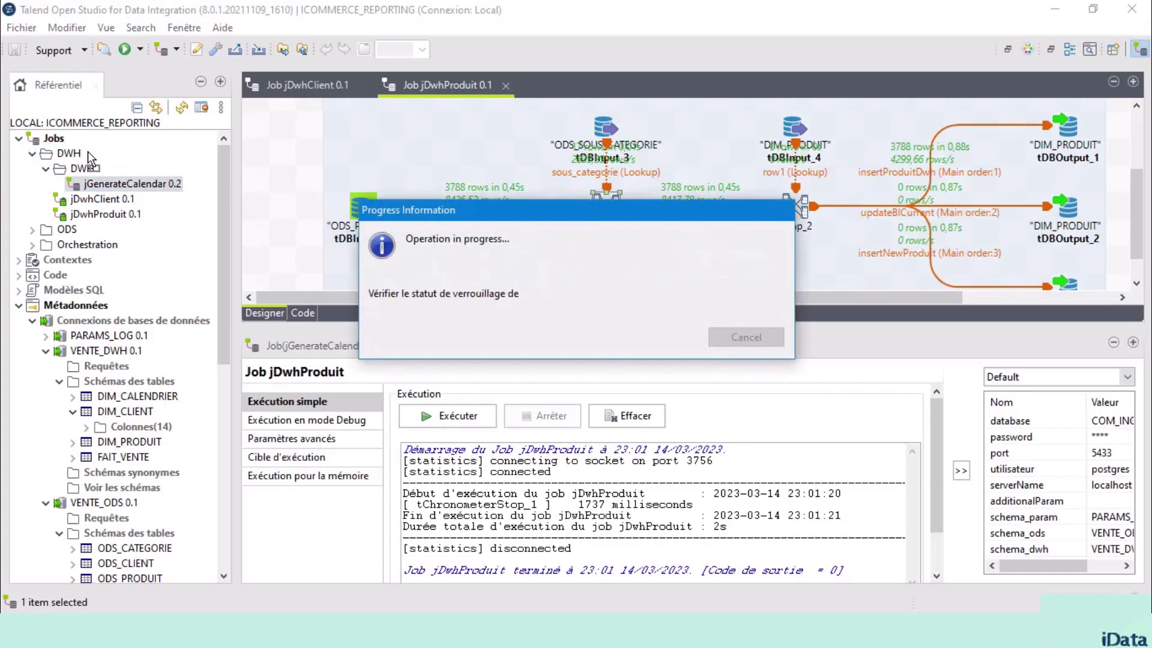
left_click(85, 166)
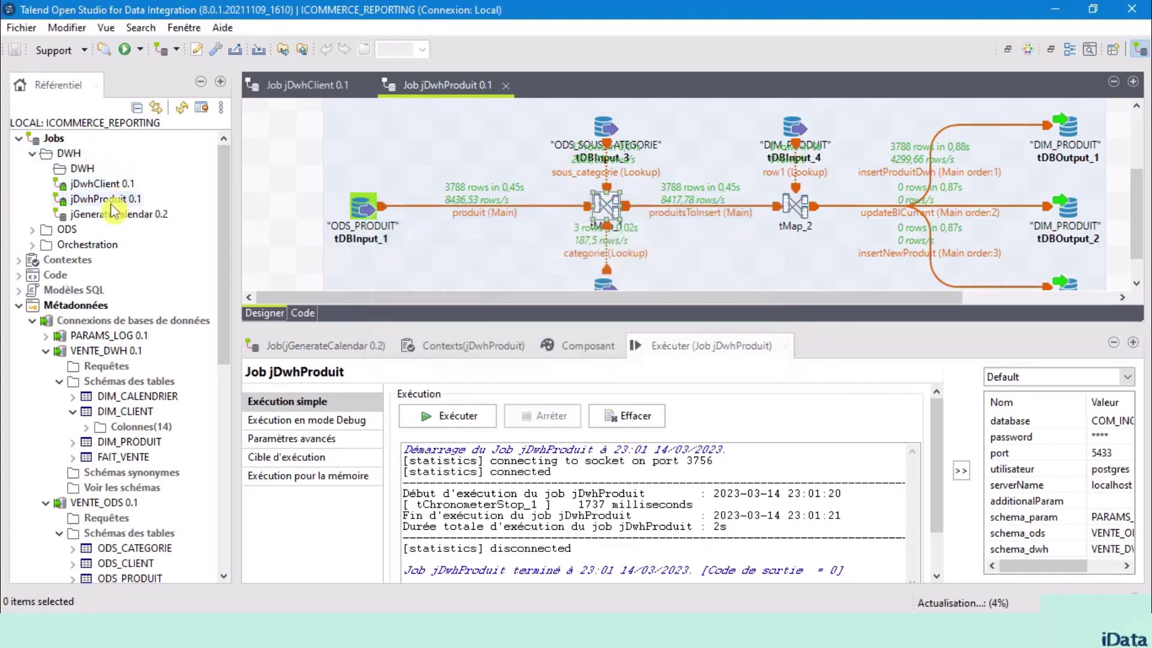
right_click(88, 170)
left_click(193, 226)
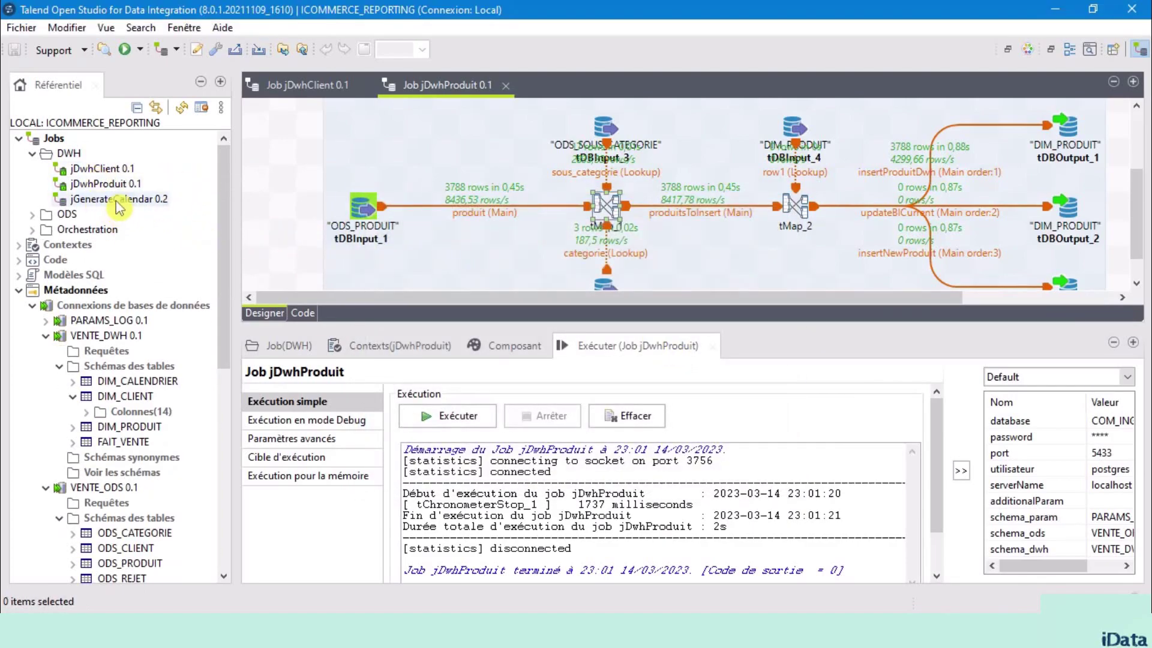
Step: Open the jGenerateCalendar 0.2 job from the DWH folder in the designer
left_click(65, 199)
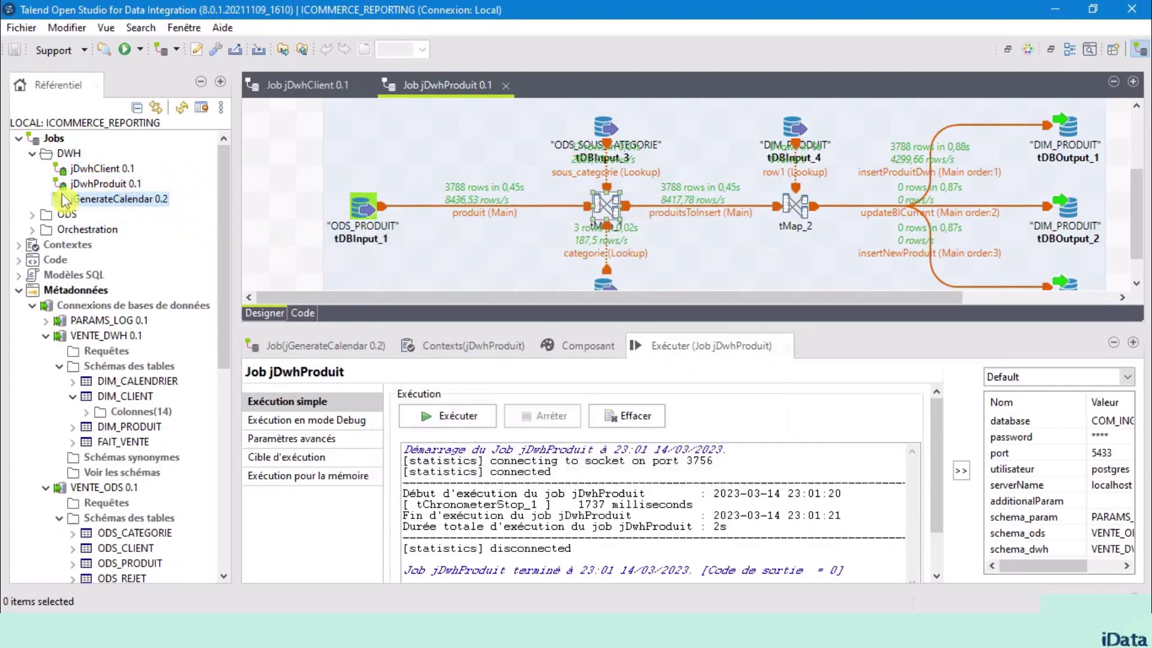
double_click(117, 202)
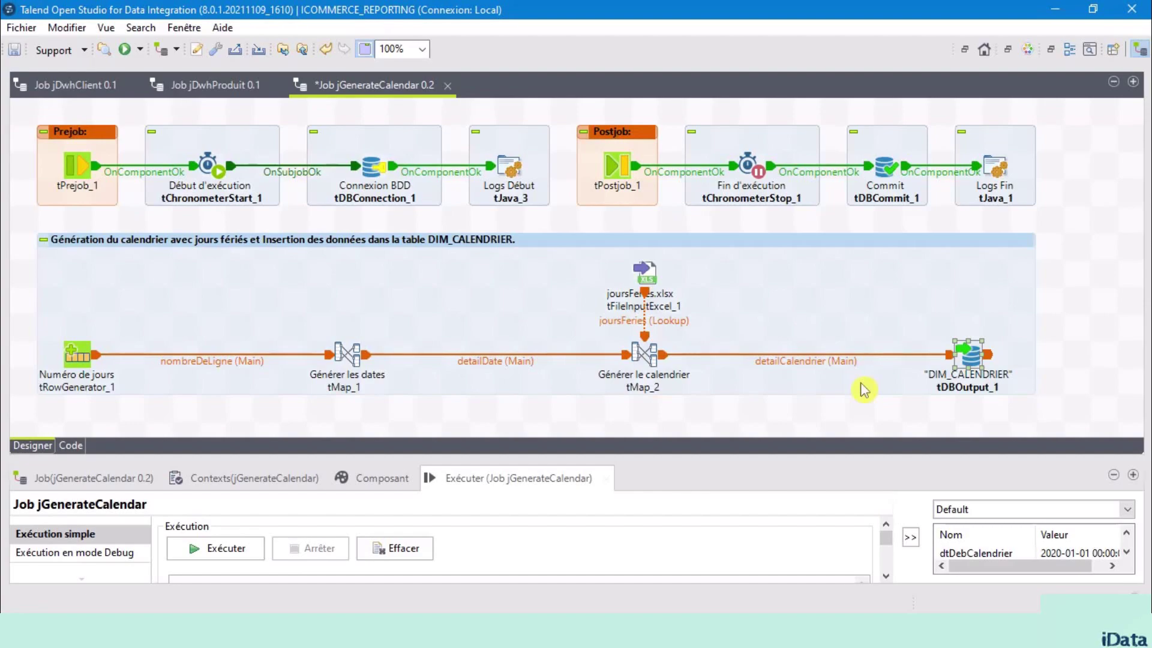
left_click(672, 408)
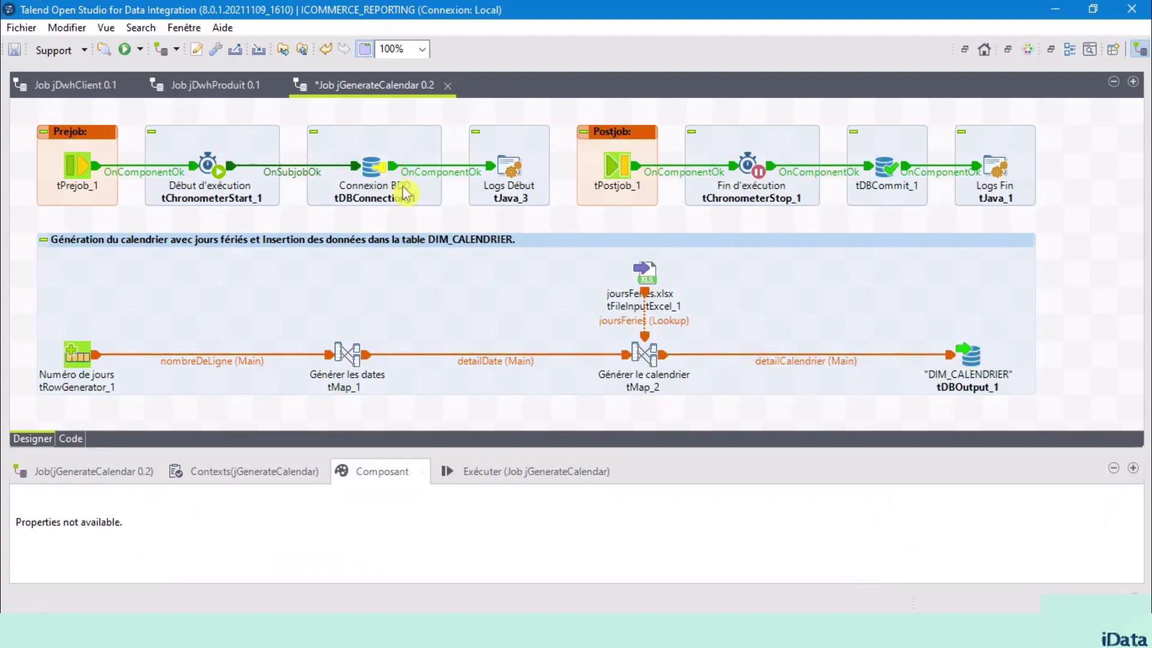
Step: Set the property type of tDBConnection_1 to Référentiel and link it to the VENTE_DWH 0.1 database connection
left_click(372, 169)
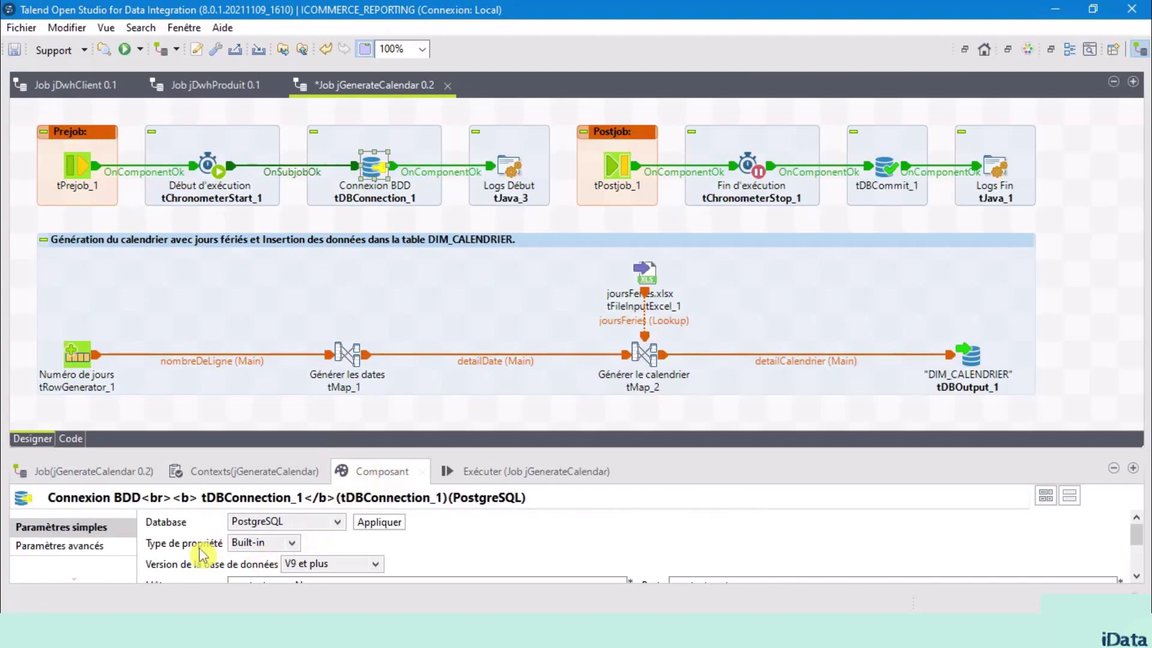
left_click(287, 543)
left_click(271, 573)
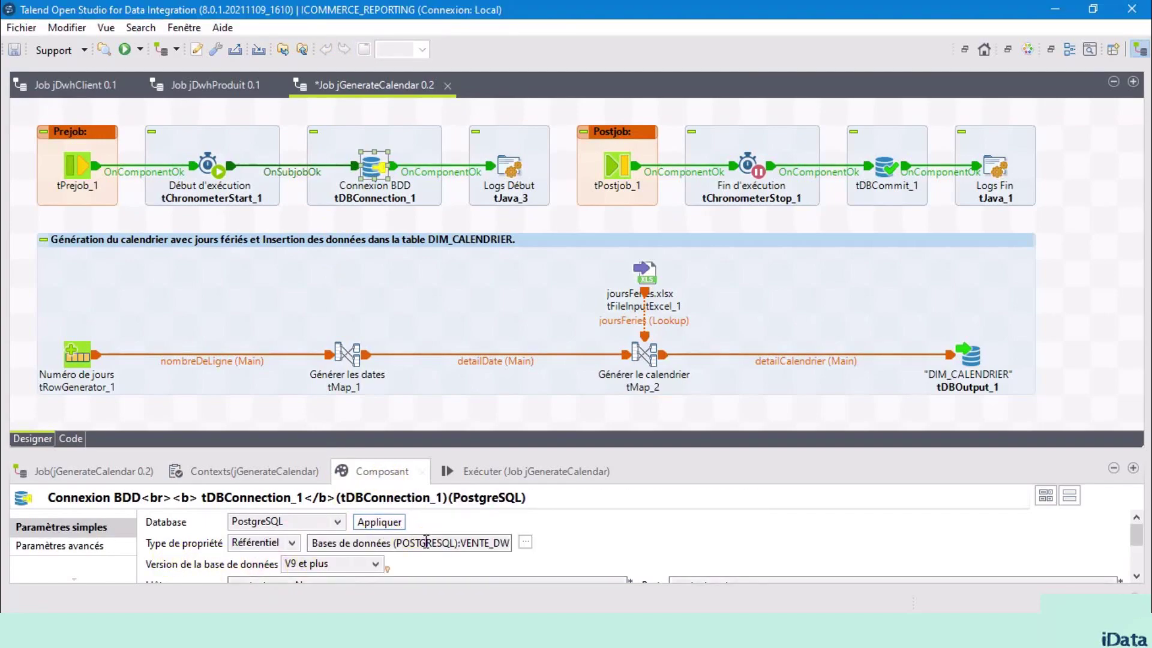
left_click(524, 543)
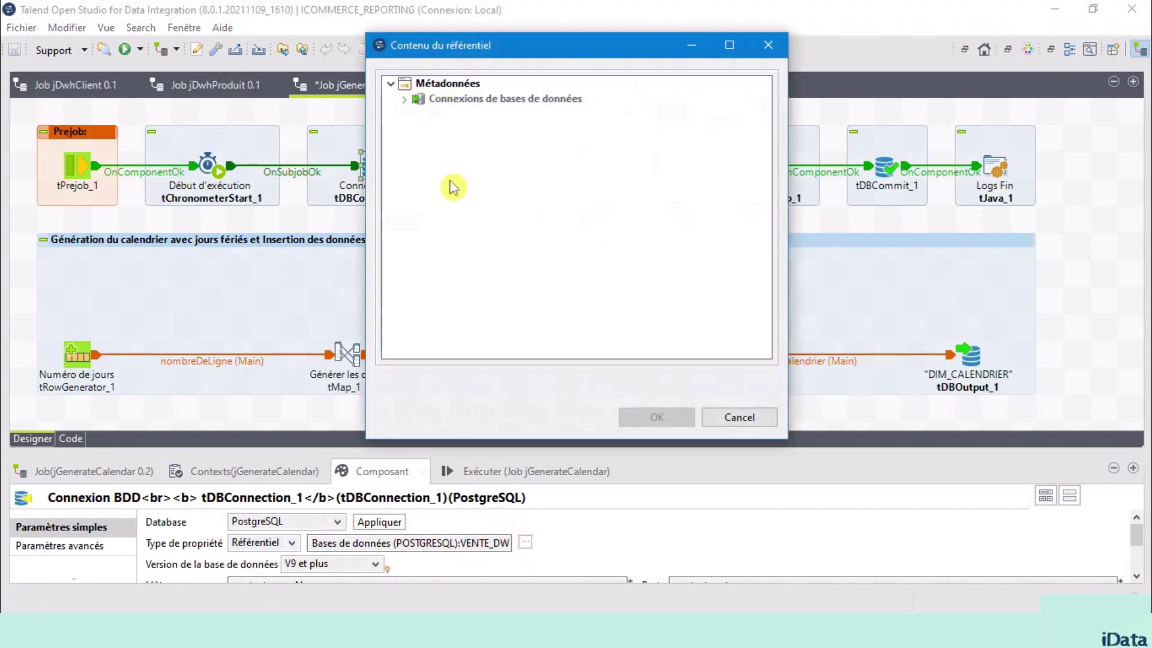
left_click(406, 99)
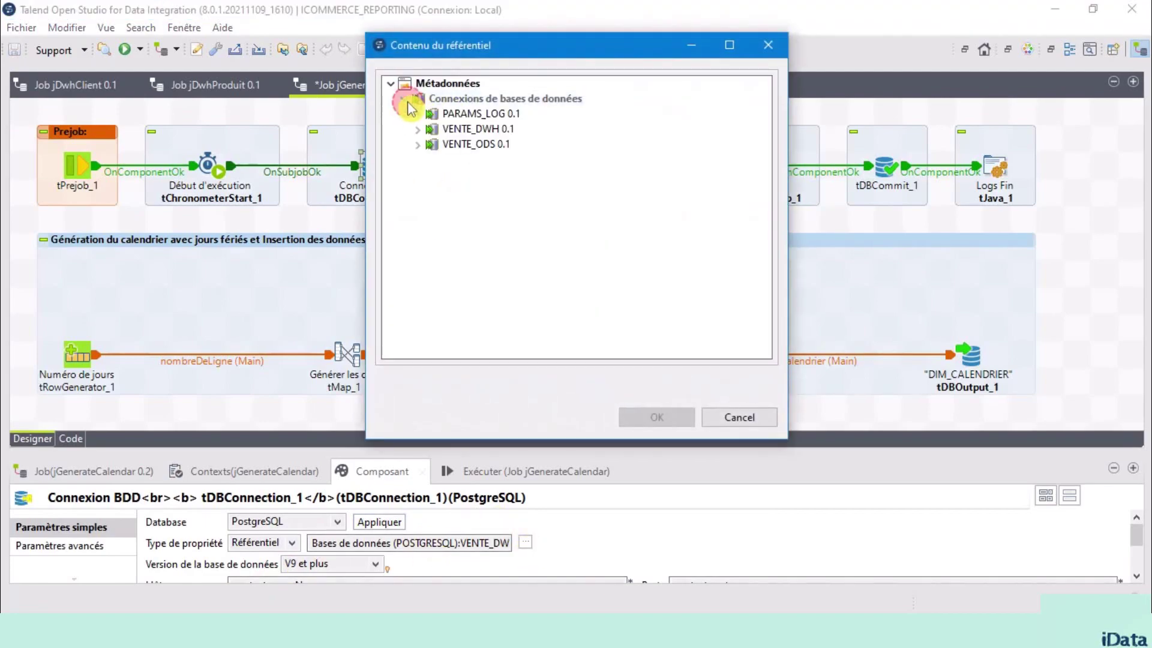
left_click(468, 131)
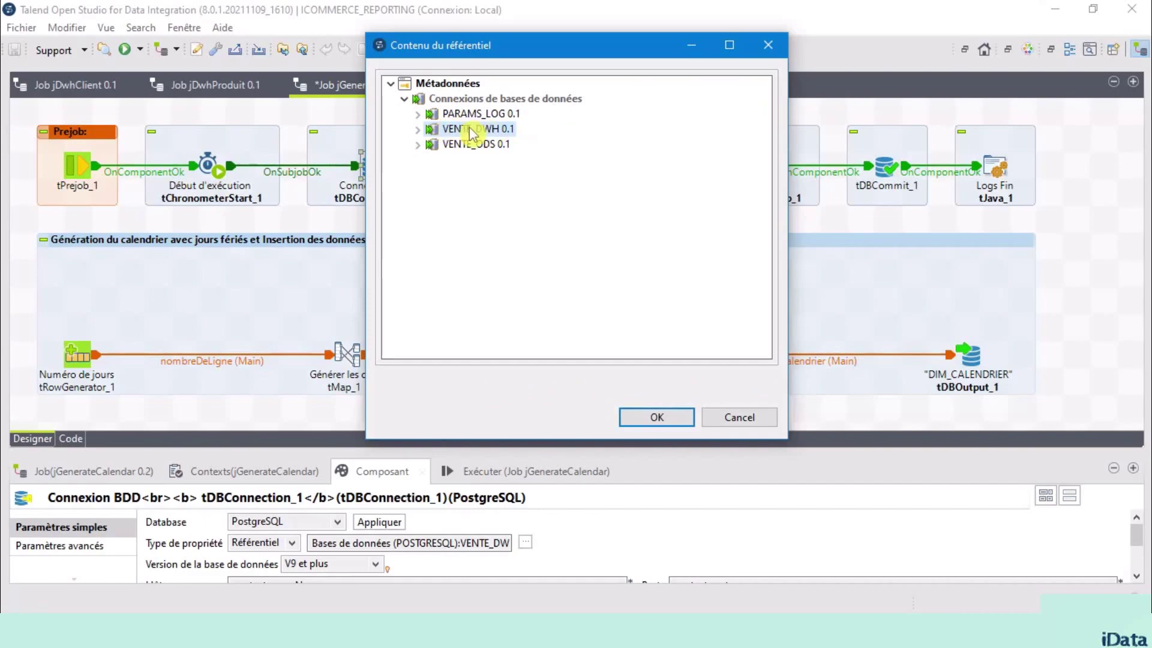
left_click(656, 418)
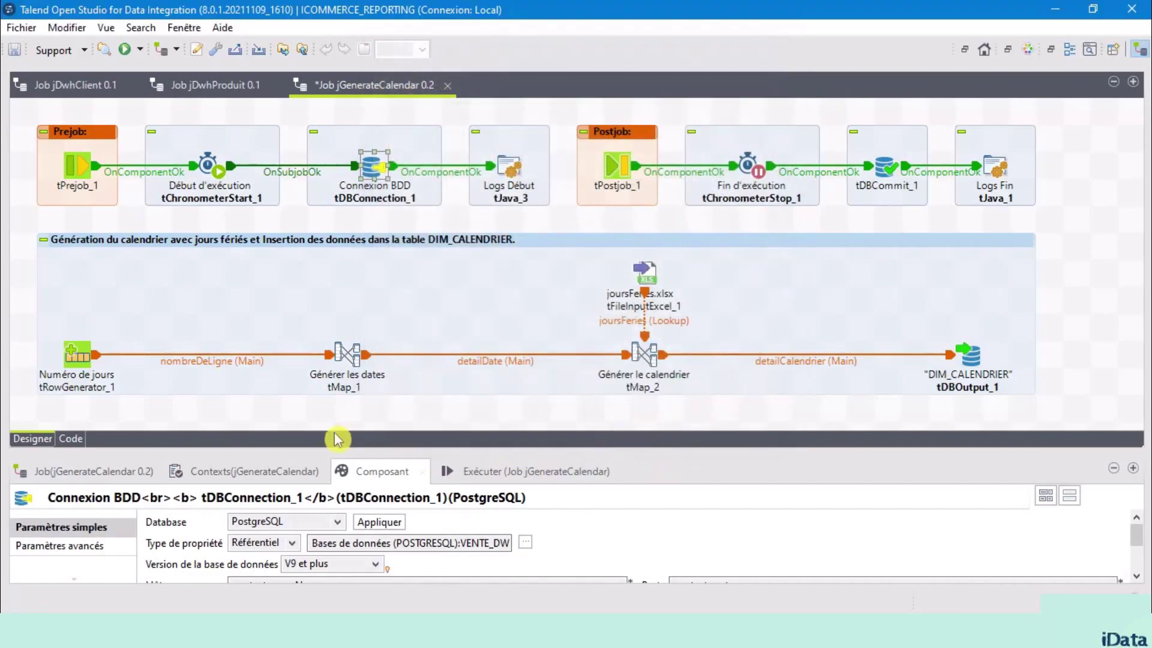
Step: Delete the built-in context variables from schema_param through additionalParam in jGenerateCalendar, keeping the three calendar variables
left_click_drag(656, 448, 656, 233)
left_click(280, 258)
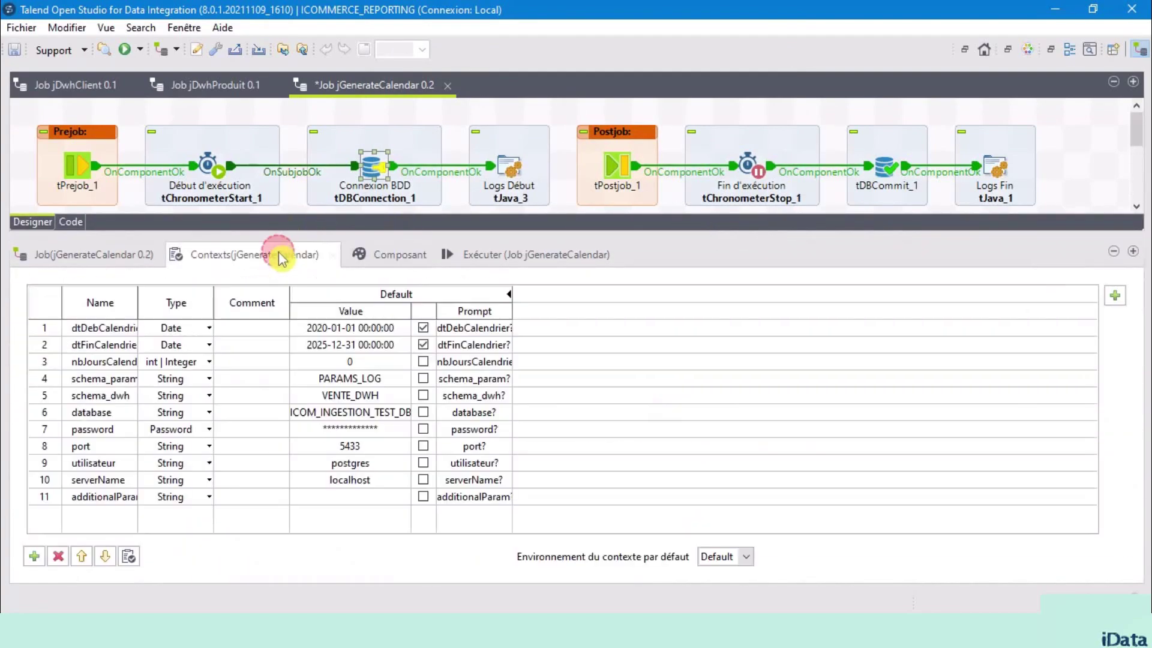
double_click(138, 305)
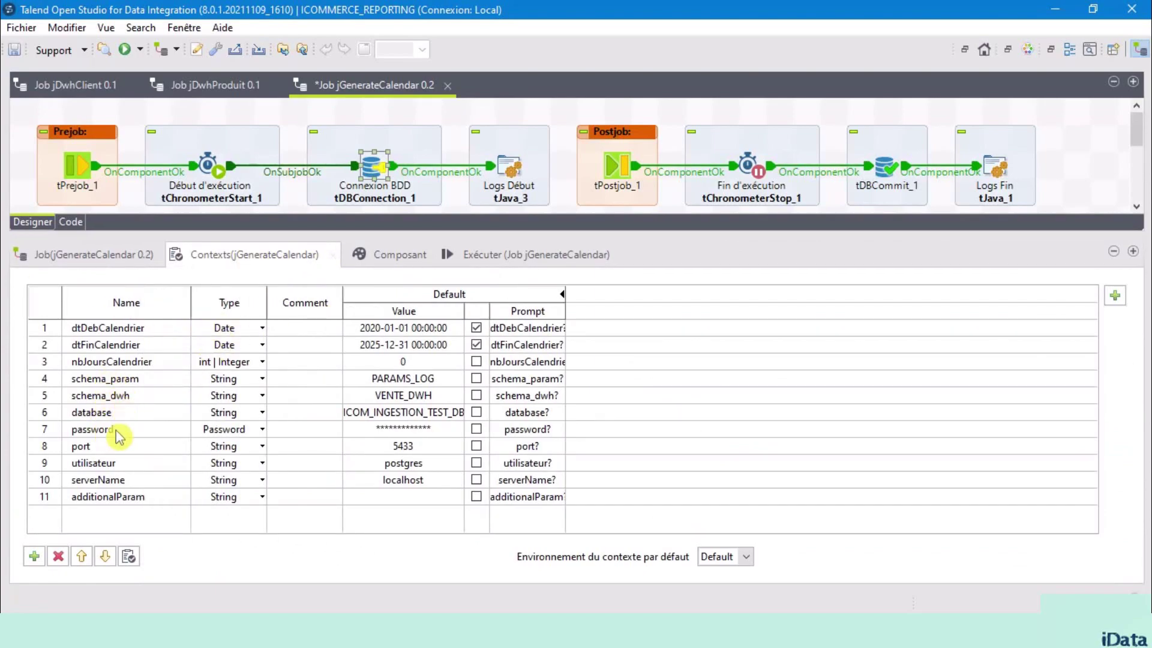
left_click(111, 504)
left_click(44, 496)
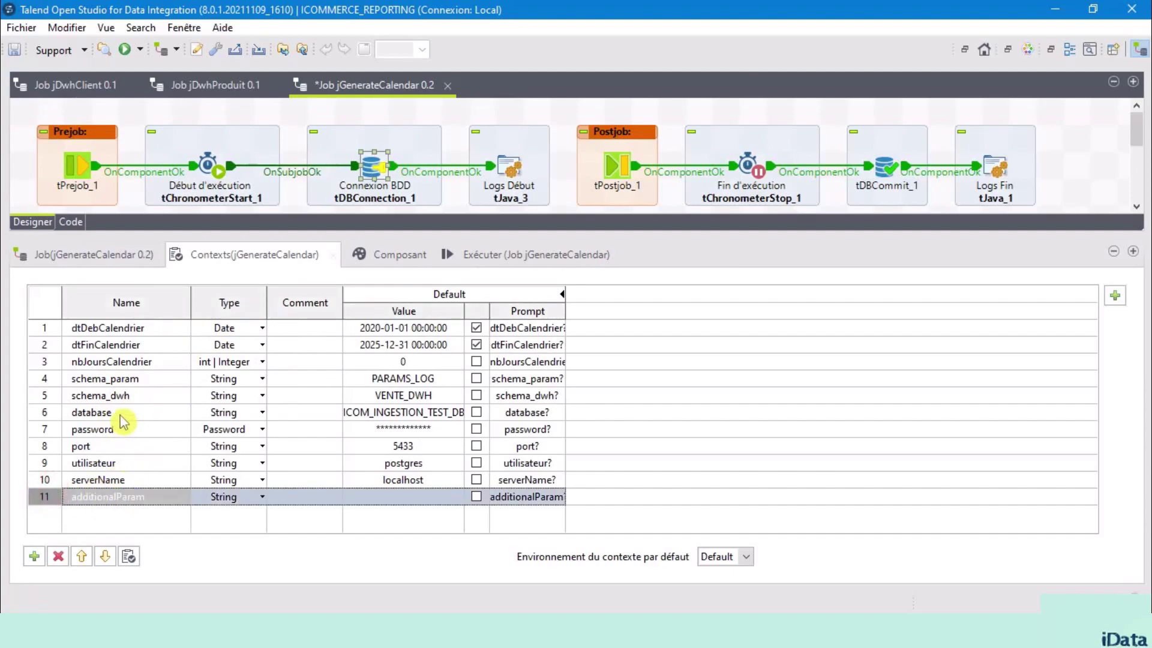
left_click(42, 378, "shift")
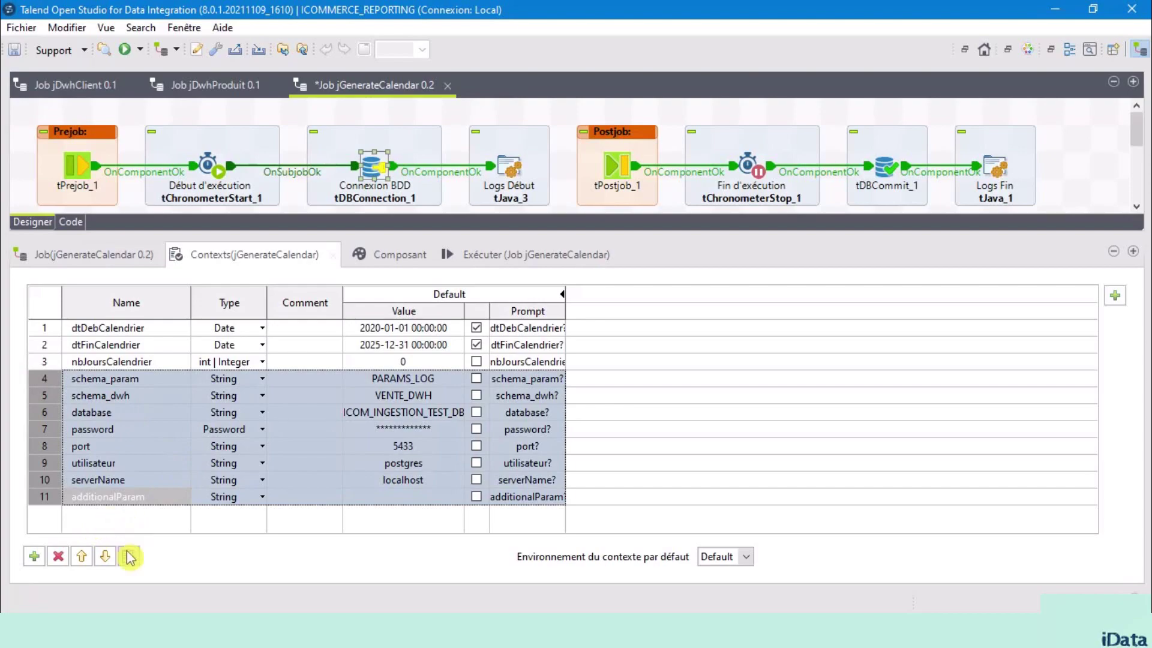
left_click(58, 556)
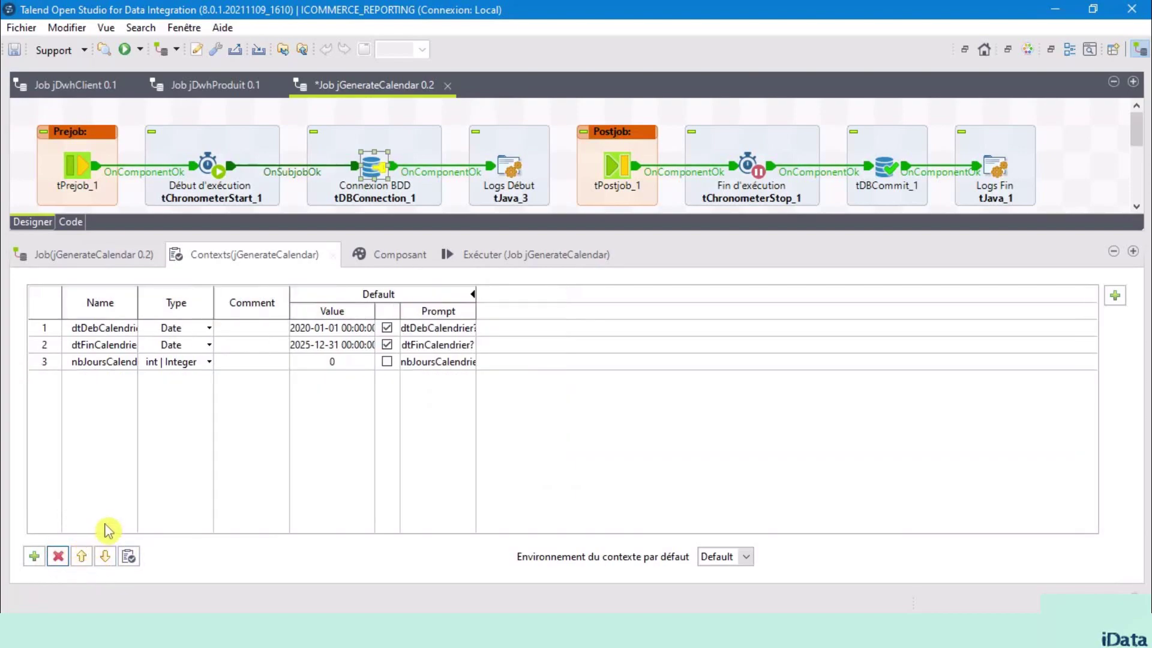
Step: Add the repository context groups connexionDWH and connexionParams to jGenerateCalendar's context variables, and collapse the connexionDWH group
left_click(128, 556)
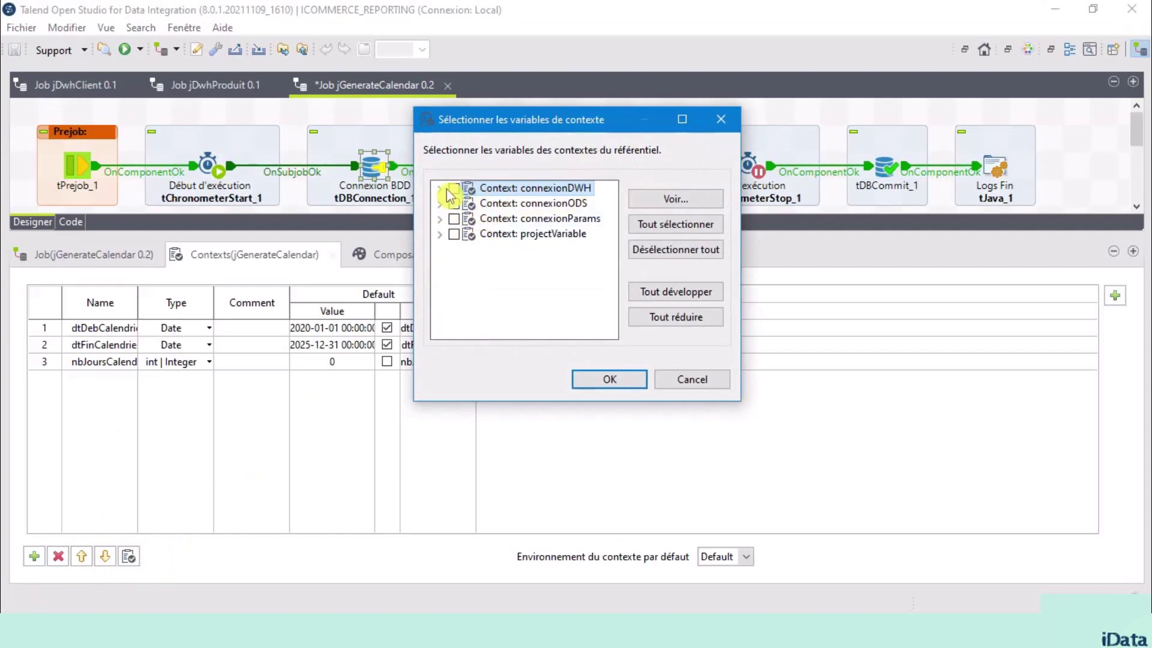
left_click(452, 189)
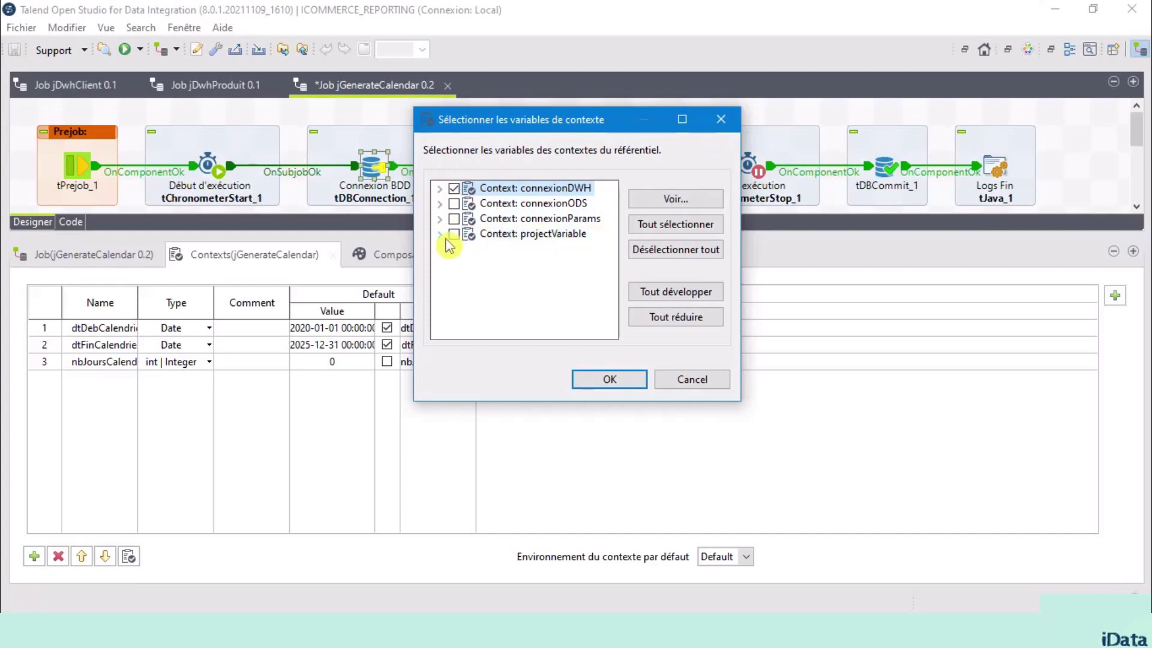
left_click(453, 219)
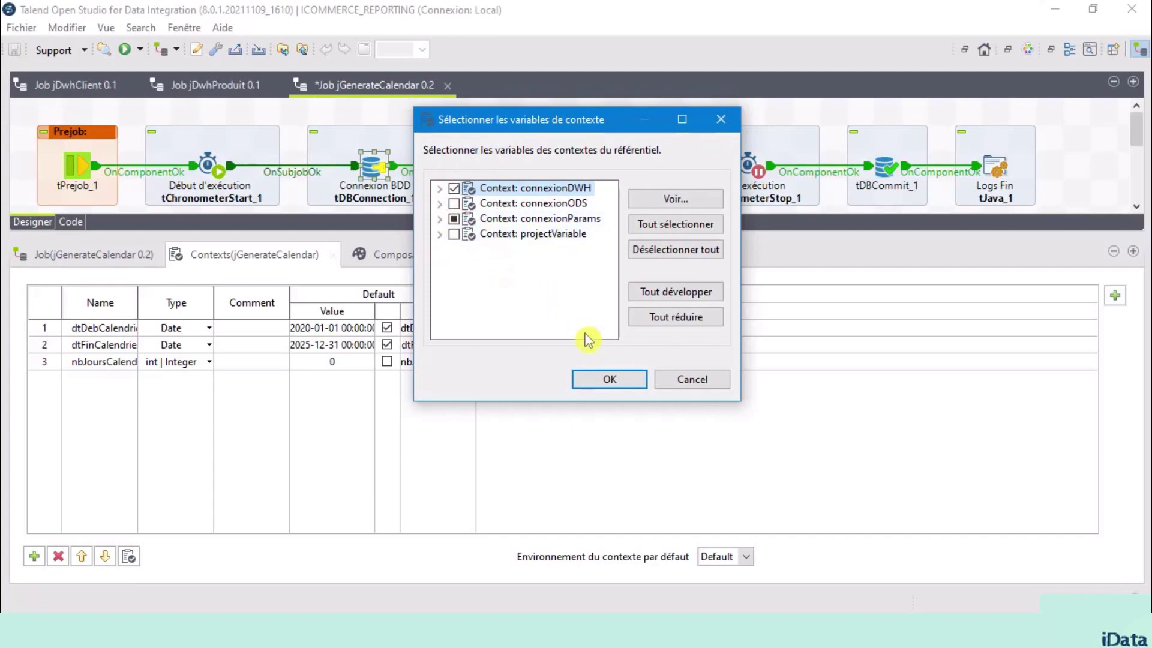
left_click(610, 380)
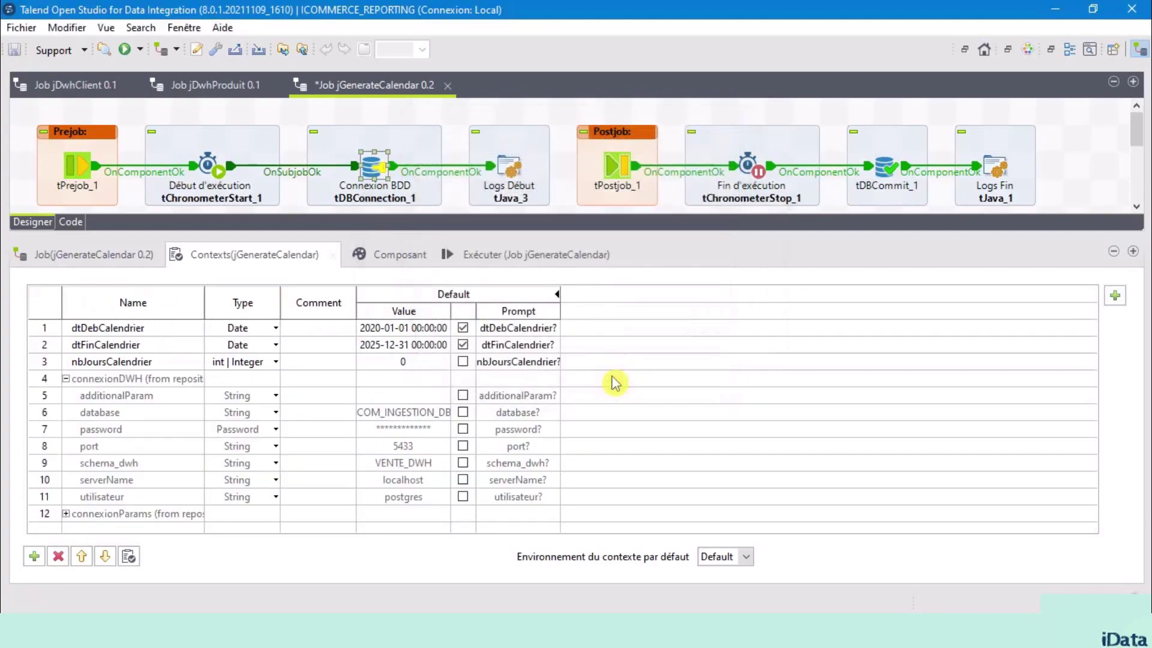
left_click(66, 378)
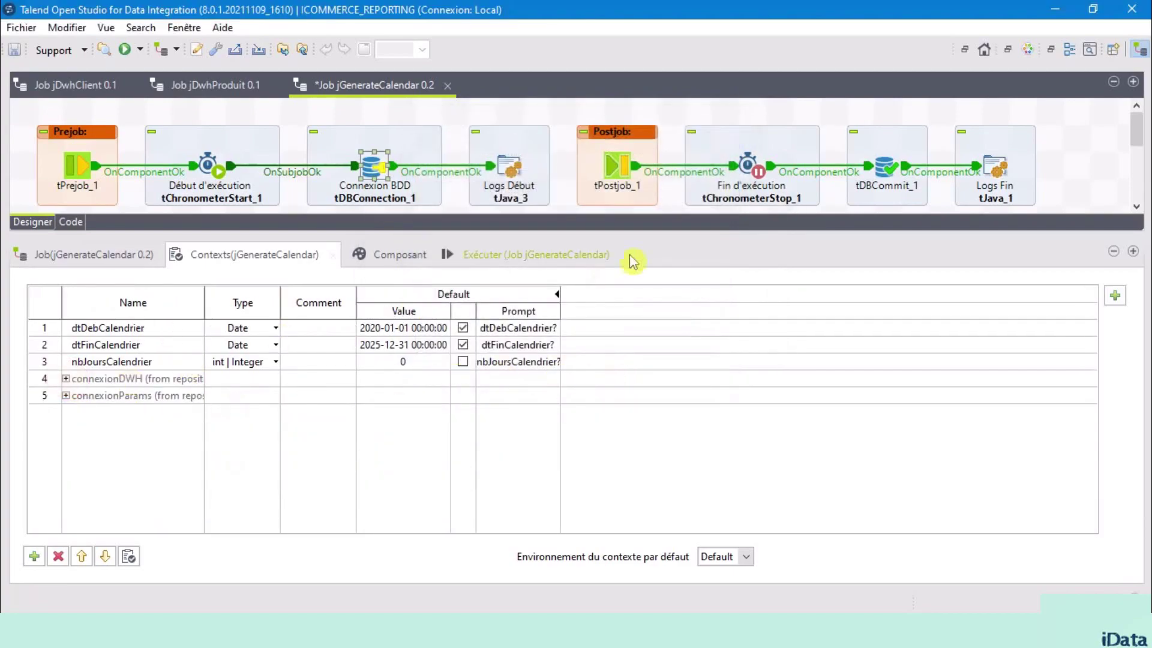
left_click_drag(656, 232, 649, 354)
left_click(531, 378)
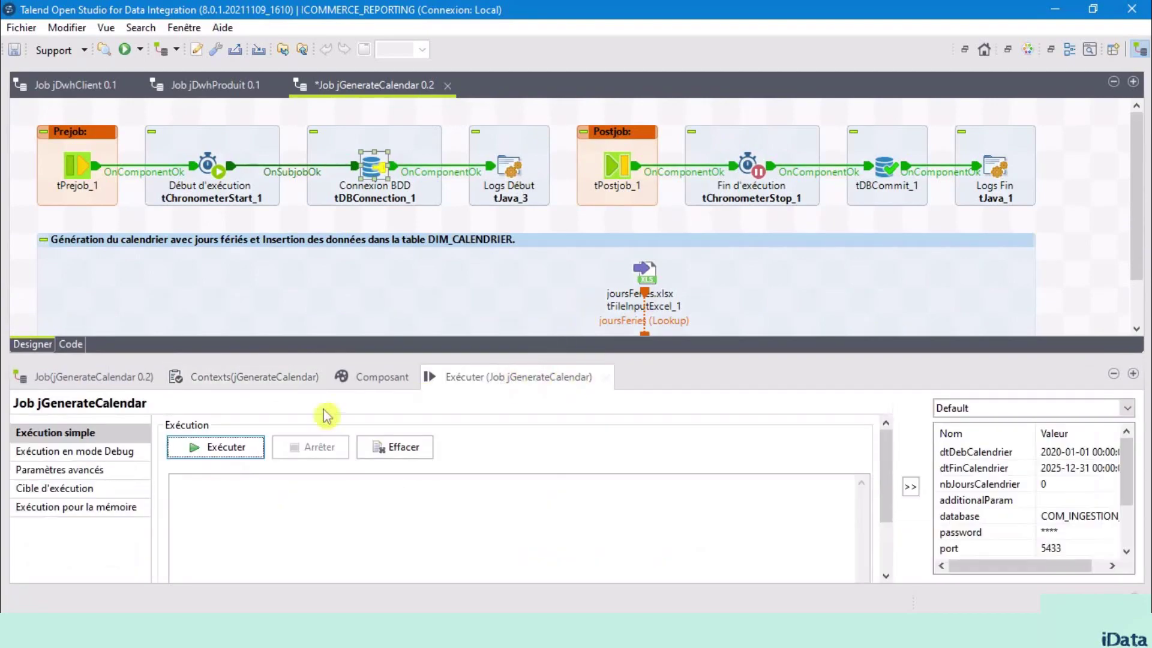
left_click(226, 447)
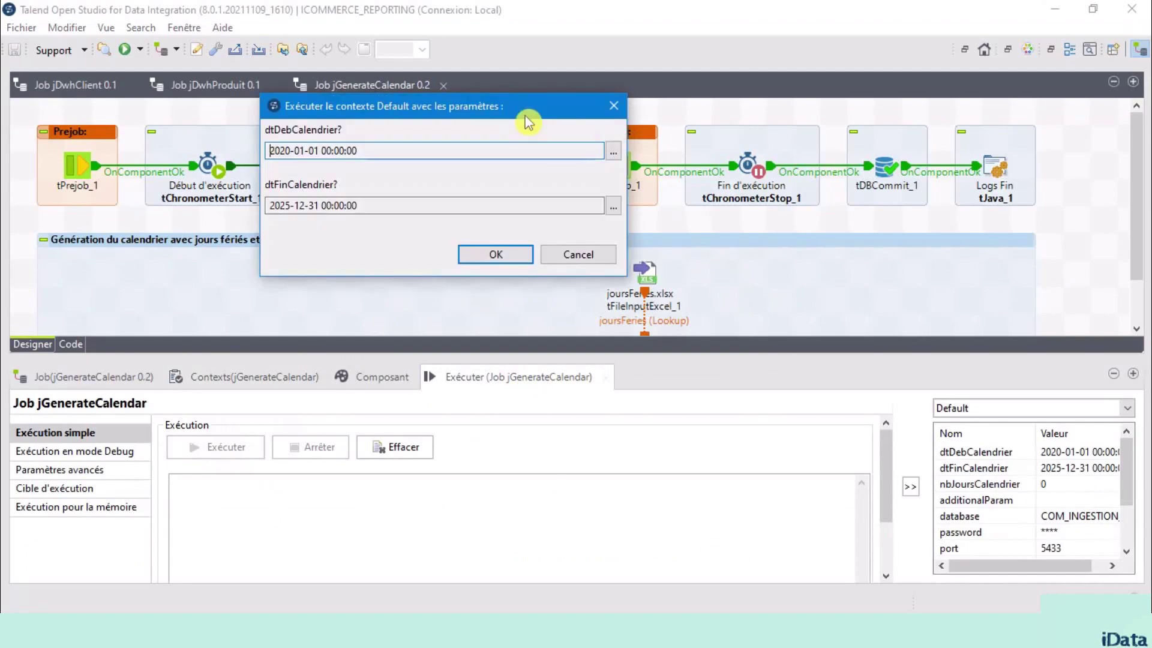
left_click(496, 256)
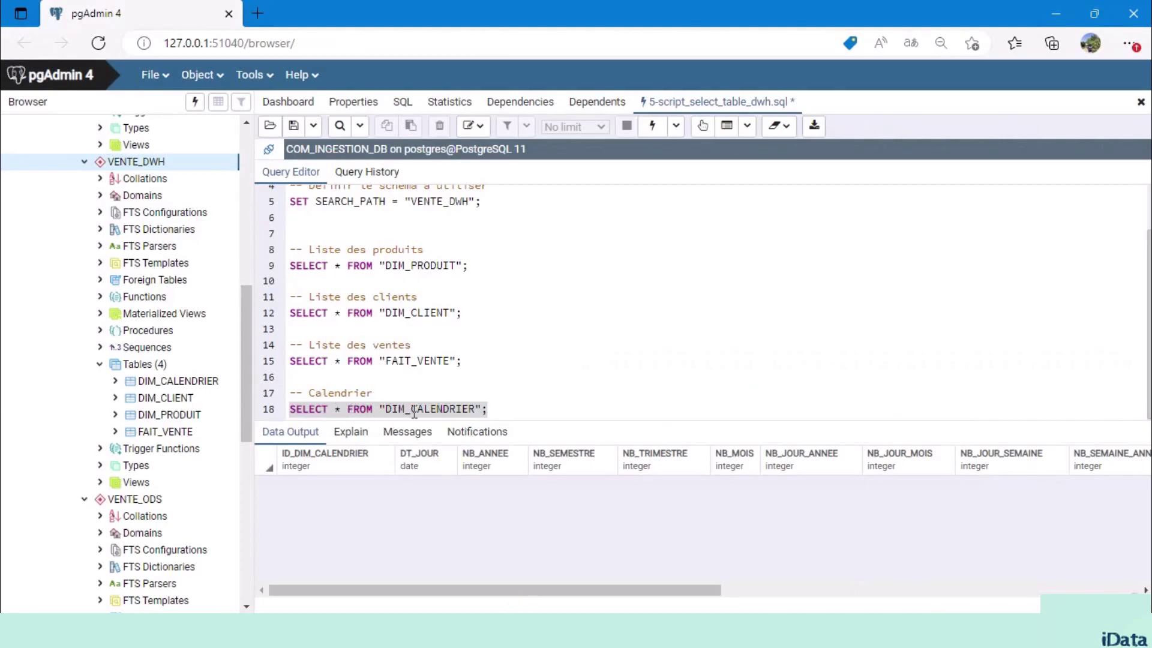
Step: Run the SELECT query on DIM_CALENDRIER in pgAdmin, and review the open jDwhClient, jDwhProduit and jGenerateCalendar jobs in Talend
left_click(651, 126)
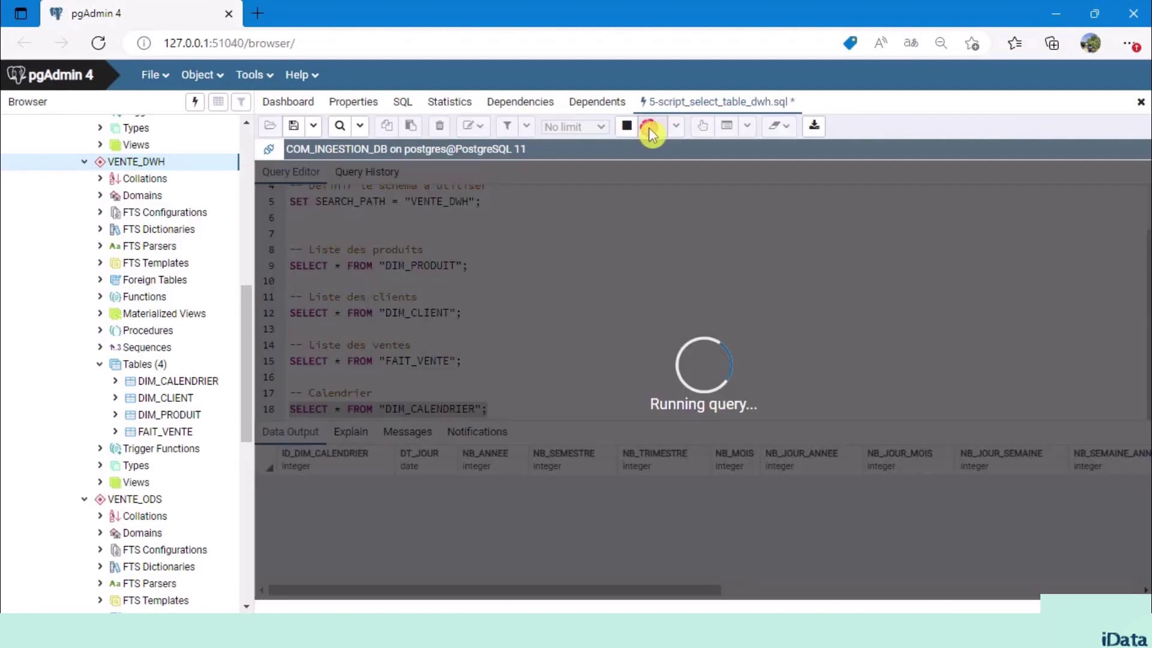
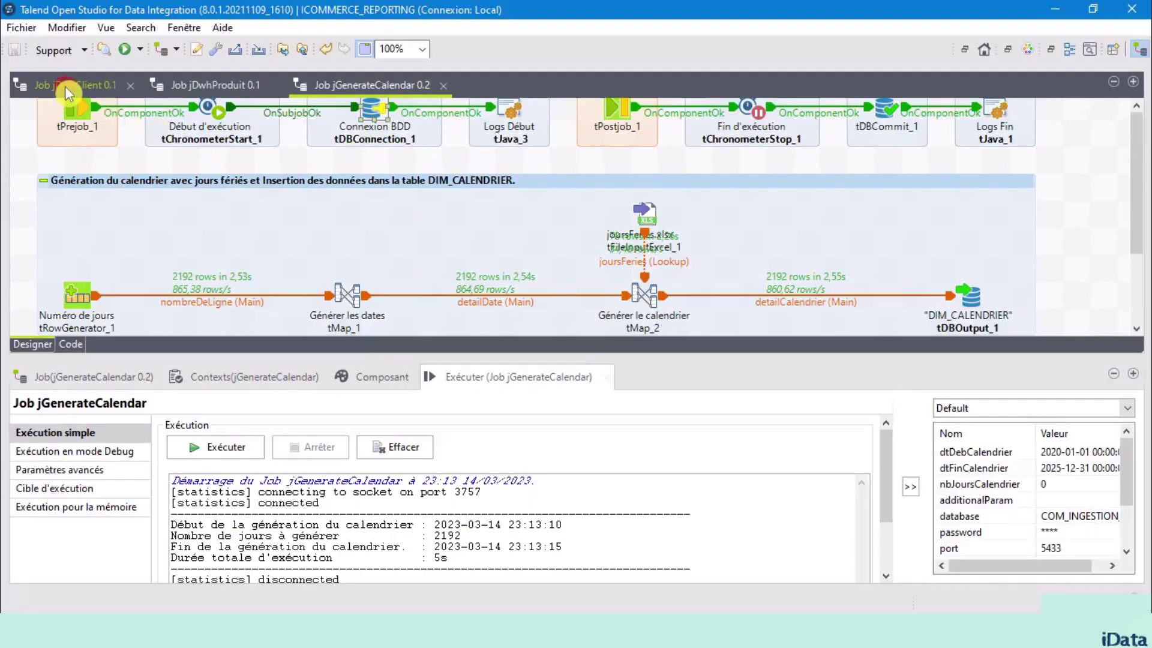
left_click(64, 85)
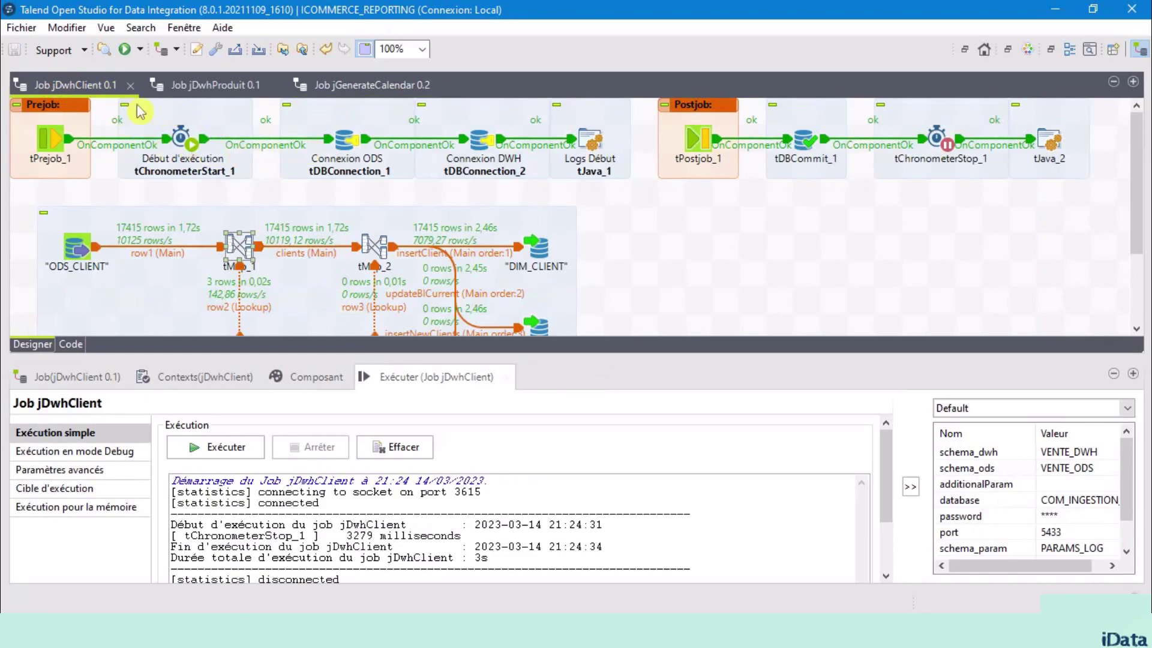
left_click(220, 87)
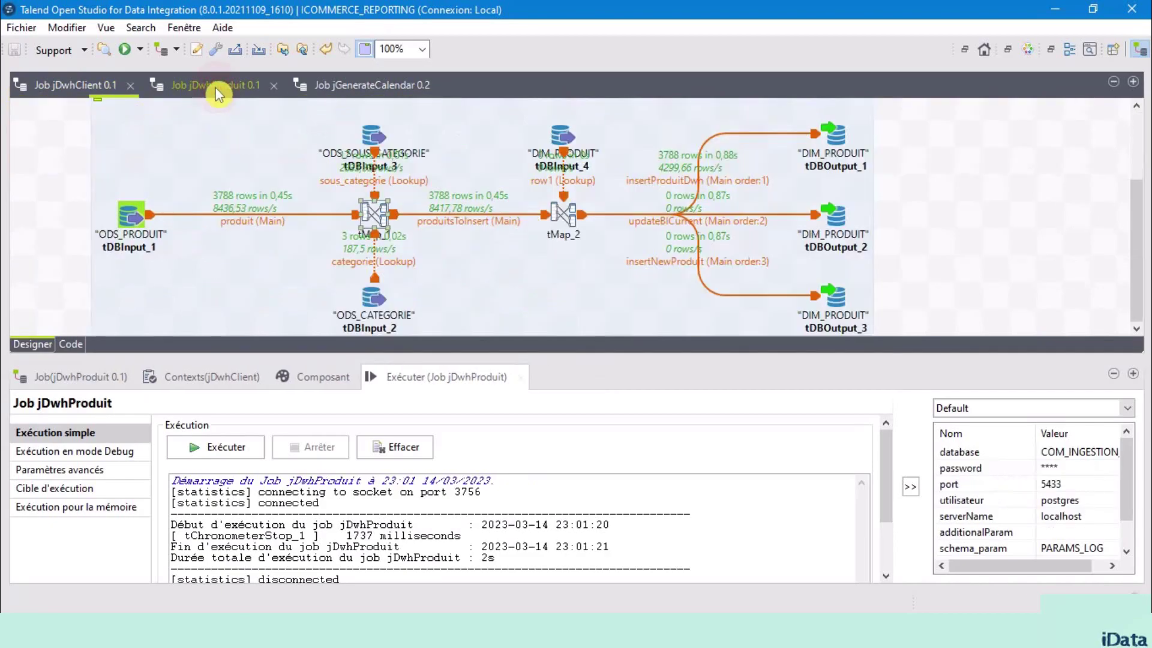
left_click(366, 90)
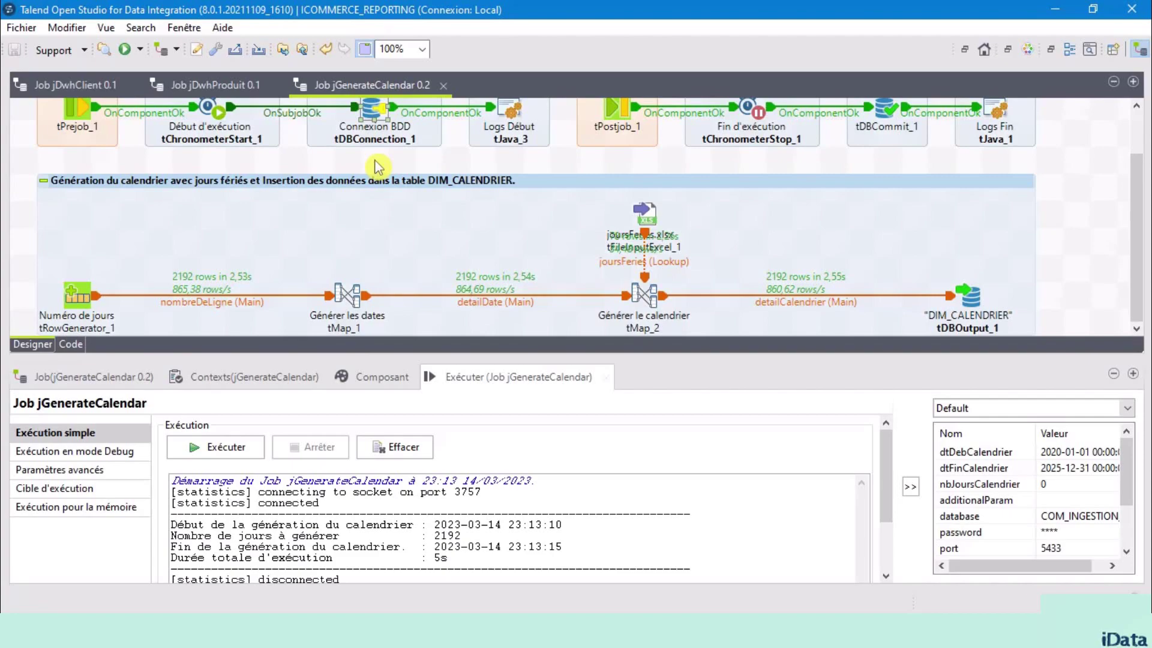
Step: Restore the Référentiel view and create a new job named jDwhVente in the DWH folder
left_click(964, 51)
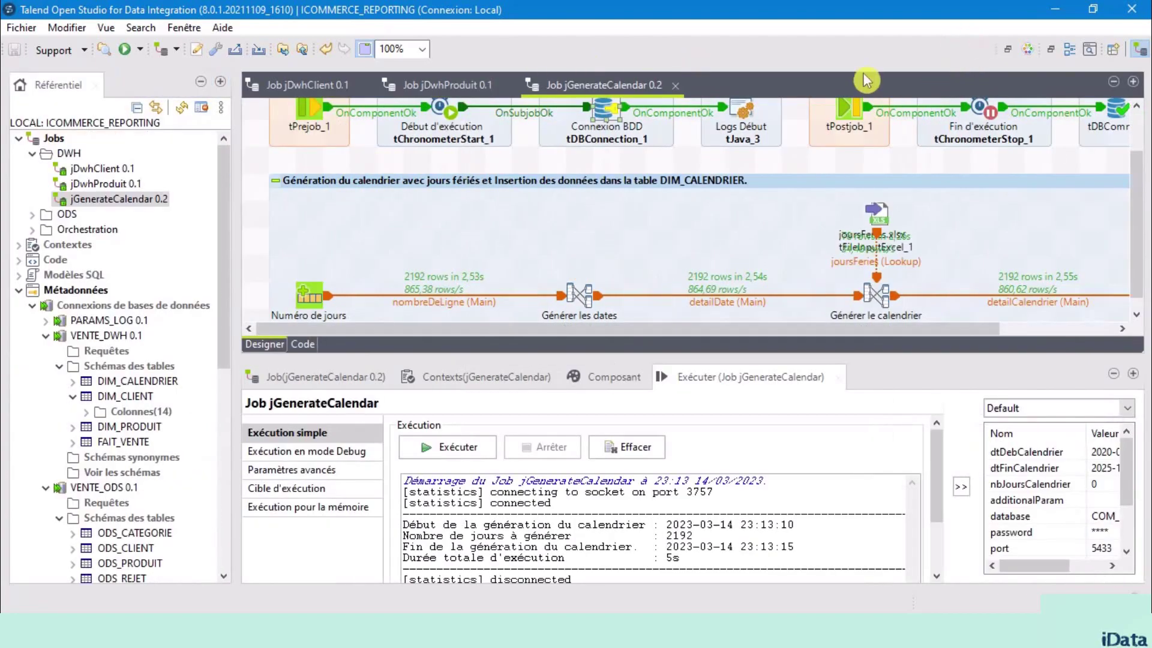
right_click(74, 159)
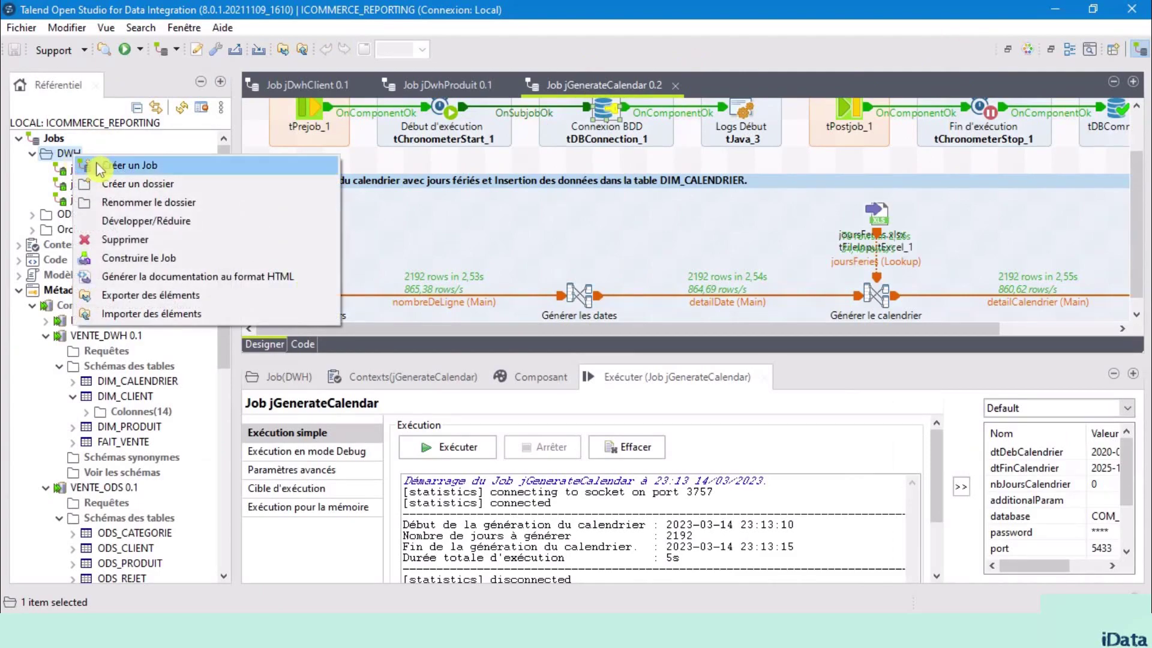
left_click(177, 172)
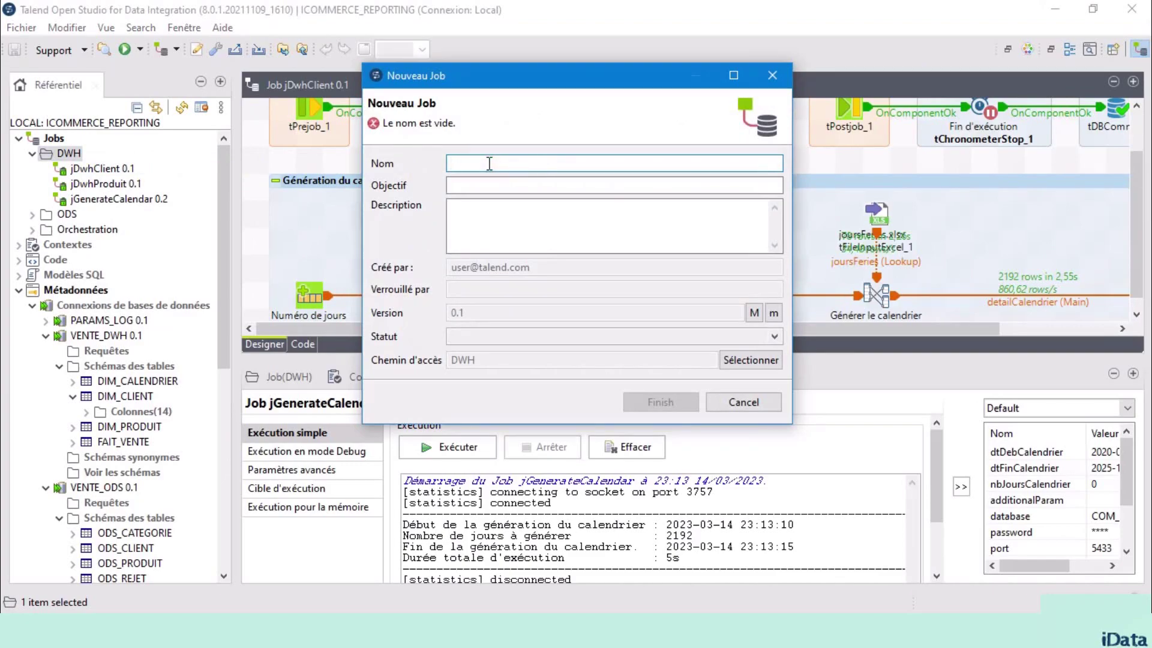
type("jDwhVente")
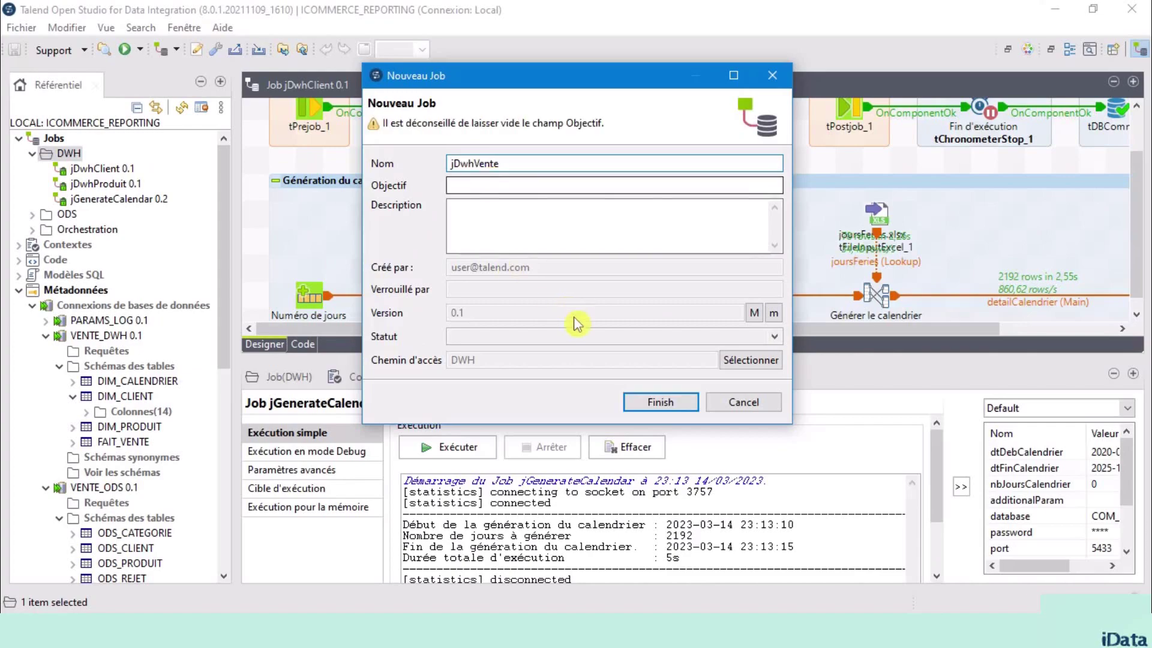
left_click(668, 408)
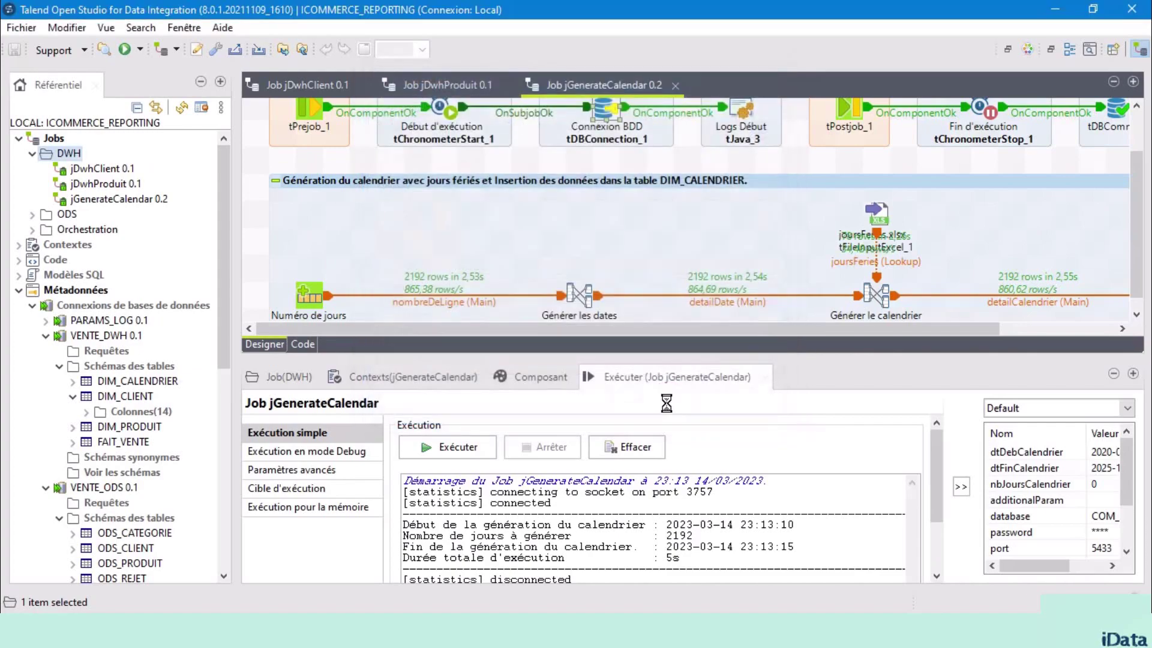
Step: Finish creating the job jDwhVente in the DWH folder and hide the repository to make room for the job's settings
left_click(661, 418)
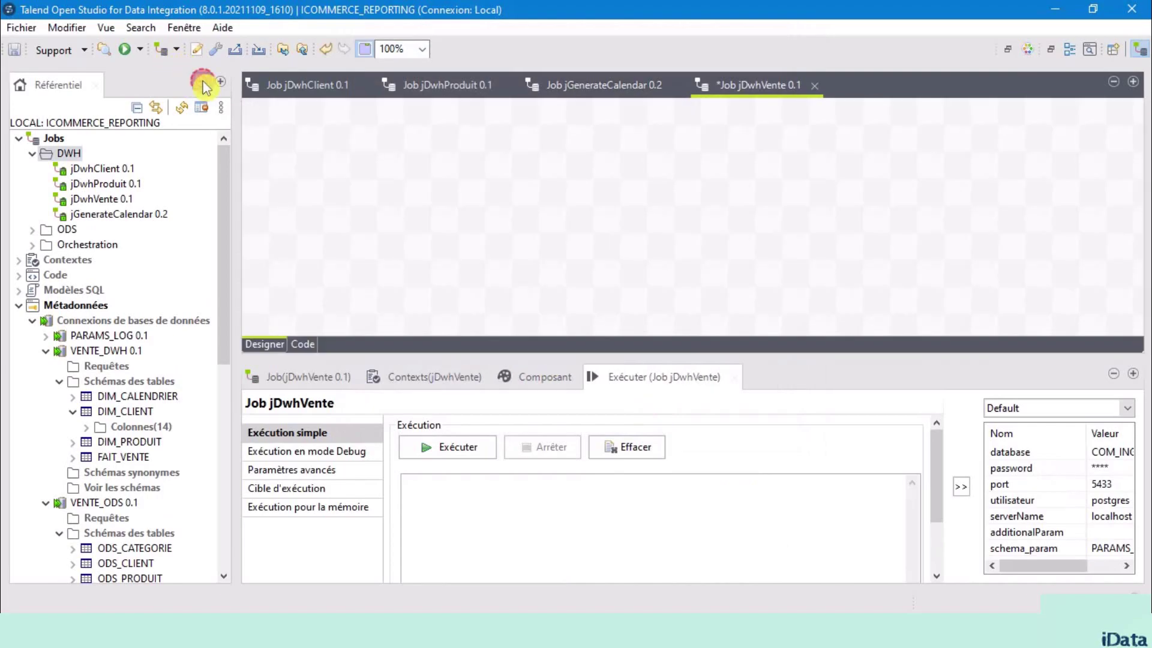
left_click(202, 82)
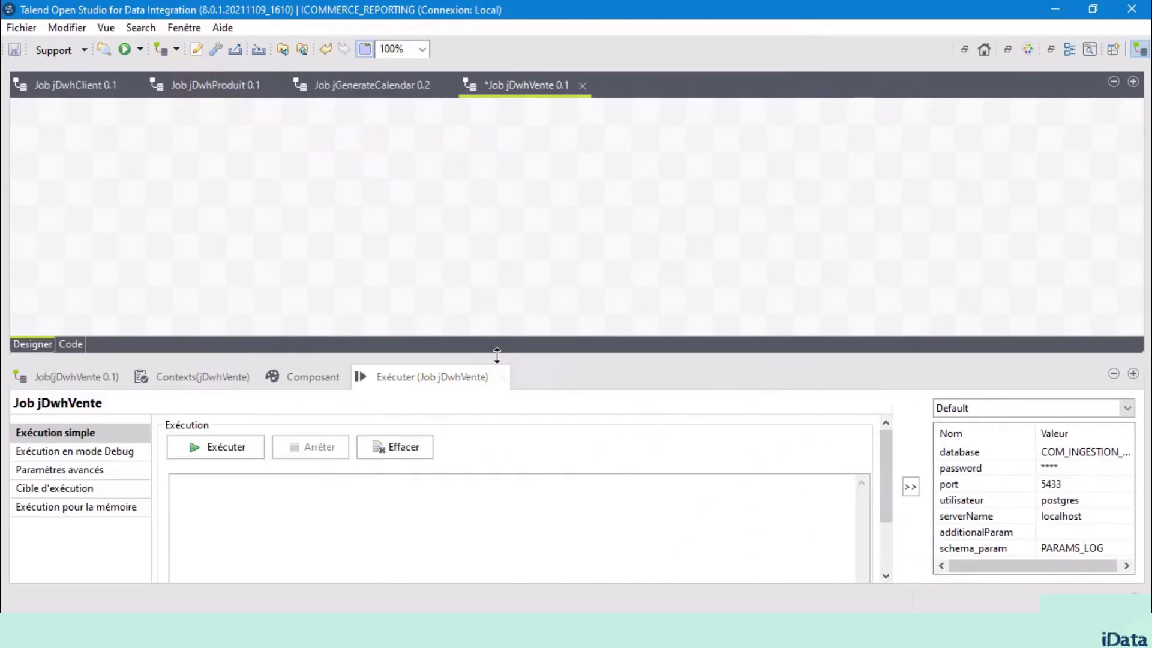
left_click_drag(497, 355, 540, 208)
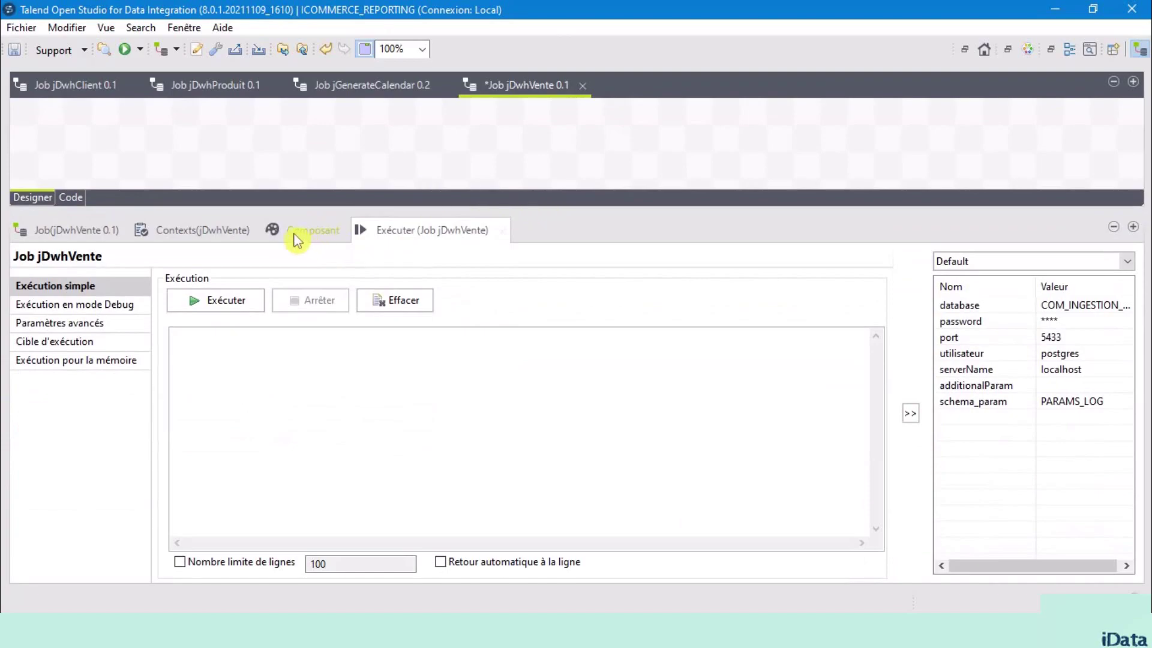
Step: Add the connexionDWH and connexionODS repository context groups to the jDwhVente job, keeping connexionParams
left_click(229, 234)
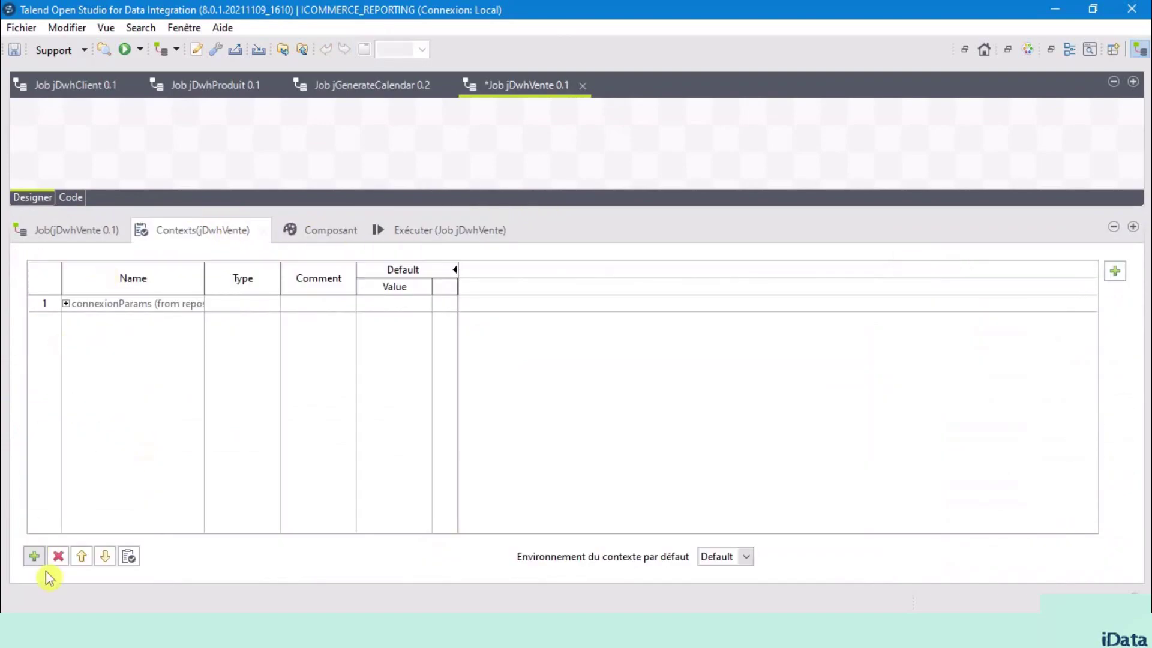
left_click(129, 557)
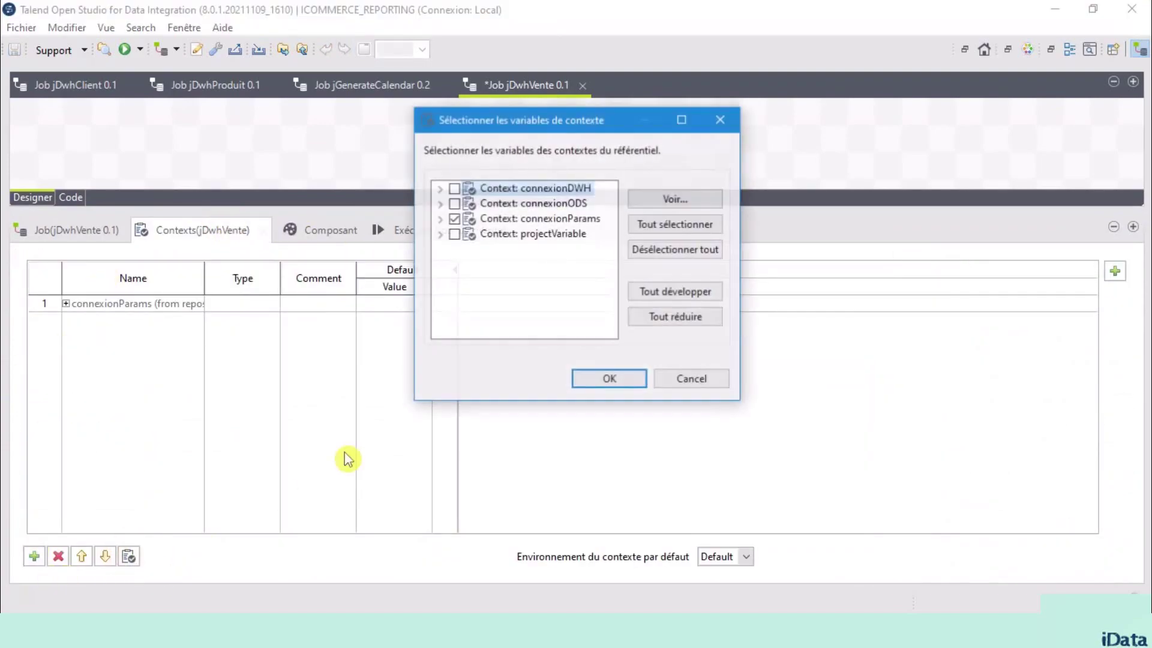
left_click(454, 189)
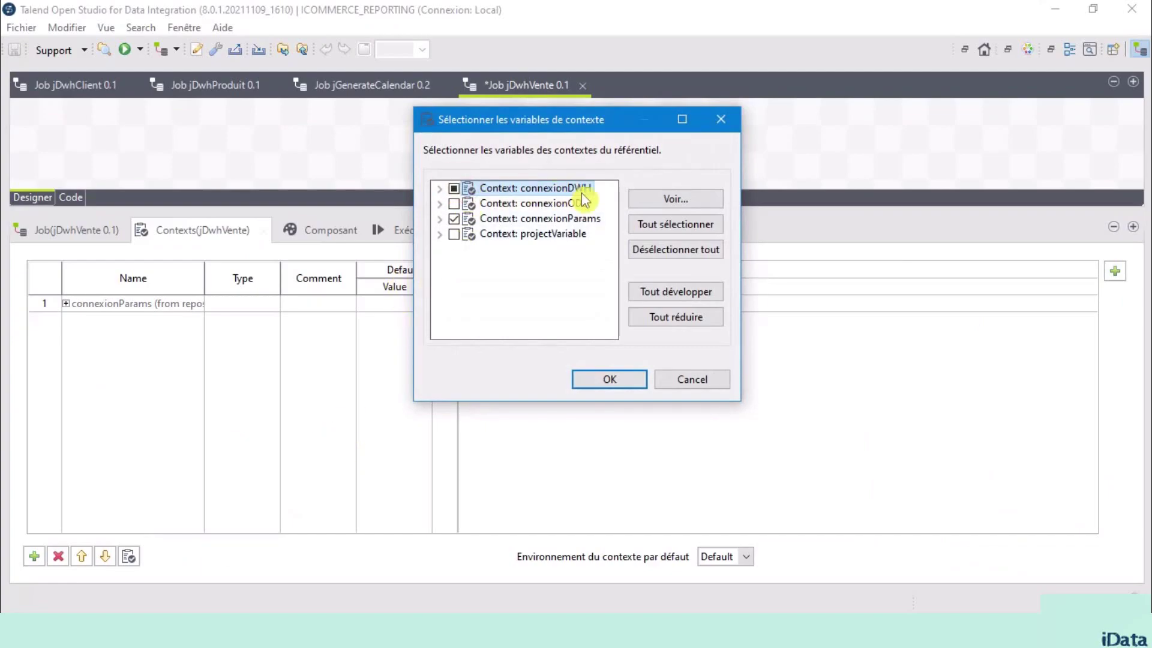
left_click(455, 217)
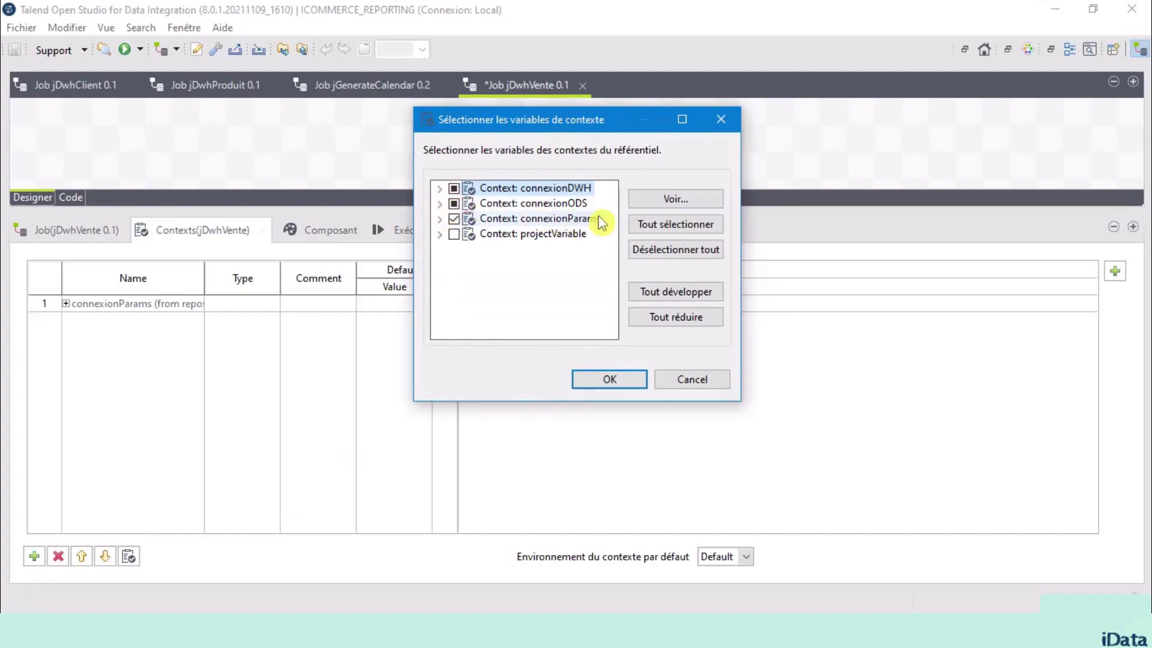
left_click(630, 387)
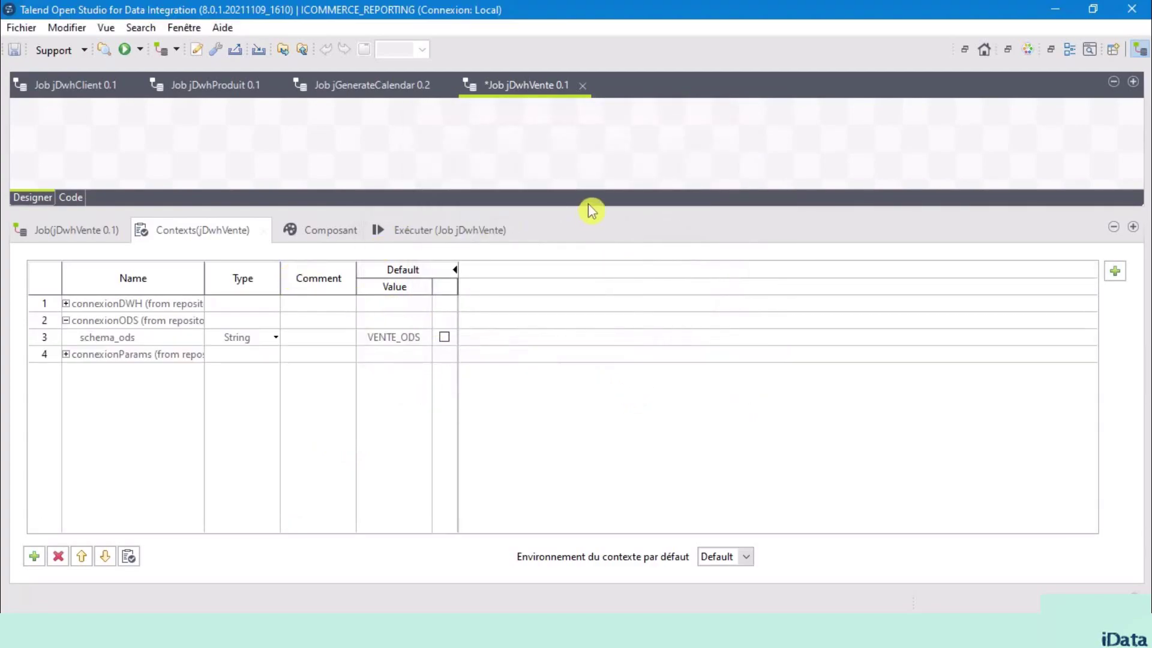
left_click_drag(587, 213, 589, 438)
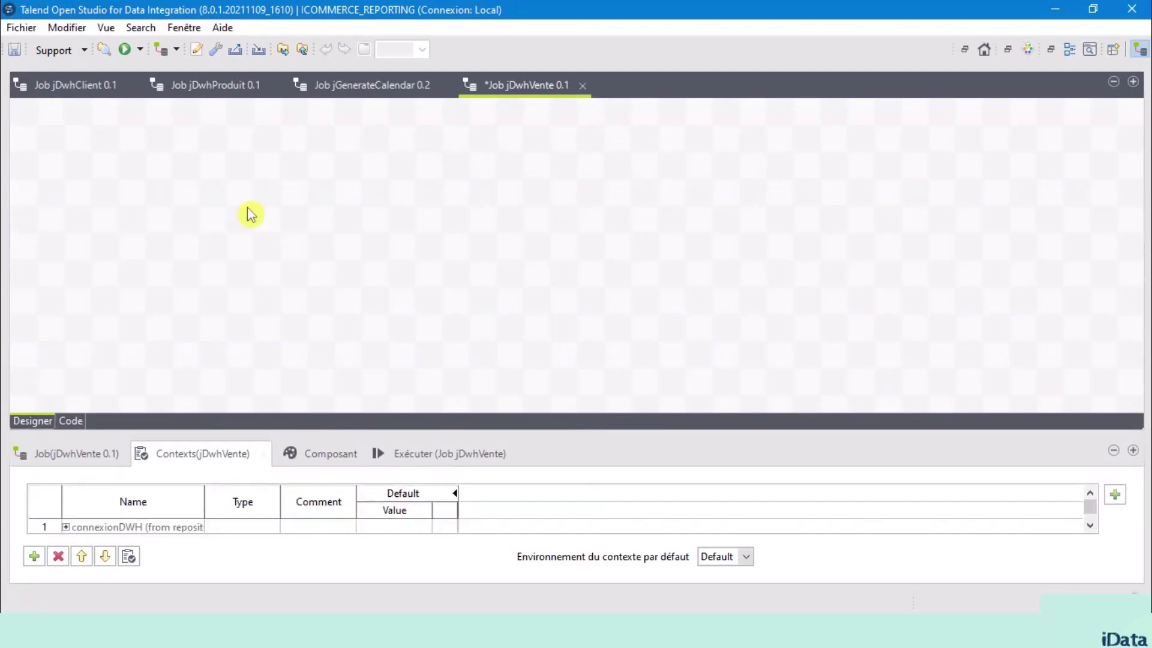
Step: Copy the complete Prejob and Postjob component chains from jDwhProduit into the empty jDwhVente job
left_click(213, 99)
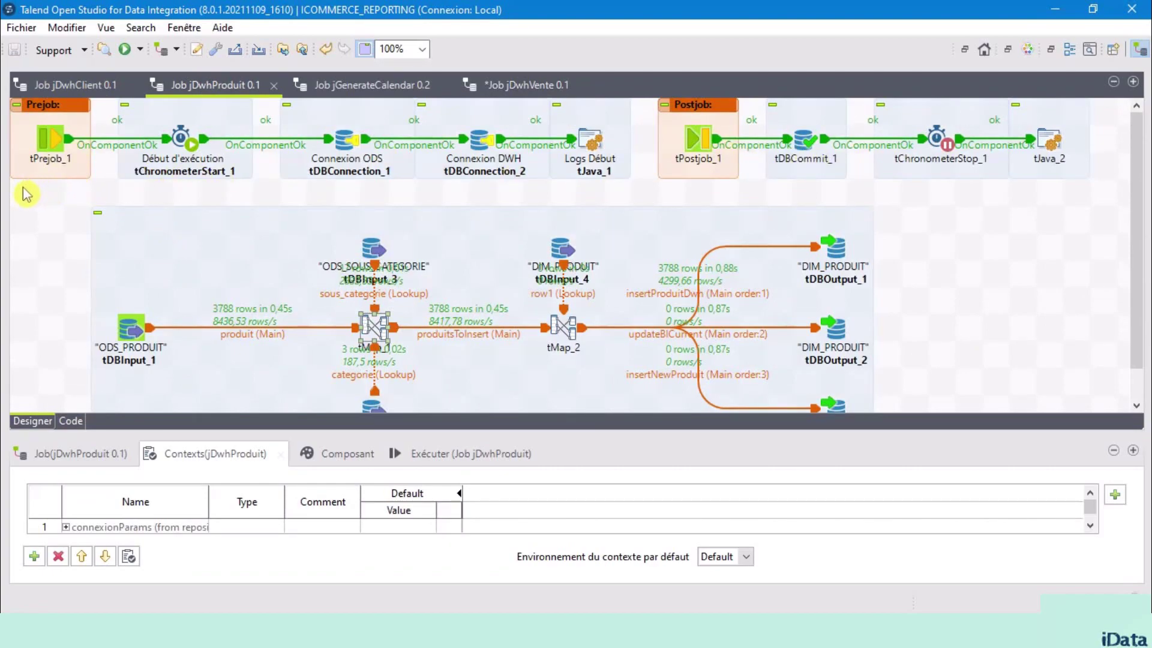
left_click_drag(22, 188, 1131, 96)
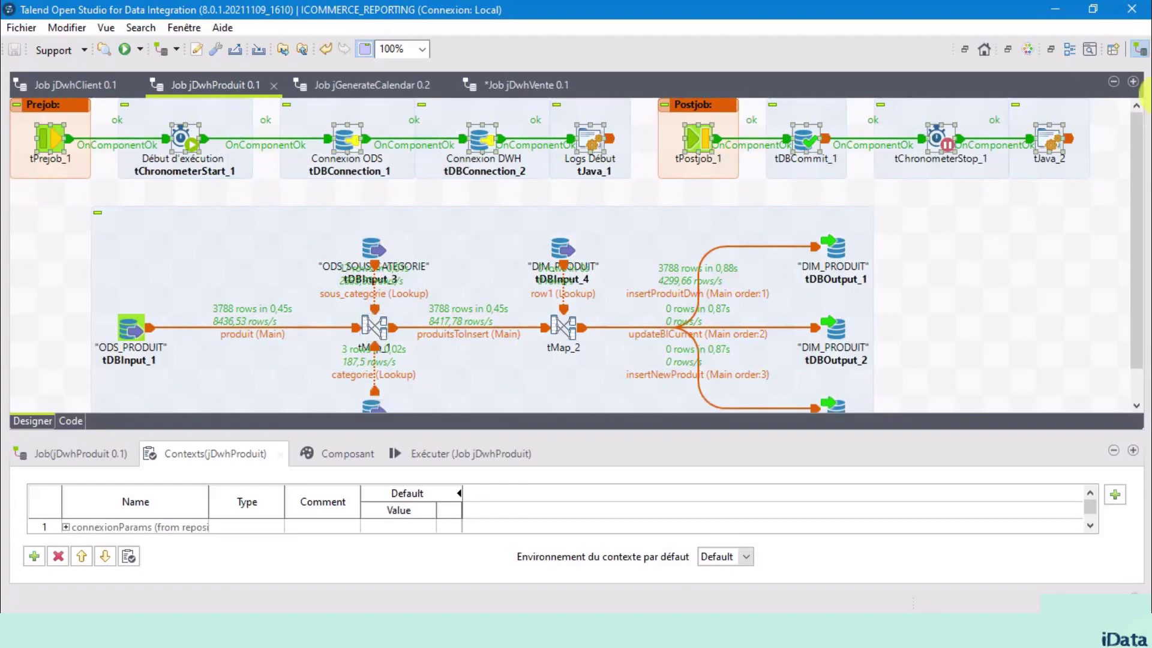
right_click(591, 140)
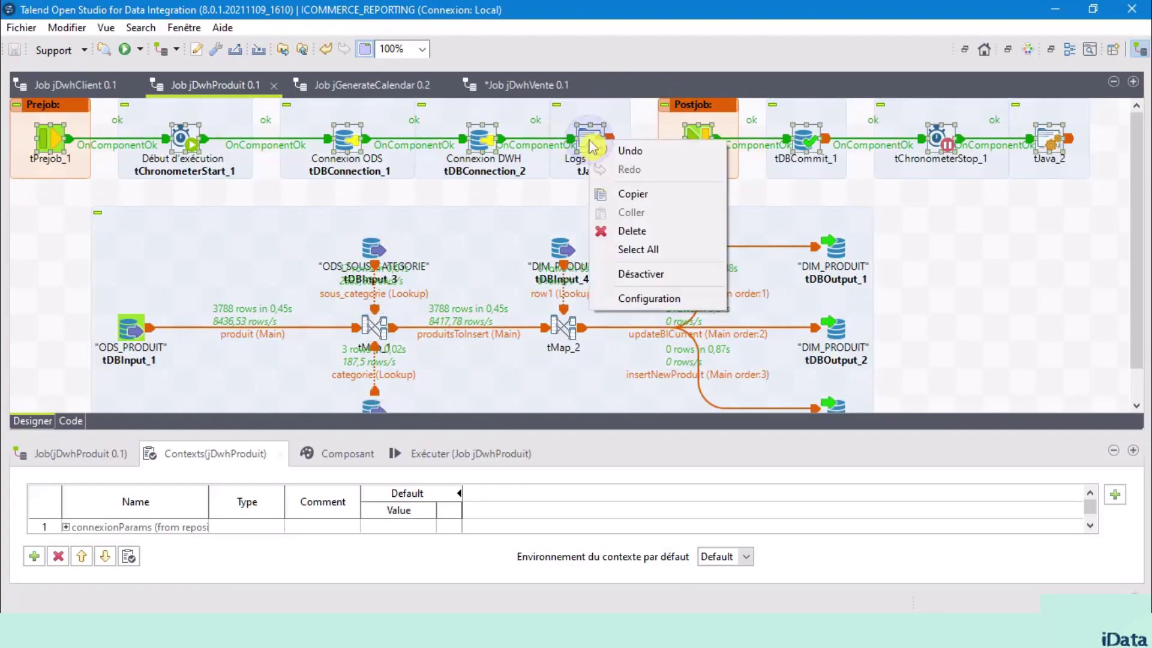
left_click(682, 200)
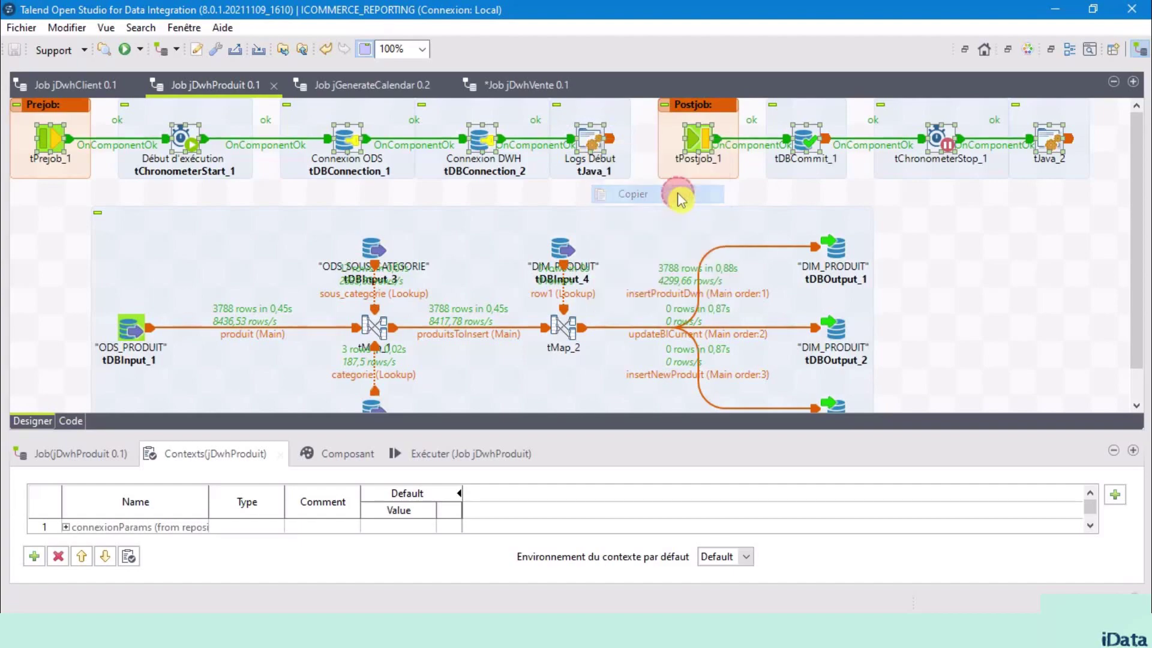
left_click(511, 87)
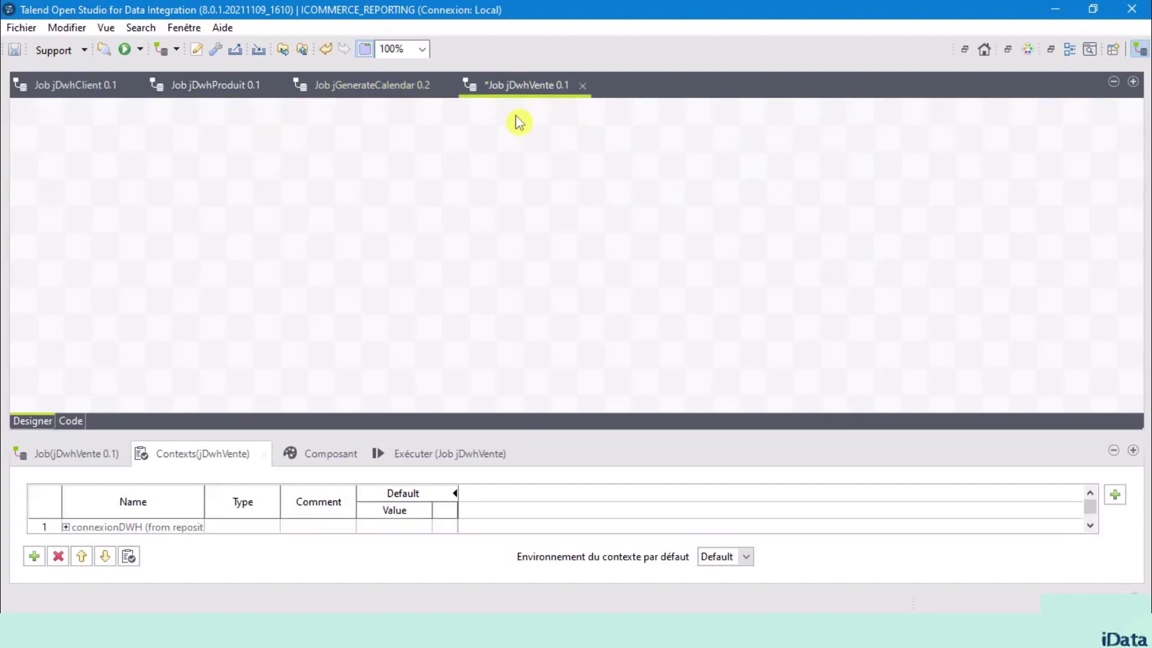
right_click(277, 131)
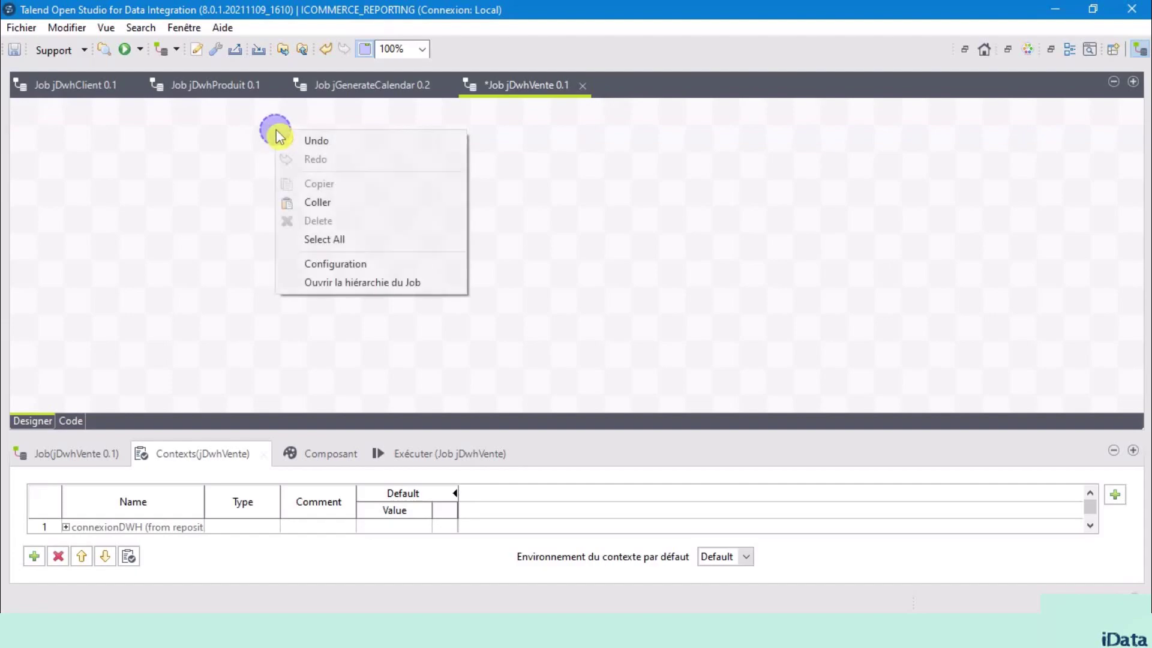
left_click(324, 202)
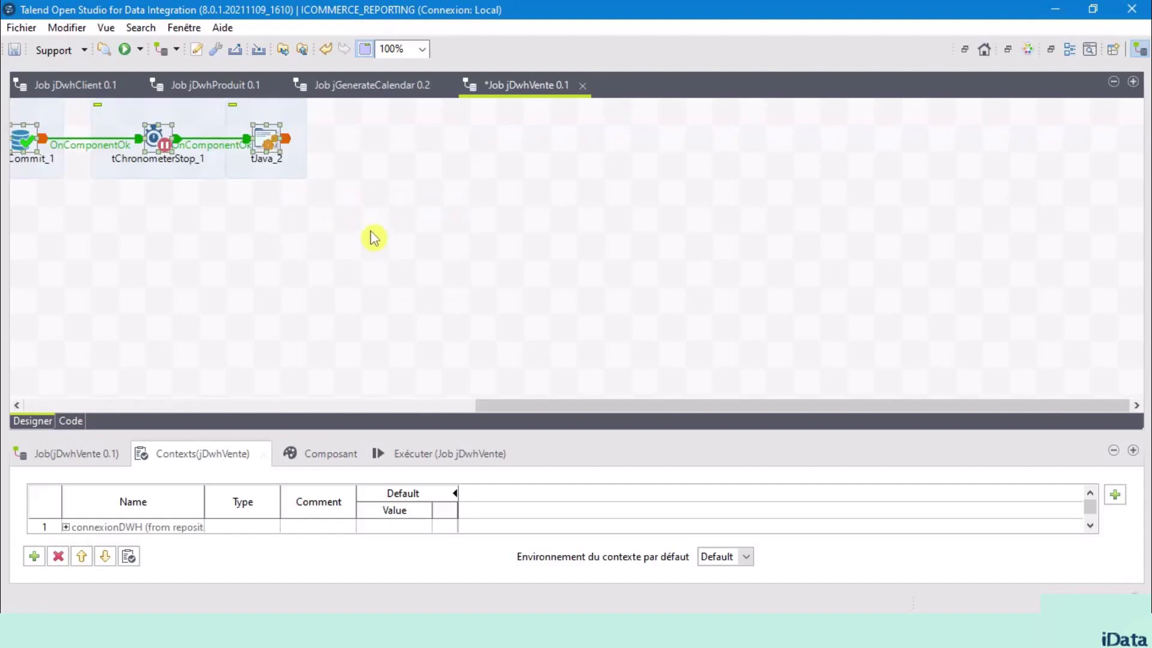
left_click(216, 406)
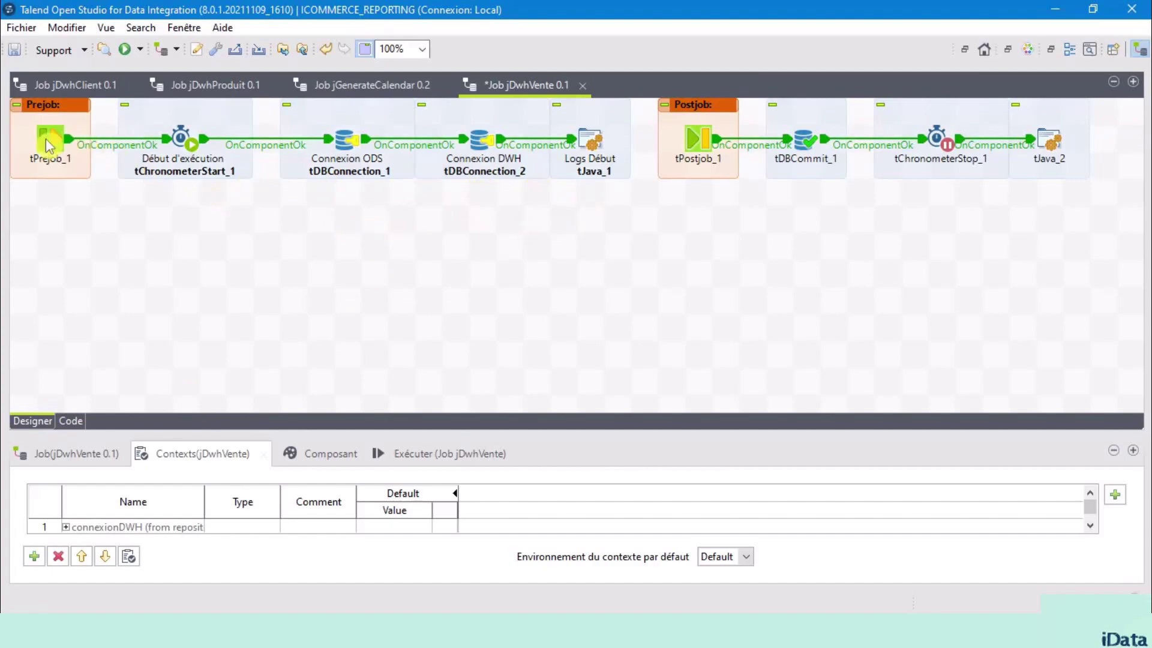
Step: Duplicate the tDBCommit_1 component and place the copy beneath the Postjob chain
left_click(696, 141)
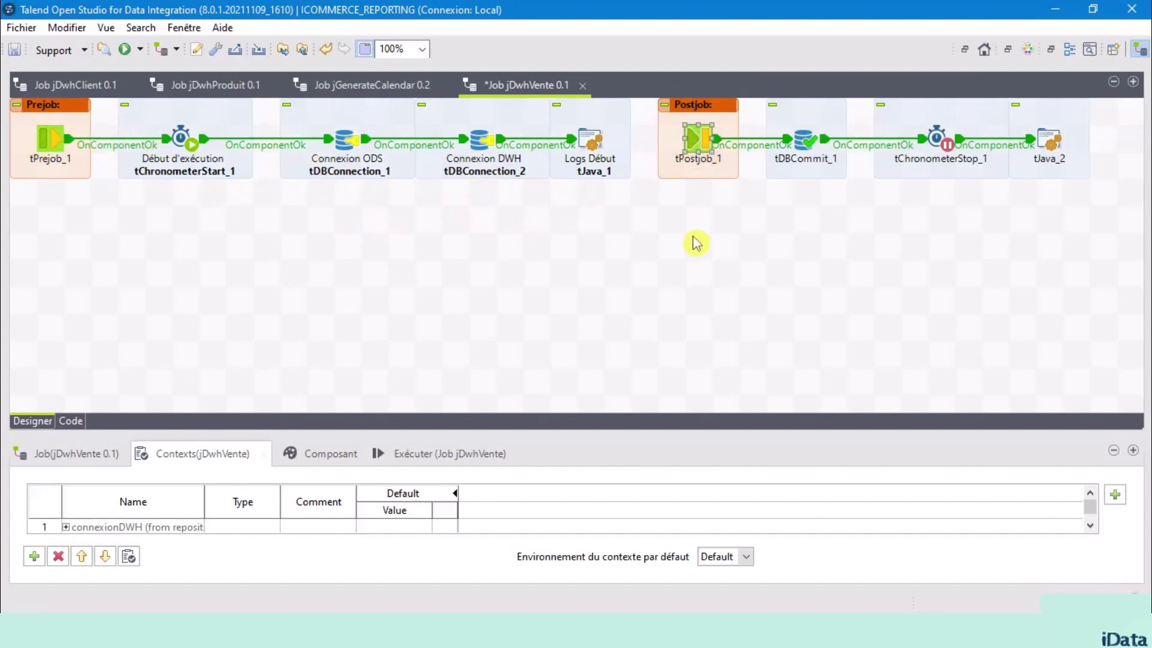
left_click(806, 144)
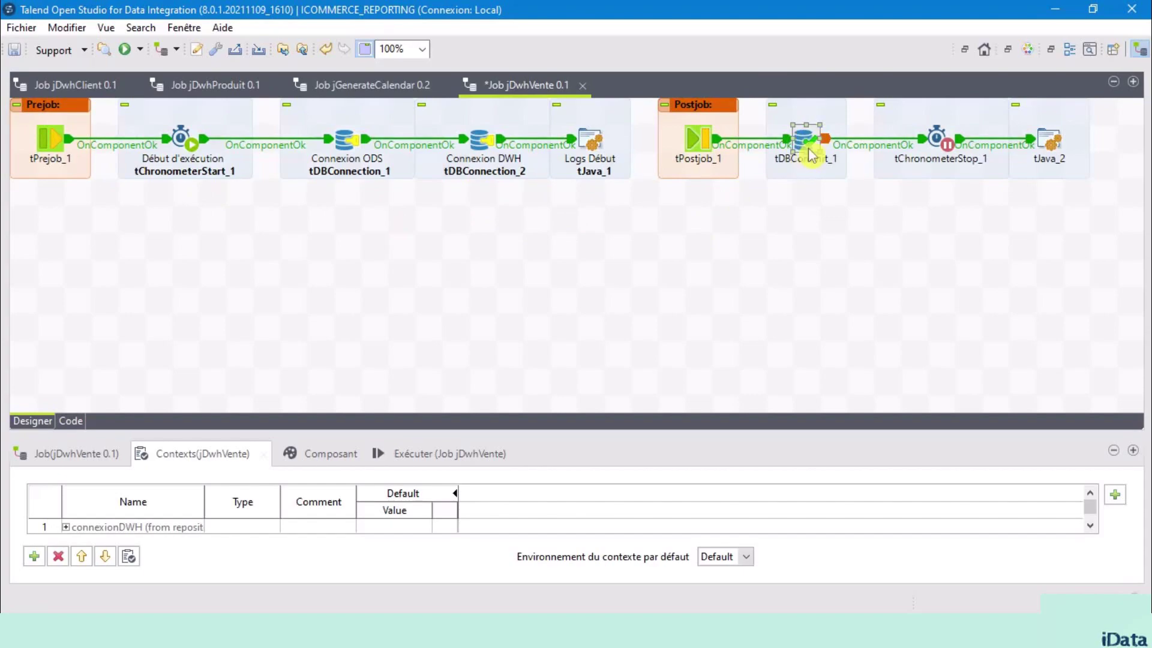
left_click(336, 453)
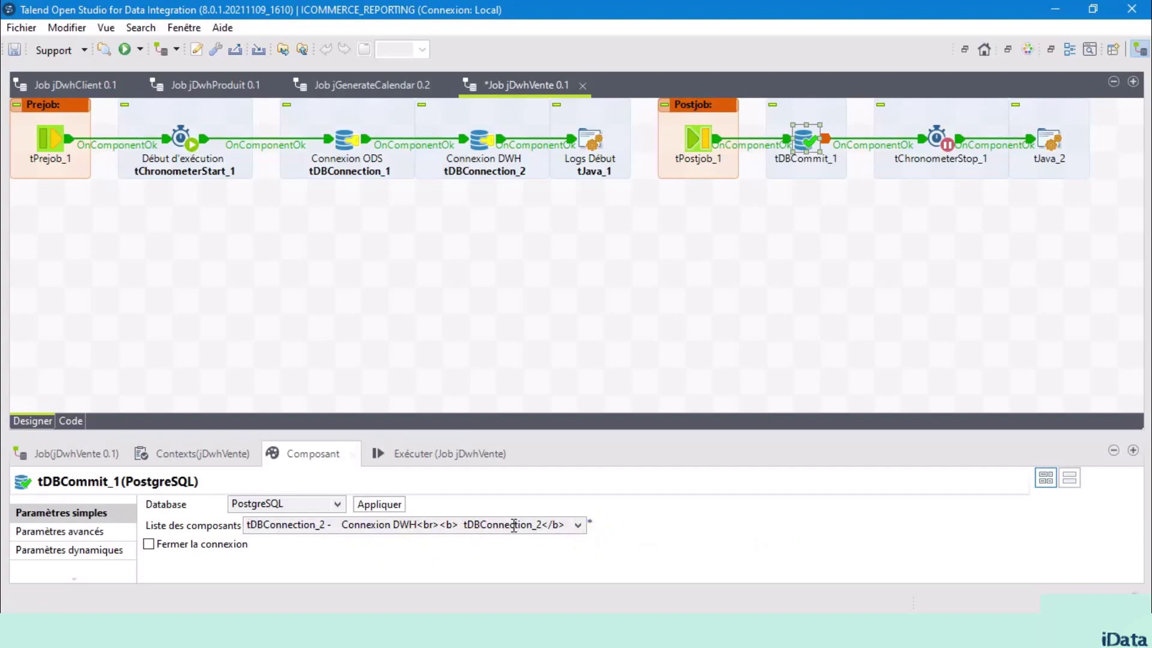
left_click(764, 237)
left_click(806, 143)
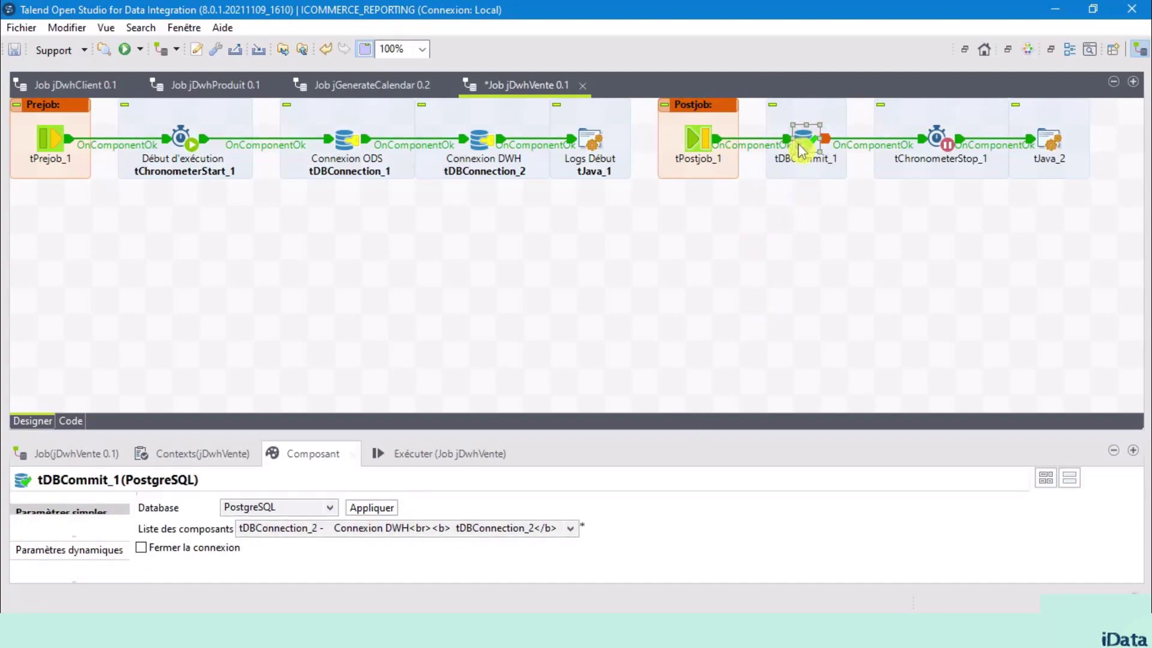
key("ctrl+v")
left_click_drag(835, 167, 837, 242)
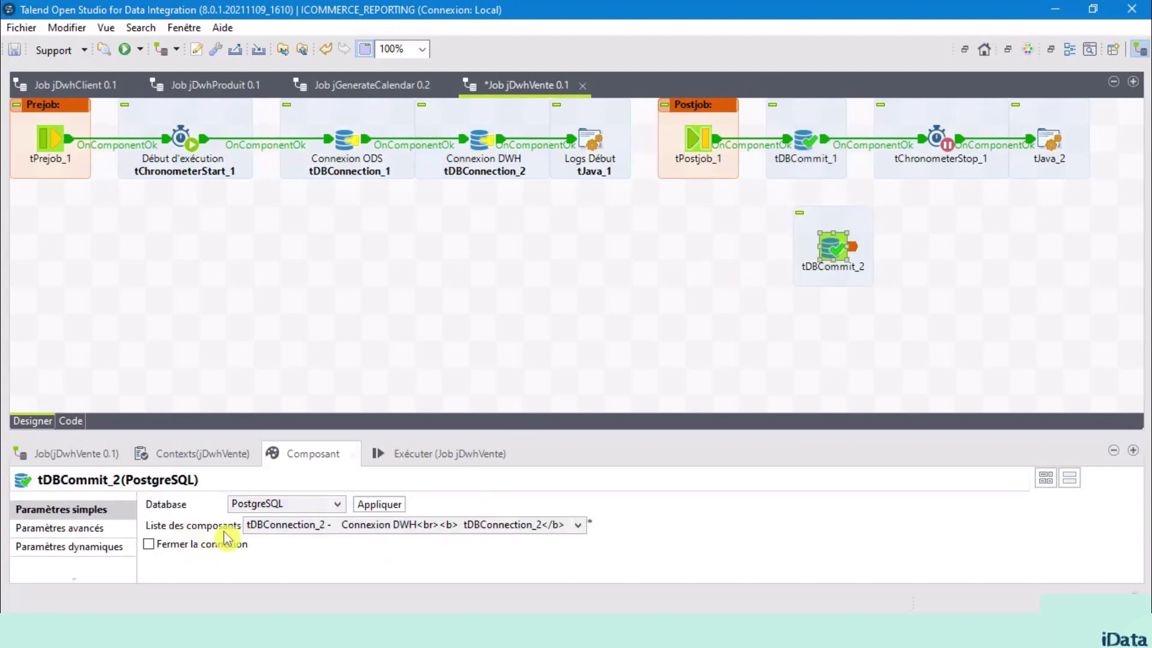
Step: Set the duplicated commit component to use the connection tDBConnection_1 (Connexion ODS)
left_click(577, 526)
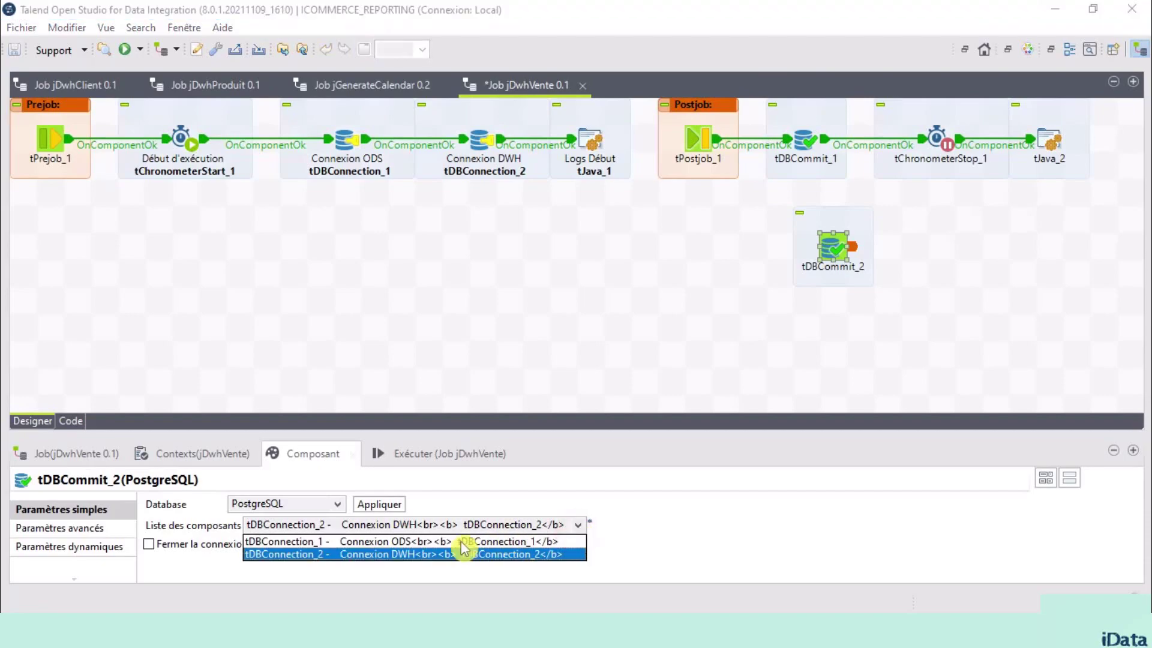
left_click(427, 545)
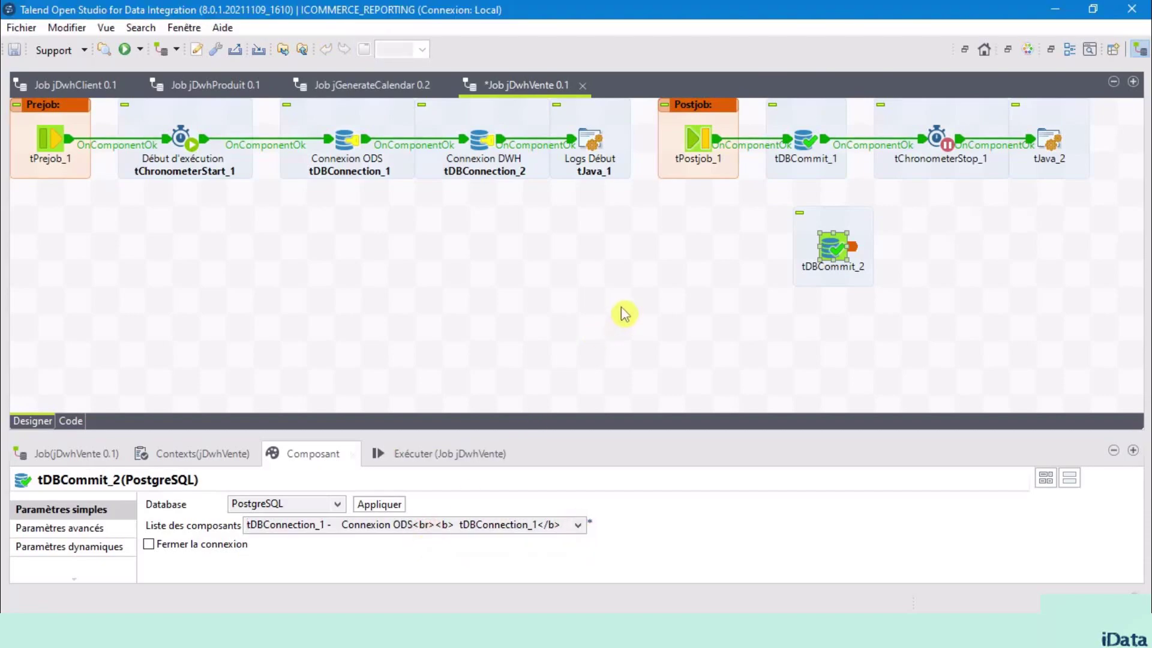
left_click(671, 292)
left_click(783, 306)
Step: Set the label format of tDBCommit_2 to "Commit ODS<br><b>__UNIQUE_NAME__</b>"
left_click(834, 252)
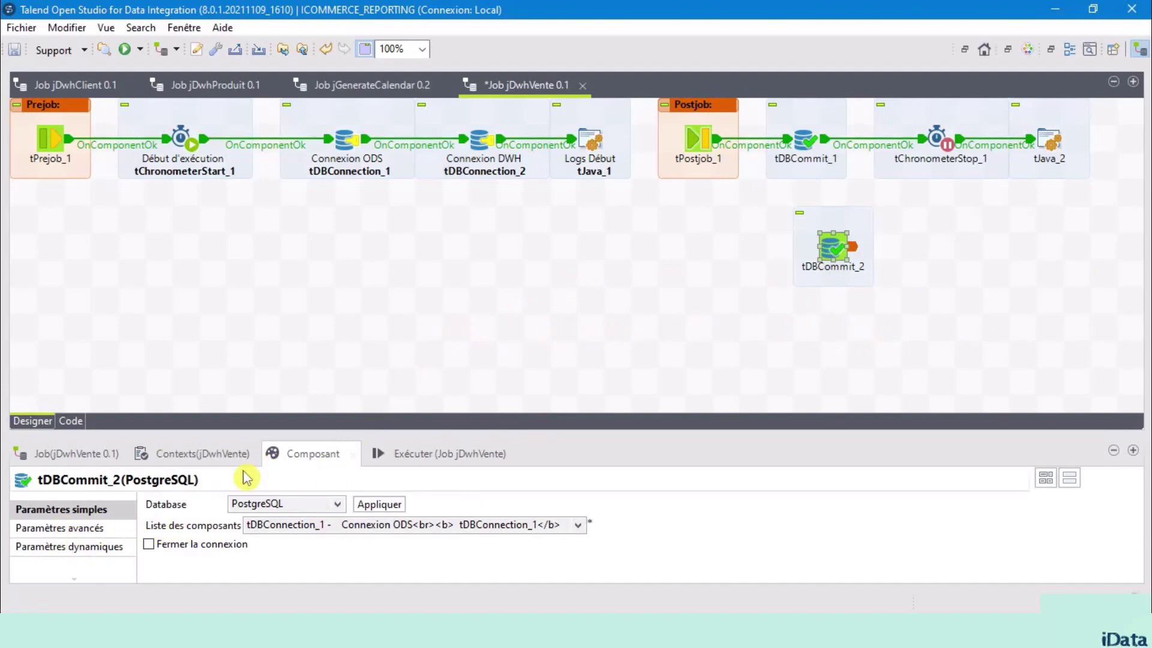
left_click(297, 454)
left_click_drag(482, 432, 516, 362)
left_click(68, 500)
left_click(360, 432)
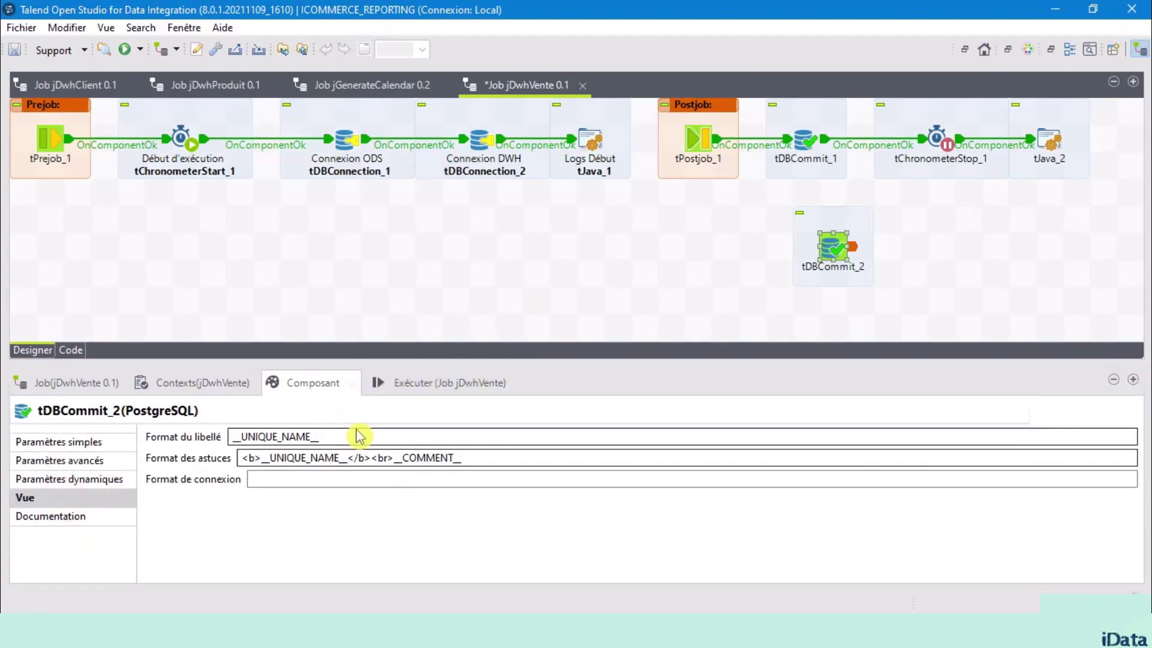
left_click_drag(354, 434, 240, 427)
type("Commit ODS<br><b>__UNIQUE_NAME__</b>")
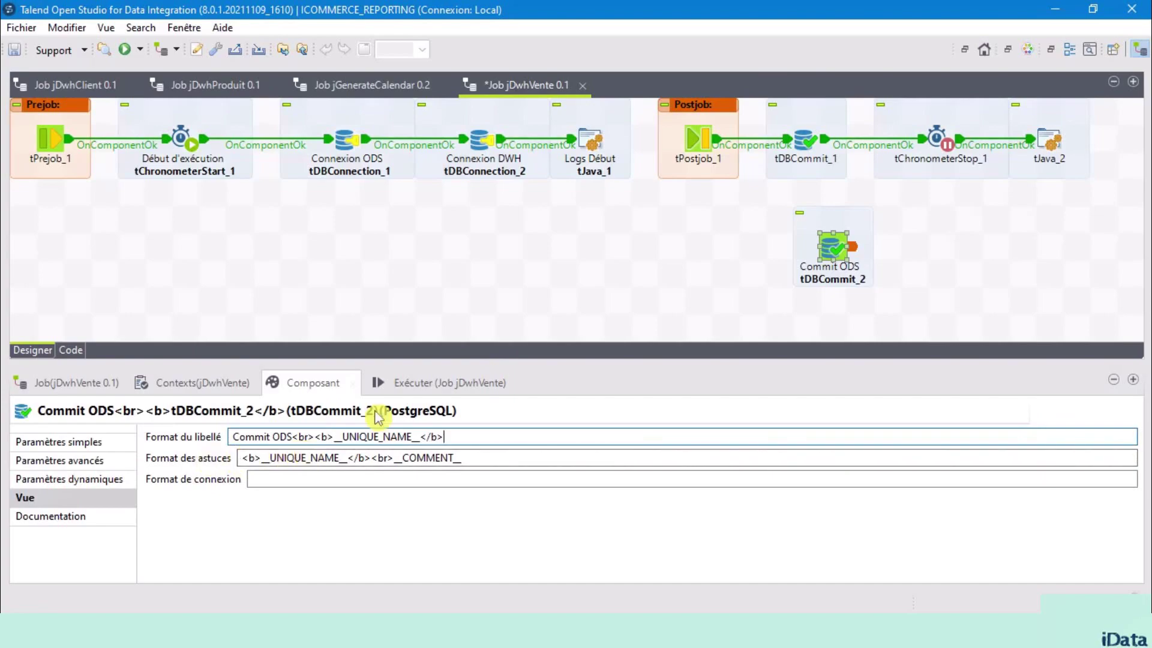
Step: Set the label format of tDBCommit_1 to "Commit DWH<br><b>__UNIQUE_NAME__</b>"
left_click(810, 146)
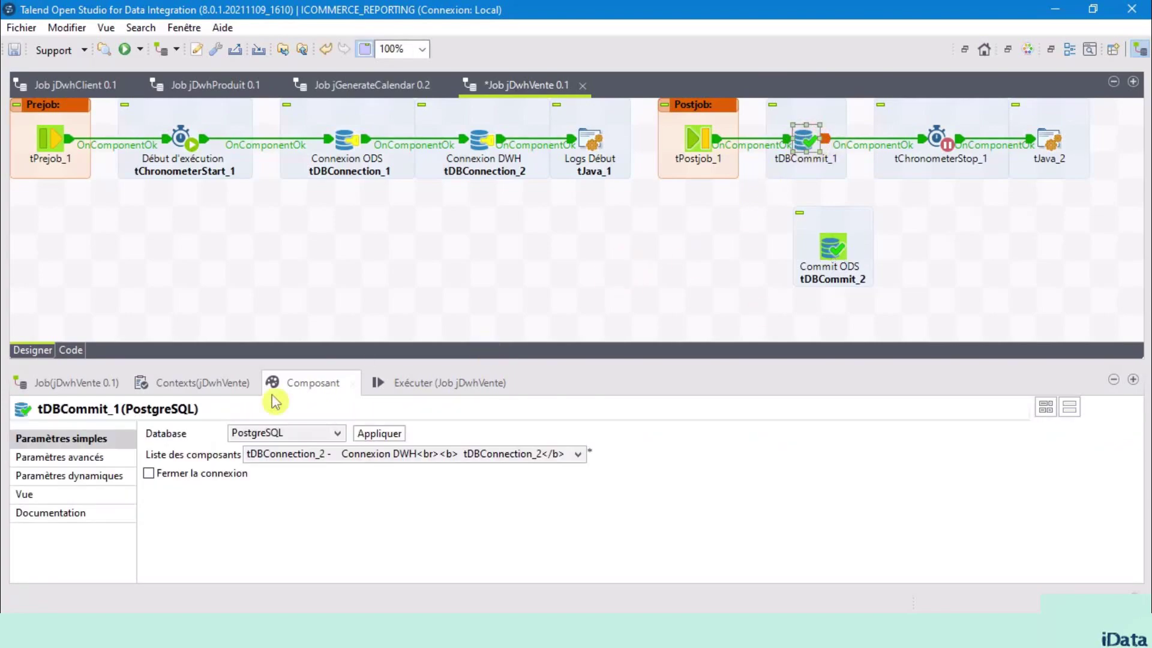
left_click(82, 494)
double_click(343, 436)
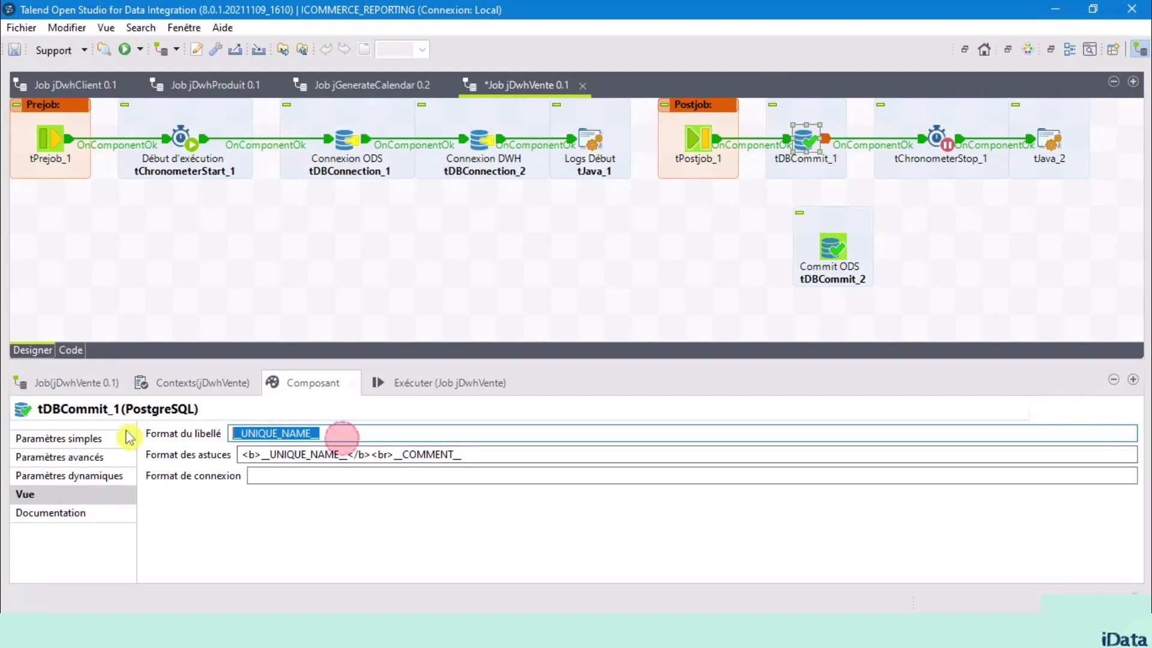
type("Commit ODS<br><b>__UNIQUE_NAME__</b>")
left_click(275, 436)
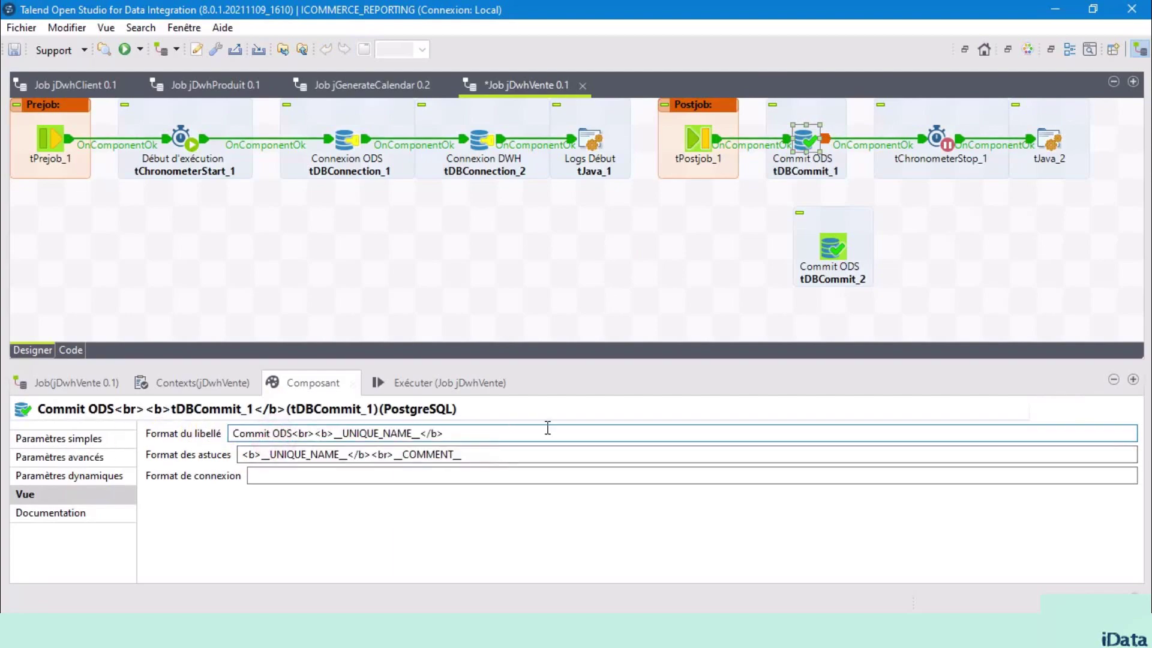
key("Delete")
key("Delete")
key("Delete")
type("DWH")
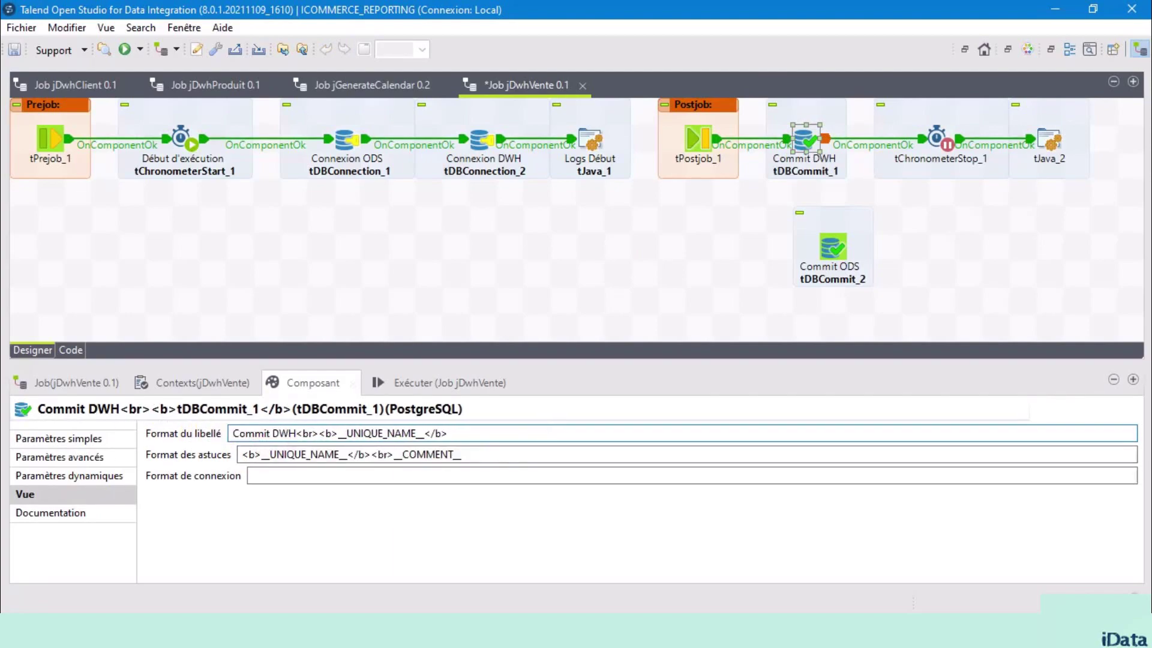
Step: Place Commit ODS between tPostjob_1 and Commit DWH, and redirect the tPostjob_1 OnComponentOk link to Commit ODS
left_click_drag(833, 243, 777, 189)
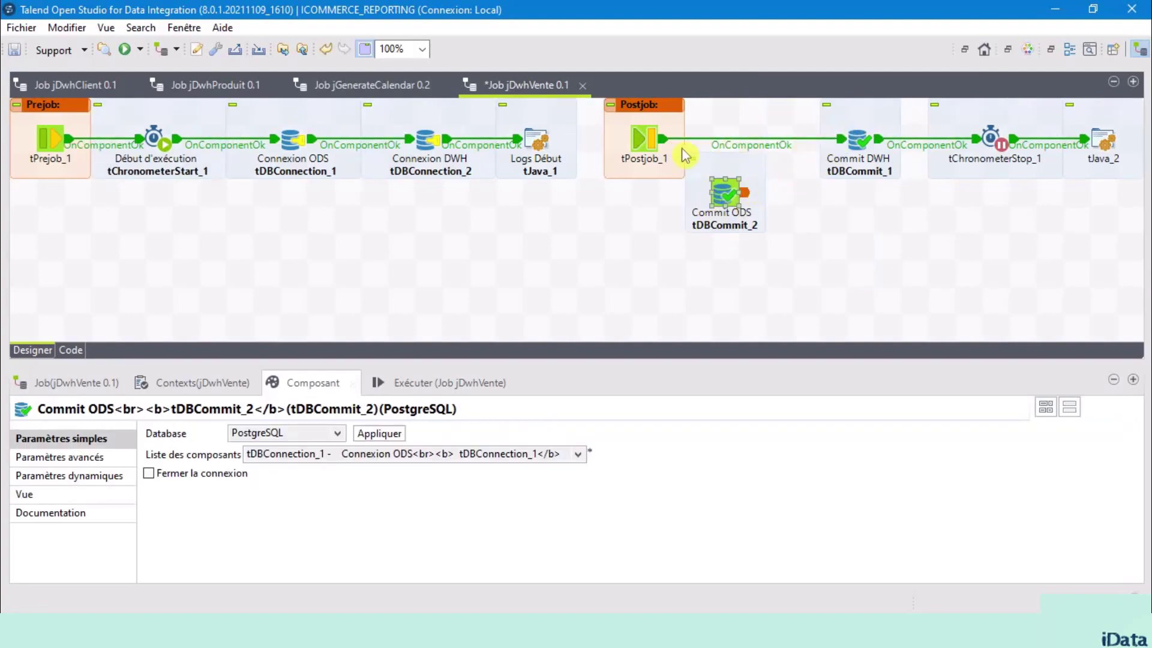
left_click(845, 141)
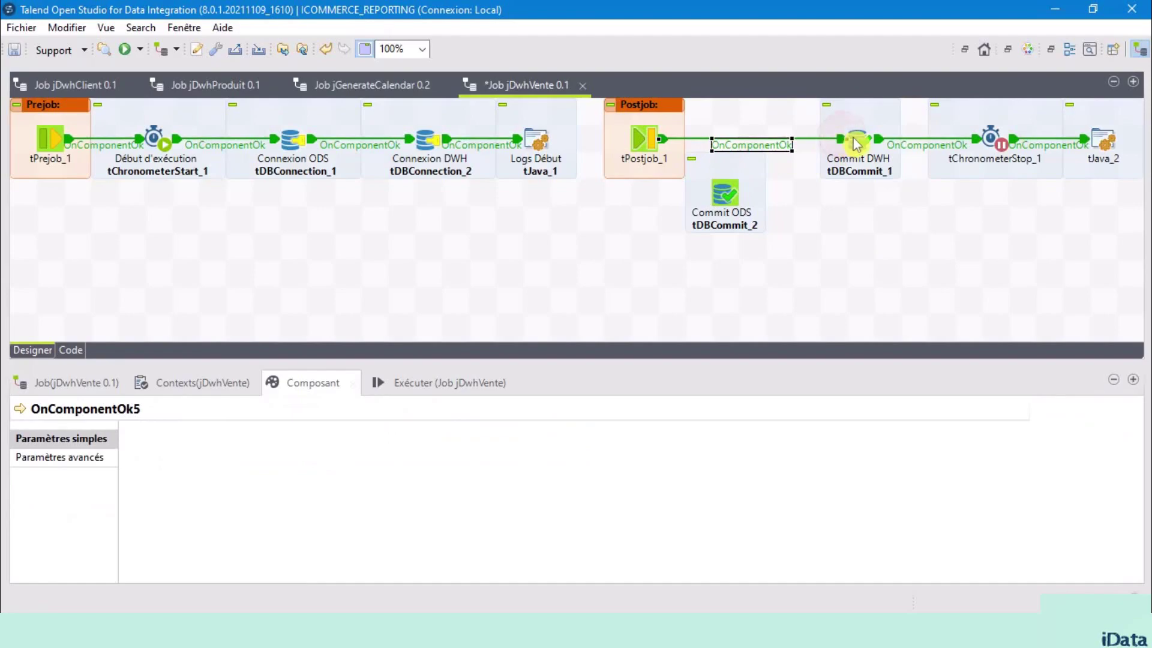
left_click_drag(845, 140, 729, 140)
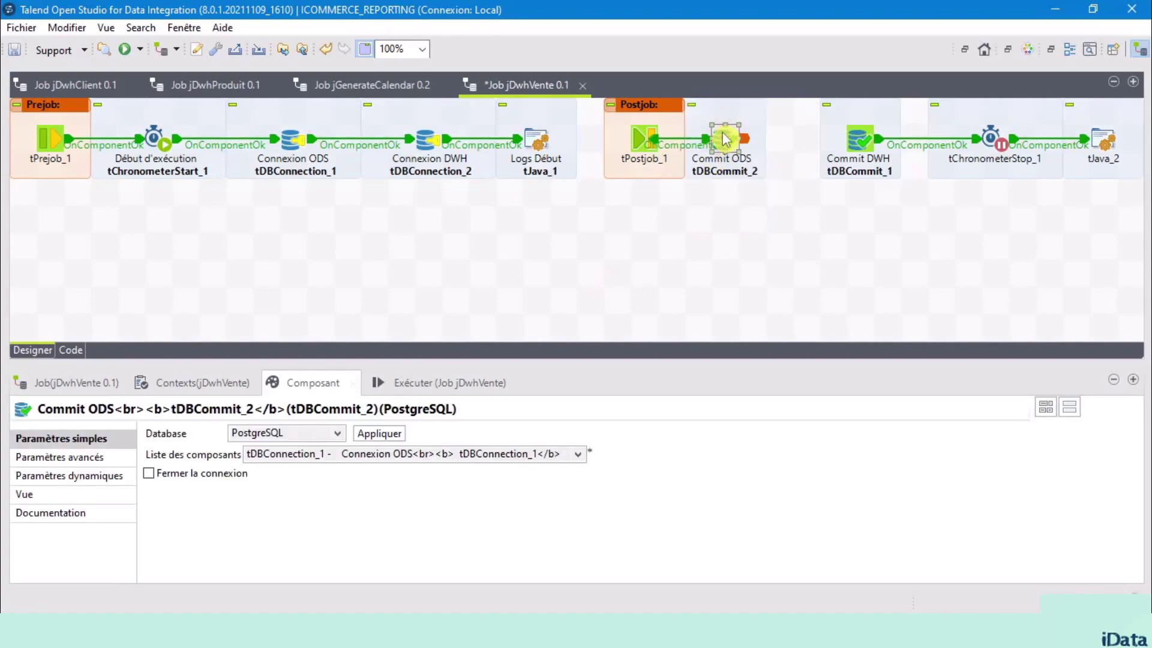
Step: Link Commit ODS to Commit DWH with an On Component Ok trigger and shift Commit ODS slightly towards Commit DWH
right_click(724, 135)
mouse_move(778, 164)
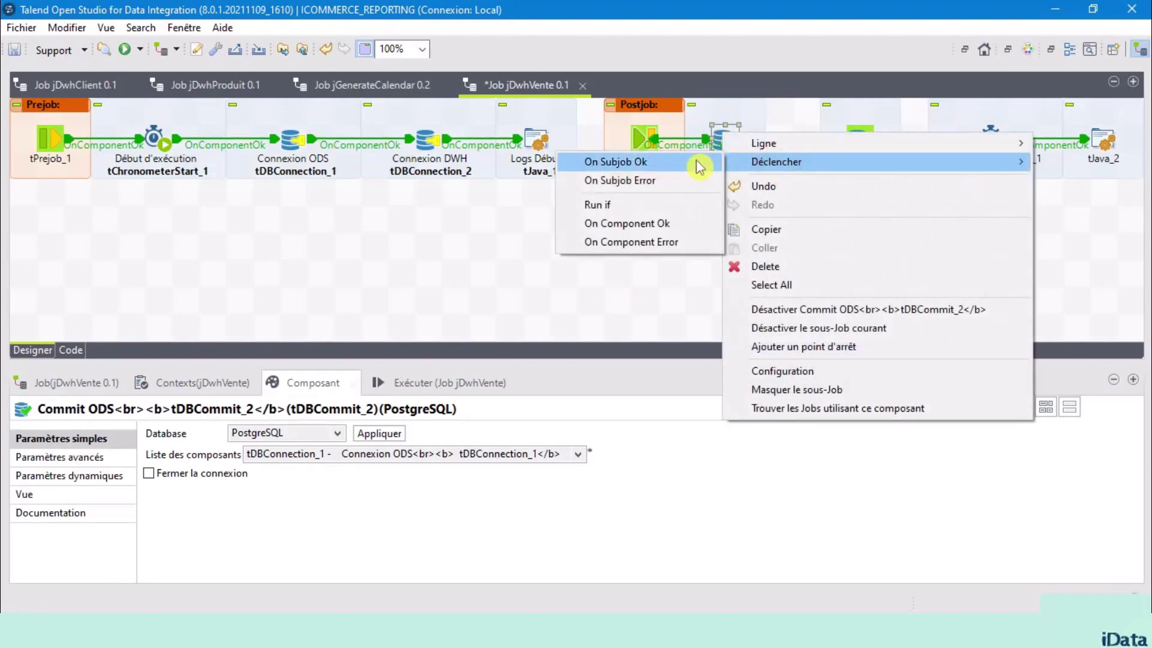
left_click(652, 230)
left_click(857, 141)
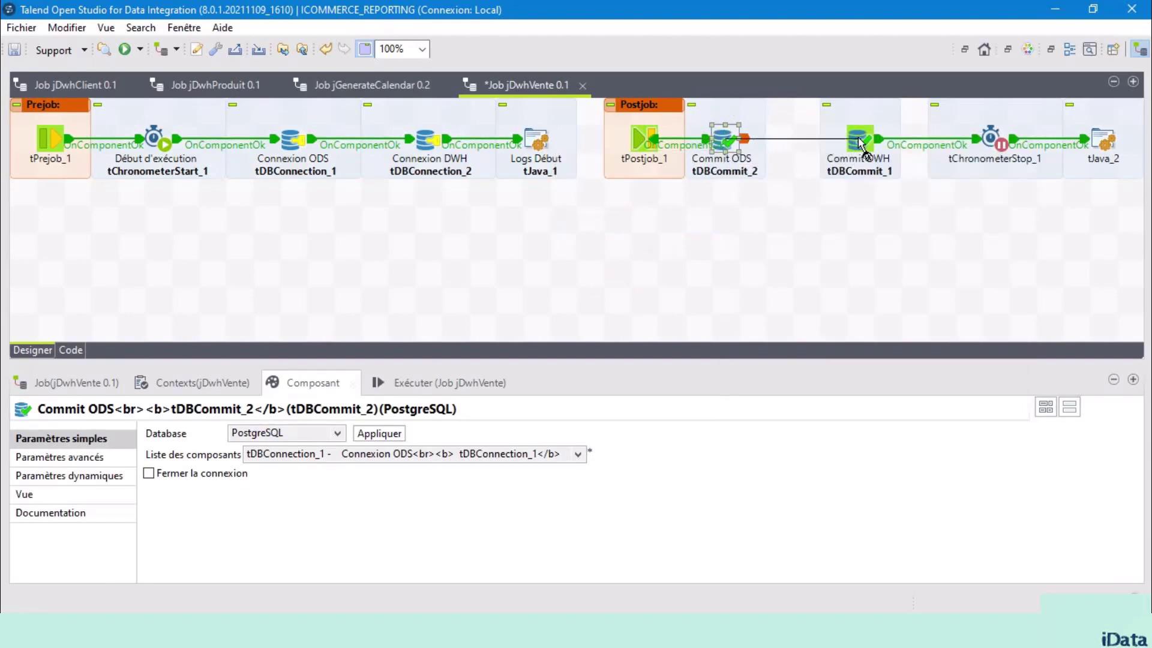
left_click(741, 219)
left_click_drag(727, 137, 754, 136)
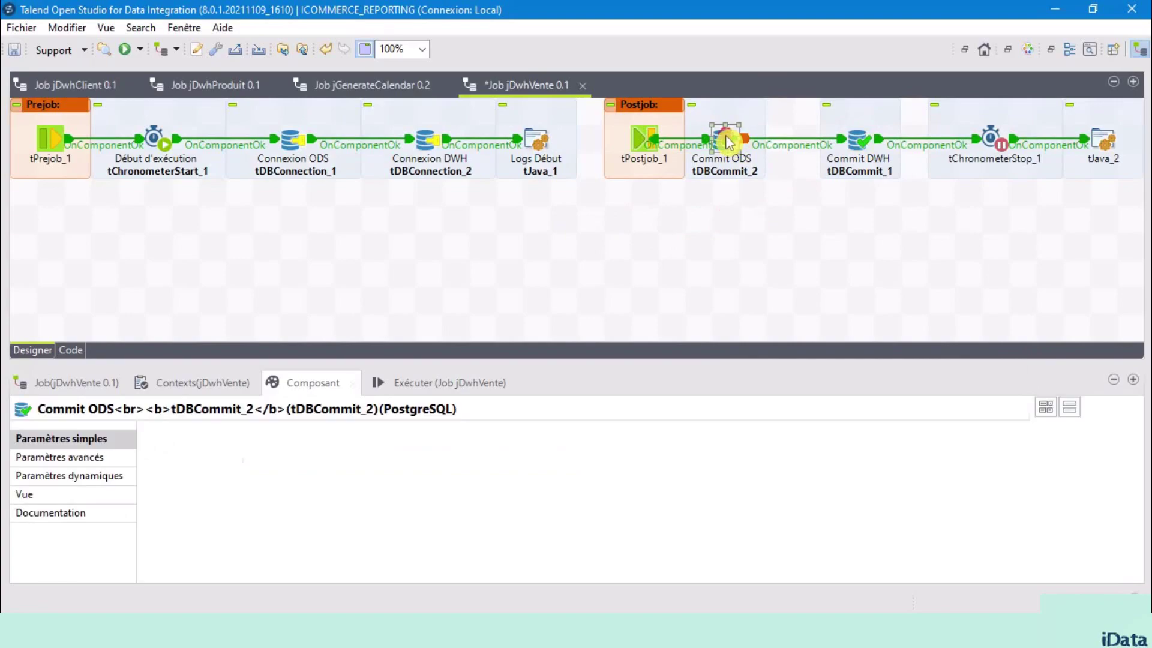
left_click(589, 324)
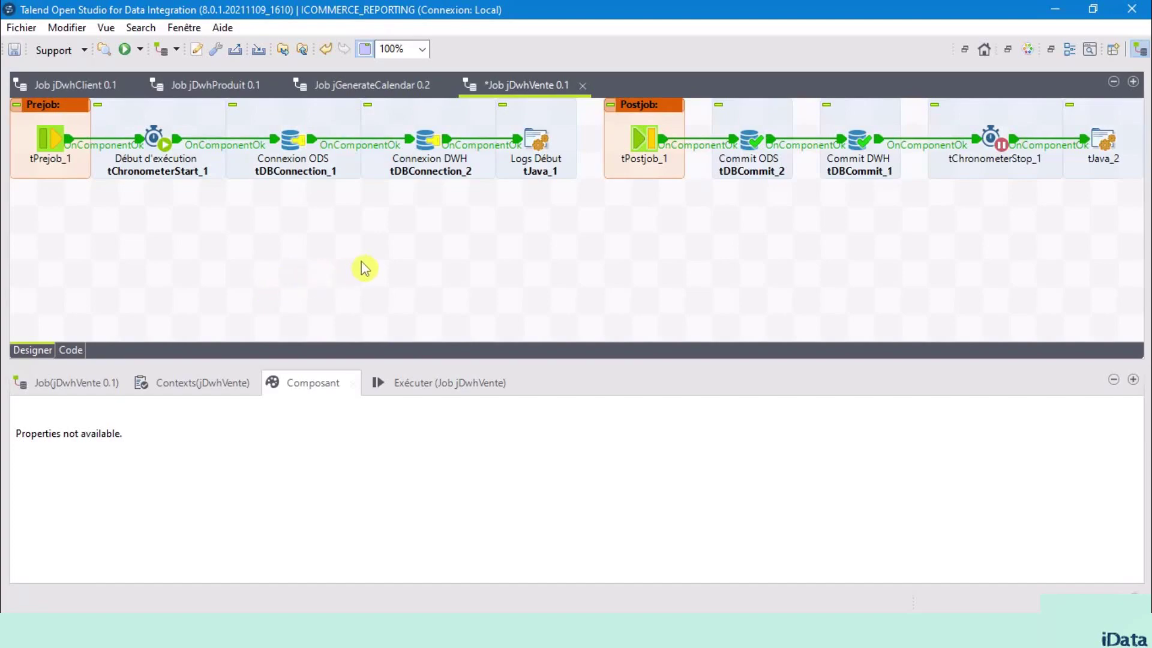
Step: Add the ODS_VENTE table from the VENTE_ODS metadata to the job as a tDBInput(PostgreSQL) component below the Prejob chain
left_click(966, 56)
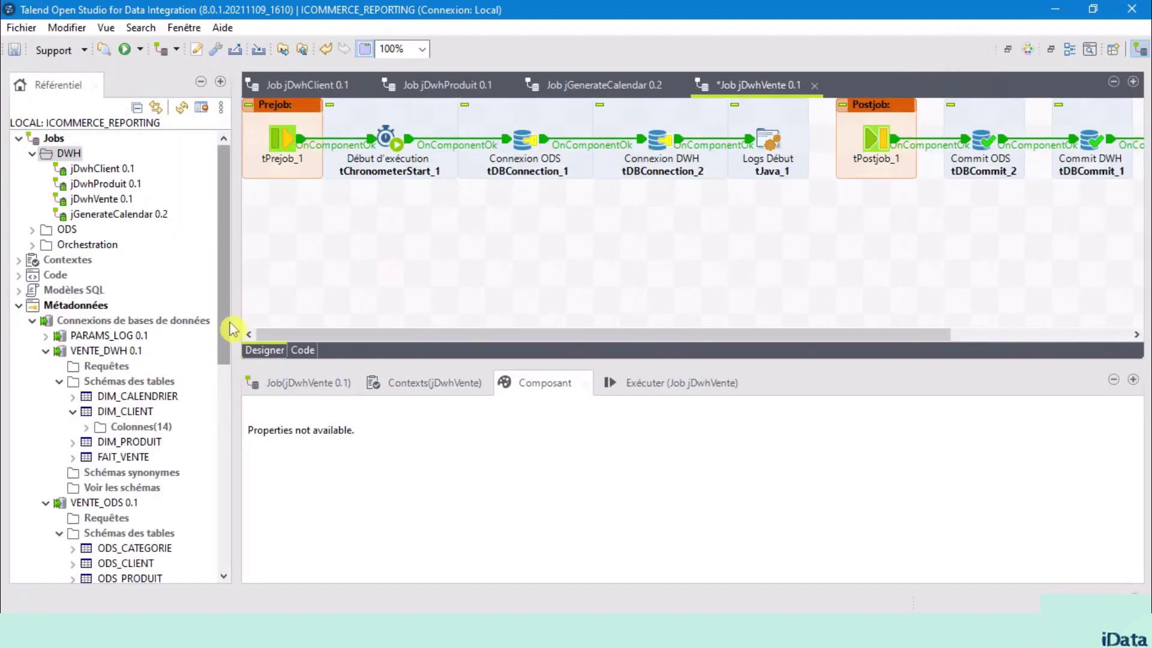
left_click_drag(228, 334, 237, 403)
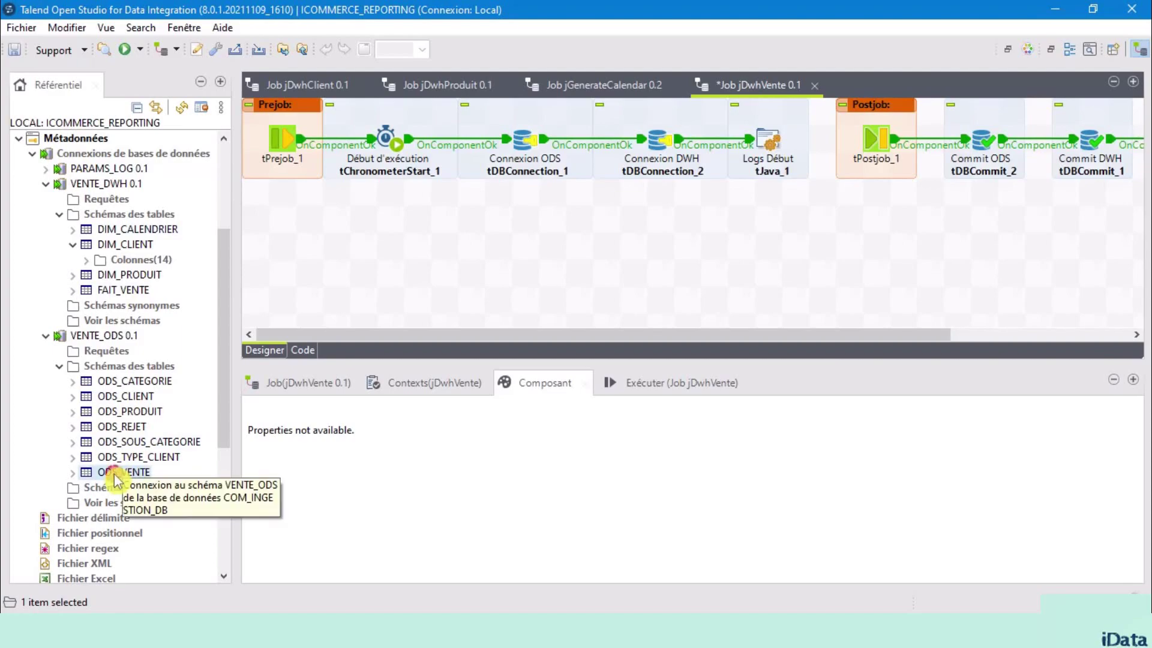
left_click_drag(115, 474, 305, 304)
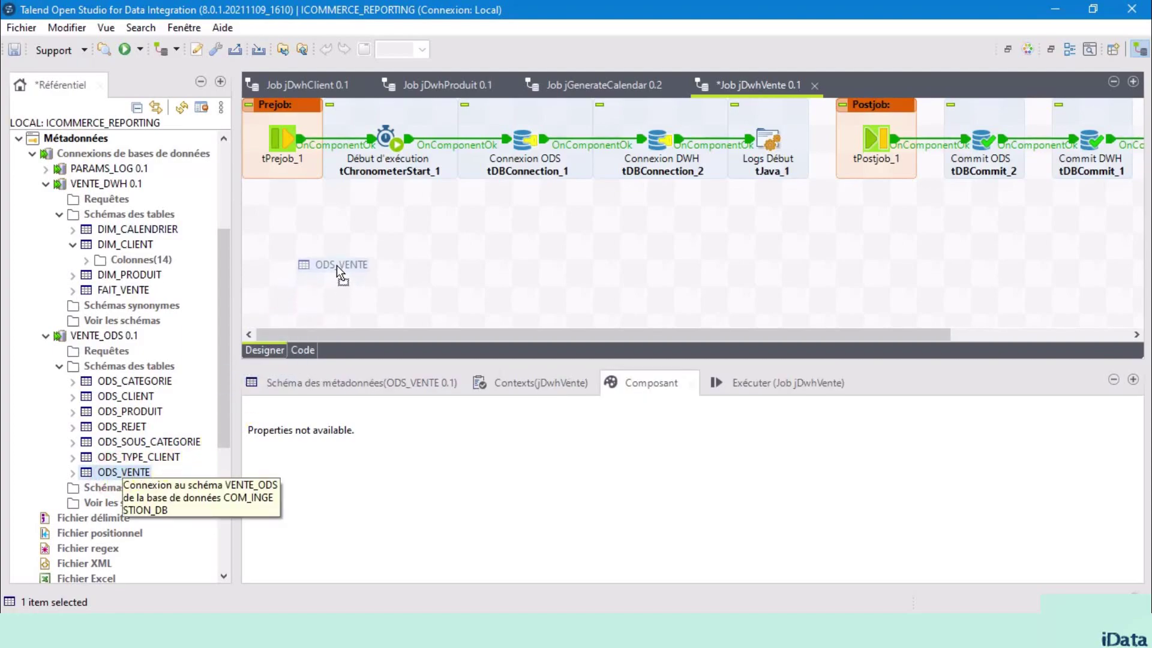
left_click_drag(337, 265, 336, 265)
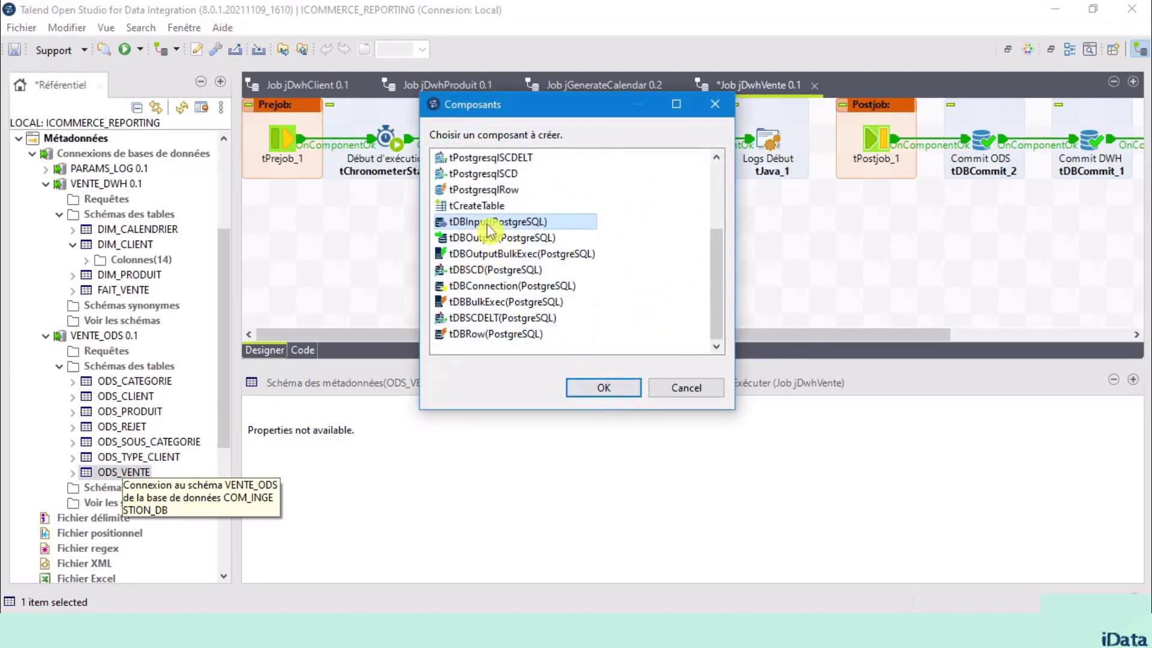
left_click(604, 388)
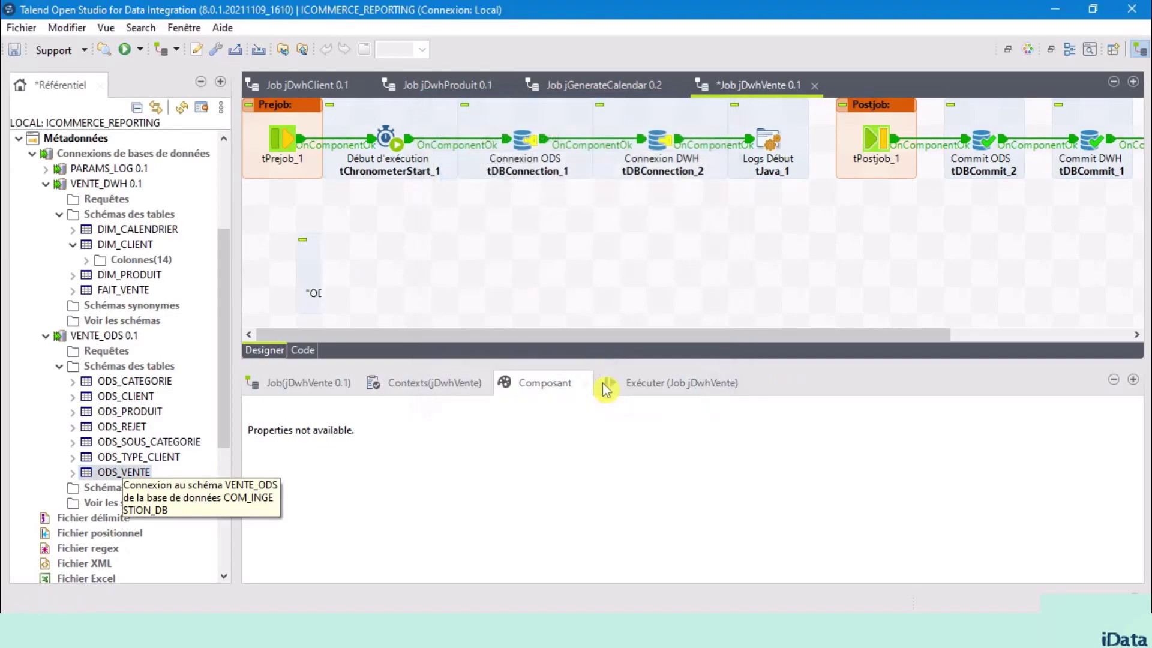
left_click(201, 88)
Step: Set the ODS_VENTE input to use the existing connection tDBConnection_1 (Connexion ODS)
left_click(103, 281)
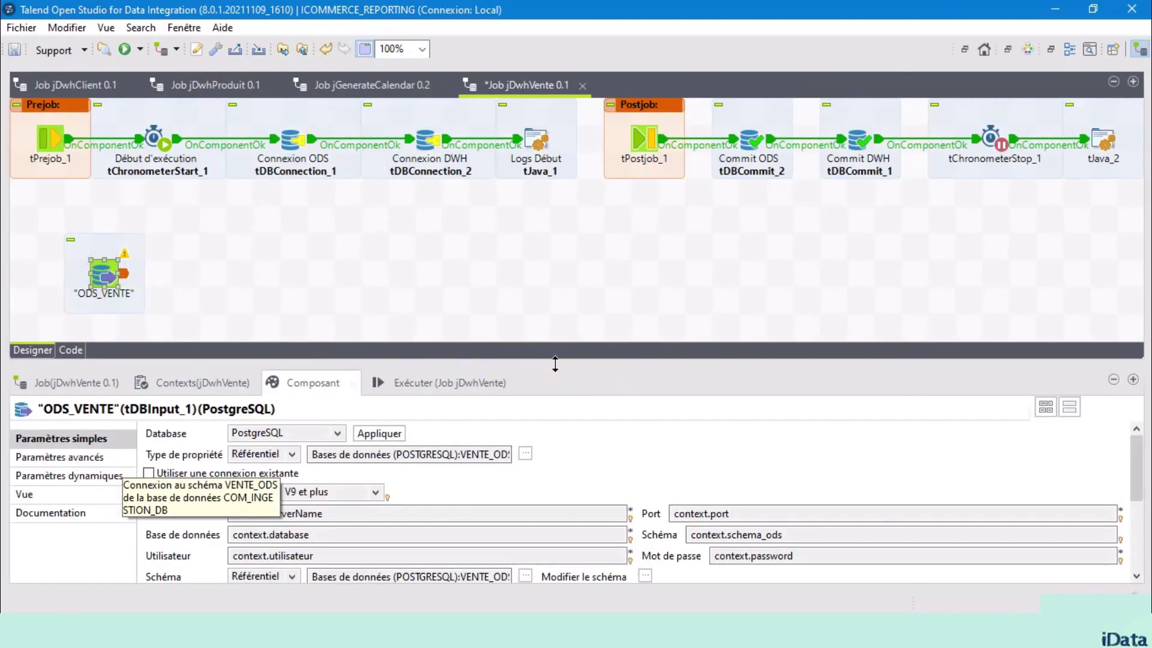
left_click_drag(554, 364, 552, 207)
left_click(198, 318)
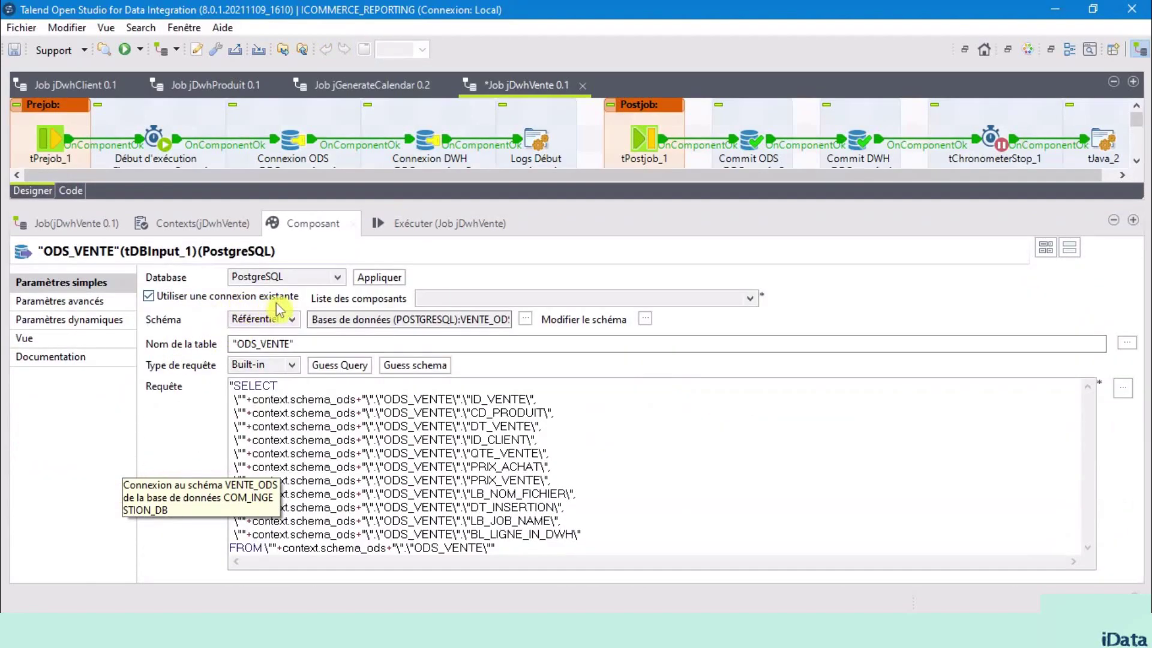
left_click(754, 300)
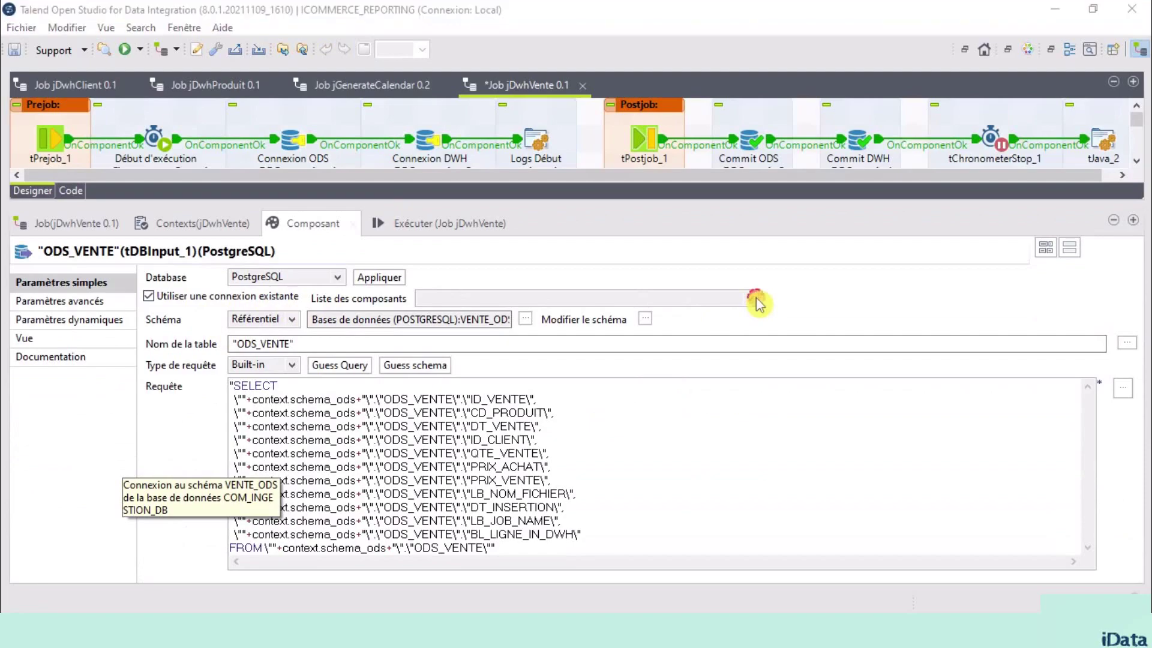
left_click(656, 307)
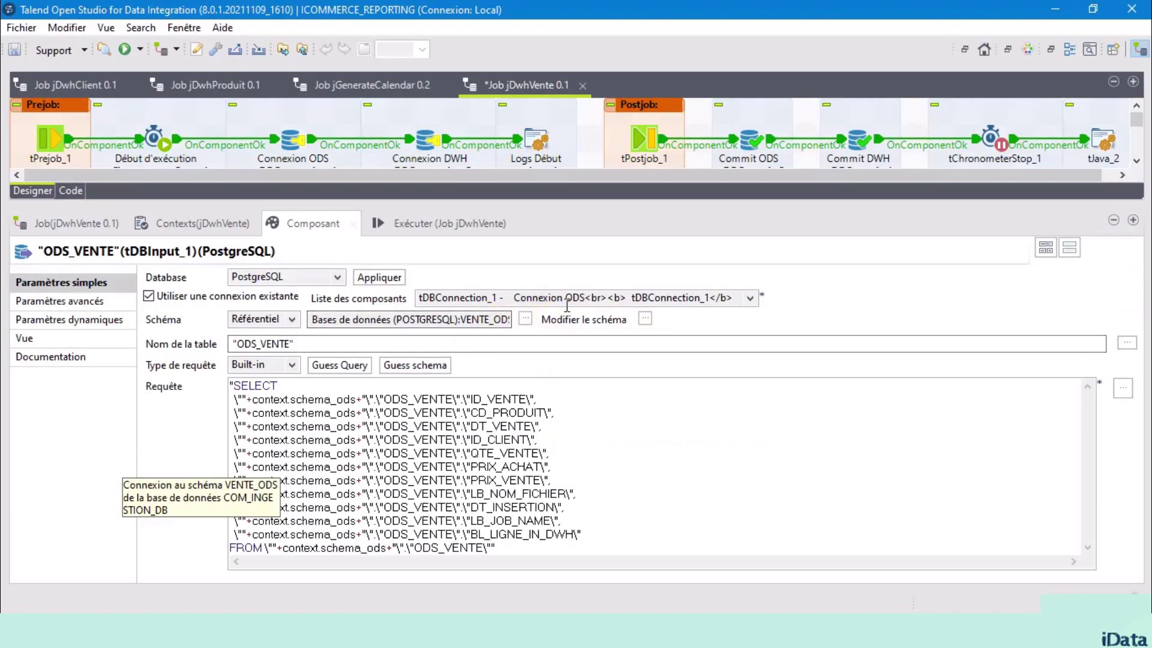
Step: Append the filter WHERE \"BL_LIGNE_IN_DWH\" = False; on a new line at the end of the ODS_VENTE query
left_click(489, 548)
key("Return")
key("Return")
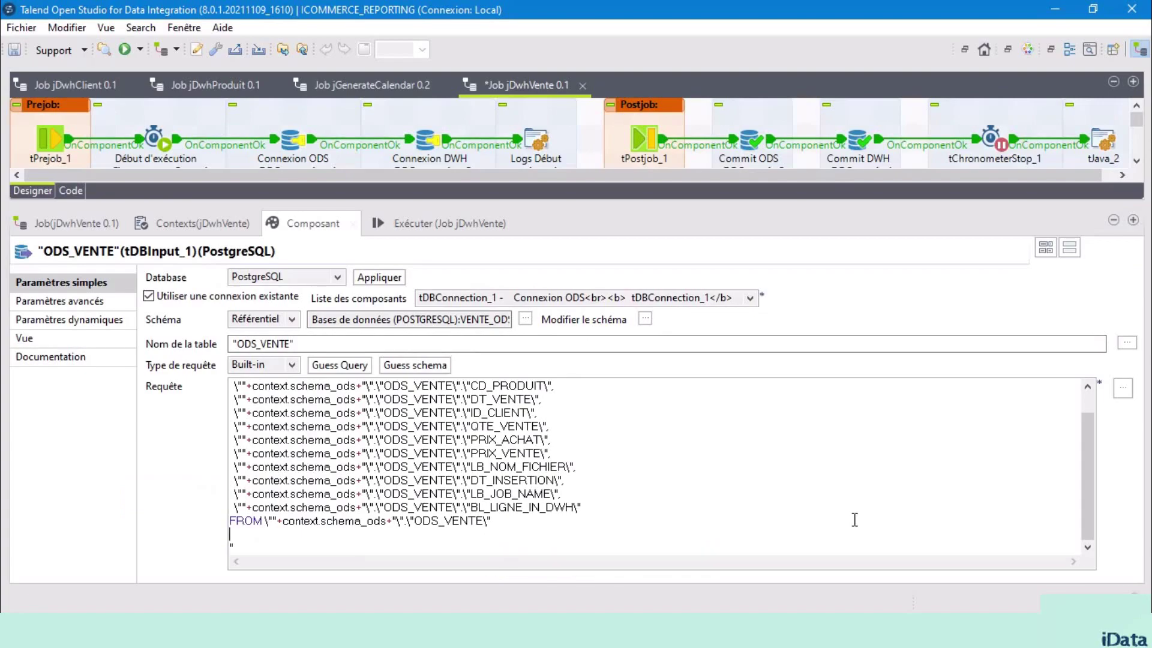
type("WHERE \\\"BL_LIGNE_IN_DWH\\\" = False;")
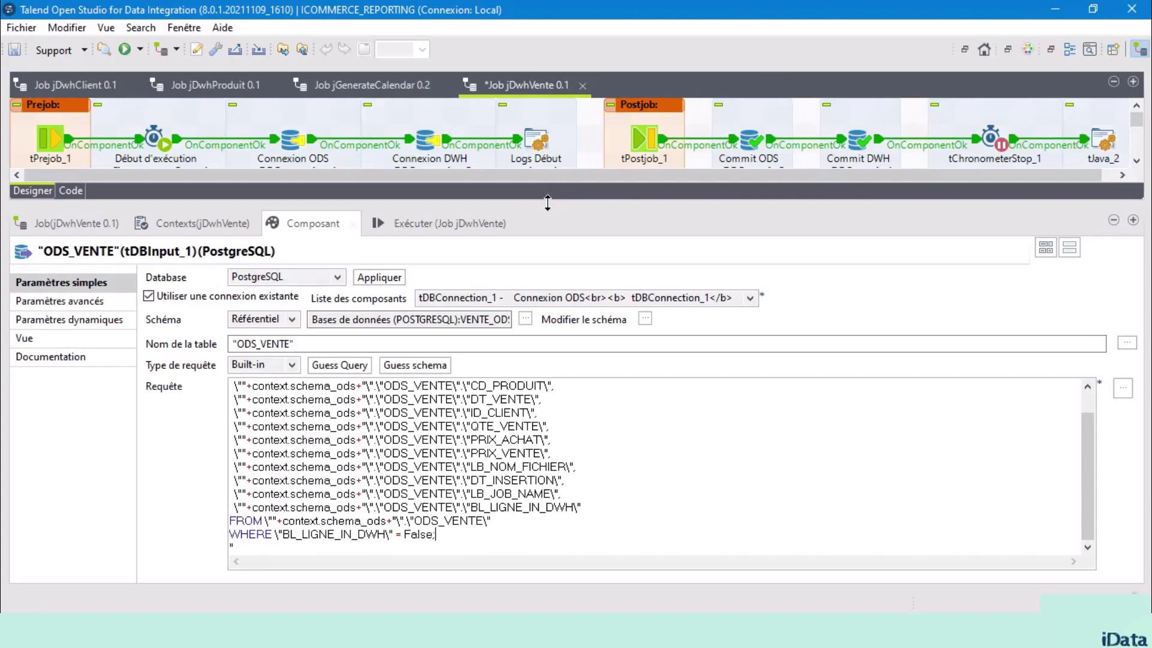
Step: Add DIM_CALENDRIER, DIM_CLIENT and DIM_PRODUIT from the VENTE_DWH metadata as tDBInput(PostgreSQL) components, arranged in a row above ODS_VENTE
left_click(970, 48)
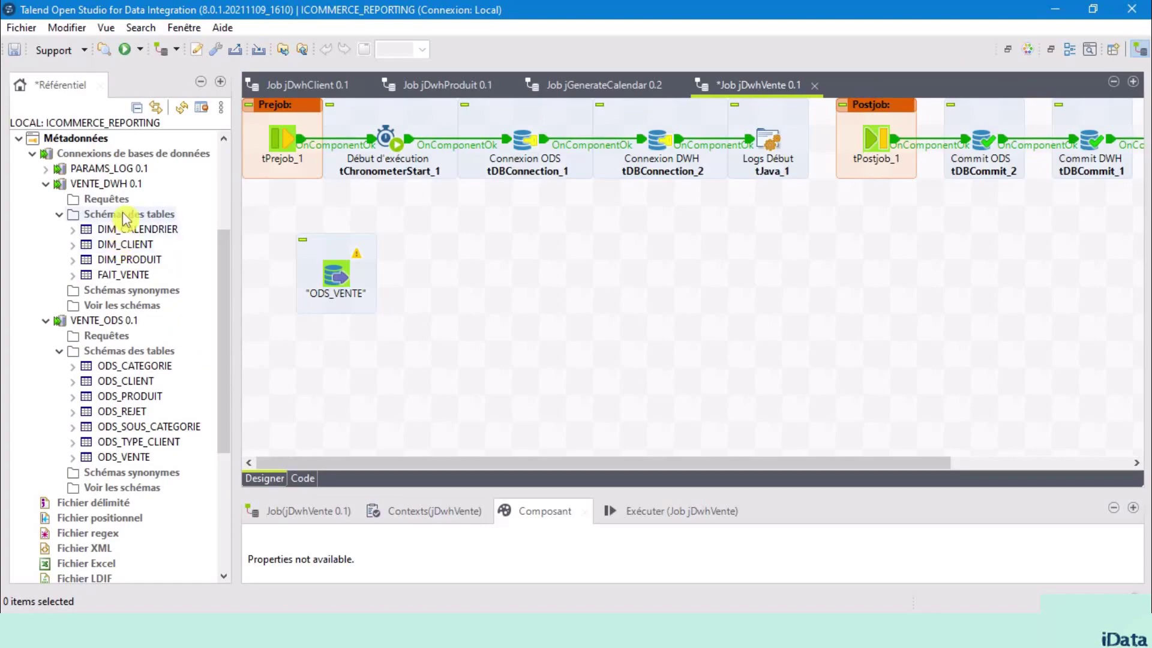
left_click(123, 230)
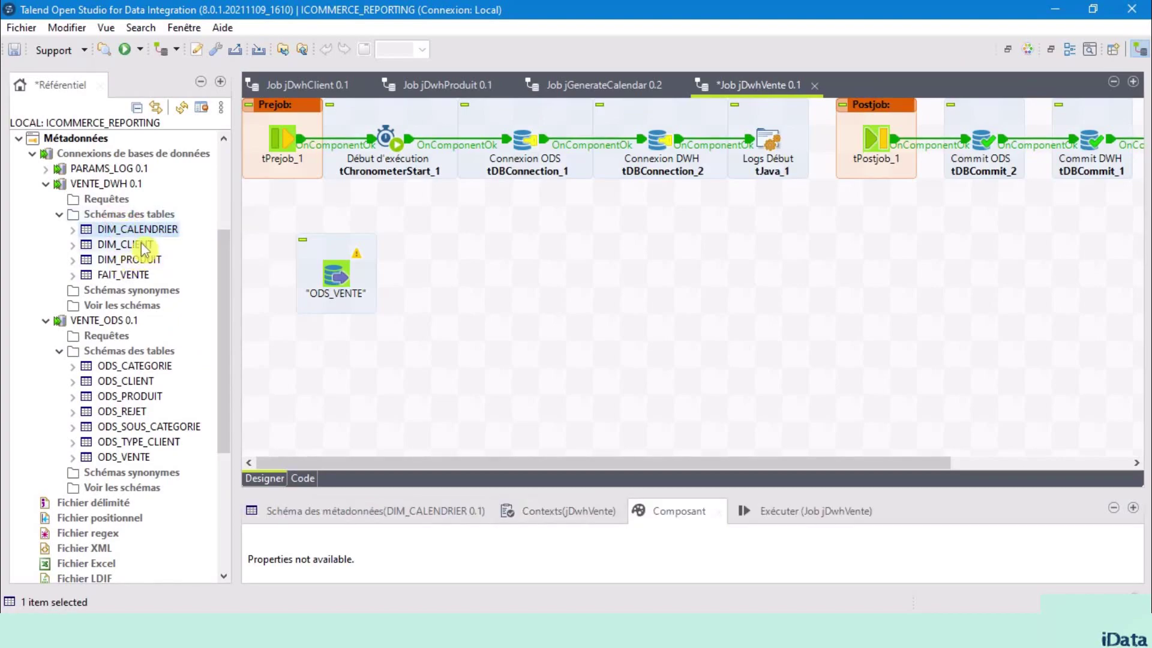
left_click(138, 246, "ctrl")
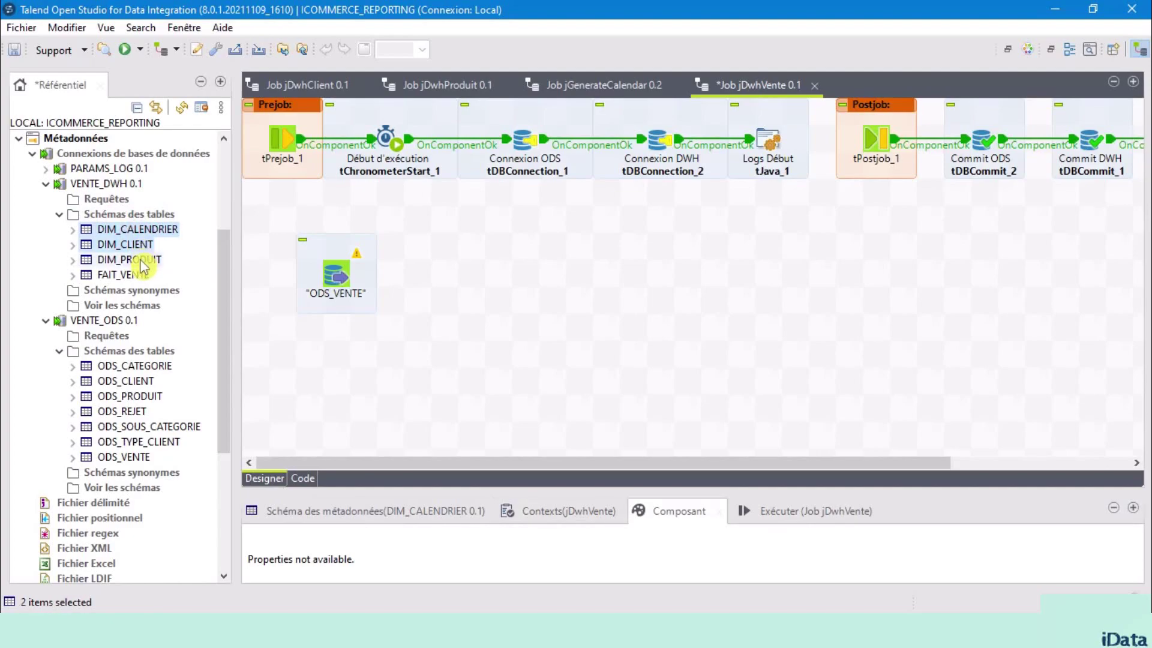
left_click(142, 262, "ctrl")
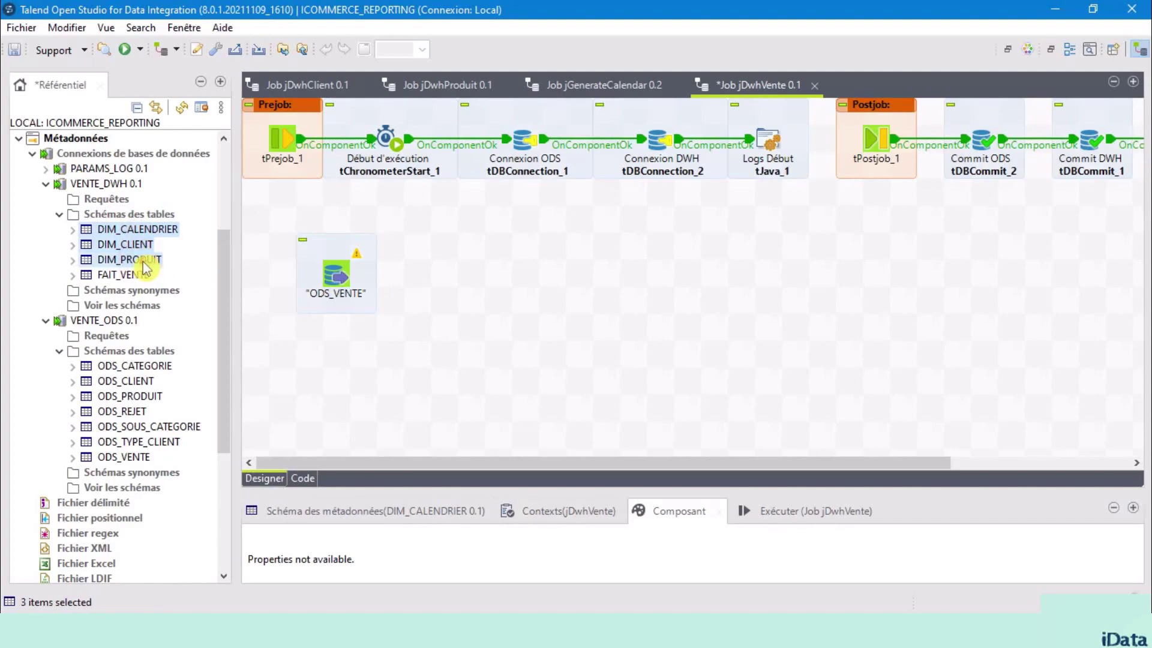
left_click_drag(144, 268, 564, 273)
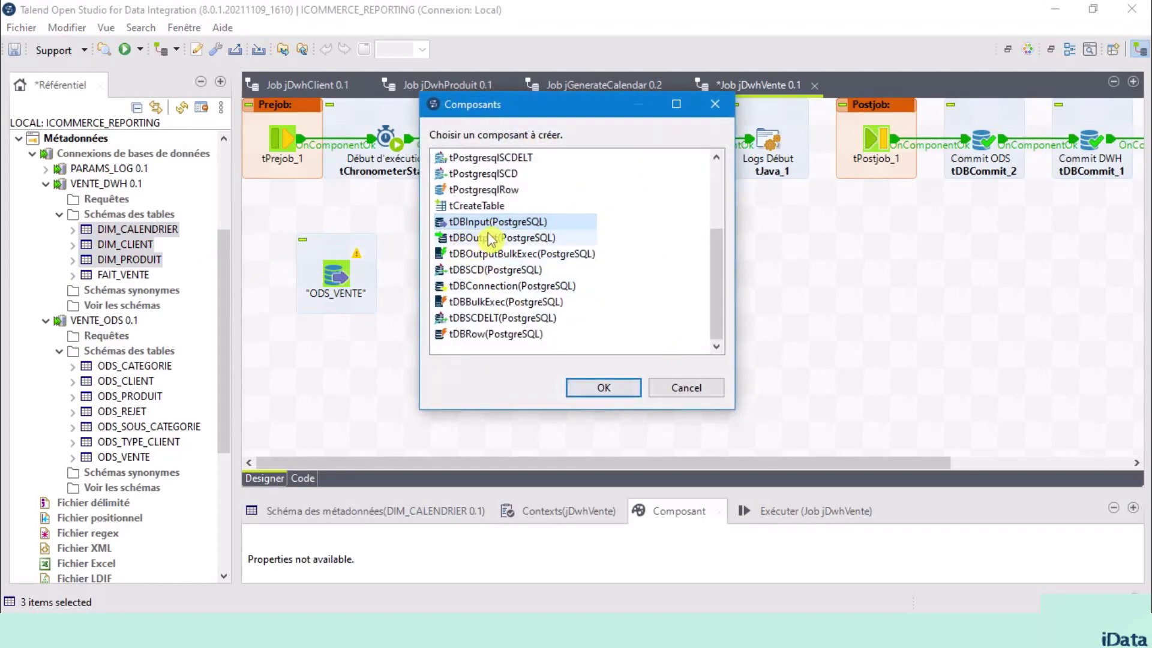
left_click(604, 387)
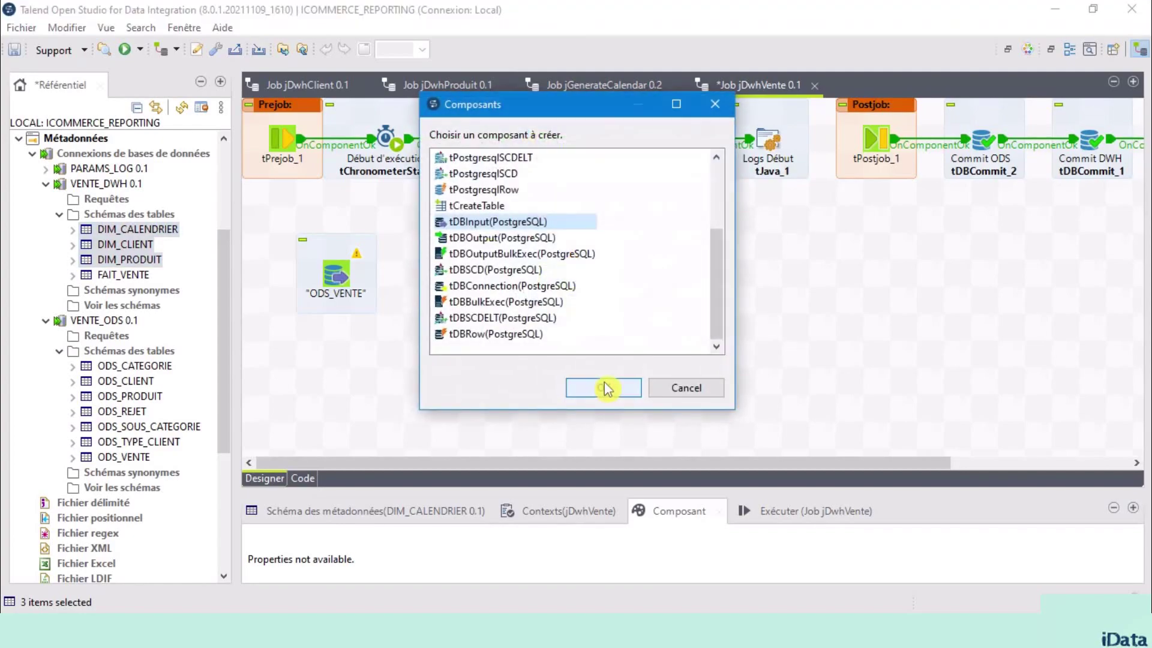
left_click(603, 387)
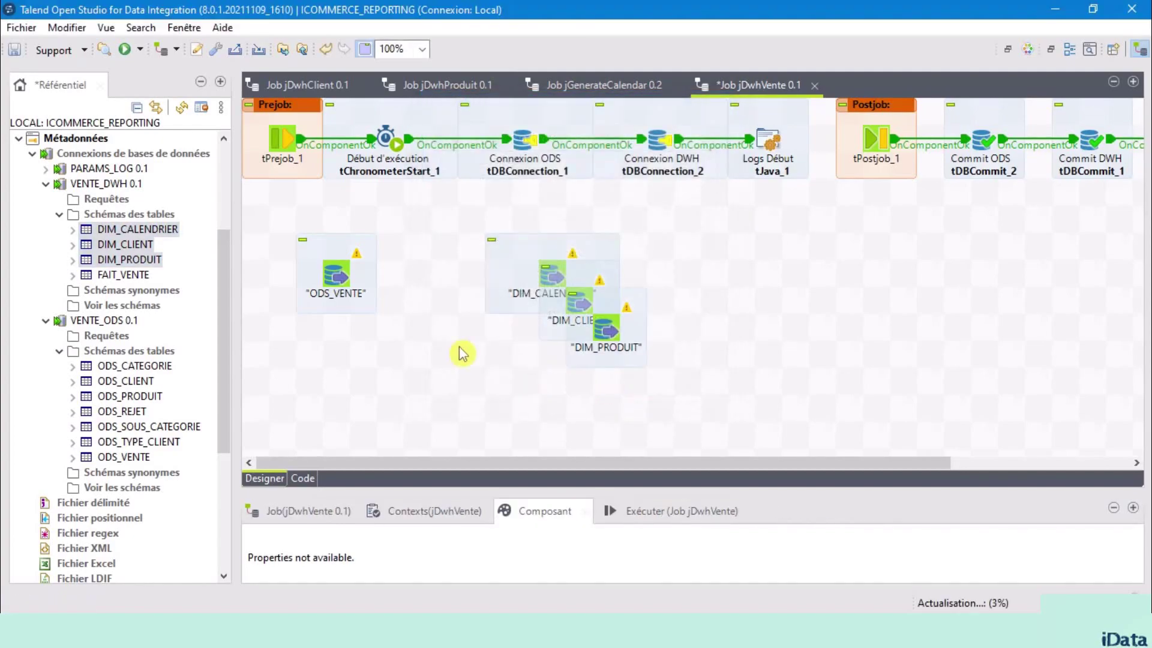
left_click(201, 82)
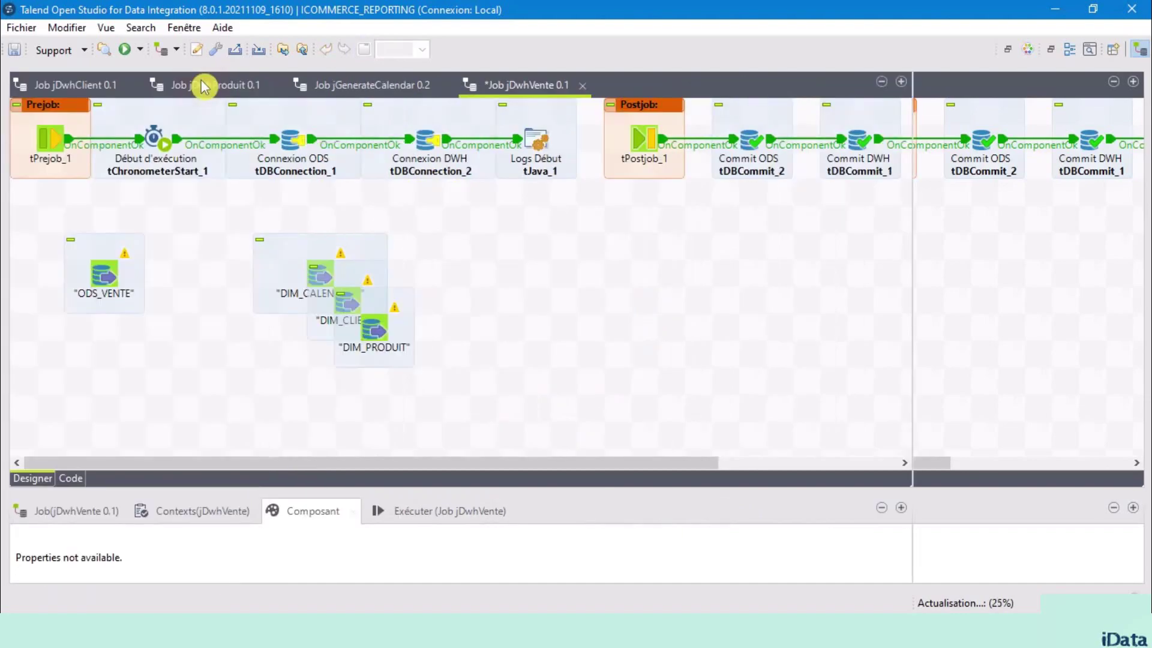
left_click_drag(375, 333, 186, 390)
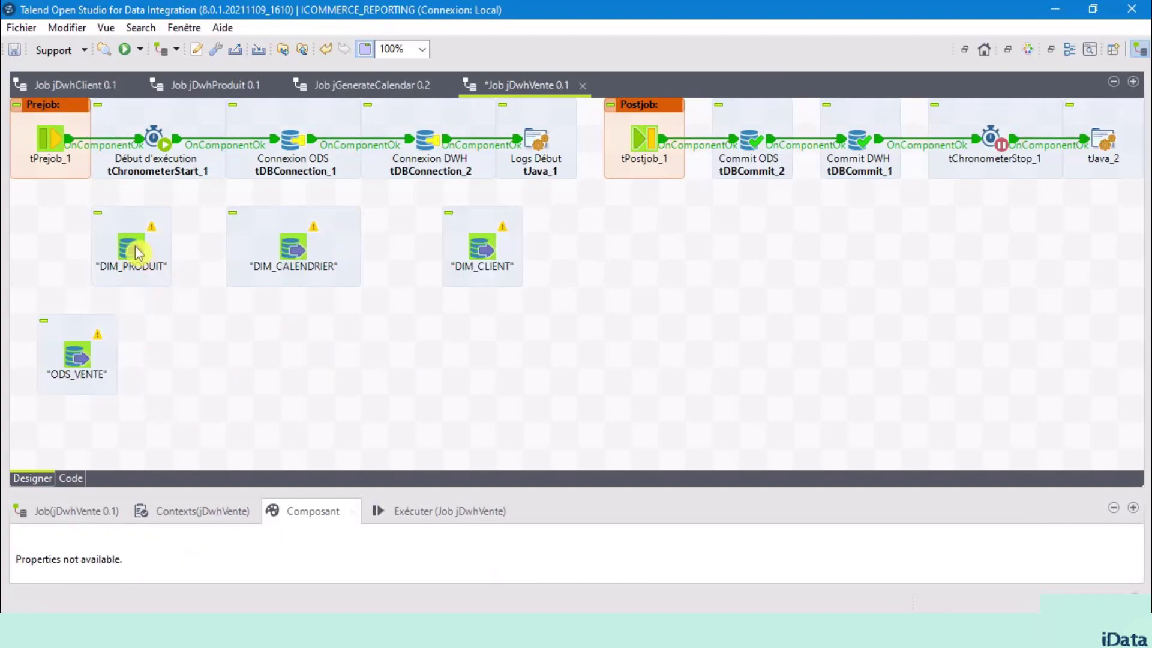
Step: Set the DIM_PRODUIT input to use the existing connection tDBConnection_2 (Connexion DWH)
left_click(133, 247)
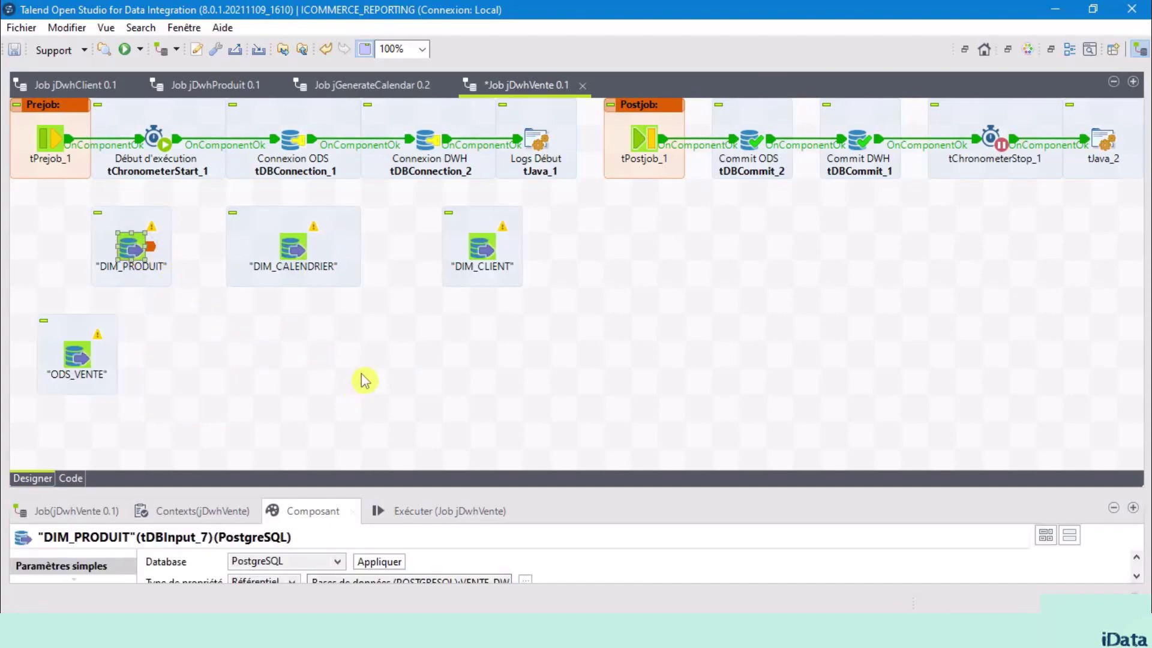
left_click_drag(553, 491, 567, 243)
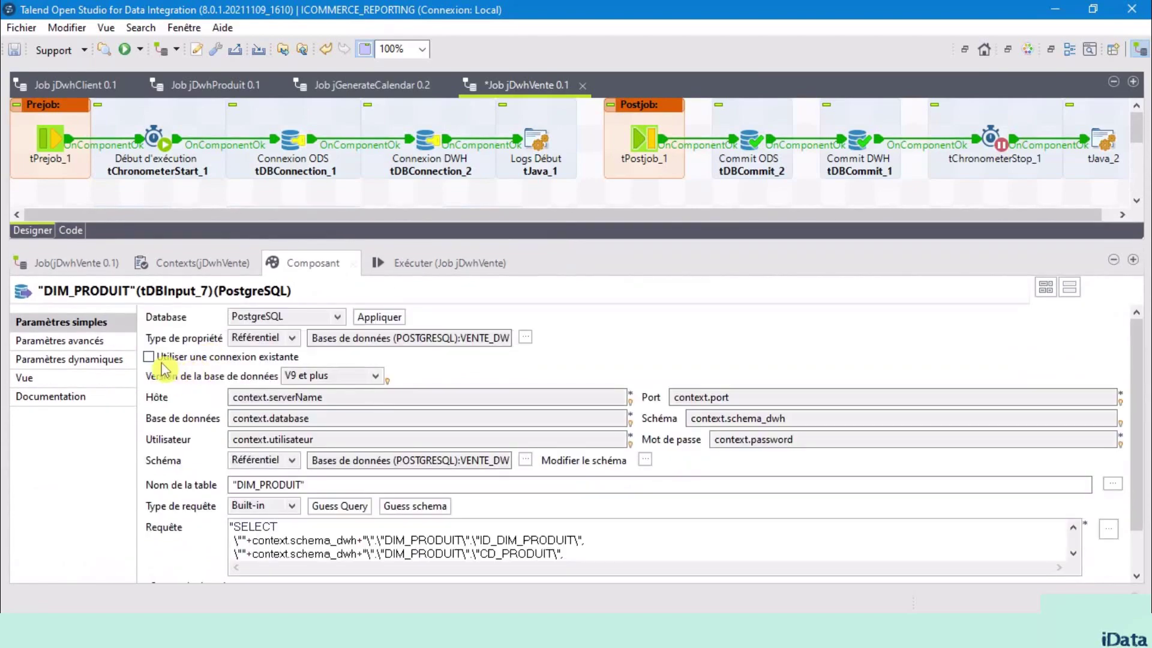
left_click(150, 357)
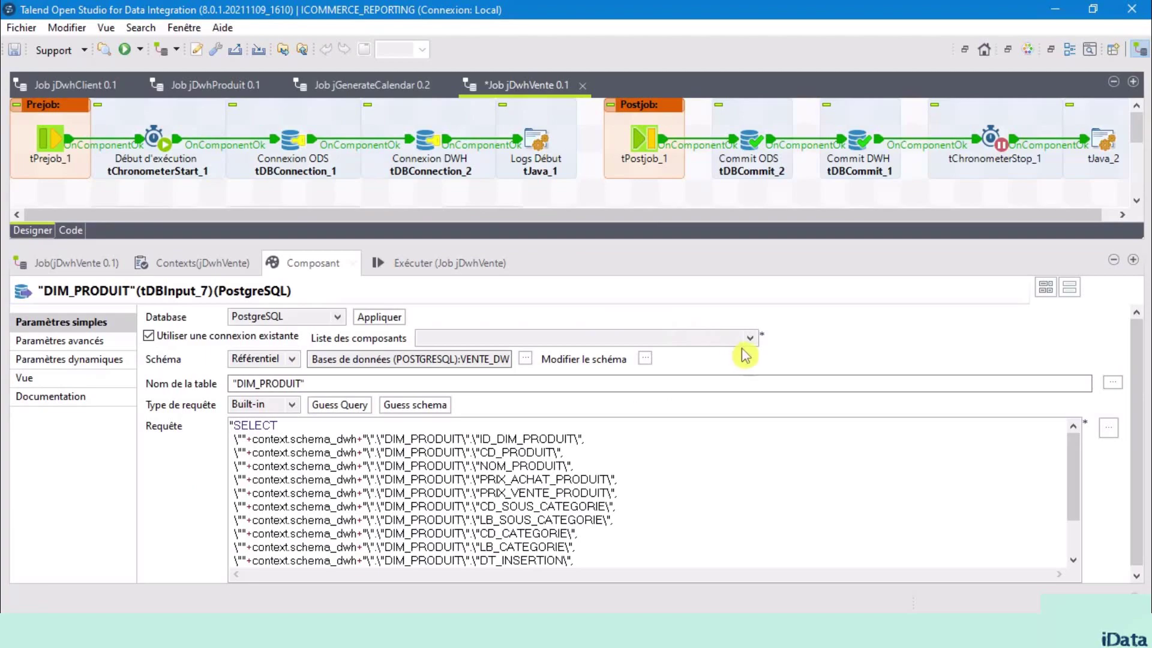
left_click(748, 341)
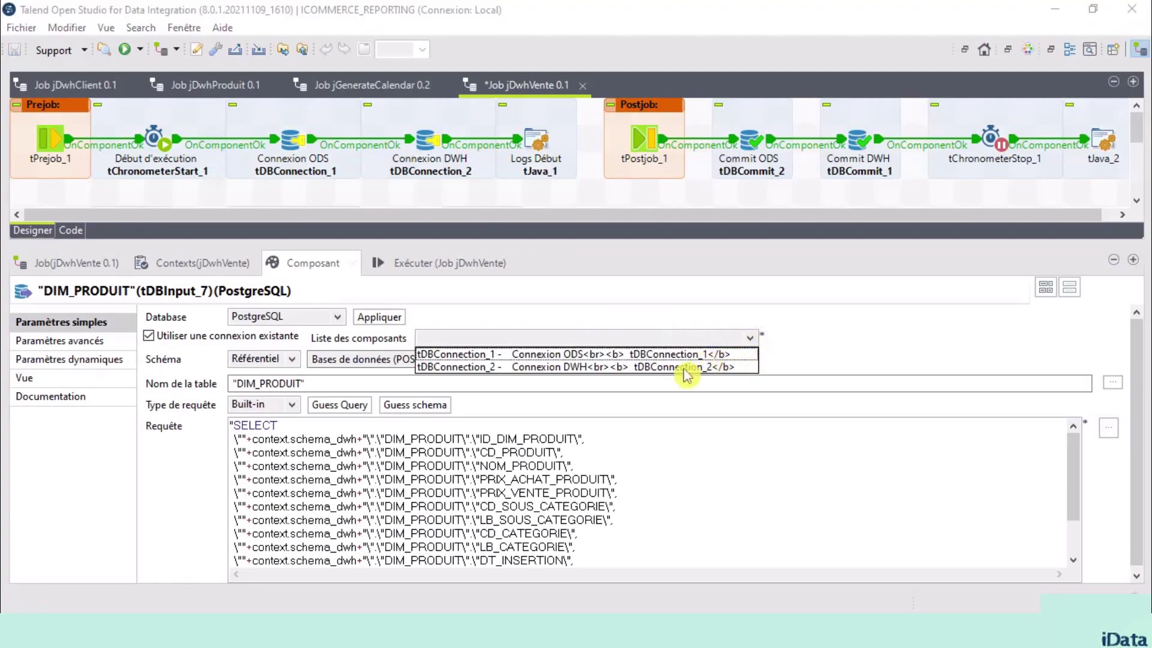
left_click(613, 367)
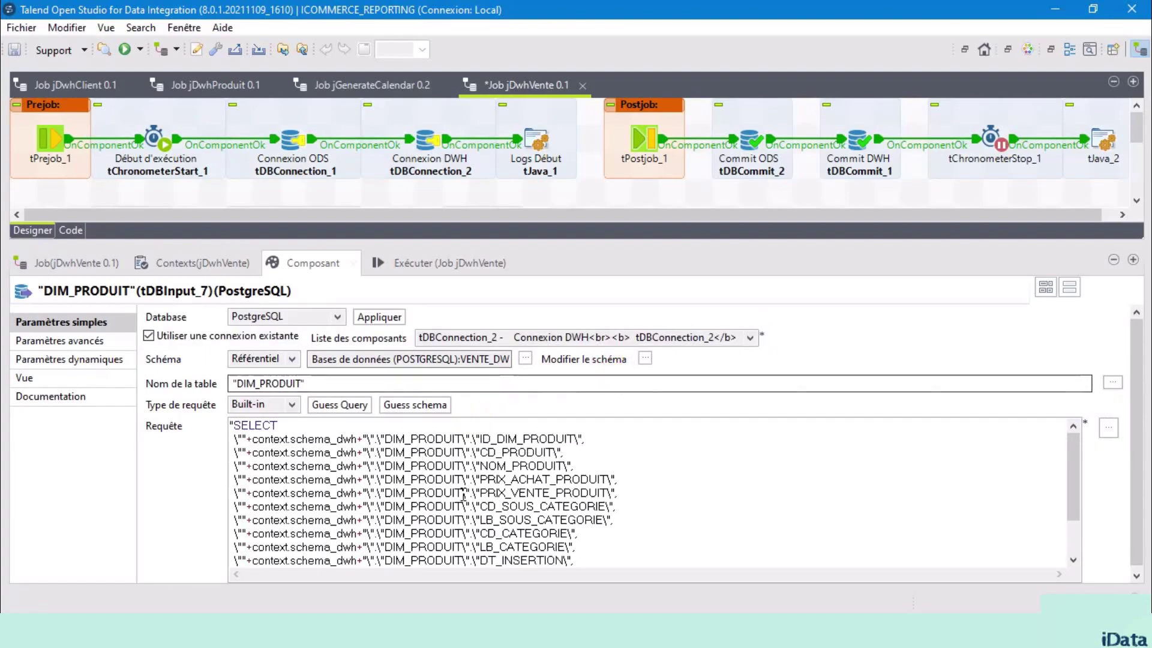
Step: Append the filter WHERE \"BL_LIGNE_ACTIVE\"=1; on a new line at the end of the DIM_PRODUIT query
scroll(591, 461, "down", 2)
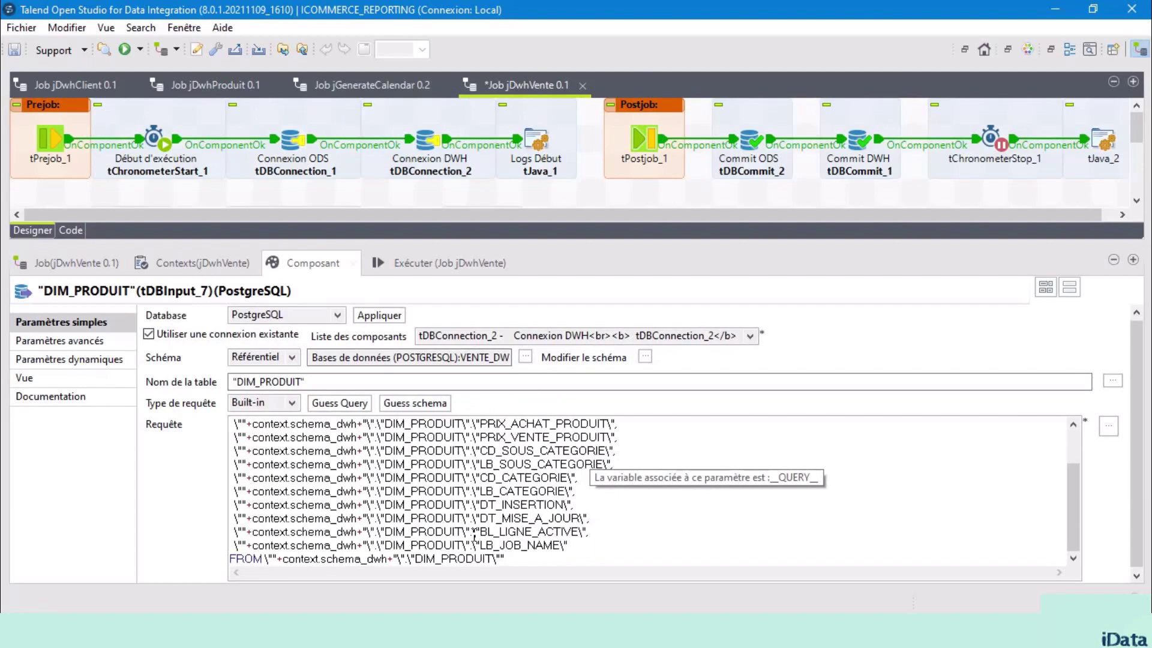
left_click_drag(472, 532, 567, 532)
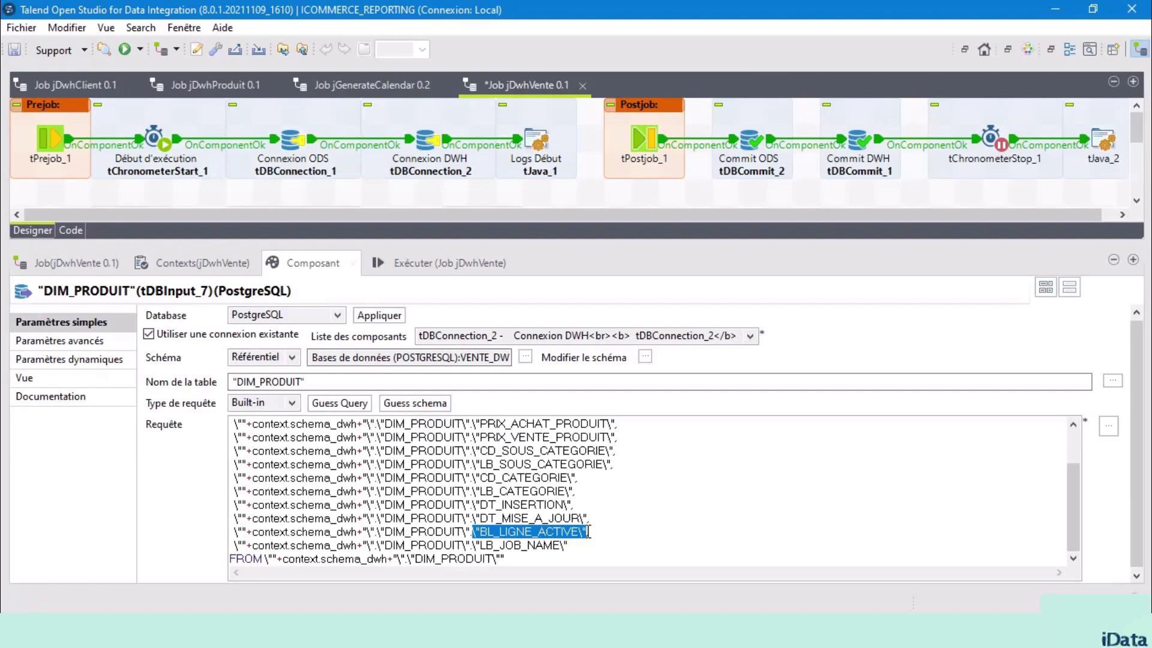
left_click(519, 558)
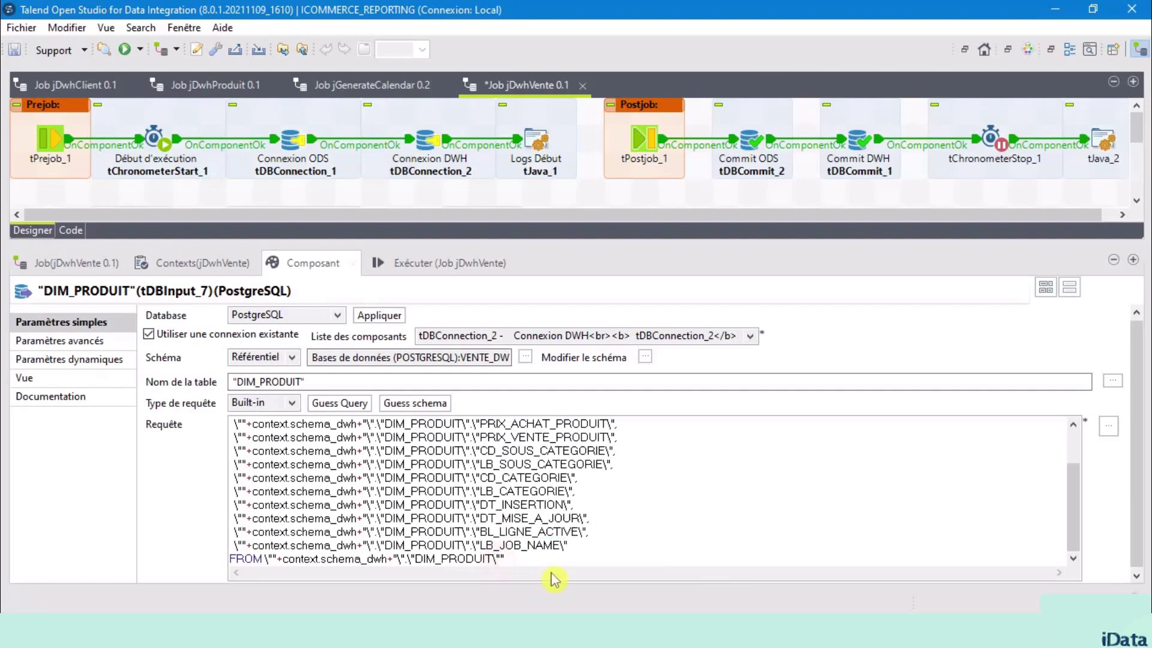
key("Return")
key("Return")
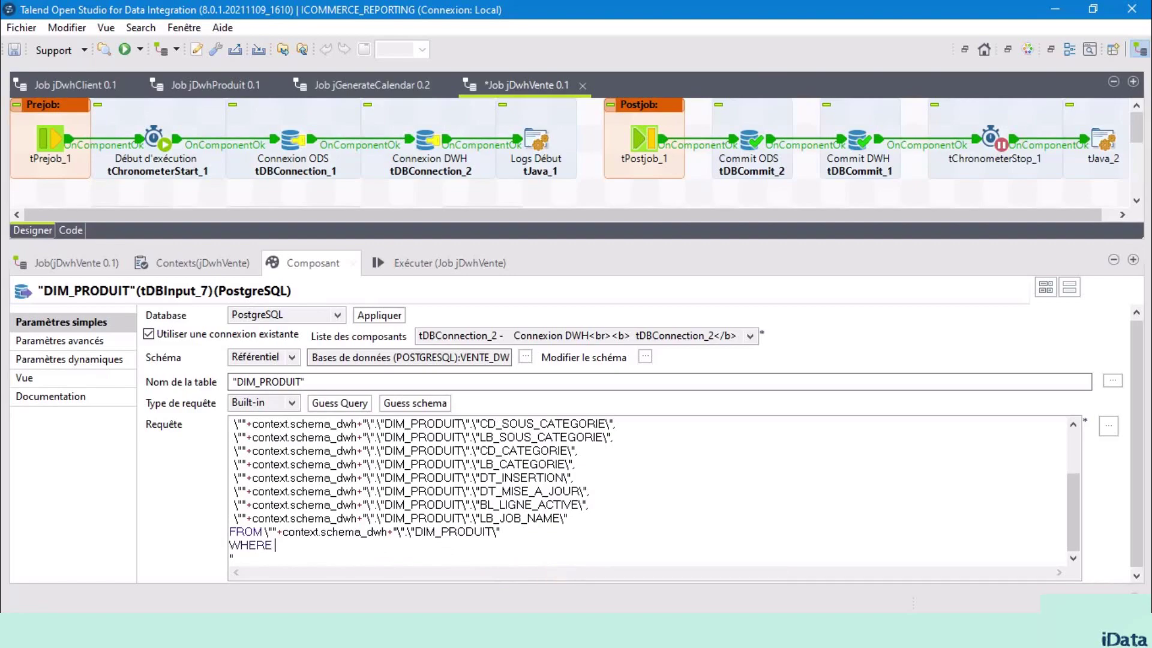
type("WHERE")
type("\\\"BL_LIGNE_ACTIVE\\\"")
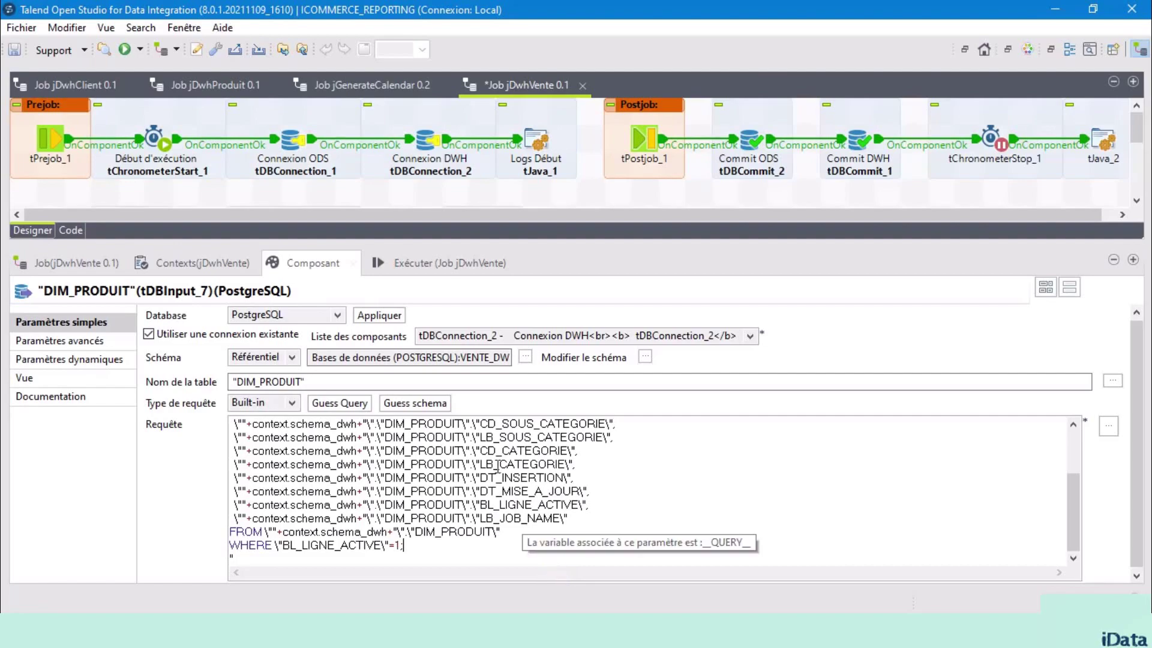
scroll(490, 431, "up", 2)
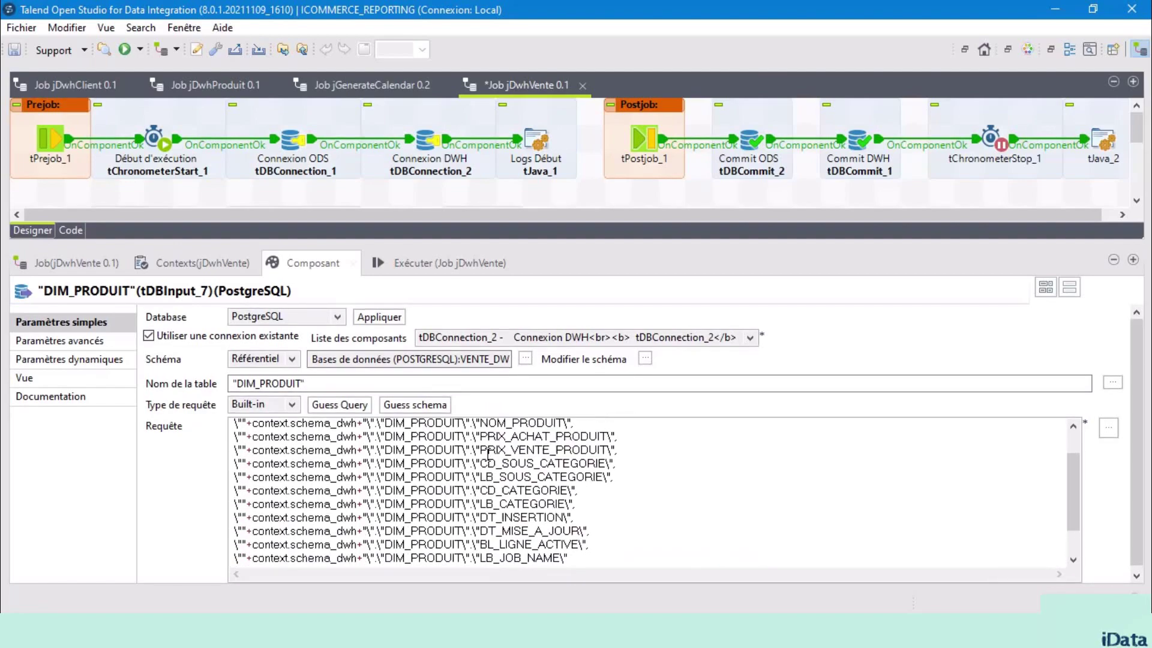
Step: Copy the WHERE \"BL_LIGNE_ACTIVE\"=1; line from the end of the DIM_PRODUIT query
scroll(489, 453, "down", 2)
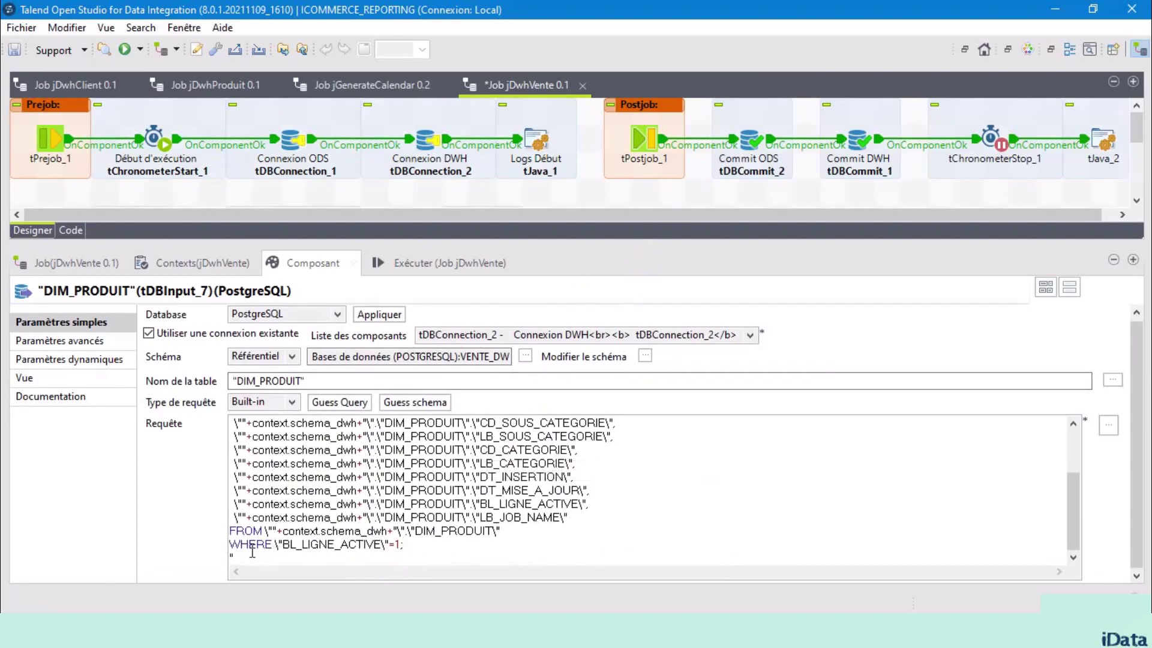
triple_click(231, 544)
key("ctrl+c")
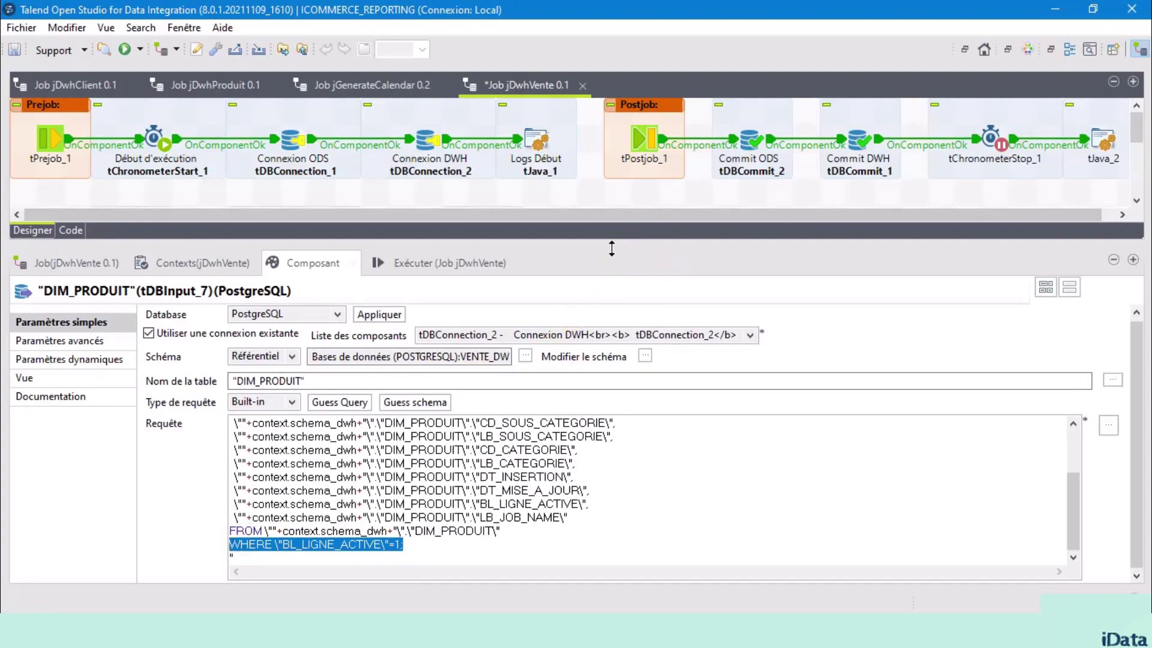
Step: Set the DIM_CLIENT input to use the existing connection tDBConnection_2 (Connexion DWH)
left_click_drag(609, 245, 607, 321)
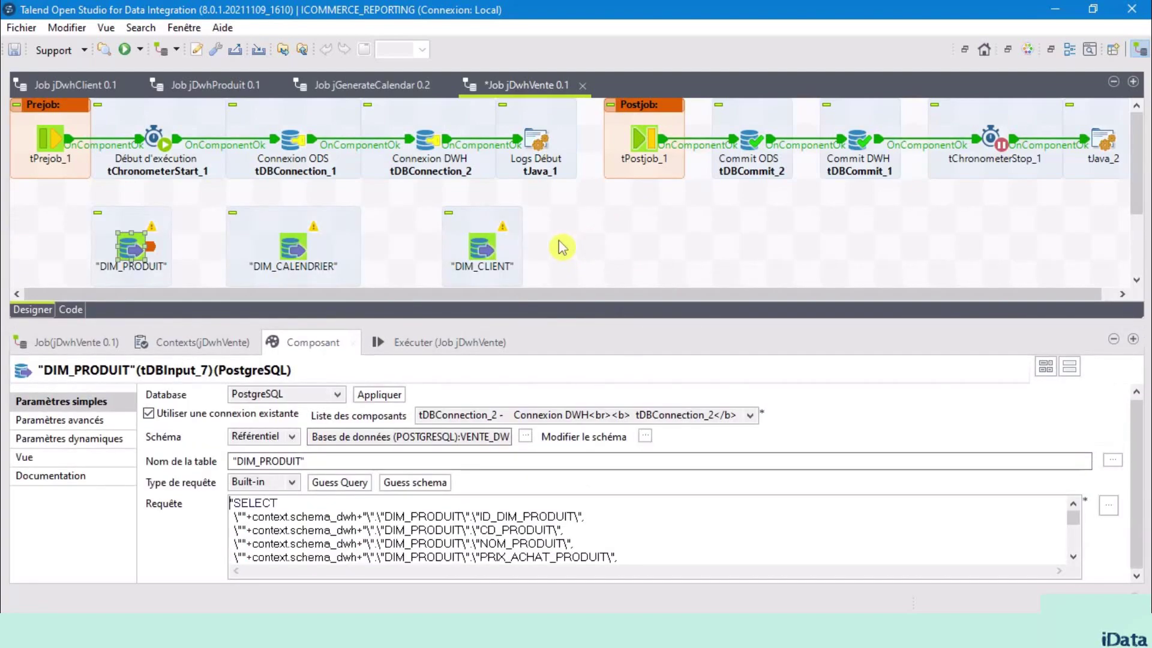
left_click(491, 252)
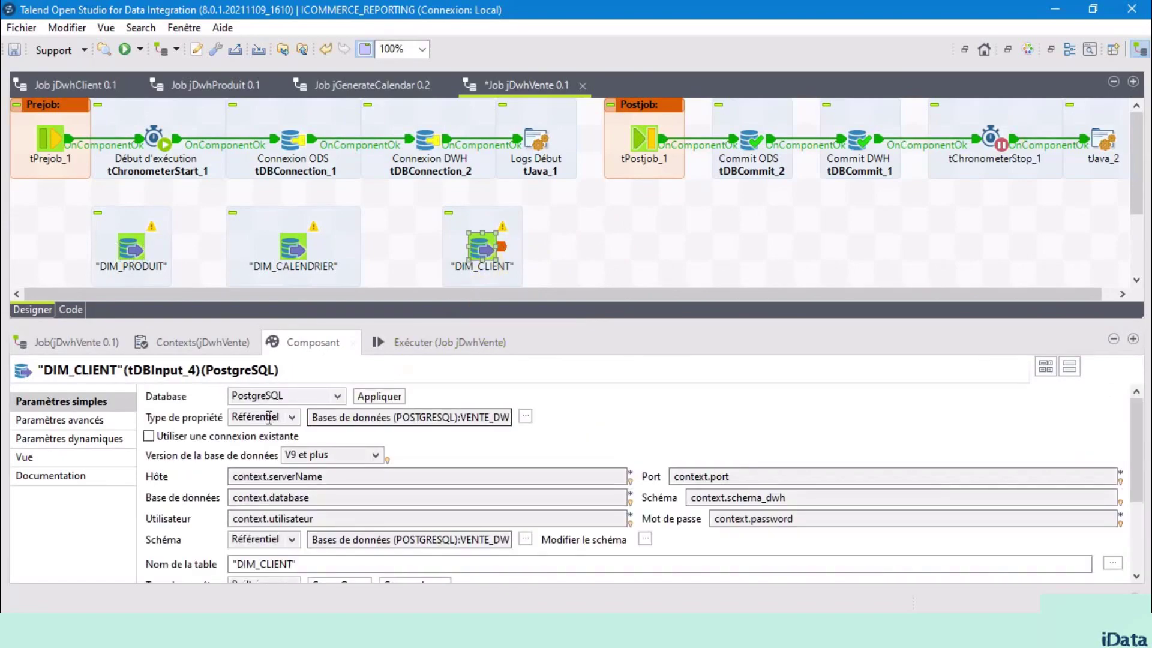
left_click(149, 437)
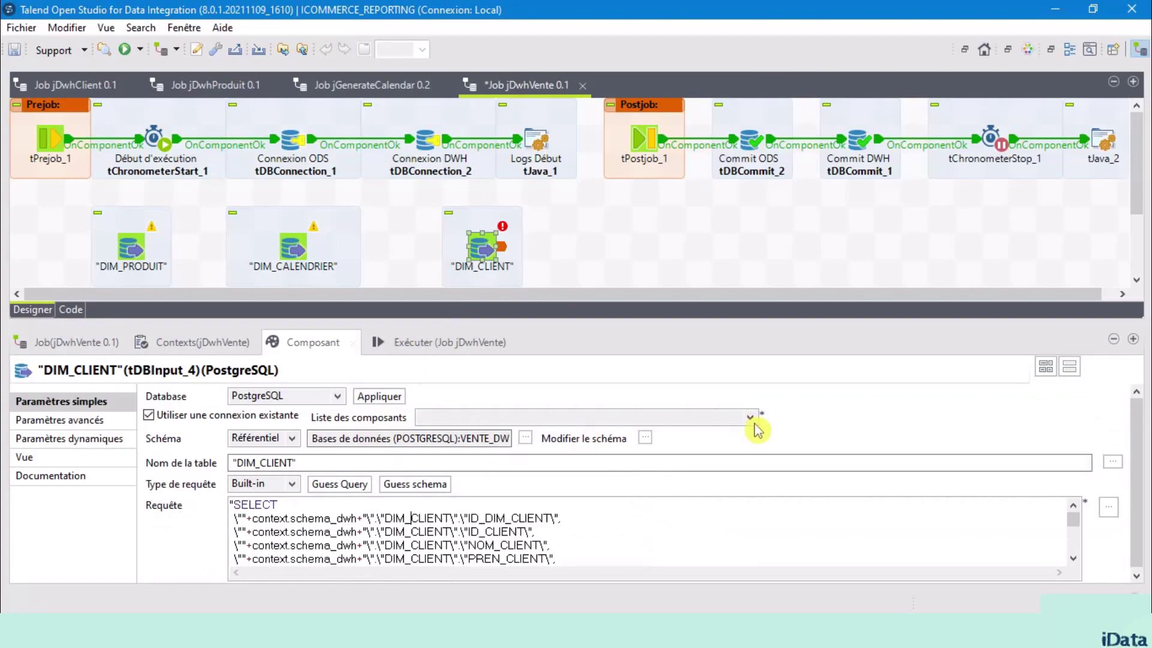
left_click(751, 418)
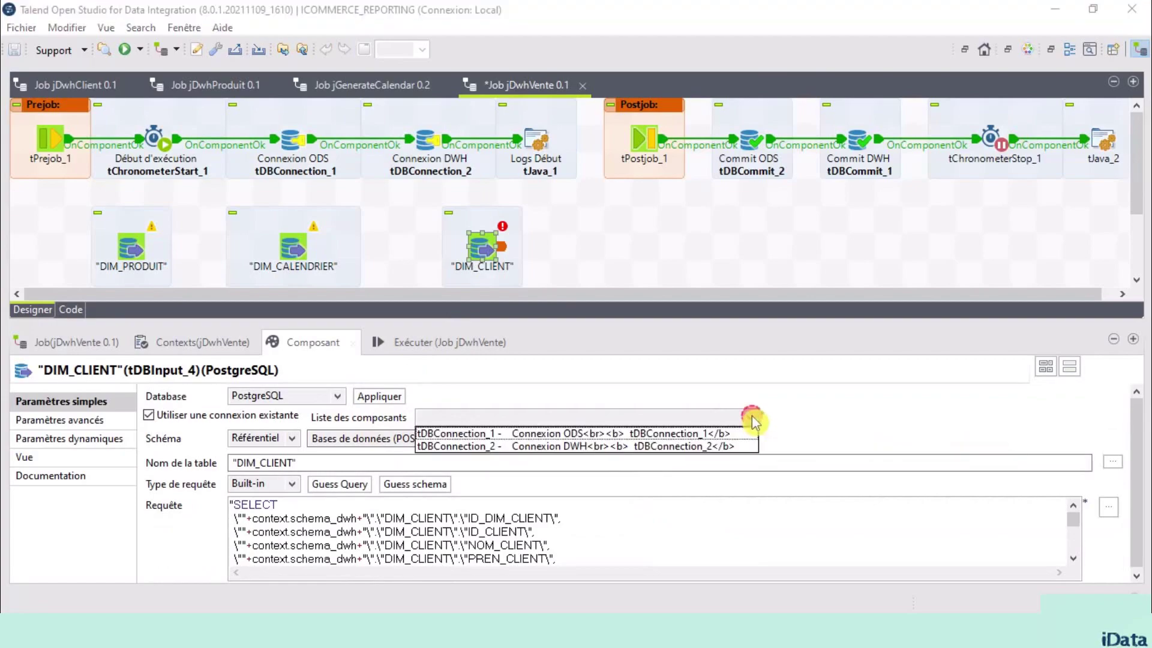
left_click(655, 449)
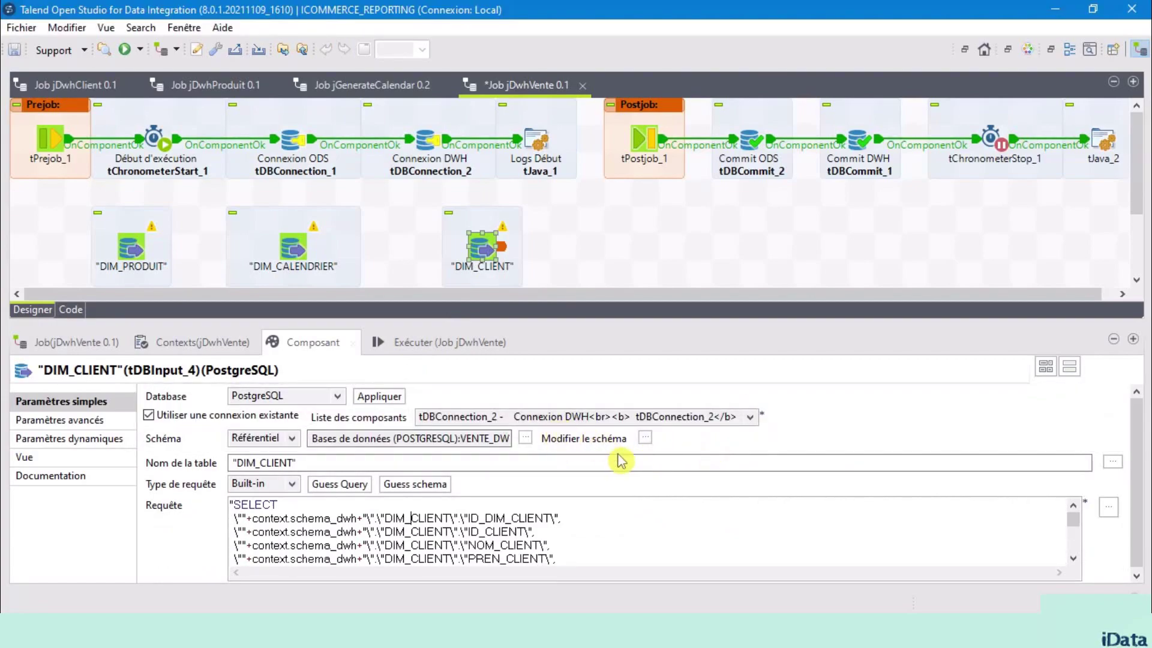
Step: Paste the filter WHERE \"BL_LIGNE_ACTIVE\"=1; on a new line at the end of the DIM_CLIENT query
scroll(635, 532, "down", 5)
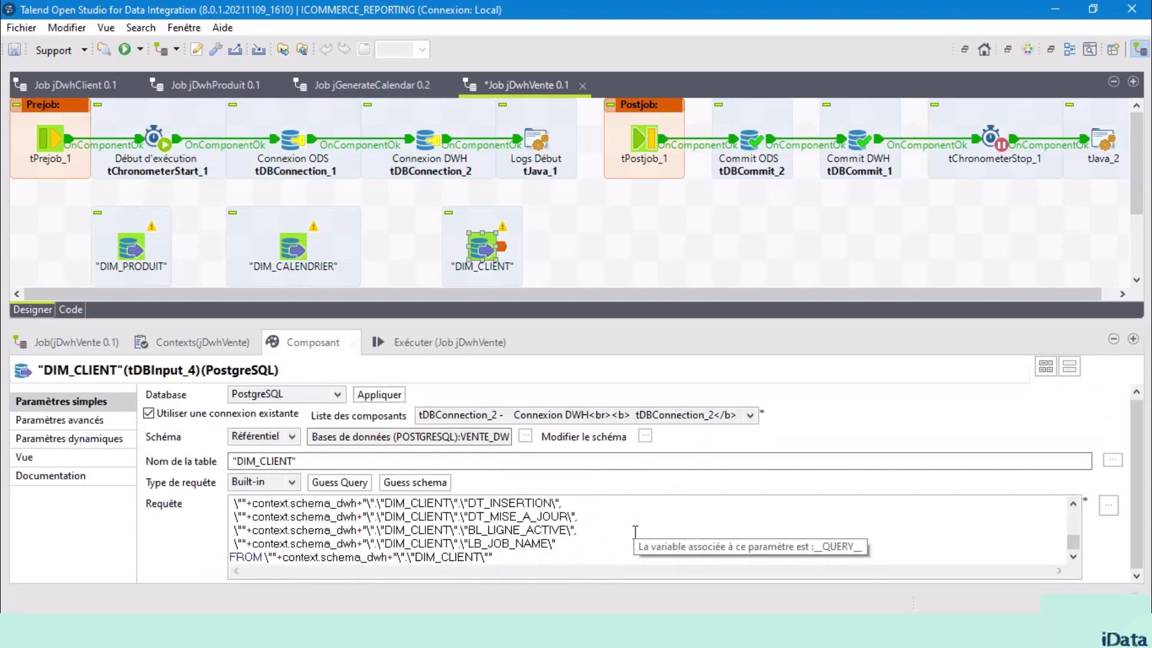
left_click(490, 557)
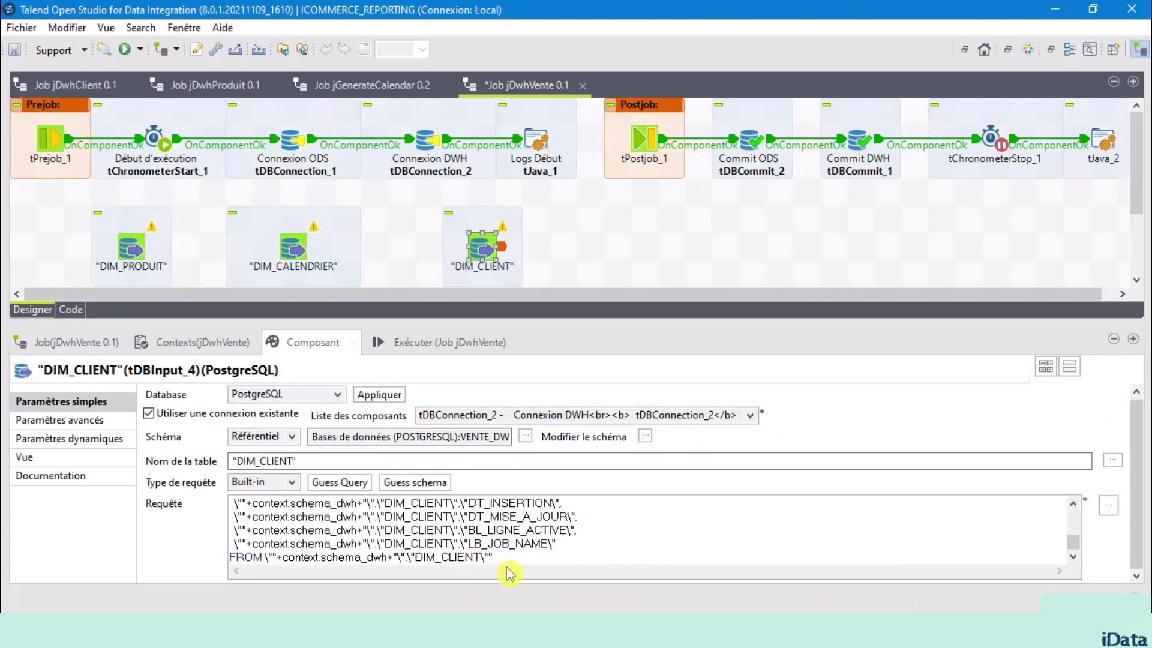
key("Return")
key("Return")
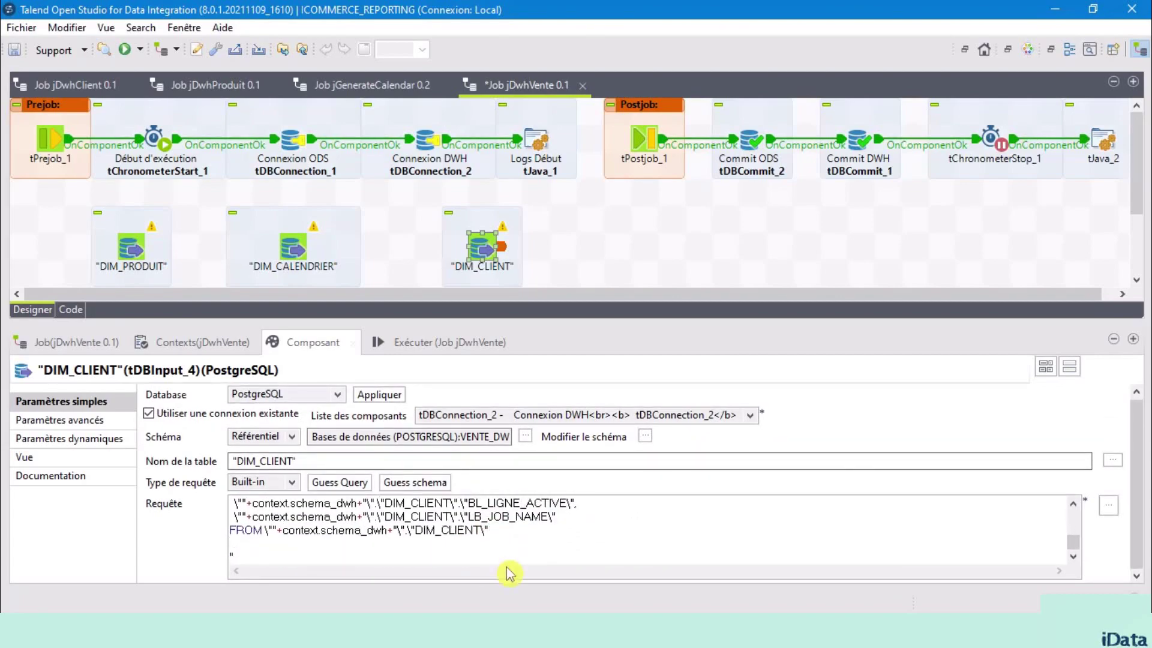
key("ctrl+v")
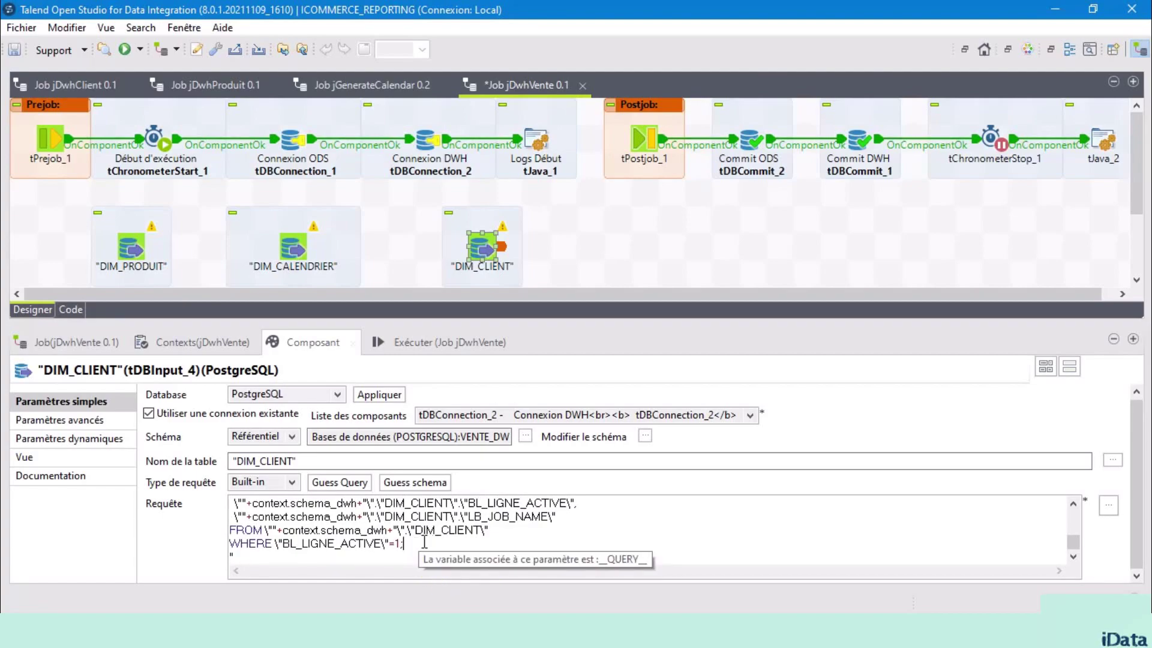
Step: Set the DIM_CALENDRIER input to use the existing connection tDBConnection_2 (Connexion DWH)
left_click(298, 258)
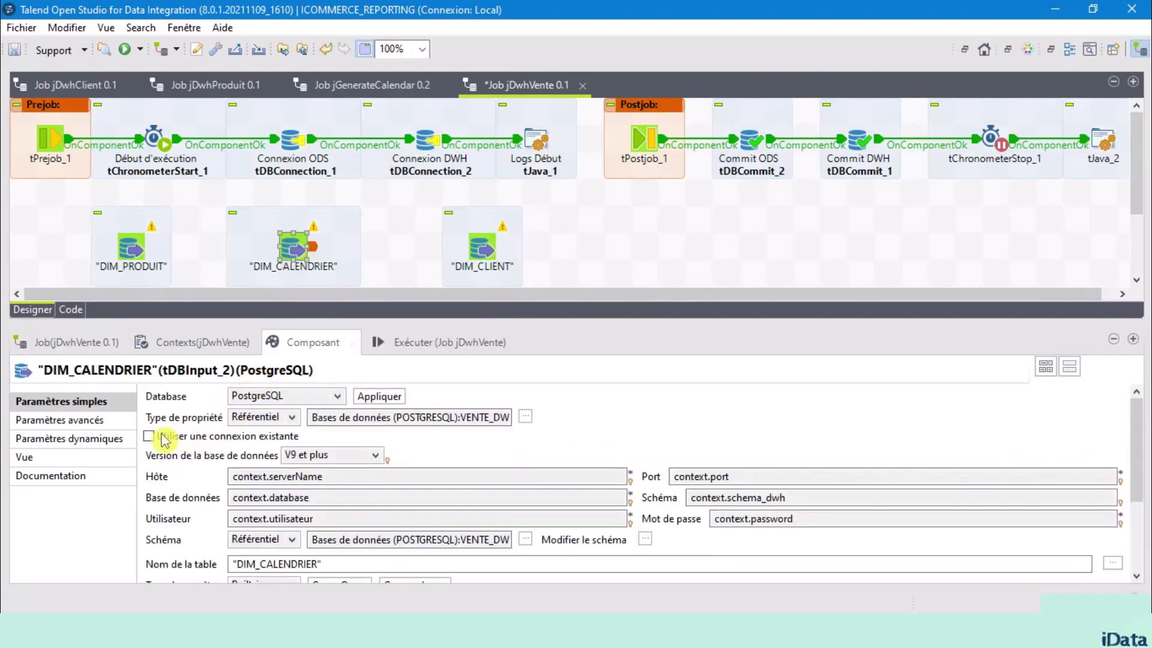
left_click(154, 435)
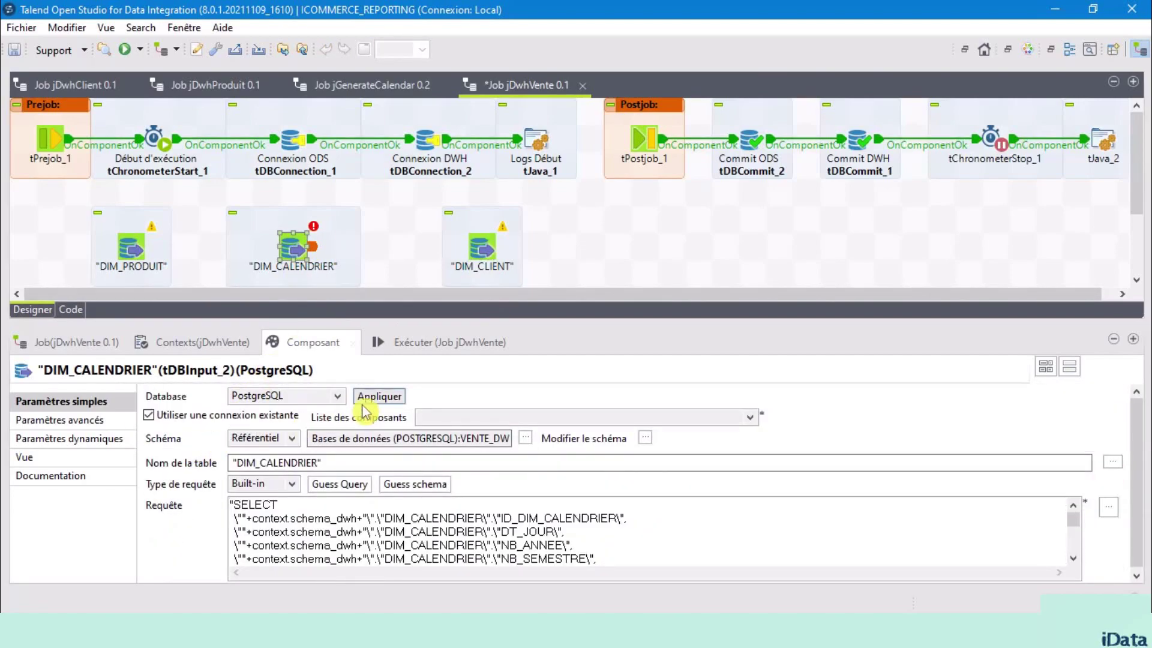
left_click(749, 417)
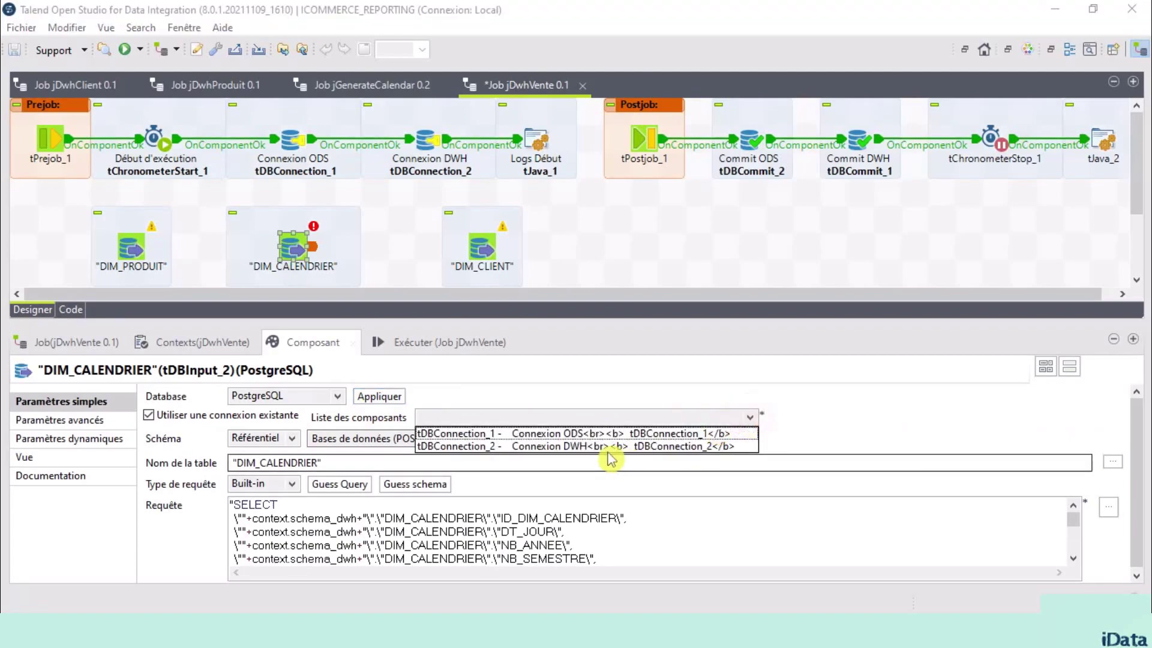
left_click(652, 447)
Step: Add a tMap component below DIM_CALENDRIER, aligned in the same row as ODS_VENTE
left_click_drag(655, 320, 656, 499)
left_click(262, 375)
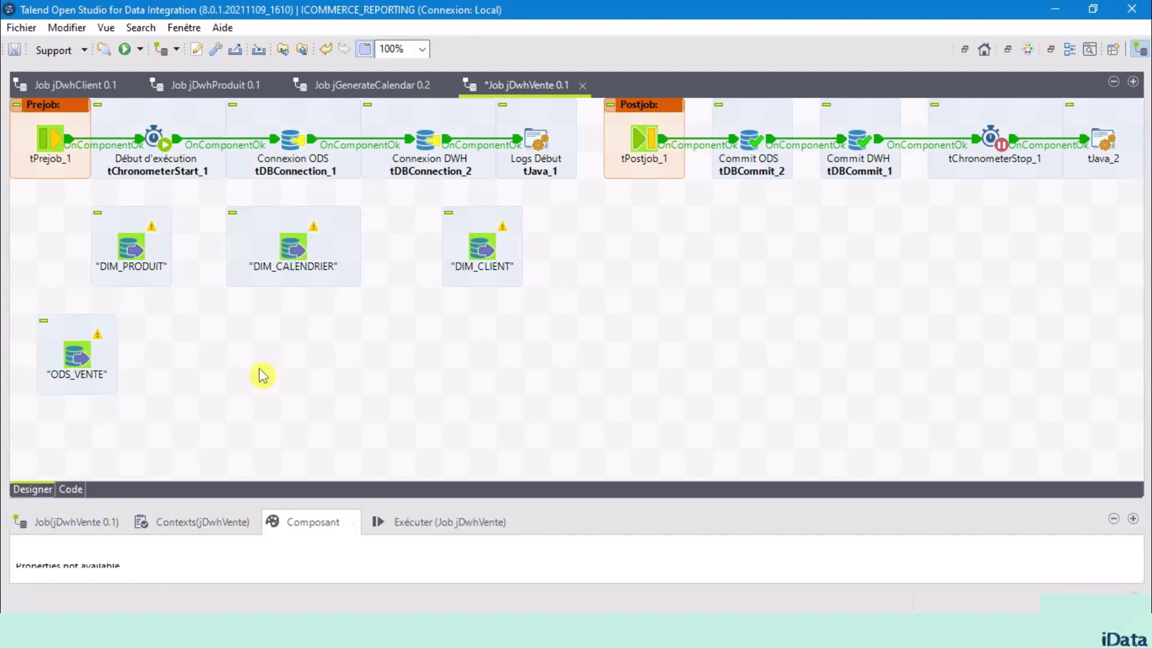
type("t")
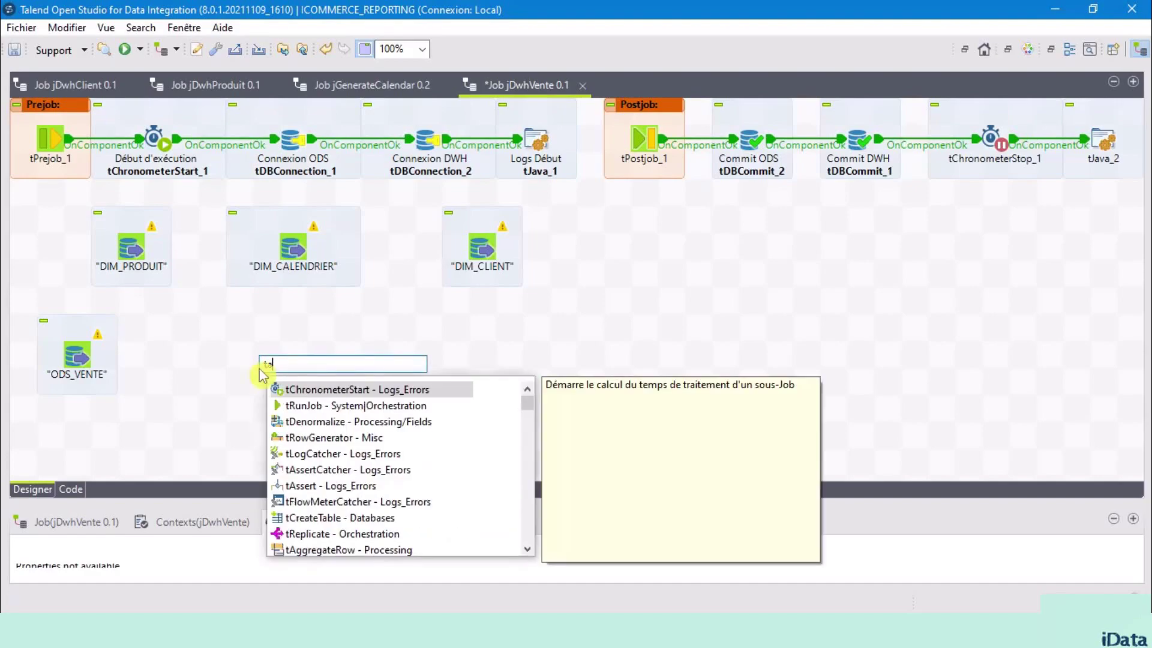
type("m")
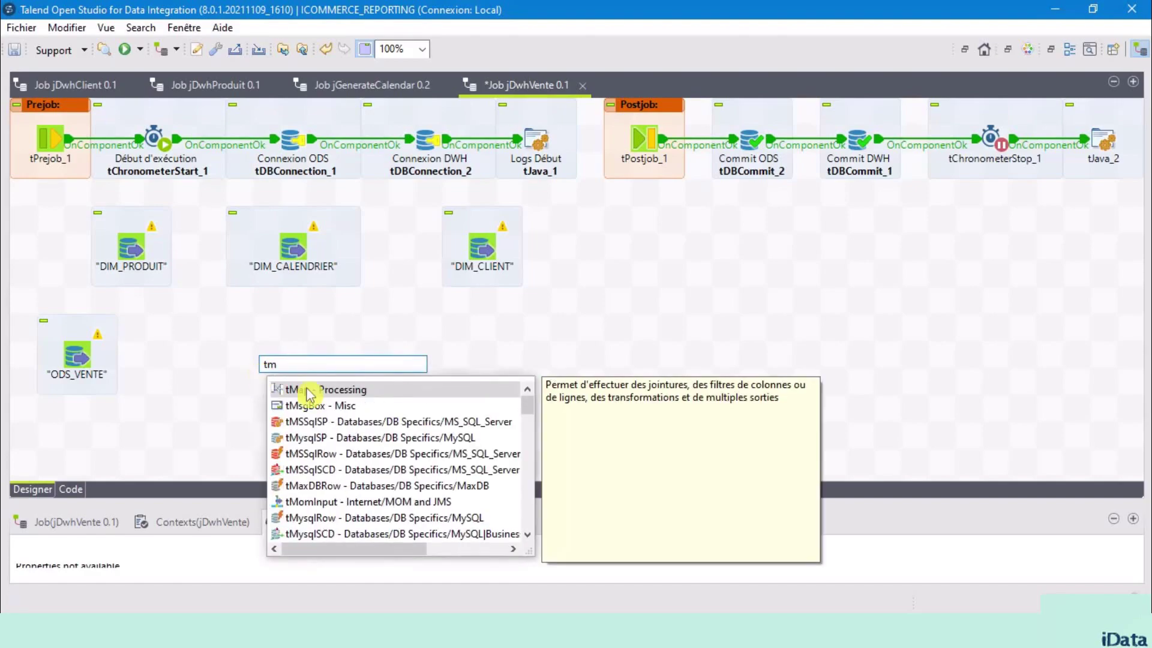
left_click(342, 391)
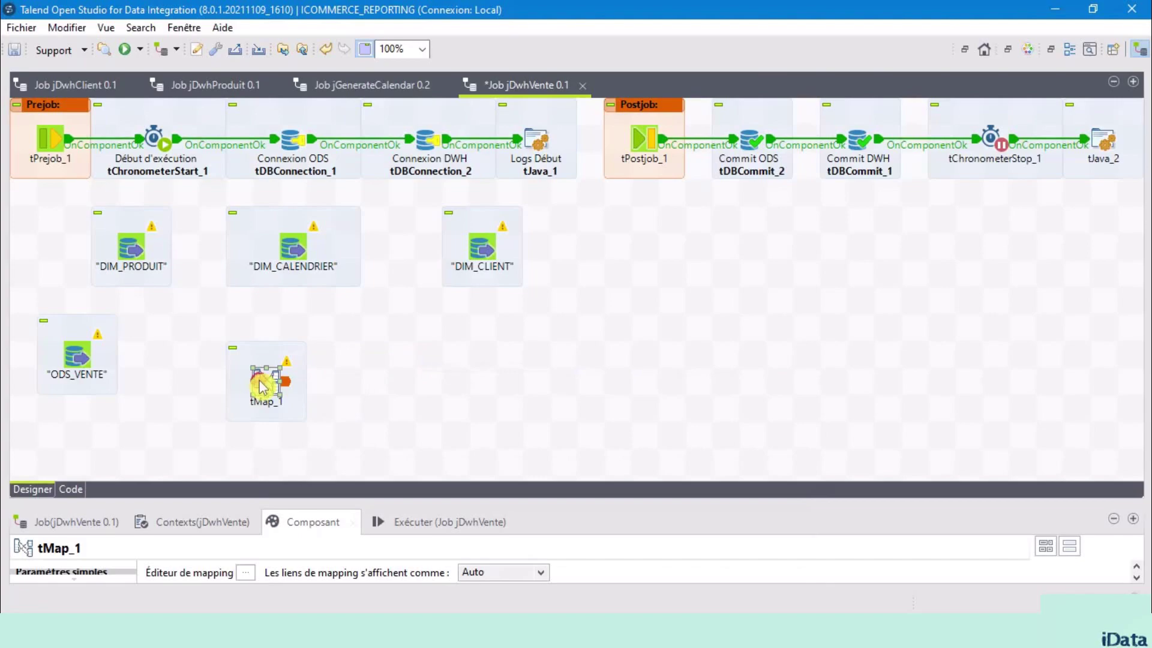
left_click_drag(299, 358, 299, 358)
Step: Connect ODS_VENTE to tMap_1 with a Principal row link and shift tMap_1 slightly closer to ODS_VENTE
left_click(77, 354)
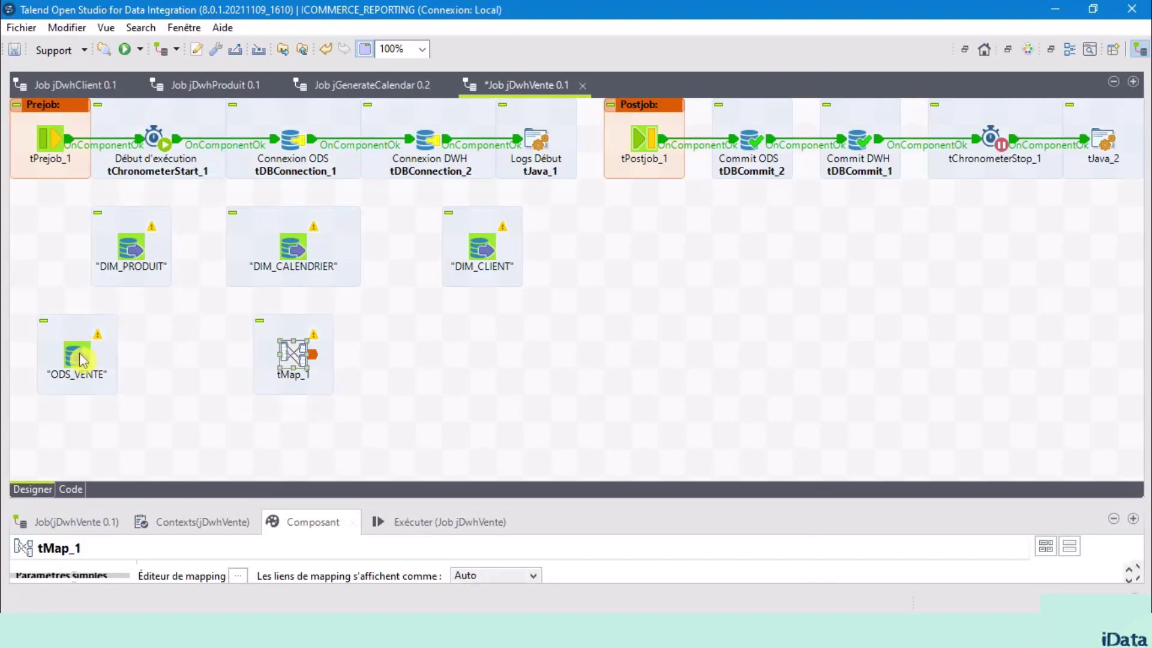
right_click(84, 353)
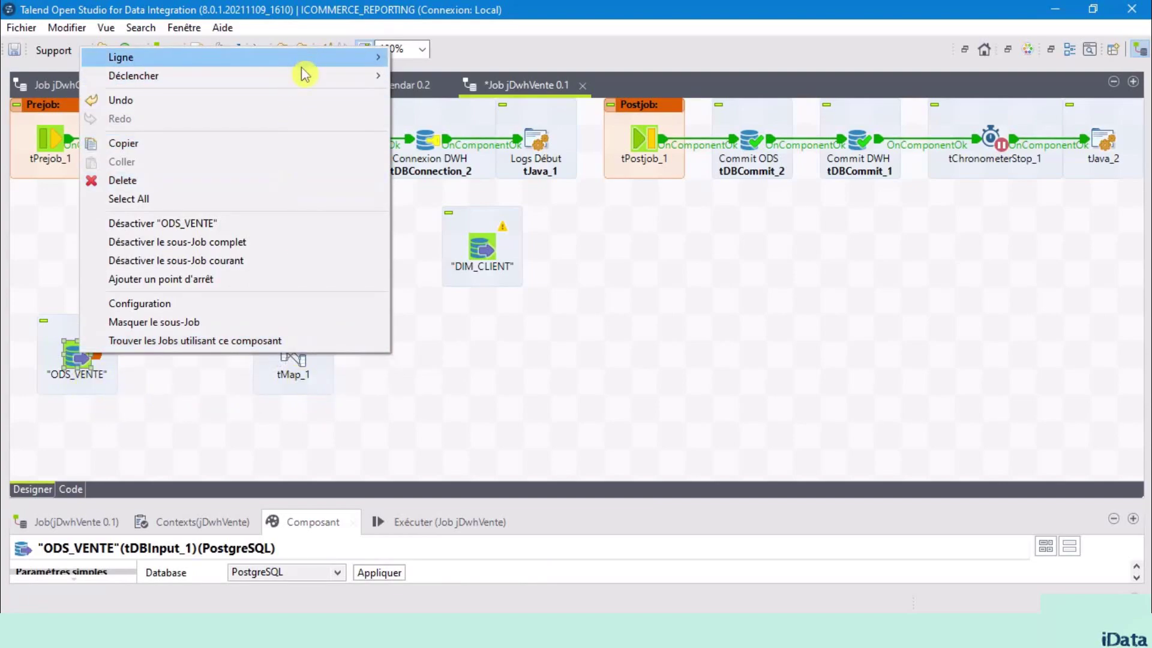
mouse_move(327, 66)
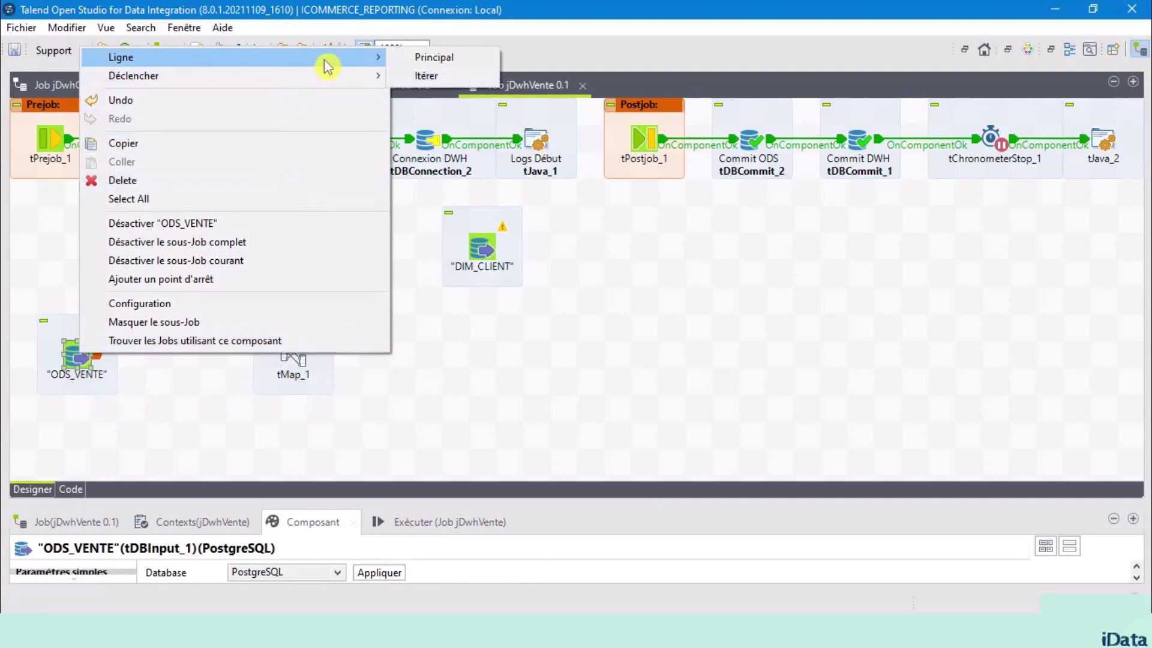
left_click(427, 57)
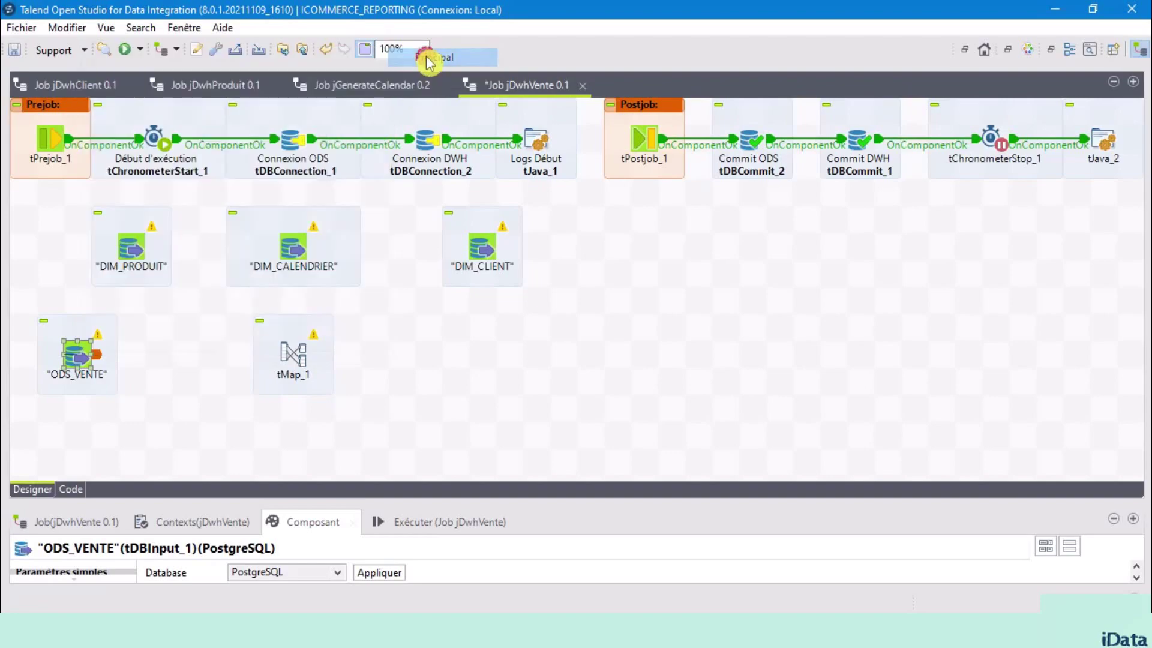
left_click(293, 356)
left_click_drag(292, 358, 265, 358)
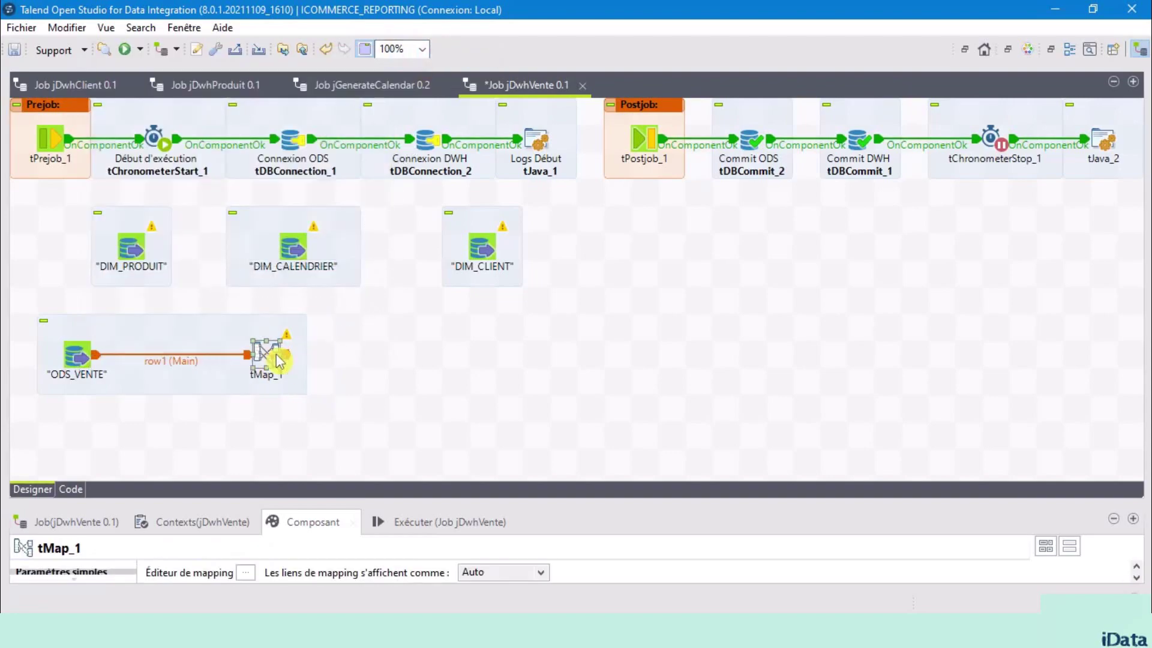
left_click(341, 361)
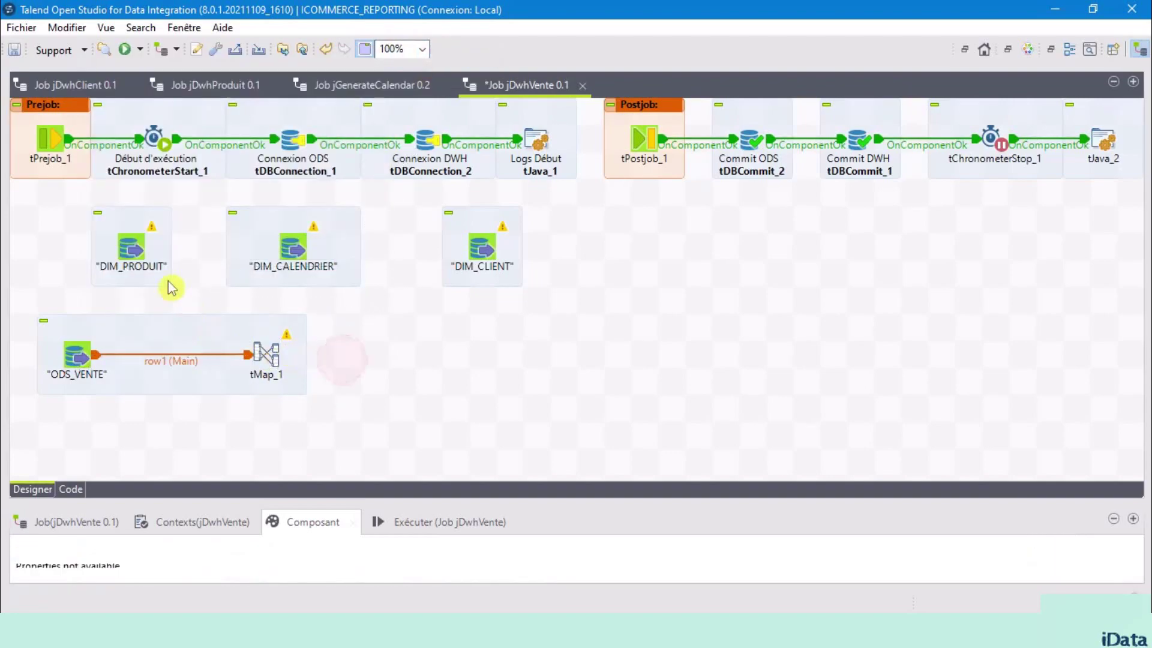
Step: Connect DIM_PRODUIT to tMap_1 with a Principal row link as a lookup
left_click(135, 239)
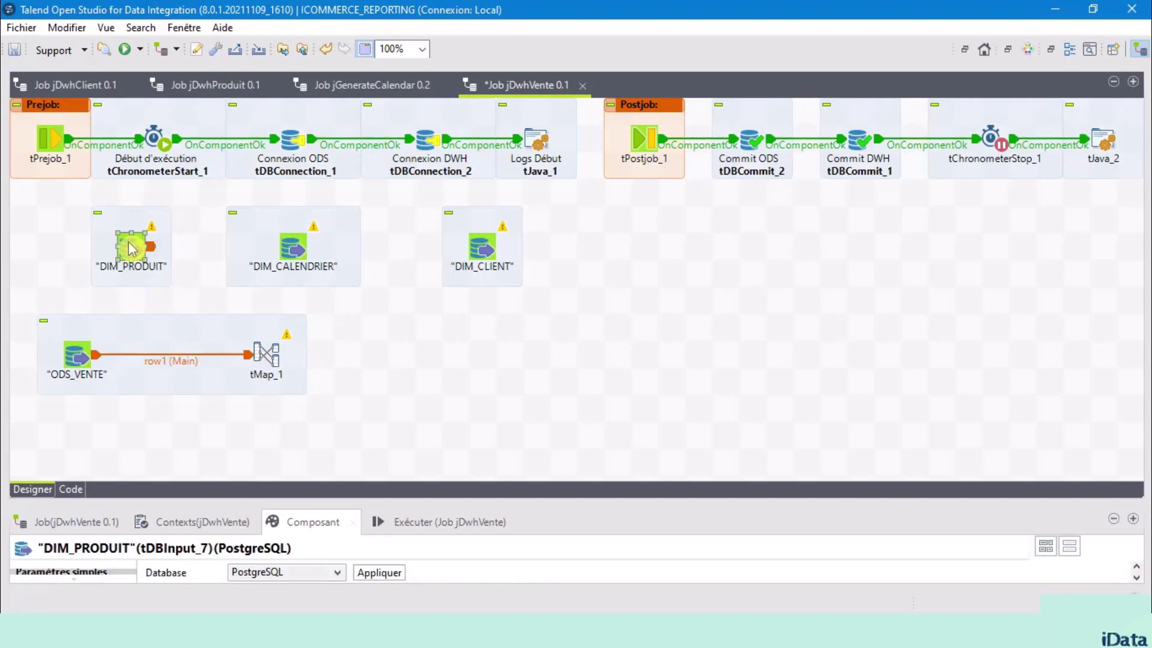
right_click(132, 248)
mouse_move(236, 255)
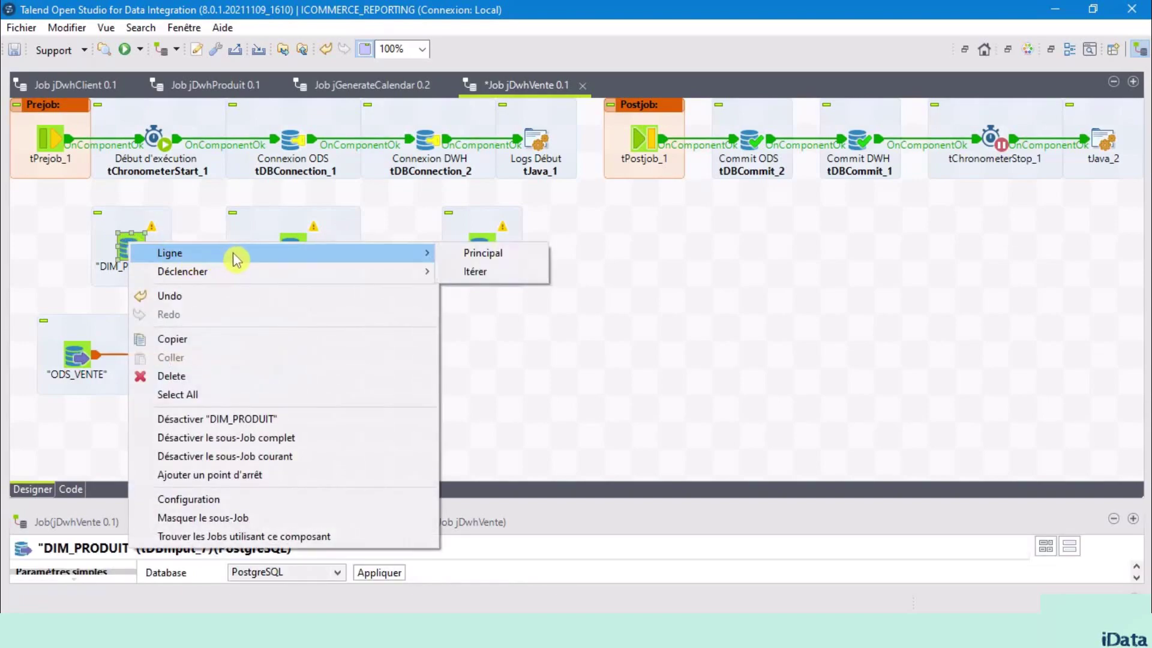
left_click(500, 252)
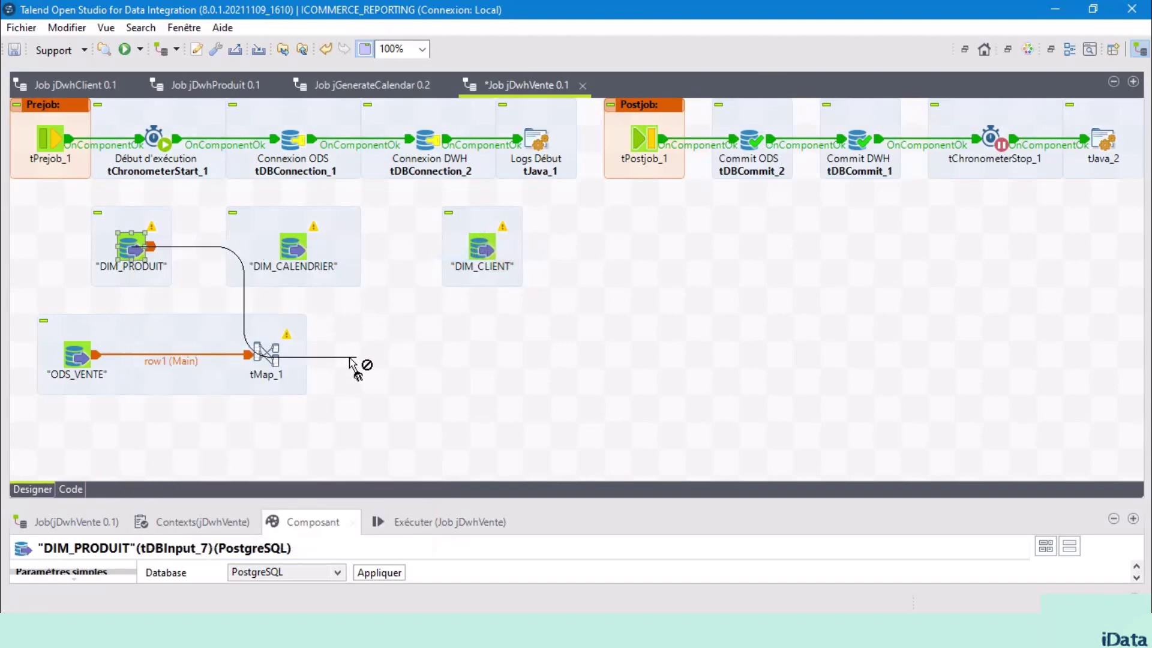
left_click(280, 358)
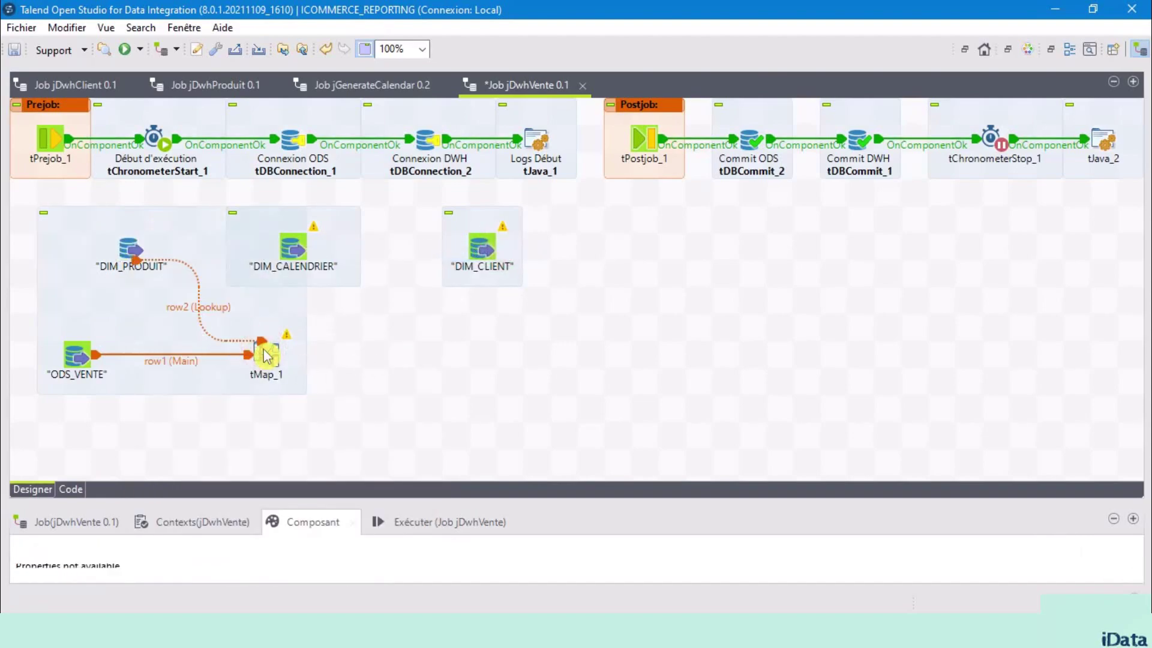
Step: Connect DIM_CALENDRIER to tMap_1 with a Principal row link as a lookup
left_click(287, 257)
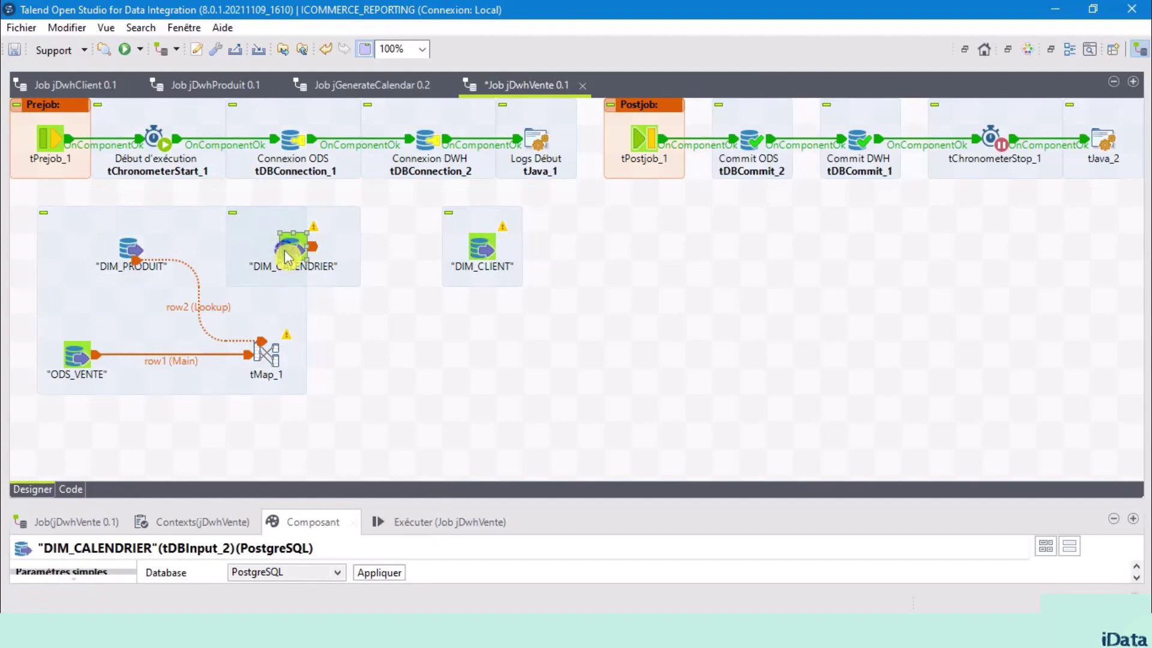
right_click(287, 258)
mouse_move(368, 260)
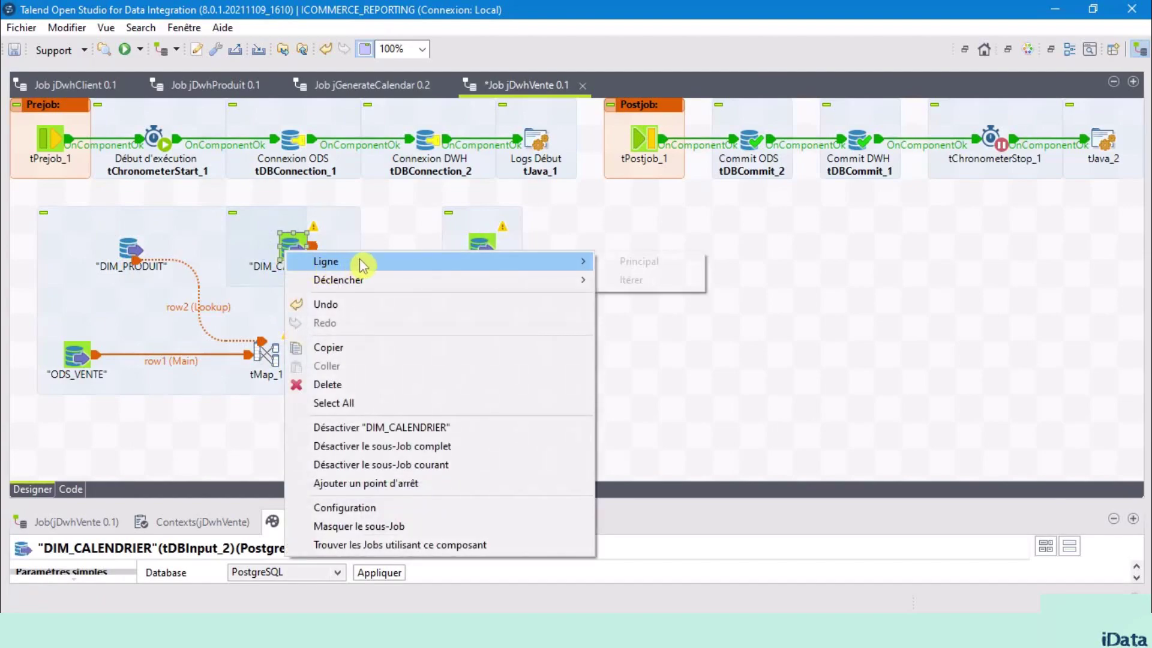
left_click(655, 267)
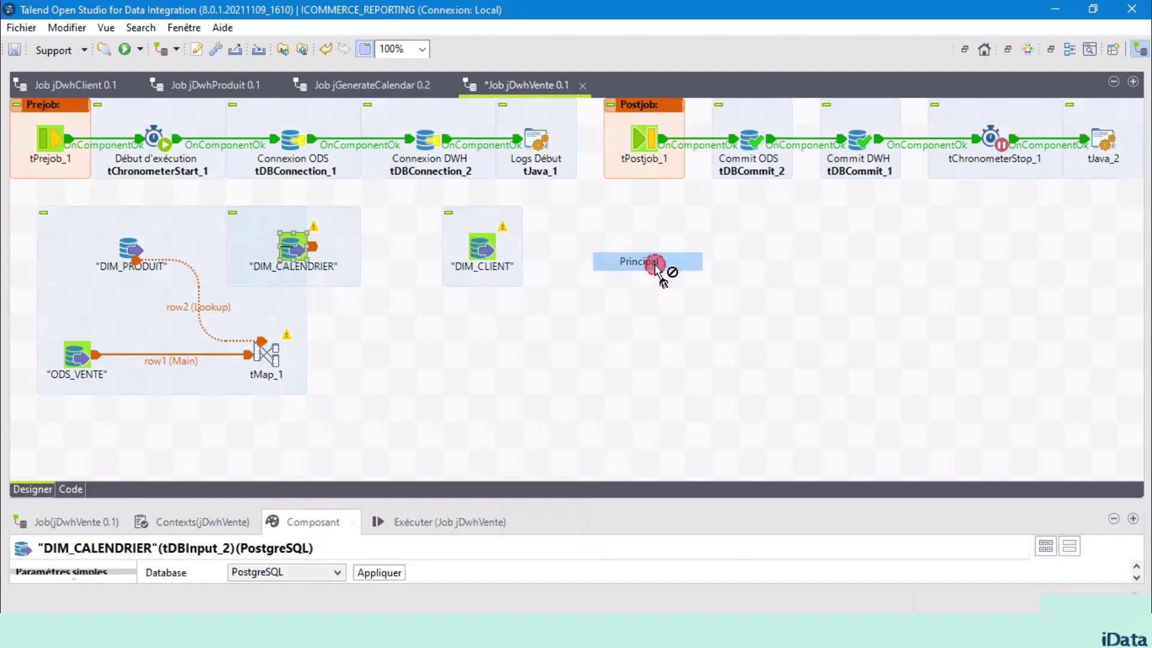
left_click(270, 353)
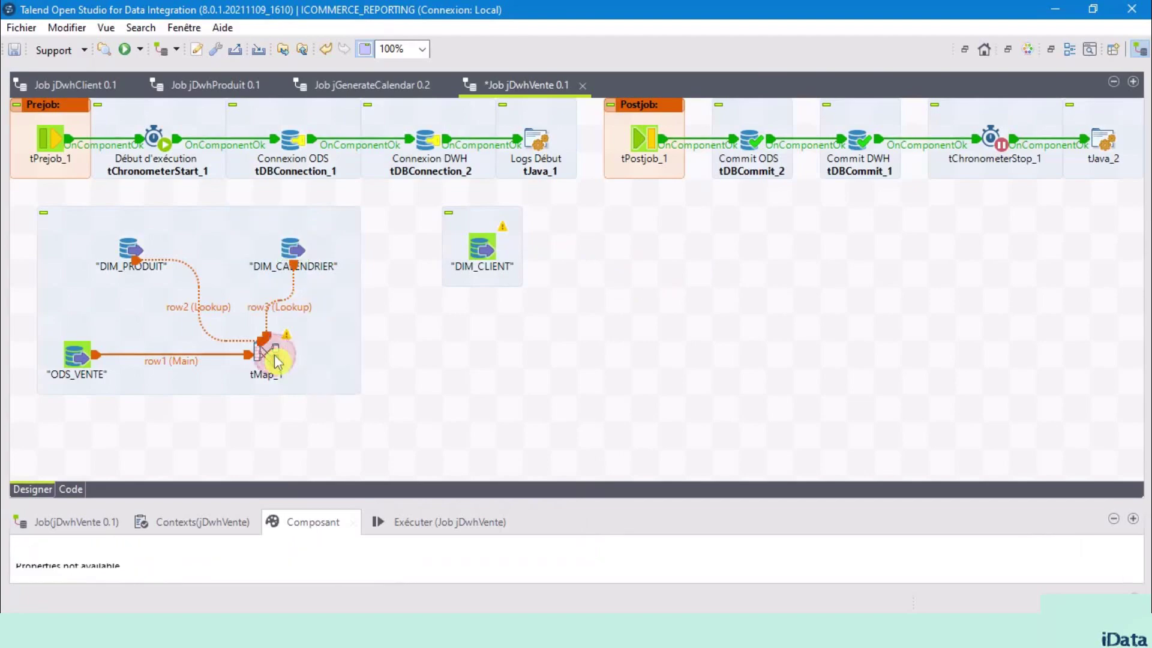
Step: Connect DIM_CLIENT to tMap_1 with a Principal row link as a lookup
left_click(485, 253)
right_click(484, 250)
mouse_move(597, 264)
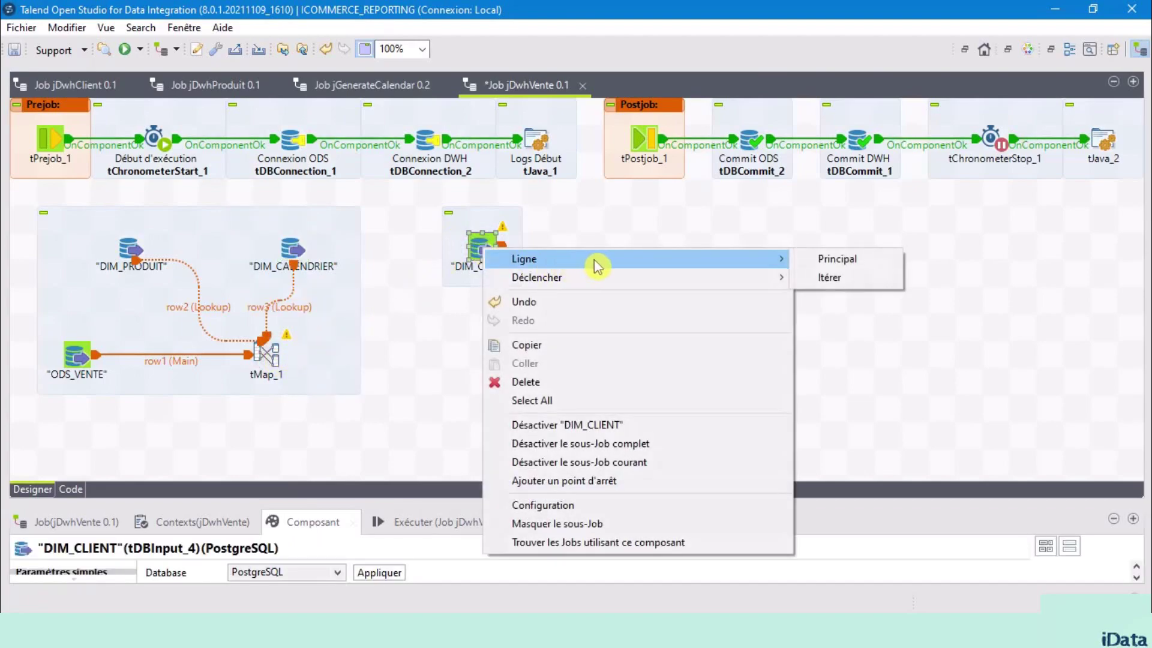
left_click(835, 259)
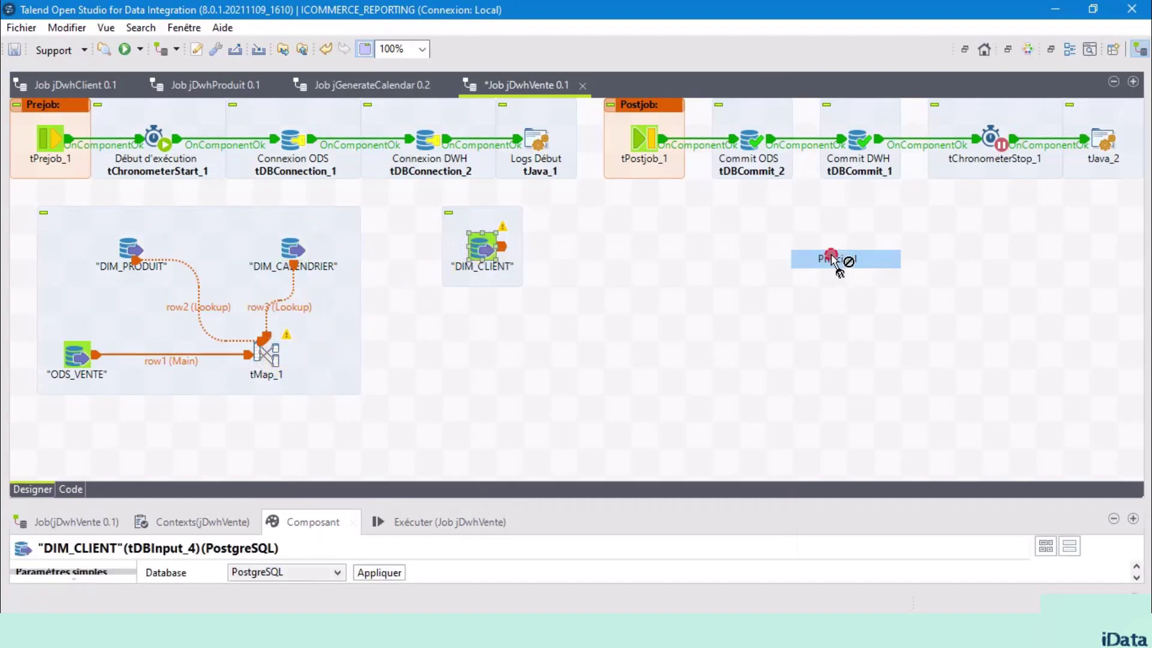
left_click(276, 359)
Step: Rename the main link from ODS_VENTE as vente and the DIM_PRODUIT lookup link as produit
left_click(201, 312)
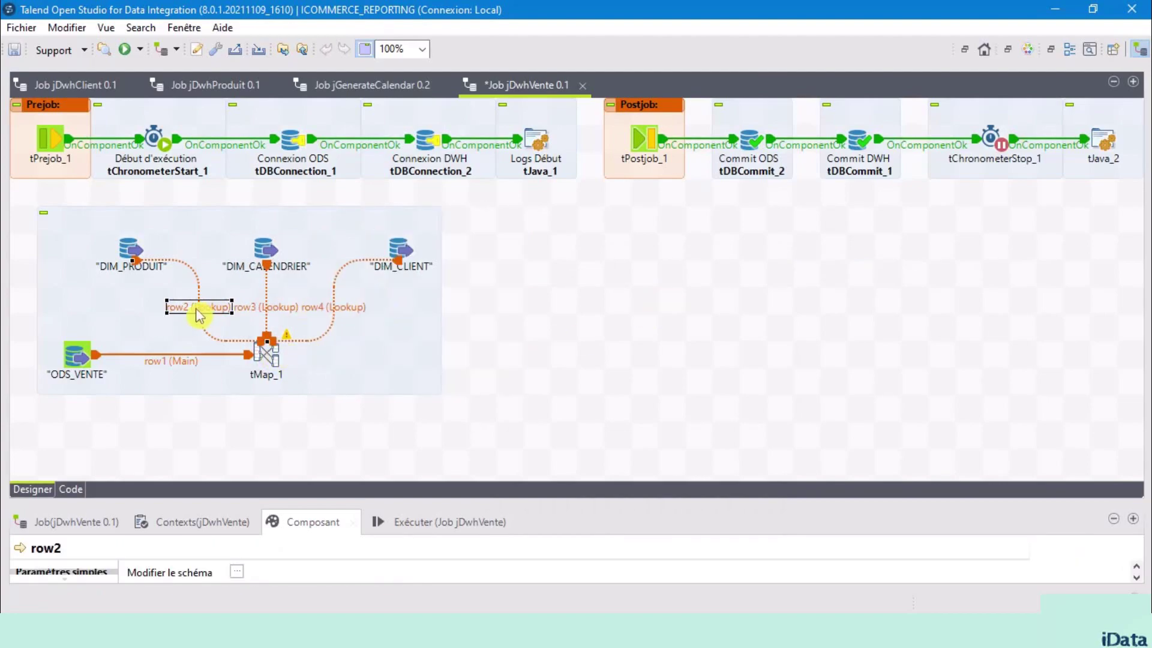
left_click(156, 364)
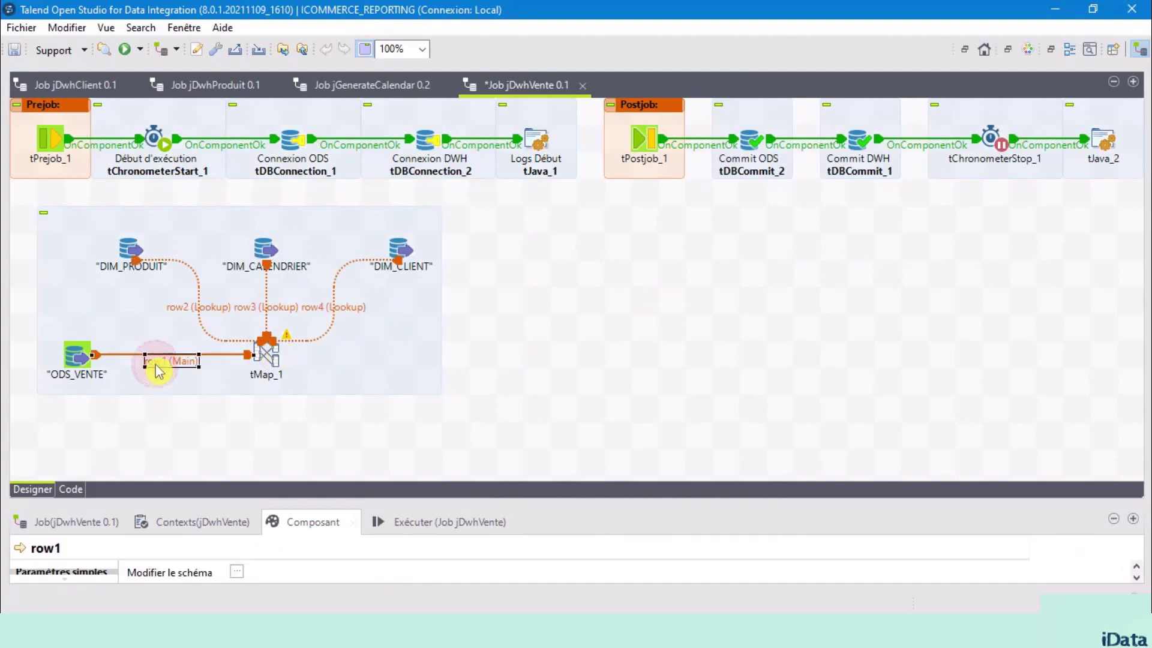
left_click(156, 365)
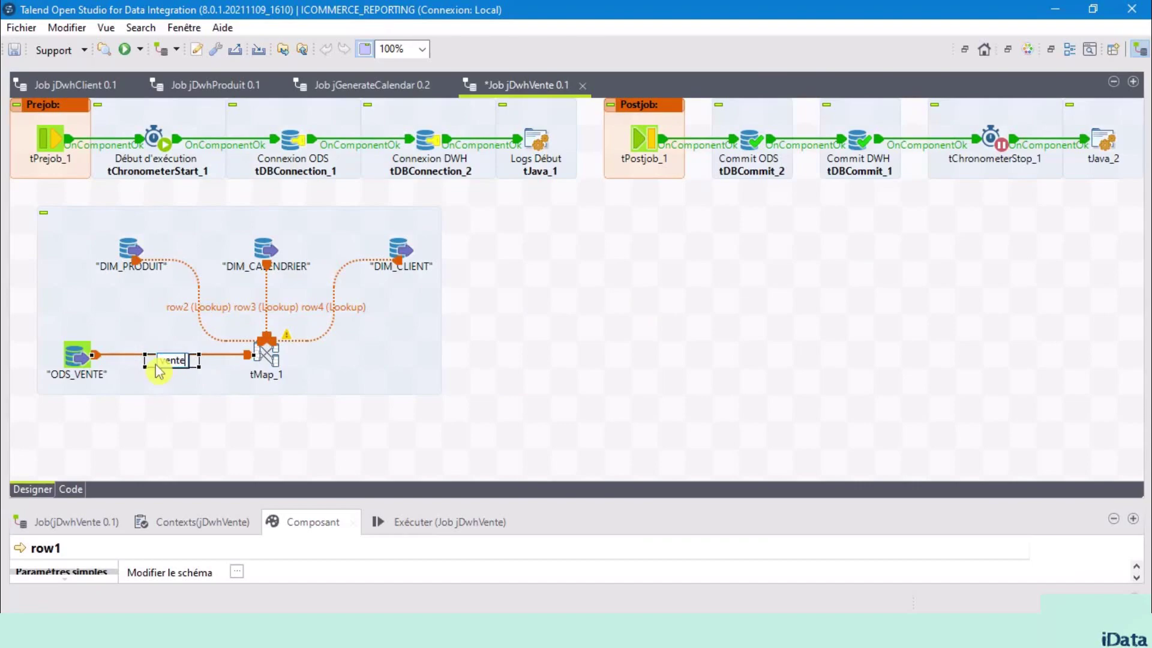
left_click(184, 311)
left_click(186, 313)
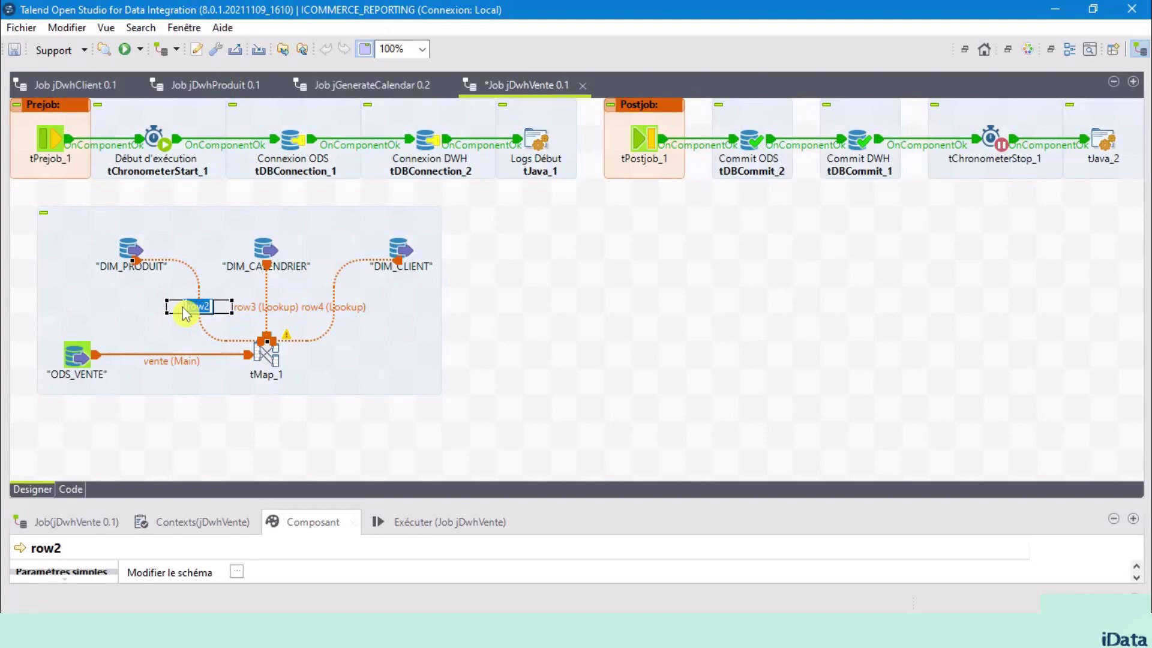
type("produit")
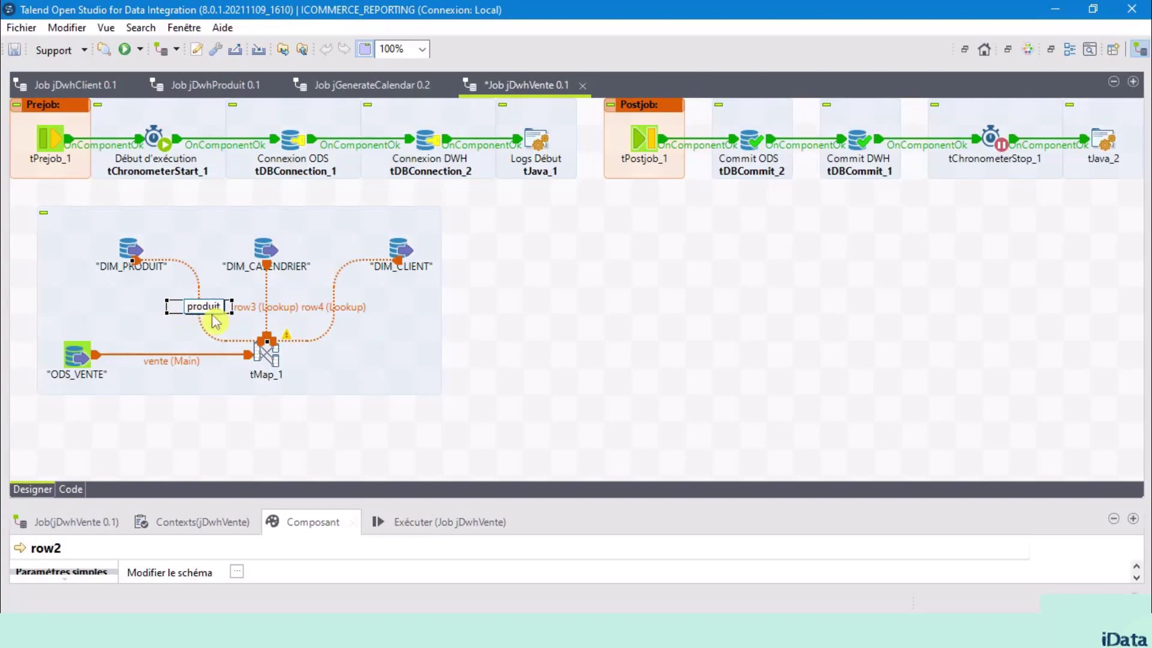
Step: Rename the DIM_CALENDRIER lookup link as calendrier and the DIM_CLIENT lookup link as client
left_click(271, 309)
left_click(273, 312)
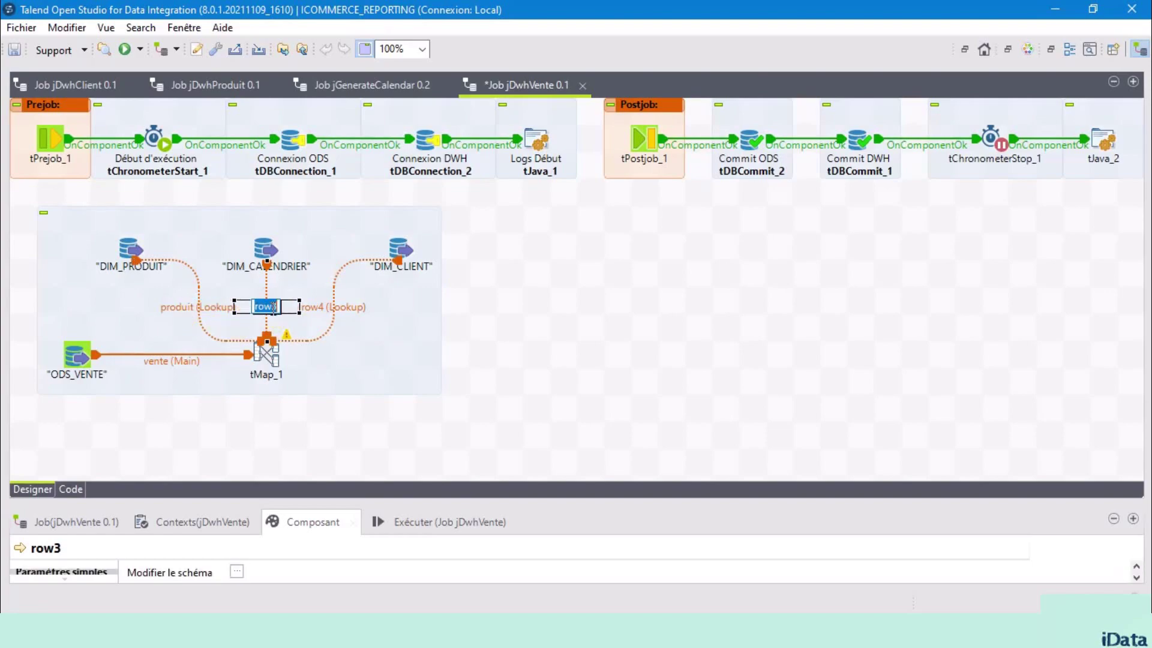
type("calendrier")
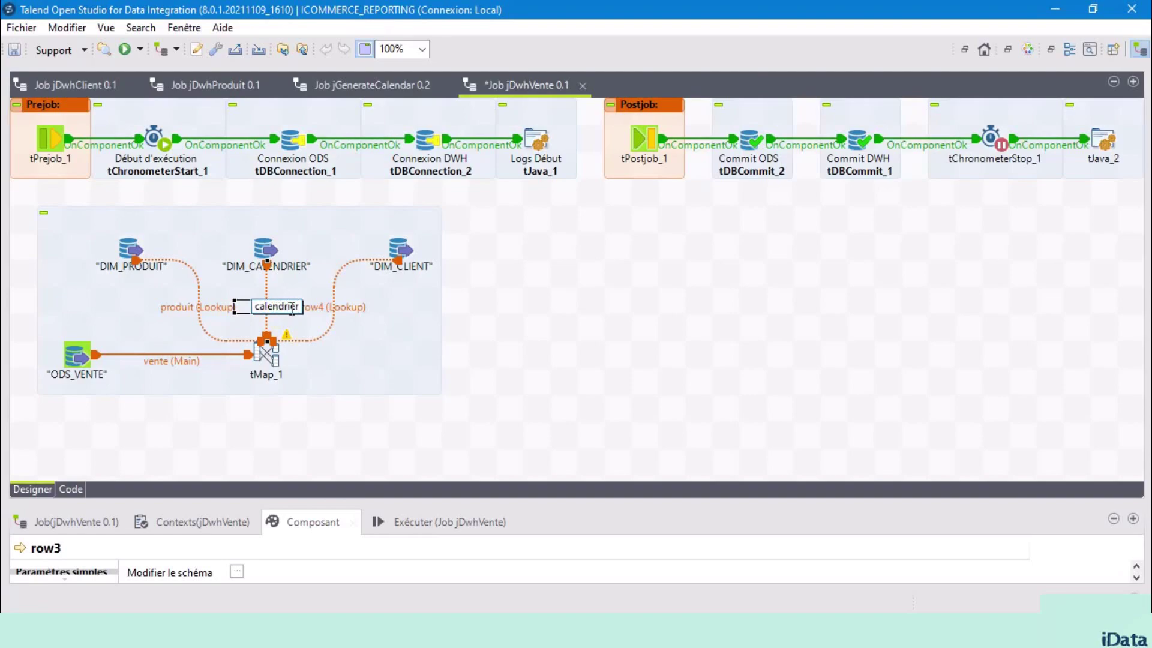
left_click(334, 307)
left_click(334, 307)
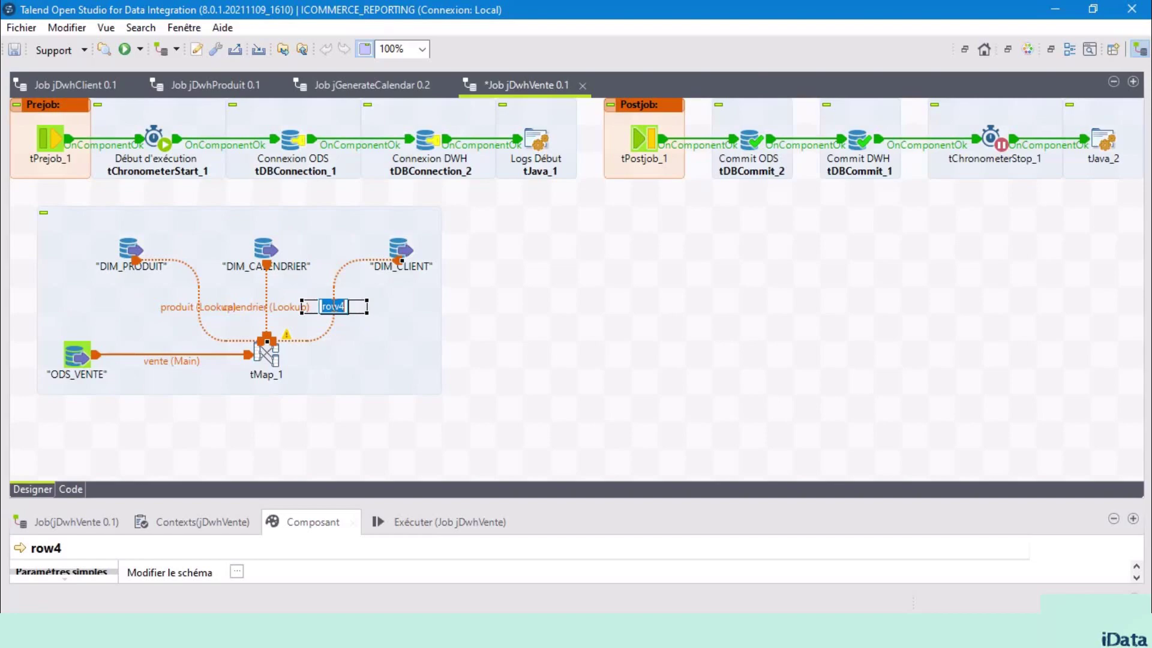
type("client")
key("Return")
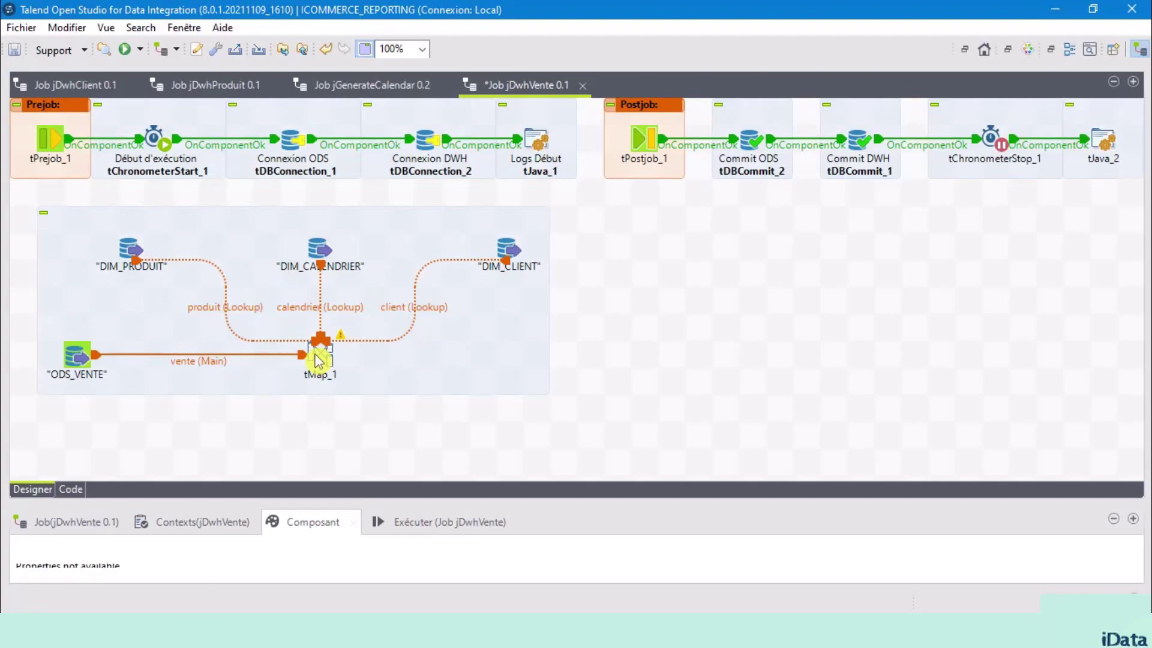
Step: Open the tMap_1 mapping editor and enlarge its mapping area by shrinking the schema editor
double_click(319, 360)
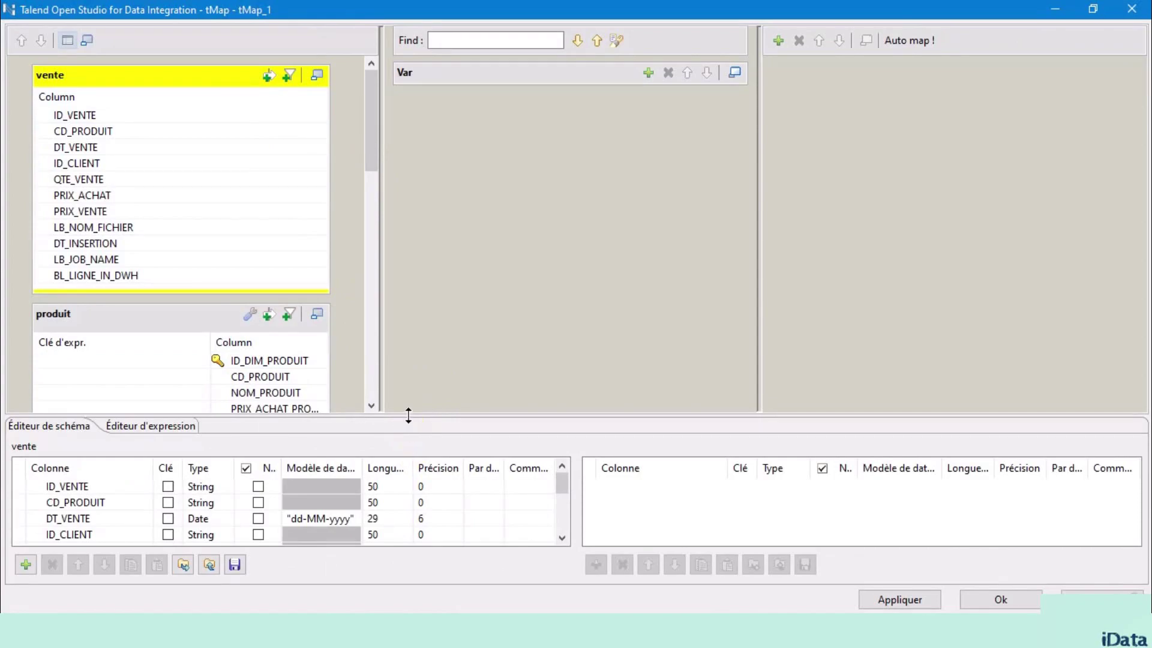
left_click_drag(409, 415, 395, 539)
left_click(132, 84)
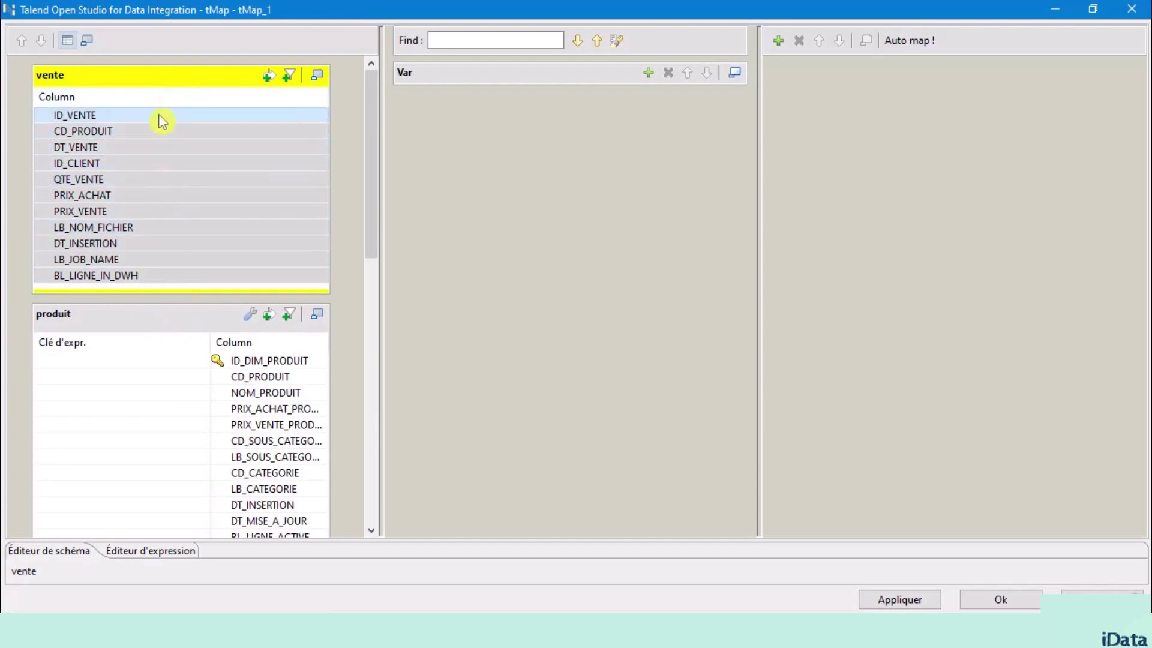
left_click(155, 323)
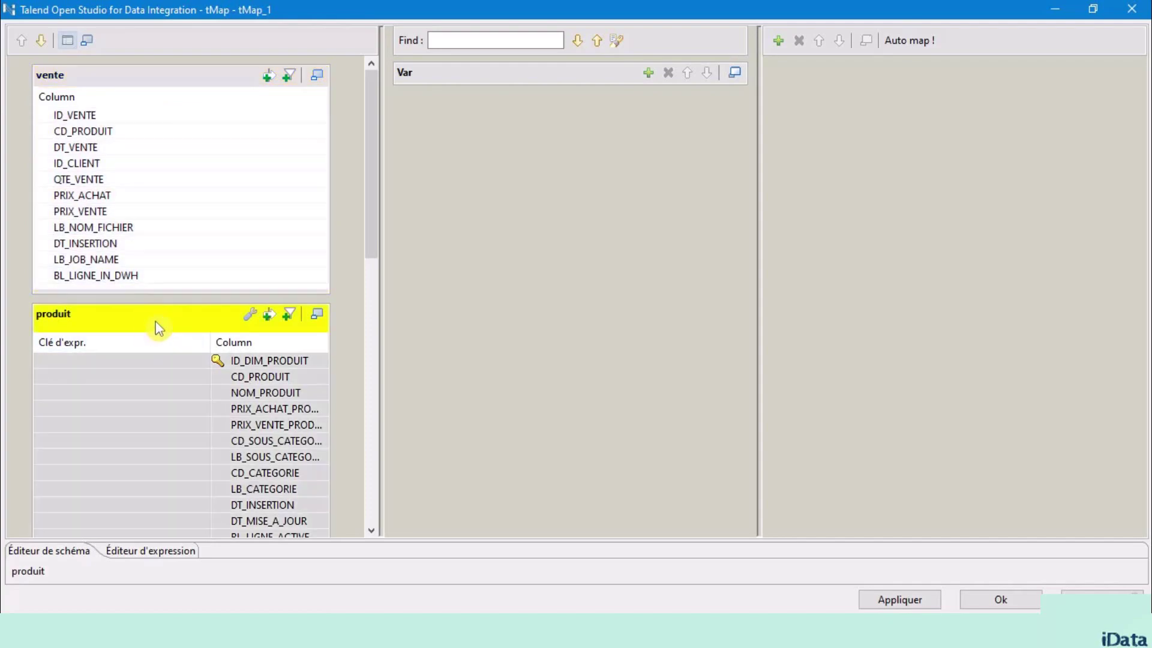
Step: Join produit to vente on CD_PRODUIT with the Join Model set to Inner Join, and collapse the produit table
left_click(114, 132)
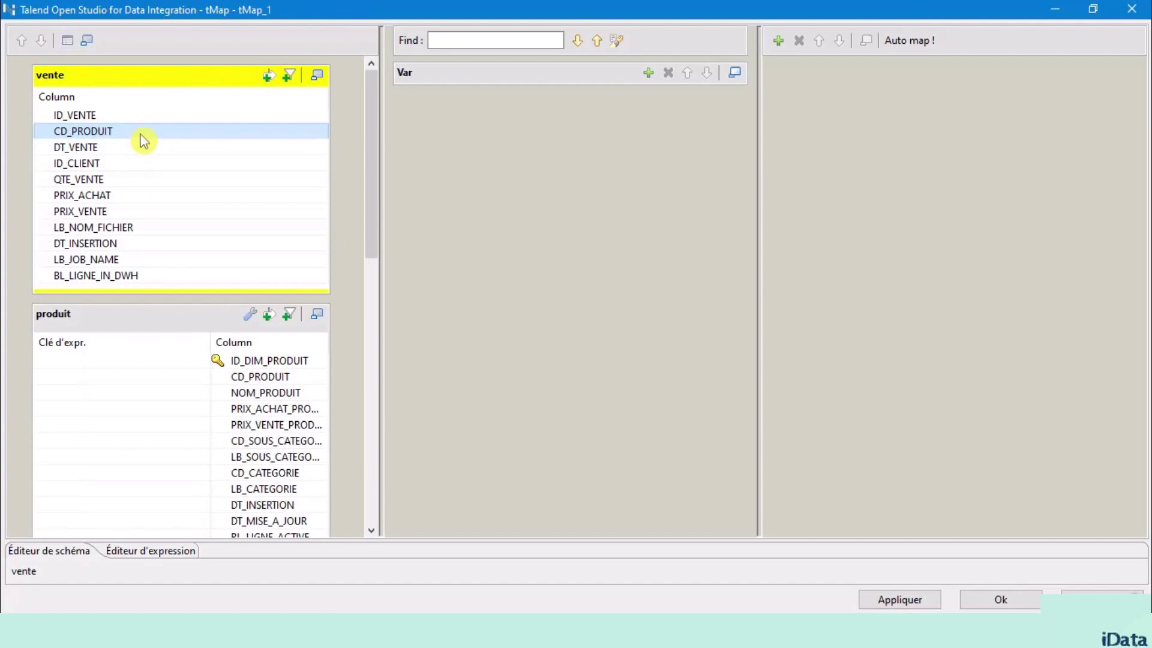
left_click_drag(144, 141, 100, 263)
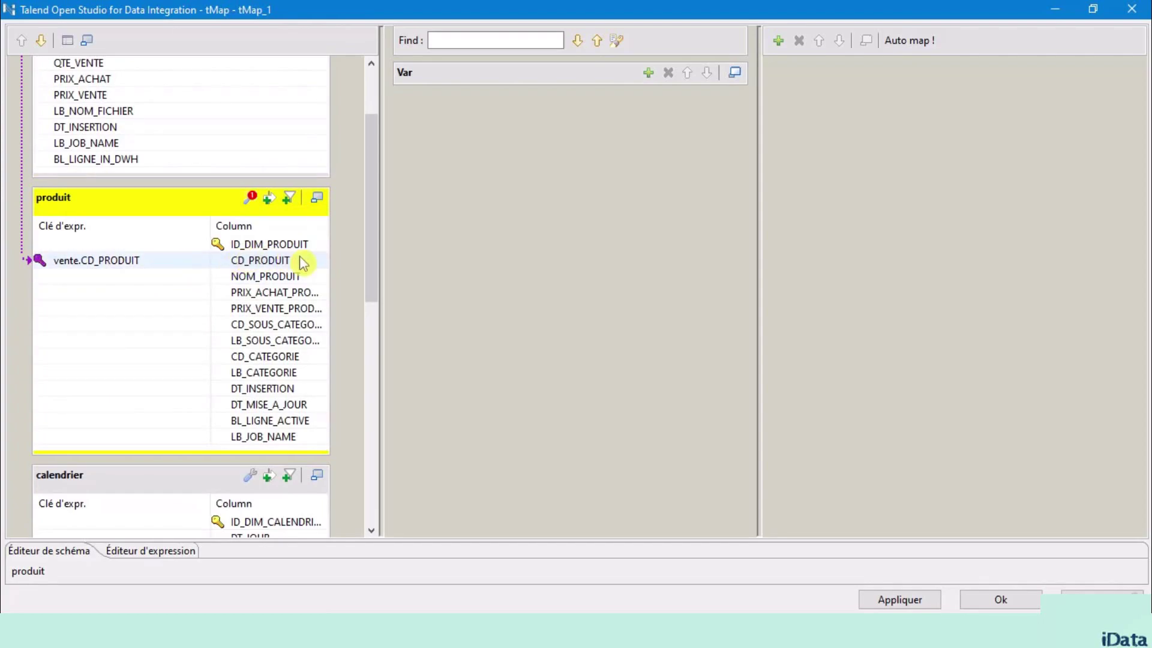
left_click(250, 198)
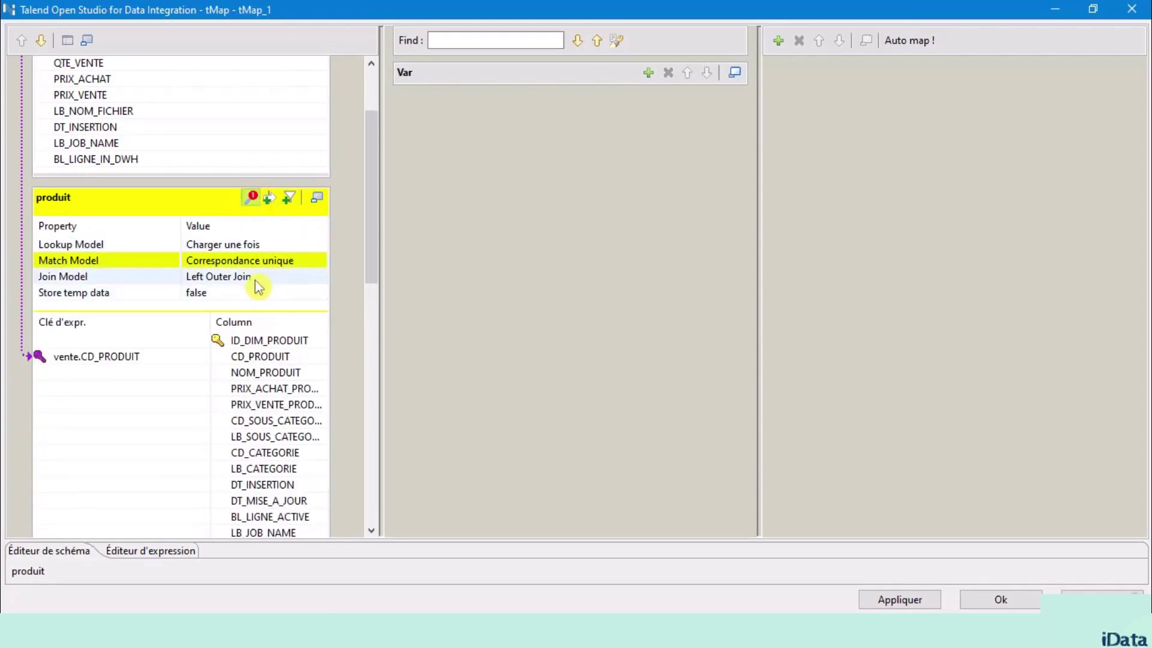
left_click(276, 277)
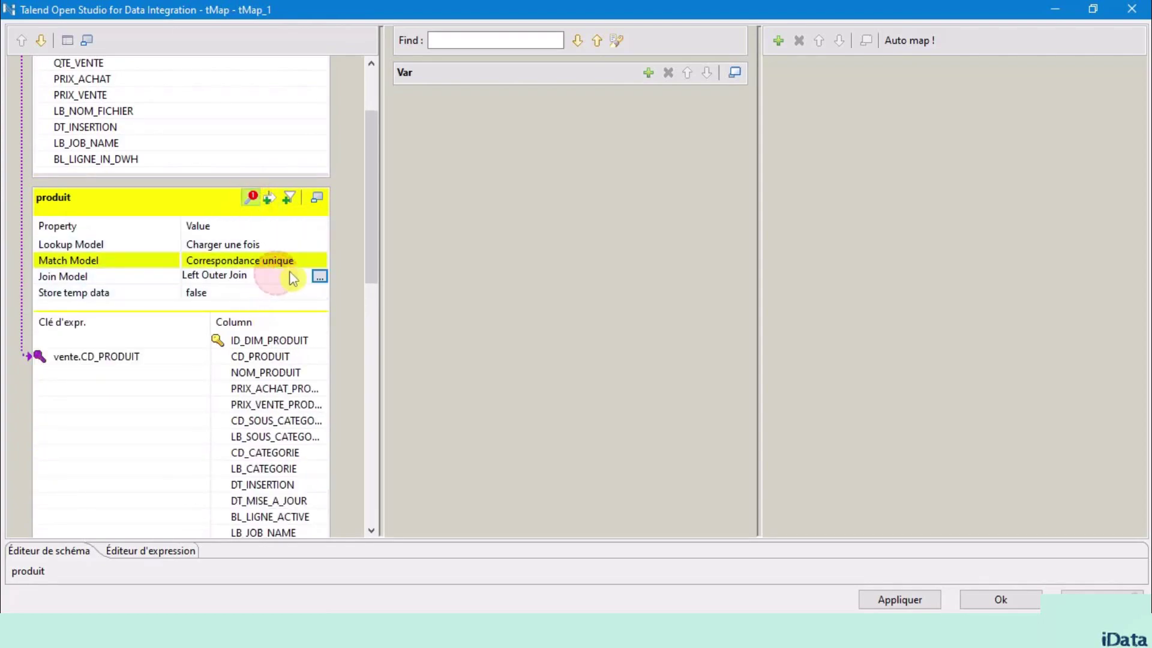
left_click(319, 277)
left_click(515, 257)
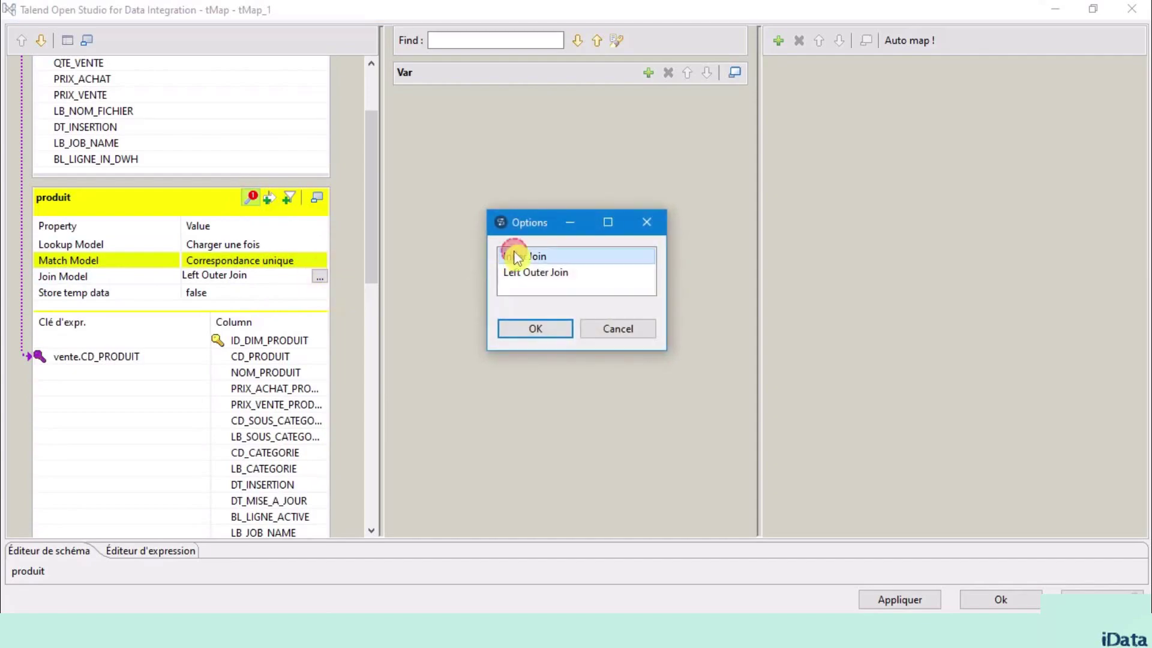
left_click(538, 336)
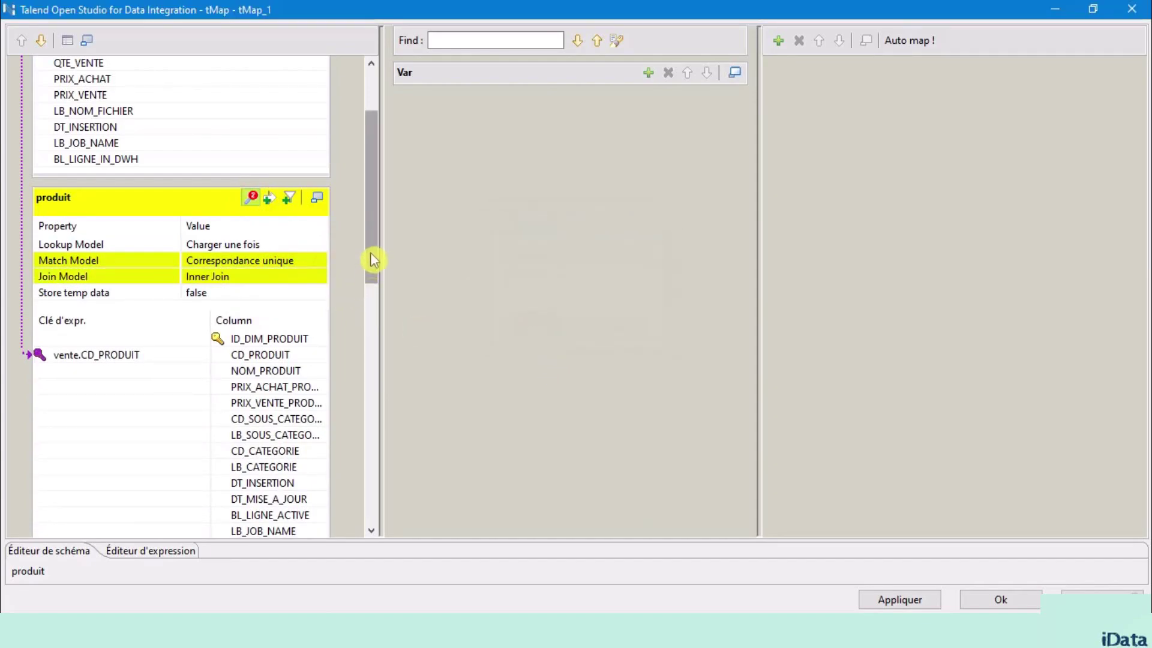
left_click(317, 198)
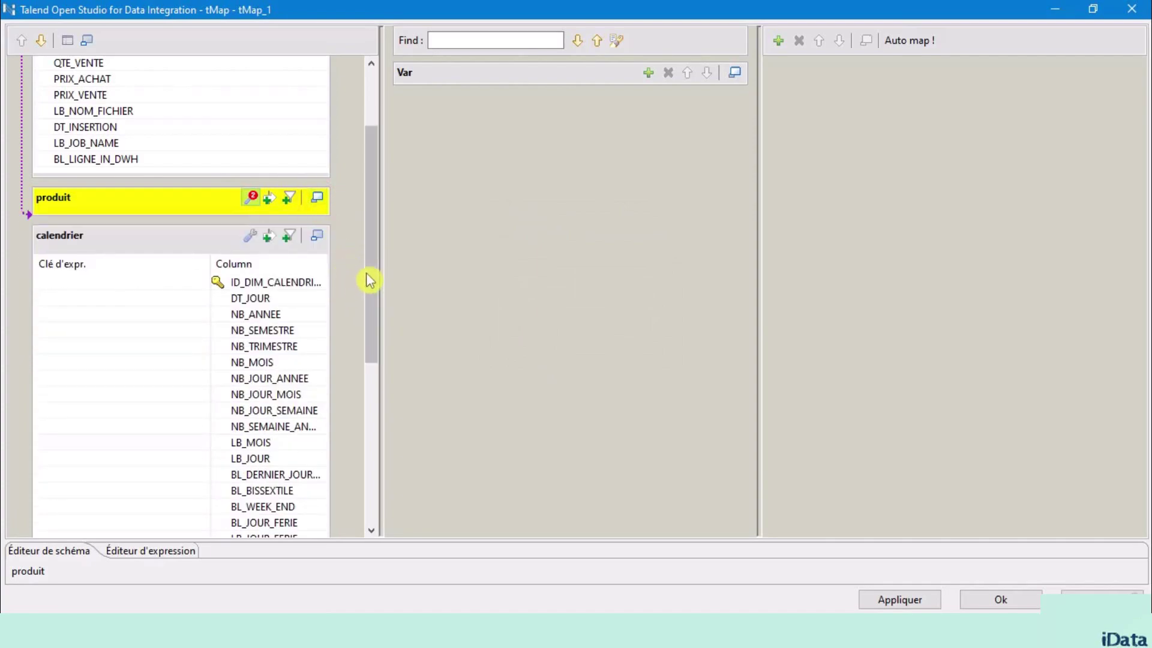
Step: Map vente's DT_VENTE column as the key expression of DT_JOUR in the calendrier lookup
left_click_drag(372, 266, 369, 194)
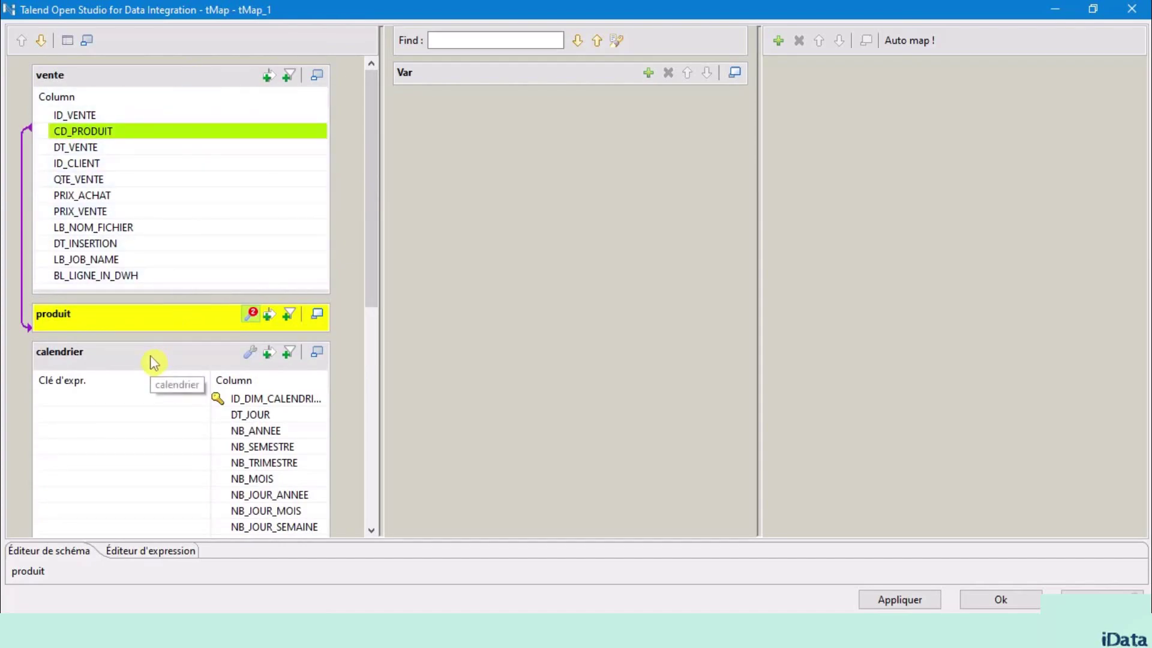
left_click(110, 150)
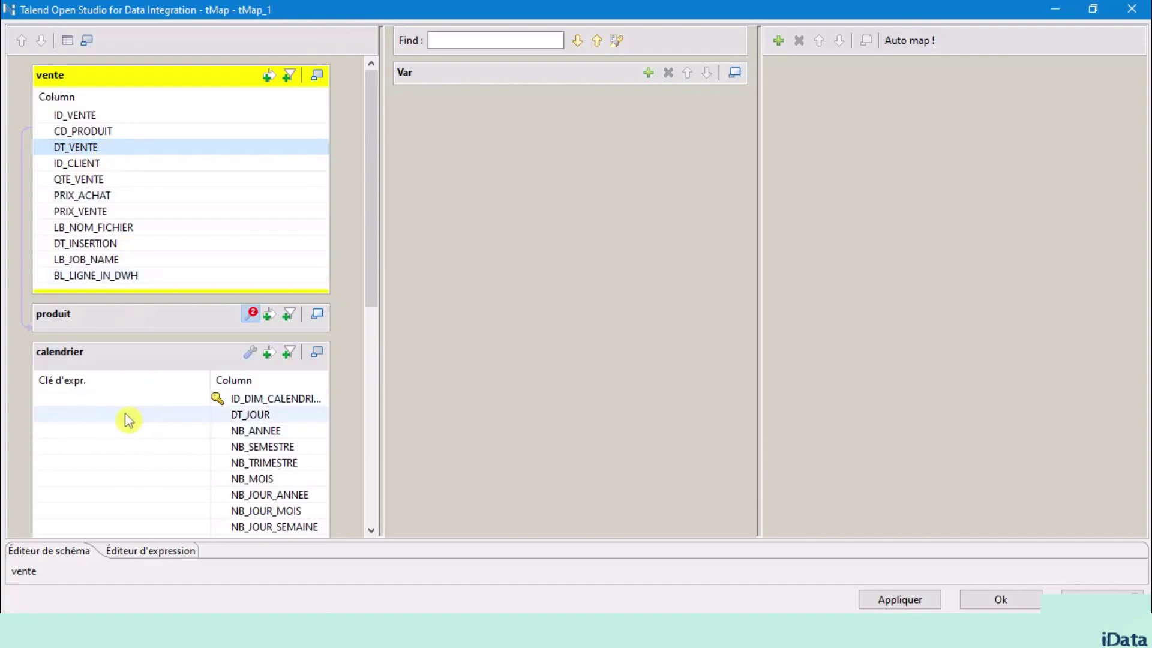
left_click_drag(118, 149, 105, 298)
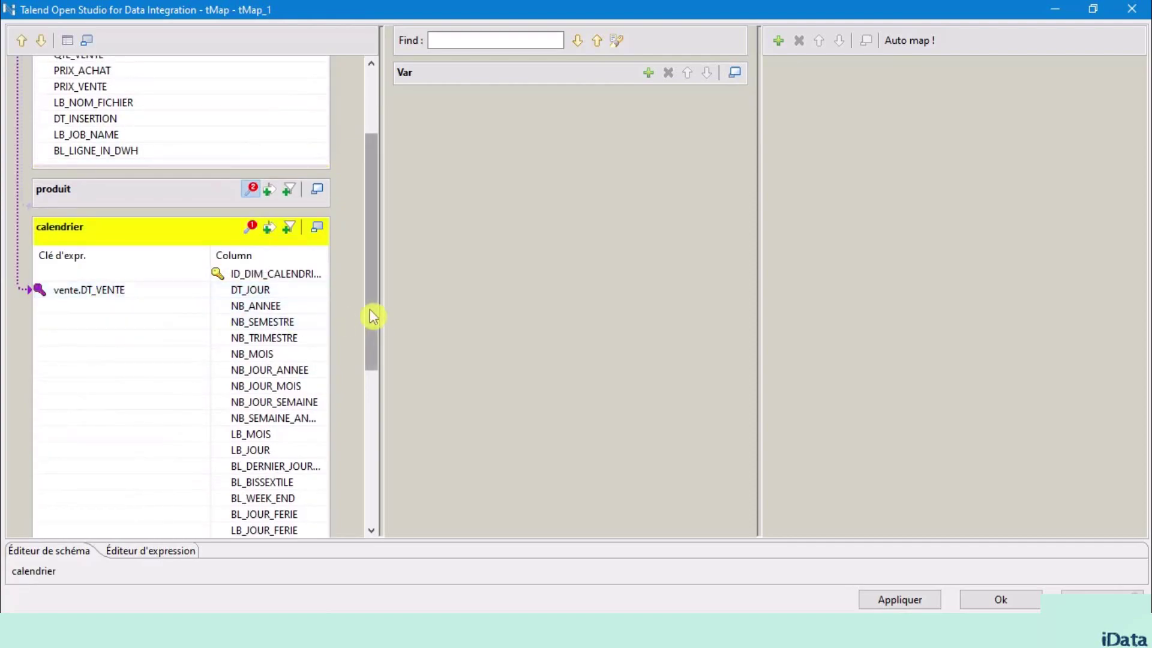
Step: Set the calendrier lookup's Join Model to Inner Join and collapse the calendrier table
left_click(253, 226)
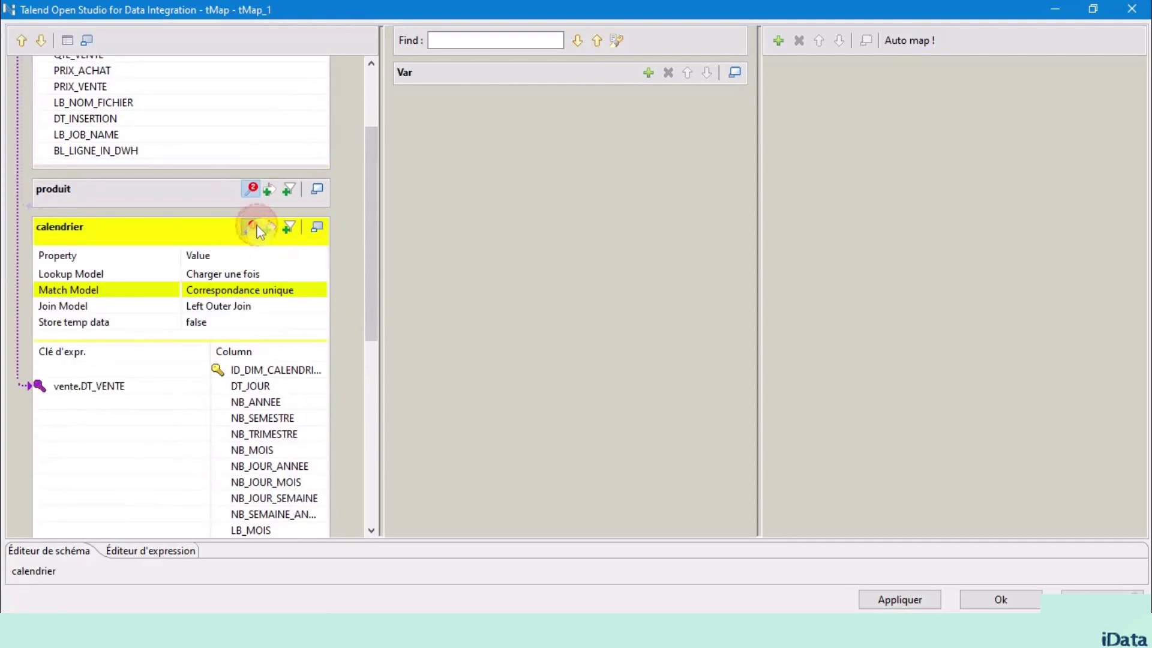
left_click(254, 305)
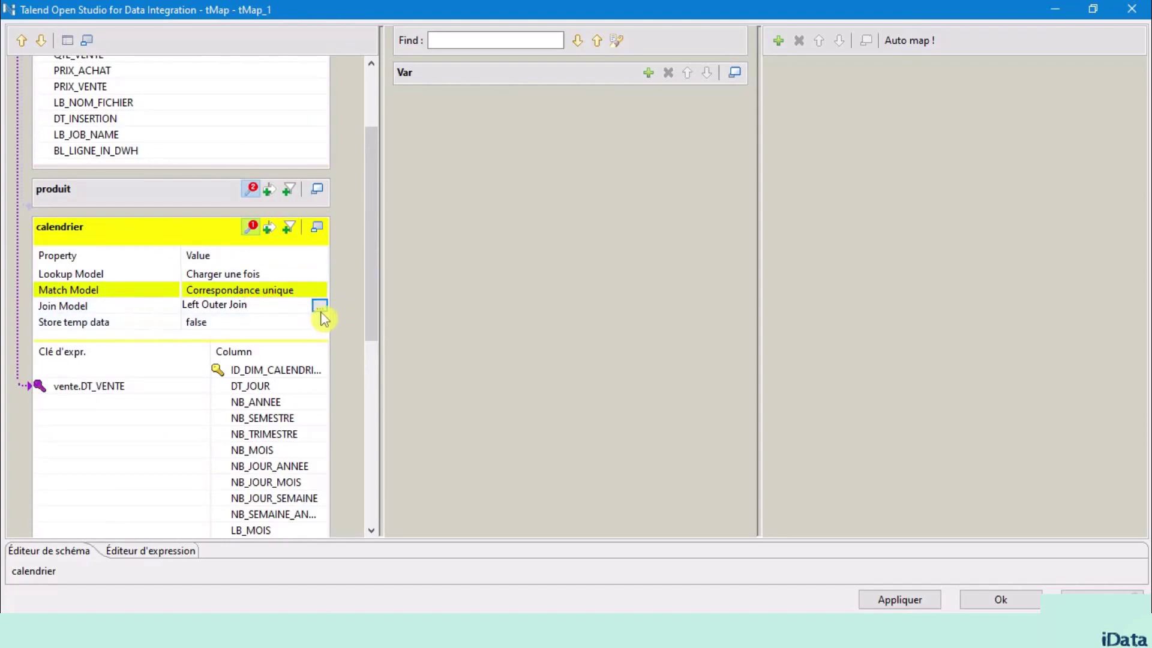
left_click(320, 306)
left_click(567, 256)
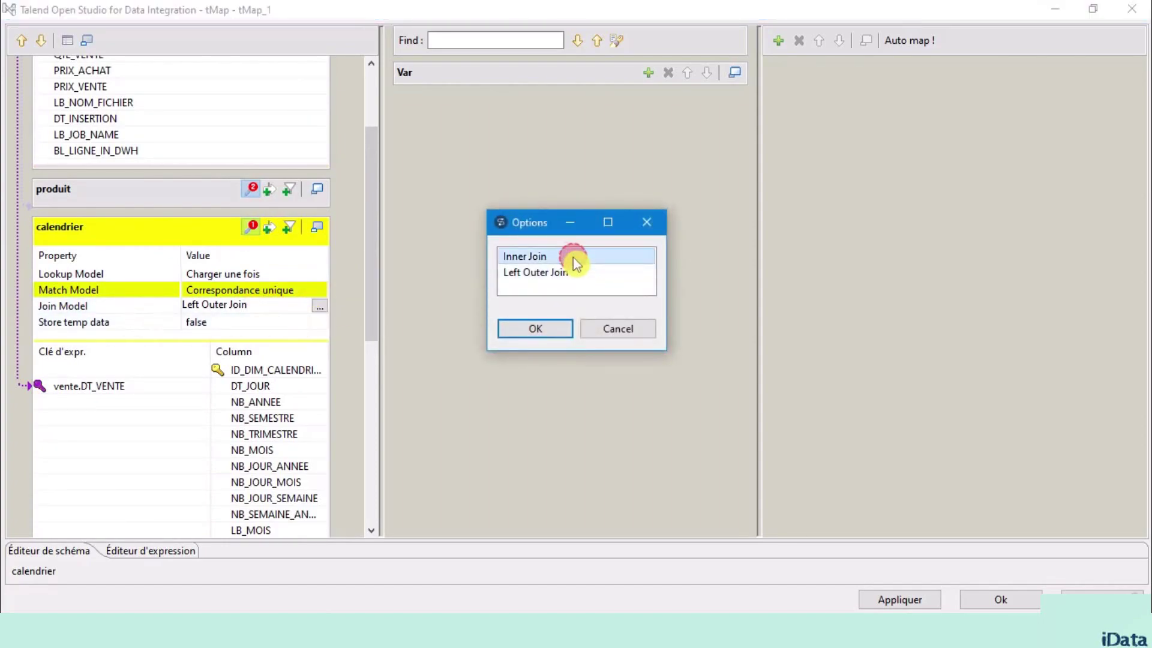
left_click(535, 330)
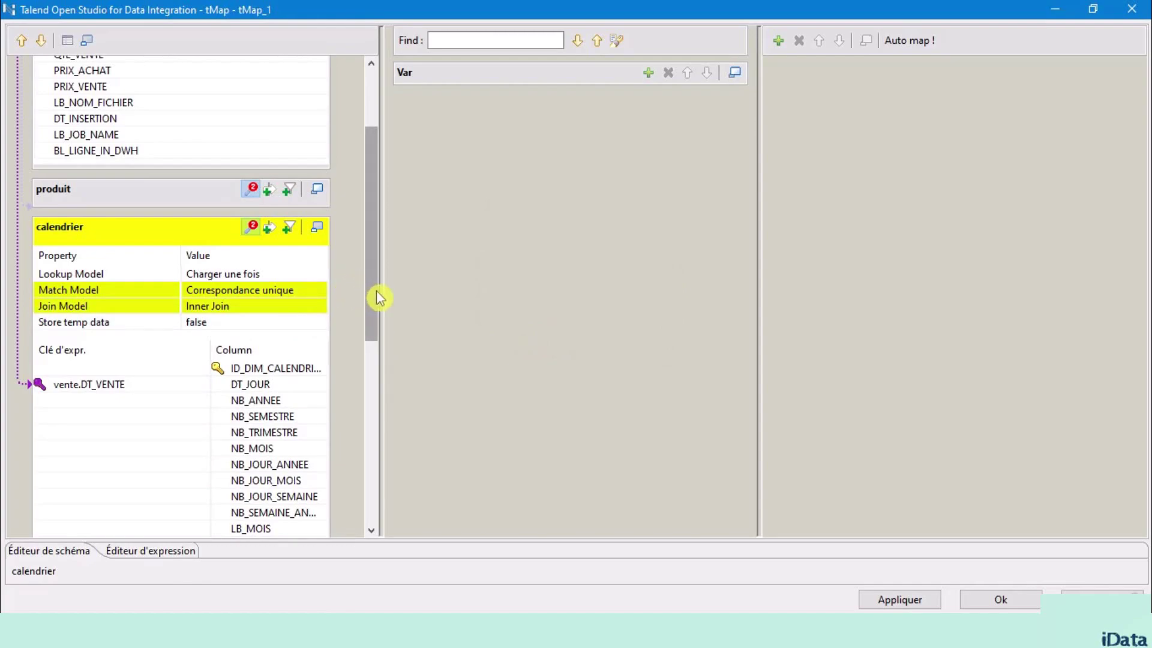
scroll(375, 278, "up", 3)
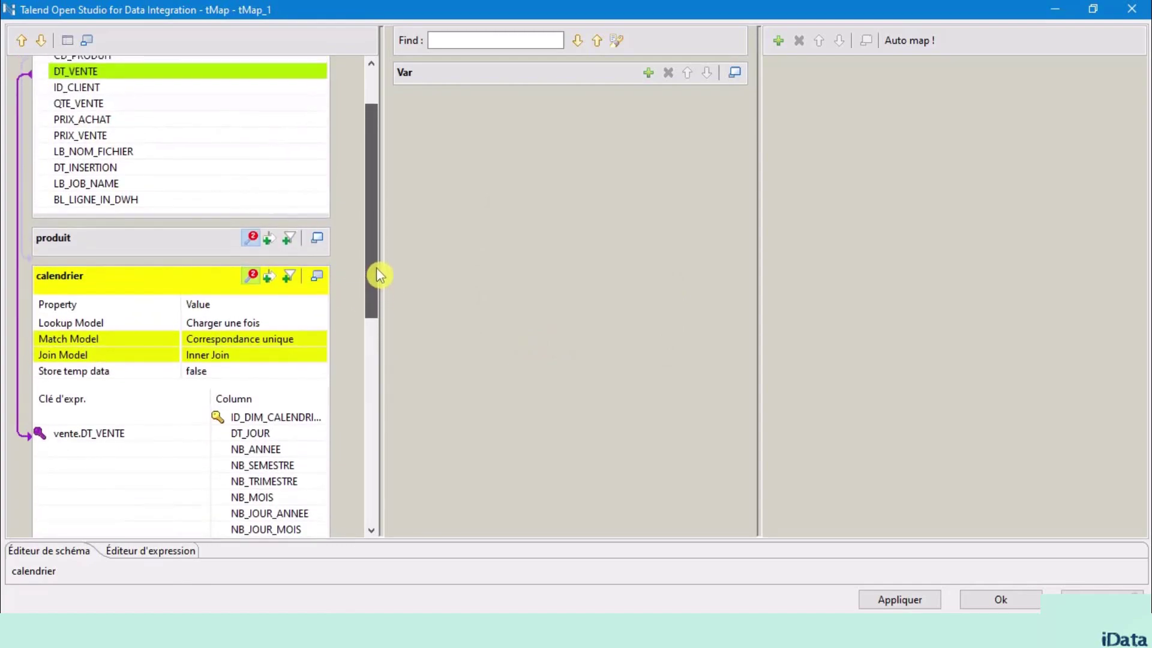
left_click_drag(379, 275, 370, 223)
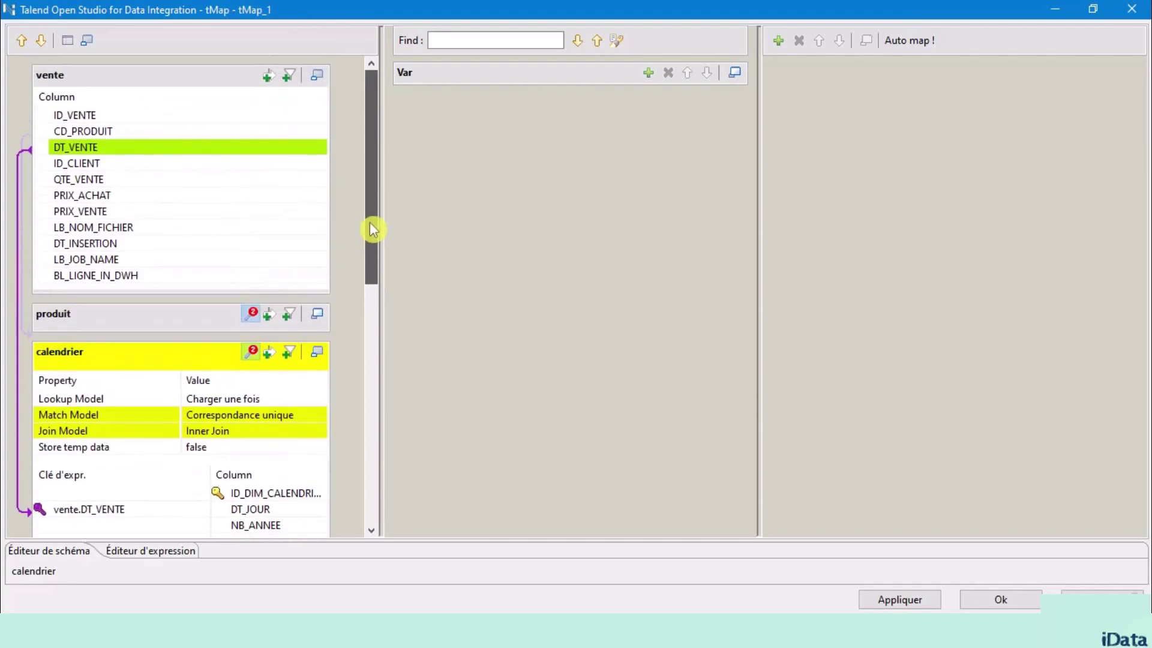
left_click(198, 152)
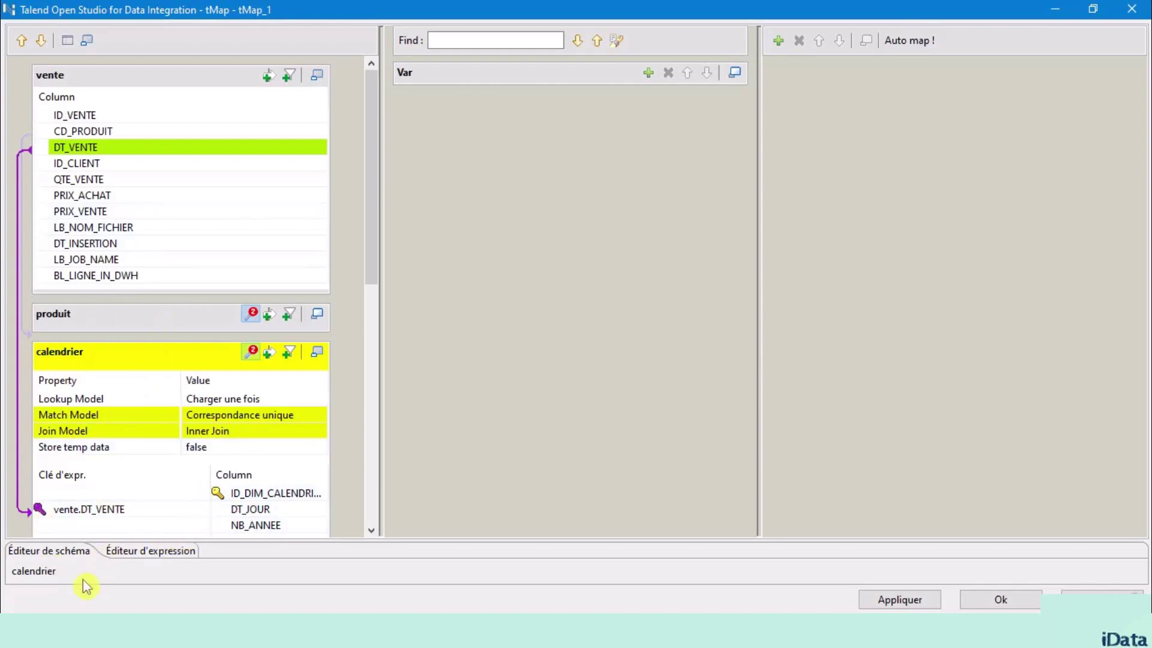
left_click(277, 493)
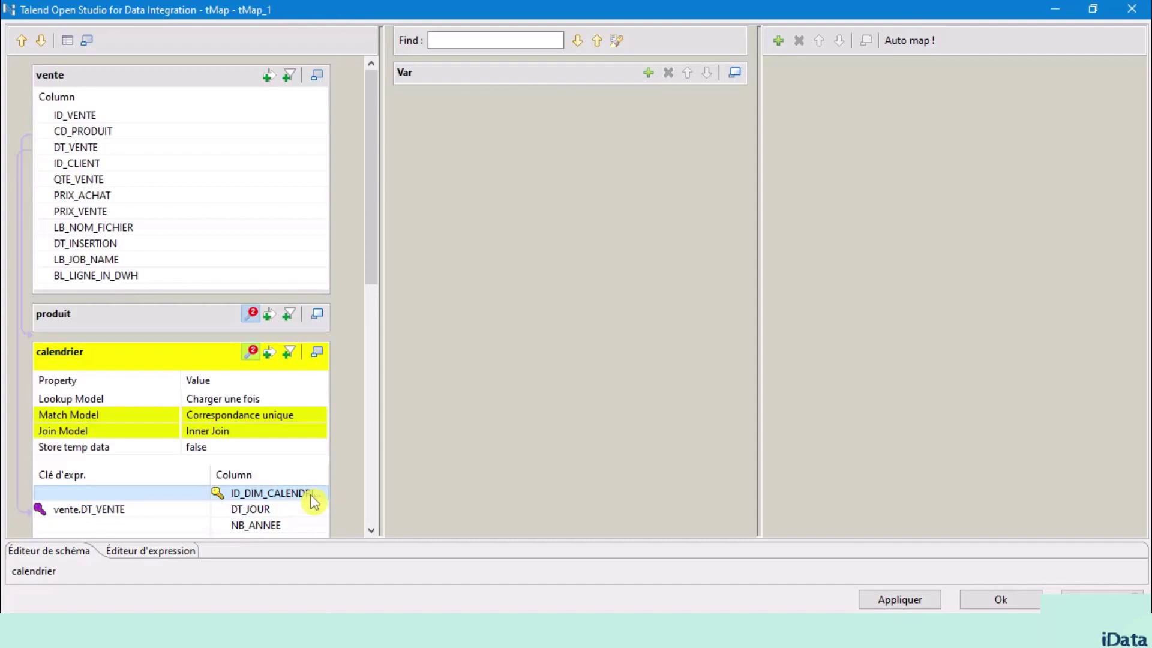
left_click(322, 355)
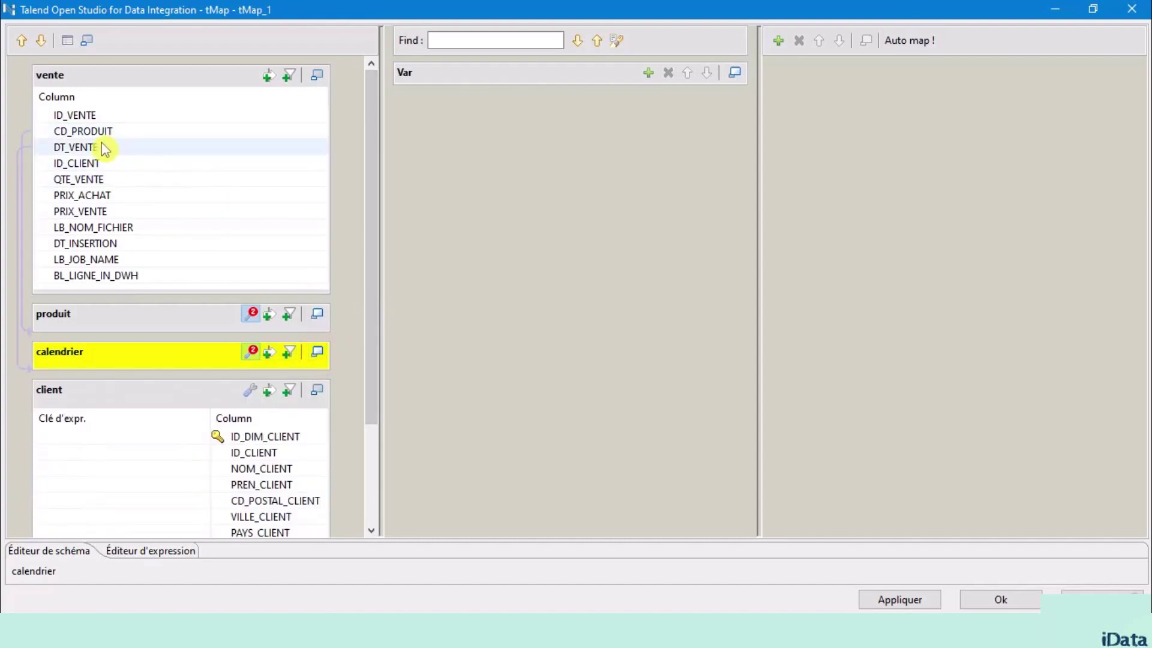
Step: Join client to vente on ID_CLIENT and set the client lookup's Join Model to Inner Join
left_click(82, 162)
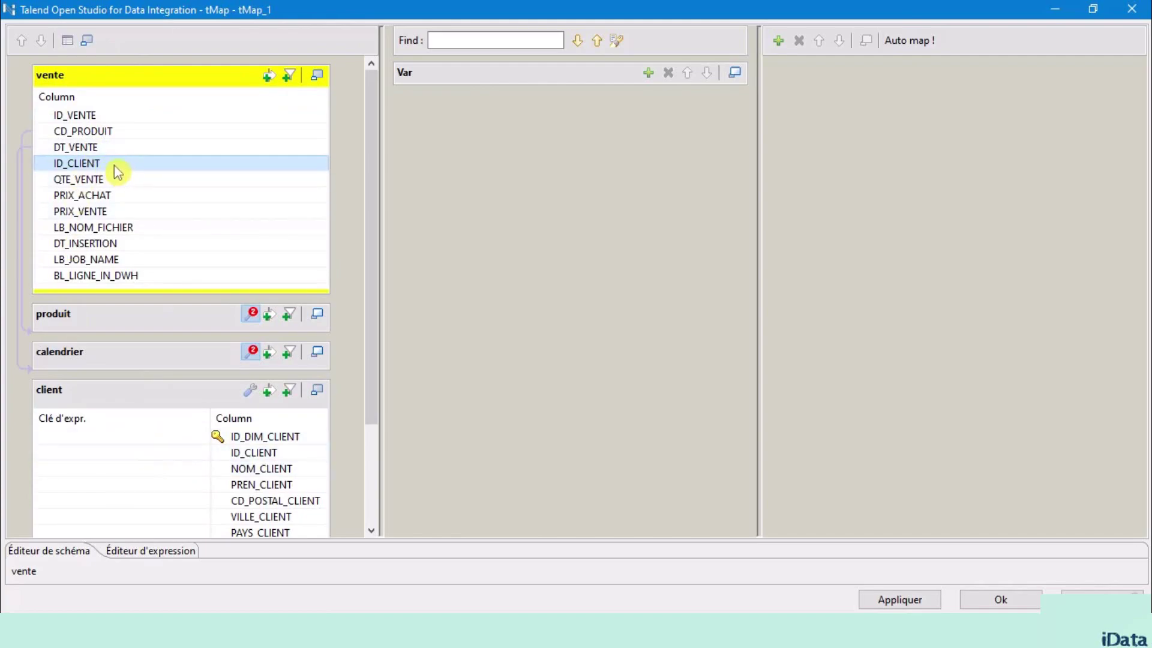
left_click_drag(117, 173, 114, 359)
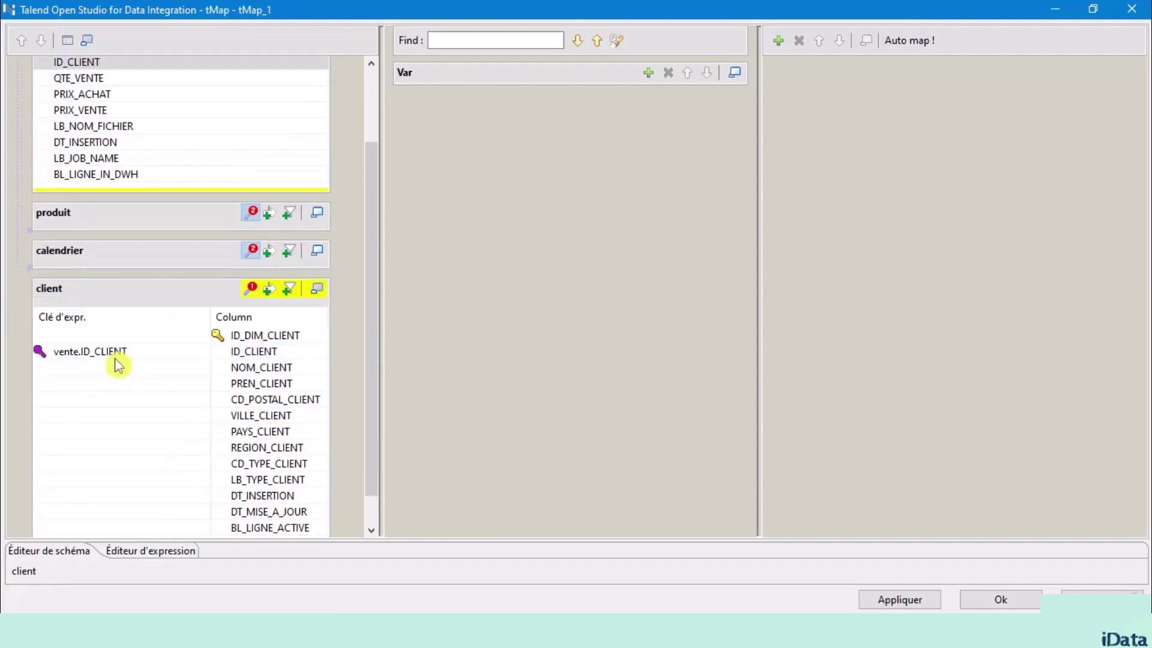
left_click(251, 289)
left_click(254, 367)
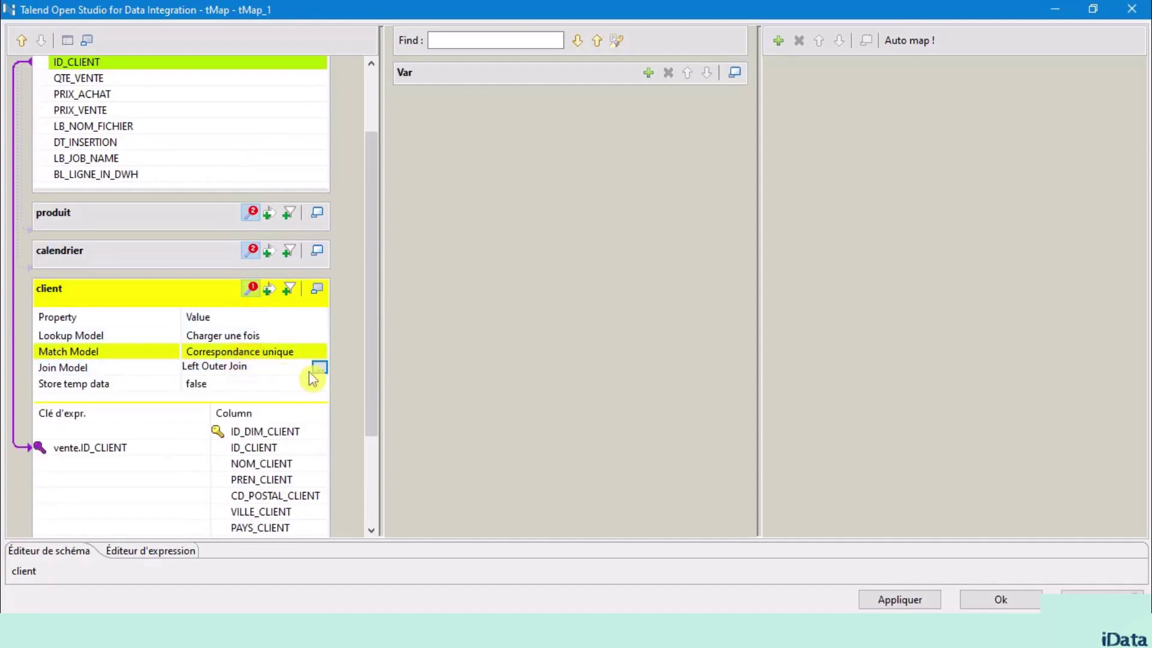
left_click(324, 369)
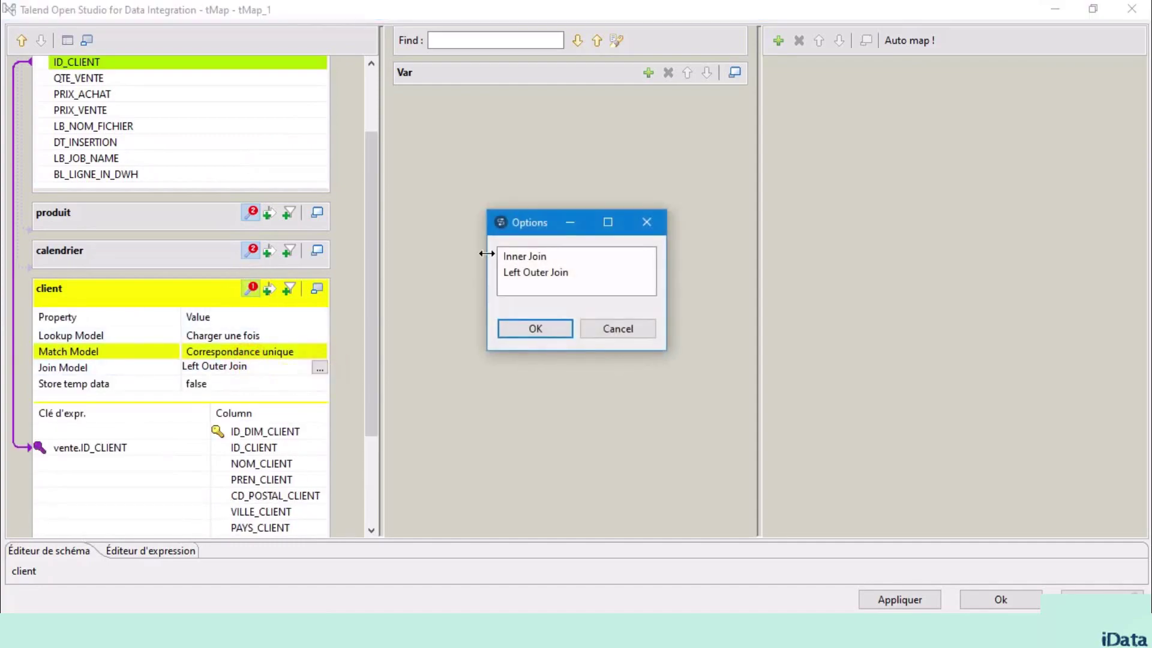
left_click(523, 257)
left_click(529, 339)
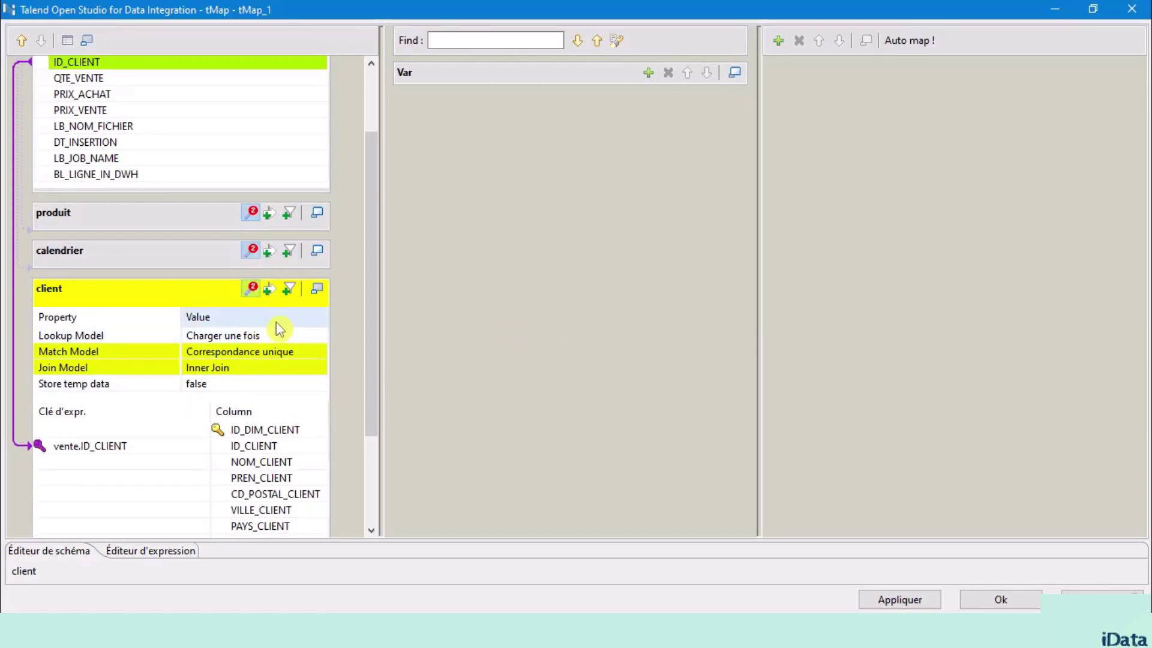
Step: Expand the calendrier and produit lookups and examine the dimension keys of the lookup tables alongside the vente columns
left_click(273, 430)
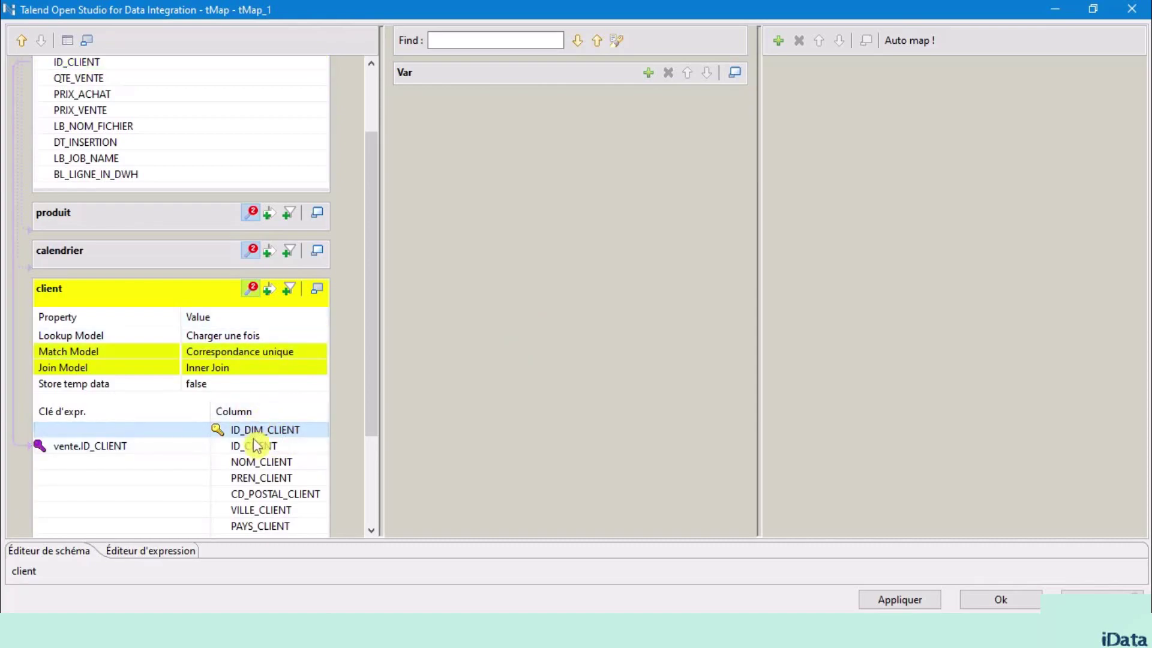
left_click(255, 251)
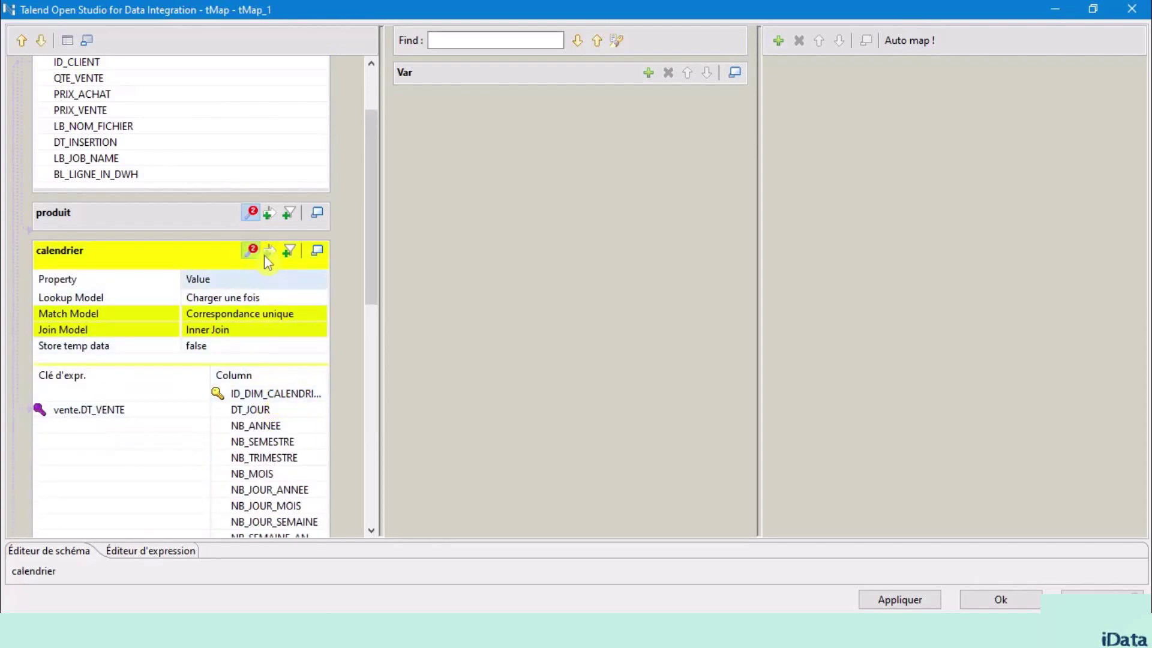
left_click(252, 212)
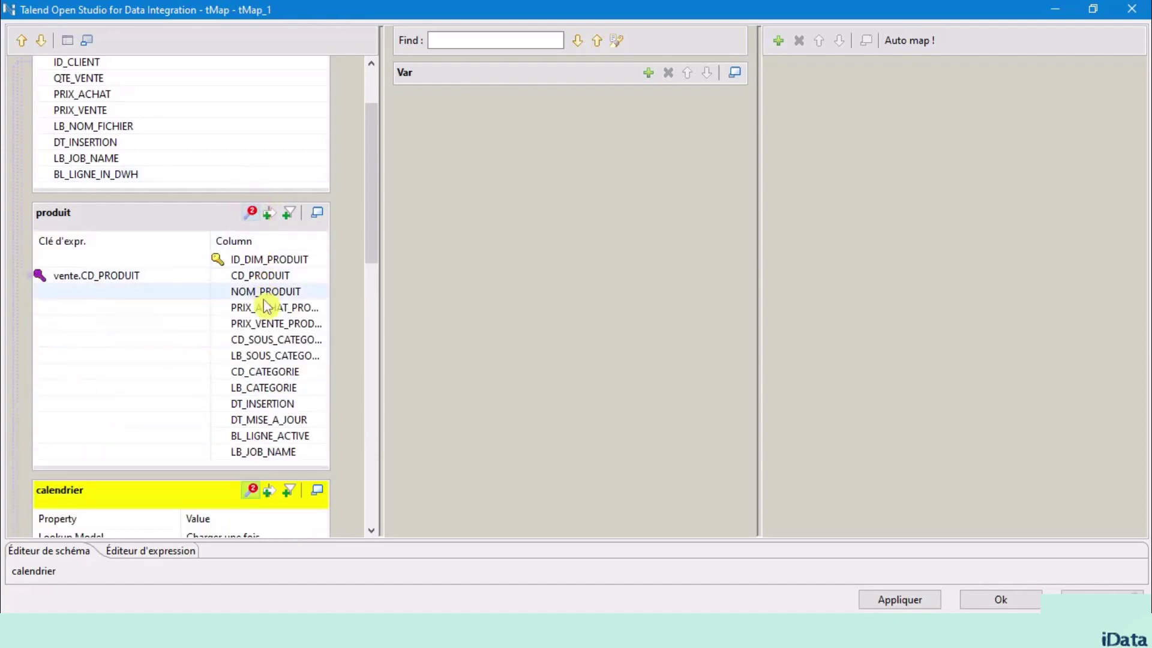
left_click(298, 264)
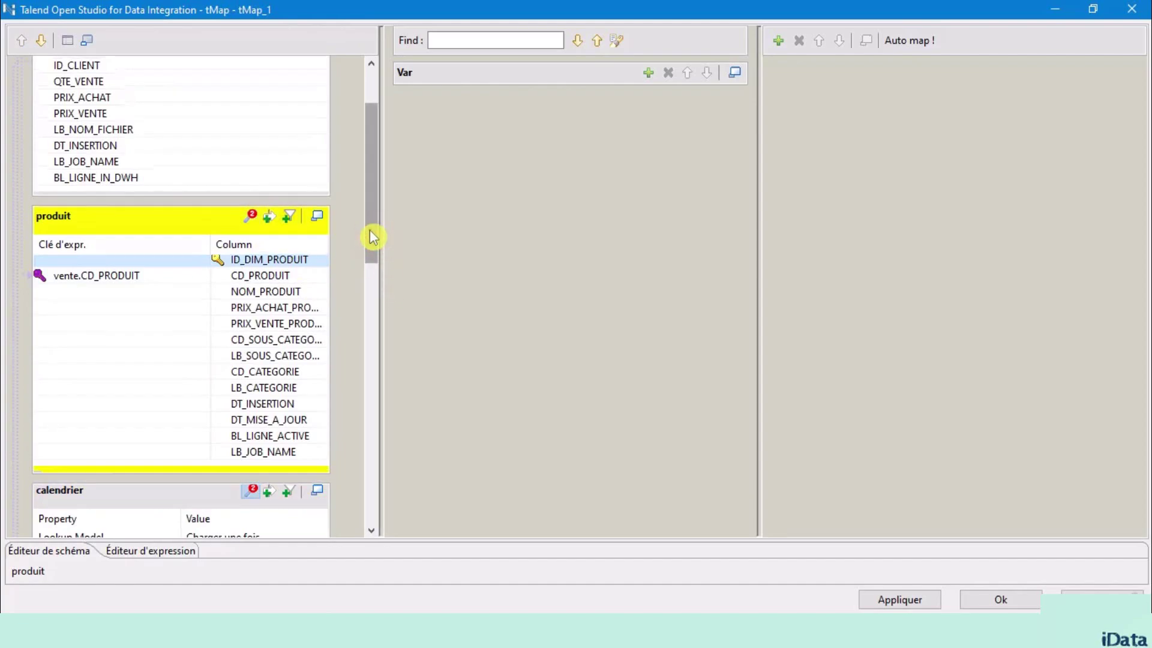
scroll(380, 242, "down", 8)
left_click_drag(378, 318, 370, 127)
left_click(204, 79)
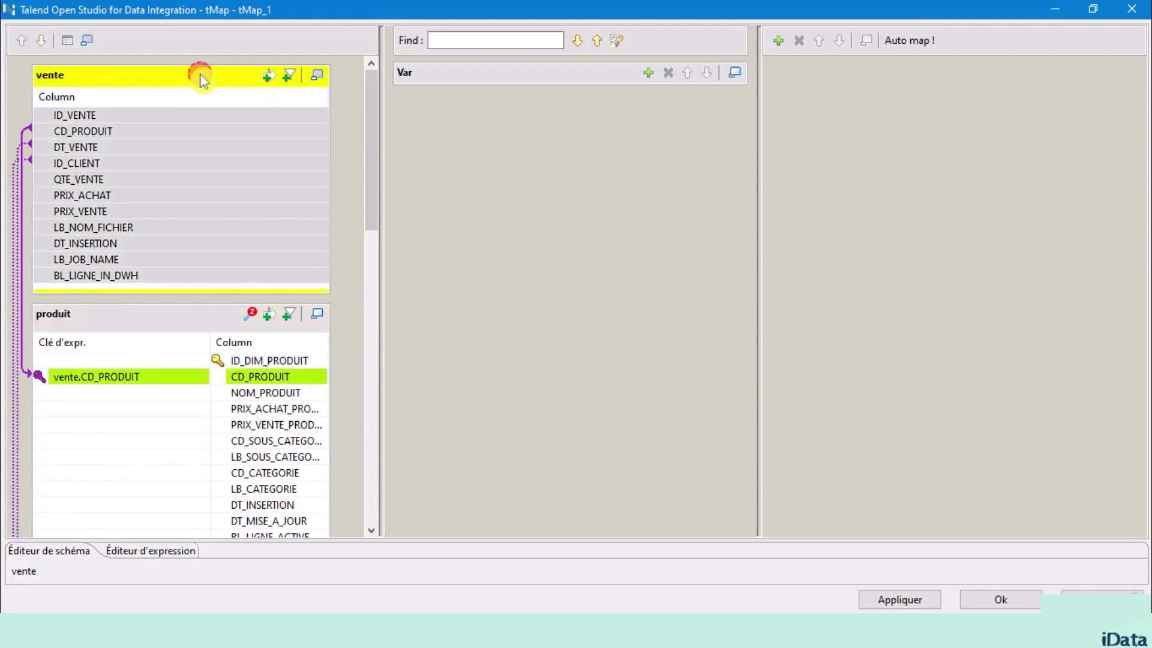
left_click(147, 322)
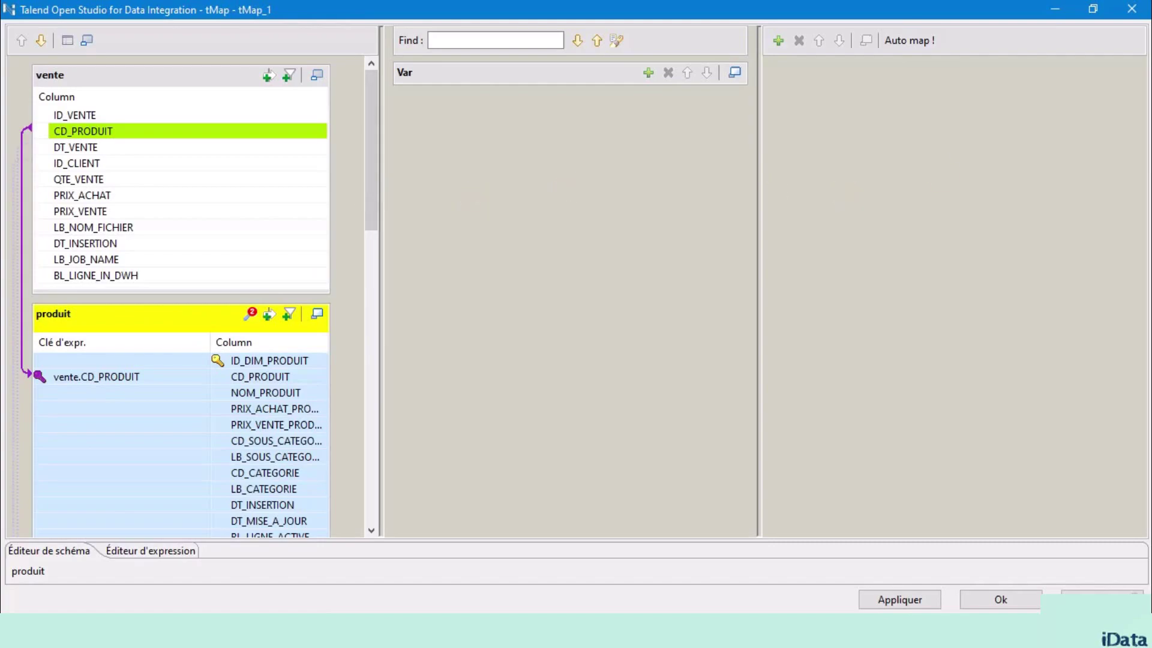
Step: Add a new output table named venteToInsert and enlarge it to make room for columns
left_click(779, 42)
left_click(543, 252)
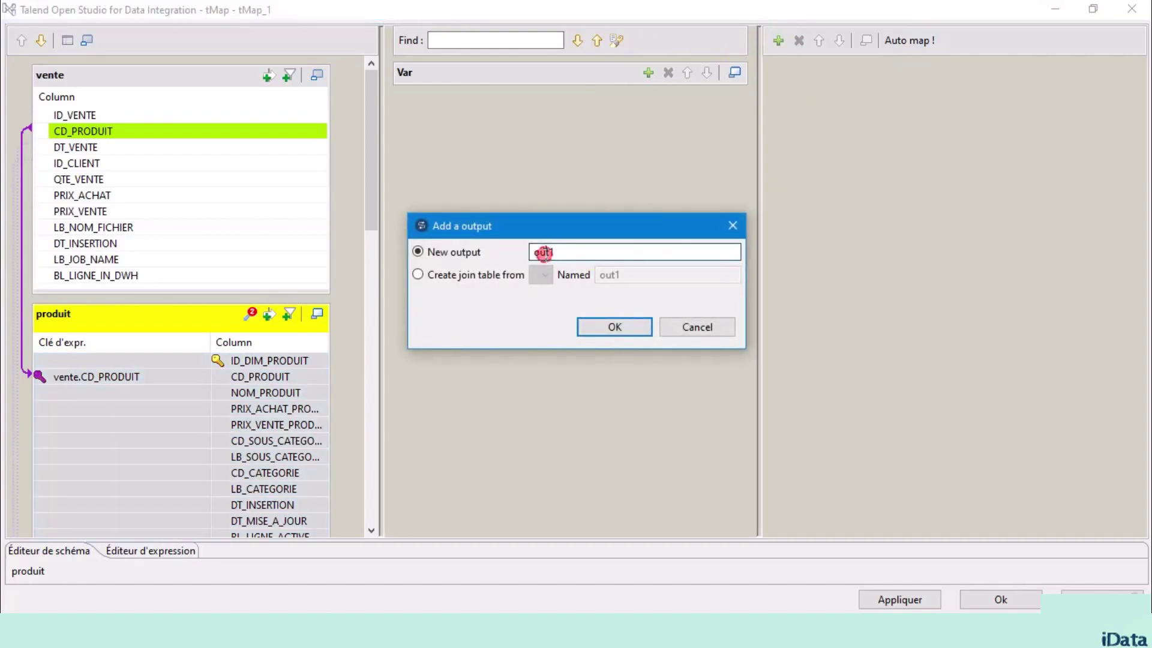
double_click(544, 252)
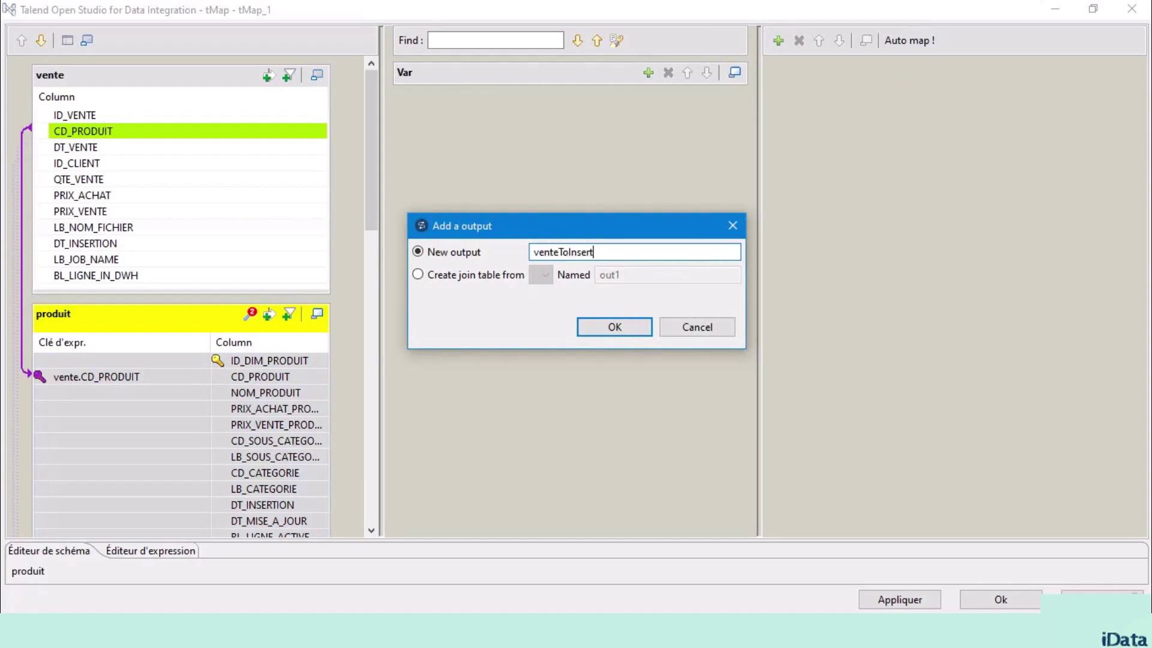
left_click(614, 331)
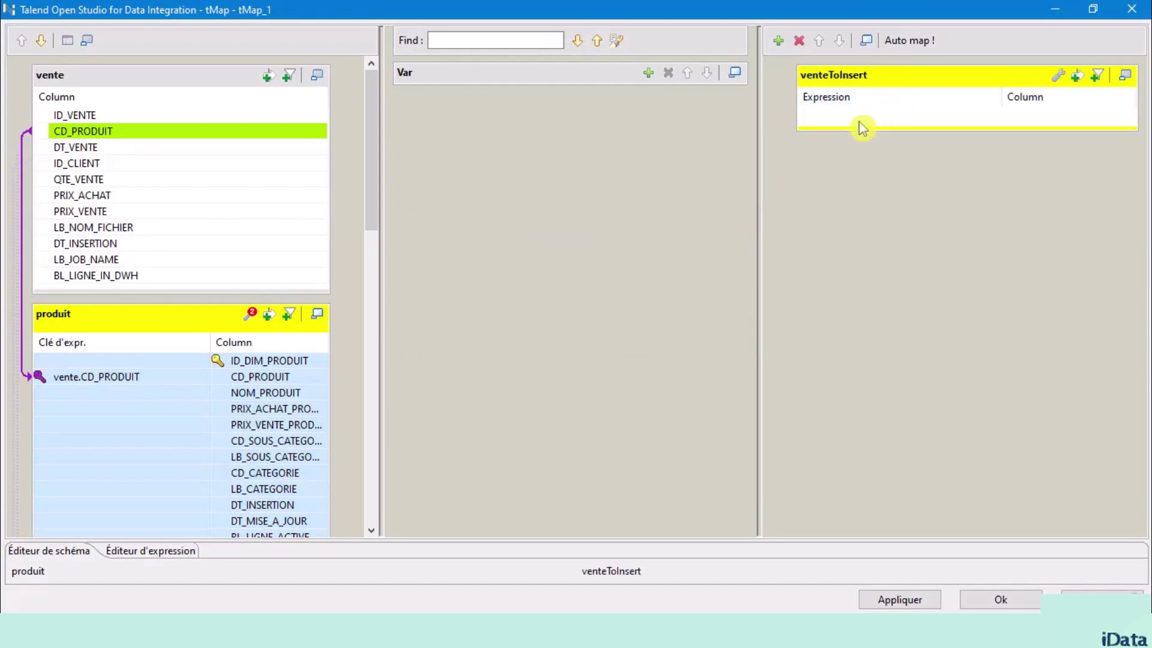
left_click_drag(848, 126, 858, 258)
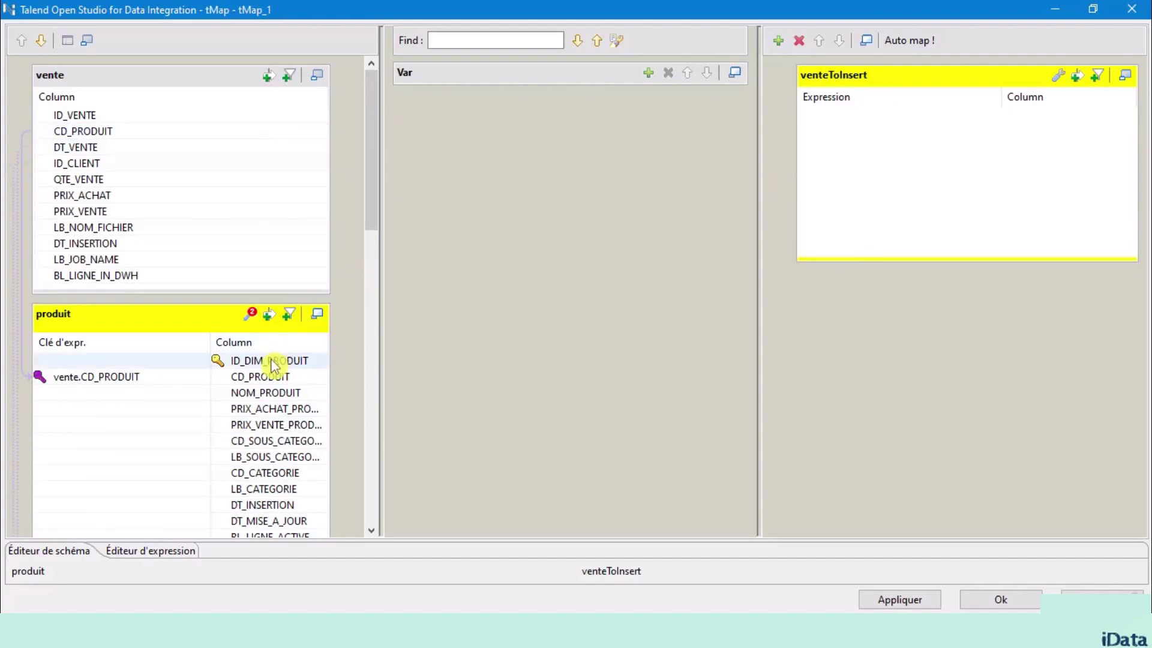
Step: Map ID_DIM_PRODUIT from produit, ID_DIM_CLIENT from client and ID_DIM_CALENDRIER from calendrier into the venteToInsert output
left_click_drag(271, 365, 926, 172)
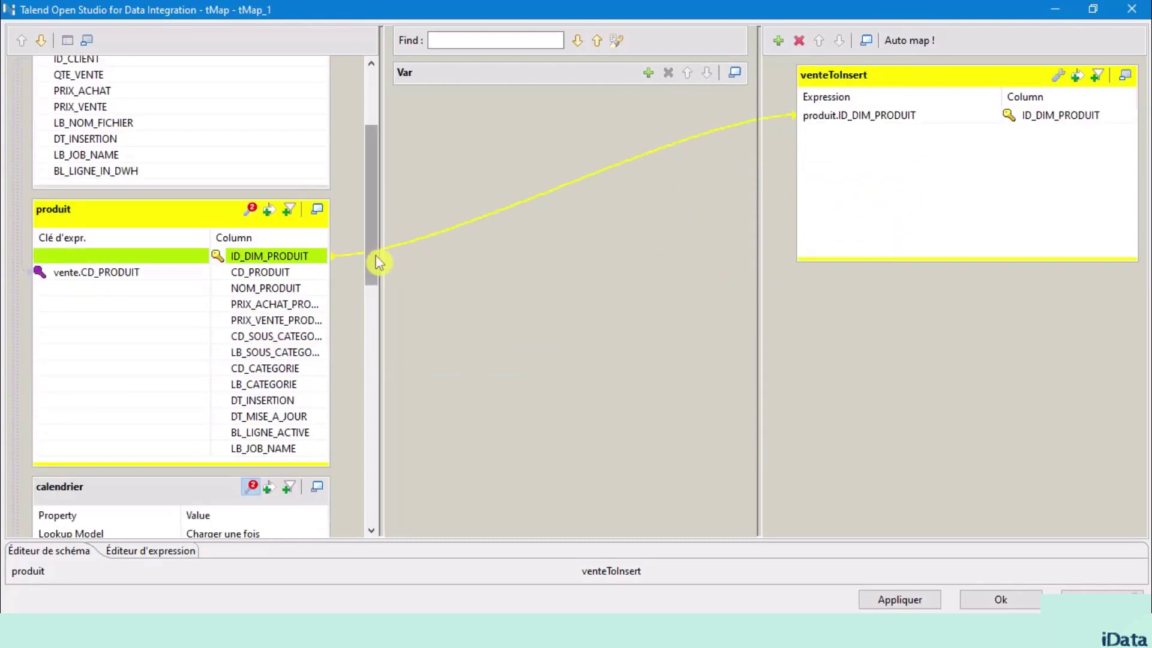
scroll(303, 321, "down", 10)
left_click_drag(283, 311, 779, 240)
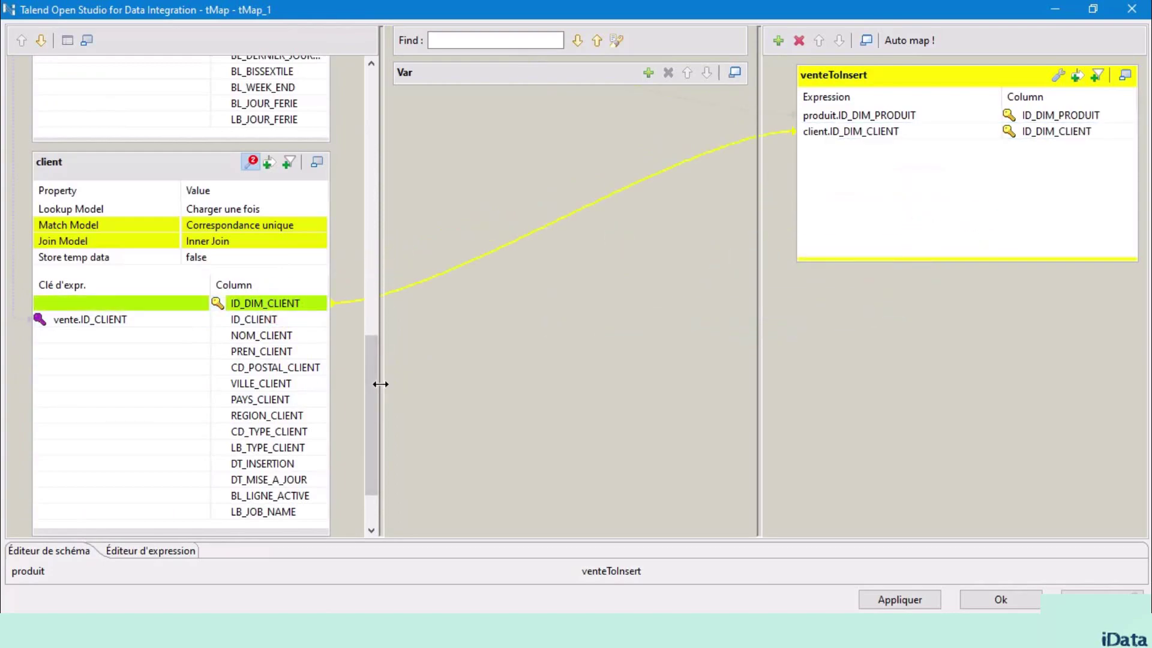
left_click_drag(381, 384, 372, 234)
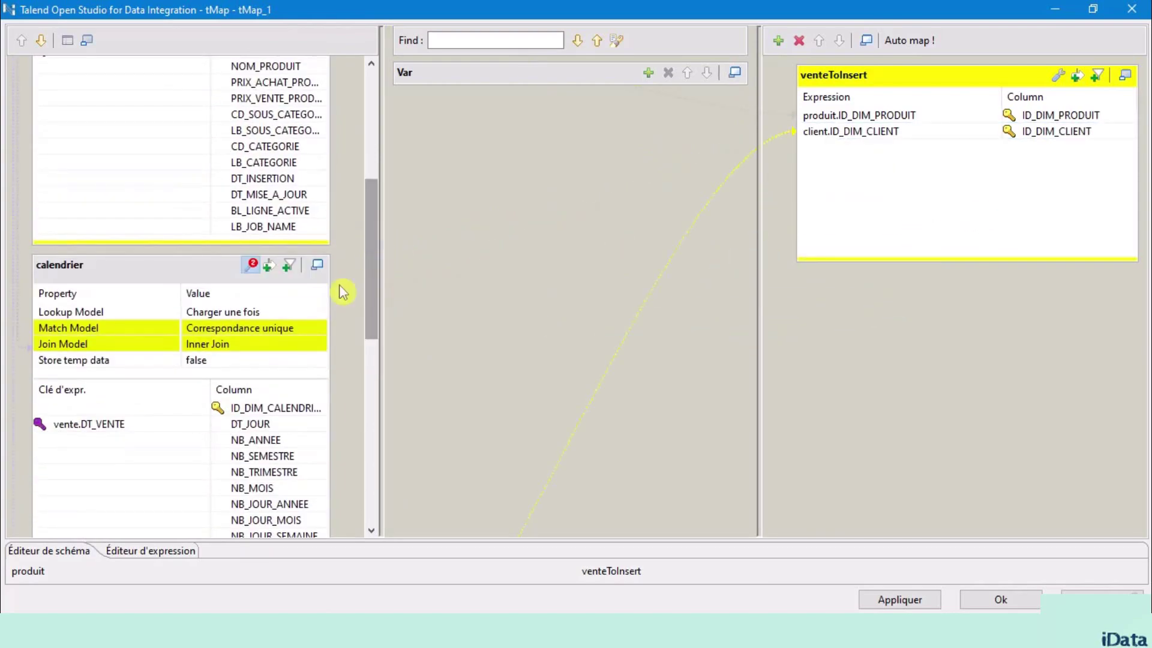
left_click_drag(269, 407, 887, 232)
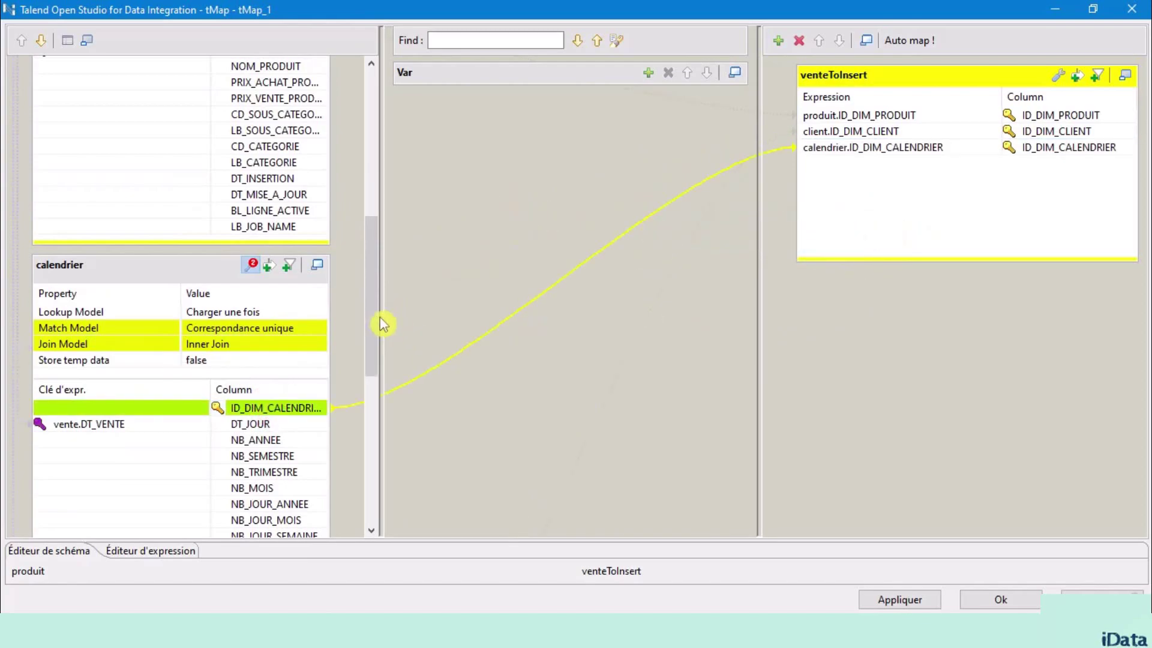
Step: Map the ID_VENTE and QTE_VENTE columns from vente into the venteToInsert output
scroll(372, 312, "up", 7)
left_click_drag(162, 116, 893, 206)
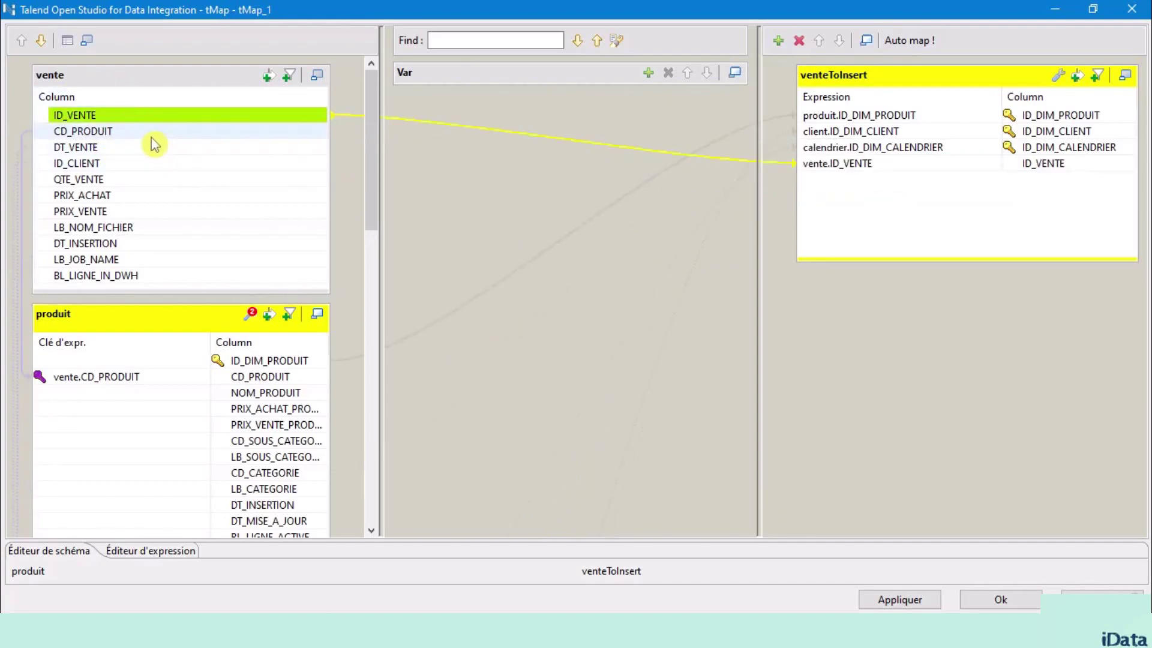
left_click_drag(123, 179, 948, 231)
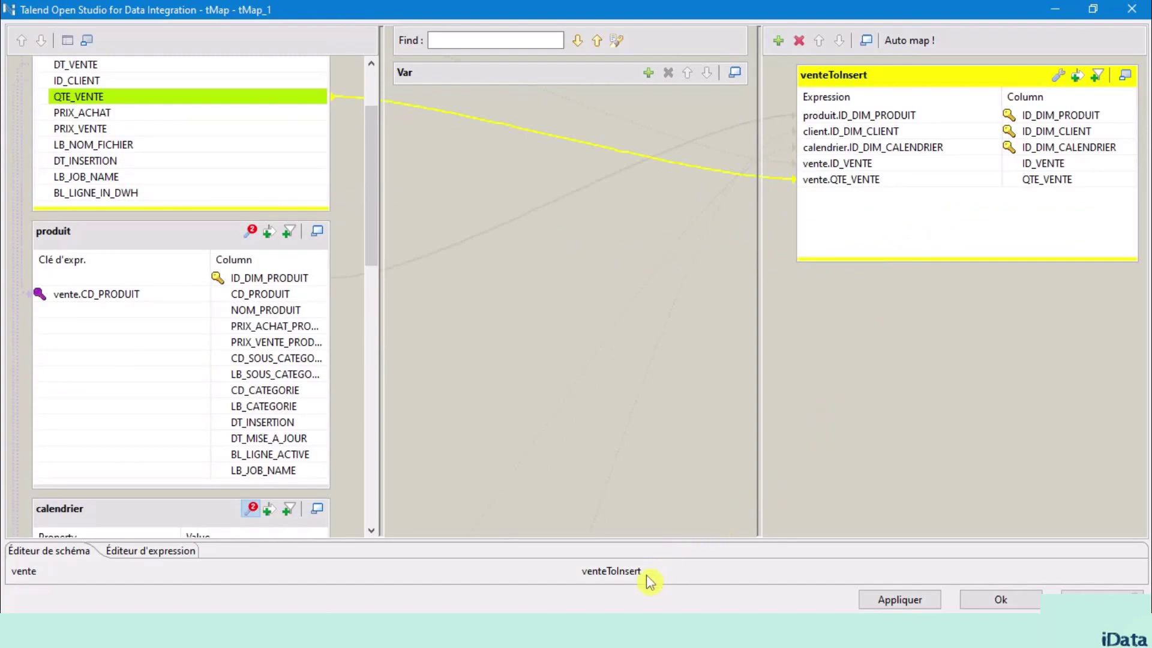
Step: Enlarge the schema editor and add a column MT_ACHAT of type Double to the venteToInsert schema
left_click_drag(665, 540, 737, 275)
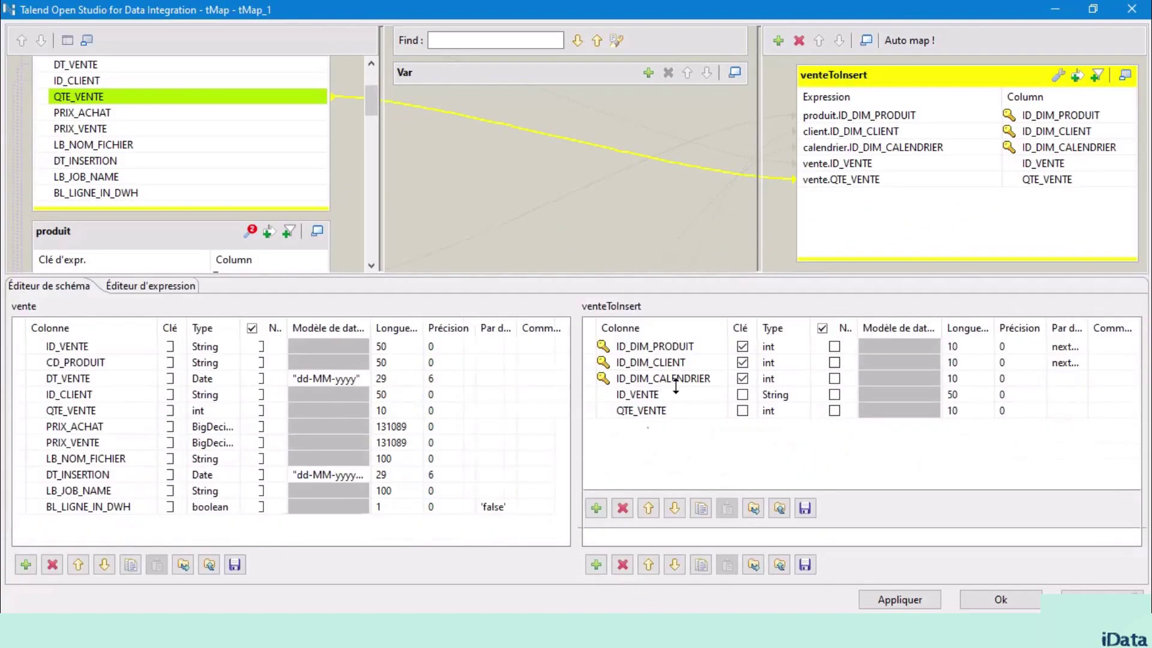
left_click(596, 564)
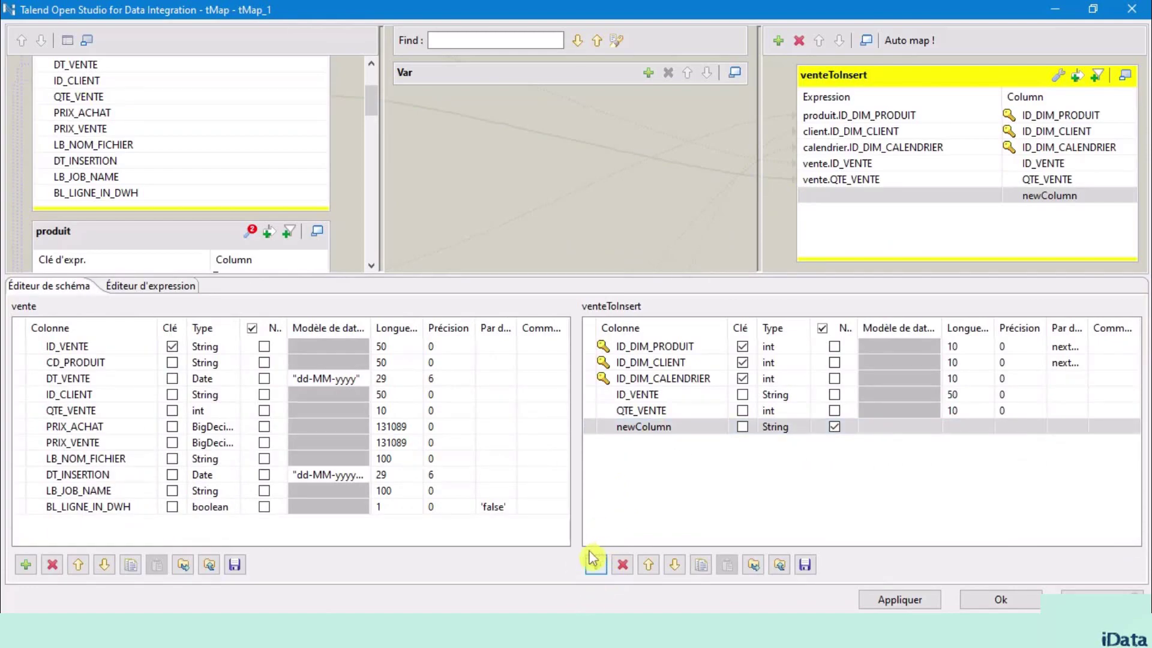
left_click(629, 430)
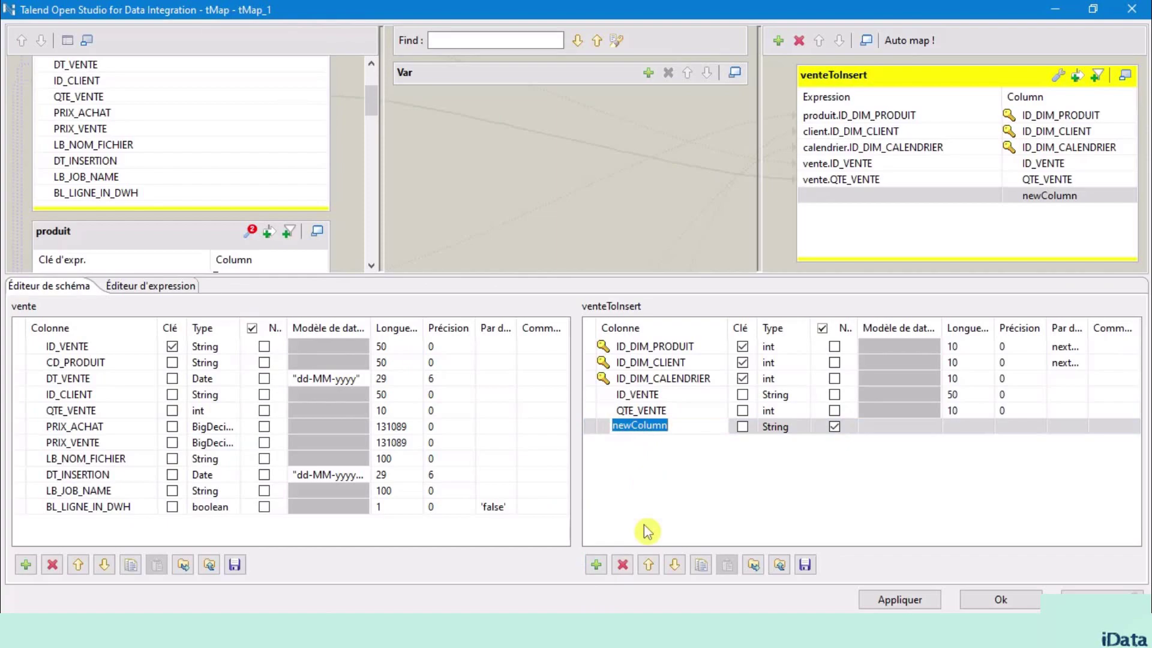
type("MT_ACHAT")
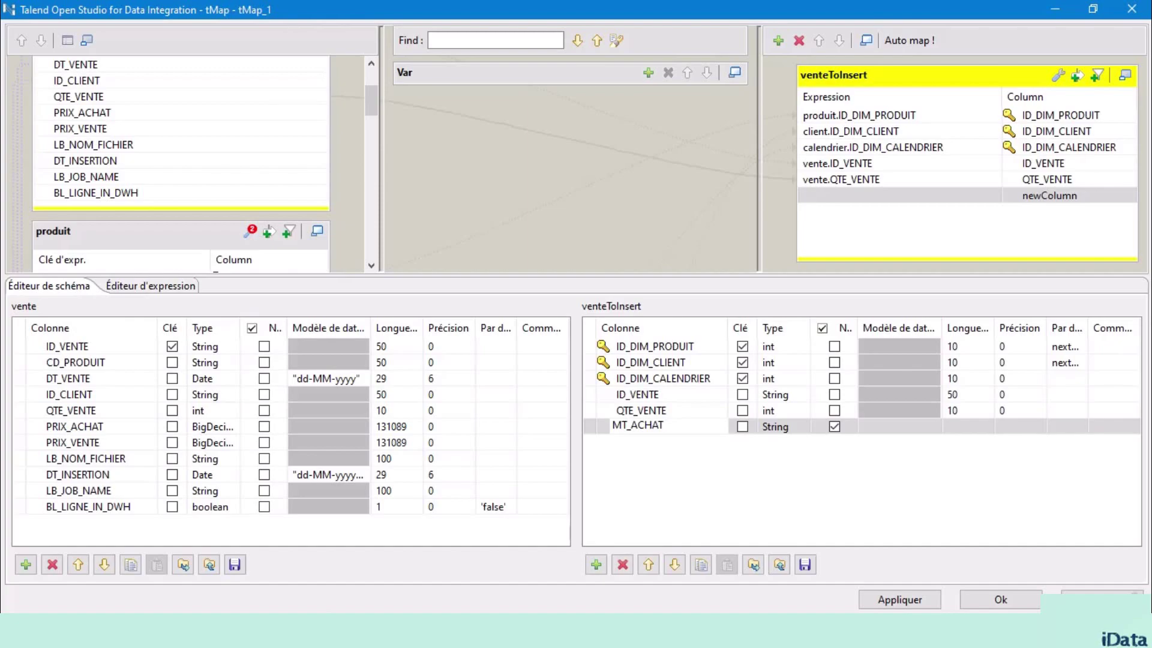
left_click(775, 427)
left_click(809, 425)
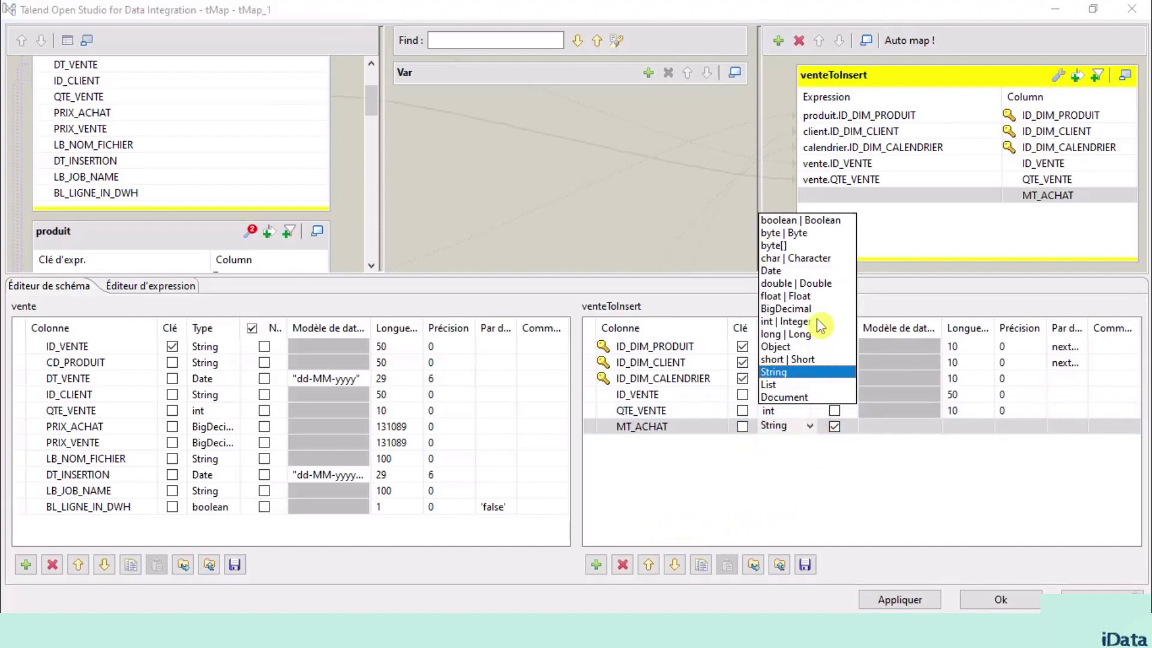
left_click(809, 283)
left_click(661, 463)
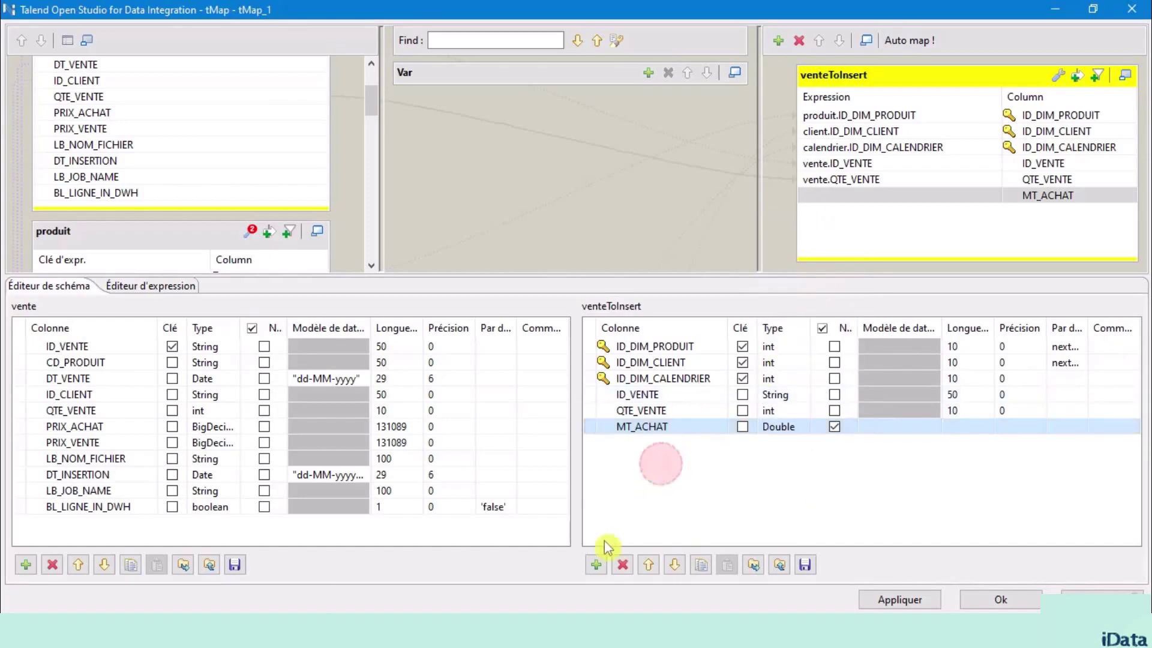
Step: Add a column MT_VENTE of type Double to the venteToInsert schema
left_click(596, 564)
left_click(648, 438)
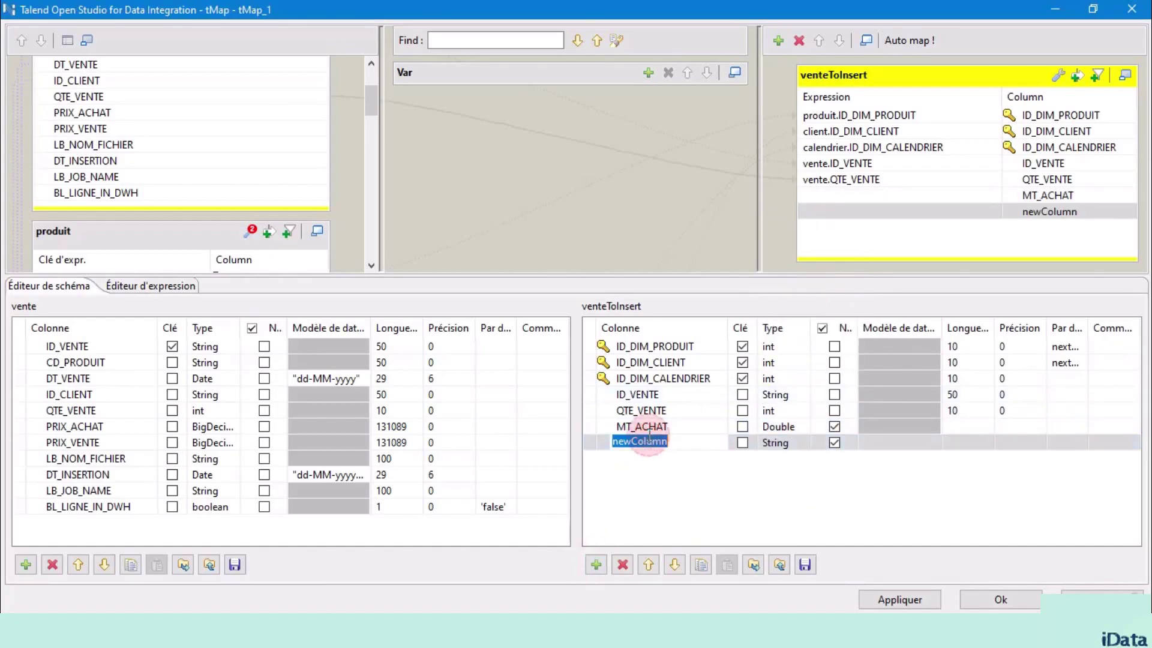
type("m")
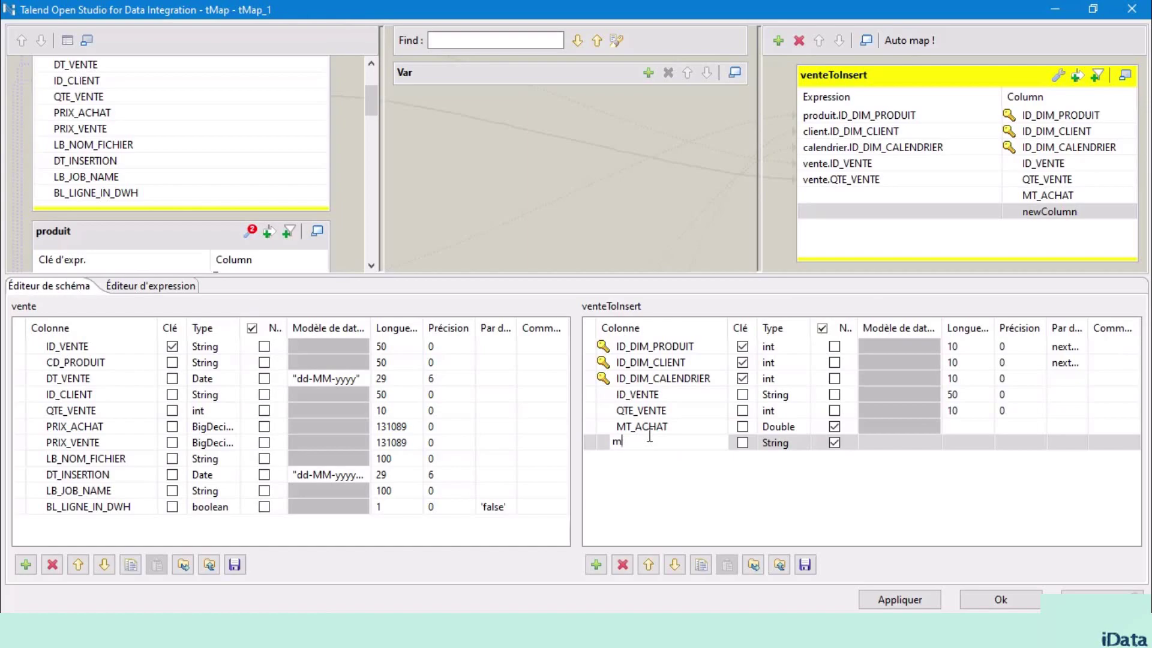
key("BackSpace")
type("MT_VENTE")
left_click(797, 442)
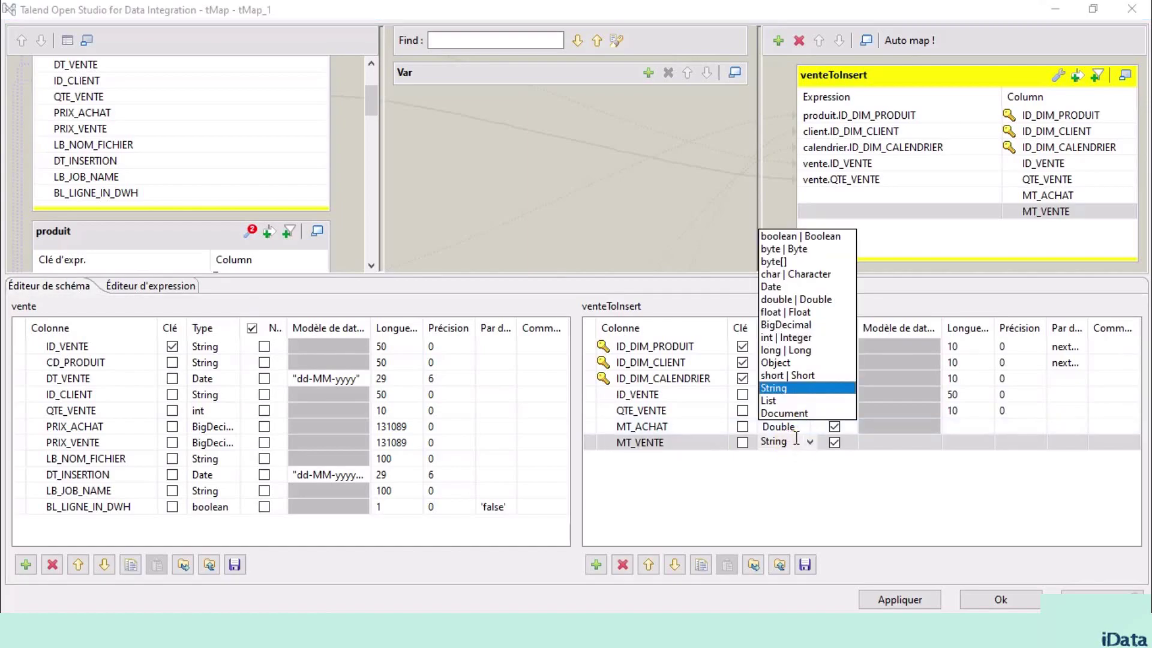
left_click(800, 300)
Step: Change the type of the PRIX_ACHAT column in the vente input schema to double
left_click(232, 149)
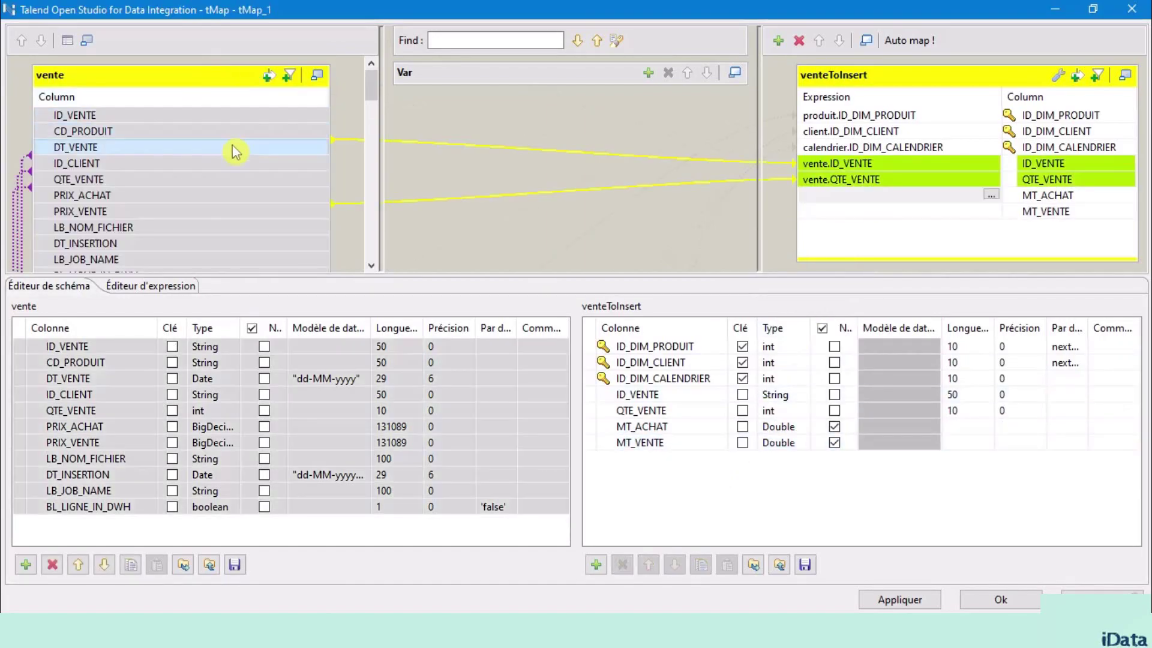
left_click(911, 196)
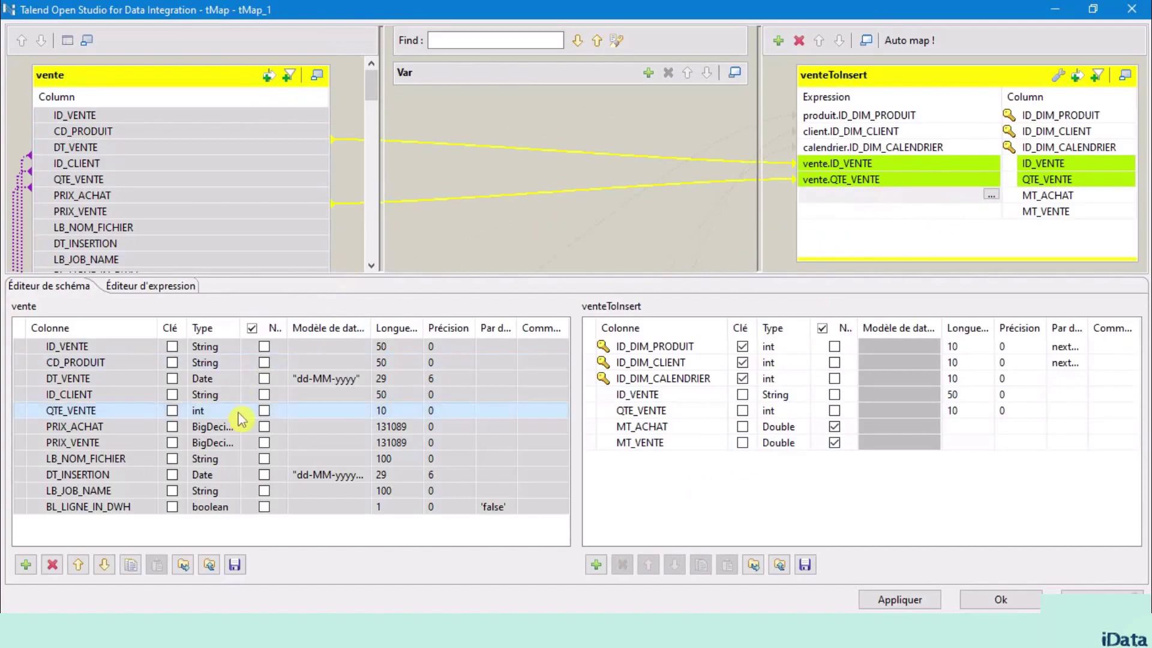
left_click(219, 425)
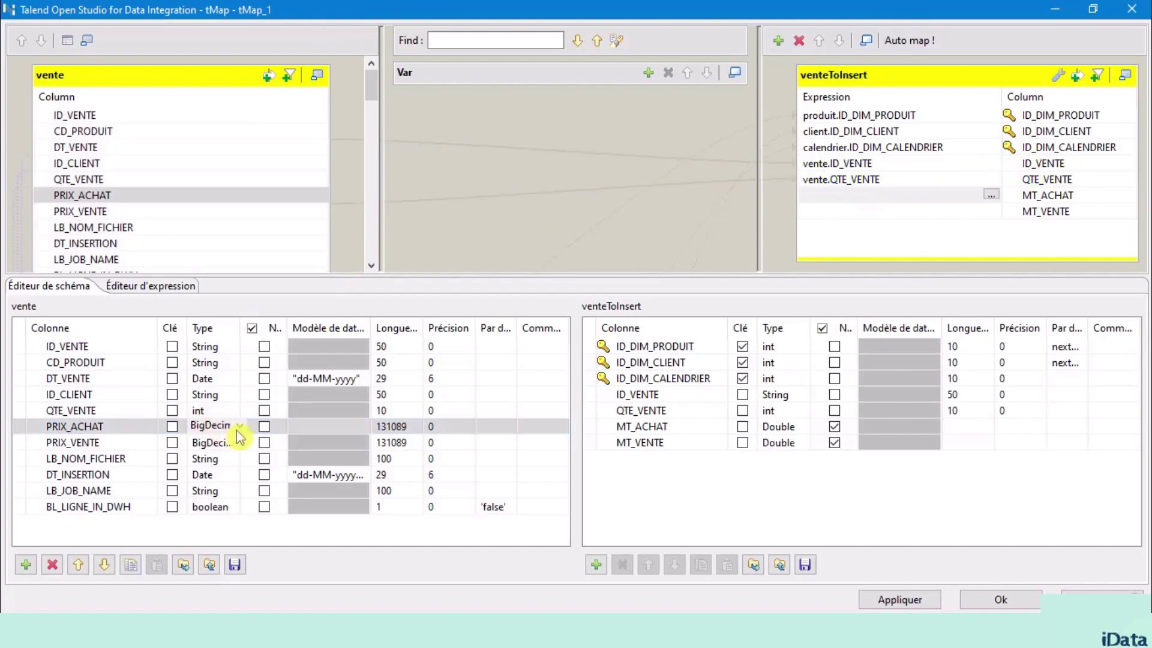
left_click(240, 426)
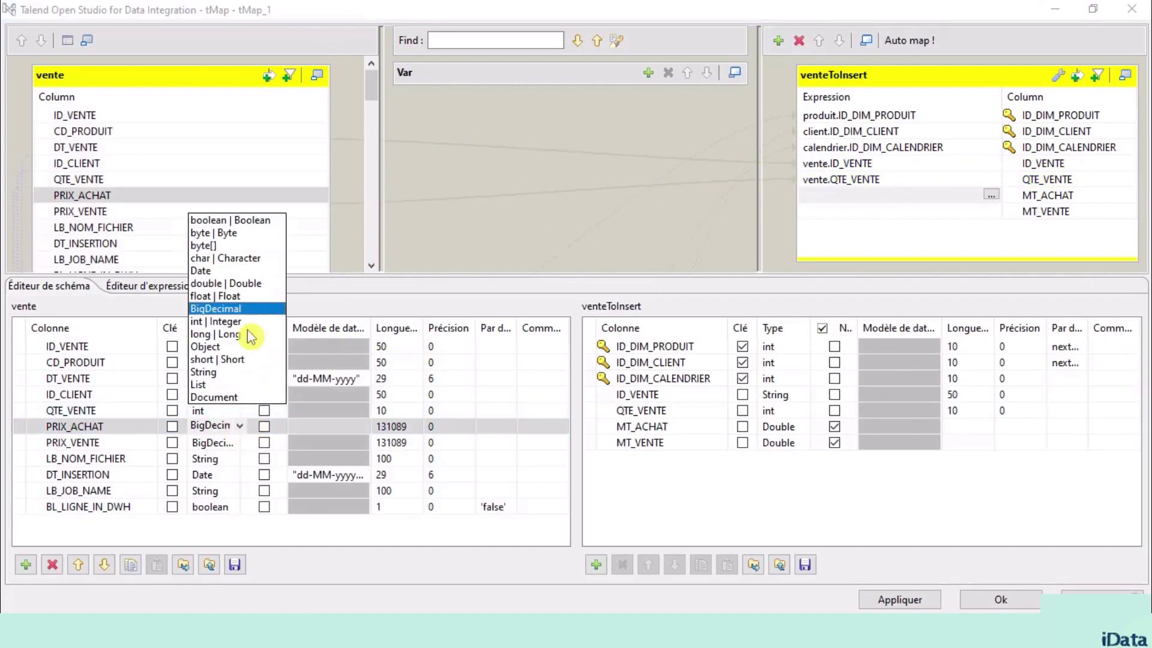
left_click(249, 286)
left_click(240, 427)
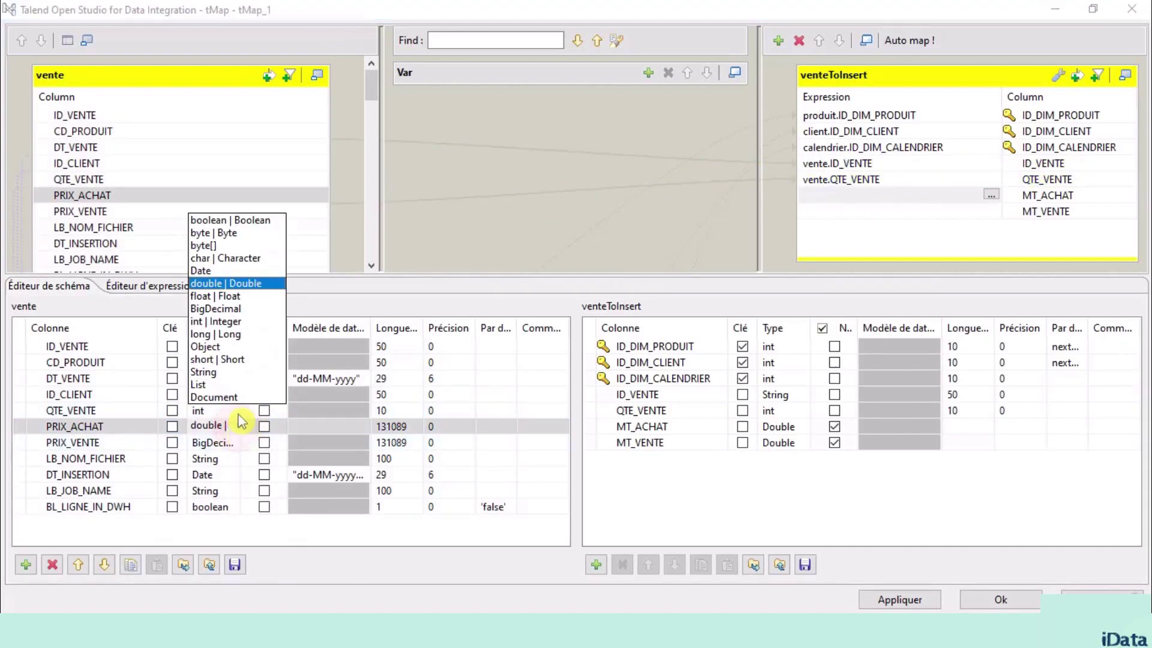
left_click(234, 285)
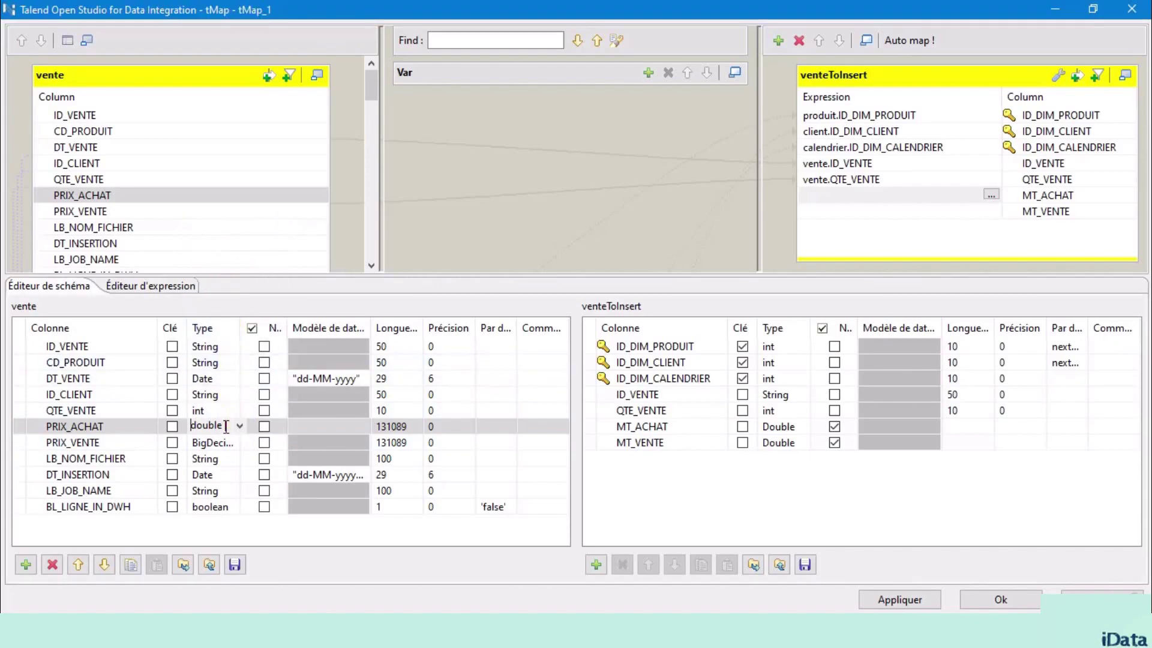
Step: Change the type of the PRIX_VENTE column in the vente input schema to double
left_click(233, 458)
left_click(232, 446)
left_click(246, 447)
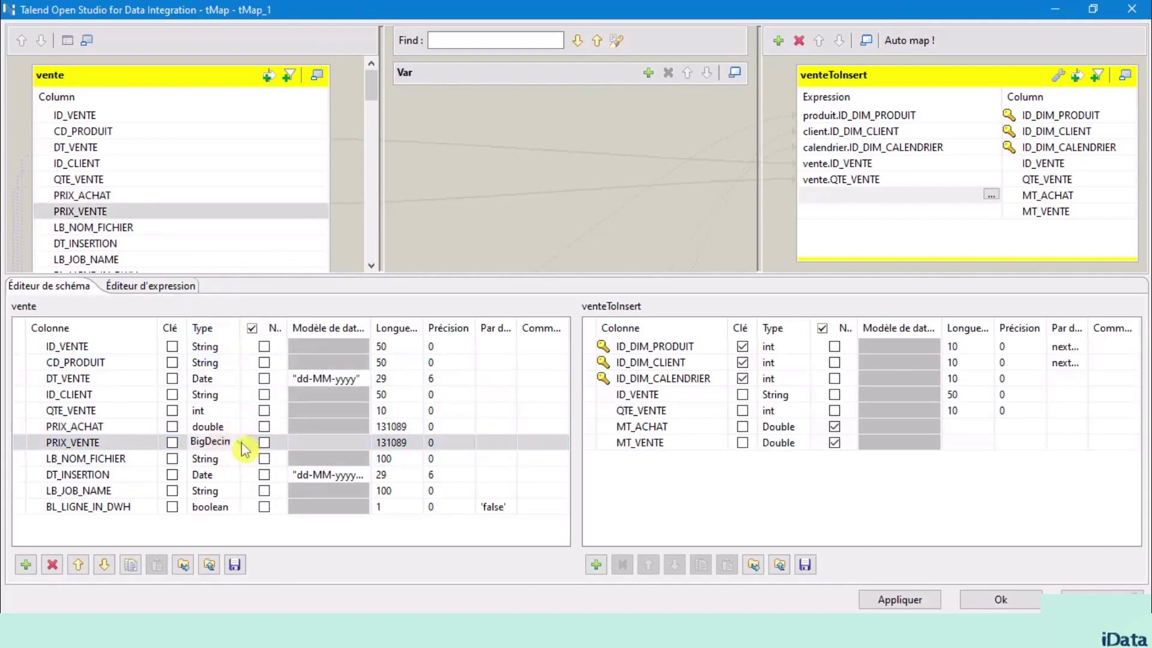
left_click(242, 444)
left_click(235, 301)
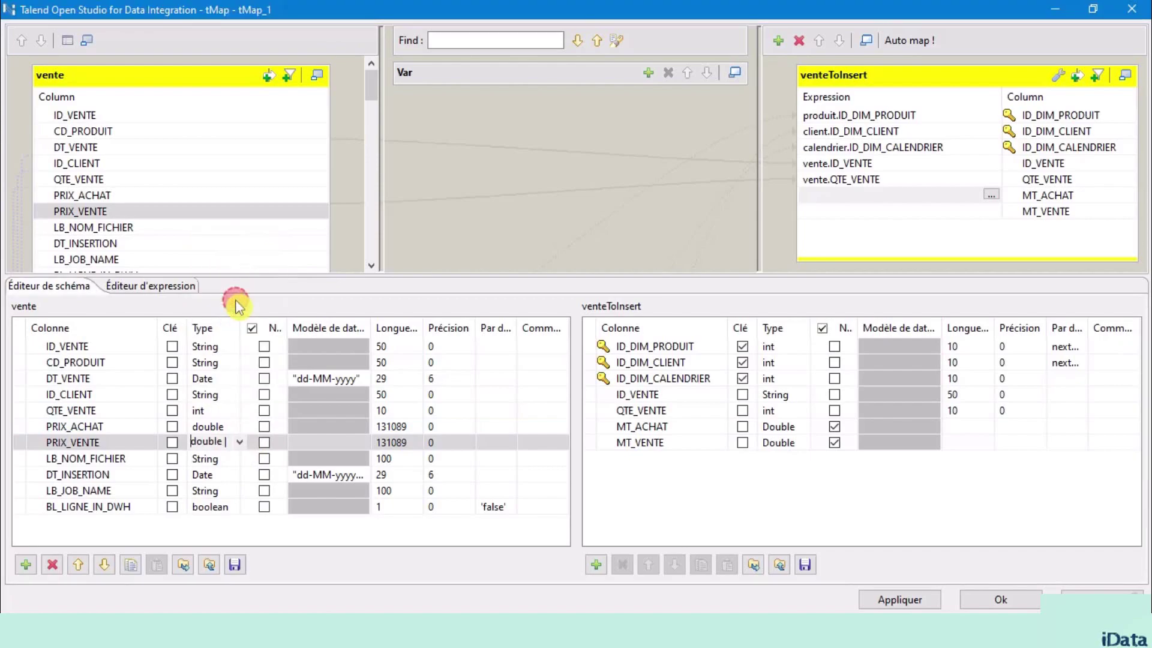
Step: Set the MT_ACHAT expression in venteToInsert to vente.QTE_VENTE*vente.PRIX_ACHAT
left_click(899, 181)
left_click(867, 197)
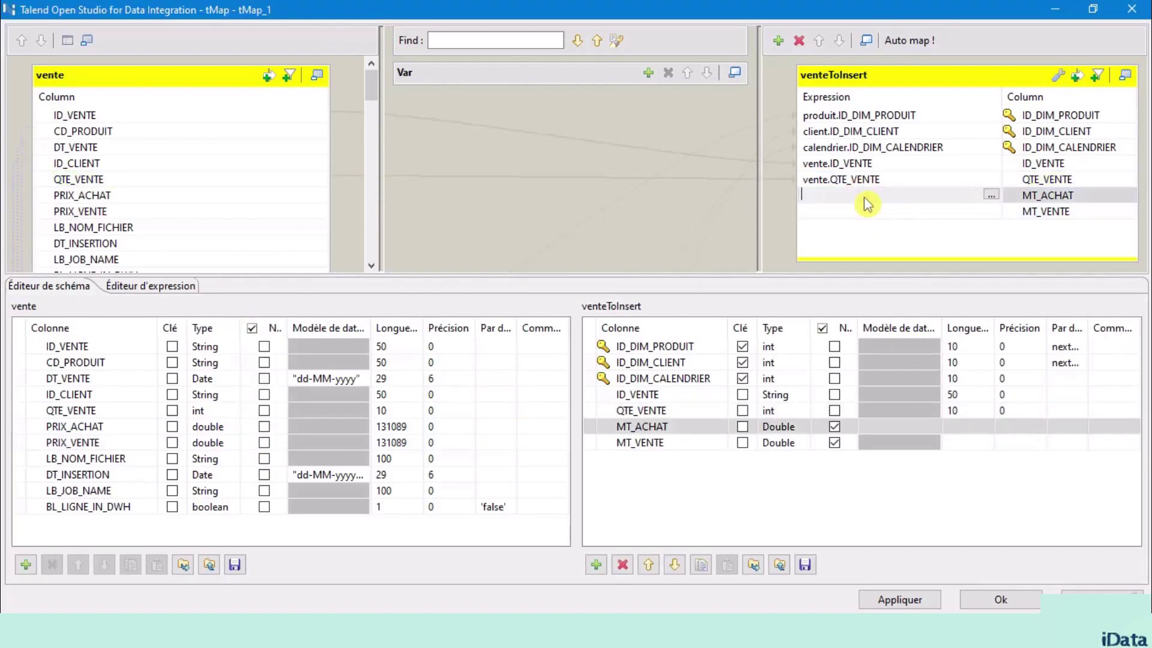
type("vente.QTE_VENTE")
key("Return")
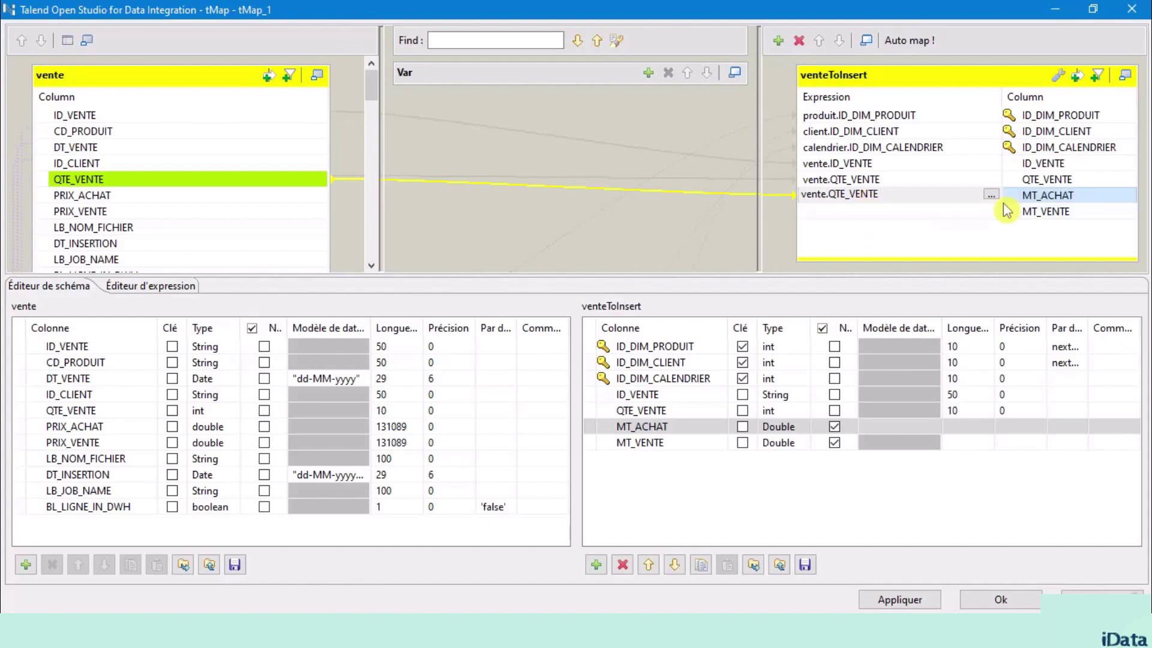
left_click(912, 194)
type("*")
type("vente.PRIX_ACHAT")
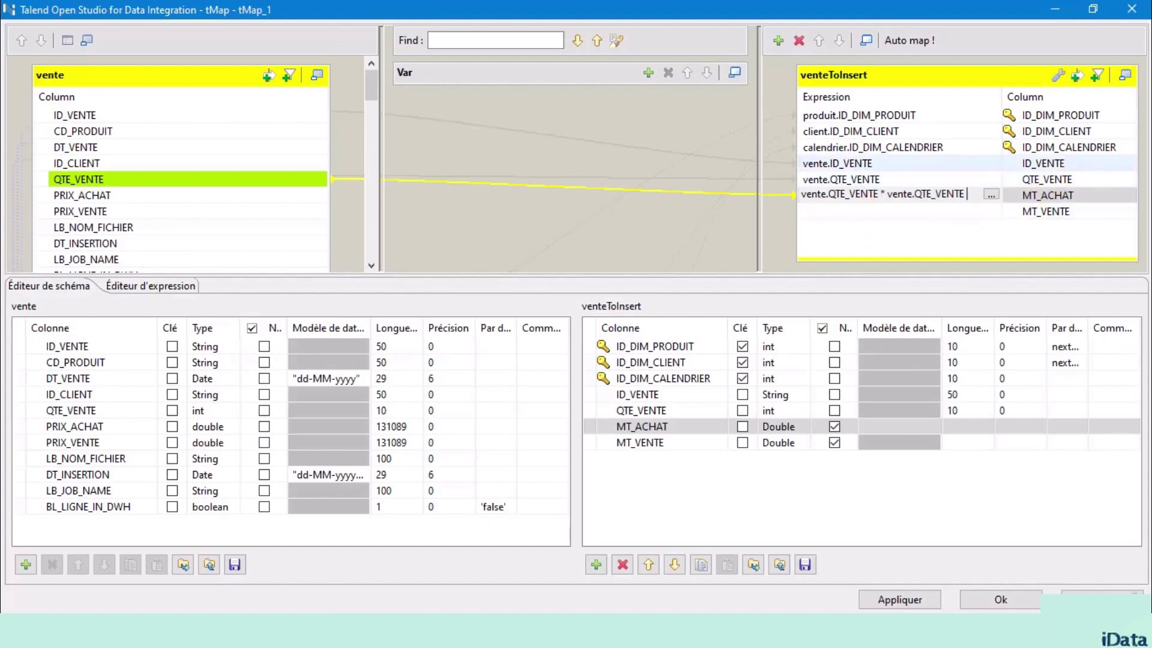
Step: Copy the MT_ACHAT expression to MT_VENTE and change it to vente.QTE_VENTE*vente.PRIX_VENTE
key("ctrl+a")
key("ctrl+c")
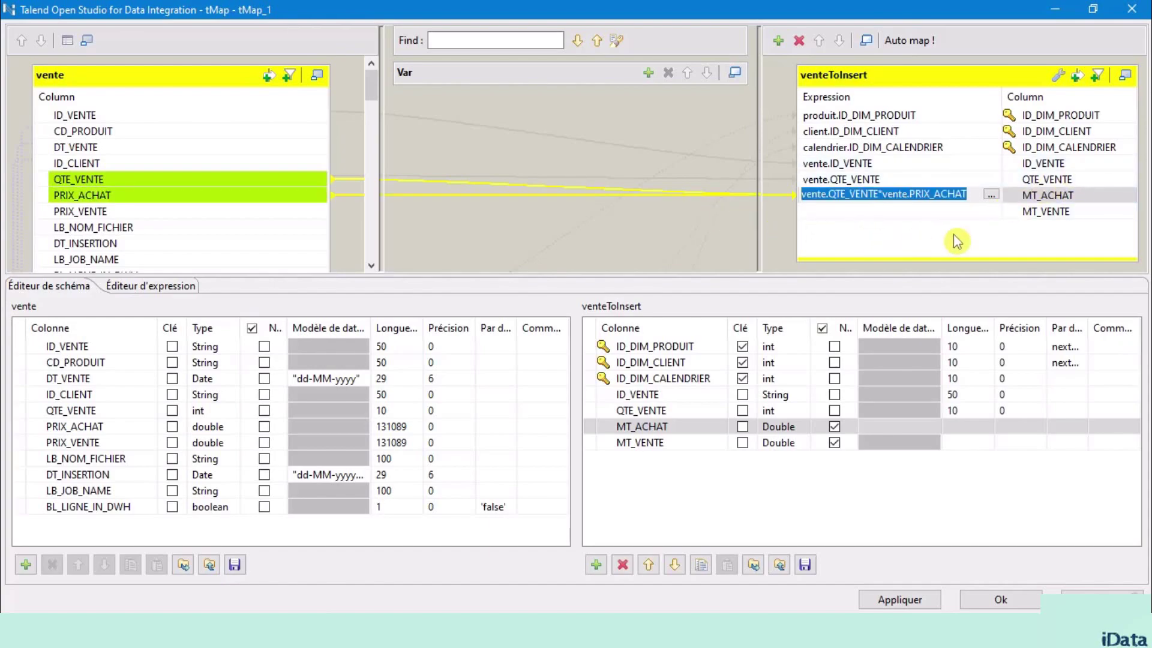
left_click(831, 212)
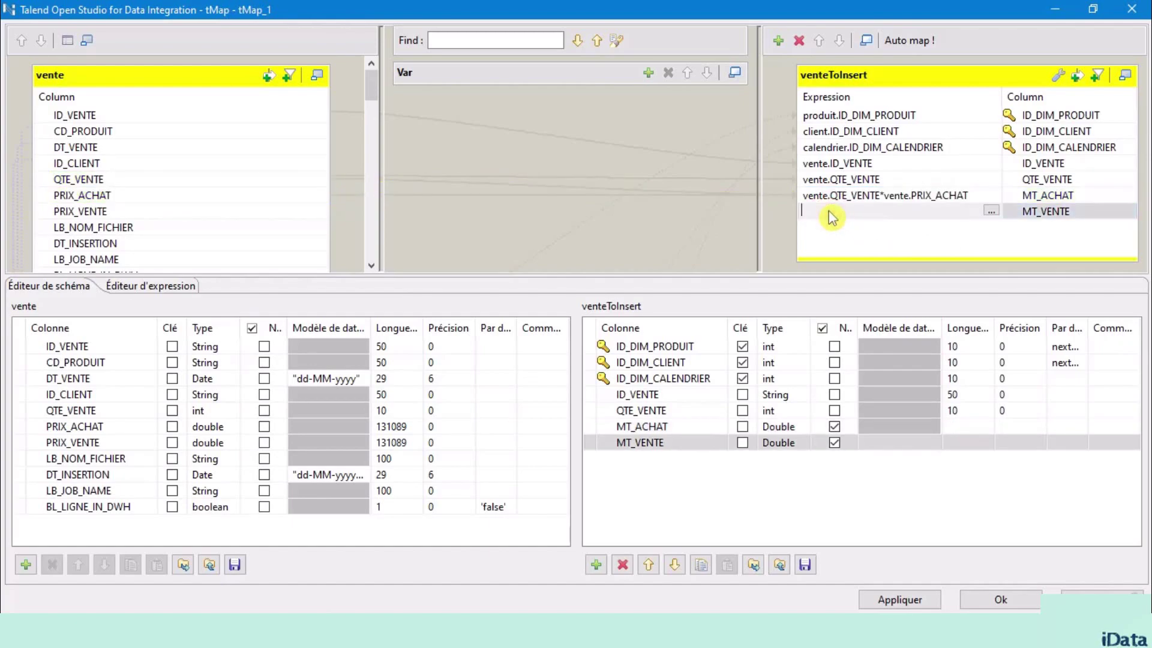
key("ctrl+v")
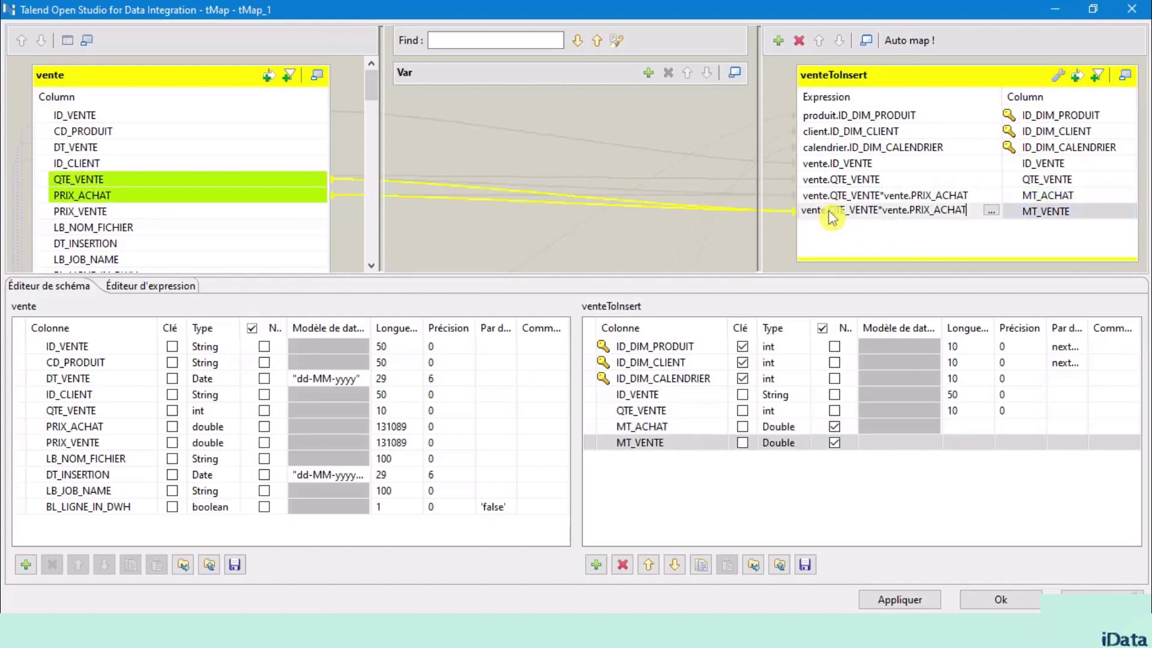
key("BackSpace")
key("BackSpace")
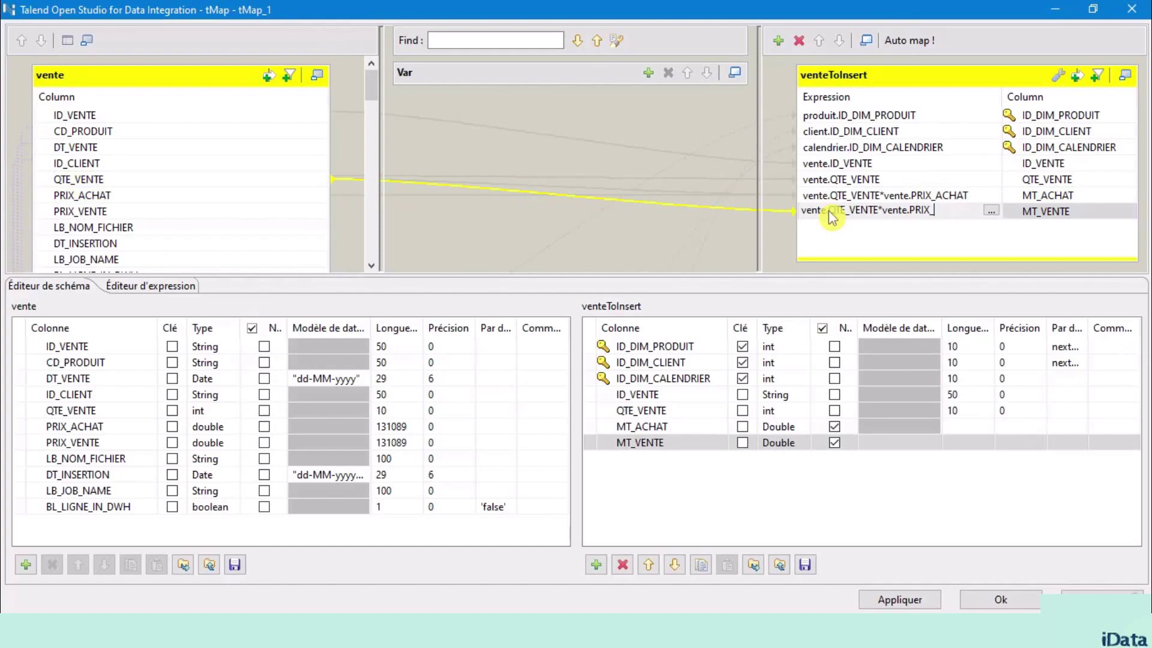
type("VENTE")
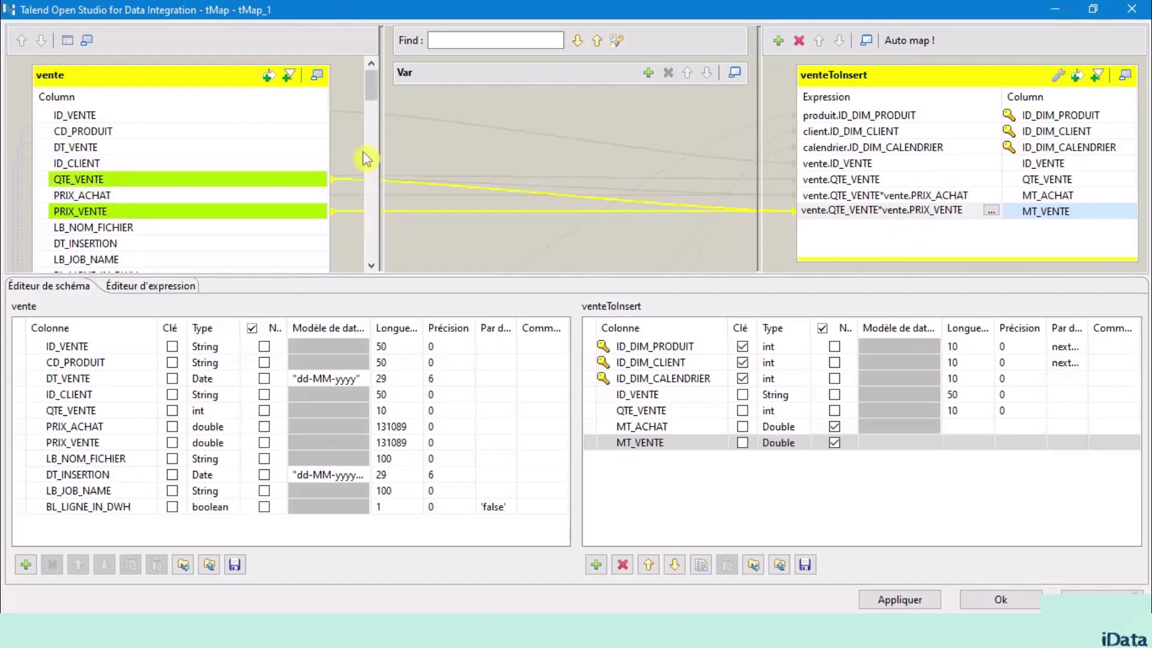
Step: Map the CD_PRODUIT and ID_CLIENT columns from vente as new columns in the venteToInsert output
scroll(370, 96, "down", 3)
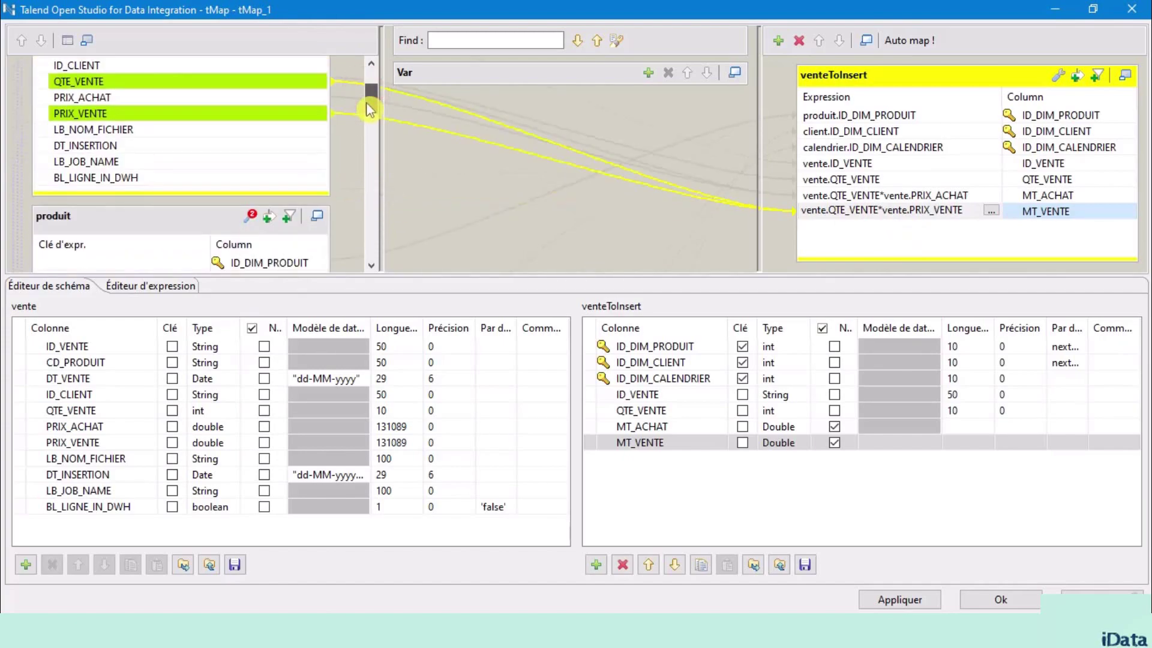
scroll(370, 96, "up", 3)
left_click(167, 132)
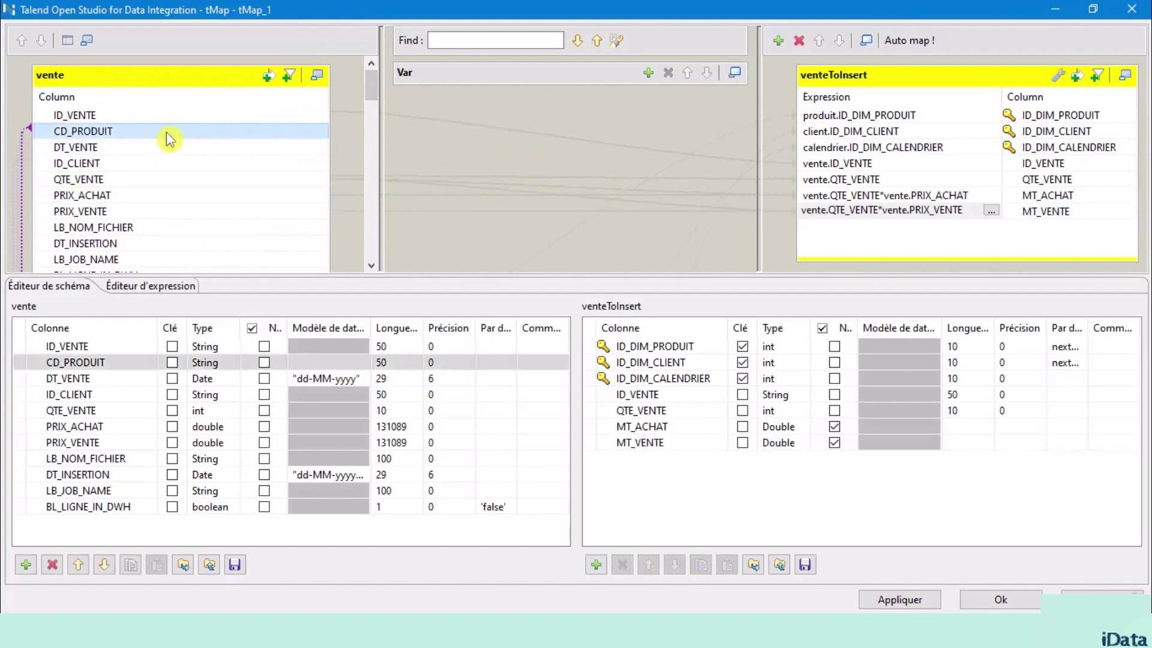
left_click(126, 168, "ctrl")
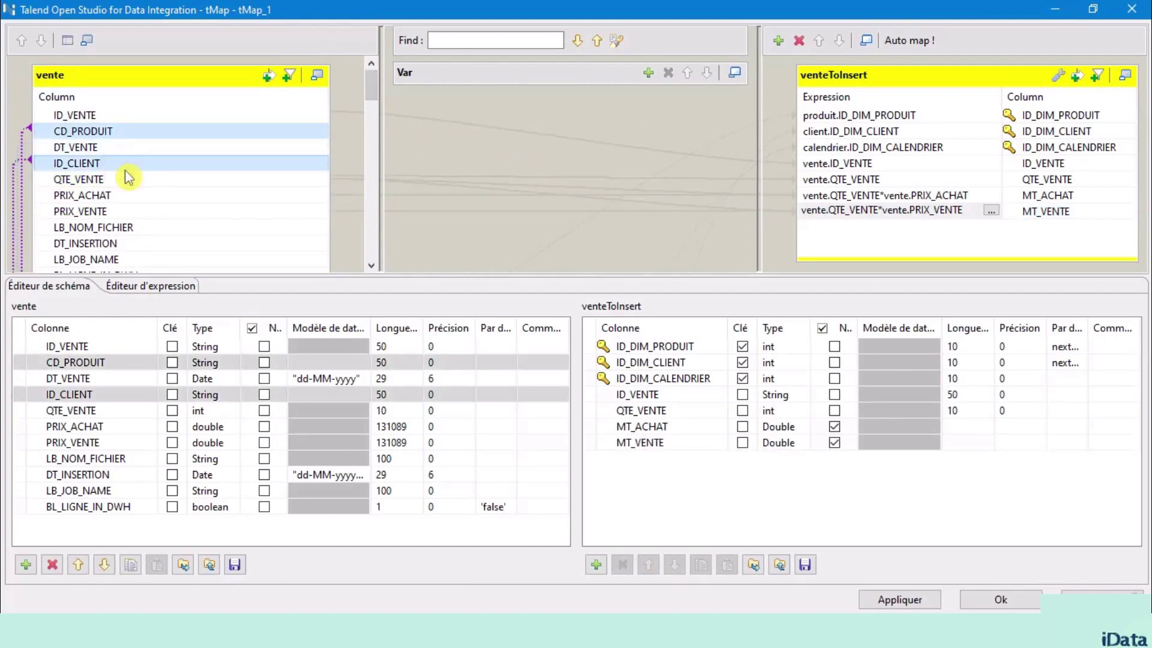
left_click_drag(173, 131, 893, 251)
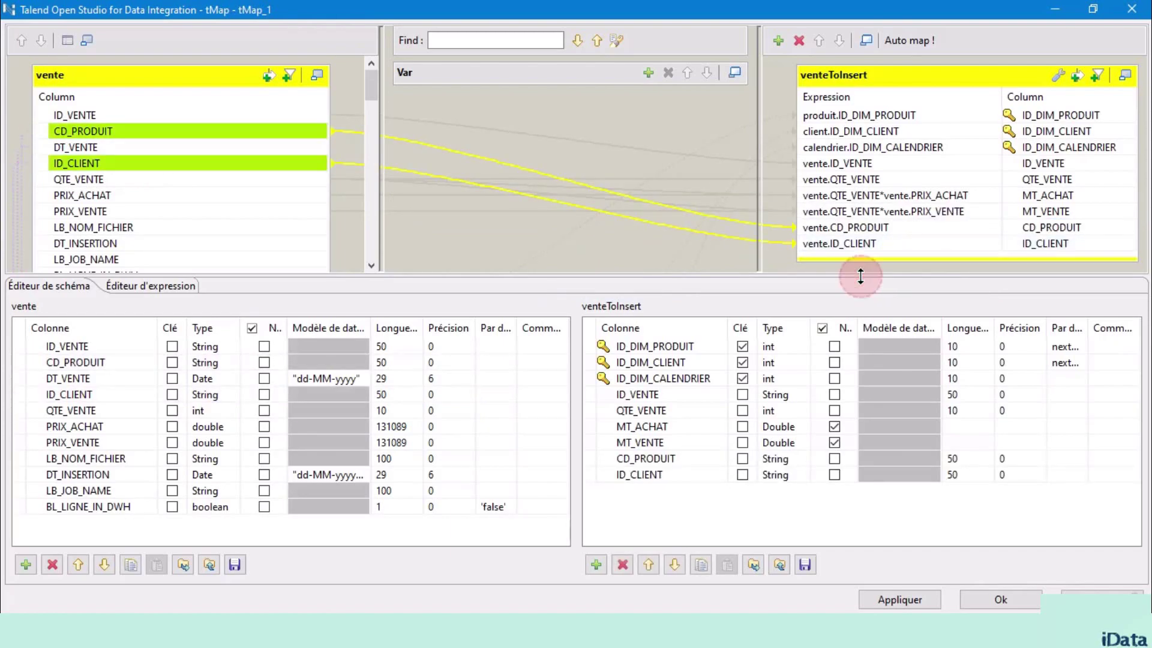
Step: Enlarge the mapping area, check the dimension key mappings in venteToInsert, and validate the tMap_1 configuration
left_click_drag(860, 277, 859, 382)
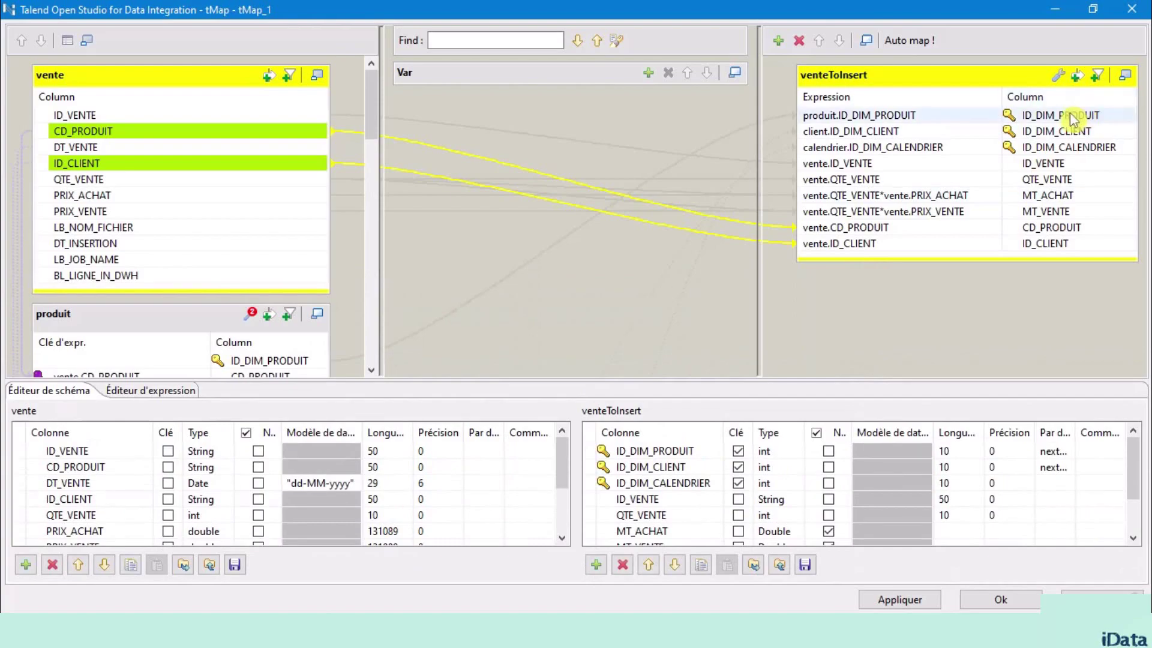
left_click(1066, 116)
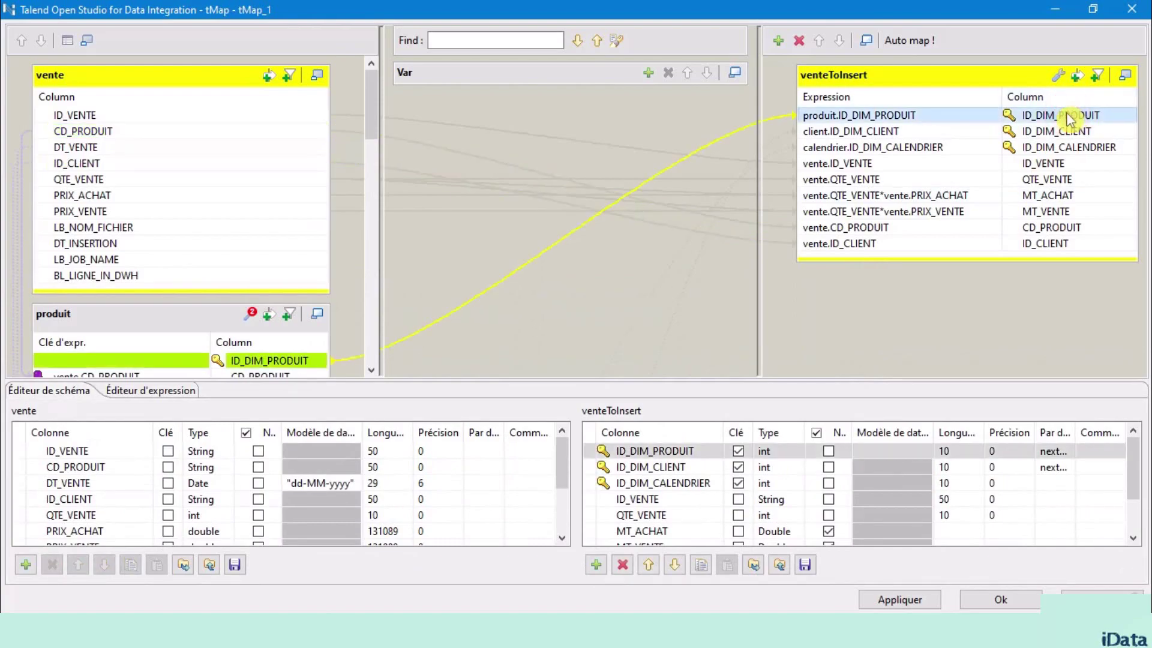
left_click(1091, 132)
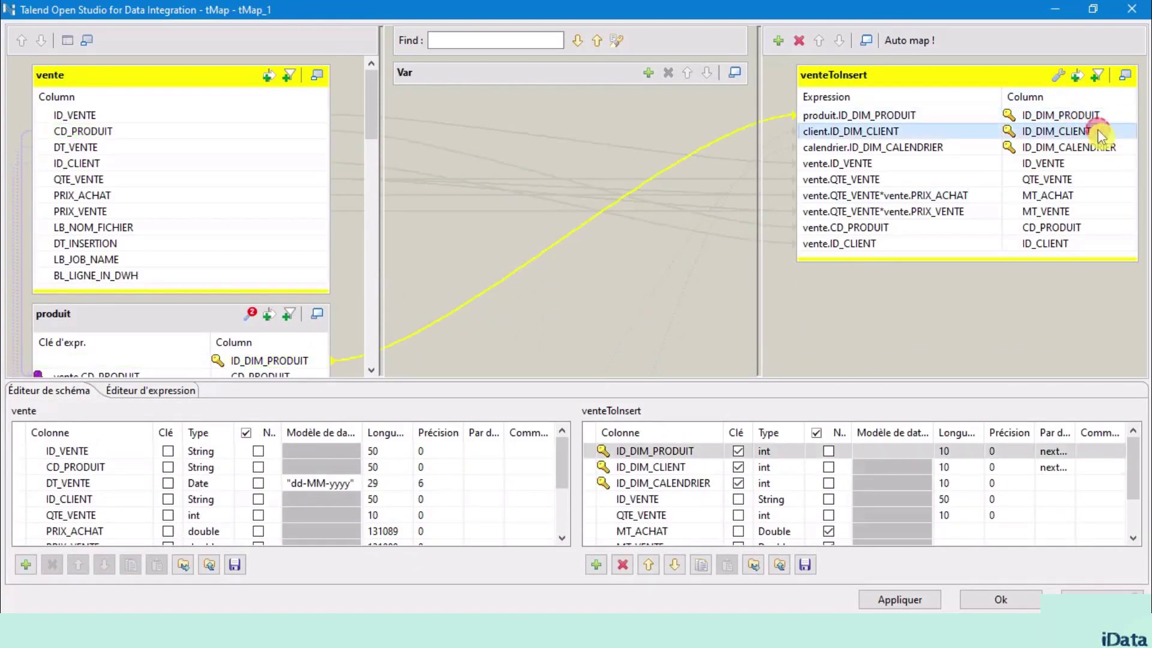
left_click(1103, 147)
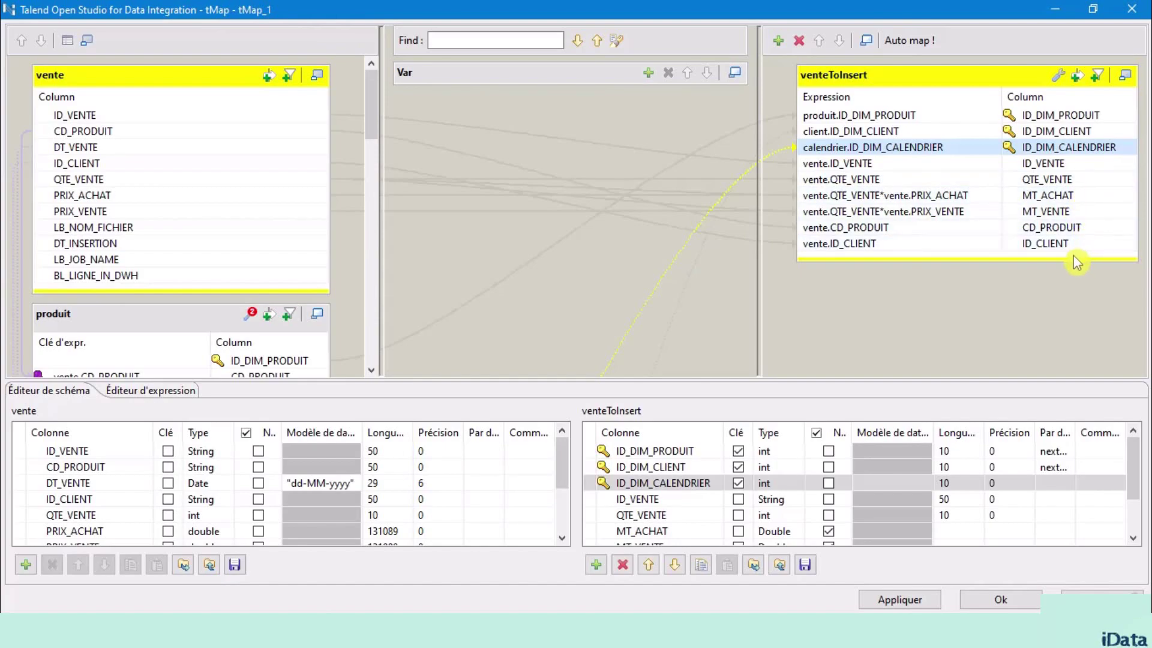
left_click(861, 314)
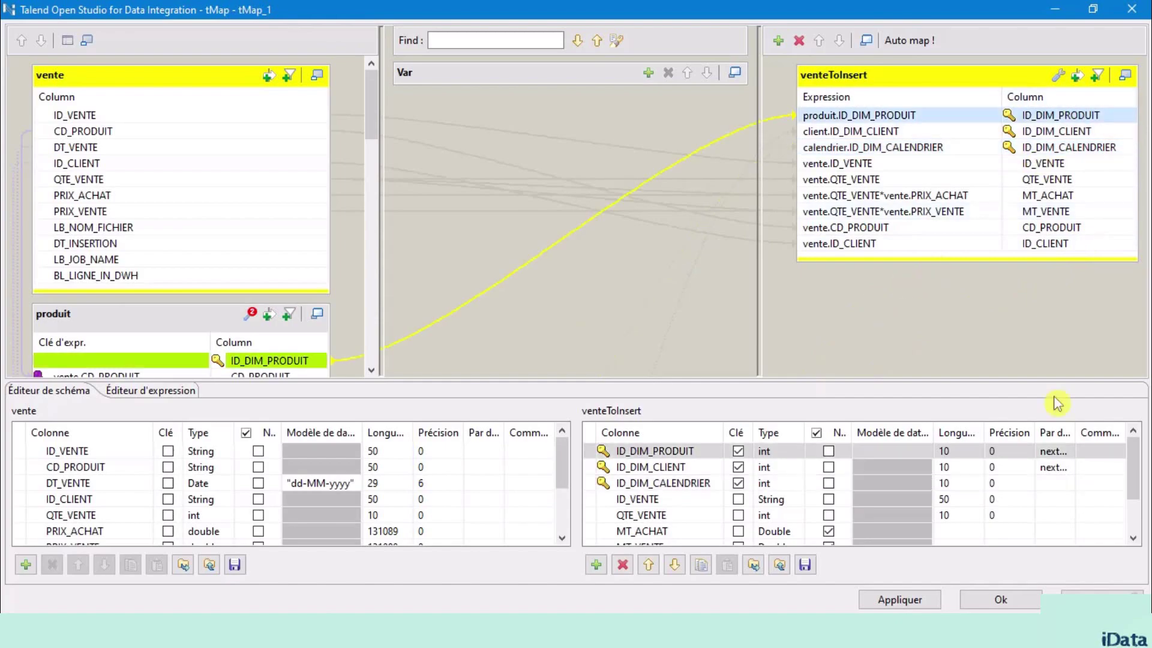
left_click(1000, 601)
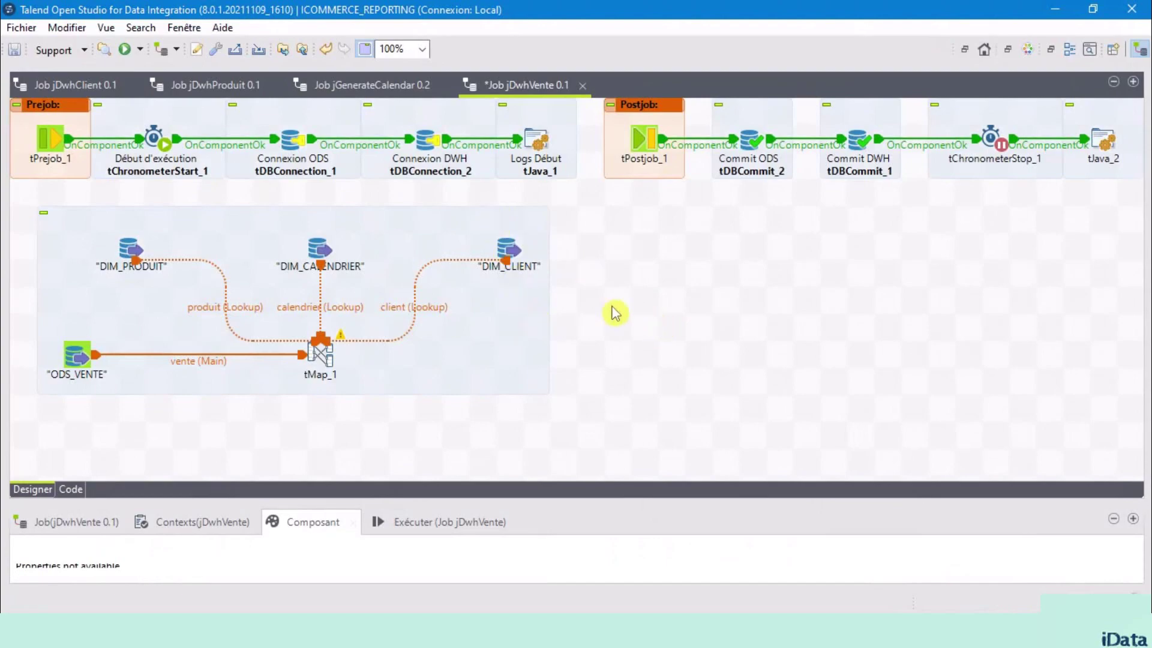
Step: Try to find a hash component for the job canvas with the search text "thas"
type("thas")
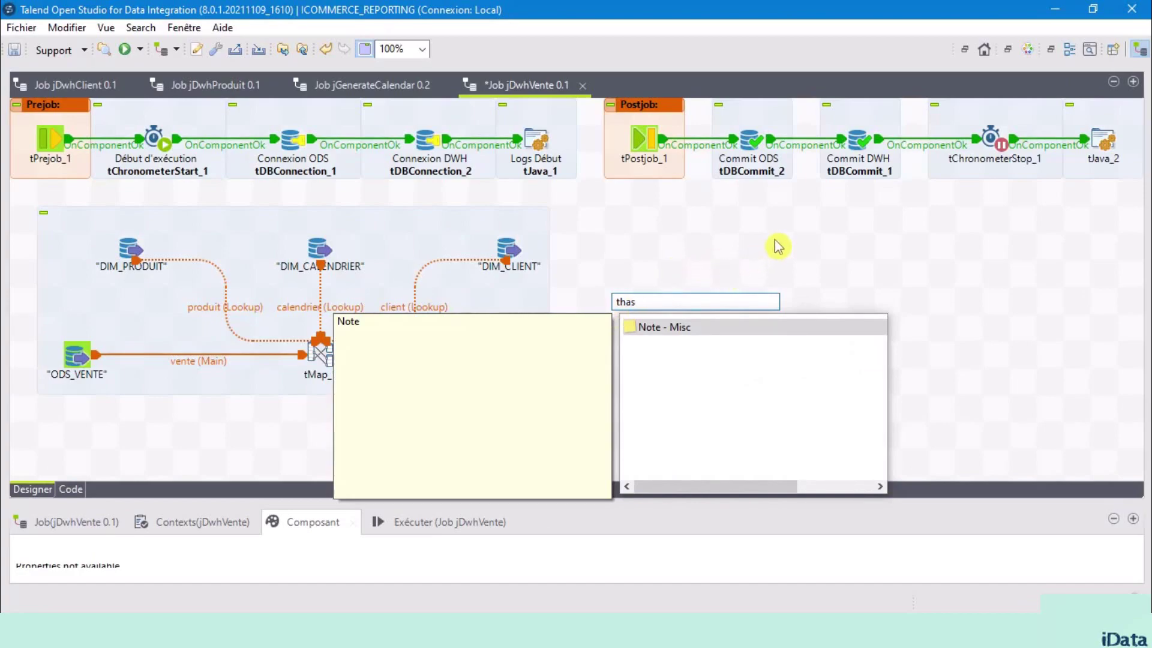
key("BackSpace")
key("BackSpace")
key("BackSpace")
key("BackSpace")
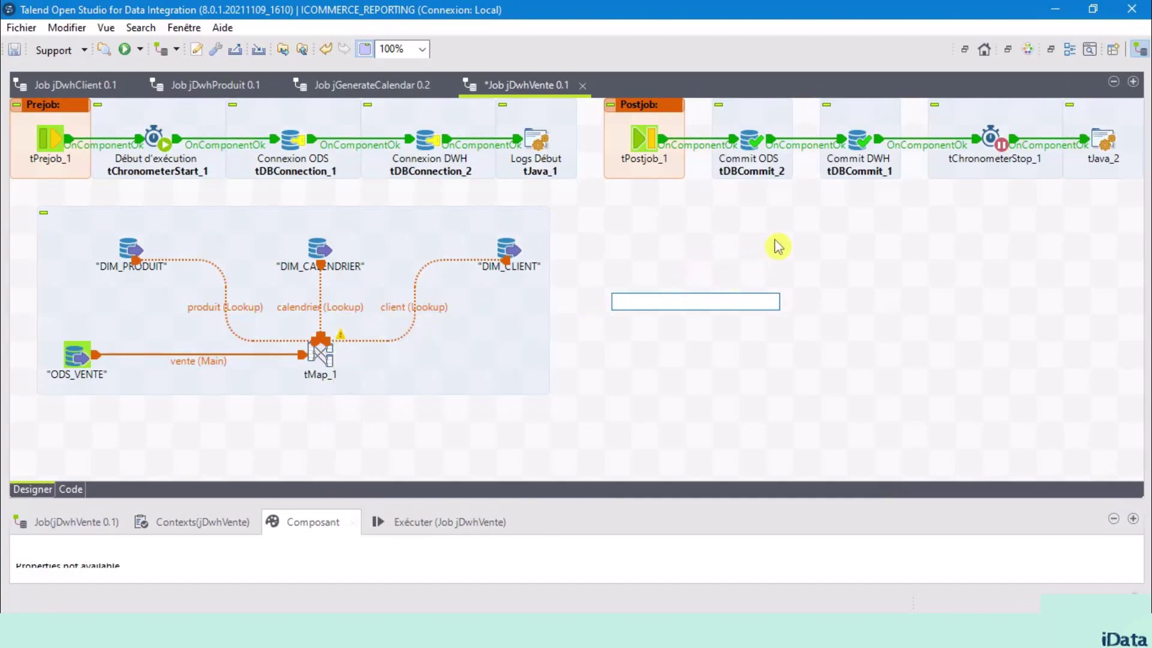
left_click(672, 222)
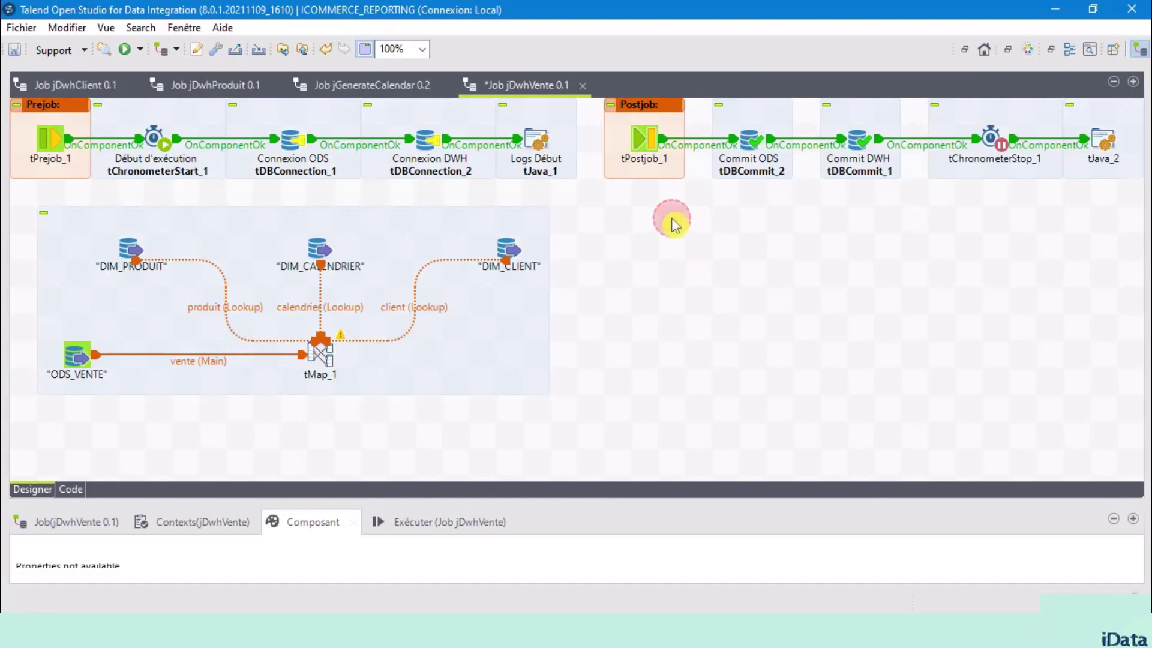
Step: Make the hidden Technique components tHashInput and tHashOutput available through the project's palette settings, and apply the change
left_click(26, 29)
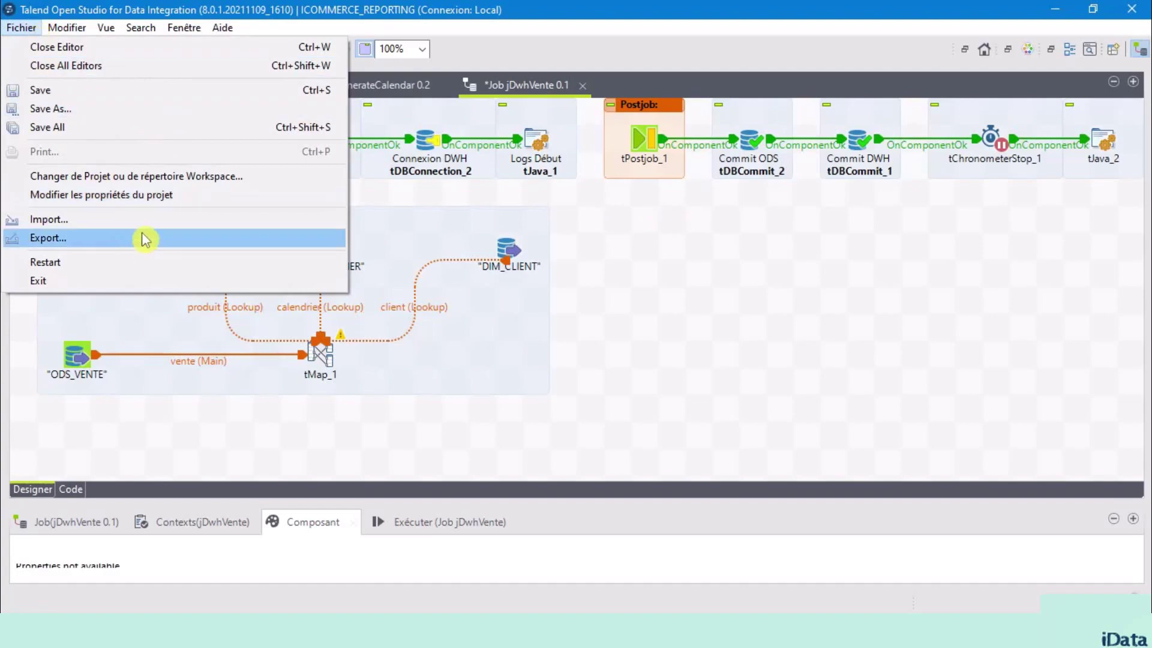
left_click(159, 195)
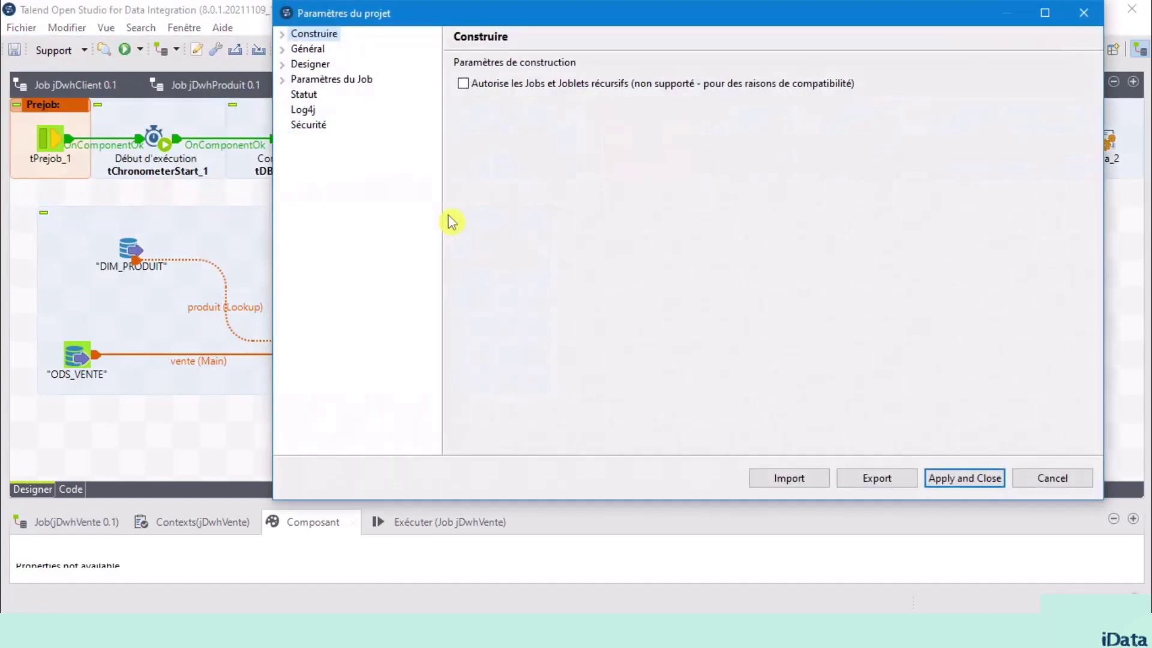
left_click(283, 65)
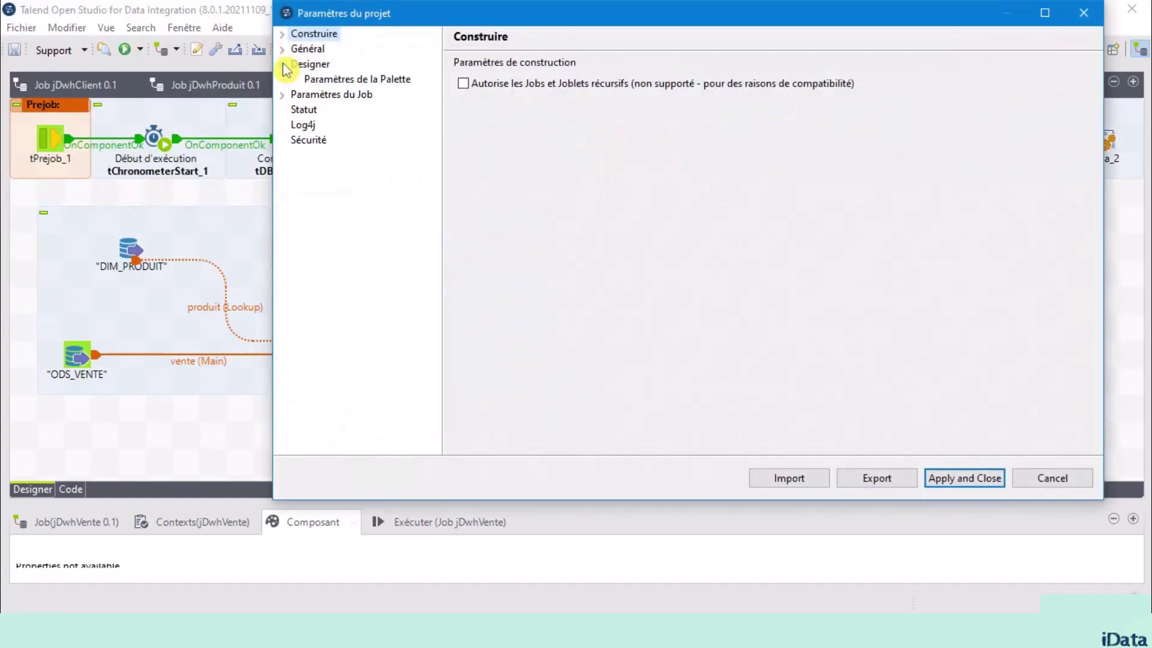
left_click(345, 81)
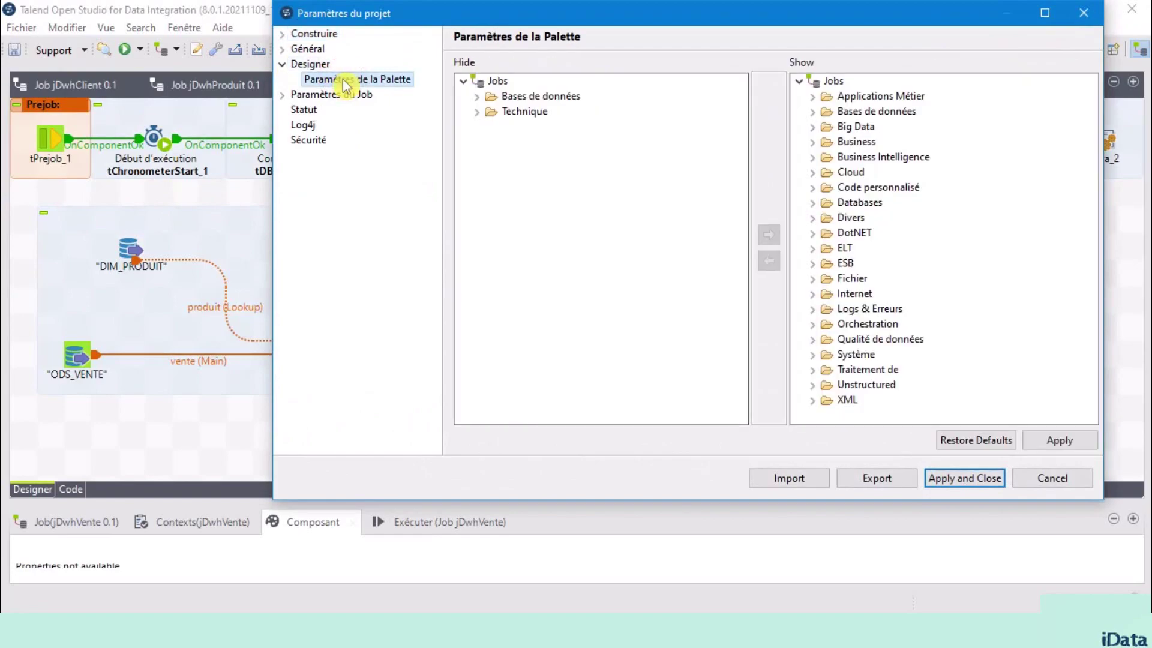
left_click(478, 112)
left_click(525, 114)
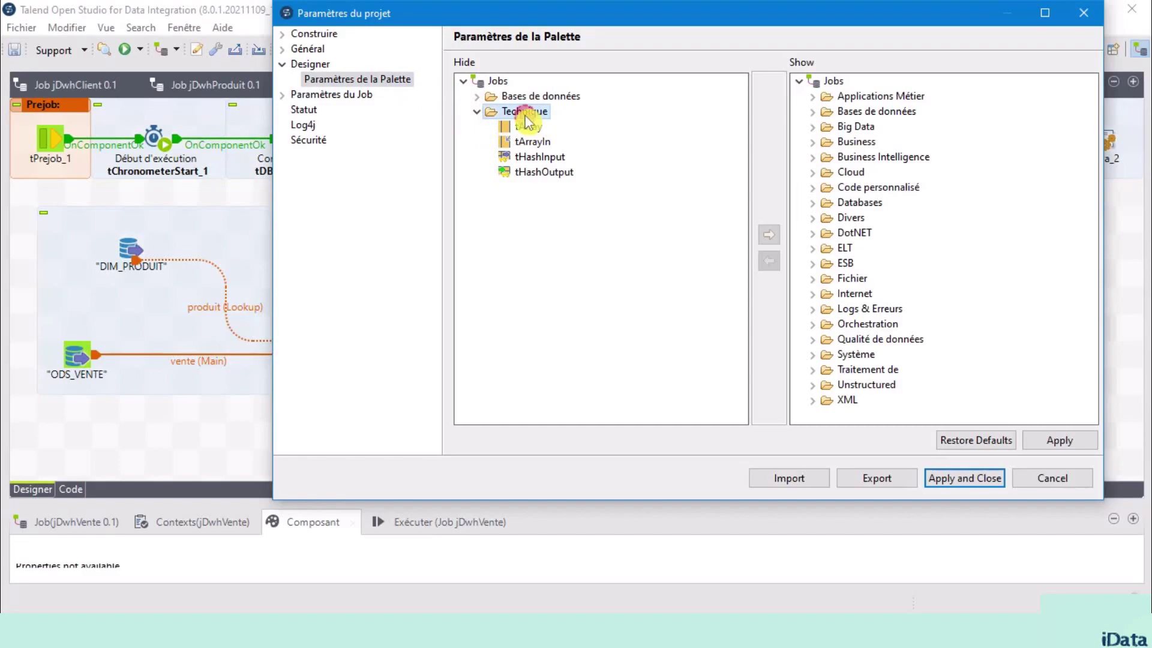
left_click(540, 173)
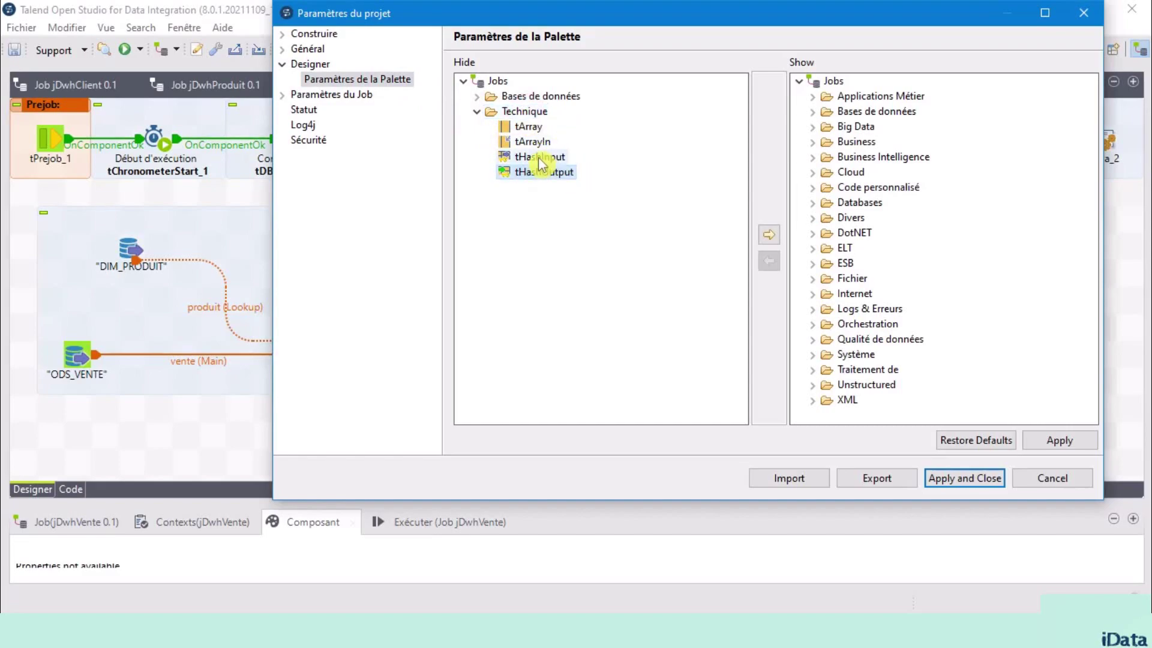
left_click(541, 158)
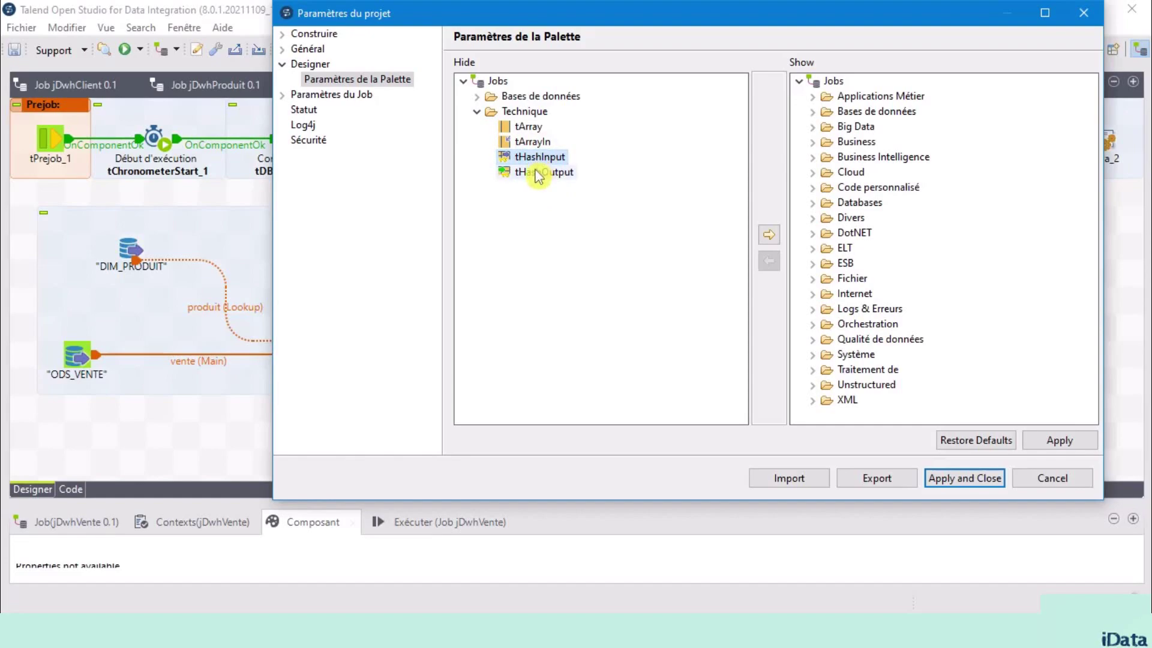
left_click(540, 174, "ctrl")
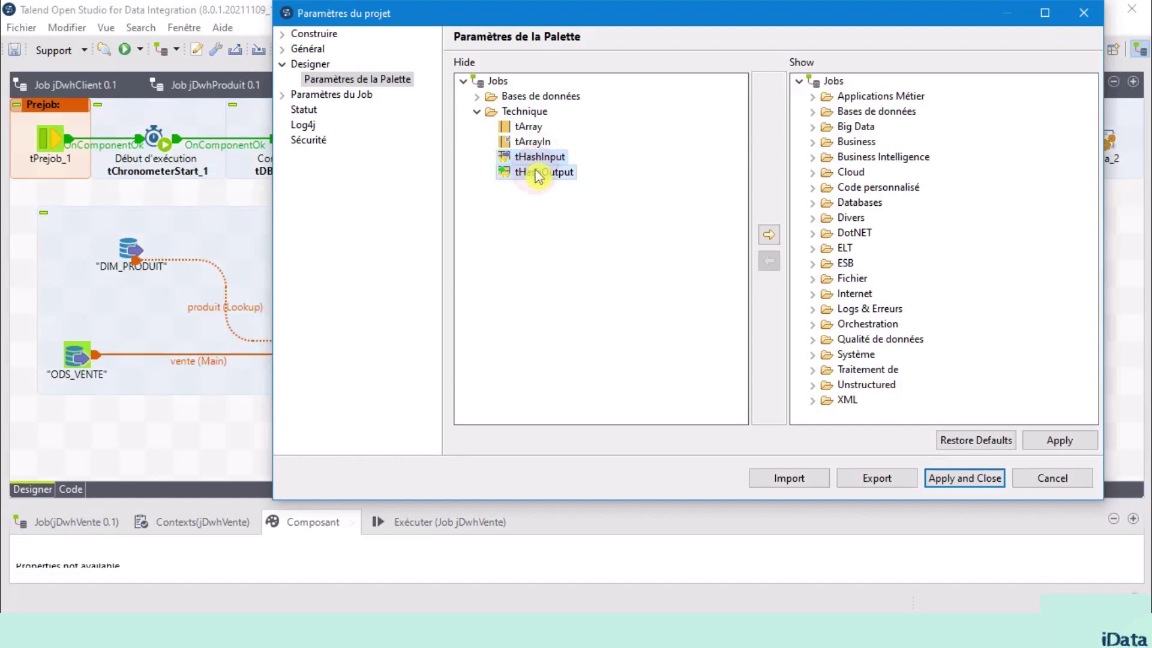
left_click(769, 238)
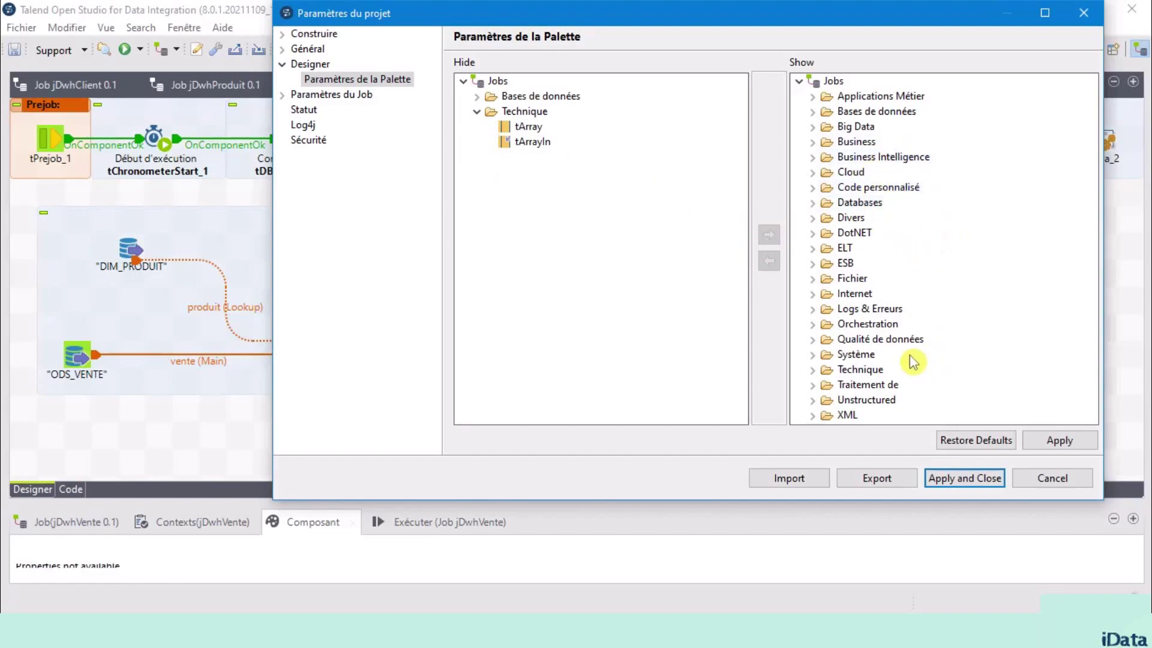
left_click(960, 479)
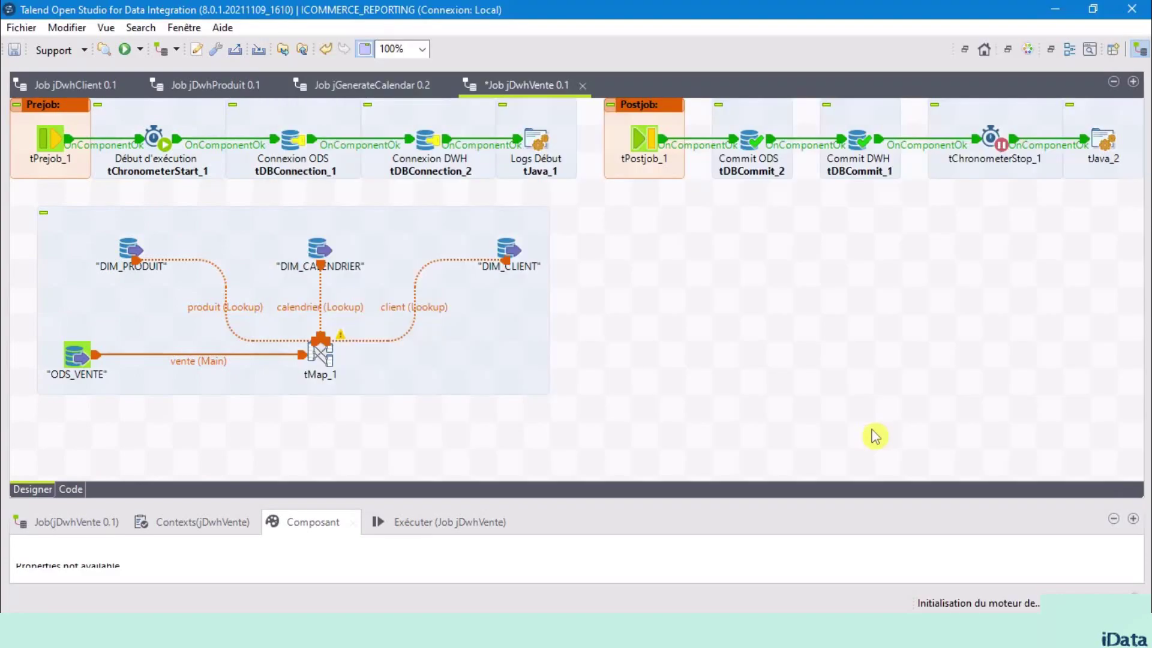
Step: Add a tHashOutput component to the job and place it beside tMap_1, beneath DIM_CLIENT
type("thas")
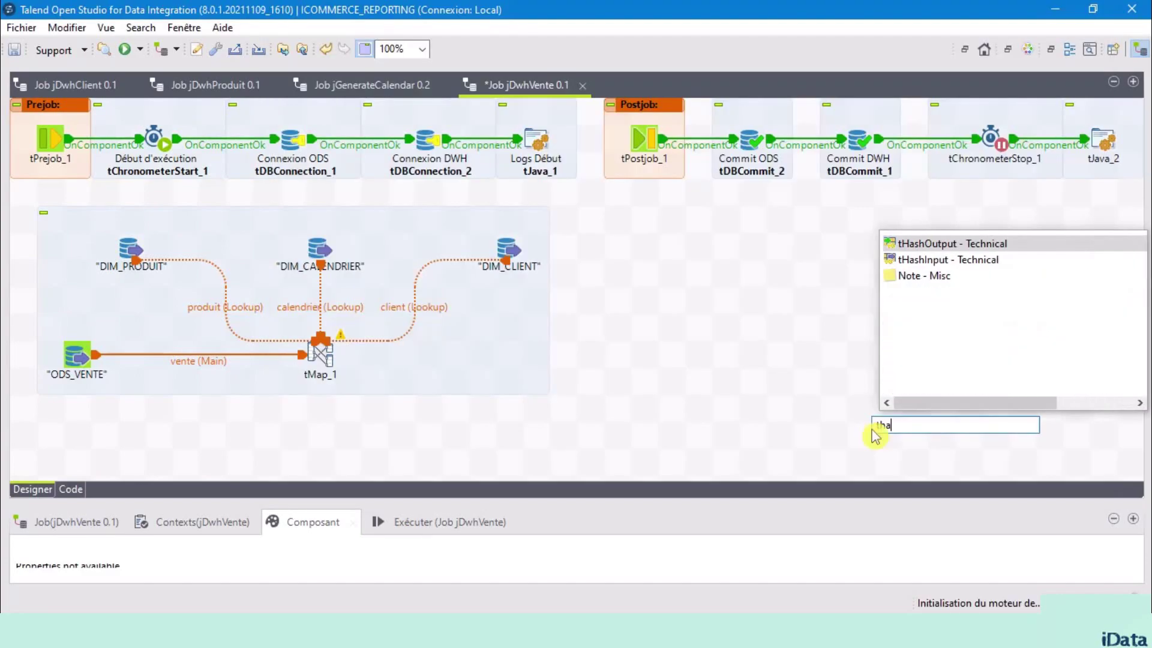
double_click(933, 243)
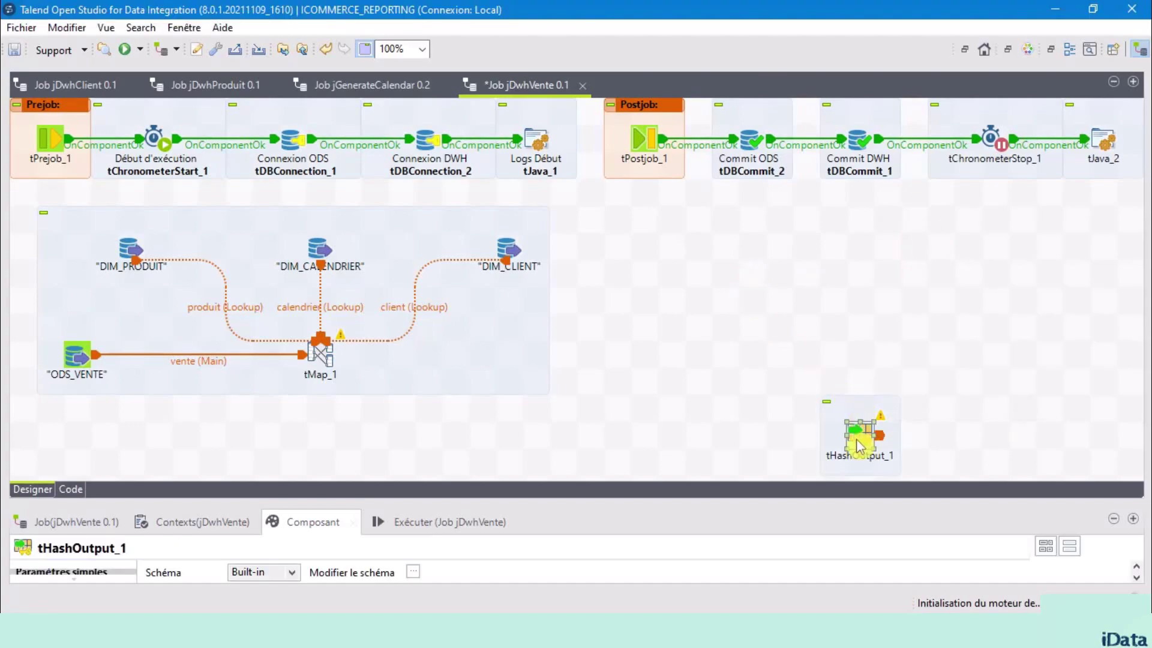
left_click_drag(857, 435, 507, 347)
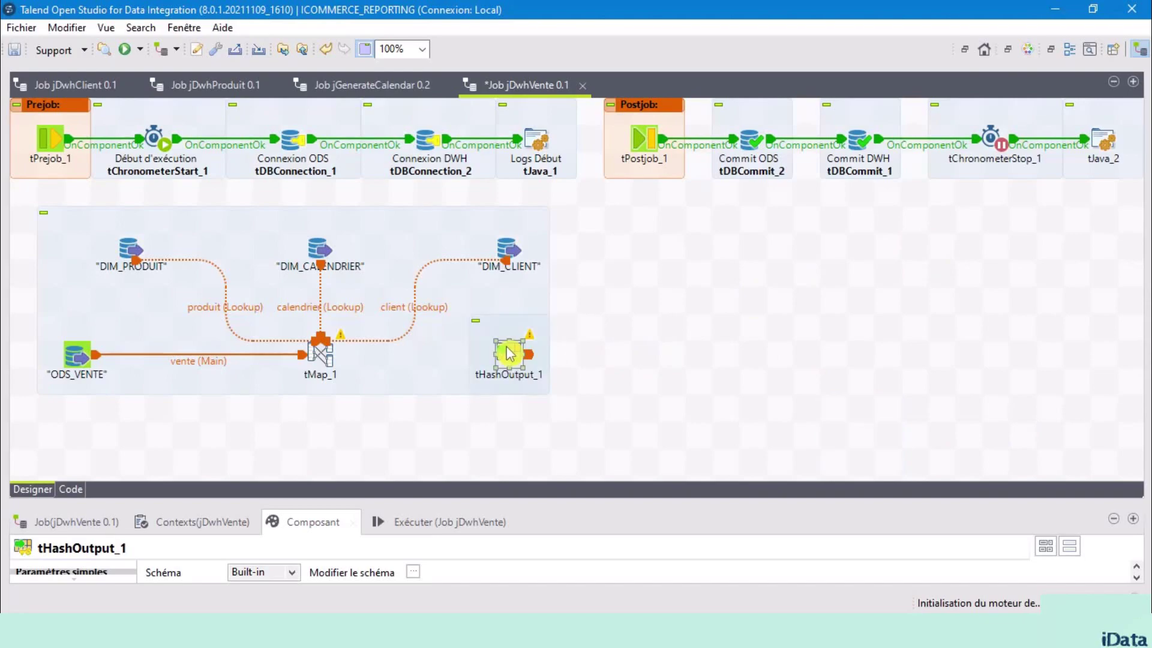
Step: Connect the venteToInsert output of tMap_1 to tHashOutput_1
right_click(317, 360)
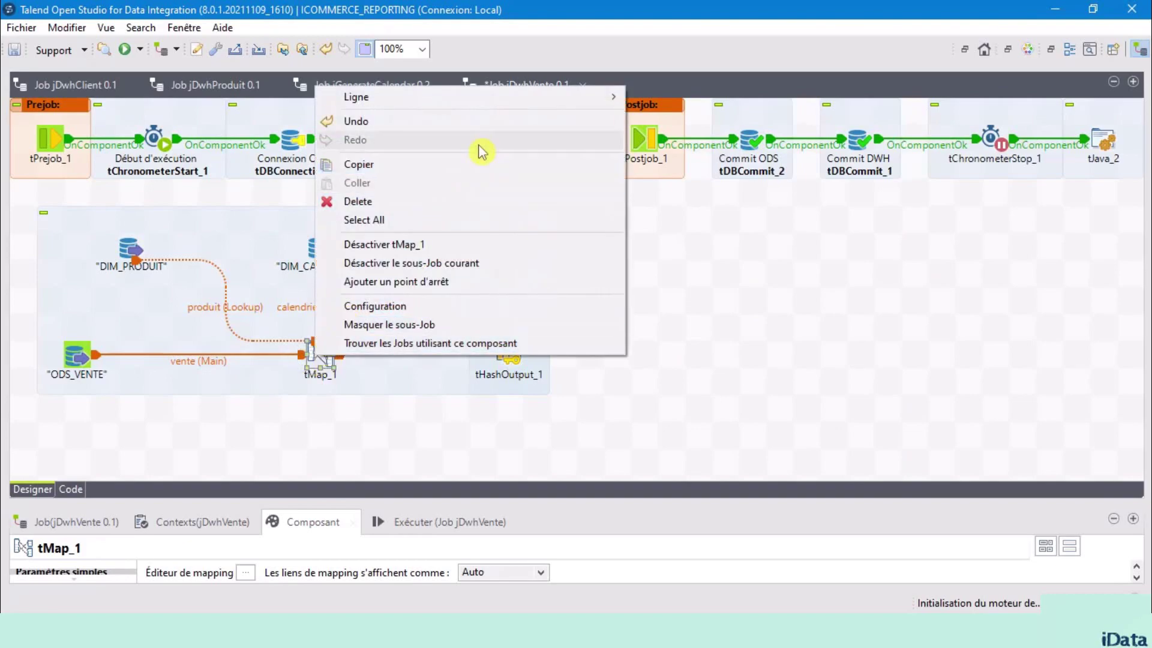
mouse_move(593, 101)
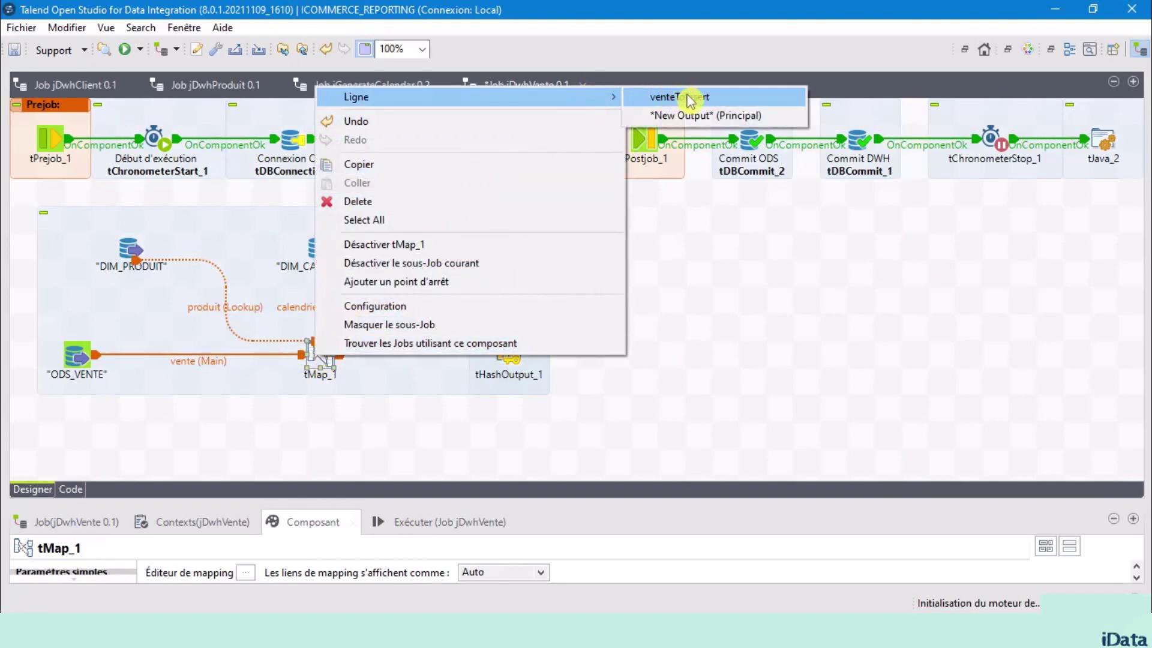
left_click(714, 101)
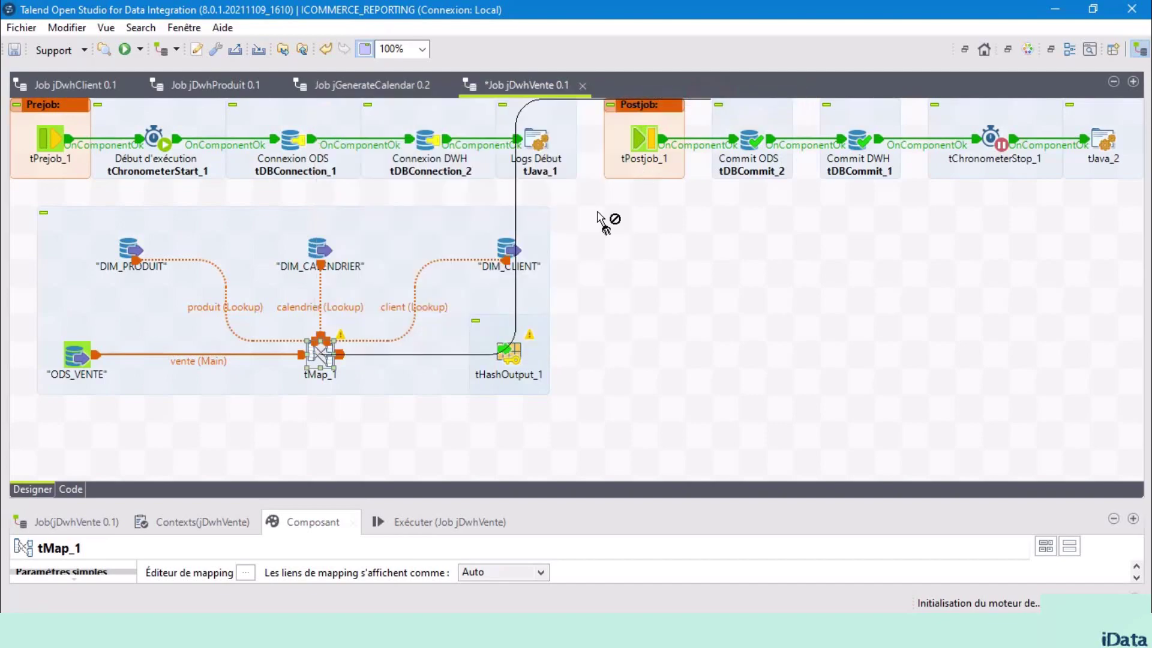
left_click(516, 356)
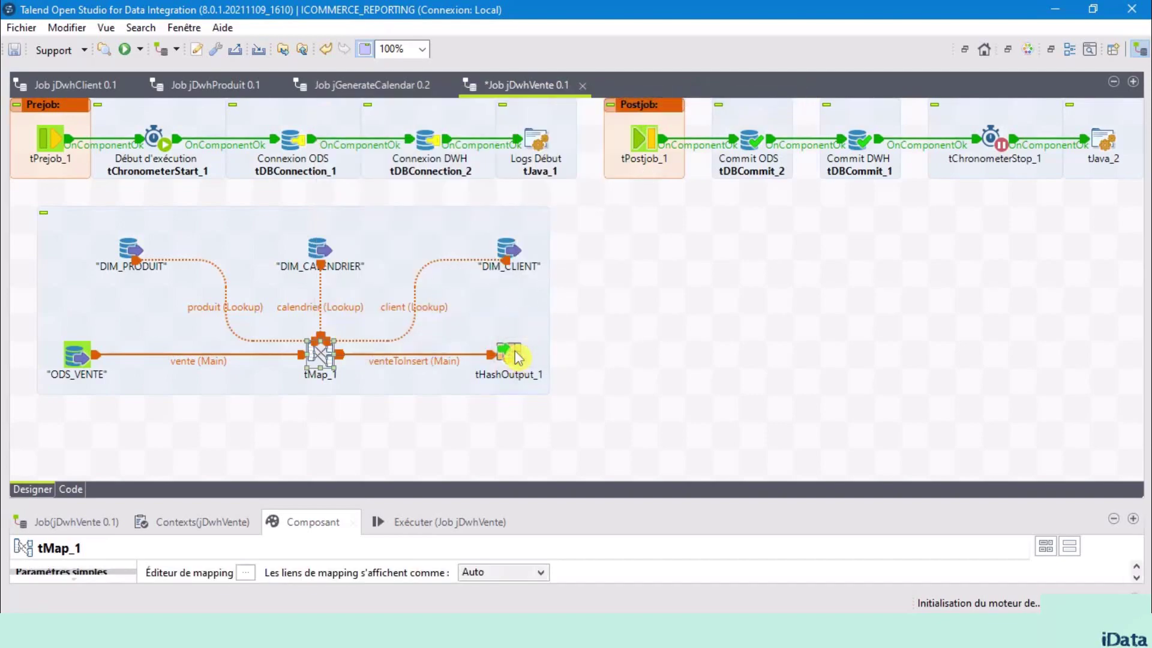
Step: Examine the basic settings of tHashOutput_1, including its data write model, key management and append option
left_click(513, 355)
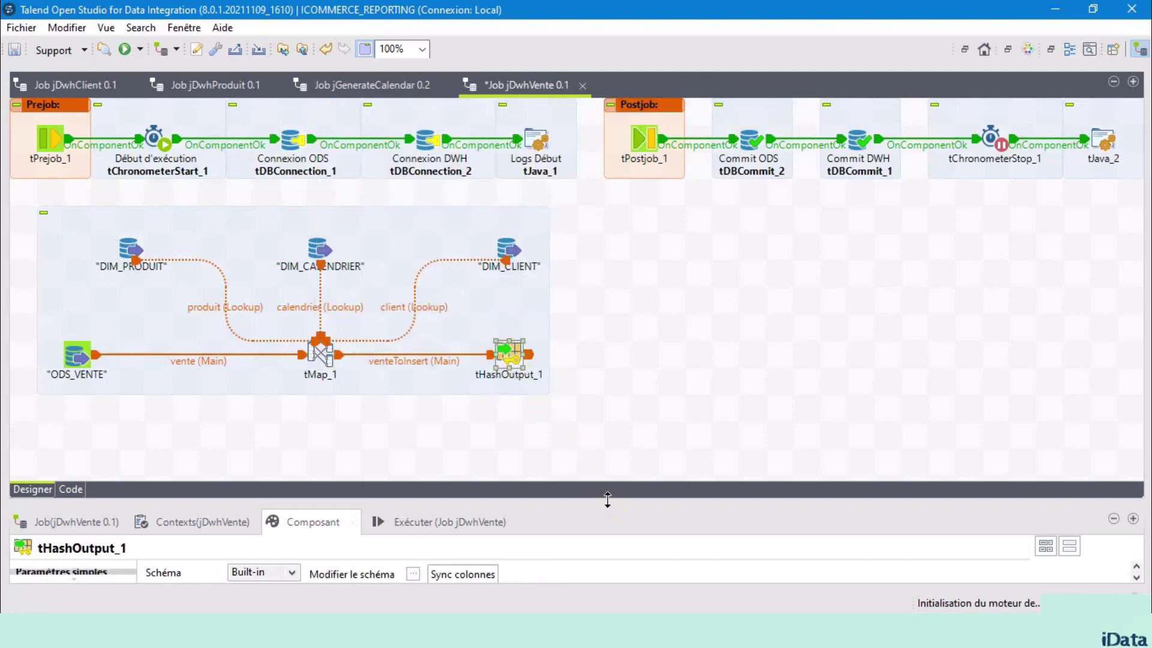
left_click_drag(607, 500, 608, 345)
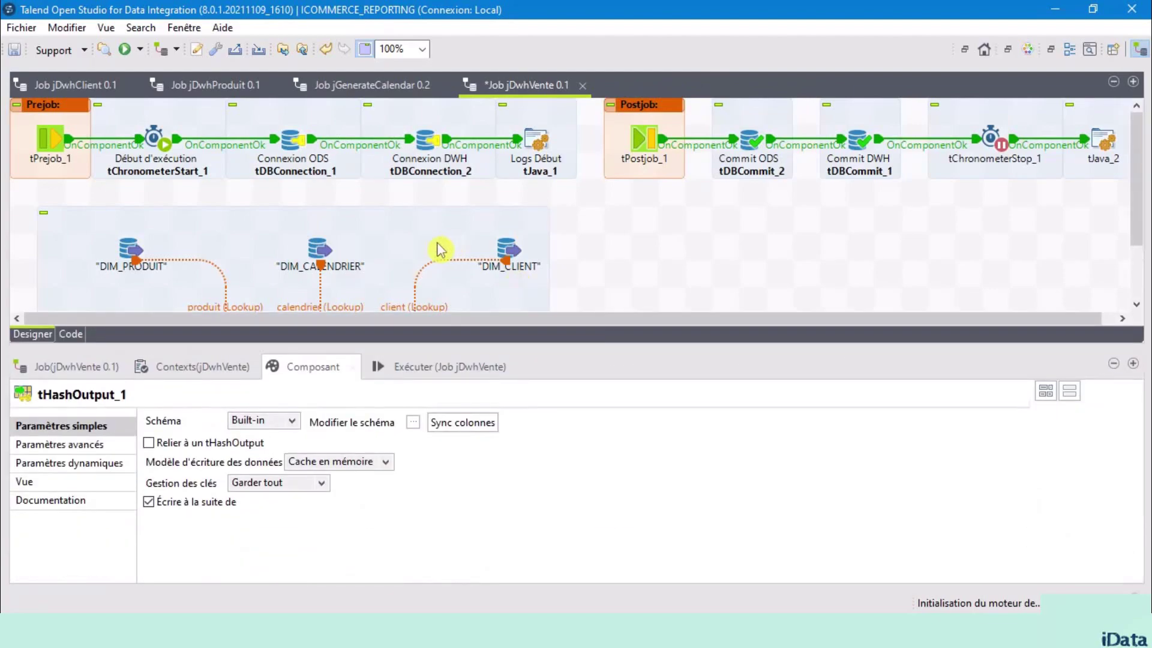
scroll(441, 249, "down", 1)
scroll(441, 249, "down", 1)
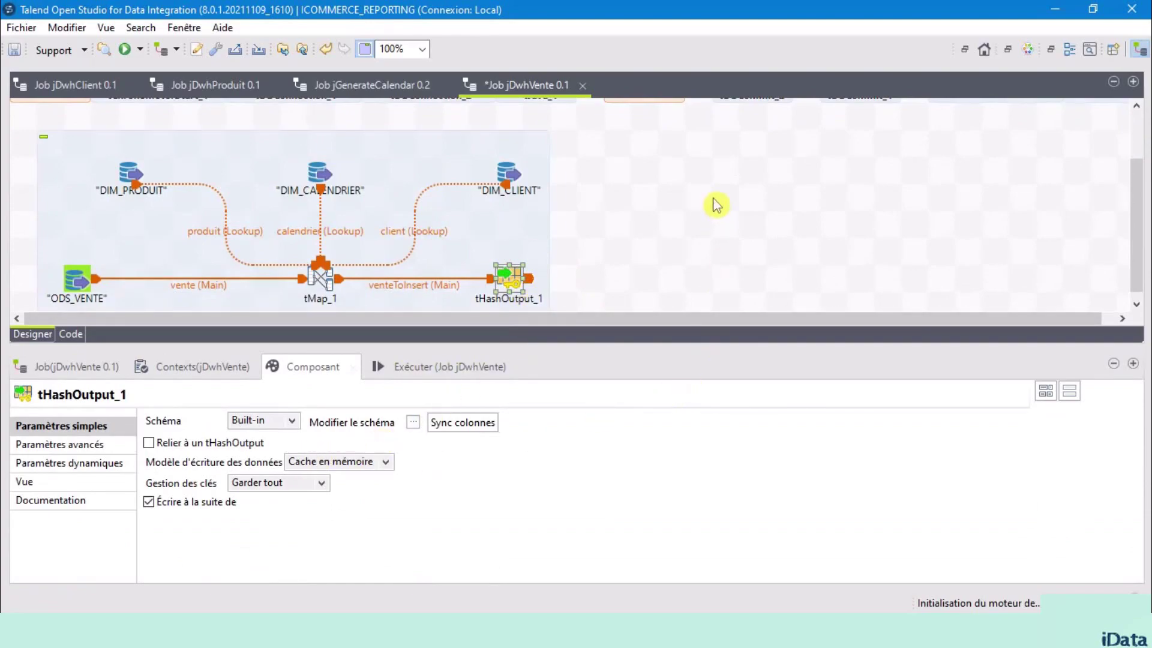
scroll(716, 205, "down", 1)
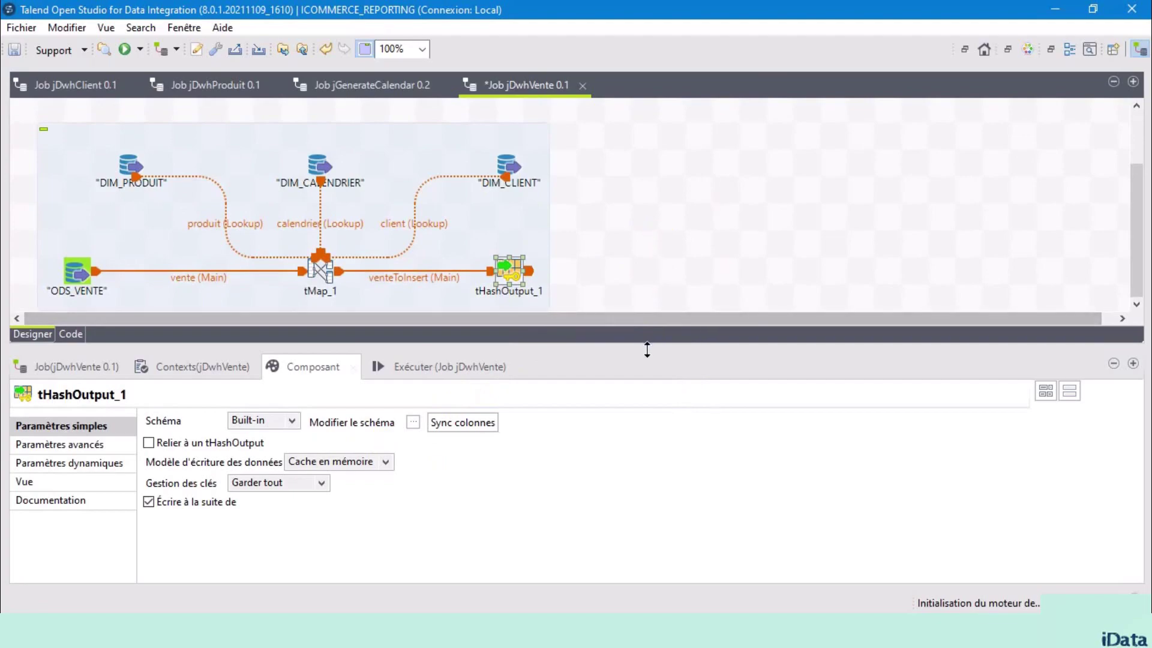
left_click_drag(646, 347, 615, 545)
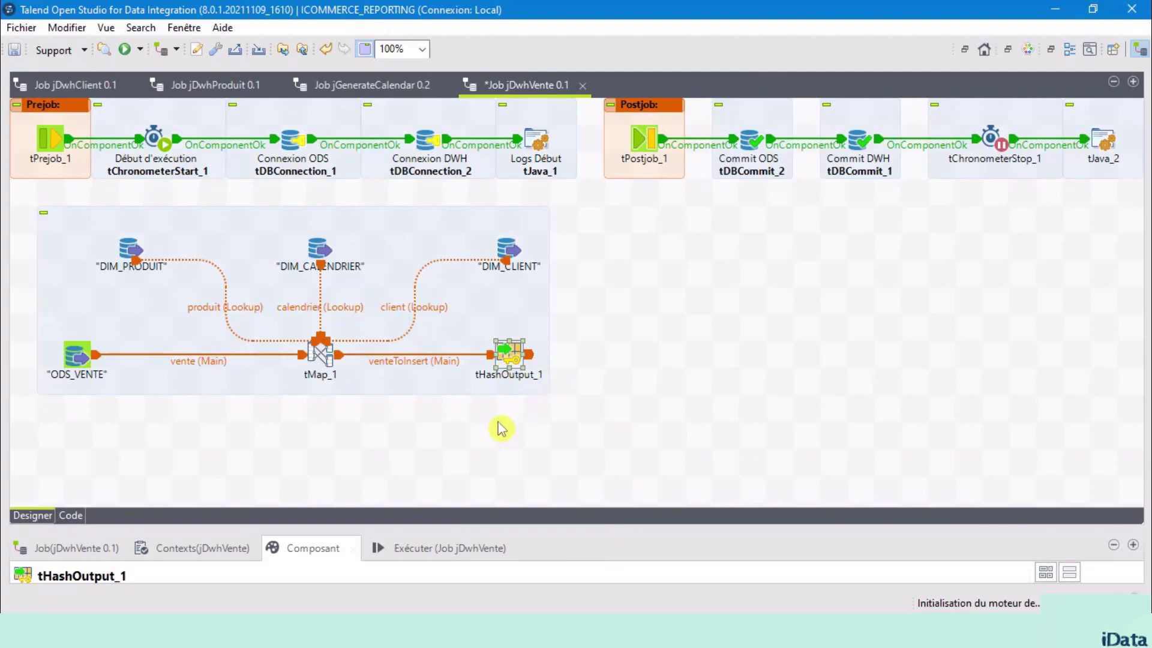
Step: Add a tHashInput component to the job and place it beneath ODS_VENTE, outside the existing subjob
left_click(489, 450)
type("tha")
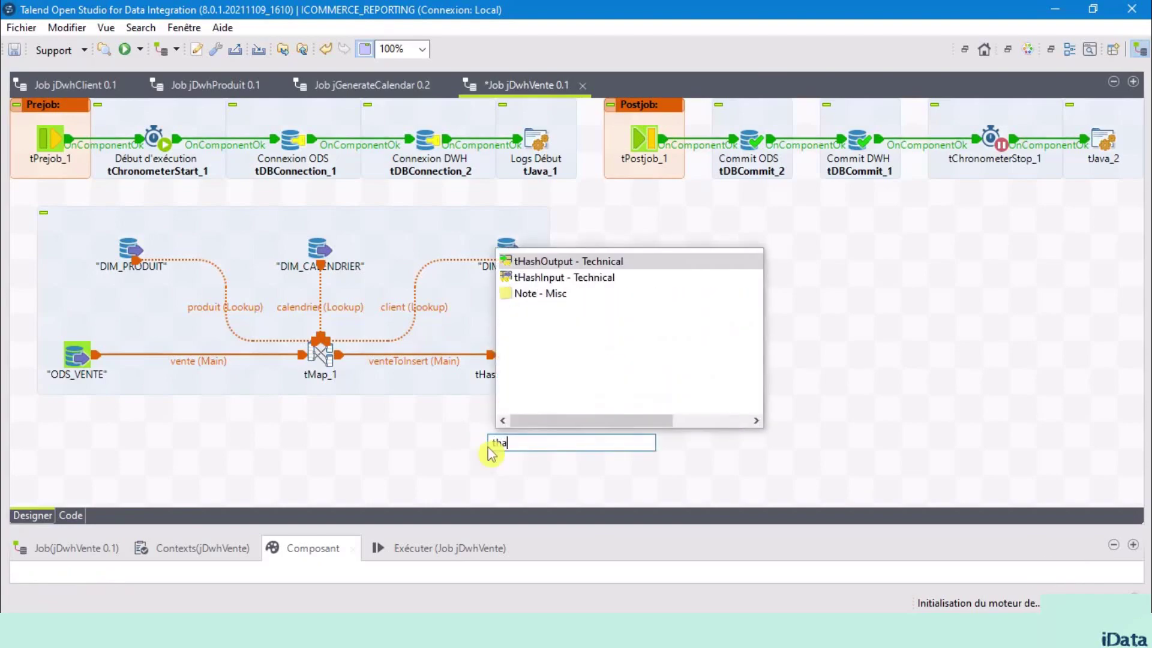
left_click(586, 279)
double_click(586, 278)
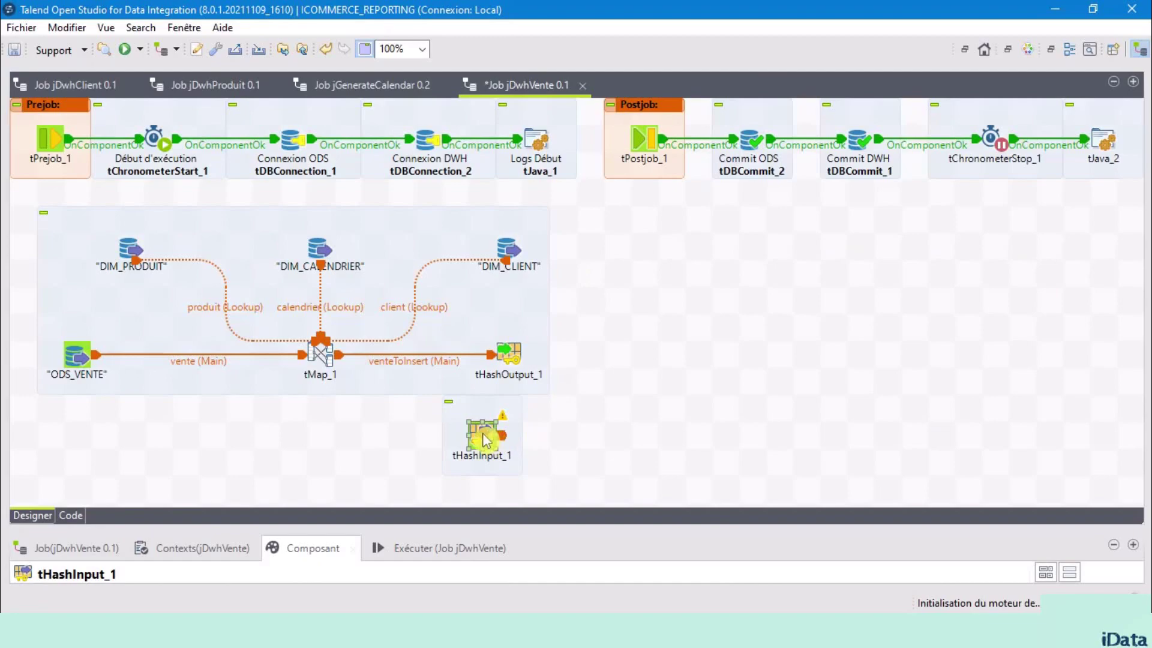
left_click_drag(484, 441, 76, 451)
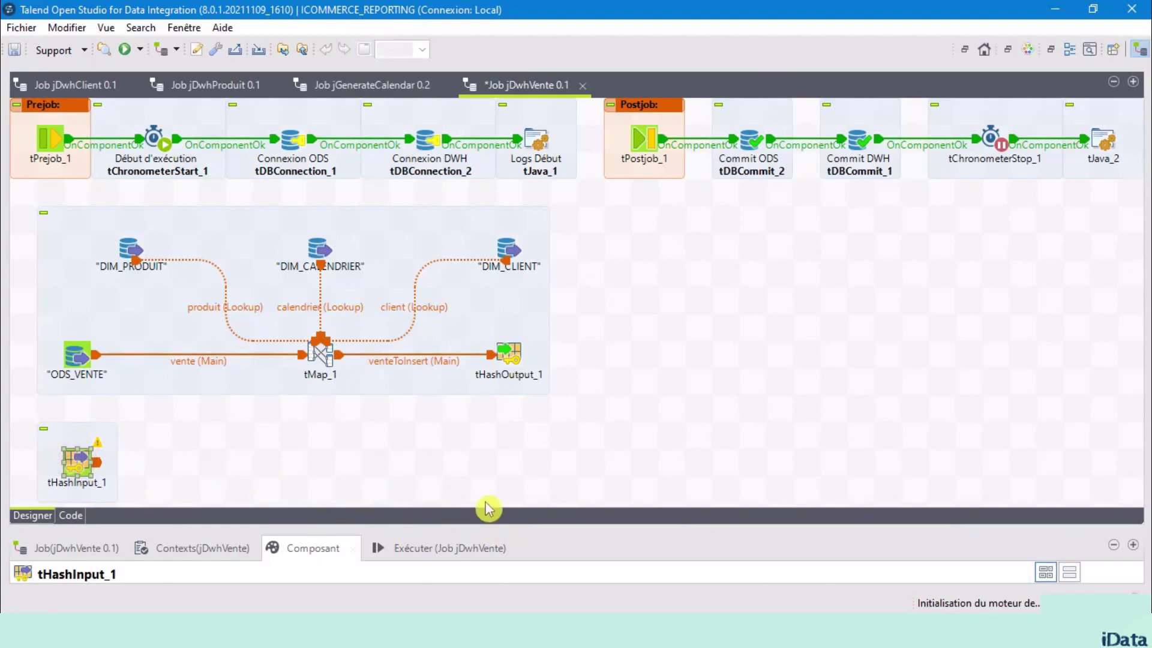
Step: Paste the nine copied columns, from ID_DIM_PRODUIT to ID_CLIENT, into the tHashInput_1 schema and validate it
left_click_drag(536, 526, 491, 232)
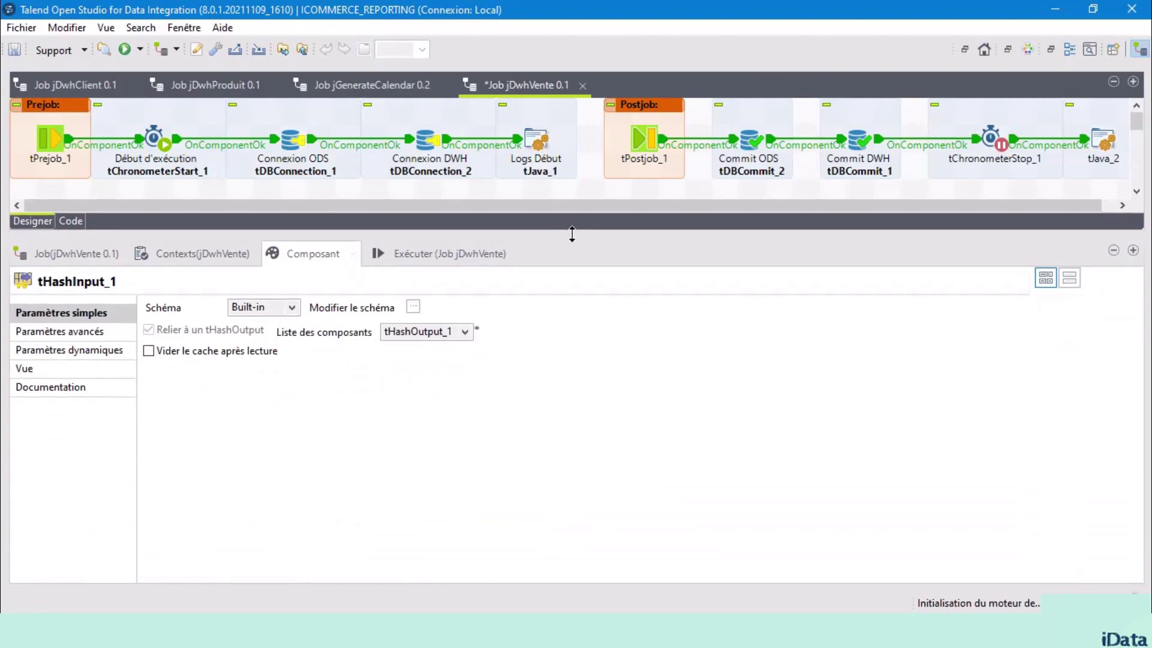
left_click(413, 308)
left_click(414, 308)
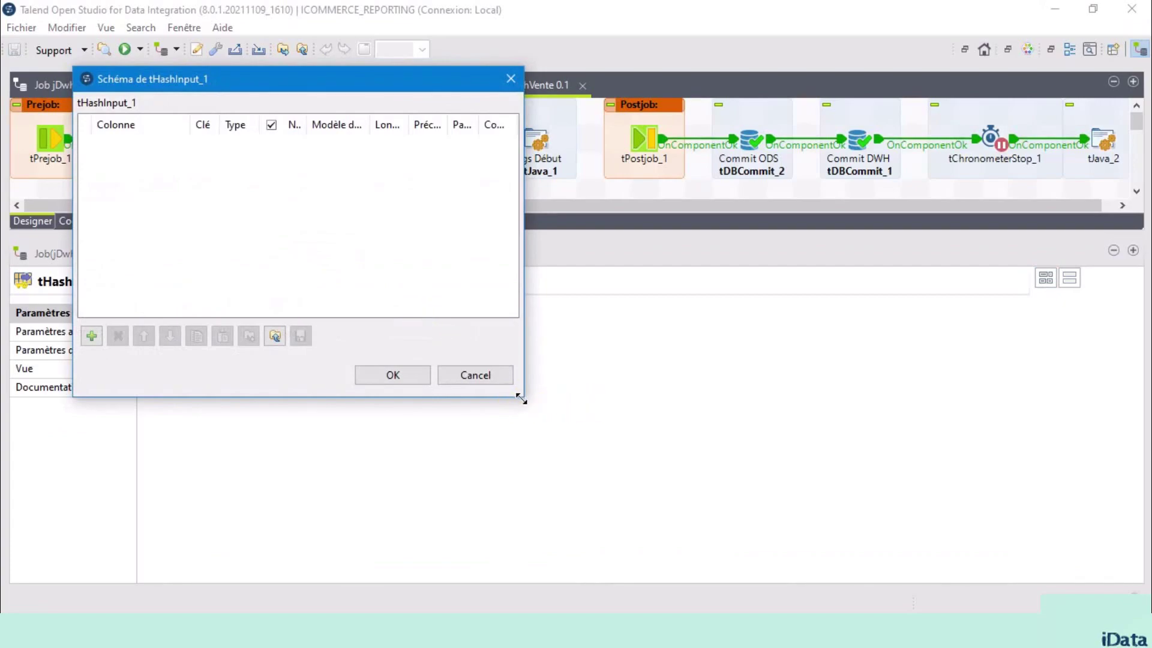
left_click_drag(528, 411, 603, 475)
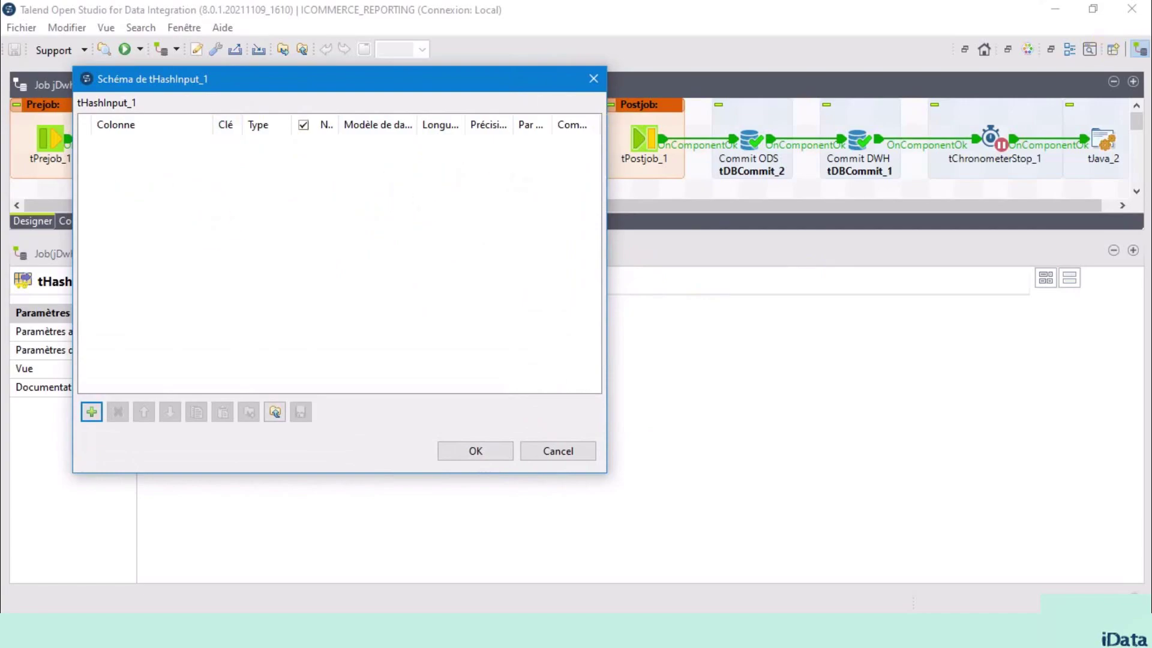
key("ctrl+v")
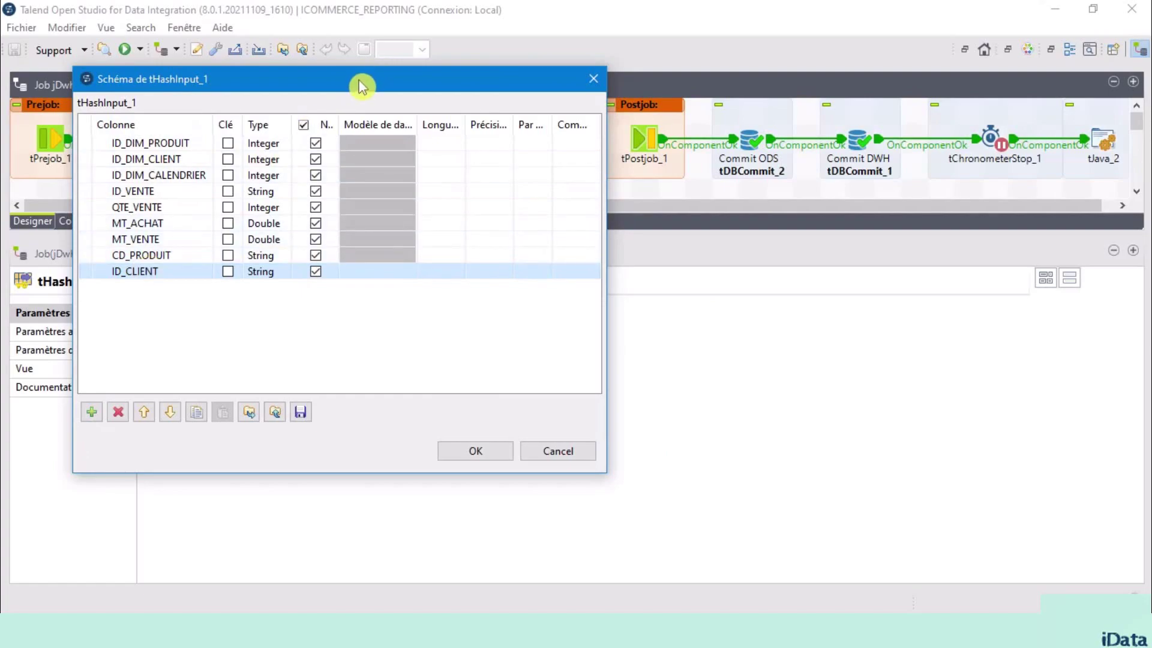
left_click_drag(362, 85, 590, 82)
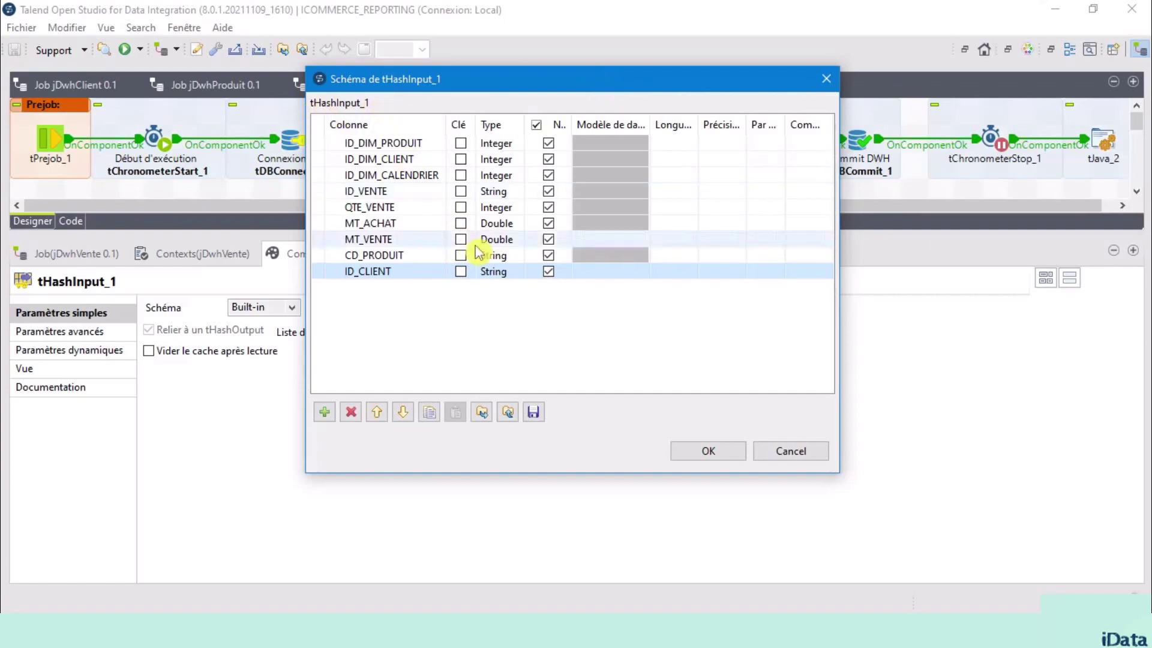
left_click(710, 453)
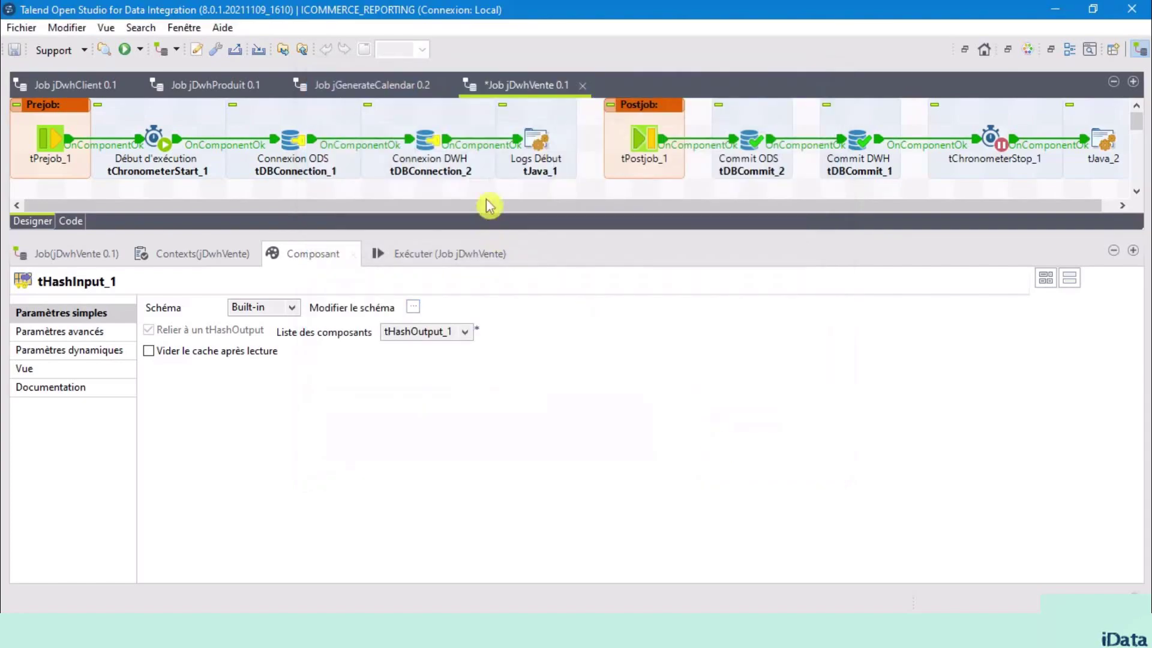
Step: Add a tAggregateRow component to the job and align it beside tHashInput_1
scroll(504, 185, "down", 5)
left_click(207, 156)
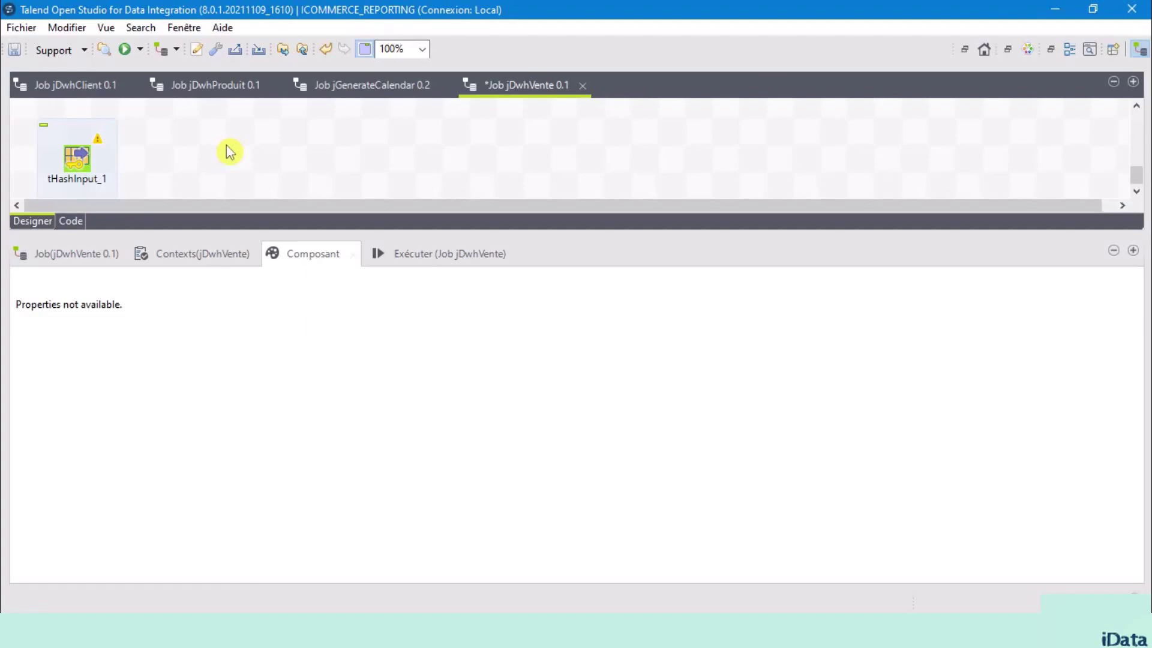
type("t")
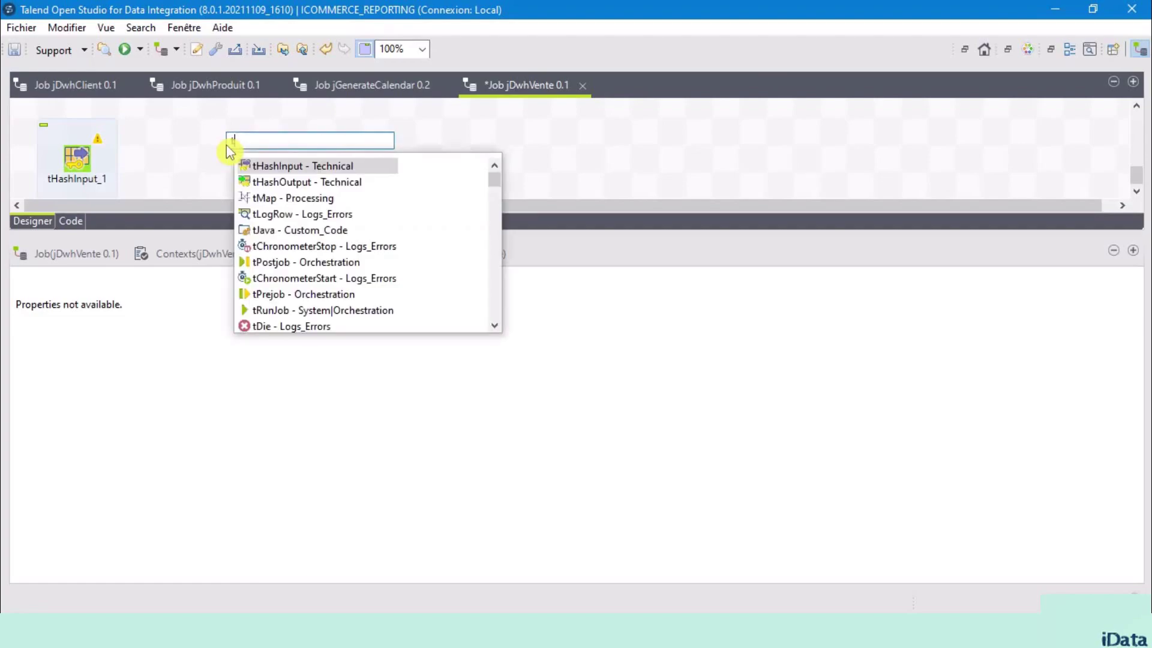
type("agg")
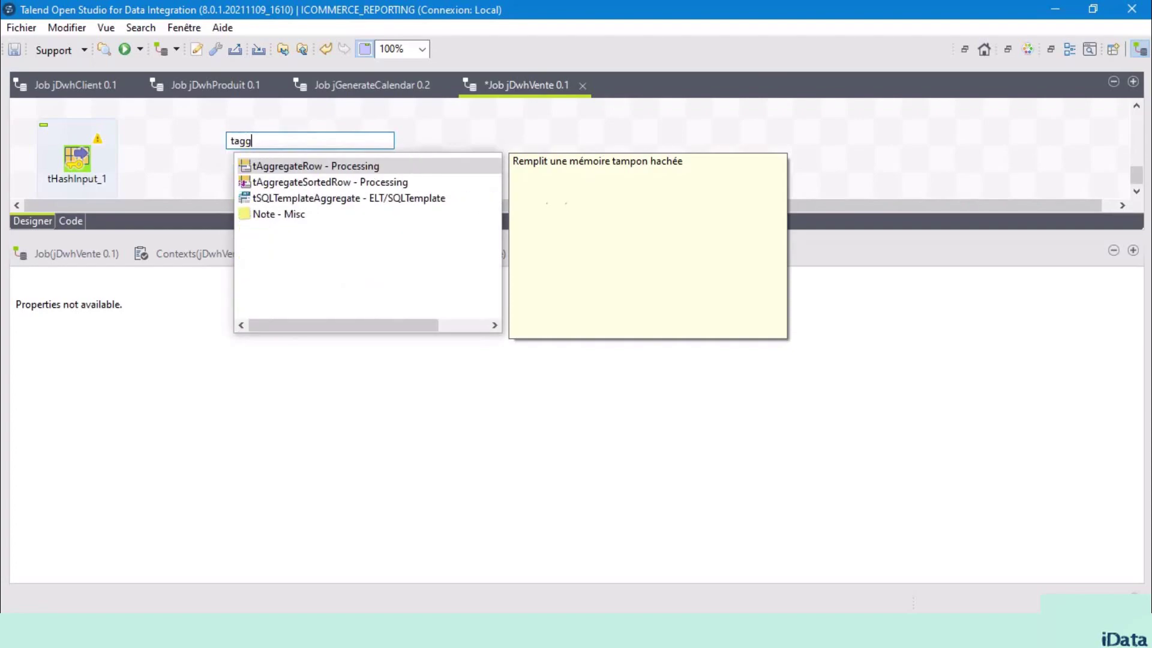
left_click(321, 171)
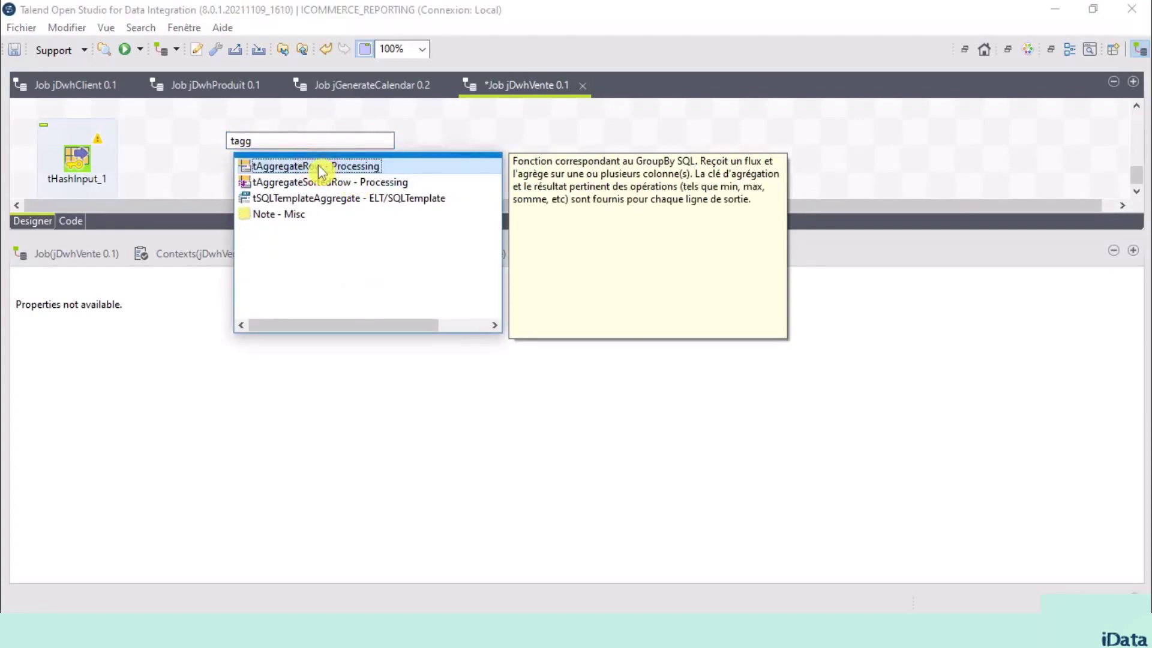
double_click(308, 171)
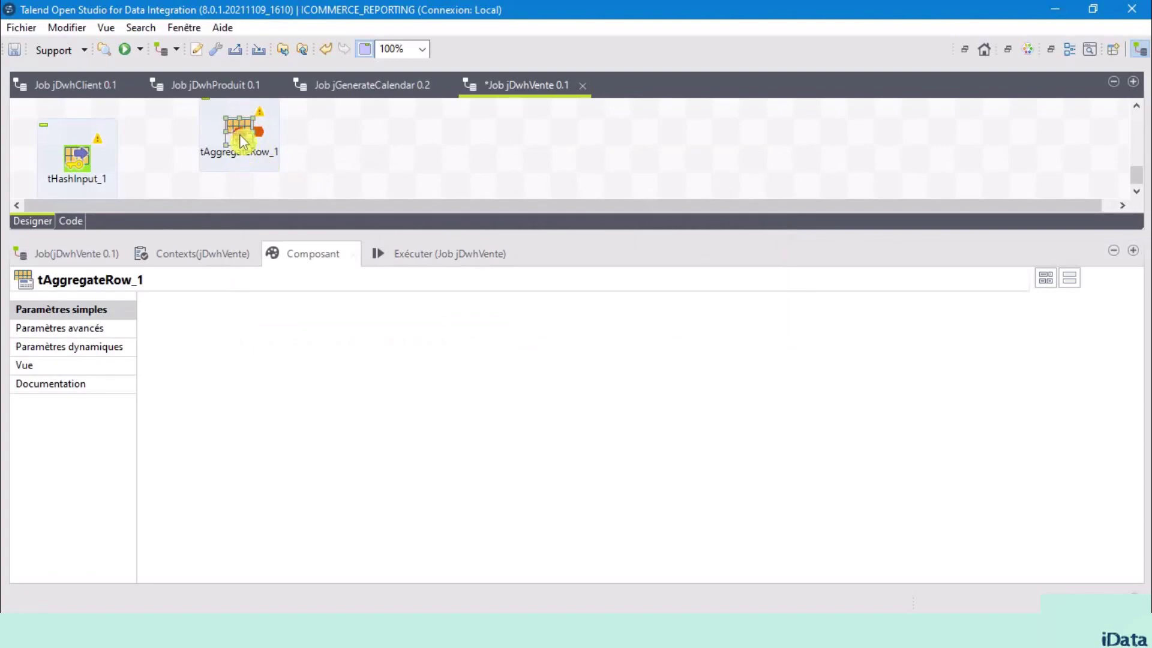
left_click_drag(258, 133, 229, 158)
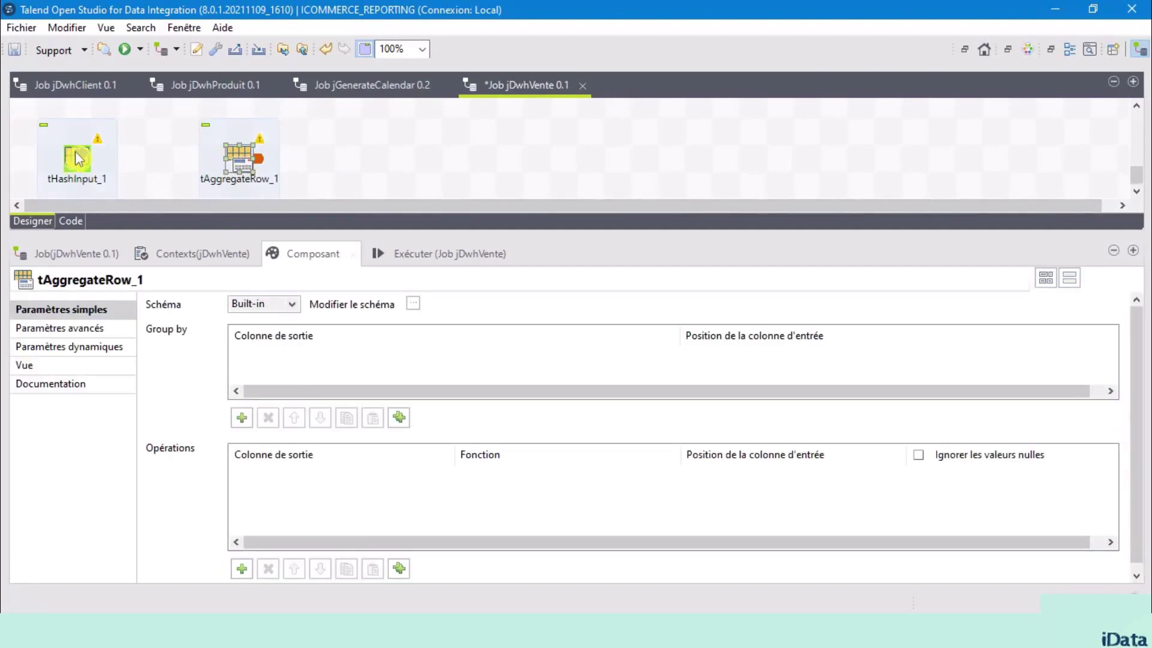
Step: Connect tHashInput_1 to tAggregateRow_1 with a main row link
left_click(78, 162)
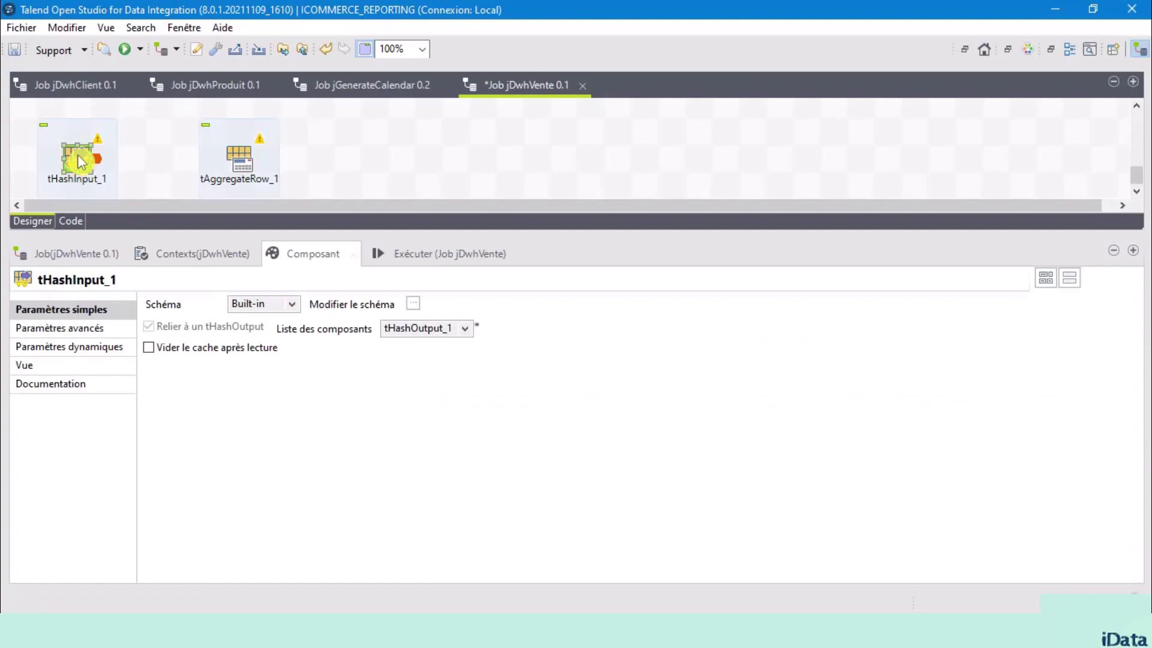
right_click(79, 156)
mouse_move(174, 168)
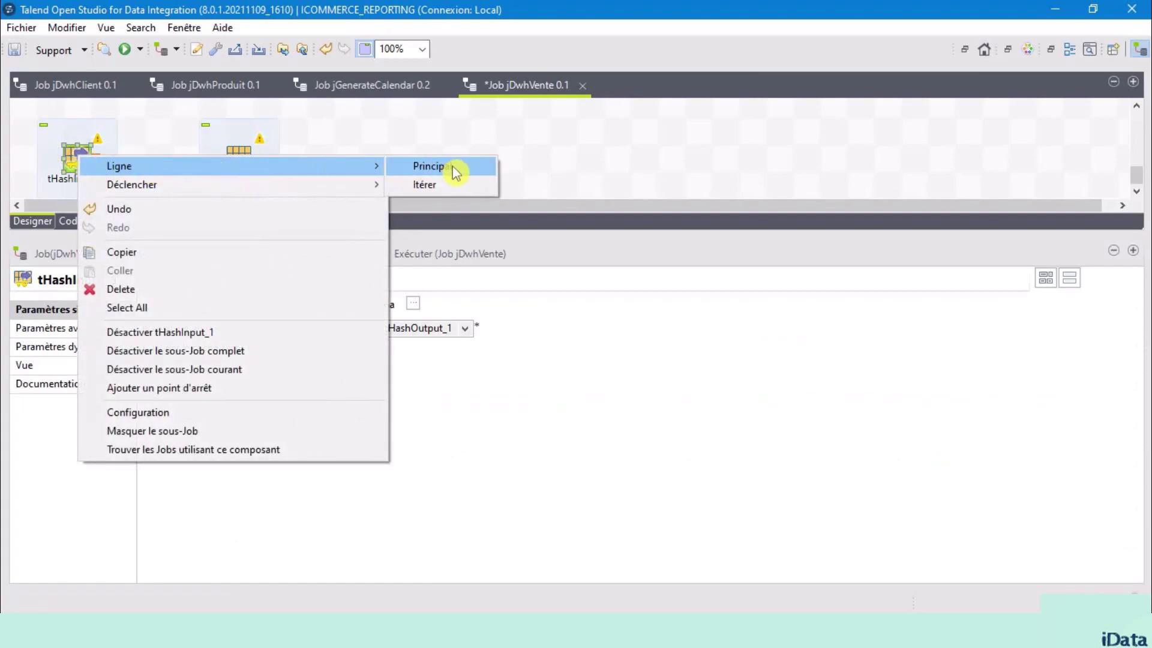
left_click(432, 166)
left_click(239, 161)
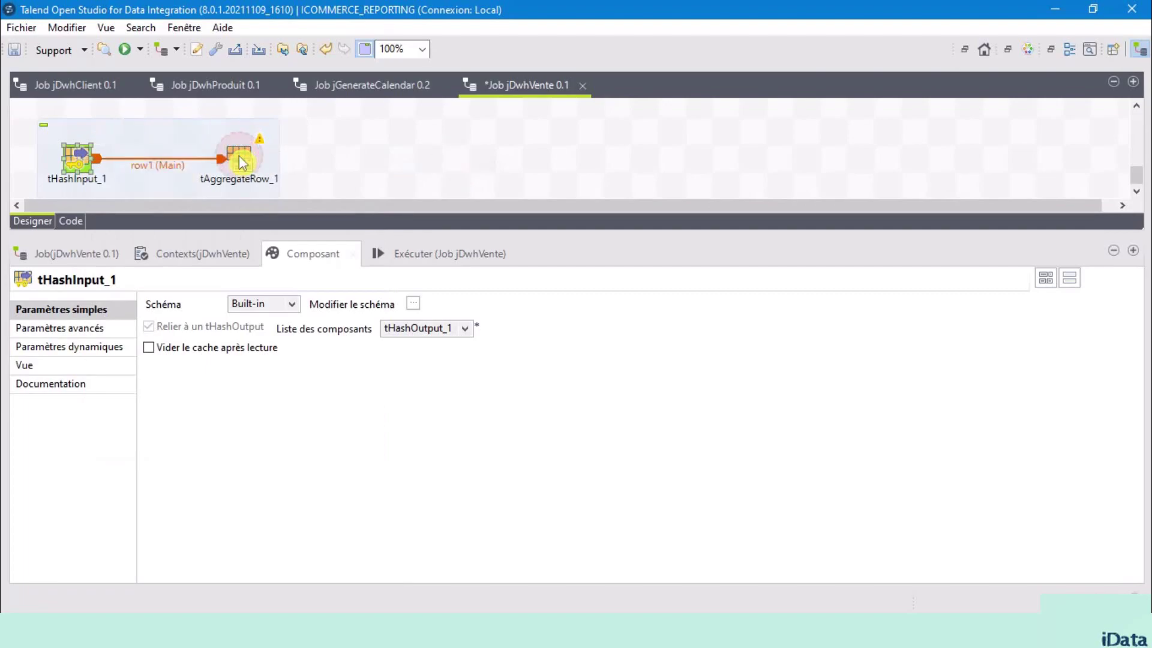
left_click(342, 158)
Step: Open the tAggregateRow_1 schema and copy ID_DIM_PRODUIT, ID_DIM_CLIENT and ID_DIM_CALENDRIER from the input to the output
left_click(242, 161)
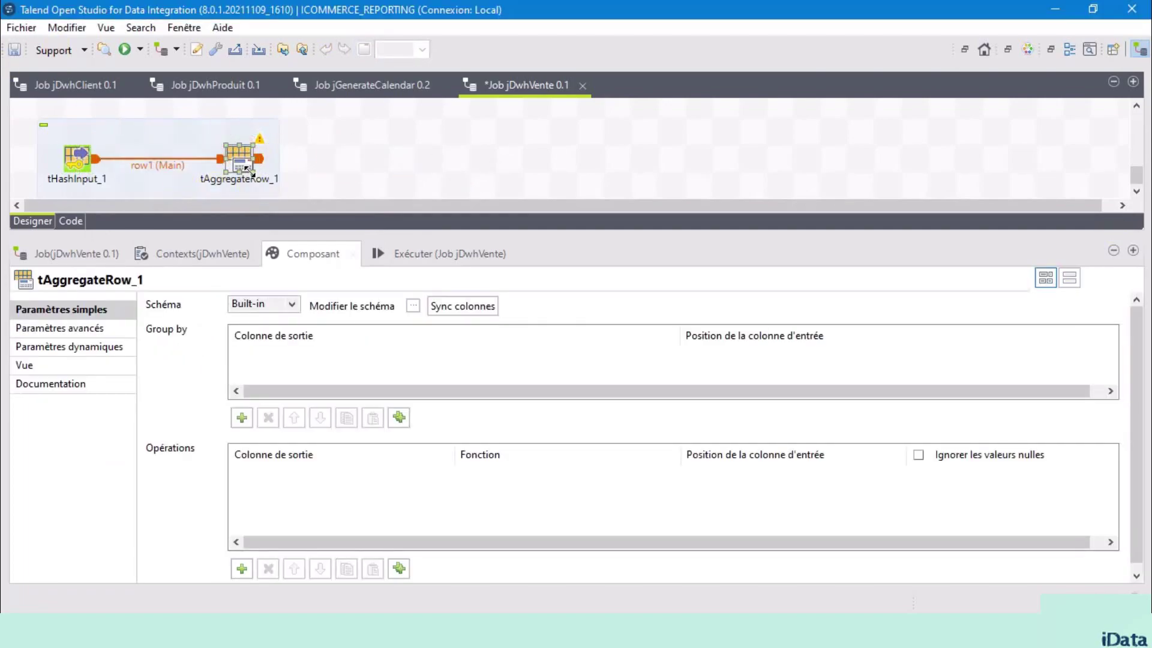
left_click(416, 305)
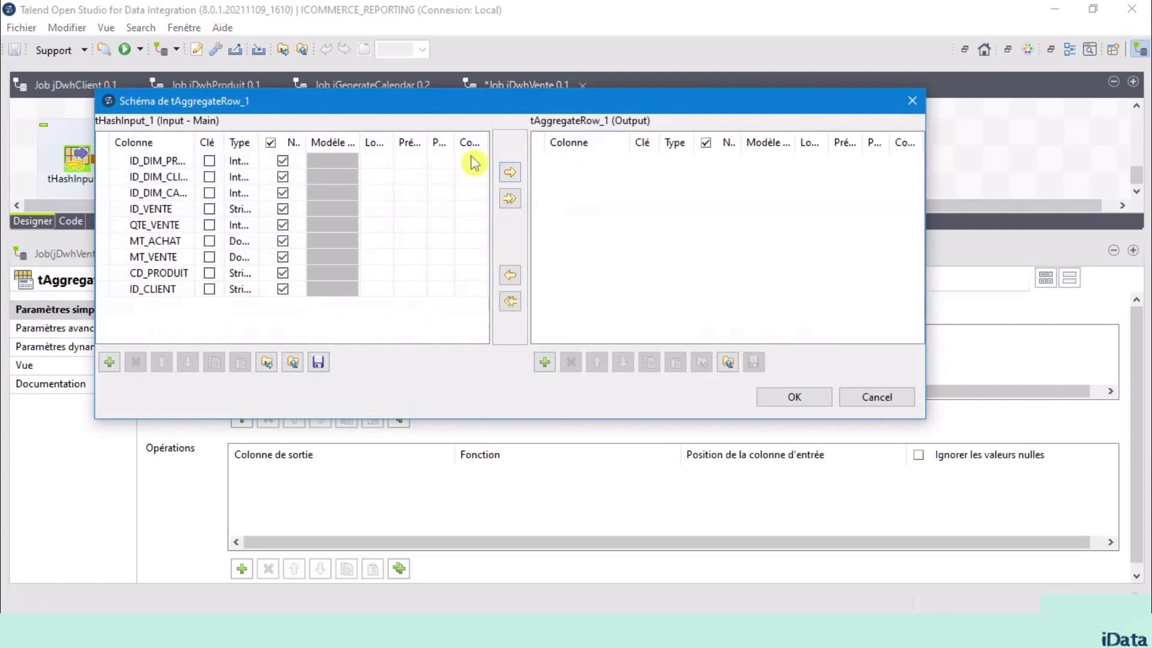
left_click_drag(196, 145, 262, 145)
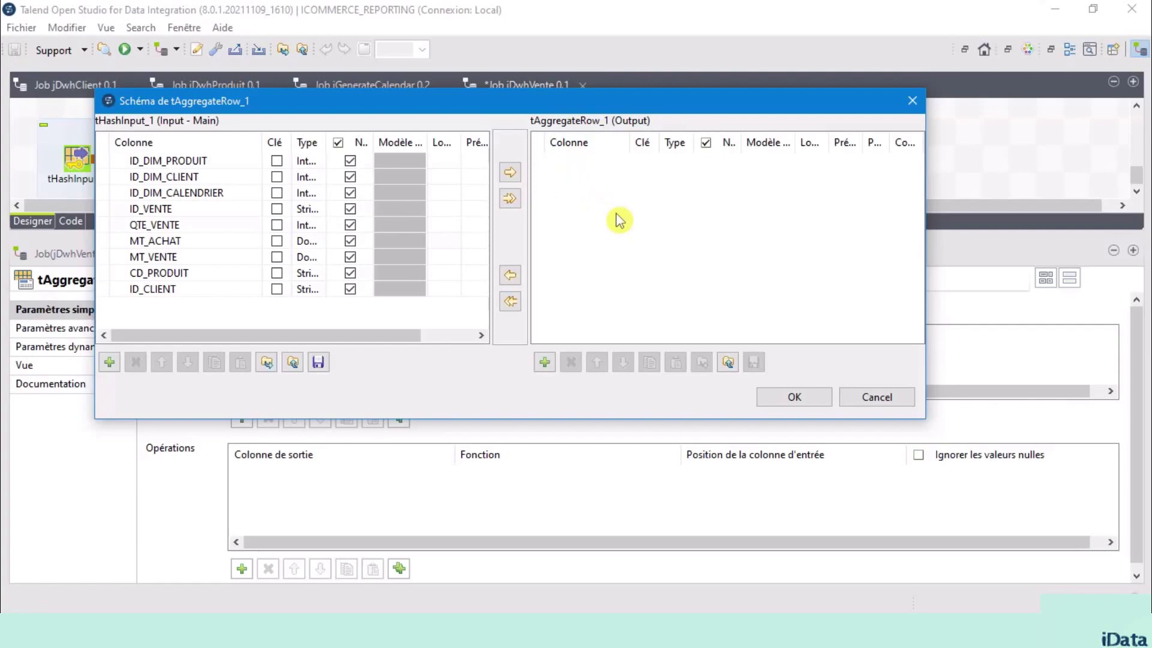
left_click(185, 160)
left_click(195, 195, "shift")
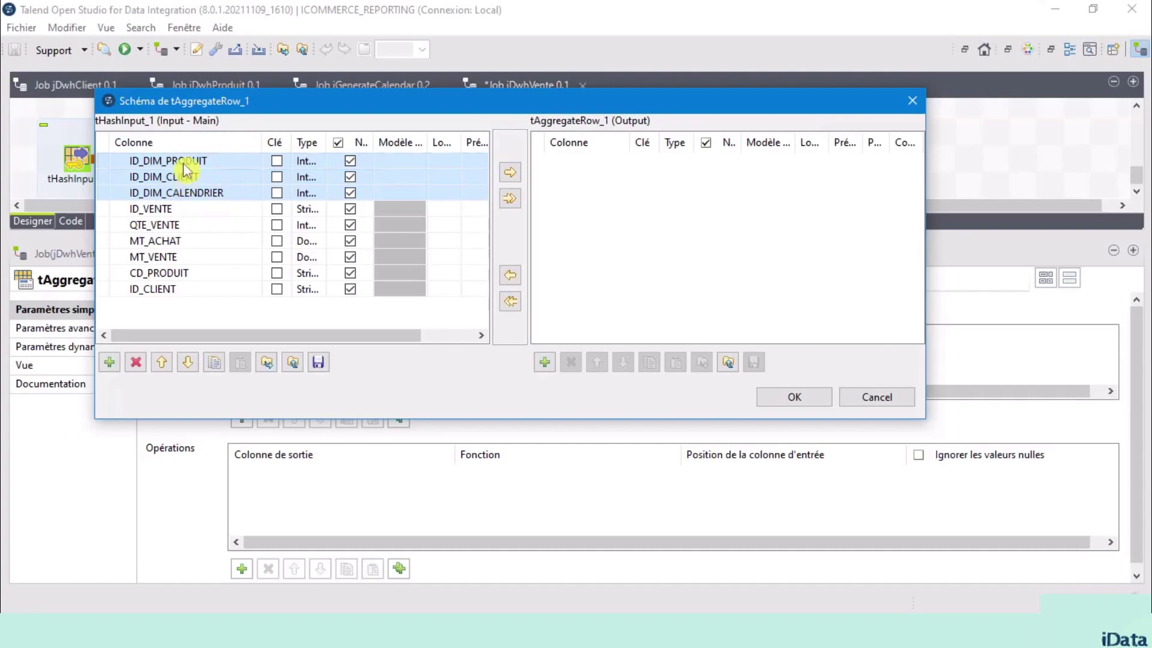
left_click(511, 175)
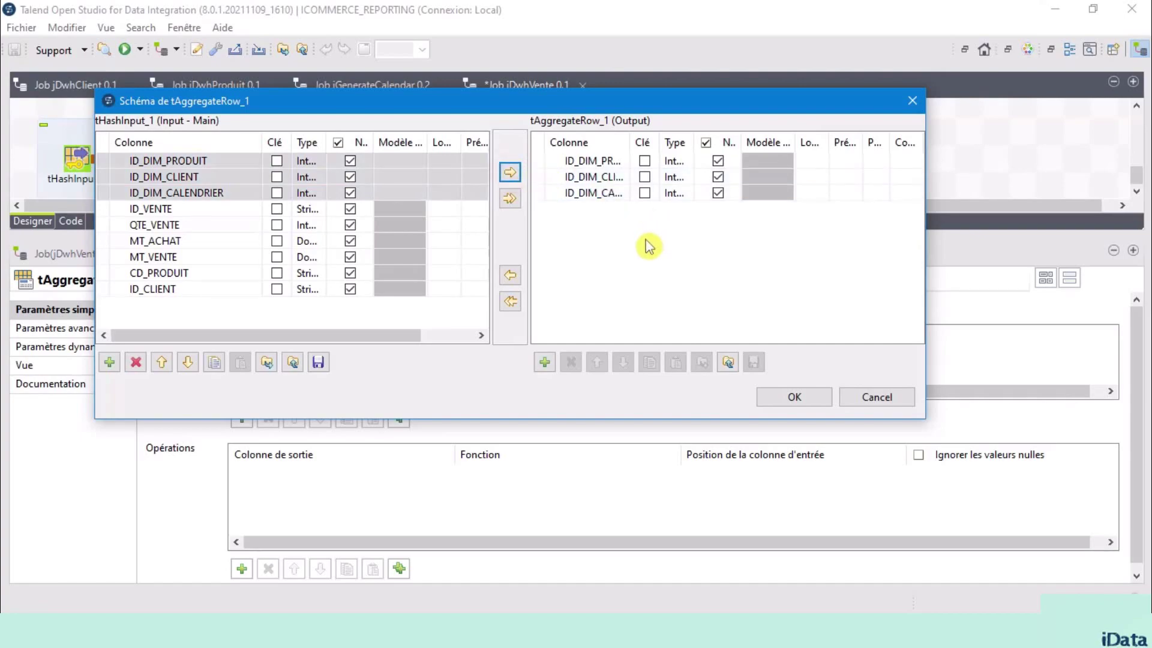
Step: Add an output column named NB_VENTE of type Integer to the tAggregateRow_1 schema
left_click(544, 362)
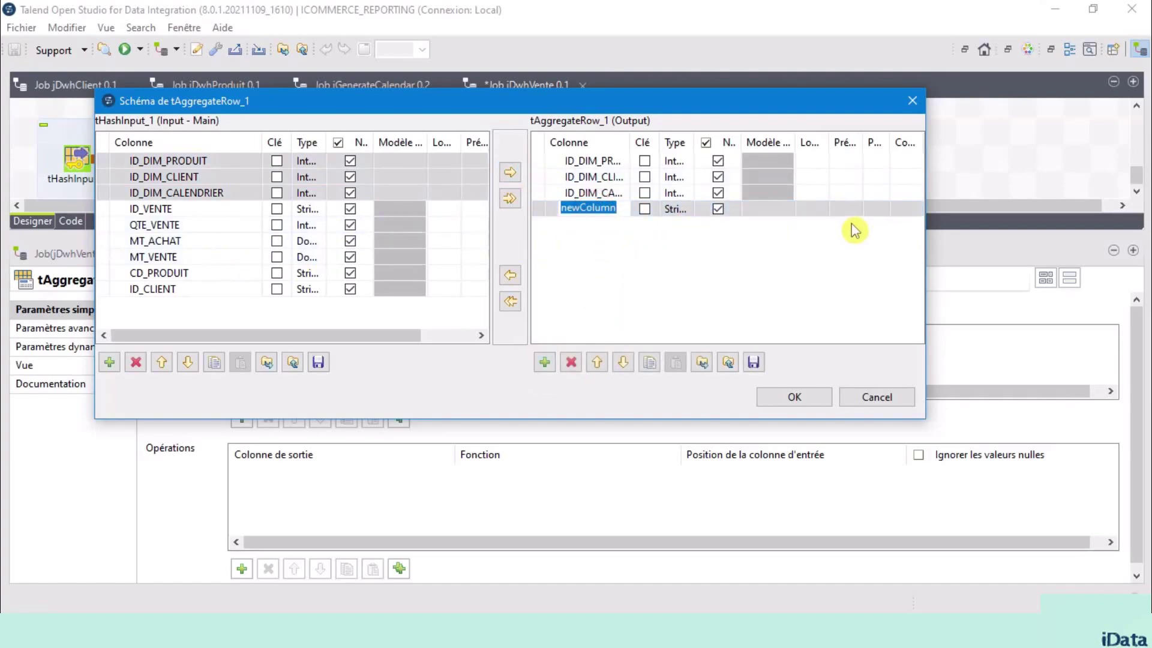
type("NB_VENTE")
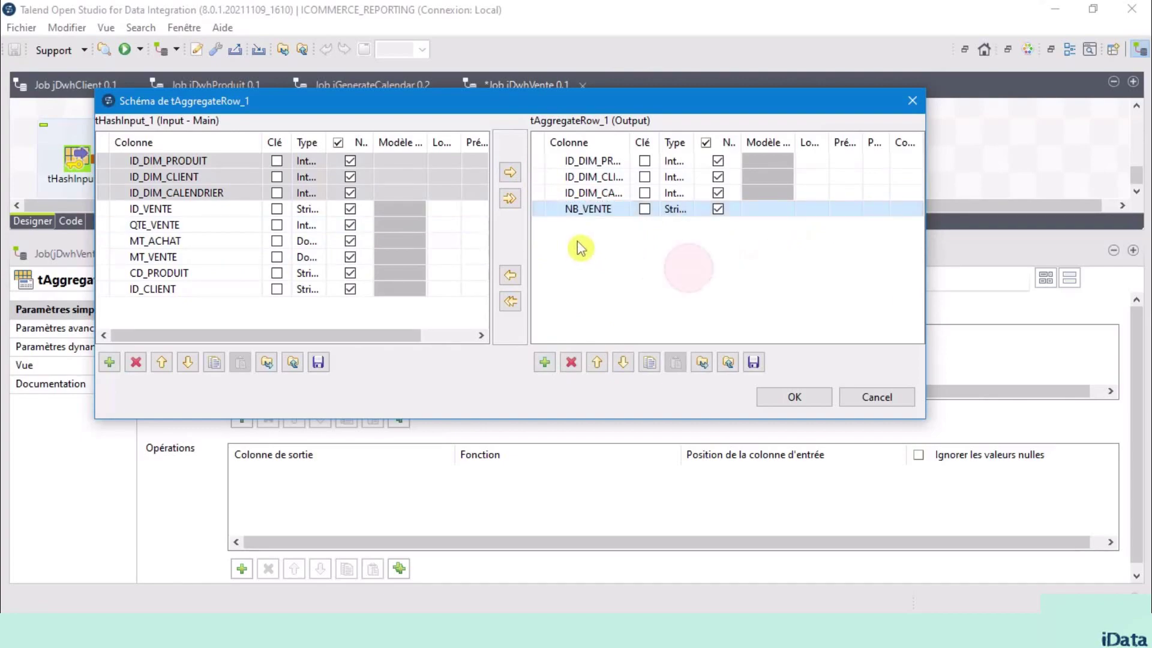
left_click(598, 210)
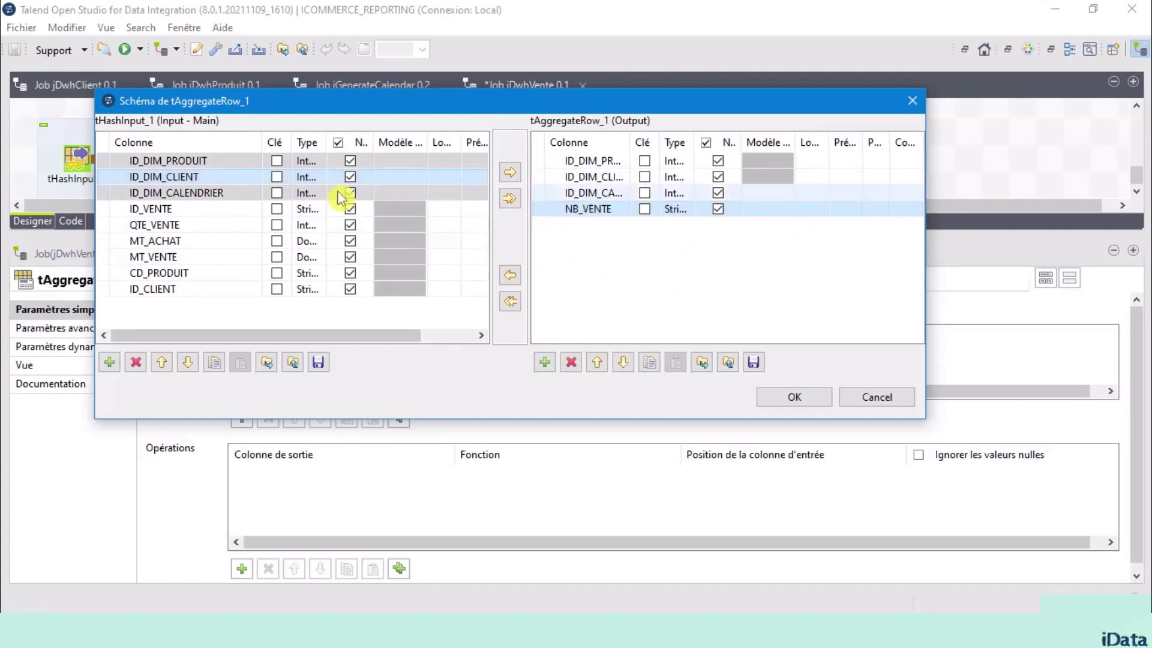
left_click(674, 208)
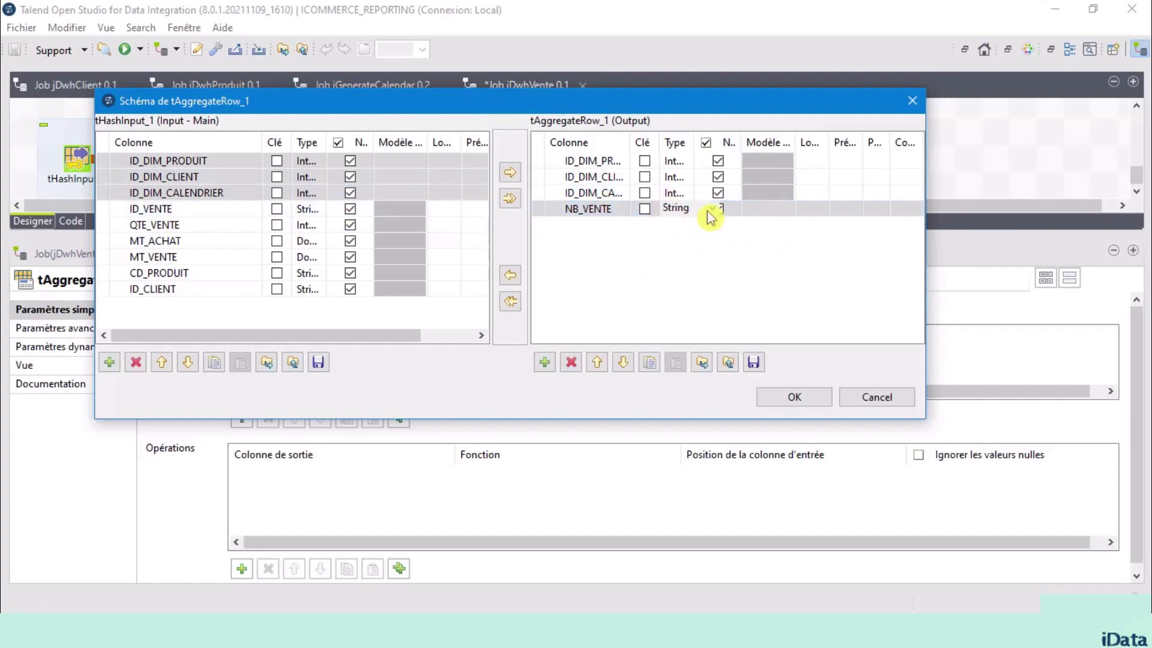
left_click(711, 211)
left_click(708, 324)
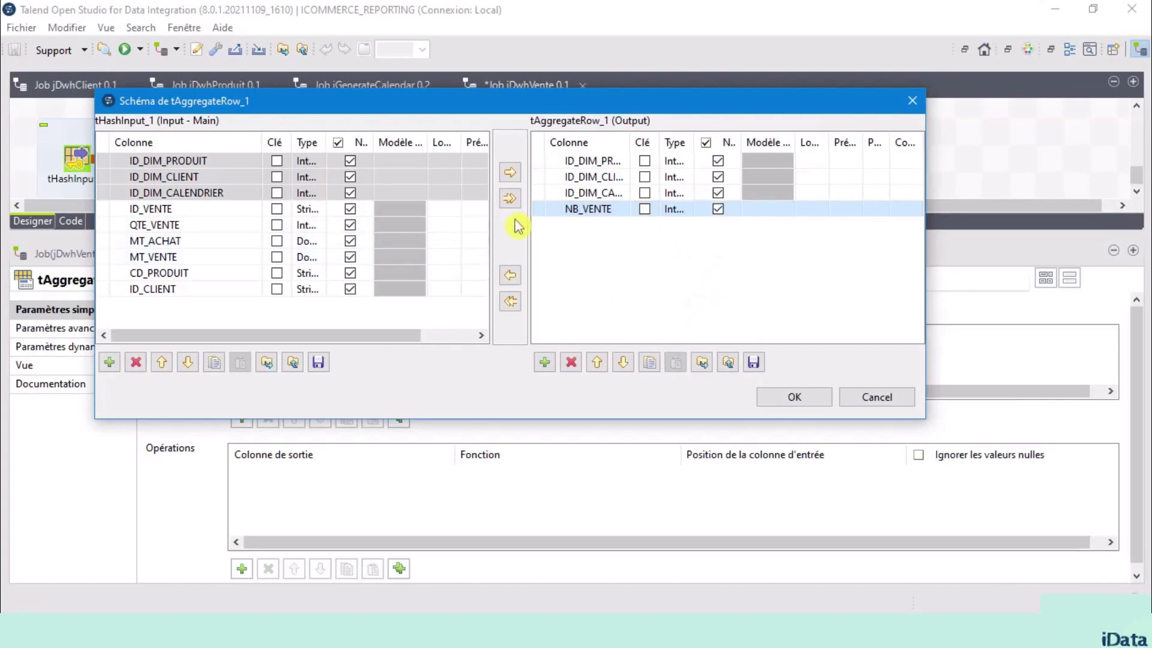
Step: Add an output column named NB_QTE_VENTE of type int | Integer to the tAggregateRow_1 schema
left_click(544, 362)
left_click(586, 224)
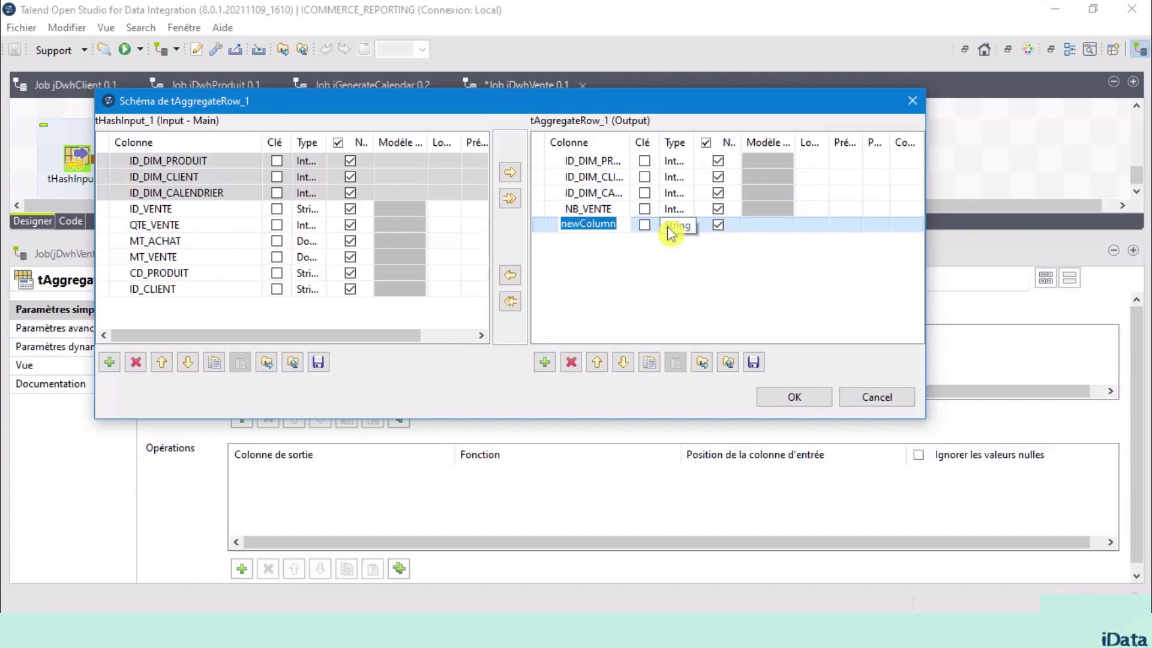
type("nb")
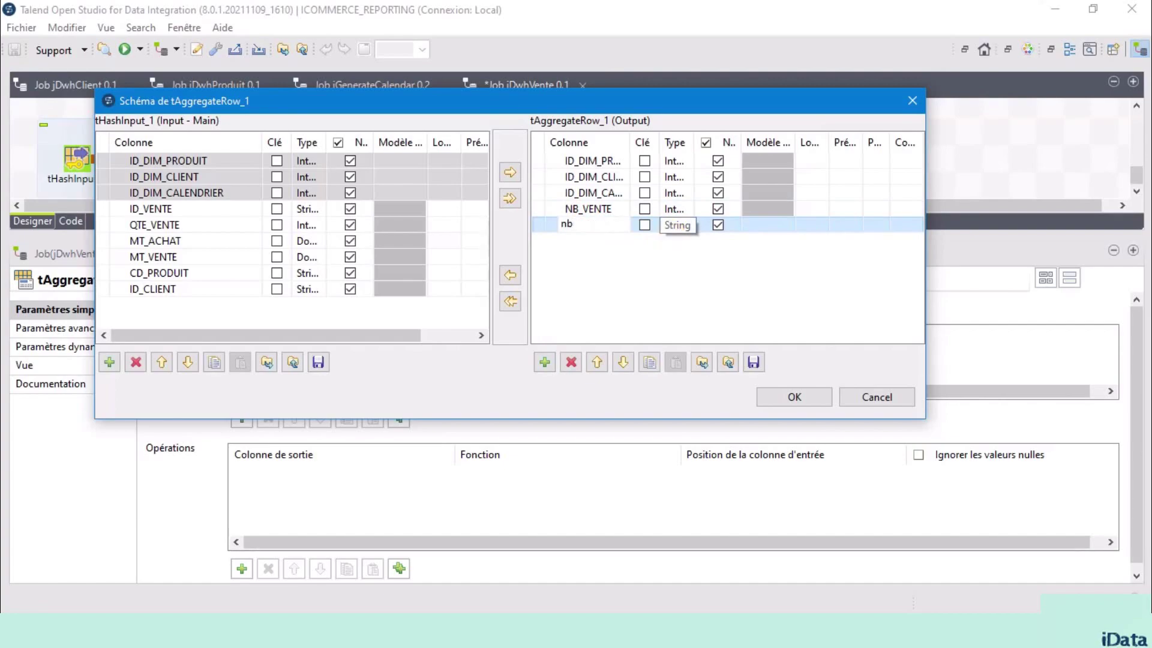
key("BackSpace")
type("NB_QTE_VENTE")
key("Return")
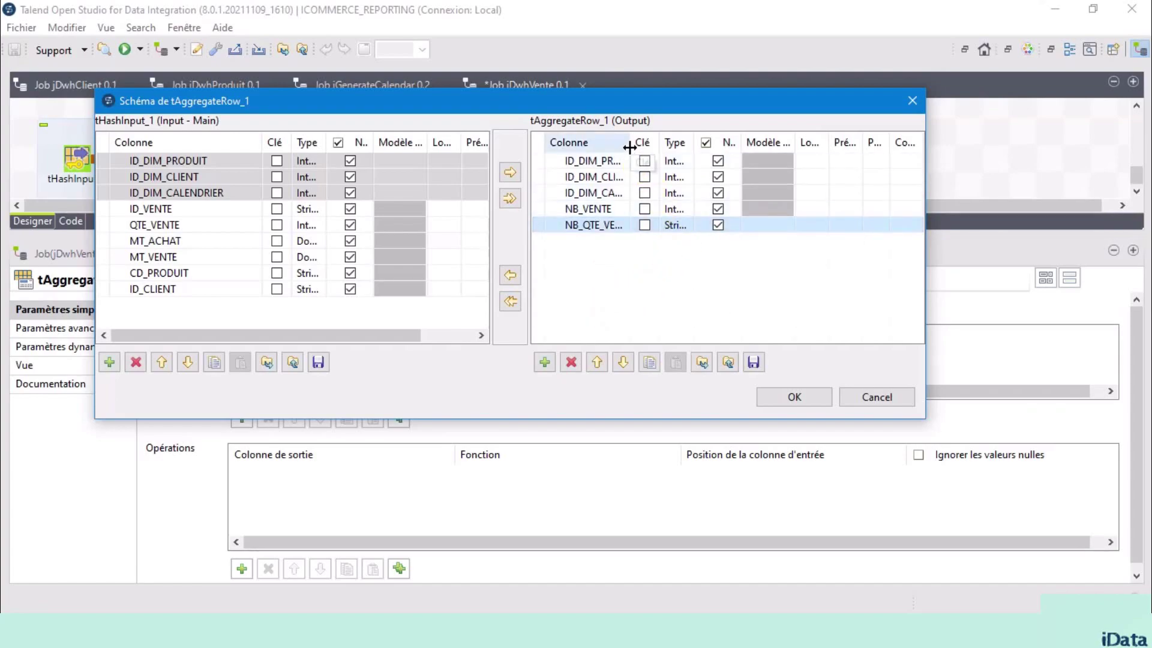
left_click_drag(629, 147, 675, 145)
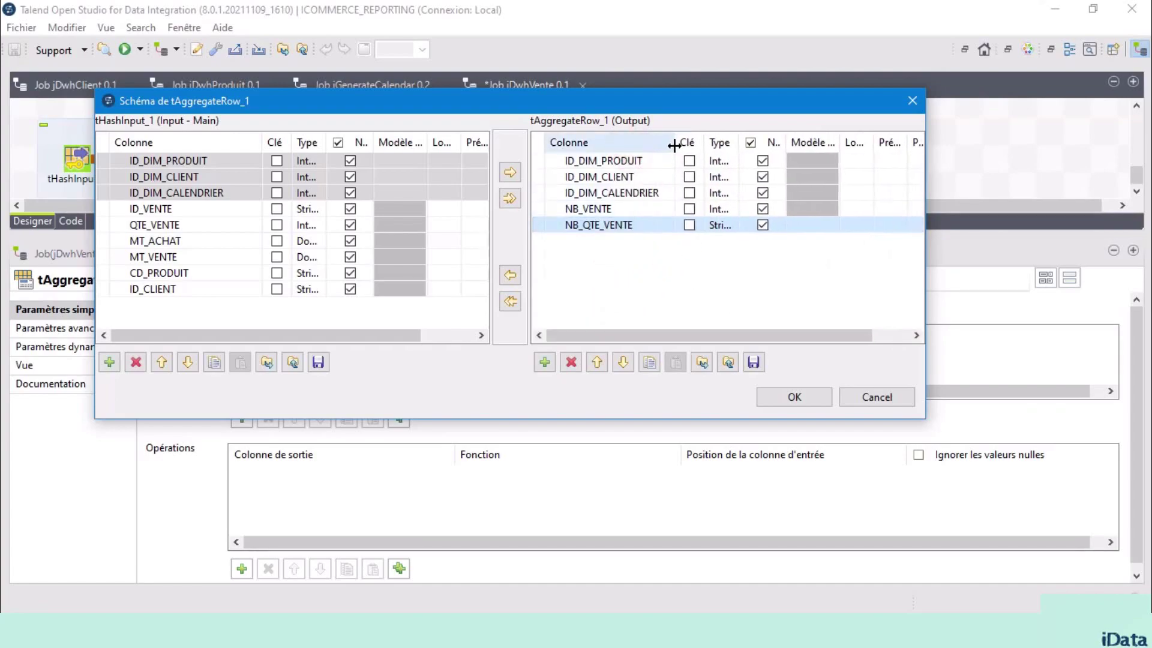
left_click(728, 224)
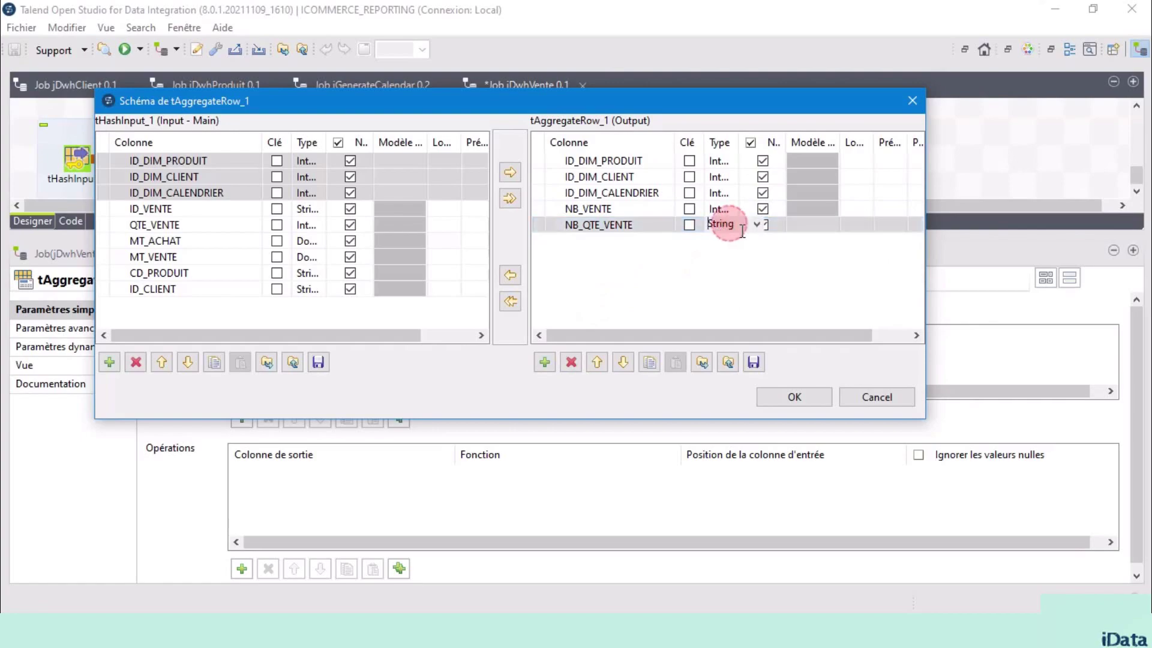
left_click(757, 224)
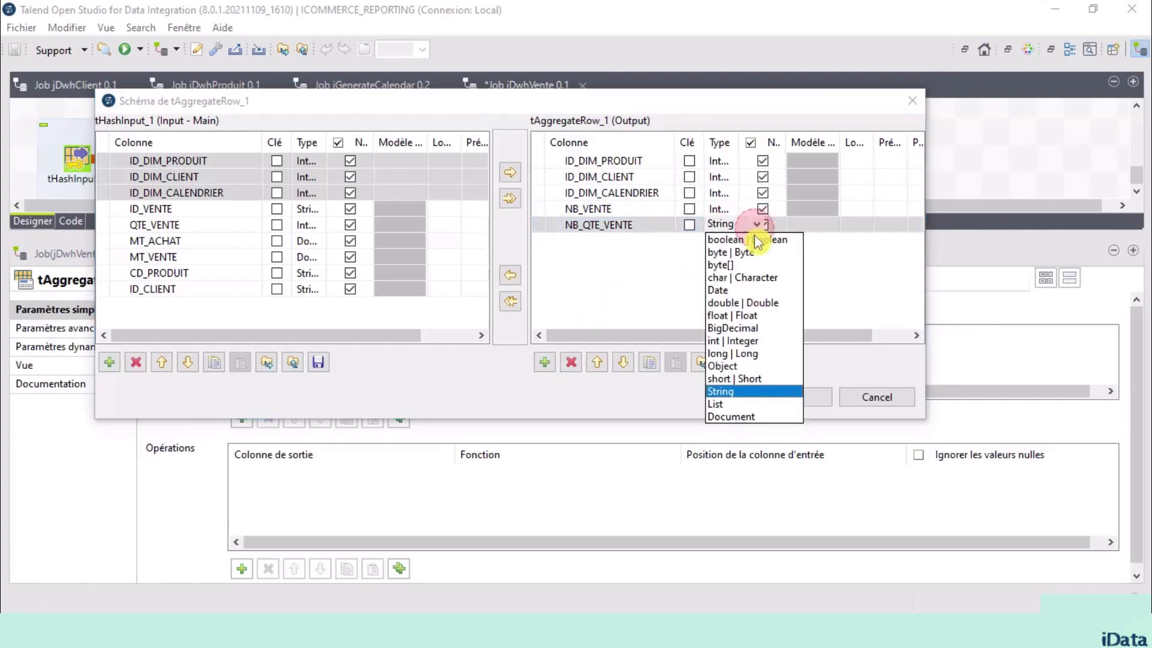
left_click(756, 341)
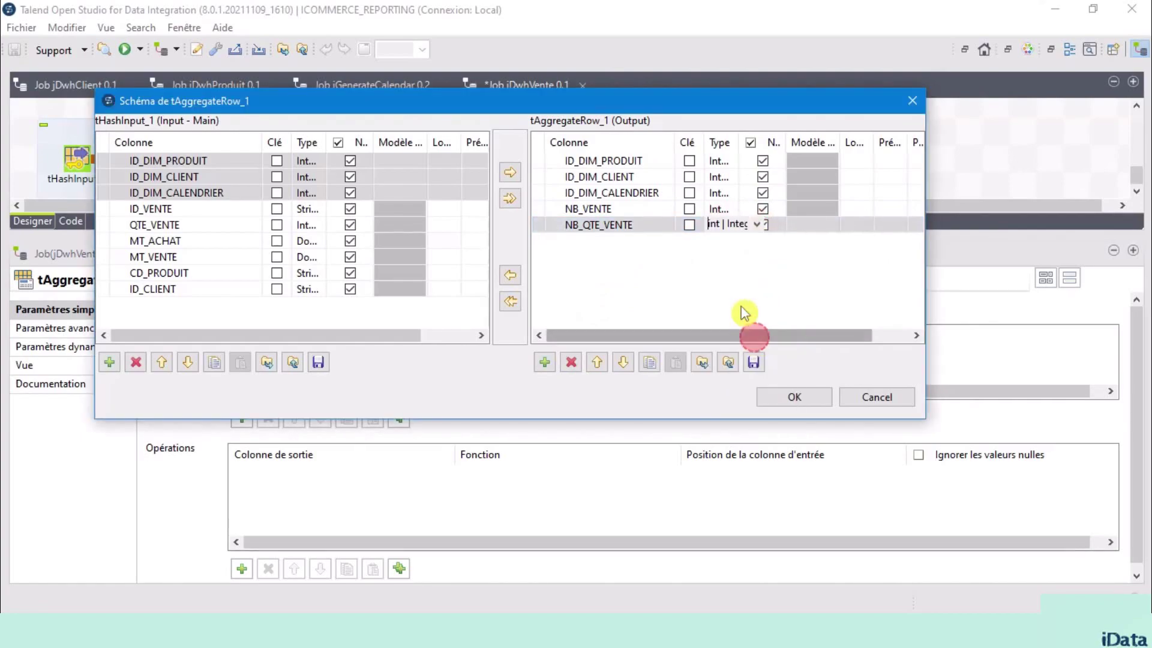
Step: Add an output column named NB_MT_ACHAT of type double | Double to the tAggregateRow_1 schema
left_click(546, 363)
left_click(624, 241)
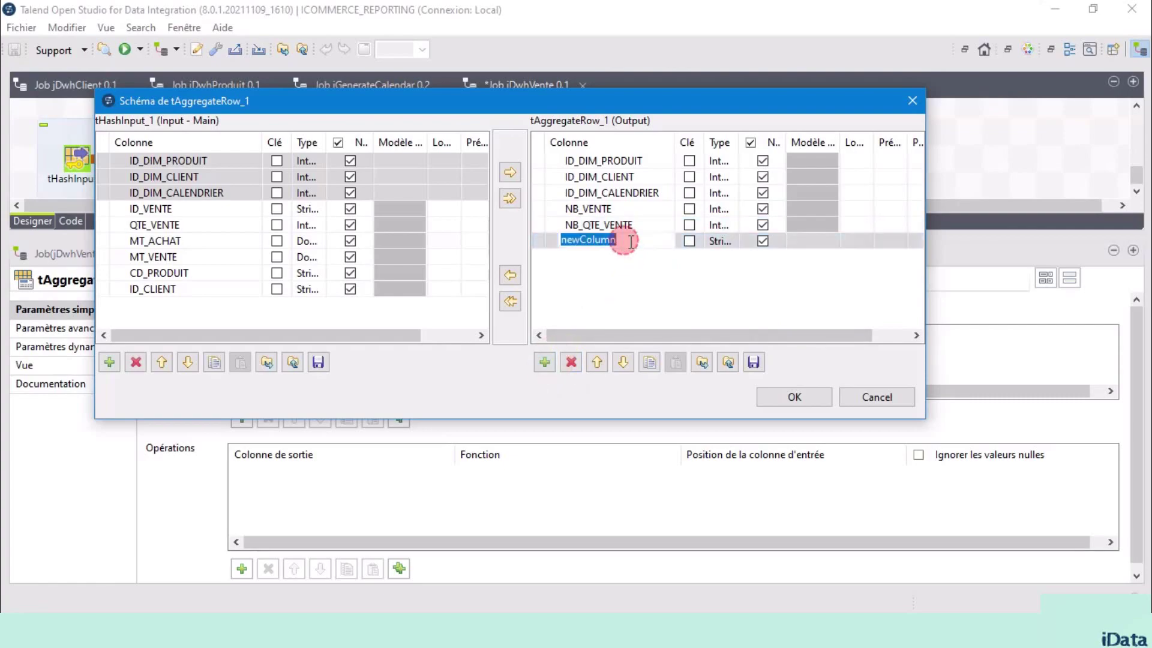
type("NB_MT_ACHAT")
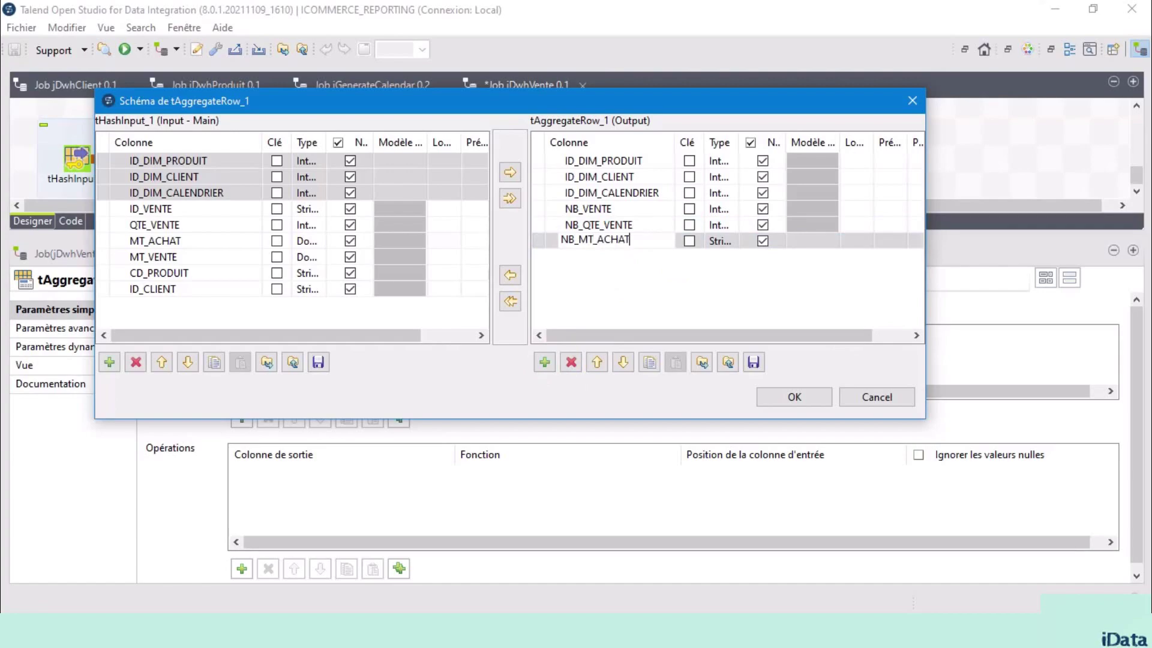
left_click(714, 240)
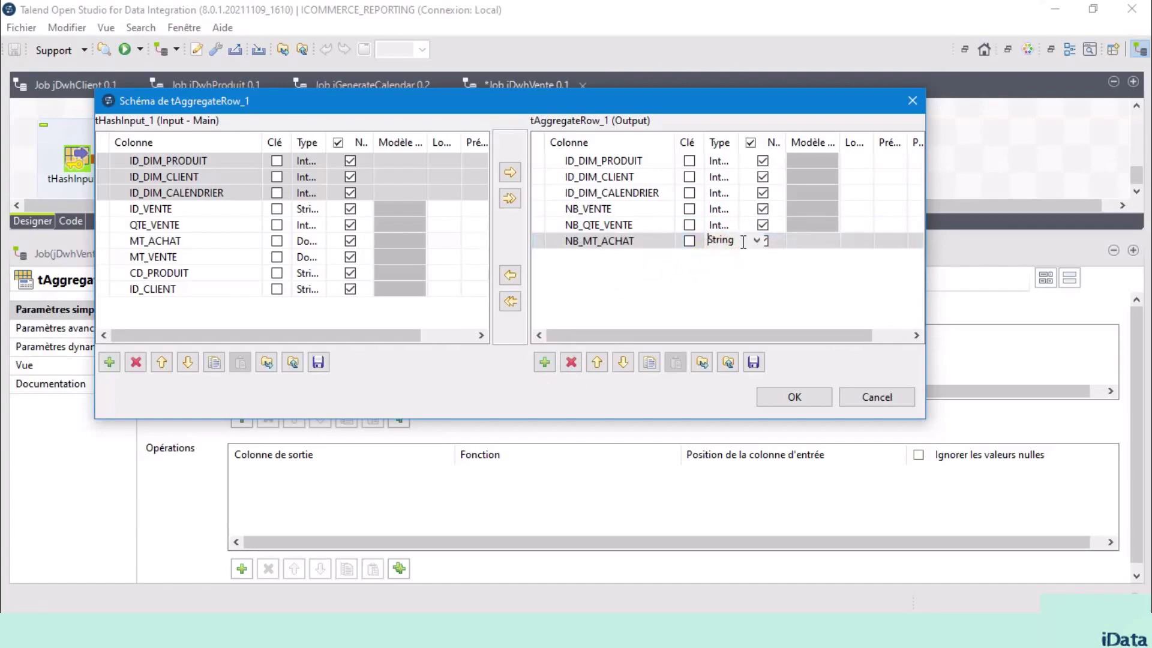
left_click(757, 241)
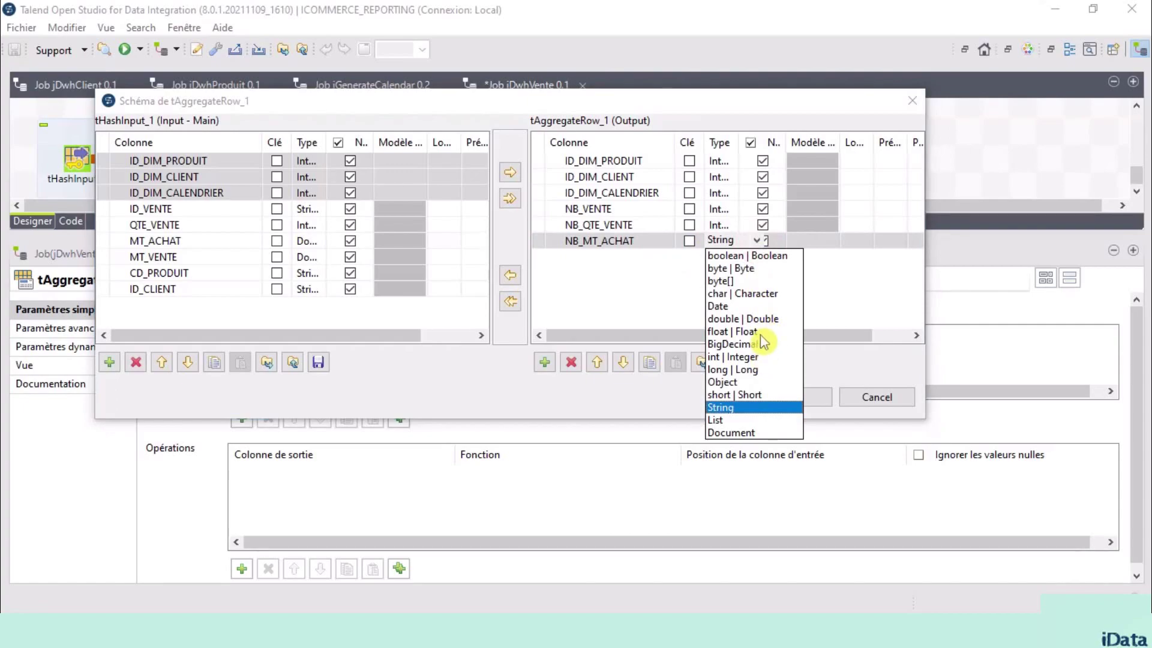
left_click(763, 326)
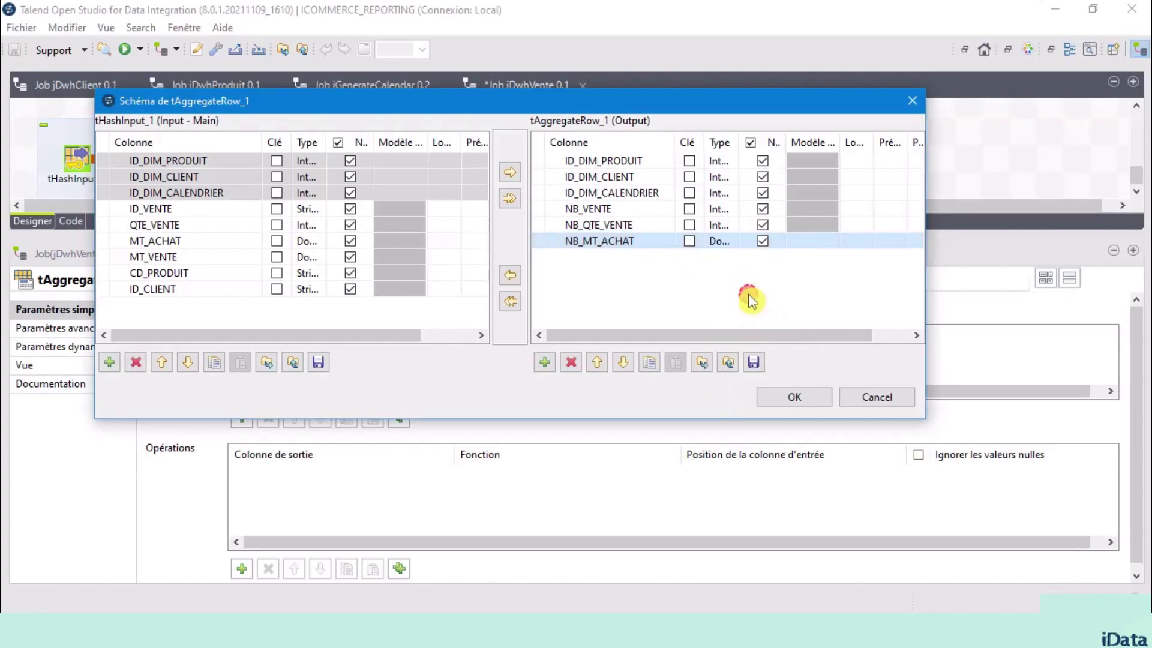
Step: Add an output column named NB_MT_VENTE to the tAggregateRow_1 schema
left_click(624, 243)
key("ctrl+c")
left_click(545, 362)
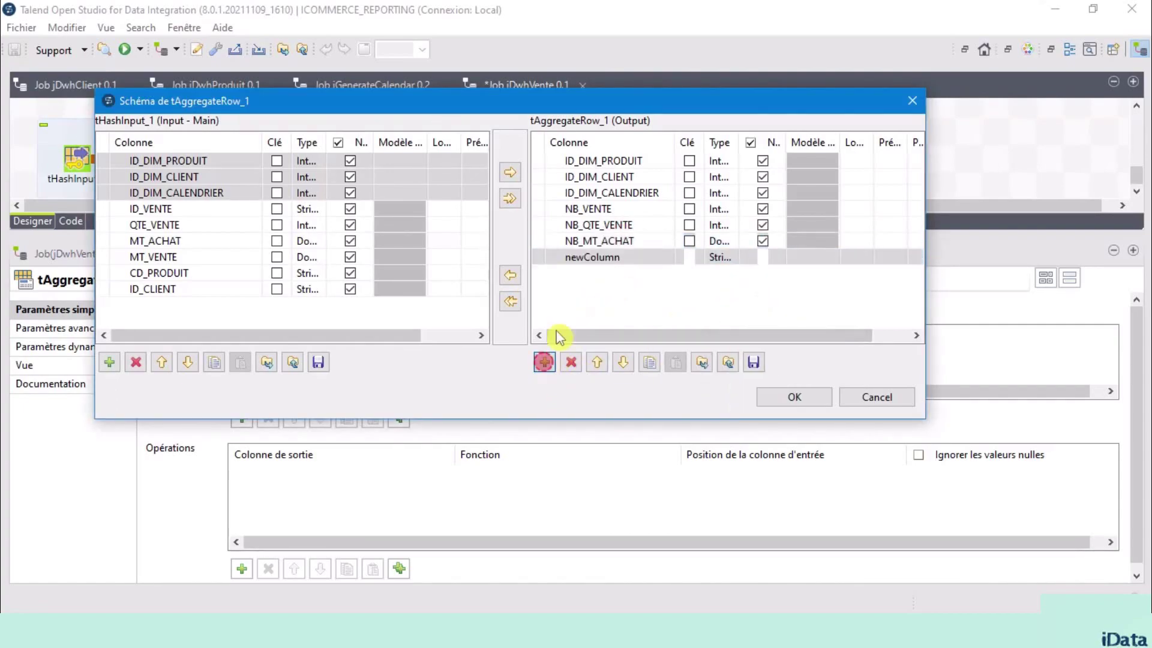
left_click(612, 258)
key("ctrl+v")
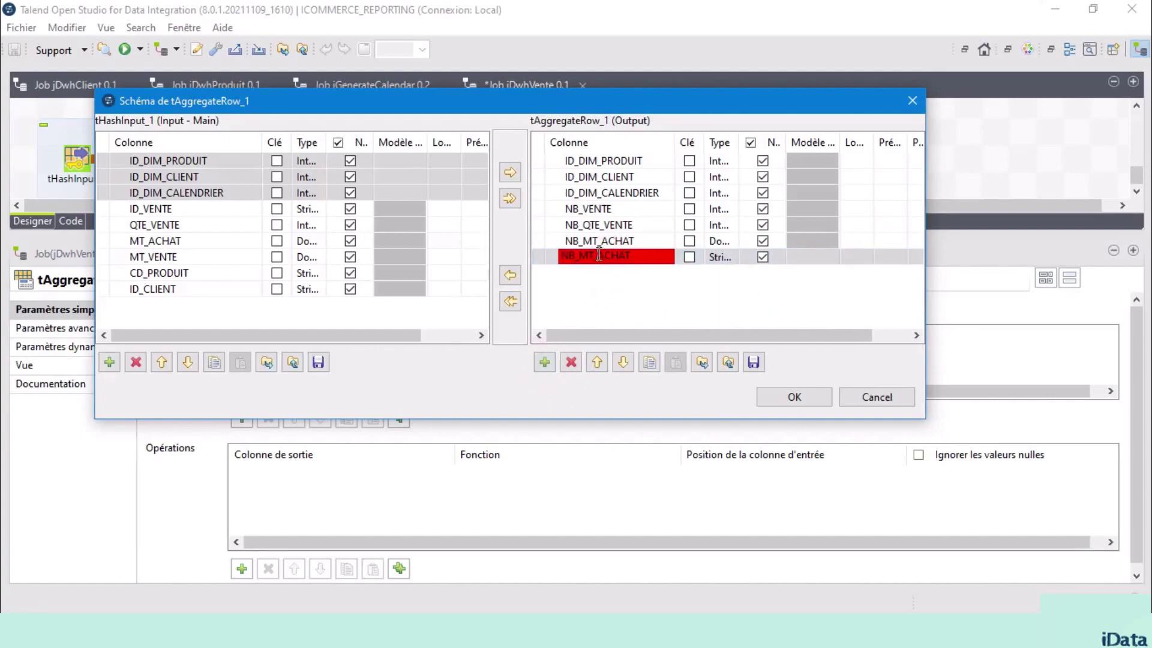
key("shift+End")
type("V")
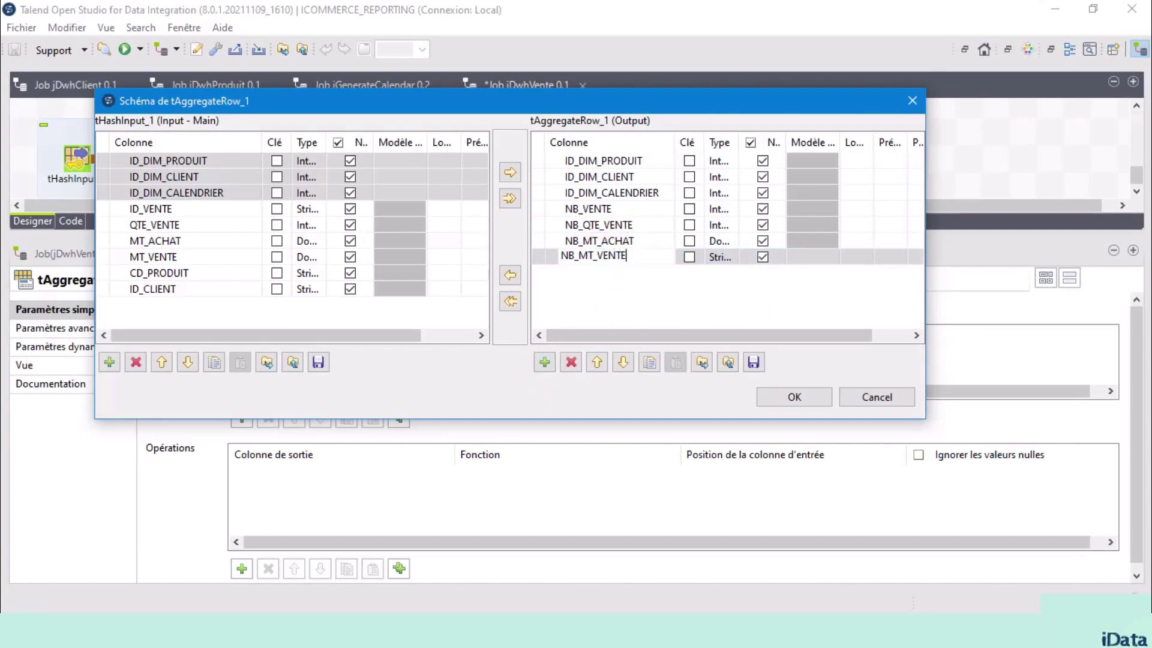
Step: Set the type of the NB_MT_VENTE output column to double | Double and accept the tAggregateRow_1 schema
left_click(728, 257)
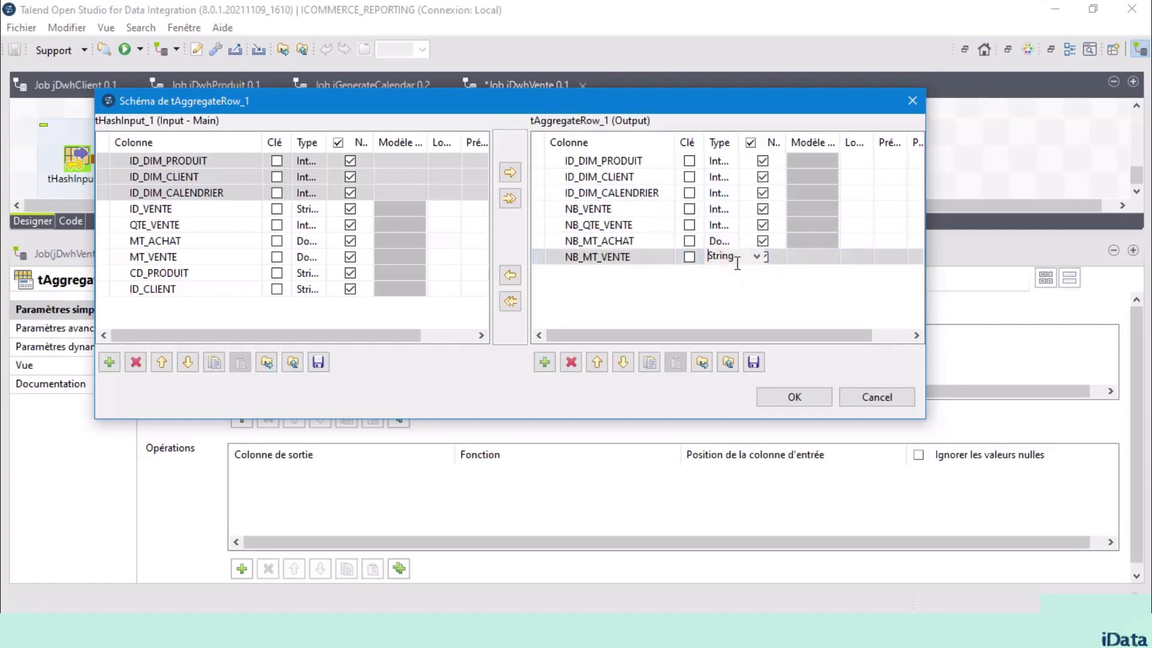
left_click(754, 262)
left_click(768, 334)
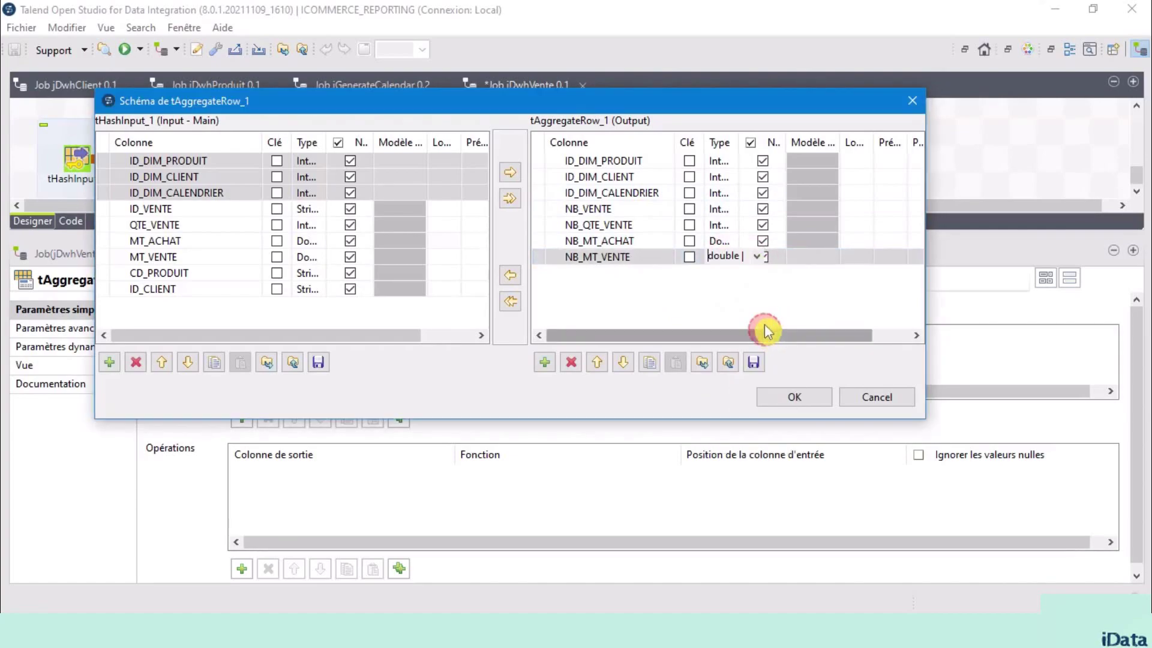
left_click(755, 315)
left_click_drag(742, 143, 779, 129)
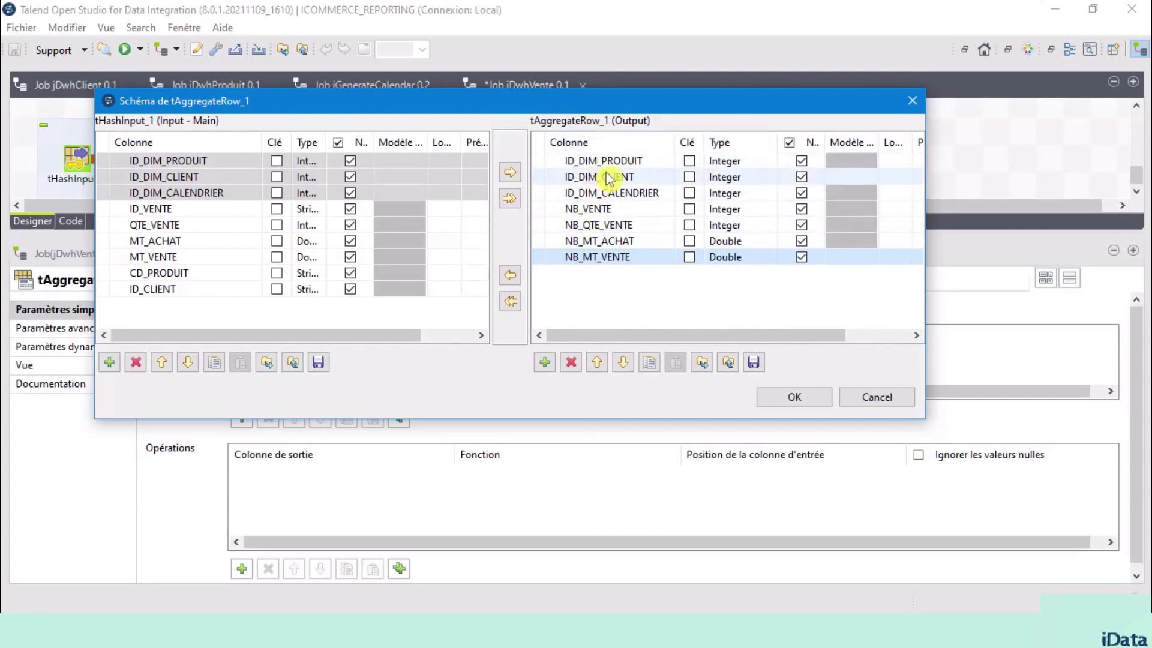
left_click(794, 397)
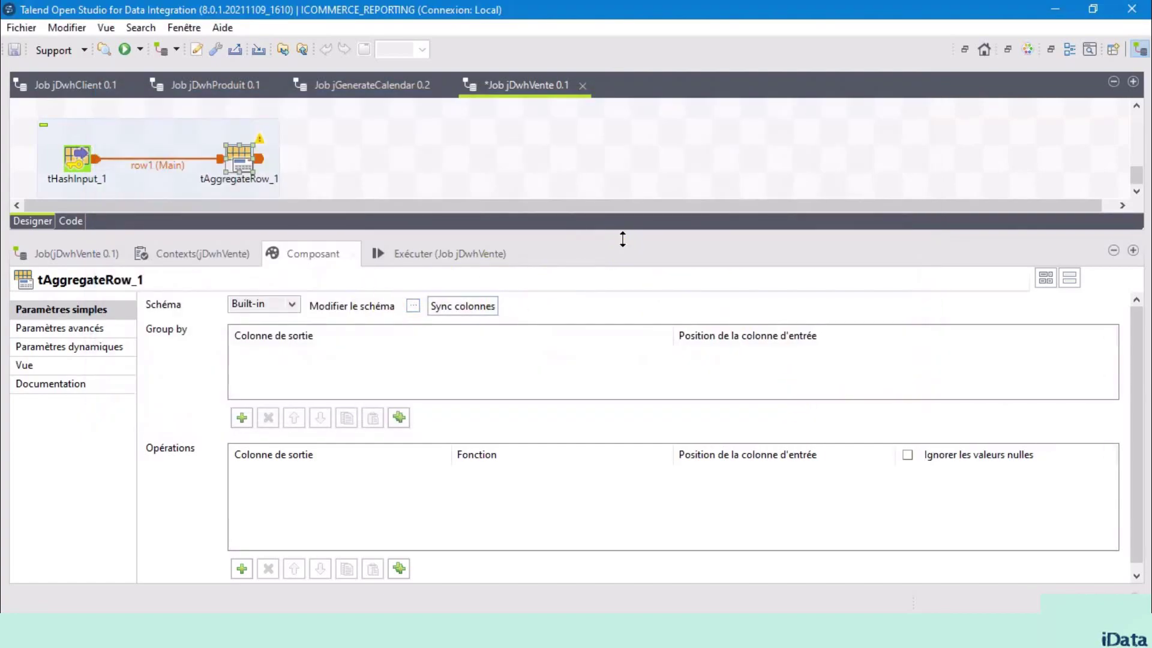
Step: Group the tAggregateRow_1 output by ID_DIM_PRODUIT, ID_DIM_CLIENT and ID_DIM_CALENDRIER, each mapped to the input column of the same name
left_click_drag(623, 239, 647, 186)
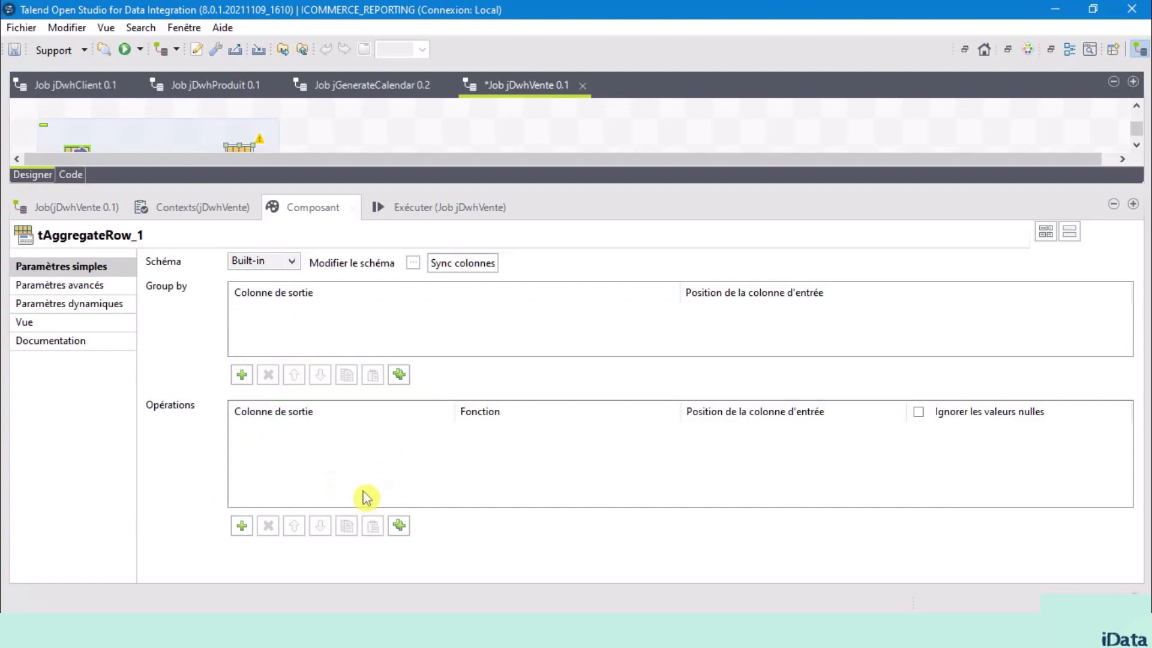
scroll(428, 133, "down", 1)
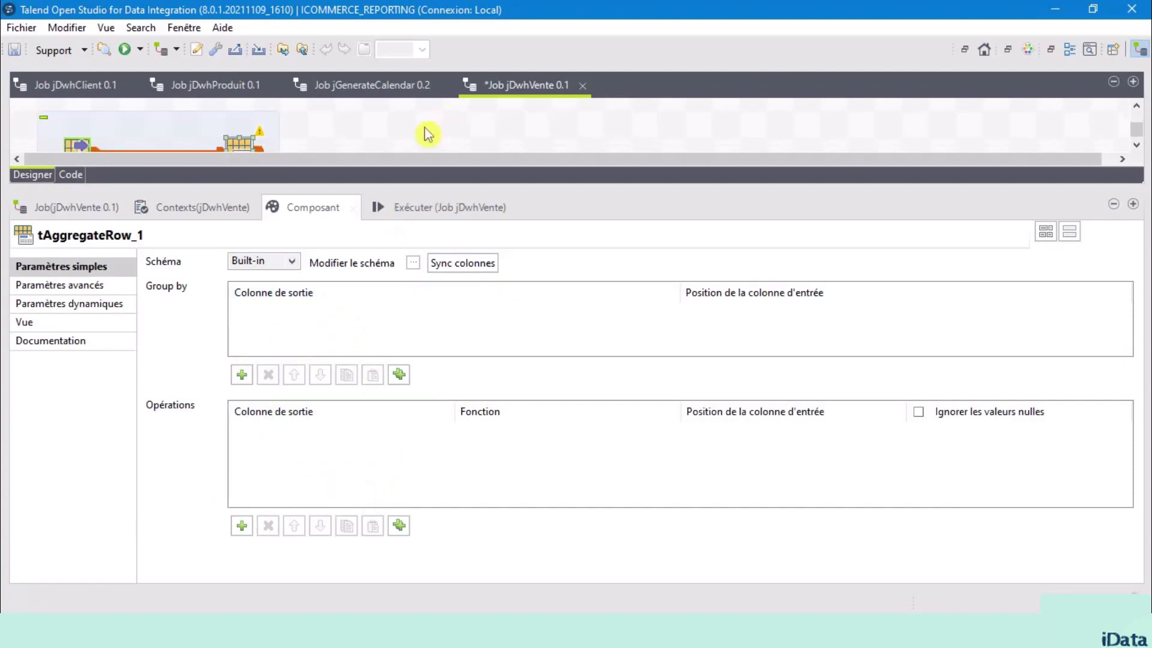
scroll(342, 143, "up", 2)
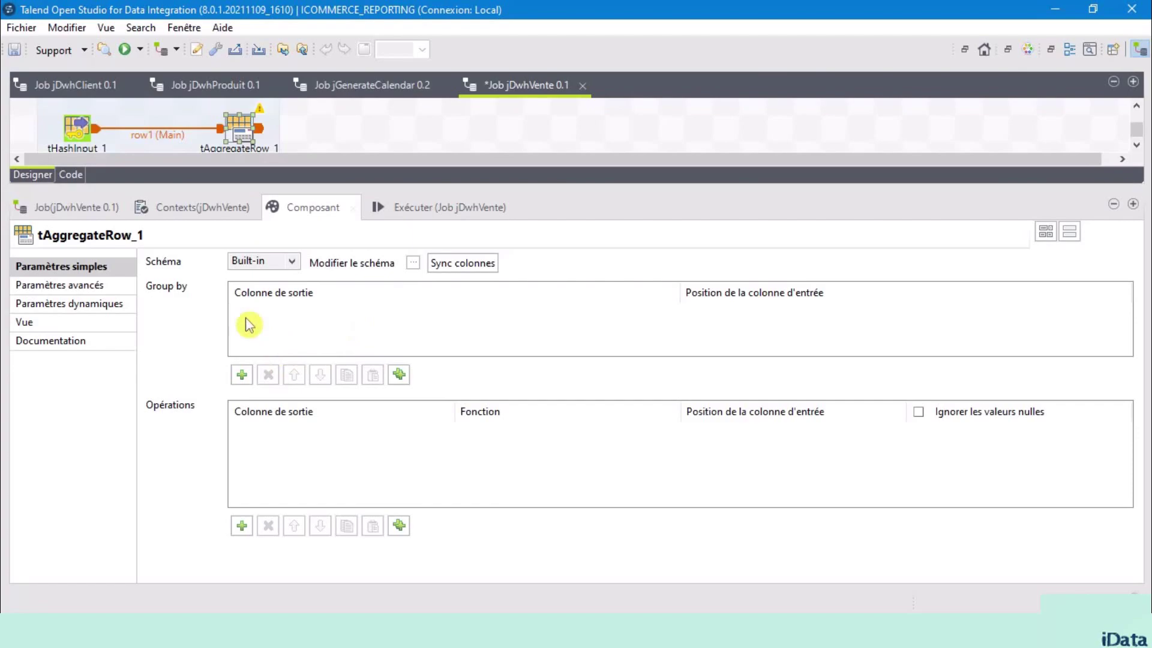
left_click(244, 376)
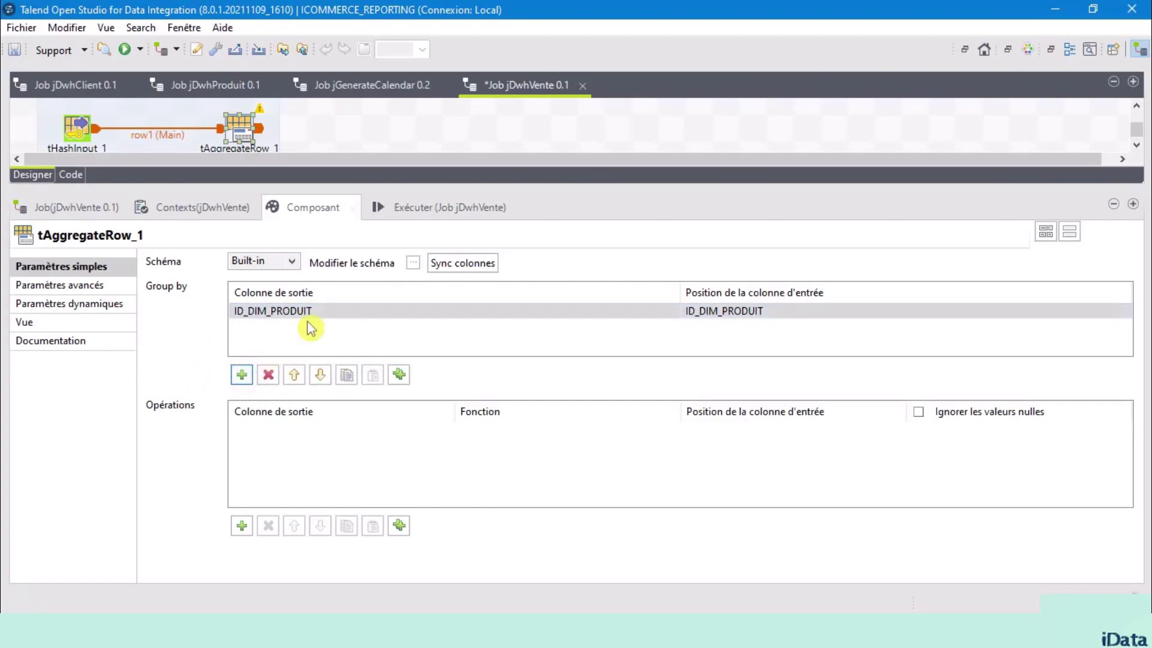
left_click(325, 311)
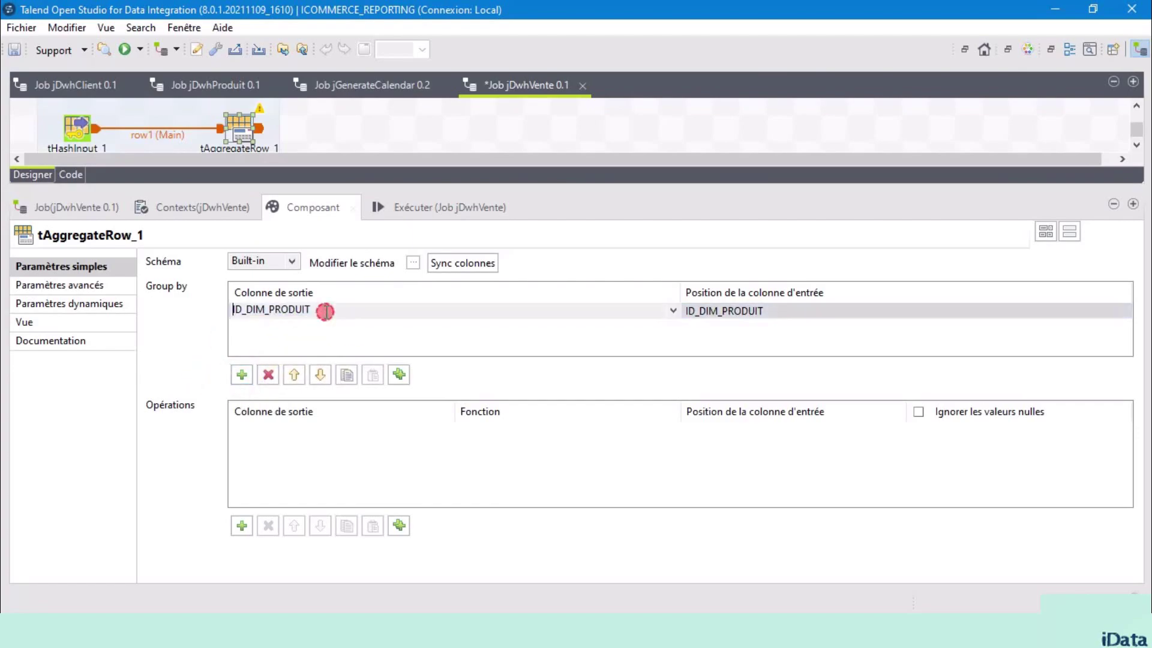
left_click(675, 311)
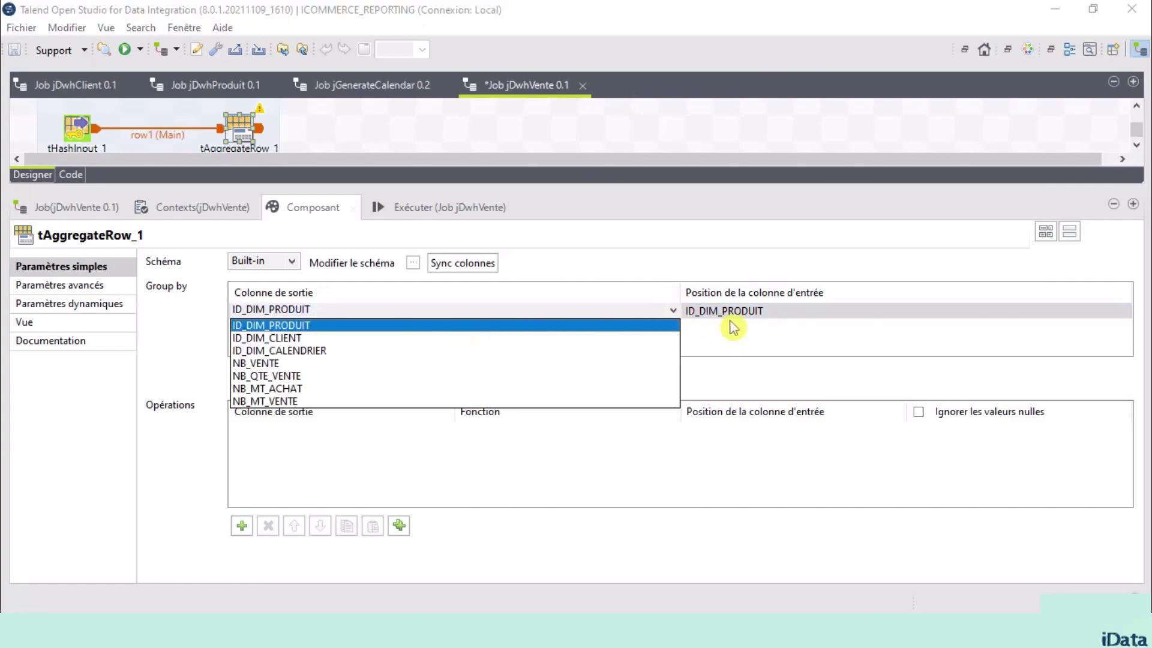
left_click(735, 337)
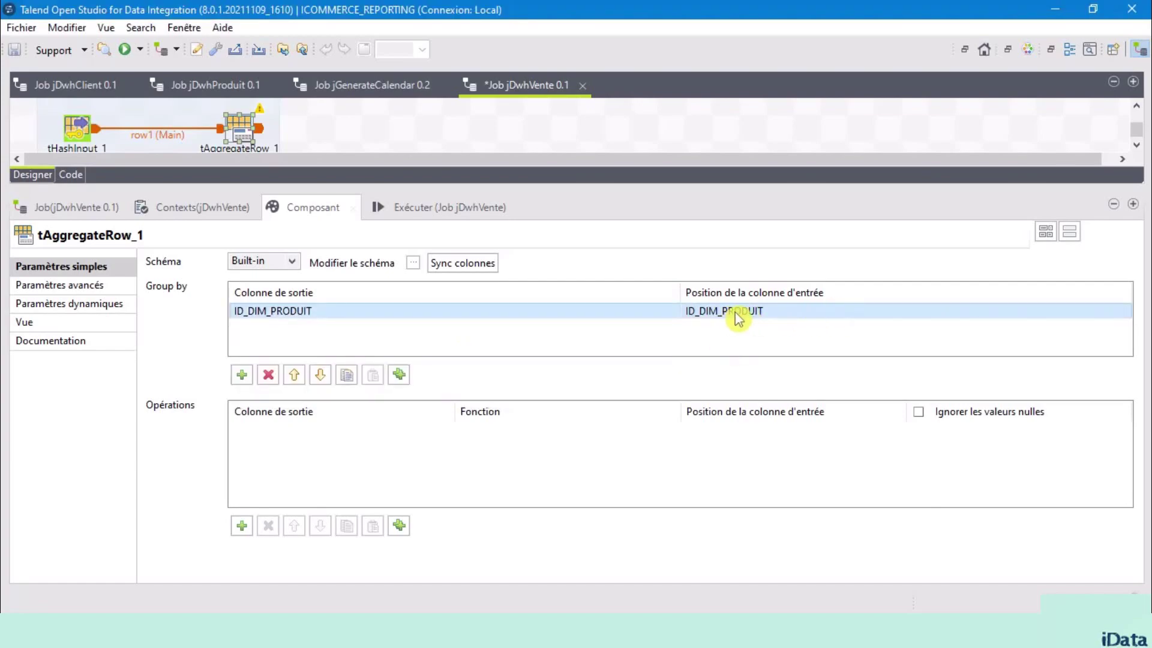
left_click(241, 374)
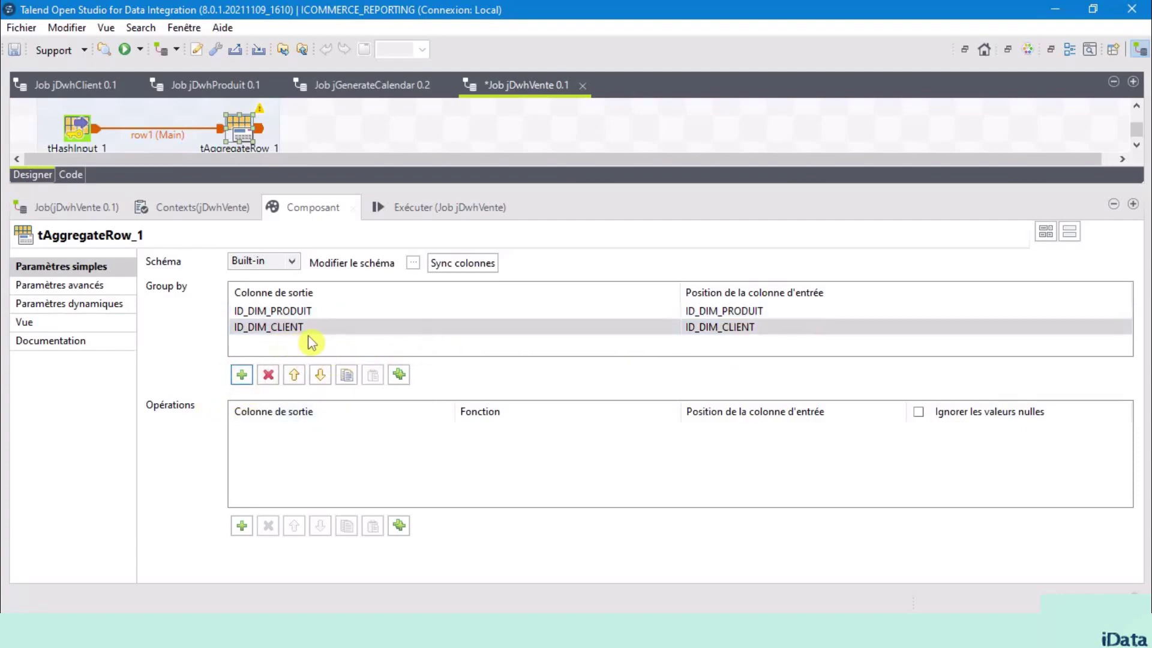
left_click(242, 374)
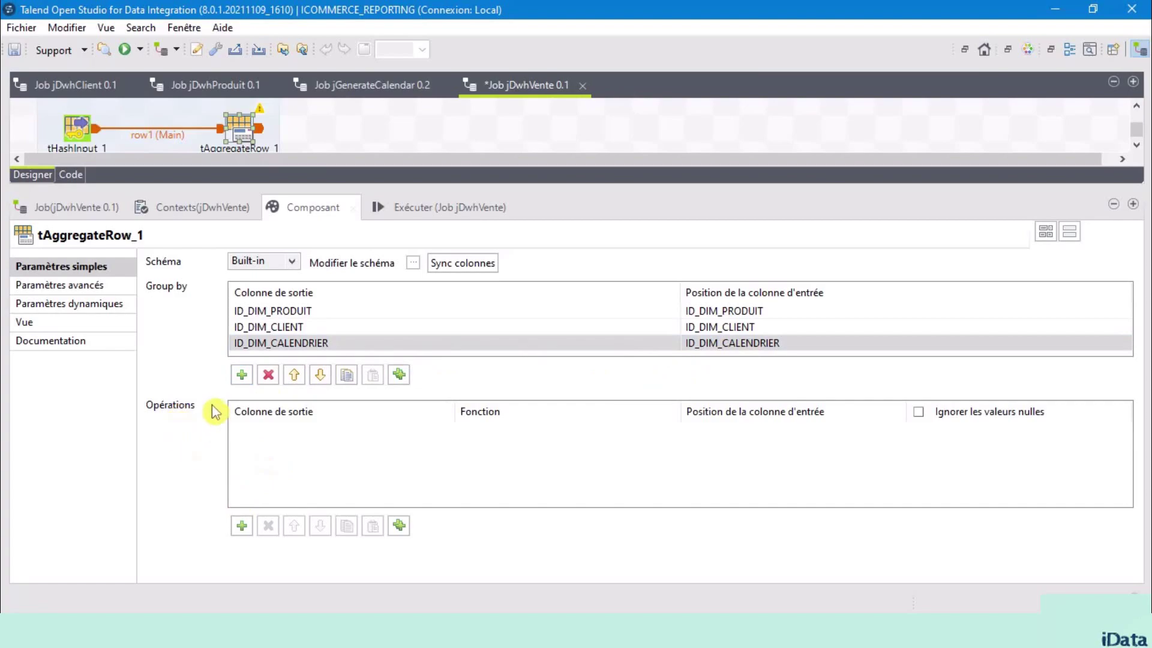
Step: Add an aggregation operation that fills NB_VENTE with the function nombre on the input column ID_VENTE
left_click(242, 528)
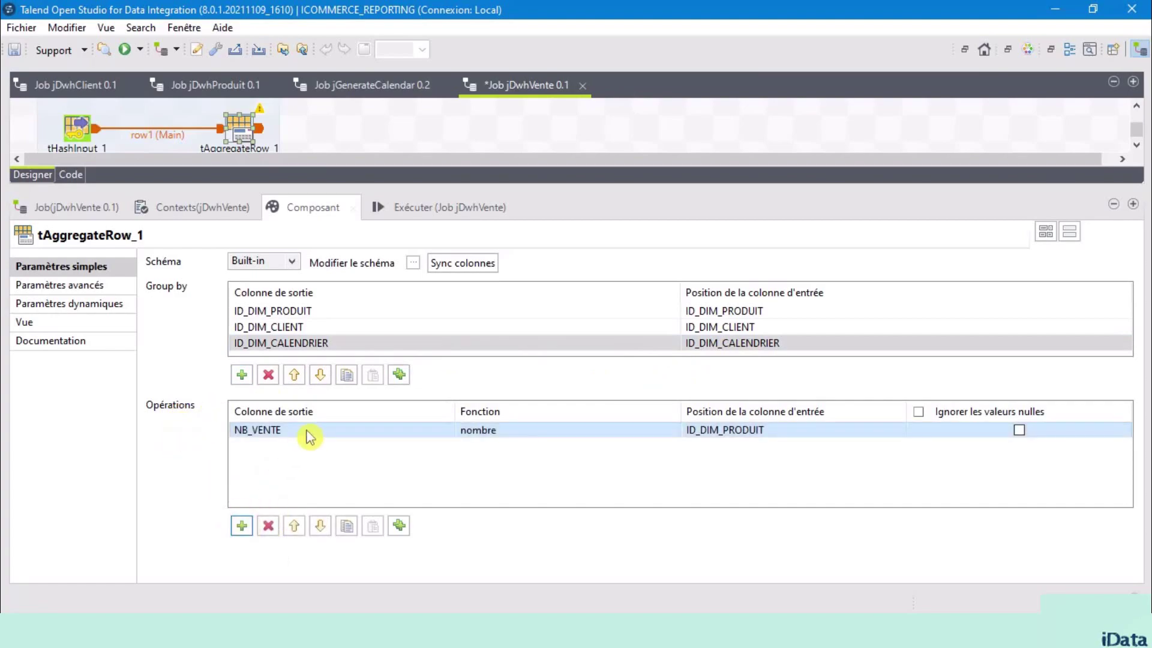
left_click(357, 432)
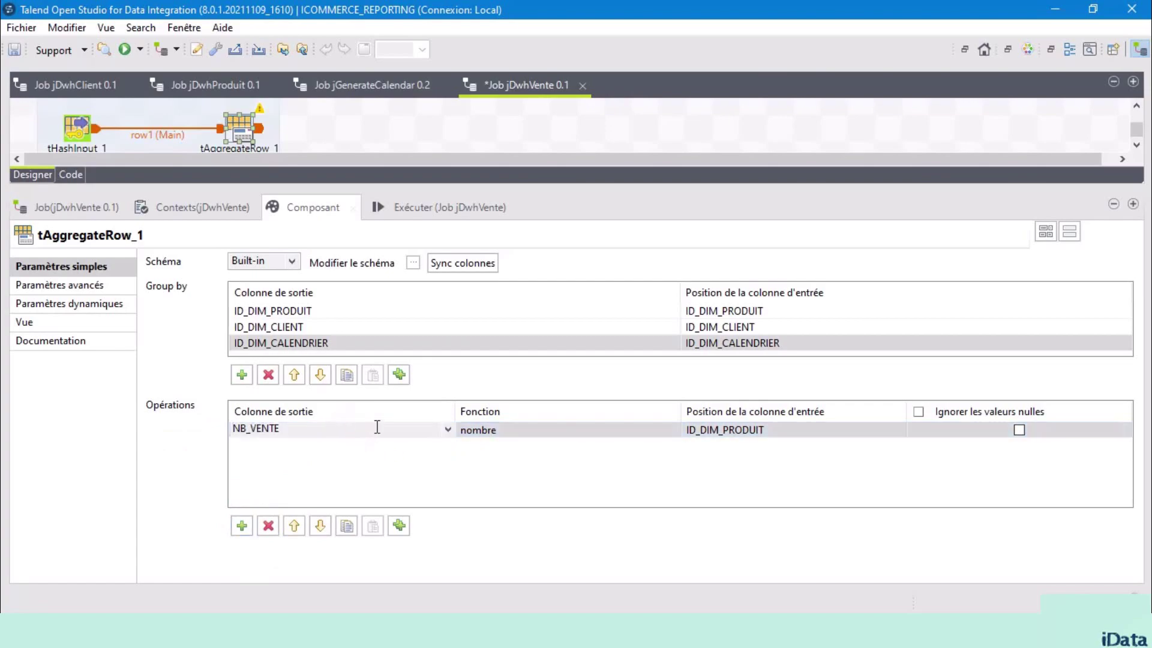
left_click(514, 431)
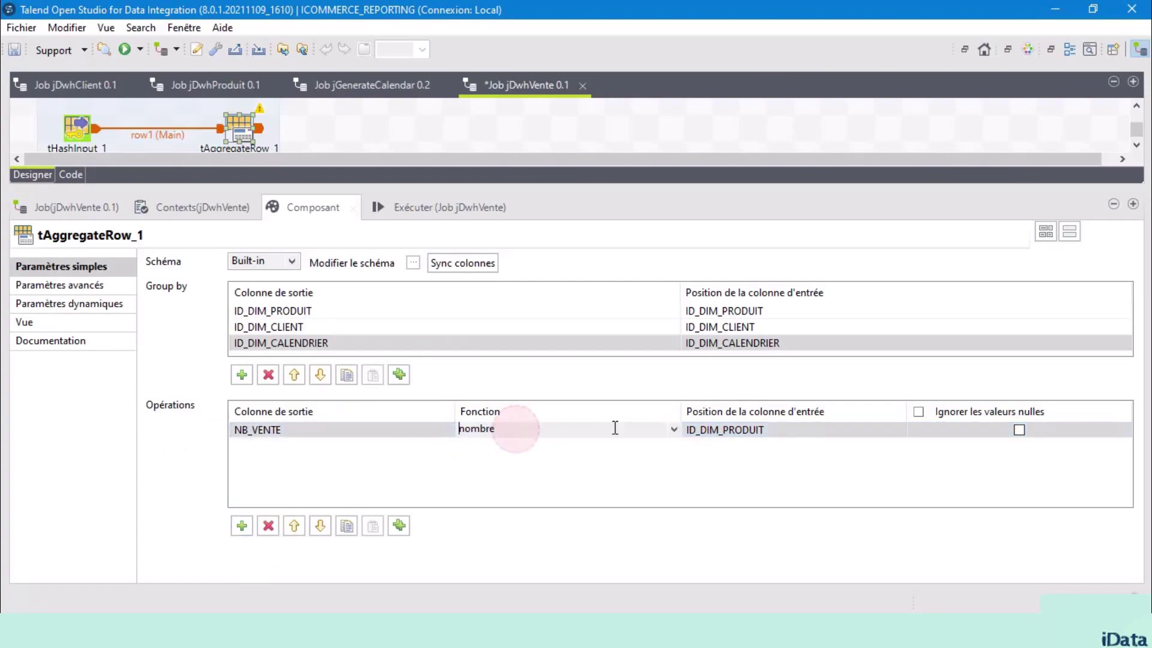
left_click(675, 433)
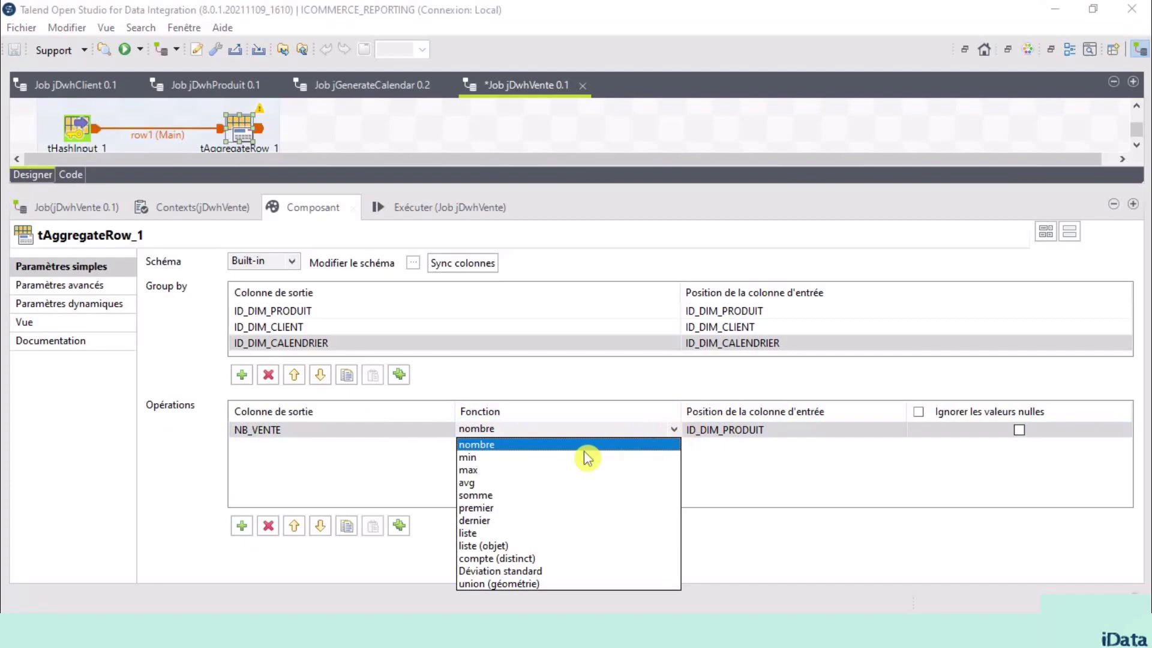
left_click(582, 447)
left_click(736, 430)
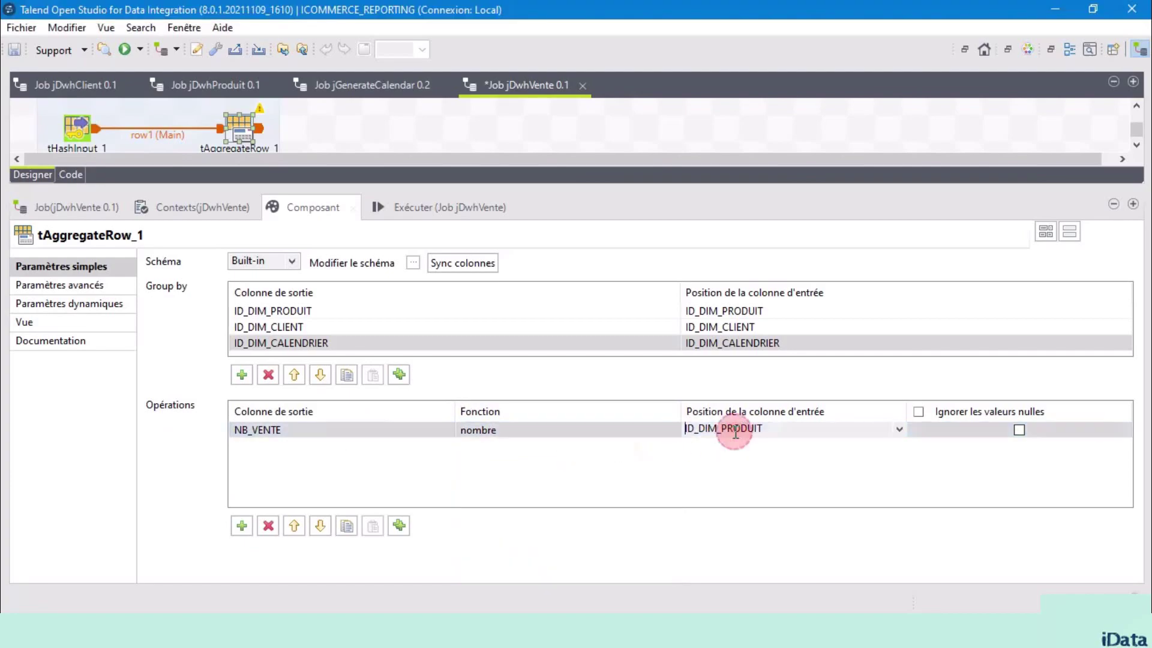
left_click(899, 429)
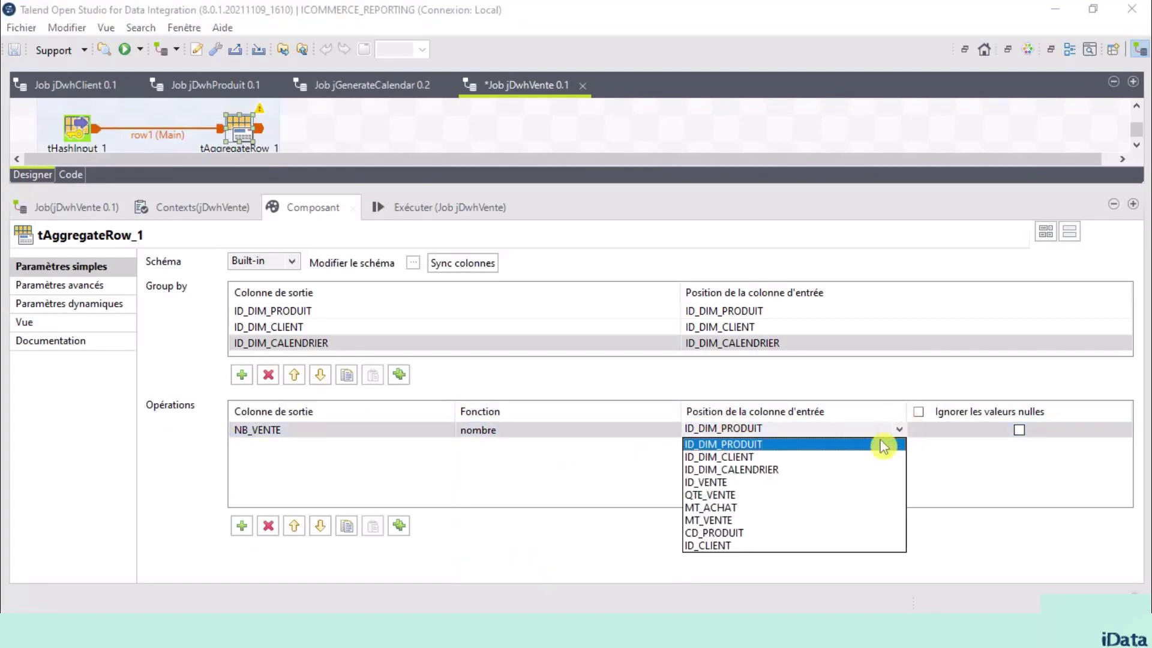
left_click(731, 482)
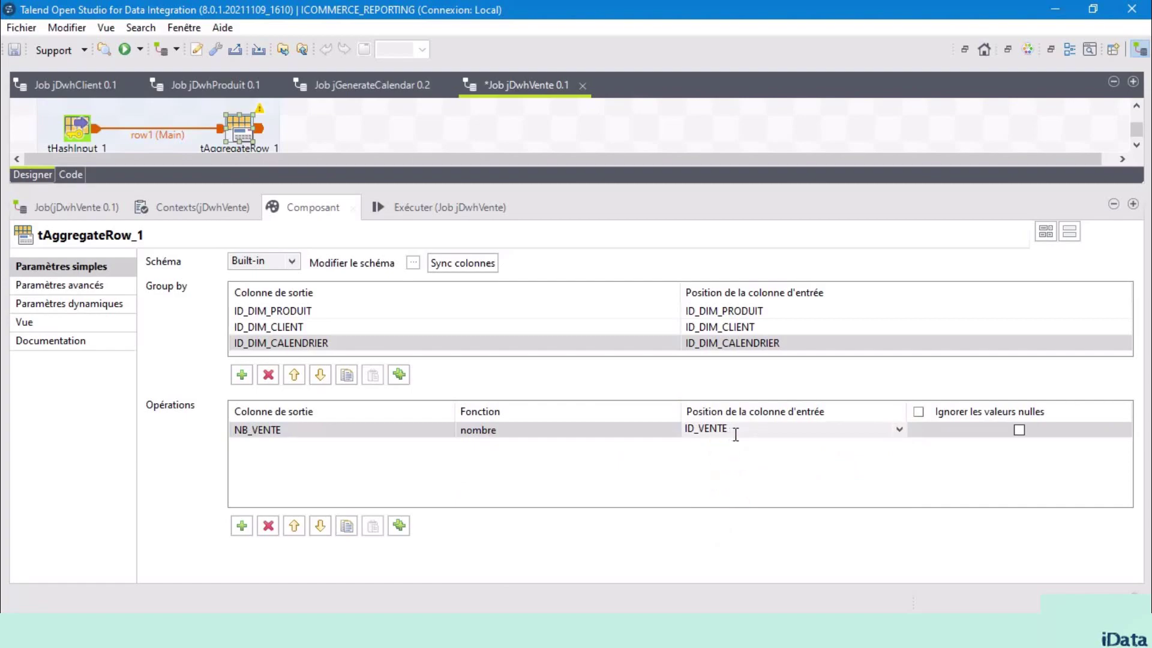
left_click(663, 470)
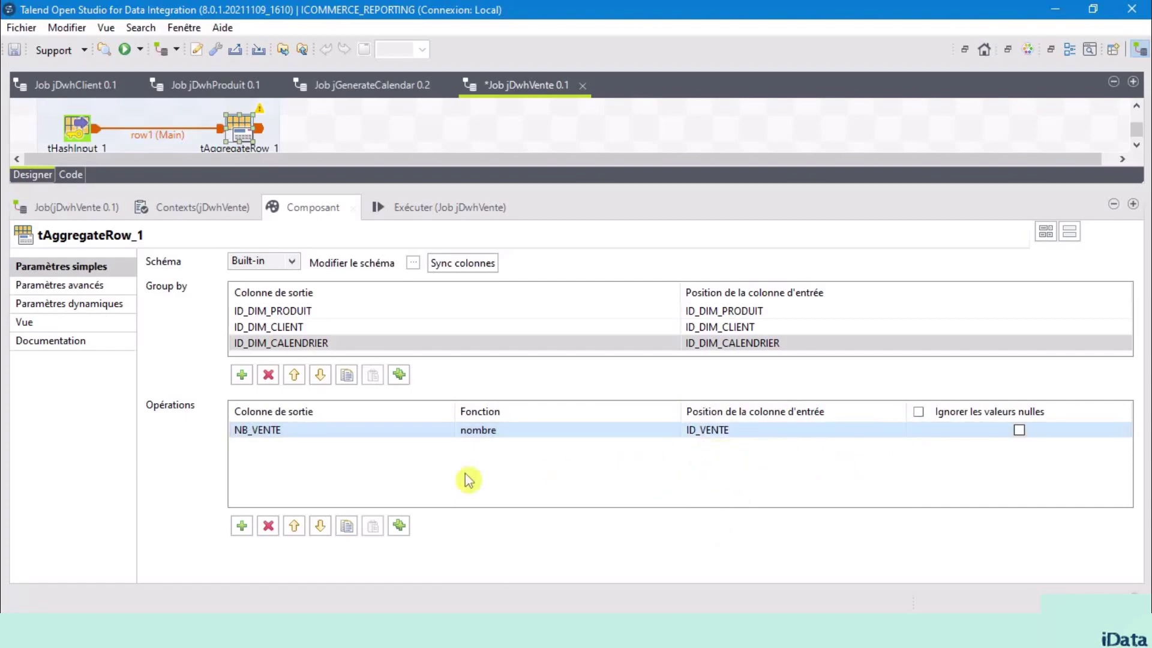
Step: Add an aggregation operation that fills NB_QTE_VENTE with the function somme on the input column QTE_VENTE
left_click(252, 525)
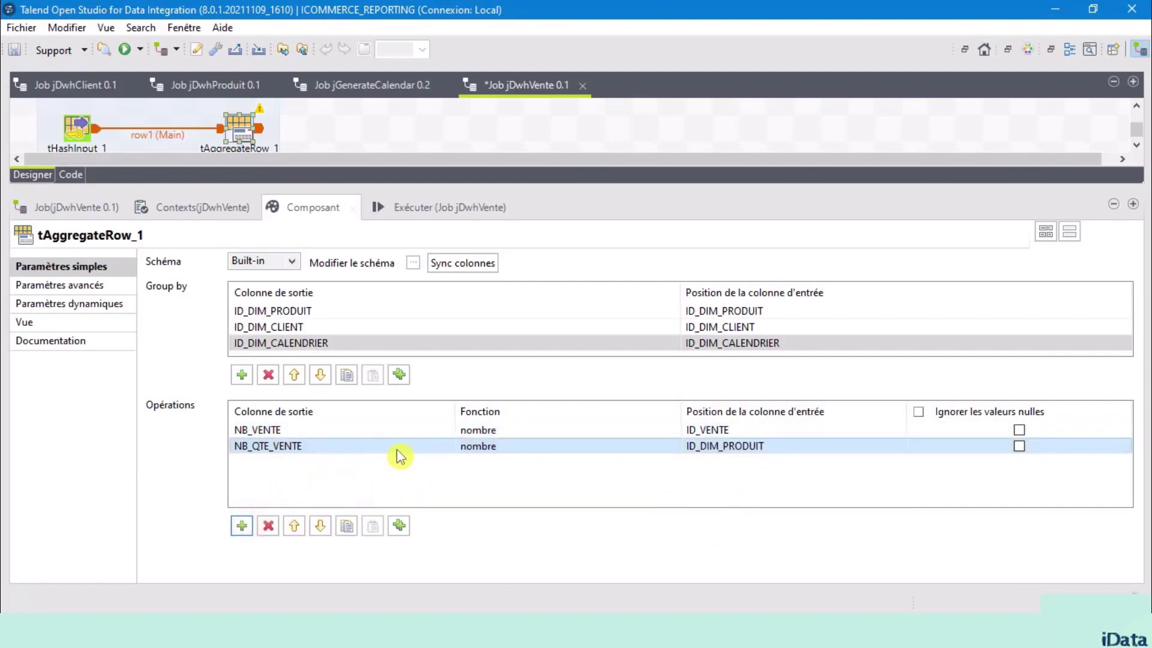
left_click(541, 446)
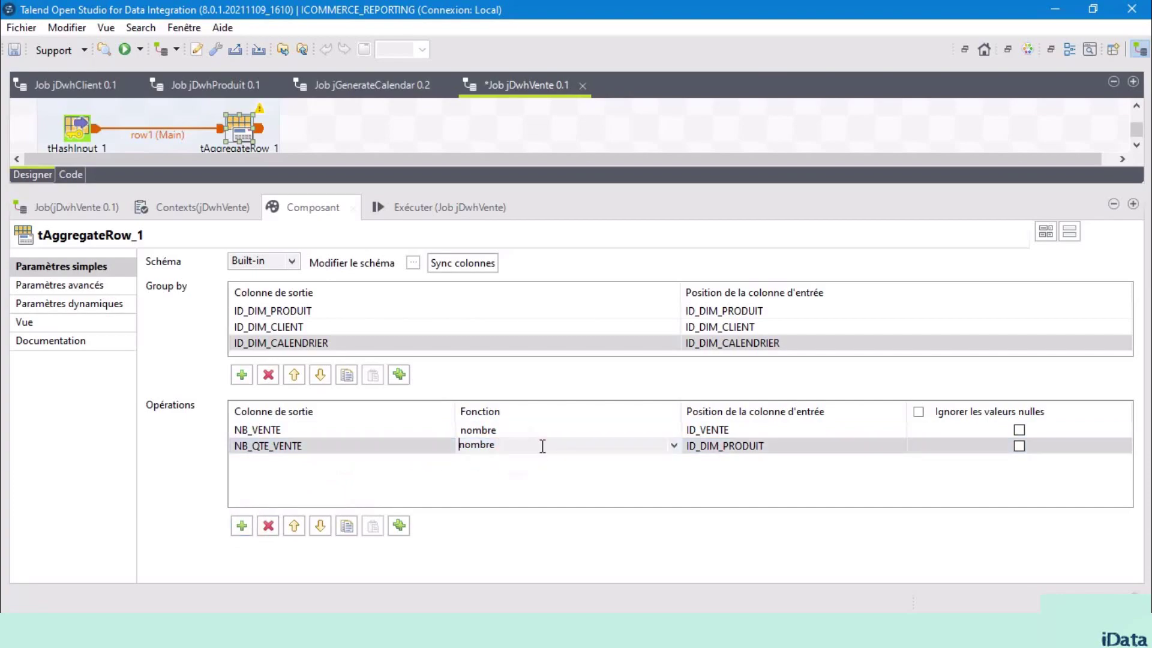
left_click(674, 445)
left_click(498, 333)
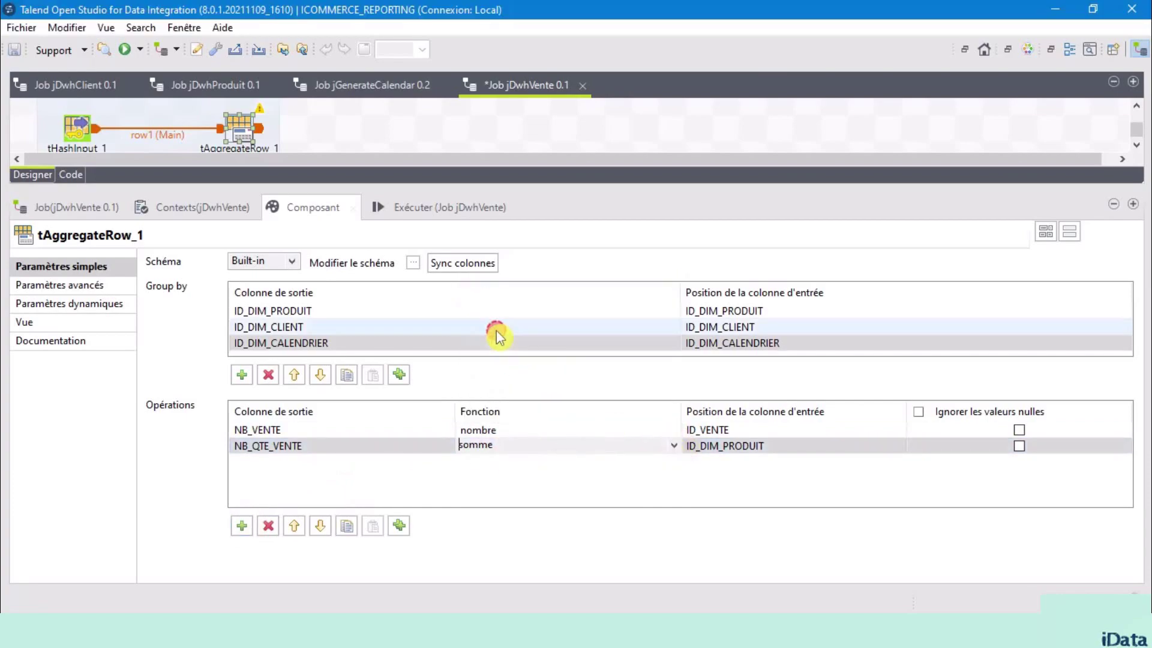
left_click(569, 486)
left_click(797, 444)
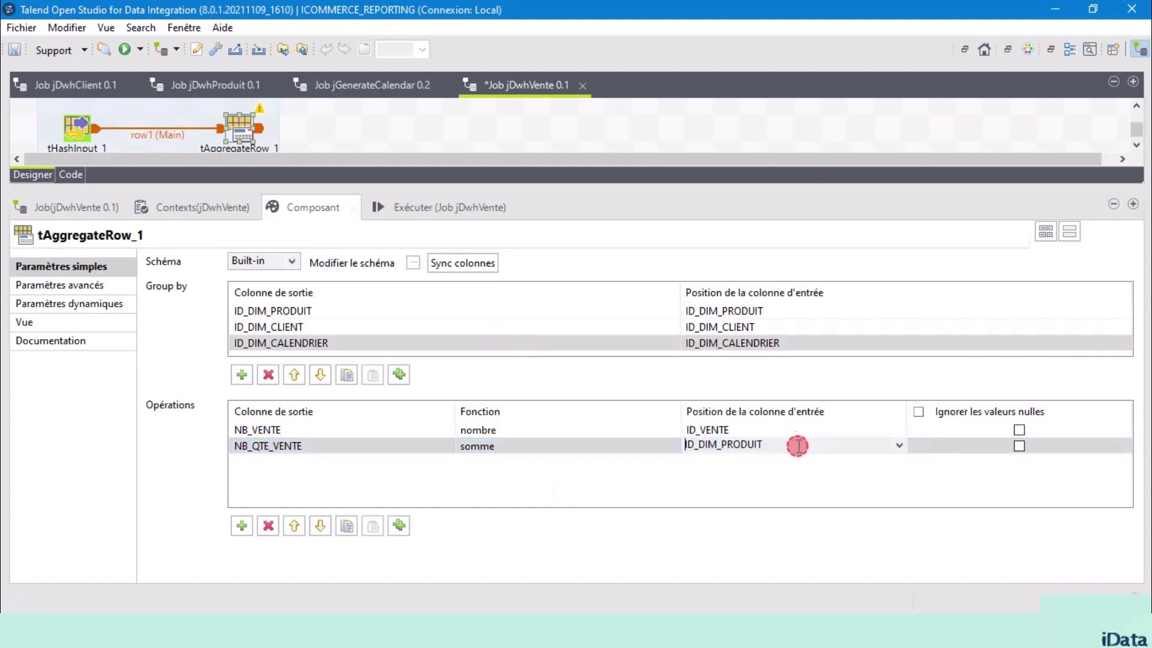
left_click(901, 451)
left_click(729, 511)
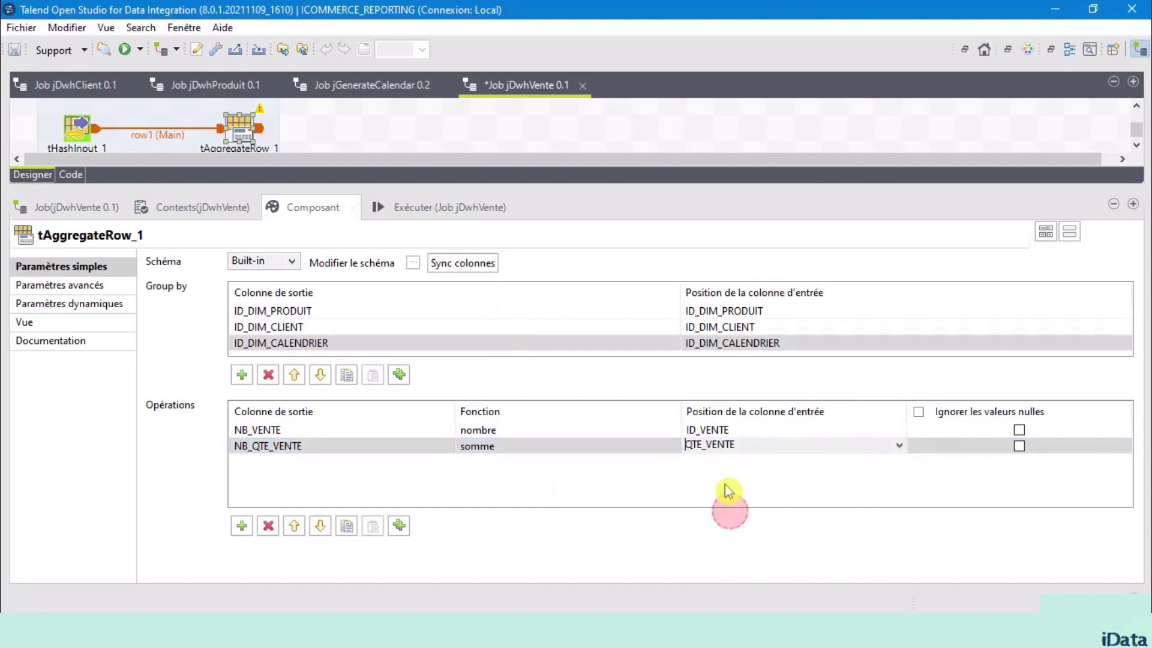
Step: Add an aggregation operation that fills NB_MT_ACHAT with the function somme on the input column MT_ACHAT
left_click(242, 527)
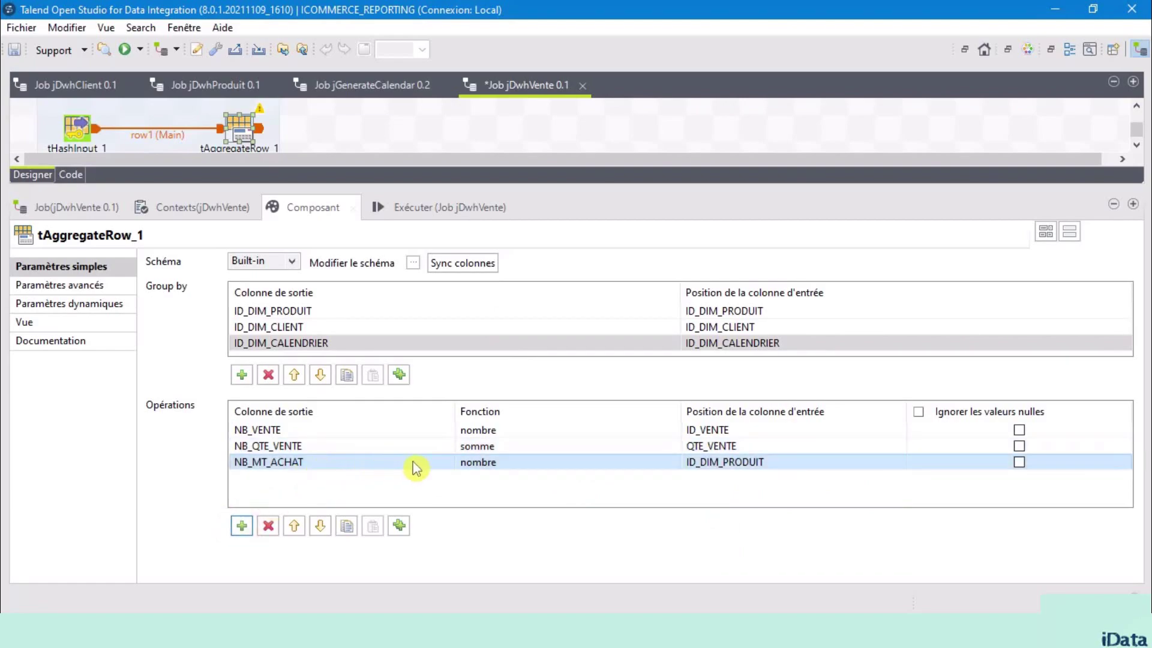
left_click(504, 462)
left_click(676, 462)
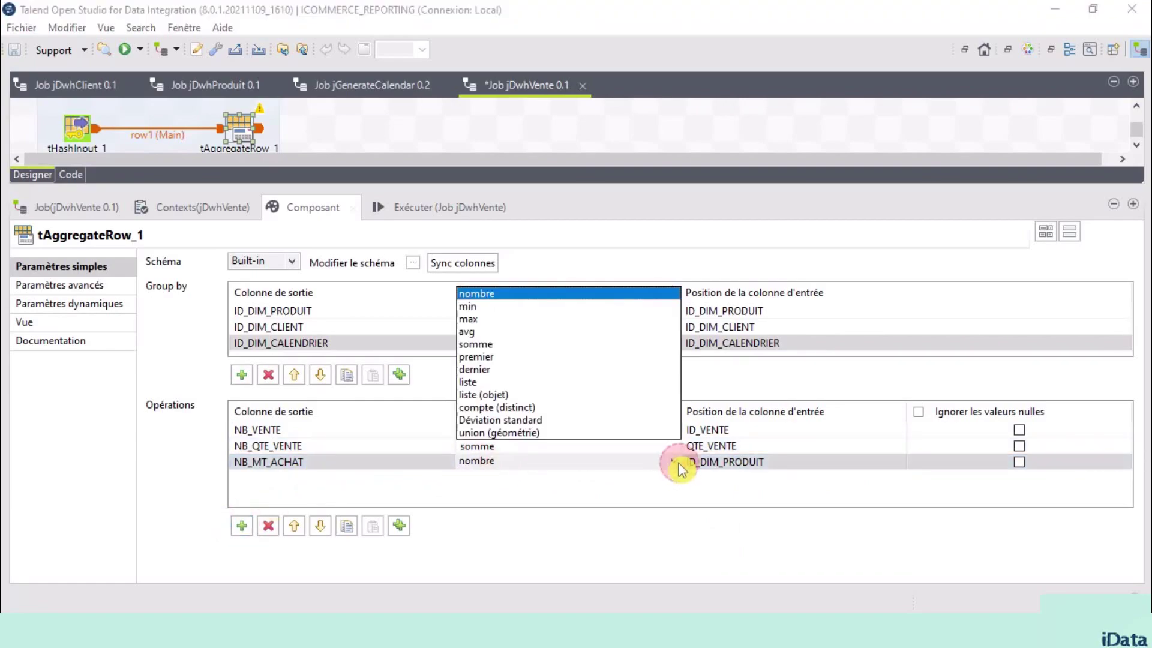
left_click(506, 347)
left_click(555, 479)
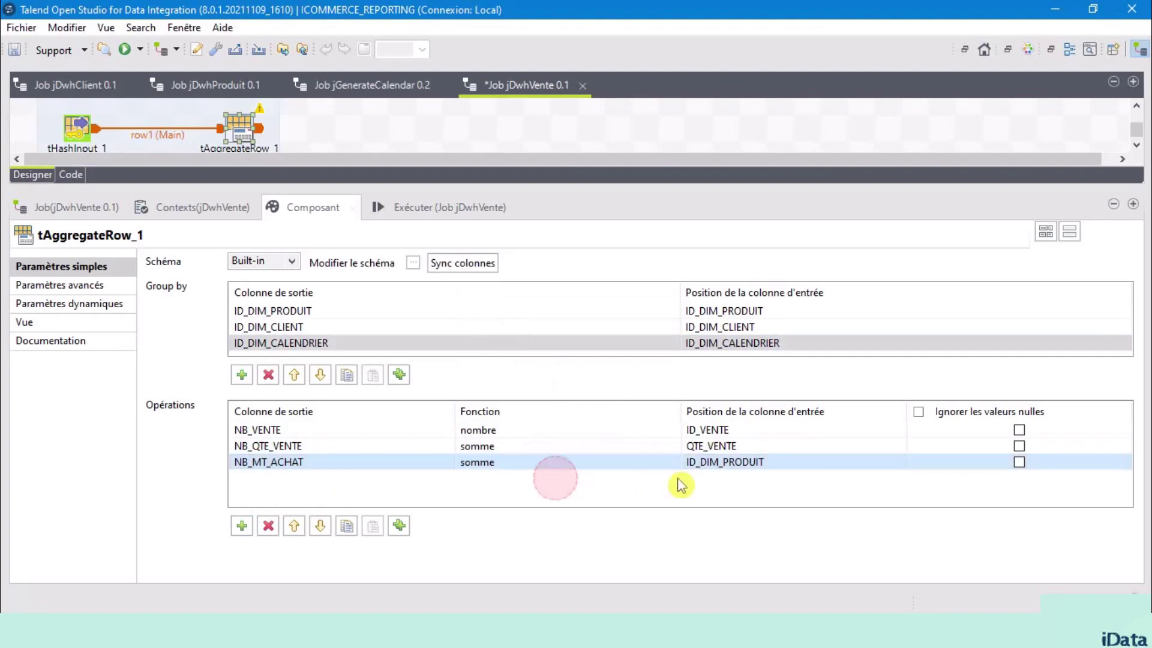
left_click(727, 463)
left_click(898, 463)
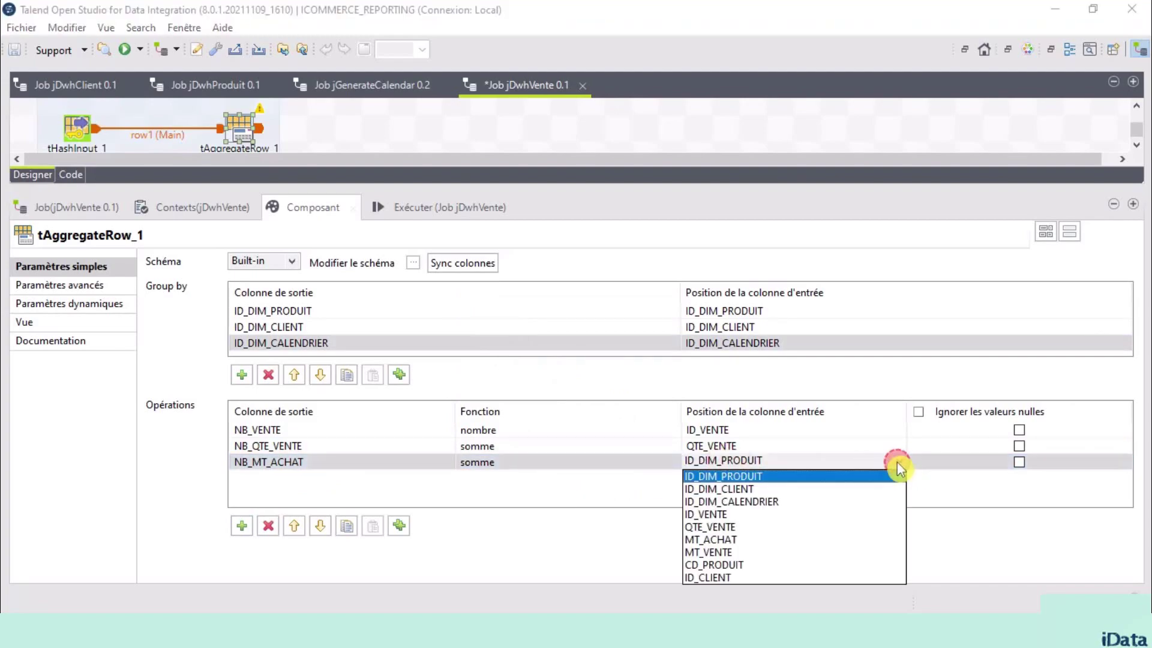
left_click(727, 543)
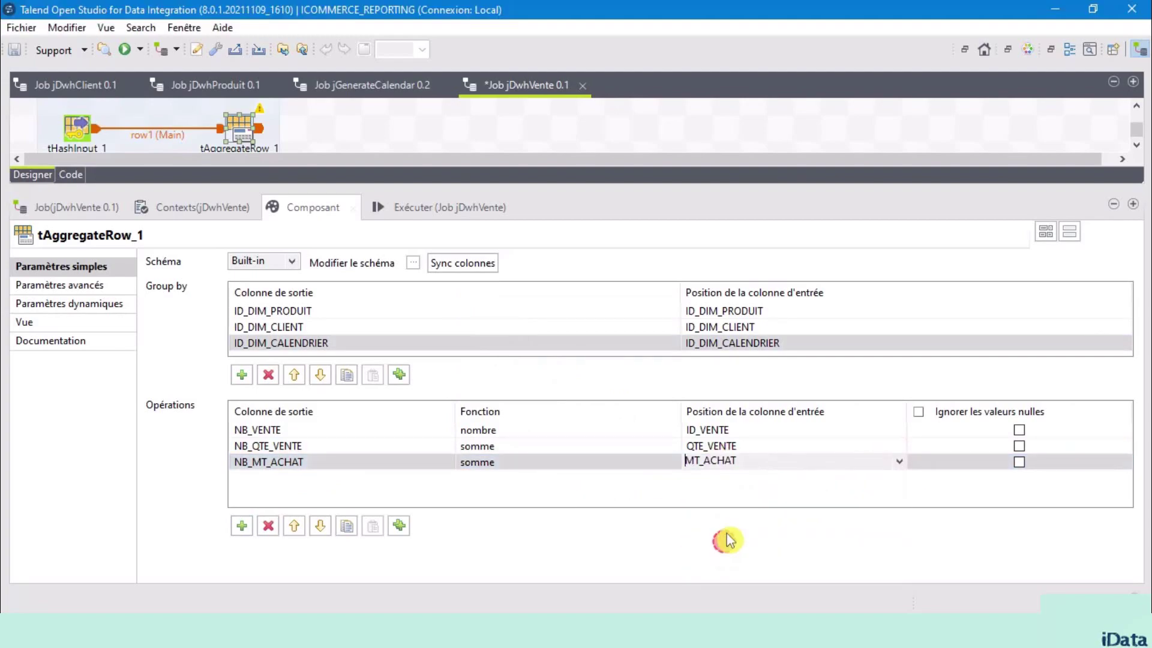
left_click(750, 497)
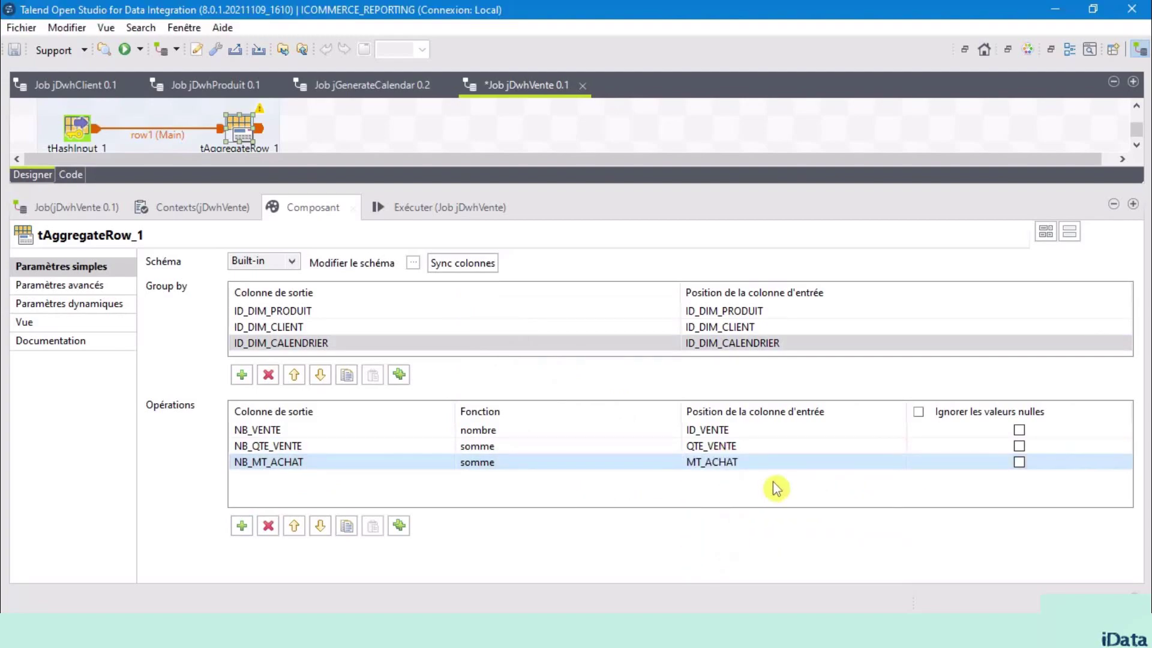
Step: Add an aggregation operation that fills NB_MT_VENTE with the function somme on the input column MT_VENTE
left_click(241, 526)
left_click(313, 480)
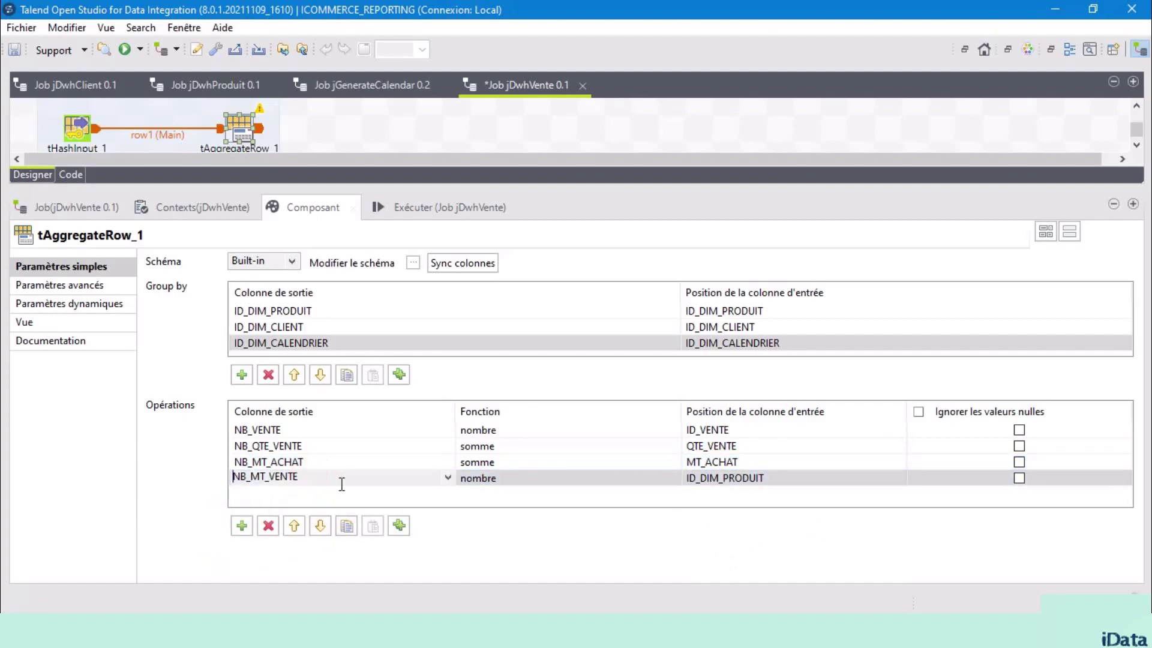
left_click(584, 479)
left_click(675, 478)
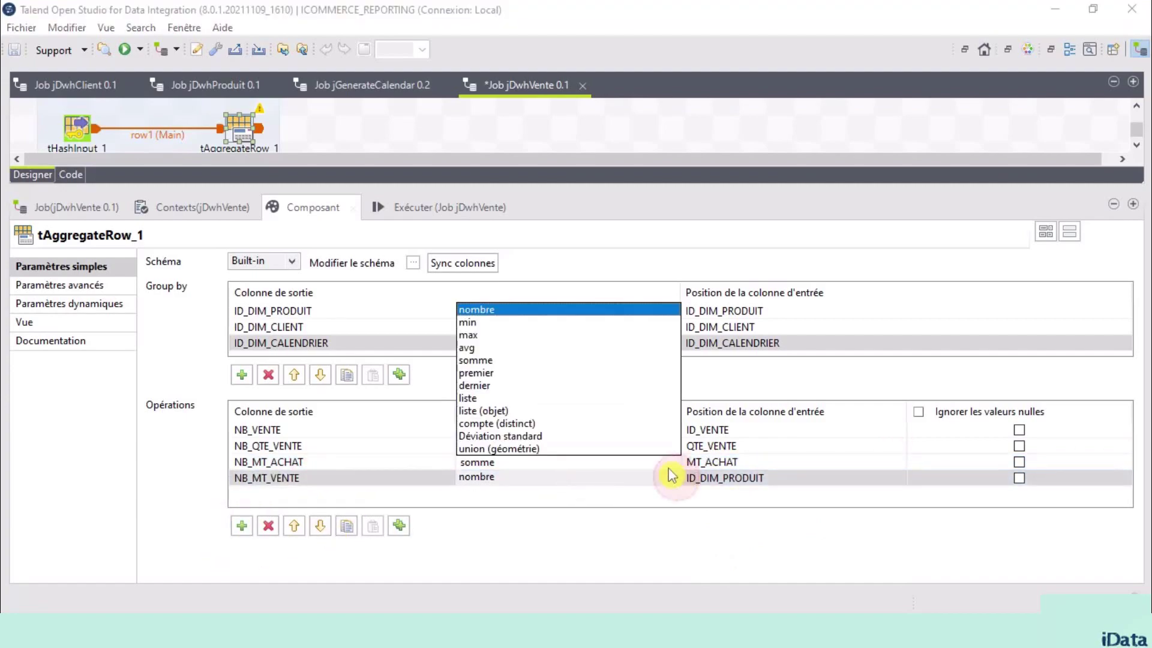
left_click(491, 360)
left_click(516, 500)
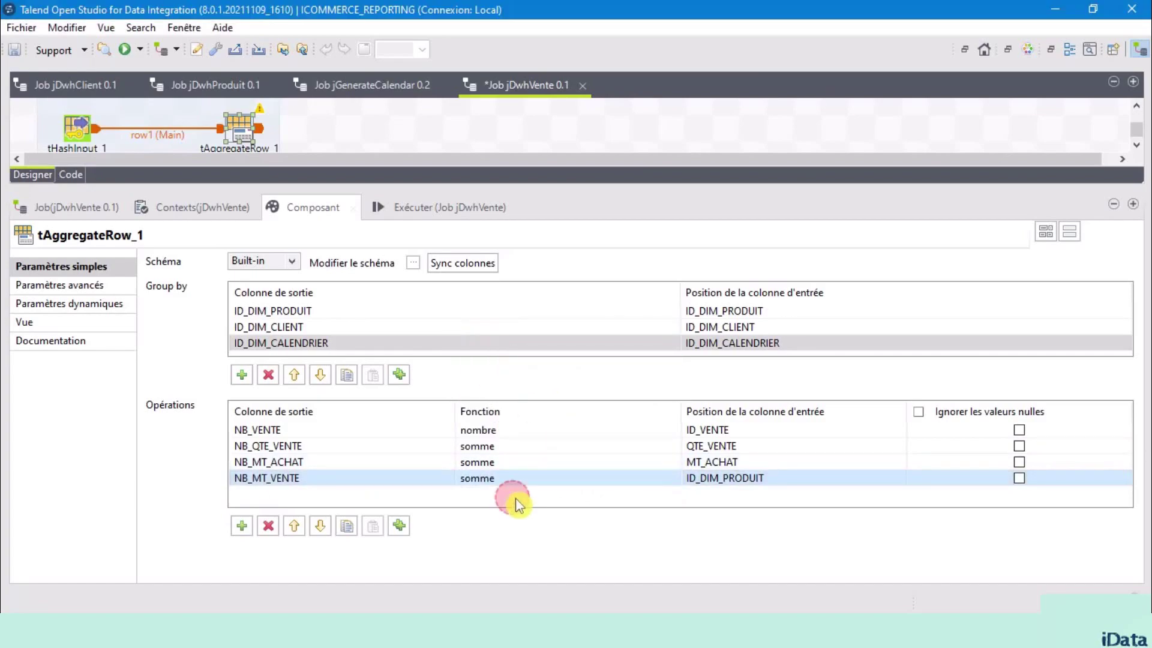
left_click(766, 478)
left_click(899, 478)
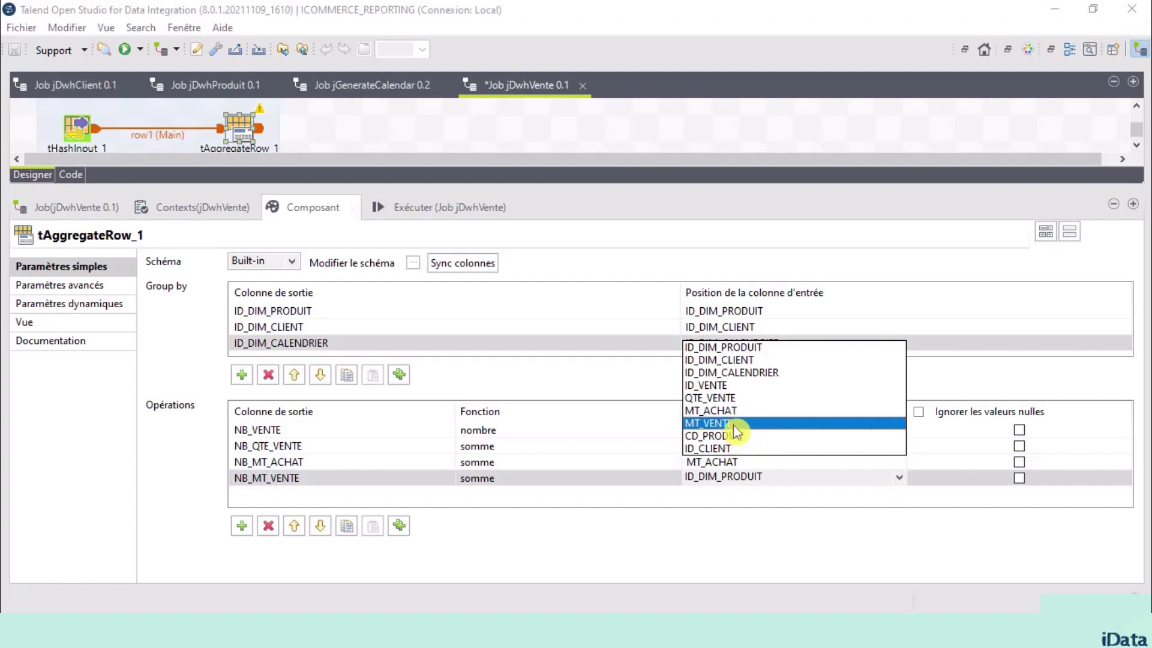
left_click(709, 423)
left_click(708, 509)
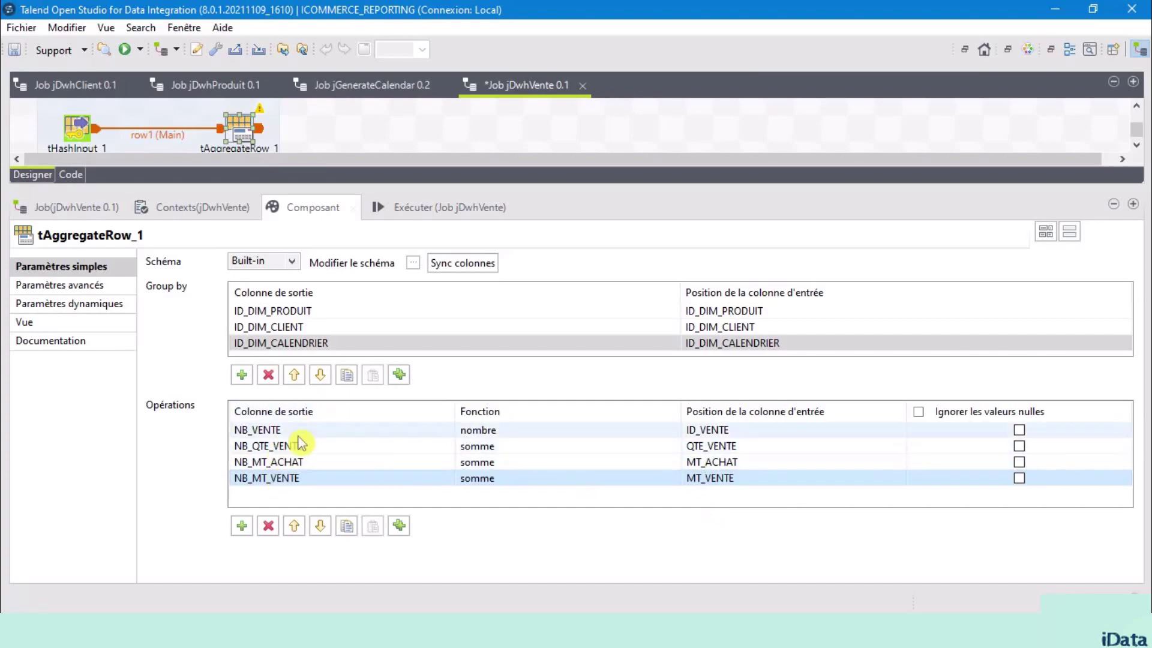
Step: Review the input and output schema of tAggregateRow_1 and check the output and input columns of its aggregation operations
left_click(413, 265)
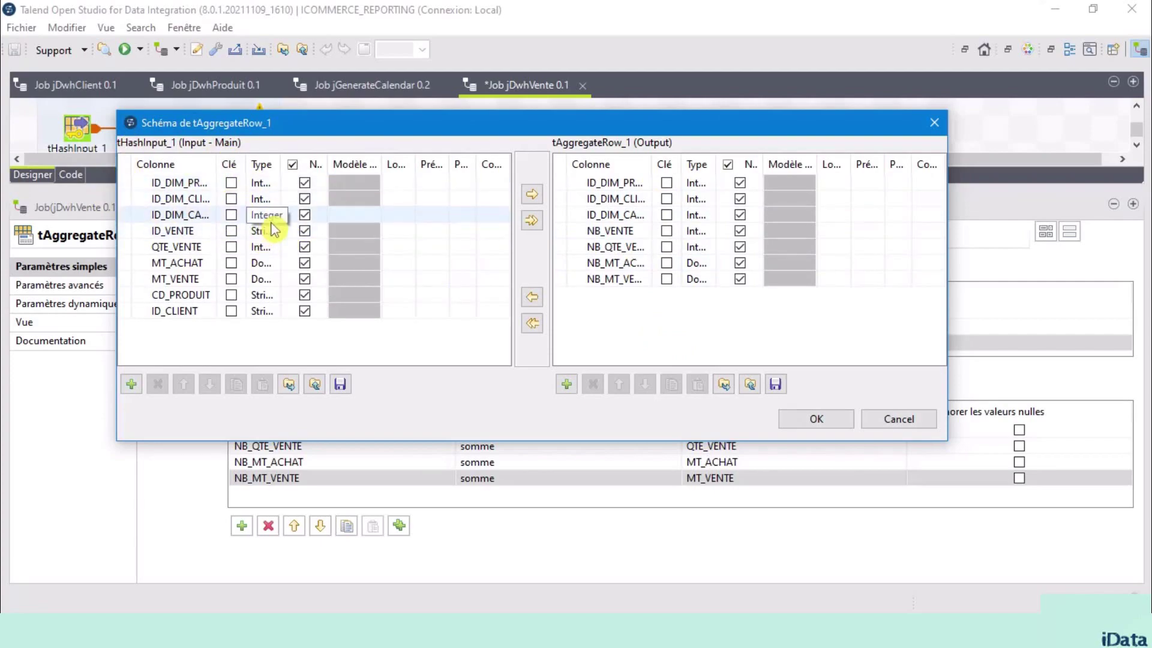
left_click(819, 424)
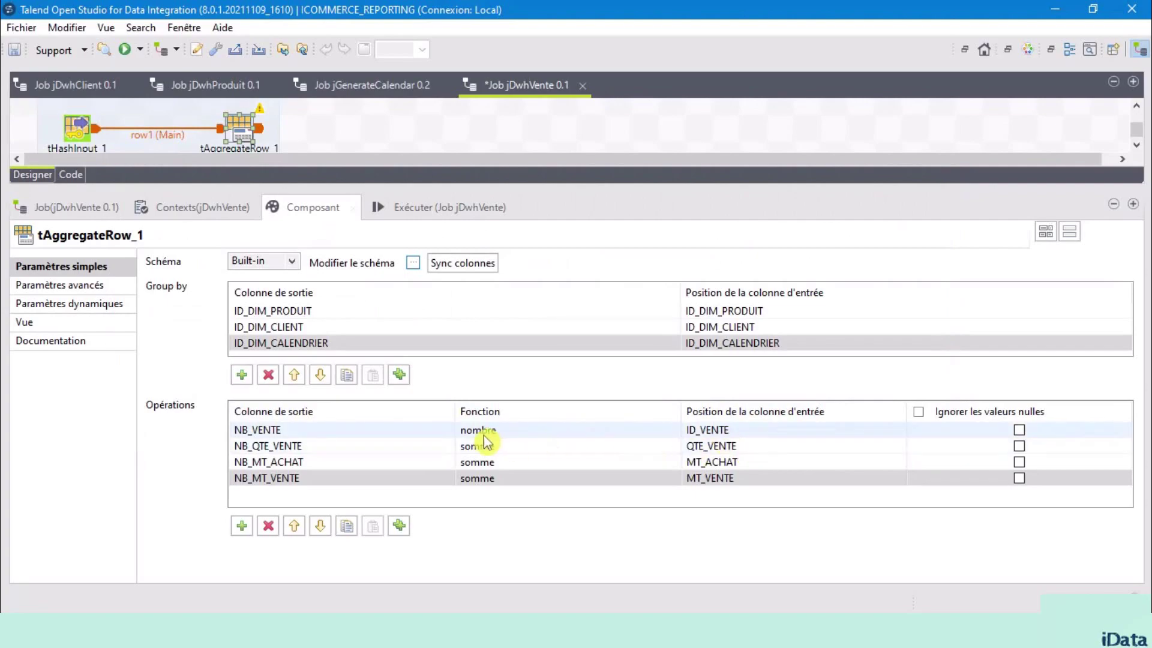
left_click(301, 444)
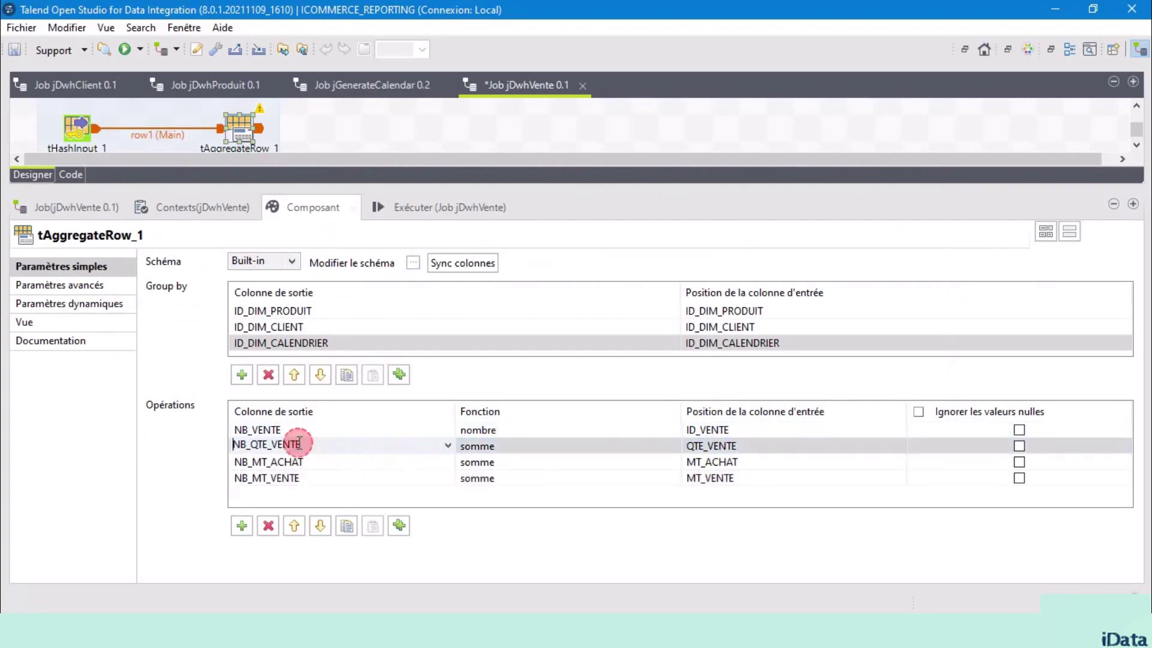
left_click(760, 445)
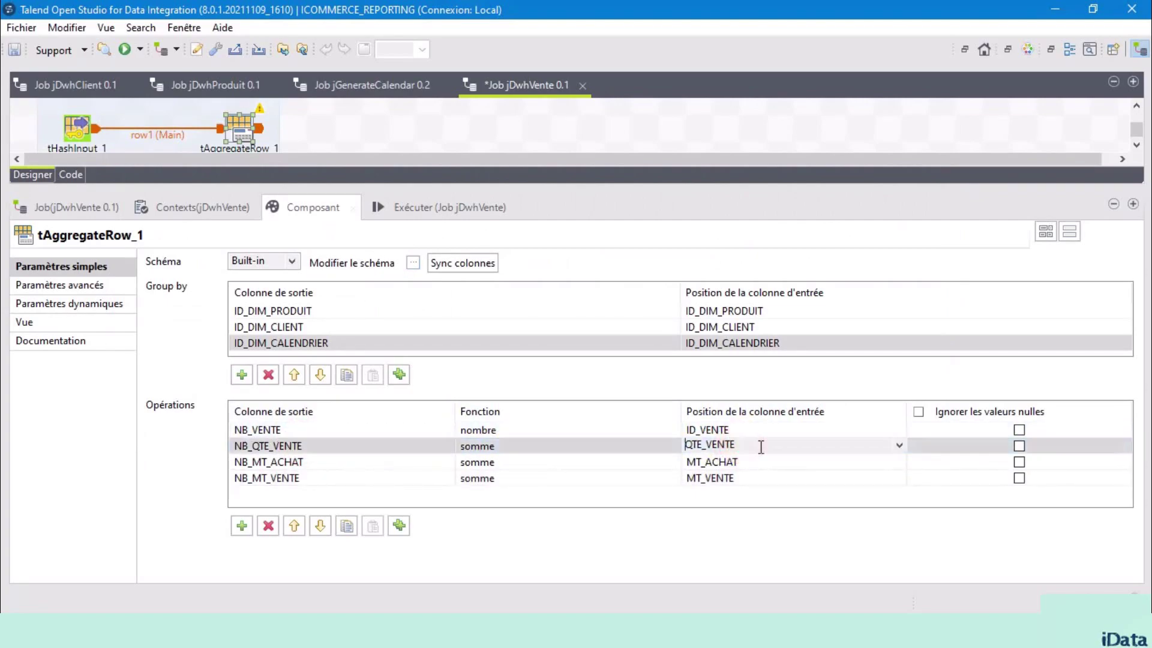
left_click(297, 463)
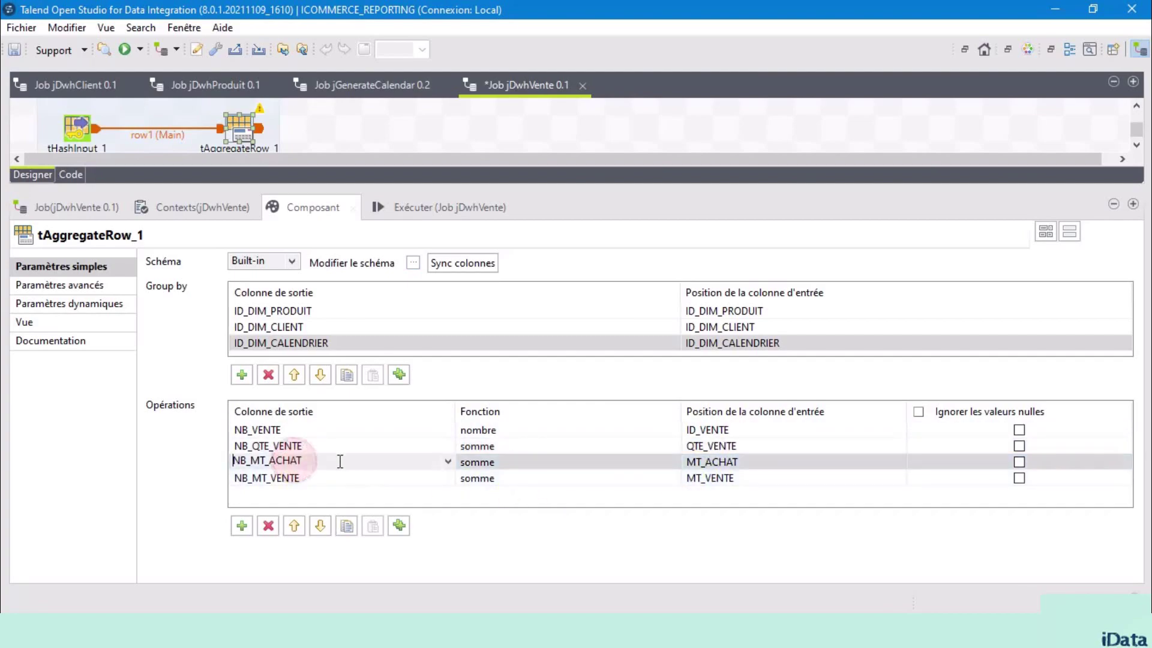
left_click(698, 462)
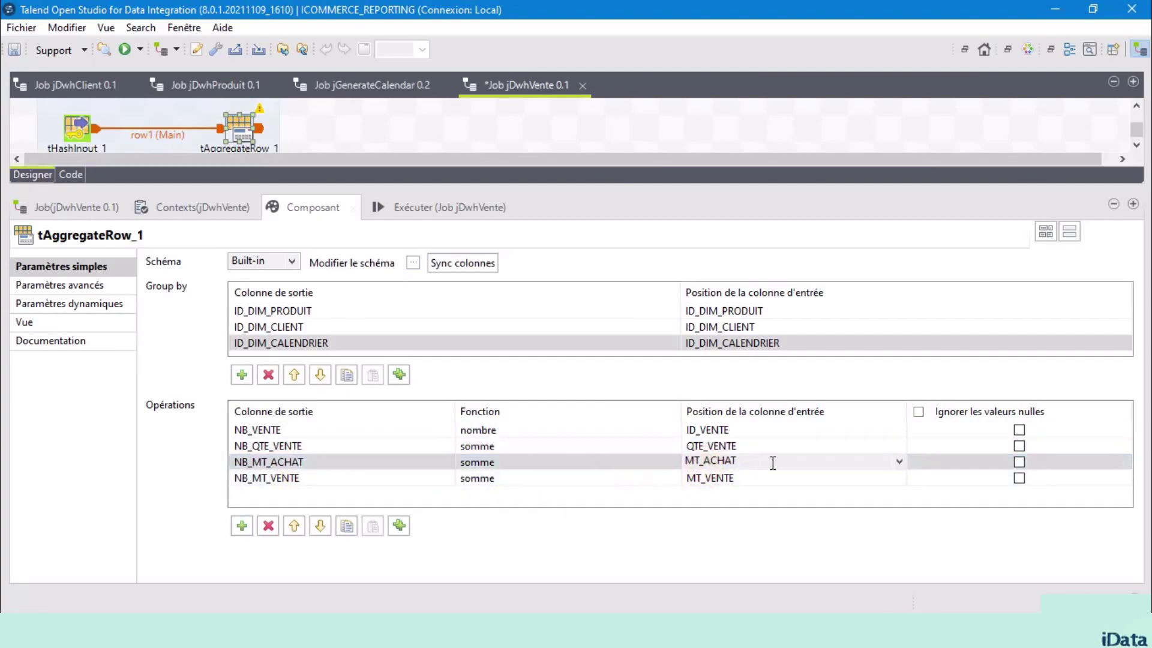
left_click(361, 477)
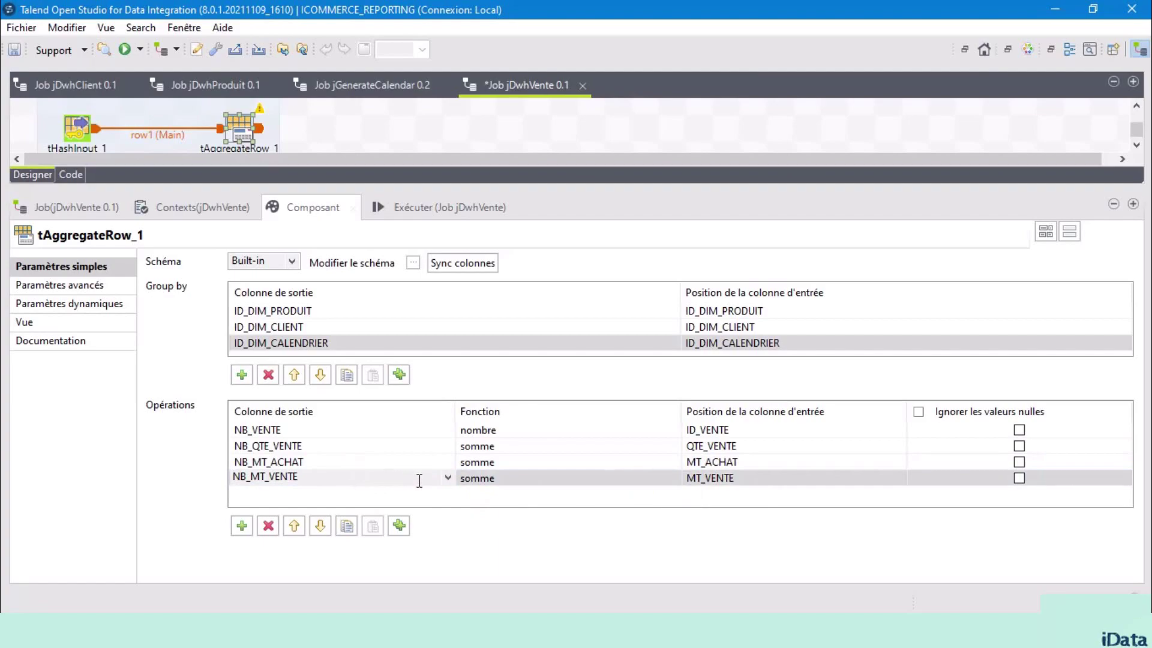
left_click(725, 477)
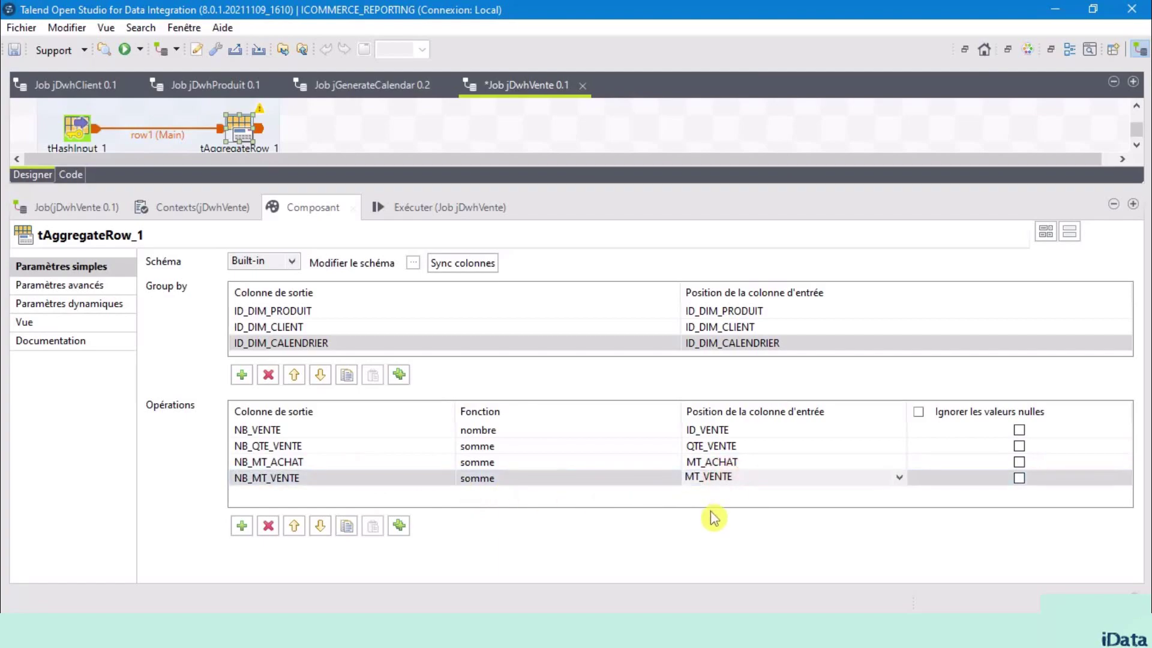
left_click(656, 500)
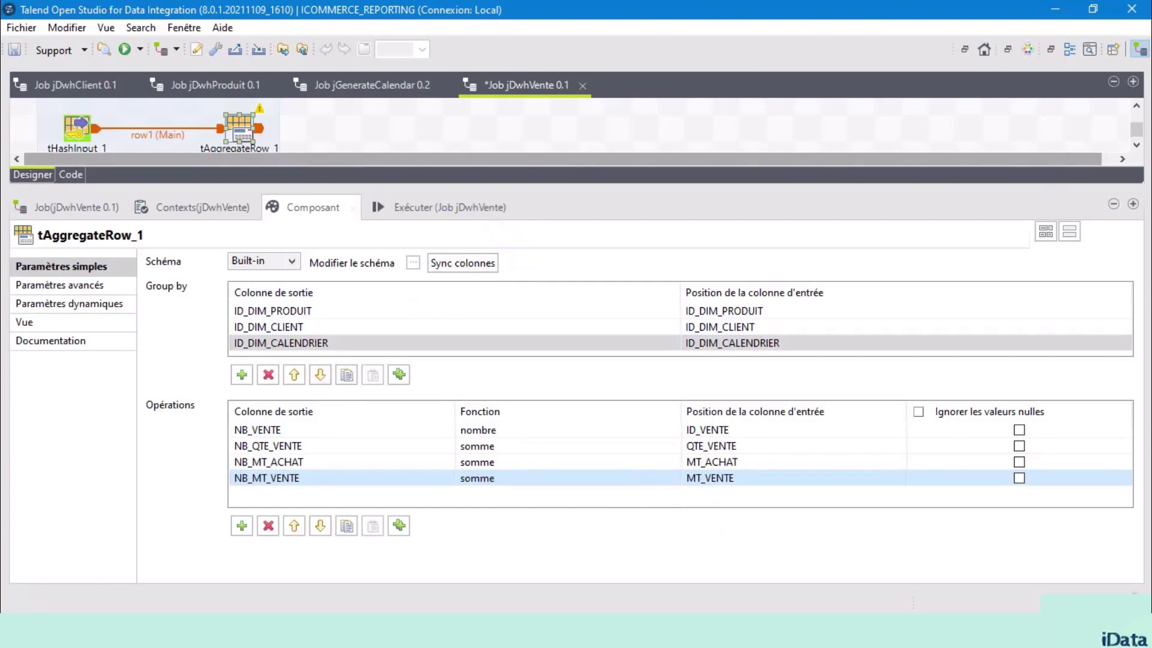
Step: Add a tMap component to the job, placed just after tAggregateRow_1 on the same row
left_click_drag(520, 190, 520, 441)
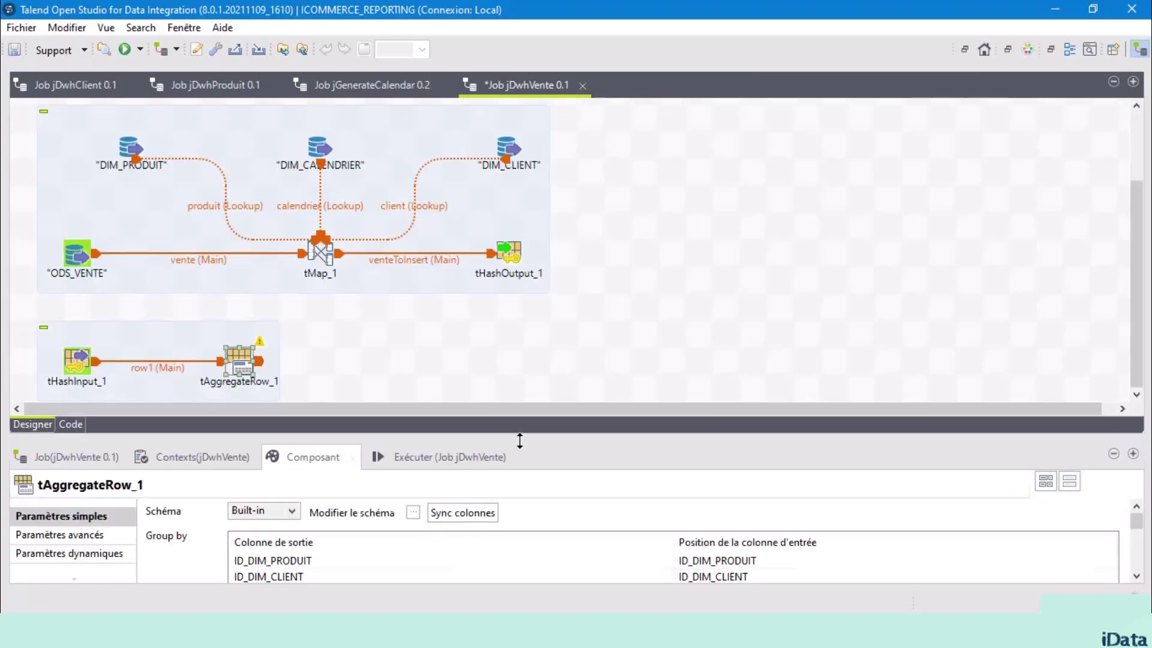
left_click(408, 378)
type("TMA")
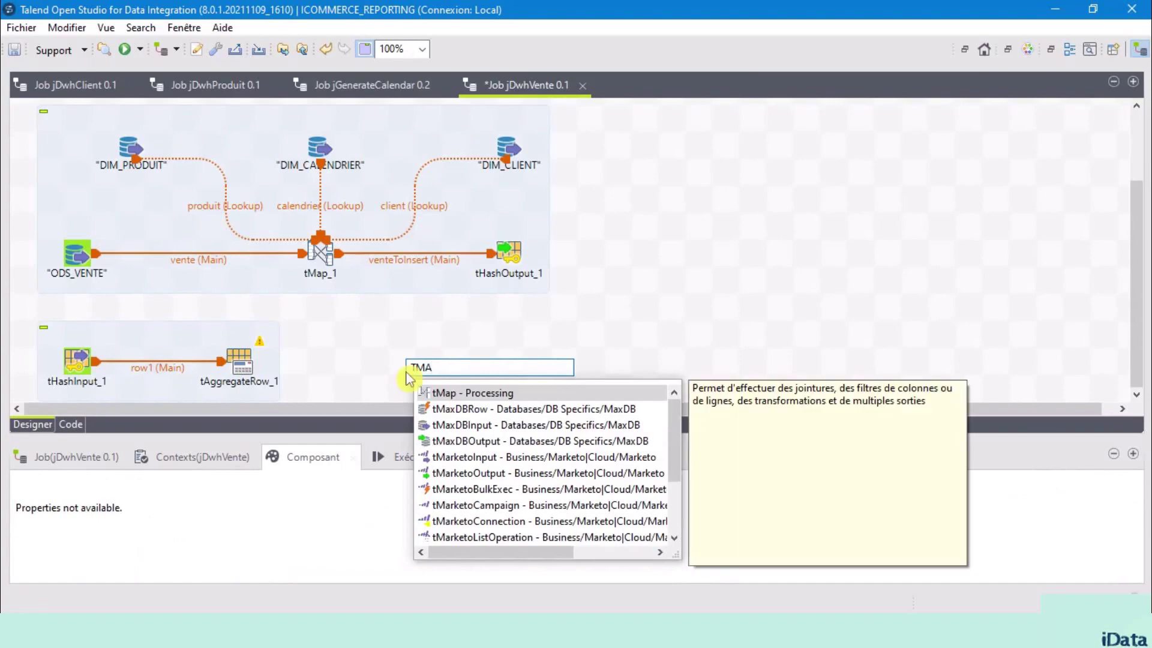
double_click(451, 392)
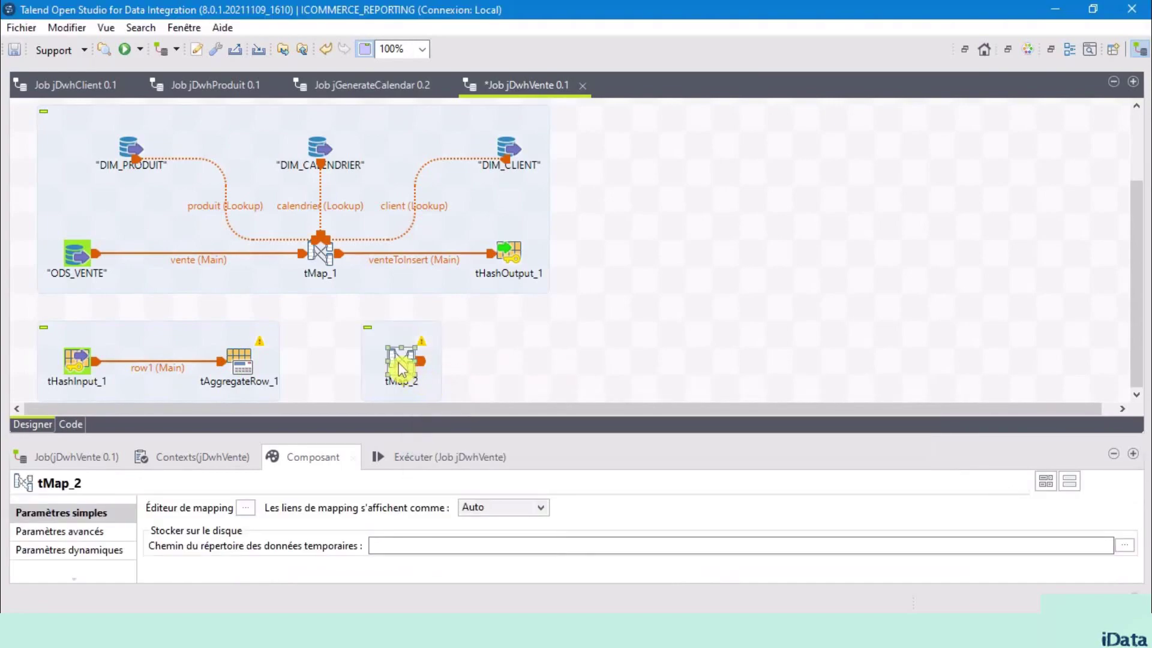
left_click_drag(401, 367, 369, 367)
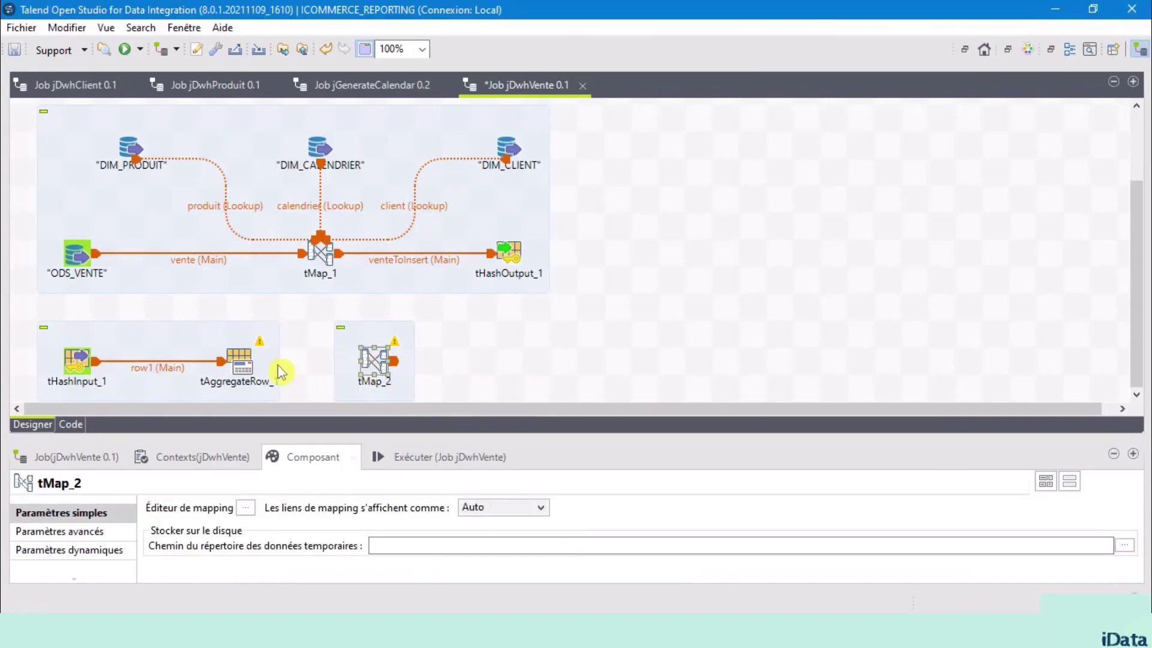
Step: Connect tAggregateRow_1 to tMap_2 with a Main row link
right_click(239, 361)
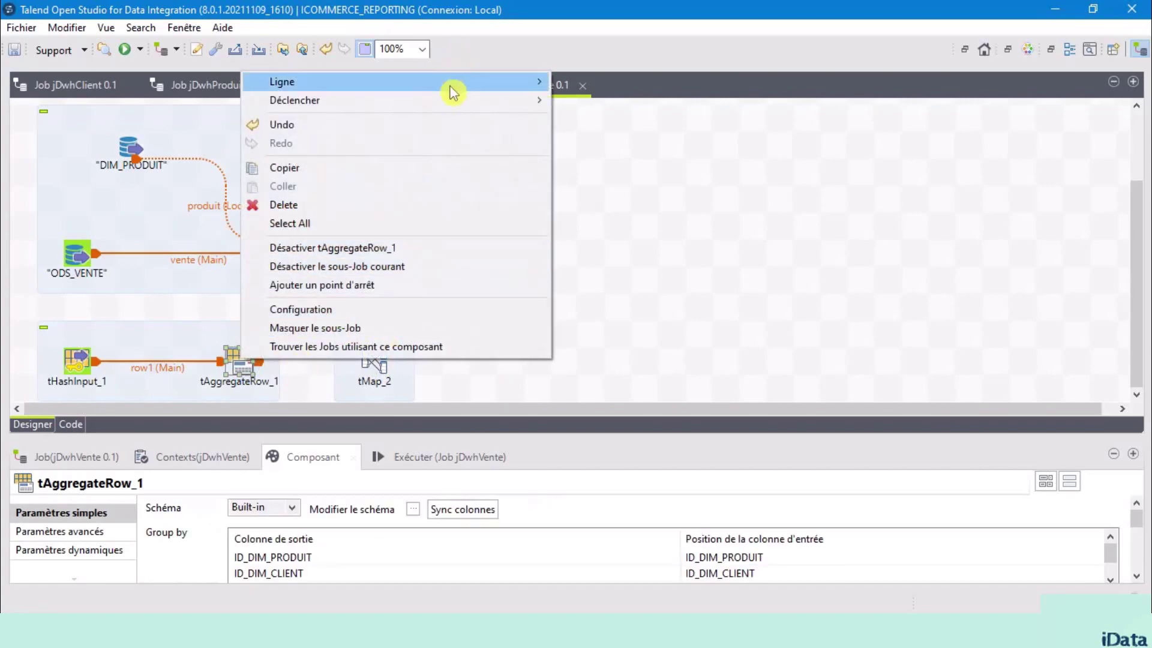
mouse_move(457, 84)
left_click(647, 84)
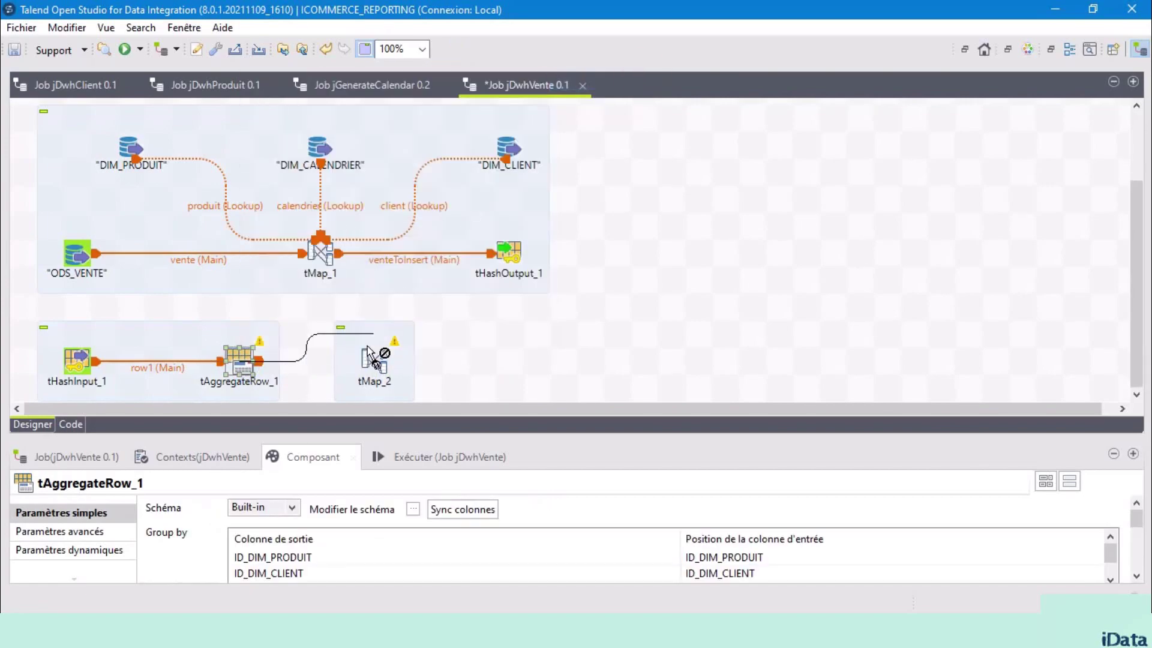
left_click(373, 363)
left_click(374, 364)
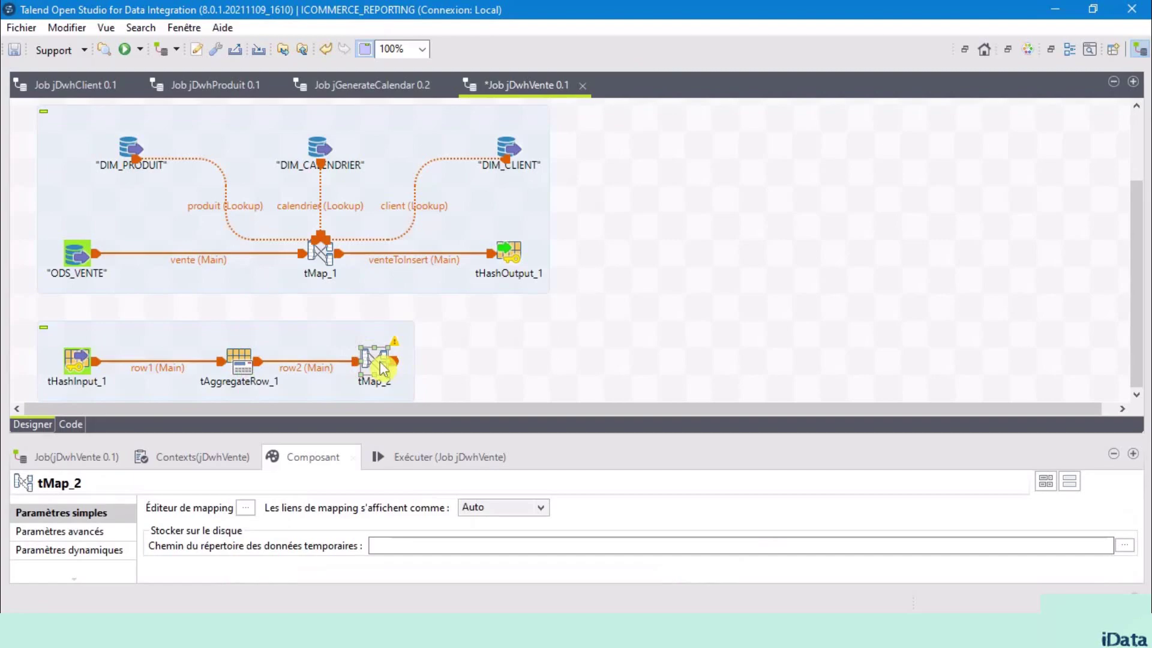
Step: Open the mapping editor of tMap_2 and add a new output named insertVente
double_click(377, 364)
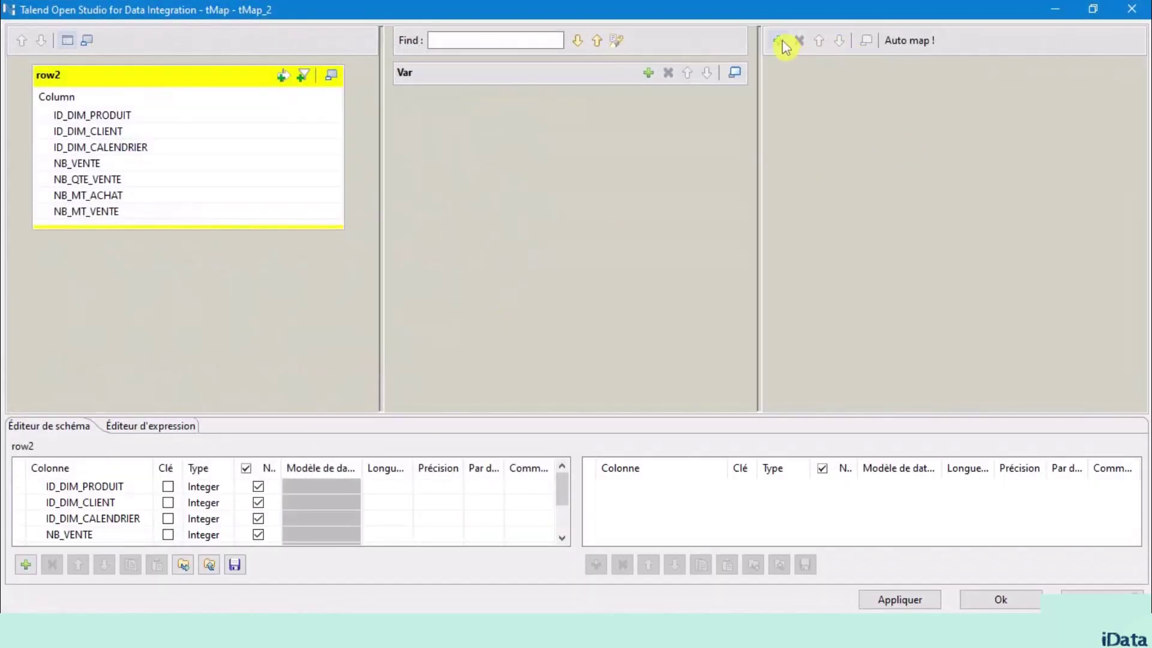
left_click(781, 44)
double_click(544, 252)
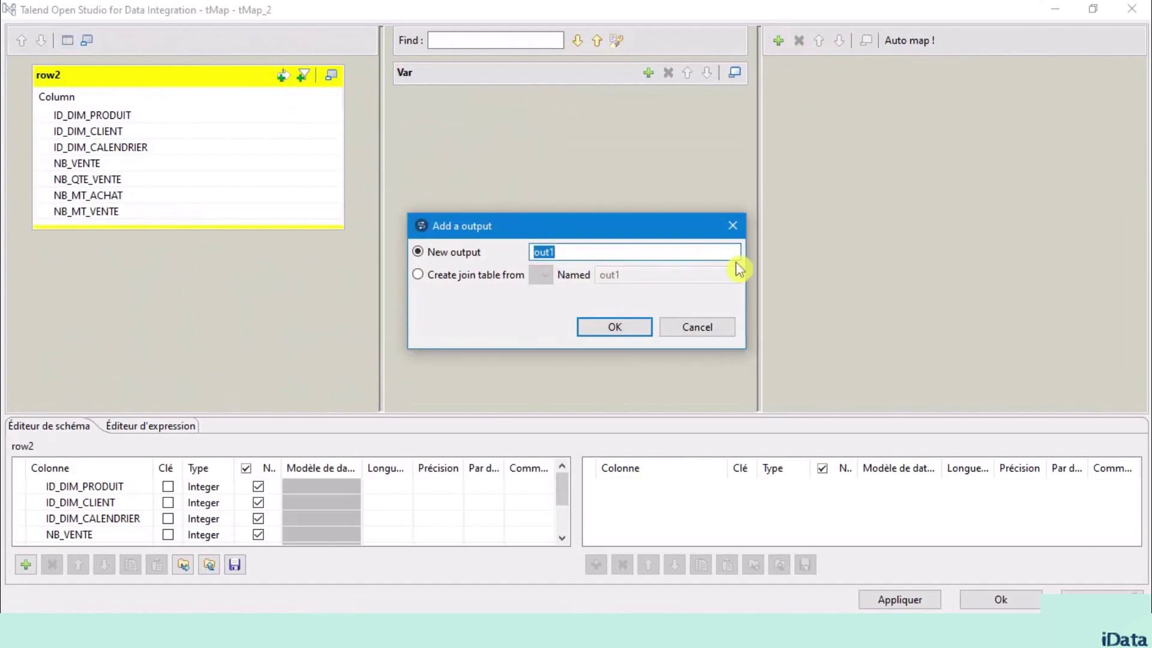
type("INSER")
key("BackSpace")
key("BackSpace")
key("BackSpace")
key("BackSpace")
type("insertVente")
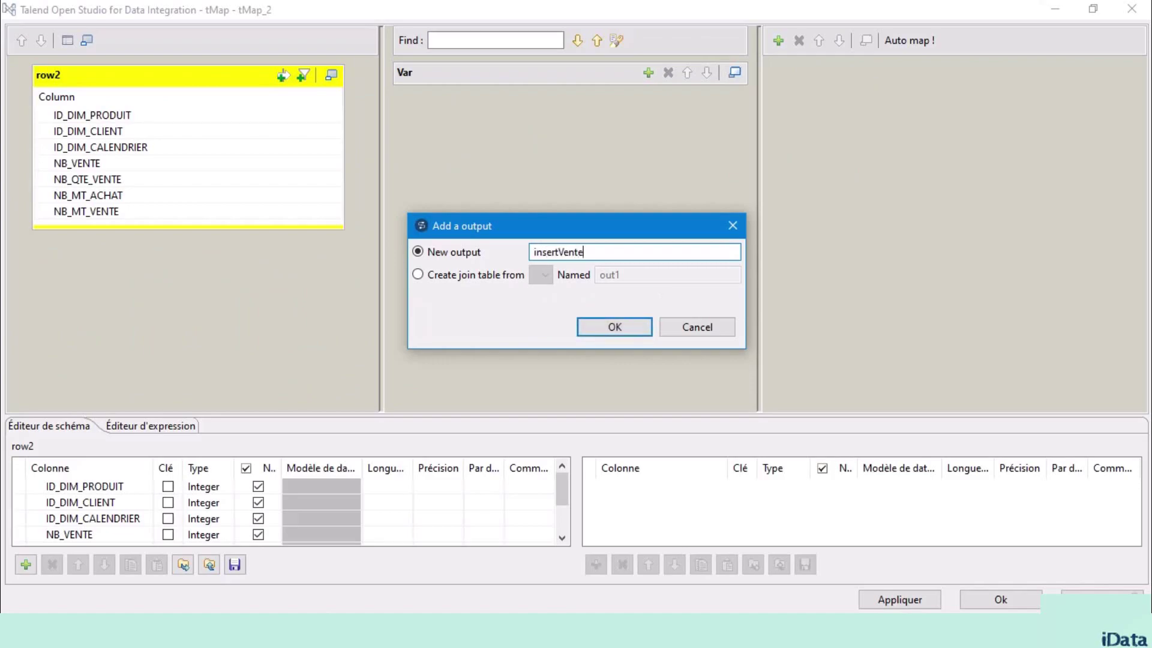
left_click(614, 327)
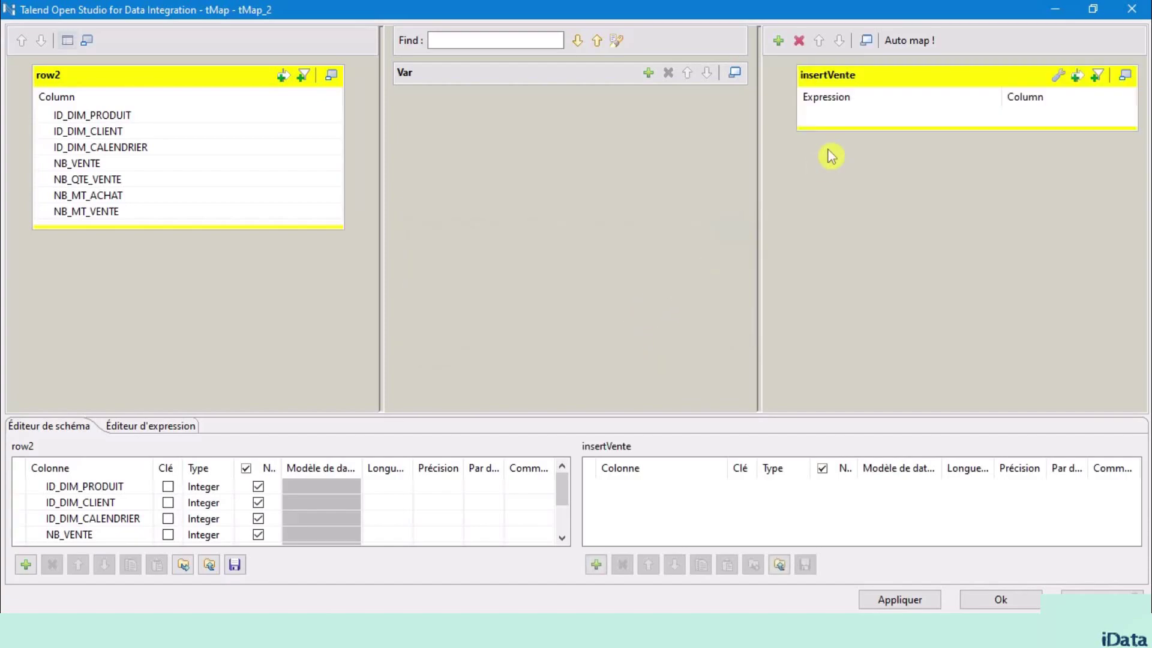
Step: Map all row2 columns, from ID_DIM_PRODUIT to NB_MT_VENTE, into the insertVente output
left_click(159, 114)
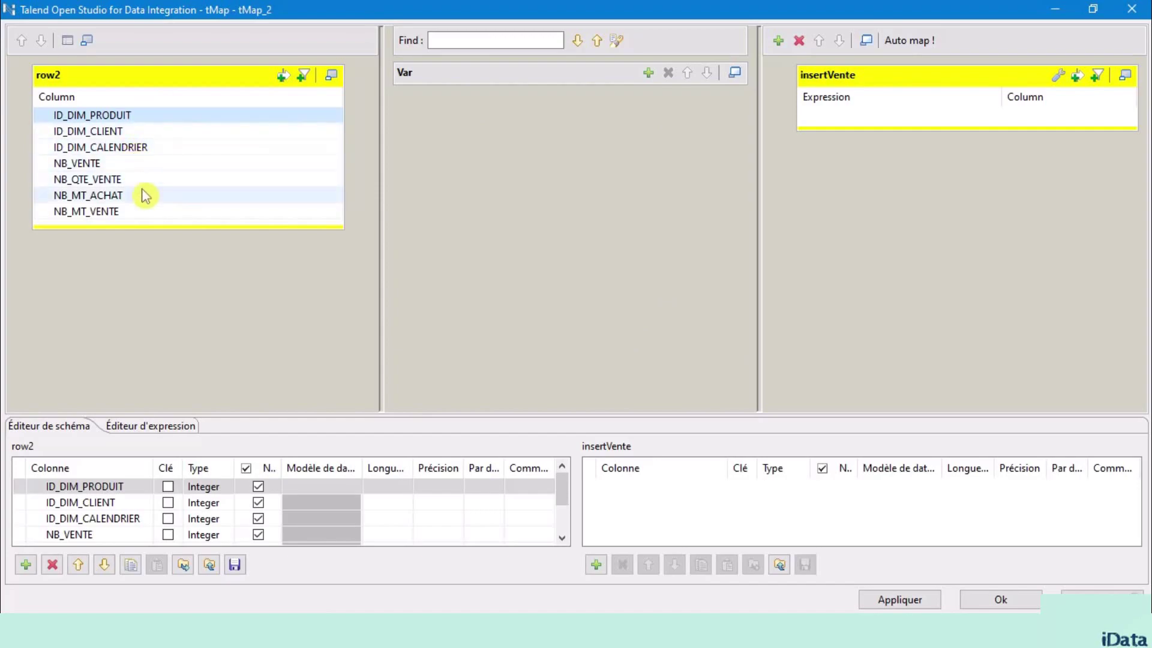
left_click(127, 211, "shift")
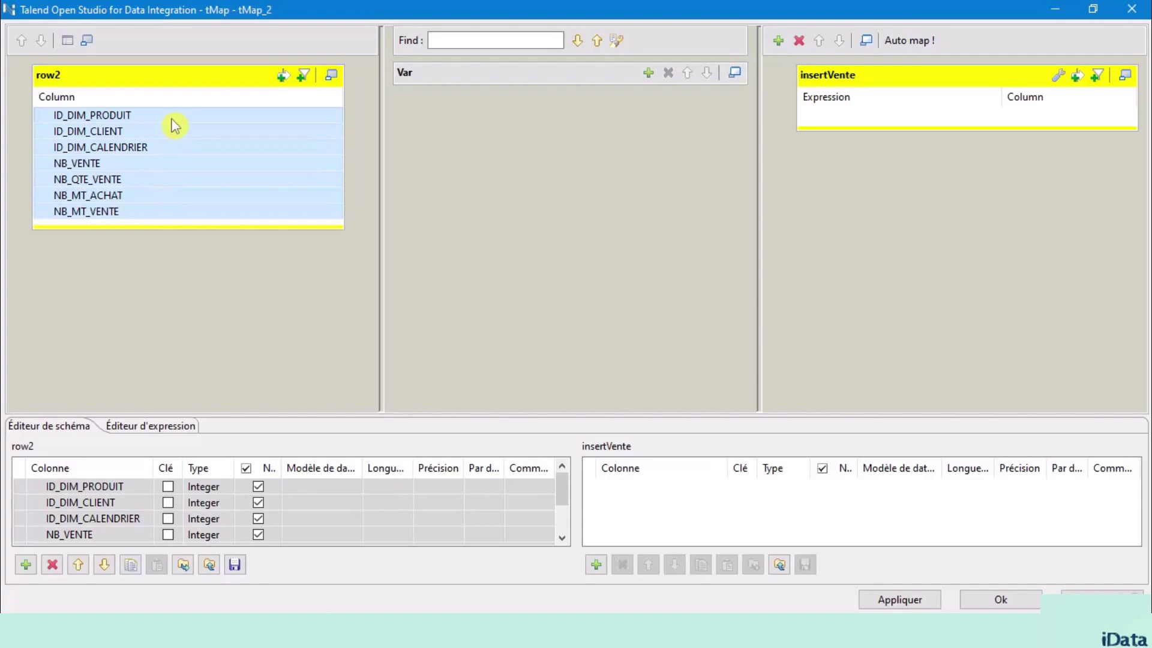
left_click_drag(198, 116, 914, 120)
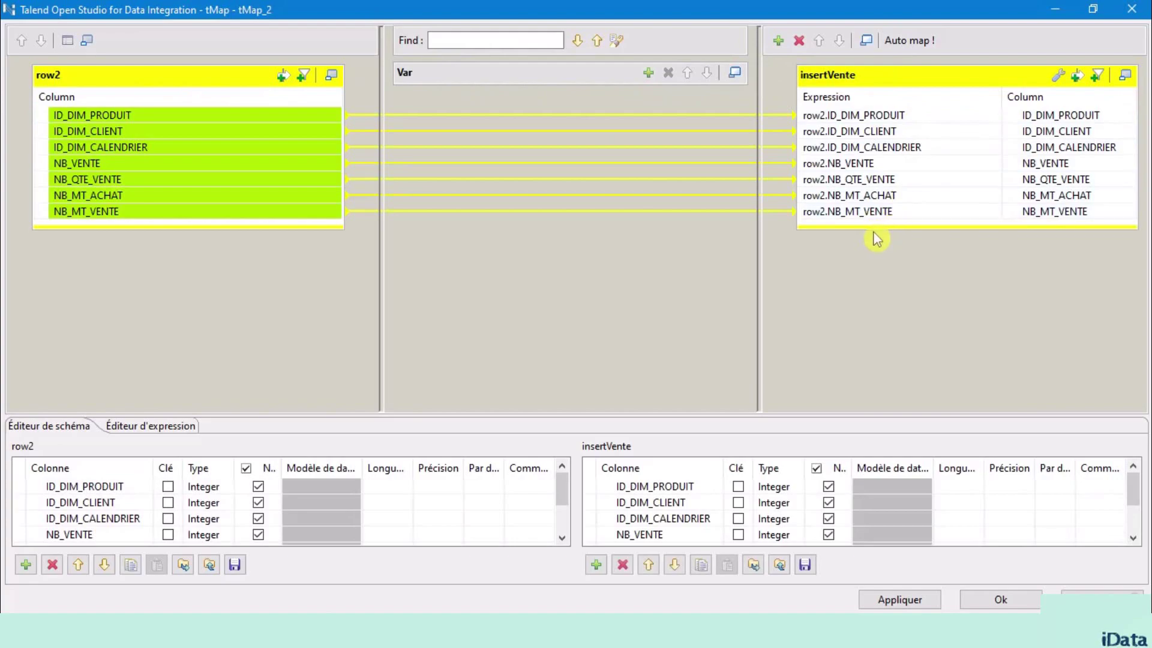
Step: Add a column named DT_INSERTION of type Date to the insertVente output schema
left_click_drag(871, 227, 874, 298)
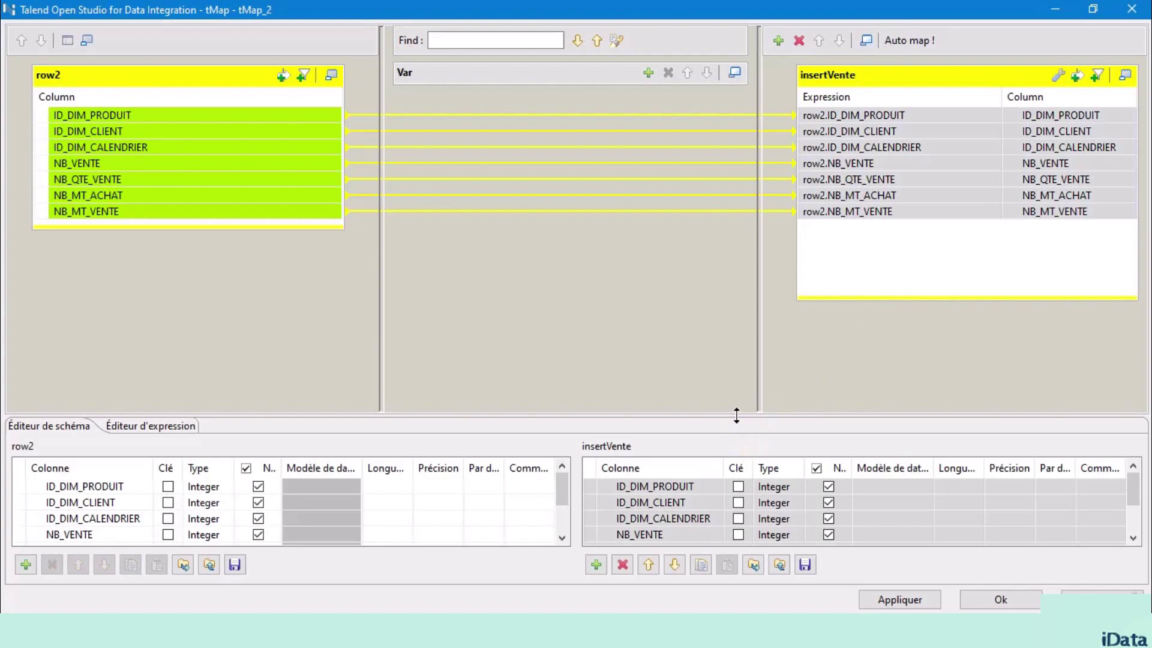
left_click_drag(736, 415, 771, 266)
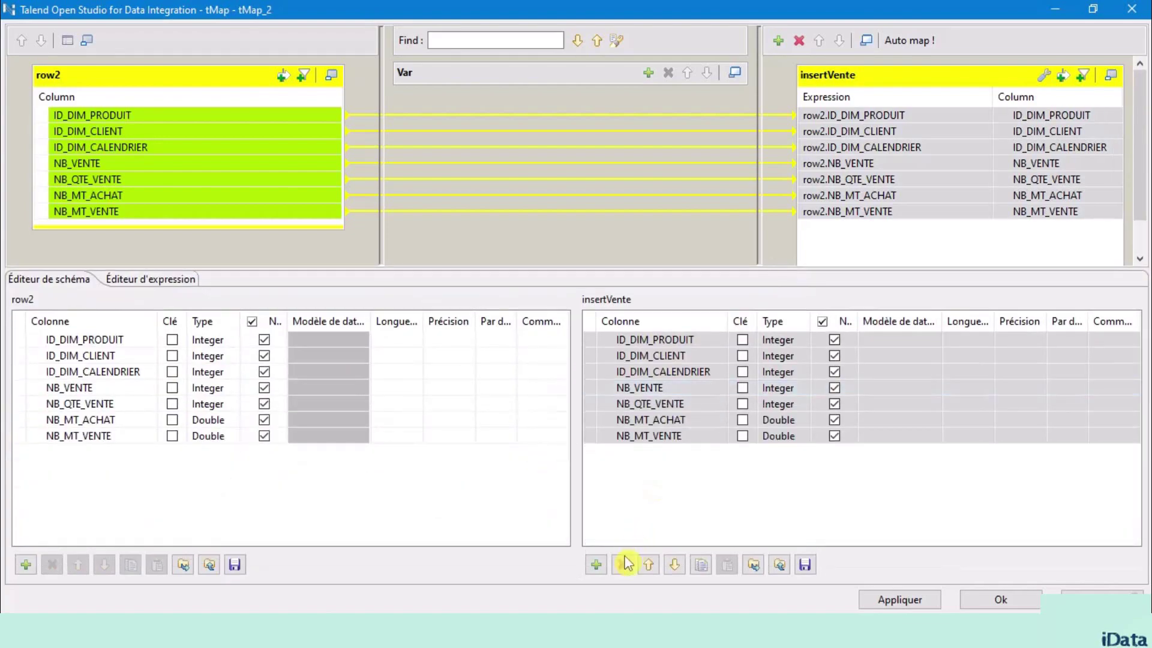
left_click(597, 565)
left_click(657, 455)
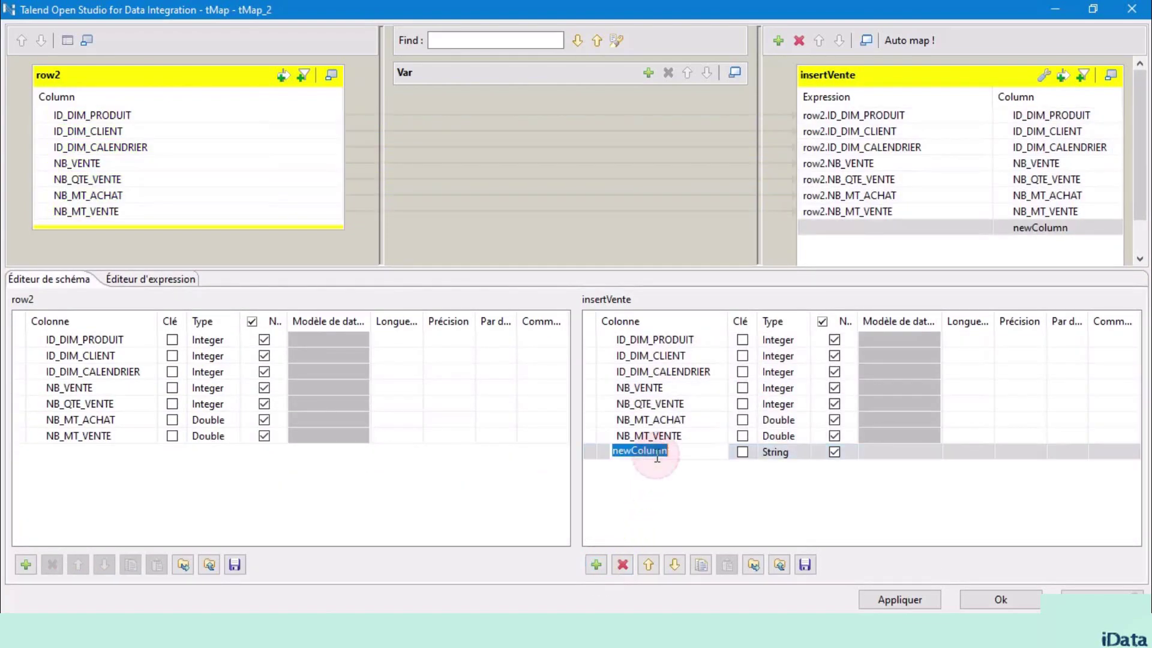
type("D")
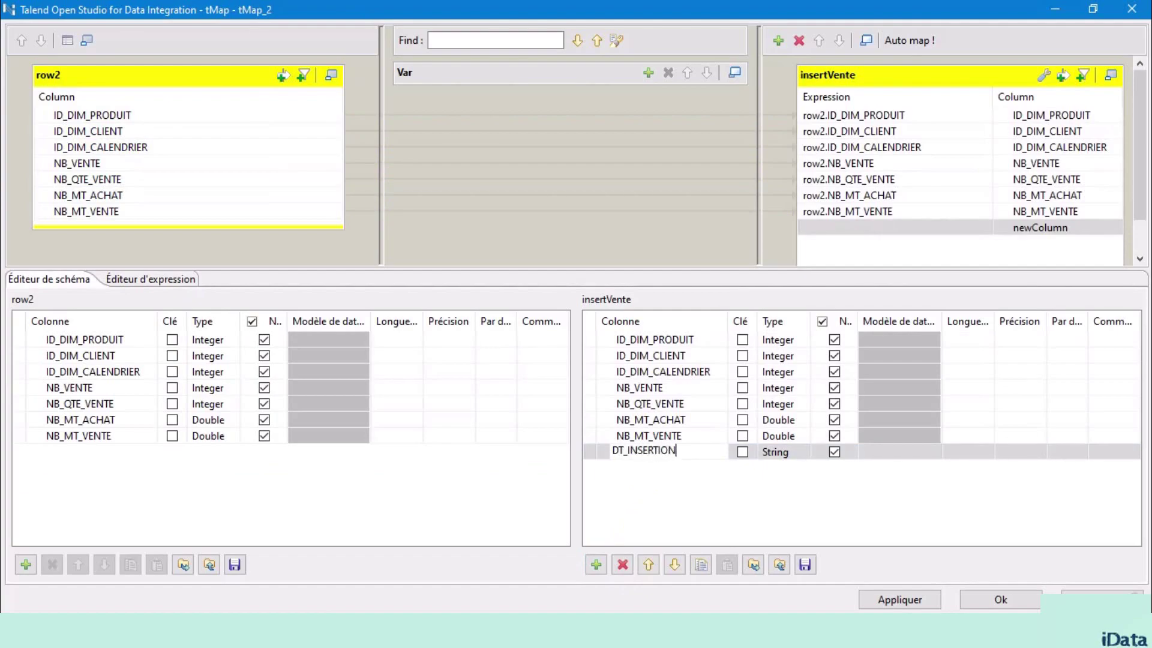
type("T_INSERTION")
left_click(780, 450)
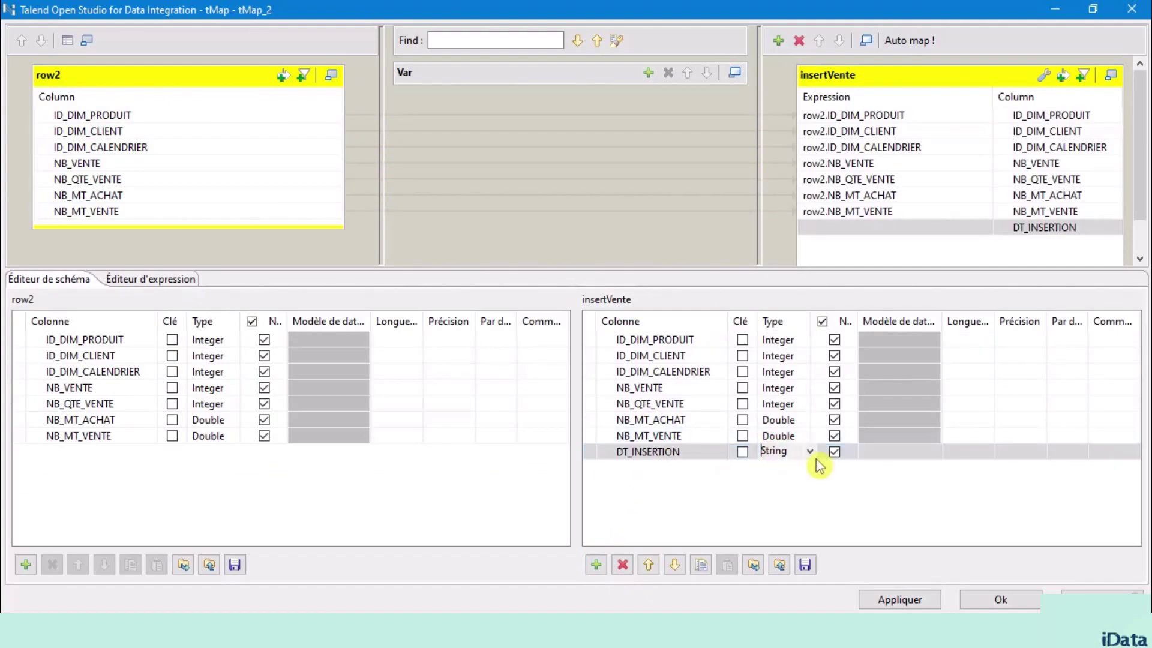
left_click(810, 452)
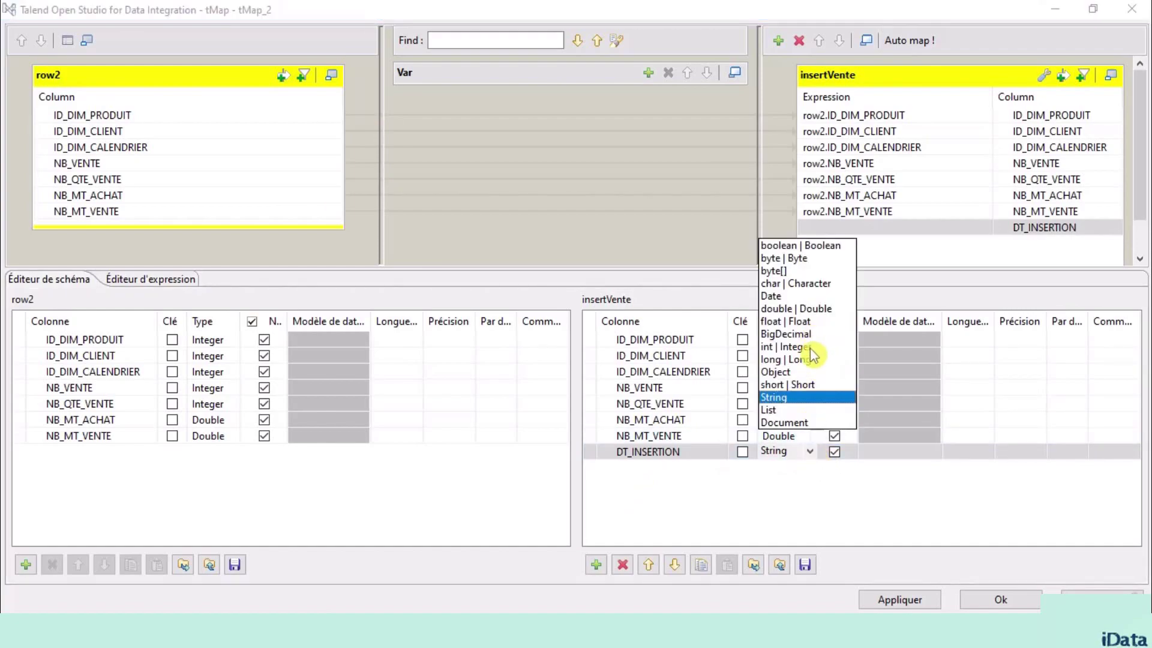
left_click(804, 296)
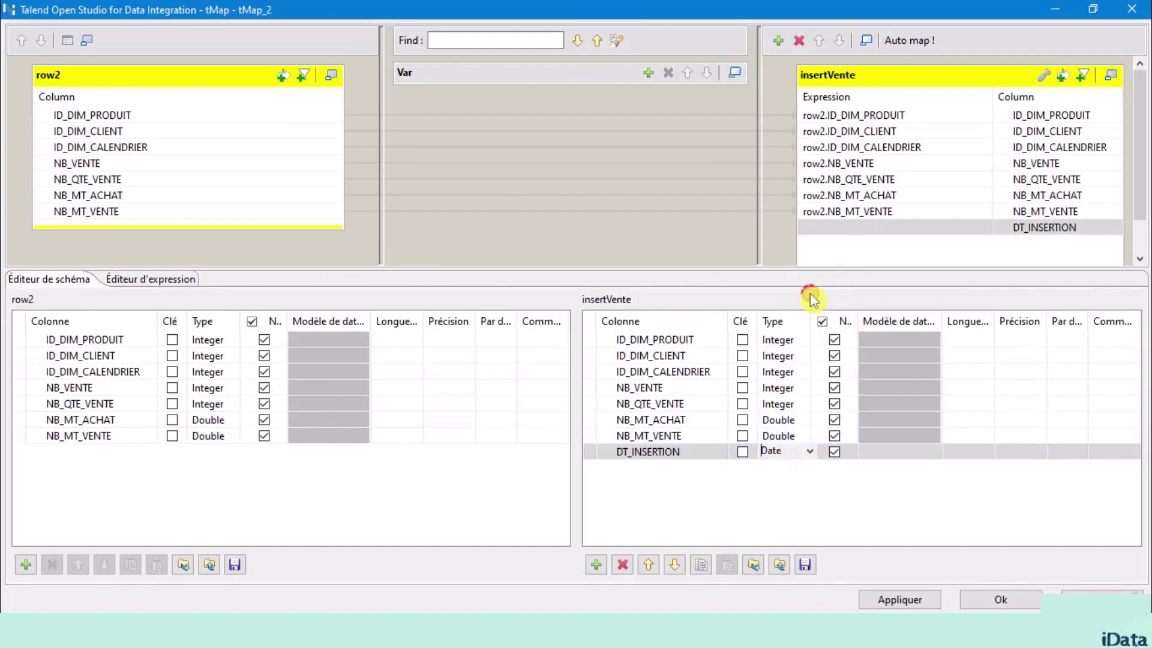
Step: Set the date pattern of the DT_INSERTION column in the insertVente schema to "dd-MM-yyyy HH:mm:ss"
left_click(868, 450)
left_click(927, 451)
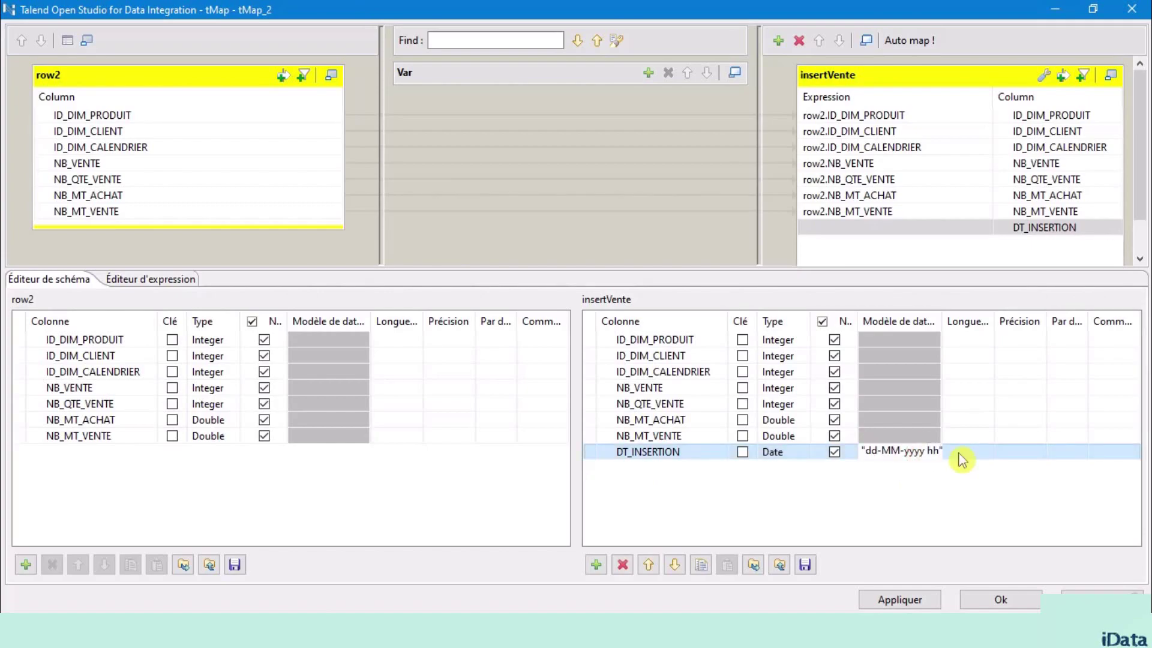
type("HH")
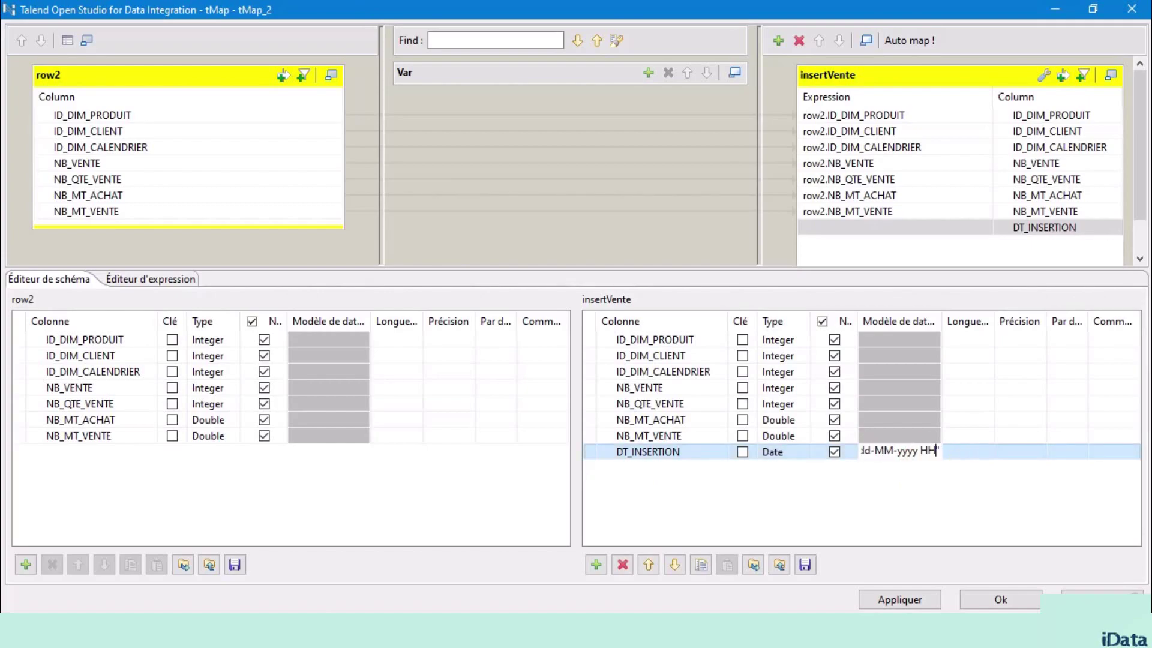
type(":mm:ss")
key("Return")
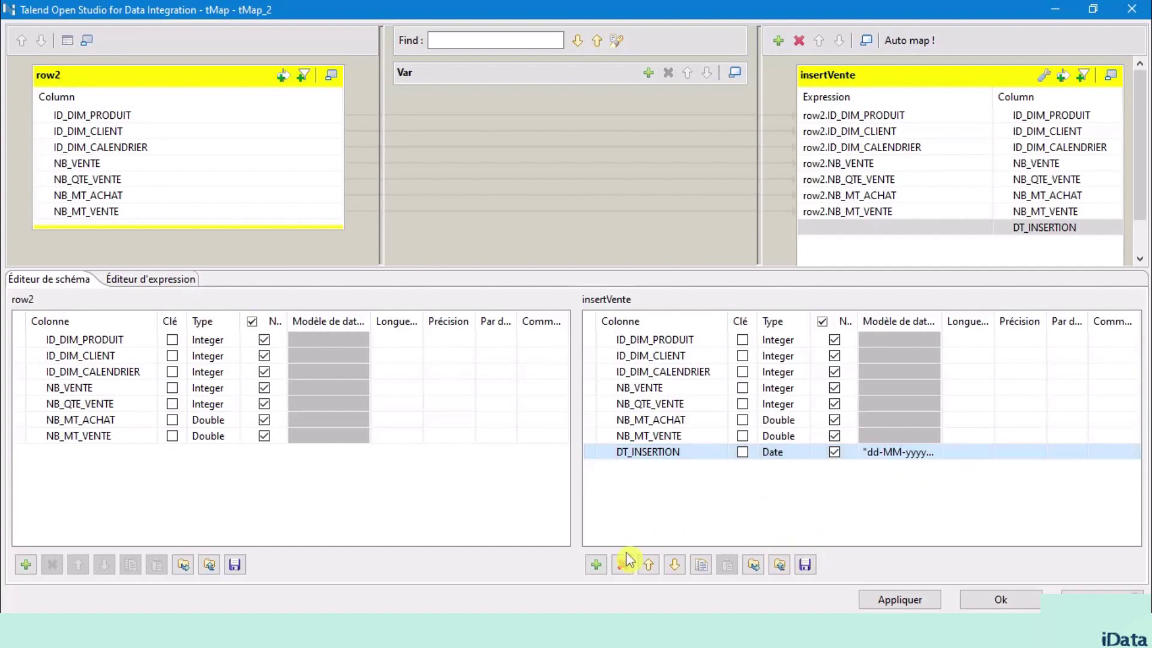
Step: Add a String column named LB_JOB_NAME to the insertVente output schema
left_click(595, 564)
left_click(672, 468)
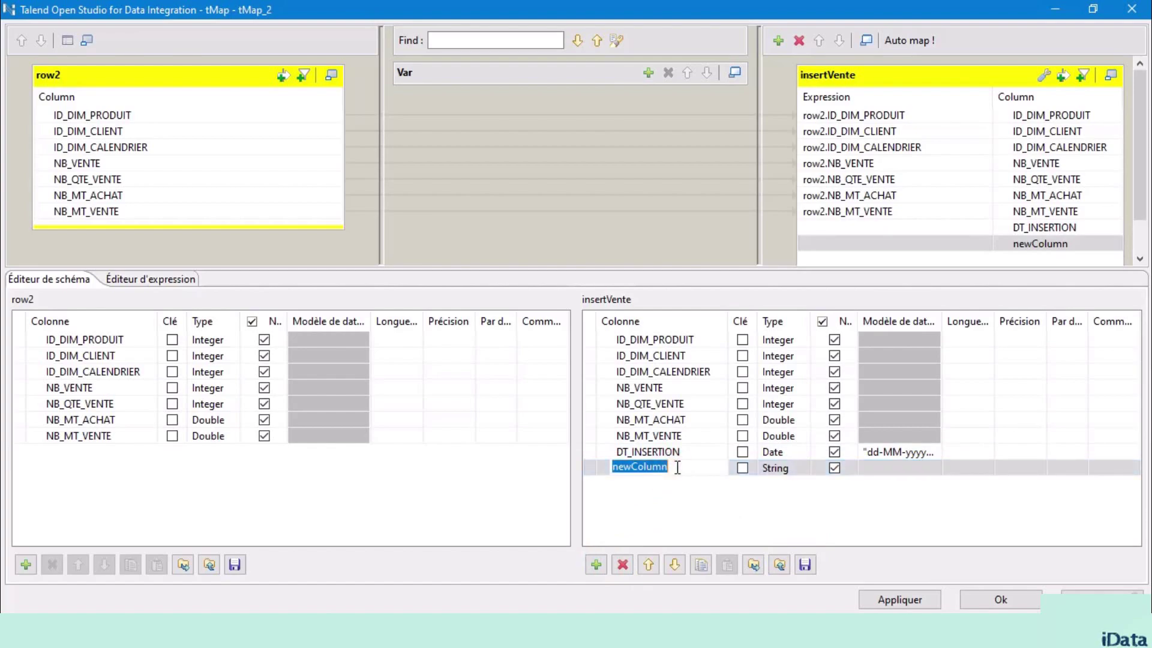
type("LB_JOB_NAME")
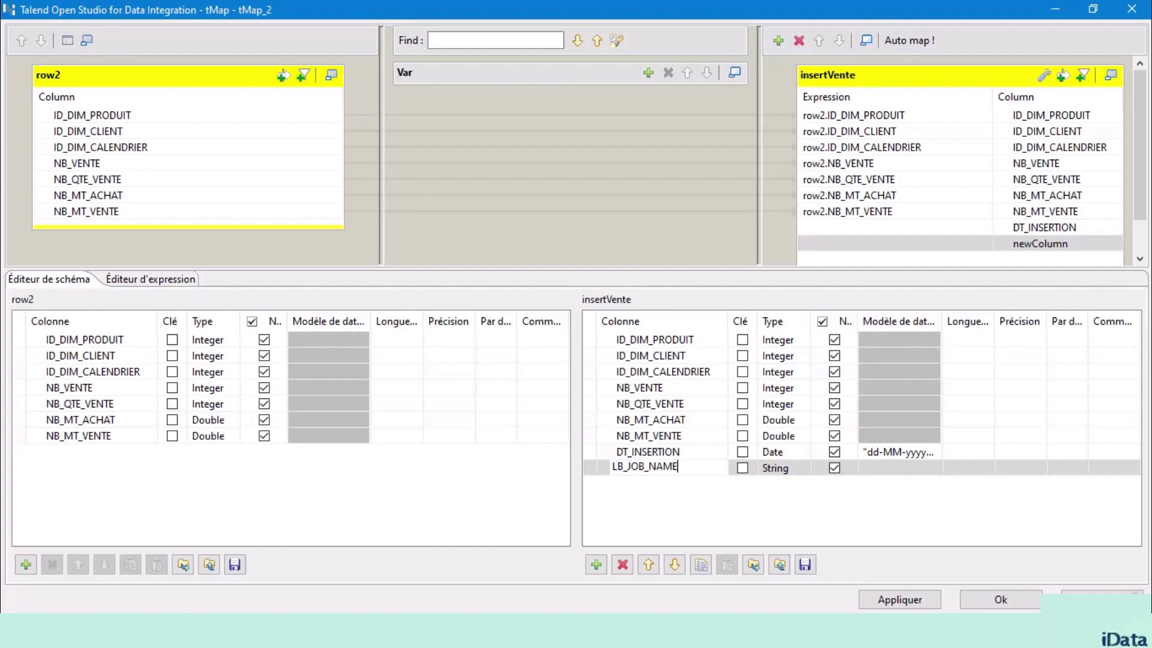
left_click(640, 506)
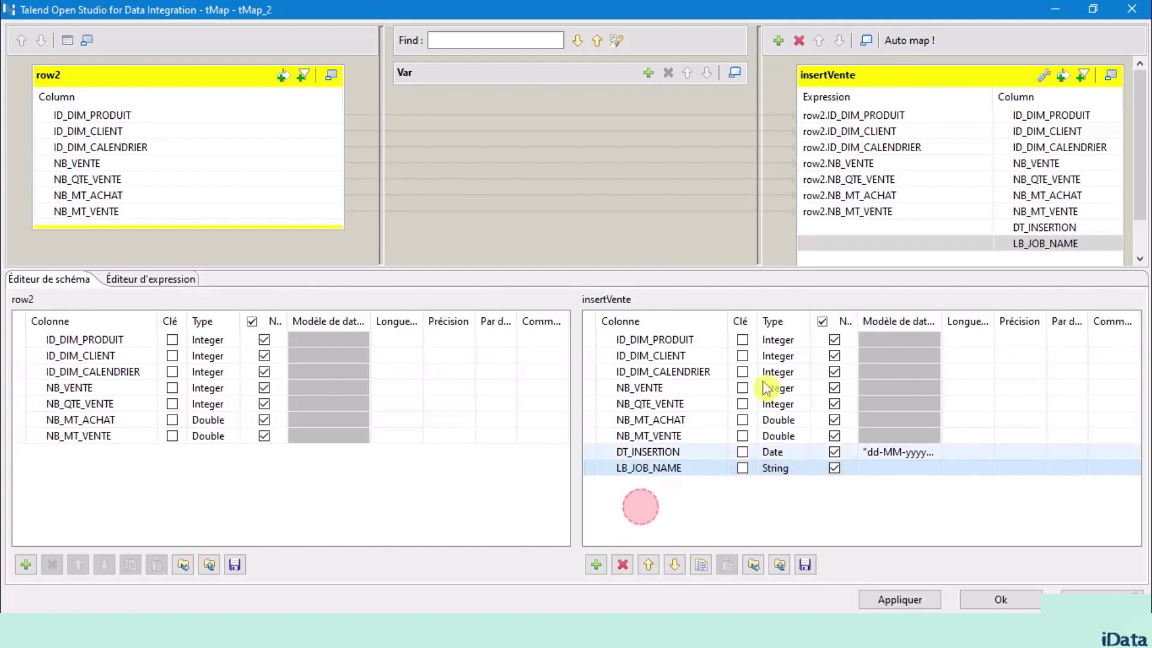
Step: Set the insertVente output expressions to jobName for LB_JOB_NAME and TalendDate.getCurrentDate() for DT_INSERTION
left_click(848, 249)
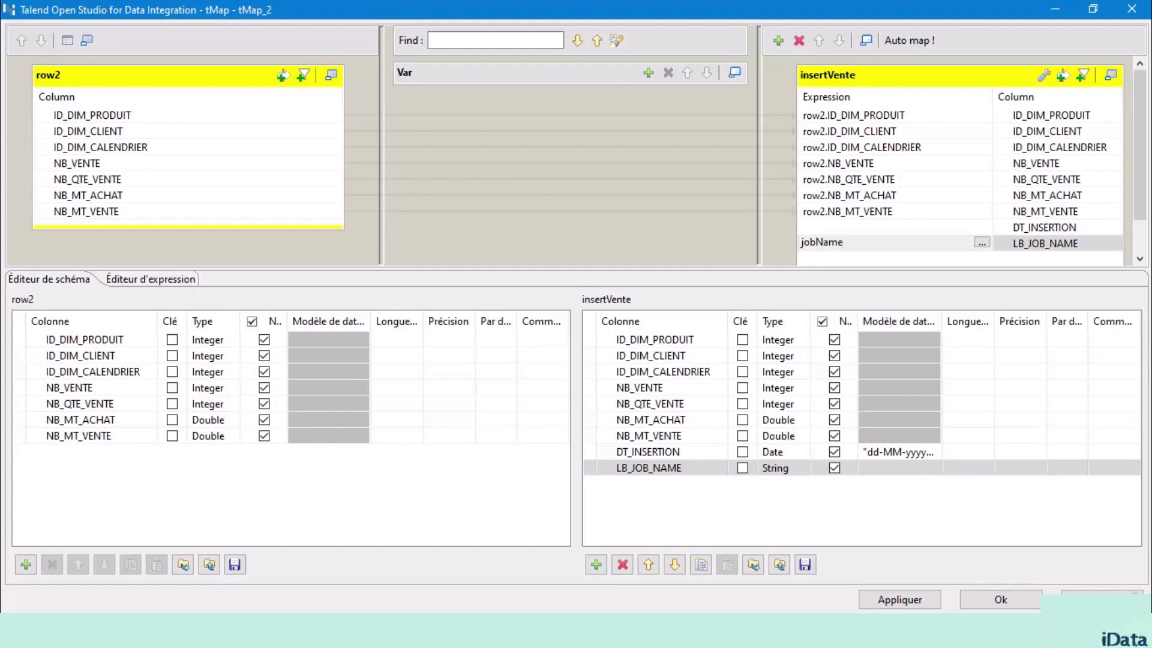
left_click(826, 228)
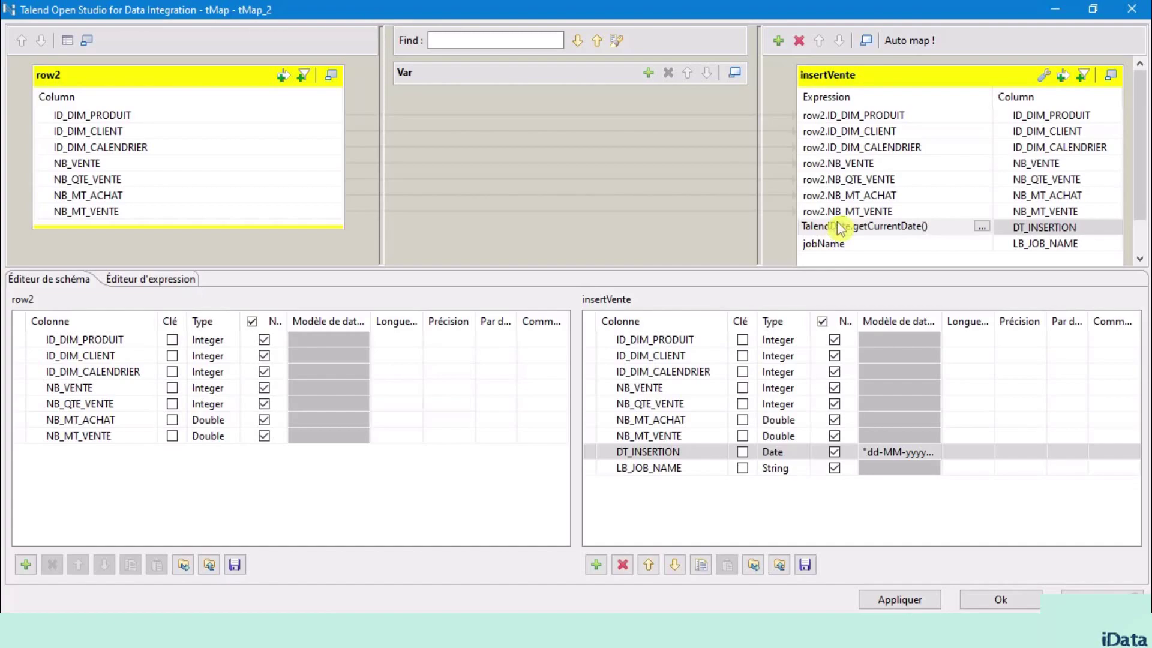
left_click_drag(784, 269, 779, 454)
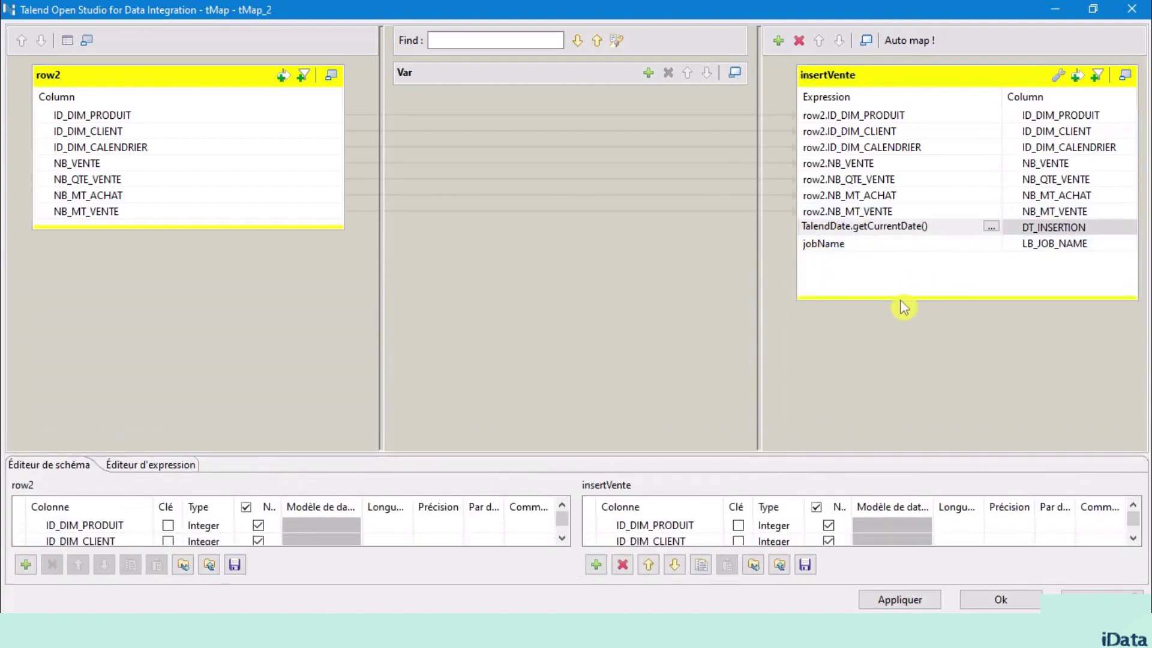
left_click_drag(899, 299, 921, 264)
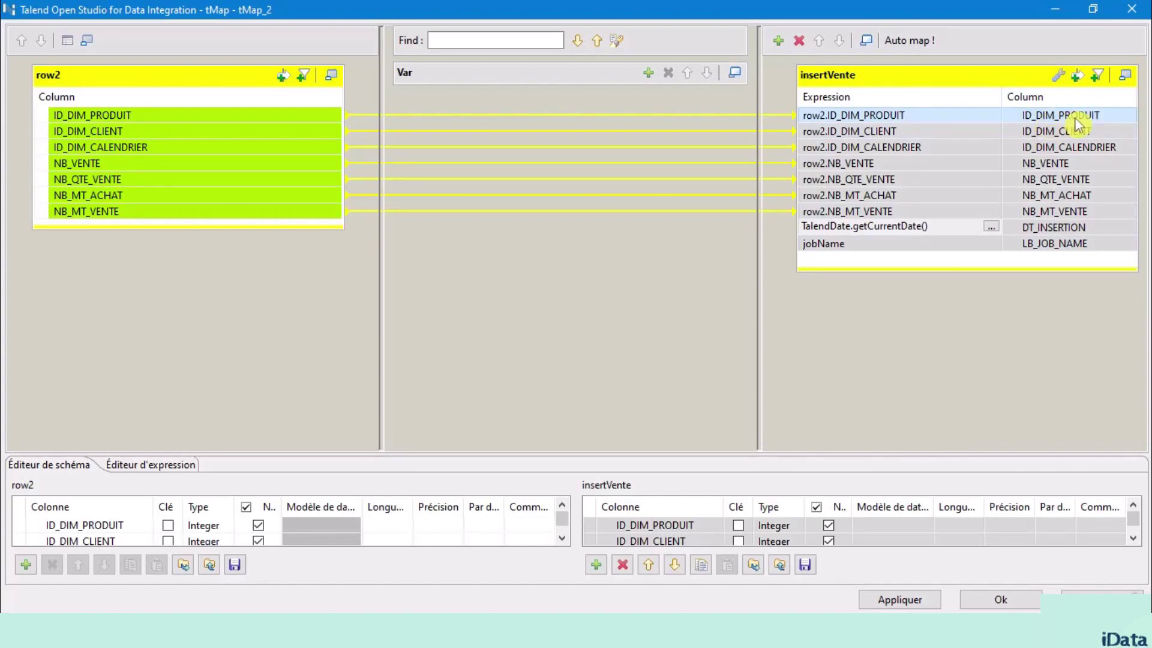
Step: Check the insertVente columns from NB_VENTE to LB_JOB_NAME and validate the tMap_2 mapping
left_click(1095, 167)
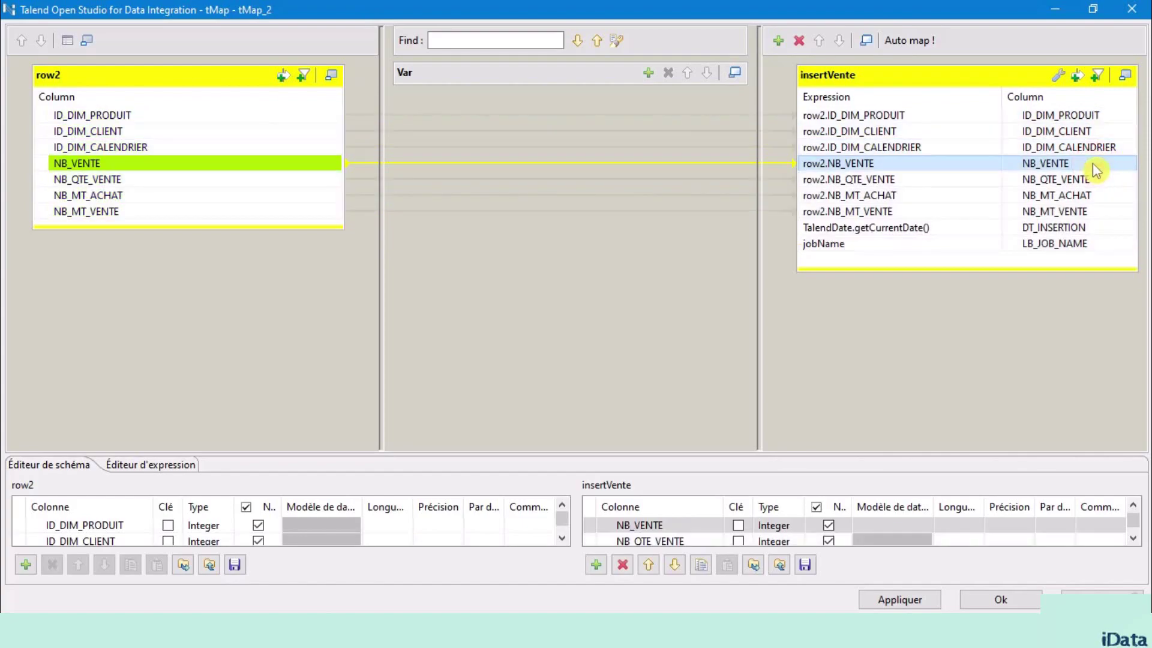
left_click(1092, 179)
left_click(1087, 196)
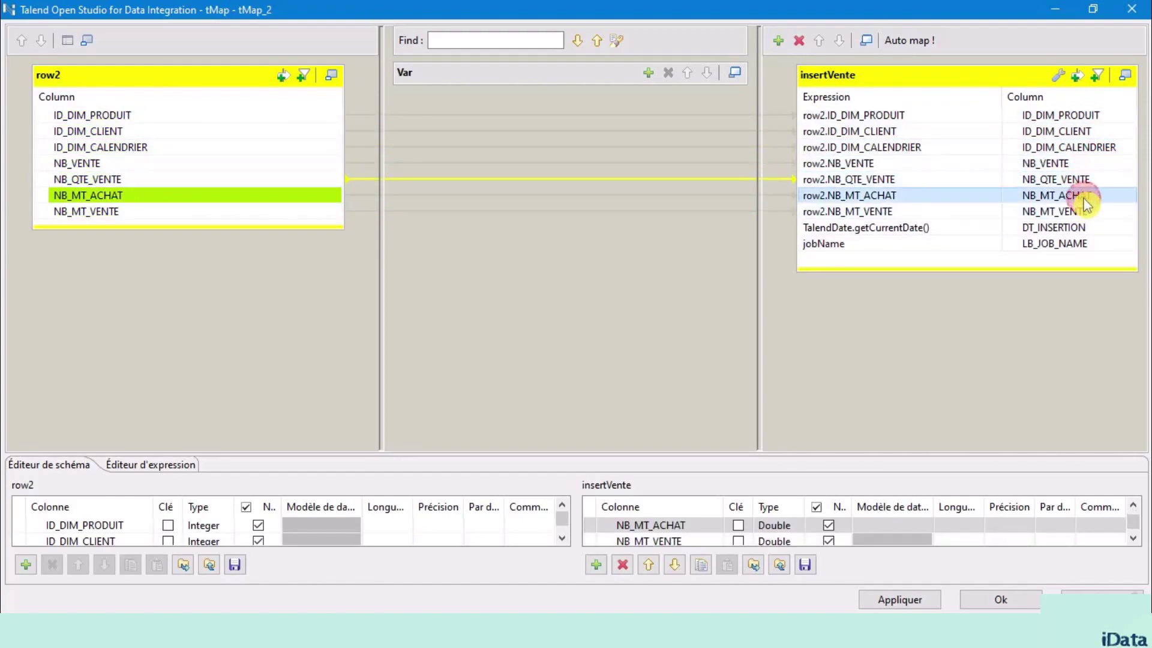
left_click(1087, 211)
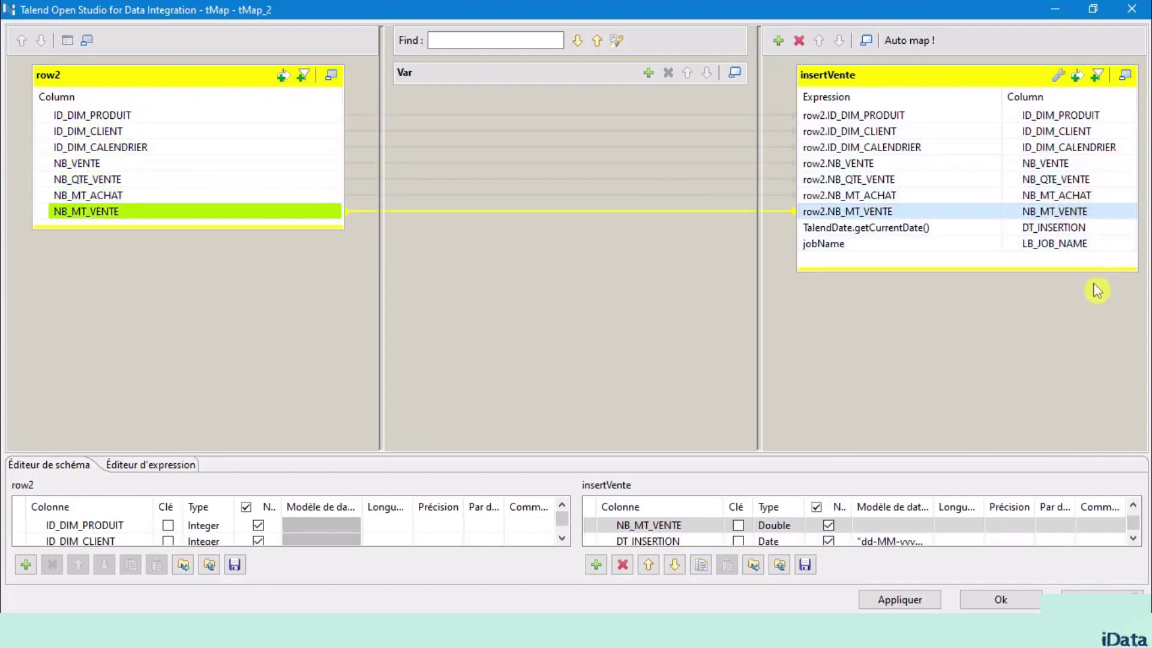
left_click(1069, 229)
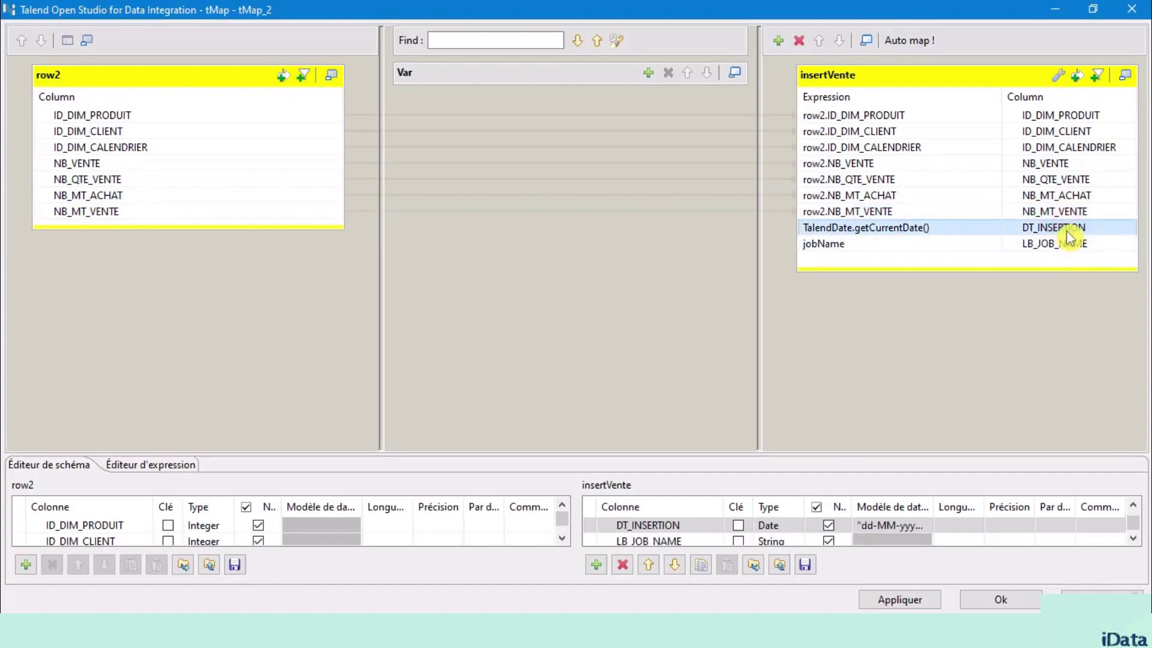
left_click(1071, 244)
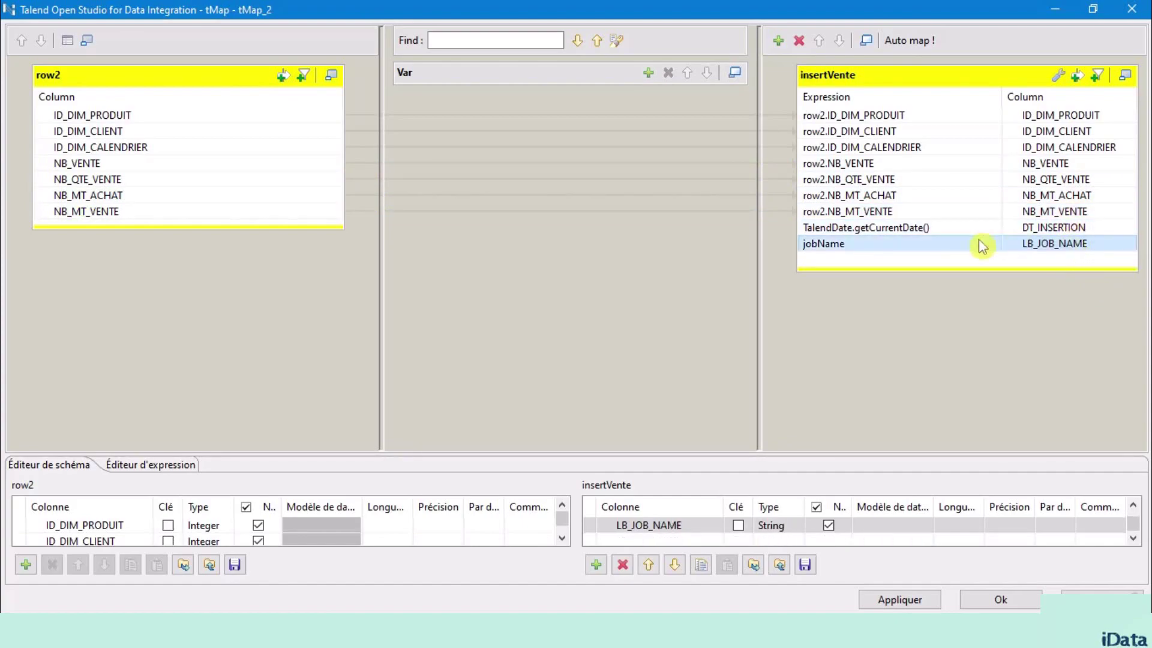
left_click(999, 599)
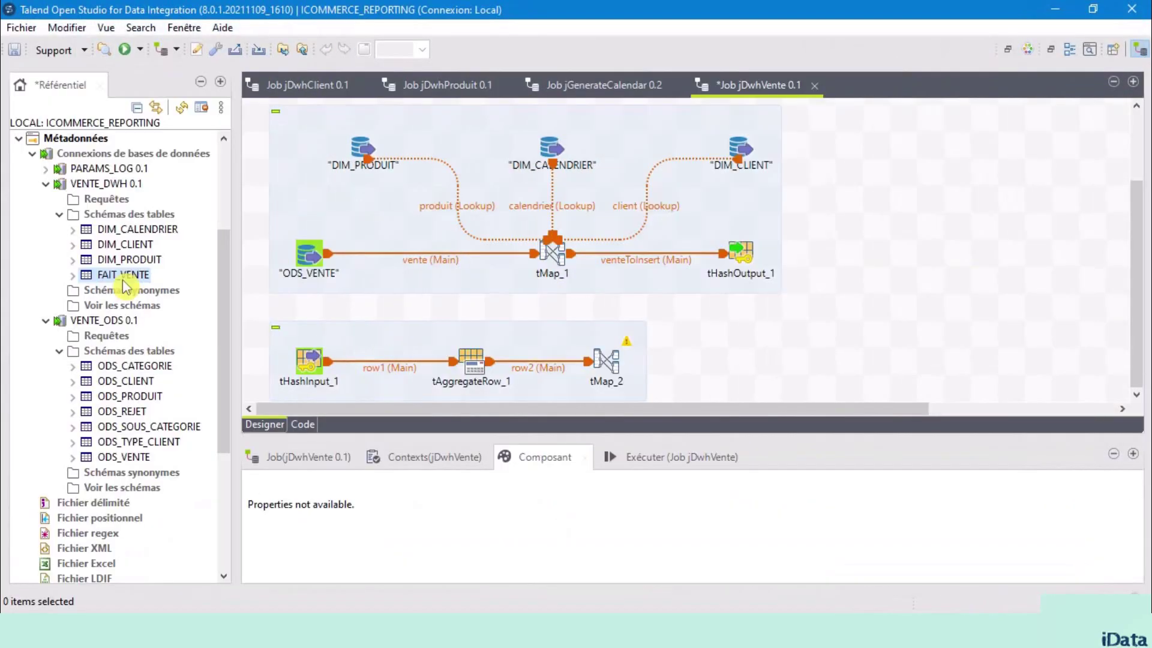
Step: Add the FAIT_VENTE table of VENTE_DWH to the job as a tDBOutput(PostgreSQL) component beside tMap_2
left_click(126, 275)
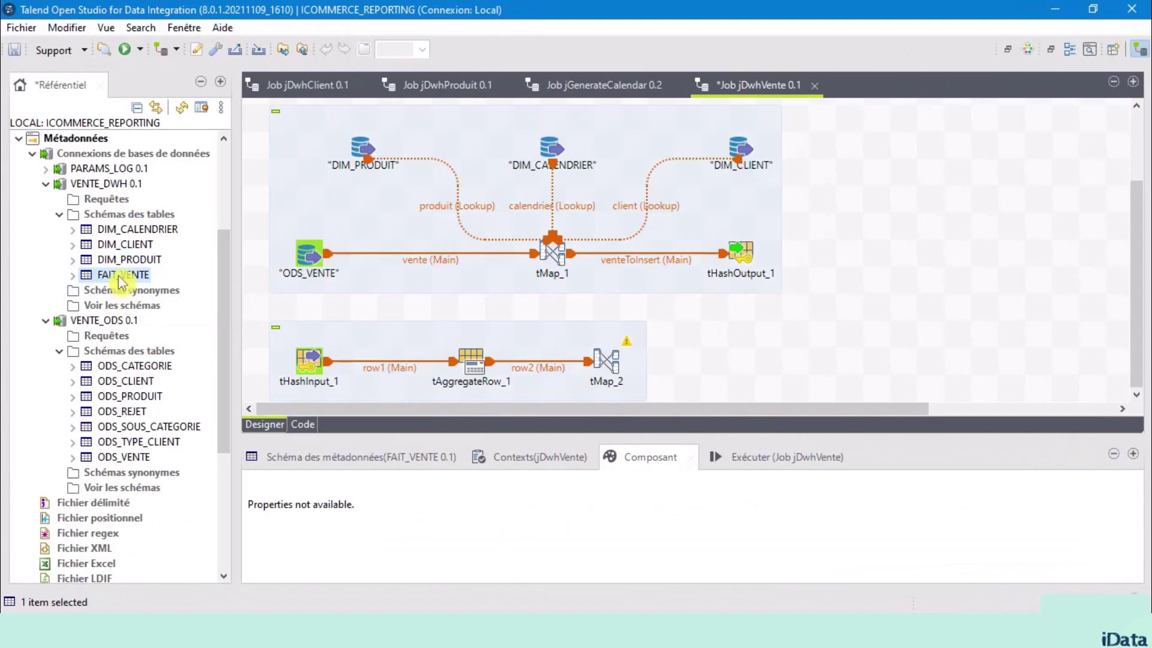
left_click_drag(118, 280, 808, 340)
left_click_drag(751, 373, 748, 370)
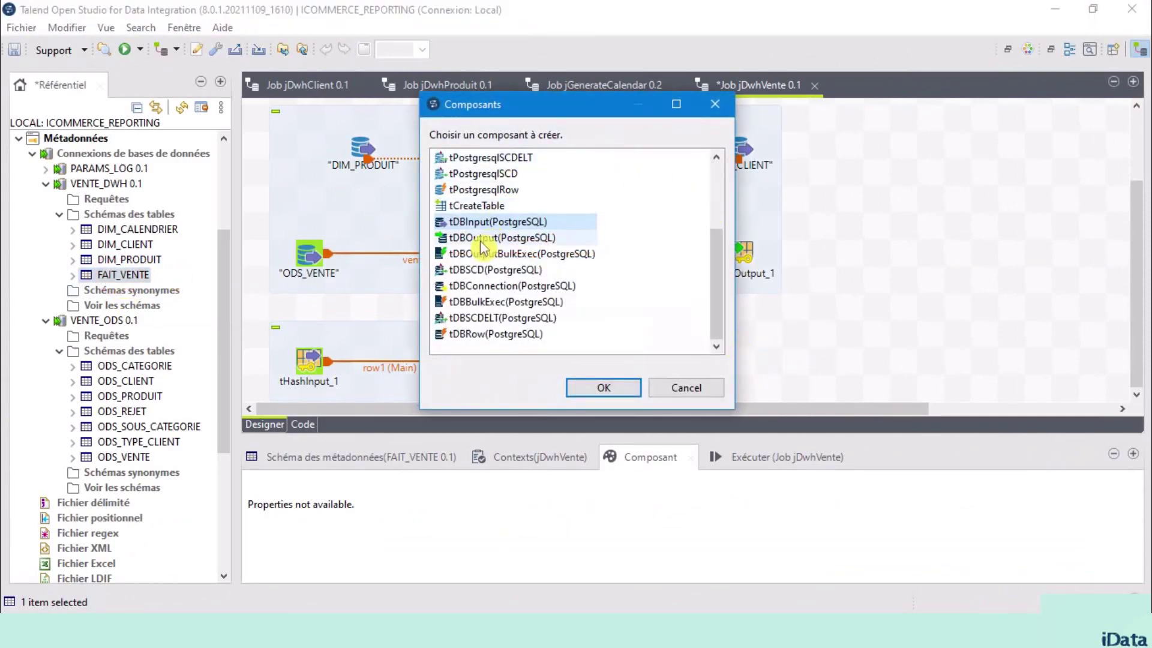
left_click(481, 240)
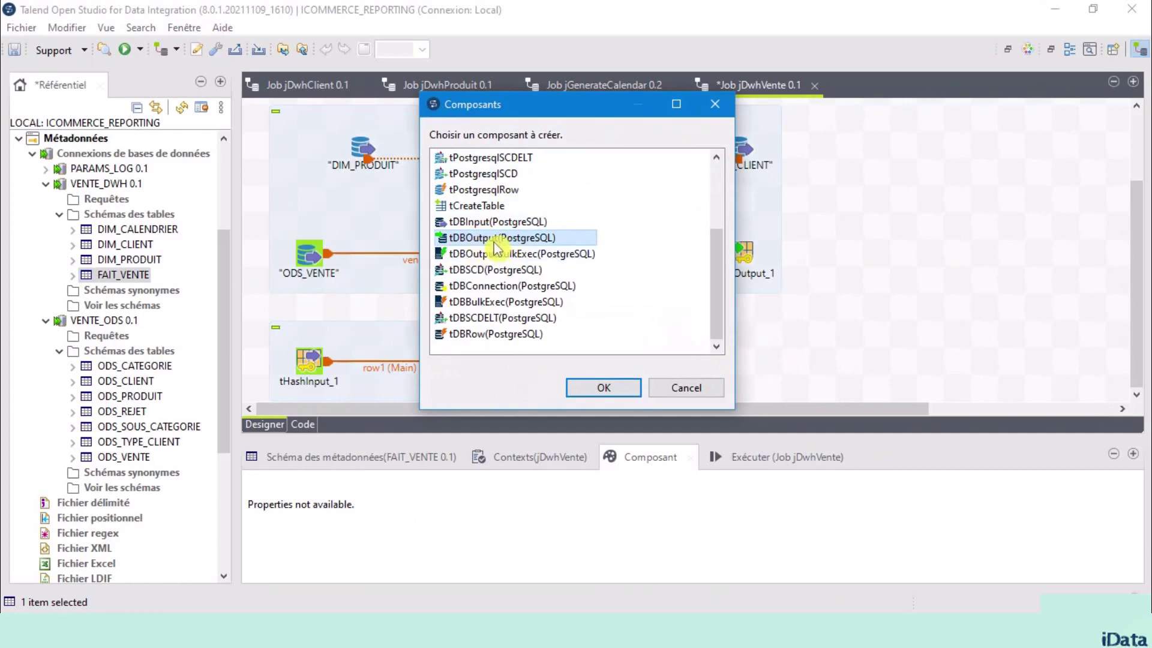
left_click(601, 387)
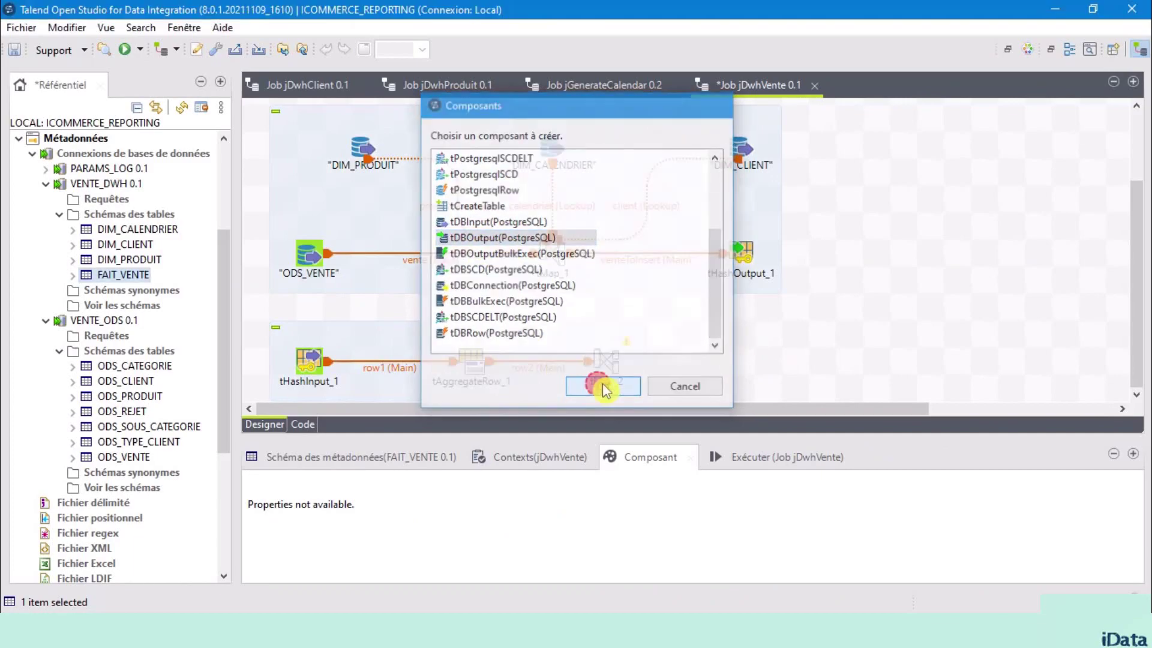
left_click(716, 370)
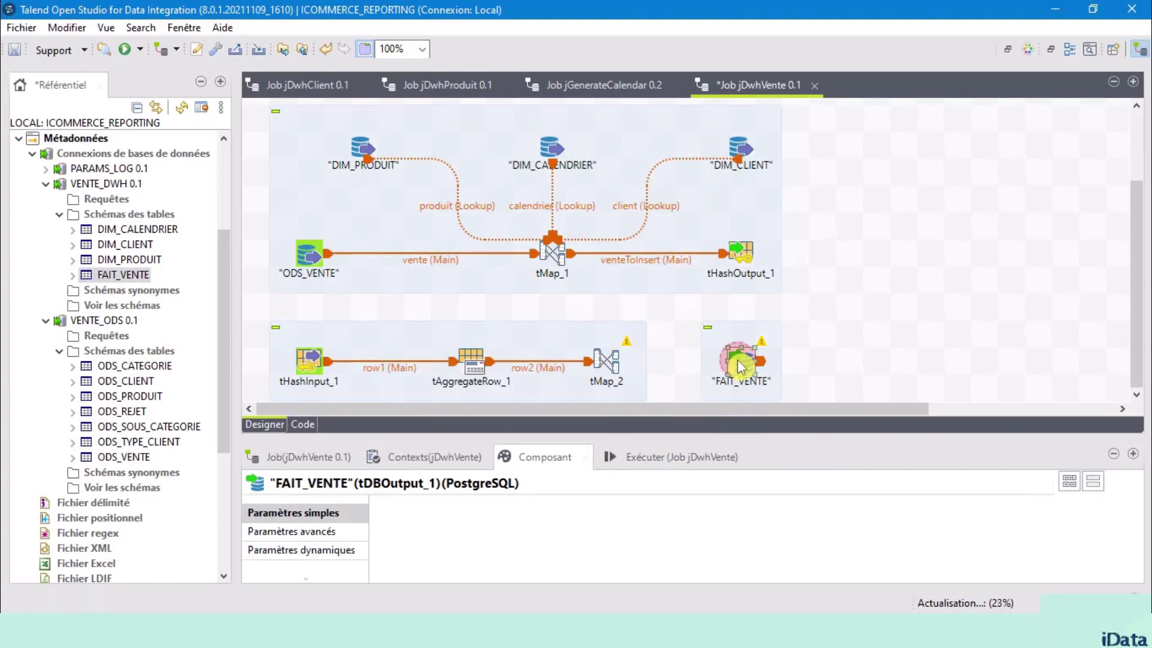
Step: Make the FAIT_VENTE output use the existing connection tDBConnection_2 (Connexion DWH), with Insert as the data action
left_click(391, 549)
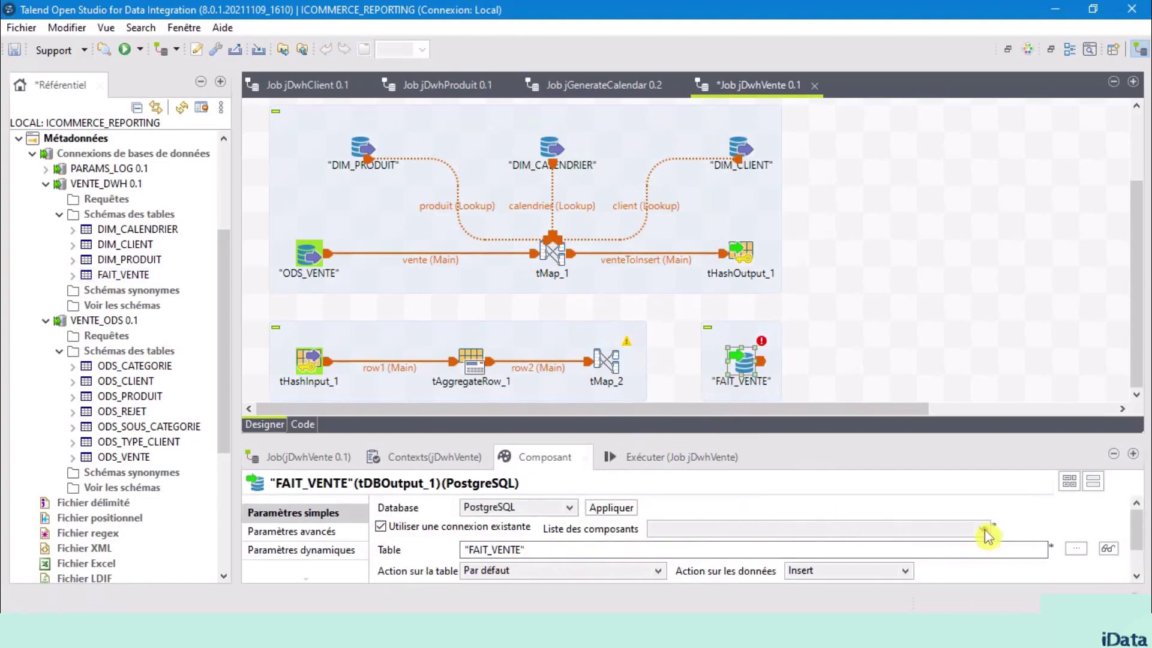
left_click(984, 529)
left_click(805, 567)
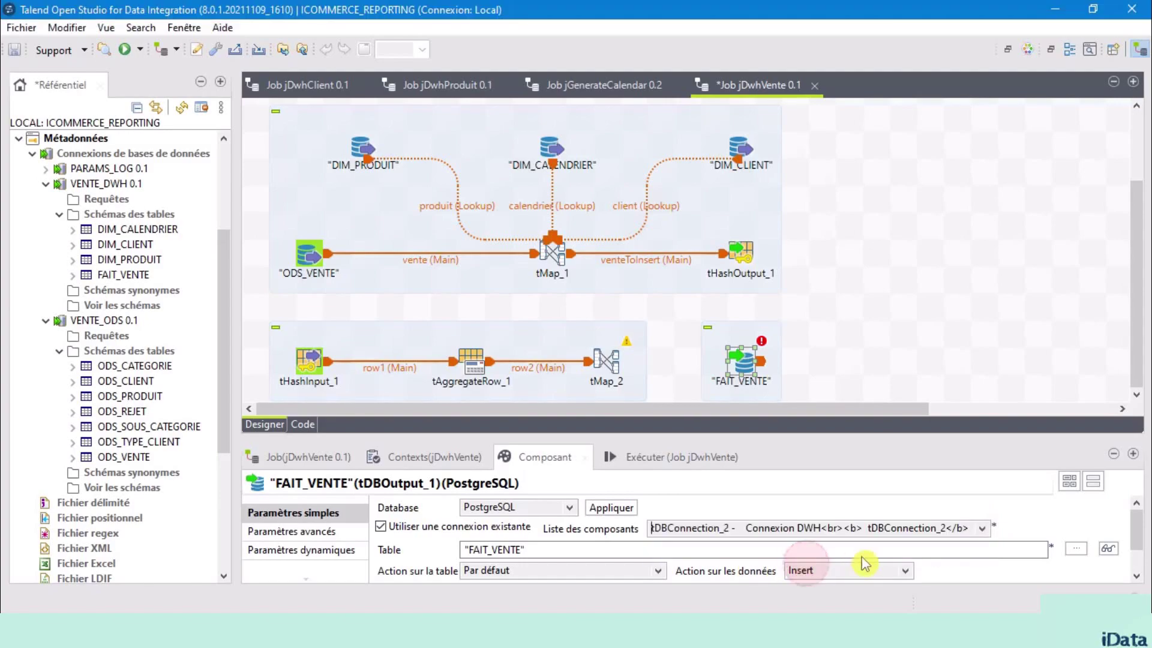
scroll(791, 547, "down", 1)
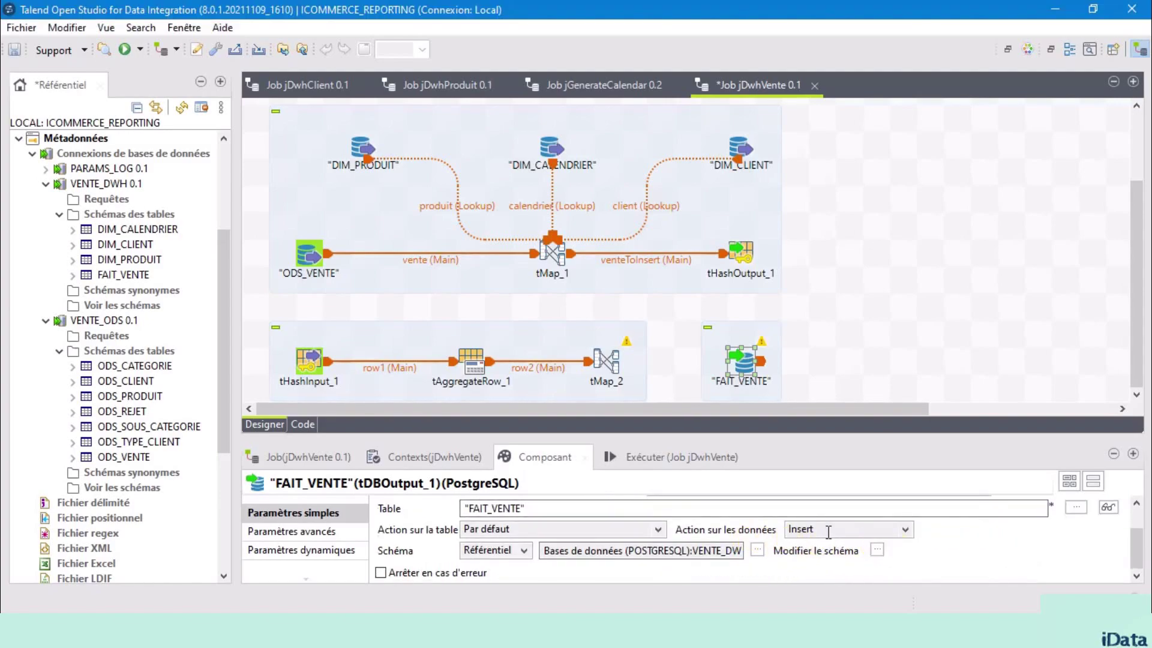
left_click(847, 338)
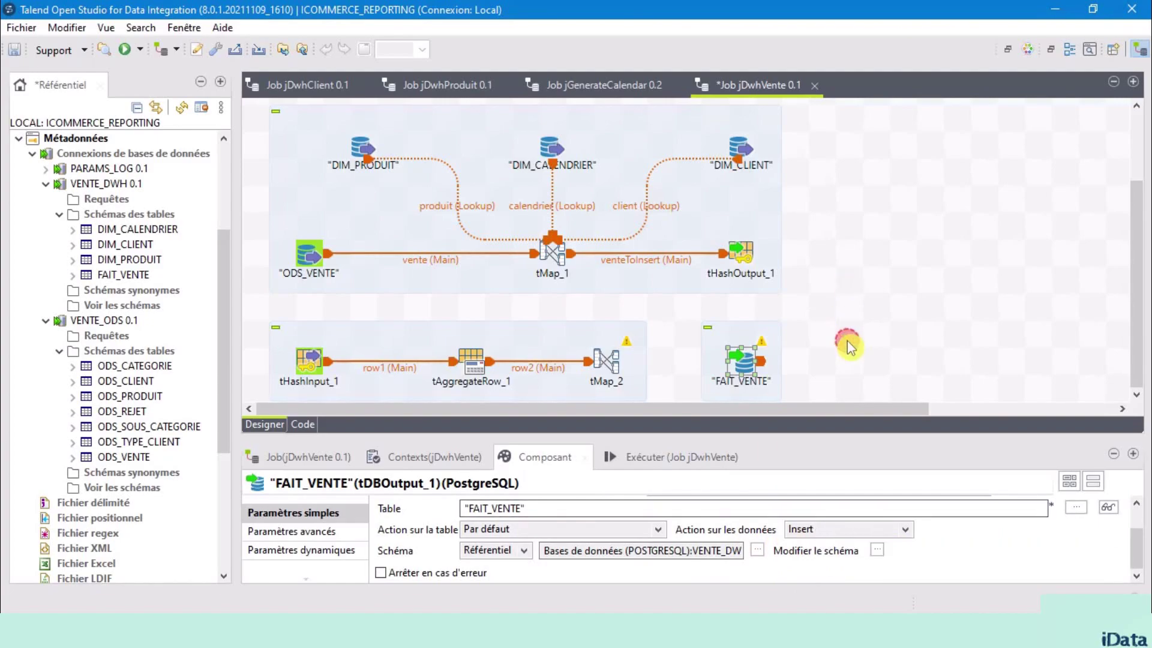
Step: Connect tMap_2 to FAIT_VENTE with the insertVente row, declining the target component's schema and accepting the tMap_2 schema
left_click(604, 365)
right_click(605, 365)
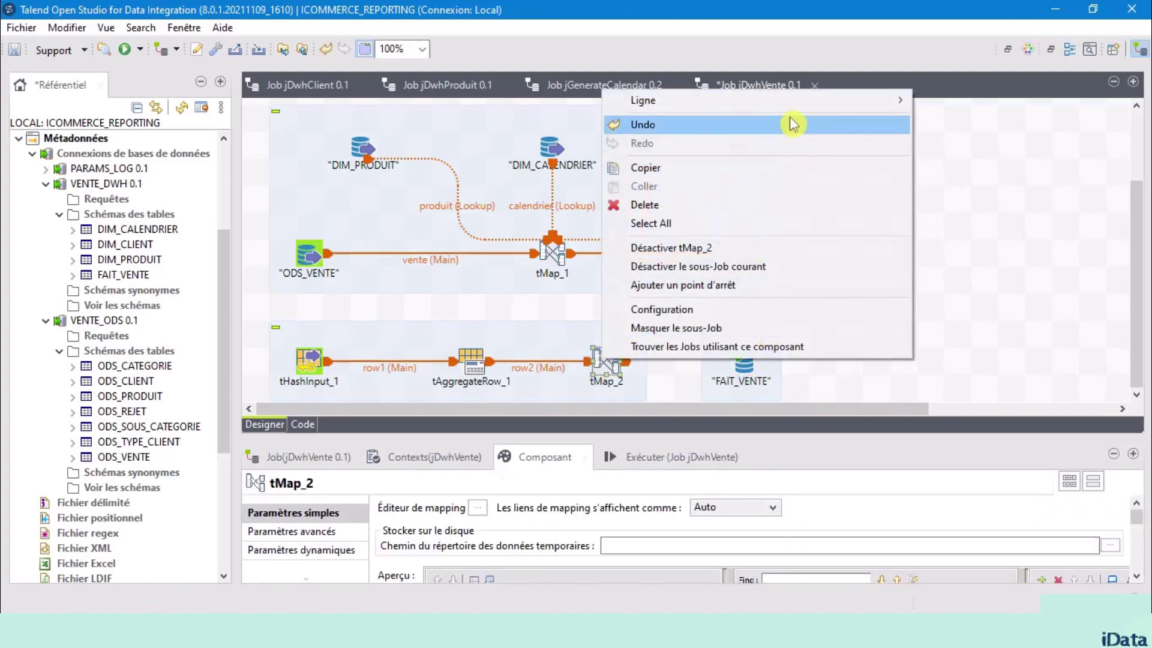
mouse_move(810, 100)
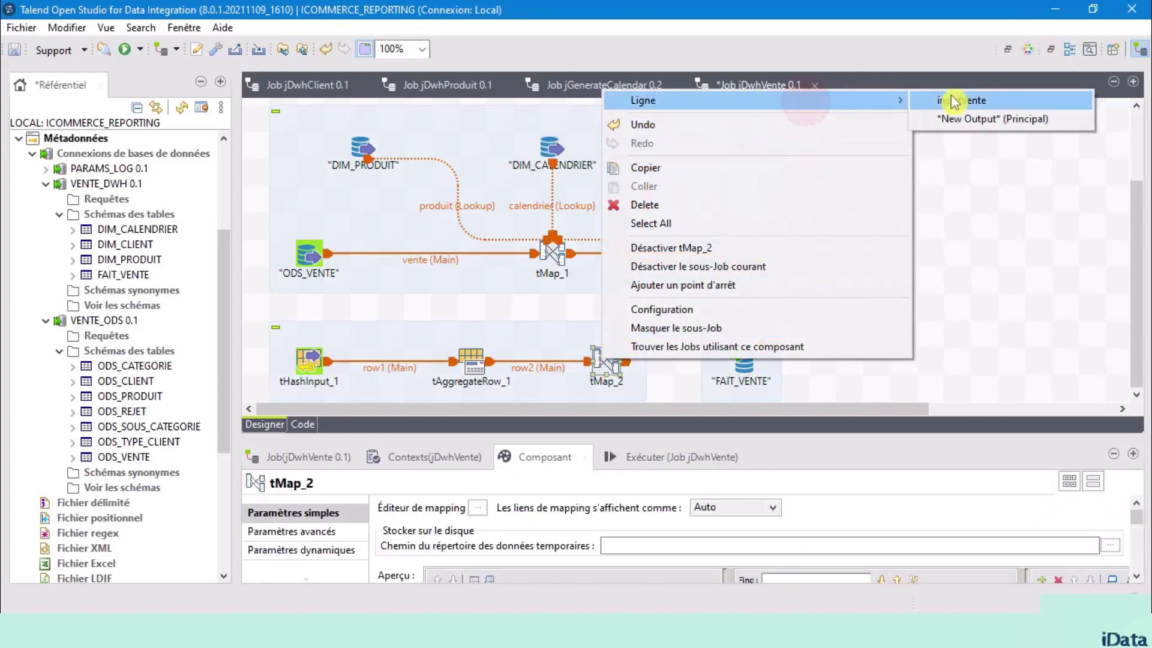
left_click(988, 109)
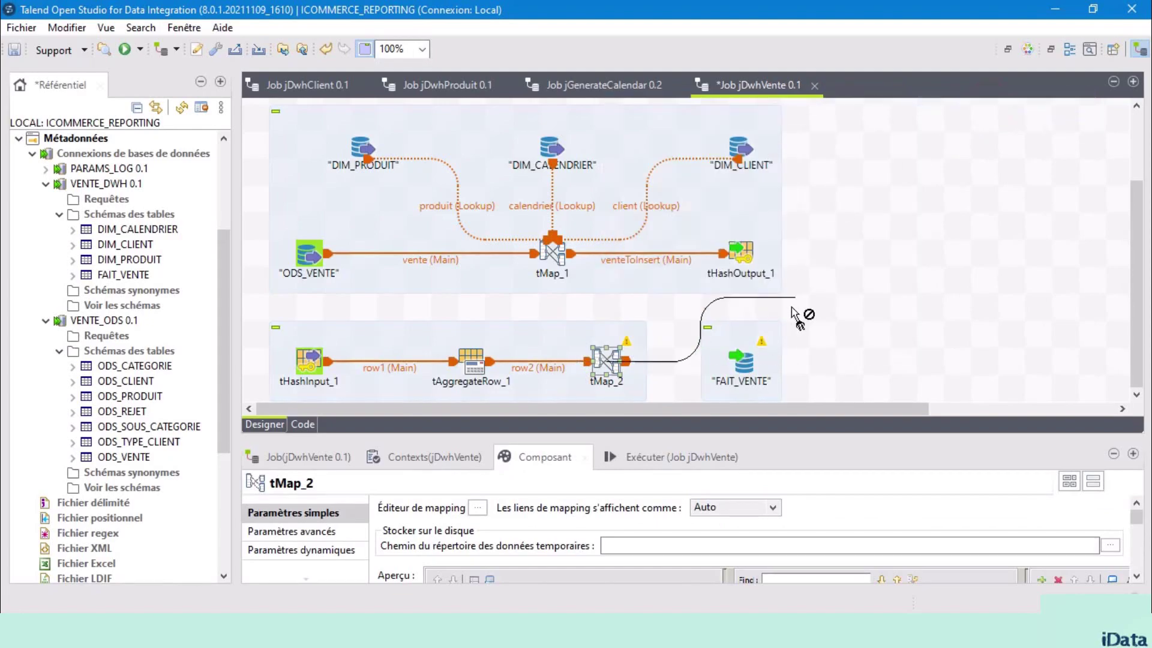
left_click(742, 365)
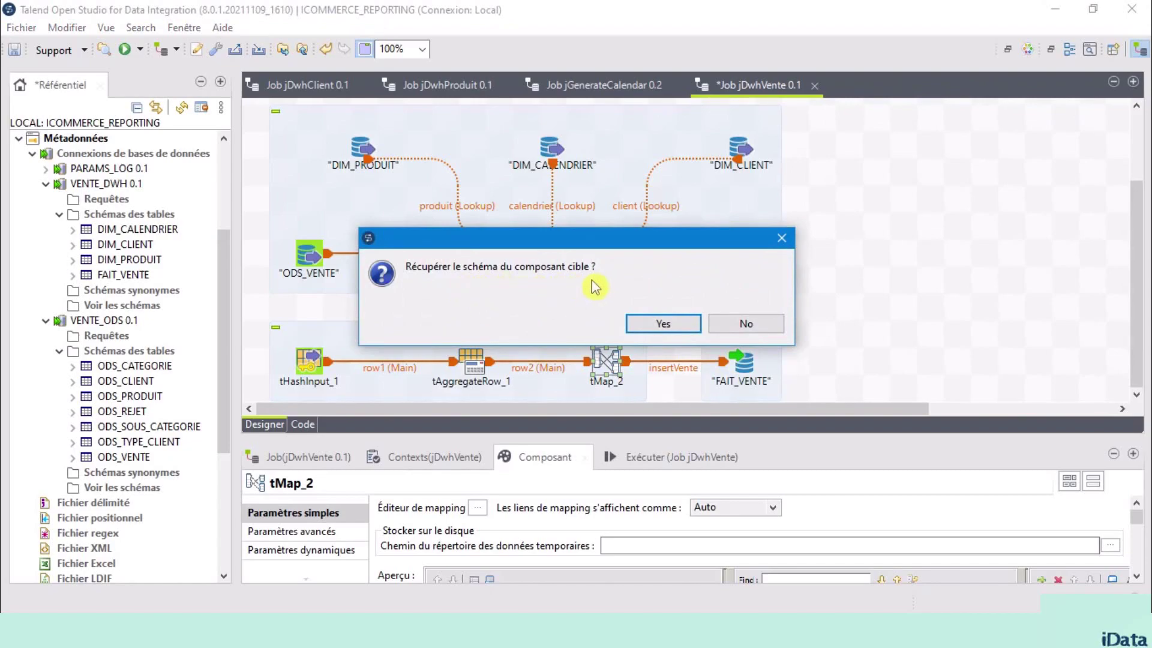
left_click(745, 326)
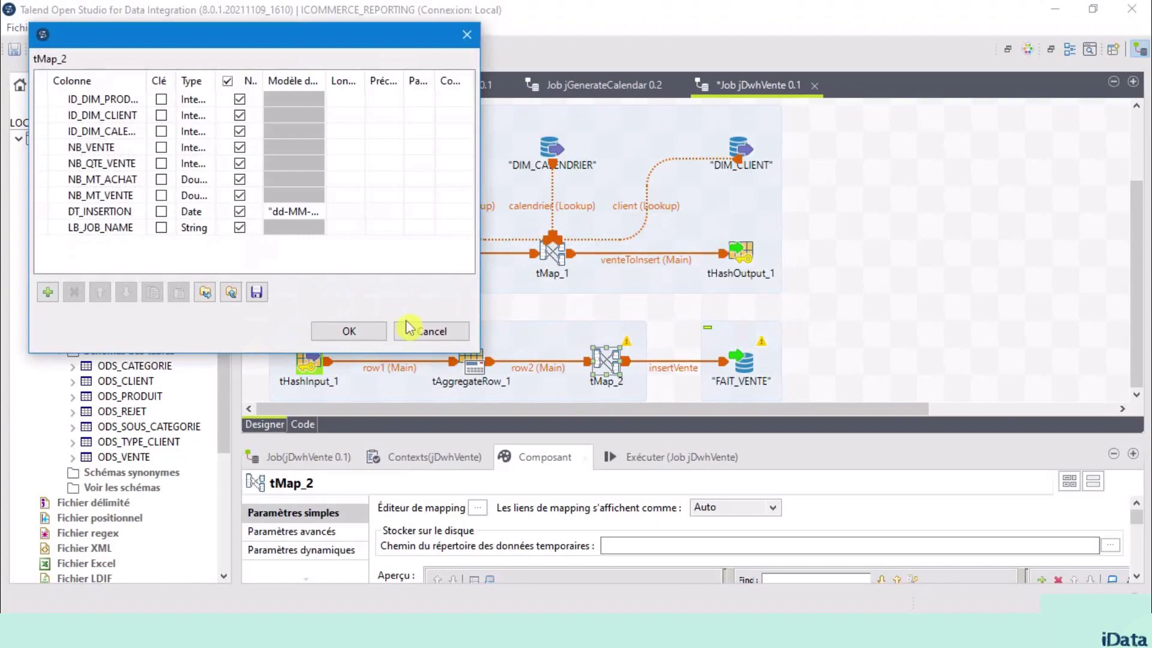
left_click(360, 330)
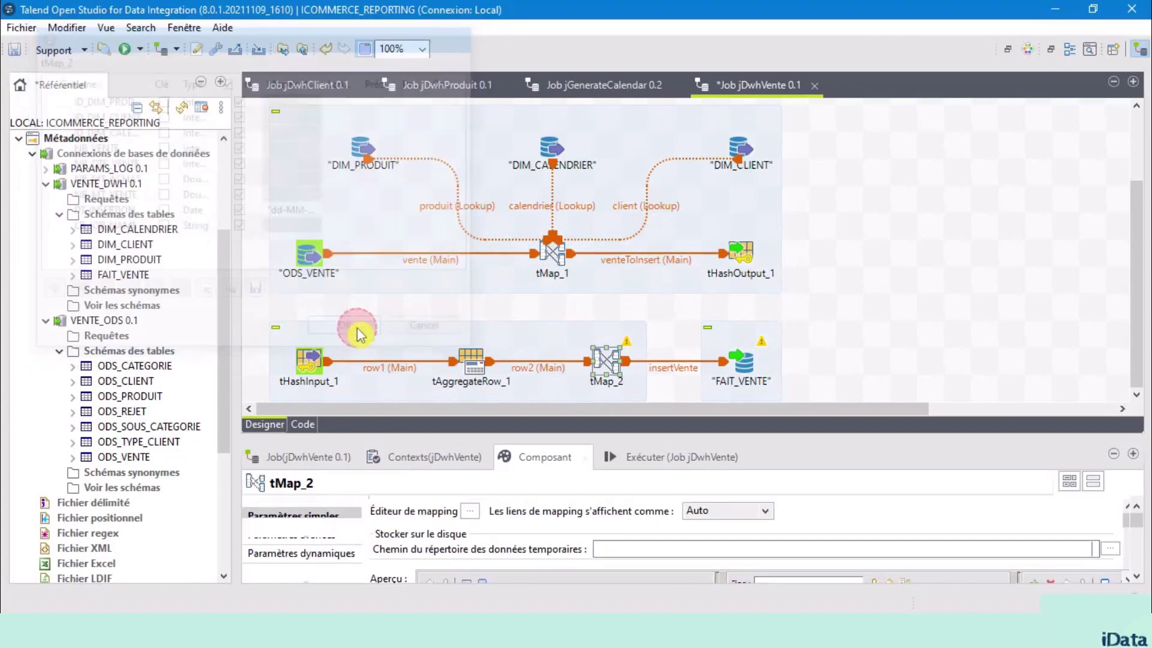
Step: Synchronize the columns of the FAIT_VENTE output with its incoming insertVente flow
left_click(744, 368)
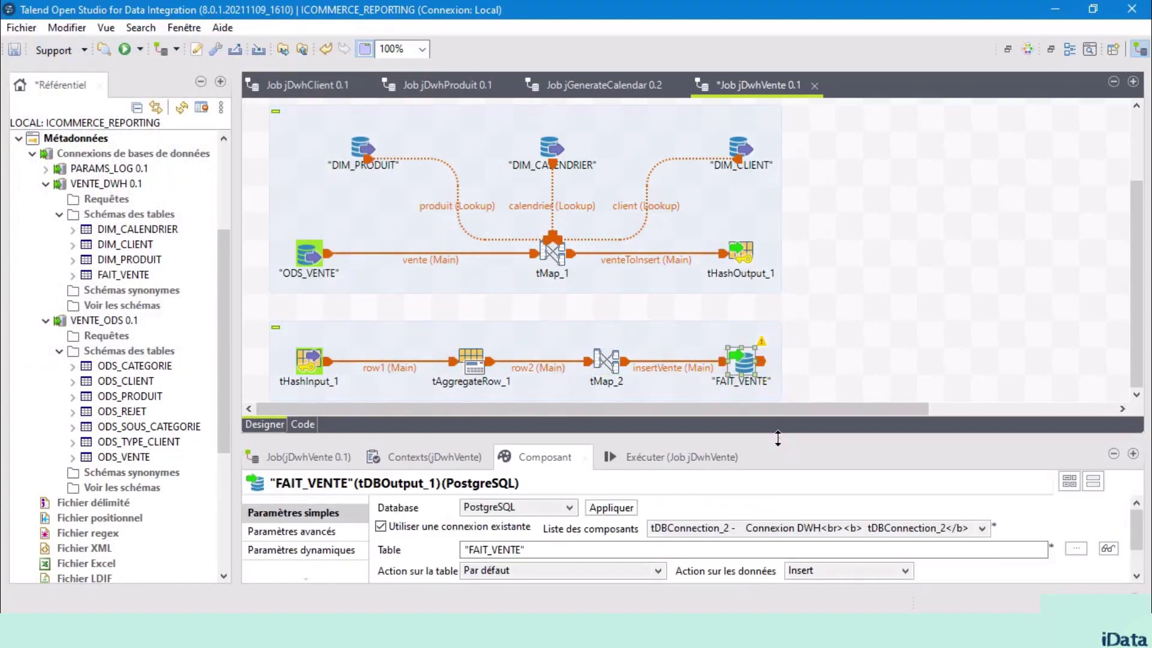
left_click_drag(777, 439, 777, 373)
left_click(912, 535)
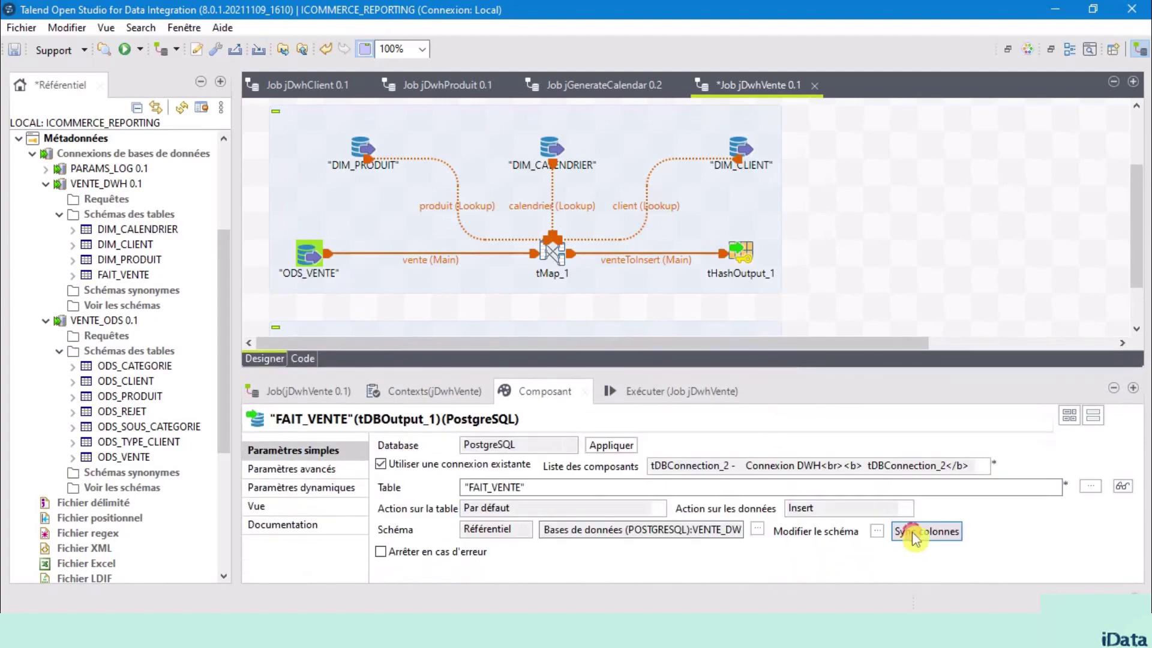
scroll(879, 207, "down", 3)
left_click(885, 213)
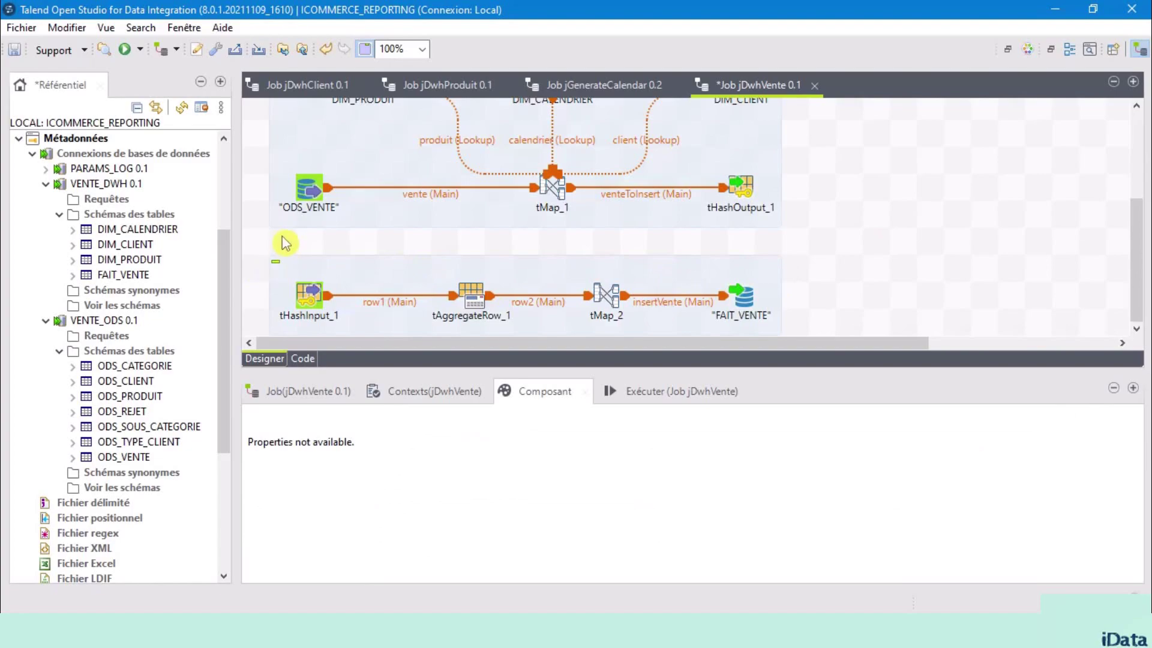
left_click(742, 187)
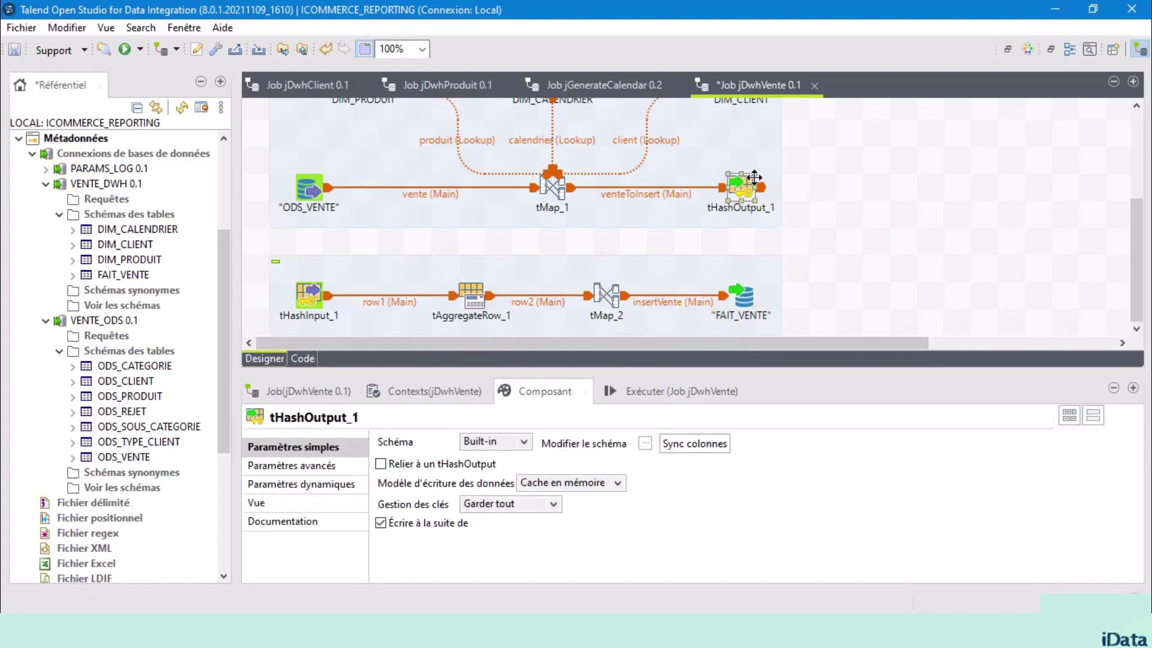
left_click(471, 299)
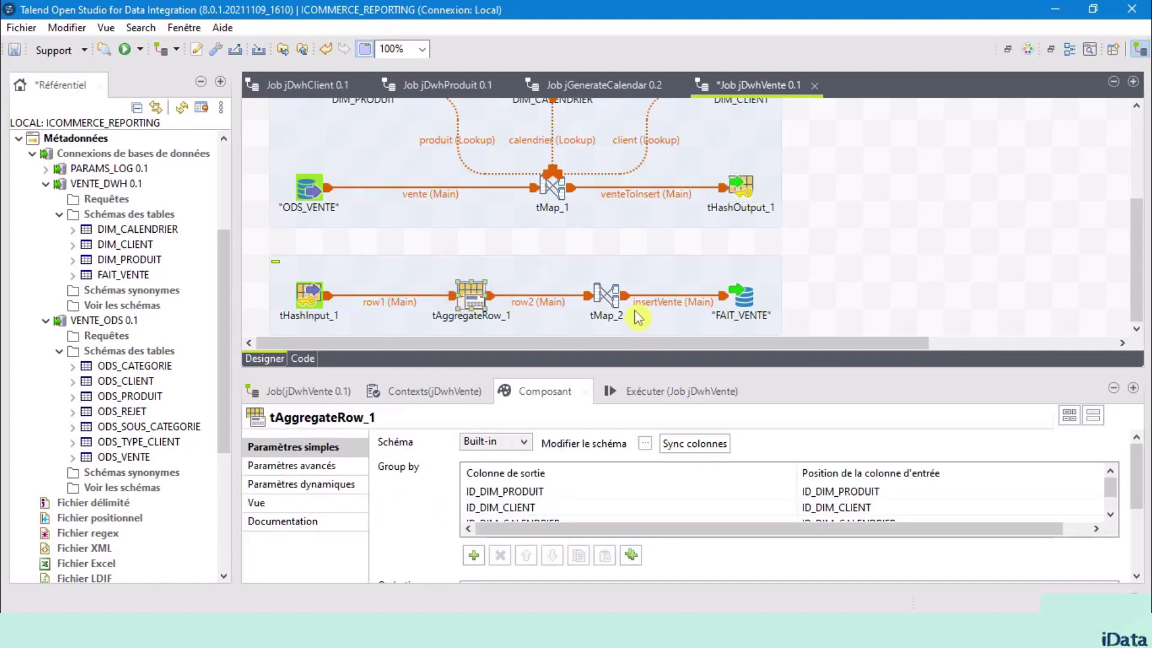
left_click(607, 292)
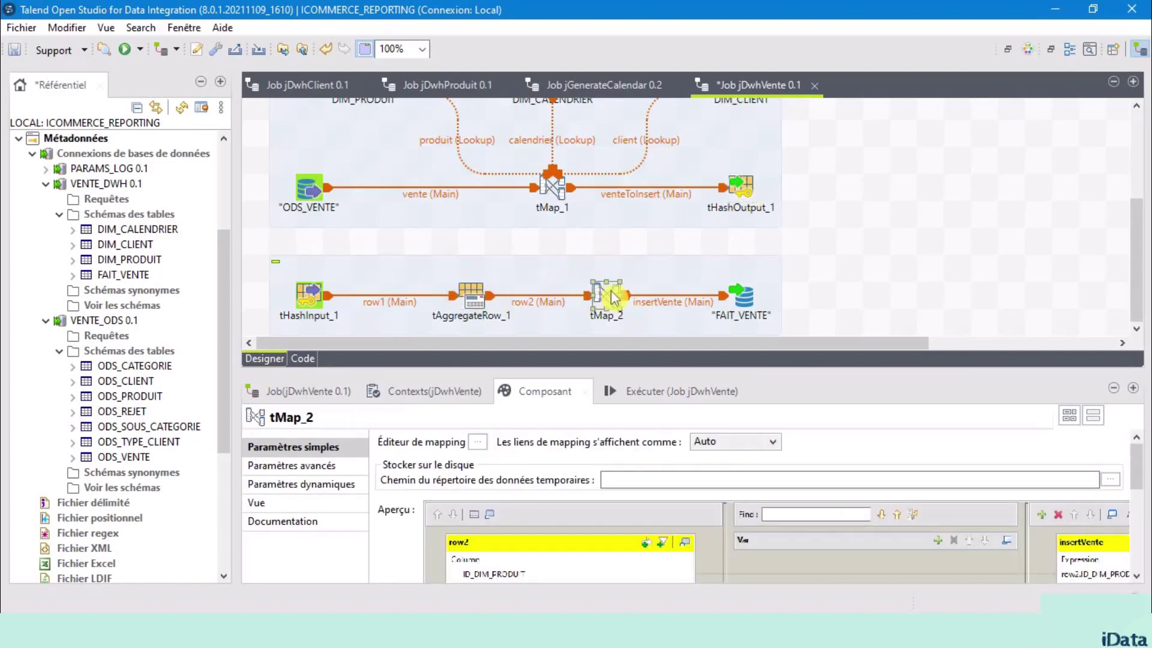
left_click(744, 292)
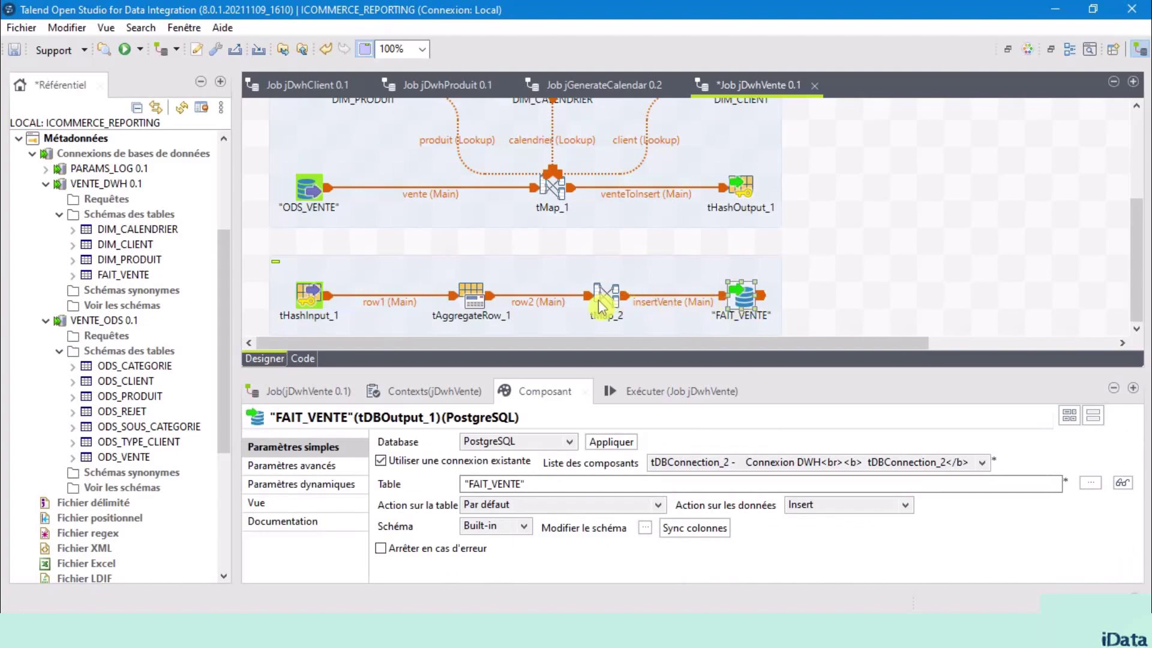
Step: Link ODS_VENTE to tHashInput_1 with an On Subjob Ok trigger
left_click(309, 189)
right_click(307, 194)
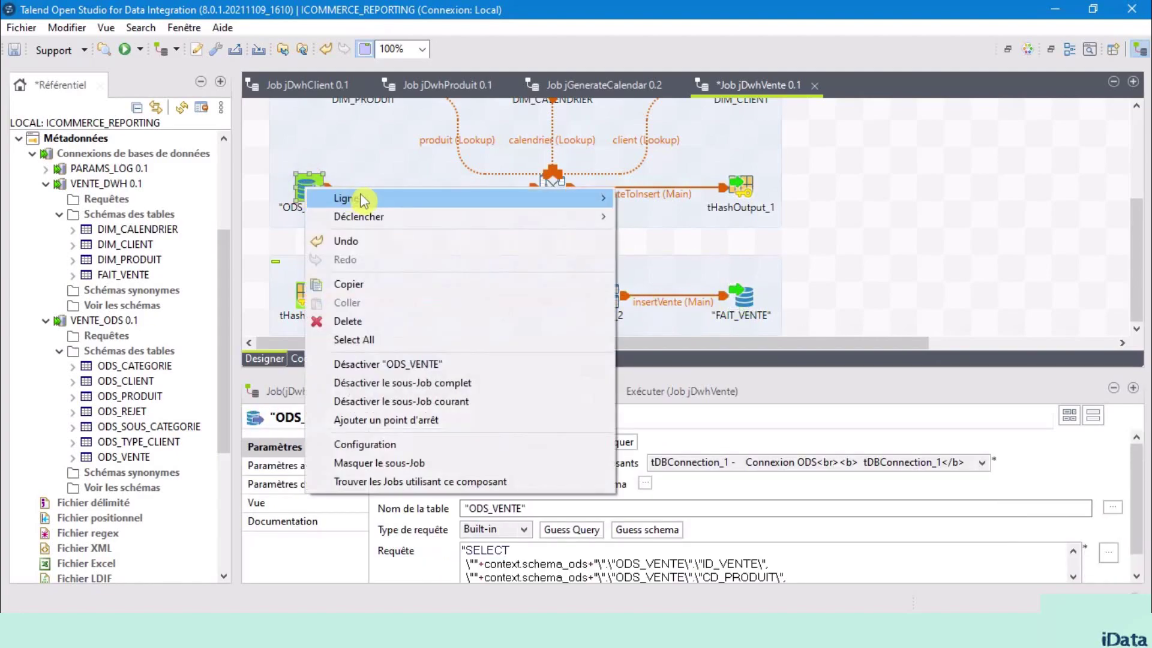
mouse_move(363, 217)
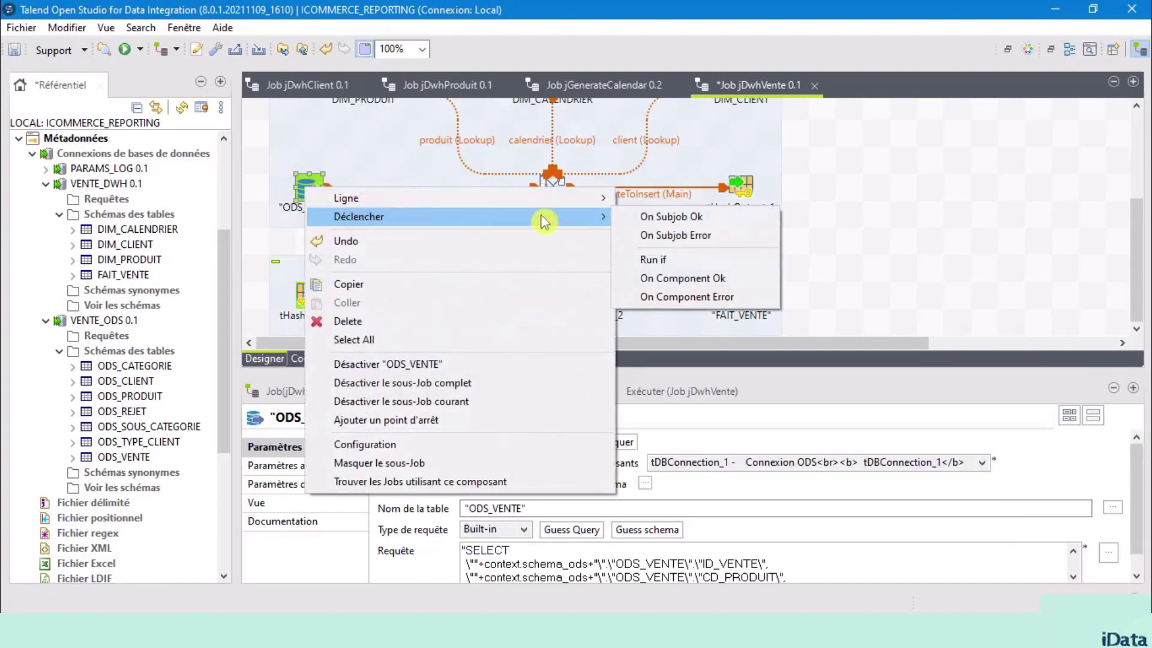
left_click(706, 225)
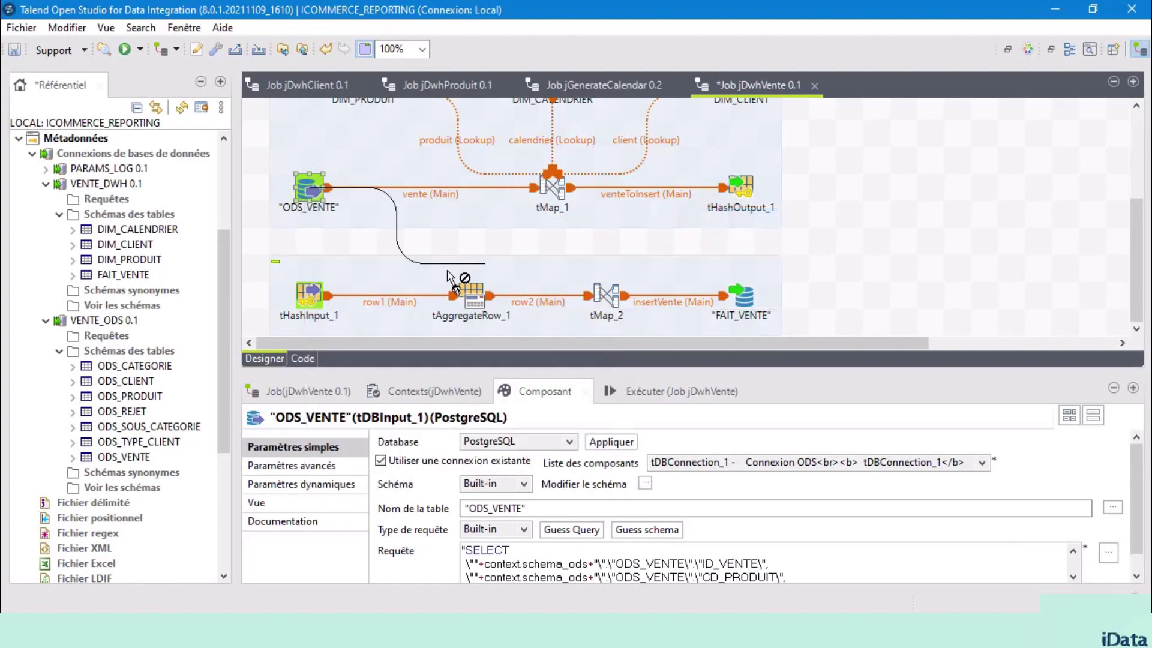
left_click(316, 291)
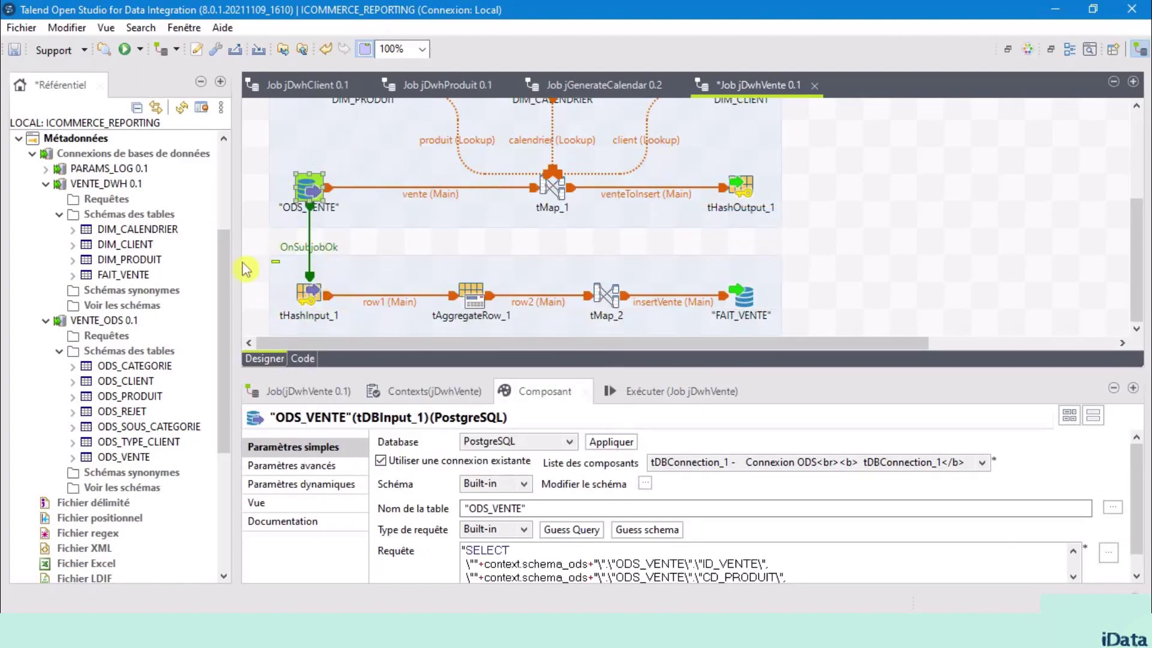
scroll(675, 273, "up", 2)
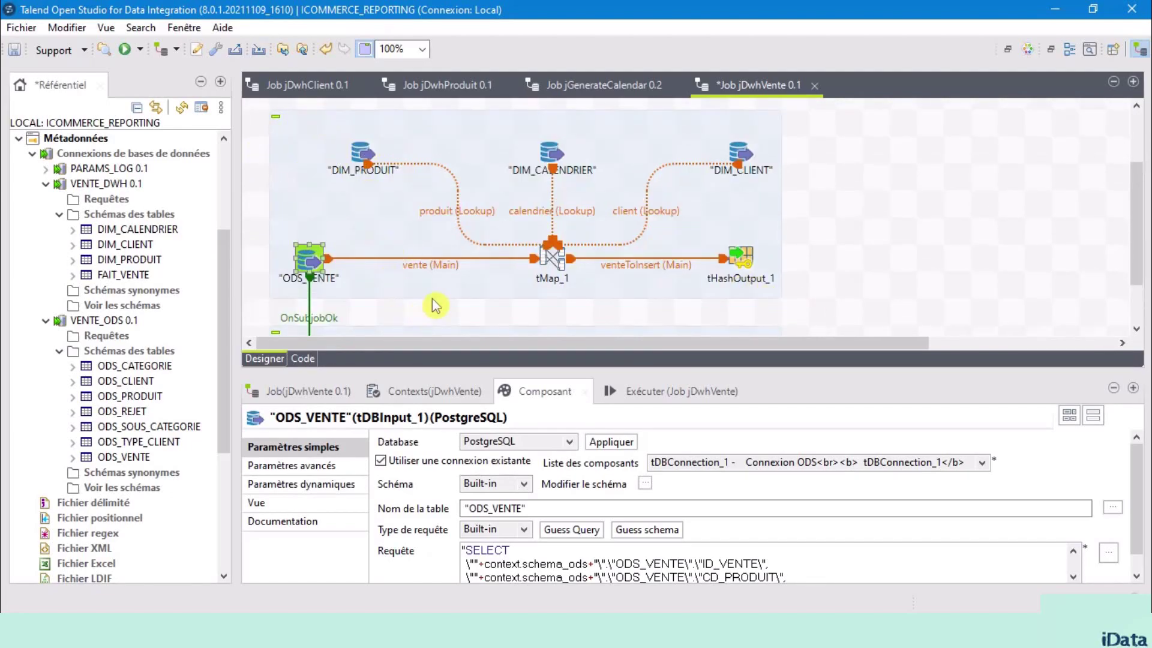
scroll(442, 300, "down", 2)
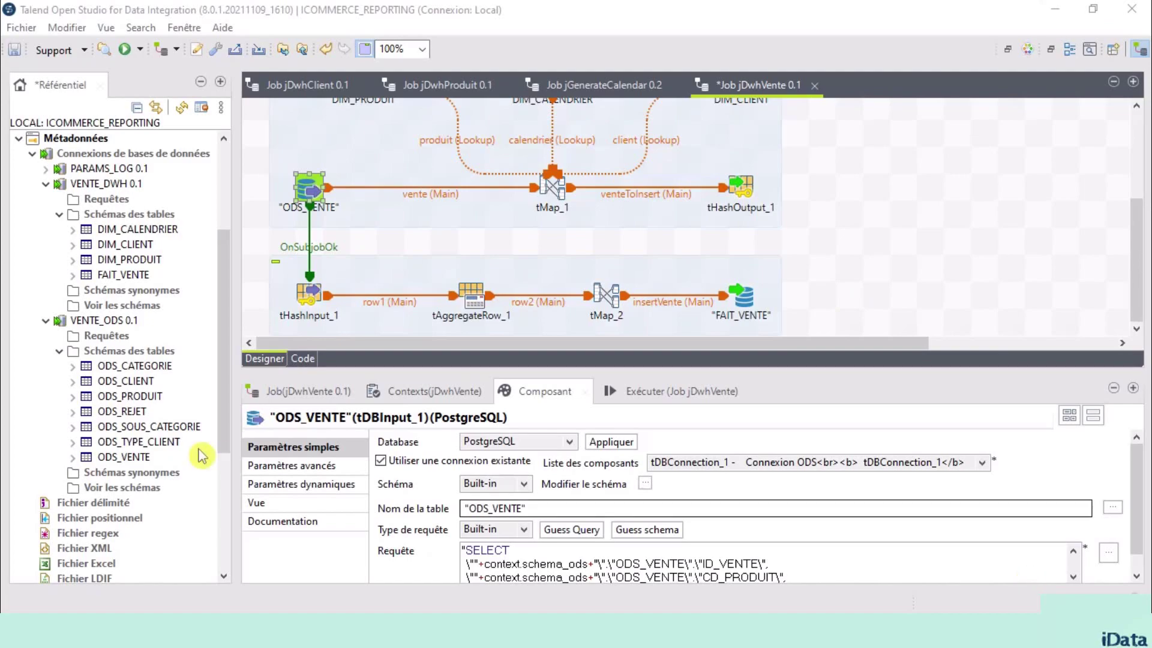
Step: Minimize the repository view, then duplicate tHashInput_1 and place the copy below the aggregation subjob
left_click(307, 294)
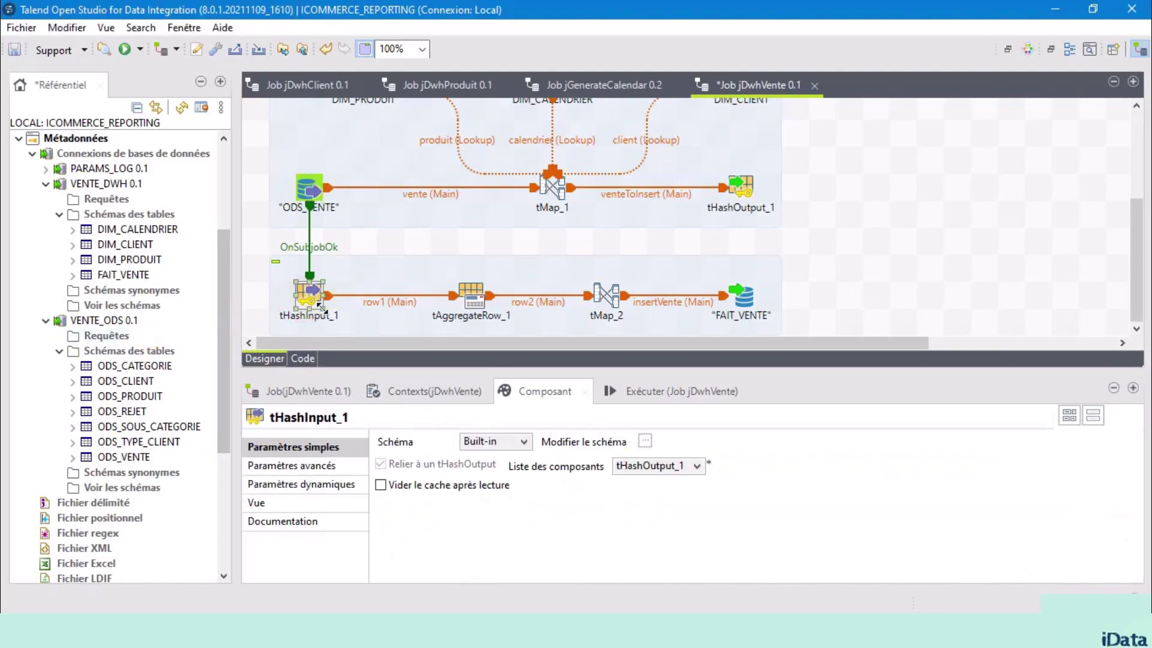
left_click(201, 81)
left_click(203, 234)
left_click(78, 294)
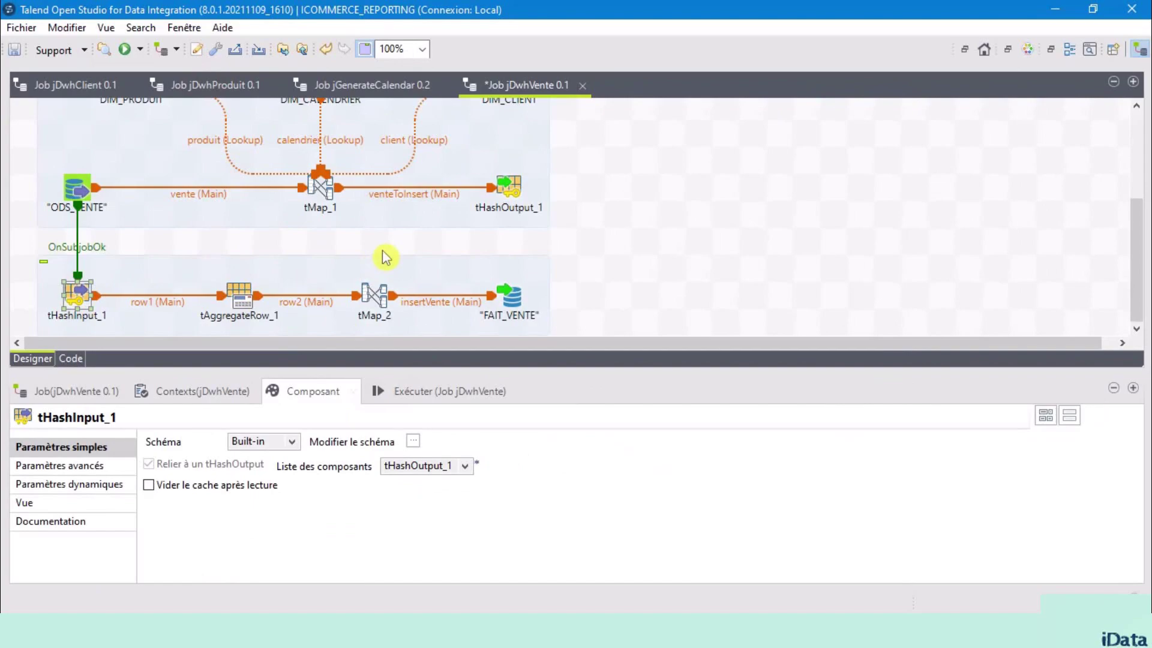
key("ctrl+v")
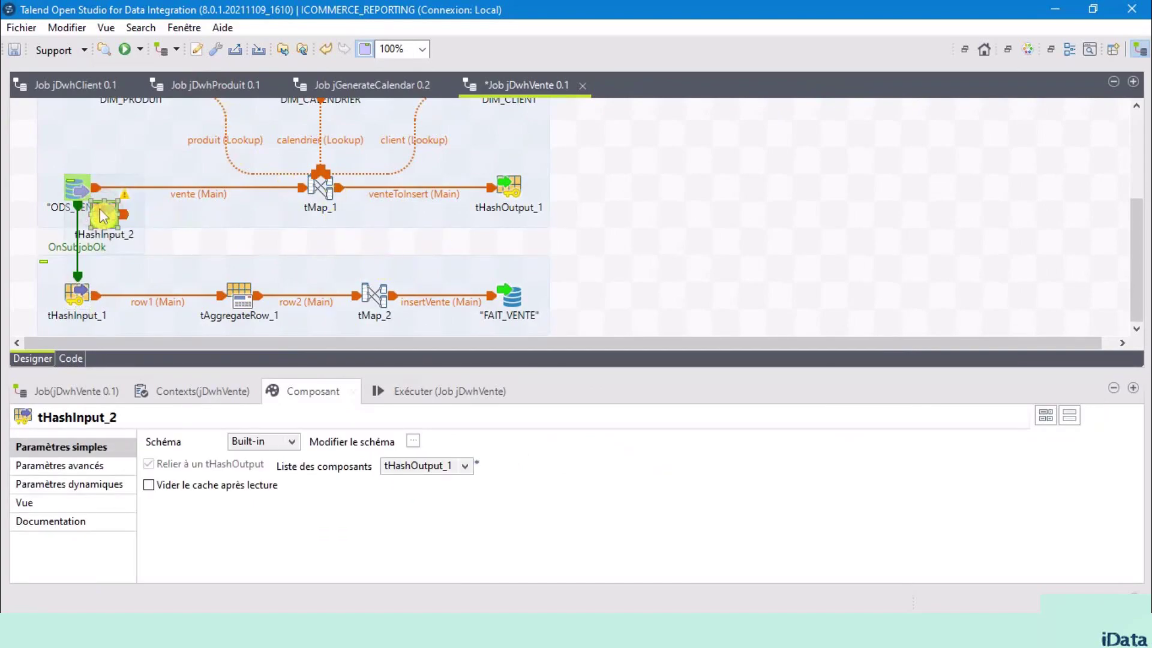
left_click_drag(103, 215, 85, 318)
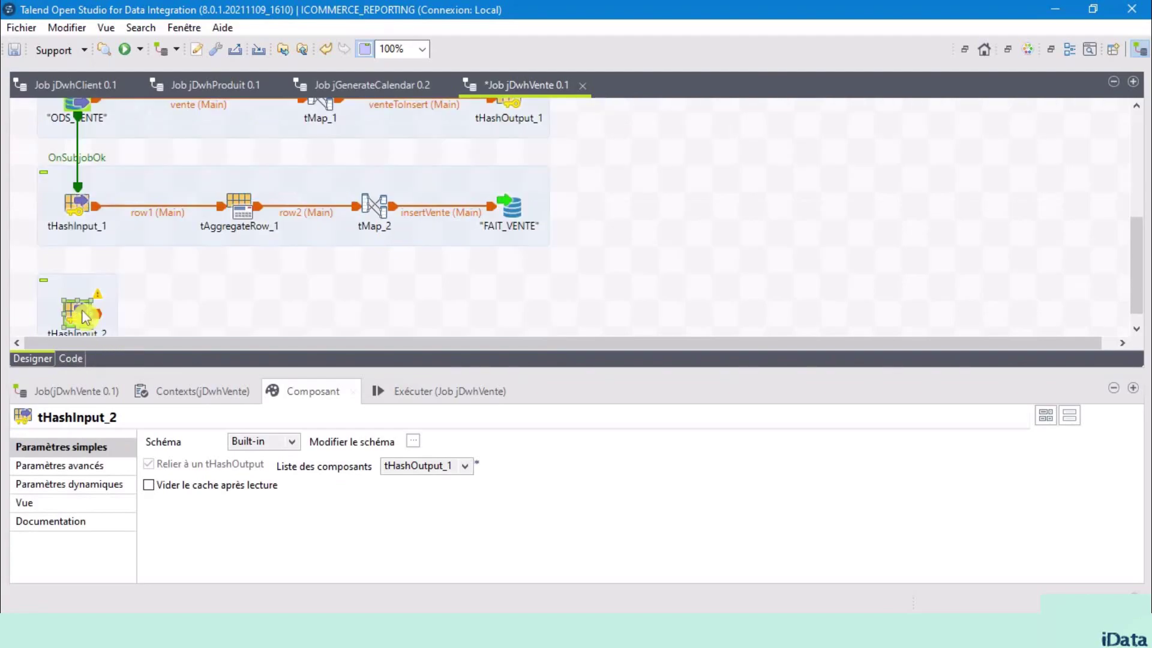
Step: Add a tMap component beside the copied hash input tHashInput_2
left_click(216, 301)
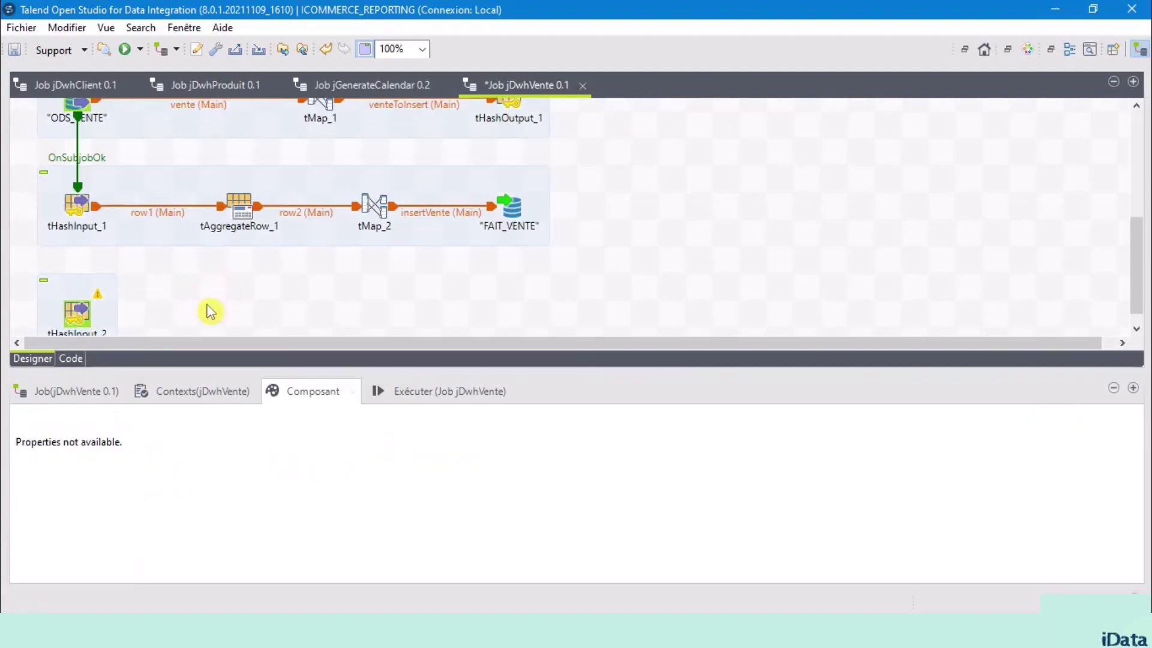
type("tma")
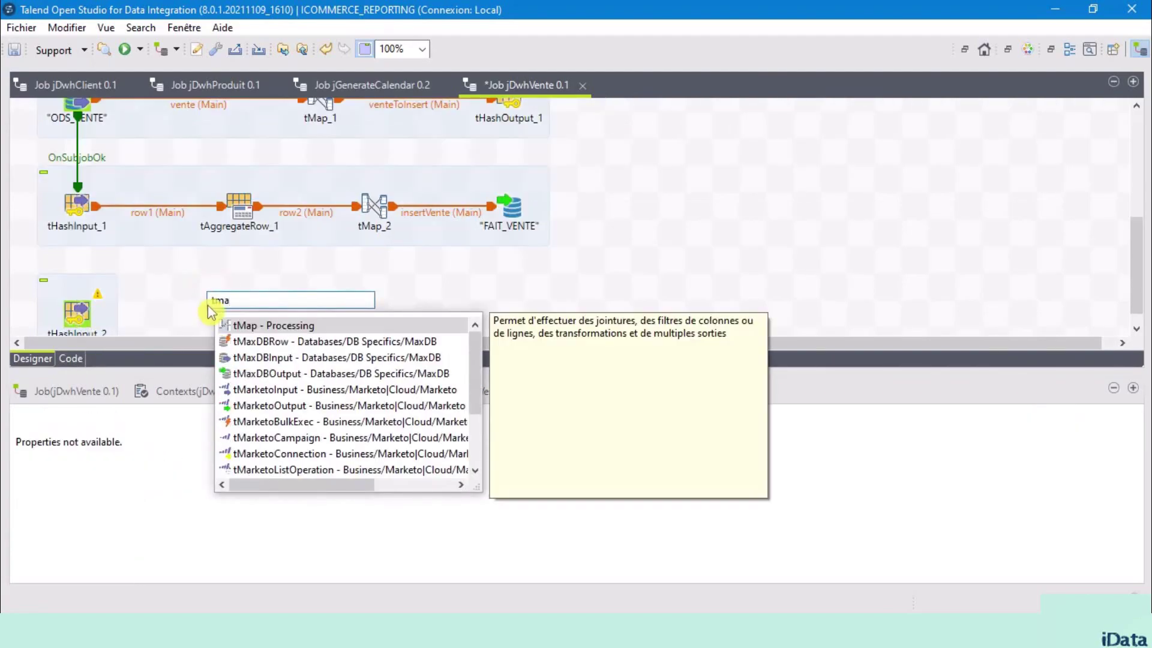
double_click(246, 325)
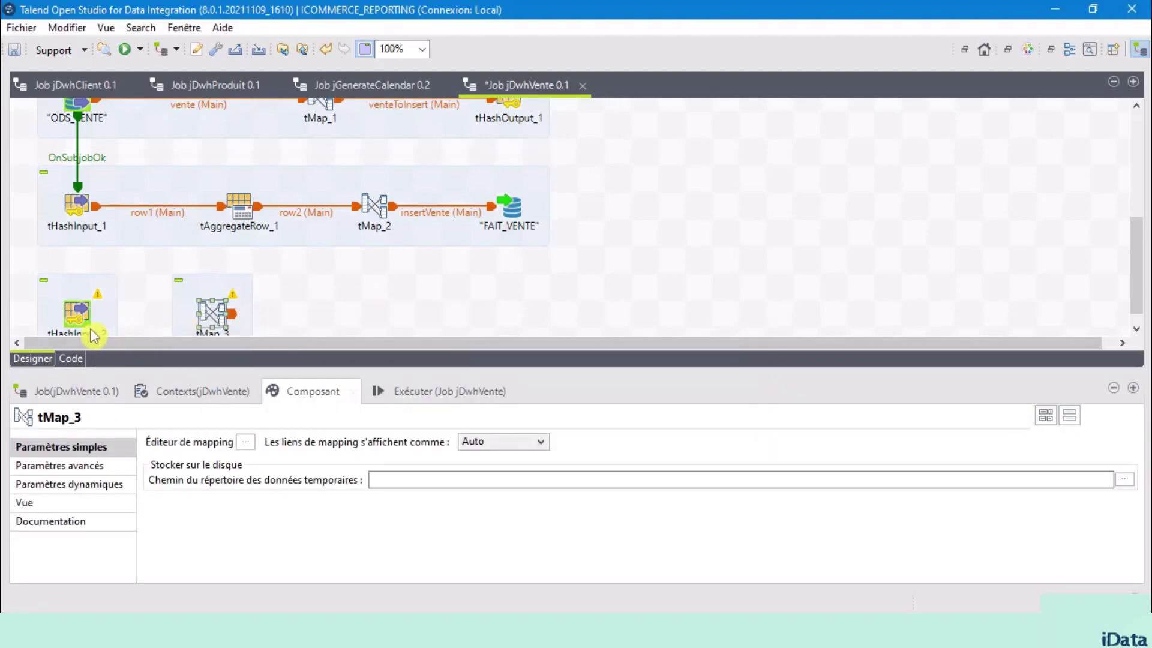
Step: Connect tHashInput_2 to tMap_3 with a main (Principal) row
left_click(77, 317)
left_click(80, 297)
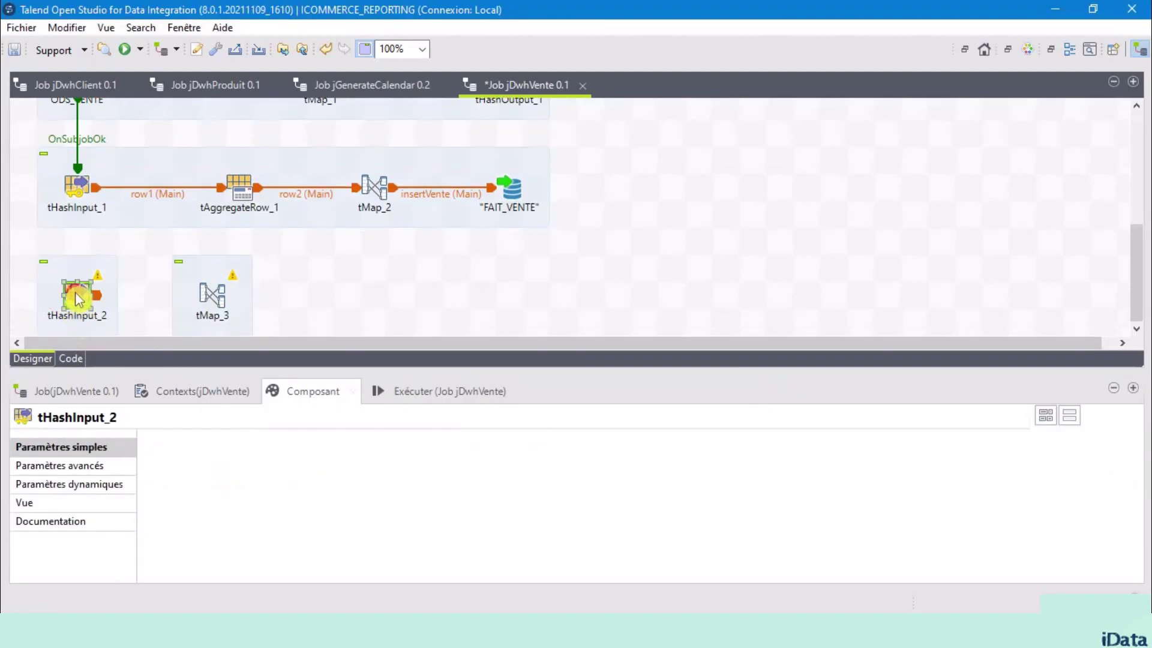
right_click(80, 299)
mouse_move(280, 305)
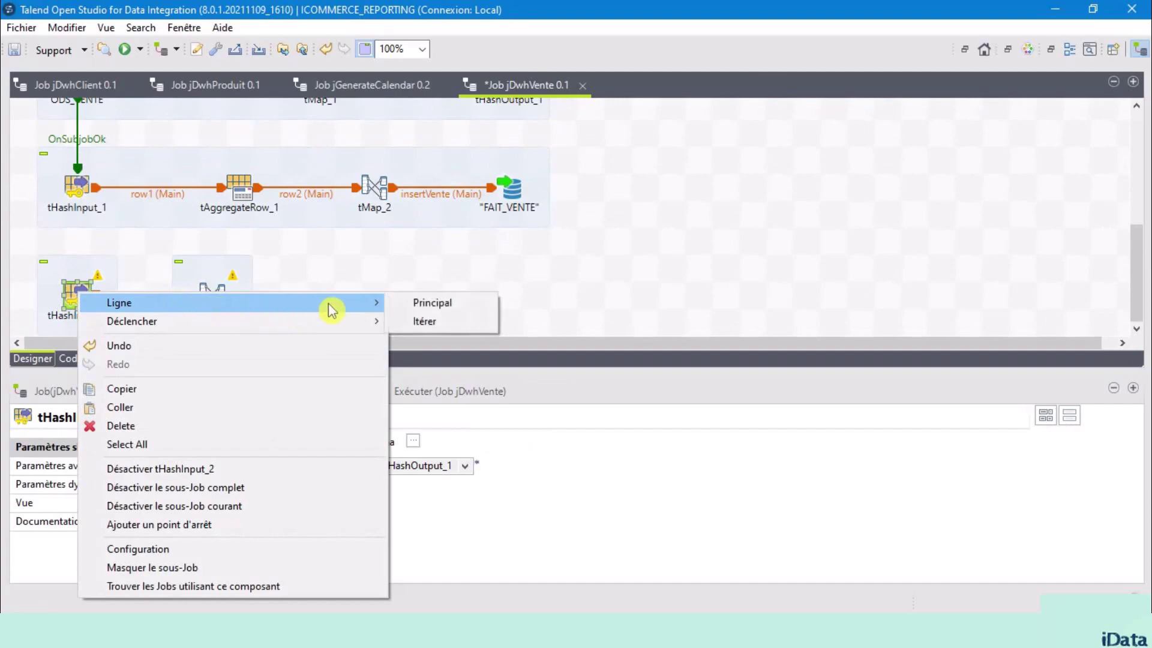
left_click(429, 305)
left_click(212, 294)
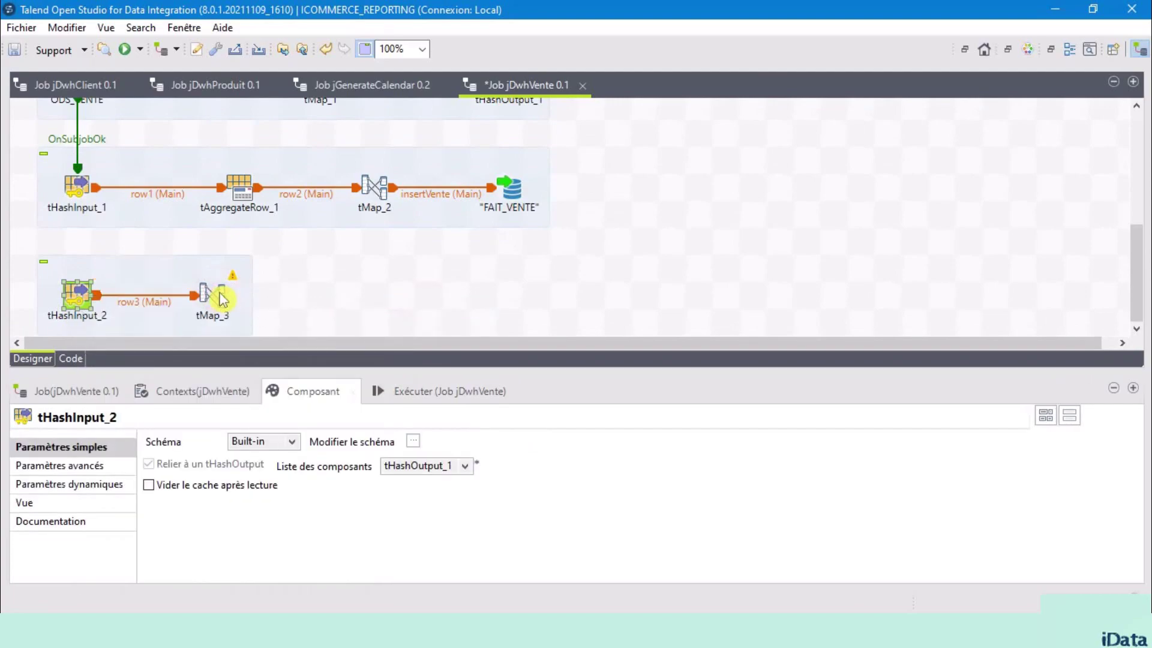
Step: Open the tMap_3 mapping editor and start adding a new output with a name beginning with "ven"
left_click_drag(289, 300, 268, 293)
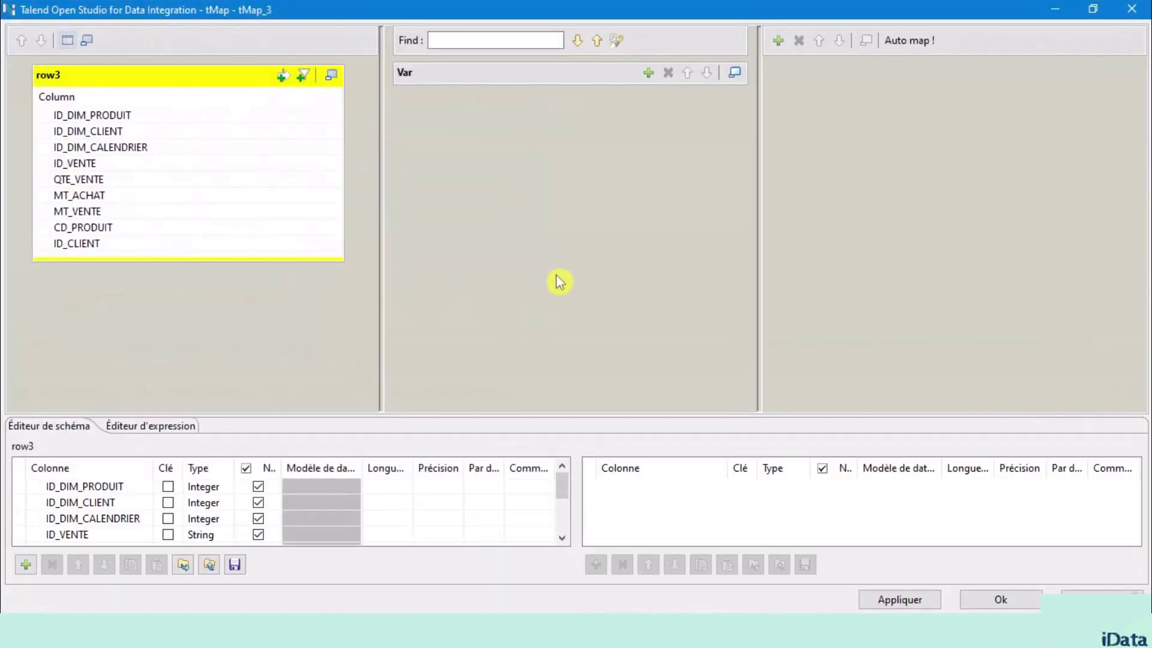
left_click(777, 40)
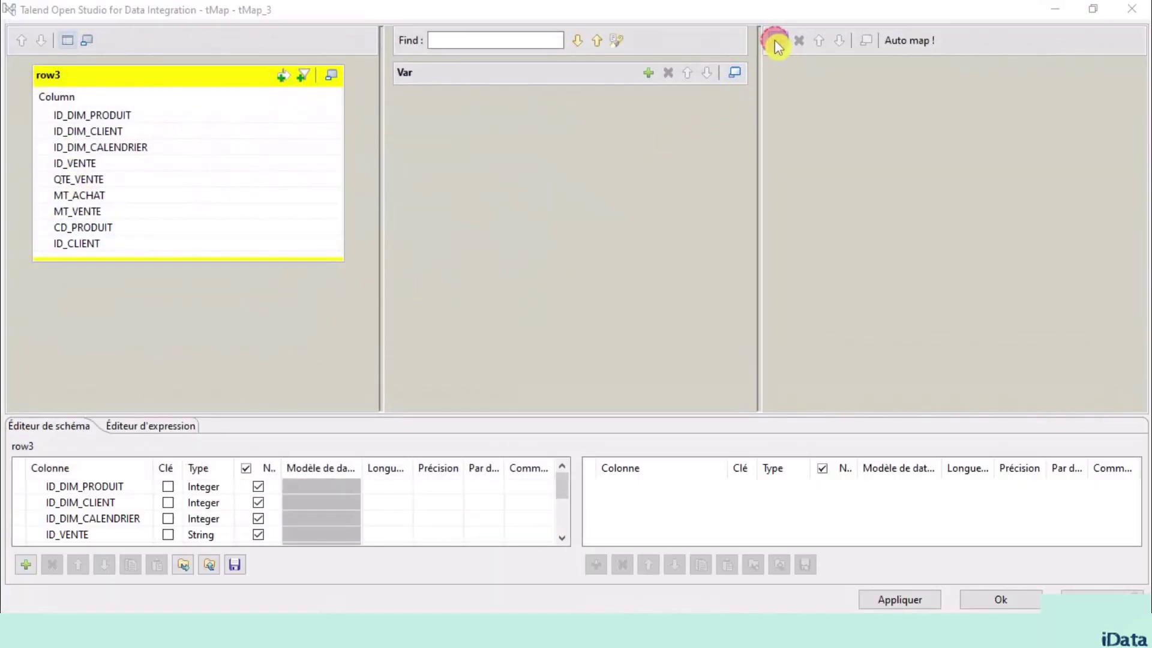
double_click(548, 252)
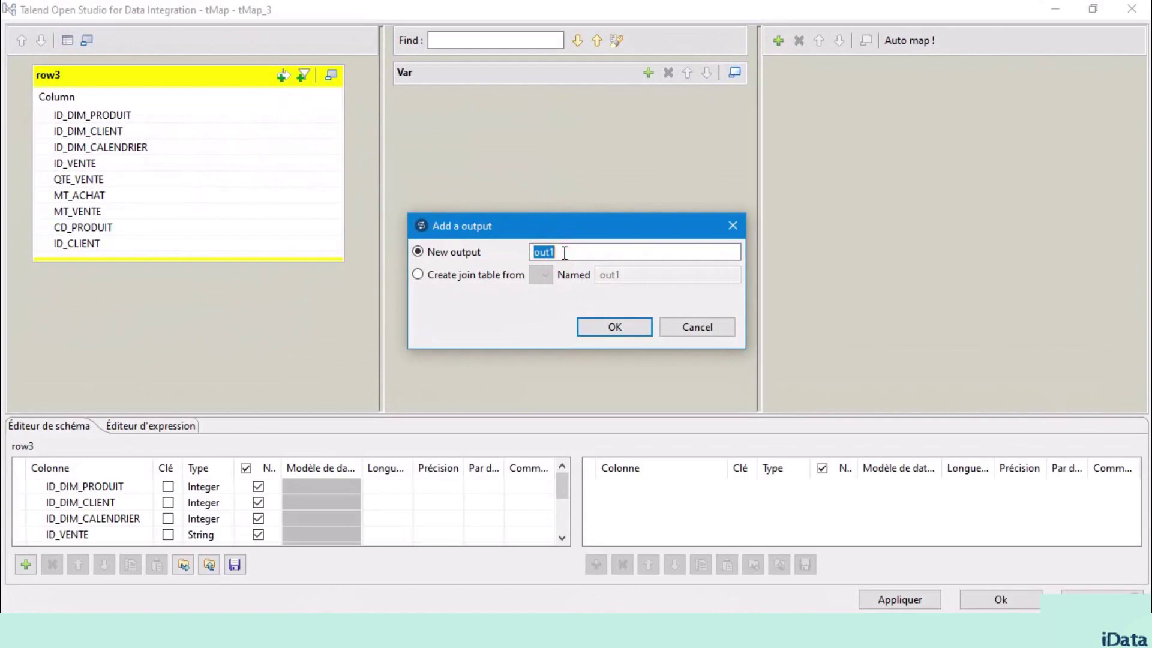
type("ven")
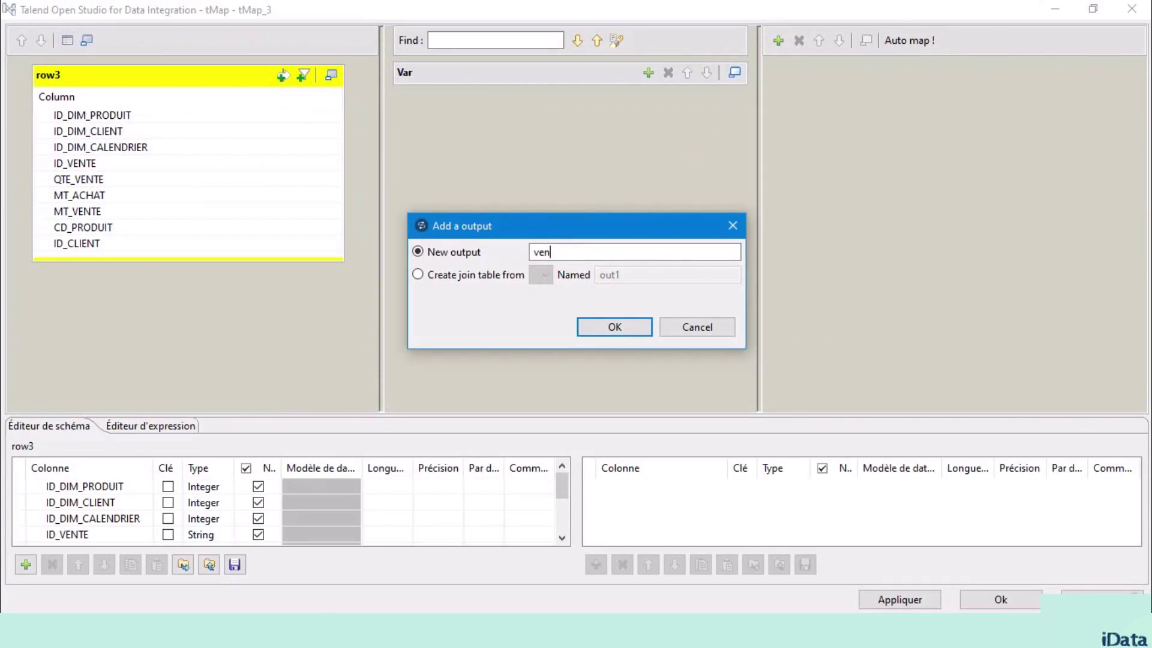